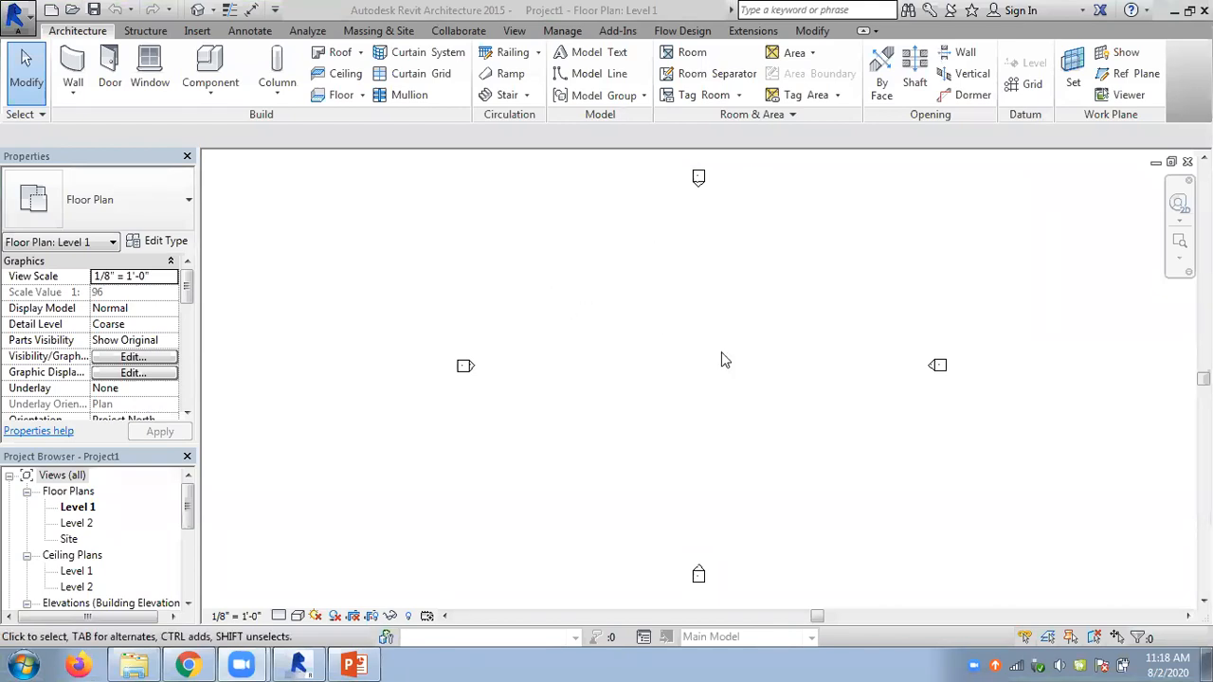
Sketch a straight horizontal ramp run about 30' long in the Level 1 plan and finish the ramp
{"action": "middle_click_drag", "start_coordinate": [722, 360], "coordinate": [670, 339]}
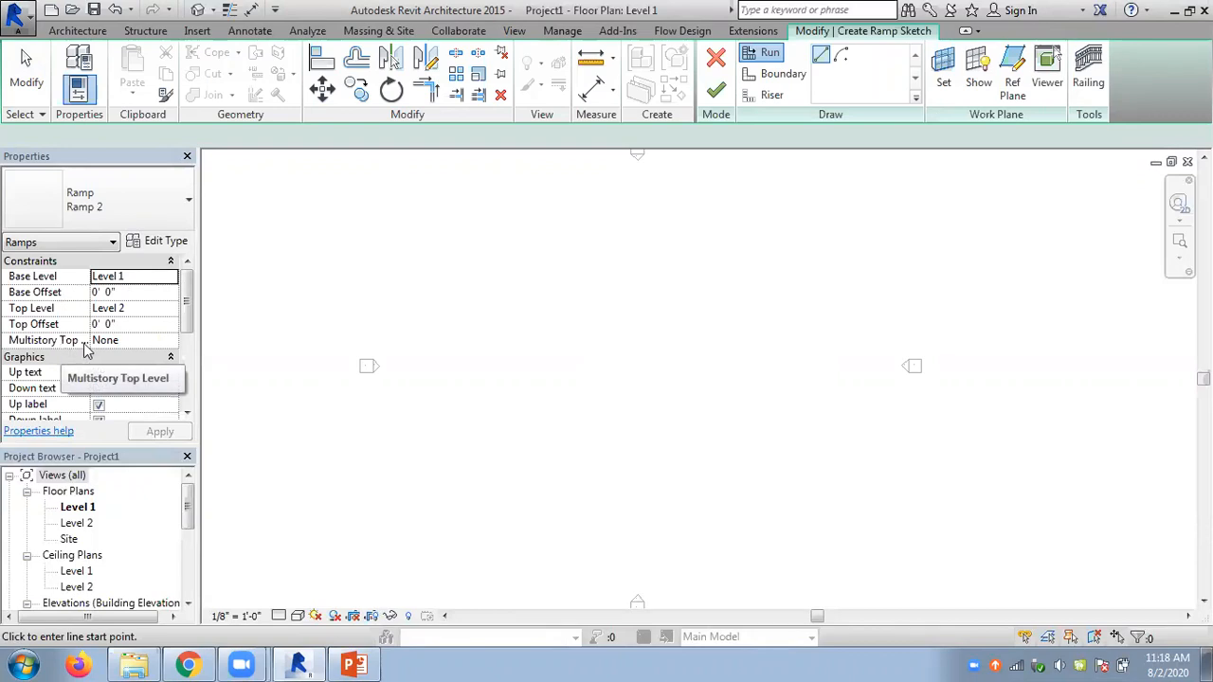
{"action": "scroll", "coordinate": [518, 357], "scroll_direction": "up", "scroll_amount": 2}
{"action": "left_click", "coordinate": [528, 363]}
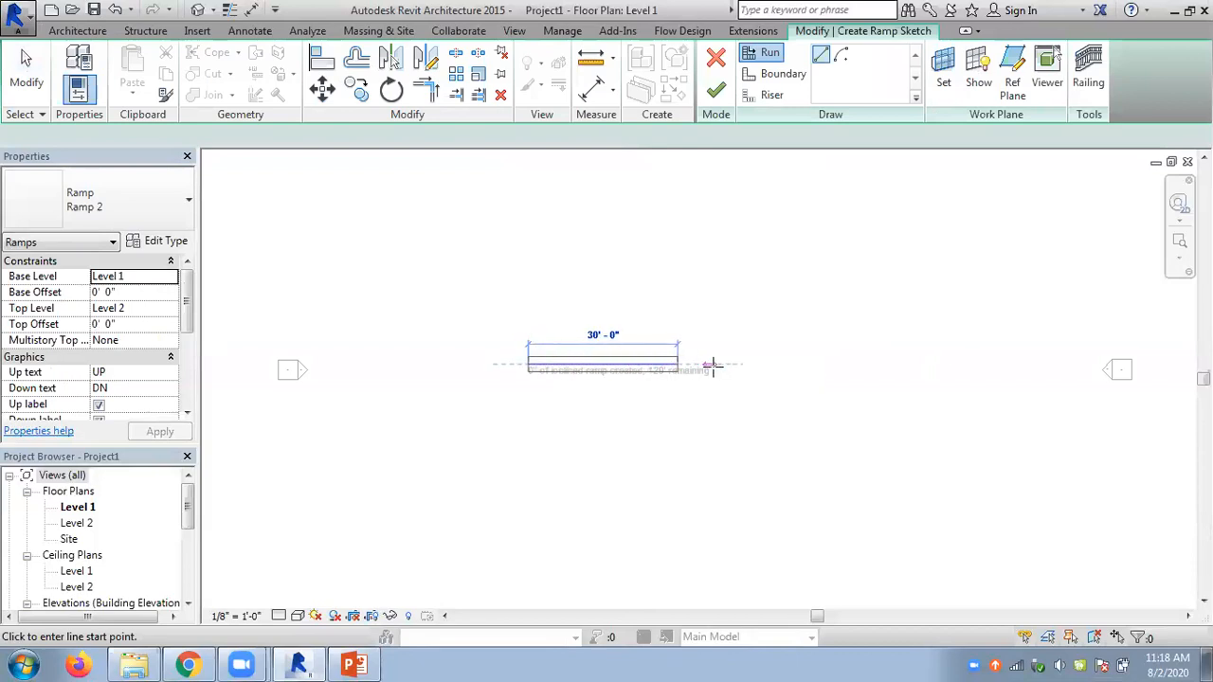
{"action": "scroll", "coordinate": [710, 363], "scroll_direction": "up", "scroll_amount": 3}
{"action": "middle_click_drag", "start_coordinate": [710, 363], "coordinate": [834, 360]}
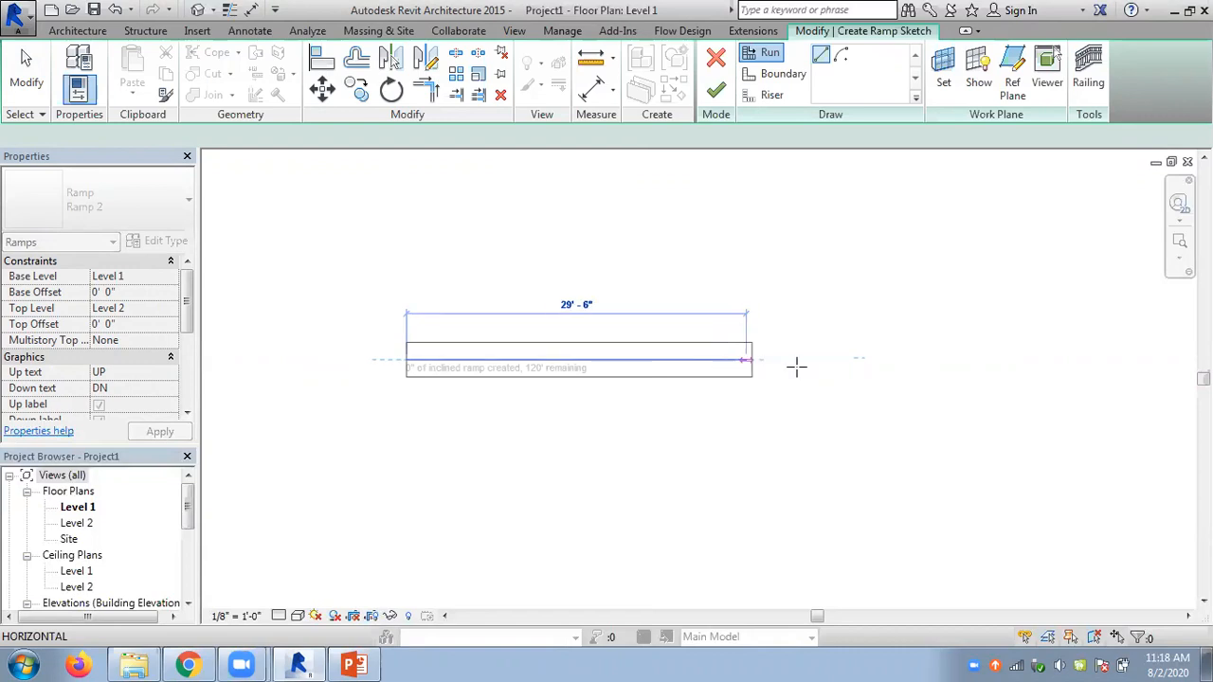
{"action": "left_click", "coordinate": [892, 361]}
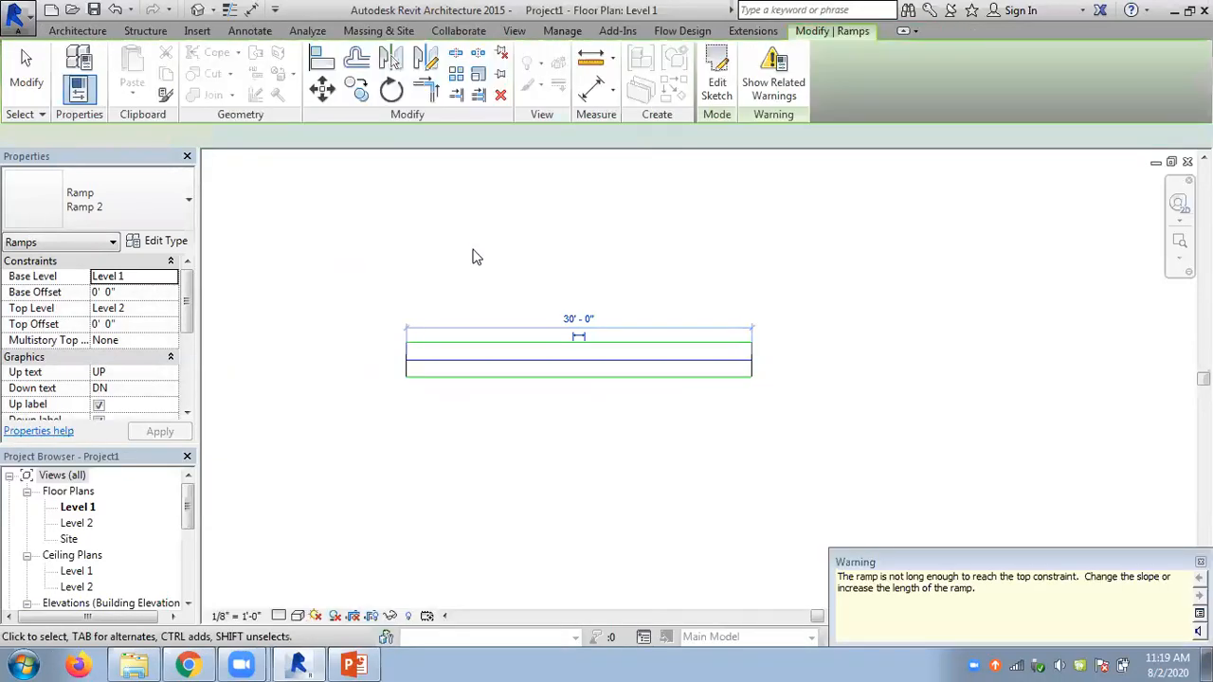
{"action": "left_click", "coordinate": [477, 283]}
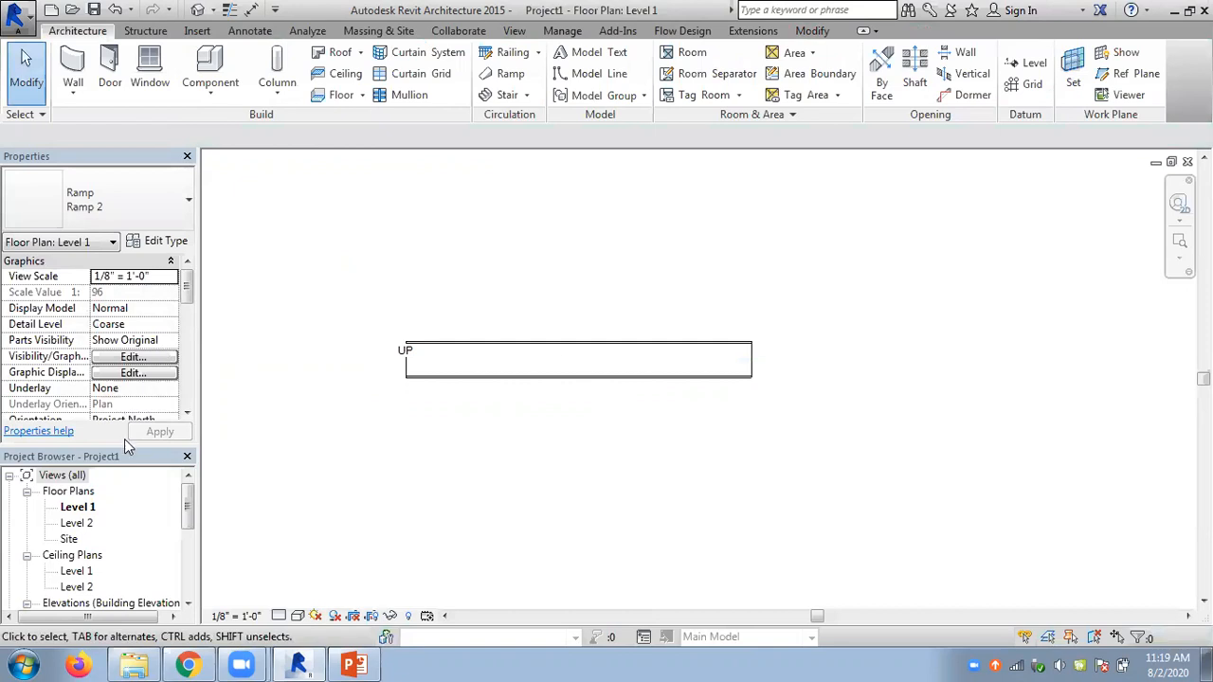
Open the North elevation and select the ramp to examine how far it rises between Level 1 and Level 2
{"action": "left_click_drag", "start_coordinate": [187, 507], "coordinate": [187, 550]}
{"action": "left_click", "coordinate": [73, 523]}
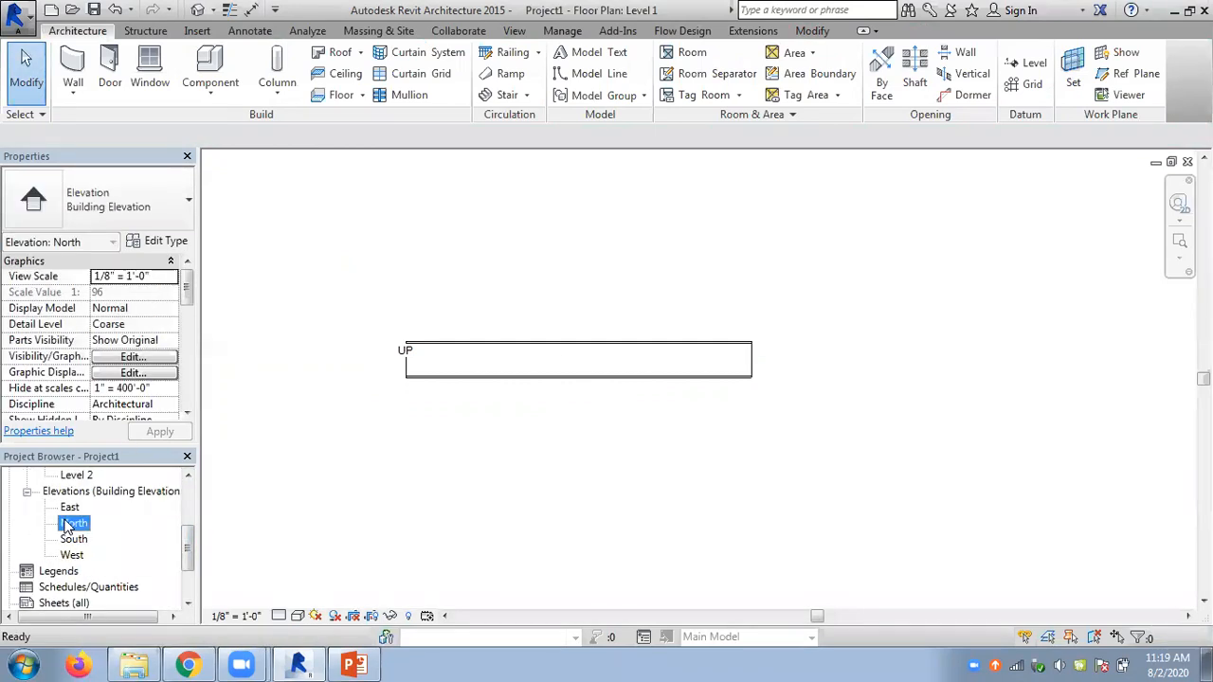
{"action": "double_click", "coordinate": [68, 525]}
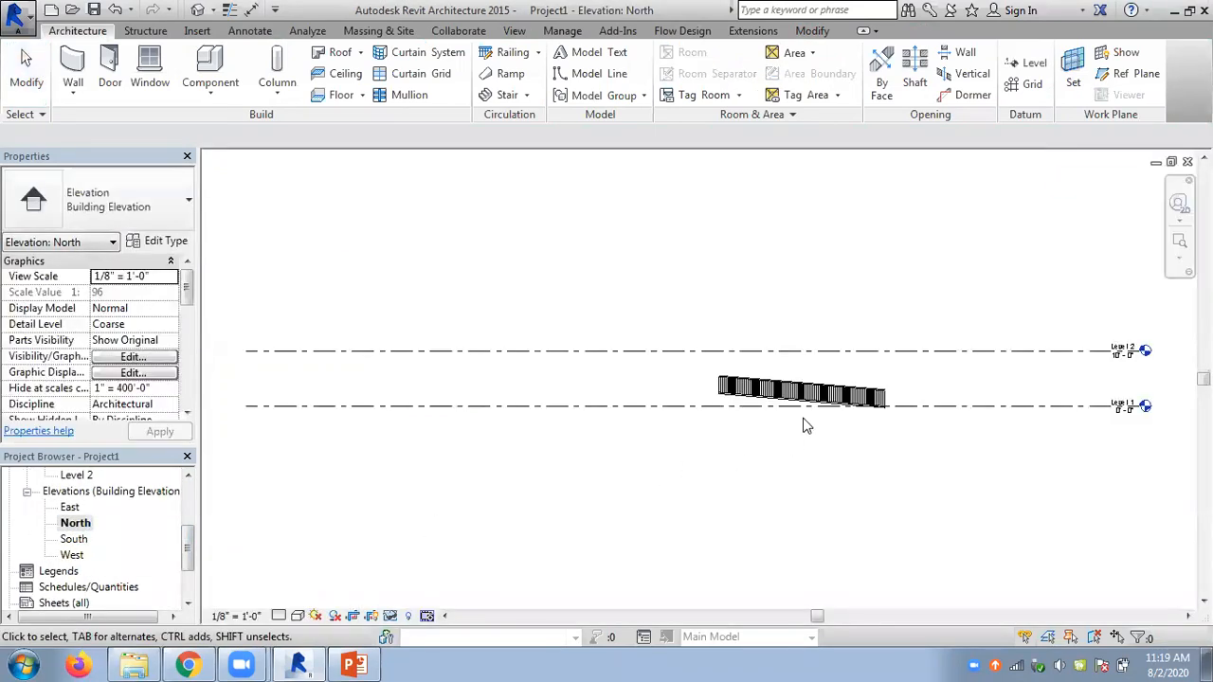
{"action": "scroll", "coordinate": [802, 426], "scroll_direction": "up", "scroll_amount": 2}
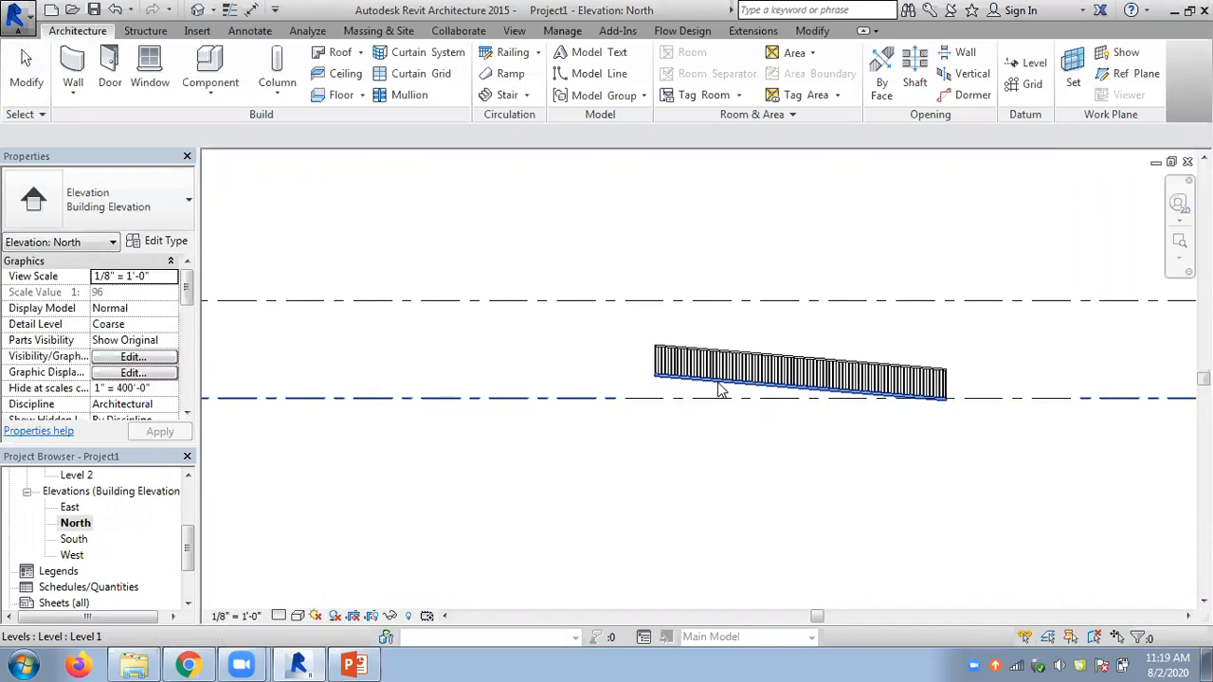
{"action": "left_click", "coordinate": [720, 386]}
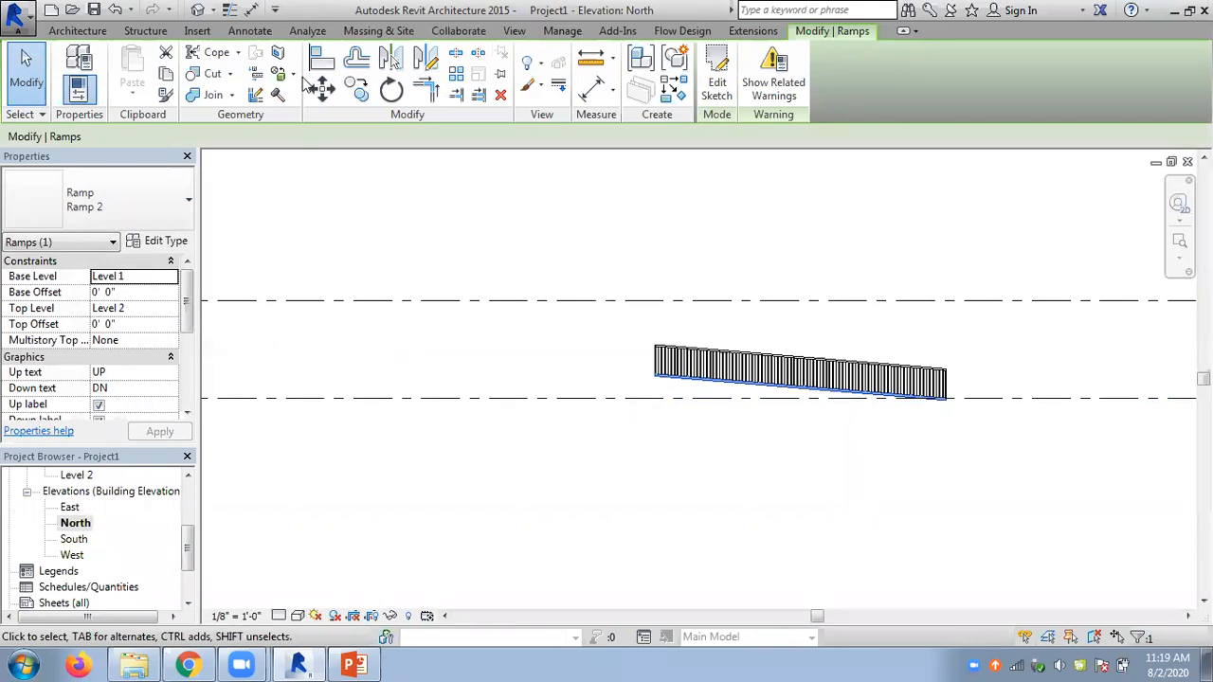
Open the default 3D view, orbit around the ramp, and tile all open views
{"action": "left_click", "coordinate": [198, 10]}
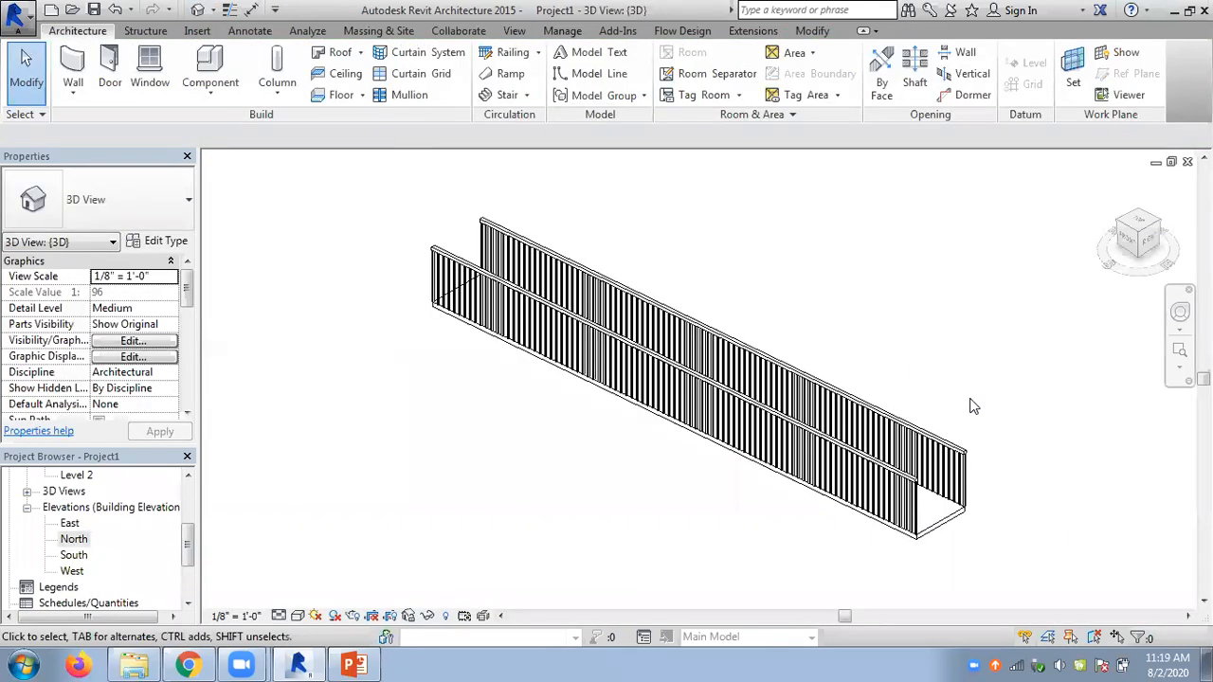
{"action": "middle_click_drag", "start_coordinate": [968, 405], "coordinate": [950, 377], "text": "shift"}
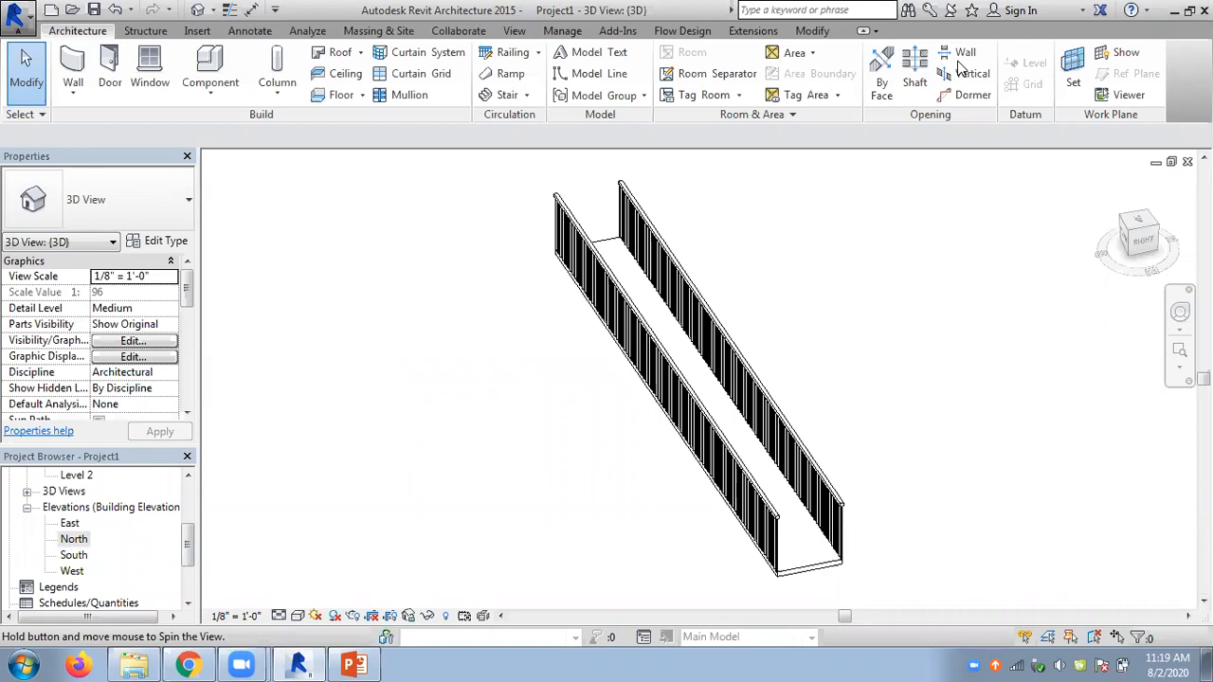
{"action": "left_click", "coordinate": [1119, 96]}
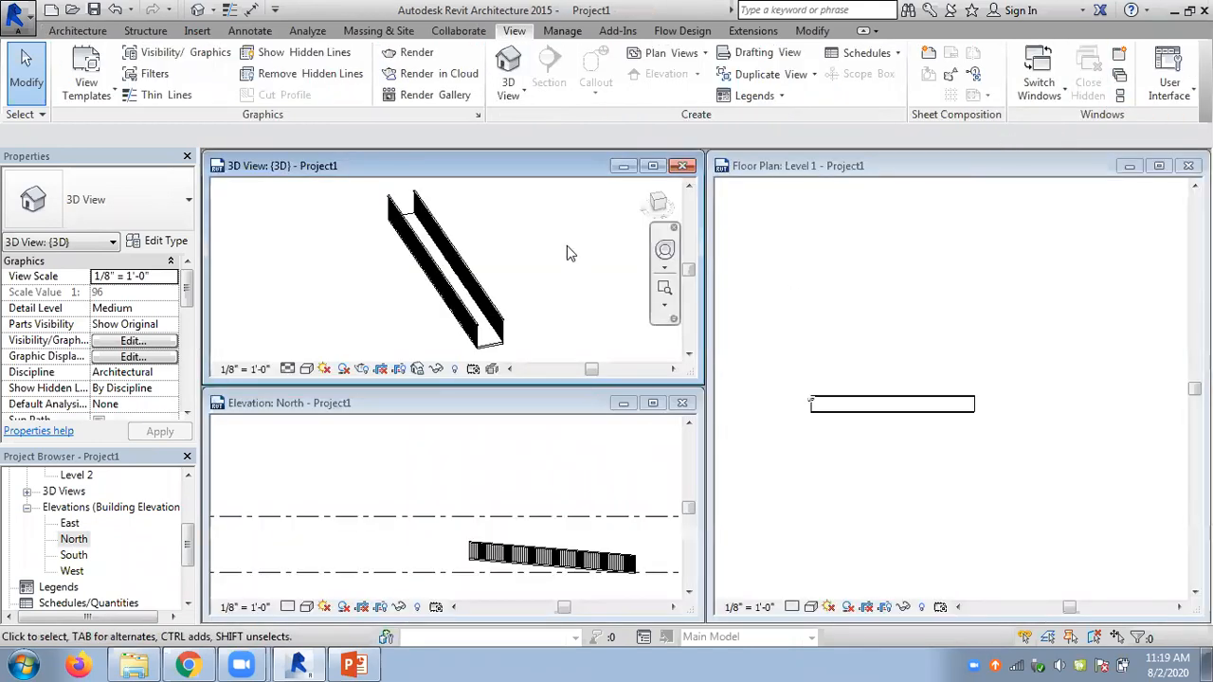
Close the North elevation and tile the Level 1 plan beside the 3D view
{"action": "left_click", "coordinate": [680, 409]}
{"action": "left_click", "coordinate": [903, 162]}
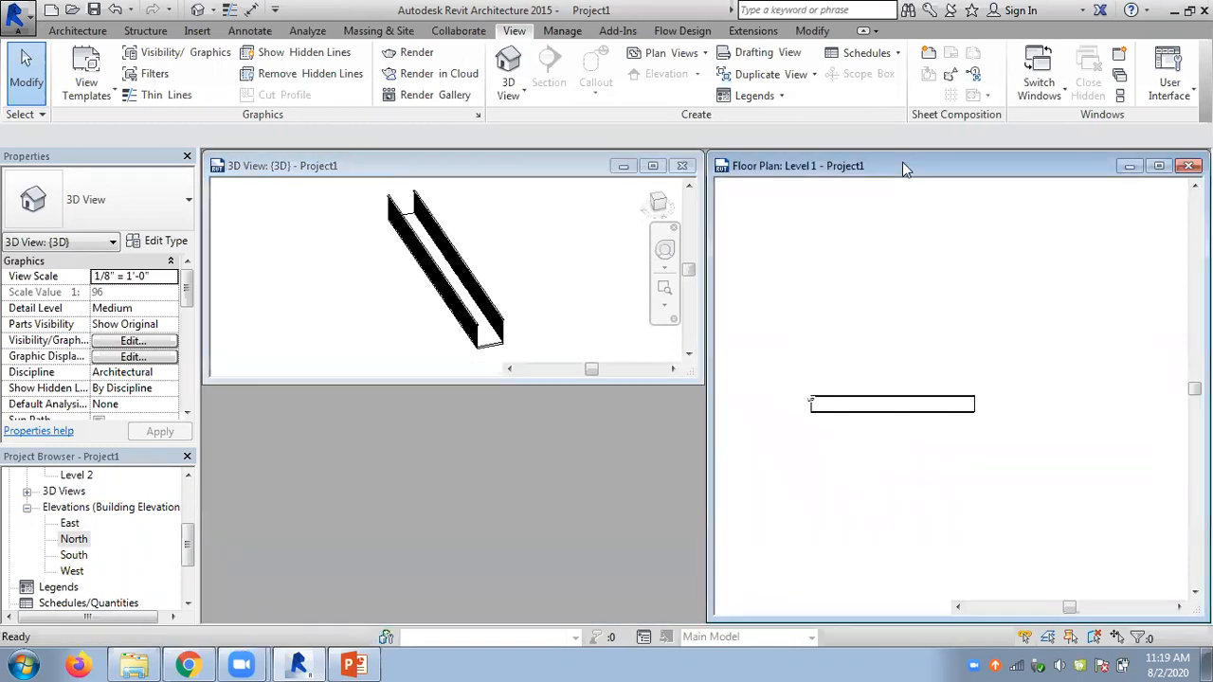
{"action": "left_click", "coordinate": [1120, 96]}
{"action": "scroll", "coordinate": [368, 409], "scroll_direction": "up", "scroll_amount": 3}
{"action": "middle_click_drag", "start_coordinate": [382, 477], "coordinate": [447, 445]}
{"action": "scroll", "coordinate": [427, 408], "scroll_direction": "up", "scroll_amount": 2}
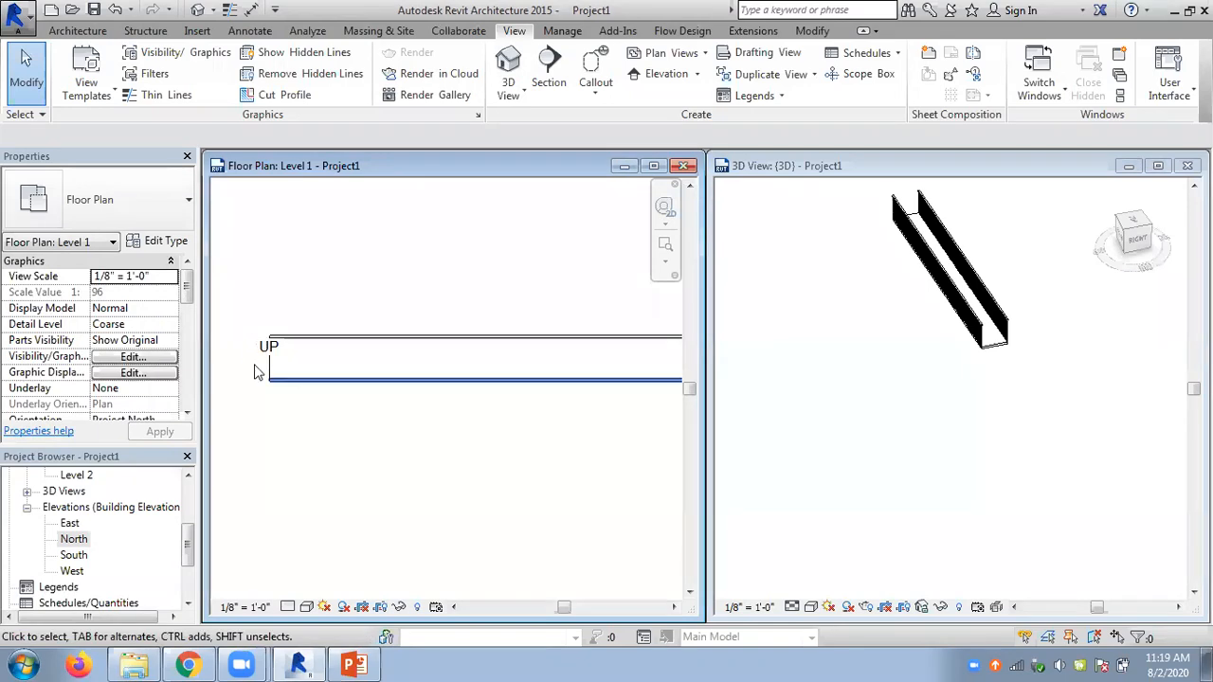
Select the ramp, reopen the North elevation, and tile it with the Level 1 plan and 3D view
{"action": "left_click", "coordinate": [261, 347]}
{"action": "left_click", "coordinate": [816, 381]}
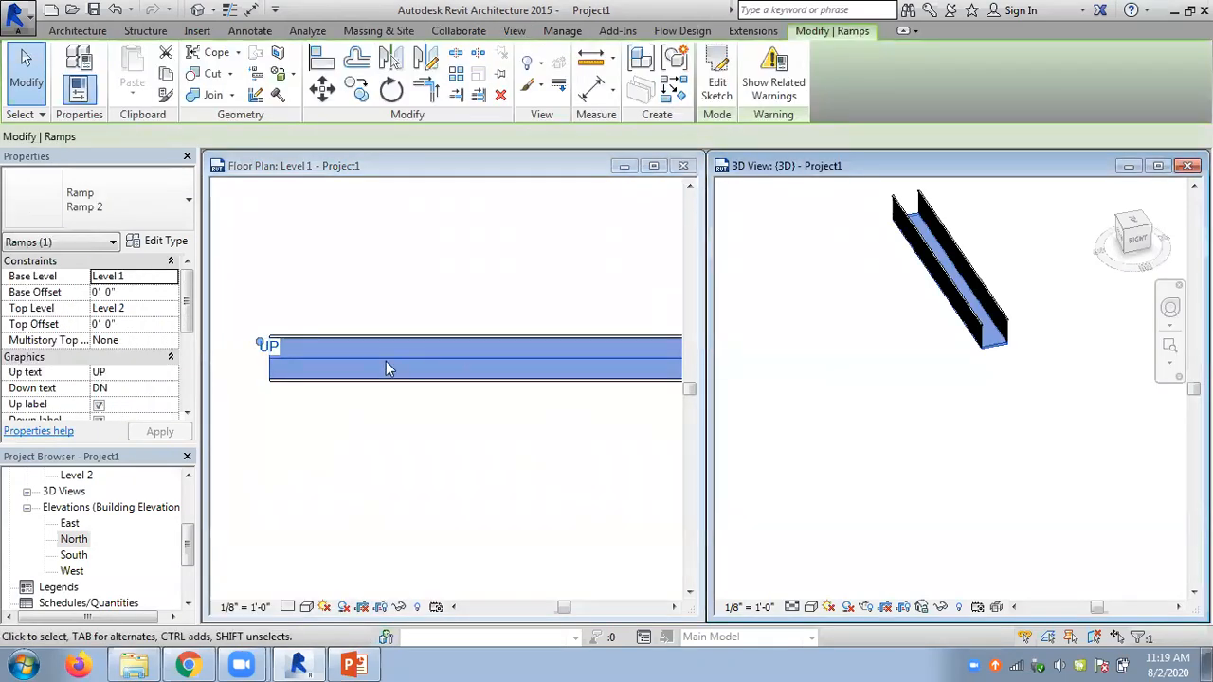
{"action": "double_click", "coordinate": [80, 540]}
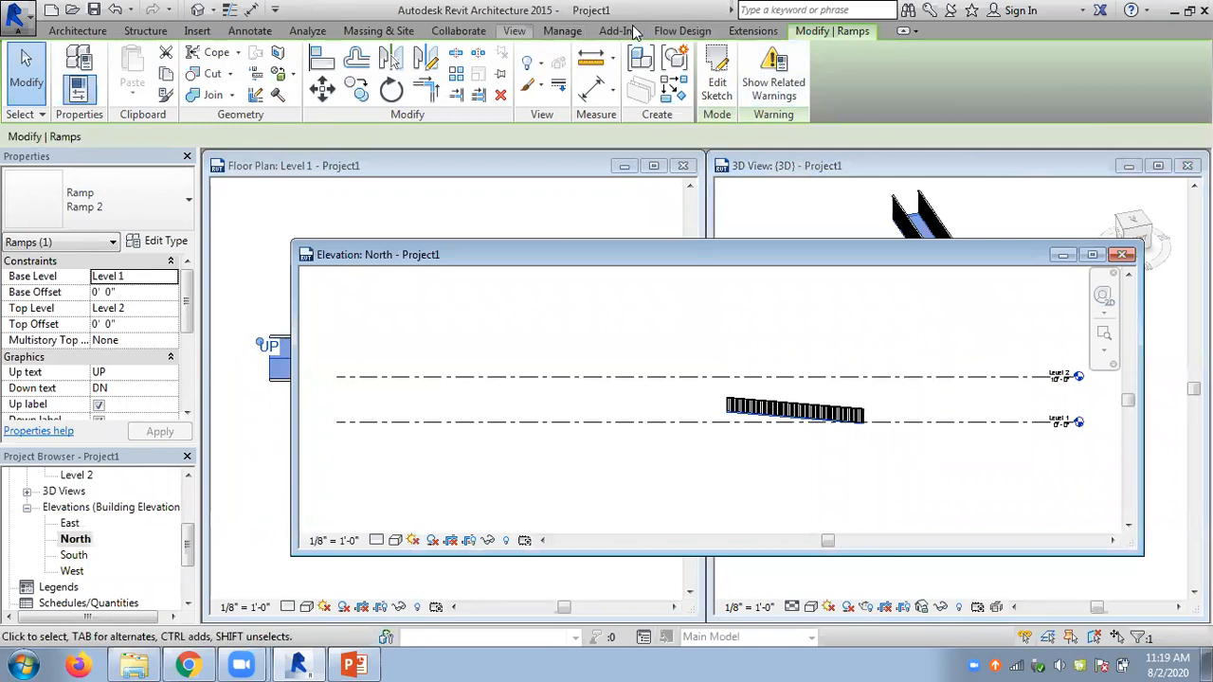
{"action": "left_click", "coordinate": [513, 30]}
{"action": "left_click", "coordinate": [1119, 94]}
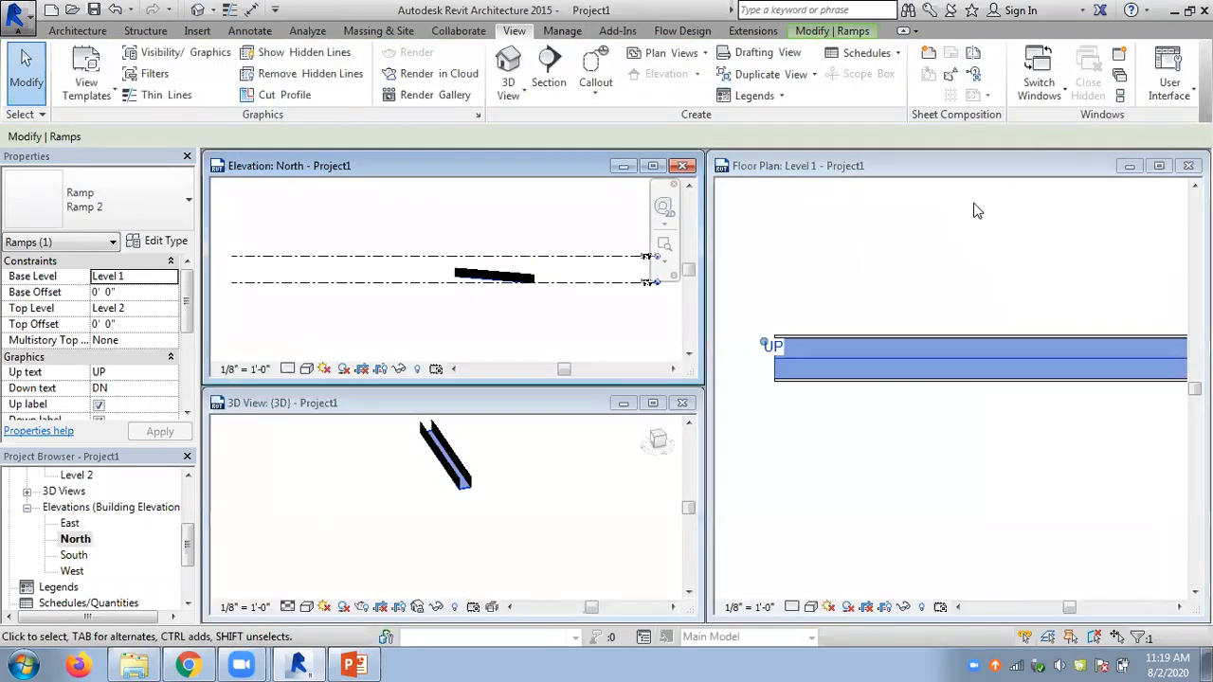
Retile the three views with the Level 1 plan active, and frame the ramp in the plan and North elevation
{"action": "left_click", "coordinate": [913, 161]}
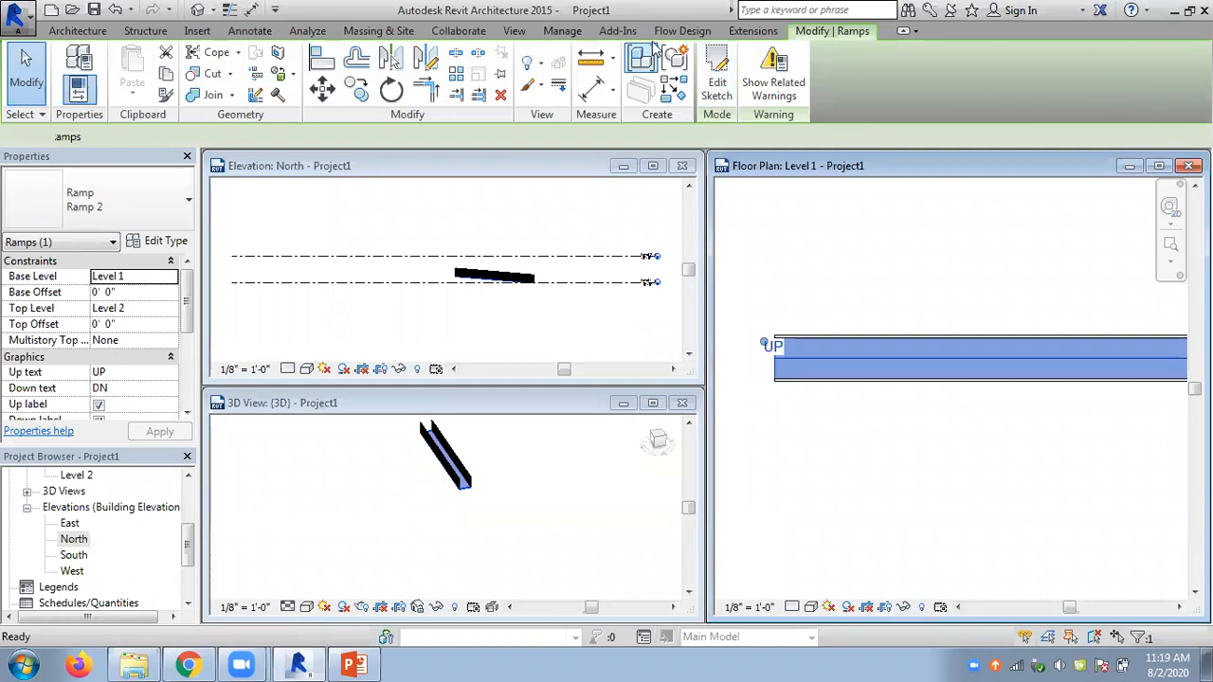
{"action": "left_click", "coordinate": [514, 31]}
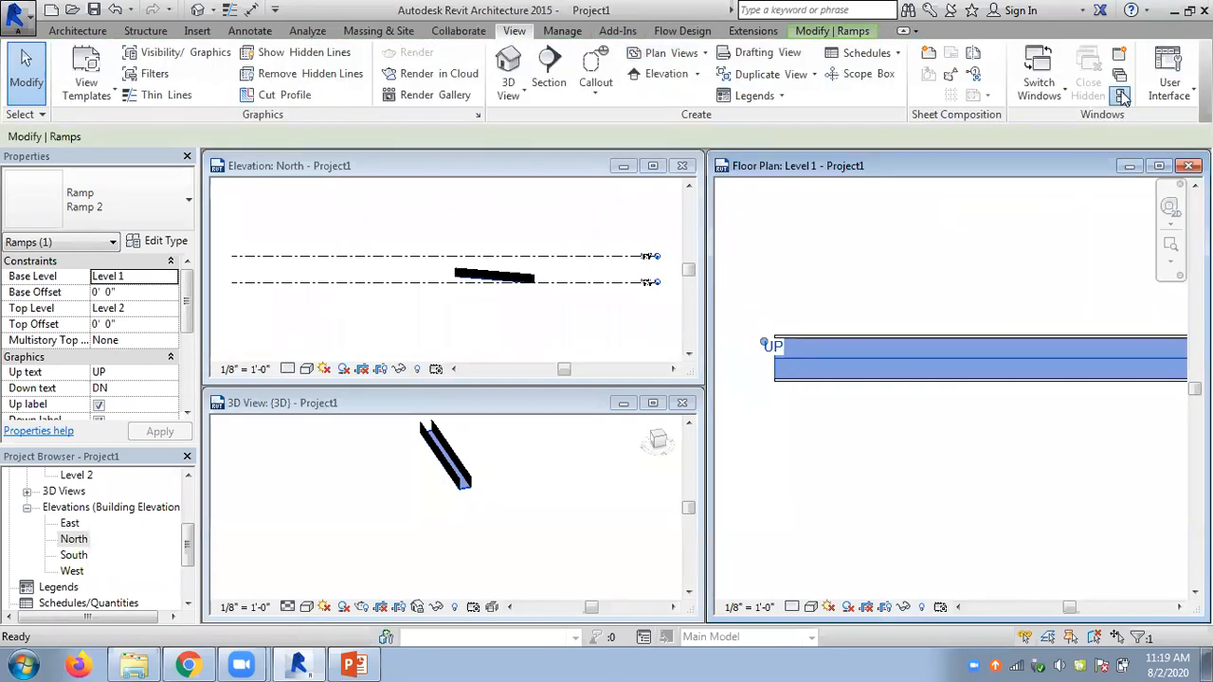
{"action": "left_click", "coordinate": [1120, 95]}
{"action": "left_click", "coordinate": [539, 324]}
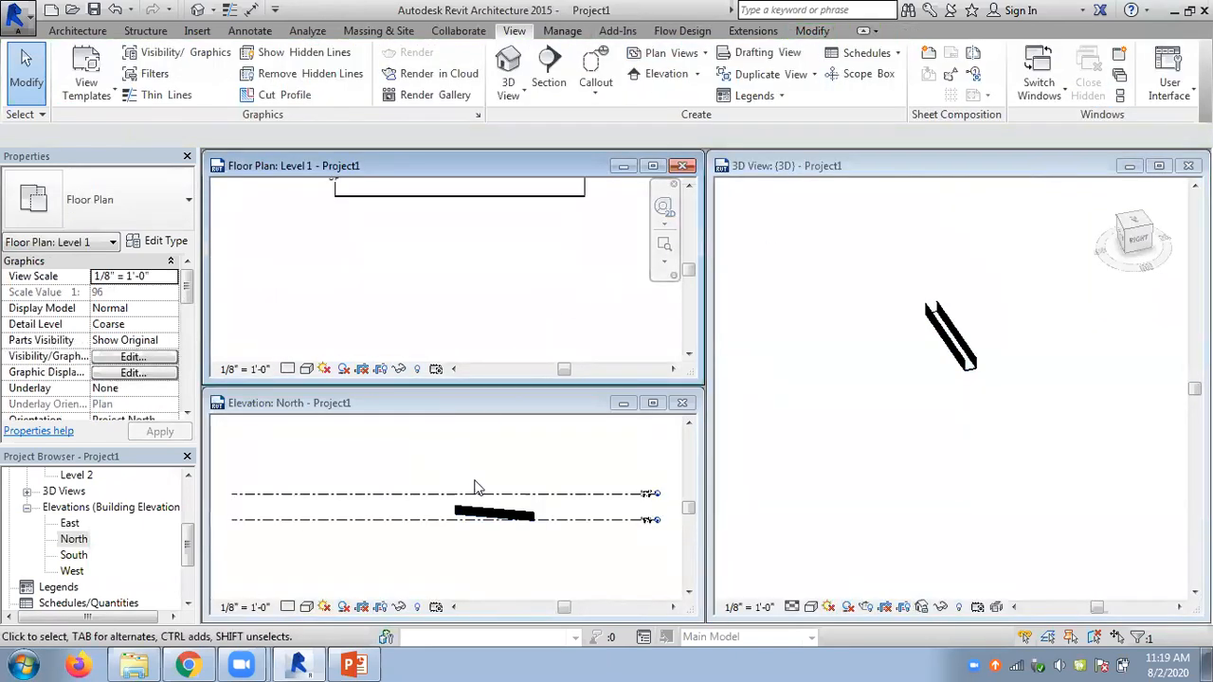
{"action": "left_click", "coordinate": [466, 493]}
{"action": "scroll", "coordinate": [459, 468], "scroll_direction": "up", "scroll_amount": 2}
{"action": "middle_click_drag", "start_coordinate": [457, 468], "coordinate": [422, 468]}
{"action": "left_click", "coordinate": [420, 294]}
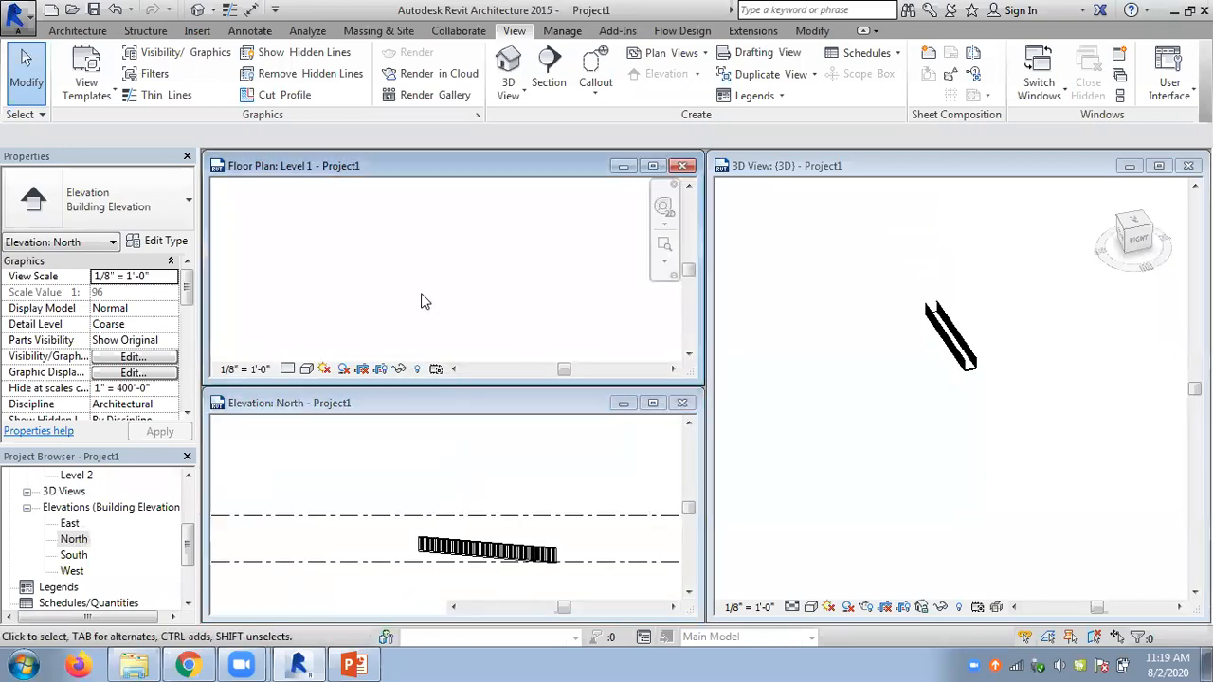
{"action": "middle_click_drag", "start_coordinate": [425, 294], "coordinate": [455, 402]}
{"action": "scroll", "coordinate": [453, 301], "scroll_direction": "up", "scroll_amount": 3}
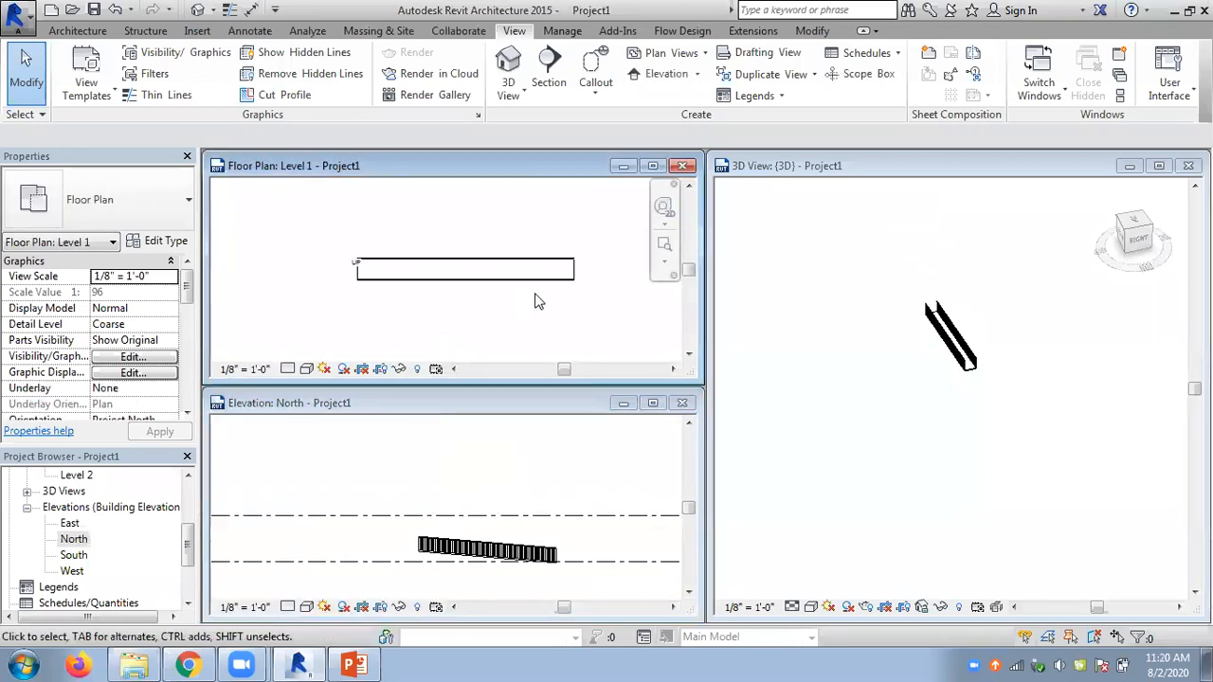
{"action": "scroll", "coordinate": [533, 300], "scroll_direction": "up", "scroll_amount": 2}
Examine the type properties of the ramp without changing them
{"action": "left_click", "coordinate": [599, 263]}
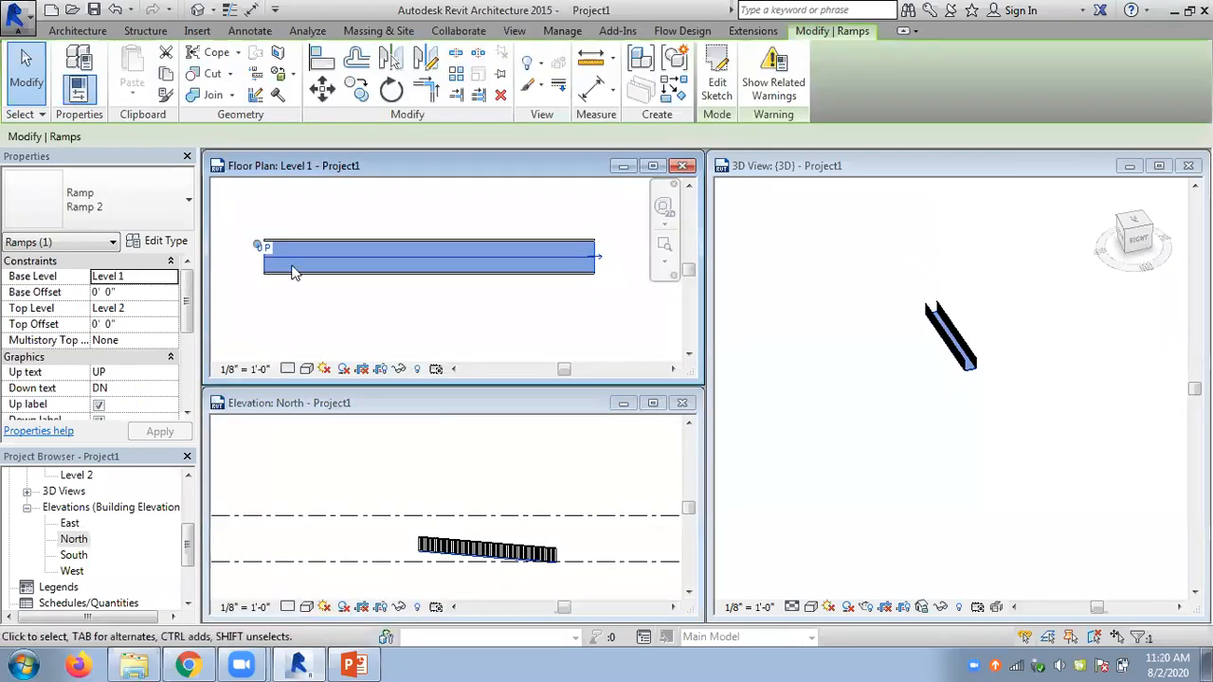
{"action": "left_click", "coordinate": [157, 242]}
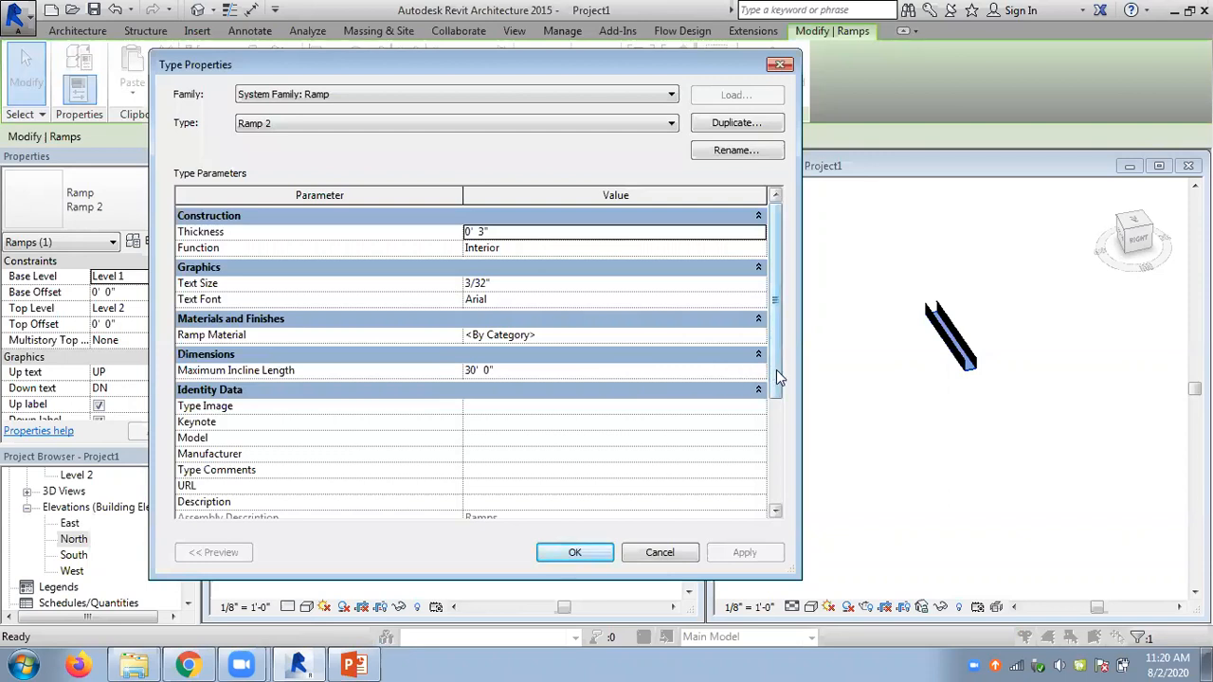
{"action": "left_click", "coordinate": [652, 553]}
{"action": "left_click", "coordinate": [478, 317]}
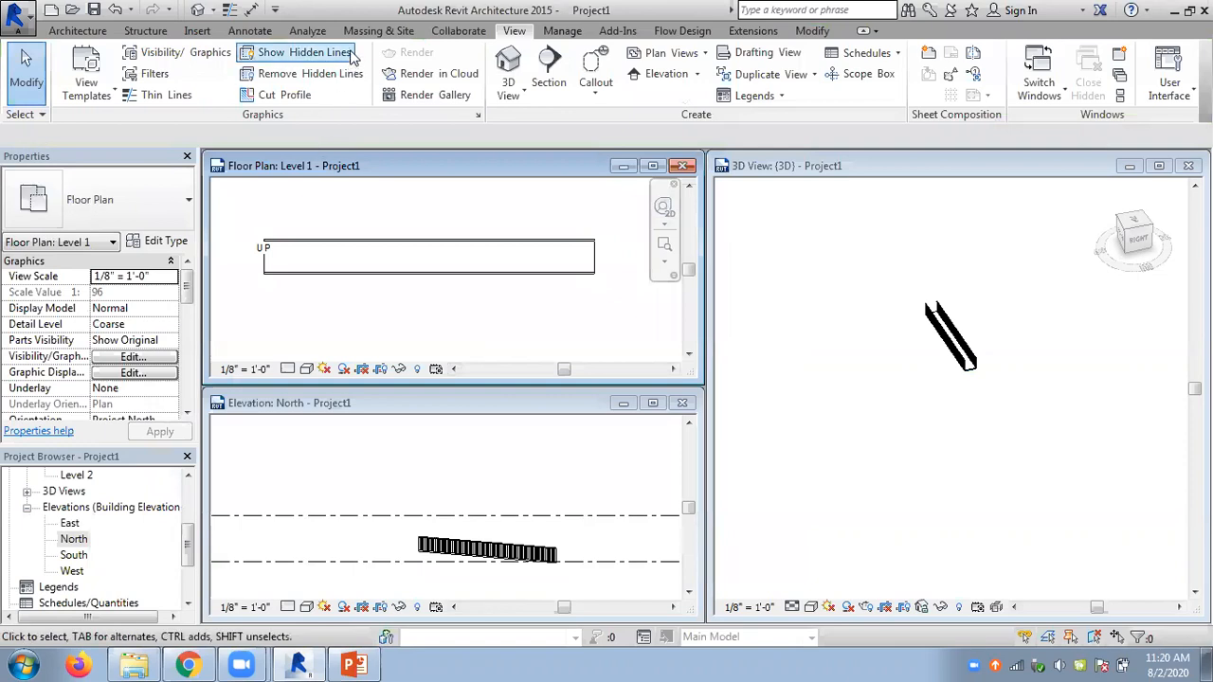
Add an aligned dimension along the ramp's full length, placed below it in the Level 1 plan
{"action": "left_click", "coordinate": [252, 31]}
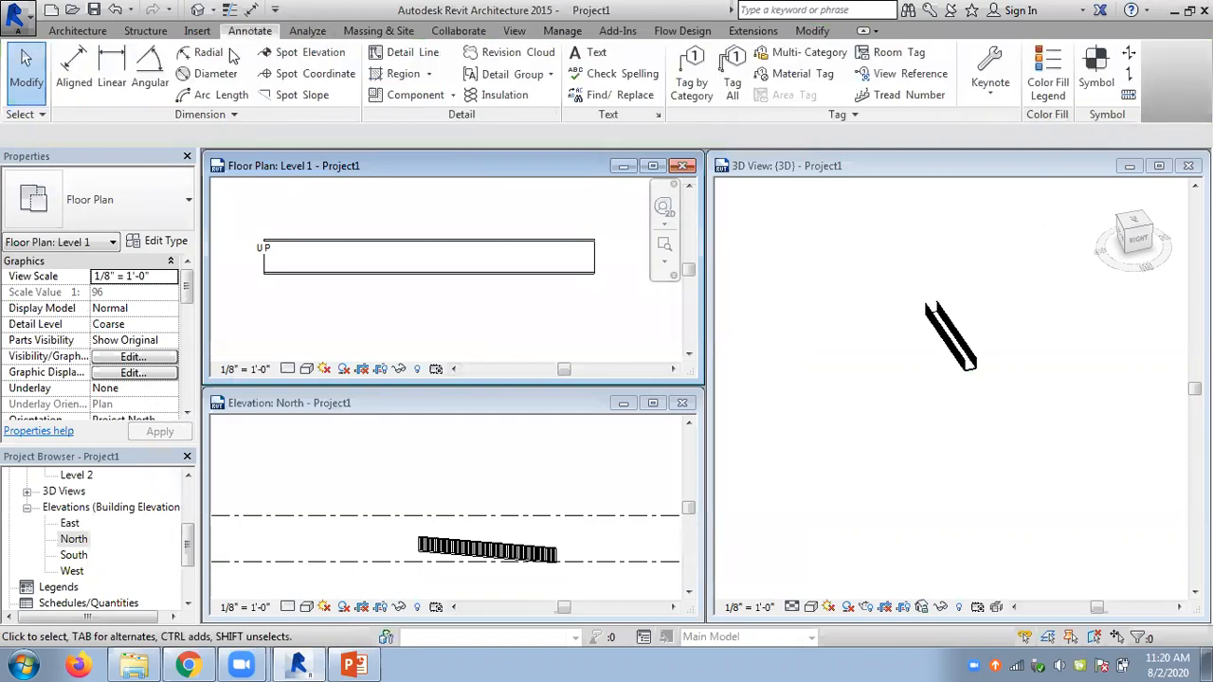
{"action": "left_click", "coordinate": [75, 71]}
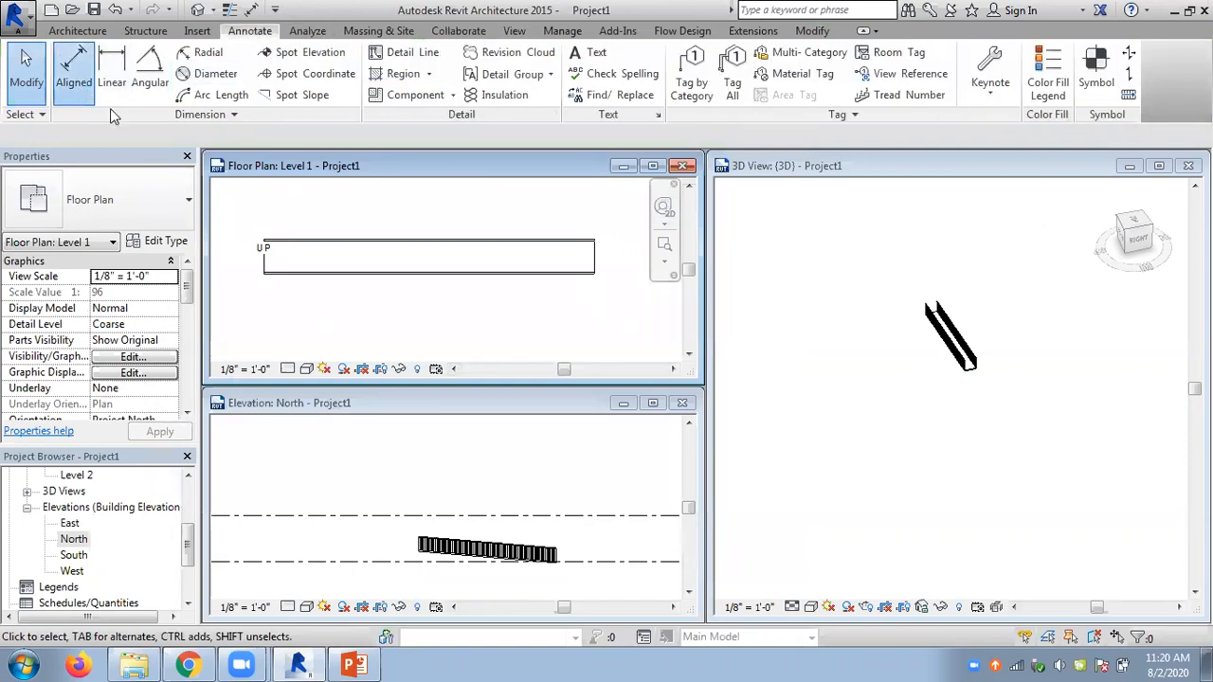
{"action": "left_click", "coordinate": [262, 270]}
{"action": "left_click", "coordinate": [592, 275]}
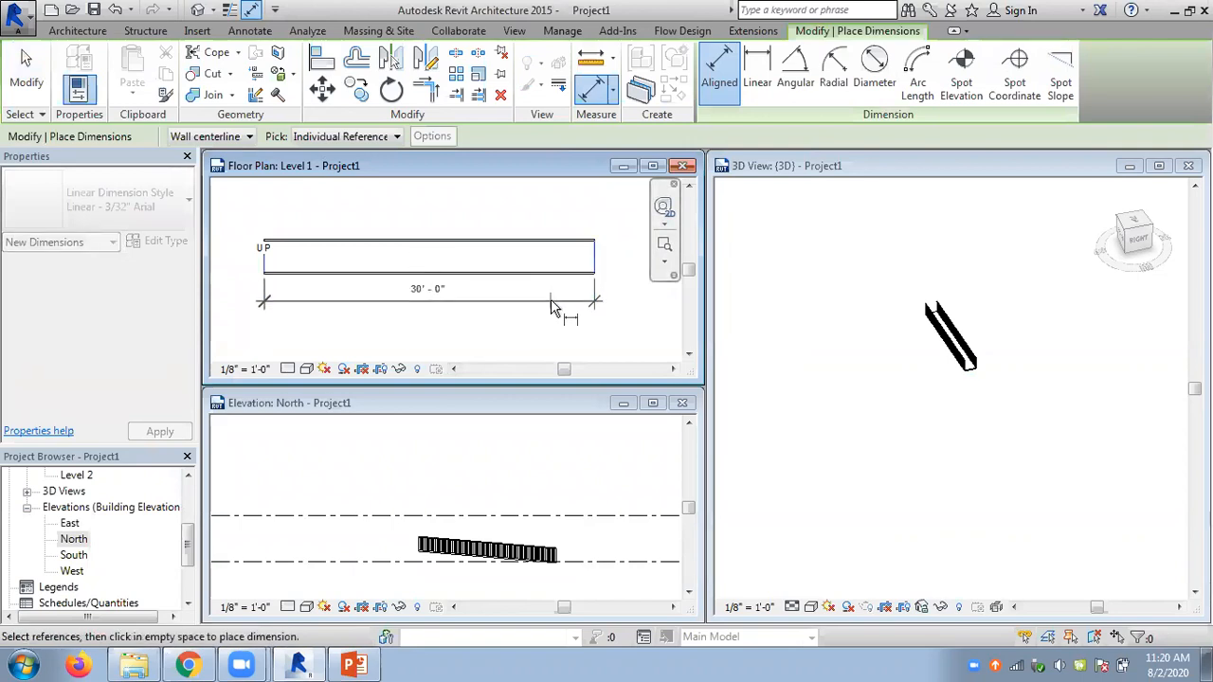
{"action": "left_click", "coordinate": [630, 289]}
{"action": "scroll", "coordinate": [398, 303], "scroll_direction": "up", "scroll_amount": 2}
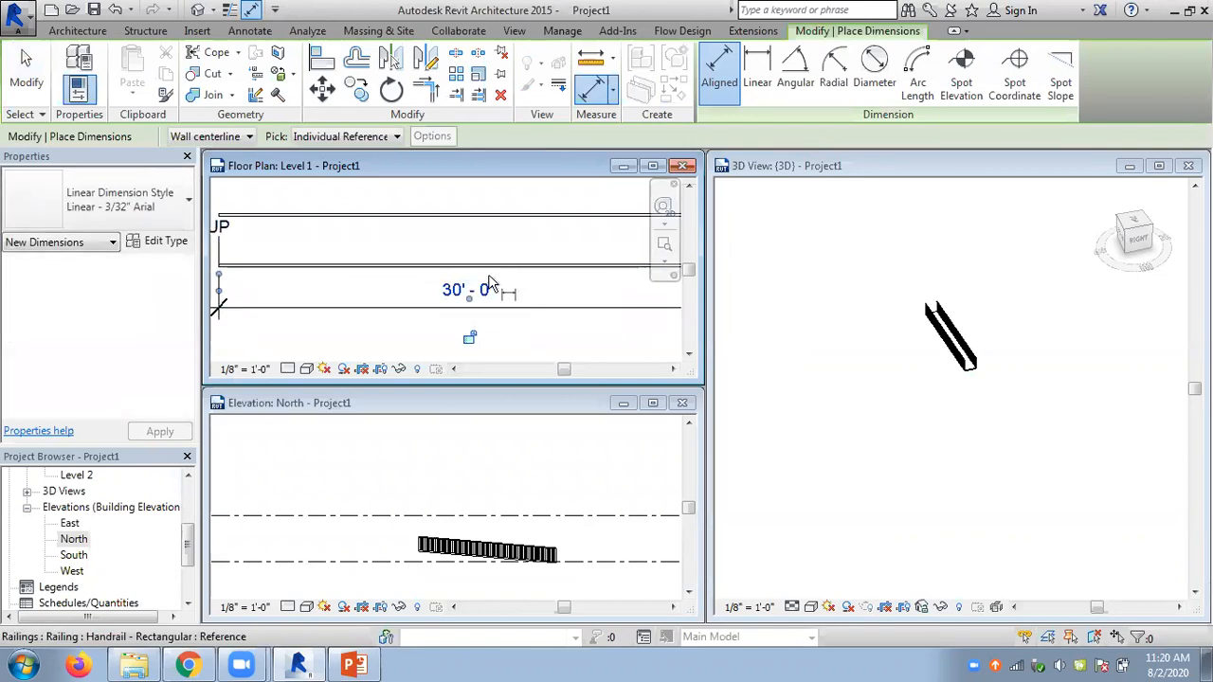
{"action": "scroll", "coordinate": [420, 294], "scroll_direction": "down", "scroll_amount": 2}
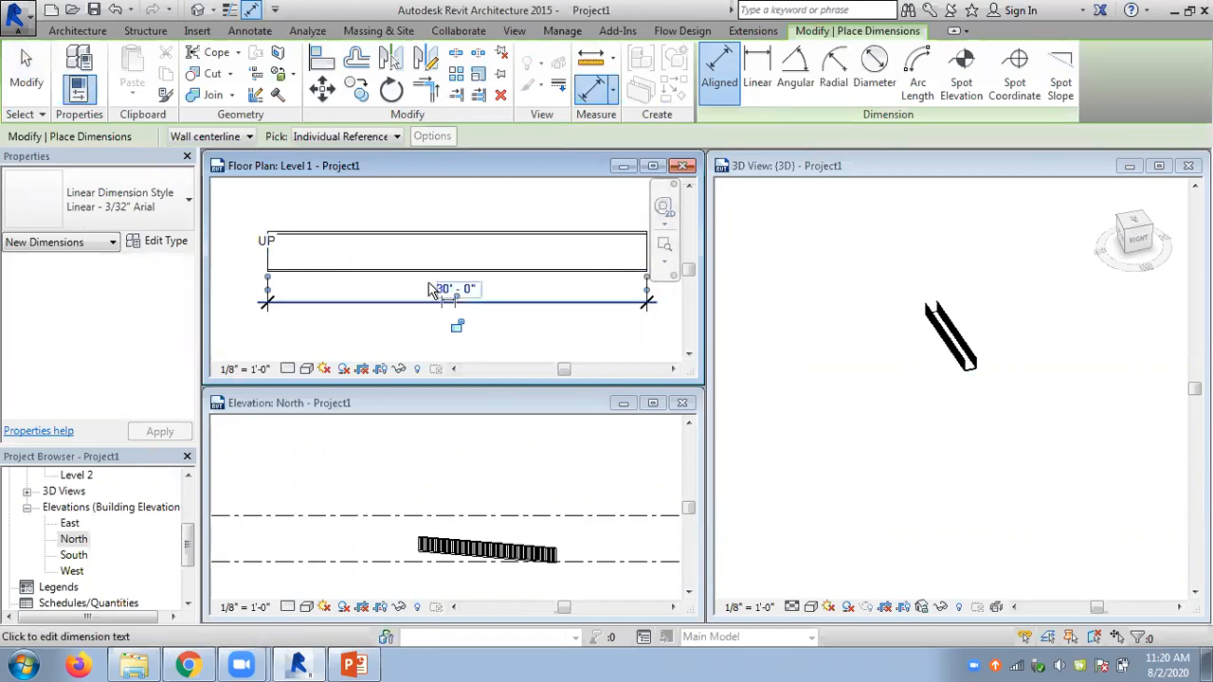
{"action": "left_click", "coordinate": [391, 193]}
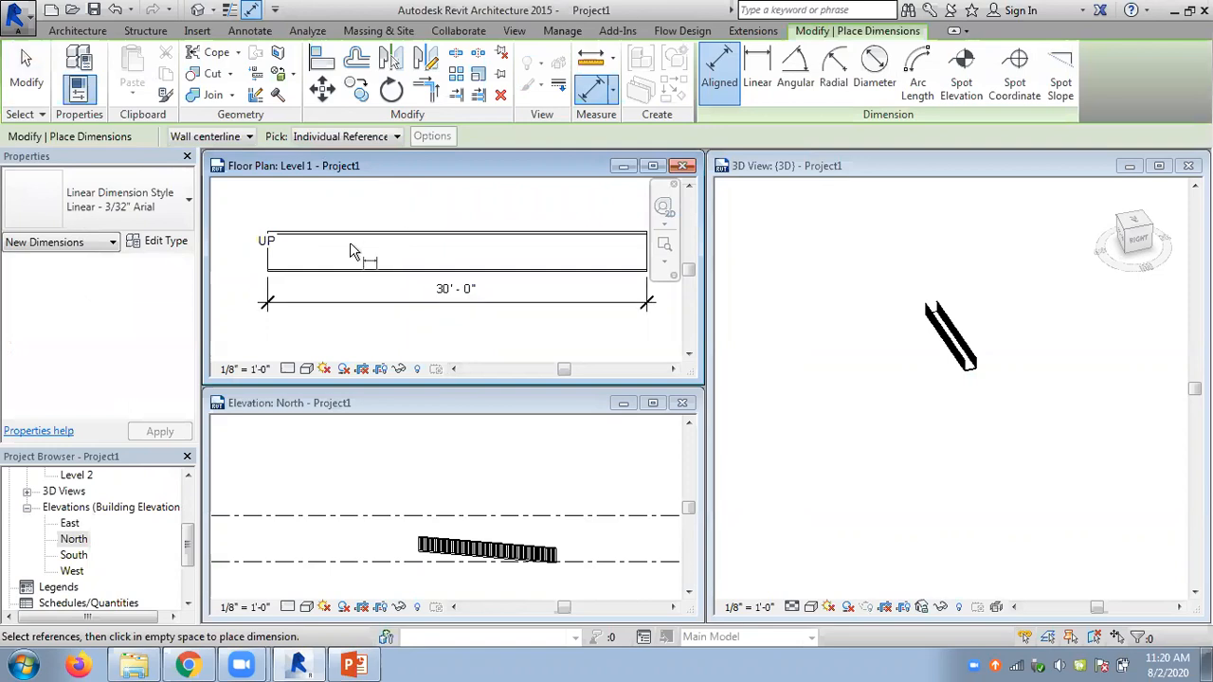
{"action": "key", "text": "Escape"}
{"action": "key", "text": "Escape"}
Review the ramp type's Maximum Incline Length and Ramp Max Slope, and check the level heights in the North elevation
{"action": "left_click", "coordinate": [270, 265]}
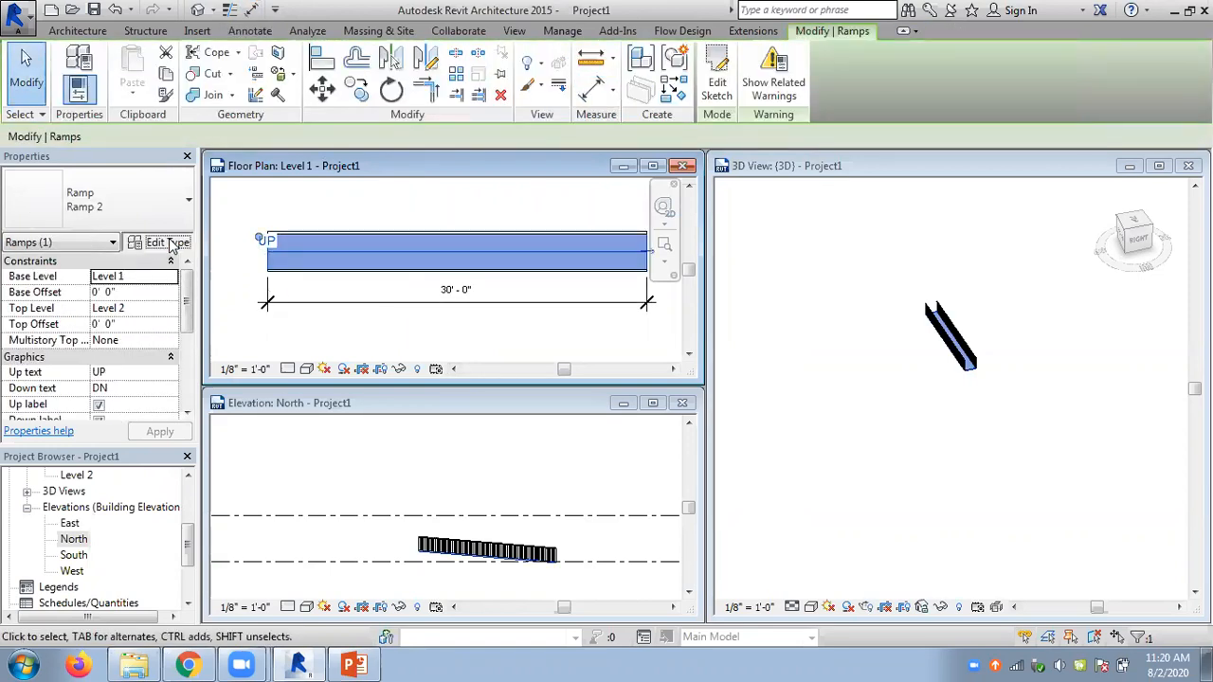
{"action": "left_click", "coordinate": [163, 241]}
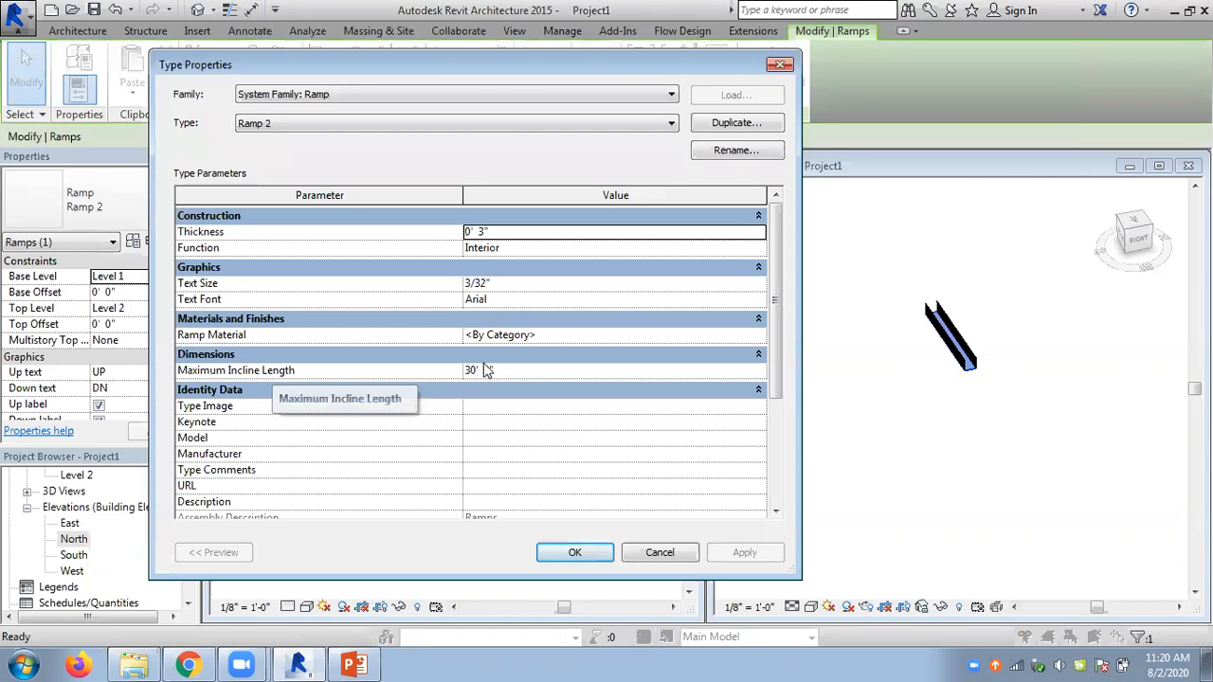
{"action": "left_click_drag", "start_coordinate": [785, 394], "coordinate": [773, 500]}
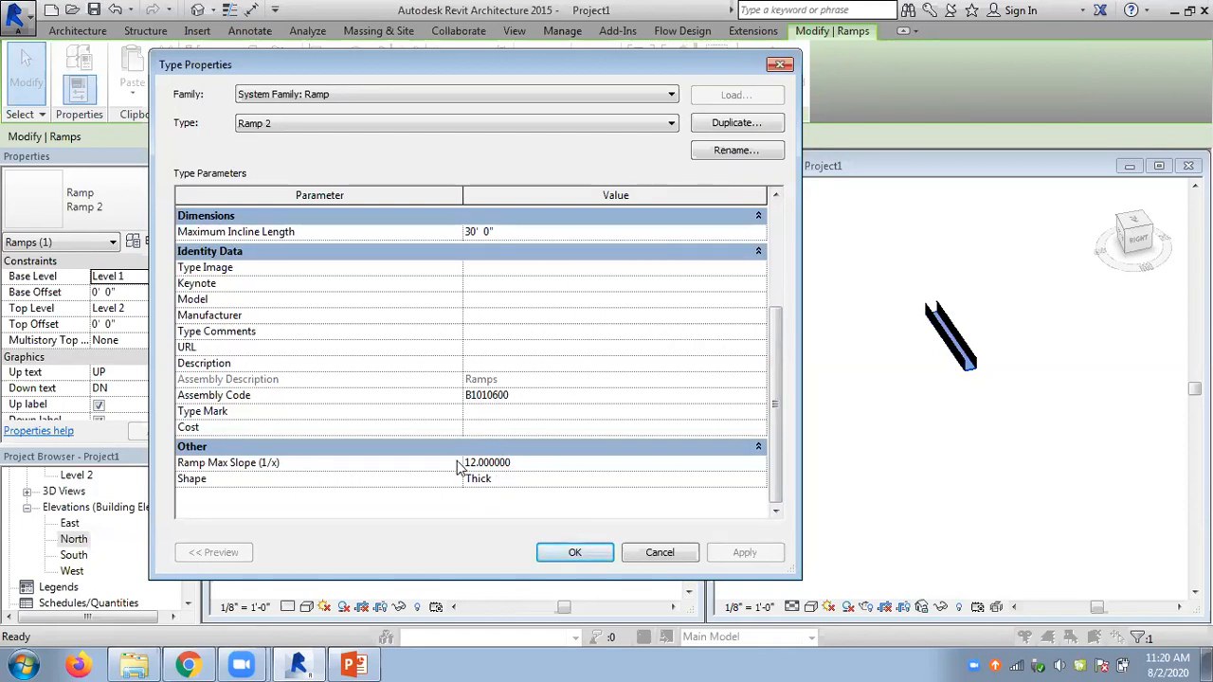
{"action": "left_click", "coordinate": [664, 551]}
{"action": "middle_click_drag", "start_coordinate": [501, 472], "coordinate": [379, 415]}
{"action": "scroll", "coordinate": [581, 471], "scroll_direction": "up", "scroll_amount": 3}
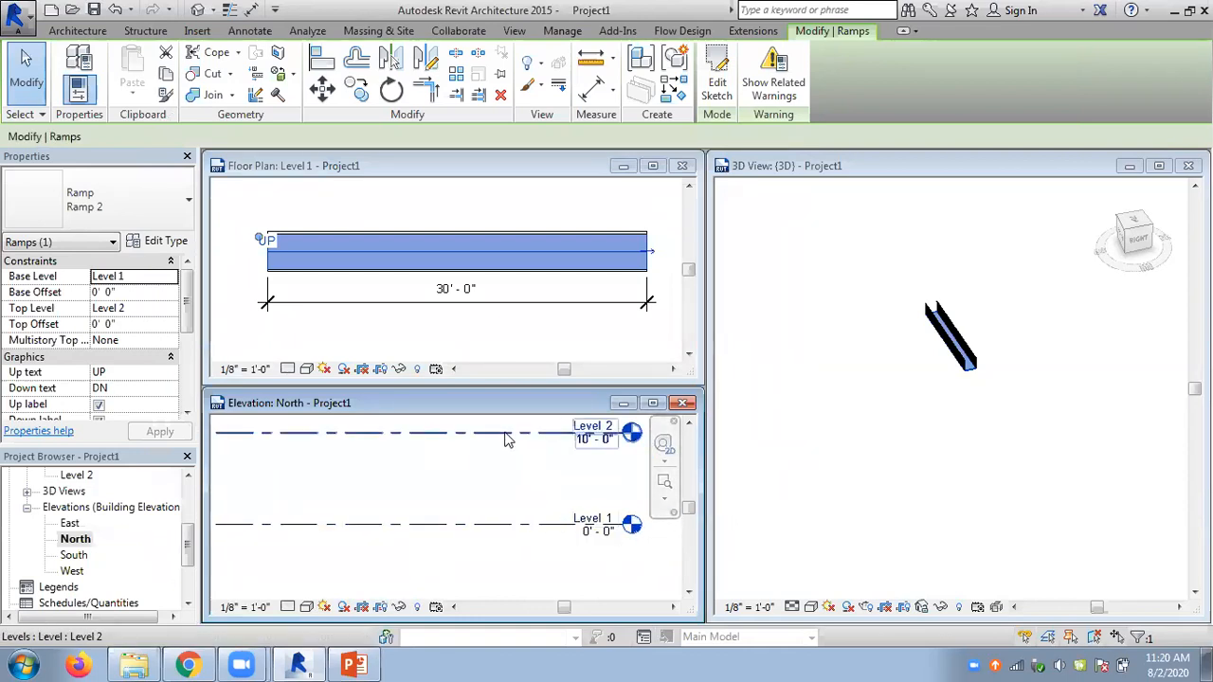
Compare the ramp's upper end with Level 2 in the North elevation
{"action": "scroll", "coordinate": [509, 446], "scroll_direction": "down", "scroll_amount": 2}
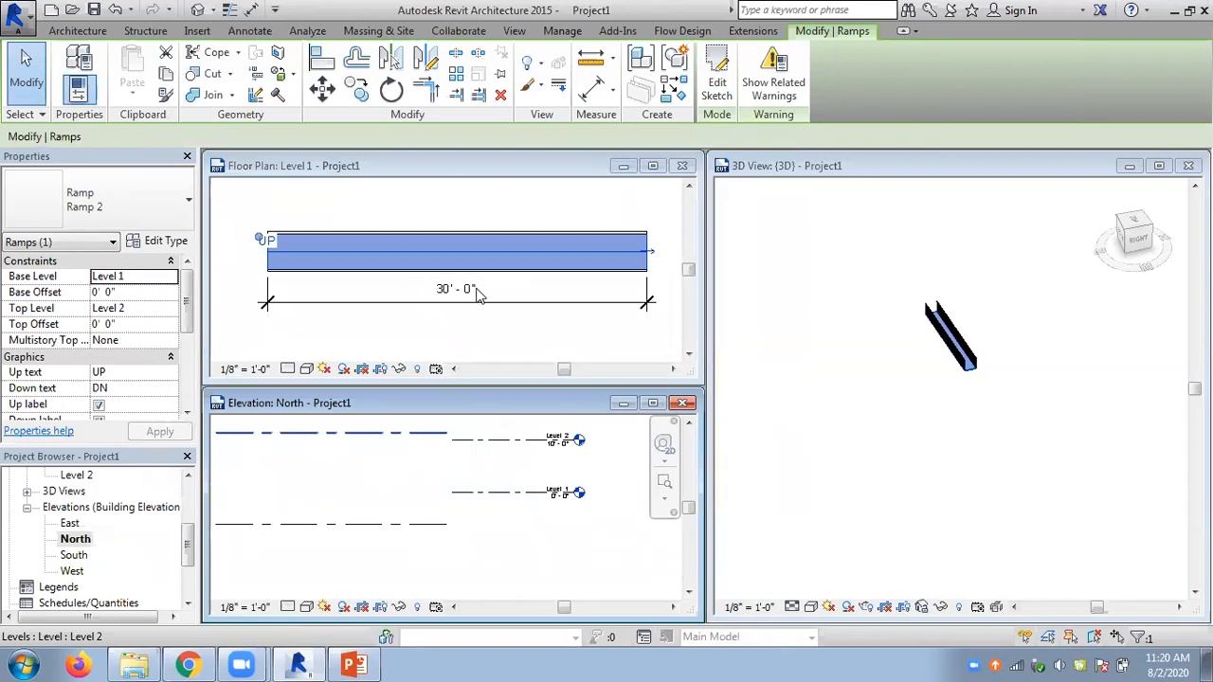
{"action": "scroll", "coordinate": [392, 516], "scroll_direction": "up", "scroll_amount": 3}
{"action": "middle_click_drag", "start_coordinate": [393, 522], "coordinate": [538, 544]}
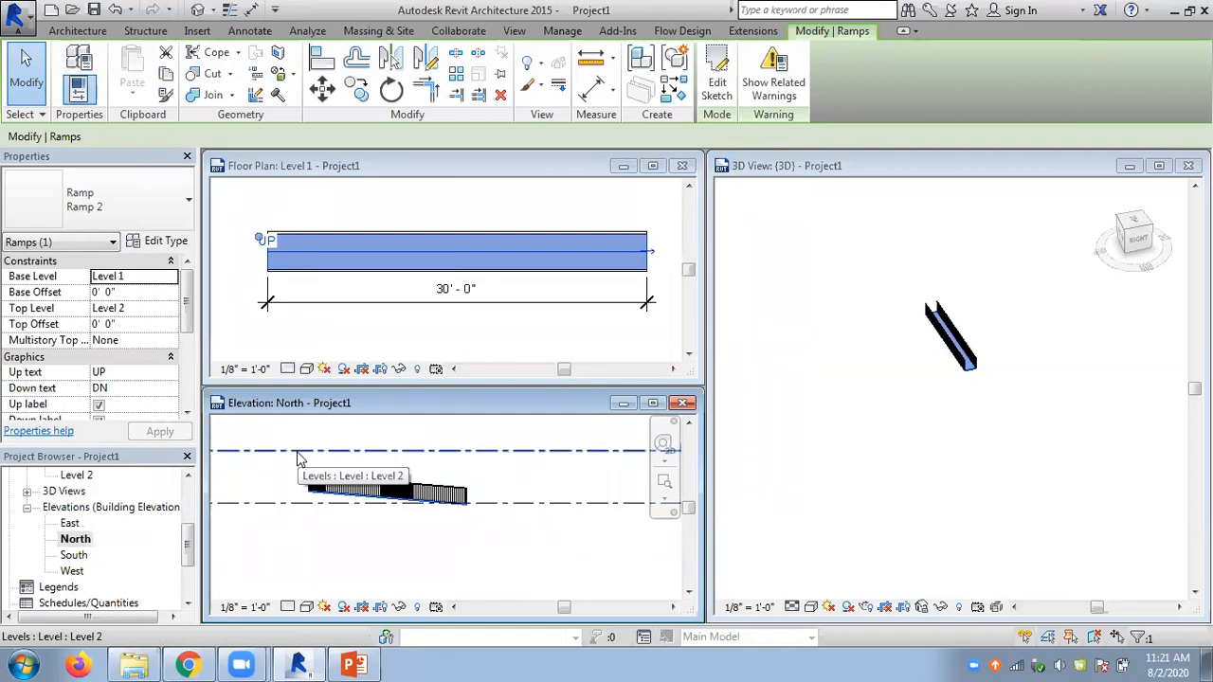
Switch to PowerPoint and examine the ramp length formula picture on slide 19, enlarged to 110%
{"action": "left_click", "coordinate": [354, 665]}
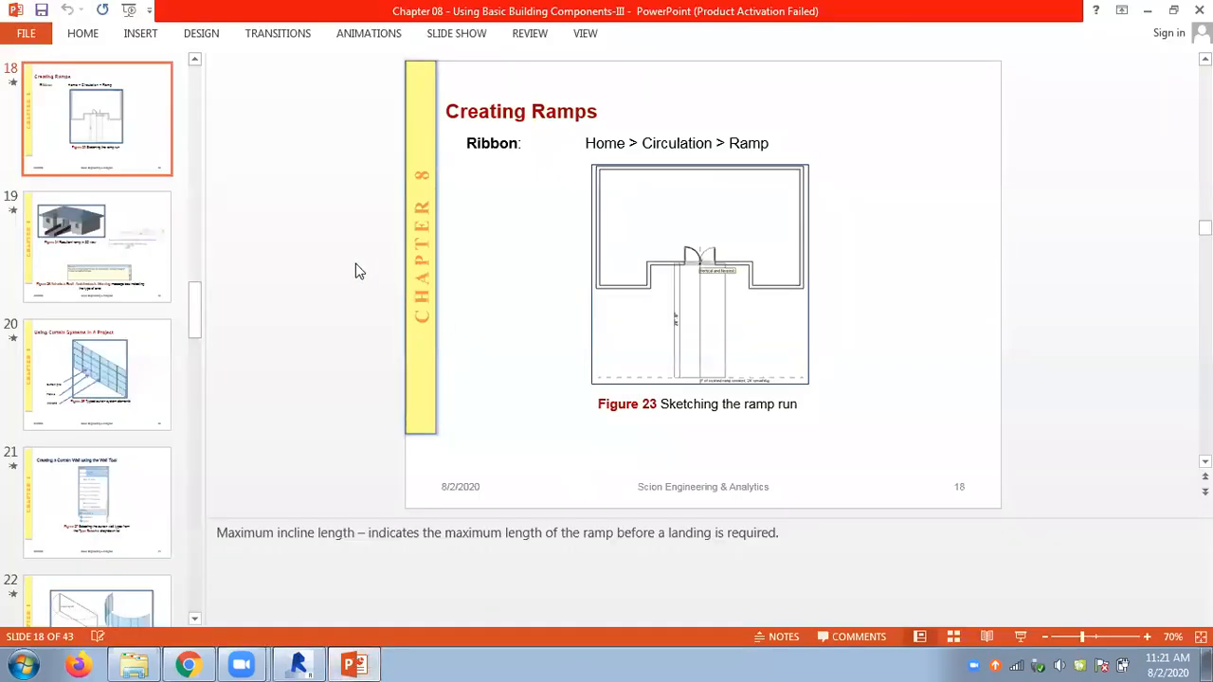
{"action": "scroll", "coordinate": [358, 271], "scroll_direction": "down", "scroll_amount": 2}
{"action": "left_click", "coordinate": [899, 248]}
{"action": "left_click", "coordinate": [1146, 640]}
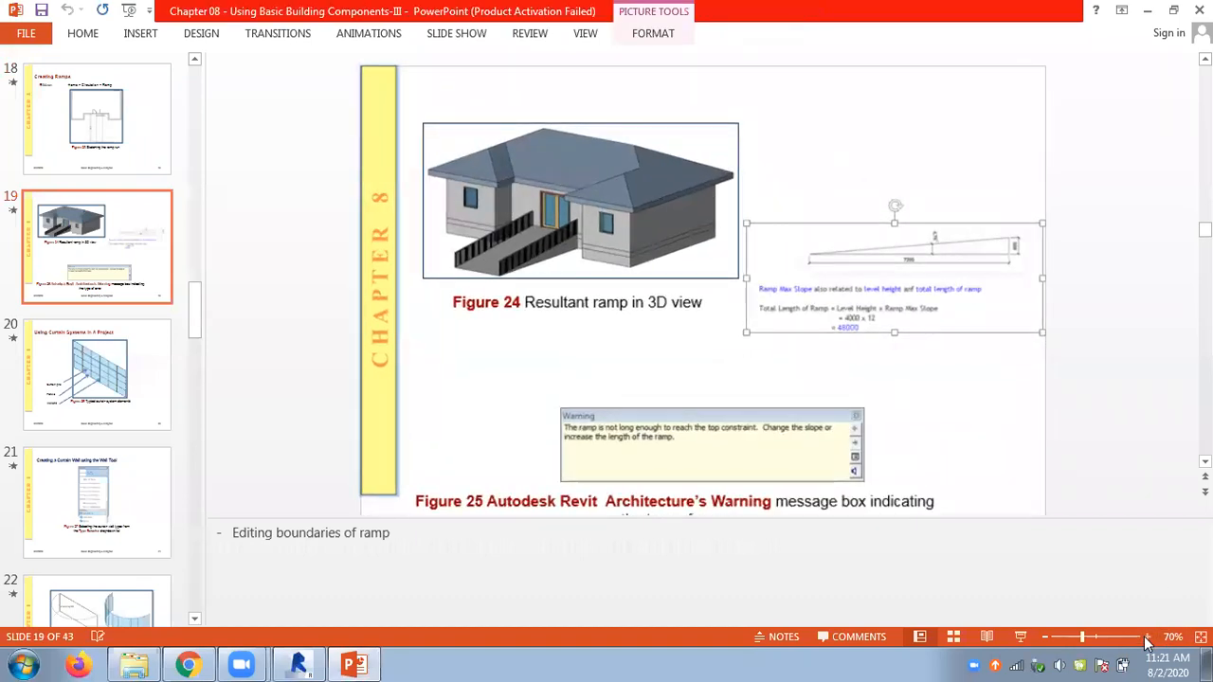
{"action": "left_click", "coordinate": [1145, 640]}
{"action": "left_click", "coordinate": [1146, 639]}
{"action": "left_click", "coordinate": [1145, 640]}
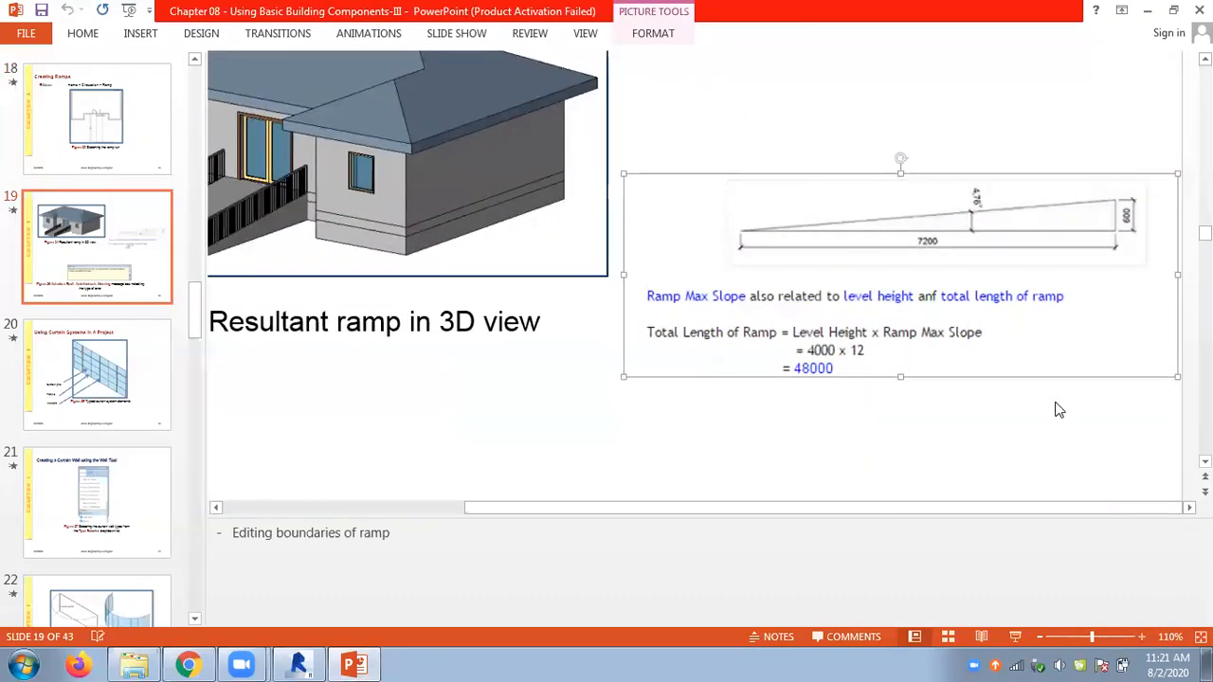
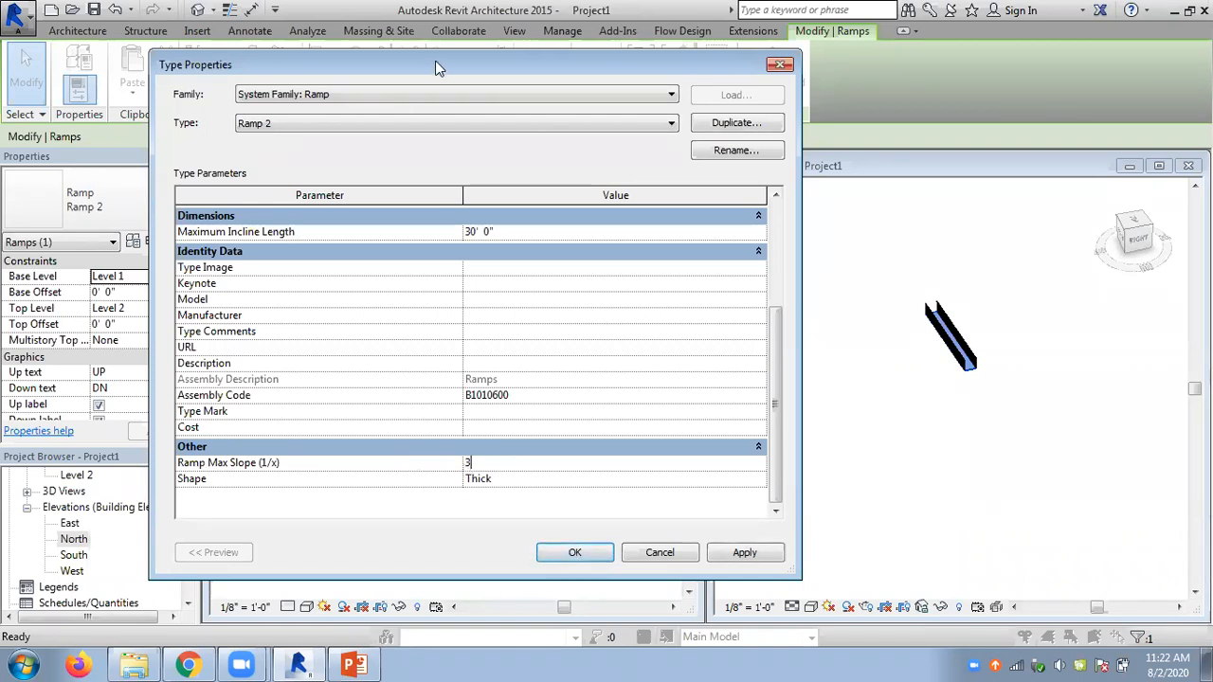
Try a Ramp Max Slope (1/x) of 3 on the Ramp 2 type, and undo the change
{"action": "left_click_drag", "start_coordinate": [437, 58], "coordinate": [1001, 103]}
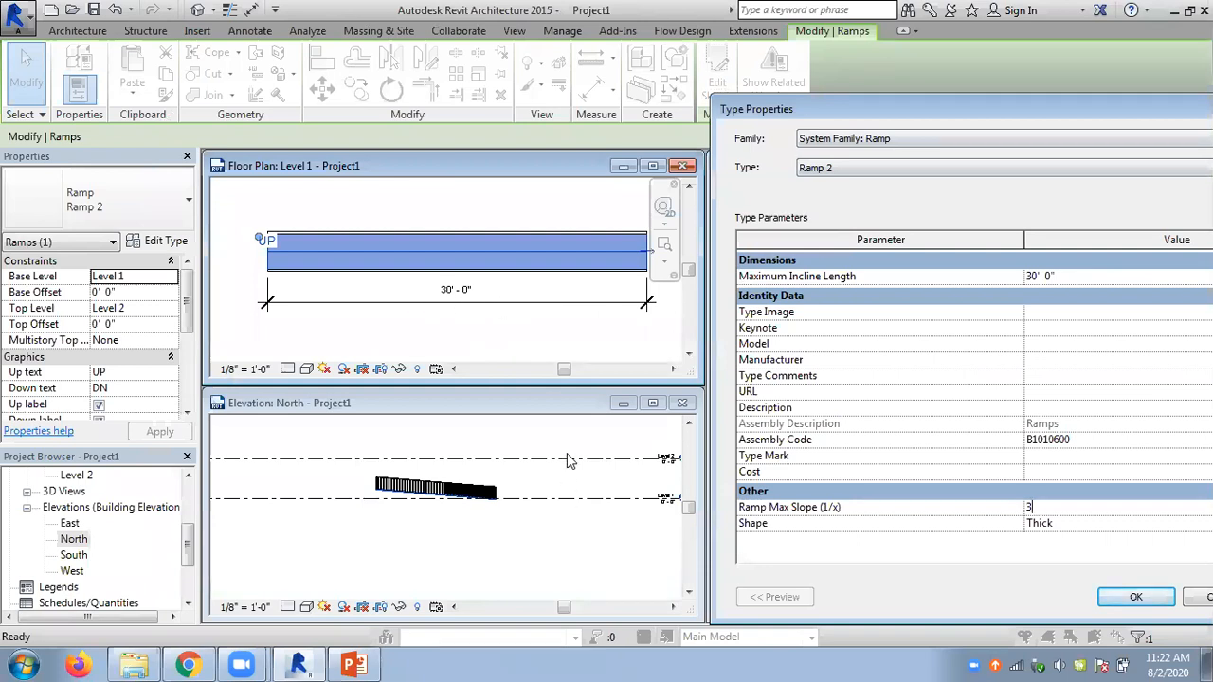
{"action": "left_click", "coordinate": [1109, 597]}
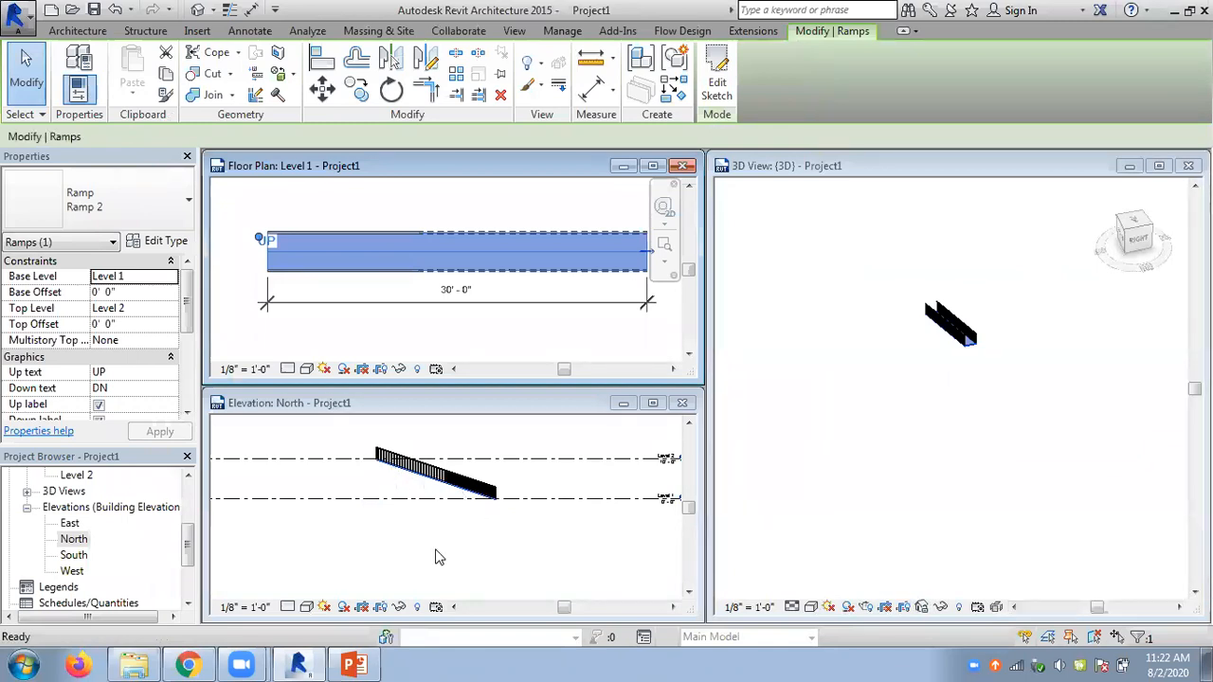
{"action": "key", "text": "Escape"}
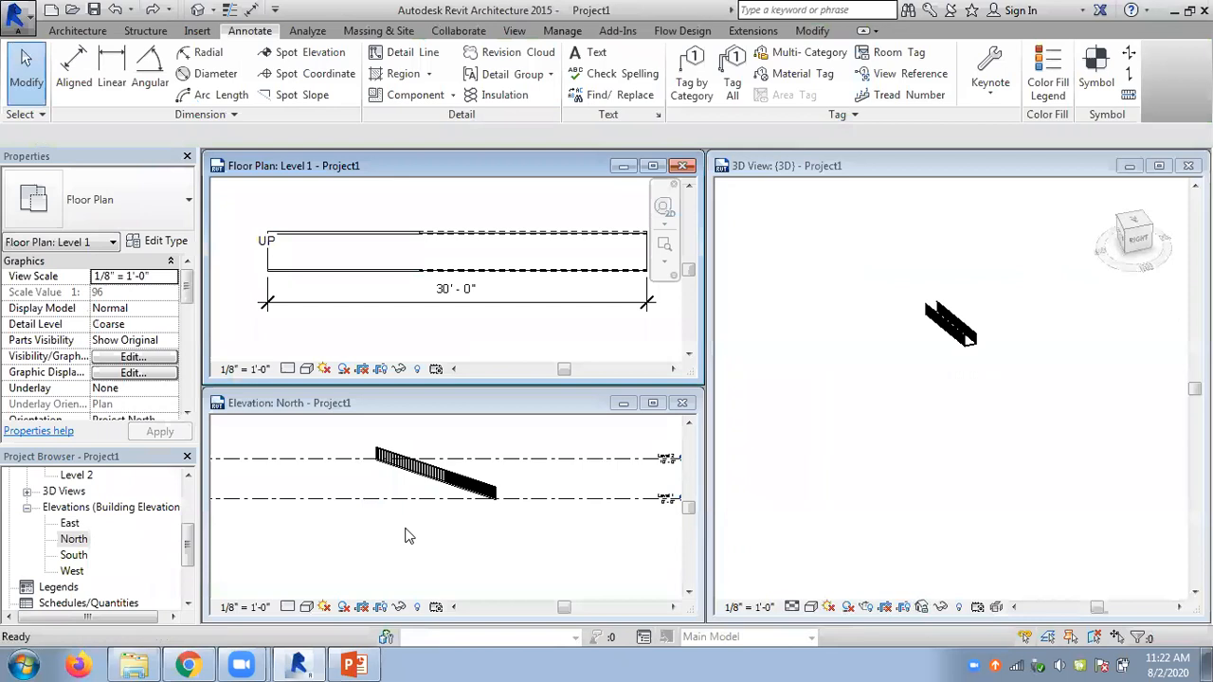
{"action": "left_click", "coordinate": [406, 536]}
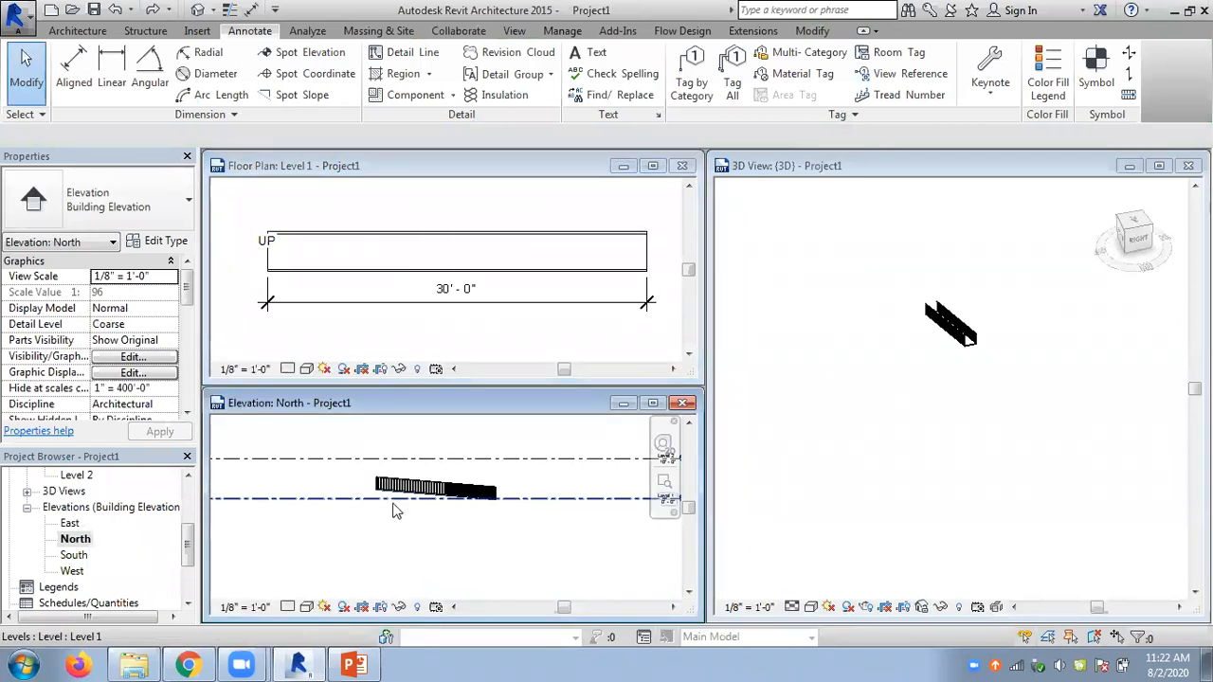
Add an aligned dimension between the two ends of the ramp in the North elevation, placed below the ramp
{"action": "left_click", "coordinate": [74, 66]}
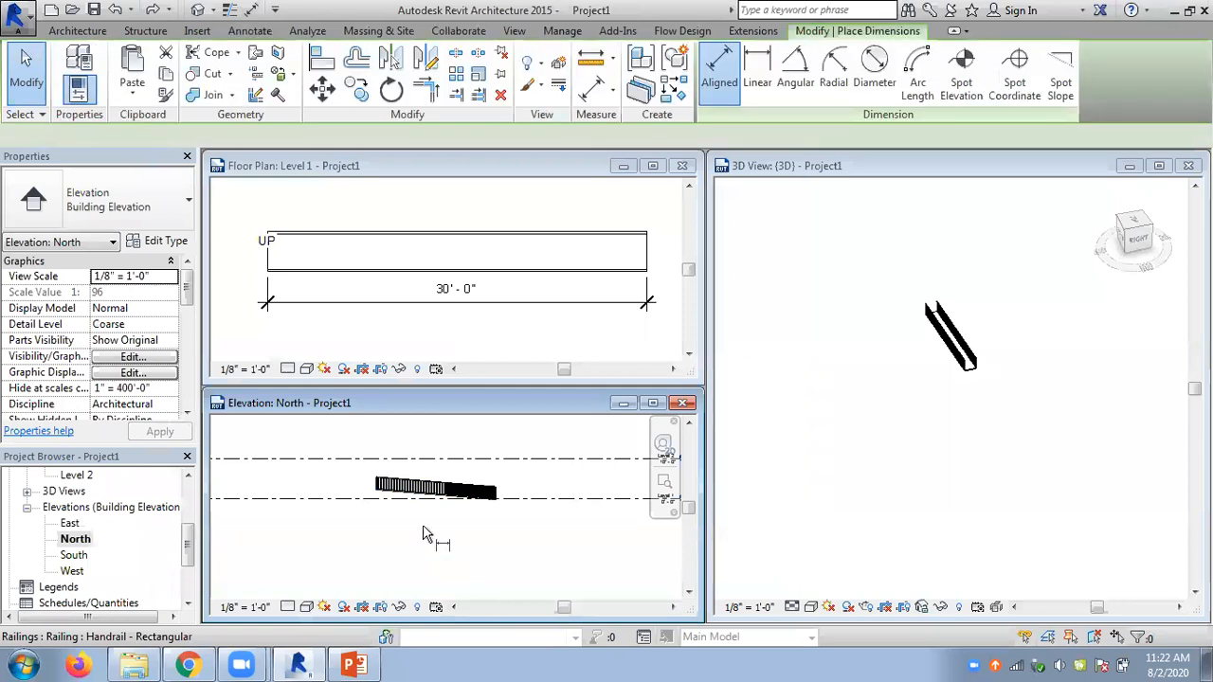
{"action": "scroll", "coordinate": [625, 484], "scroll_direction": "up", "scroll_amount": 5}
{"action": "middle_click_drag", "start_coordinate": [547, 422], "coordinate": [644, 556]}
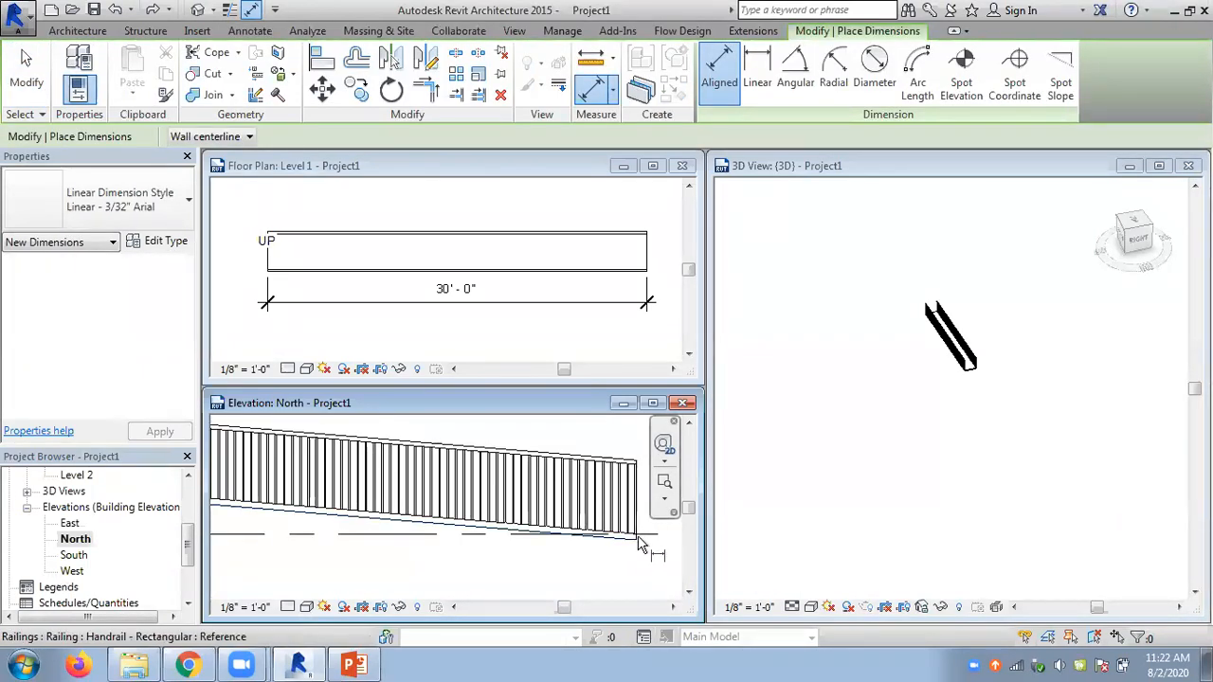
{"action": "scroll", "coordinate": [641, 545], "scroll_direction": "up", "scroll_amount": 2}
{"action": "left_click", "coordinate": [636, 535]}
{"action": "scroll", "coordinate": [405, 546], "scroll_direction": "down", "scroll_amount": 3}
{"action": "middle_click_drag", "start_coordinate": [388, 552], "coordinate": [664, 546]}
{"action": "middle_click_drag", "start_coordinate": [306, 536], "coordinate": [352, 520]}
{"action": "scroll", "coordinate": [388, 545], "scroll_direction": "up", "scroll_amount": 4}
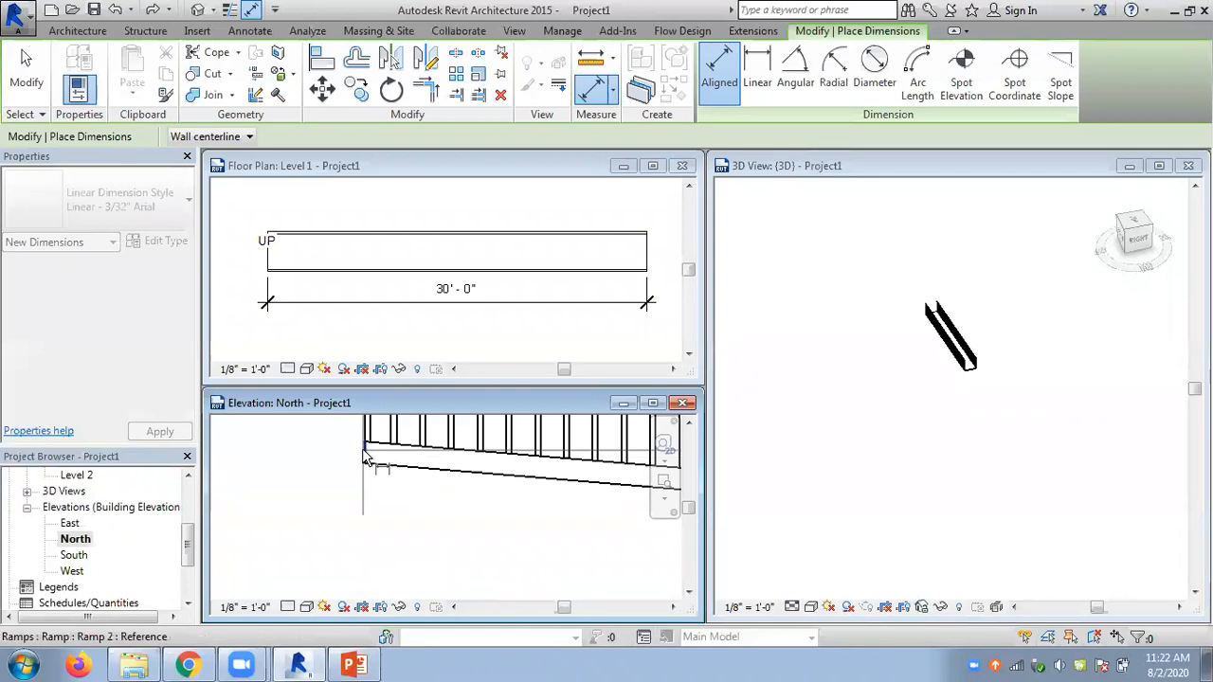
{"action": "scroll", "coordinate": [485, 557], "scroll_direction": "down", "scroll_amount": 3}
{"action": "middle_click_drag", "start_coordinate": [485, 557], "coordinate": [356, 495]}
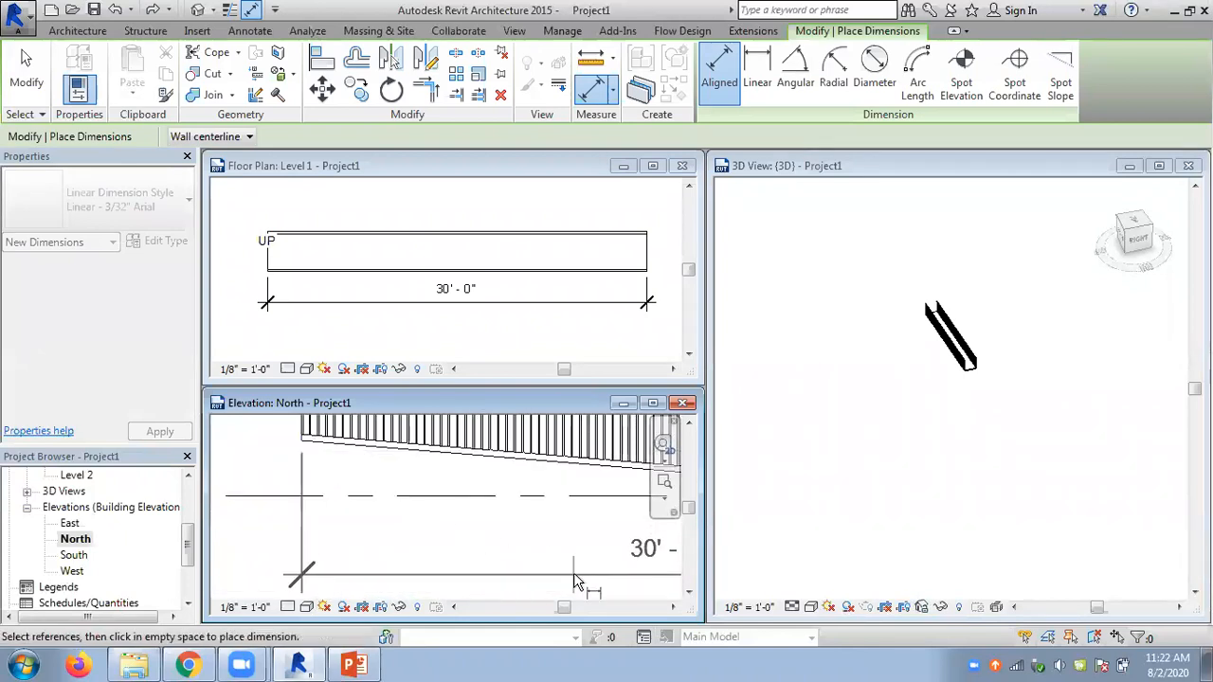
{"action": "left_click", "coordinate": [550, 561]}
{"action": "scroll", "coordinate": [490, 527], "scroll_direction": "down", "scroll_amount": 2}
{"action": "key", "text": "Escape"}
{"action": "key", "text": "Escape"}
{"action": "middle_click_drag", "start_coordinate": [490, 528], "coordinate": [396, 537]}
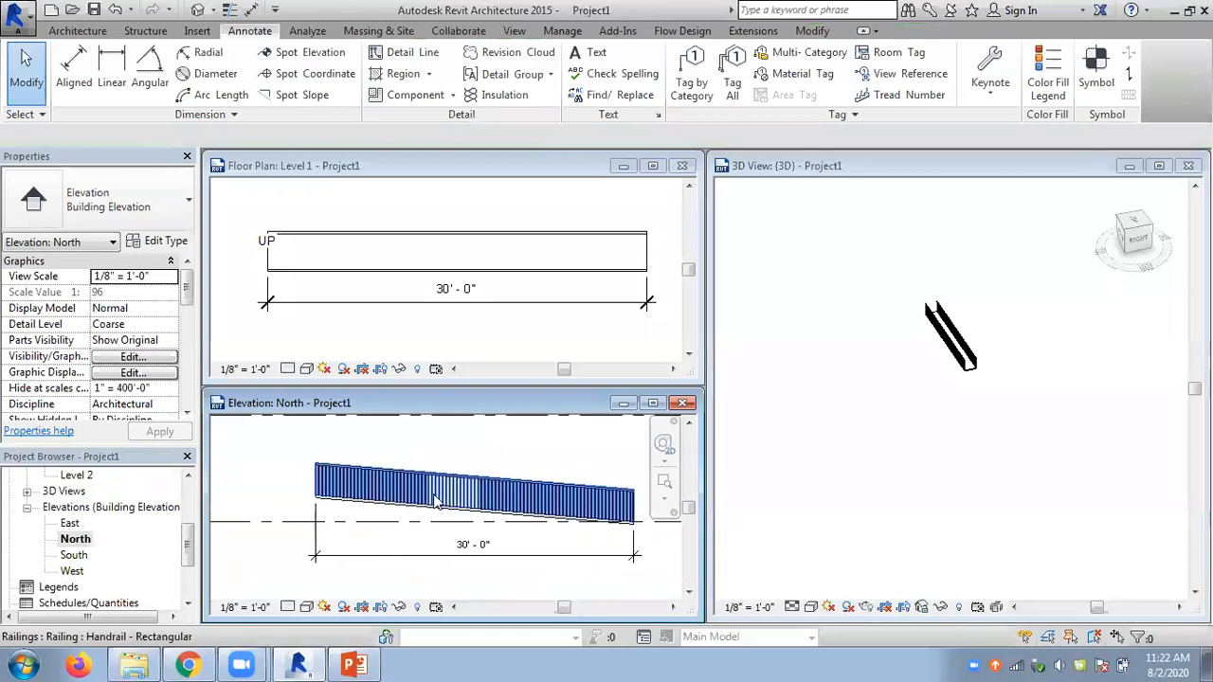
Set the Ramp Max Slope (1/x) of the existing ramp's type, Ramp 2, to 3
{"action": "scroll", "coordinate": [572, 479], "scroll_direction": "down", "scroll_amount": 3}
{"action": "middle_click_drag", "start_coordinate": [574, 474], "coordinate": [662, 475]}
{"action": "middle_click_drag", "start_coordinate": [480, 532], "coordinate": [412, 563]}
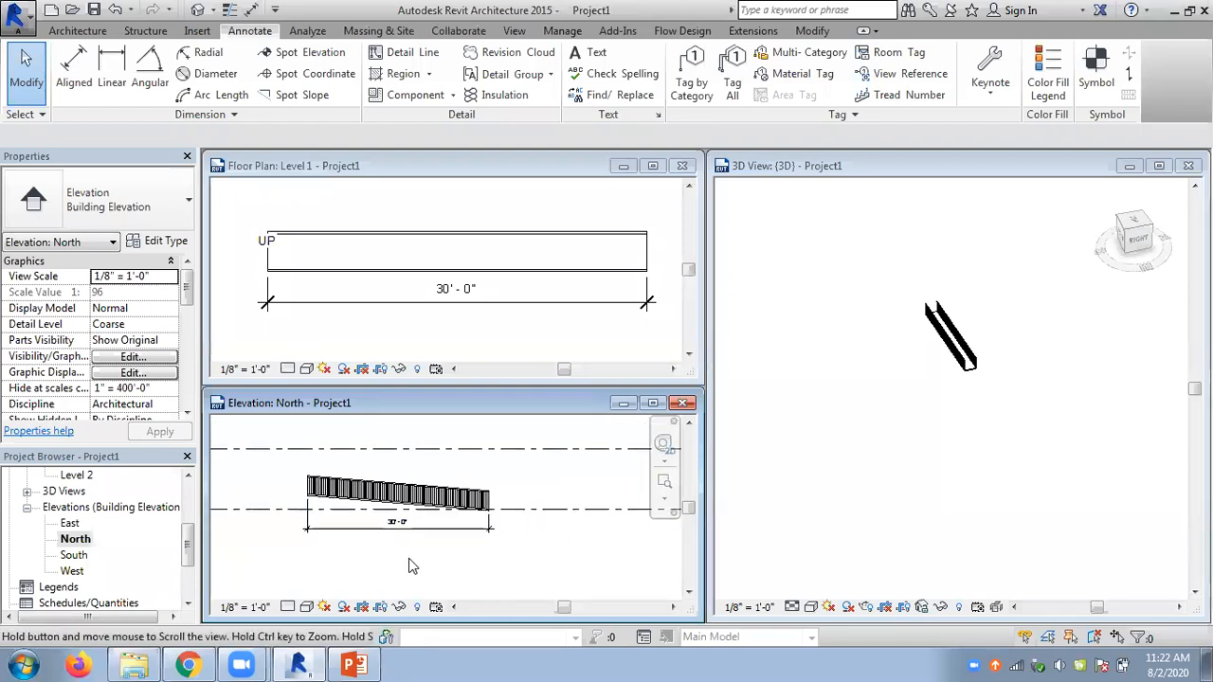
{"action": "left_click", "coordinate": [336, 509]}
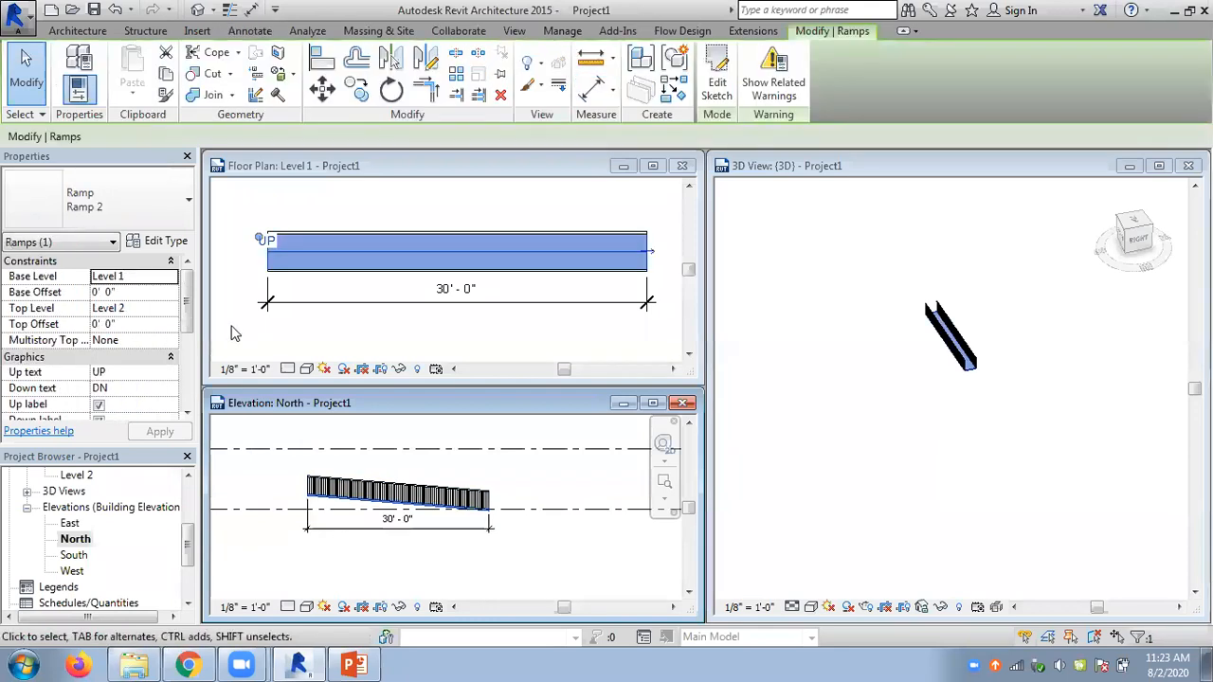
{"action": "left_click", "coordinate": [167, 242]}
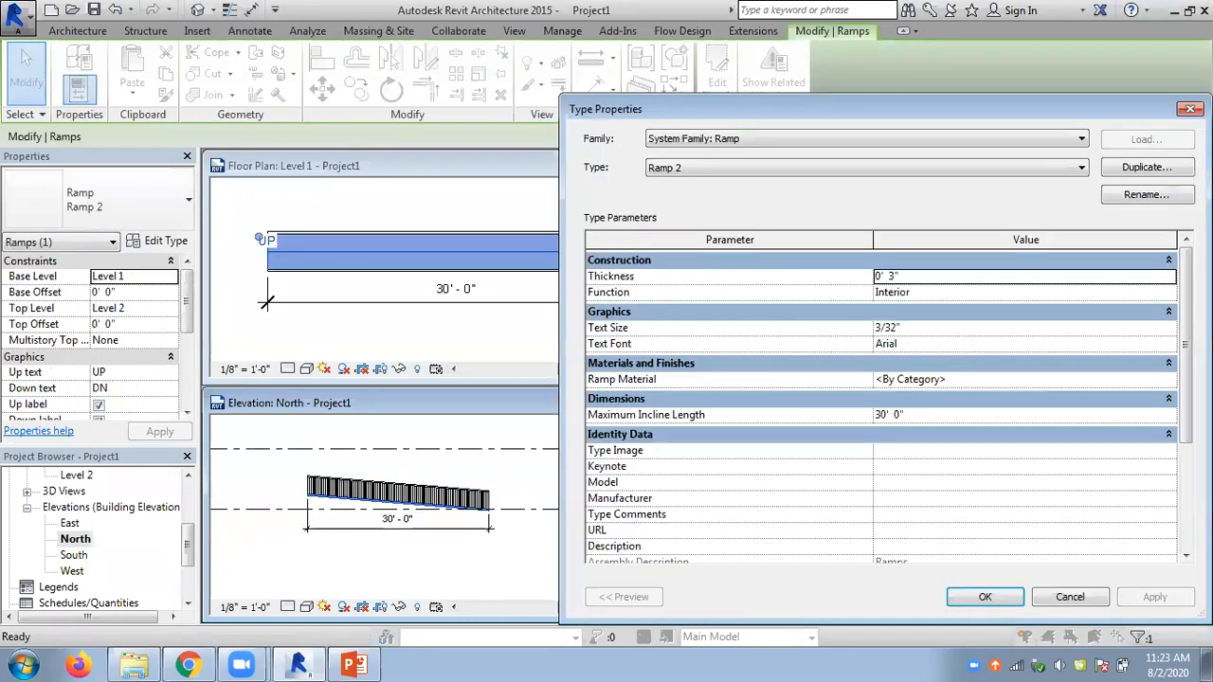
{"action": "left_click_drag", "start_coordinate": [1186, 362], "coordinate": [1171, 519]}
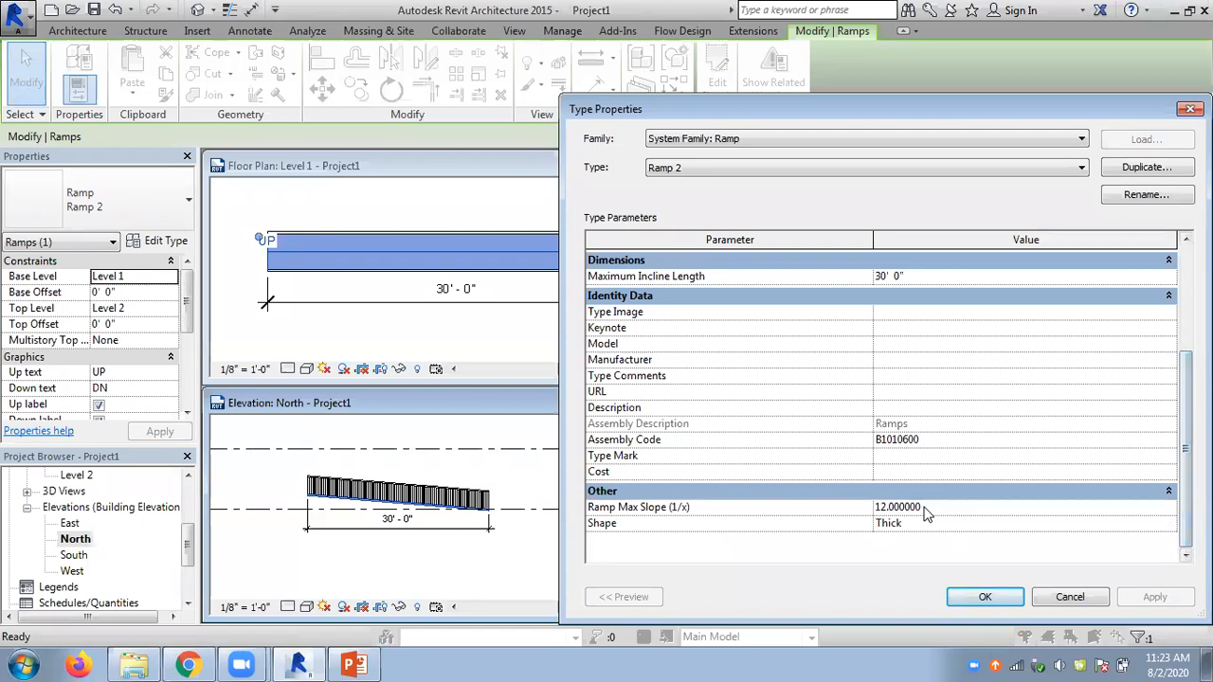
{"action": "left_click_drag", "start_coordinate": [926, 510], "coordinate": [759, 481]}
{"action": "type", "text": "3"}
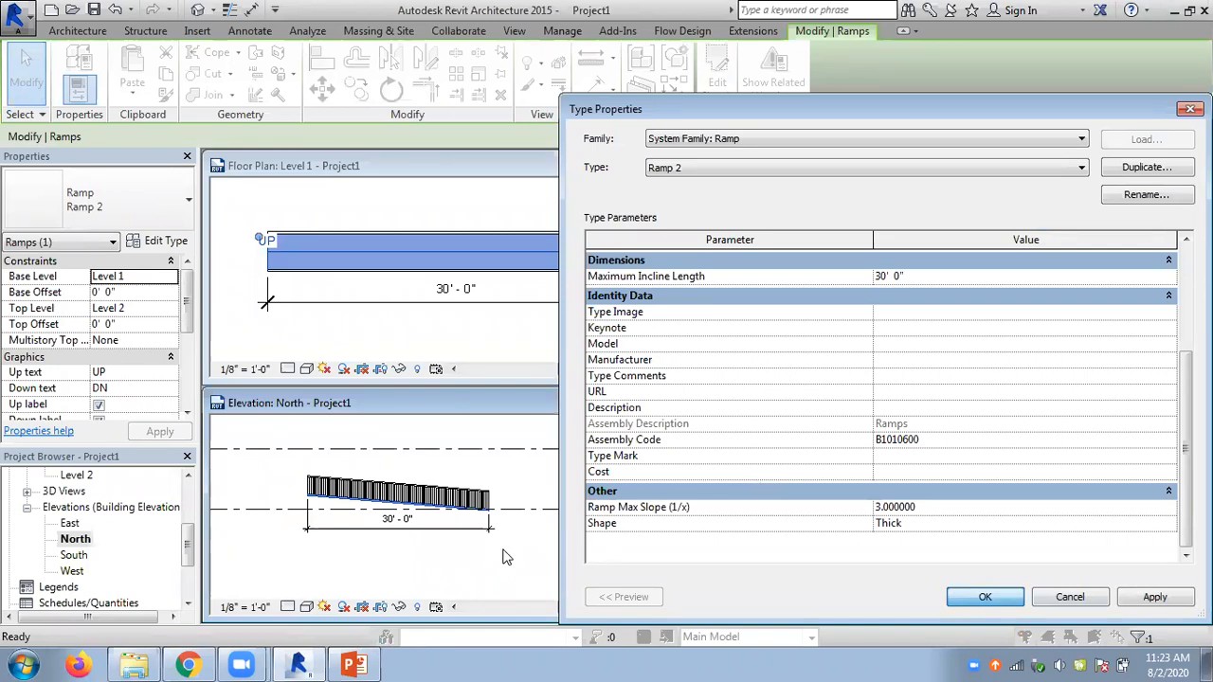
{"action": "key", "text": "Return"}
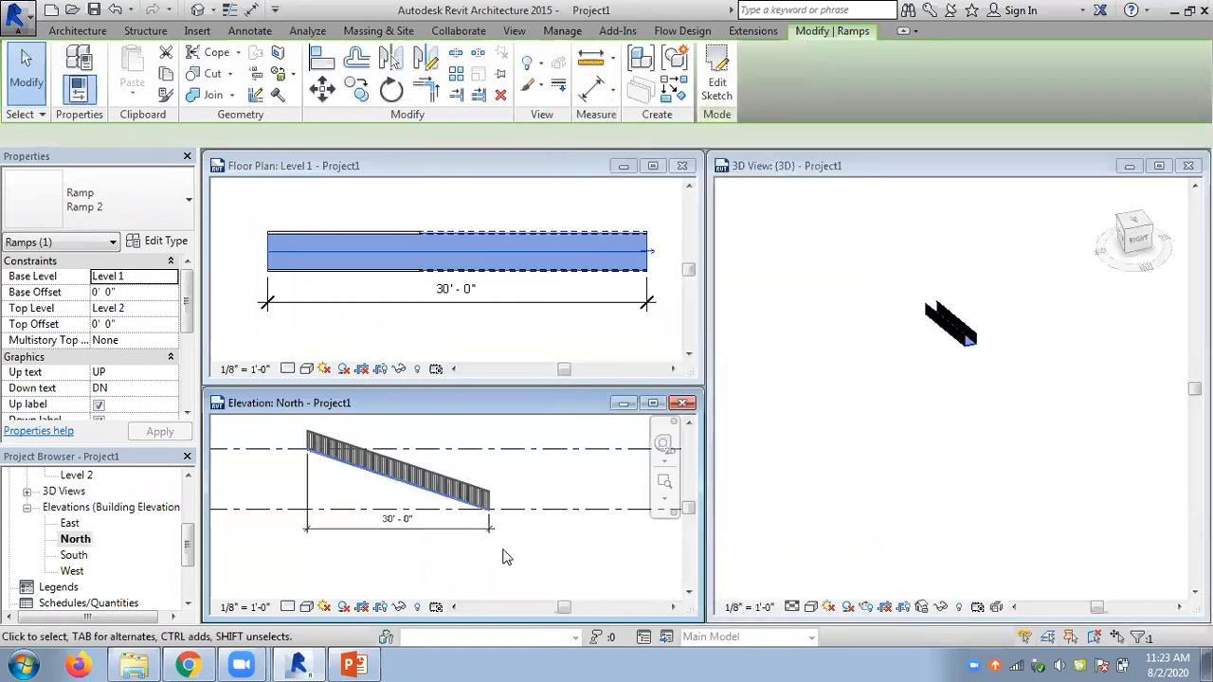
{"action": "left_click", "coordinate": [505, 558]}
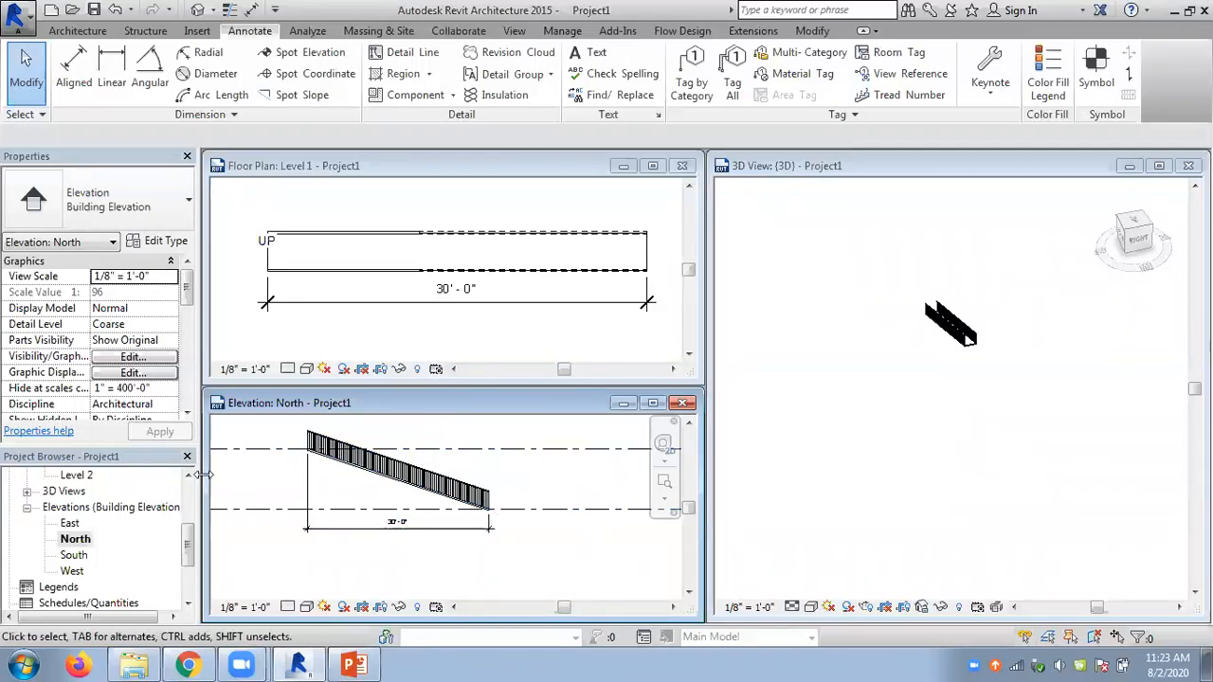
Start a new ramp in the Level 1 plan and duplicate the Ramp 2 type as "my ramp"
{"action": "left_click", "coordinate": [388, 333]}
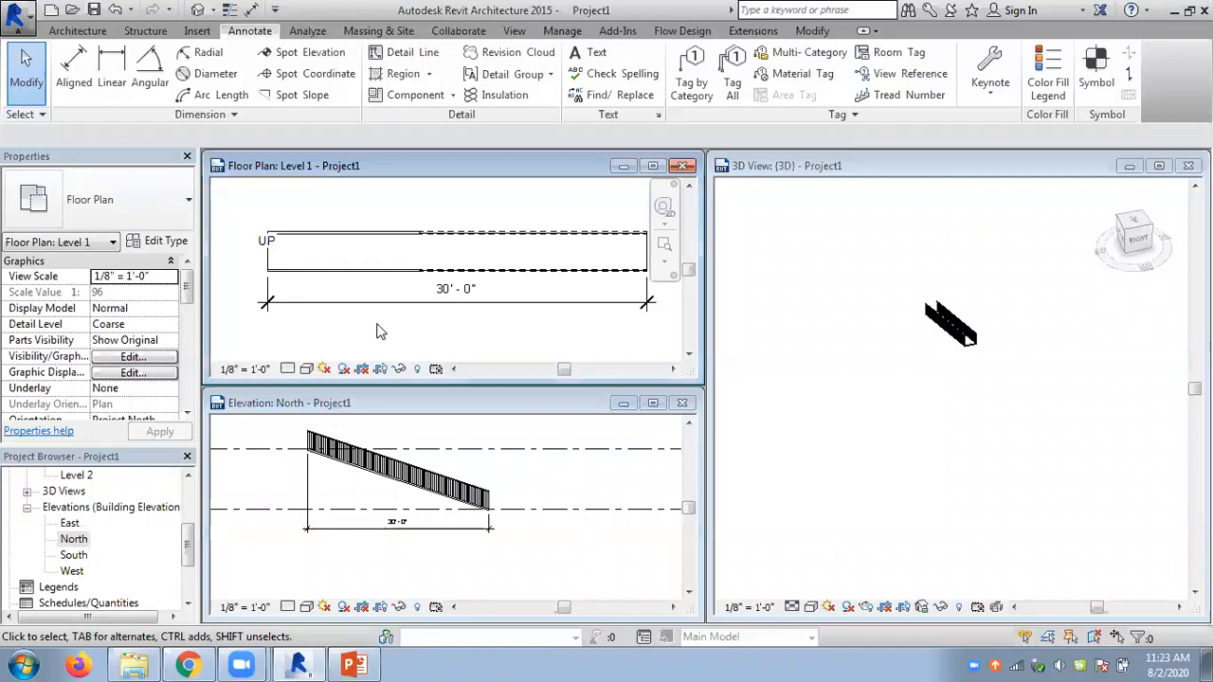
{"action": "scroll", "coordinate": [365, 322], "scroll_direction": "down", "scroll_amount": 1}
{"action": "left_click", "coordinate": [106, 33]}
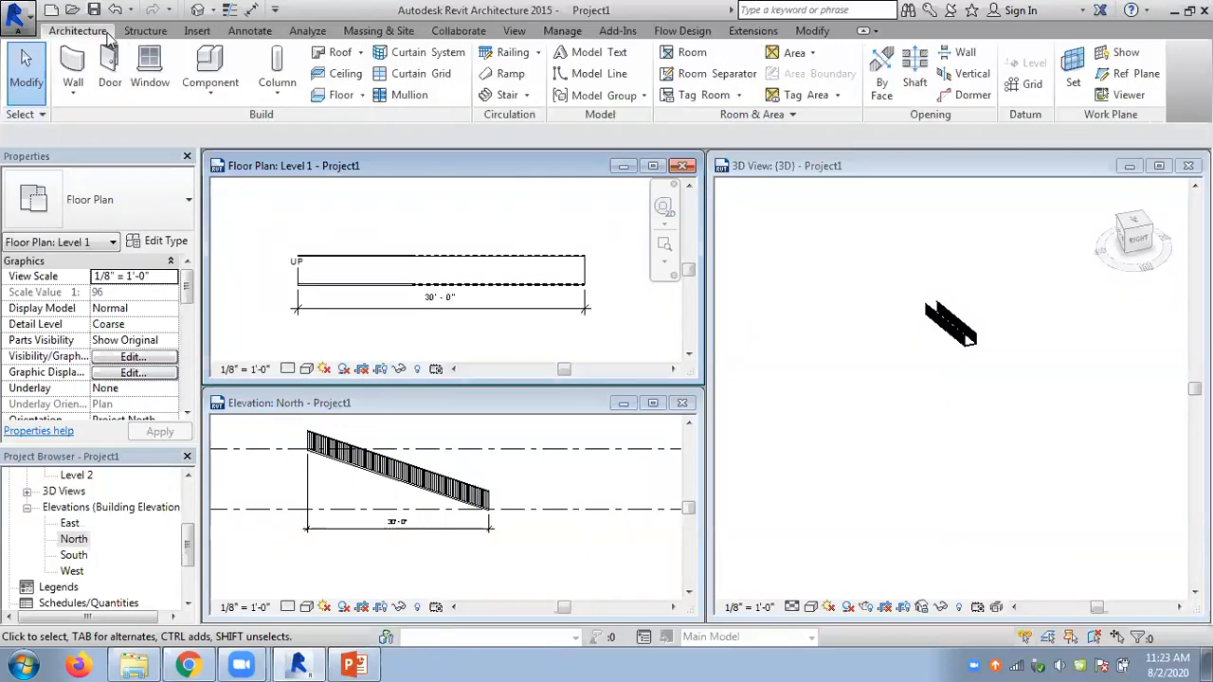
{"action": "left_click", "coordinate": [507, 73]}
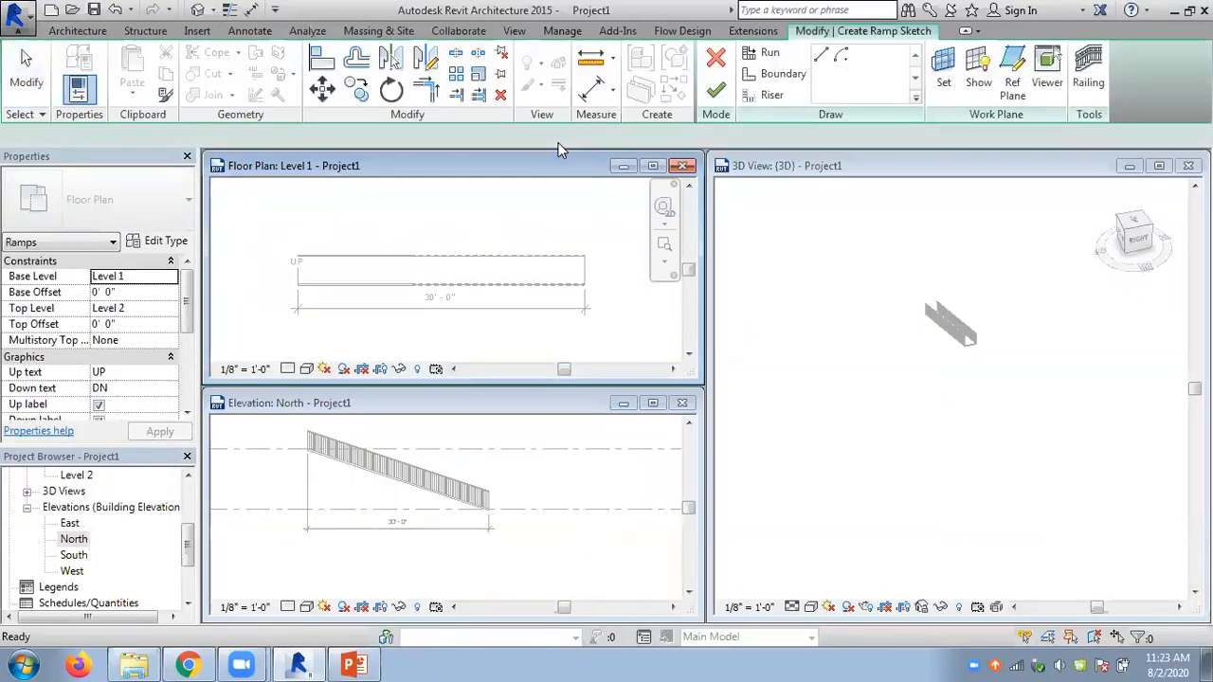
{"action": "left_click", "coordinate": [163, 242]}
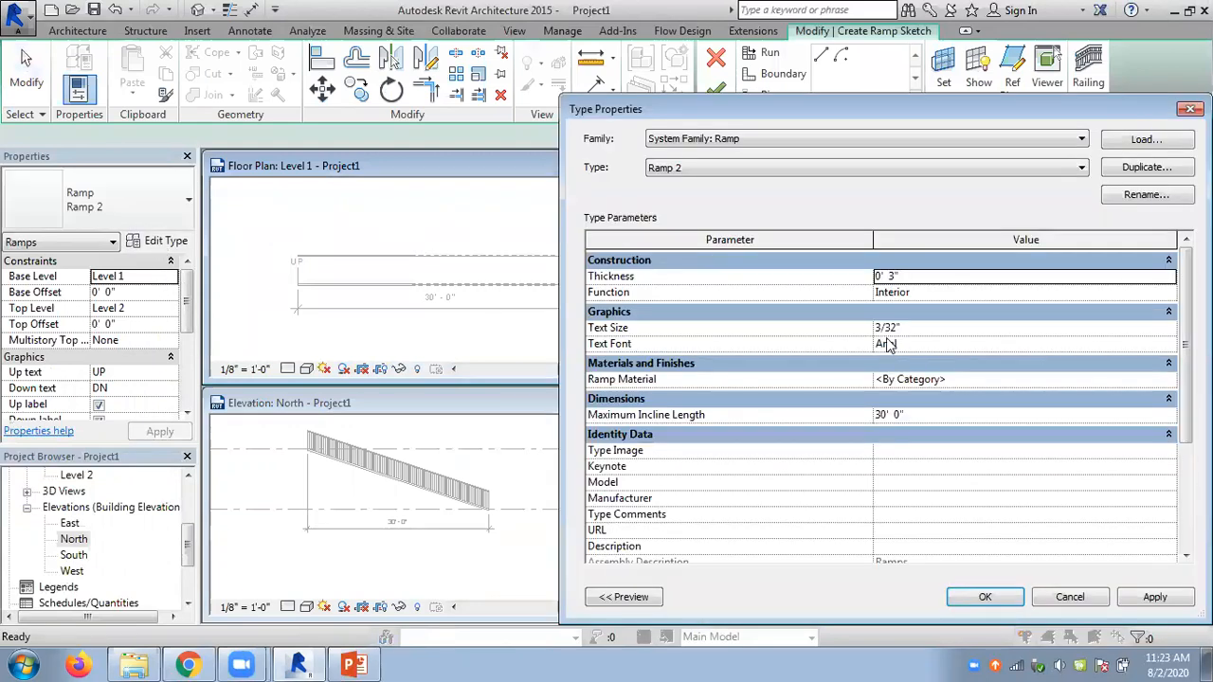
{"action": "left_click", "coordinate": [1130, 170]}
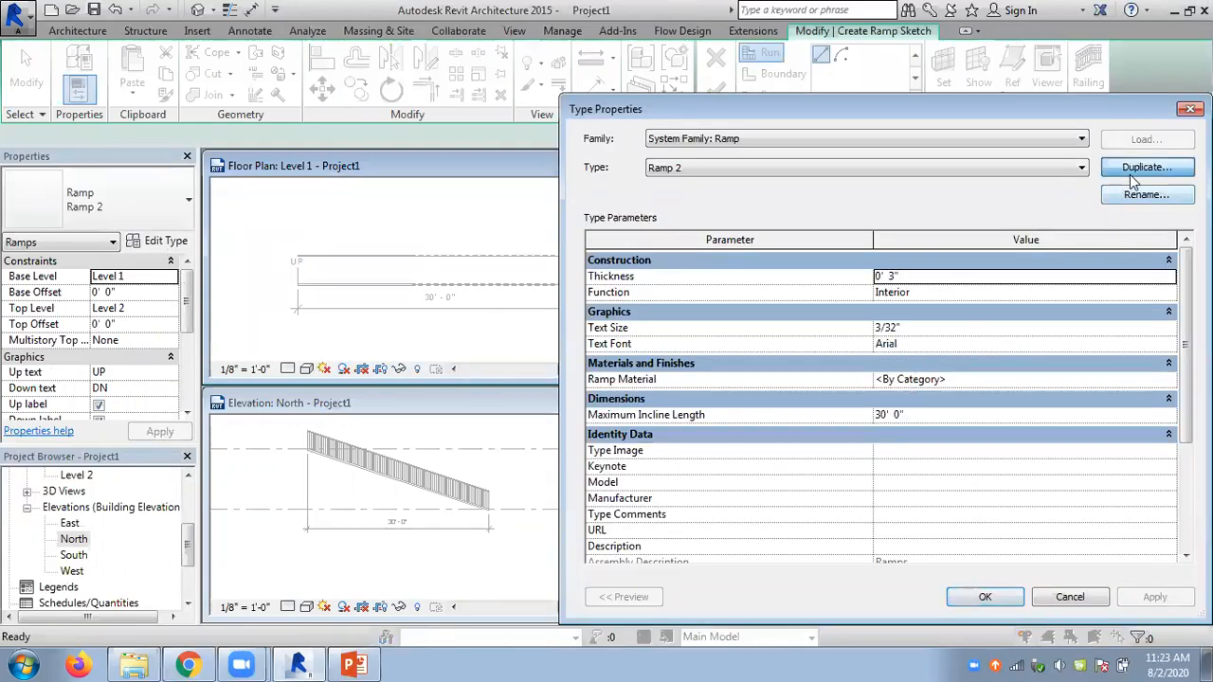
{"action": "type", "text": "my ramp"}
{"action": "key", "text": "Return"}
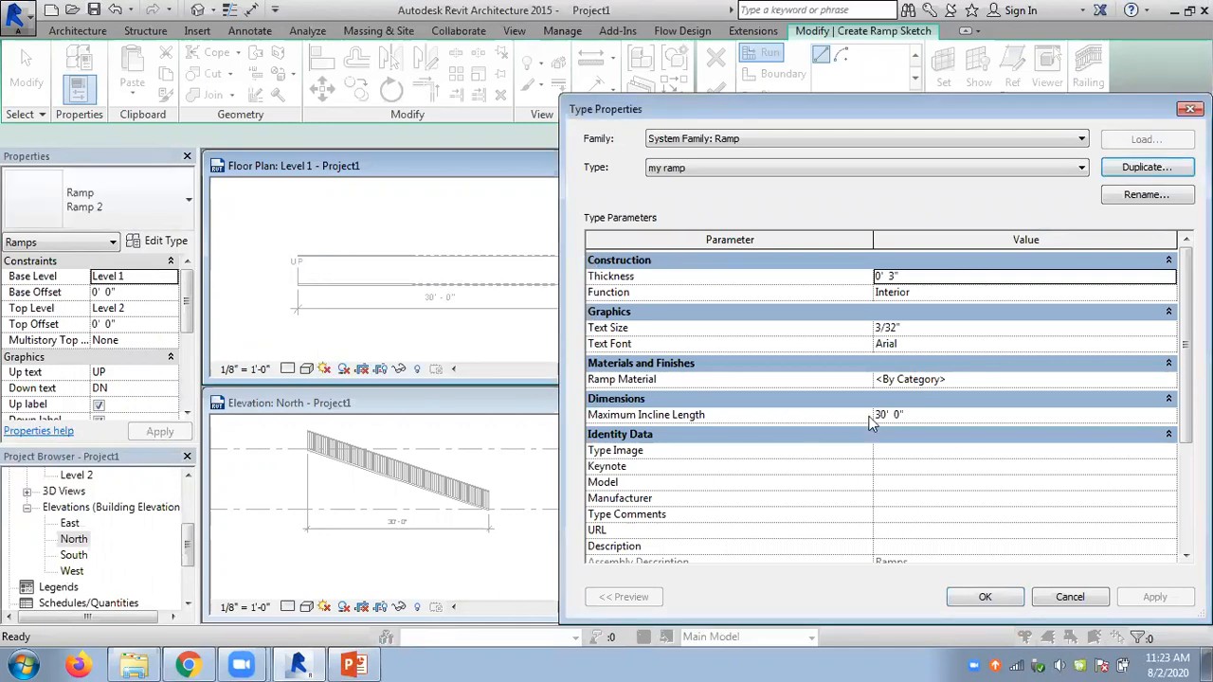
Set the Maximum Incline Length of the "my ramp" type to 10' 0"
{"action": "left_click", "coordinate": [880, 417]}
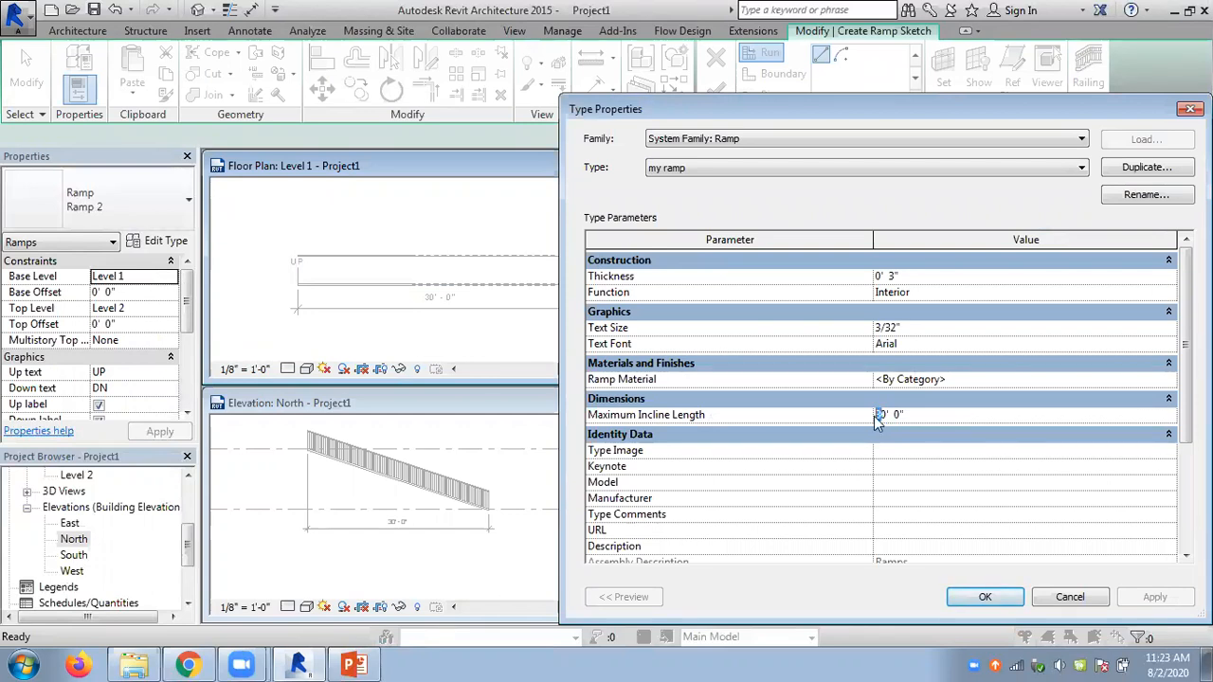
{"action": "left_click", "coordinate": [977, 598]}
{"action": "left_click", "coordinate": [981, 598]}
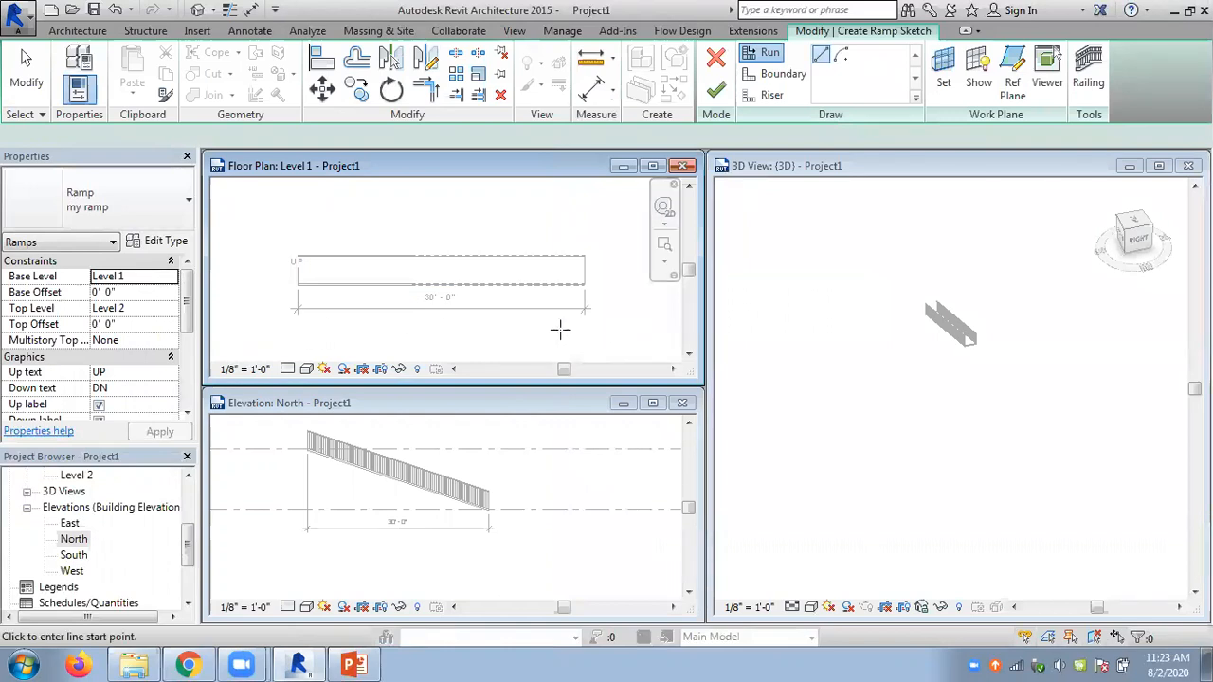
Sketch a straight ramp run about 10' long below the existing ramp's dimension in the Level 1 plan, and finish the ramp
{"action": "left_click", "coordinate": [580, 339]}
{"action": "left_click", "coordinate": [447, 339]}
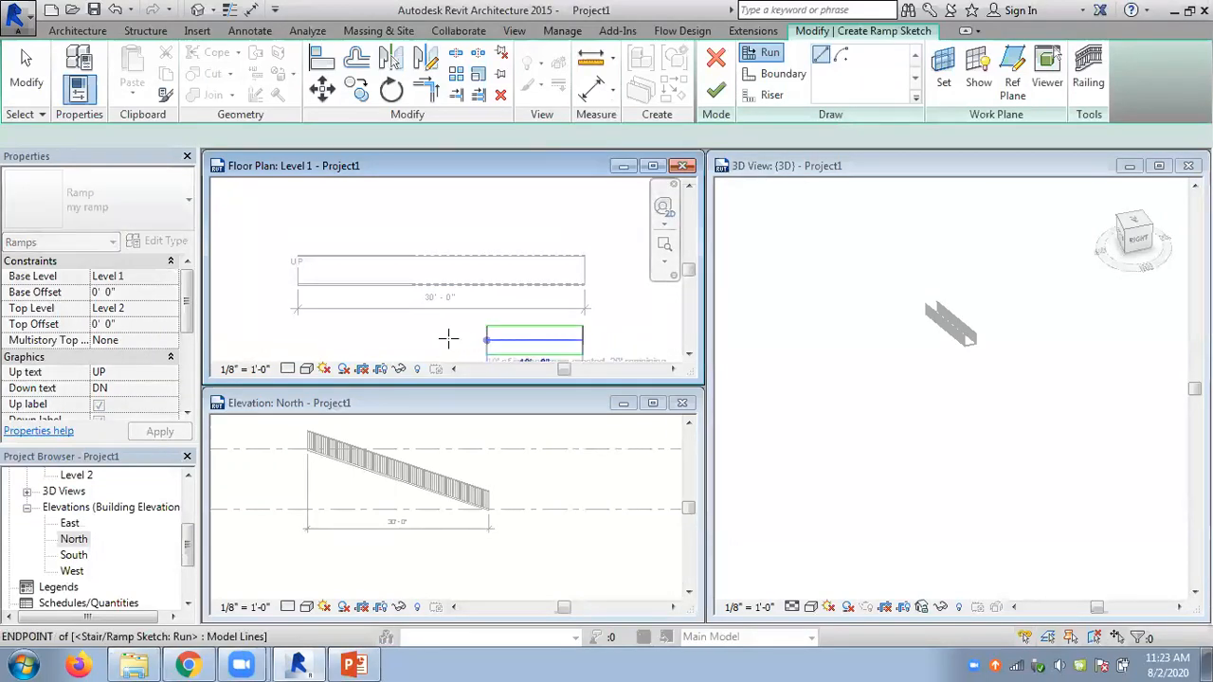
{"action": "left_click", "coordinate": [716, 89]}
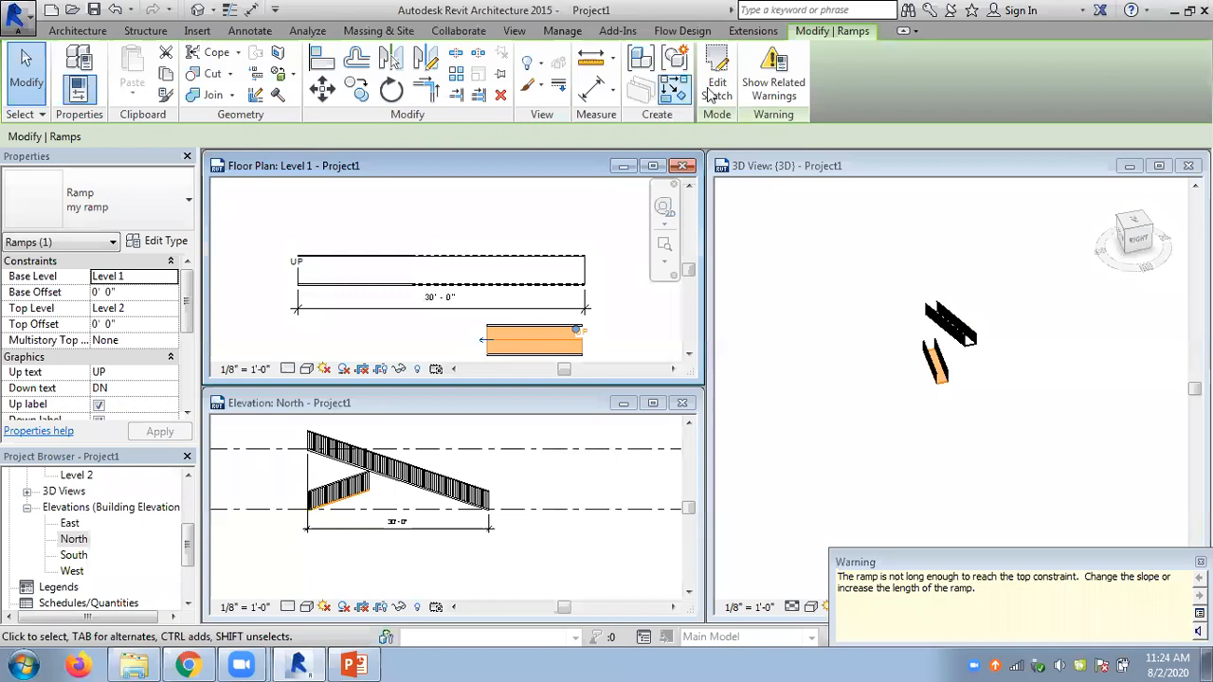
Set the Ramp Max Slope (1/x) of the shorter ramp's type, "my ramp", to 1
{"action": "left_click", "coordinate": [159, 241]}
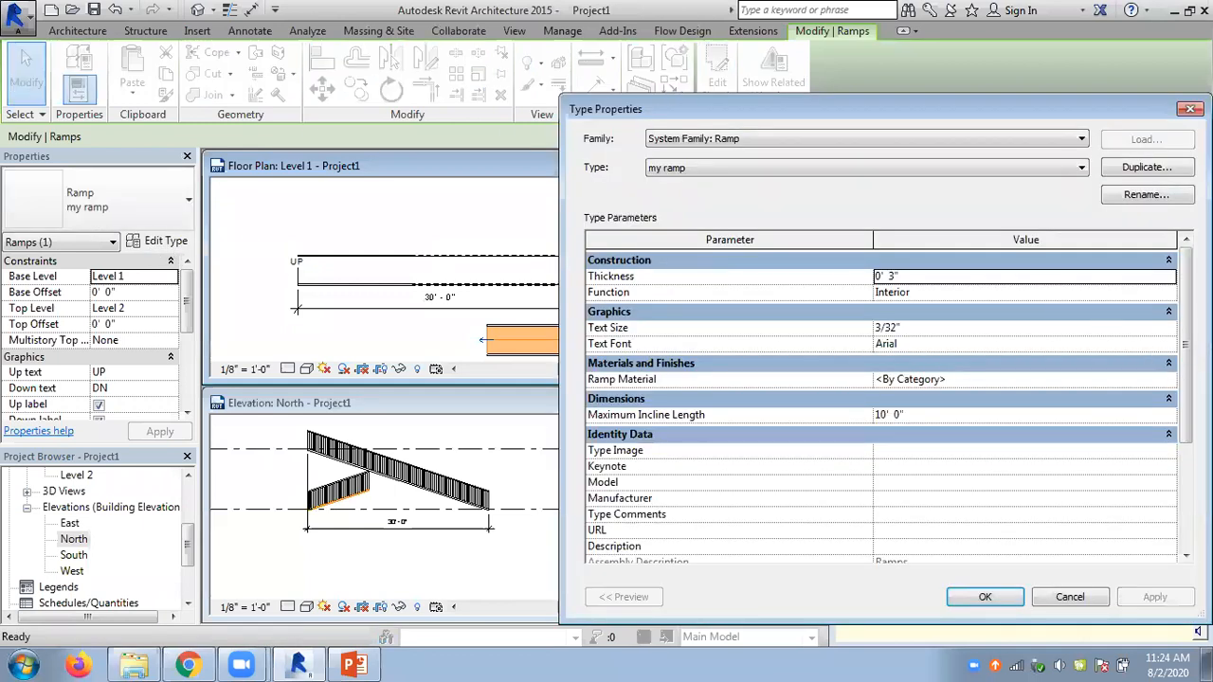
{"action": "scroll", "coordinate": [863, 413], "scroll_direction": "down", "scroll_amount": 3}
{"action": "scroll", "coordinate": [862, 413], "scroll_direction": "up", "scroll_amount": 3}
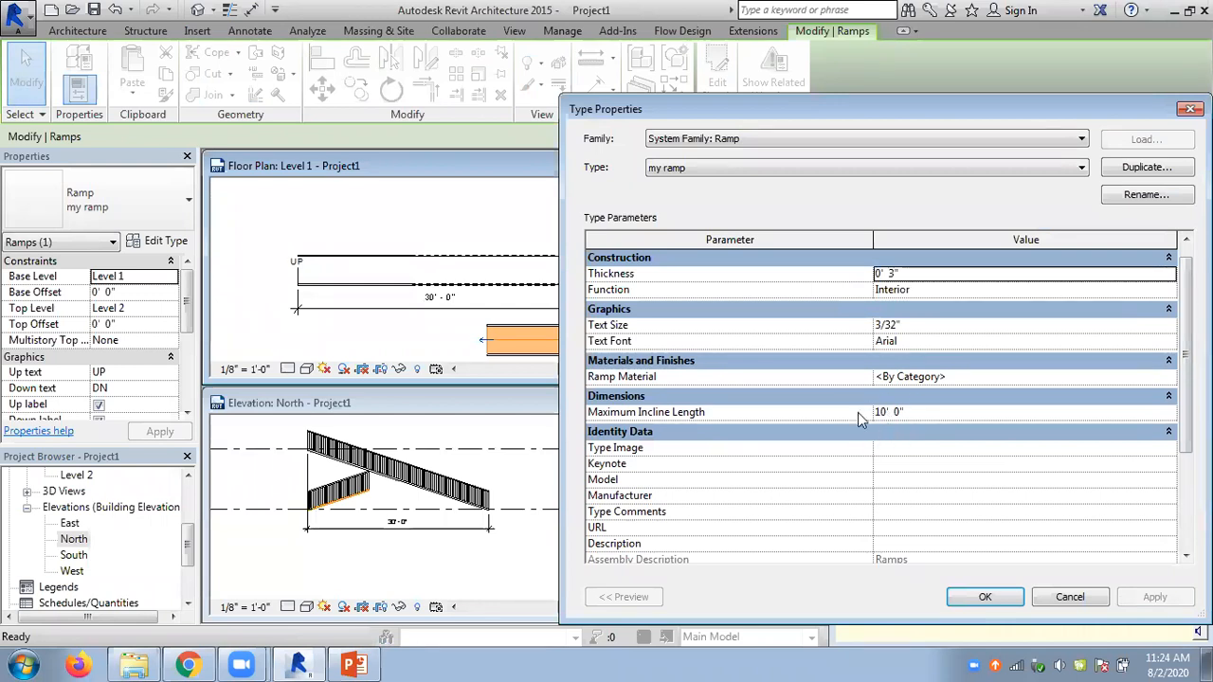
{"action": "scroll", "coordinate": [920, 506], "scroll_direction": "down", "scroll_amount": 3}
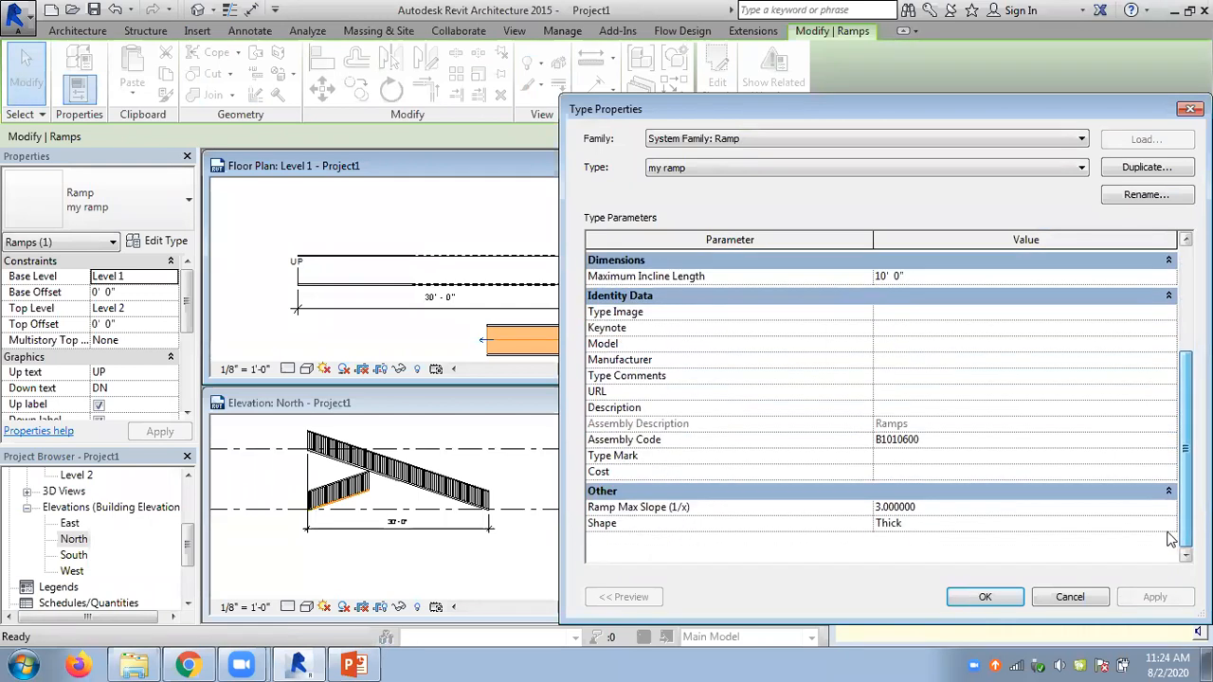
{"action": "left_click", "coordinate": [850, 509]}
{"action": "type", "text": "1"}
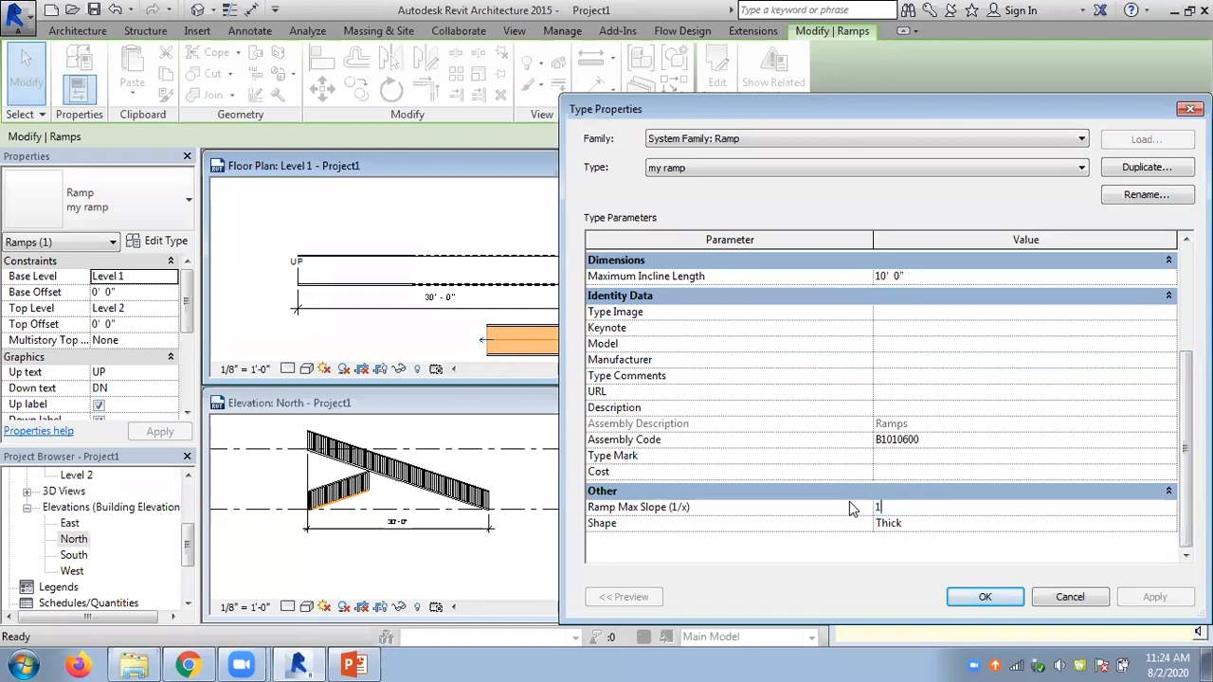
{"action": "key", "text": "Return"}
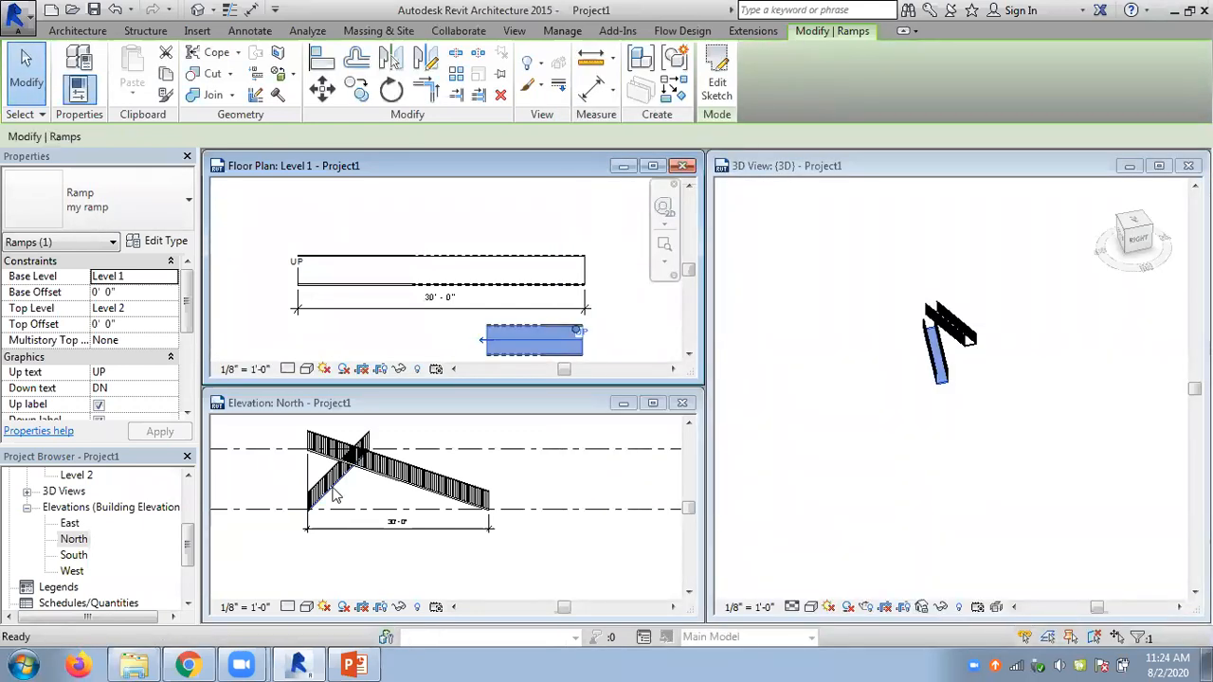
{"action": "left_click", "coordinate": [341, 496]}
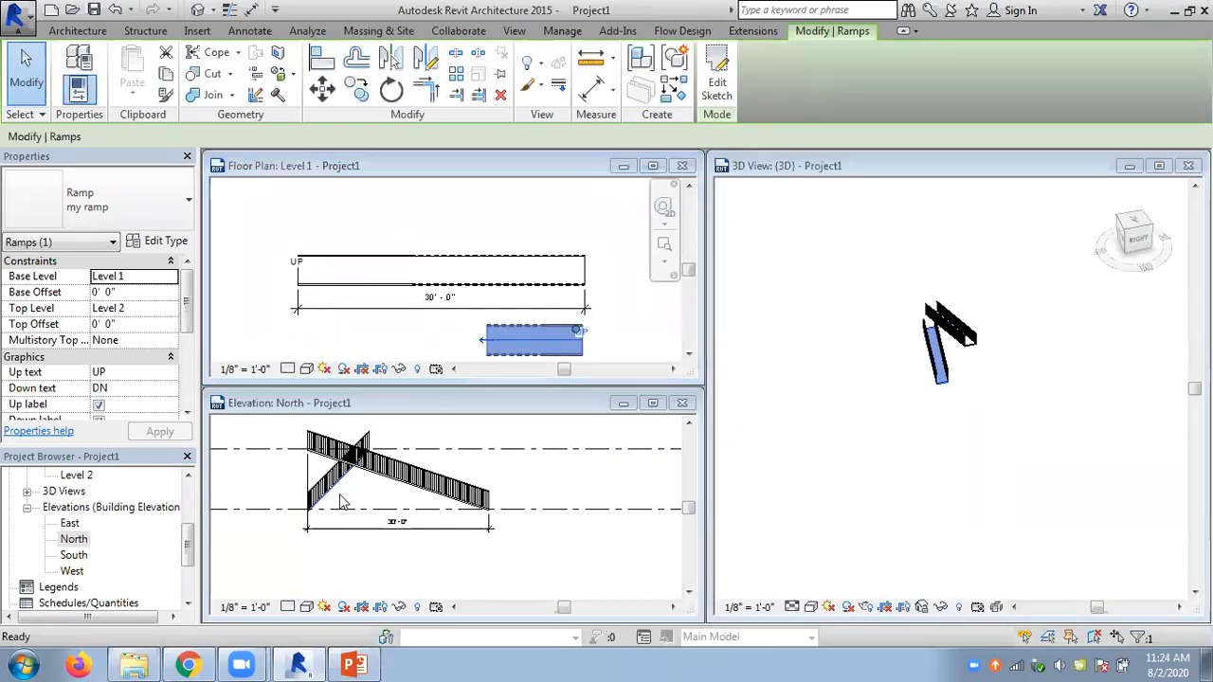
Add an aligned dimension along the length of the shorter ramp, placed below it in the Level 1 plan
{"action": "left_click", "coordinate": [445, 329]}
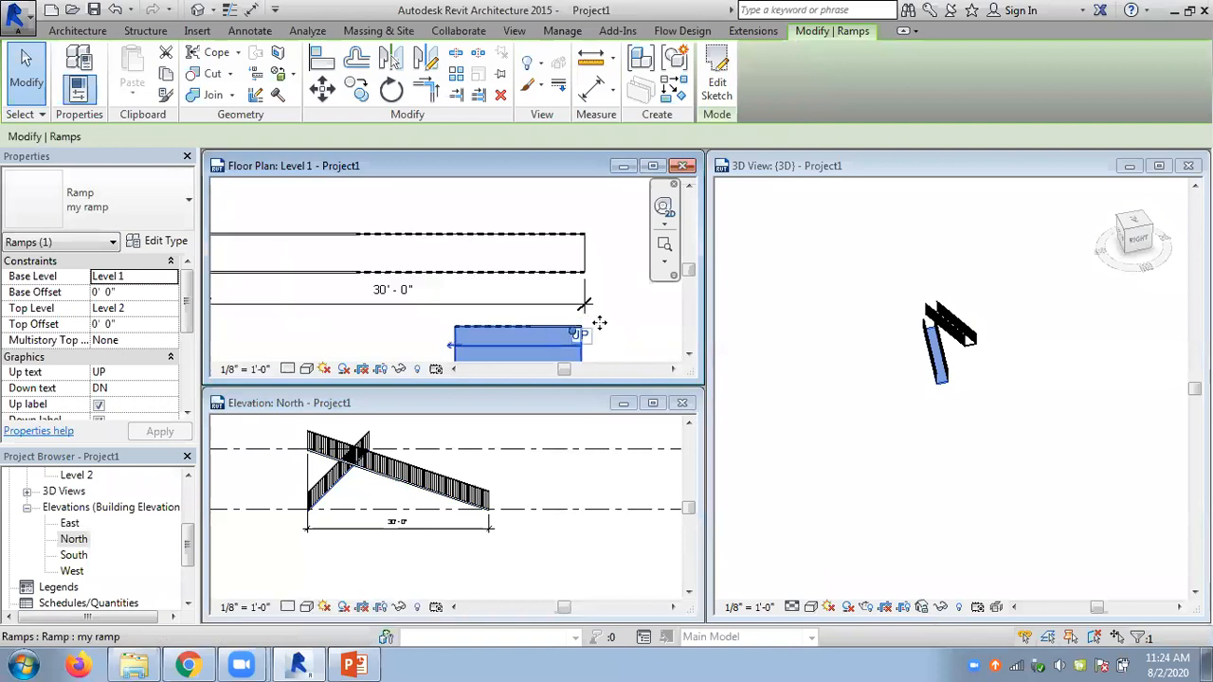
{"action": "scroll", "coordinate": [592, 303], "scroll_direction": "up", "scroll_amount": 3}
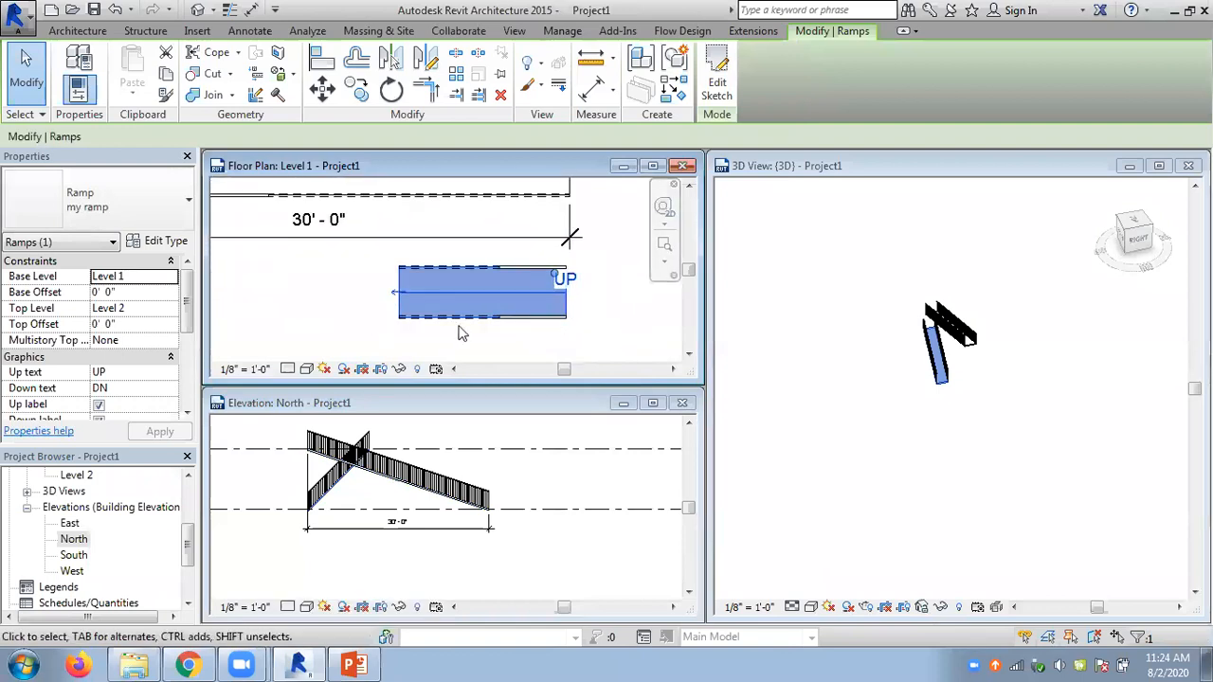
{"action": "left_click", "coordinate": [301, 289]}
{"action": "left_click", "coordinate": [249, 31]}
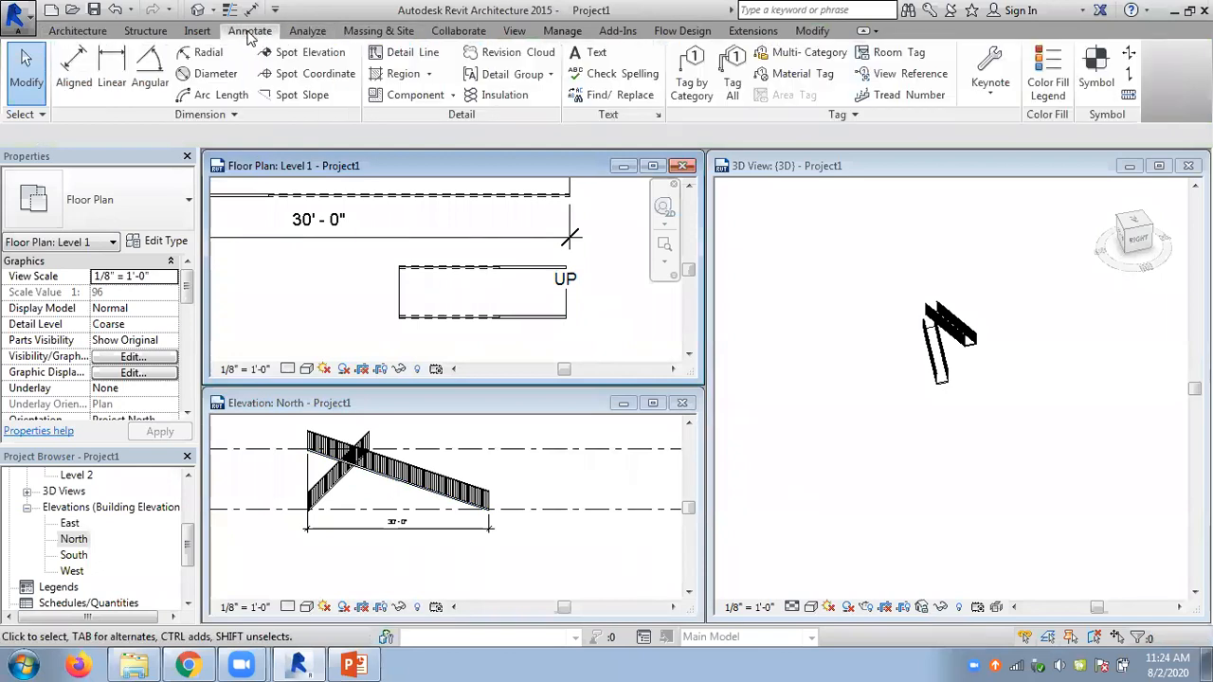
{"action": "left_click", "coordinate": [74, 71]}
{"action": "left_click", "coordinate": [567, 307]}
{"action": "left_click", "coordinate": [400, 306]}
{"action": "left_click", "coordinate": [456, 349]}
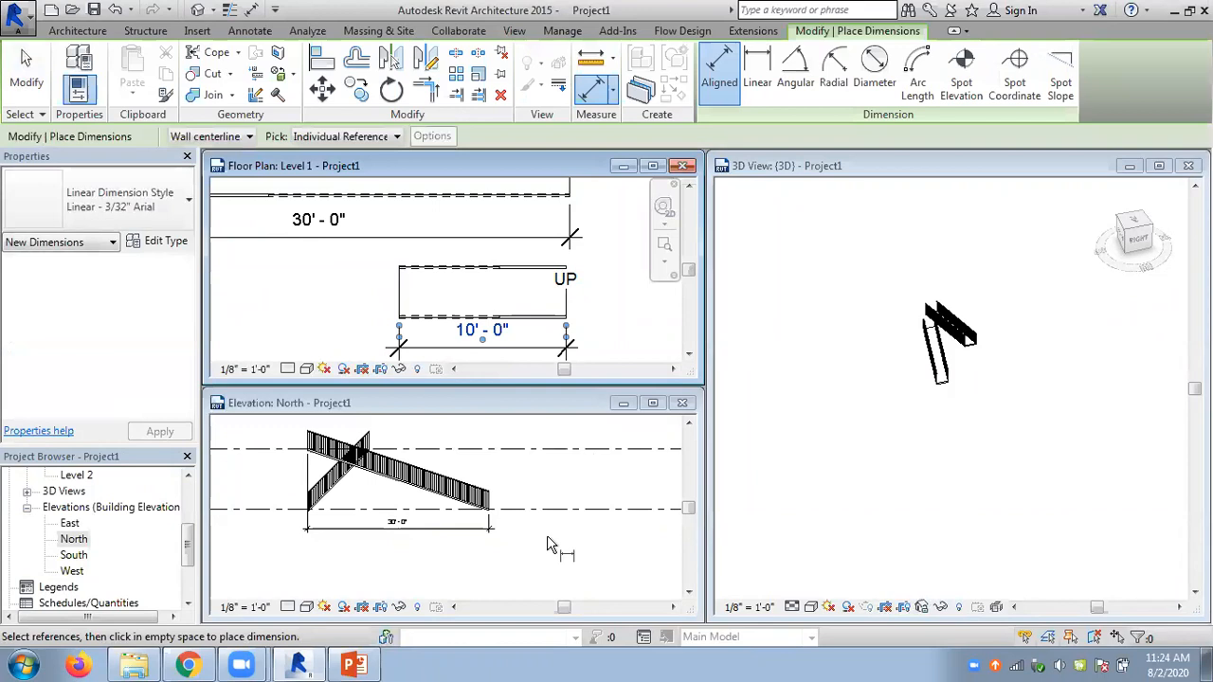
Leave the dimension command and examine how both ramps meet Level 2 in the North elevation
{"action": "scroll", "coordinate": [561, 507], "scroll_direction": "down", "scroll_amount": 1}
{"action": "left_click", "coordinate": [570, 488]}
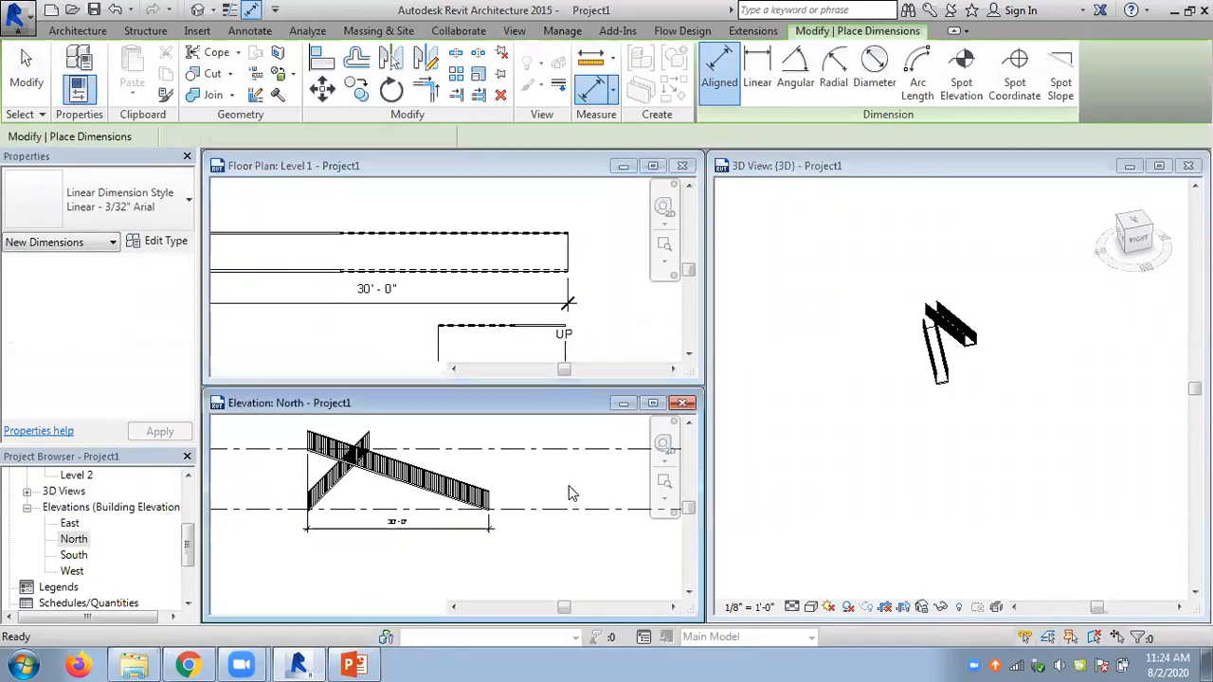
{"action": "scroll", "coordinate": [571, 488], "scroll_direction": "down", "scroll_amount": 2}
{"action": "middle_click_drag", "start_coordinate": [571, 487], "coordinate": [626, 495]}
{"action": "scroll", "coordinate": [445, 492], "scroll_direction": "up", "scroll_amount": 3}
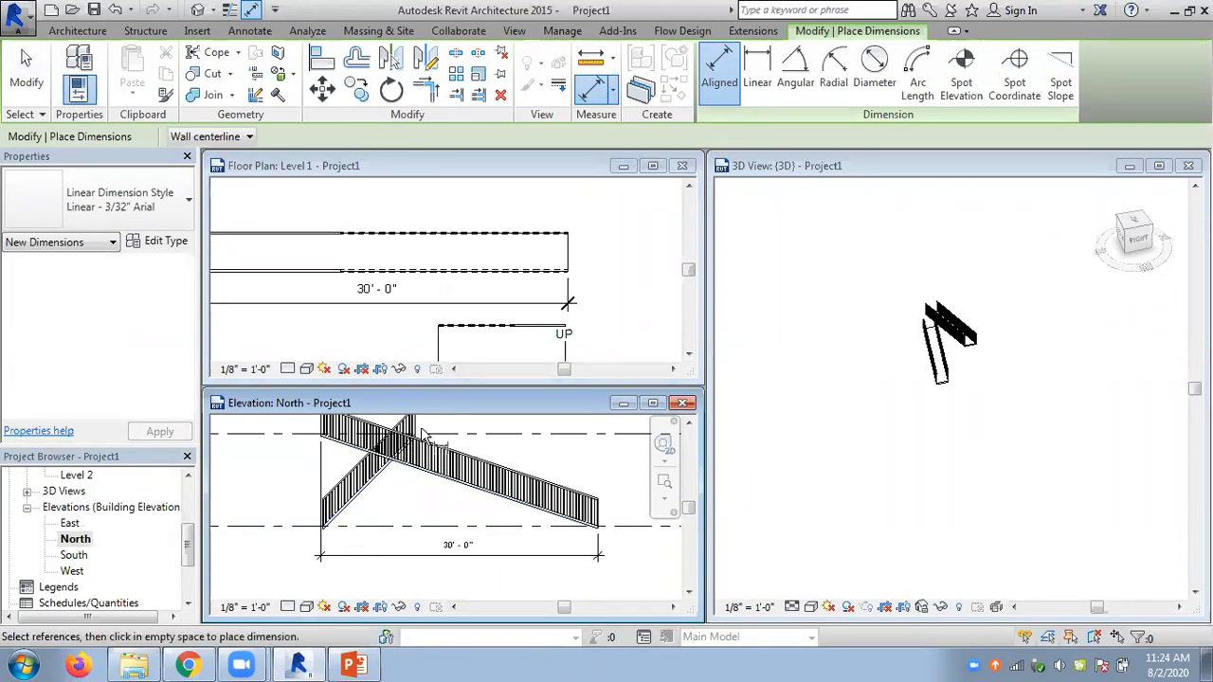
{"action": "key", "text": "Escape"}
{"action": "key", "text": "Escape"}
Review the Maximum Incline Length and Ramp Max Slope (1/x) parameters of the shorter ramp's type, "my ramp"
{"action": "left_click", "coordinate": [359, 506]}
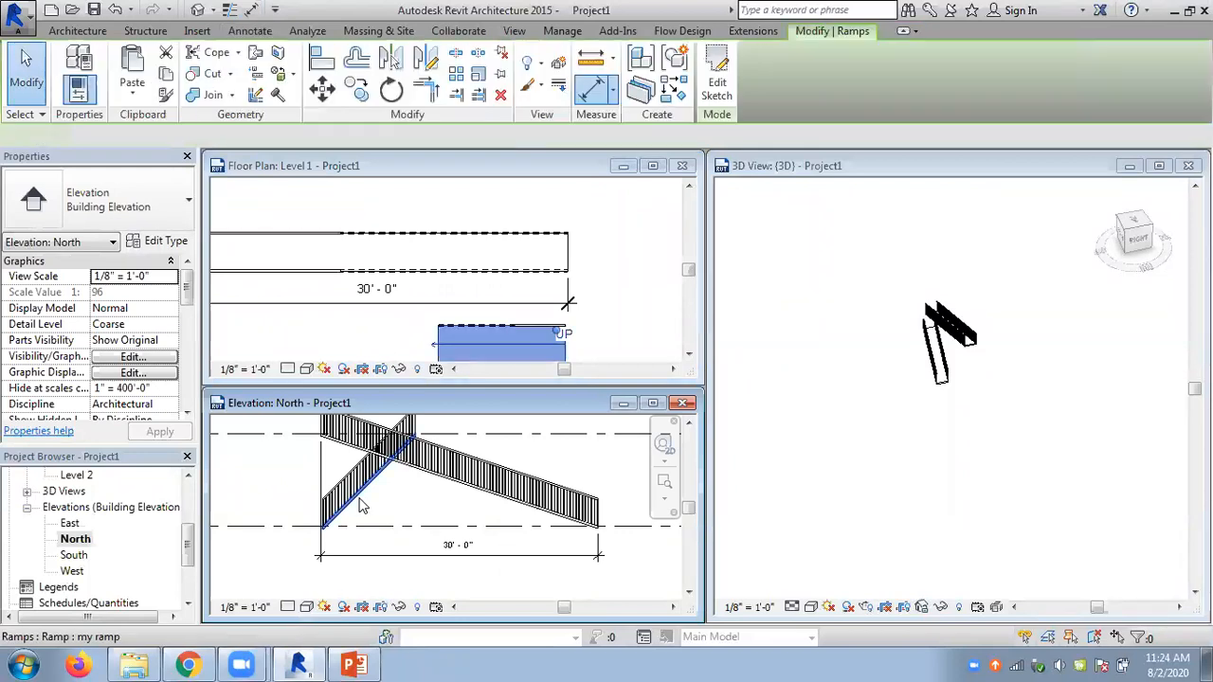
{"action": "left_click", "coordinate": [159, 241]}
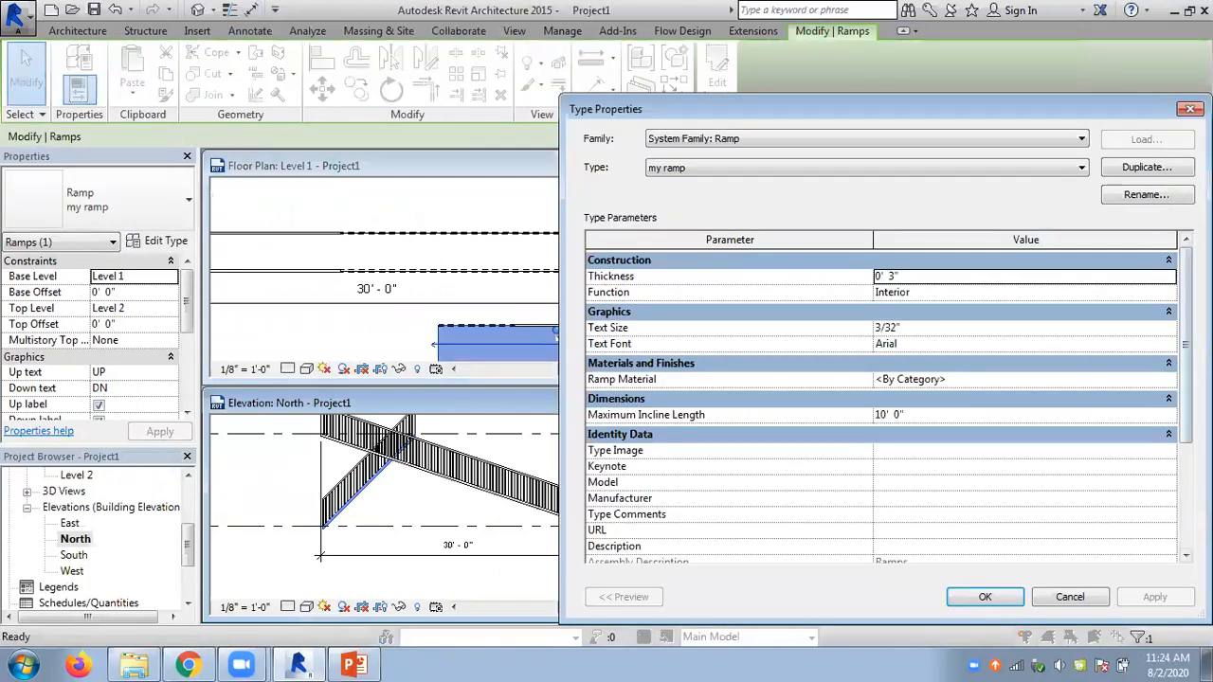
{"action": "scroll", "coordinate": [948, 370], "scroll_direction": "down", "scroll_amount": 2}
{"action": "scroll", "coordinate": [906, 374], "scroll_direction": "up", "scroll_amount": 1}
{"action": "left_click", "coordinate": [910, 363]}
{"action": "double_click", "coordinate": [910, 363]}
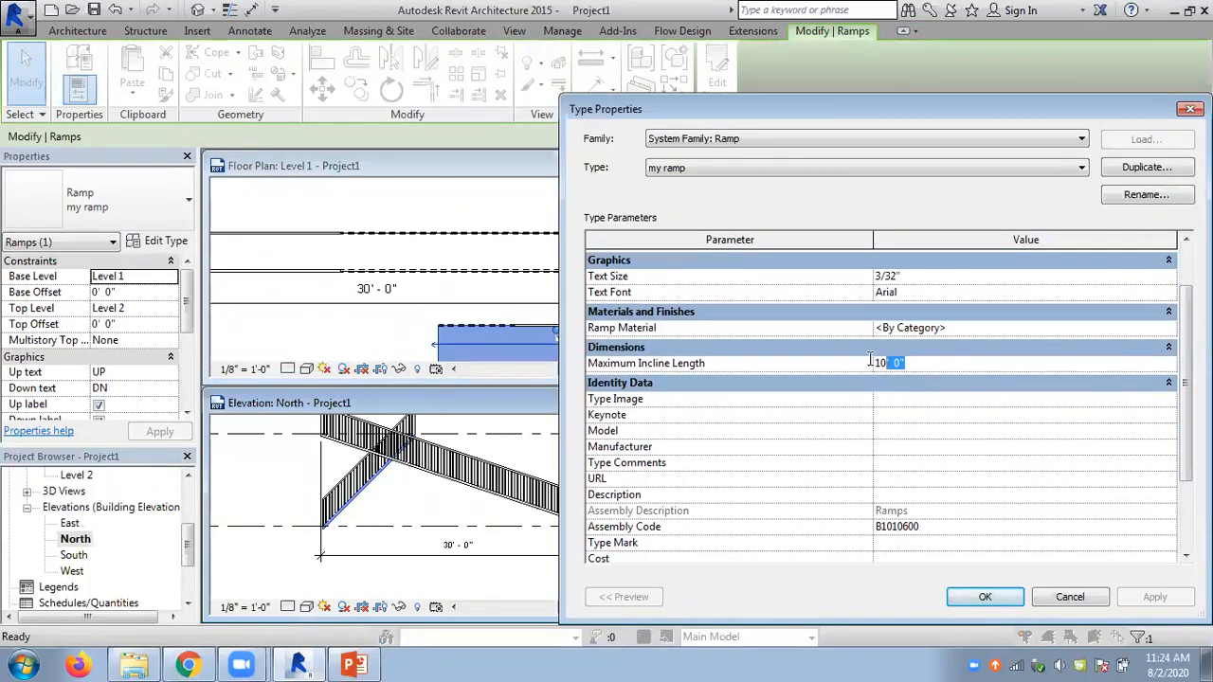
{"action": "scroll", "coordinate": [1014, 502], "scroll_direction": "down", "scroll_amount": 3}
{"action": "left_click", "coordinate": [900, 507]}
{"action": "double_click", "coordinate": [895, 508]}
{"action": "left_click_drag", "start_coordinate": [933, 507], "coordinate": [851, 513]}
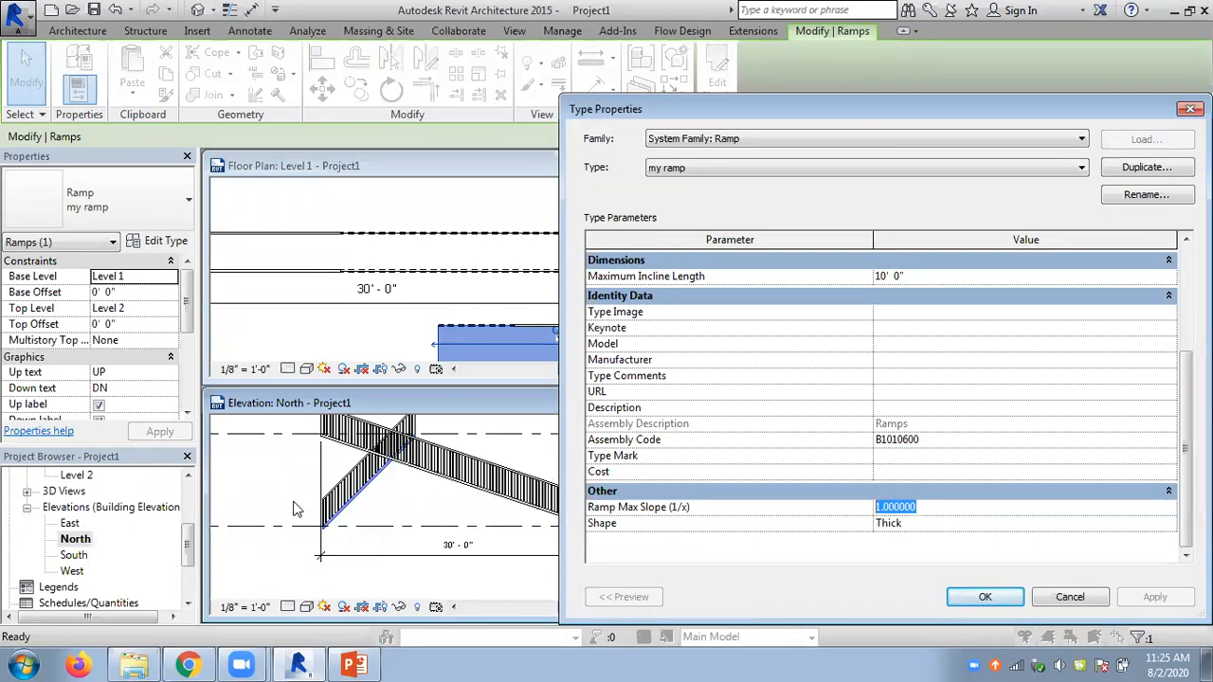
{"action": "left_click_drag", "start_coordinate": [938, 510], "coordinate": [858, 505]}
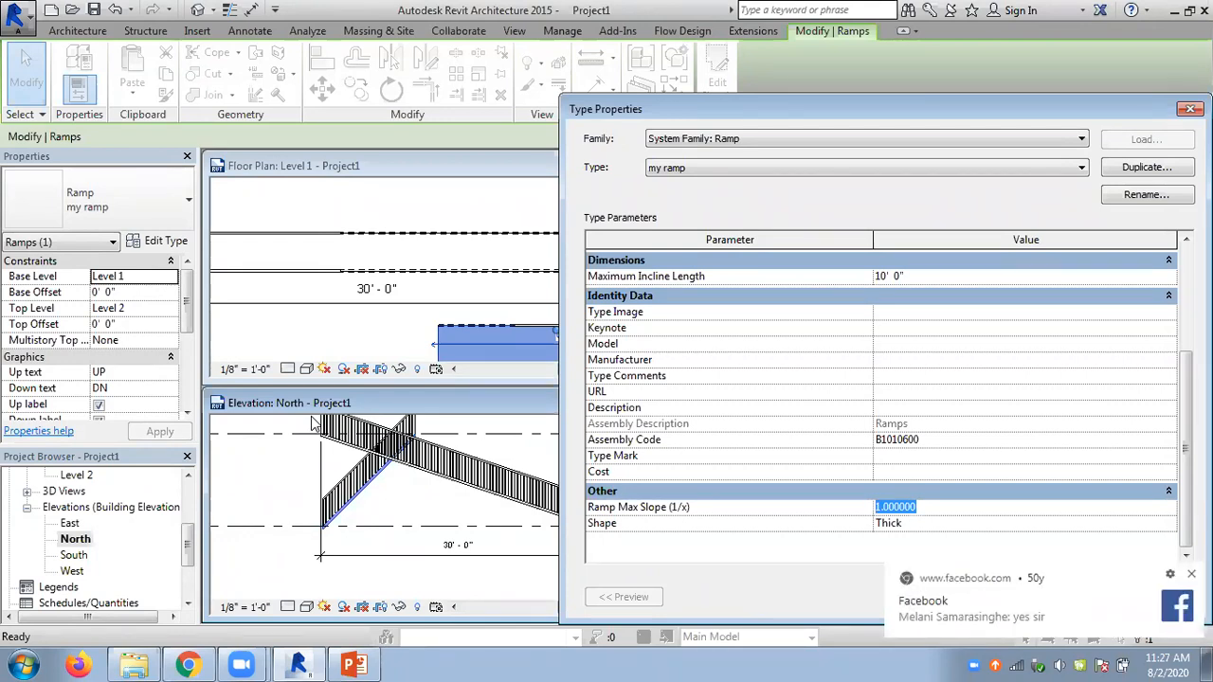
{"action": "left_click", "coordinate": [1192, 574]}
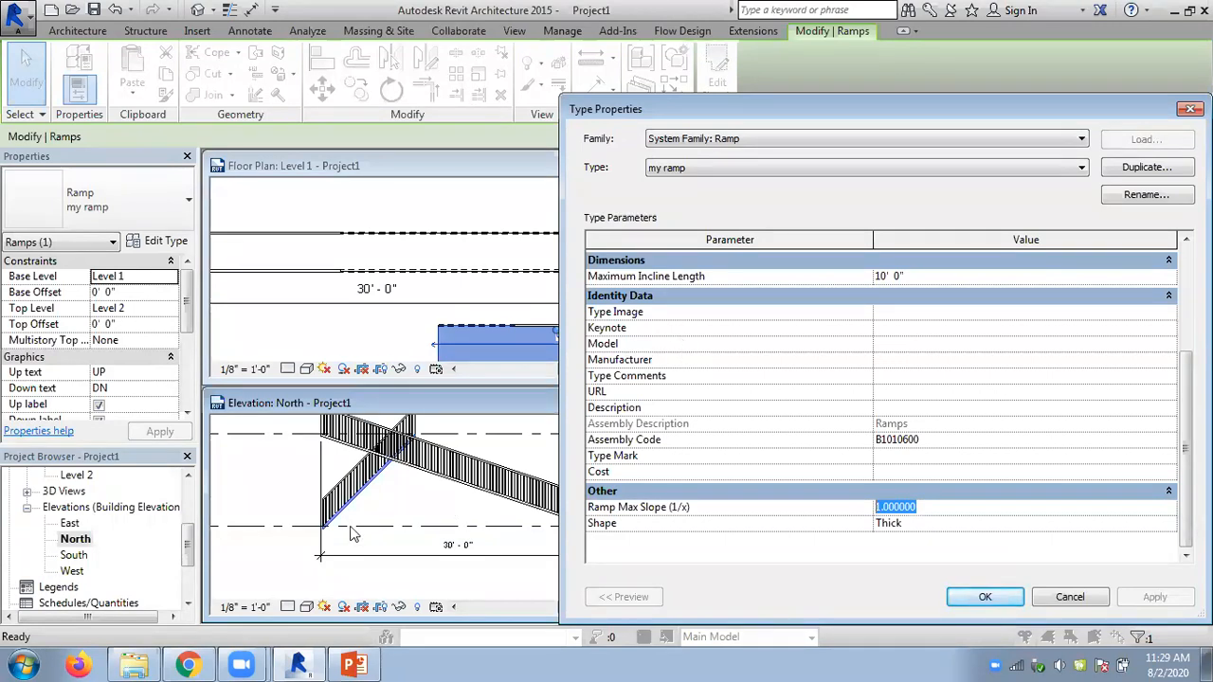
Switch to the PowerPoint presentation, reduce the zoom to 100%, and review slides 18 and 19 on creating ramps
{"action": "left_click", "coordinate": [359, 664]}
{"action": "scroll", "coordinate": [560, 465], "scroll_direction": "down", "scroll_amount": 3}
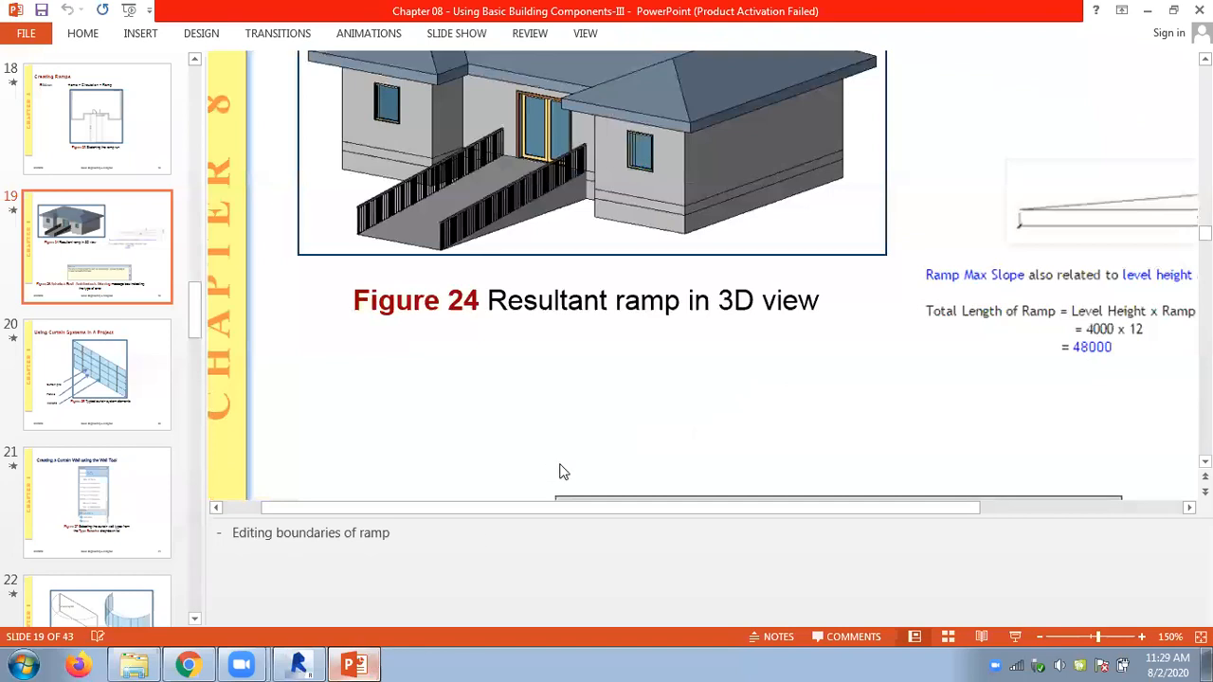
{"action": "left_click", "coordinate": [1041, 638]}
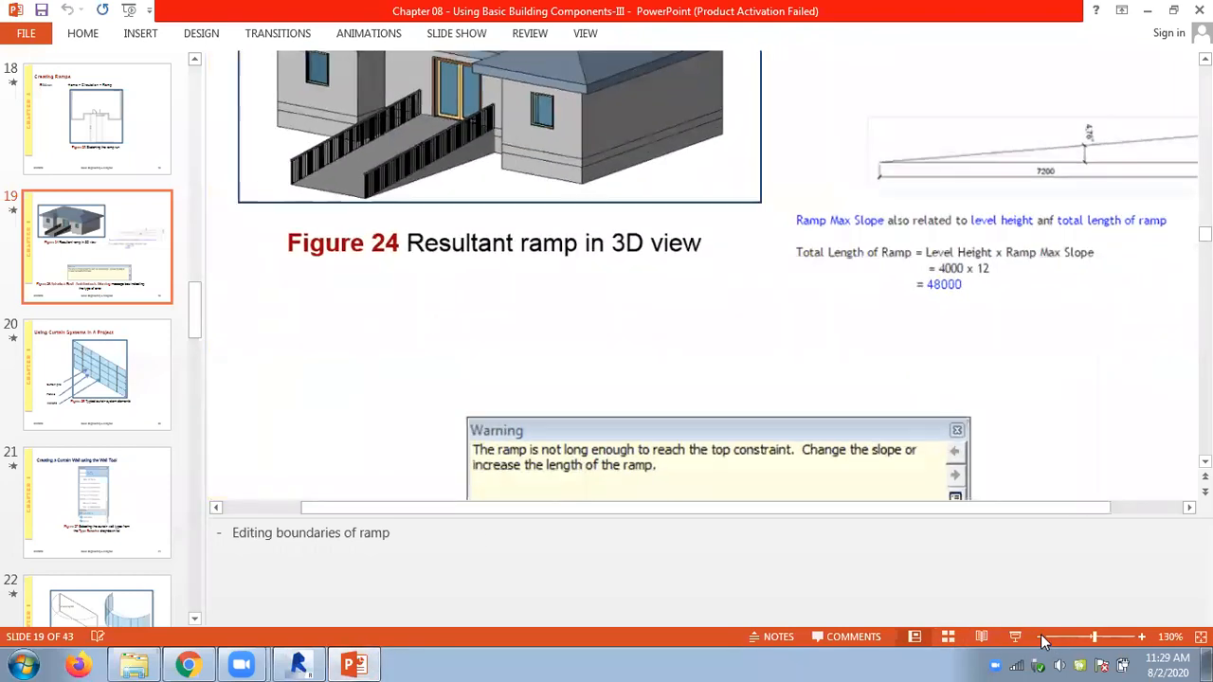
{"action": "left_click", "coordinate": [1041, 638]}
{"action": "left_click", "coordinate": [1040, 638]}
{"action": "left_click", "coordinate": [1041, 638]}
{"action": "left_click", "coordinate": [1041, 638]}
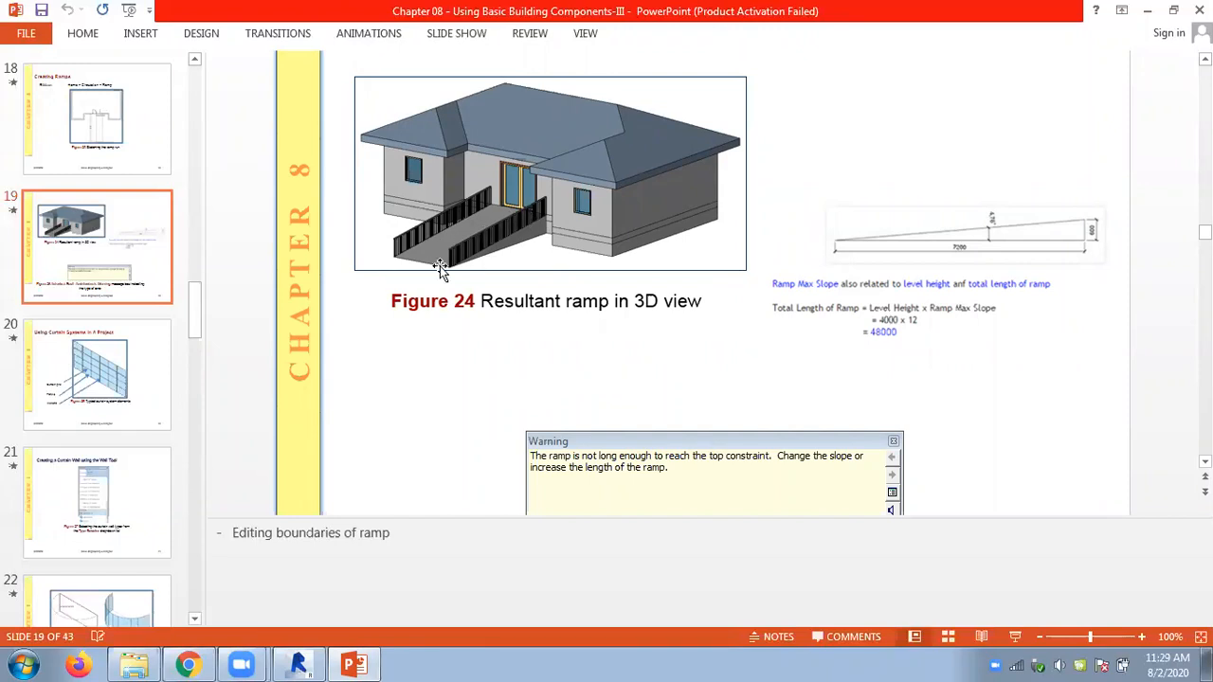
{"action": "scroll", "coordinate": [481, 351], "scroll_direction": "up", "scroll_amount": 1}
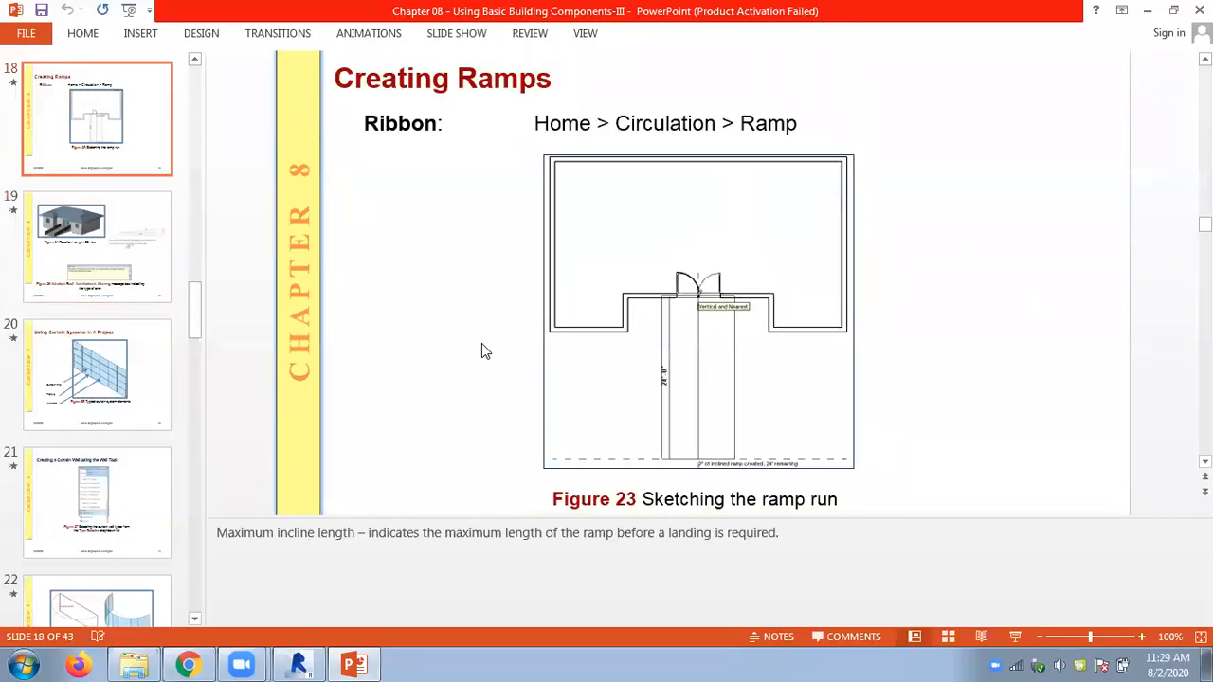
{"action": "scroll", "coordinate": [482, 351], "scroll_direction": "down", "scroll_amount": 1}
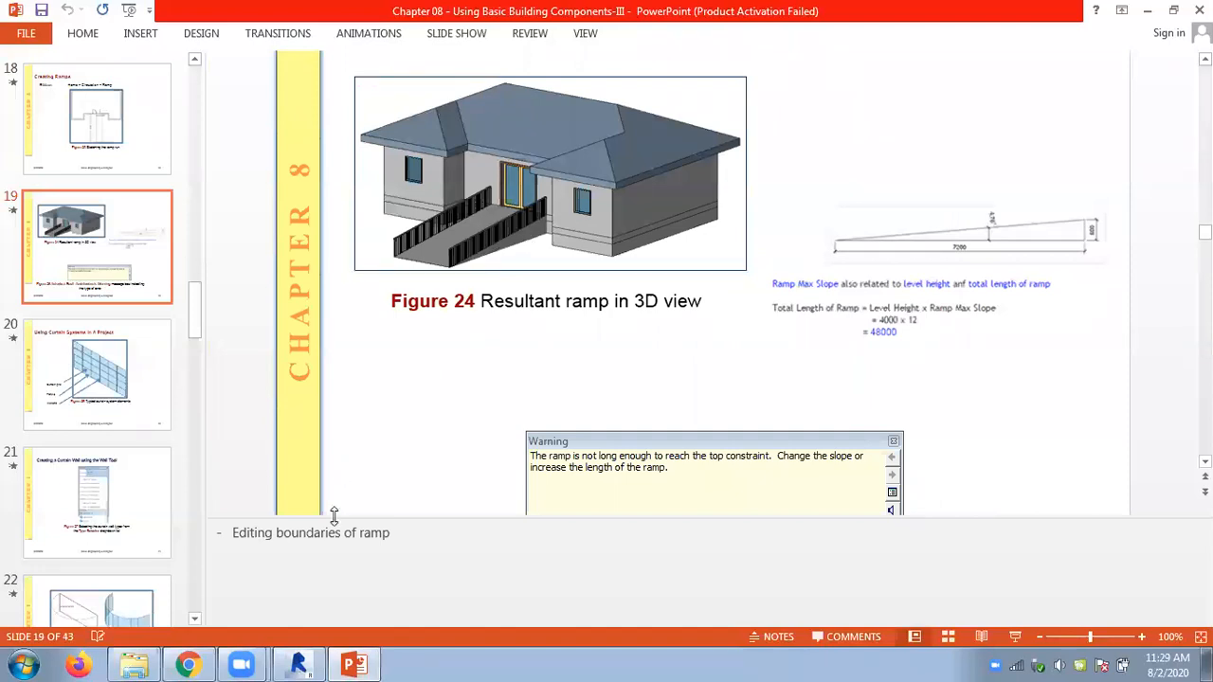
Return to Revit and close the type properties of "my ramp" without making changes
{"action": "left_click", "coordinate": [300, 665]}
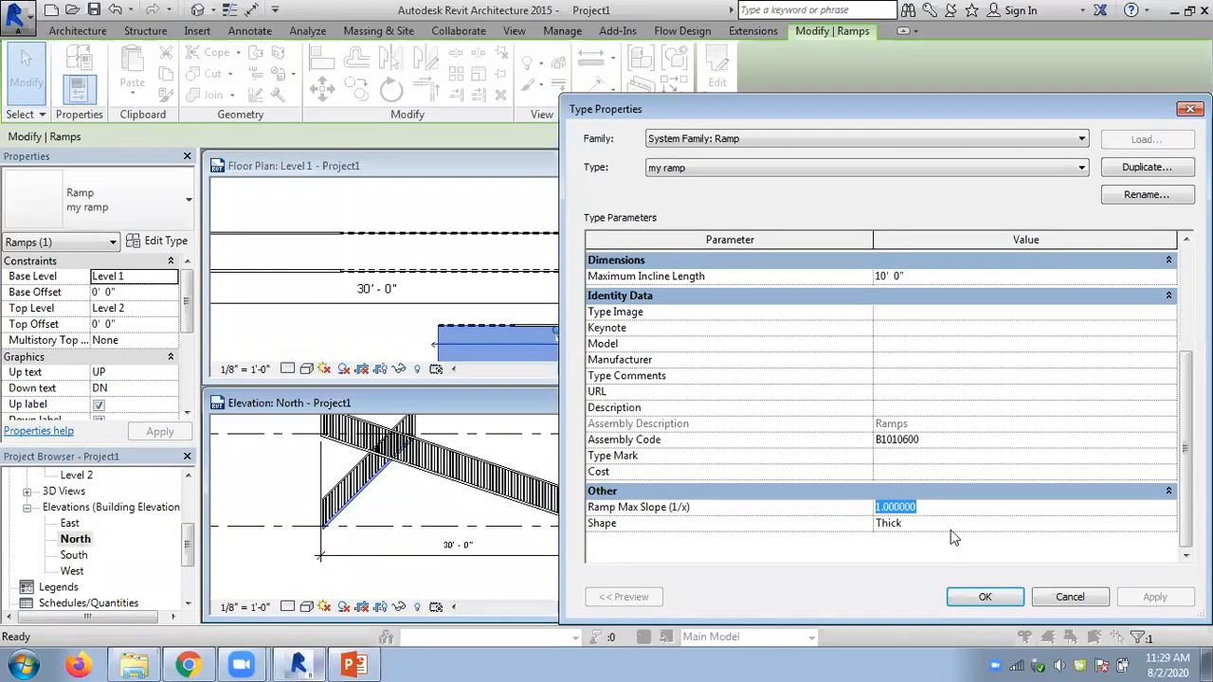
{"action": "left_click", "coordinate": [1073, 601]}
{"action": "left_click", "coordinate": [603, 278]}
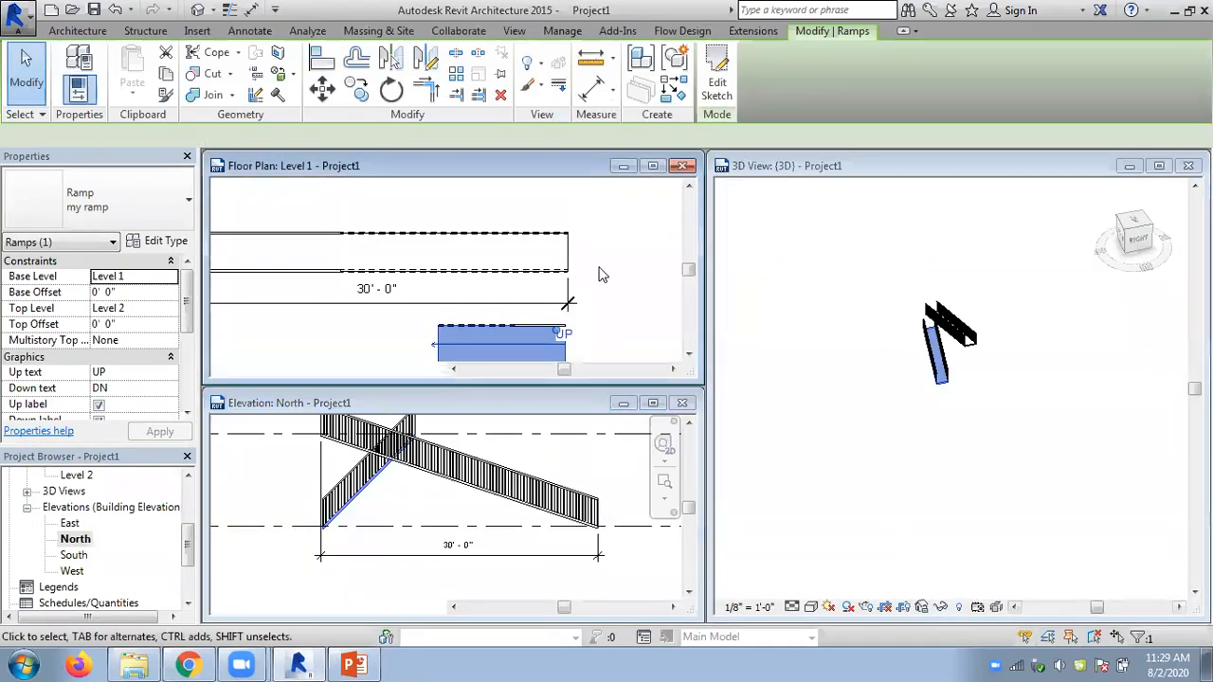
{"action": "left_click", "coordinate": [918, 428]}
{"action": "left_click", "coordinate": [359, 222]}
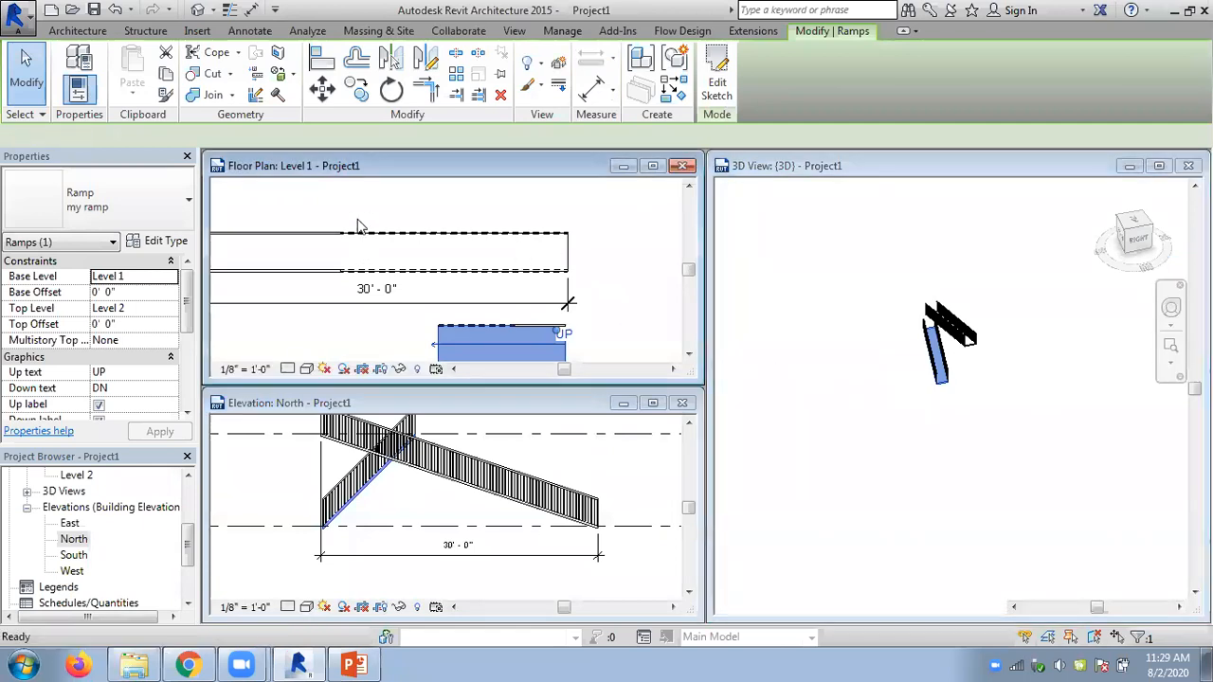
Edit the sketch of the 30' ramp in the Level 1 plan, add a perpendicular riser line across it near mid-length, and finish the sketch
{"action": "scroll", "coordinate": [305, 322], "scroll_direction": "up", "scroll_amount": 2}
{"action": "middle_click_drag", "start_coordinate": [305, 323], "coordinate": [430, 369]}
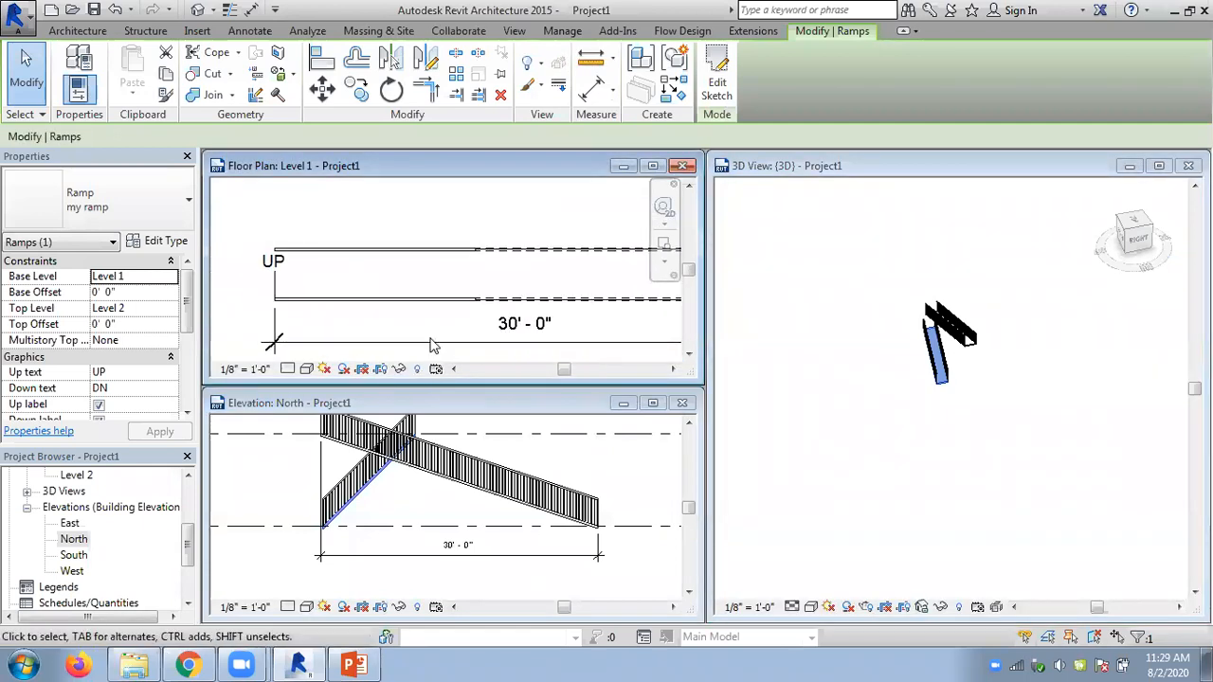
{"action": "left_click", "coordinate": [271, 292]}
{"action": "left_click", "coordinate": [271, 292]}
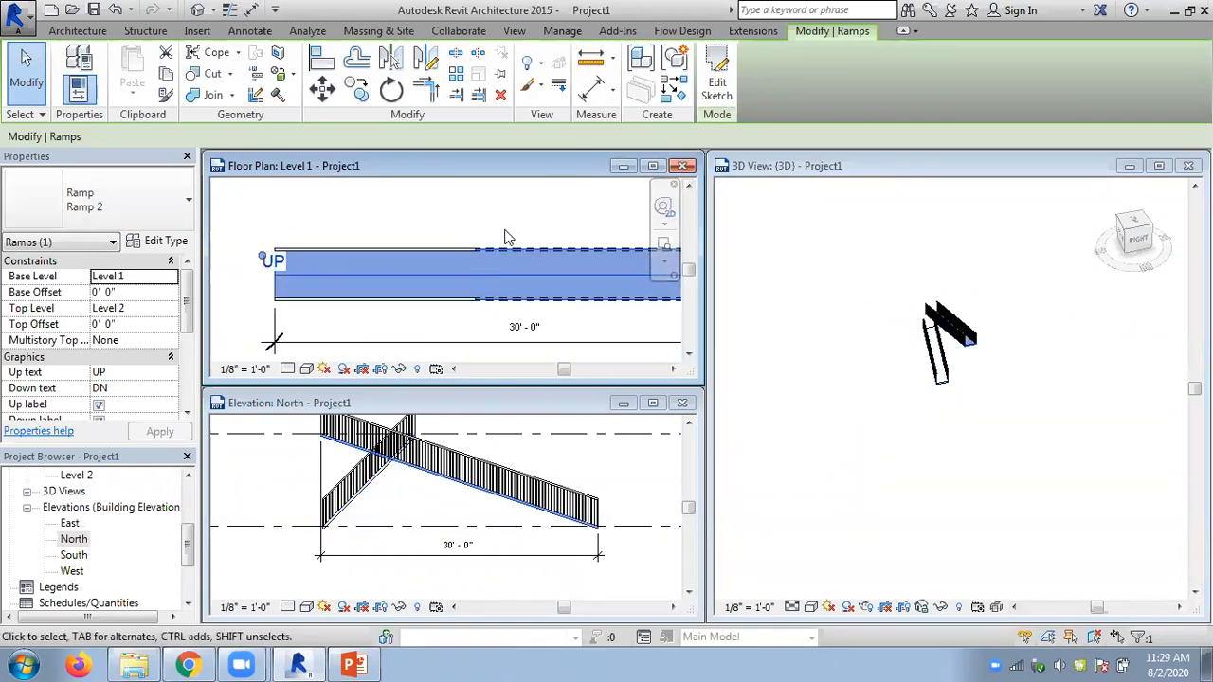
{"action": "left_click", "coordinate": [715, 95]}
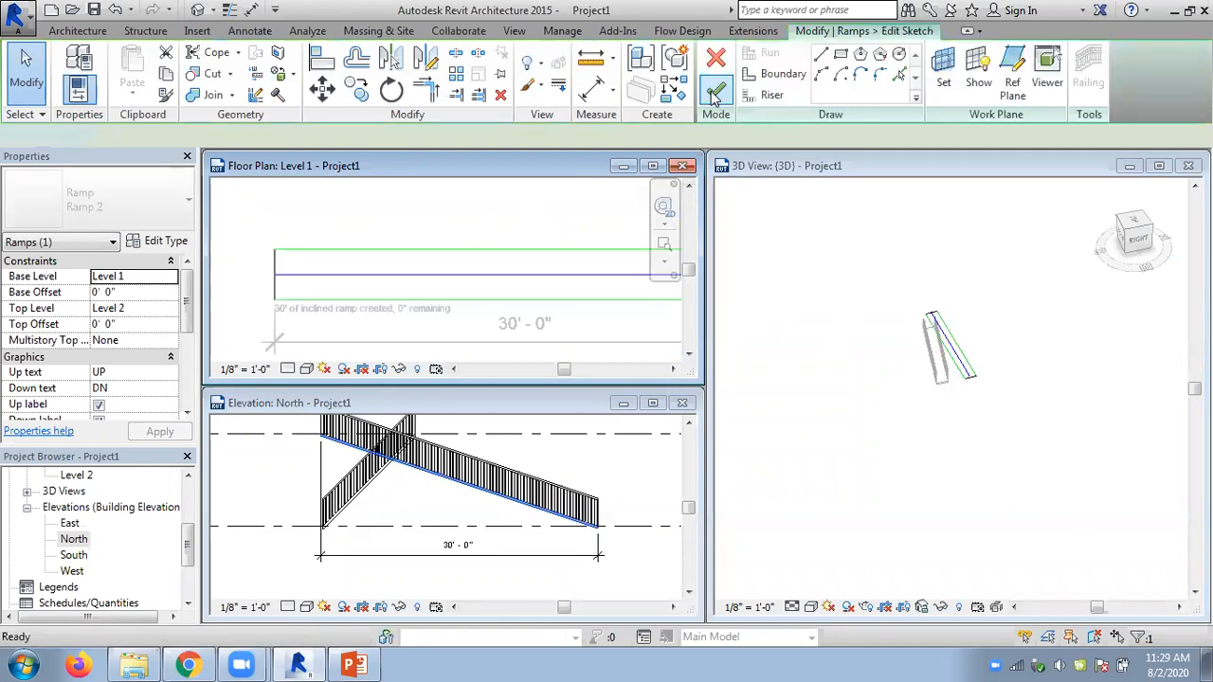
{"action": "left_click", "coordinate": [772, 96]}
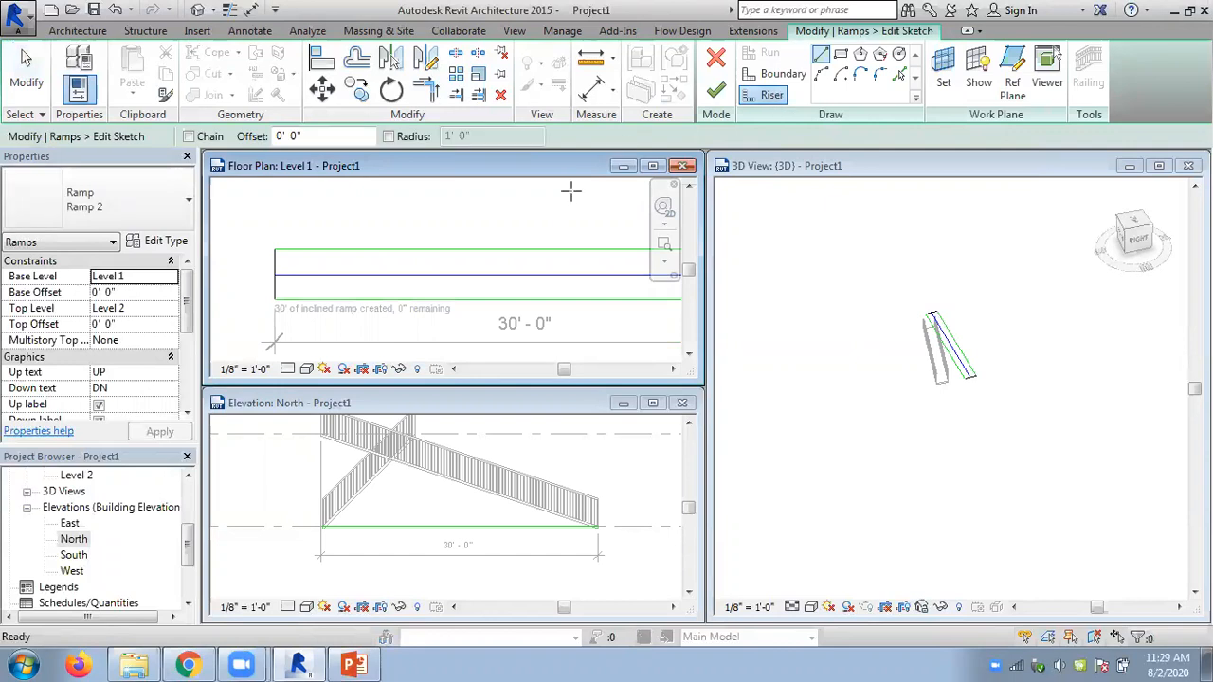
{"action": "left_click", "coordinate": [500, 251]}
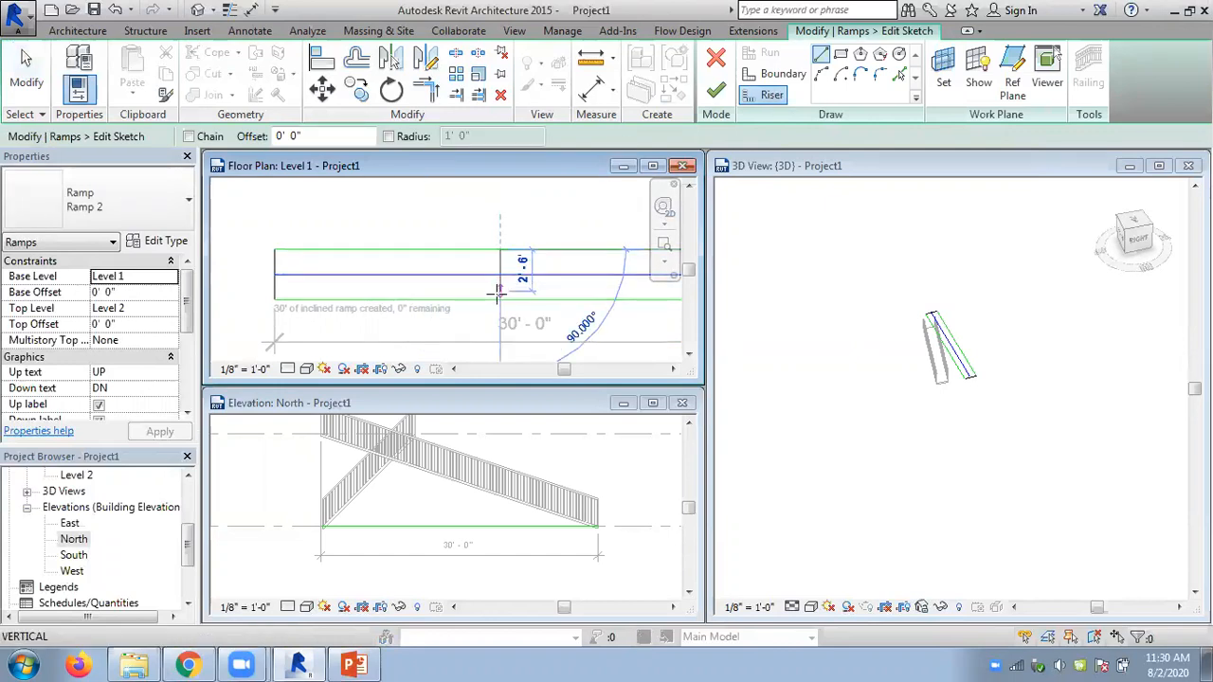
{"action": "left_click", "coordinate": [500, 299]}
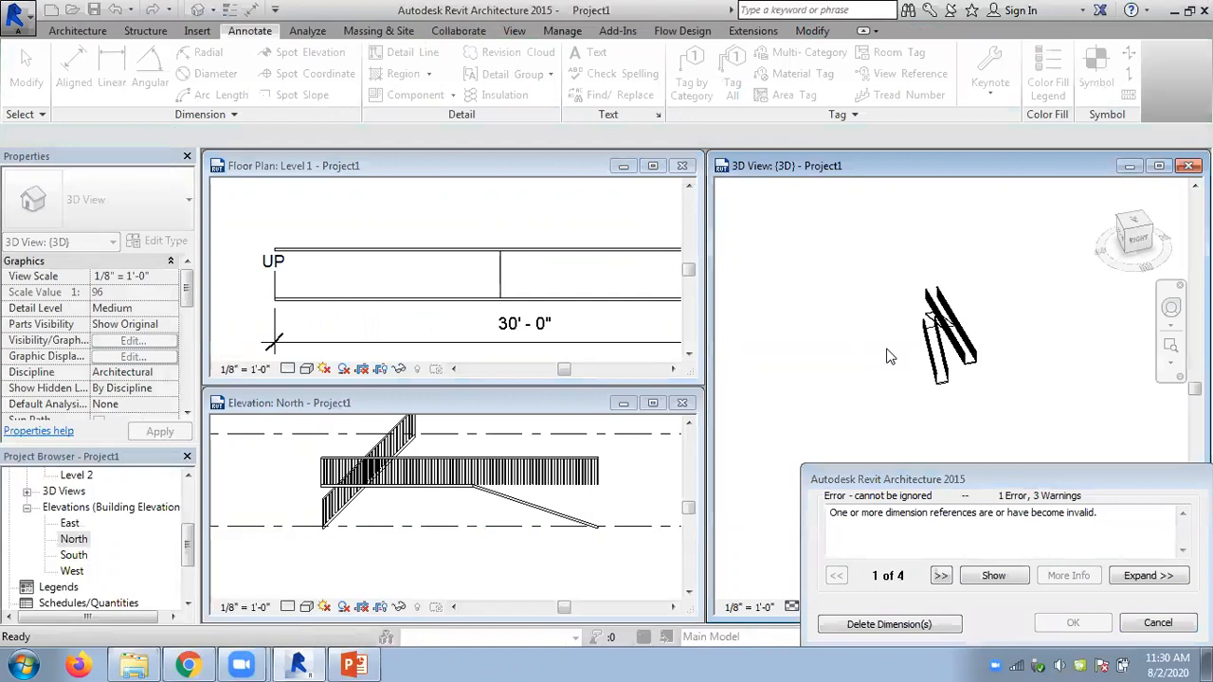
Inspect the ramp with the added riser in the 3D view and cancel the dimension reference error without deleting the dimension
{"action": "scroll", "coordinate": [941, 339], "scroll_direction": "up", "scroll_amount": 8}
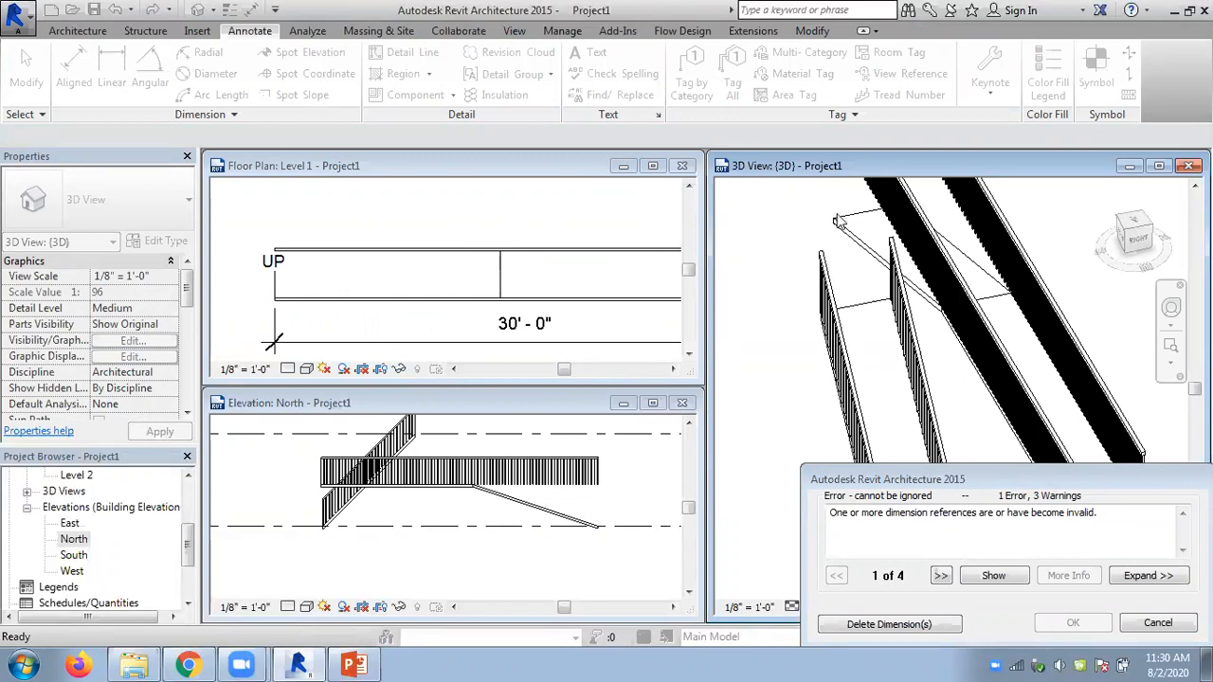
{"action": "scroll", "coordinate": [823, 272], "scroll_direction": "down", "scroll_amount": 2}
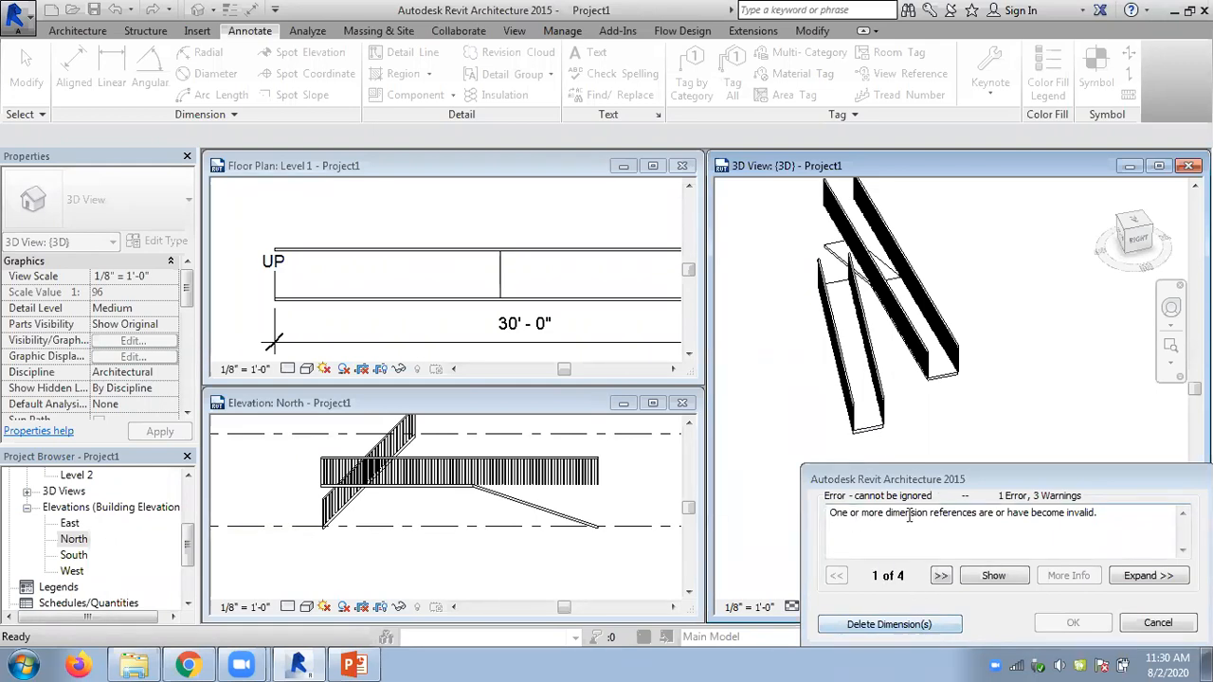
{"action": "left_click", "coordinate": [1148, 617]}
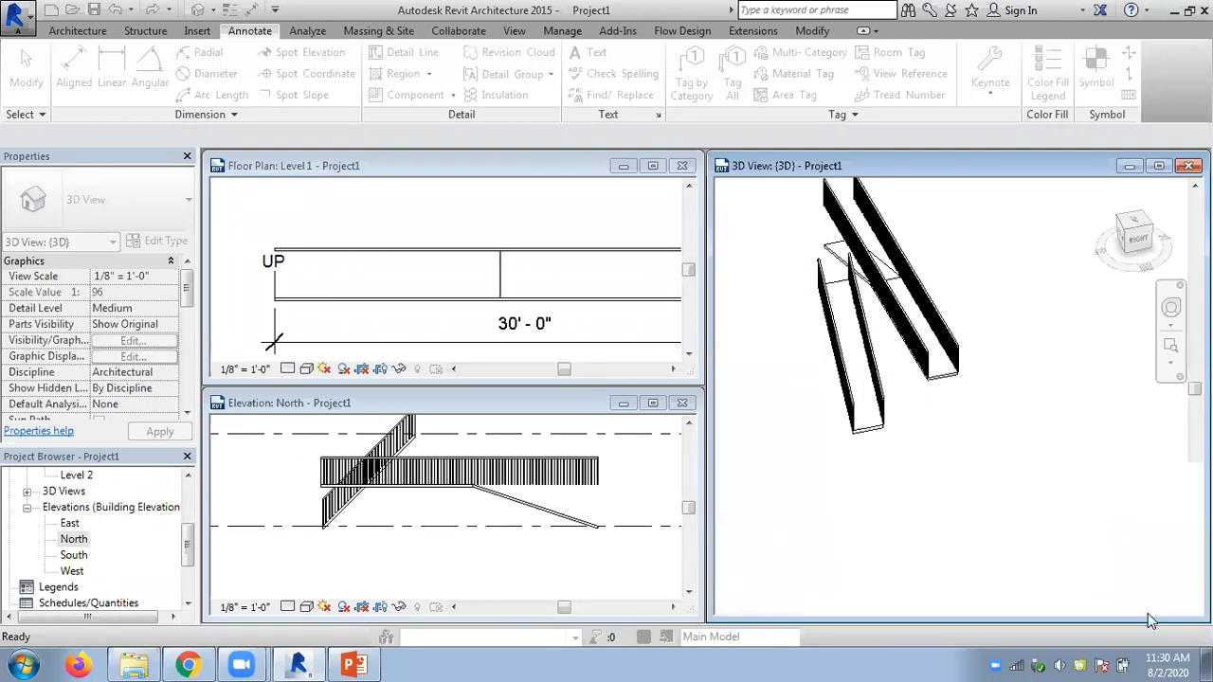
Add a second riser line across the ramp sketch about 1'-6" uphill of the first, try finishing the sketch, and cancel the dimension error
{"action": "left_click", "coordinate": [507, 222]}
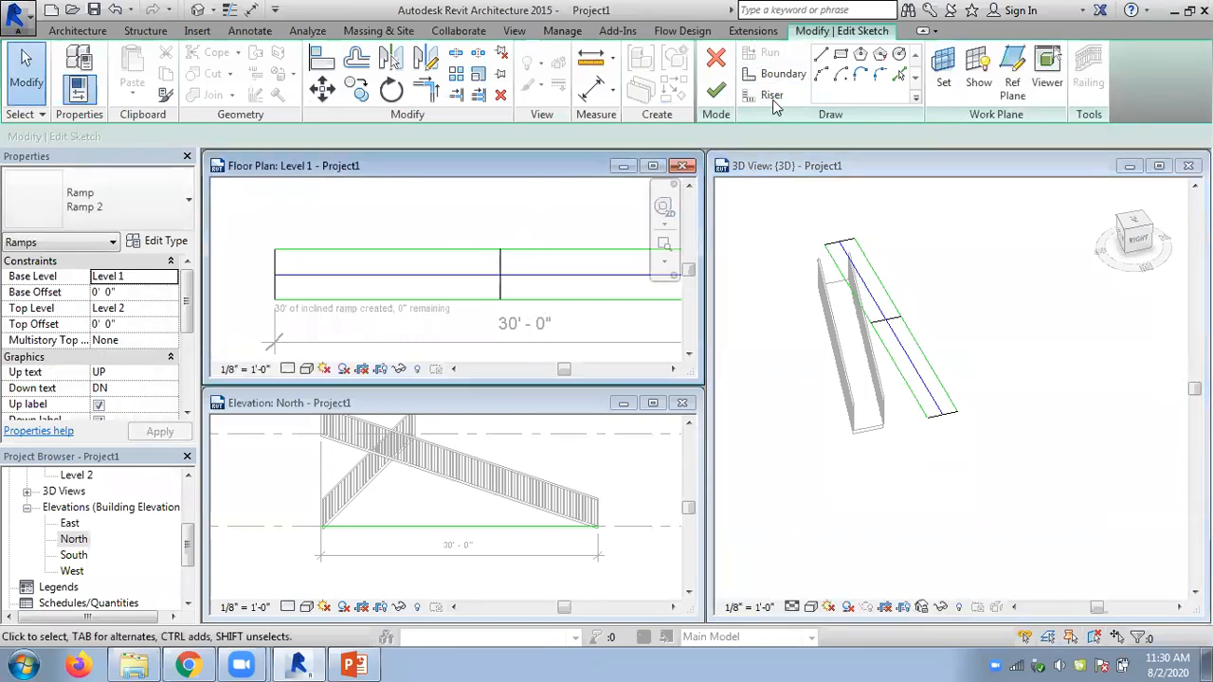
{"action": "left_click", "coordinate": [776, 104]}
{"action": "left_click", "coordinate": [524, 250]}
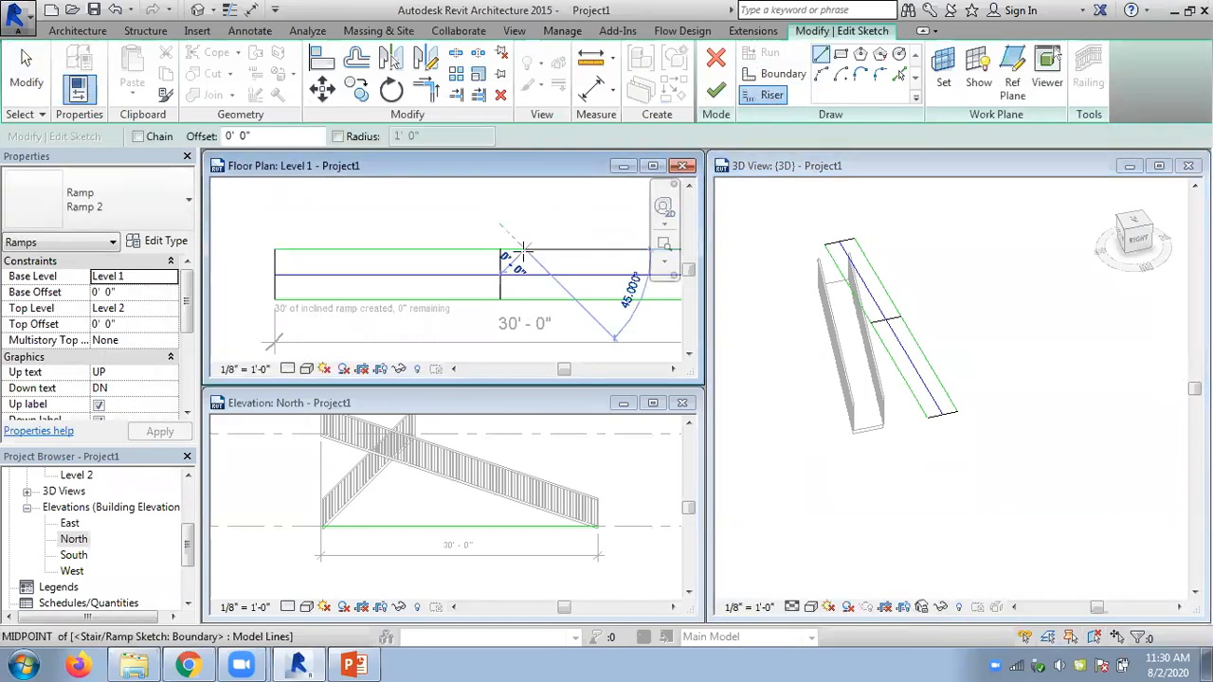
{"action": "left_click", "coordinate": [525, 300]}
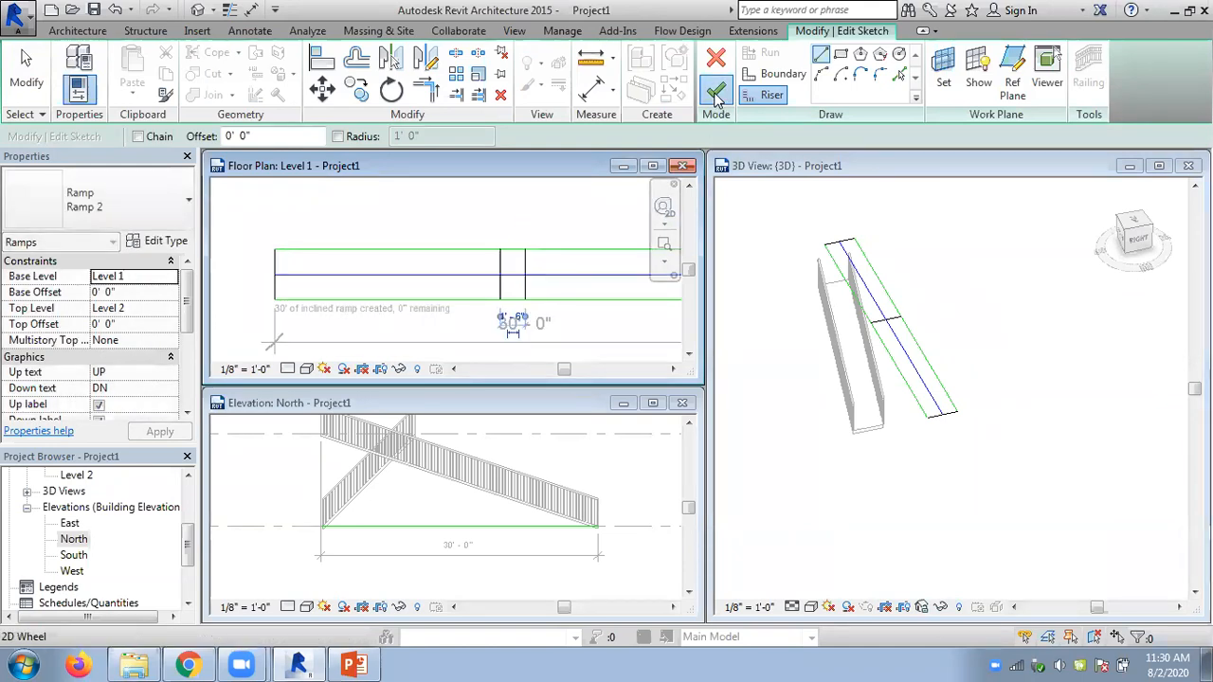
{"action": "left_click", "coordinate": [716, 93]}
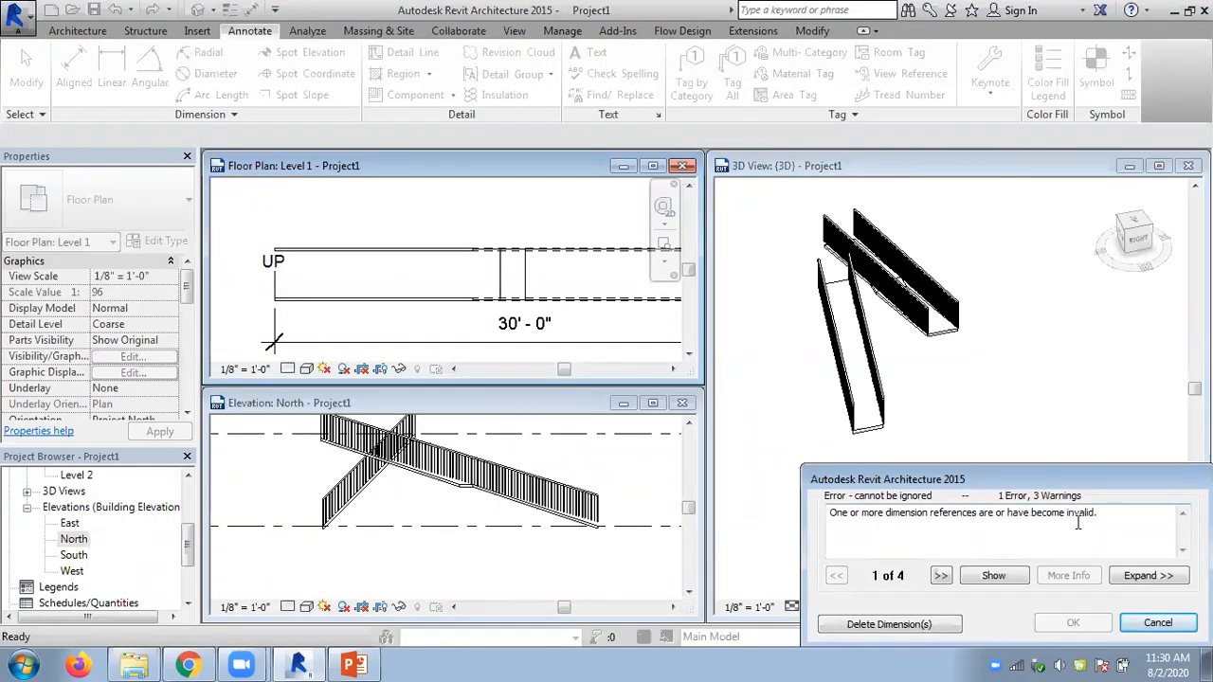
{"action": "left_click", "coordinate": [1156, 626]}
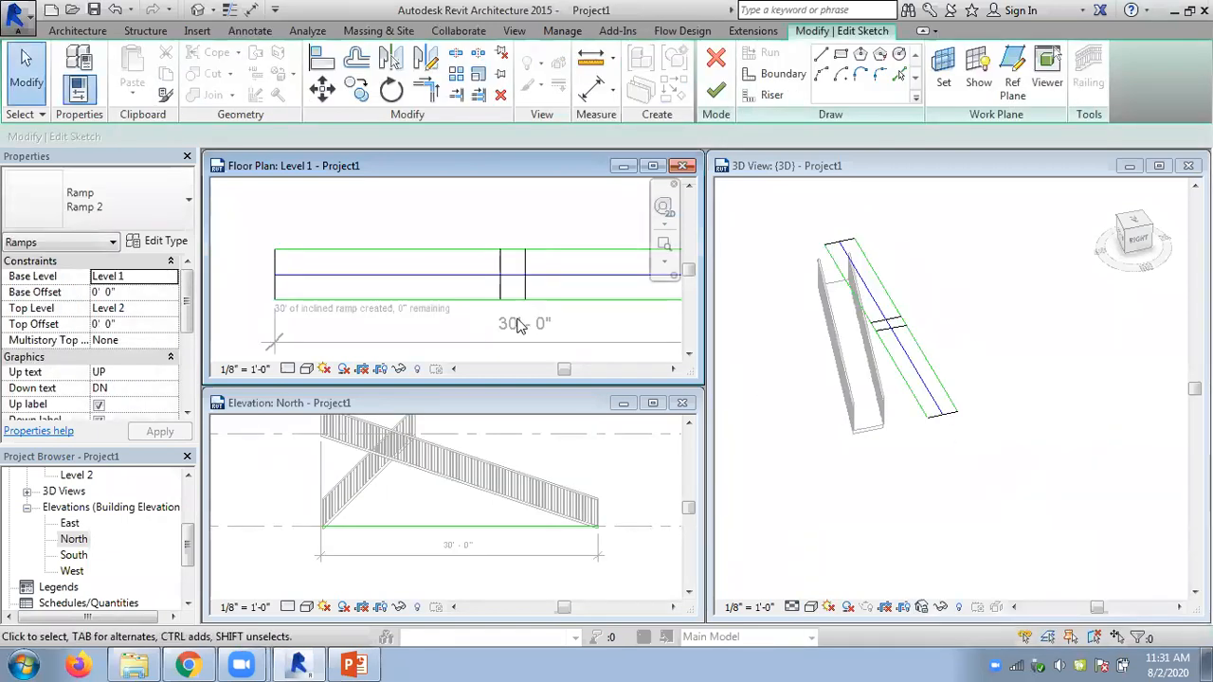
Delete the original, lower riser line from the ramp sketch, finish the sketch, and delete the invalid dimension references
{"action": "scroll", "coordinate": [449, 326], "scroll_direction": "down", "scroll_amount": 3}
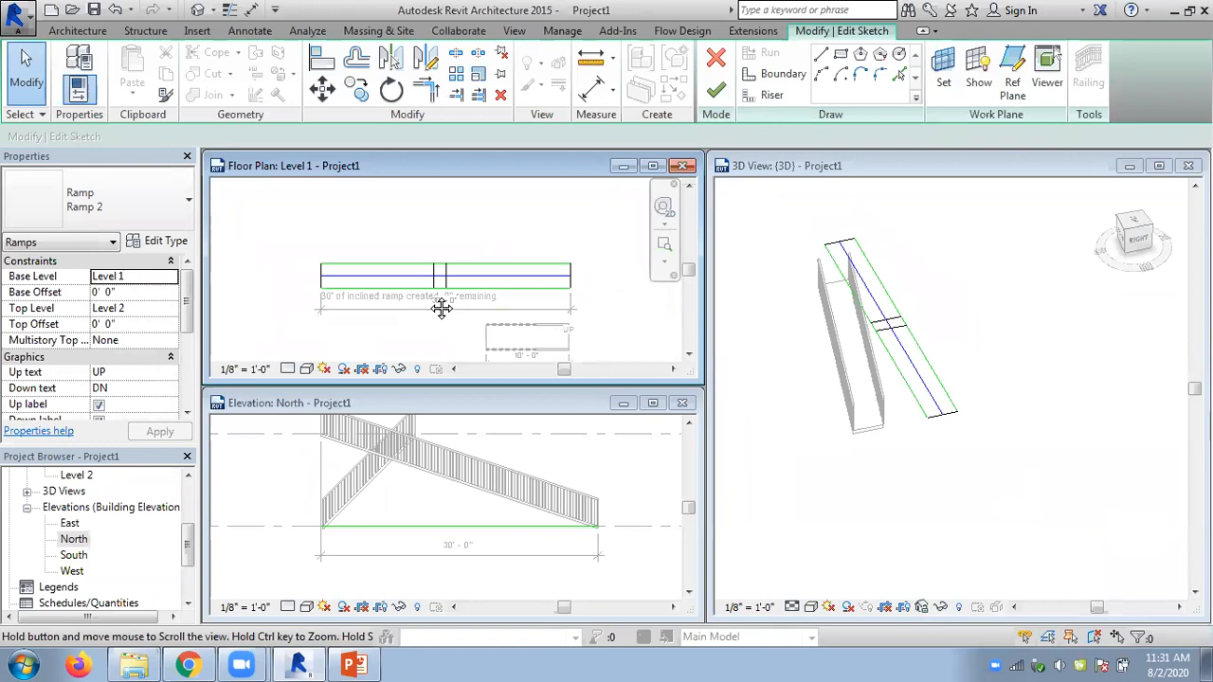
{"action": "scroll", "coordinate": [425, 298], "scroll_direction": "up", "scroll_amount": 1}
{"action": "left_click", "coordinate": [446, 254]}
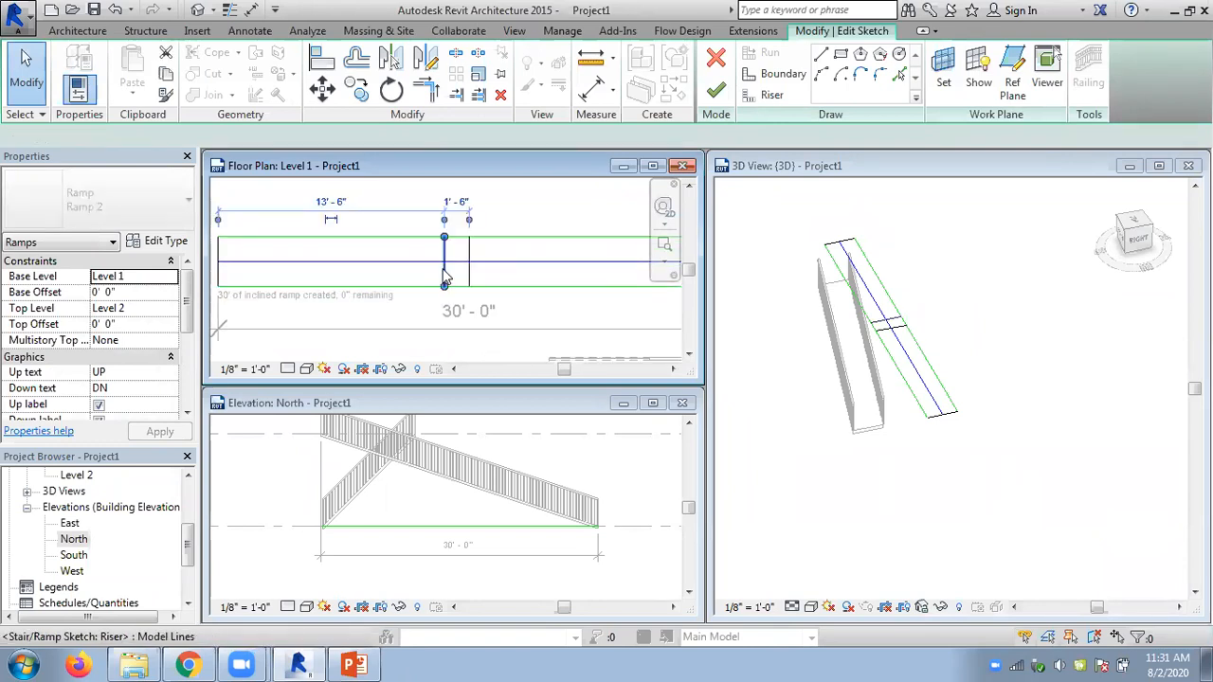
{"action": "key", "text": "Delete"}
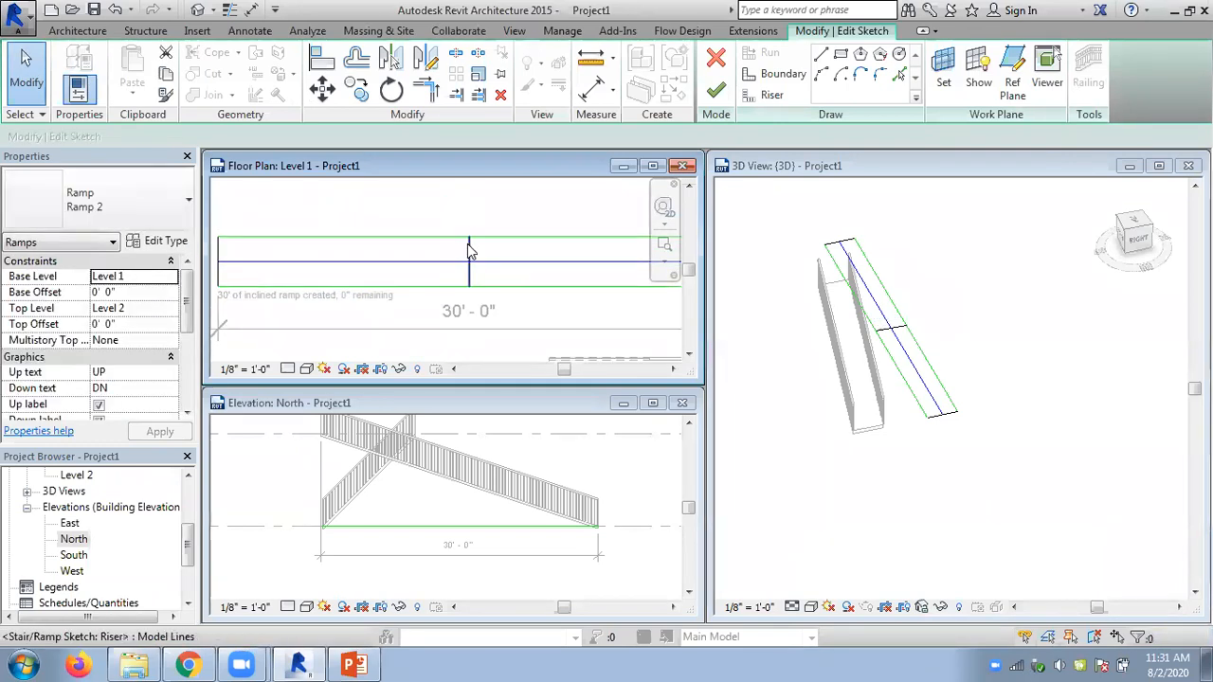
{"action": "left_click", "coordinate": [715, 88]}
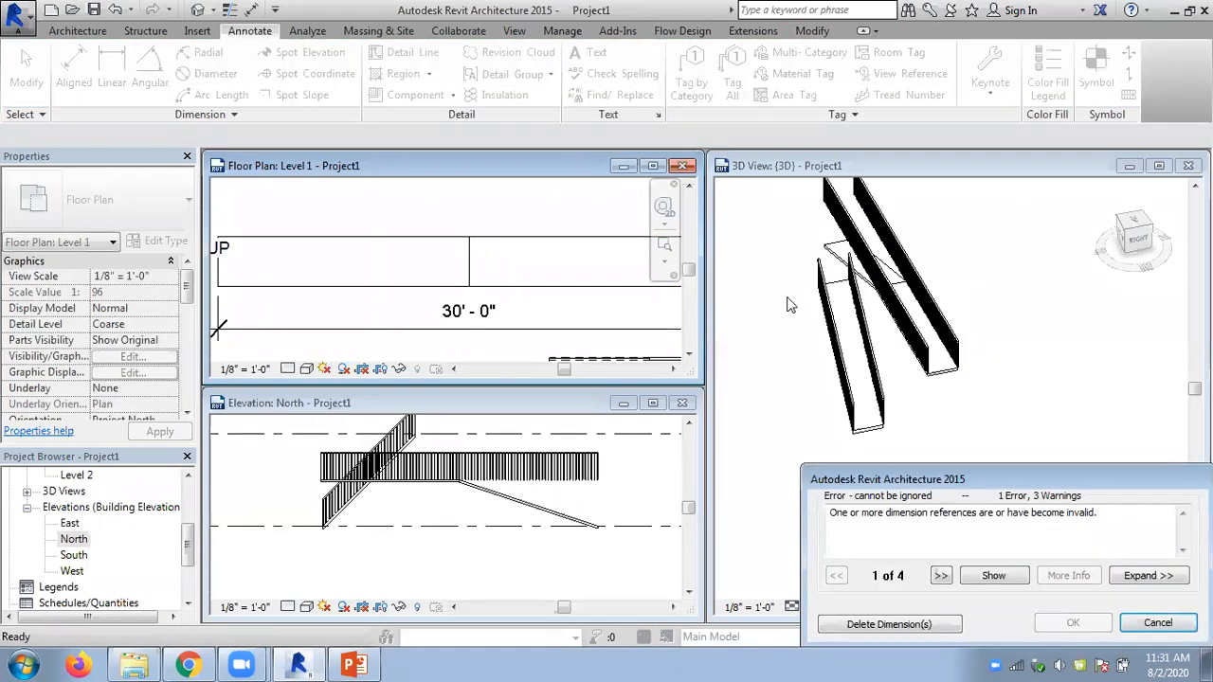
{"action": "left_click", "coordinate": [898, 625]}
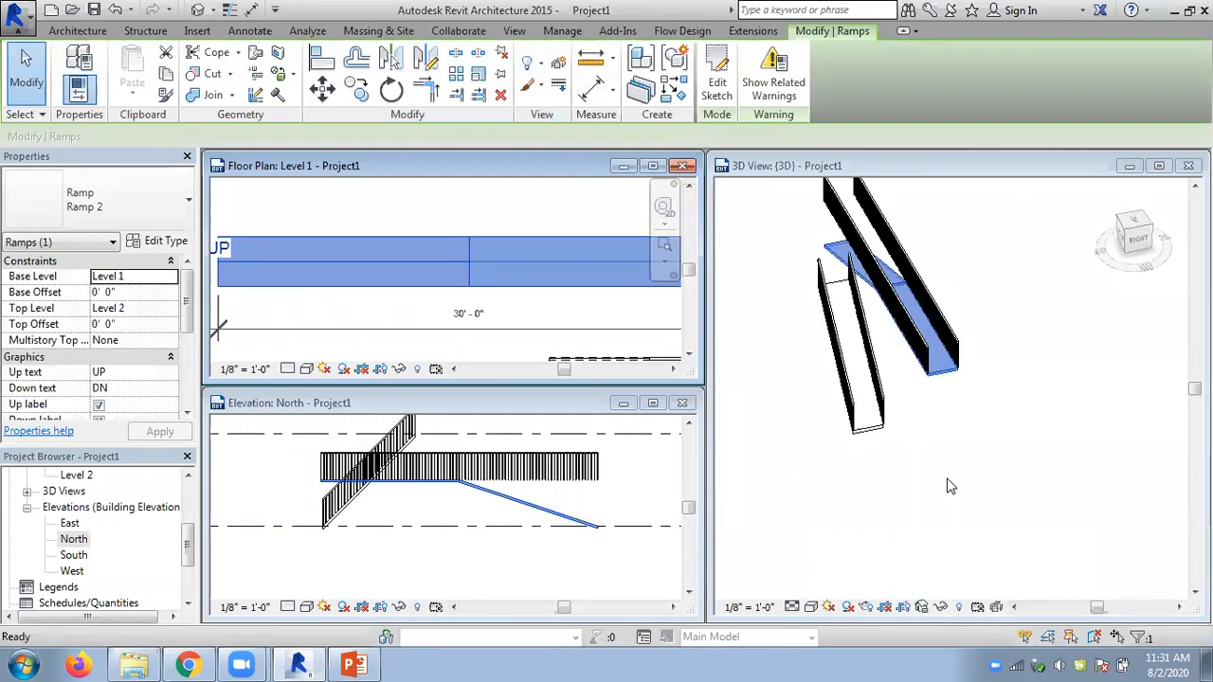
Delete the "my ramp" ramp in the 3D view, keeping only the ramp with the riser
{"action": "left_click", "coordinate": [1012, 334]}
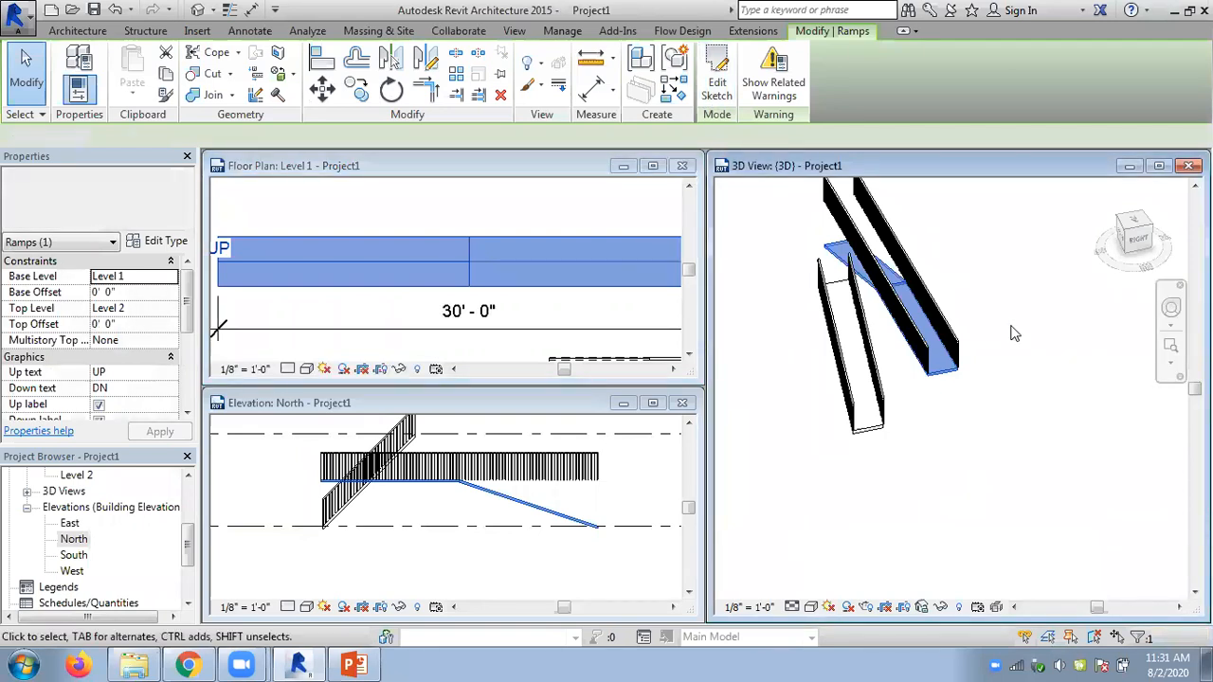
{"action": "middle_click_drag", "start_coordinate": [967, 476], "coordinate": [896, 547]}
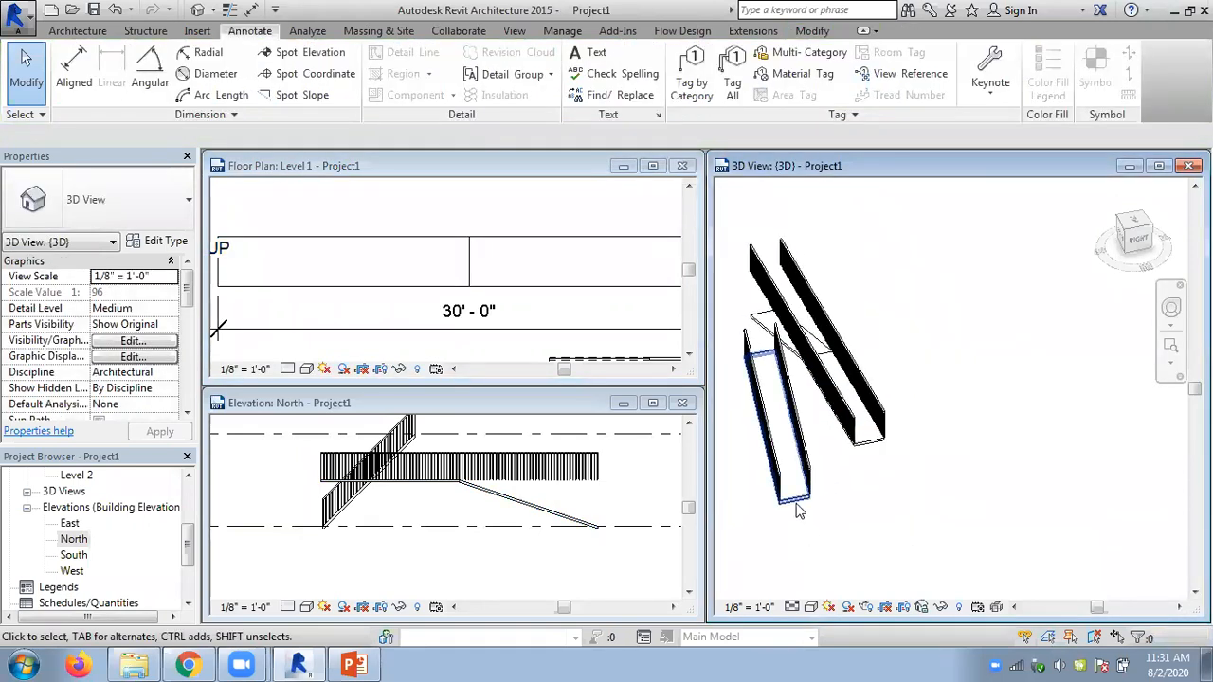
{"action": "left_click", "coordinate": [799, 508]}
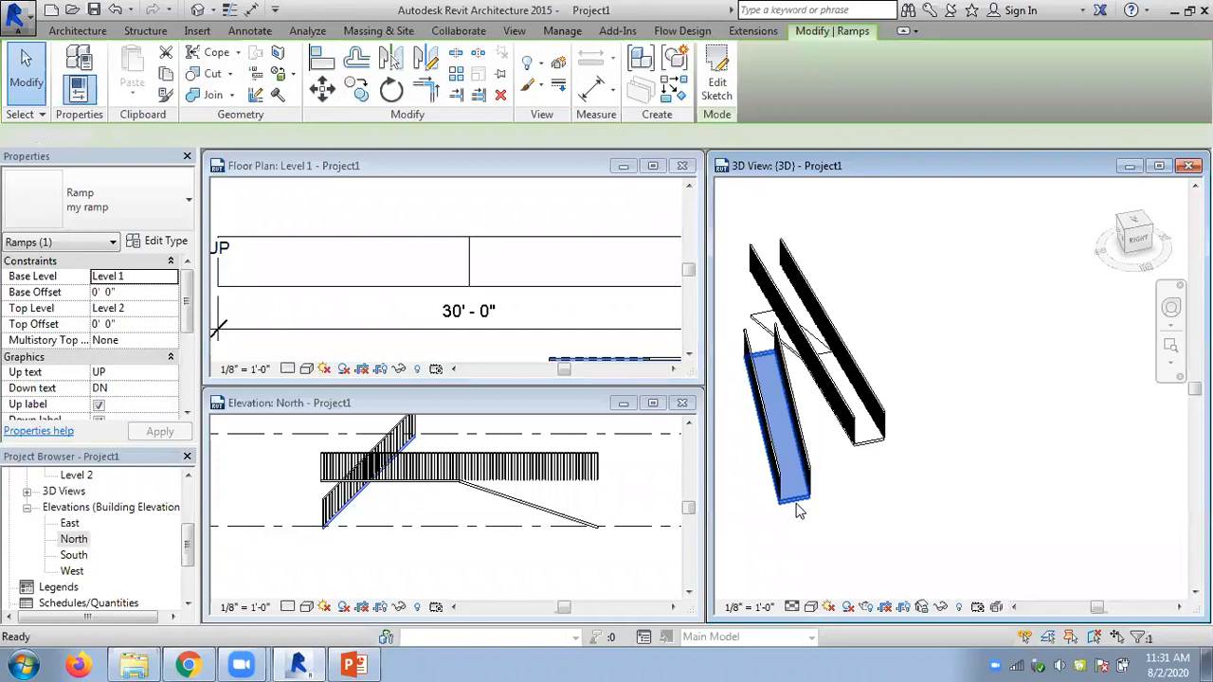
{"action": "left_click", "coordinate": [801, 520]}
Edit the path of the front railing, split it where the riser meets it in the Level 1 plan, and finish the path
{"action": "scroll", "coordinate": [763, 323], "scroll_direction": "up", "scroll_amount": 3}
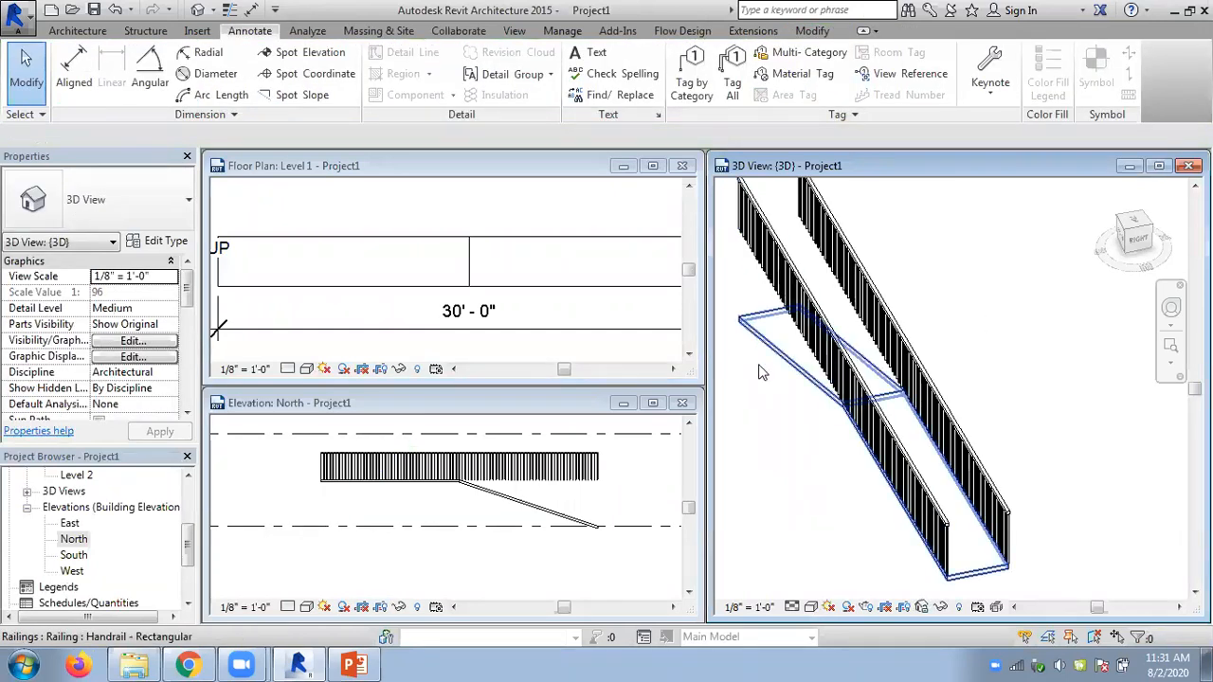
{"action": "scroll", "coordinate": [776, 409], "scroll_direction": "down", "scroll_amount": 1}
{"action": "left_click", "coordinate": [817, 377]}
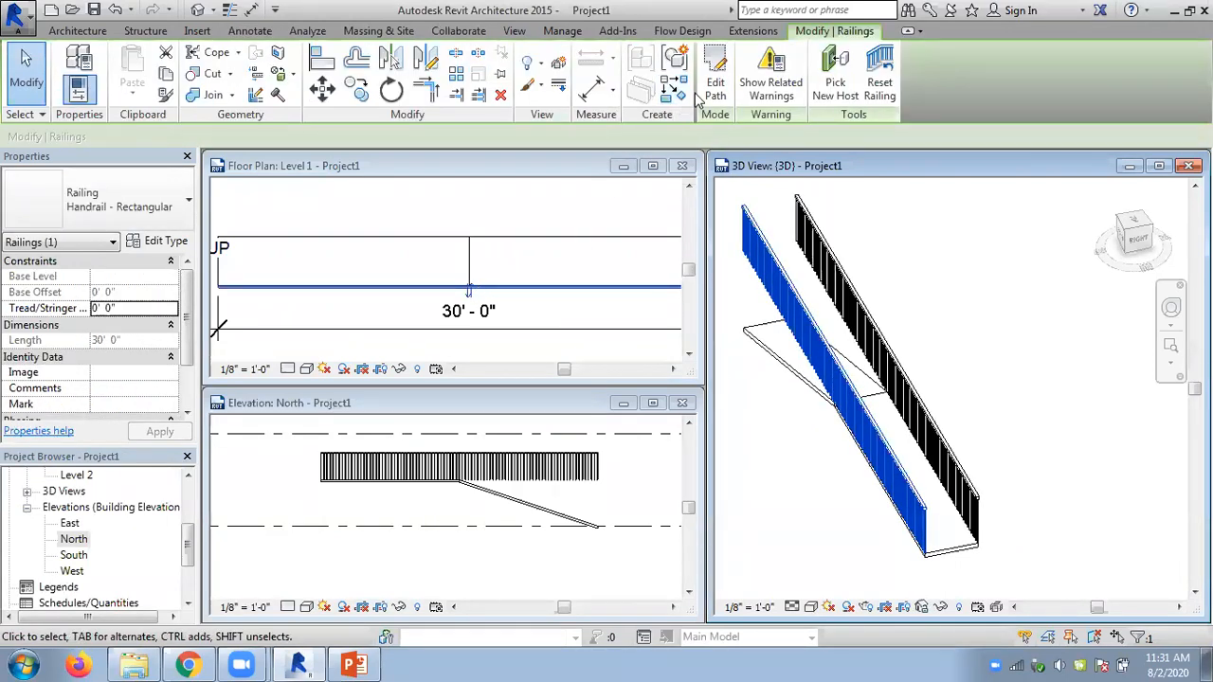
{"action": "left_click", "coordinate": [715, 89]}
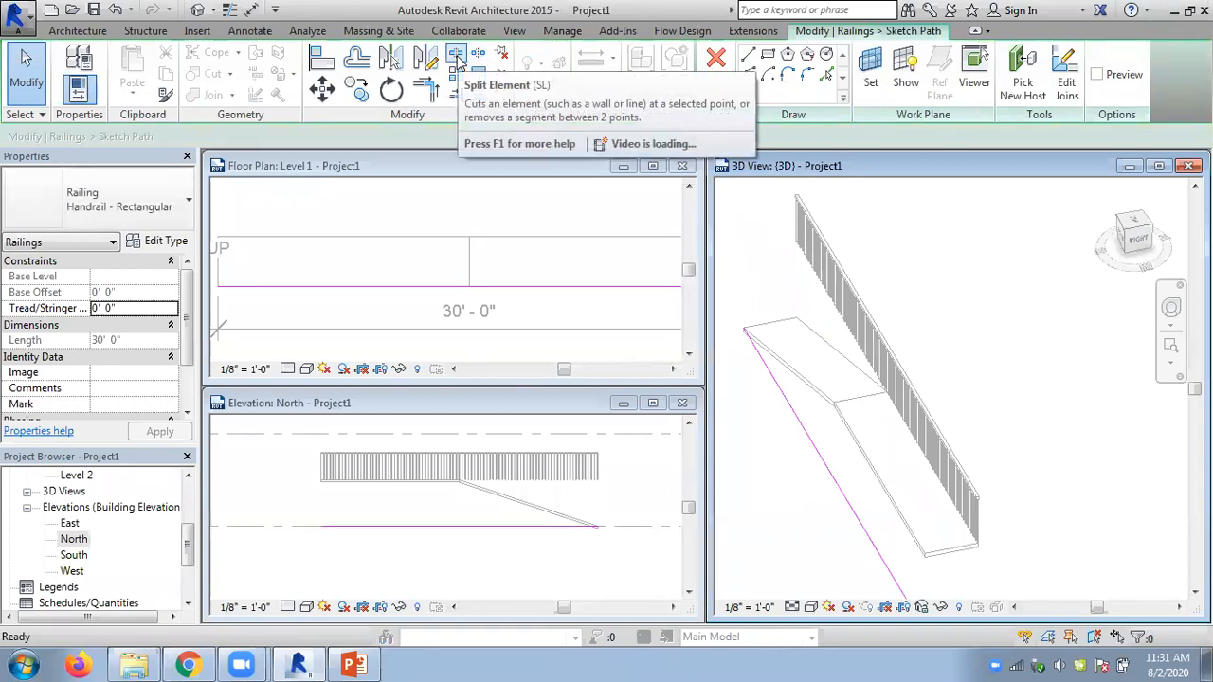
{"action": "left_click", "coordinate": [456, 57]}
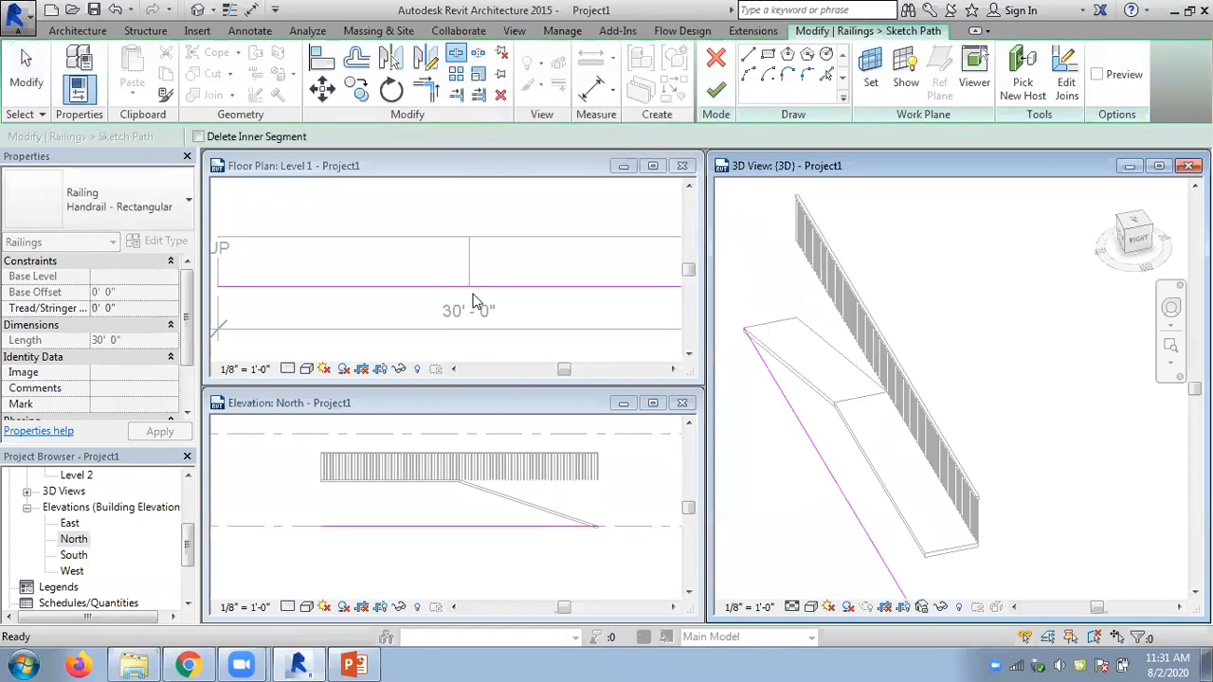
{"action": "left_click", "coordinate": [467, 169]}
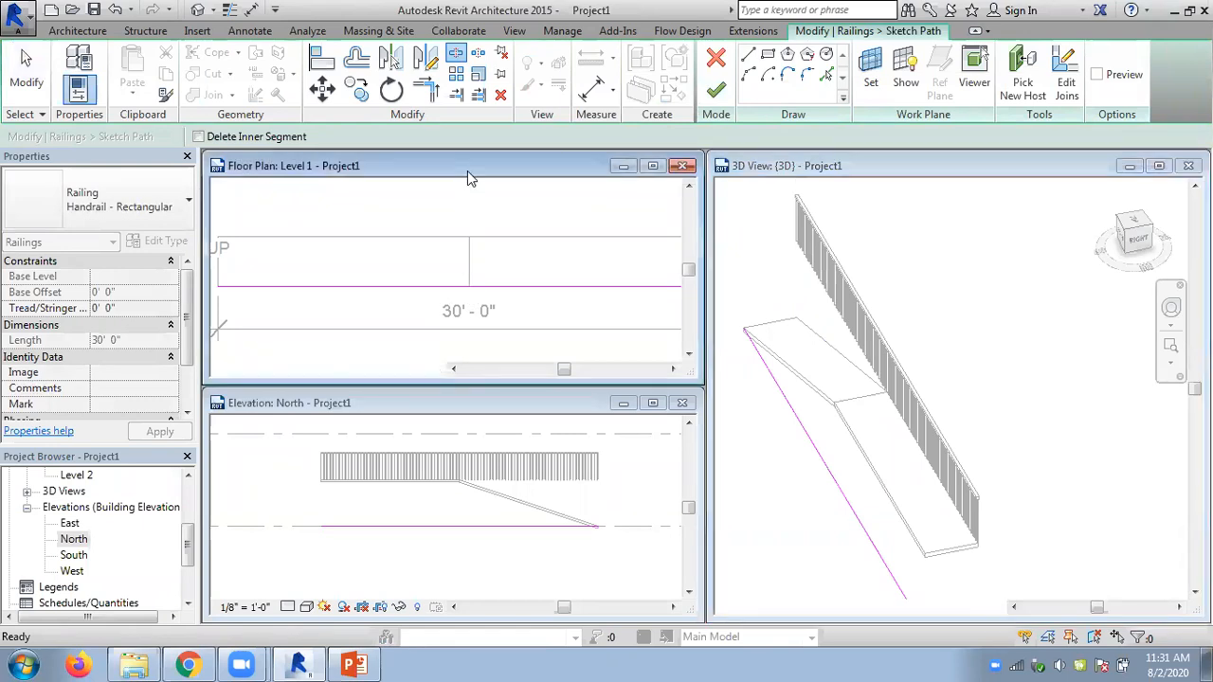
{"action": "left_click", "coordinate": [471, 286]}
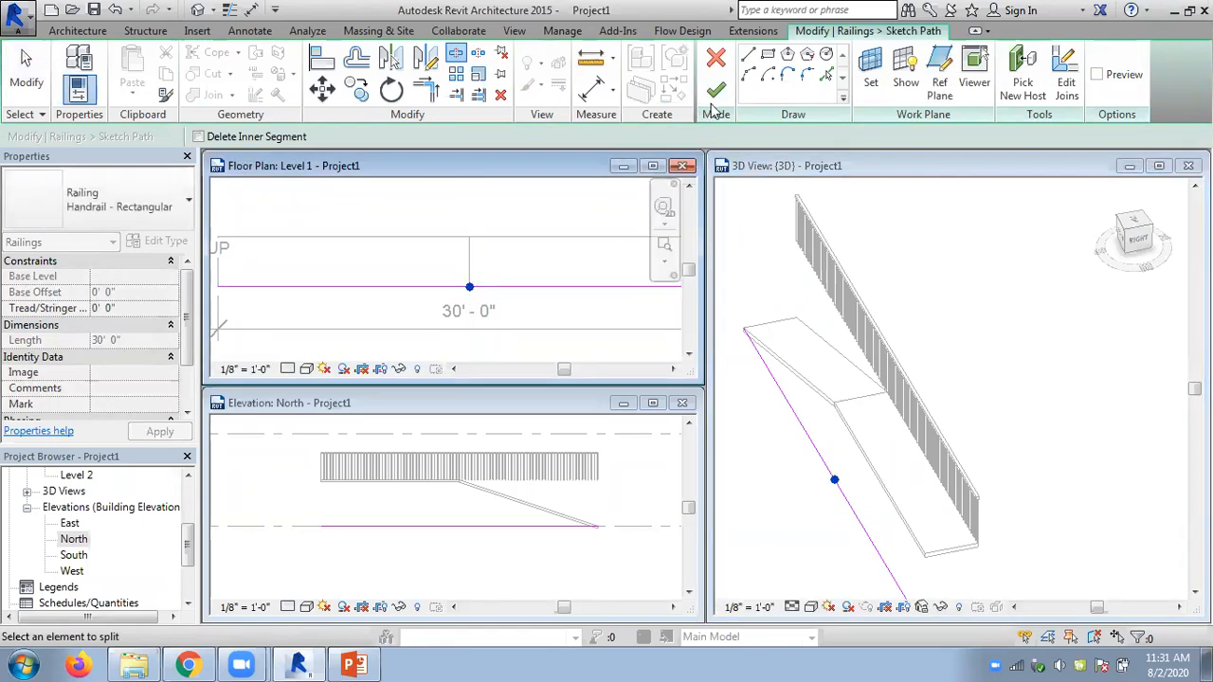
{"action": "left_click", "coordinate": [897, 251]}
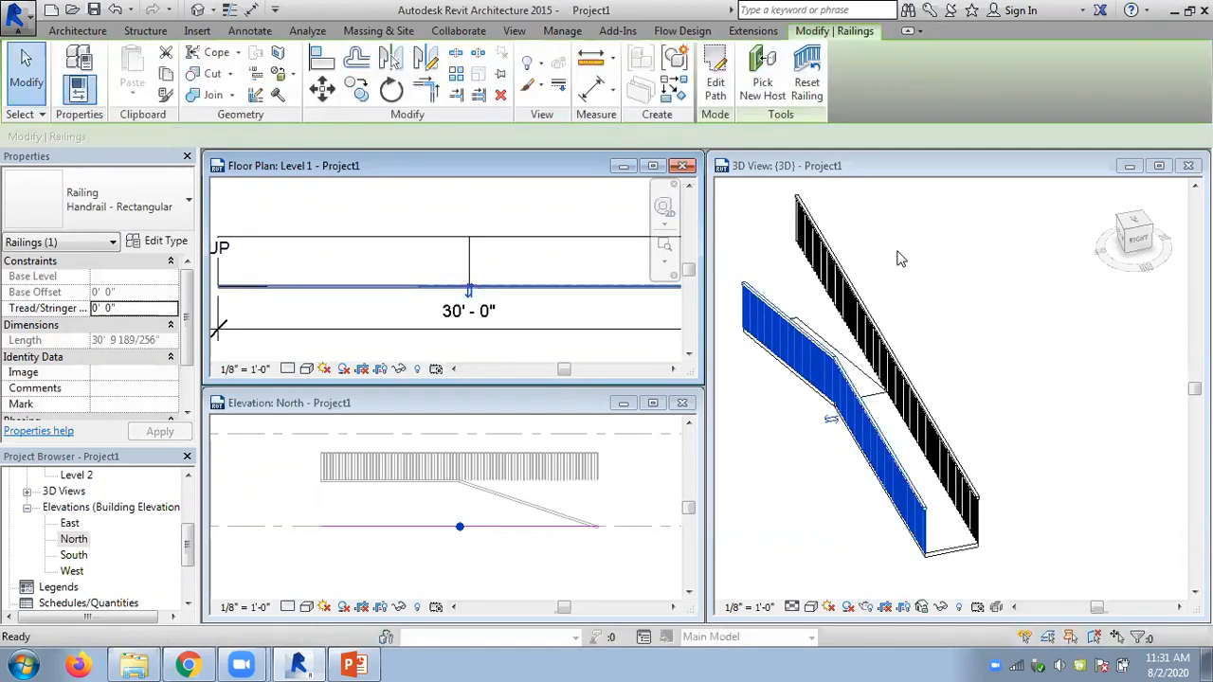
{"action": "left_click", "coordinate": [900, 257]}
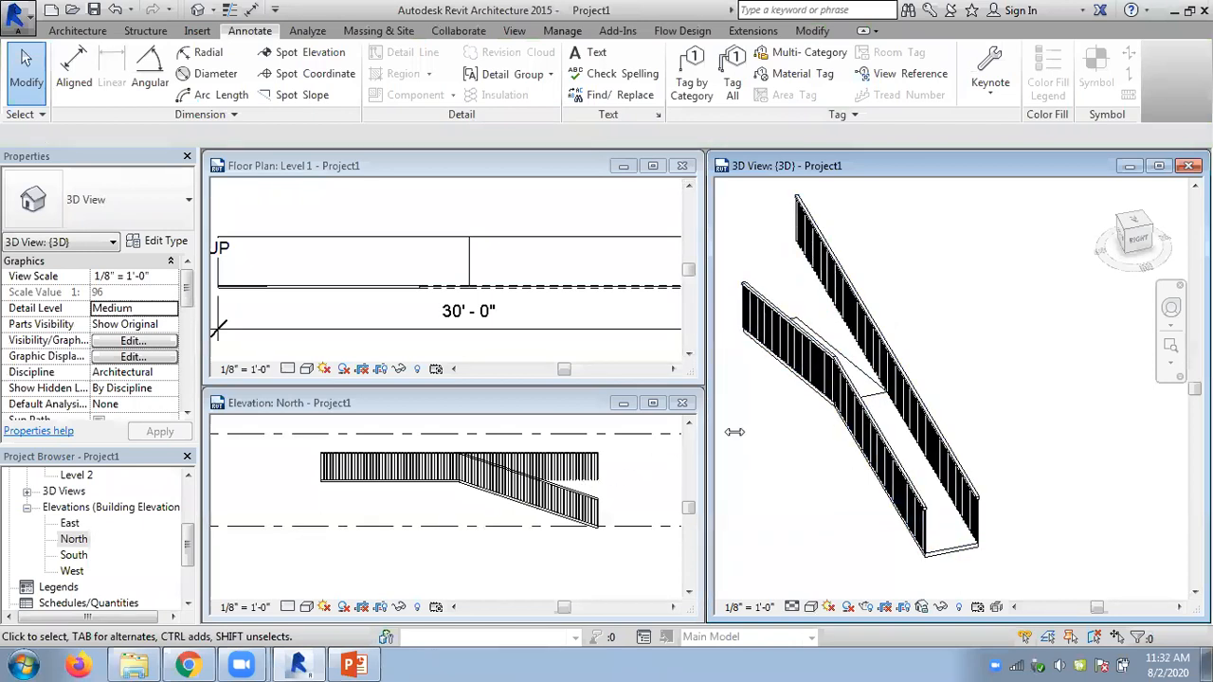
Edit the path of the ramp's other railing, split it at the riser line in the Level 1 plan, and finish the path
{"action": "left_click", "coordinate": [884, 348]}
{"action": "left_click", "coordinate": [713, 83]}
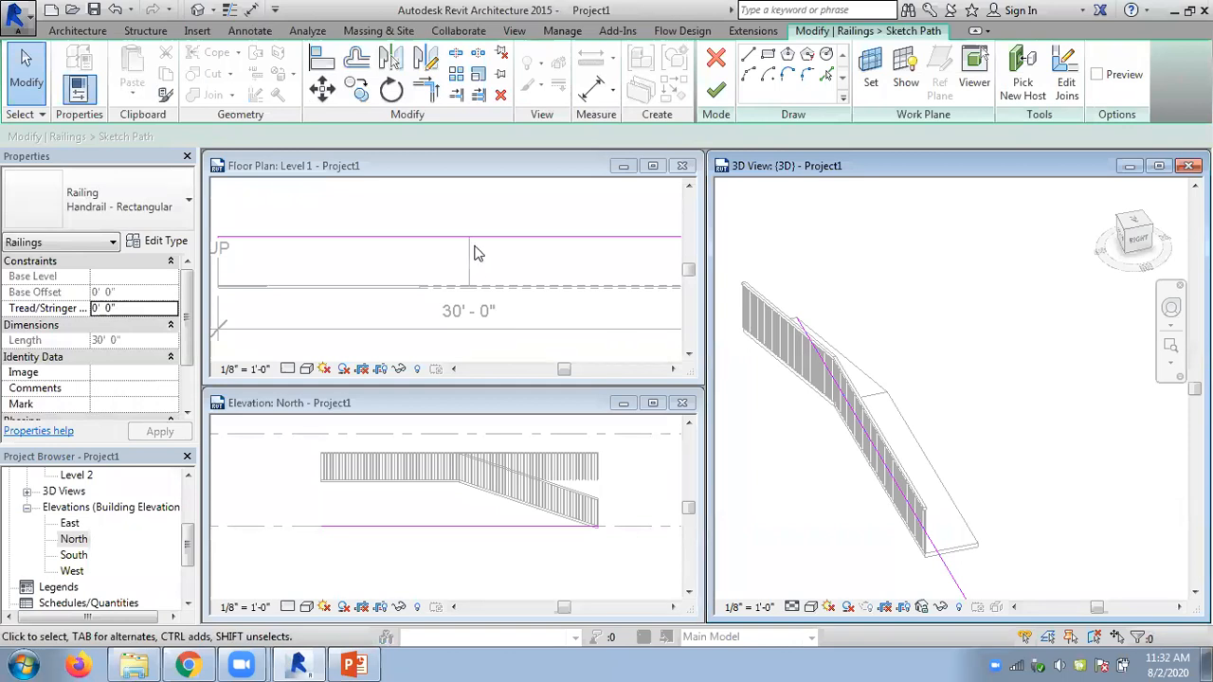
{"action": "left_click", "coordinate": [451, 170]}
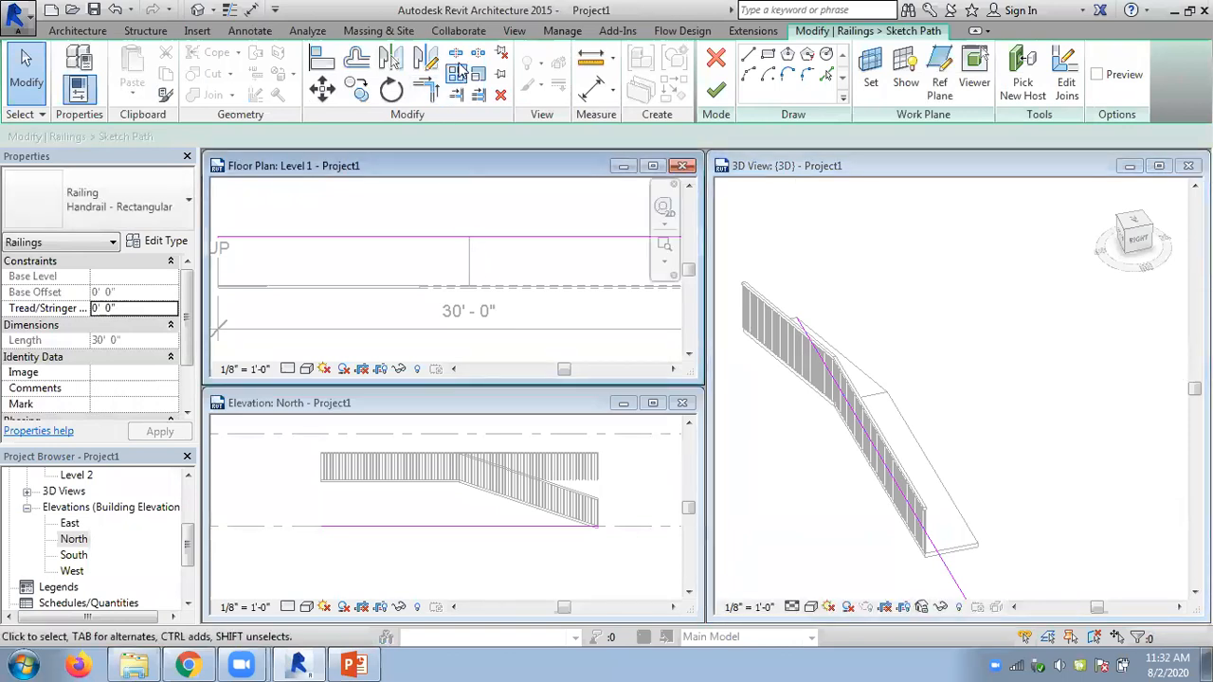
{"action": "left_click", "coordinate": [456, 54]}
{"action": "left_click", "coordinate": [471, 236]}
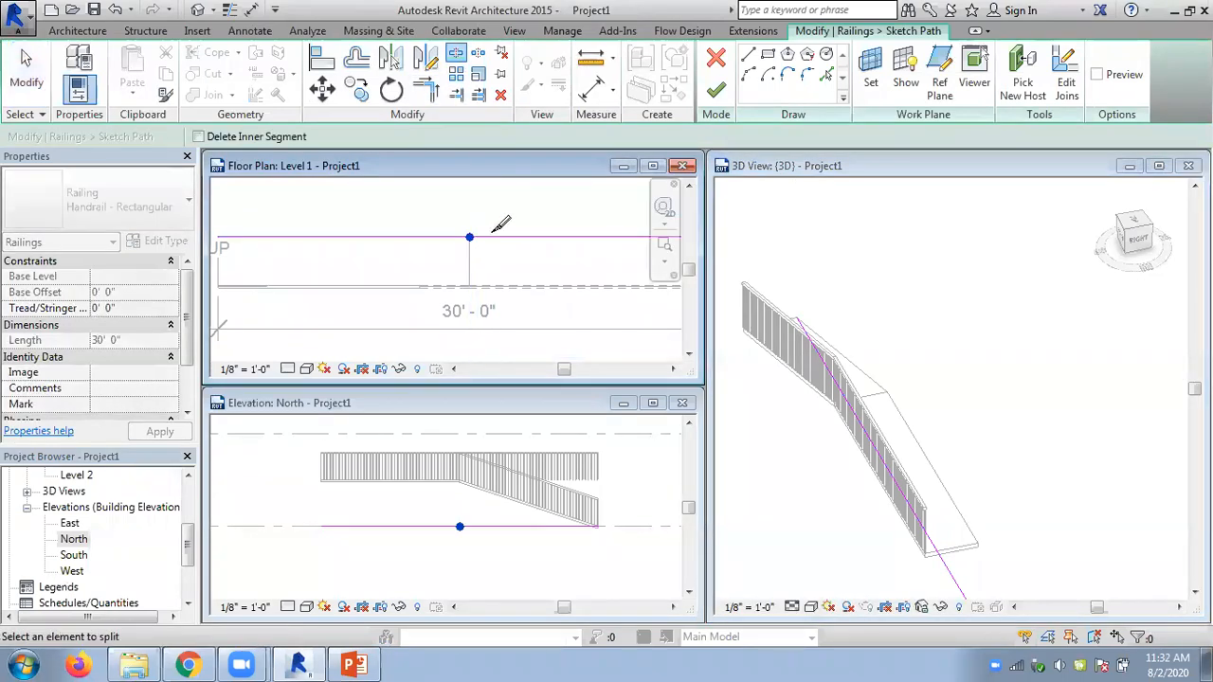
{"action": "left_click", "coordinate": [715, 92]}
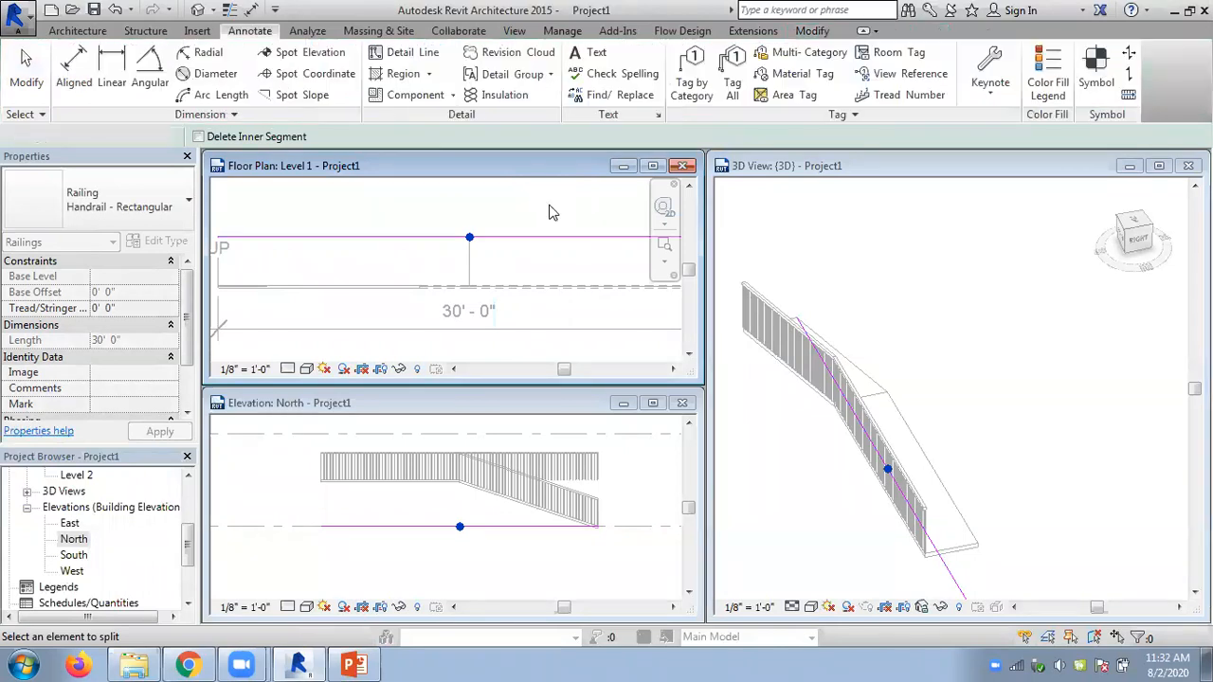
{"action": "double_click", "coordinate": [957, 296]}
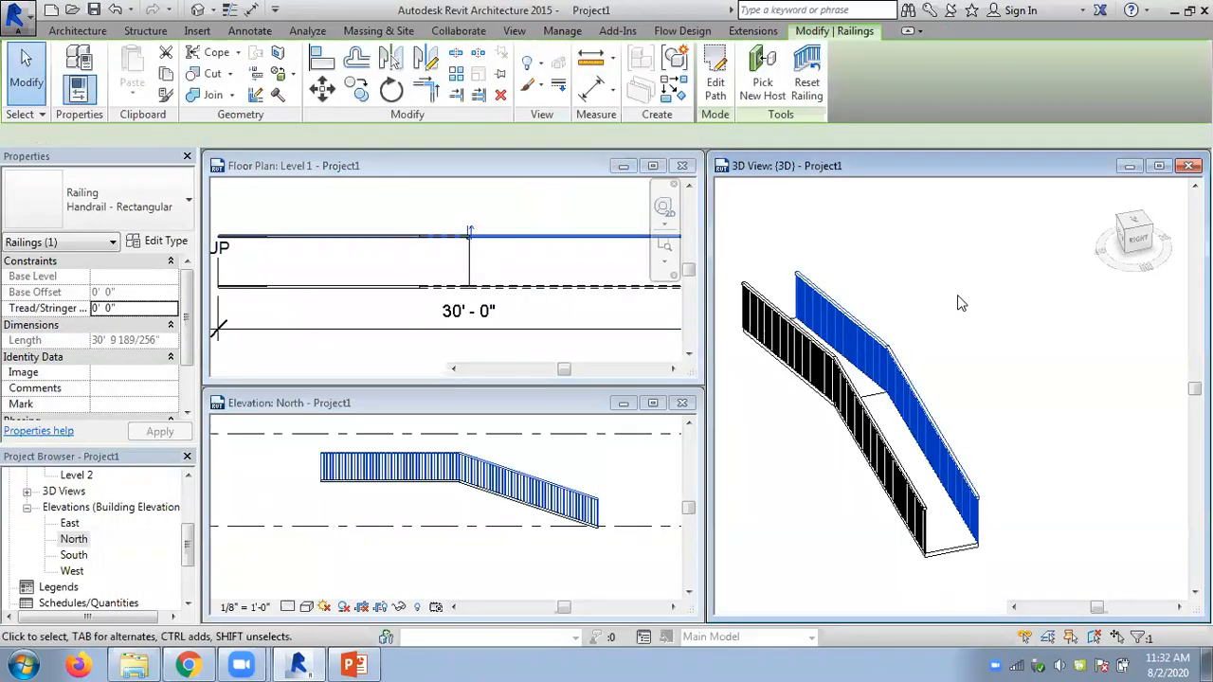
{"action": "left_click", "coordinate": [716, 89]}
{"action": "left_click", "coordinate": [984, 278]}
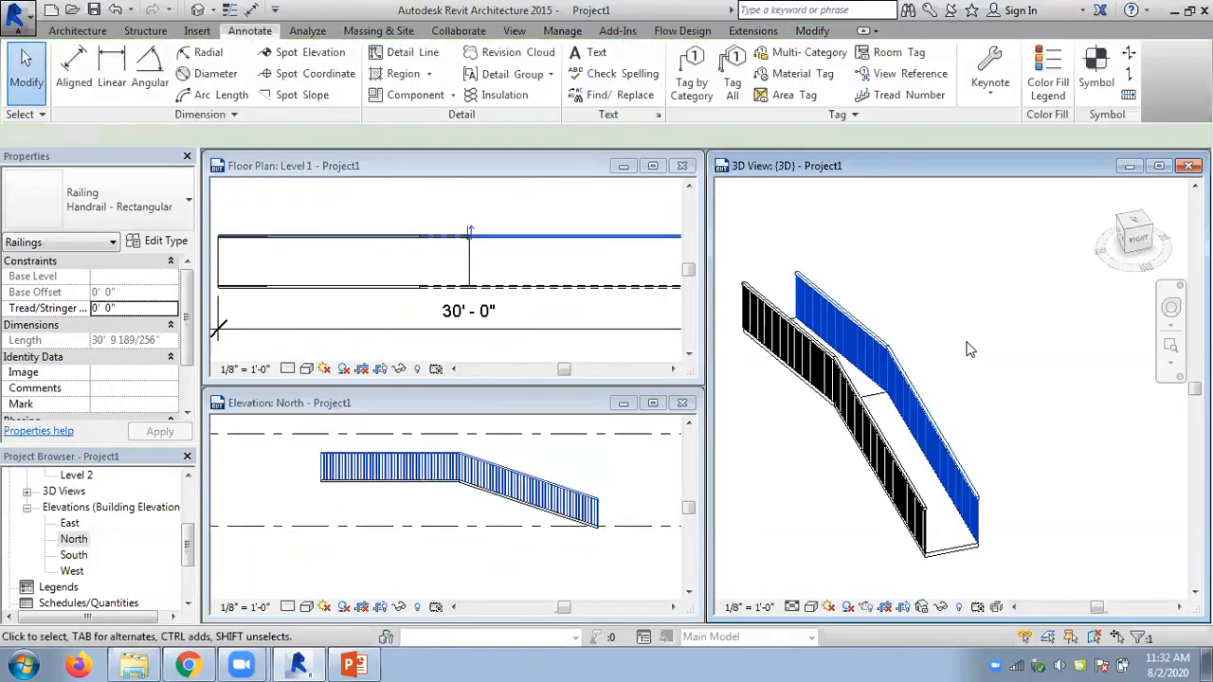
Edit the 30' ramp's sketch in the Level 1 plan, add another riser line just uphill of the existing one, and finish the sketch
{"action": "mouse_move", "coordinate": [988, 345]}
{"action": "middle_mouse_down", "text": "shift"}
{"action": "mouse_move", "coordinate": [816, 330]}
{"action": "mouse_move", "coordinate": [953, 424]}
{"action": "middle_mouse_up", "text": "shift"}
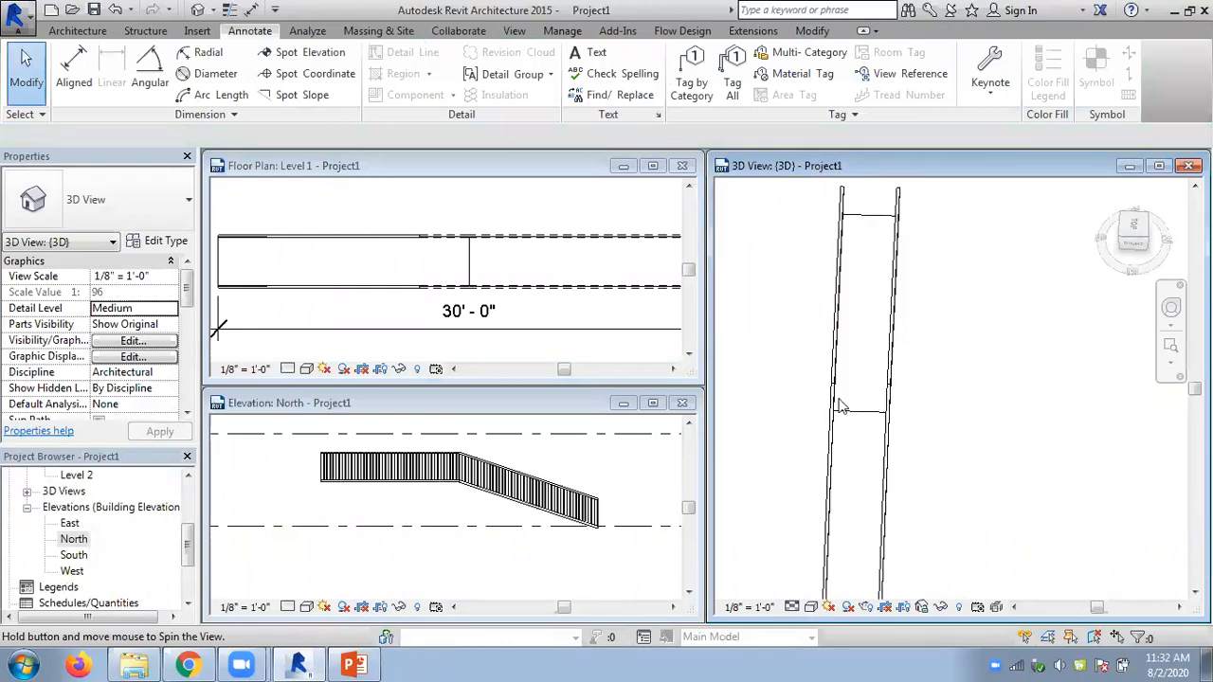
{"action": "left_click", "coordinate": [232, 267]}
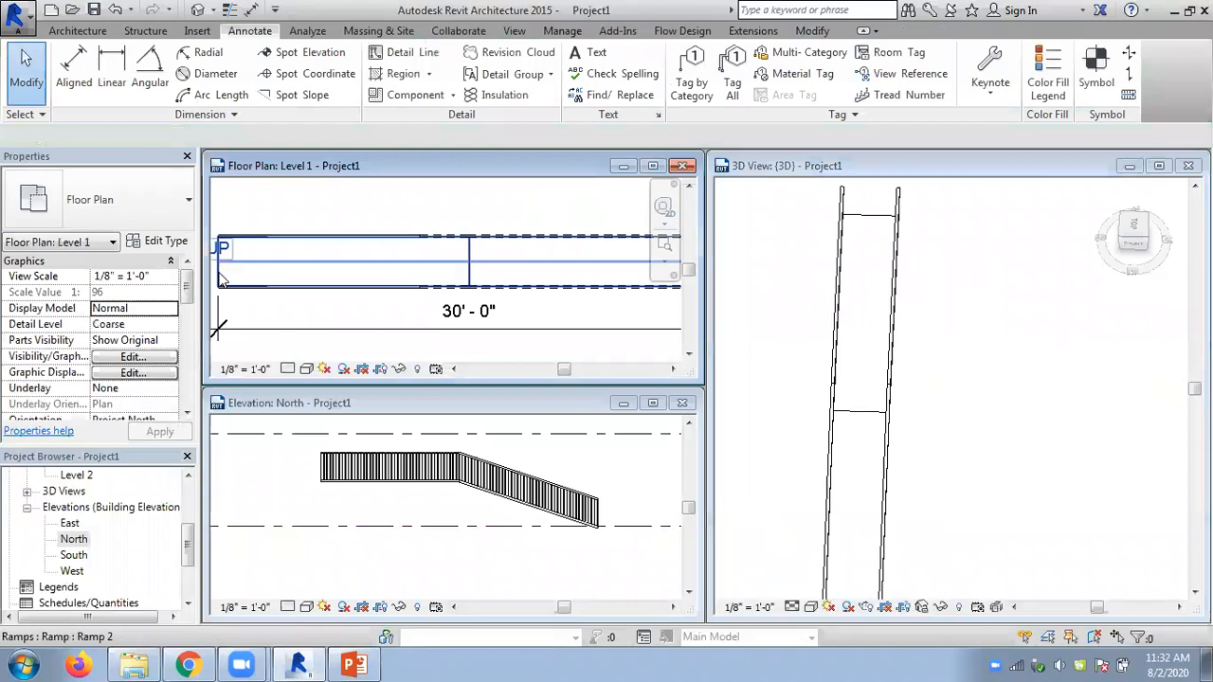
{"action": "left_click", "coordinate": [221, 277]}
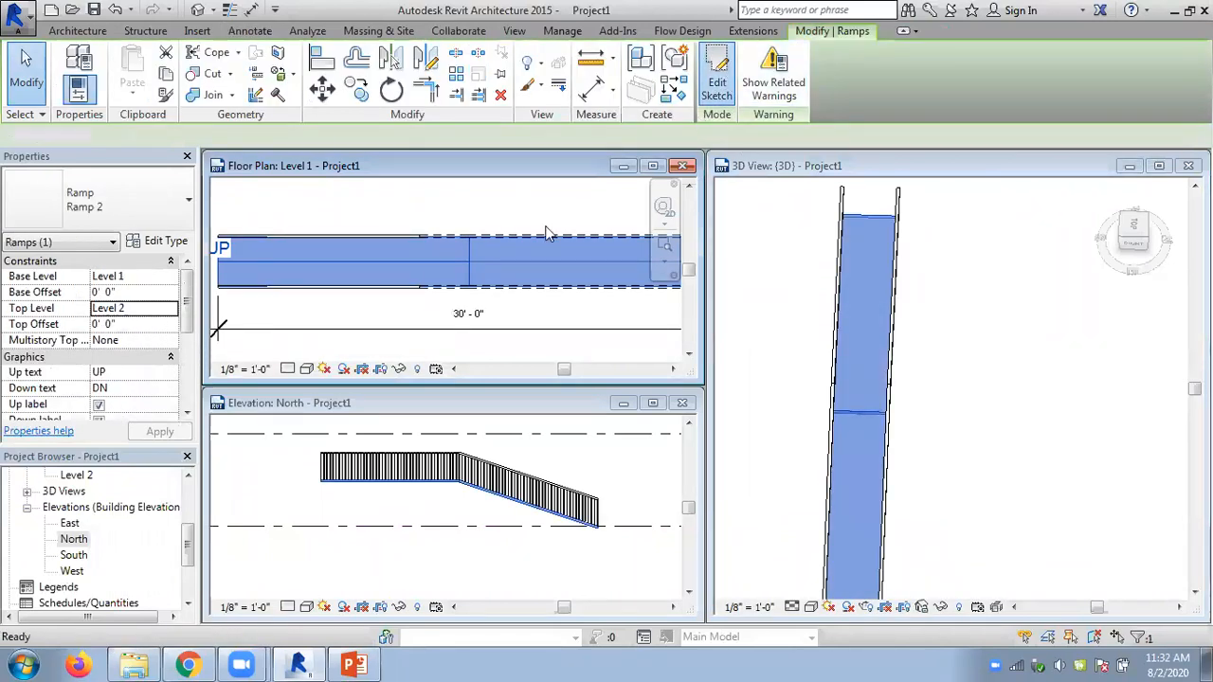
{"action": "double_click", "coordinate": [482, 247]}
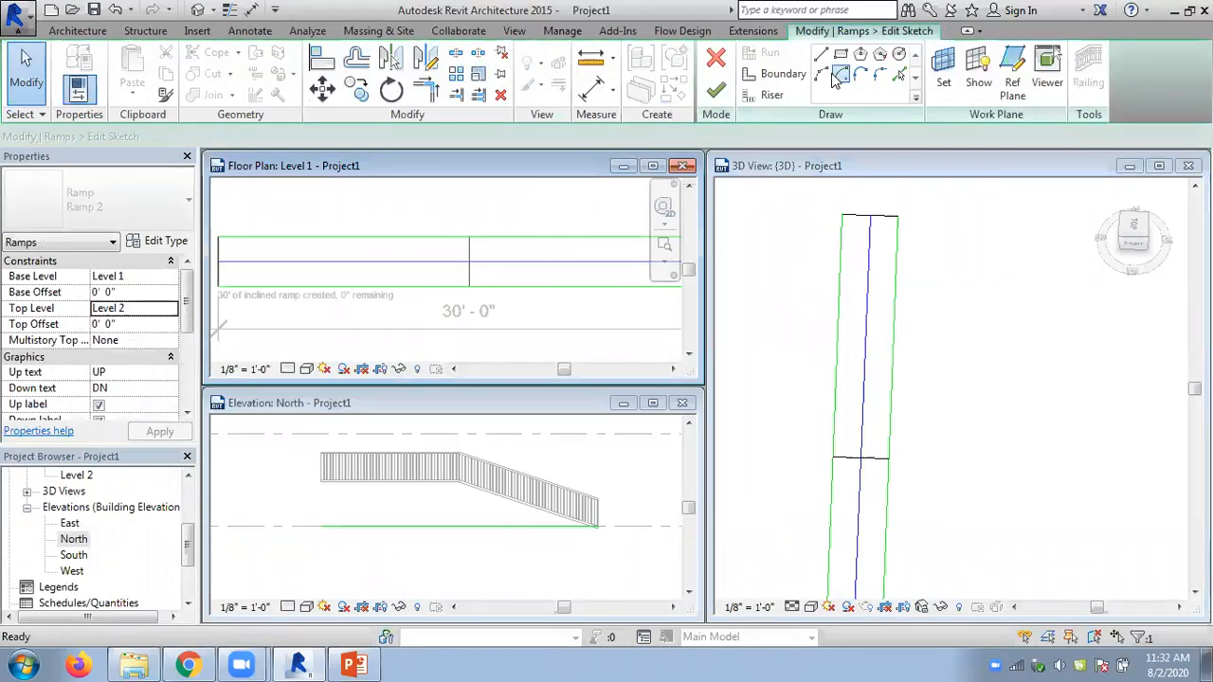
{"action": "left_click", "coordinate": [770, 96]}
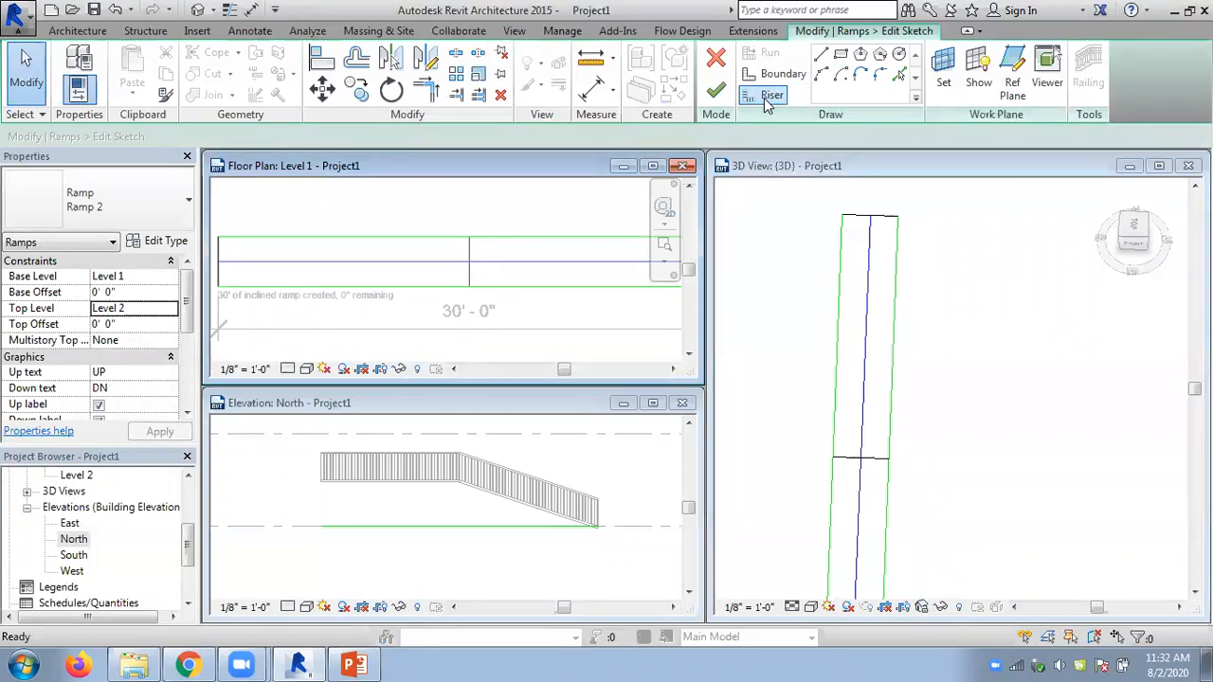
{"action": "left_click", "coordinate": [493, 237]}
{"action": "left_click", "coordinate": [494, 285]}
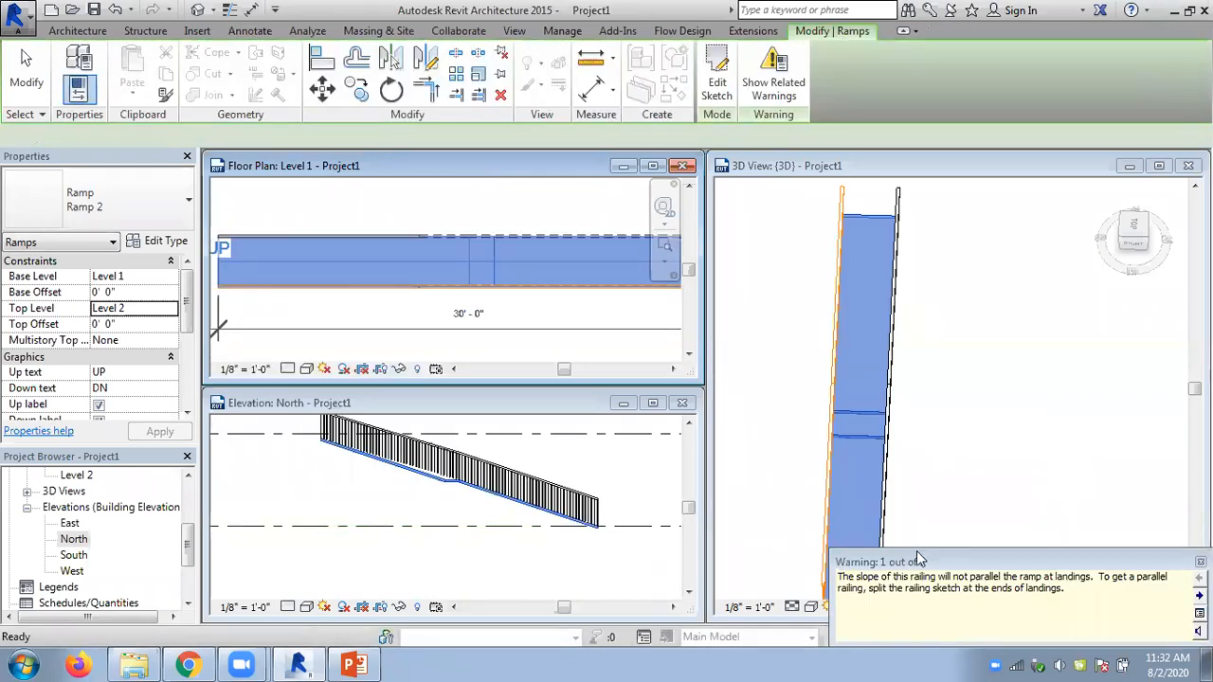
Inspect the short landing between the two risers and its railings up close in the 3D view
{"action": "left_click", "coordinate": [1013, 427]}
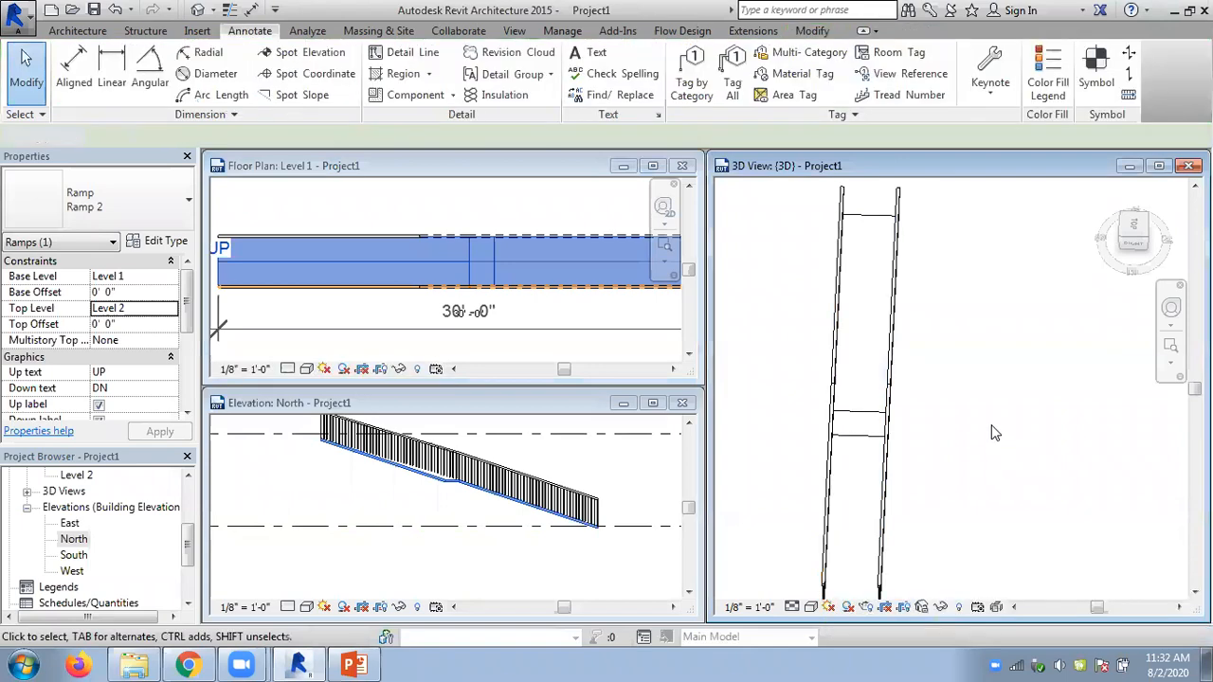
{"action": "middle_click_drag", "start_coordinate": [1016, 419], "coordinate": [779, 382], "text": "shift"}
{"action": "scroll", "coordinate": [935, 449], "scroll_direction": "up", "scroll_amount": 2}
{"action": "middle_click_drag", "start_coordinate": [832, 419], "coordinate": [1040, 470]}
{"action": "scroll", "coordinate": [973, 471], "scroll_direction": "down", "scroll_amount": 2}
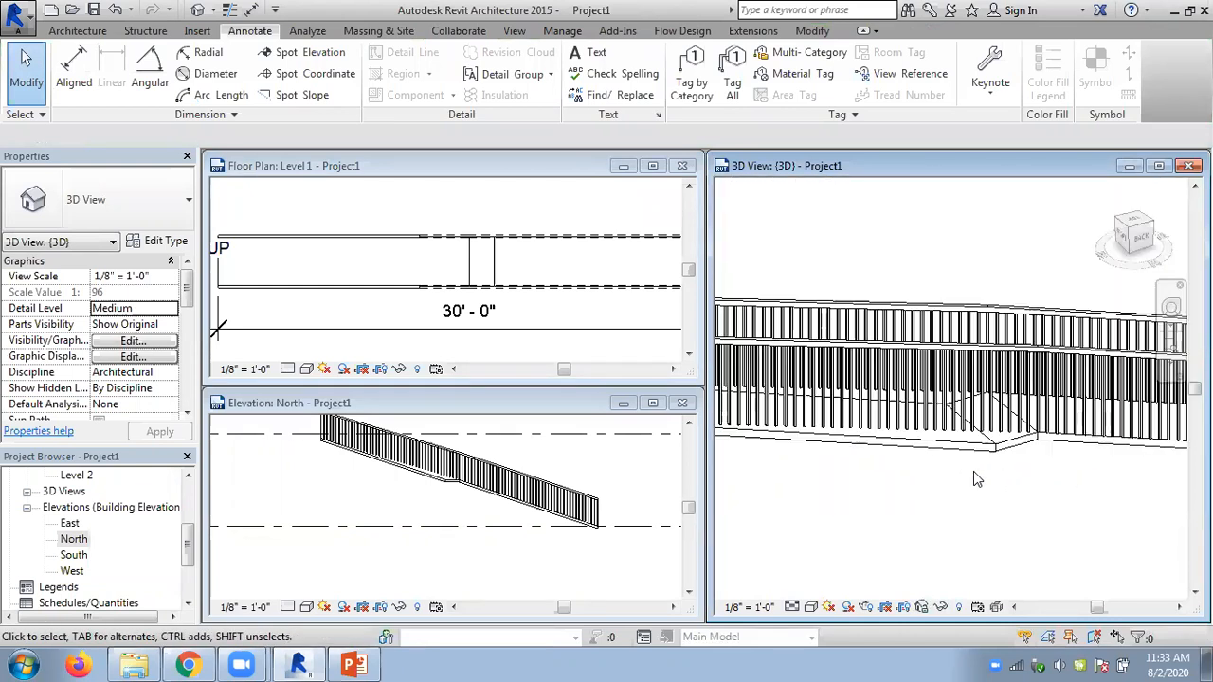
Edit the front railing's path, split it at the second riser line in the Level 1 plan, and finish the path
{"action": "left_click", "coordinate": [899, 399]}
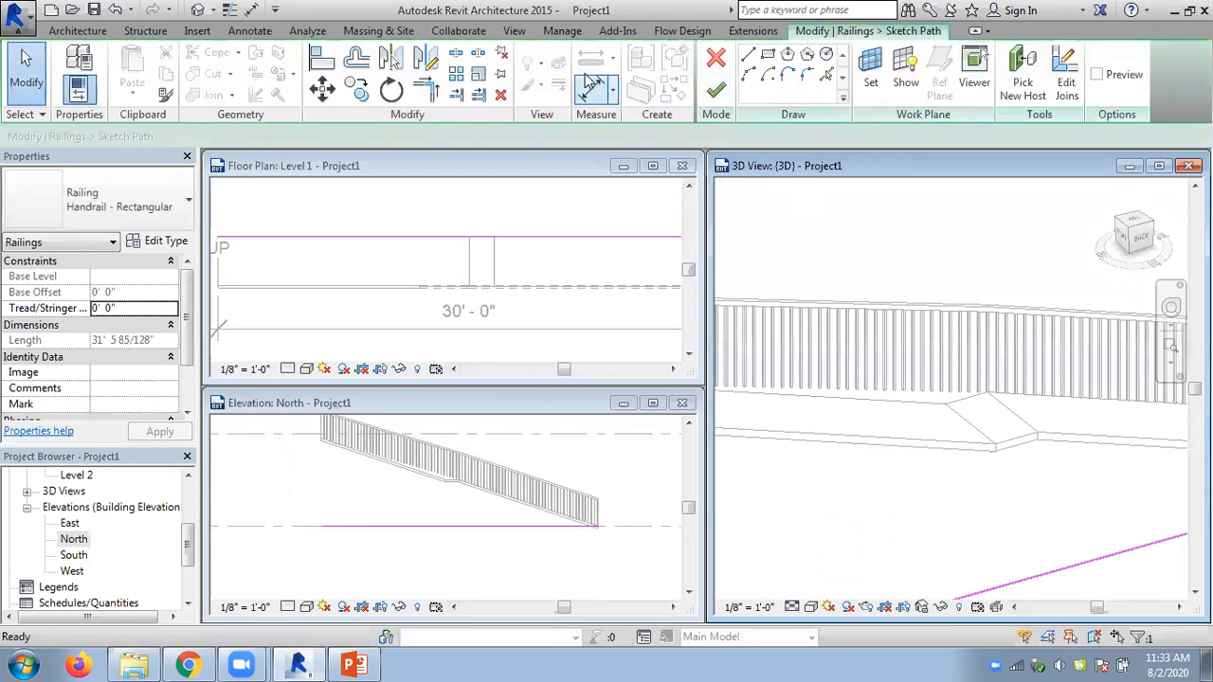
{"action": "left_click", "coordinate": [456, 53]}
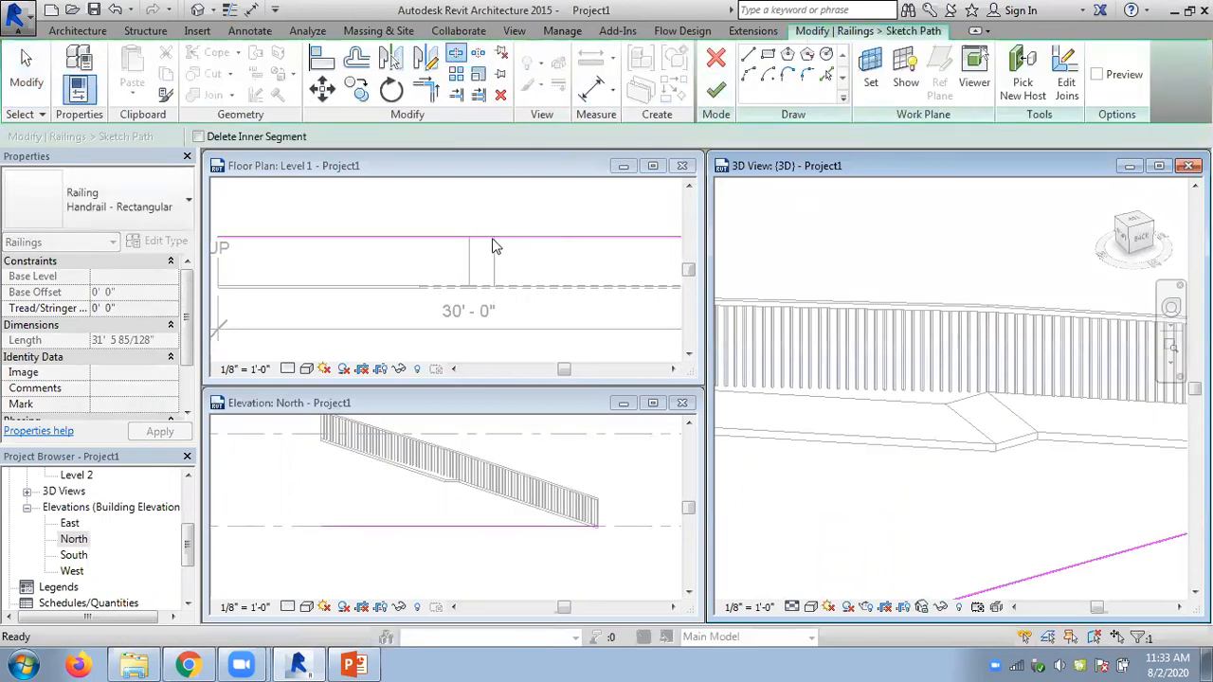
{"action": "left_click", "coordinate": [453, 169]}
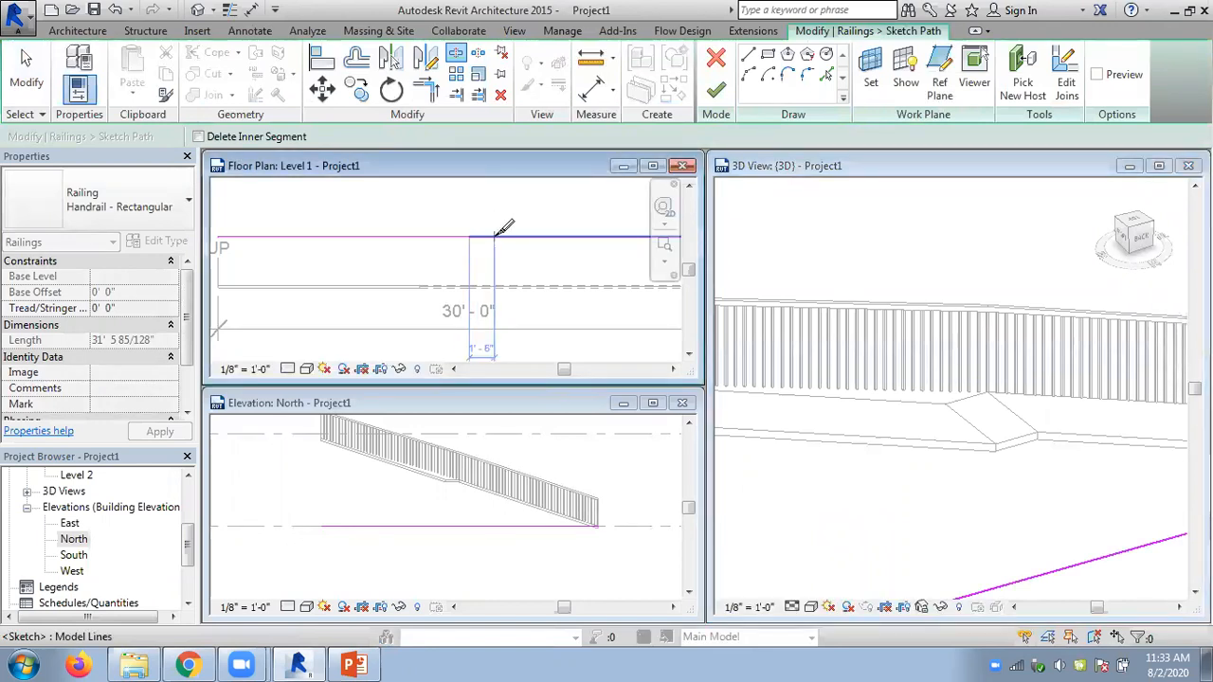
{"action": "left_click", "coordinate": [494, 237]}
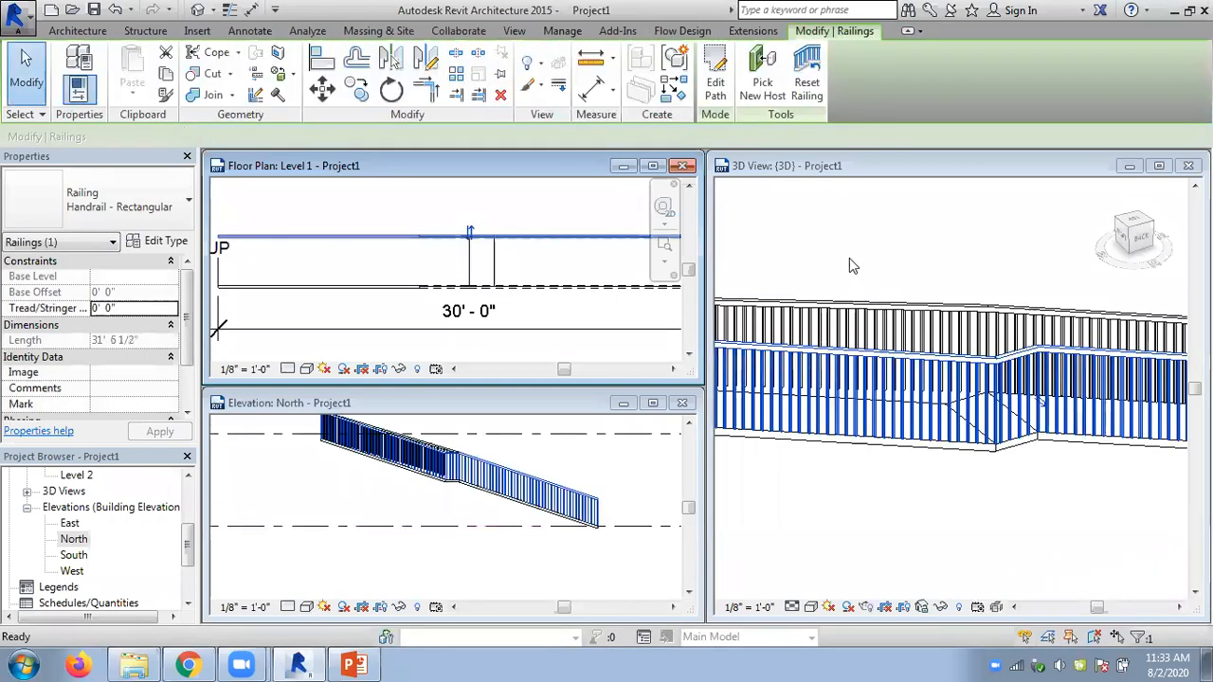
{"action": "left_click", "coordinate": [849, 258]}
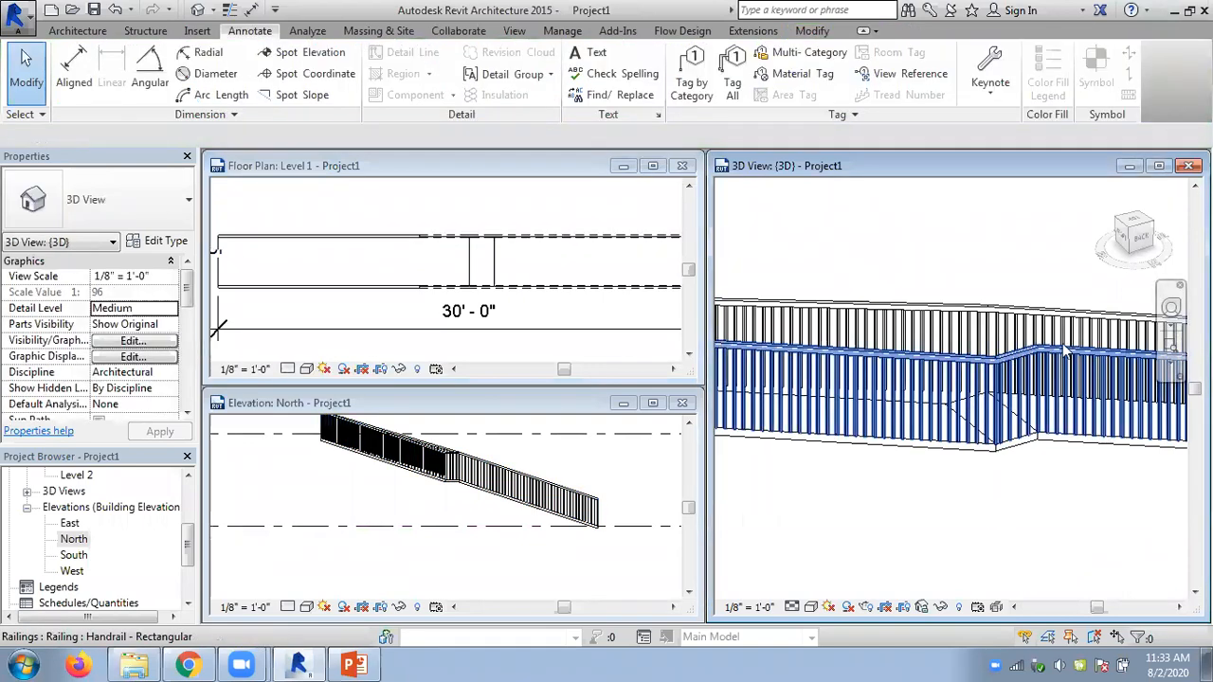
Edit the path of the ramp's opposite railing, split it at the second riser line in the Level 1 plan, and finish the path
{"action": "middle_click_drag", "start_coordinate": [991, 474], "coordinate": [1043, 393], "text": "shift"}
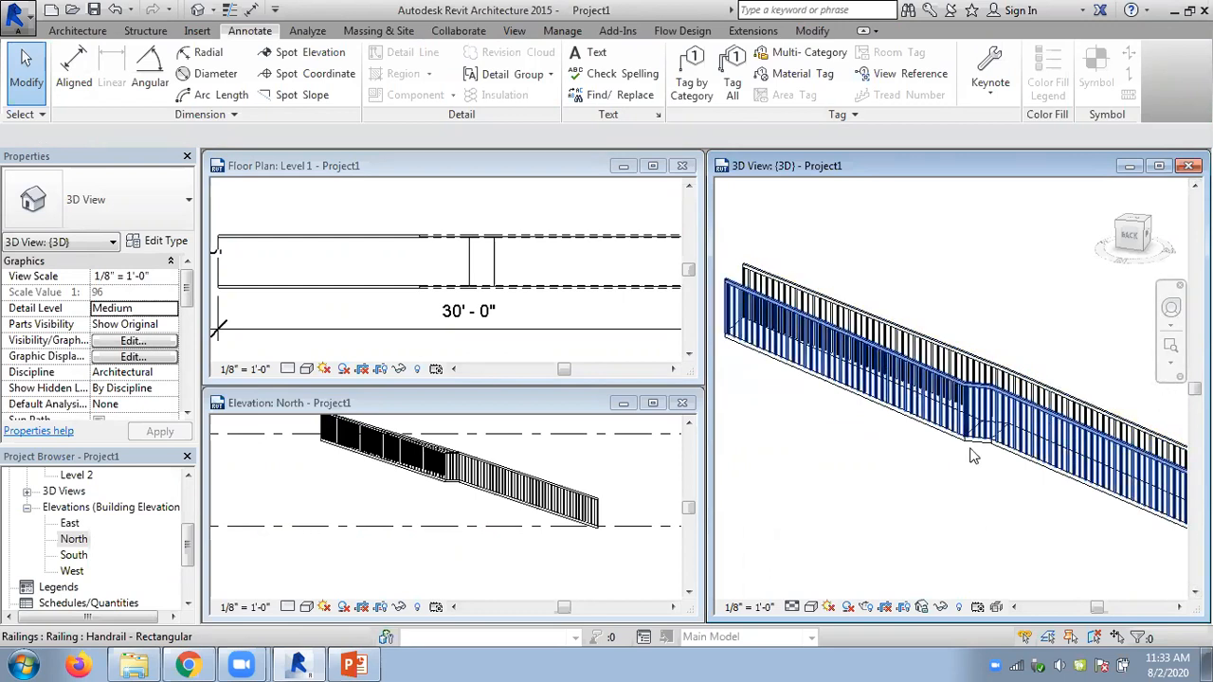
{"action": "middle_click_drag", "start_coordinate": [975, 484], "coordinate": [1002, 420], "text": "shift"}
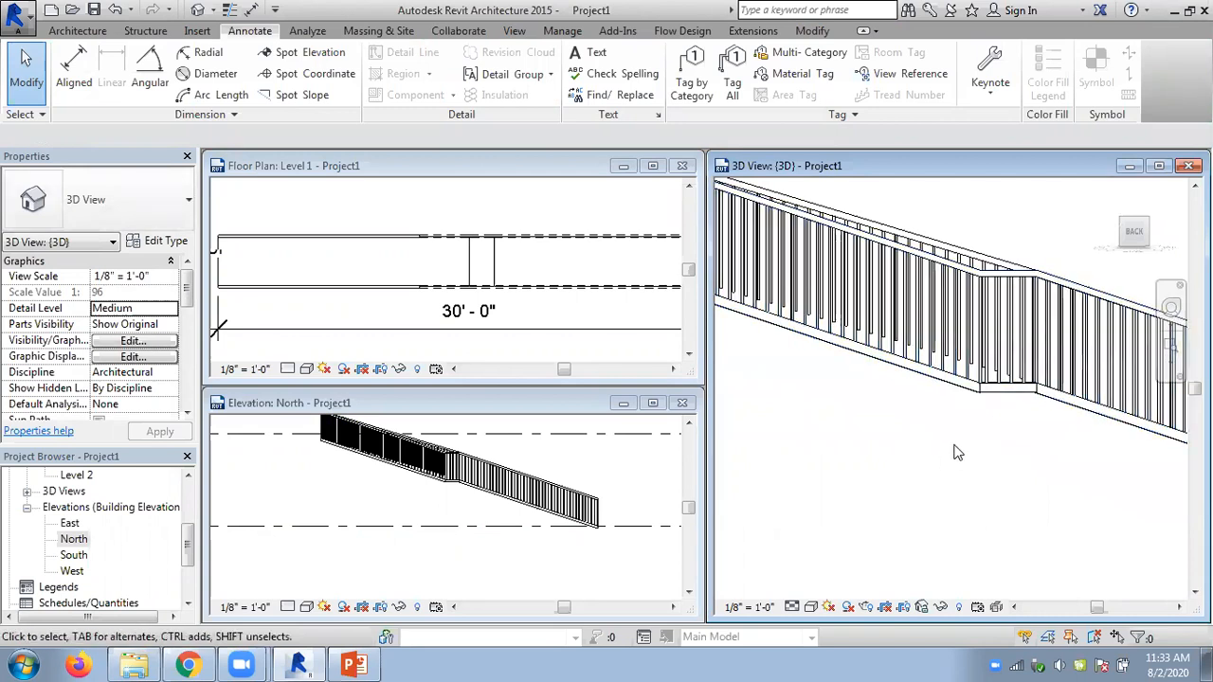
{"action": "middle_click_drag", "start_coordinate": [981, 424], "coordinate": [833, 505], "text": "shift"}
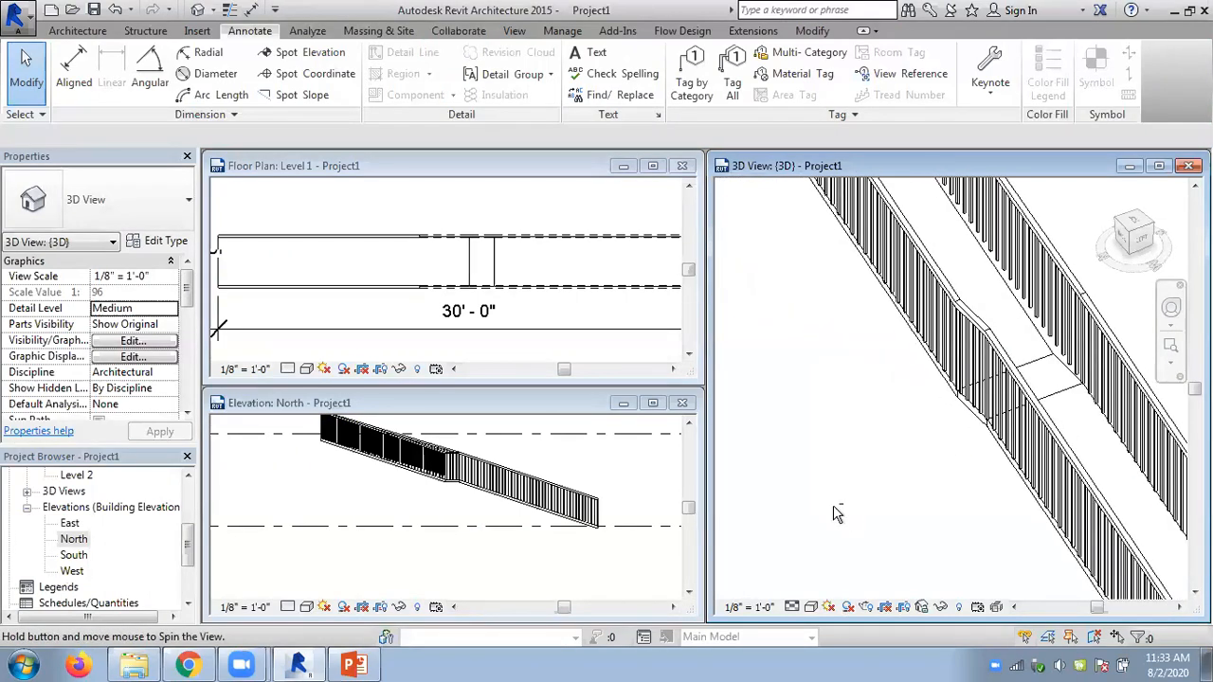
{"action": "left_click", "coordinate": [1079, 364]}
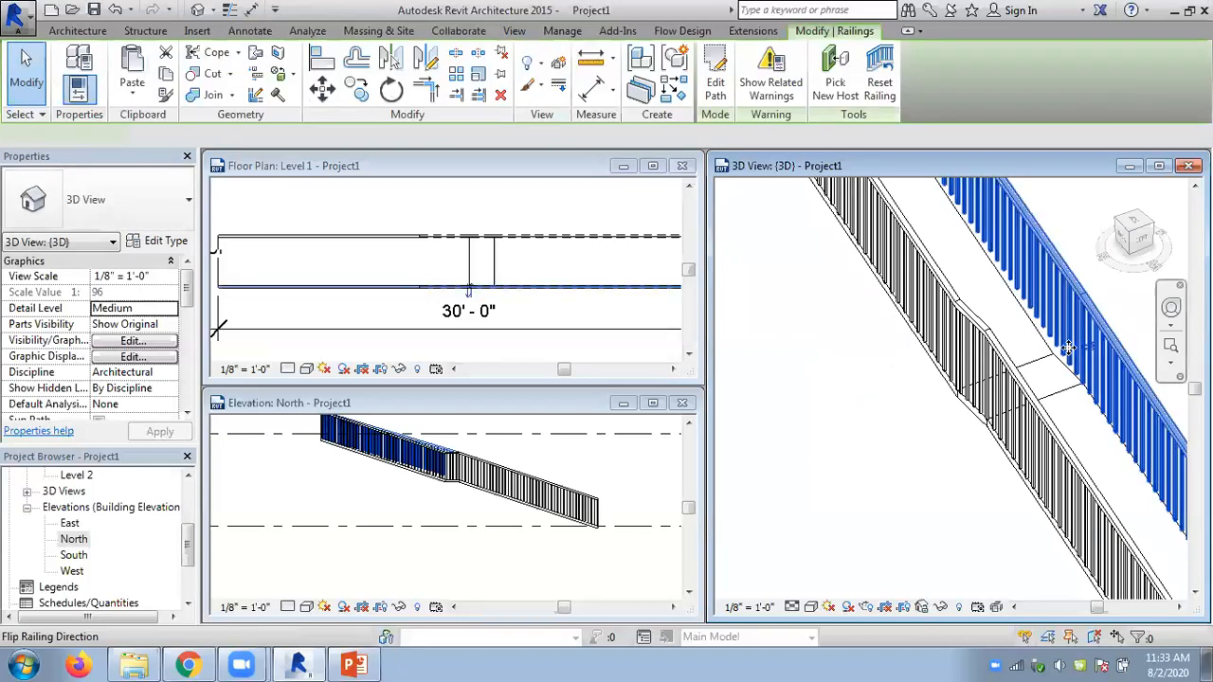
{"action": "left_click", "coordinate": [716, 90]}
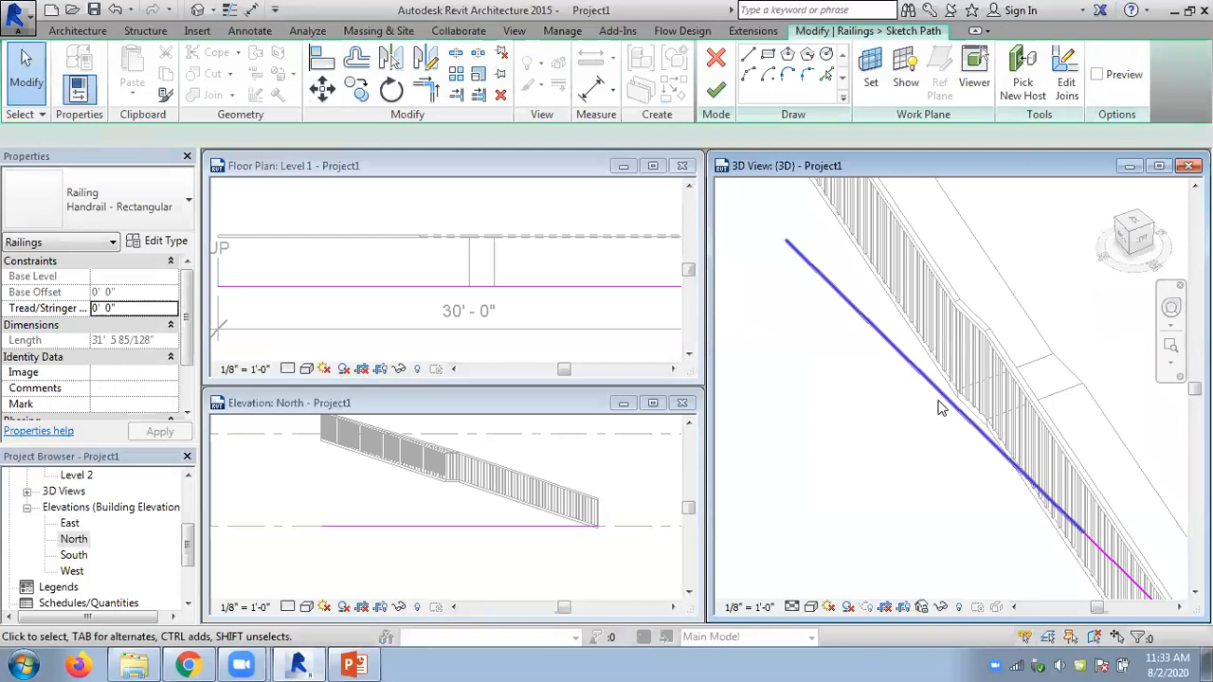
{"action": "left_click", "coordinate": [456, 53]}
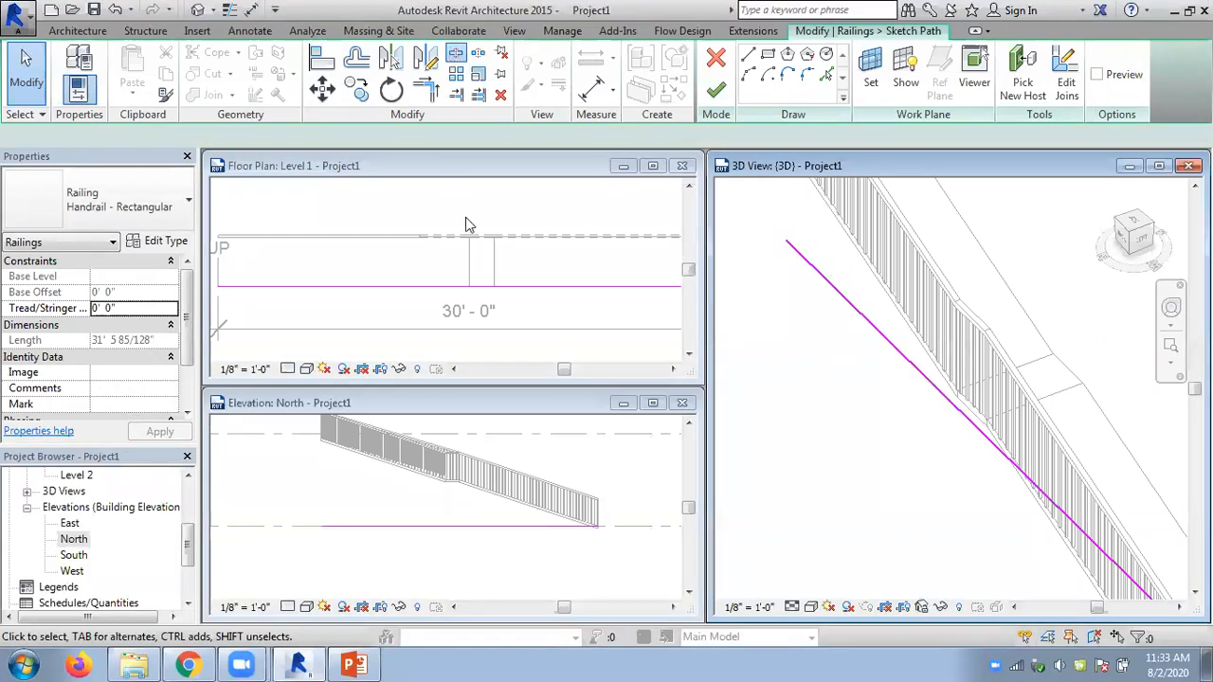
{"action": "left_click", "coordinate": [469, 164]}
{"action": "left_click", "coordinate": [494, 286]}
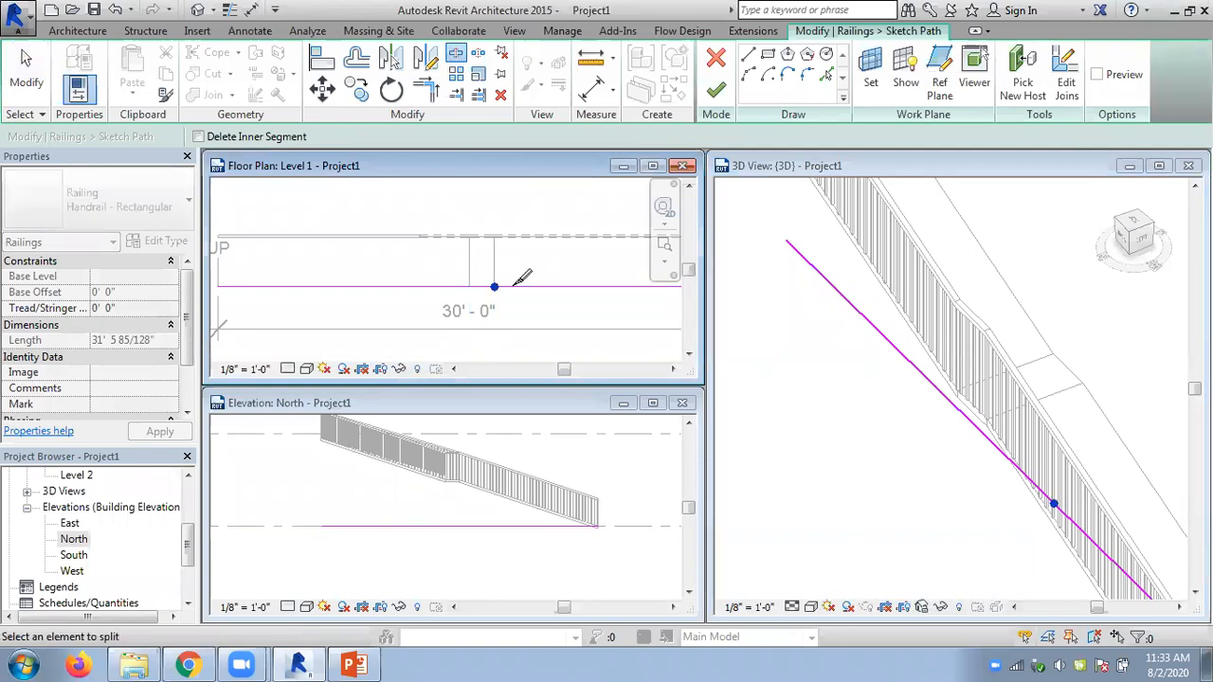
{"action": "left_click", "coordinate": [717, 97]}
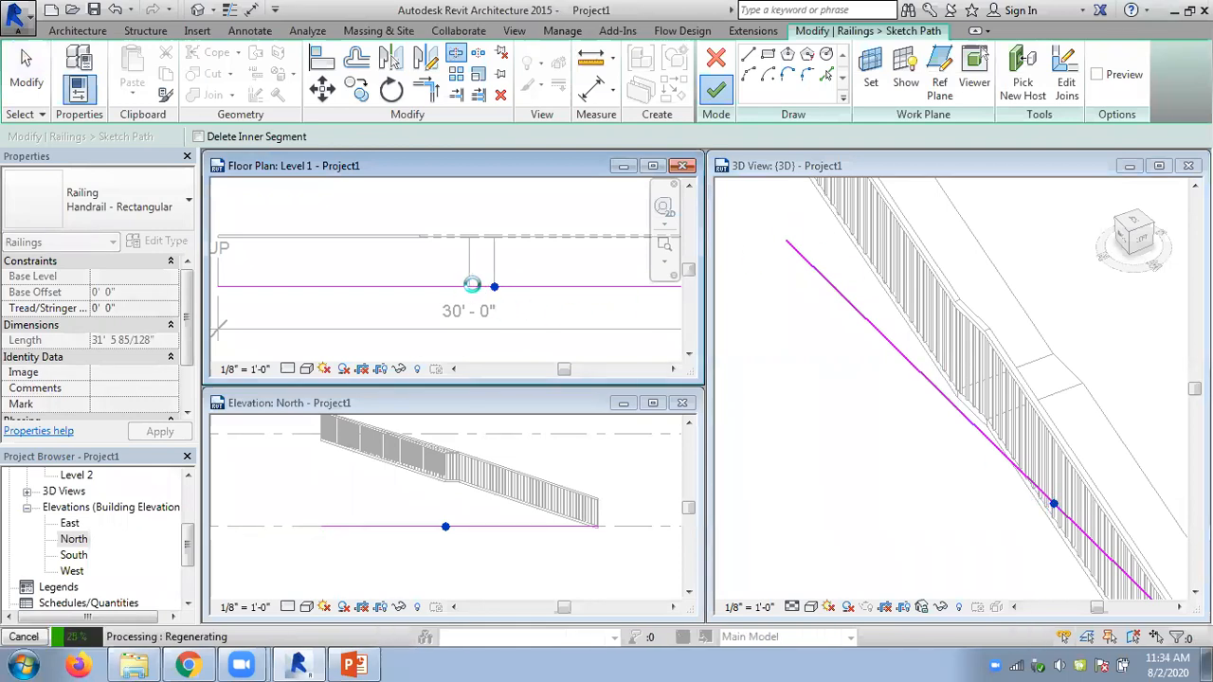
{"action": "left_click", "coordinate": [718, 92]}
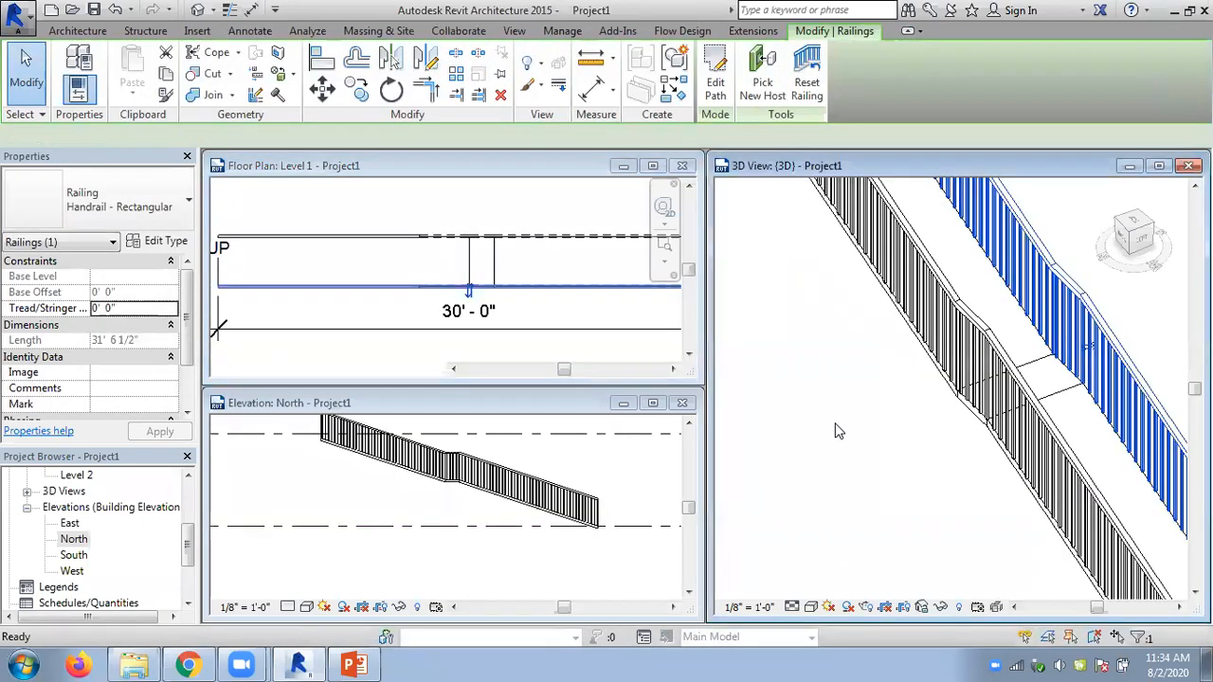
{"action": "key", "text": "ctrl+z"}
{"action": "left_click", "coordinate": [718, 92]}
{"action": "left_click", "coordinate": [834, 370]}
Switch the 3D view to a visual style with filled surfaces and dismiss the save reminder without saving
{"action": "middle_click_drag", "start_coordinate": [833, 371], "coordinate": [1137, 338], "text": "shift"}
{"action": "scroll", "coordinate": [1010, 409], "scroll_direction": "up", "scroll_amount": 10}
{"action": "left_click", "coordinate": [829, 608]}
{"action": "left_click", "coordinate": [837, 563]}
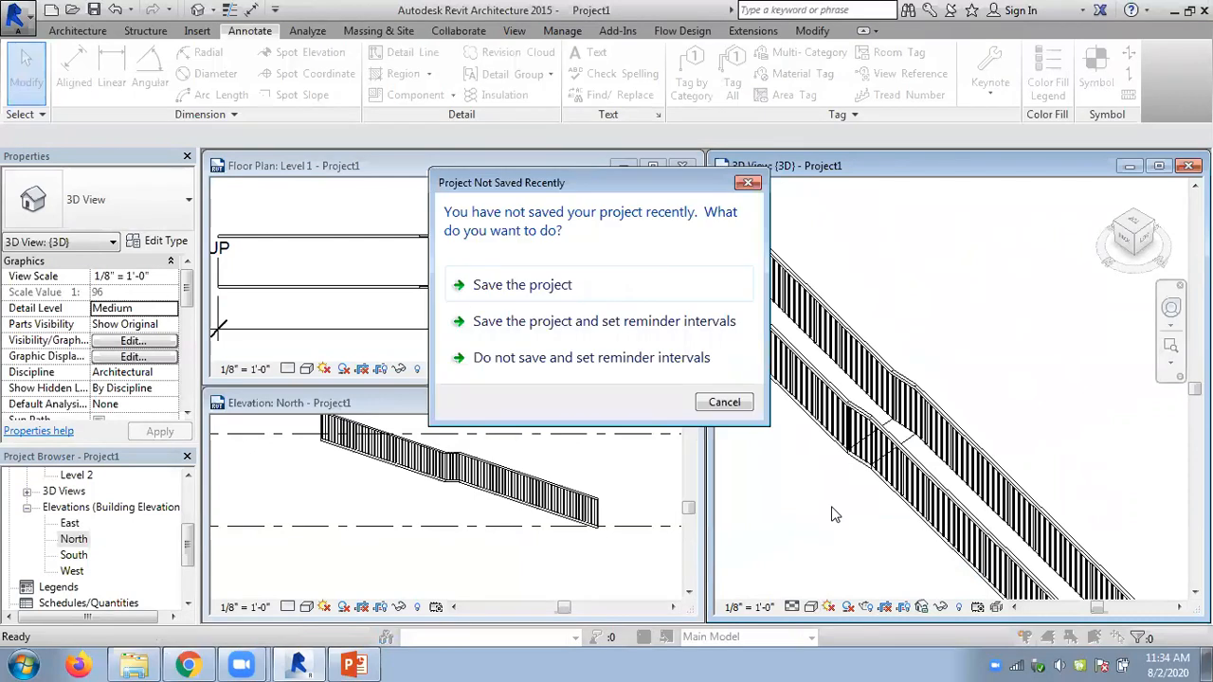
{"action": "left_click", "coordinate": [723, 403]}
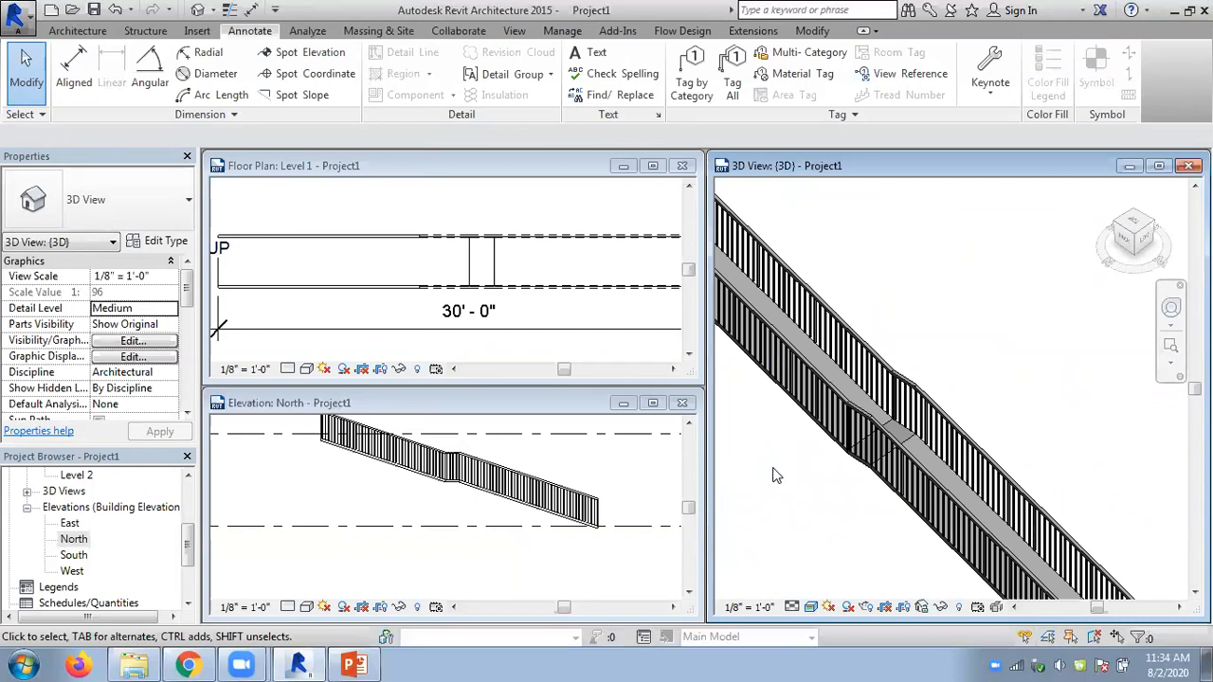
{"action": "scroll", "coordinate": [782, 441], "scroll_direction": "down", "scroll_amount": 4}
{"action": "scroll", "coordinate": [865, 417], "scroll_direction": "up", "scroll_amount": 3}
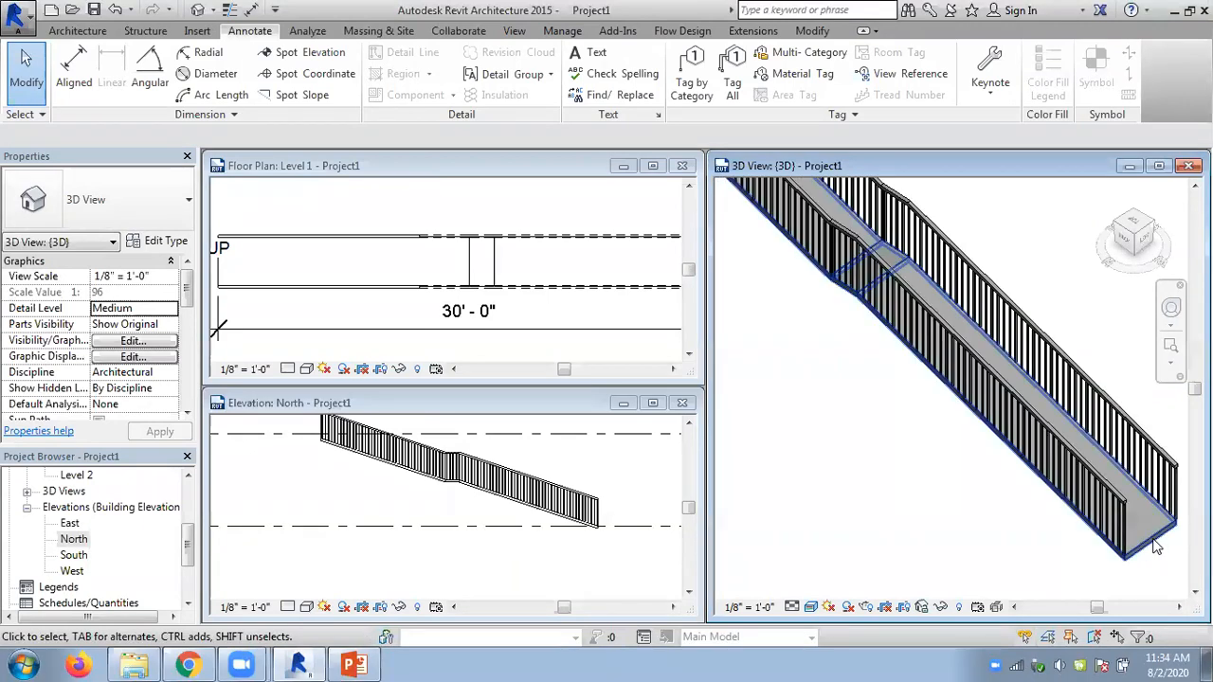
Edit the Ramp 2 type, add Wood from the Autodesk Materials library to the project, and apply it as the ramp material
{"action": "left_click", "coordinate": [1156, 547]}
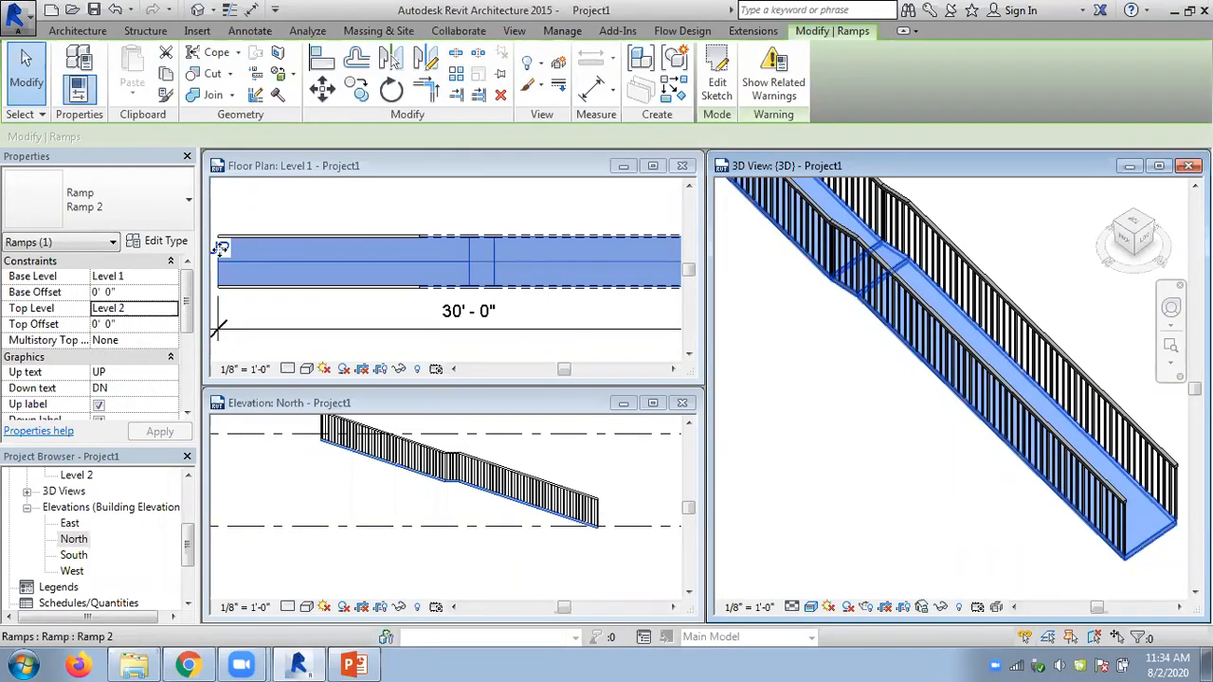
{"action": "left_click", "coordinate": [164, 243]}
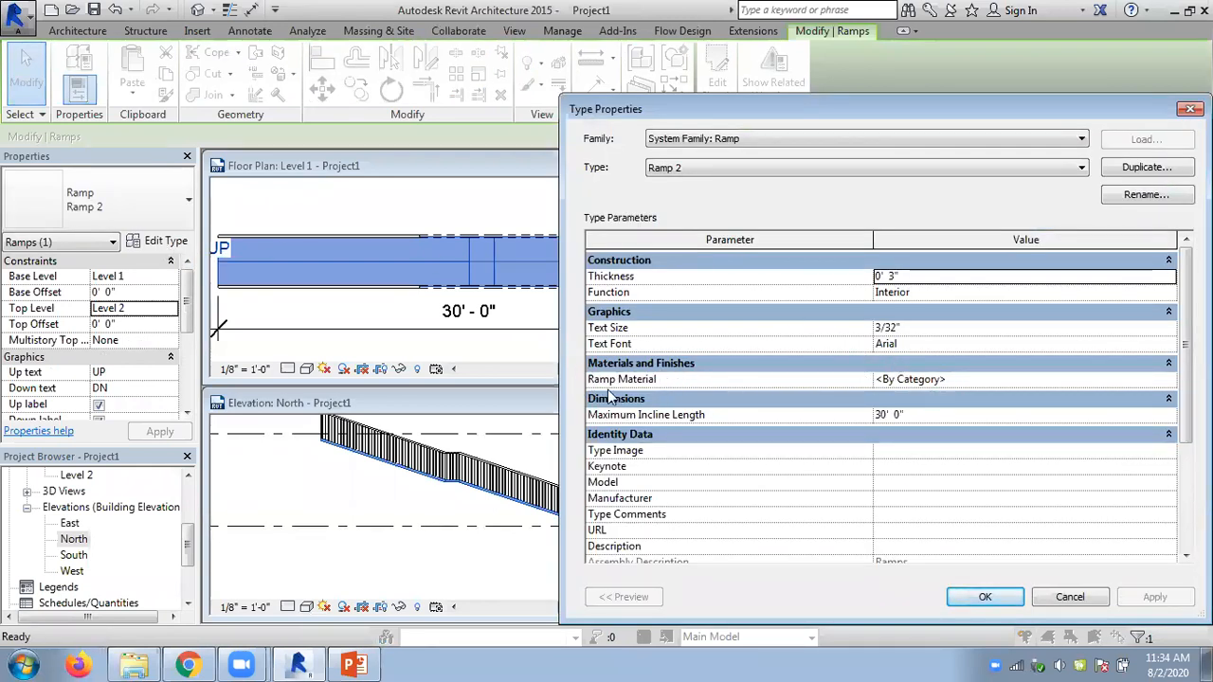
{"action": "left_click", "coordinate": [1175, 381]}
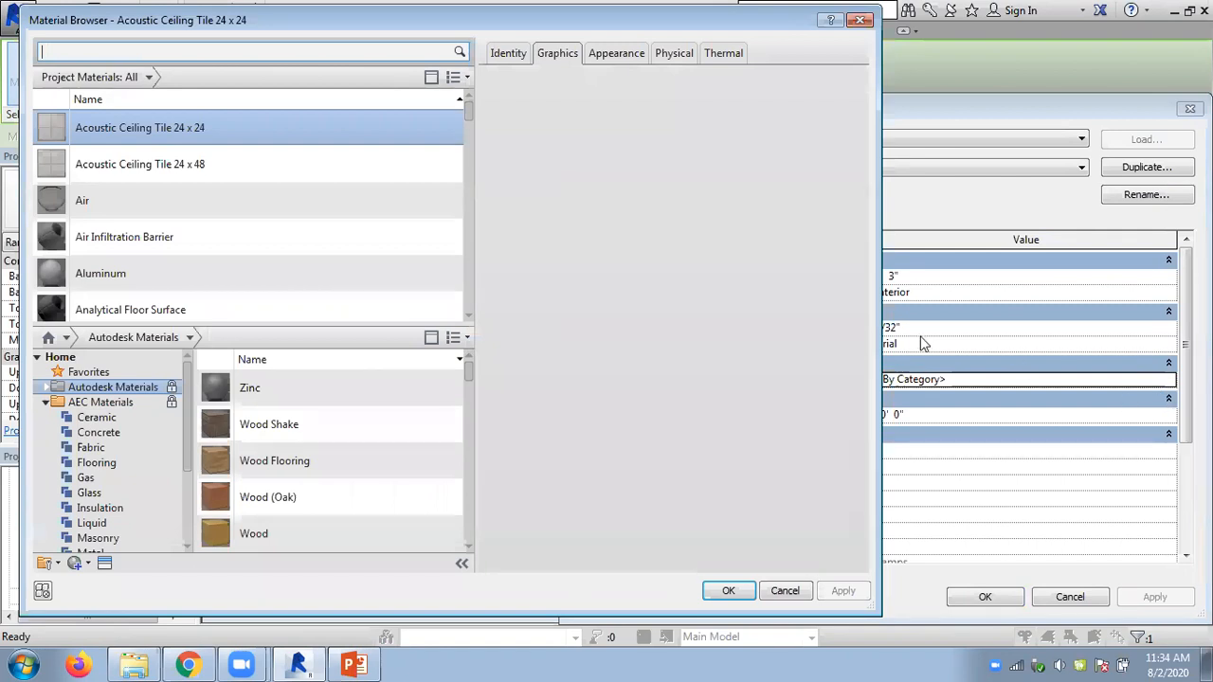
{"action": "left_click", "coordinate": [283, 533]}
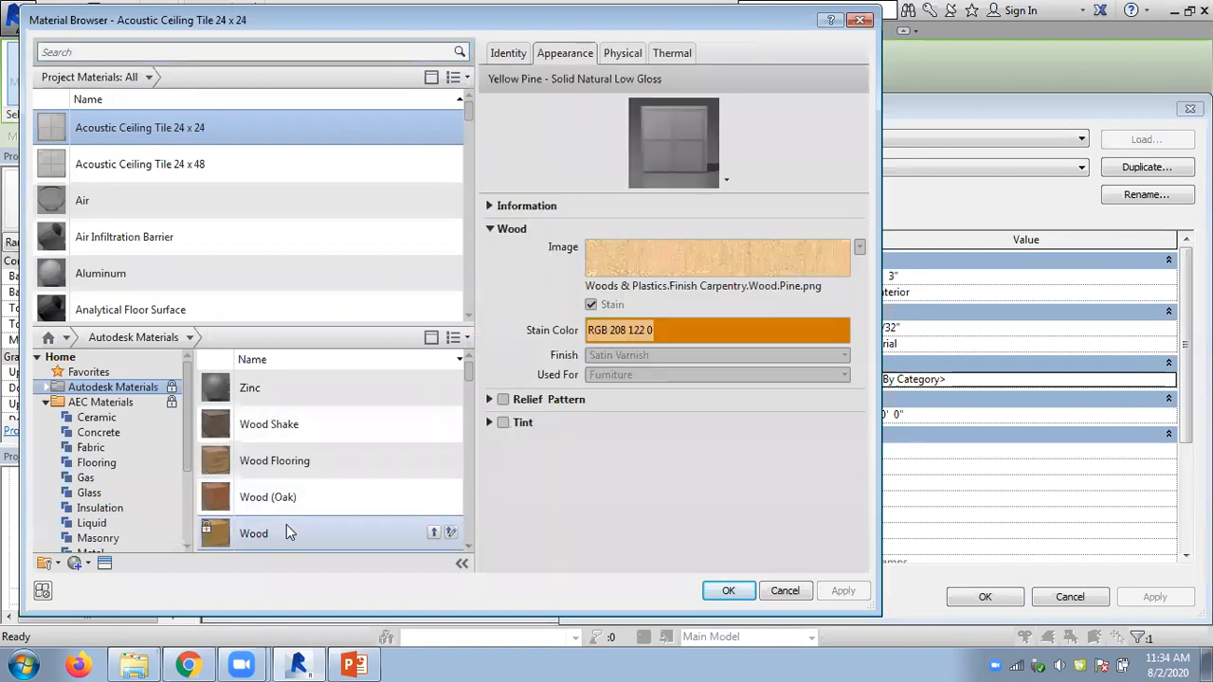
{"action": "left_click", "coordinate": [433, 533]}
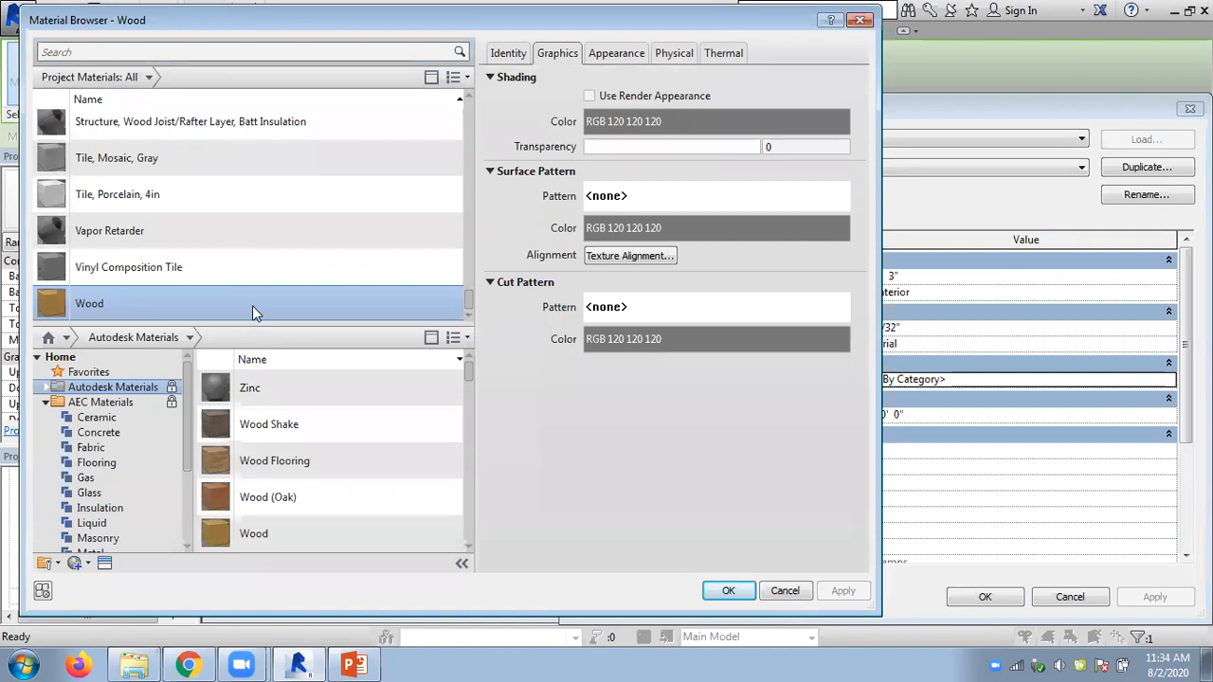
{"action": "key", "text": "Return"}
{"action": "left_click", "coordinate": [982, 597]}
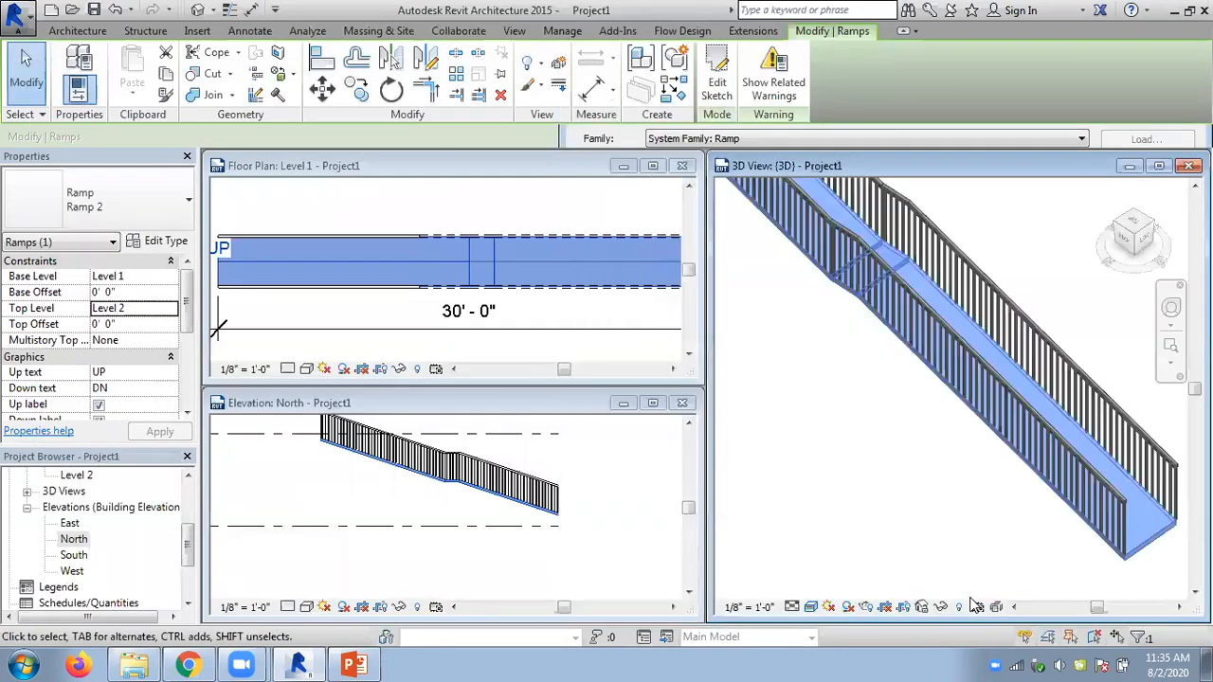
{"action": "left_click", "coordinate": [938, 510]}
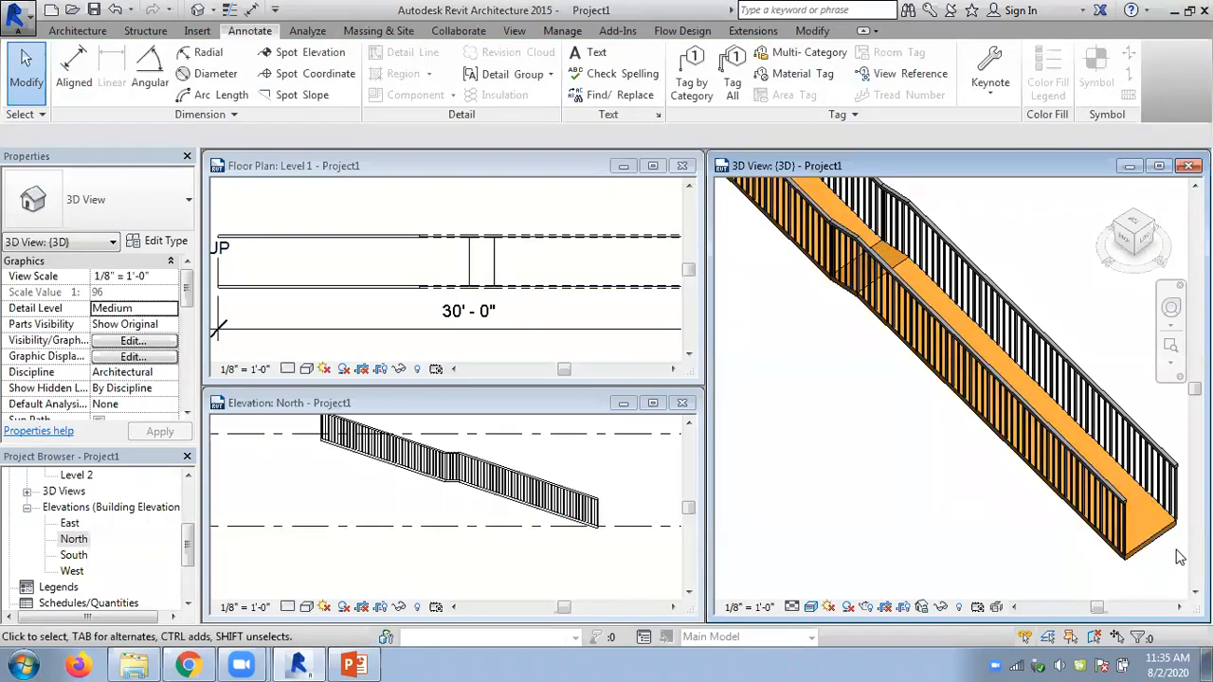
Inspect the ramp's wood finish, lower end and railings in the 3D view, both up close and as a whole
{"action": "scroll", "coordinate": [1103, 550], "scroll_direction": "up", "scroll_amount": 6}
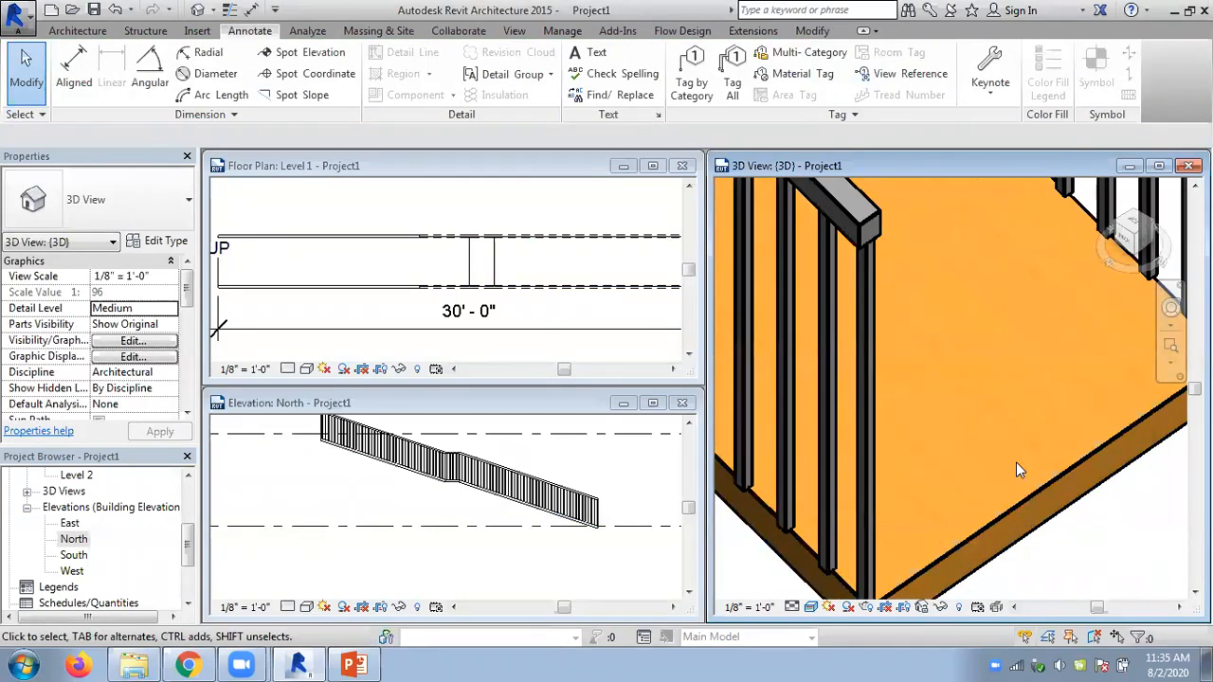
{"action": "scroll", "coordinate": [1016, 462], "scroll_direction": "down", "scroll_amount": 5}
{"action": "middle_click_drag", "start_coordinate": [860, 505], "coordinate": [923, 557]}
{"action": "right_click", "coordinate": [924, 556]}
{"action": "left_click", "coordinate": [829, 462]}
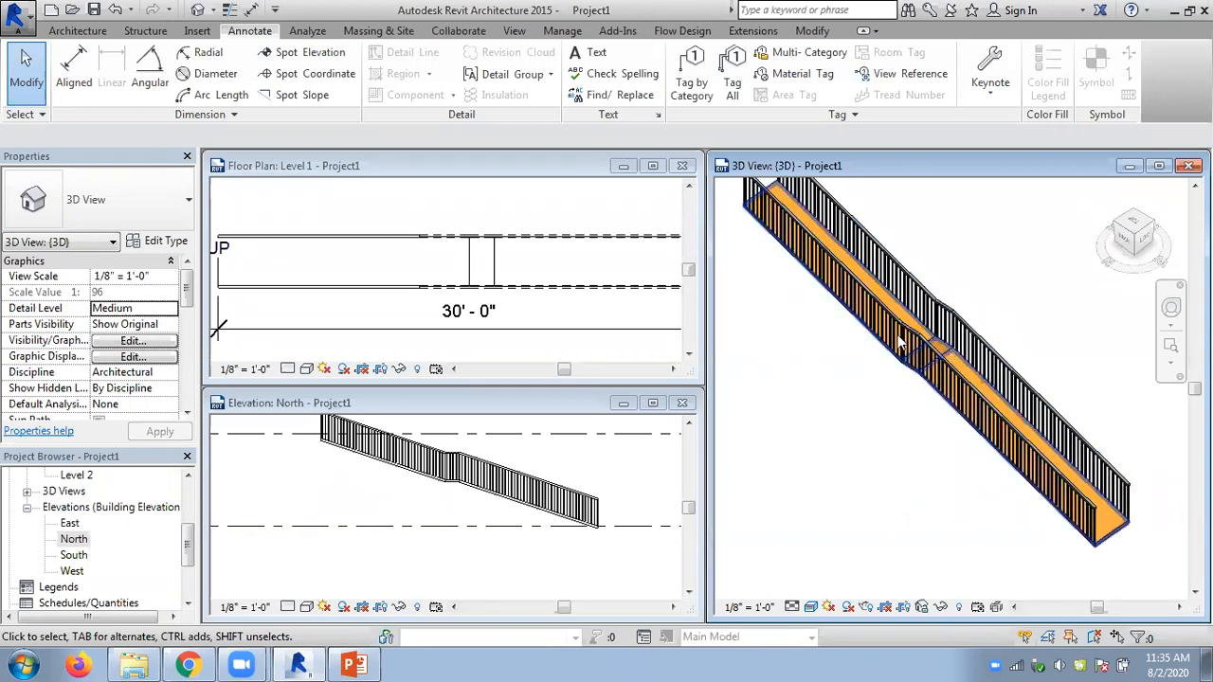
{"action": "scroll", "coordinate": [1140, 534], "scroll_direction": "up", "scroll_amount": 4}
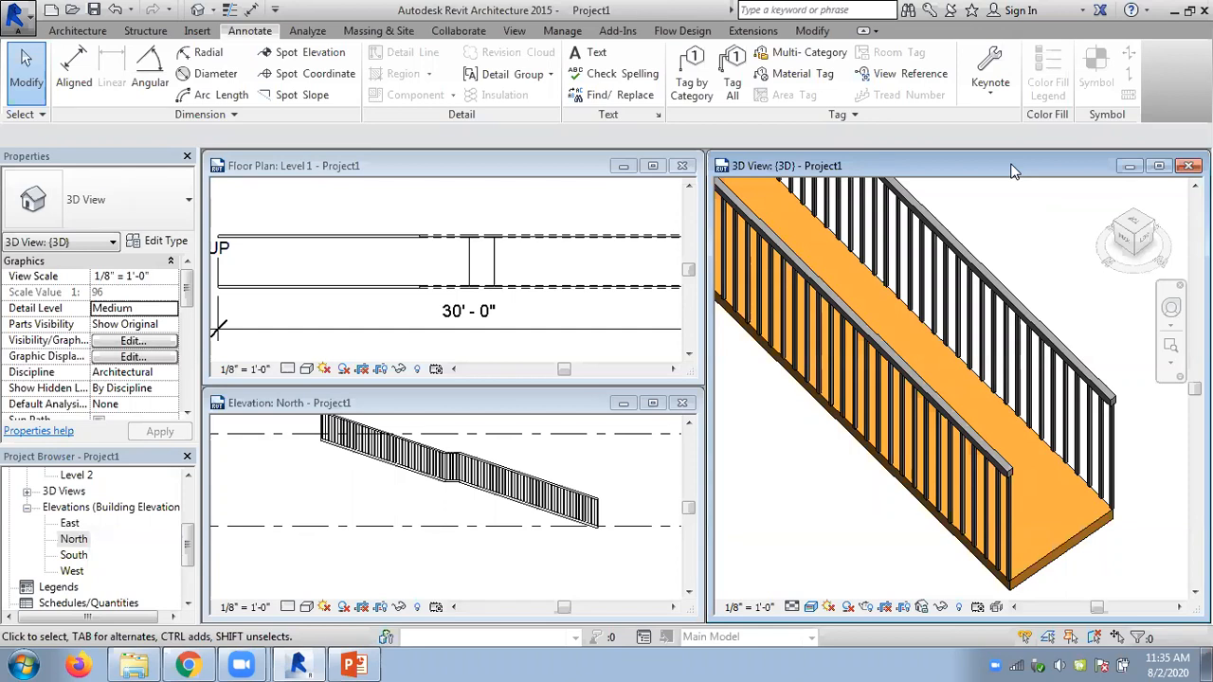
Switch to the Chapter 08 PowerPoint presentation, review its stair, railing and ramp slides, and reduce the slide zoom to 80%
{"action": "left_click", "coordinate": [358, 661]}
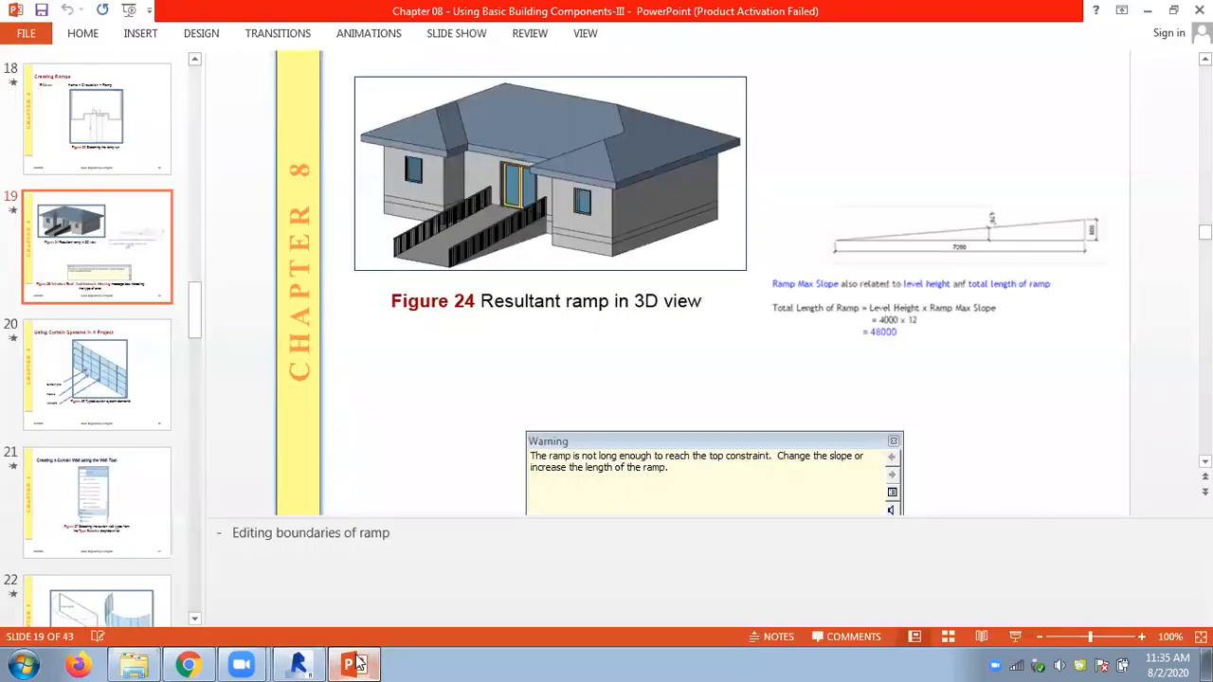
{"action": "scroll", "coordinate": [254, 437], "scroll_direction": "down", "scroll_amount": 1}
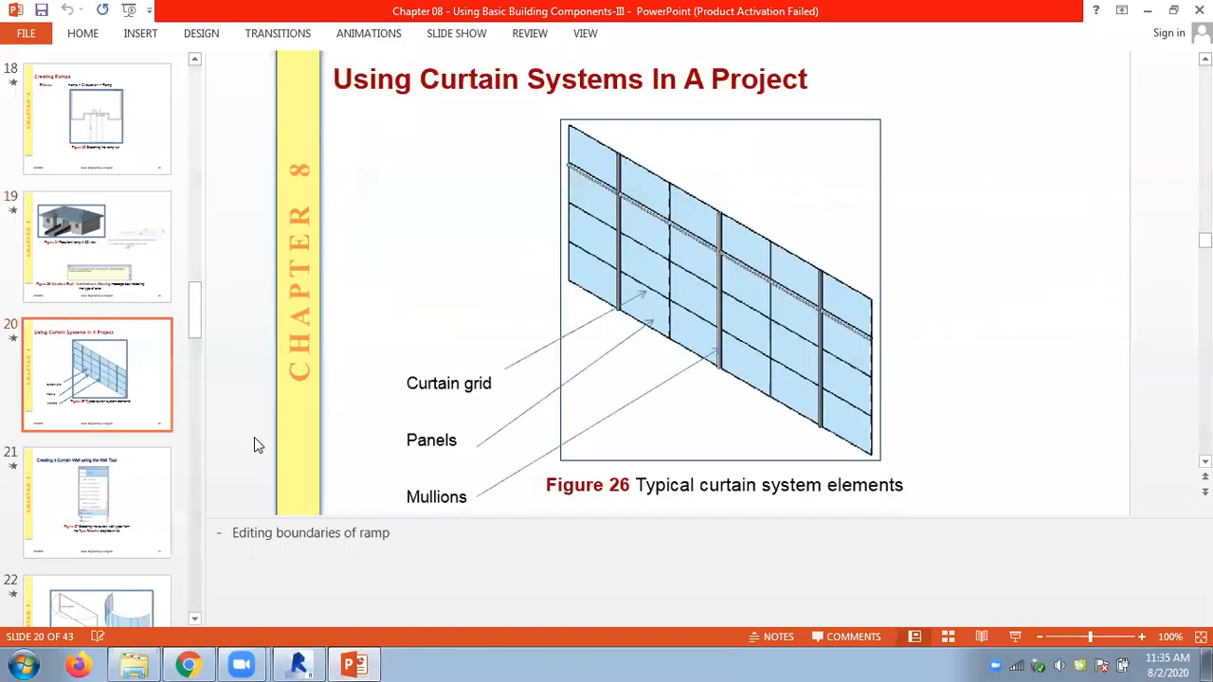
{"action": "scroll", "coordinate": [254, 437], "scroll_direction": "up", "scroll_amount": 6}
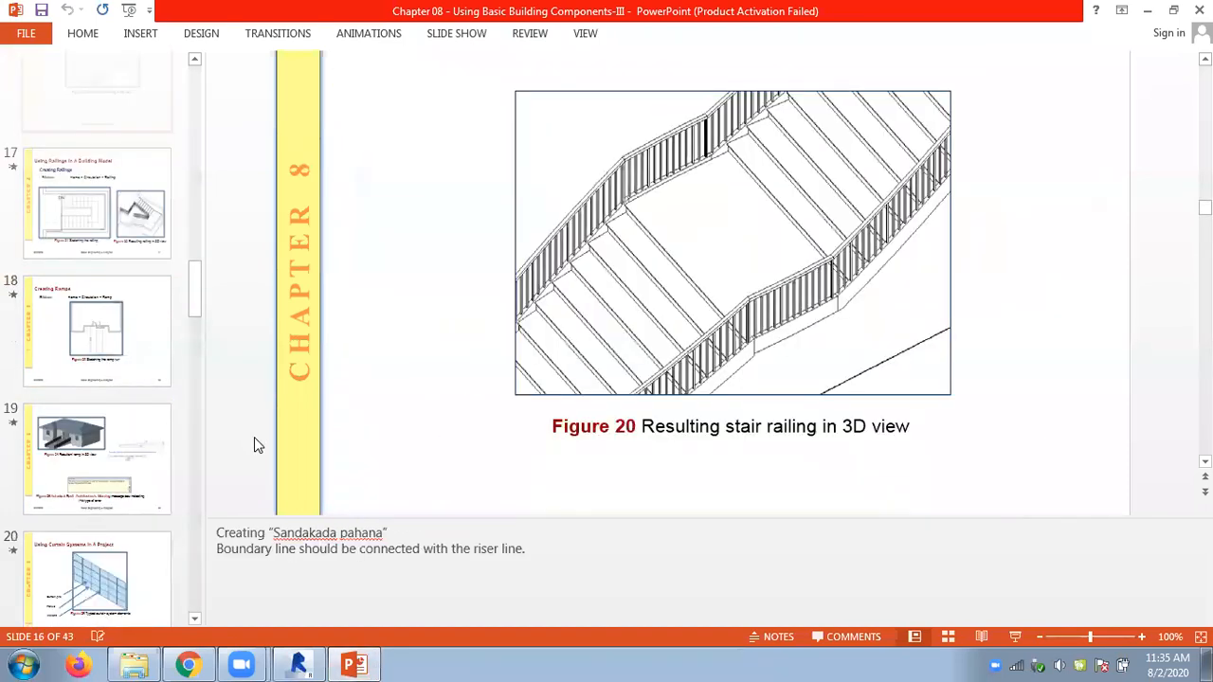
{"action": "scroll", "coordinate": [254, 437], "scroll_direction": "up", "scroll_amount": 4}
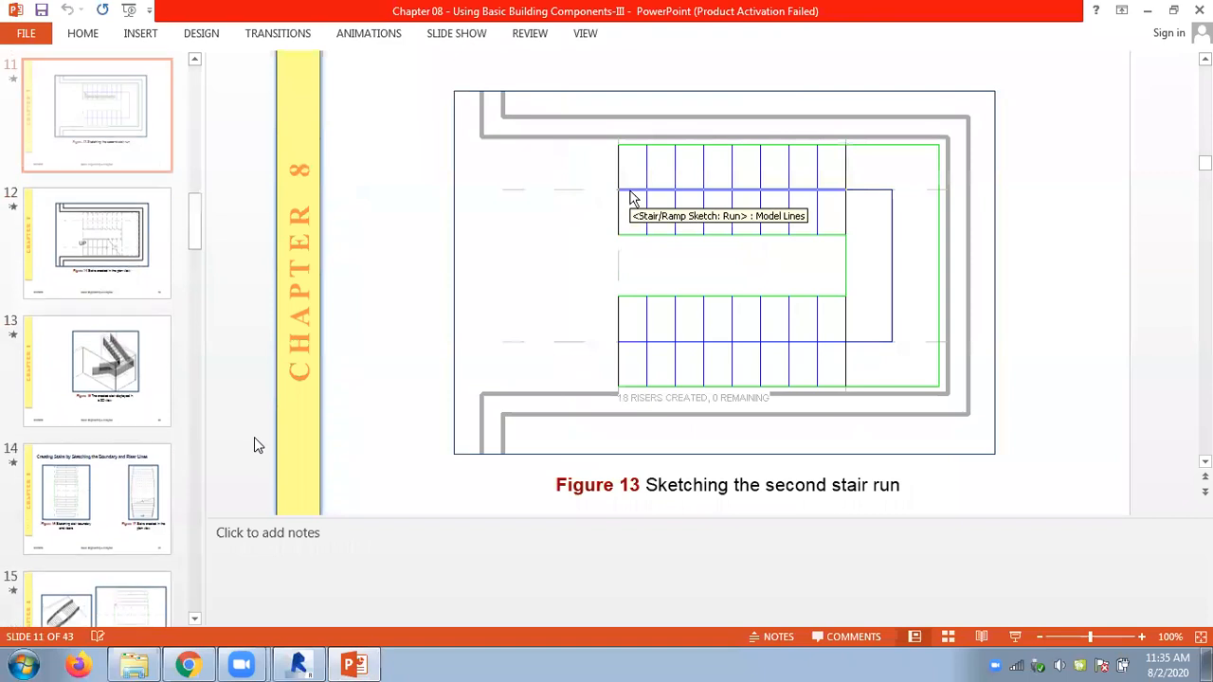
{"action": "scroll", "coordinate": [254, 437], "scroll_direction": "down", "scroll_amount": 6}
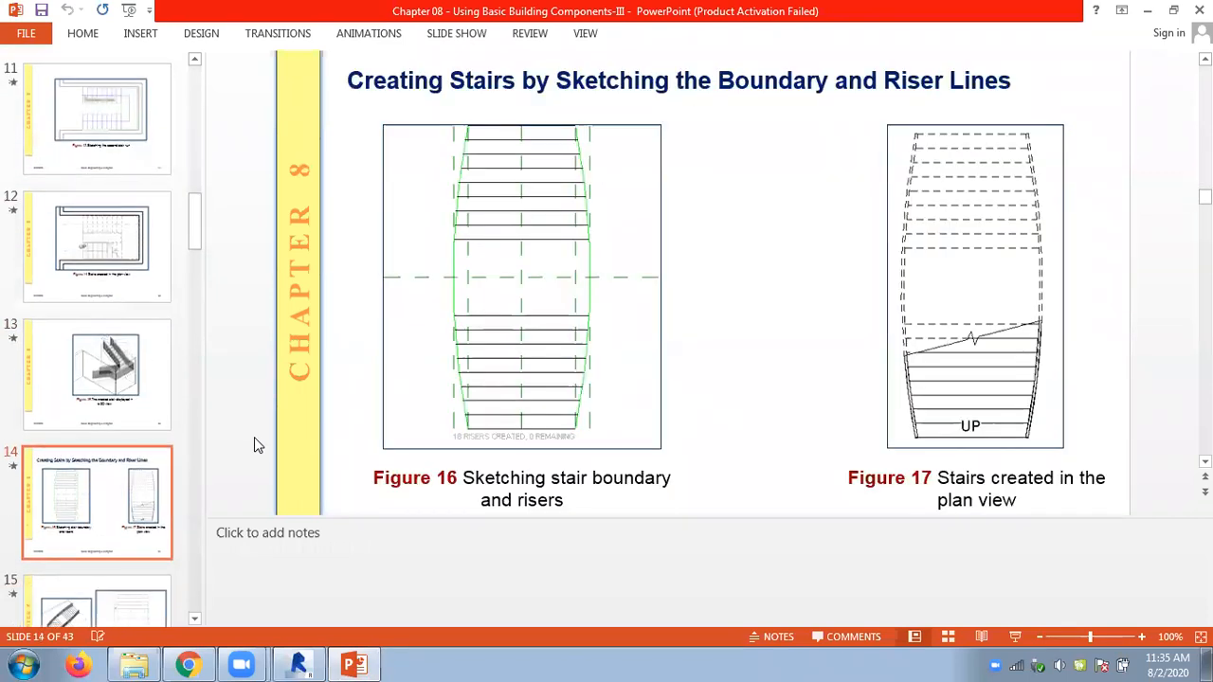
{"action": "scroll", "coordinate": [254, 437], "scroll_direction": "down", "scroll_amount": 1}
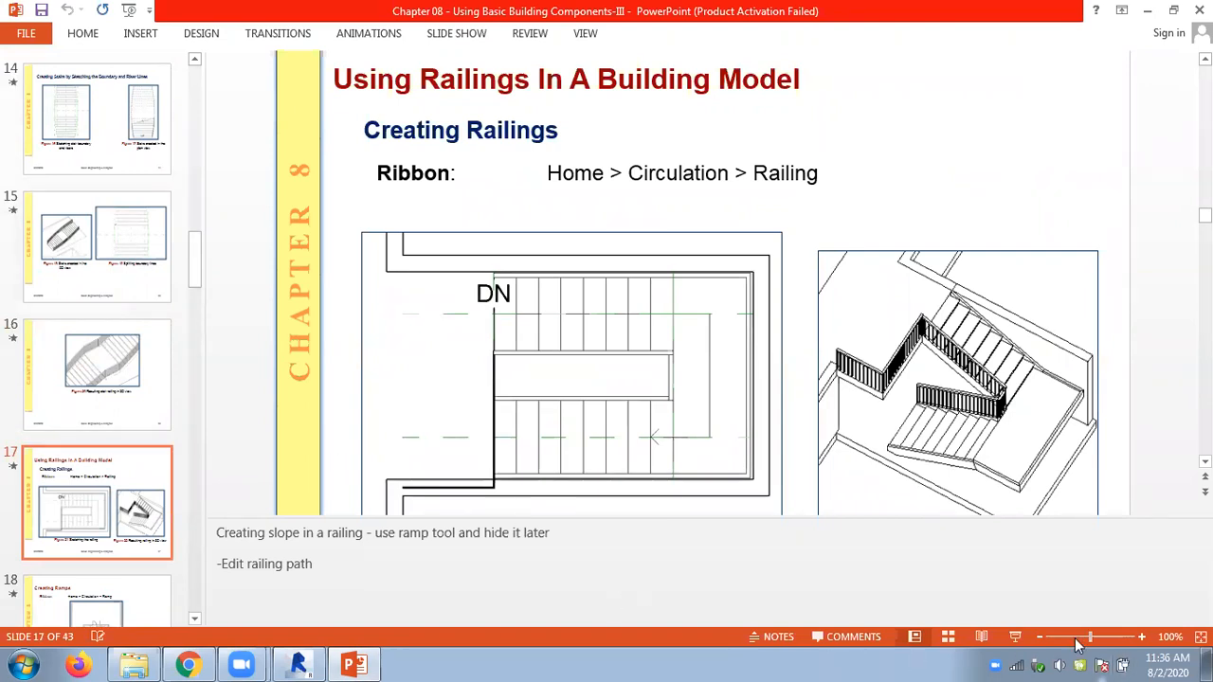
{"action": "left_click", "coordinate": [1040, 637]}
{"action": "left_click", "coordinate": [1040, 637]}
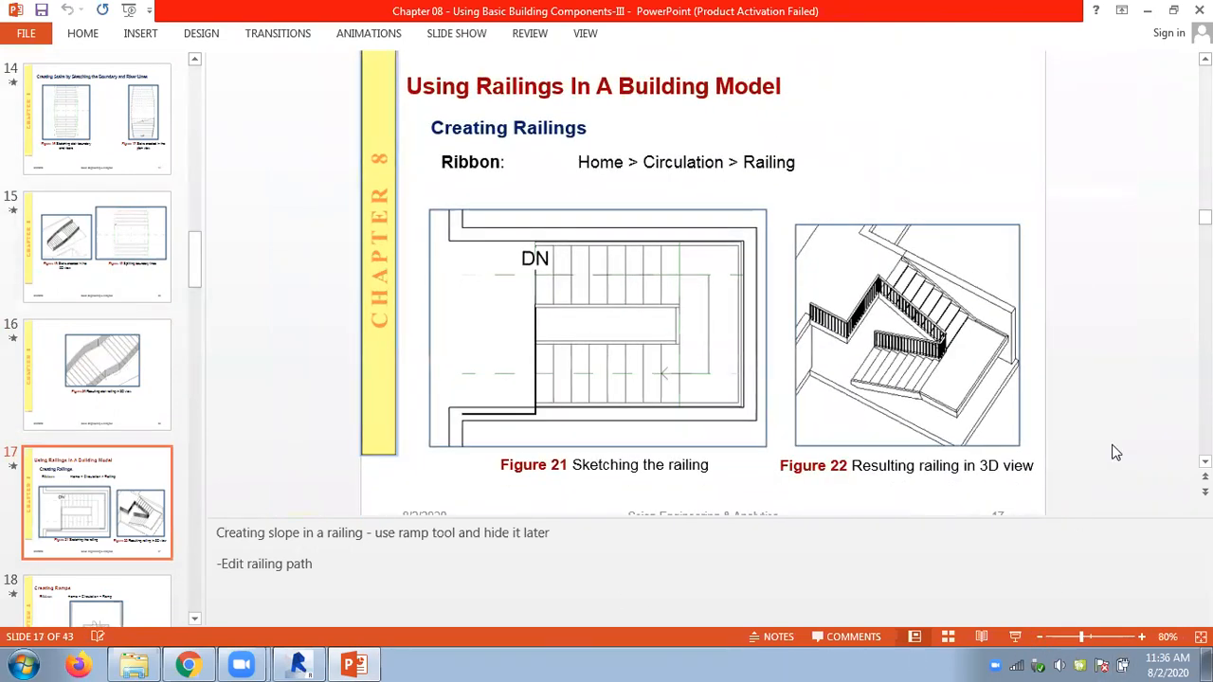
{"action": "scroll", "coordinate": [1115, 453], "scroll_direction": "down", "scroll_amount": 1}
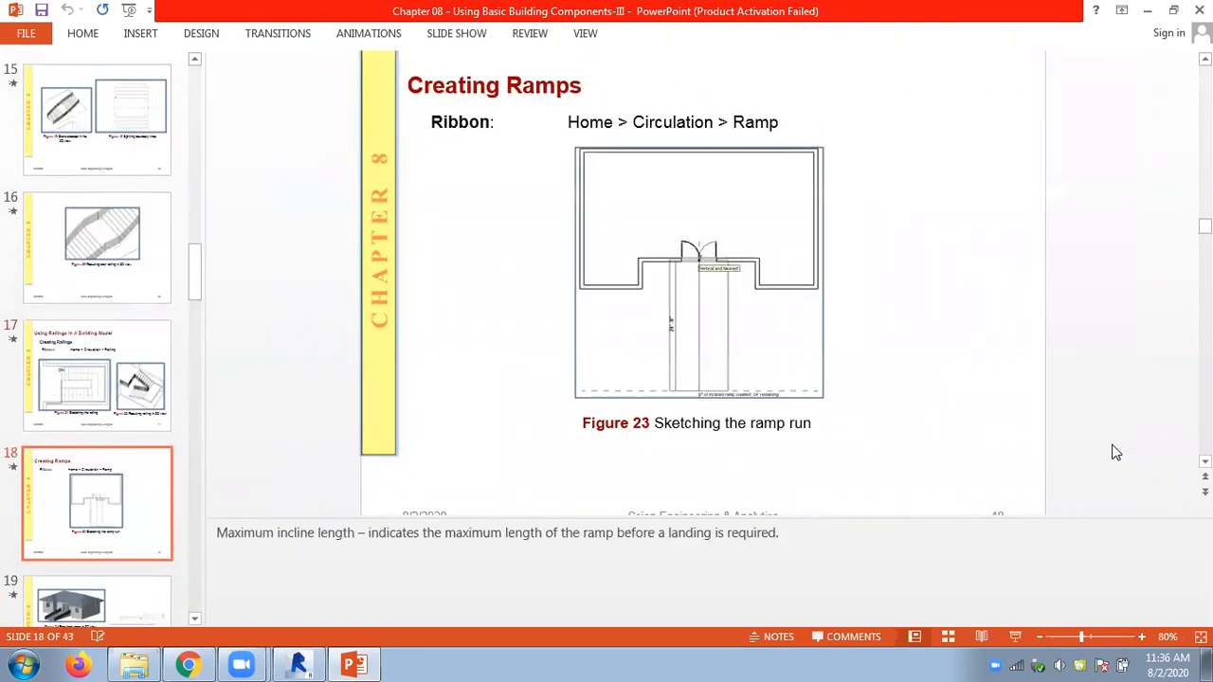
Review the slides on the resultant ramp, its slope warning and curtain systems, and switch back to the Revit project
{"action": "scroll", "coordinate": [1116, 453], "scroll_direction": "down", "scroll_amount": 2}
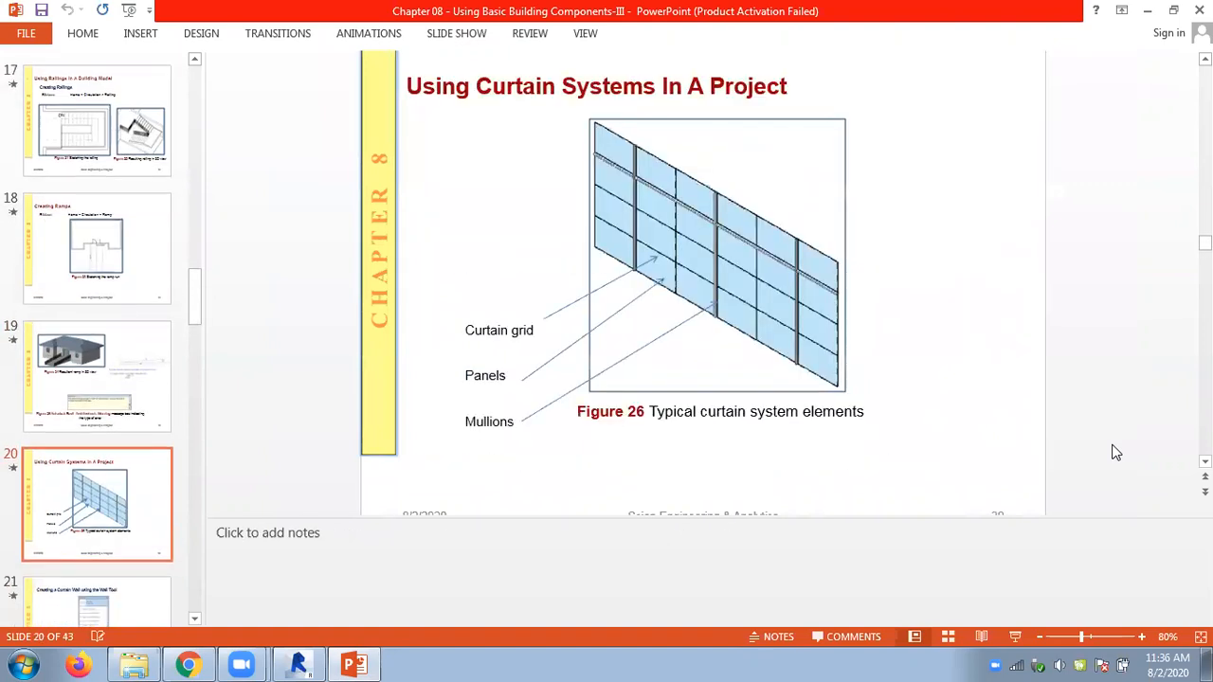
{"action": "scroll", "coordinate": [1115, 453], "scroll_direction": "up", "scroll_amount": 1}
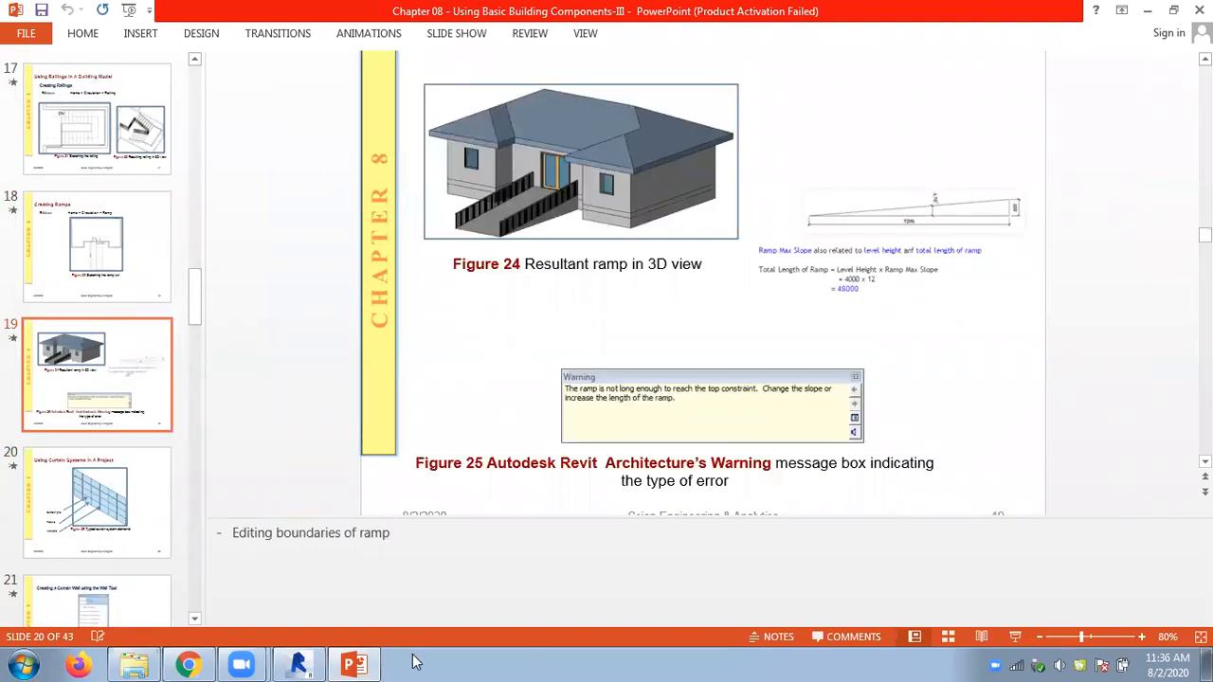
{"action": "left_click", "coordinate": [298, 664]}
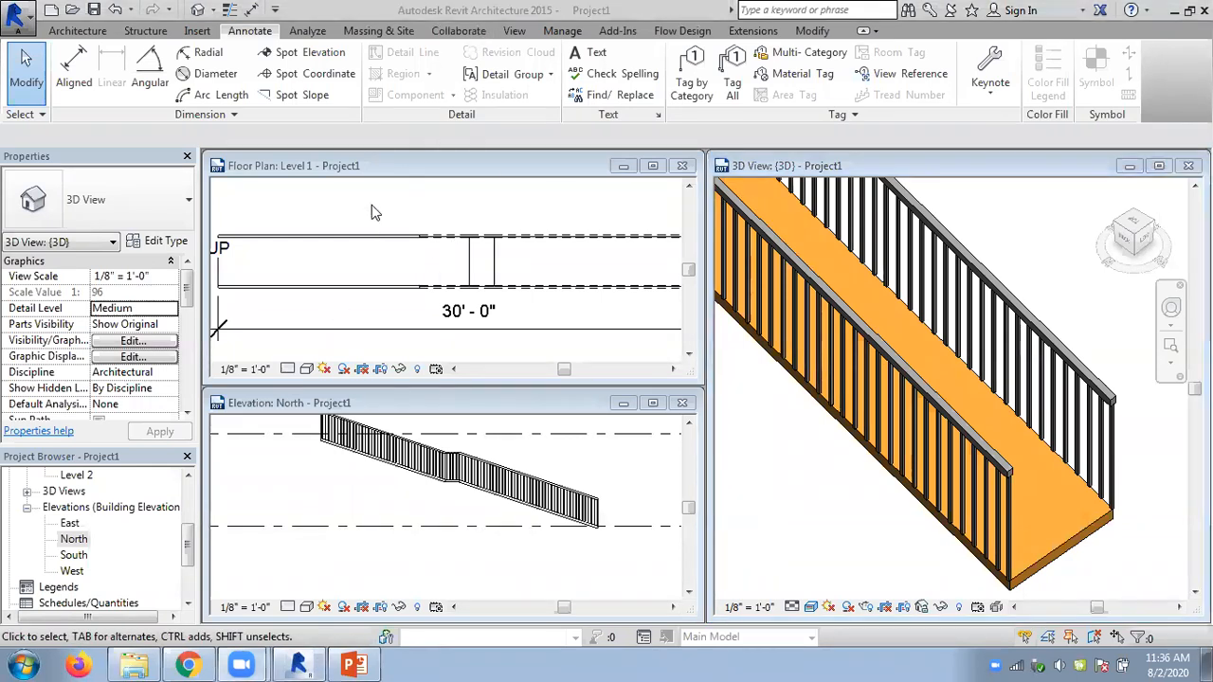
Open the ramp's sketch from the Level 1 plan and delete its upper straight boundary line
{"action": "left_click", "coordinate": [446, 260]}
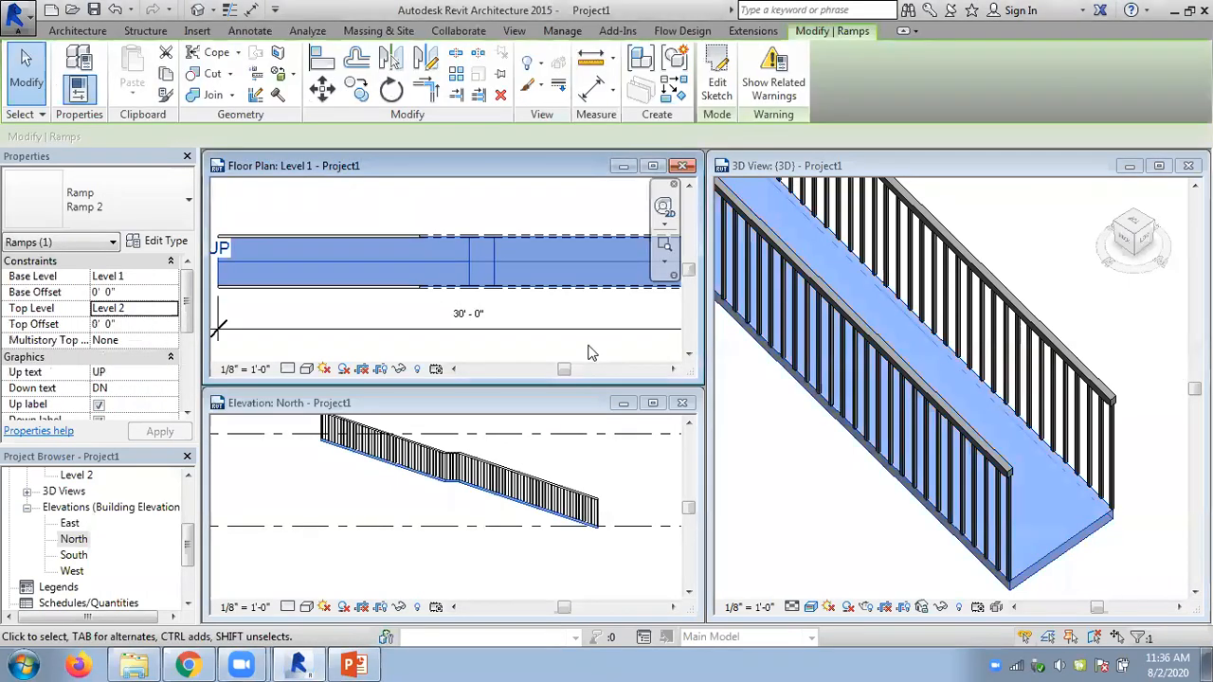
{"action": "left_click", "coordinate": [590, 352]}
{"action": "scroll", "coordinate": [1043, 522], "scroll_direction": "up", "scroll_amount": 2}
{"action": "scroll", "coordinate": [849, 502], "scroll_direction": "down", "scroll_amount": 4}
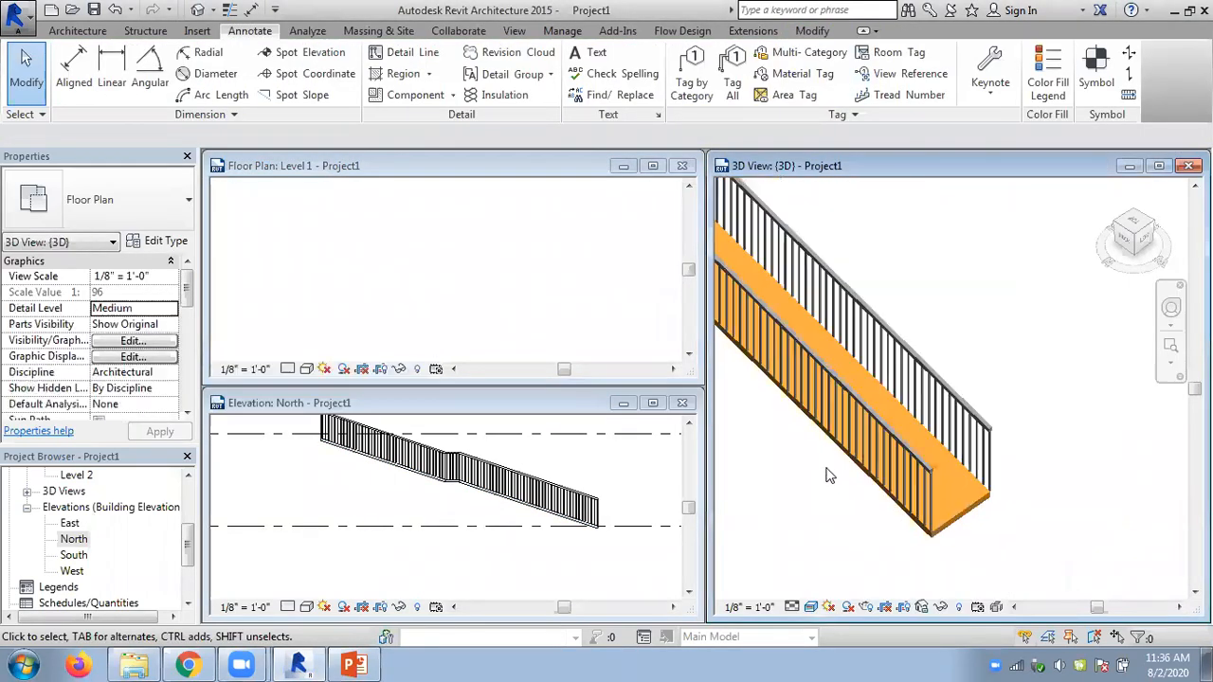
{"action": "scroll", "coordinate": [479, 305], "scroll_direction": "down", "scroll_amount": 3}
{"action": "middle_click_drag", "start_coordinate": [477, 298], "coordinate": [552, 348]}
{"action": "scroll", "coordinate": [489, 325], "scroll_direction": "up", "scroll_amount": 2}
{"action": "middle_click_drag", "start_coordinate": [407, 306], "coordinate": [430, 327]}
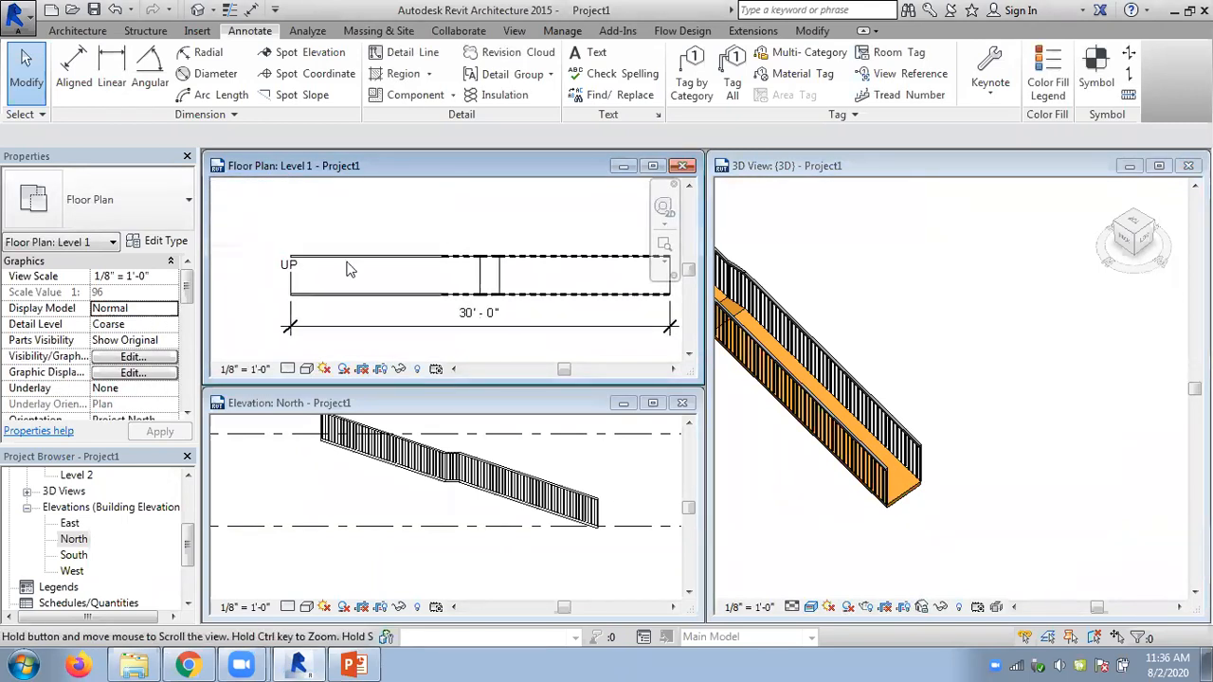
{"action": "left_click", "coordinate": [295, 295]}
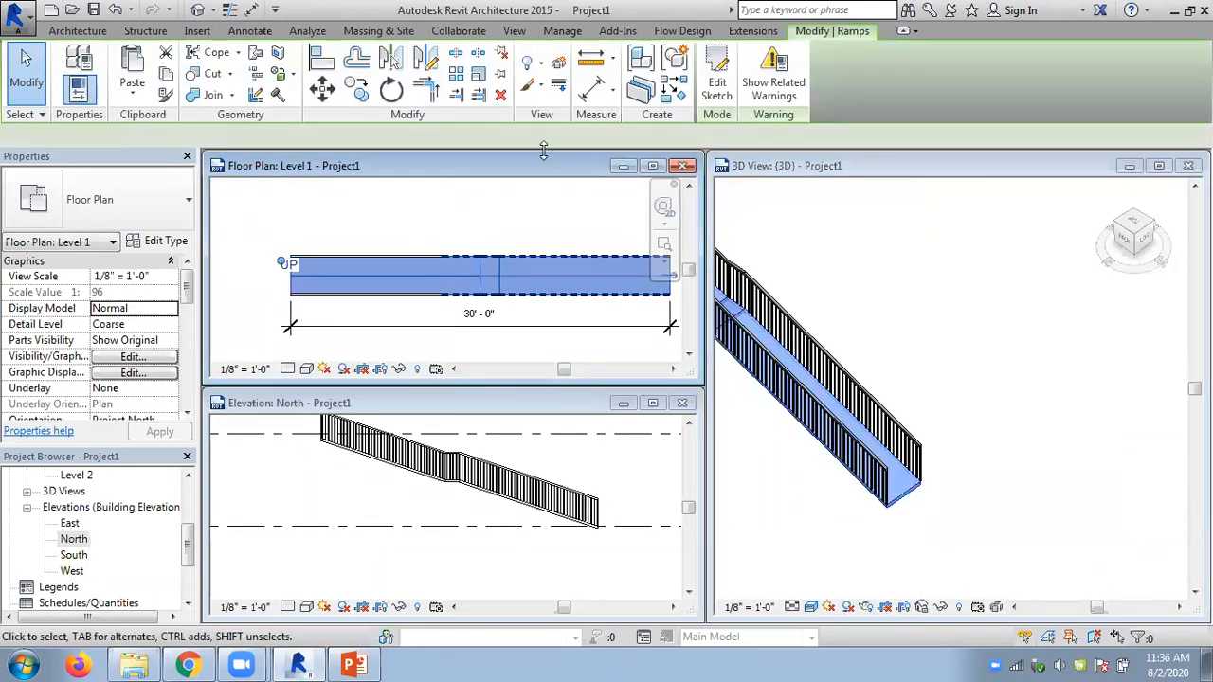
{"action": "left_click", "coordinate": [721, 75]}
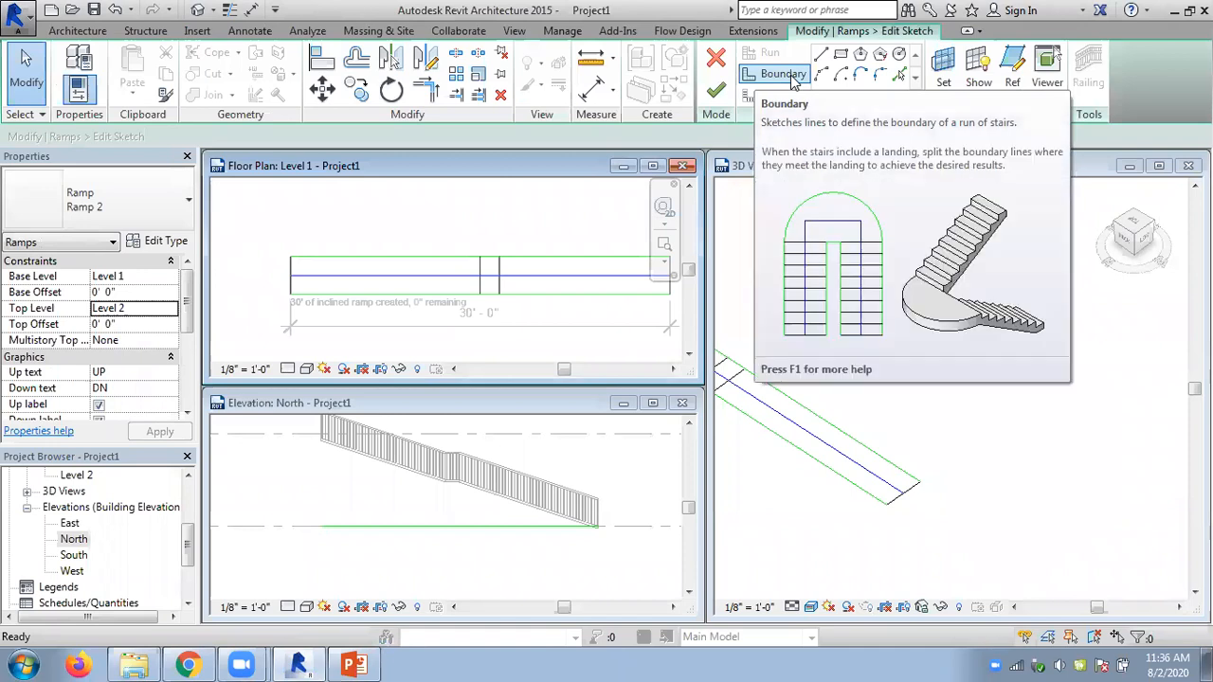
{"action": "left_click", "coordinate": [793, 77]}
{"action": "key", "text": "Escape"}
{"action": "key", "text": "Escape"}
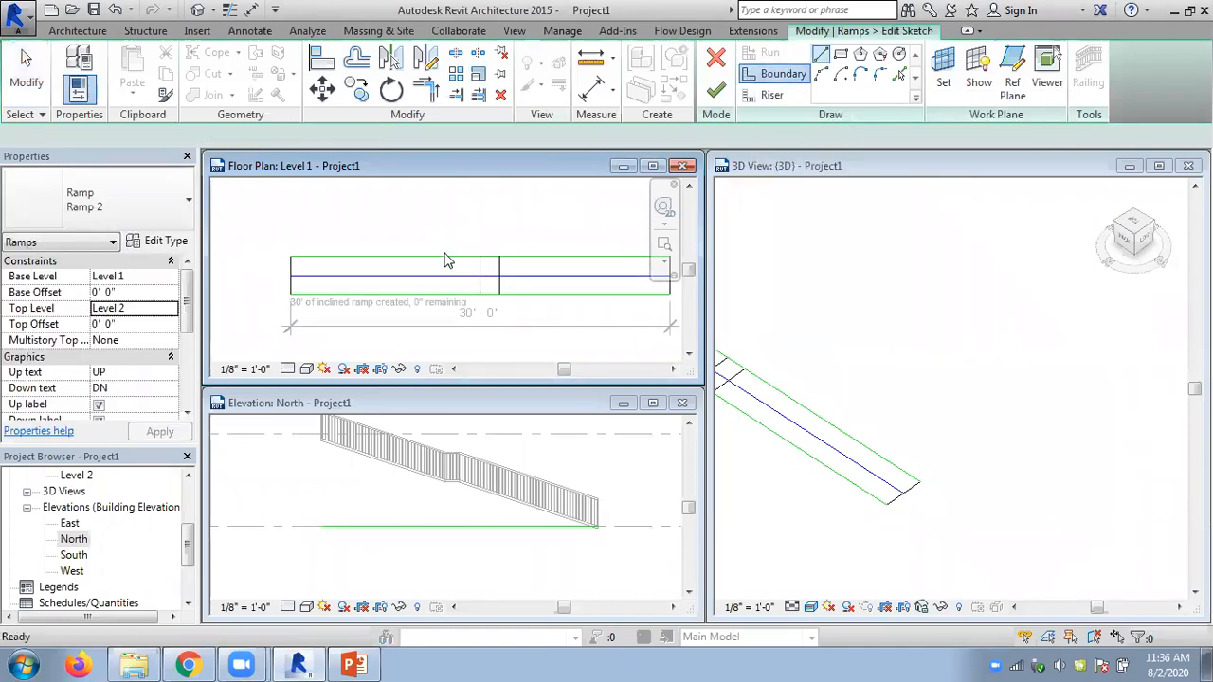
{"action": "left_click", "coordinate": [442, 258]}
{"action": "key", "text": "Escape"}
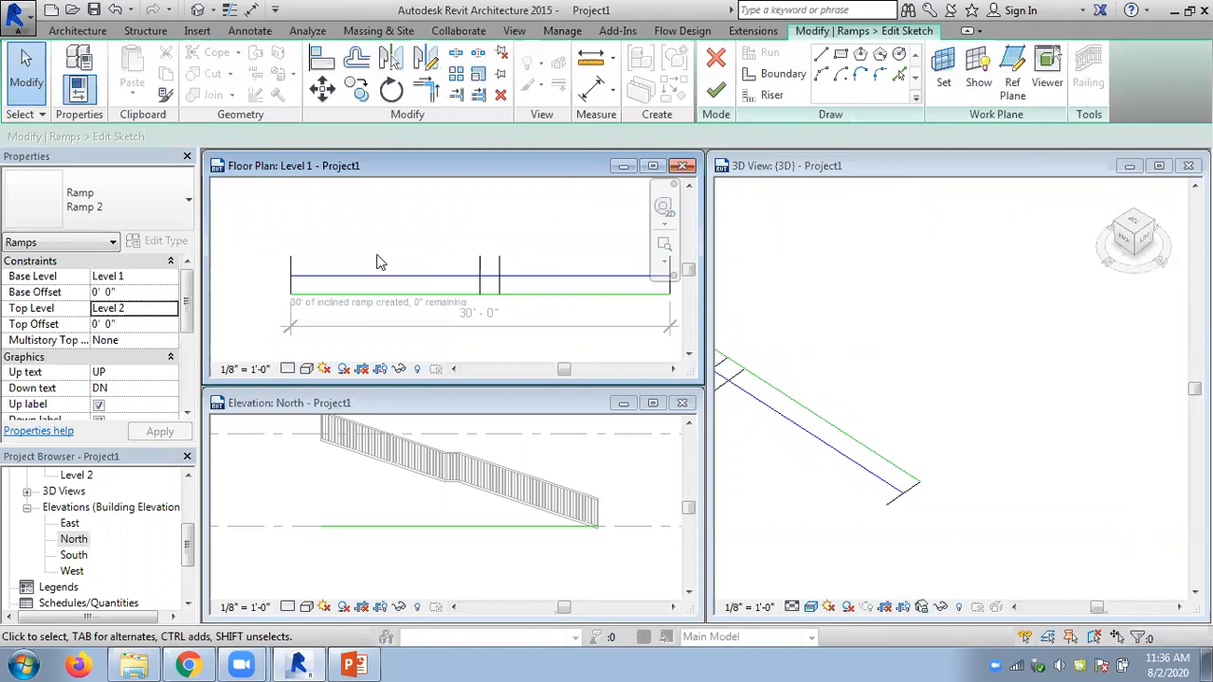
{"action": "middle_click_drag", "start_coordinate": [483, 235], "coordinate": [441, 231]}
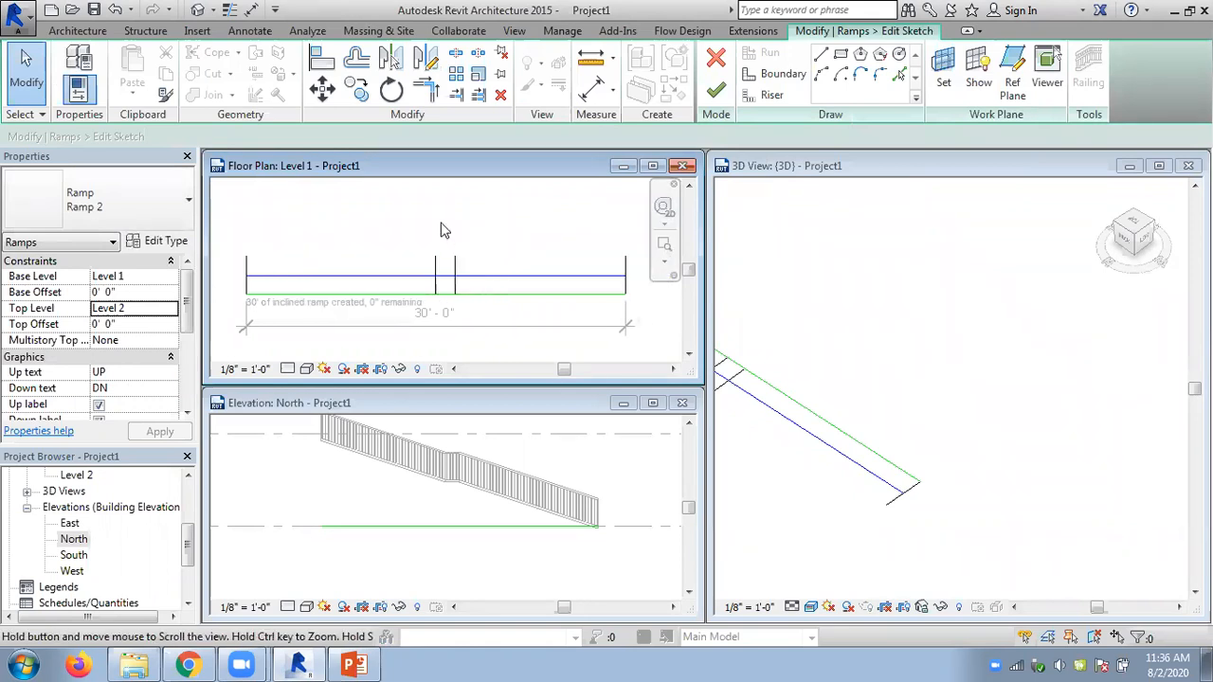
Sketch an arc boundary of about 65 ft radius bulging outward between the ramp's upper end points, and finish the ramp sketch
{"action": "left_click", "coordinate": [785, 76]}
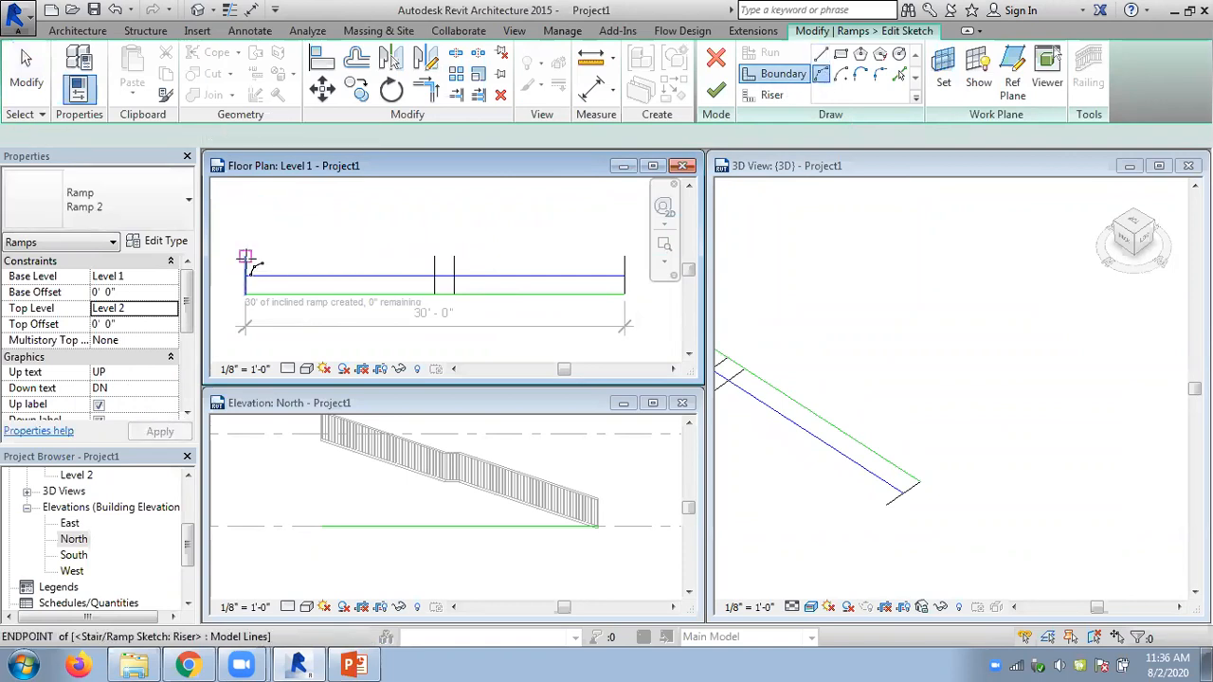
{"action": "left_click", "coordinate": [245, 256]}
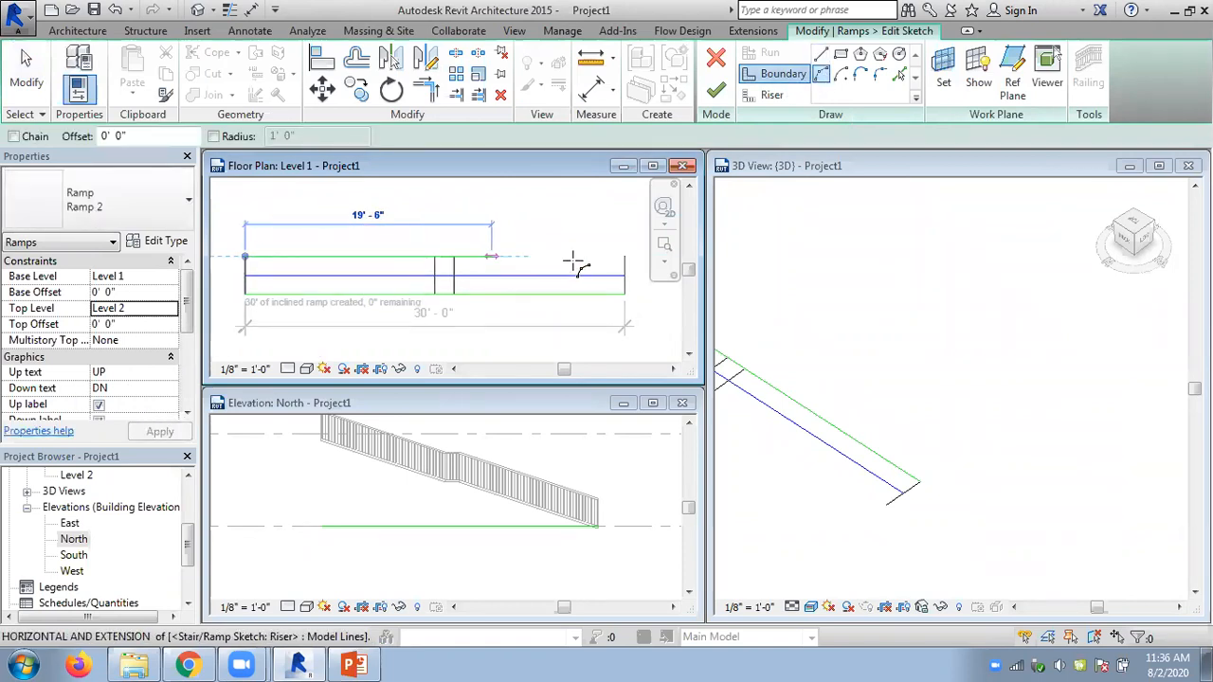
{"action": "left_click", "coordinate": [625, 256]}
{"action": "left_click", "coordinate": [545, 240]}
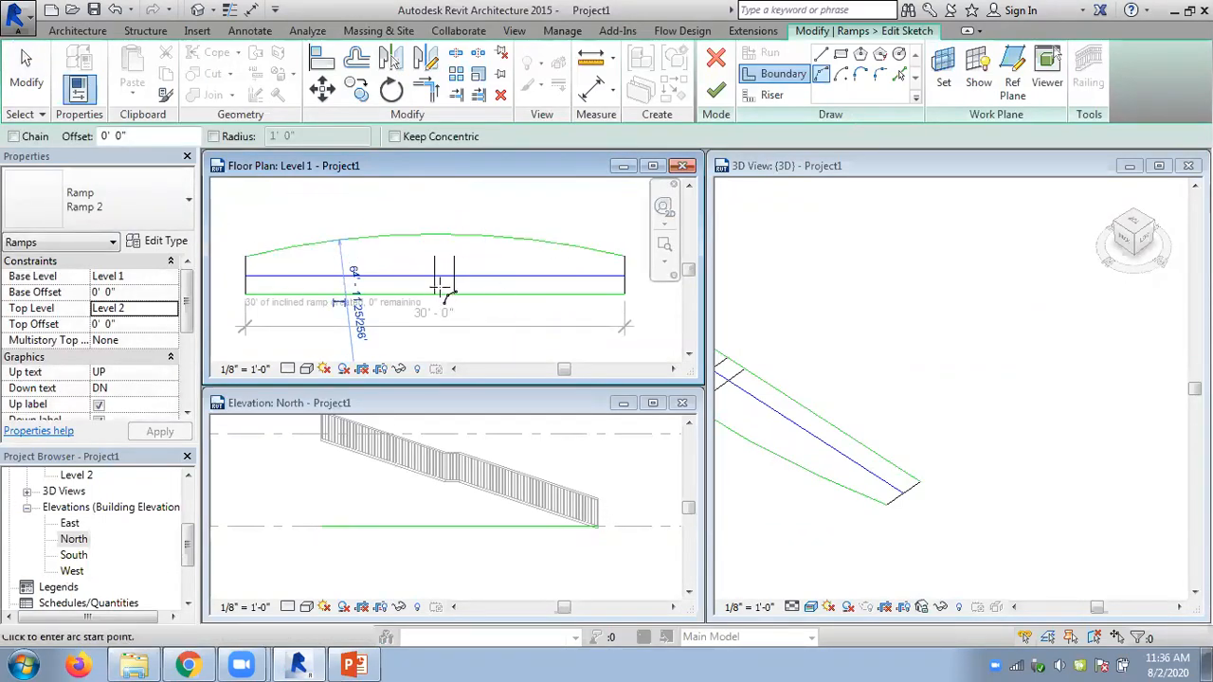
{"action": "left_click", "coordinate": [715, 89]}
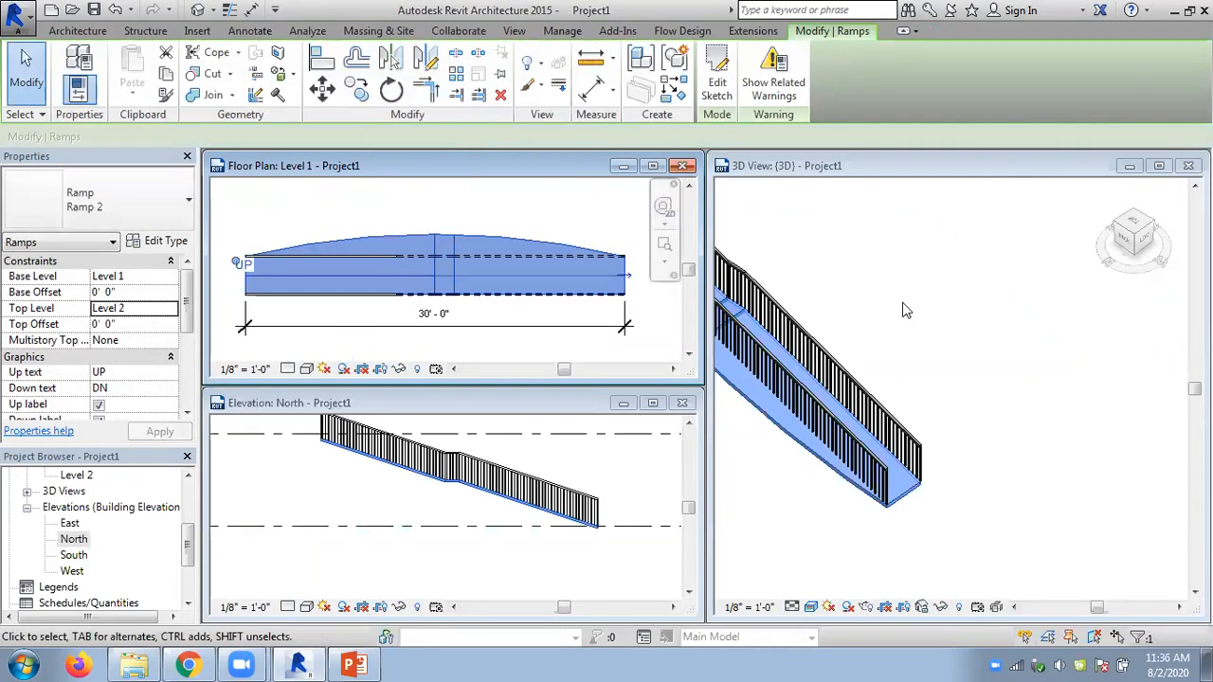
Edit the path of the railing on the ramp's curved side and delete its straight path segments
{"action": "middle_click_drag", "start_coordinate": [1090, 330], "coordinate": [1134, 331]}
{"action": "left_click", "coordinate": [870, 436]}
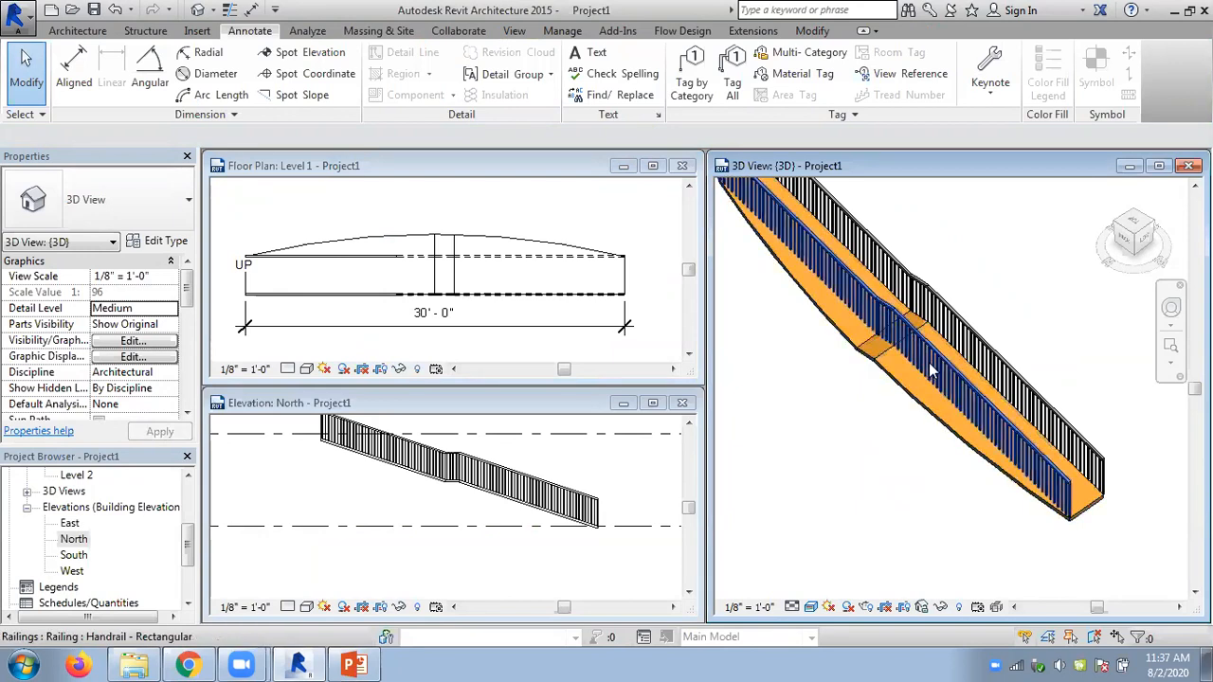
{"action": "left_click", "coordinate": [929, 362]}
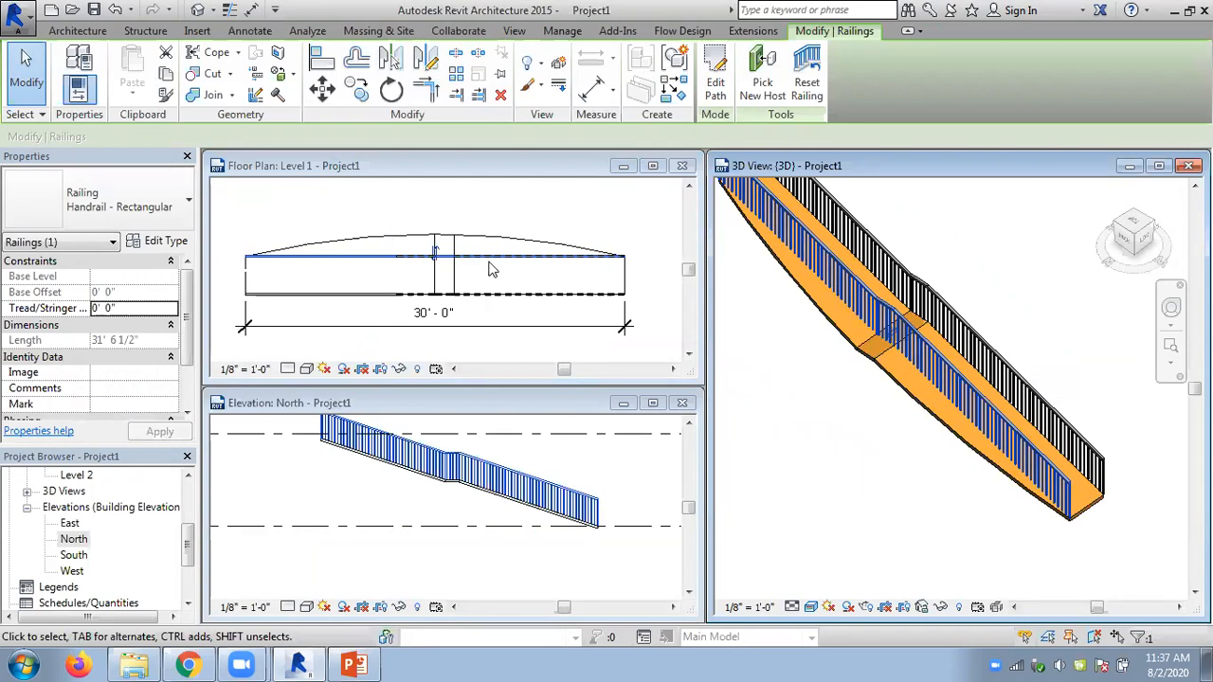
{"action": "left_click", "coordinate": [715, 84]}
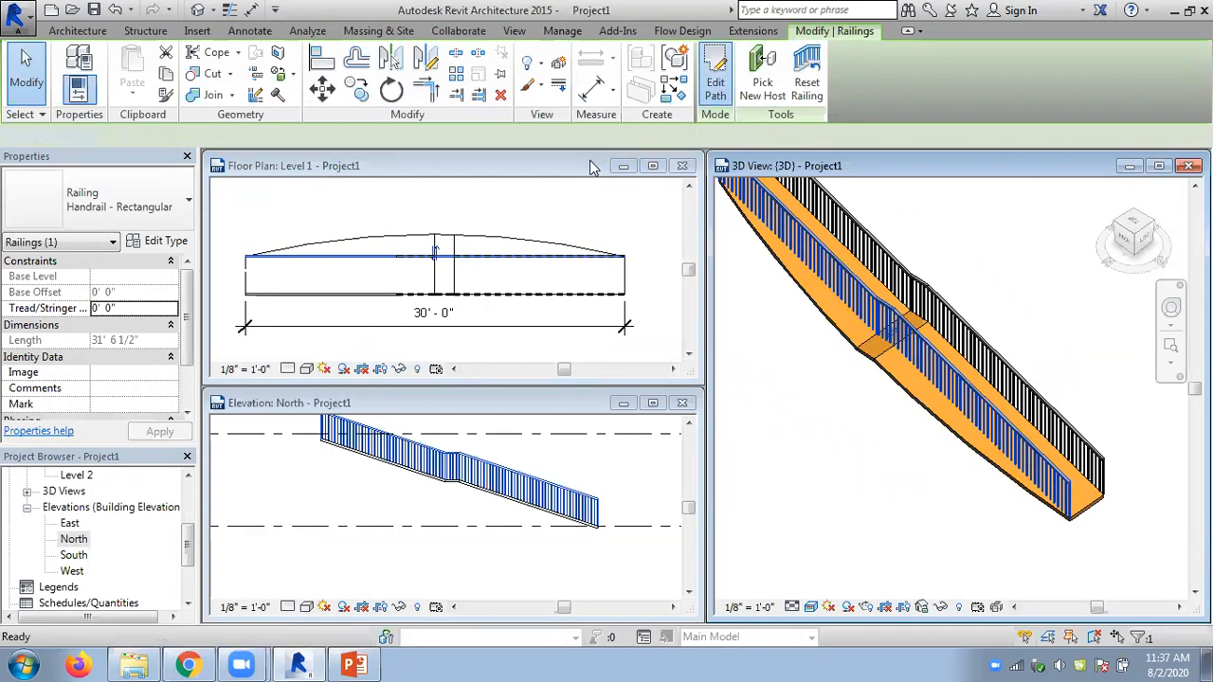
{"action": "left_click", "coordinate": [472, 259]}
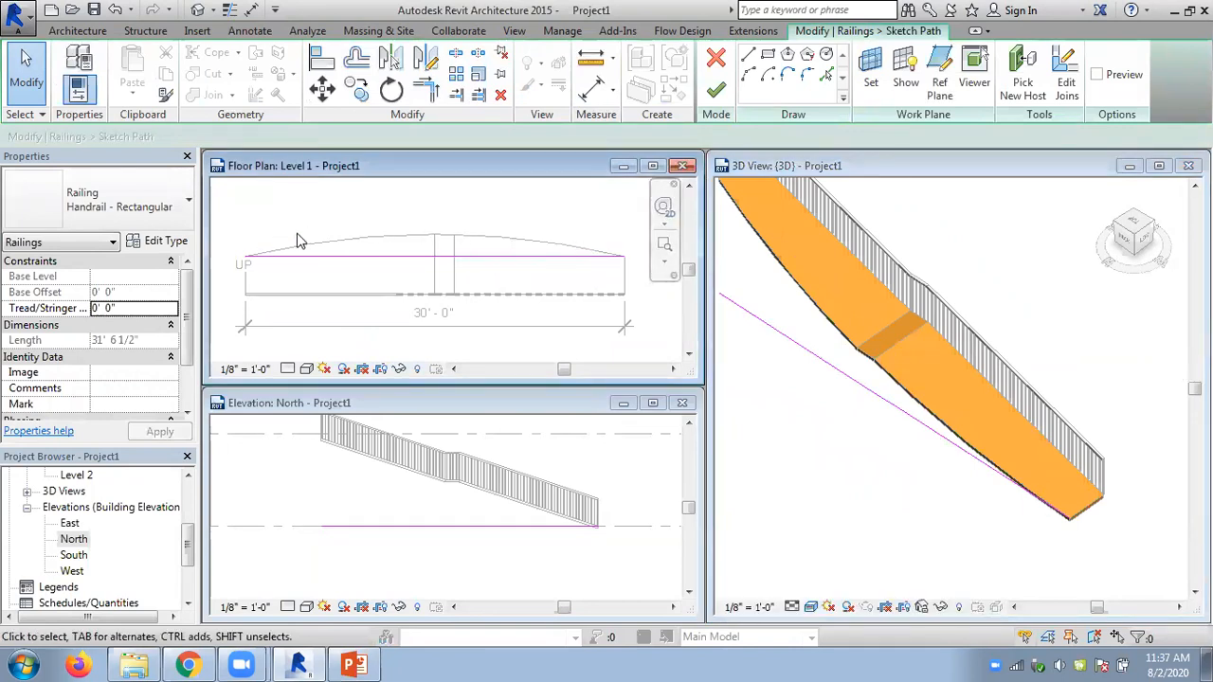
{"action": "left_click", "coordinate": [502, 257]}
{"action": "key", "text": "Delete"}
{"action": "key", "text": "Delete"}
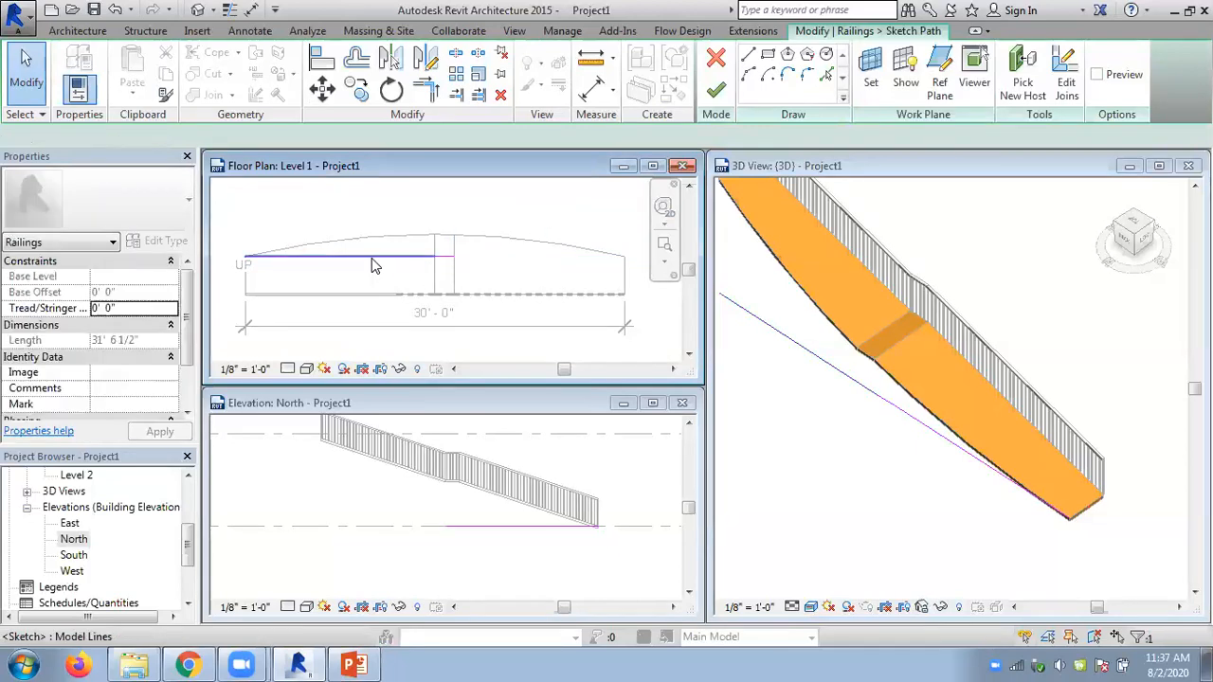
{"action": "key", "text": "Delete"}
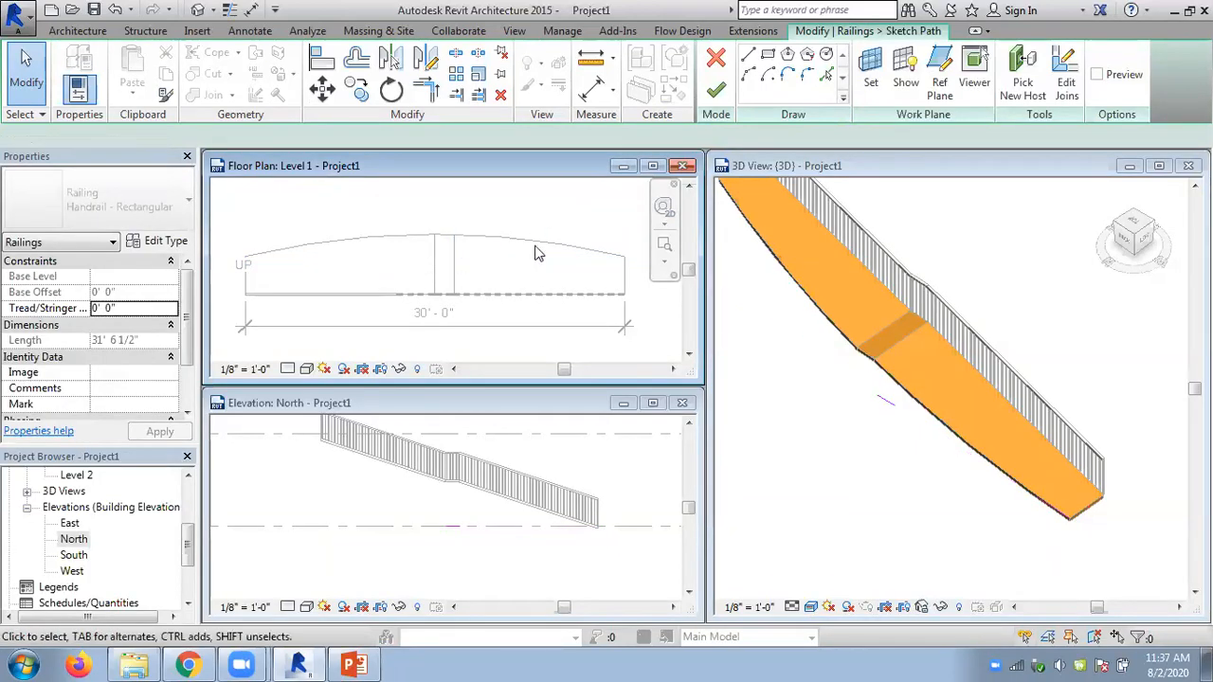
Pick the ramp's curved edge as the railing's new path and finish the path sketch
{"action": "left_click", "coordinate": [748, 75]}
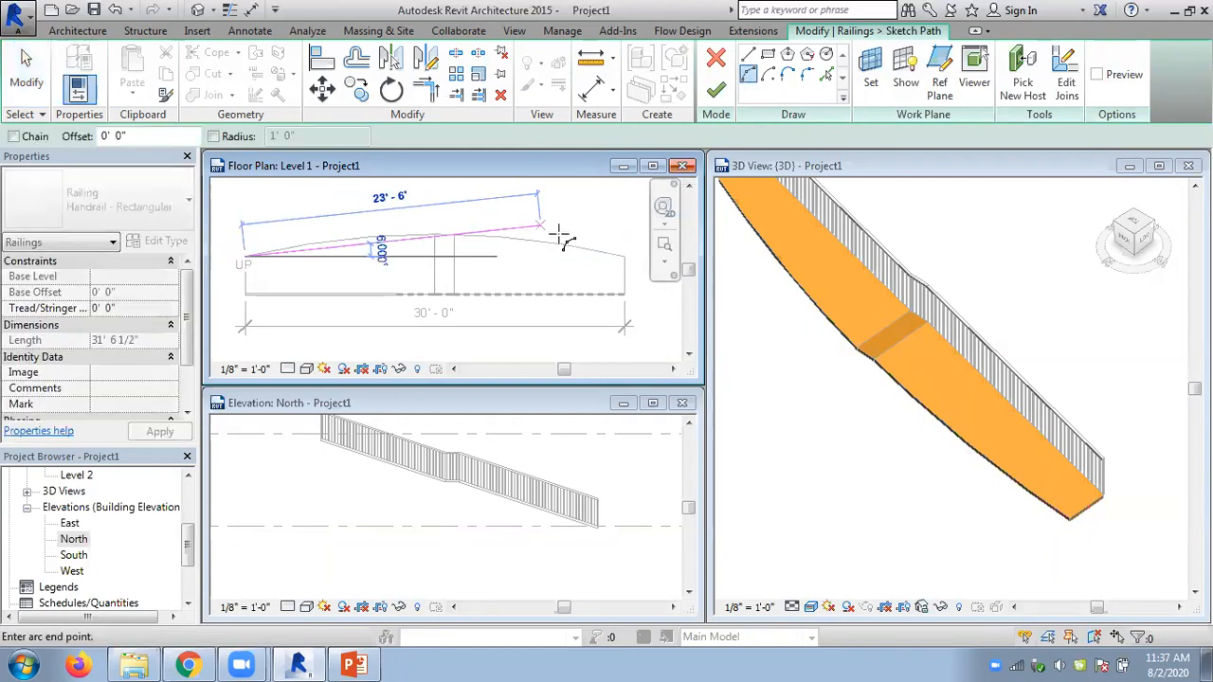
{"action": "key", "text": "Escape"}
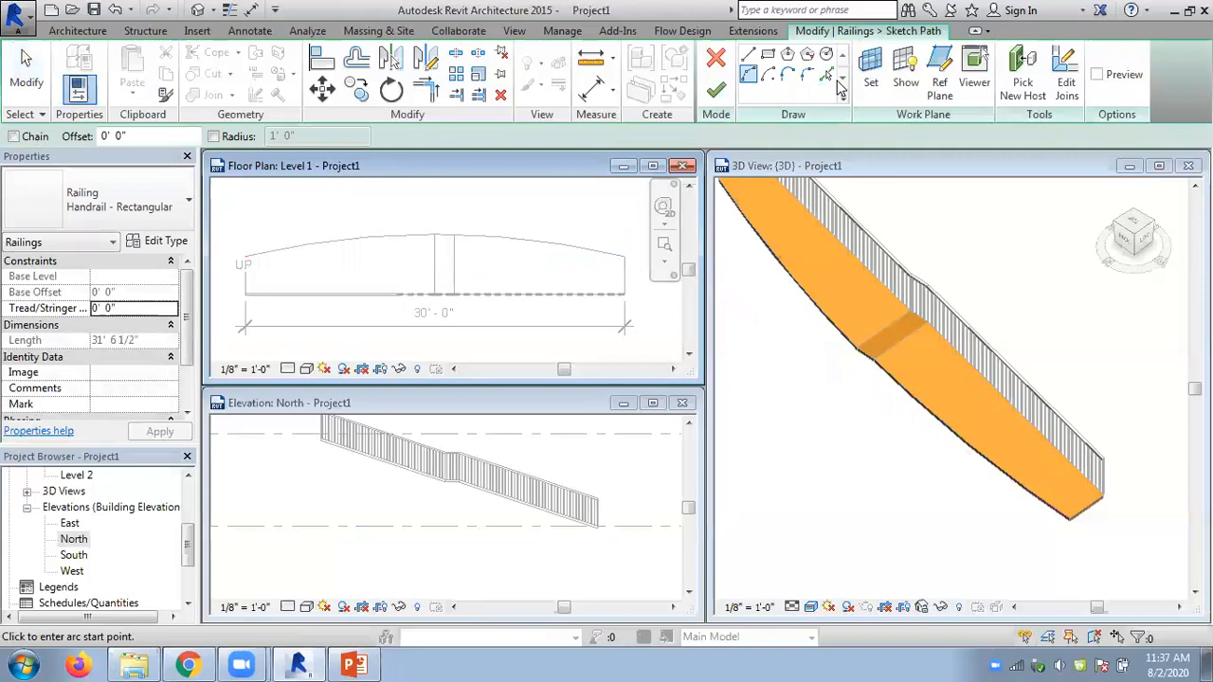
{"action": "left_click", "coordinate": [829, 78]}
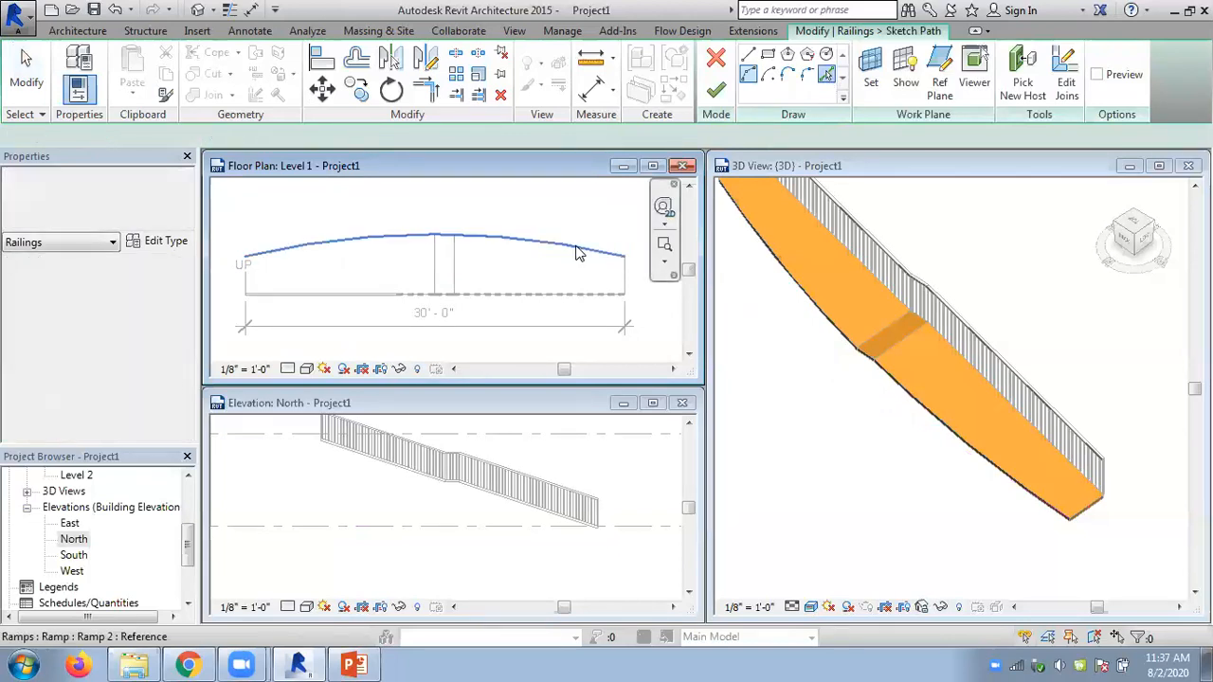
{"action": "left_click", "coordinate": [377, 237]}
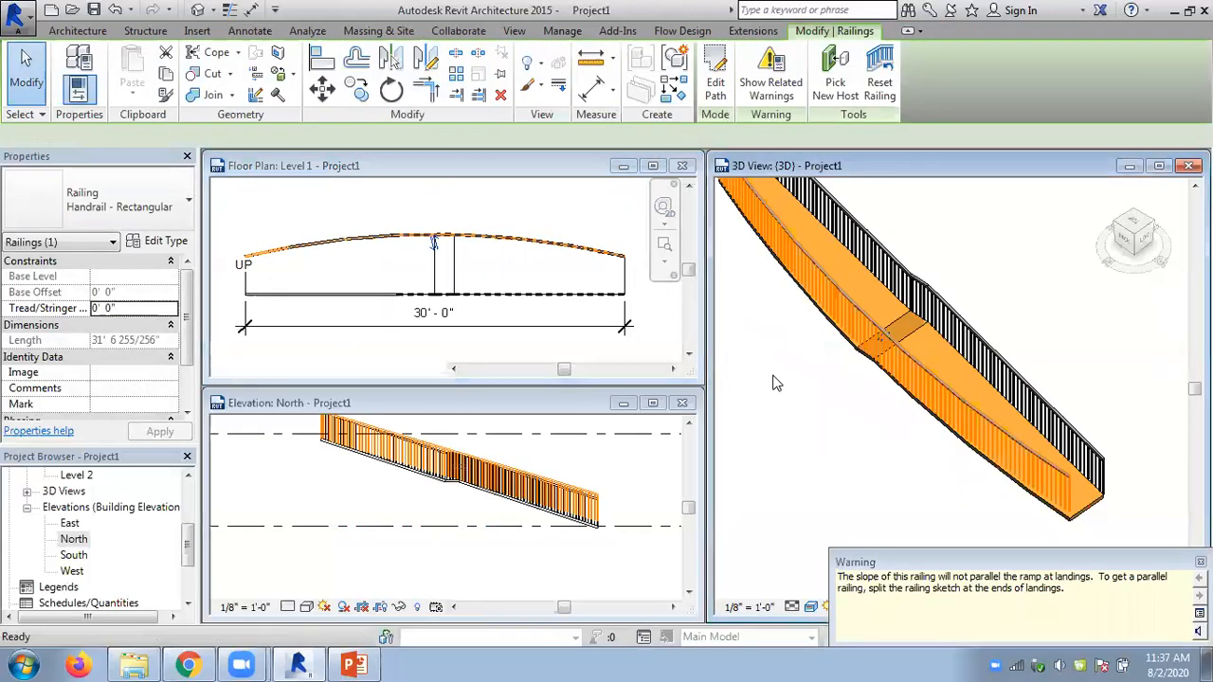
{"action": "left_click", "coordinate": [815, 403]}
Split the curved railing's path at both ends of the landing and finish the path sketch
{"action": "scroll", "coordinate": [839, 347], "scroll_direction": "up", "scroll_amount": 3}
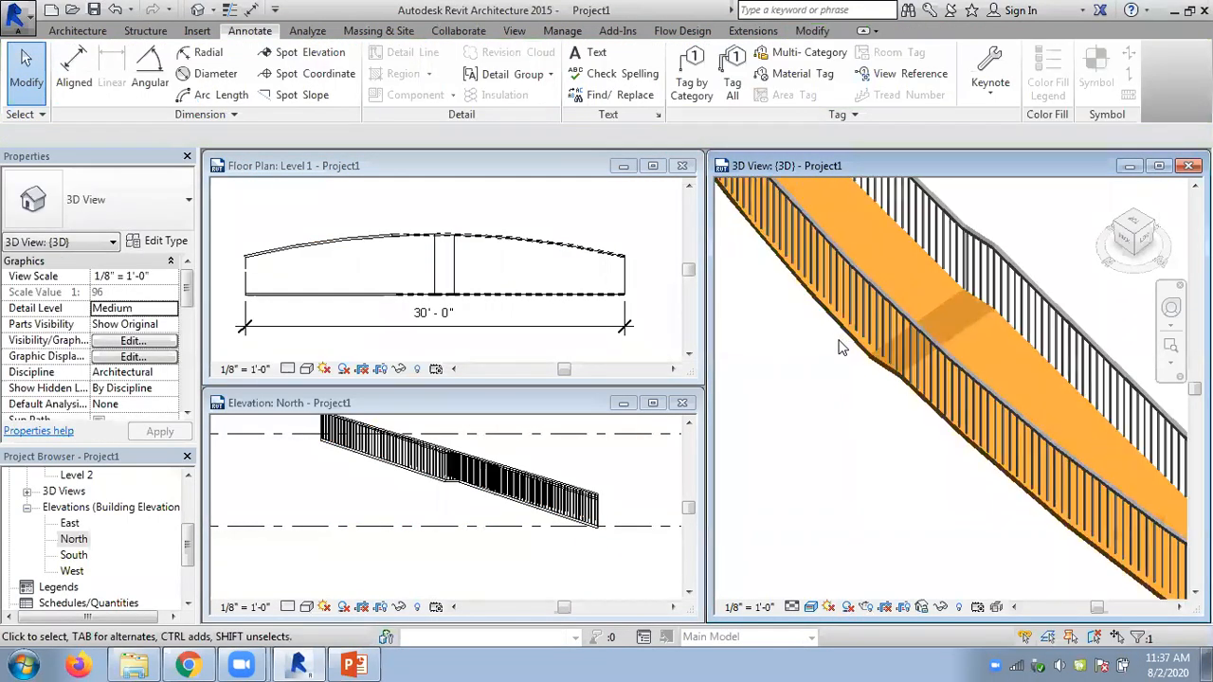
{"action": "scroll", "coordinate": [839, 346], "scroll_direction": "up", "scroll_amount": 5}
{"action": "middle_click_drag", "start_coordinate": [850, 466], "coordinate": [941, 366], "text": "shift"}
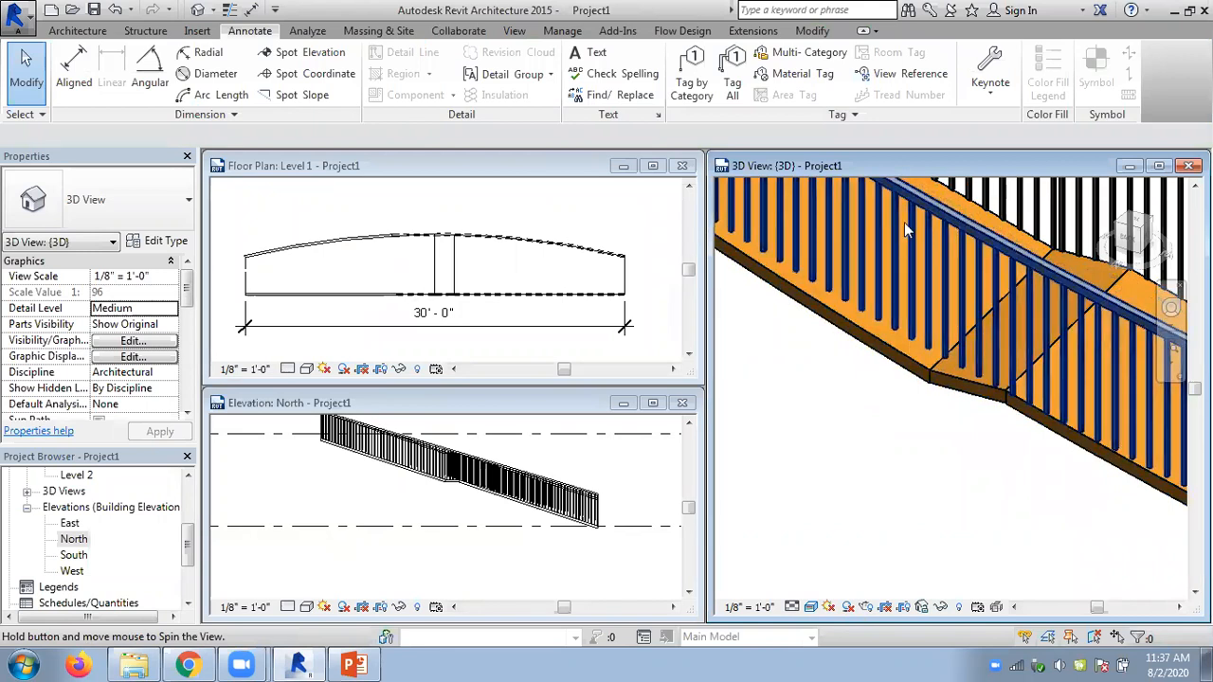
{"action": "left_click", "coordinate": [872, 227]}
{"action": "left_click", "coordinate": [716, 83]}
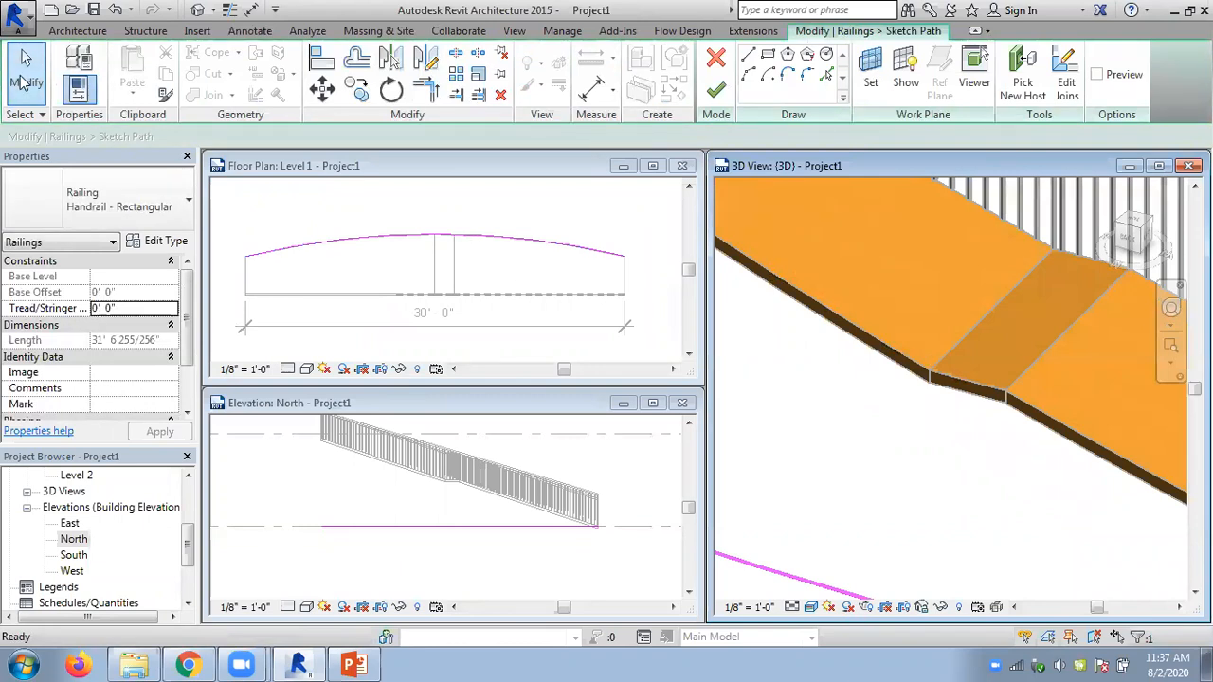
{"action": "left_click", "coordinate": [455, 52]}
{"action": "left_click", "coordinate": [434, 234]}
{"action": "left_click", "coordinate": [454, 235]}
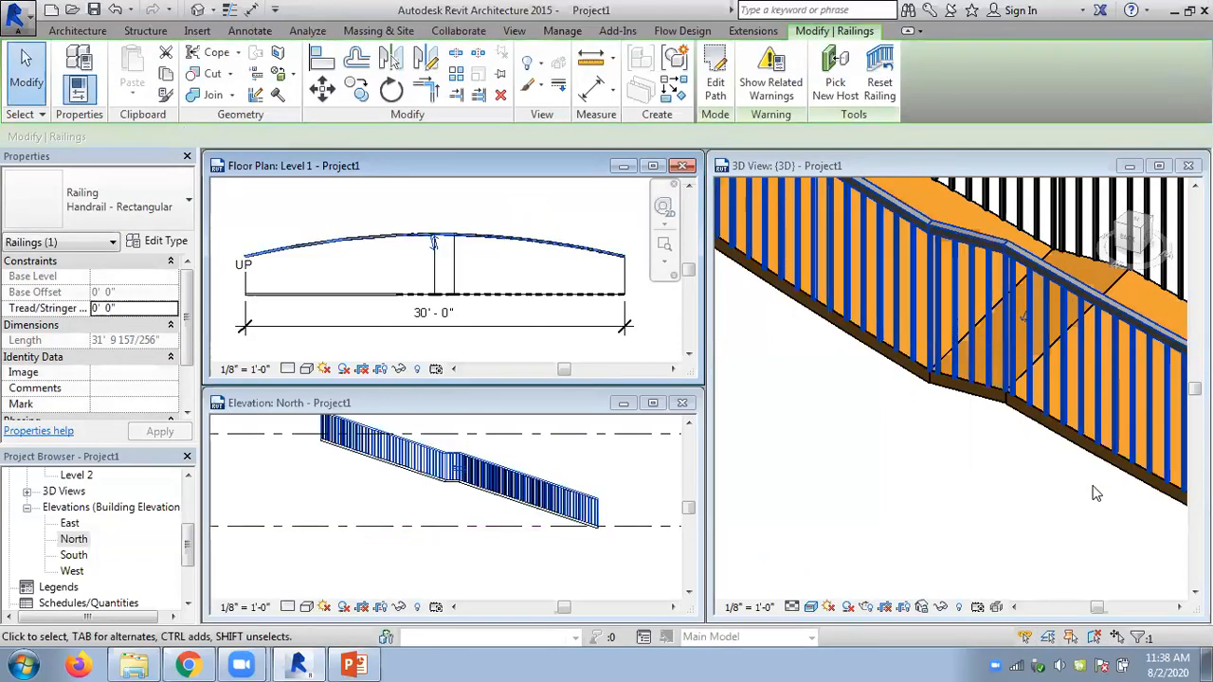
{"action": "left_click", "coordinate": [955, 465]}
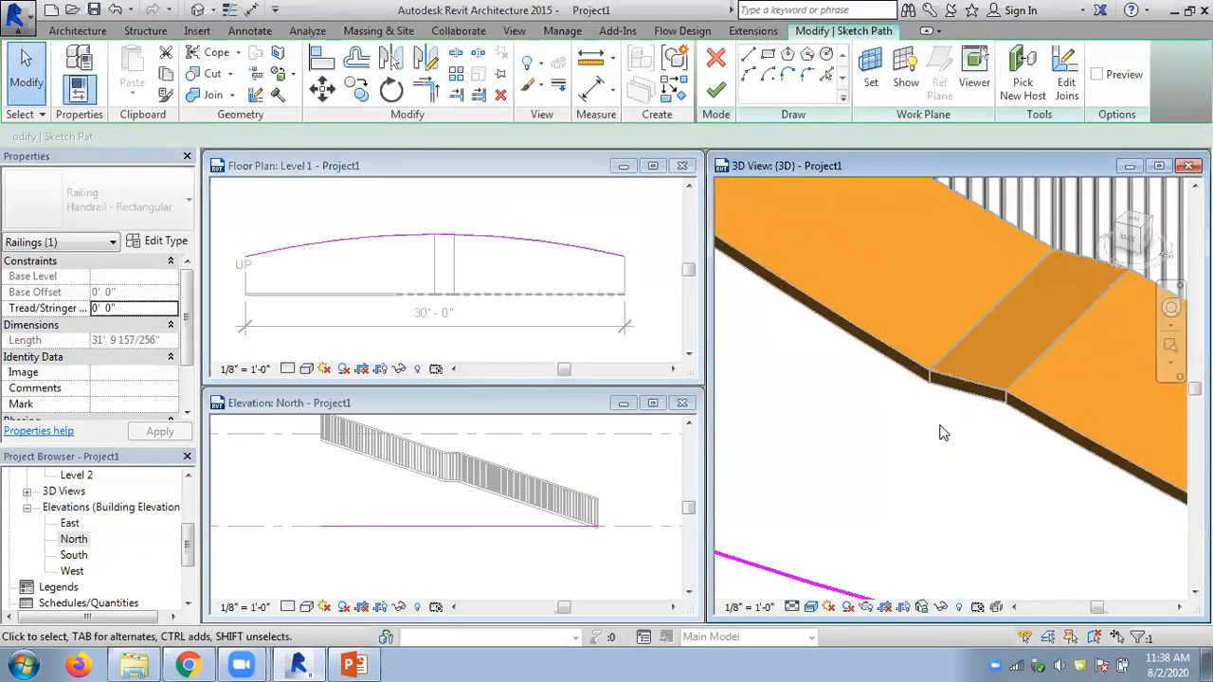
{"action": "left_click", "coordinate": [715, 89]}
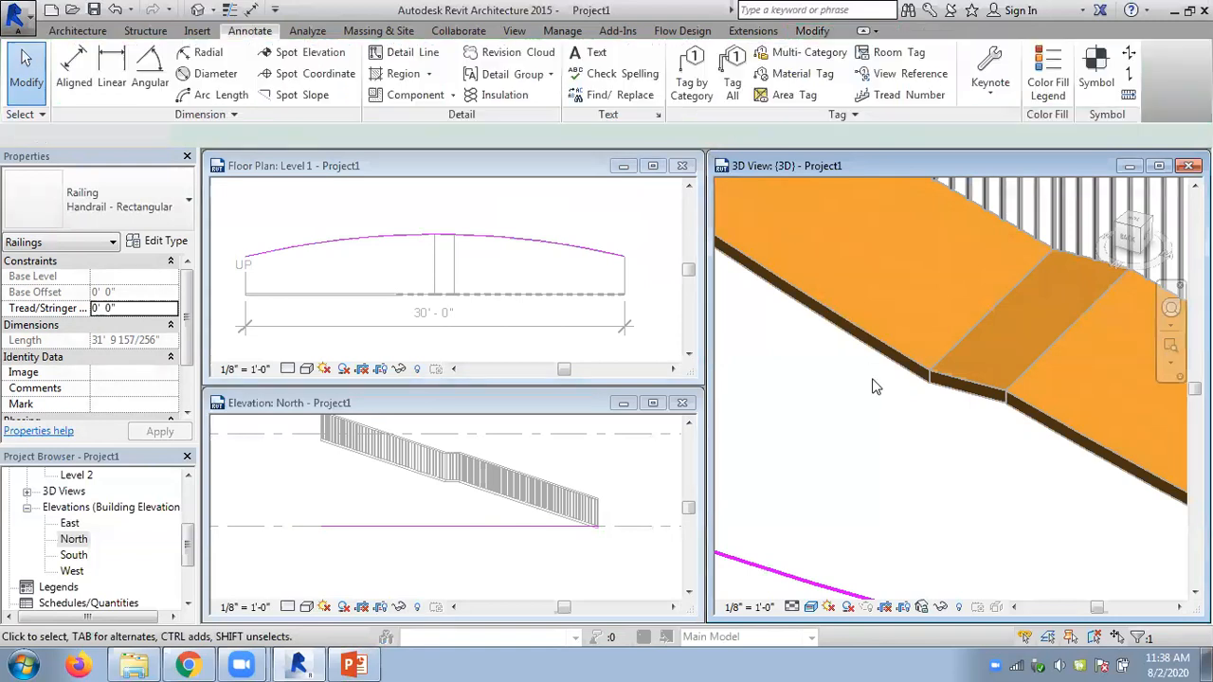
{"action": "left_click", "coordinate": [876, 407]}
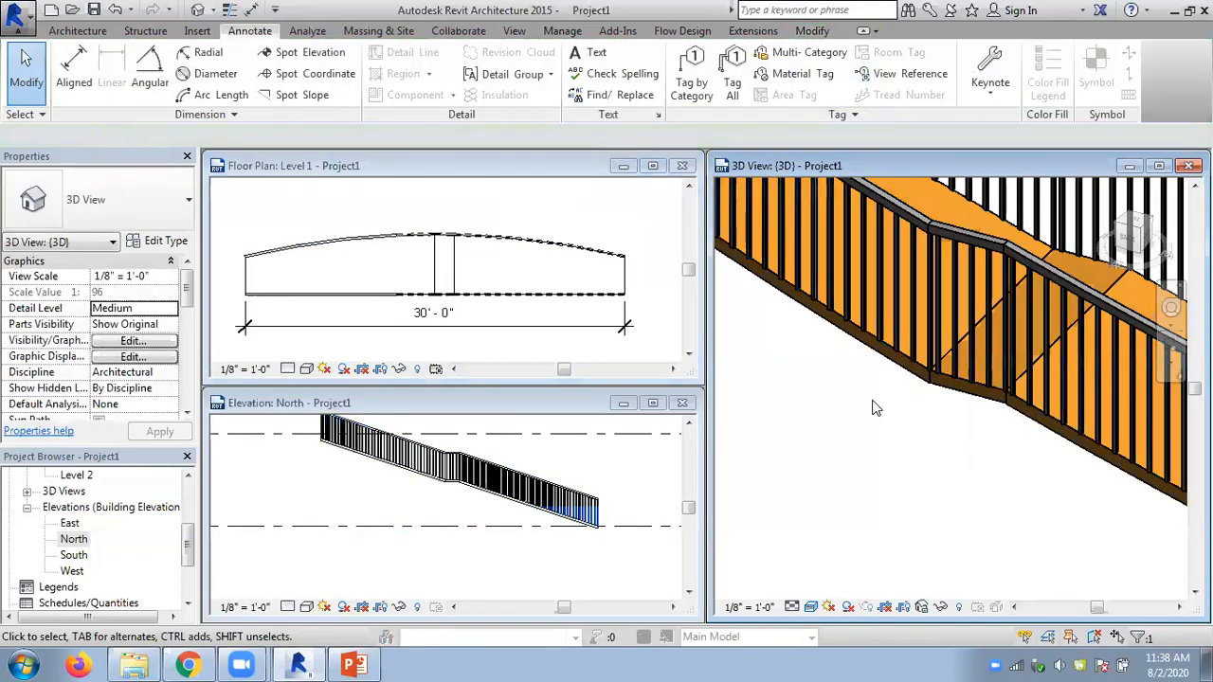
Inspect the curved railing at the landing and along the whole ramp in the 3D view, and activate the North elevation
{"action": "scroll", "coordinate": [876, 407], "scroll_direction": "up", "scroll_amount": 3}
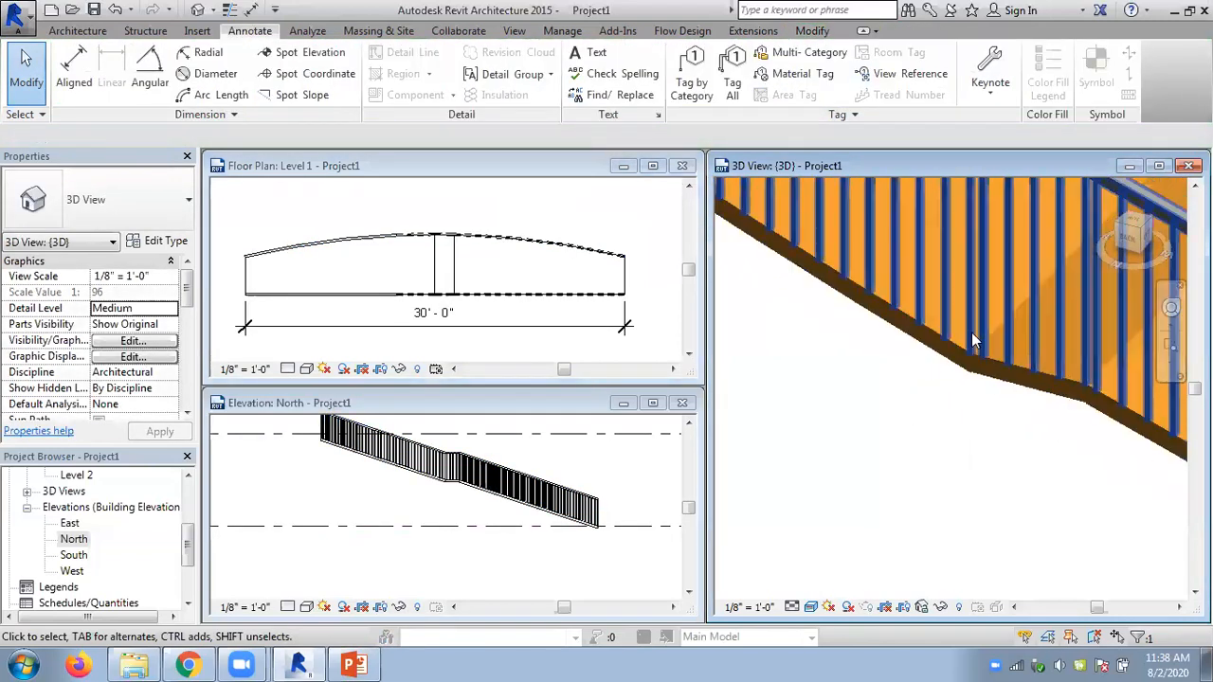
{"action": "scroll", "coordinate": [885, 403], "scroll_direction": "down", "scroll_amount": 5}
{"action": "middle_click_drag", "start_coordinate": [894, 506], "coordinate": [834, 452], "text": "shift"}
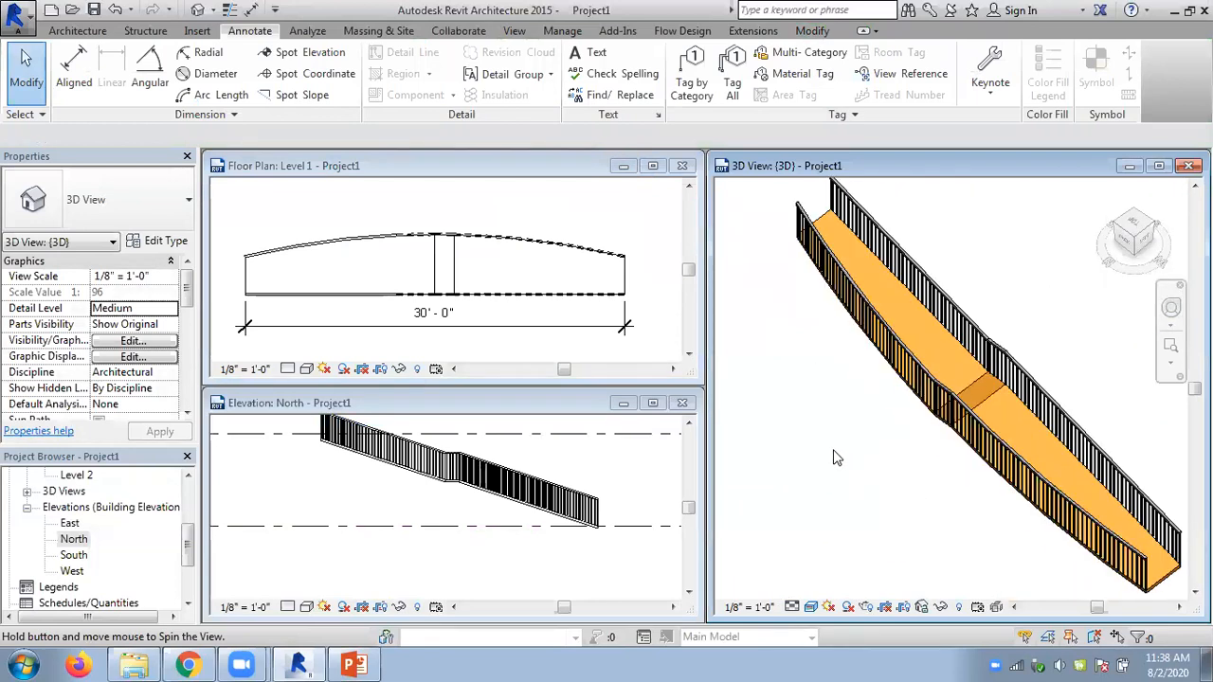
{"action": "left_click", "coordinate": [584, 445]}
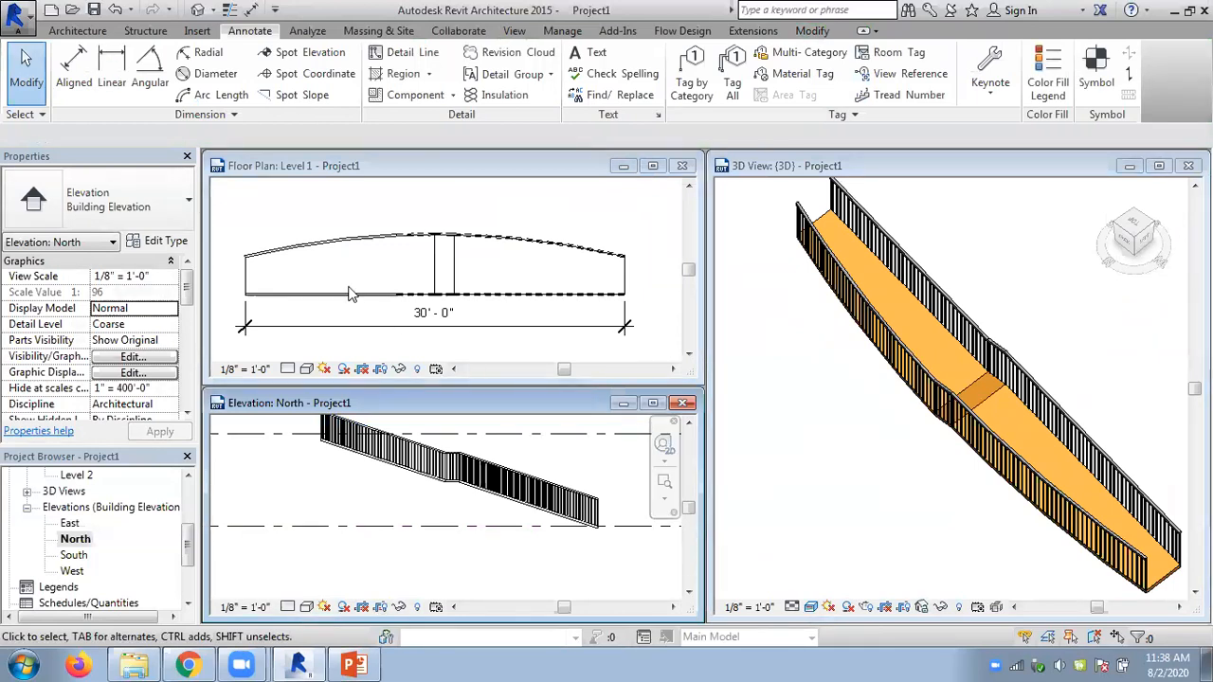
{"action": "left_click", "coordinate": [284, 217]}
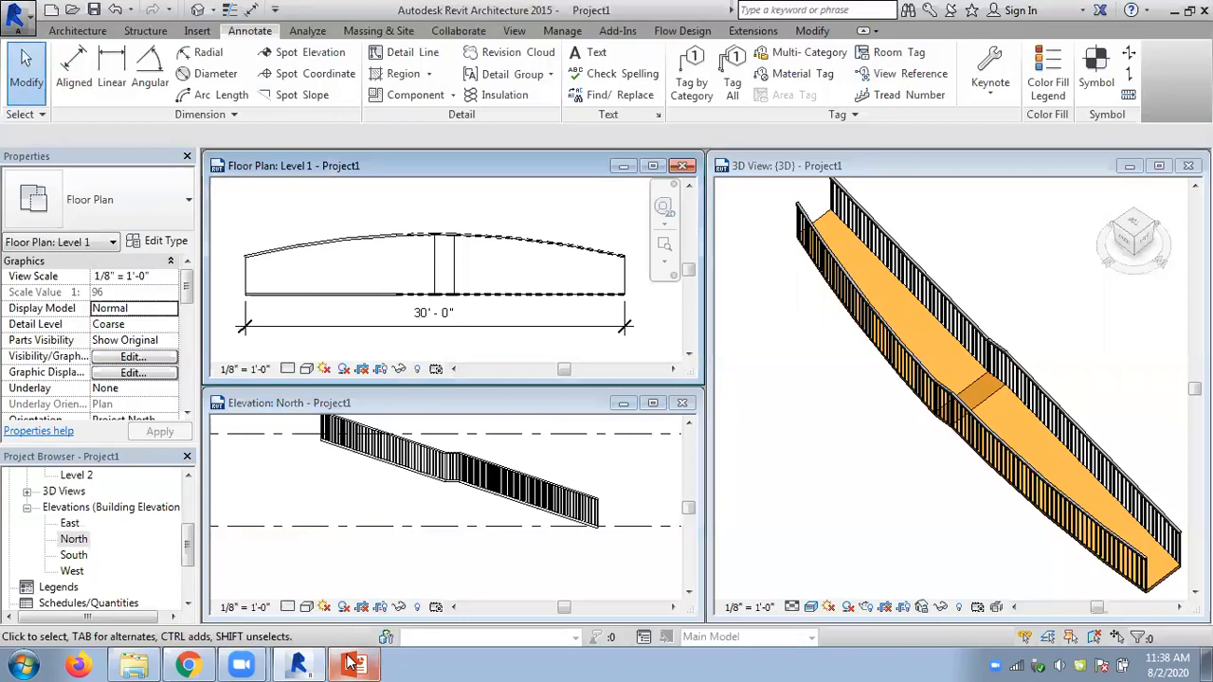
{"action": "mouse_move", "coordinate": [351, 664]}
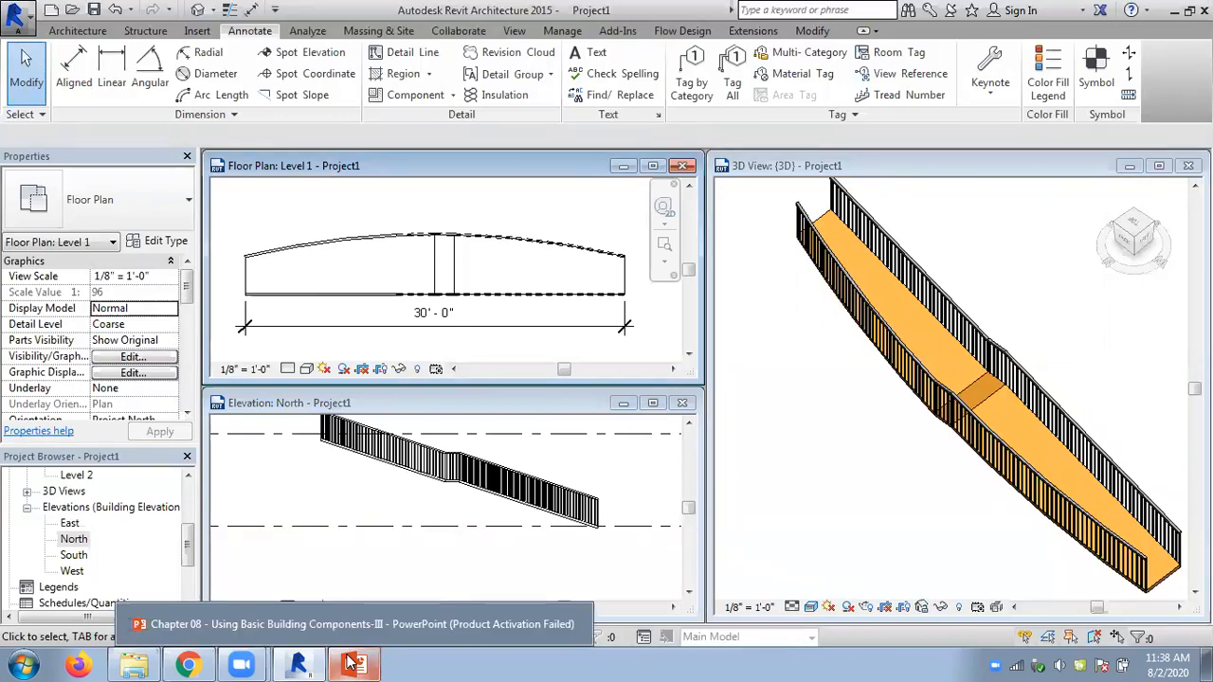
{"action": "mouse_move", "coordinate": [135, 664]}
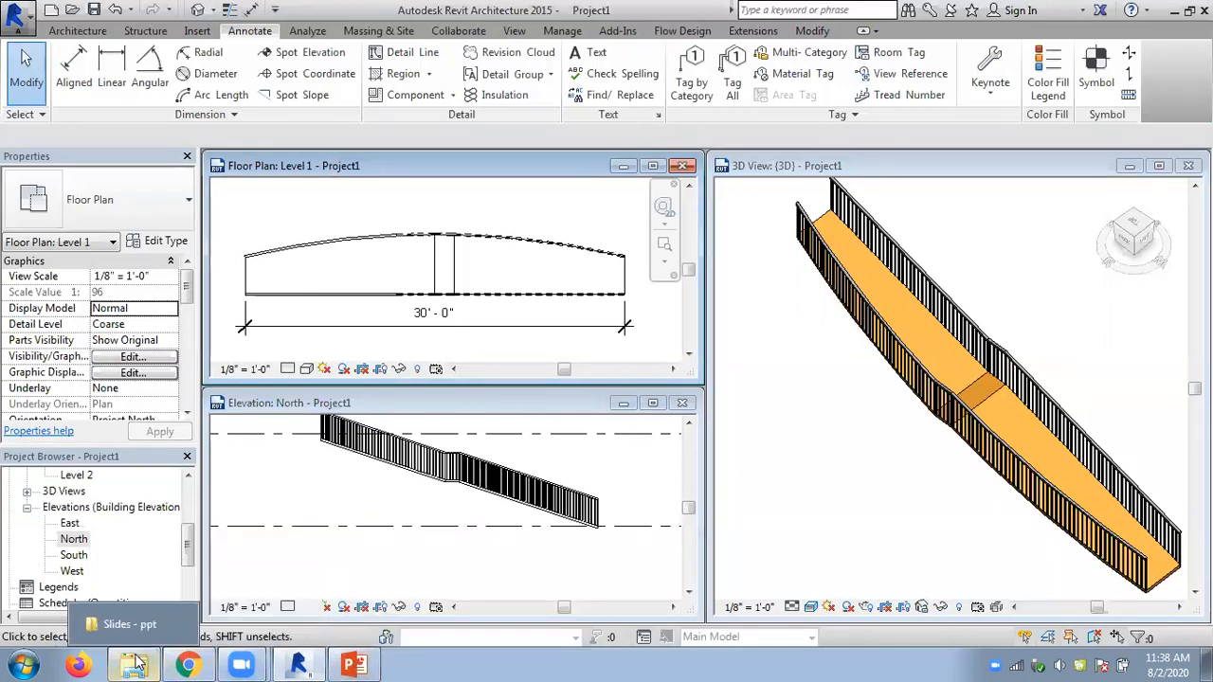
{"action": "left_click", "coordinate": [770, 501]}
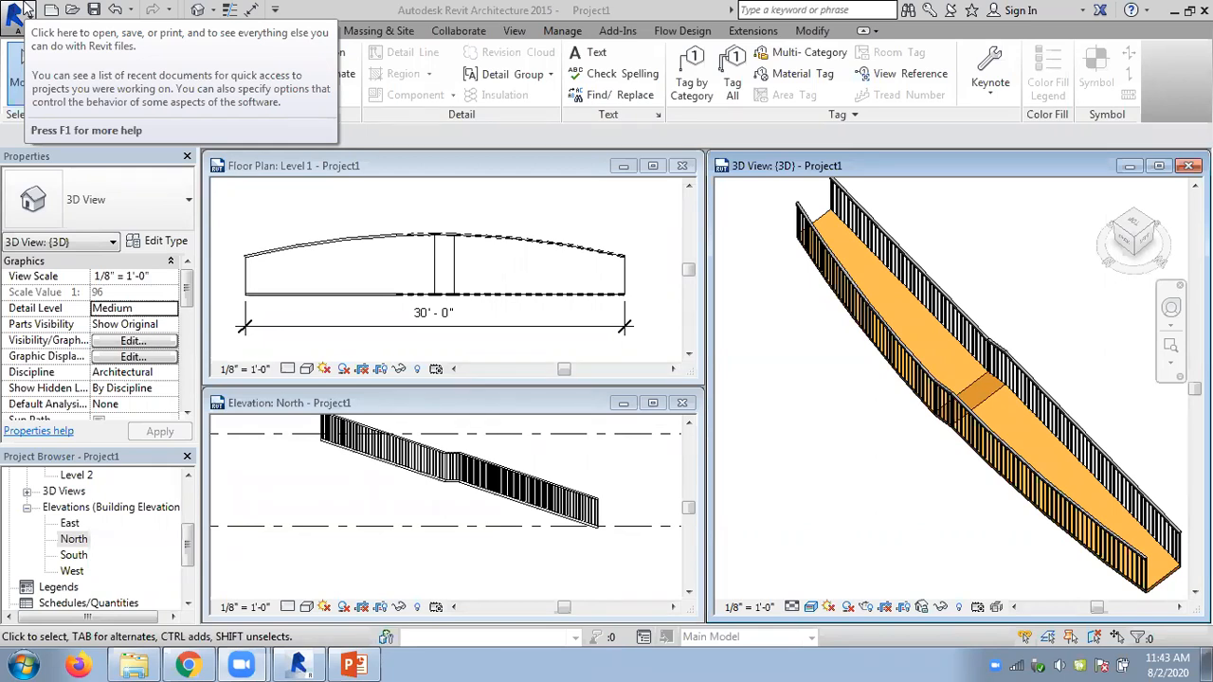
{"action": "left_click", "coordinate": [614, 218]}
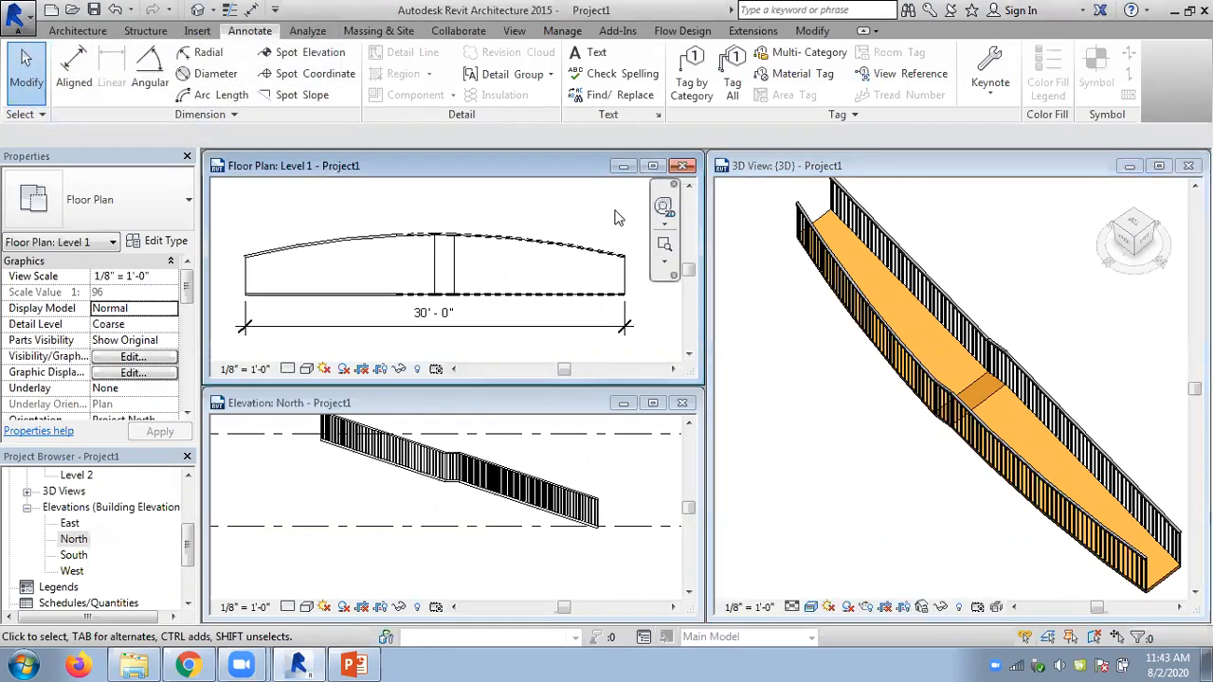
Switch to the Chapter 08 PowerPoint presentation and go to the slide "Using Curtain Systems In A Project"
{"action": "left_click", "coordinate": [354, 665]}
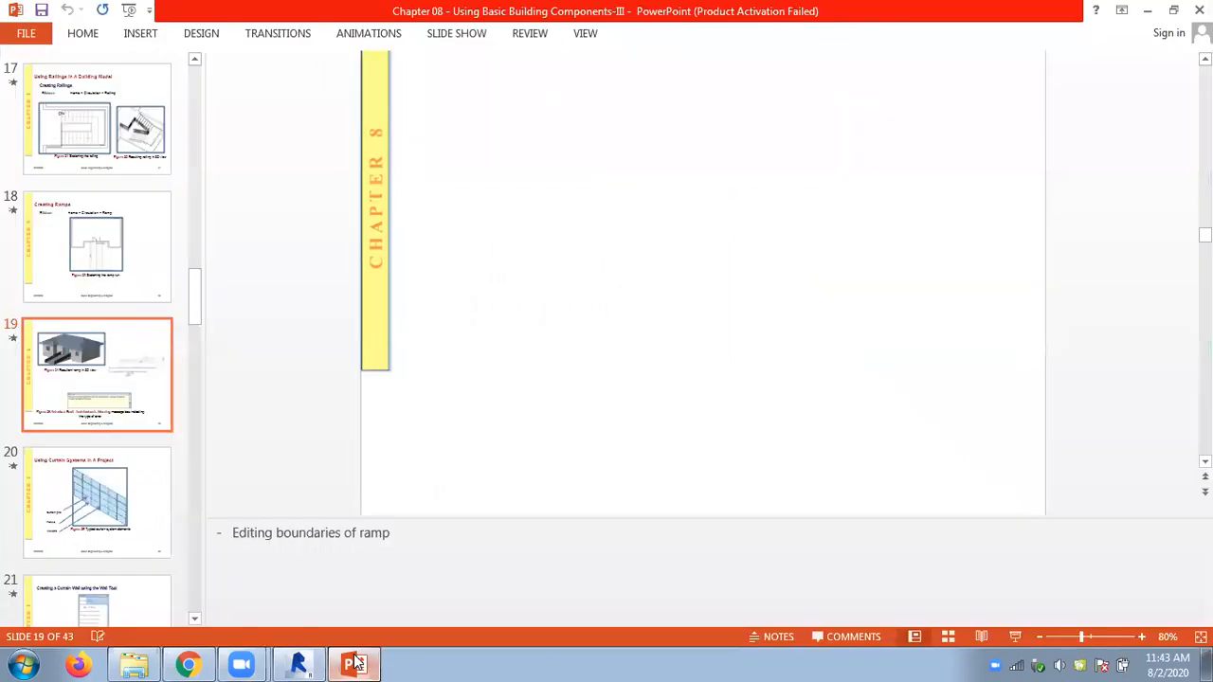
{"action": "scroll", "coordinate": [325, 351], "scroll_direction": "down", "scroll_amount": 2}
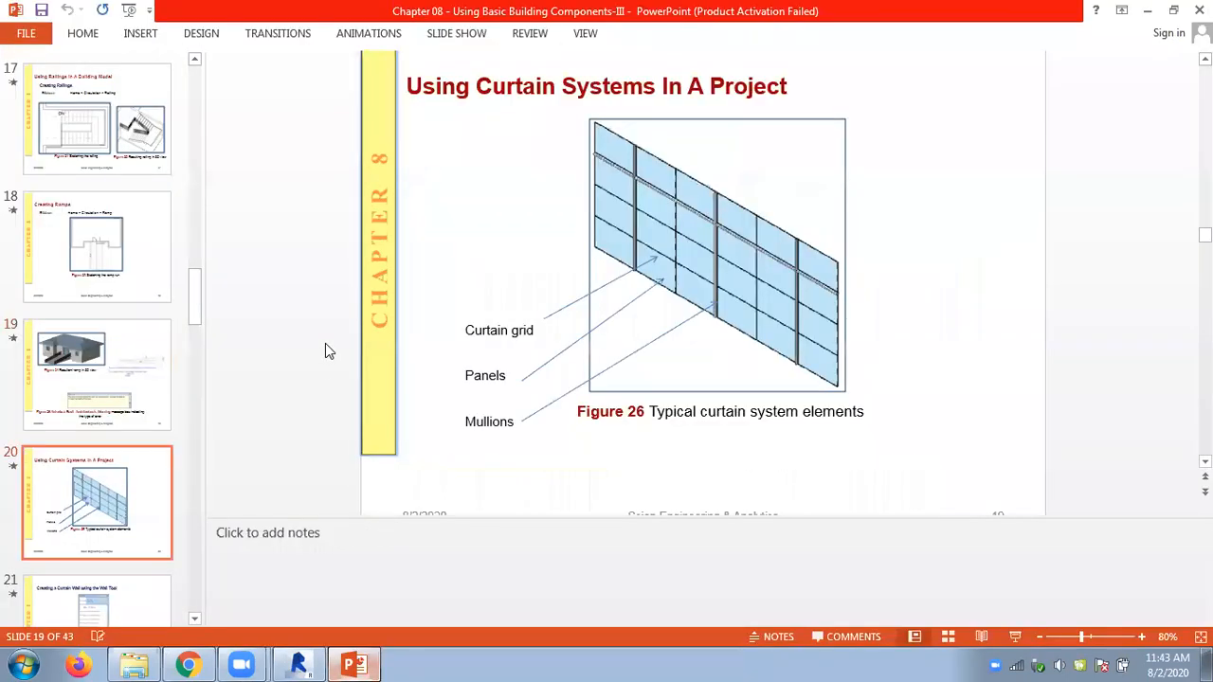
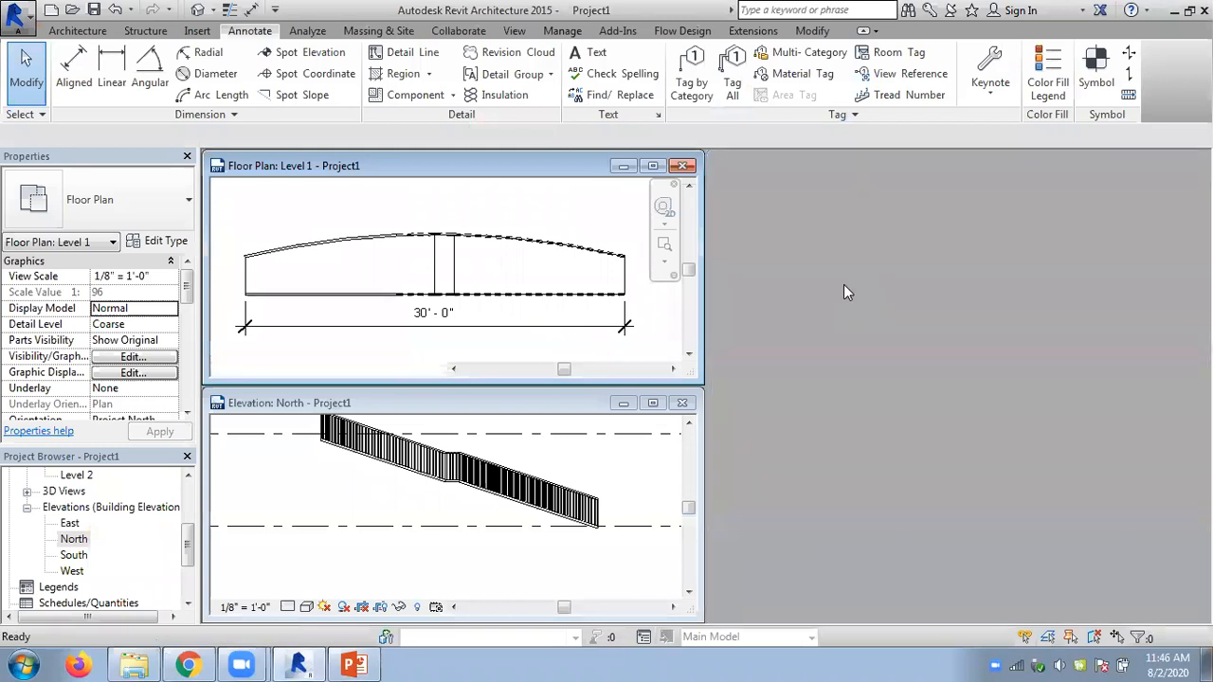
Close the remaining Level 1 plan and North elevation views of Project1 and start a new project
{"action": "left_click", "coordinate": [683, 166]}
{"action": "left_click", "coordinate": [684, 404]}
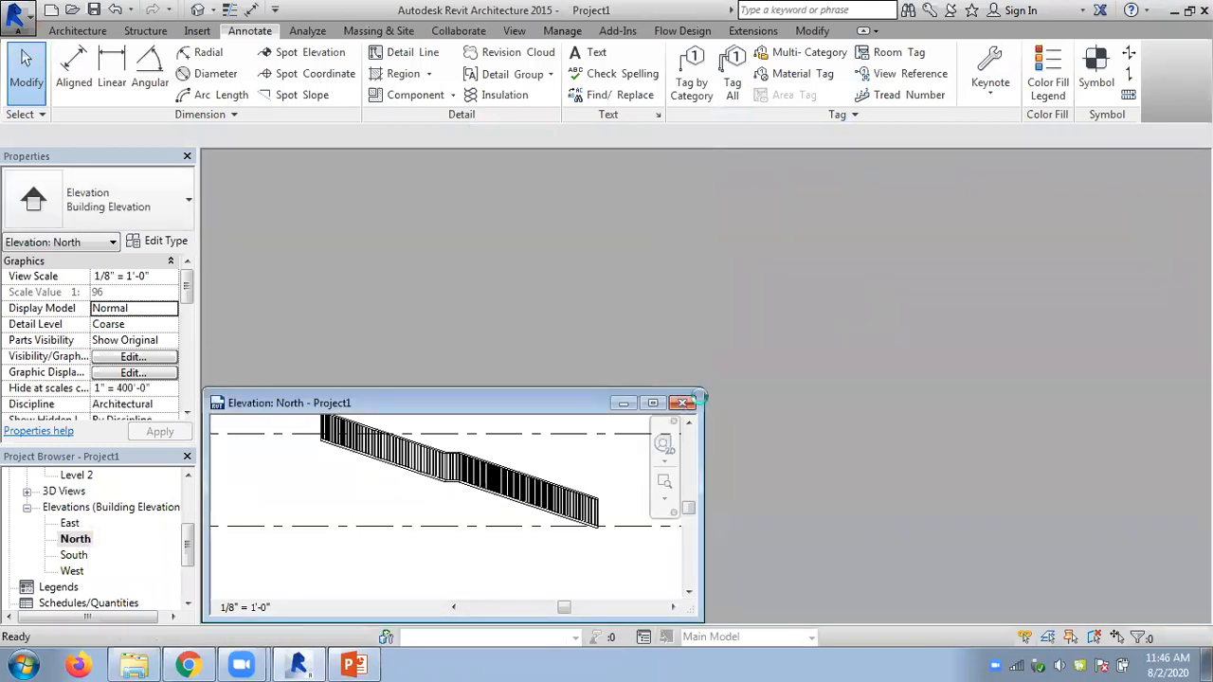
{"action": "left_click", "coordinate": [652, 334]}
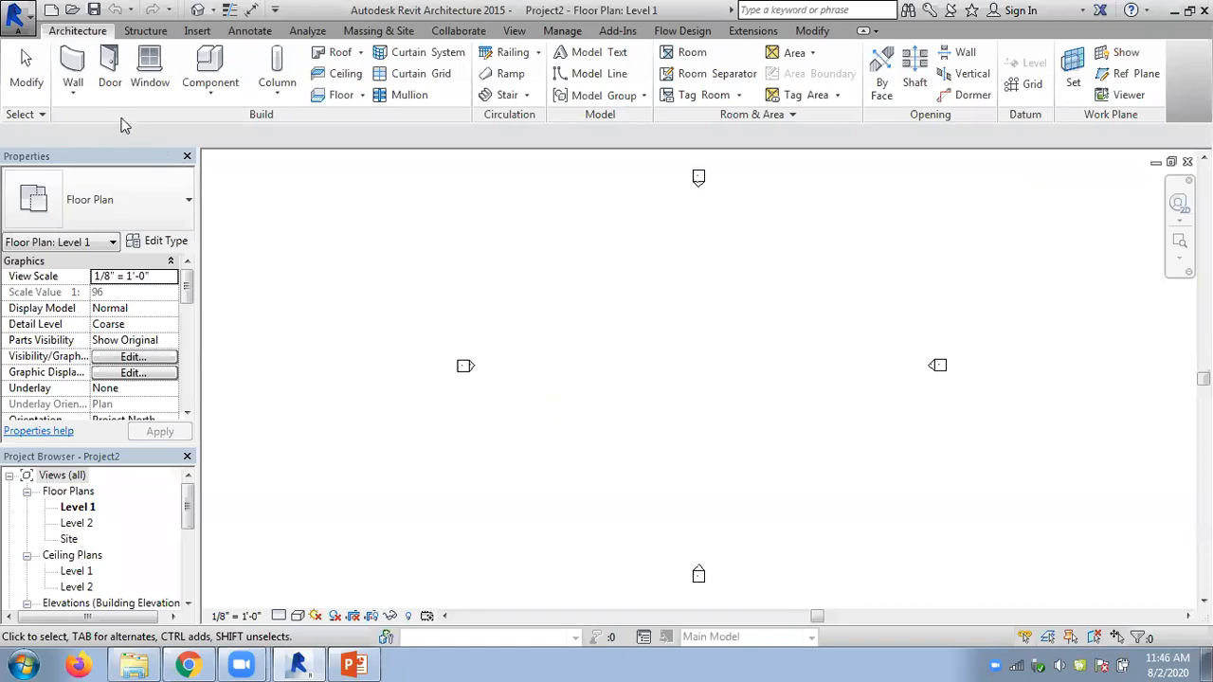
Start an architectural wall and set its type to Curtain Wall 1
{"action": "left_click", "coordinate": [78, 92]}
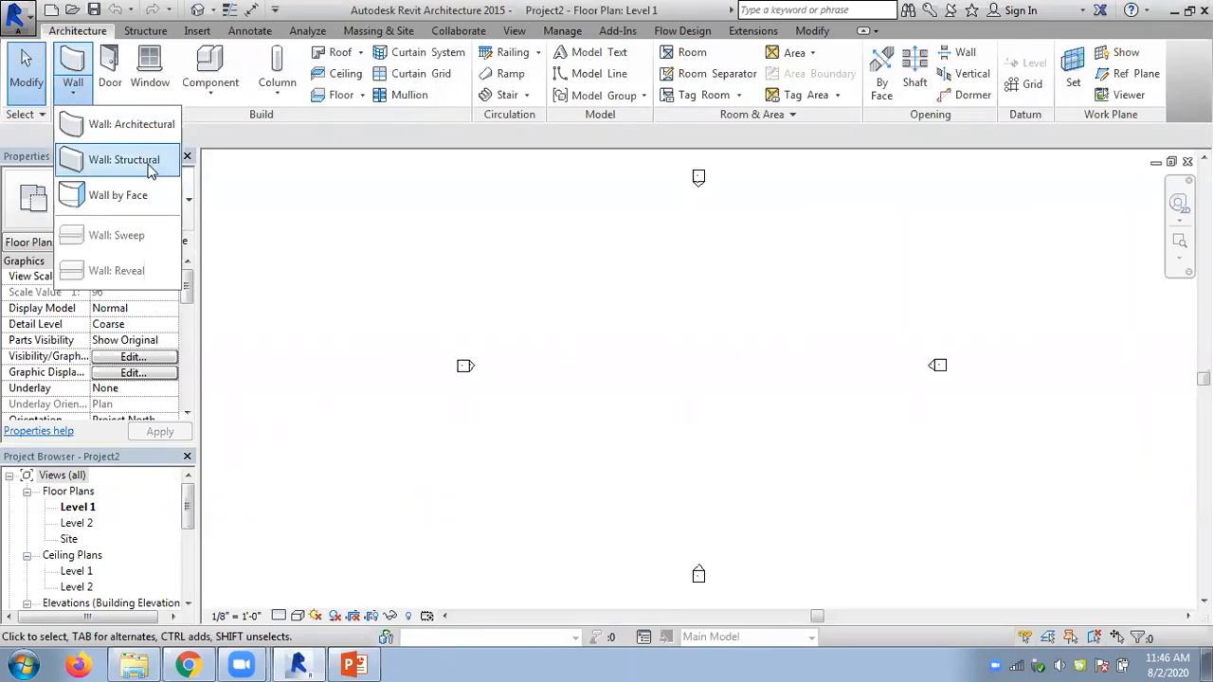
{"action": "left_click", "coordinate": [121, 126]}
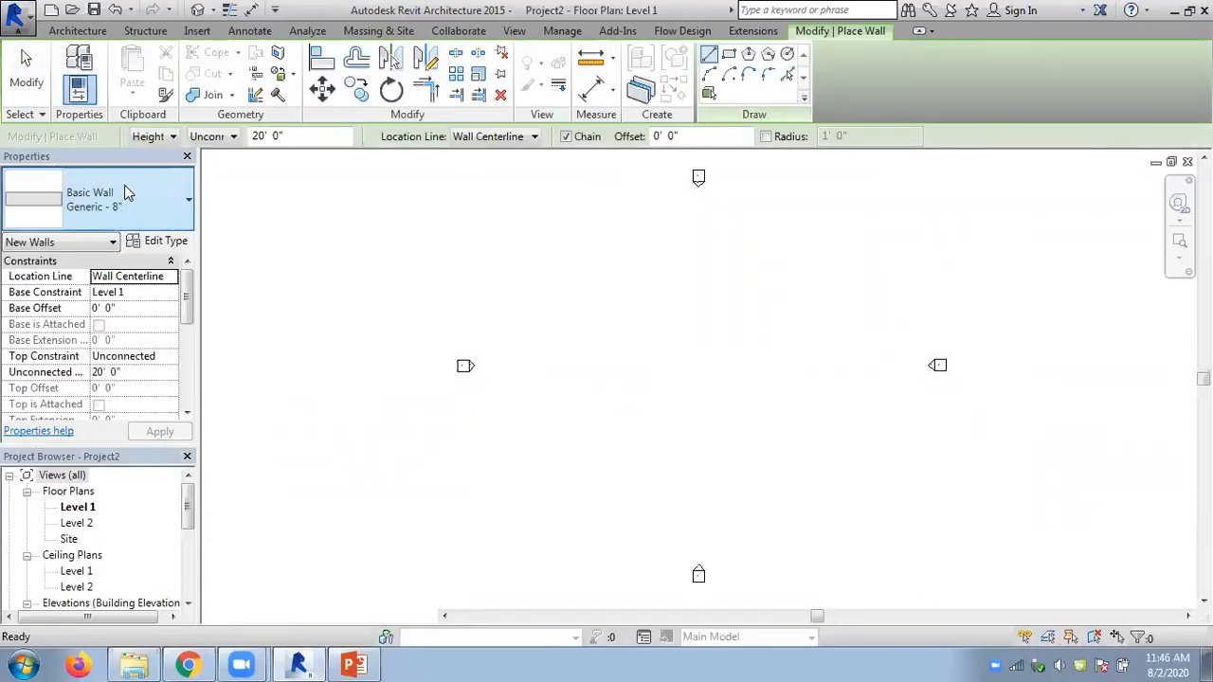
{"action": "left_click", "coordinate": [128, 192]}
{"action": "scroll", "coordinate": [154, 336], "scroll_direction": "down", "scroll_amount": 5}
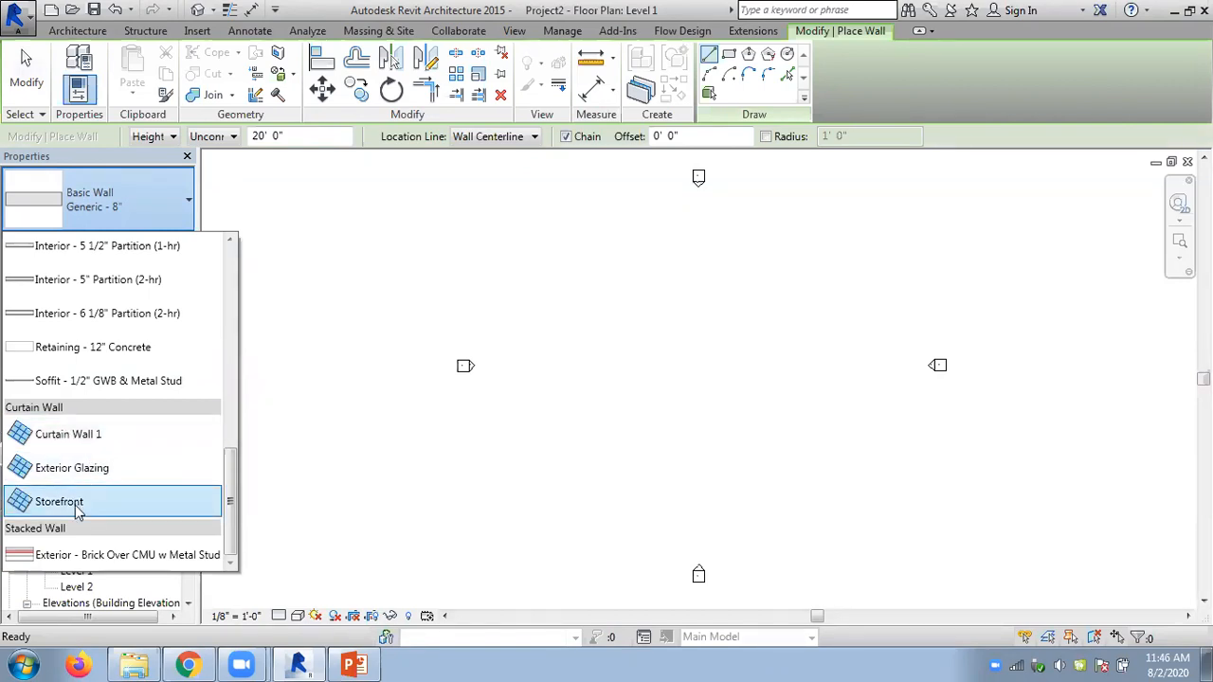
{"action": "left_click", "coordinate": [88, 440]}
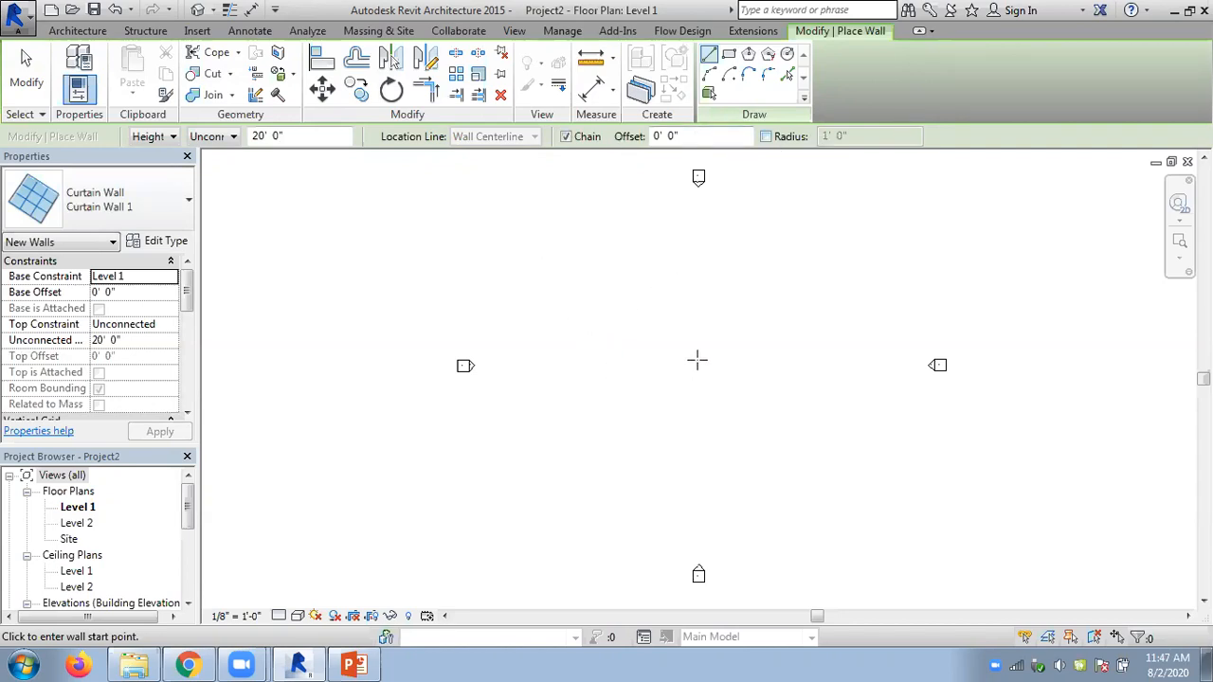
Draw a horizontal curtain wall about 65' long midway between the elevation markers in the Level 1 plan
{"action": "scroll", "coordinate": [651, 368], "scroll_direction": "up", "scroll_amount": 2}
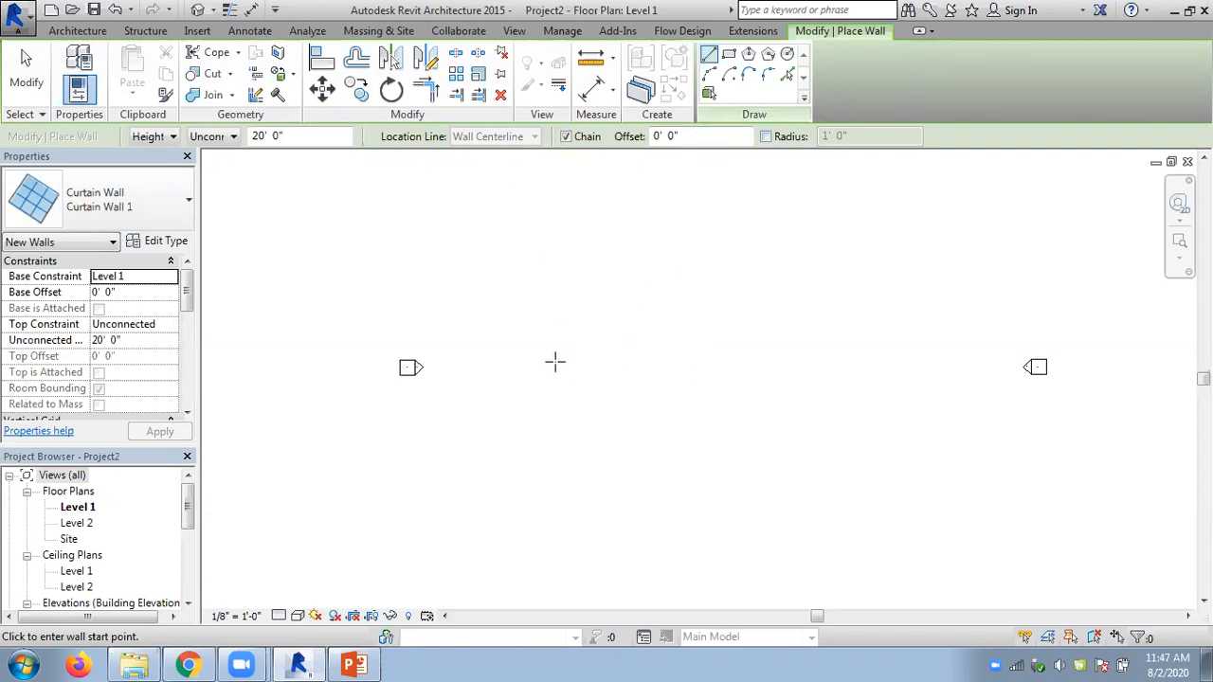
{"action": "left_click", "coordinate": [624, 360]}
{"action": "left_click", "coordinate": [788, 359]}
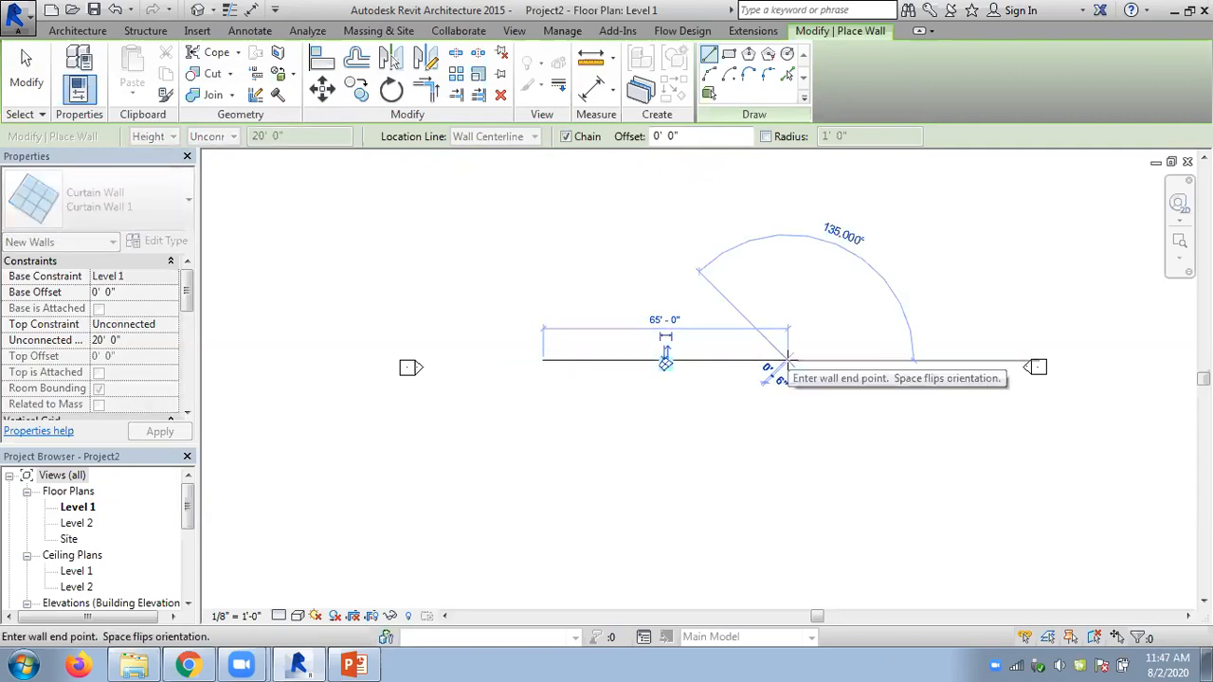
{"action": "key", "text": "Escape"}
{"action": "key", "text": "Escape"}
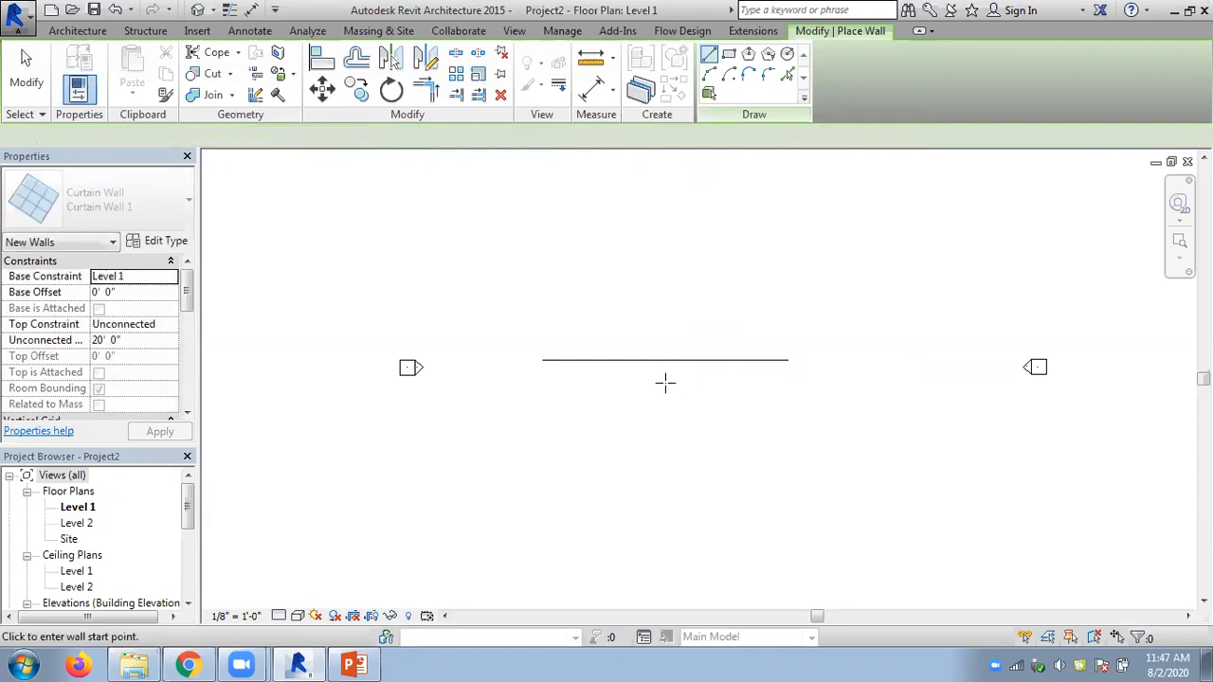
{"action": "left_click", "coordinate": [652, 368]}
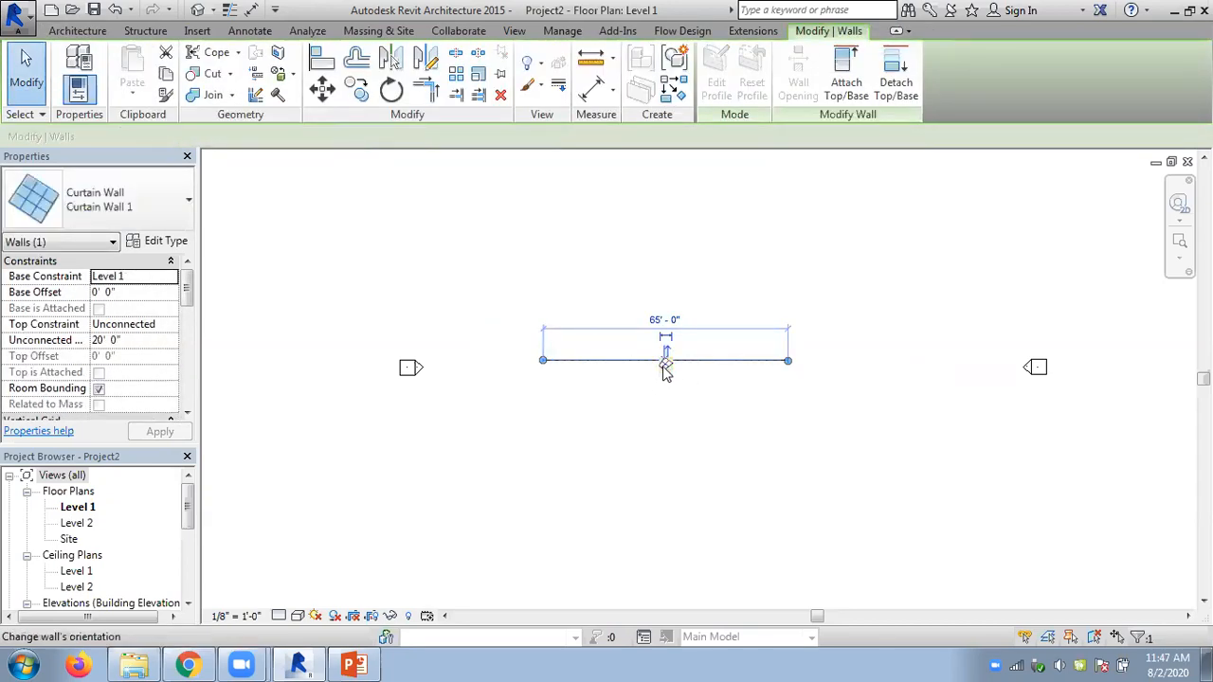
Open the default 3D view and select the curtain wall in it
{"action": "left_click", "coordinate": [200, 10]}
{"action": "left_click", "coordinate": [812, 328]}
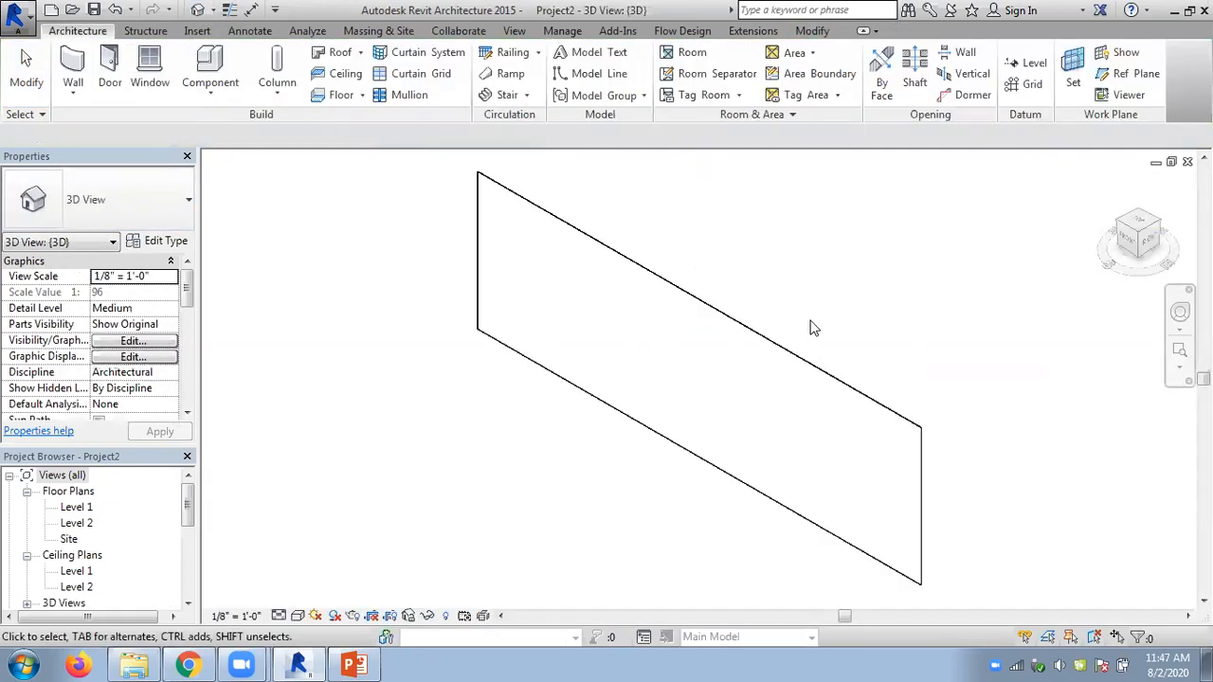
{"action": "scroll", "coordinate": [813, 328], "scroll_direction": "down", "scroll_amount": 1}
{"action": "left_click", "coordinate": [809, 355]}
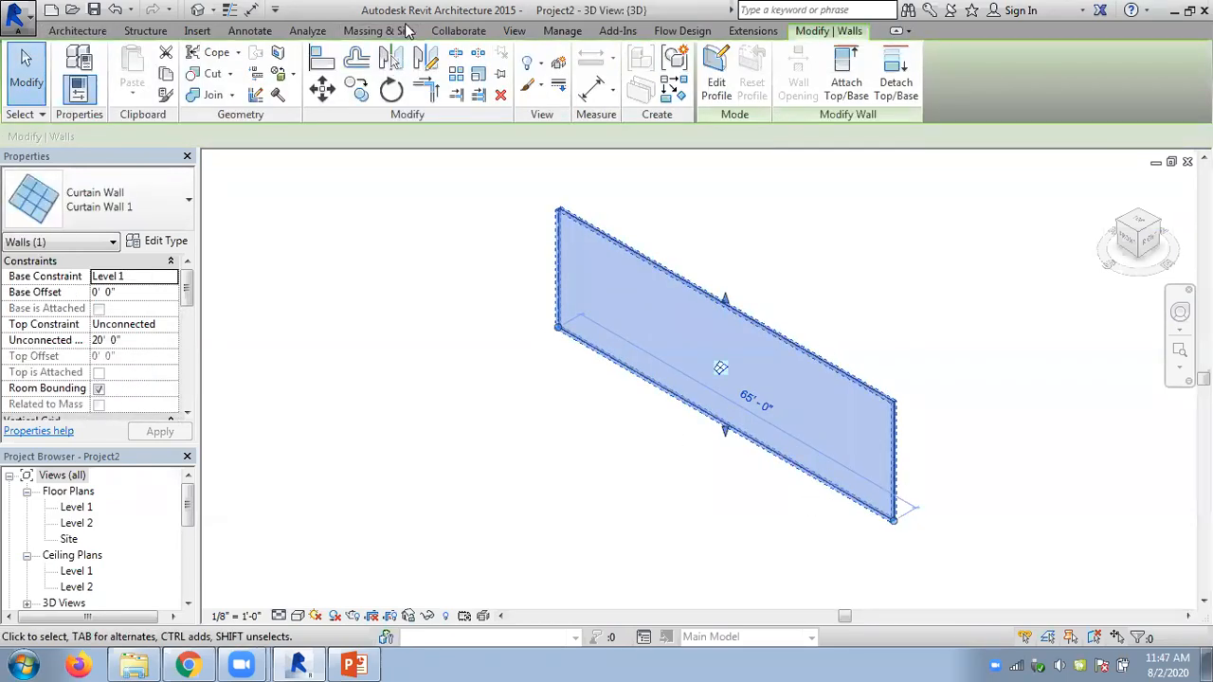
Tile the two view windows side by side with the Level 1 floor plan ahead of the 3D view
{"action": "left_click", "coordinate": [515, 32]}
{"action": "left_click", "coordinate": [1120, 95]}
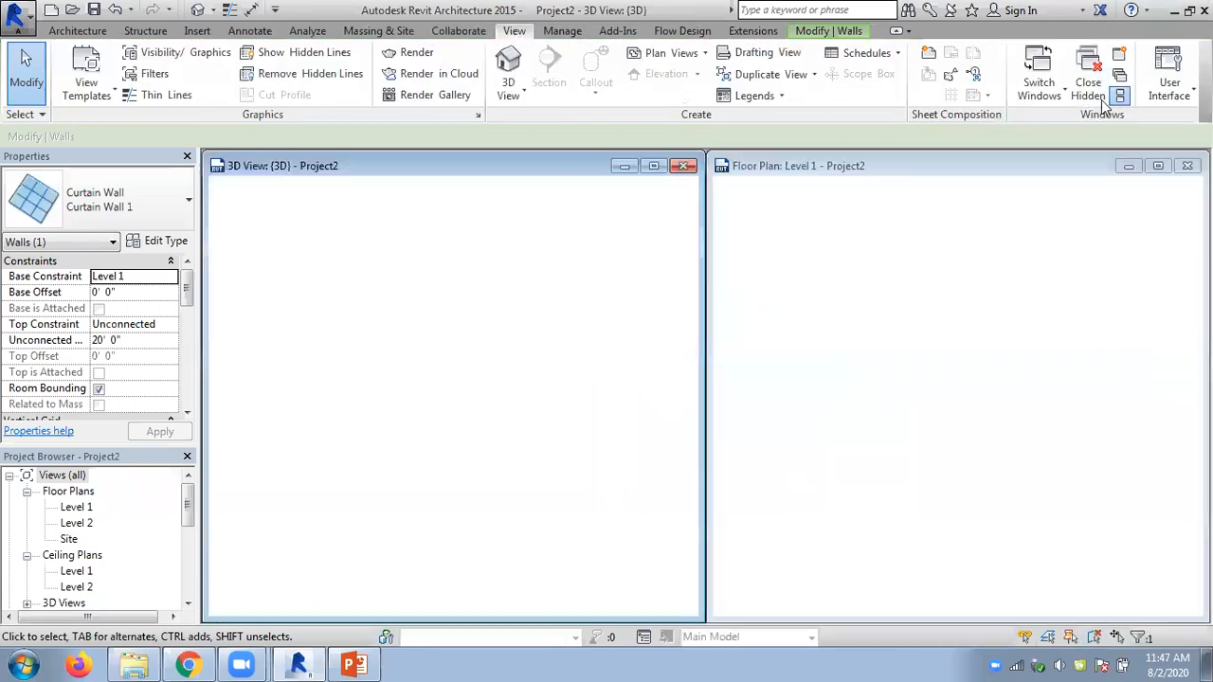
{"action": "left_click", "coordinate": [522, 267]}
{"action": "left_click", "coordinate": [874, 167]}
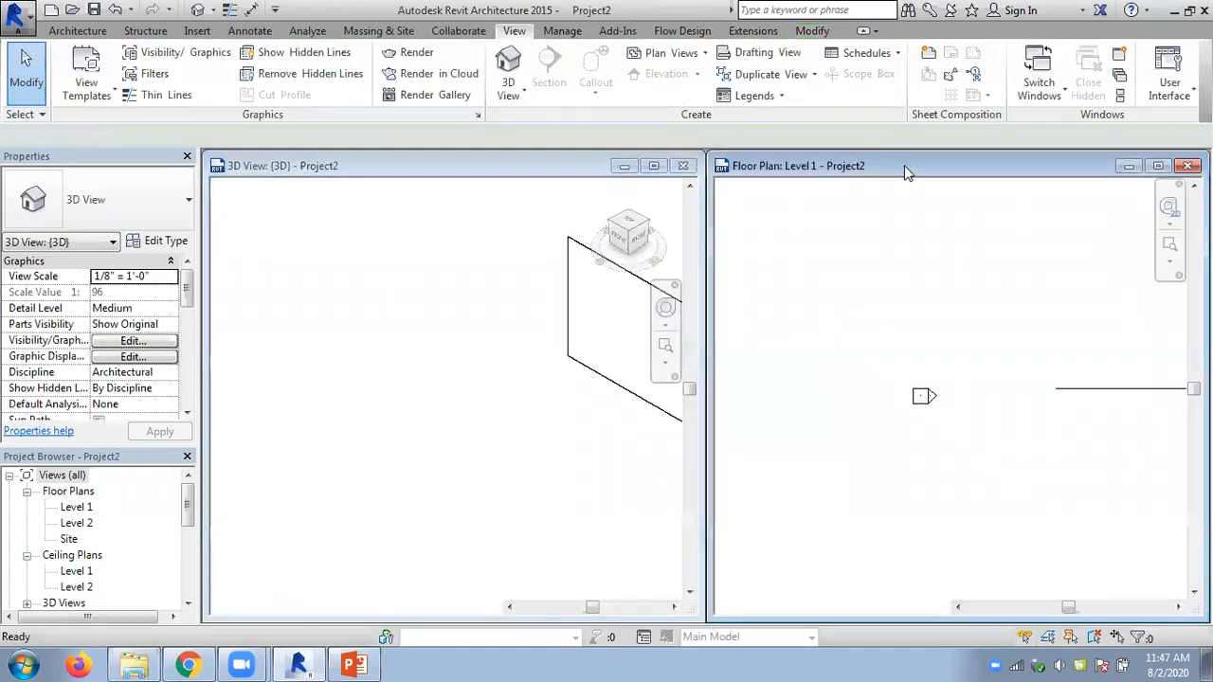
{"action": "left_click", "coordinate": [1119, 95]}
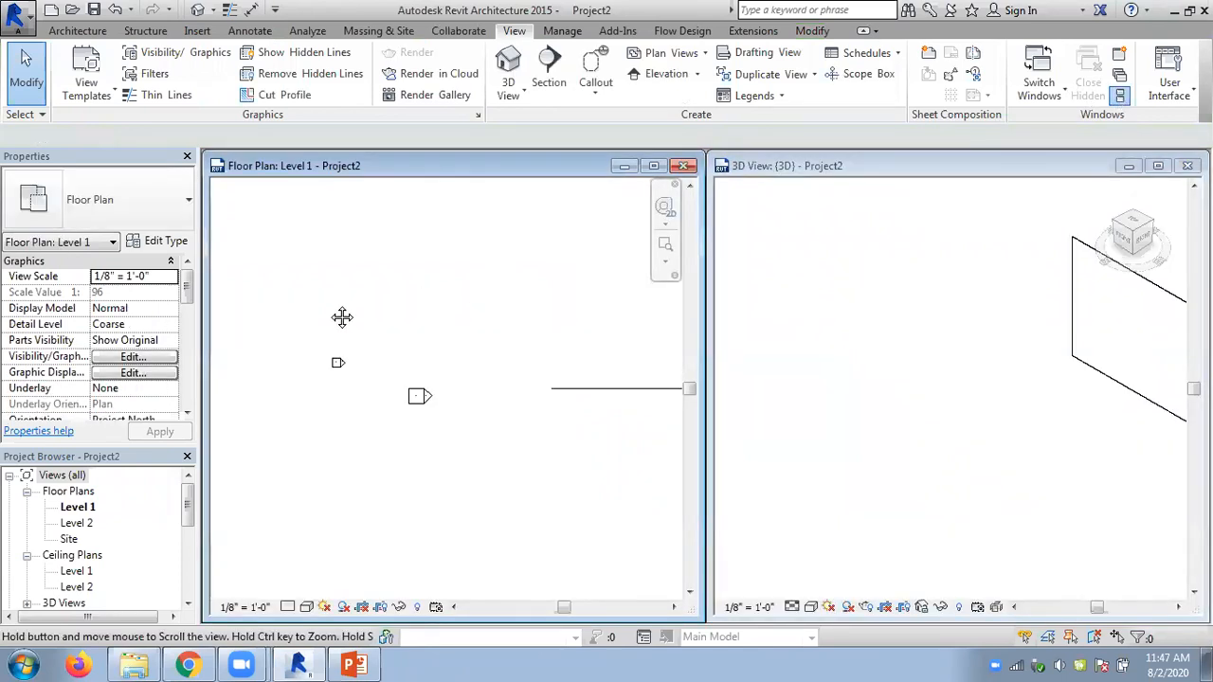
Look at the curtain system elements figure in the PowerPoint slide and switch back to Revit
{"action": "left_click", "coordinate": [352, 664]}
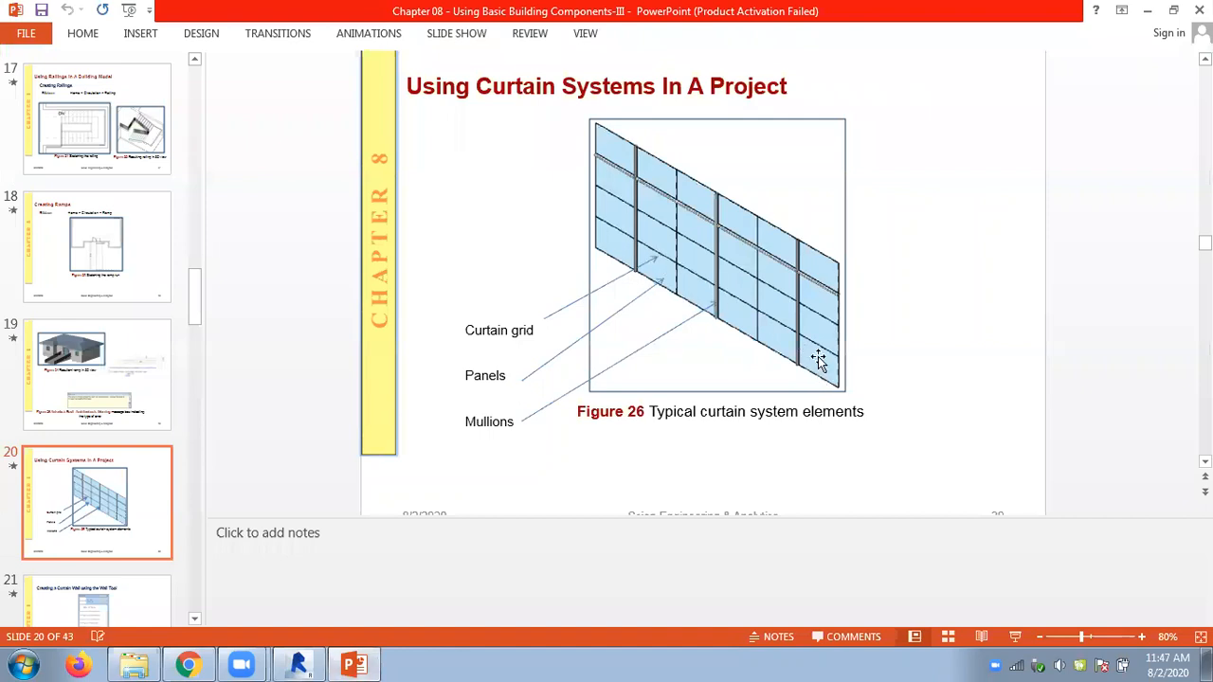
{"action": "left_click", "coordinate": [296, 664]}
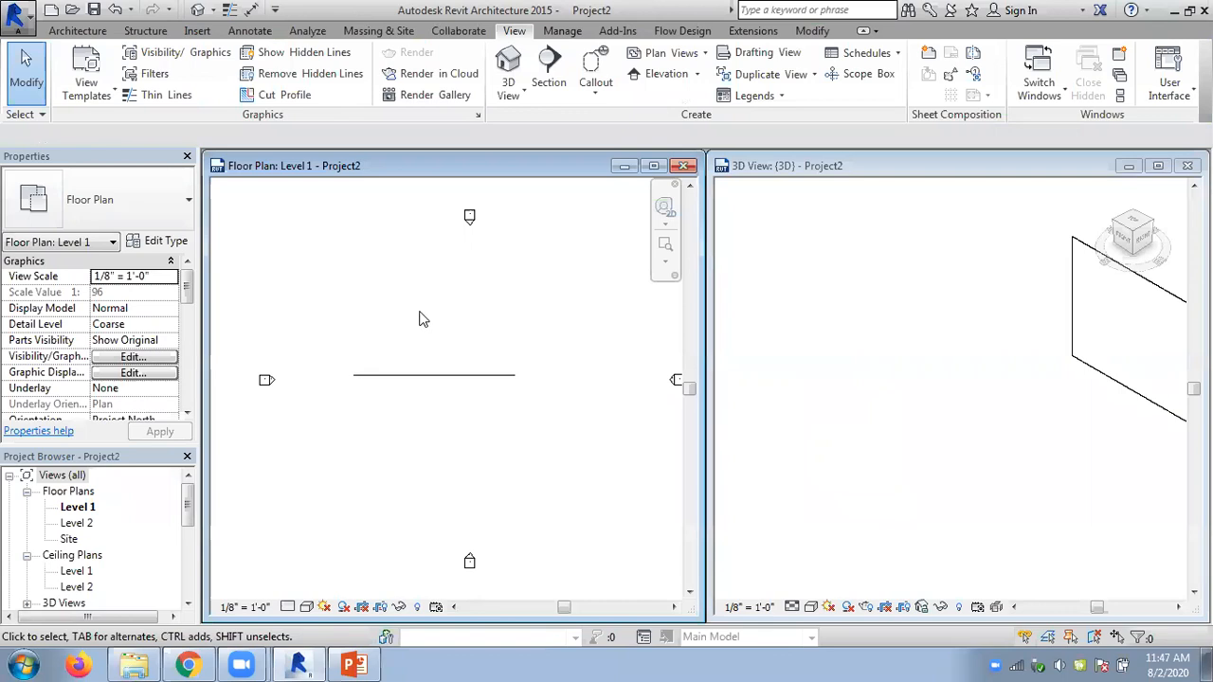
Draw a horizontal curtain wall segment about 10' long below the existing wall, starting in line with its left end
{"action": "left_click", "coordinate": [86, 33]}
{"action": "left_click", "coordinate": [73, 95]}
{"action": "left_click", "coordinate": [76, 126]}
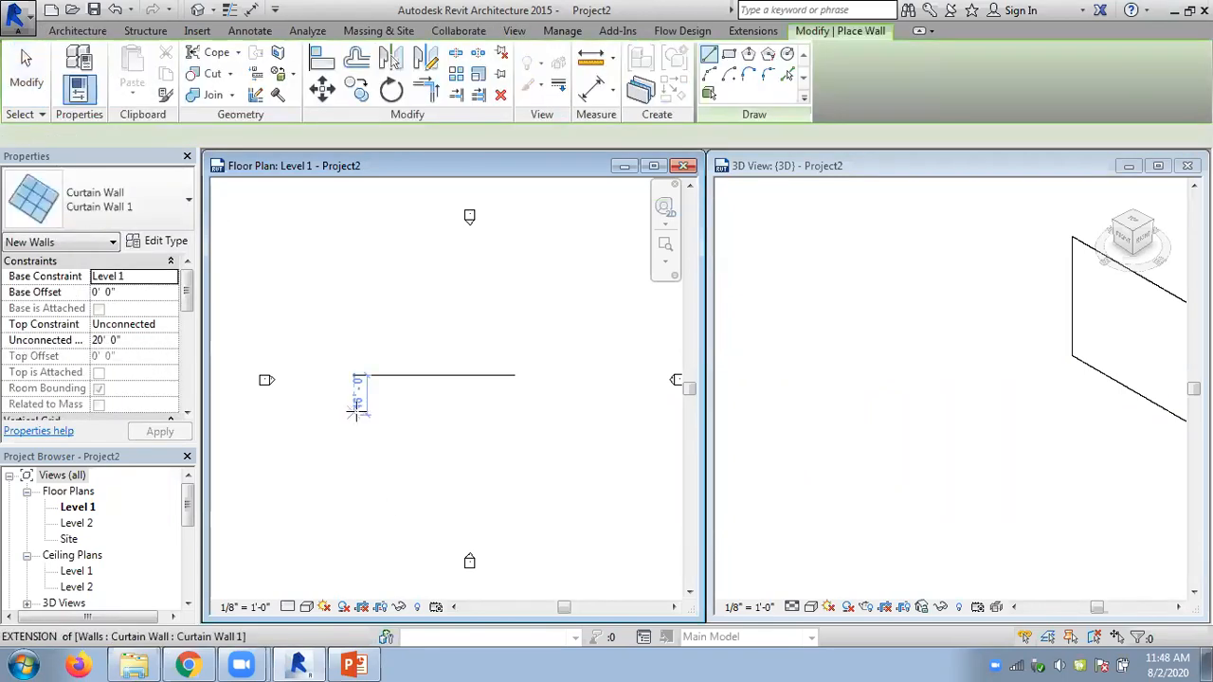
{"action": "left_click", "coordinate": [356, 410]}
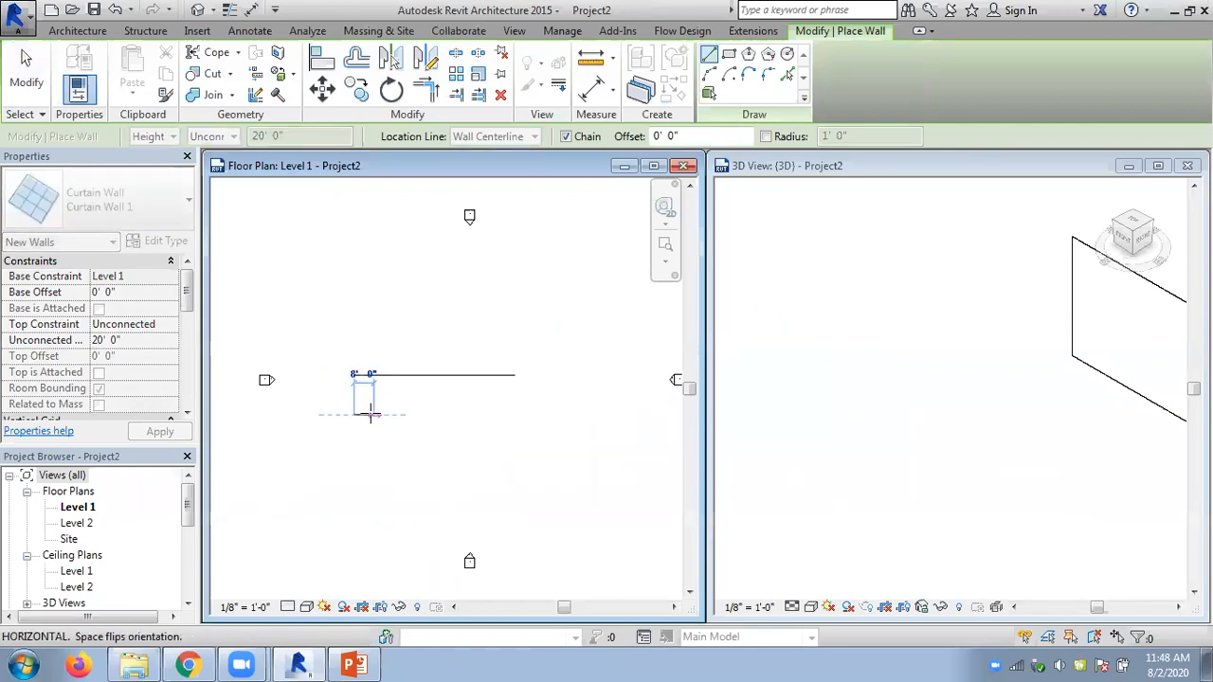
{"action": "scroll", "coordinate": [370, 414], "scroll_direction": "up", "scroll_amount": 3}
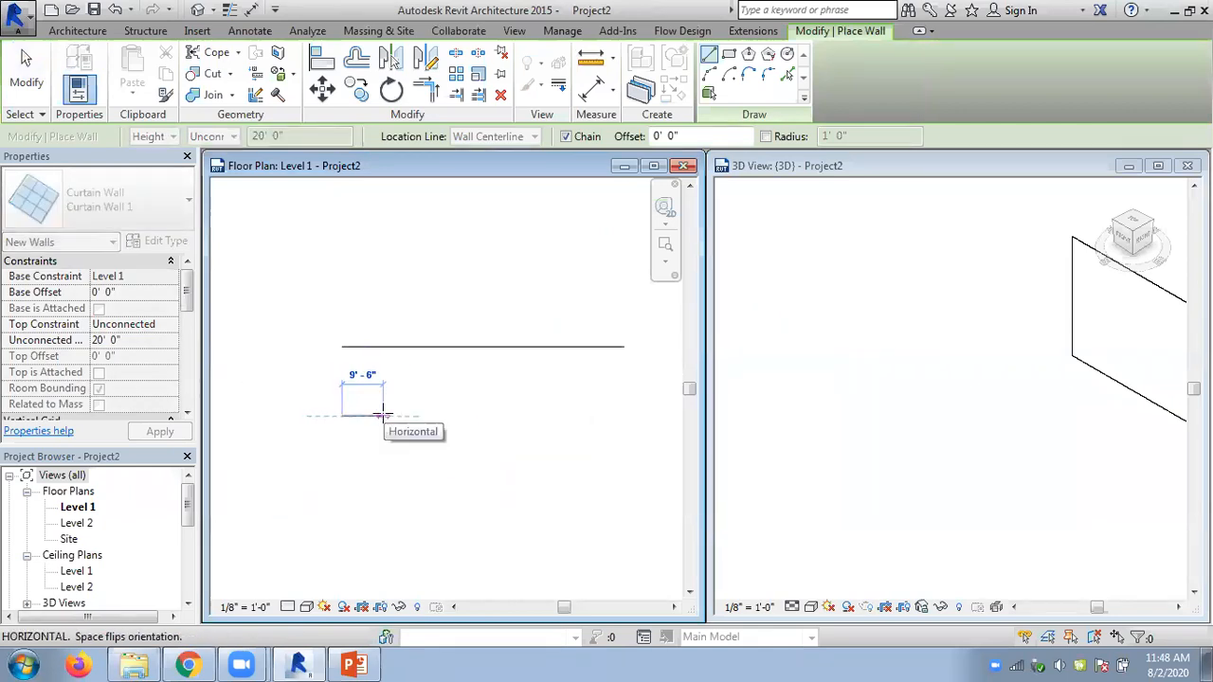
{"action": "left_click", "coordinate": [388, 415]}
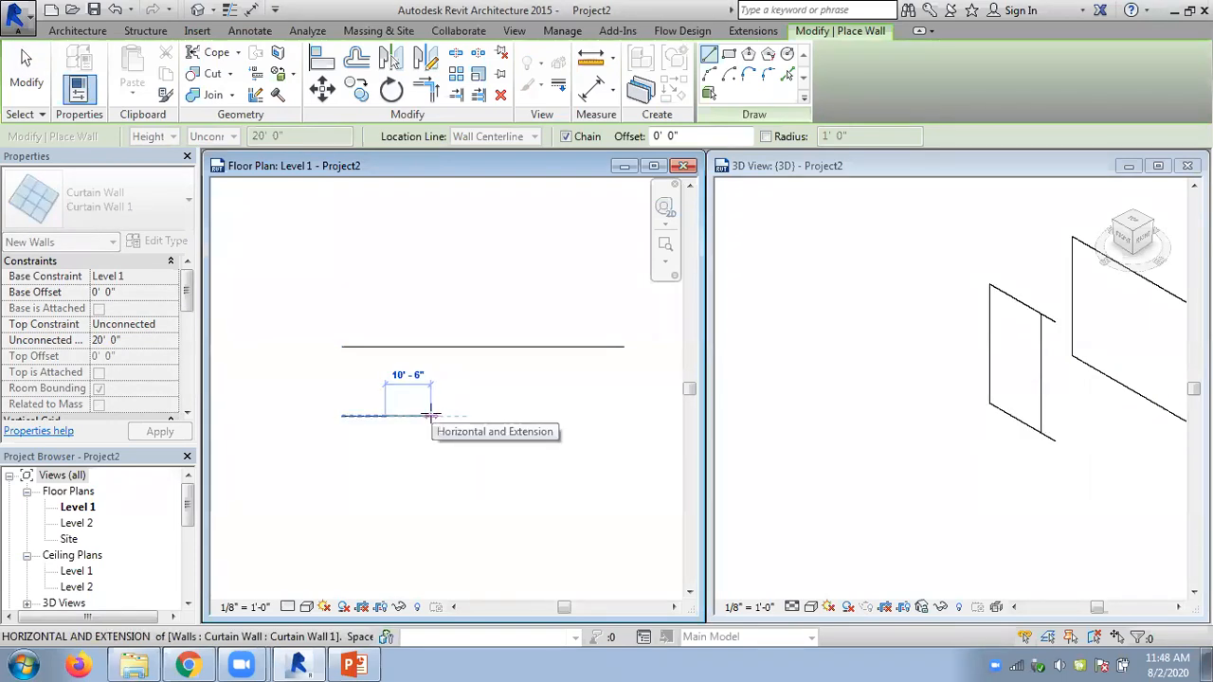
Continue the lower curtain wall with three more collinear segments of 10' each and end the wall command
{"action": "type", "text": "10"}
{"action": "key", "text": "Return"}
{"action": "type", "text": "1"}
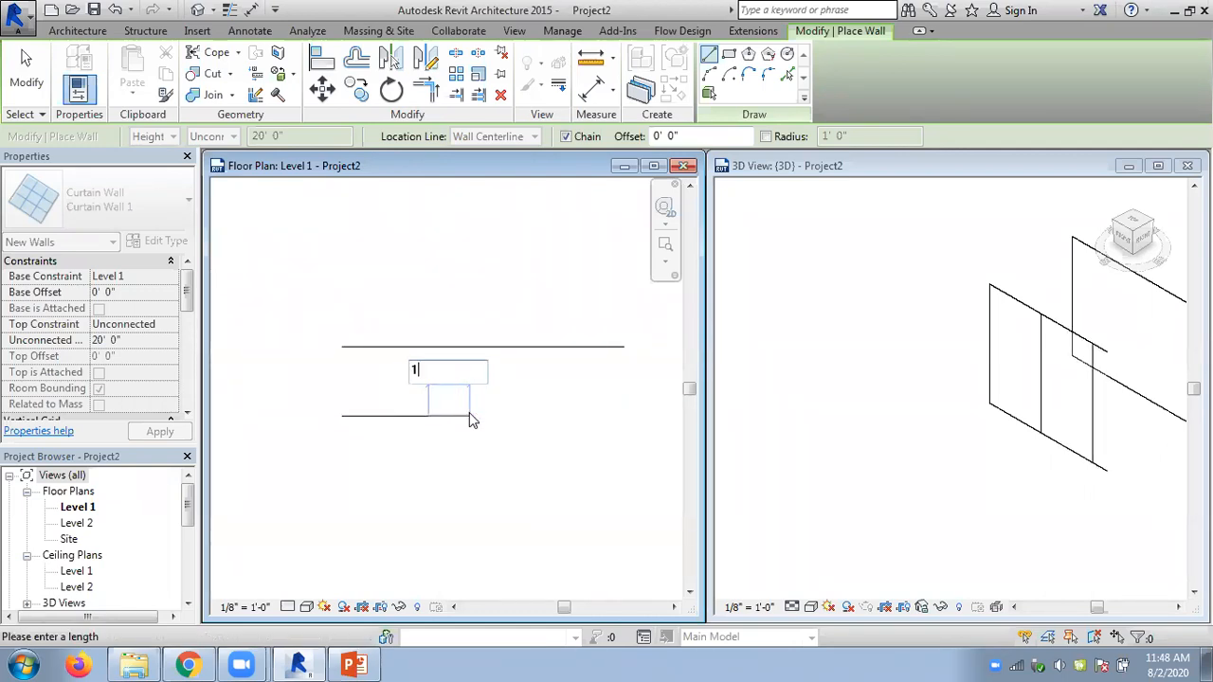
{"action": "type", "text": "0"}
{"action": "key", "text": "Return"}
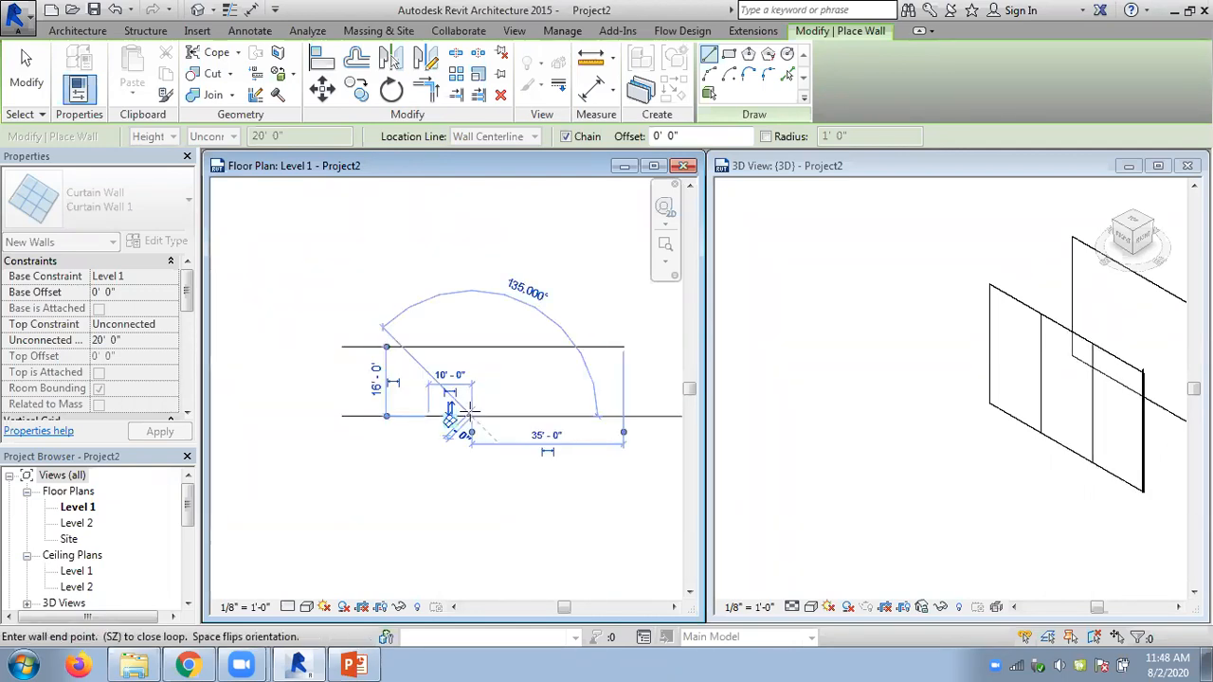
{"action": "type", "text": "10"}
{"action": "key", "text": "Return"}
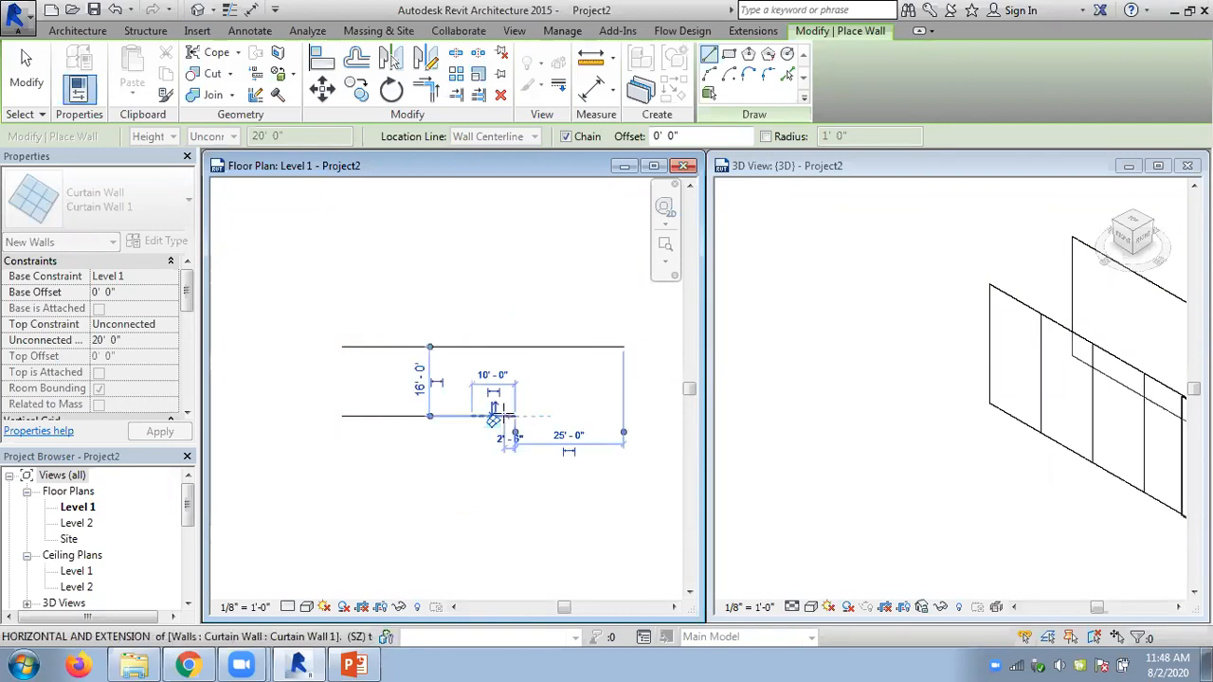
{"action": "key", "text": "Escape"}
{"action": "key", "text": "Escape"}
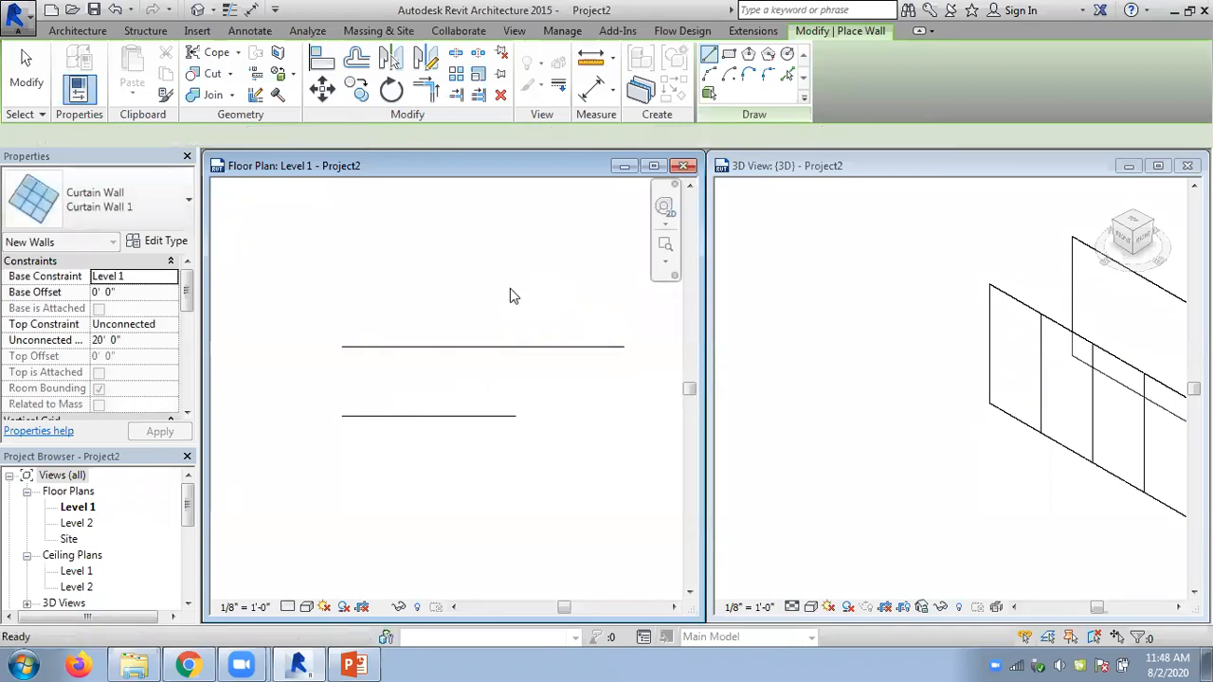
{"action": "left_click", "coordinate": [417, 424]}
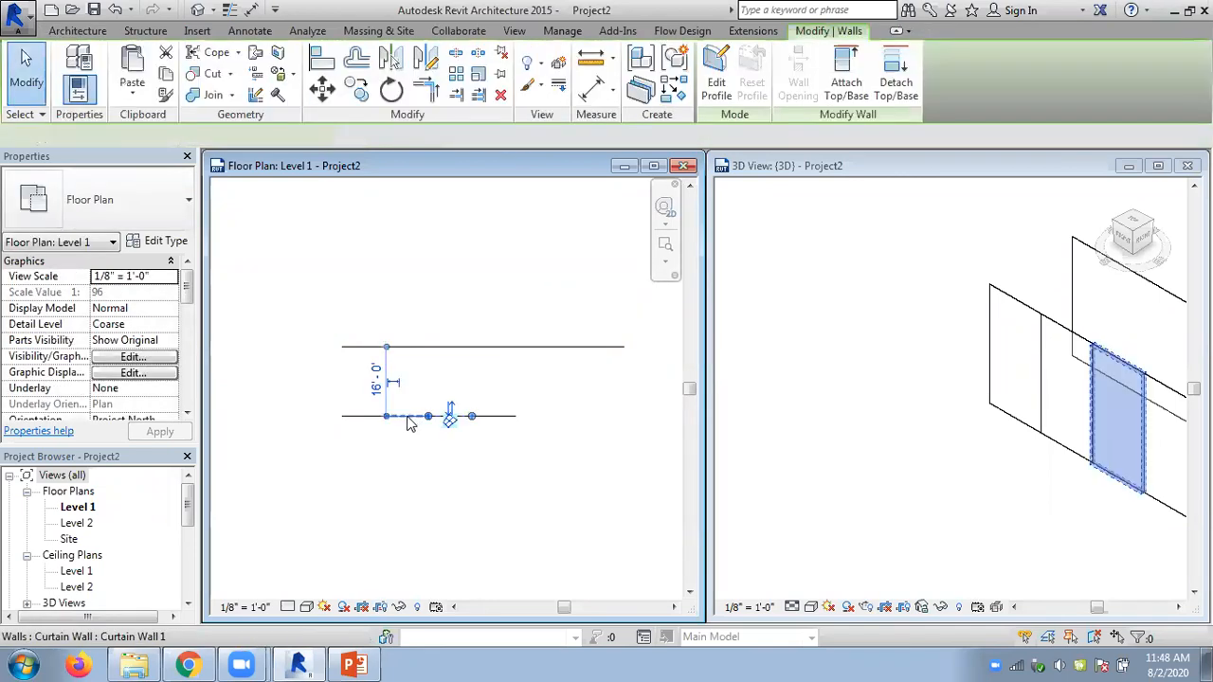
{"action": "key", "text": "Escape"}
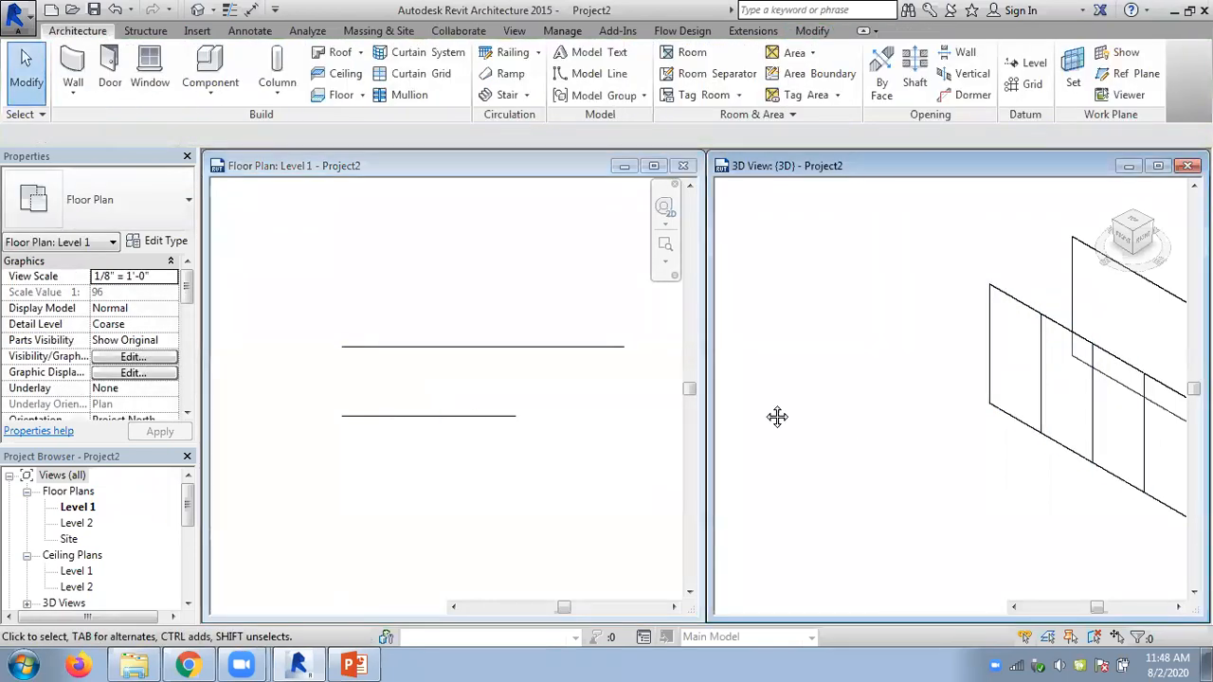
Delete the chain of four 10' curtain wall segments below the long wall in the Level 1 plan
{"action": "middle_click_drag", "start_coordinate": [777, 414], "coordinate": [594, 373]}
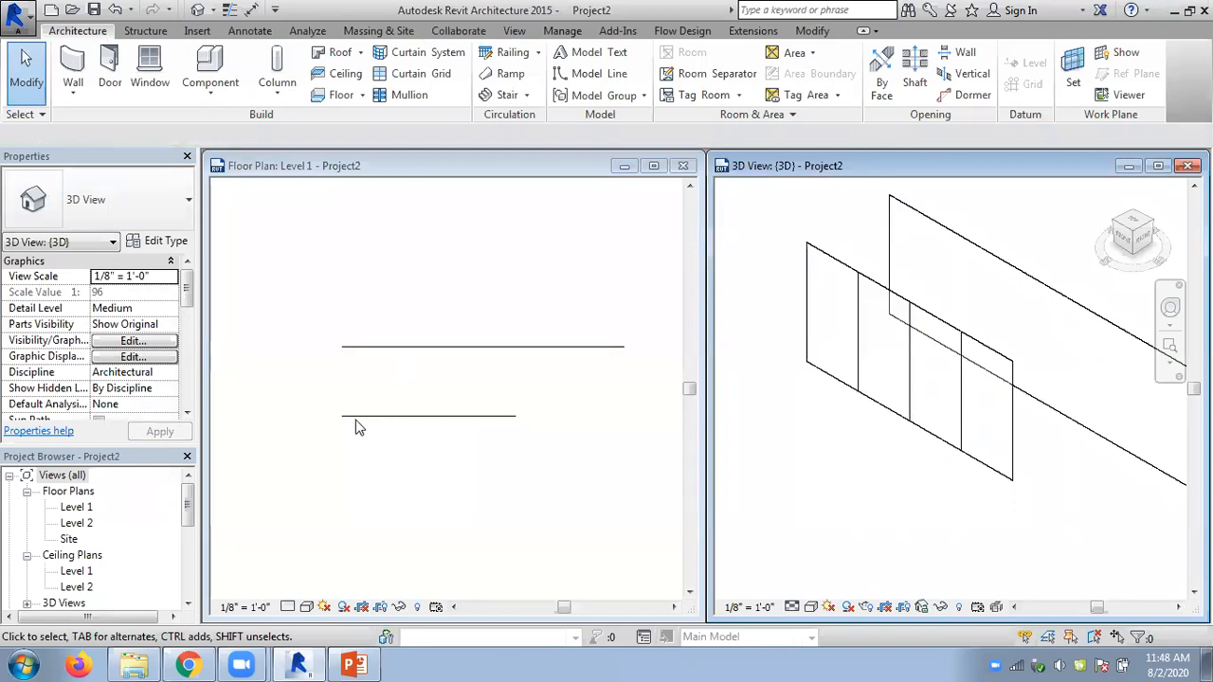
{"action": "left_click", "coordinate": [403, 434]}
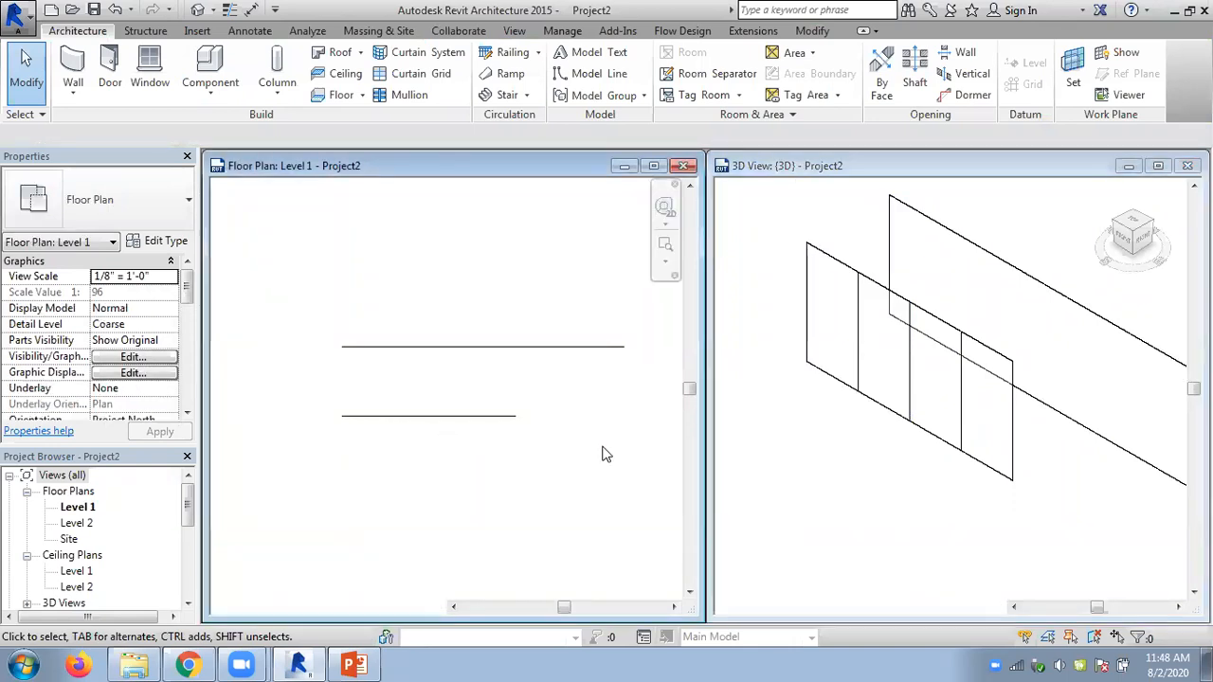
{"action": "left_click", "coordinate": [1028, 489]}
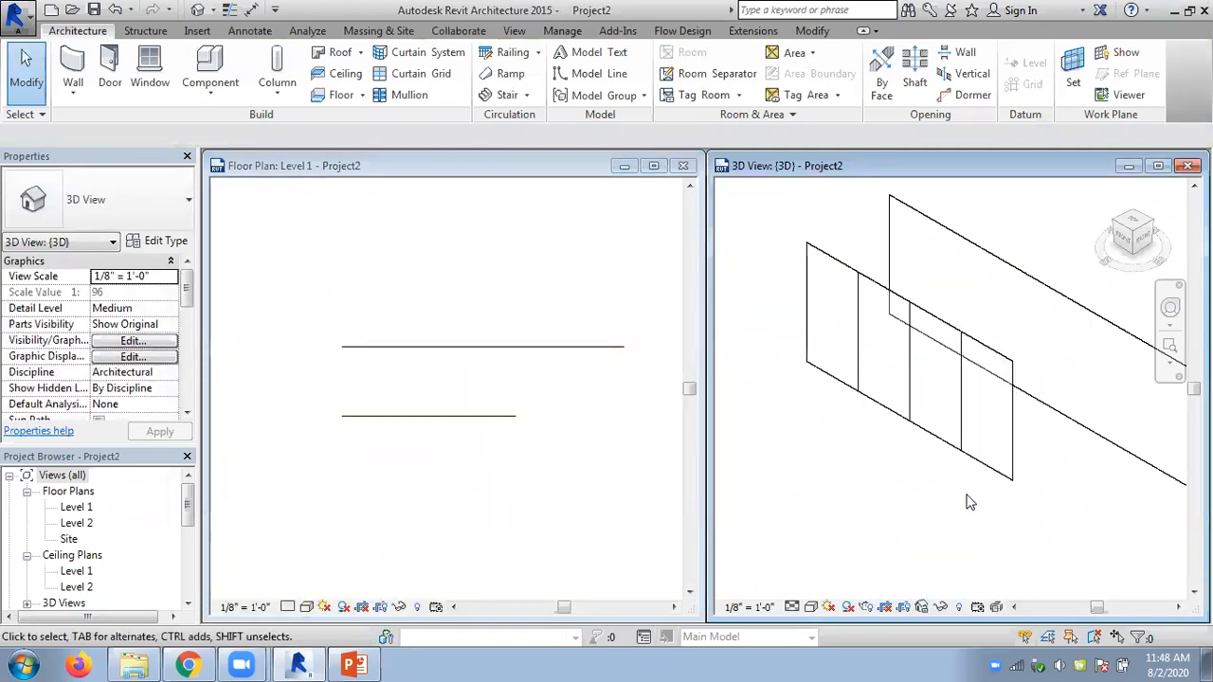
{"action": "left_click", "coordinate": [296, 399]}
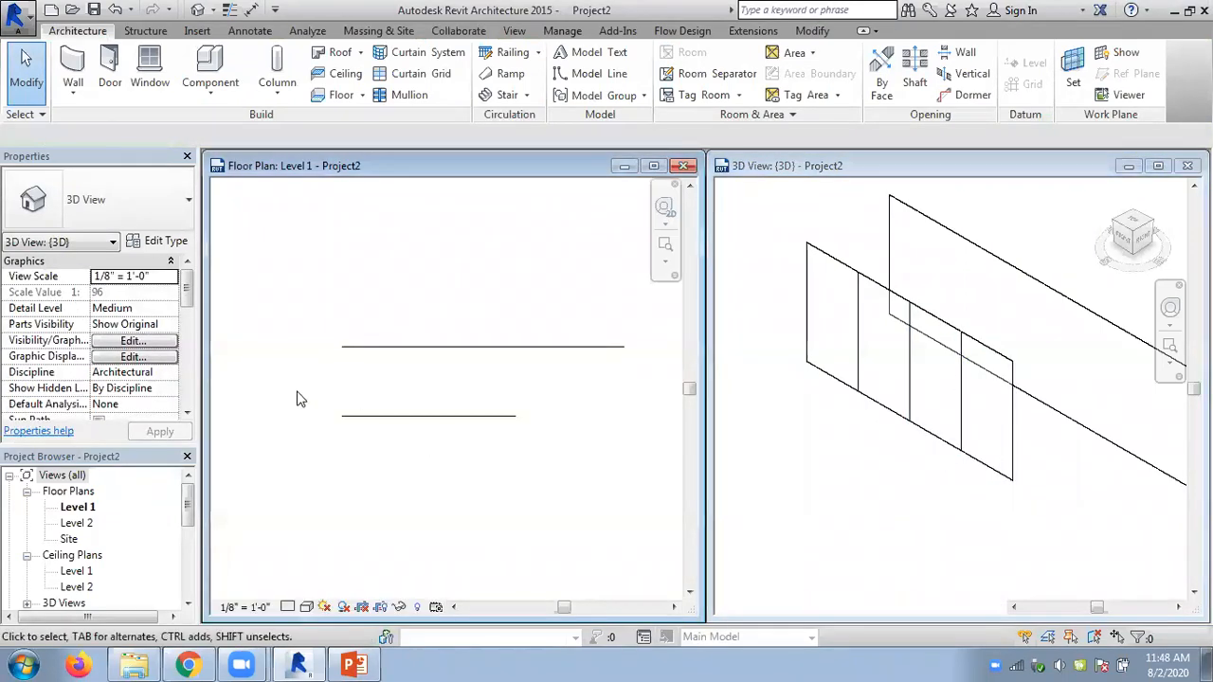
{"action": "left_click_drag", "start_coordinate": [324, 397], "coordinate": [560, 473]}
{"action": "key", "text": "Delete"}
Draw a semicircular curtain wall about 42'-6" in radius below the straight wall, using the Start-End-Radius Arc tool, and end the wall command
{"action": "scroll", "coordinate": [314, 303], "scroll_direction": "down", "scroll_amount": 1}
{"action": "left_click", "coordinate": [73, 92]}
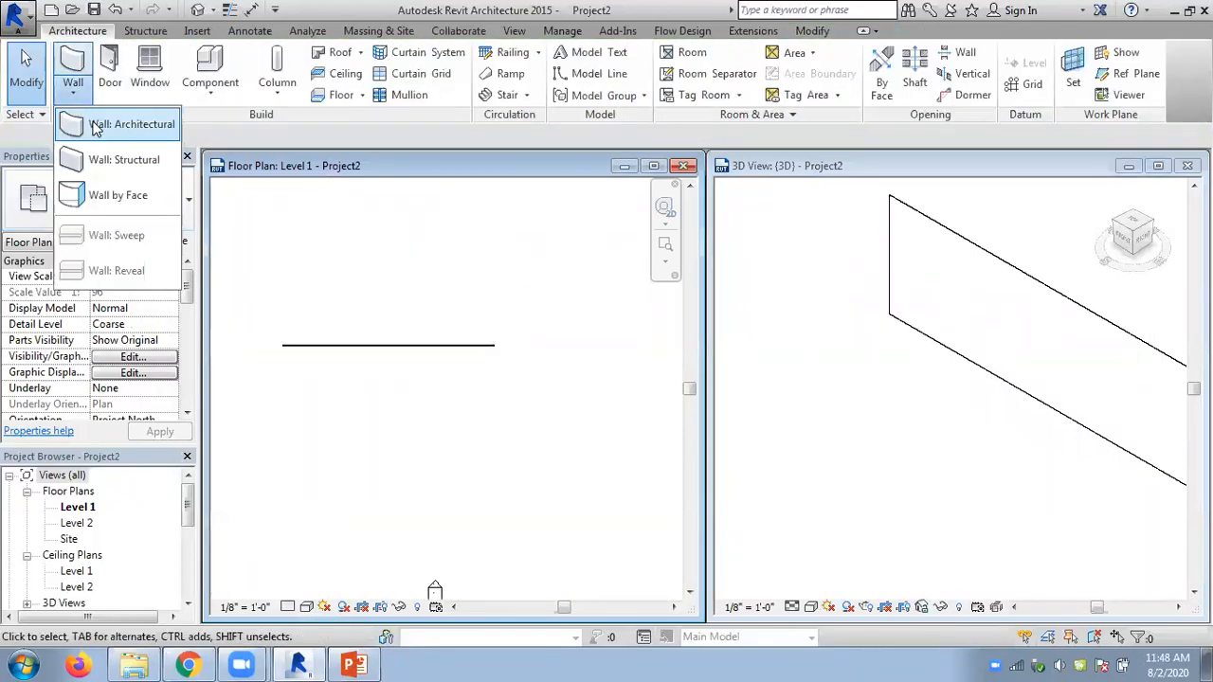
{"action": "left_click", "coordinate": [95, 129]}
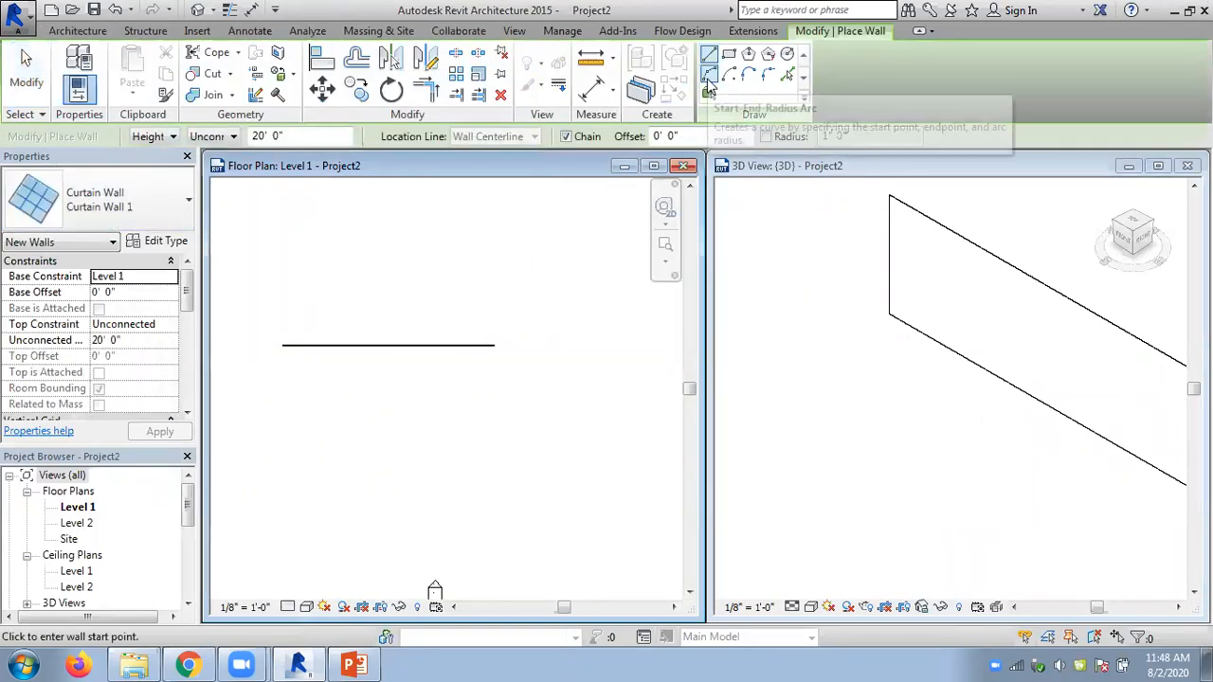
{"action": "left_click", "coordinate": [708, 75]}
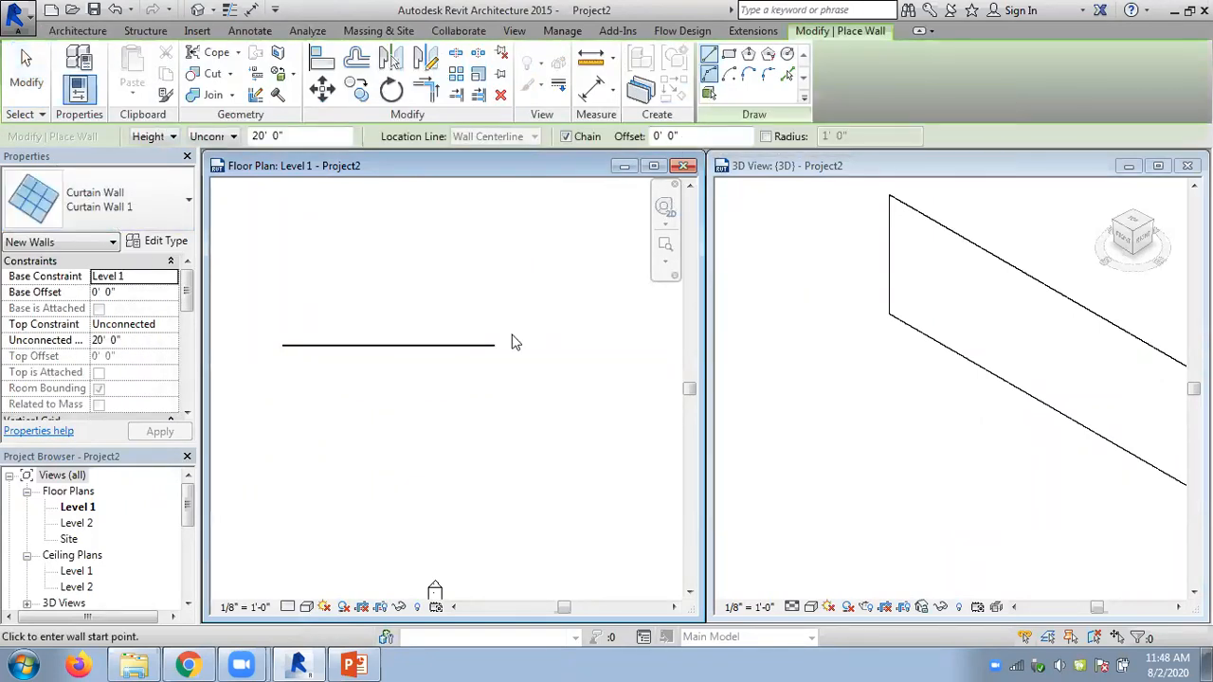
{"action": "left_click", "coordinate": [320, 503]}
{"action": "left_click", "coordinate": [605, 503]}
{"action": "left_click", "coordinate": [427, 393]}
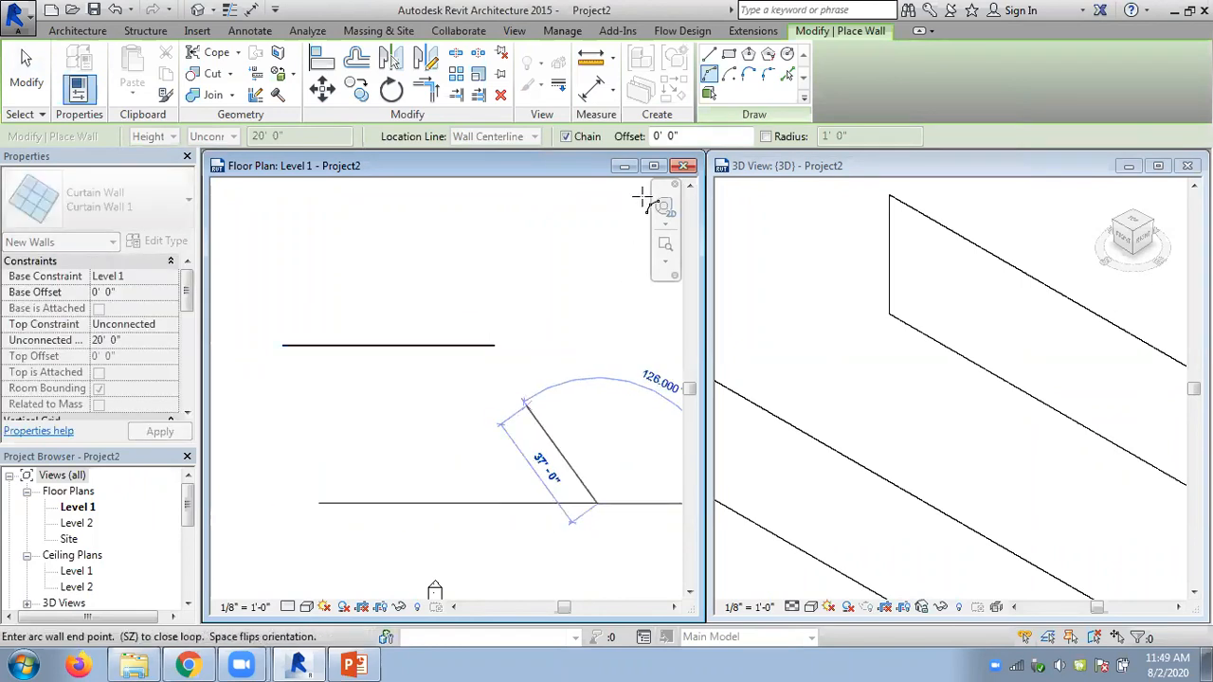
{"action": "key", "text": "Escape"}
{"action": "key", "text": "Escape"}
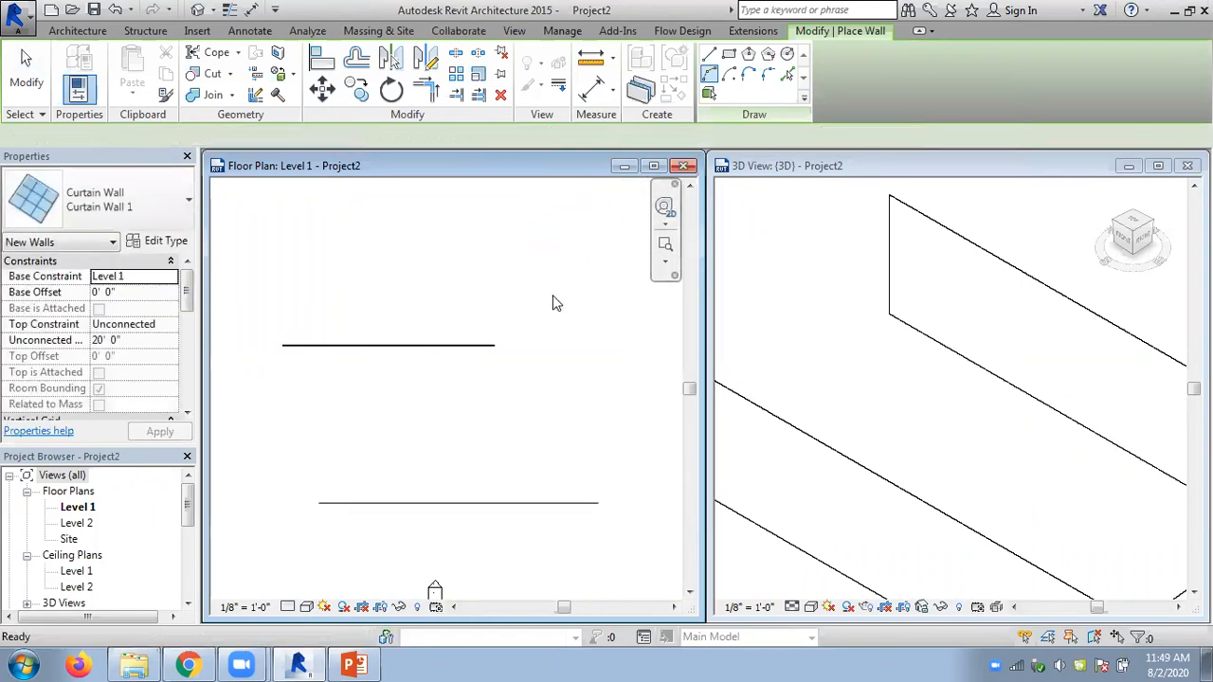
Examine the arc-drawn curtain wall by selecting it in the floor plan and comparing its curved outline with the panel in 3D
{"action": "left_click", "coordinate": [545, 506]}
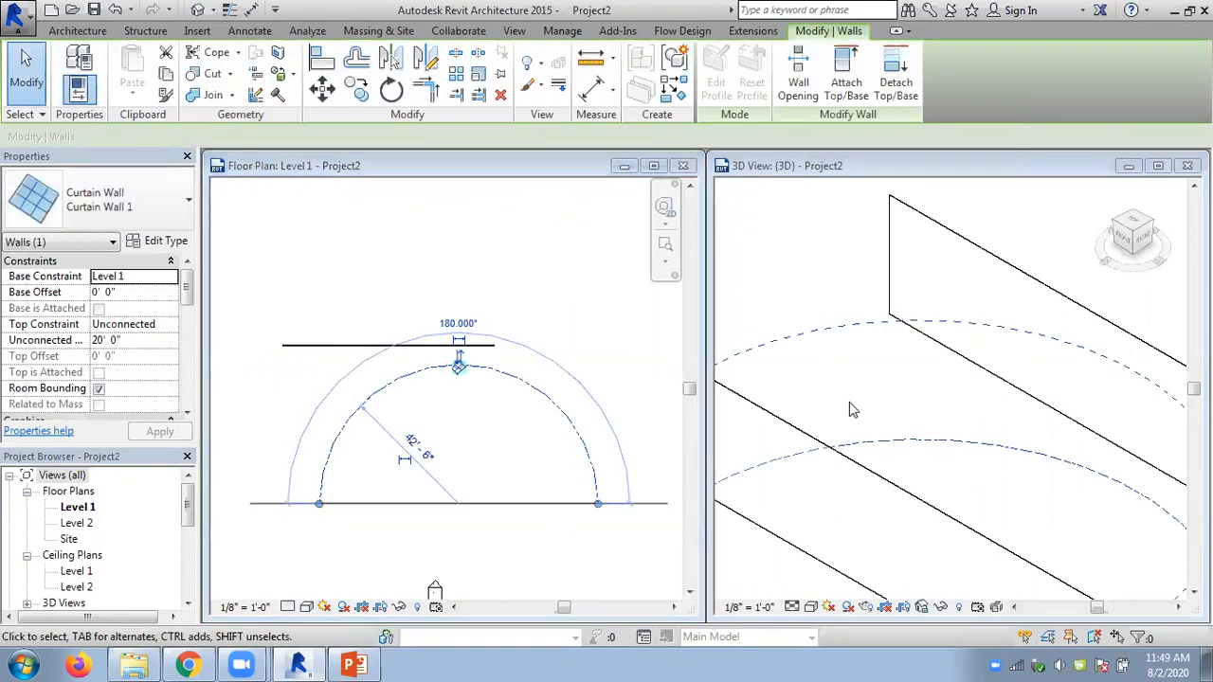
{"action": "scroll", "coordinate": [850, 402], "scroll_direction": "down", "scroll_amount": 3}
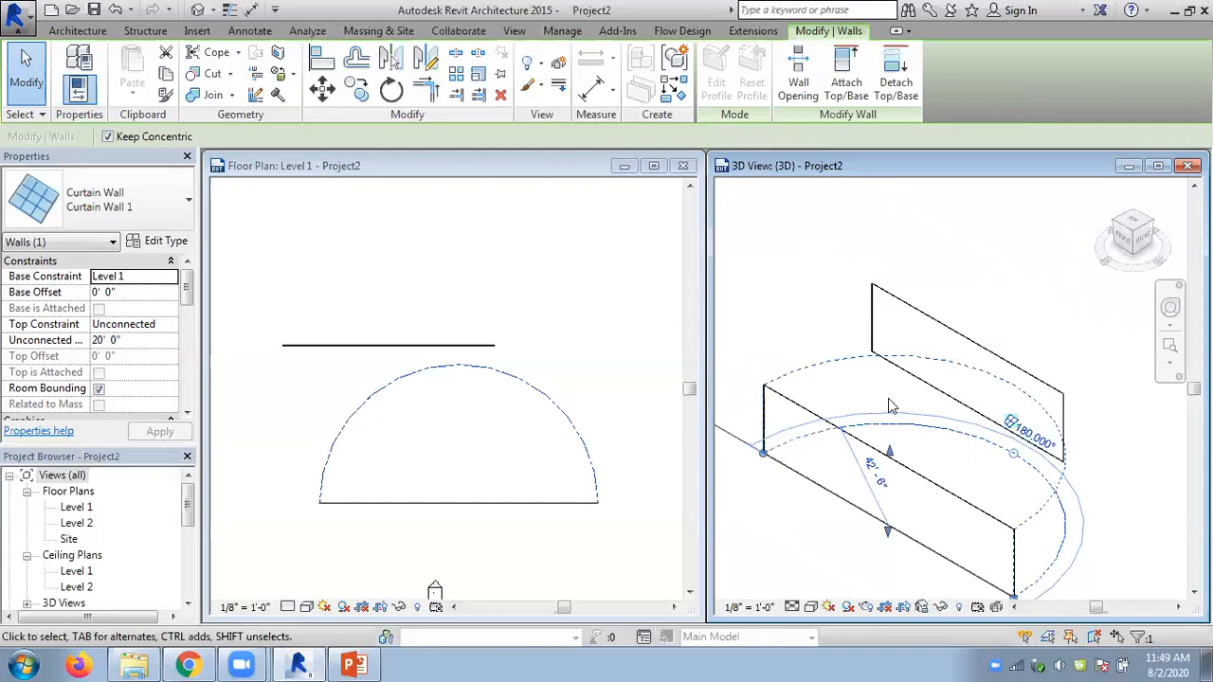
{"action": "key", "text": "Delete"}
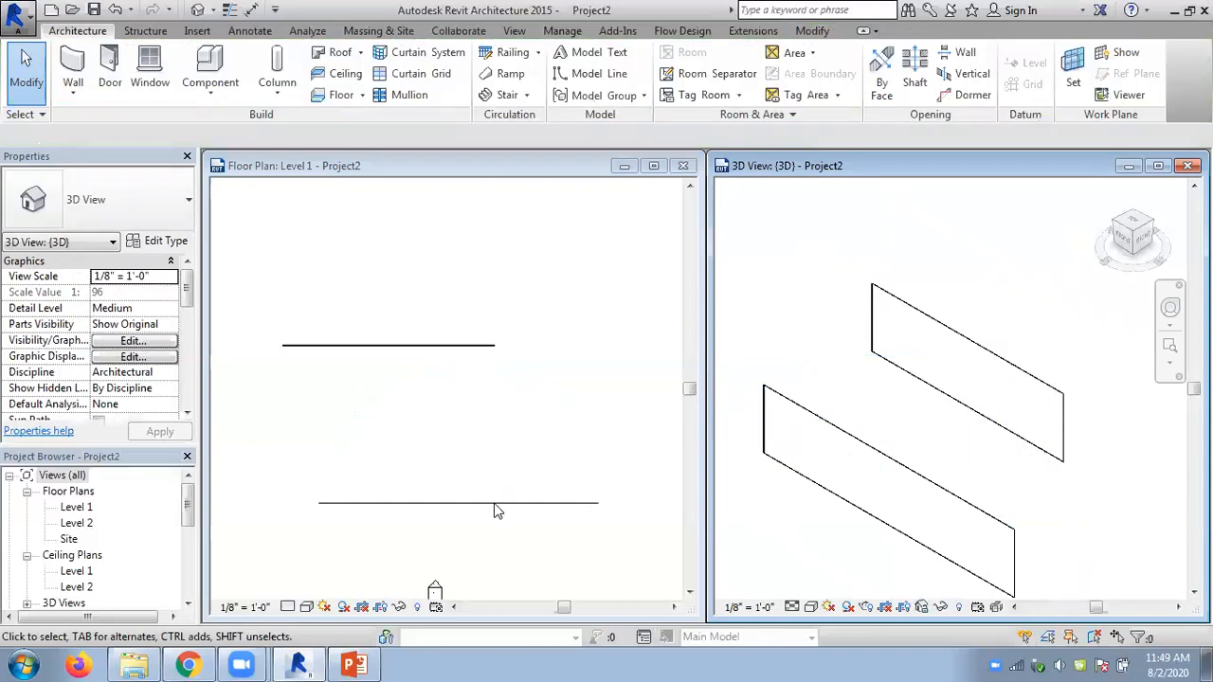
{"action": "left_click", "coordinate": [498, 508]}
{"action": "key", "text": "ctrl+z"}
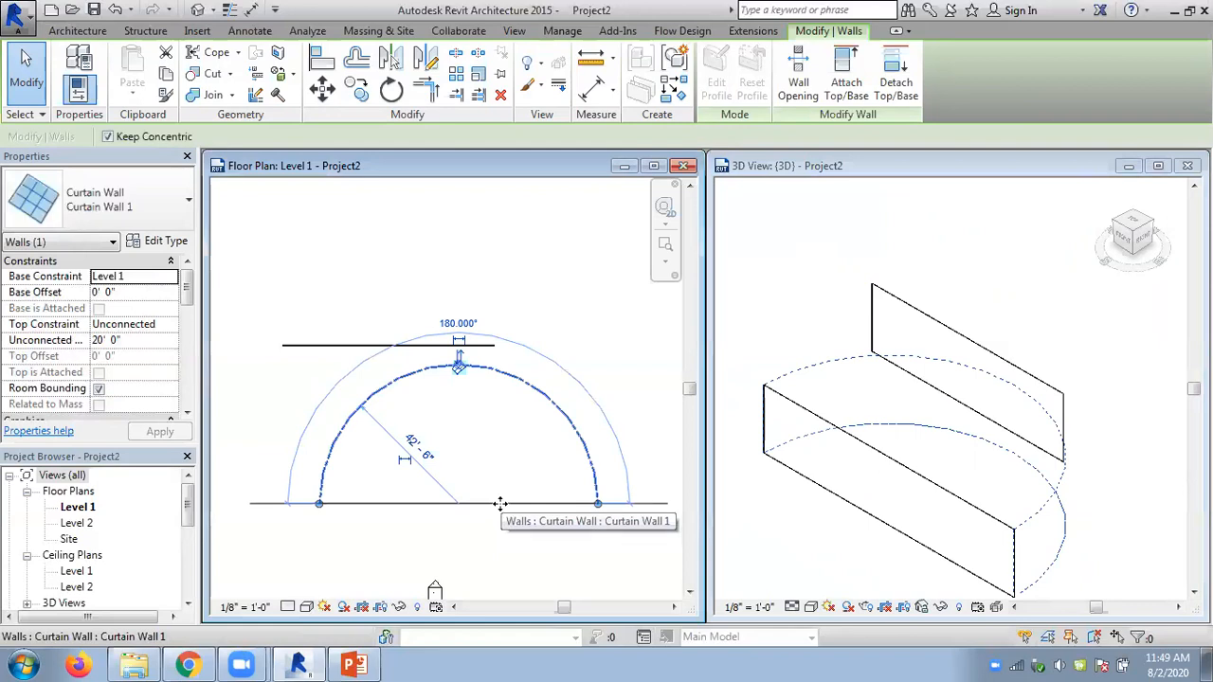
{"action": "key", "text": "Delete"}
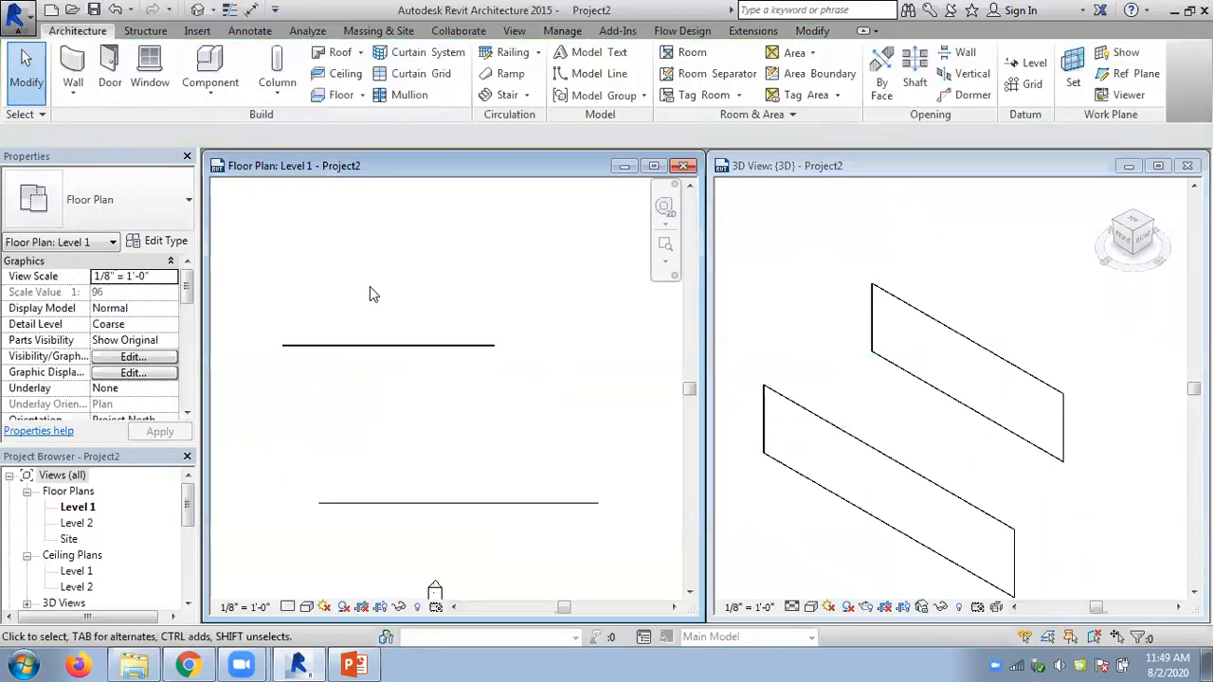
Delete the arc-drawn curtain wall and the remaining straight curtain wall from the Level 1 plan
{"action": "left_click", "coordinate": [490, 506]}
{"action": "key", "text": "ctrl+z"}
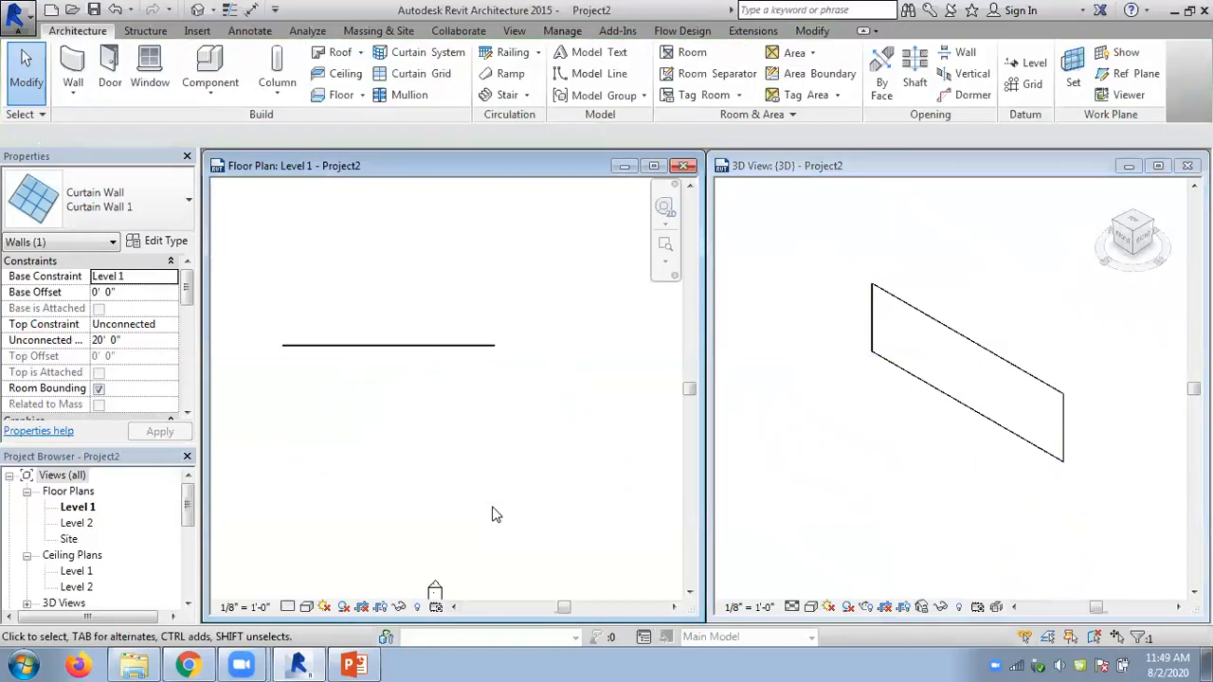
{"action": "left_click", "coordinate": [465, 351]}
{"action": "key", "text": "Delete"}
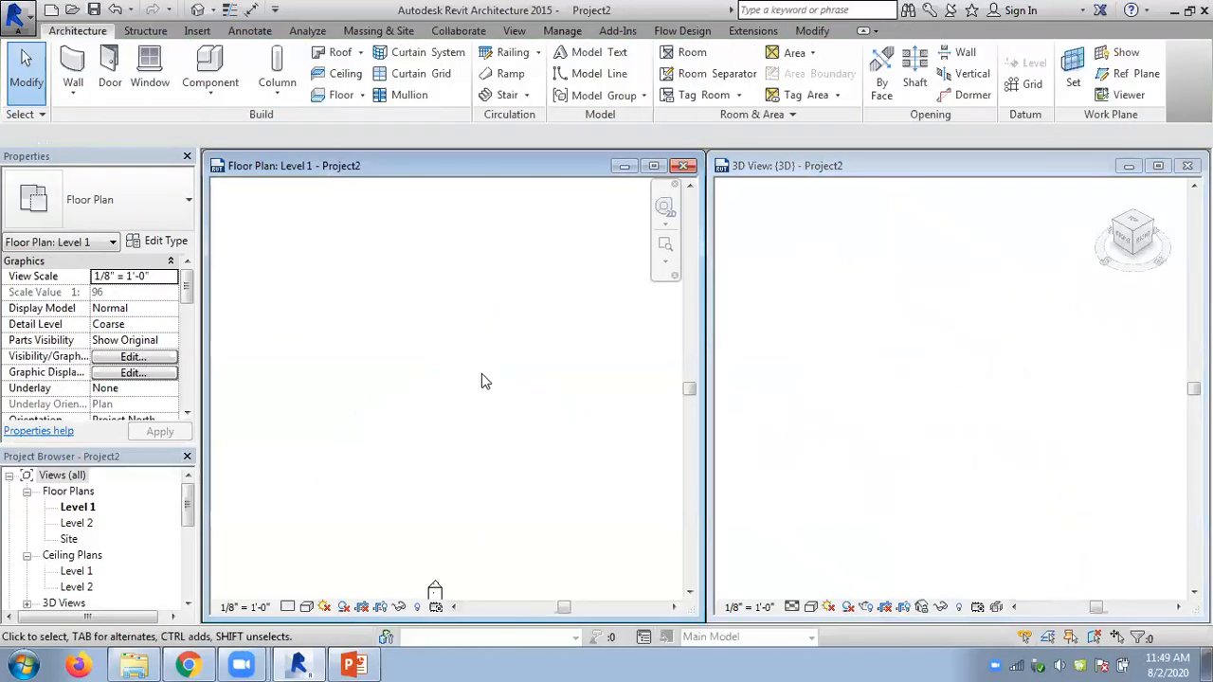
Open the Curtain Wall 1 type properties for a new architectural wall, check the curtain system figure in PowerPoint, and return to Revit
{"action": "left_click", "coordinate": [73, 88]}
{"action": "left_click", "coordinate": [90, 126]}
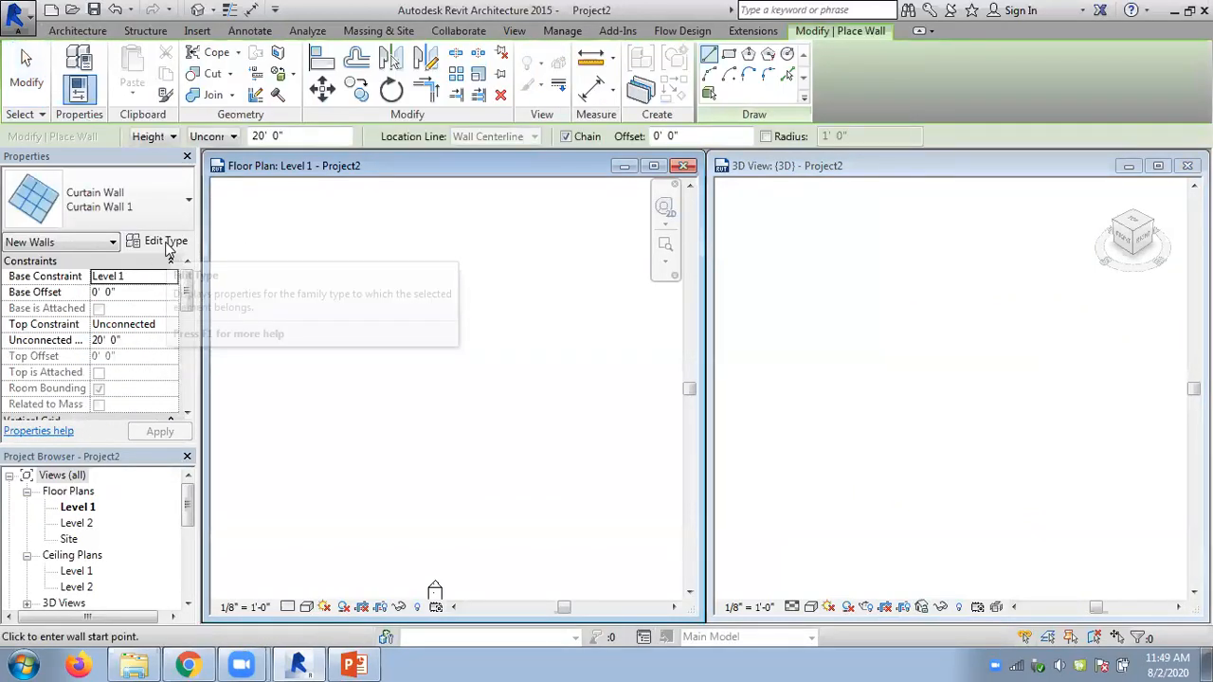
{"action": "left_click_drag", "start_coordinate": [188, 303], "coordinate": [171, 271]}
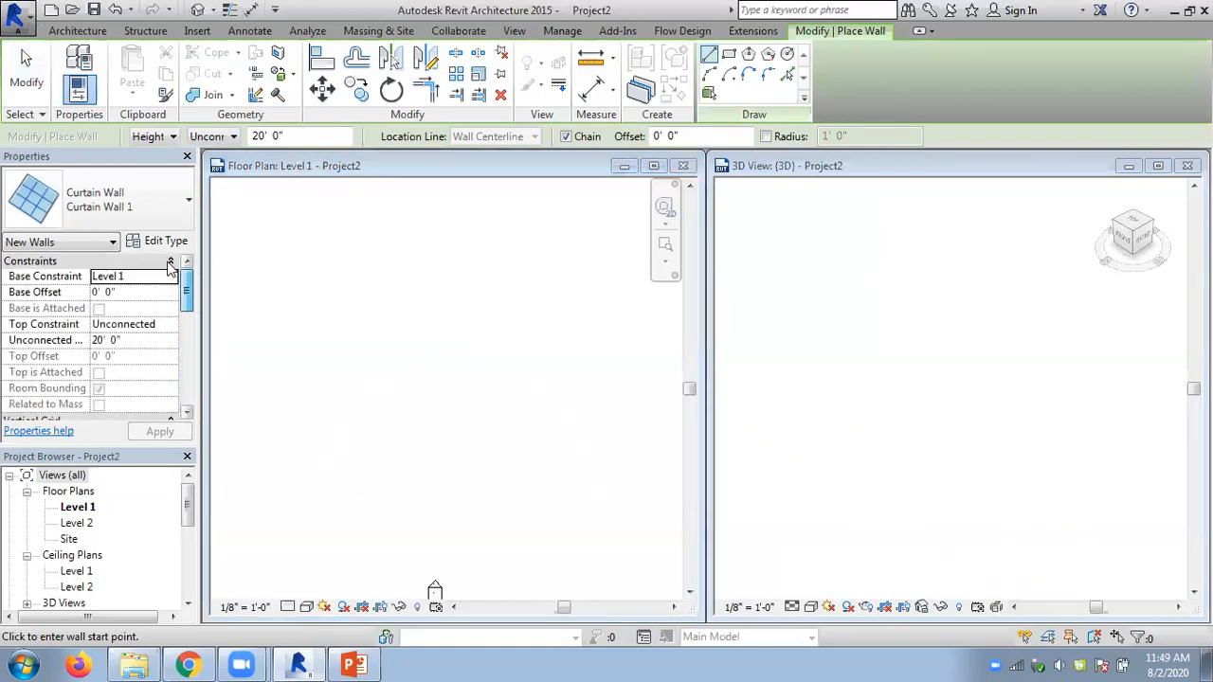
{"action": "left_click", "coordinate": [159, 244]}
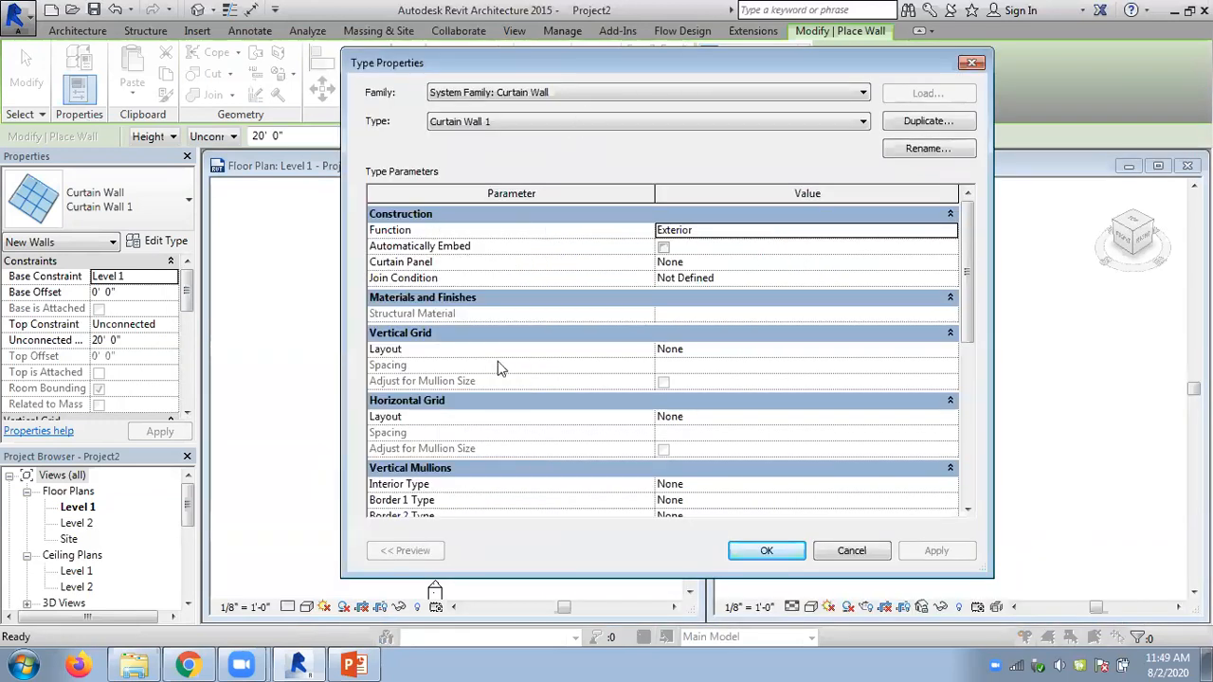
{"action": "left_click", "coordinate": [367, 659]}
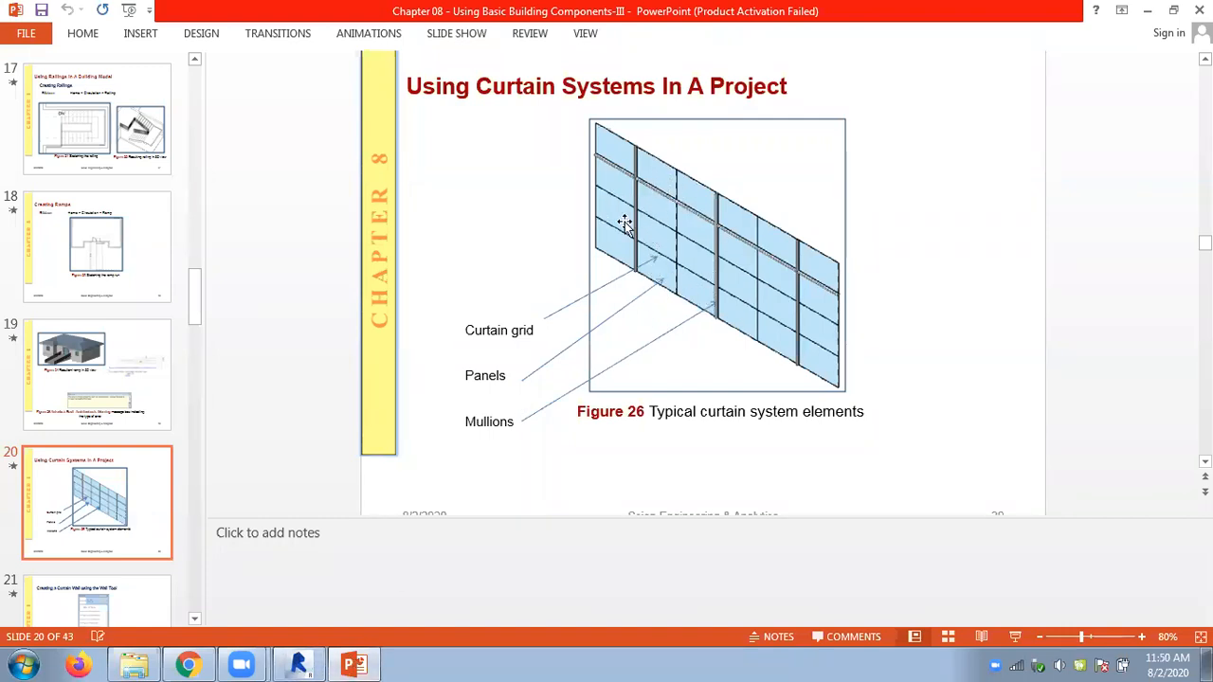
{"action": "left_click", "coordinate": [321, 660]}
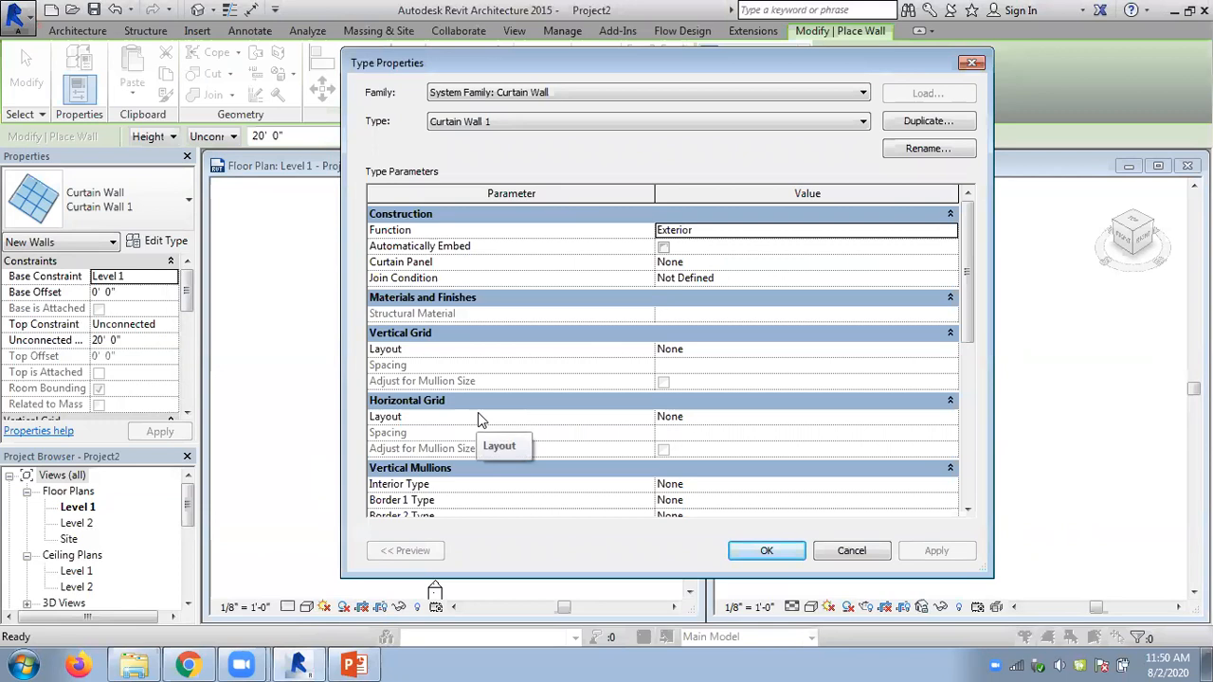
Set the vertical and horizontal grid layouts of Curtain Wall 1 to Fixed Distance, with a horizontal grid spacing of 3'
{"action": "left_click", "coordinate": [951, 349]}
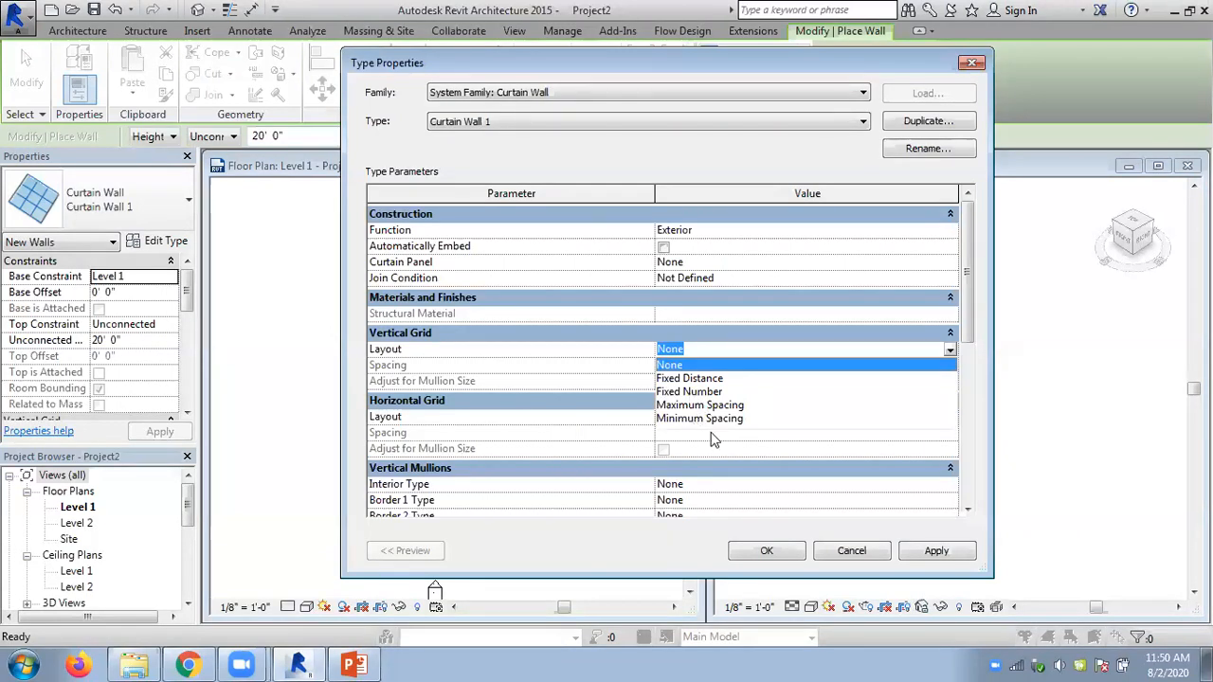
{"action": "left_click", "coordinate": [691, 378]}
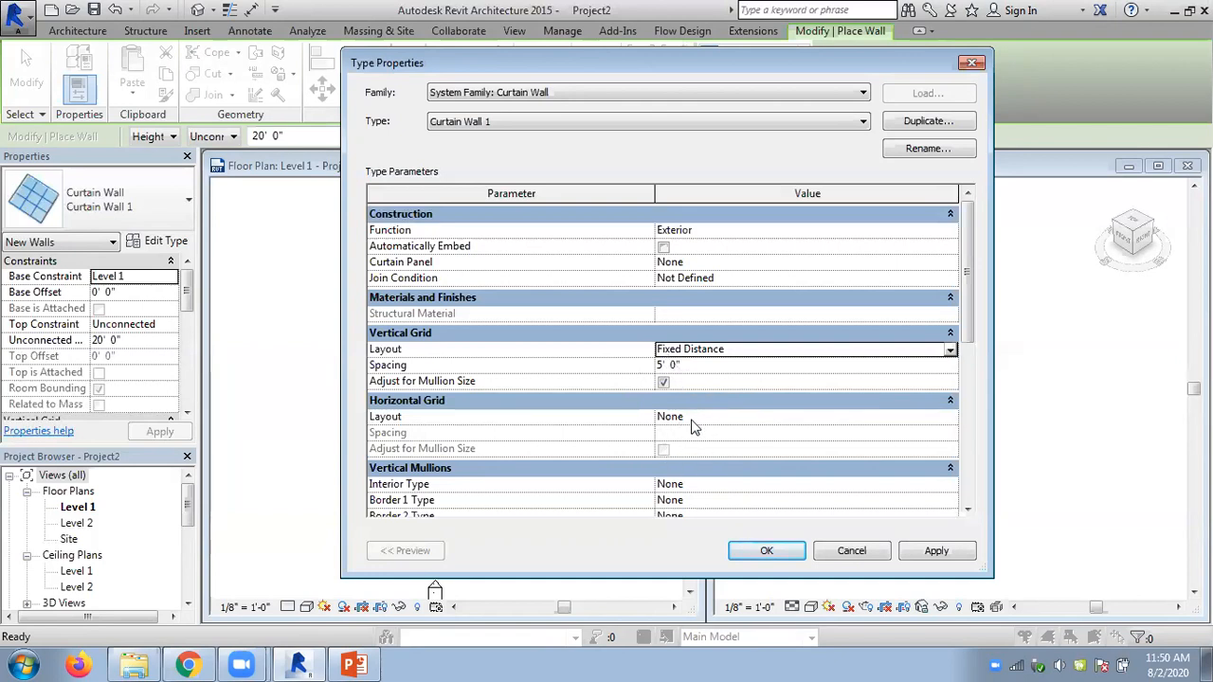
{"action": "left_click", "coordinate": [950, 418]}
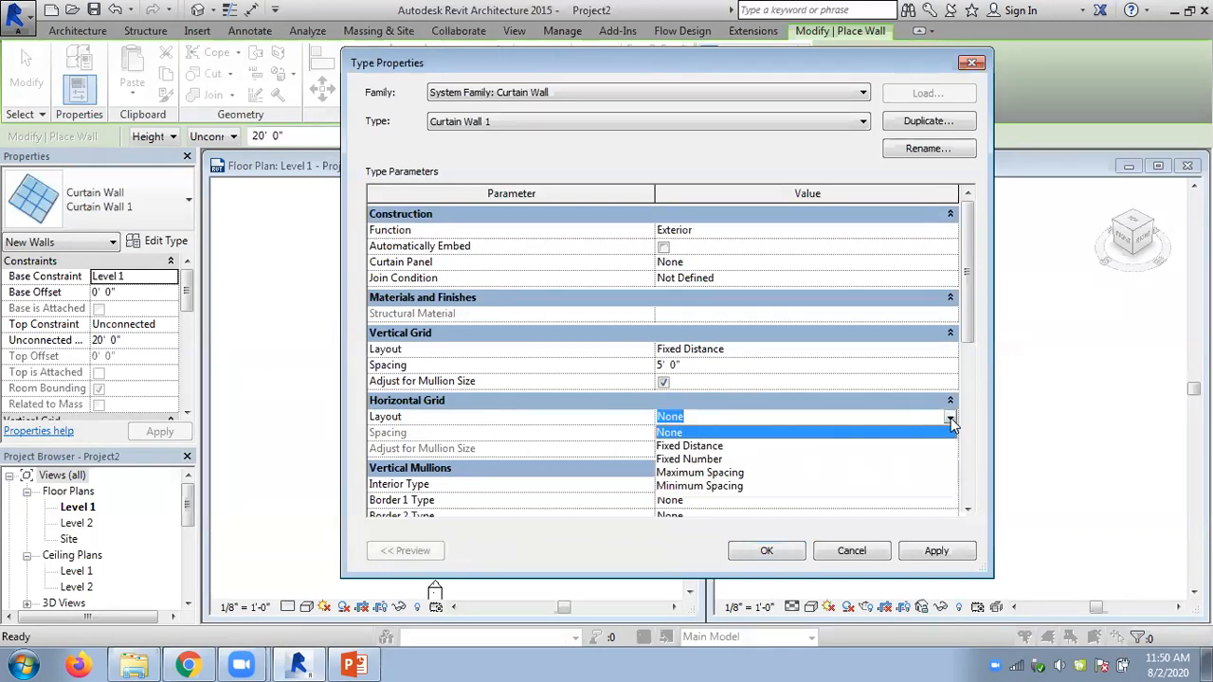
{"action": "left_click", "coordinate": [671, 445]}
{"action": "left_click", "coordinate": [663, 449]}
{"action": "double_click", "coordinate": [661, 432]}
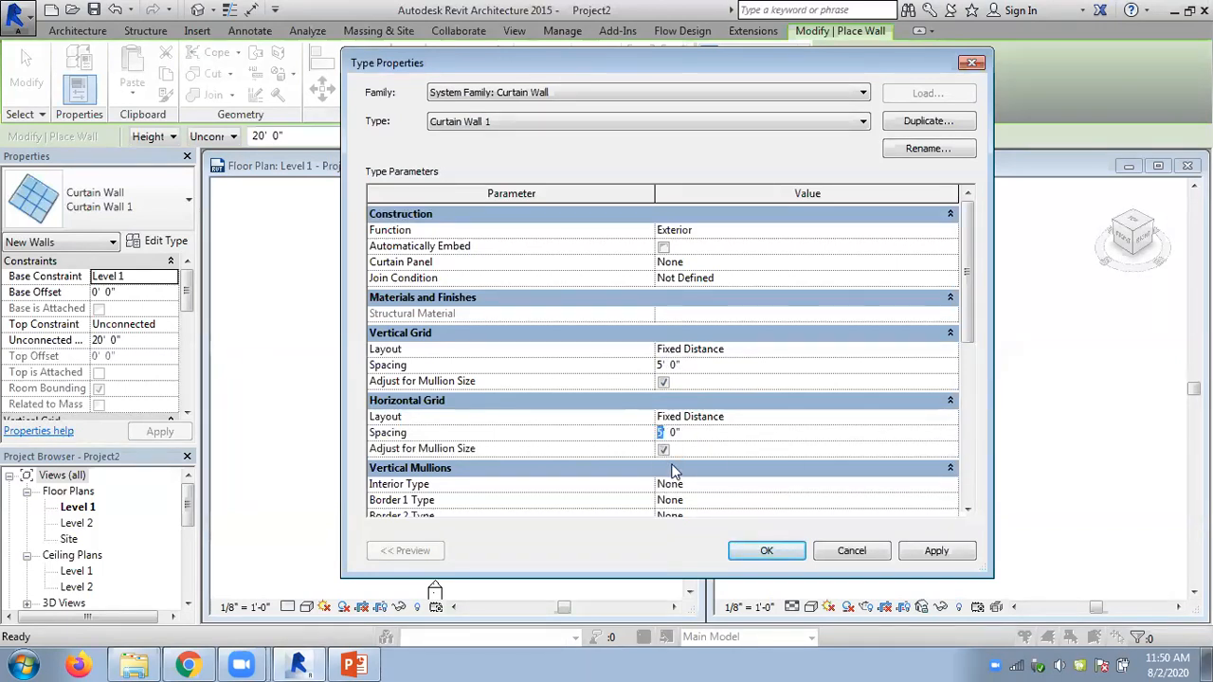
{"action": "type", "text": "3"}
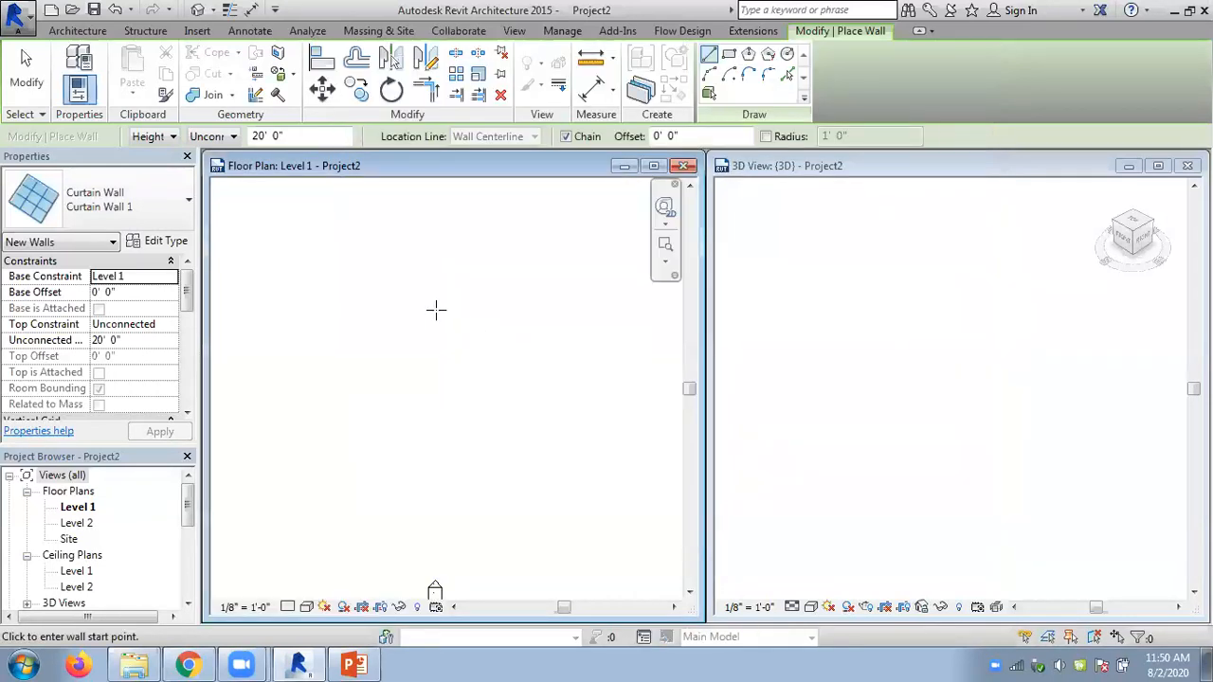
Draw a 60' horizontal curtain wall in the upper part of the Level 1 plan and inspect its grid in the 3D view
{"action": "left_click", "coordinate": [296, 290]}
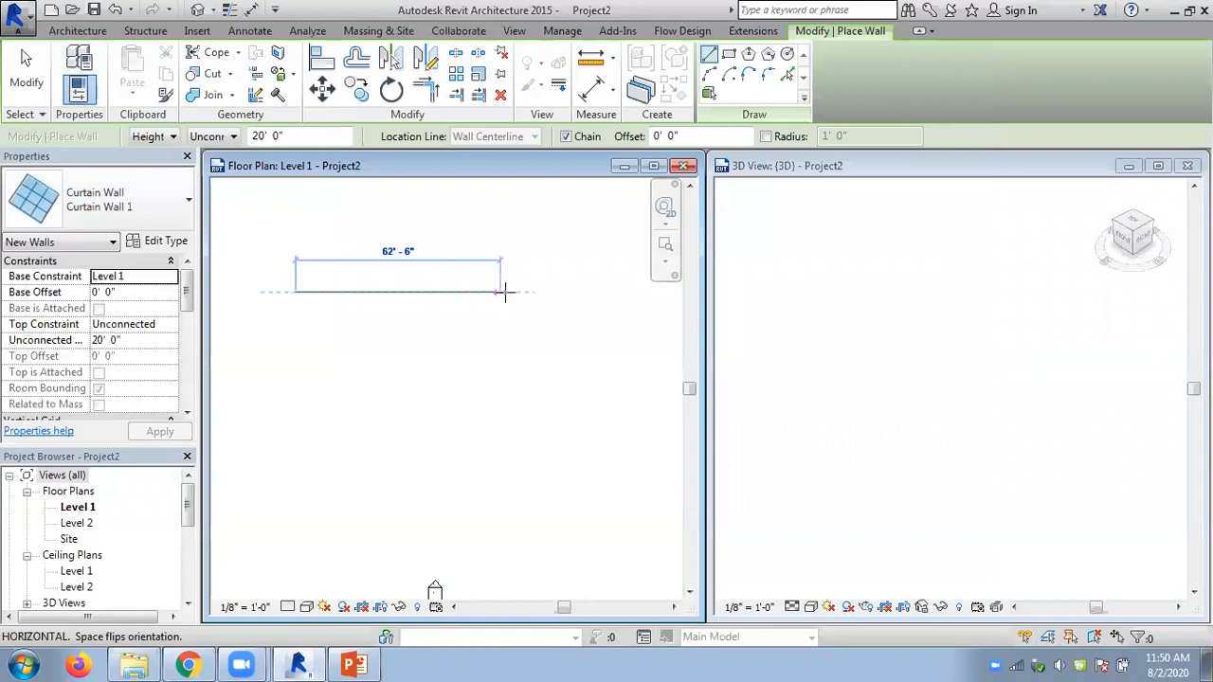
{"action": "type", "text": "60"}
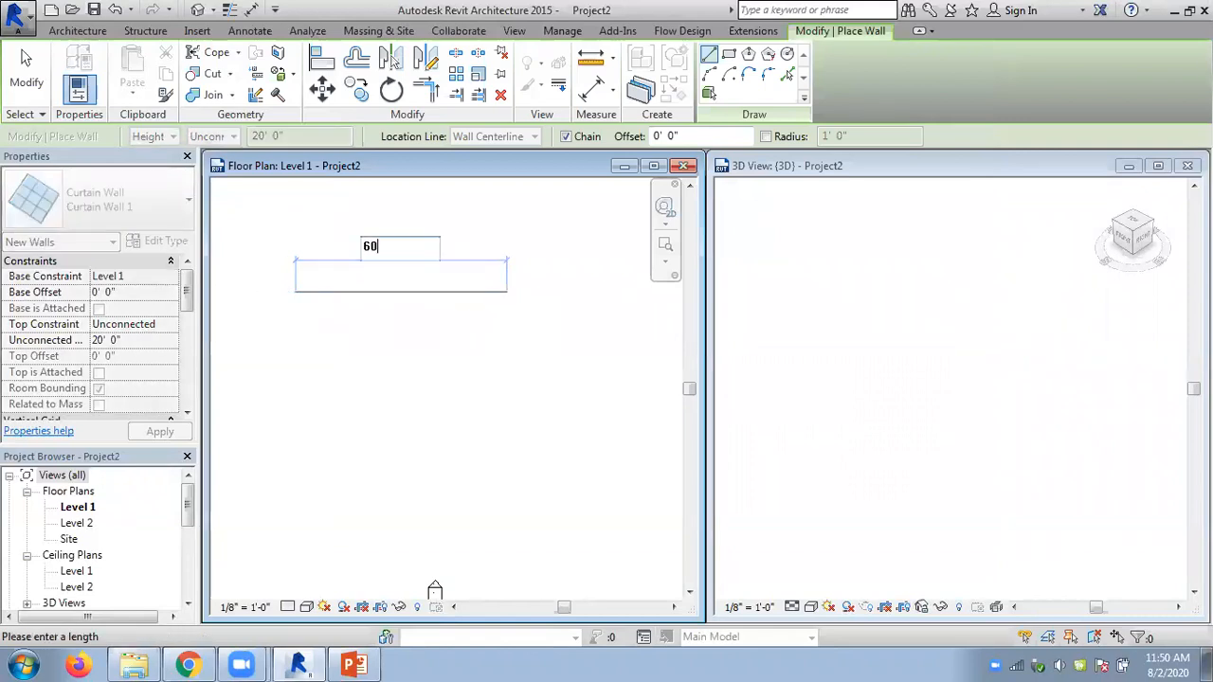
{"action": "key", "text": "Return"}
{"action": "key", "text": "Escape"}
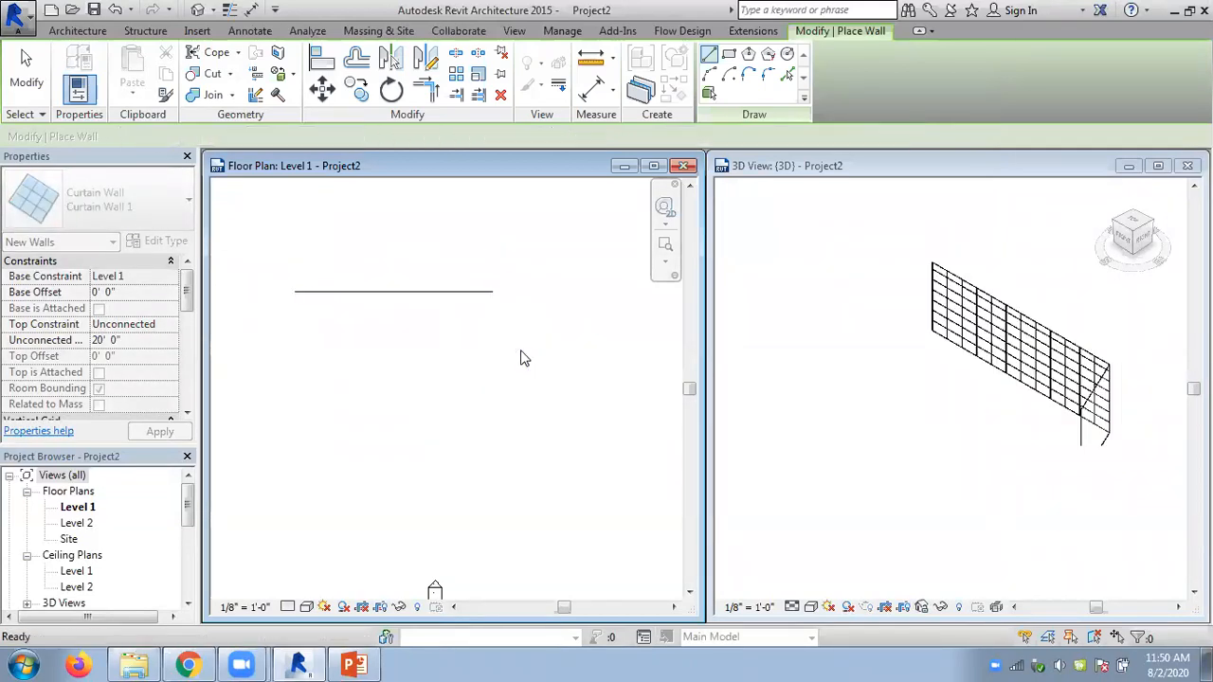
{"action": "key", "text": "Escape"}
{"action": "left_click", "coordinate": [1056, 428]}
{"action": "scroll", "coordinate": [1059, 433], "scroll_direction": "up", "scroll_amount": 3}
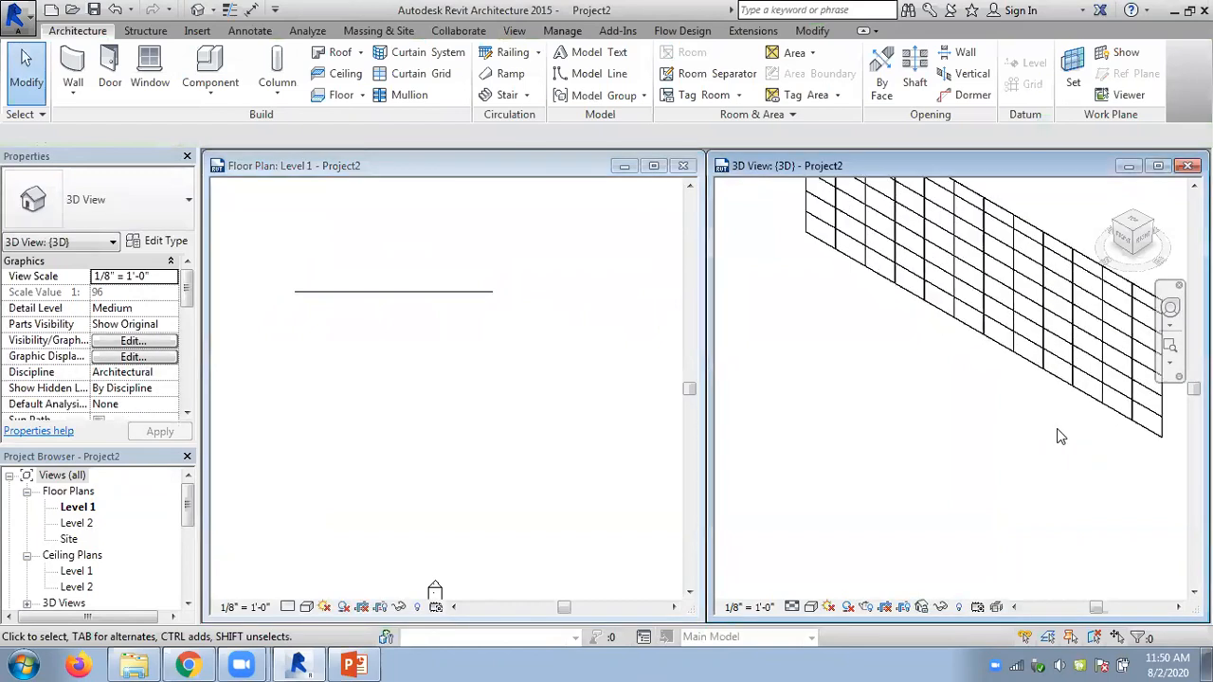
{"action": "middle_click_drag", "start_coordinate": [1058, 433], "coordinate": [1060, 536]}
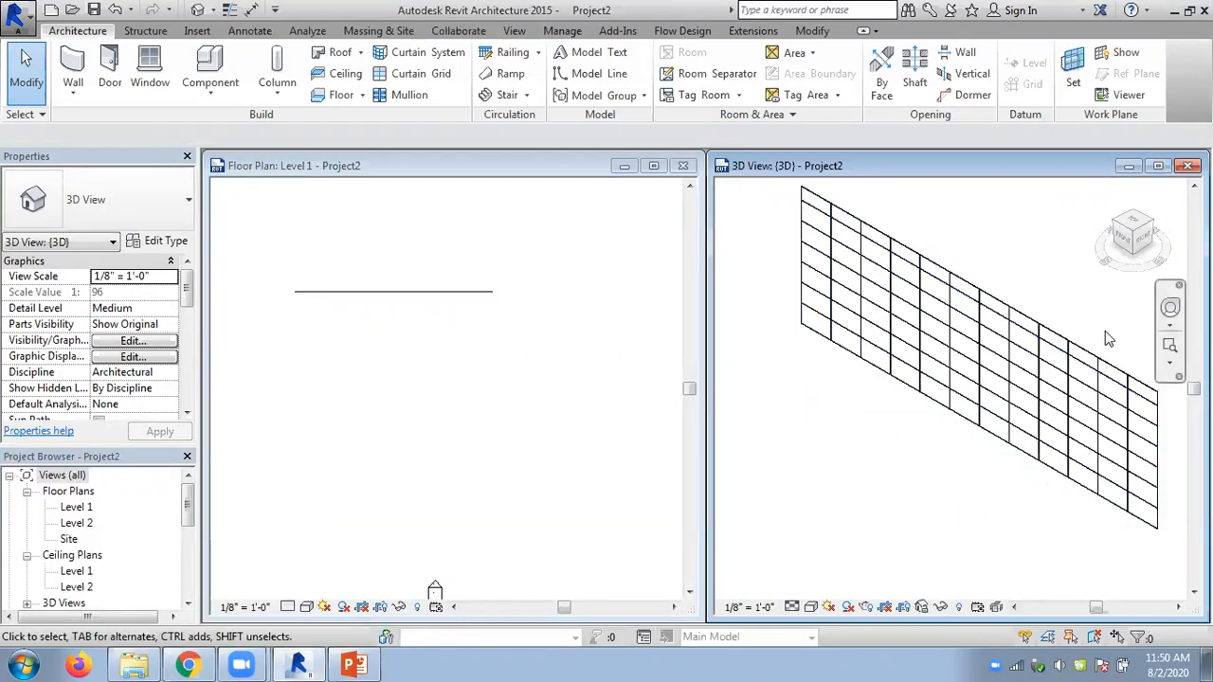
{"action": "middle_click_drag", "start_coordinate": [875, 428], "coordinate": [855, 474]}
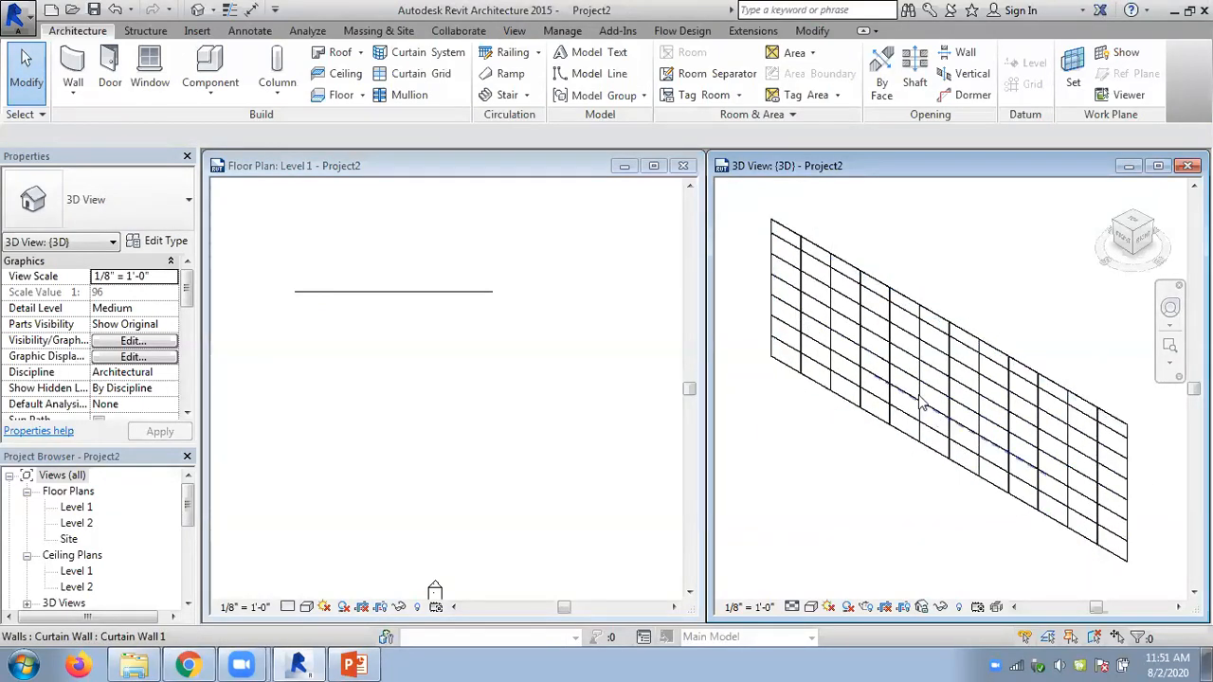
{"action": "left_click", "coordinate": [878, 349]}
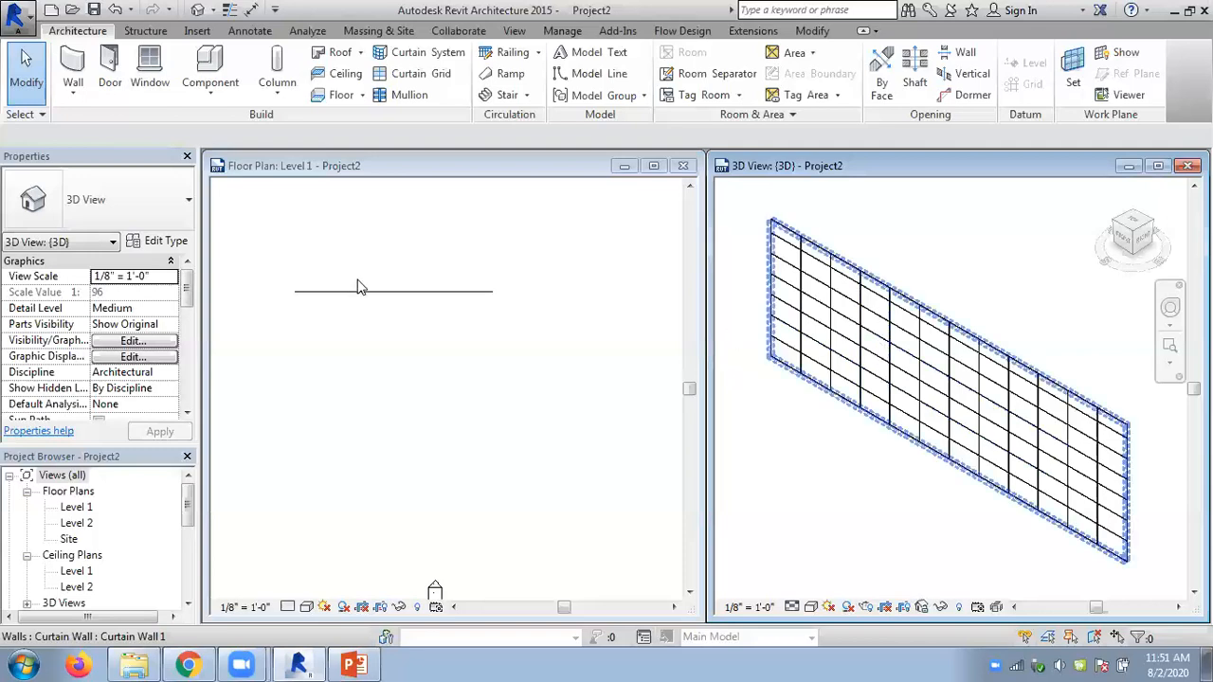
Draw a semicircular Curtain Wall 1 with a radius of about 32' 6" below the straight wall in the Level 1 plan
{"action": "left_click", "coordinate": [298, 233]}
{"action": "left_click", "coordinate": [73, 87]}
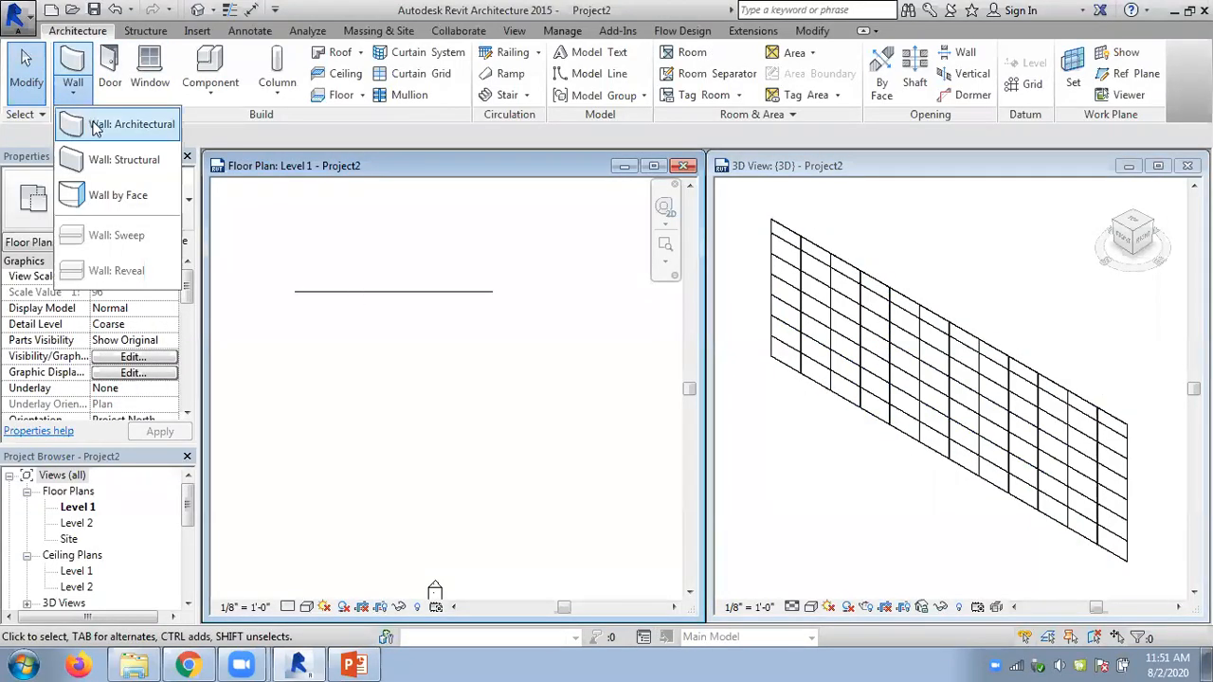
{"action": "left_click", "coordinate": [95, 129]}
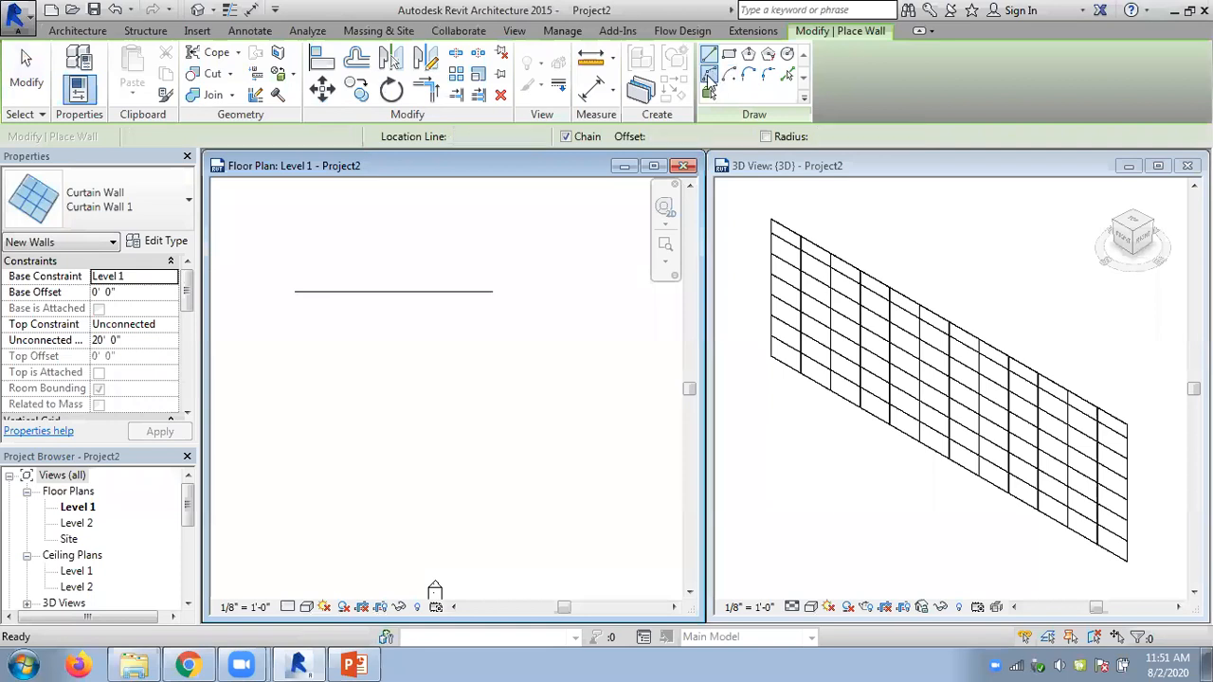
{"action": "left_click", "coordinate": [708, 75]}
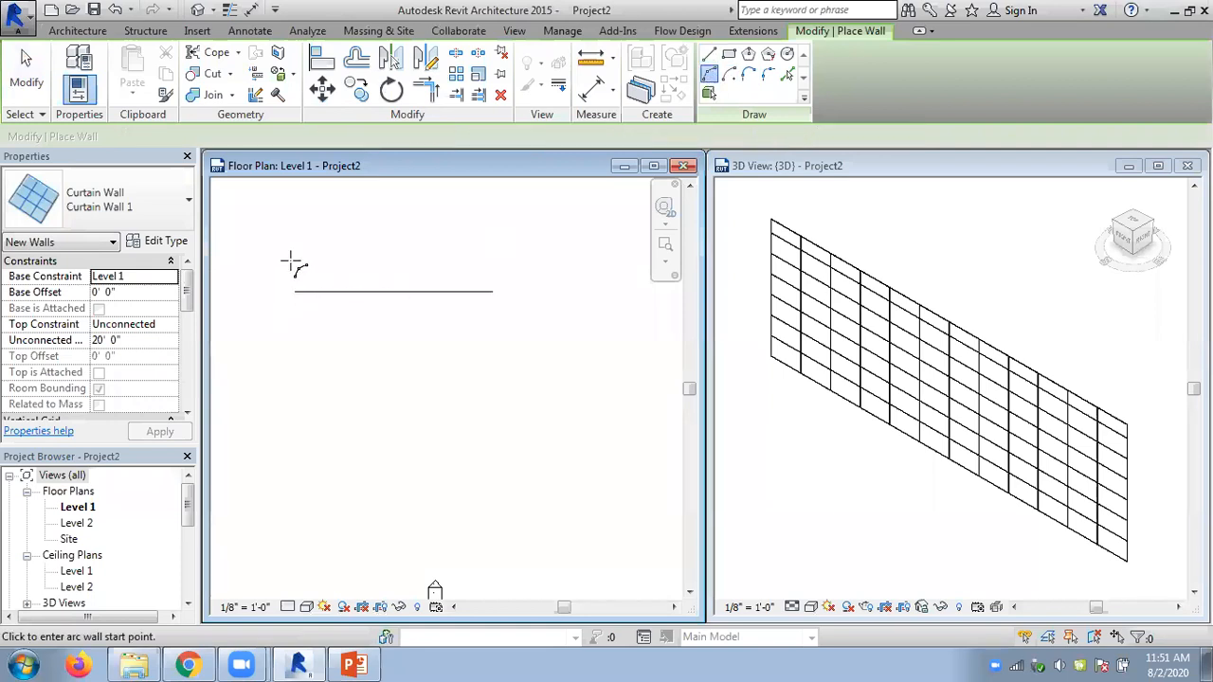
{"action": "left_click", "coordinate": [301, 432]}
{"action": "left_click", "coordinate": [522, 432]}
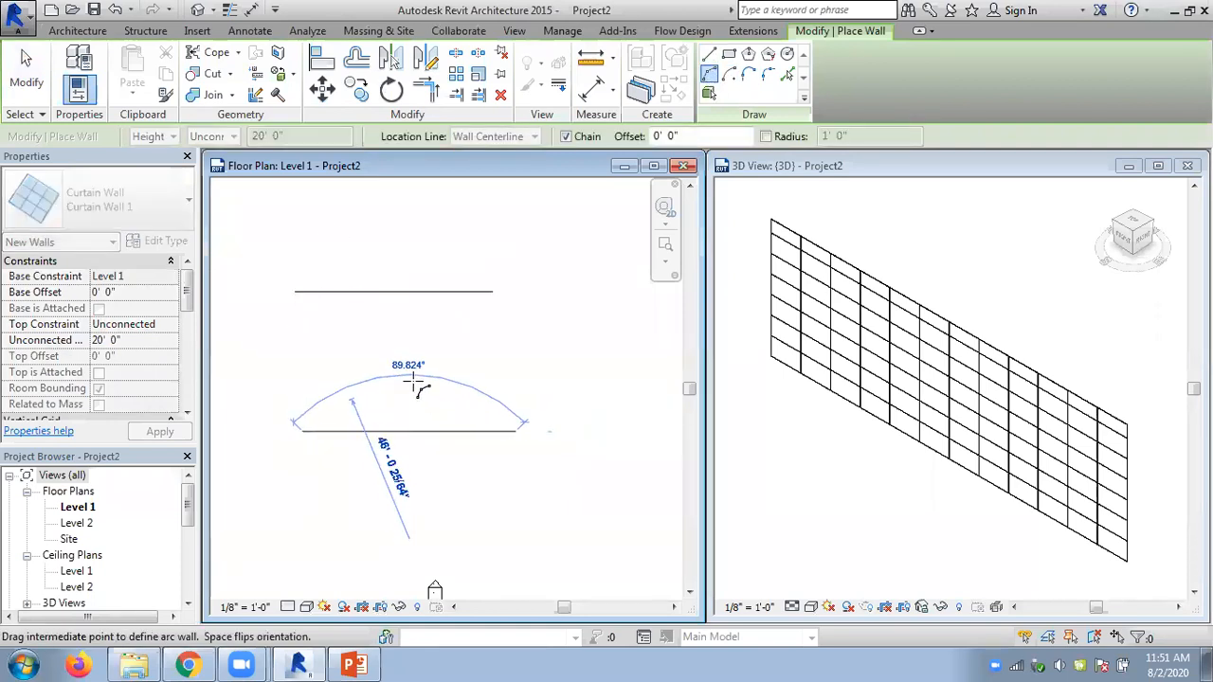
{"action": "left_click", "coordinate": [405, 332]}
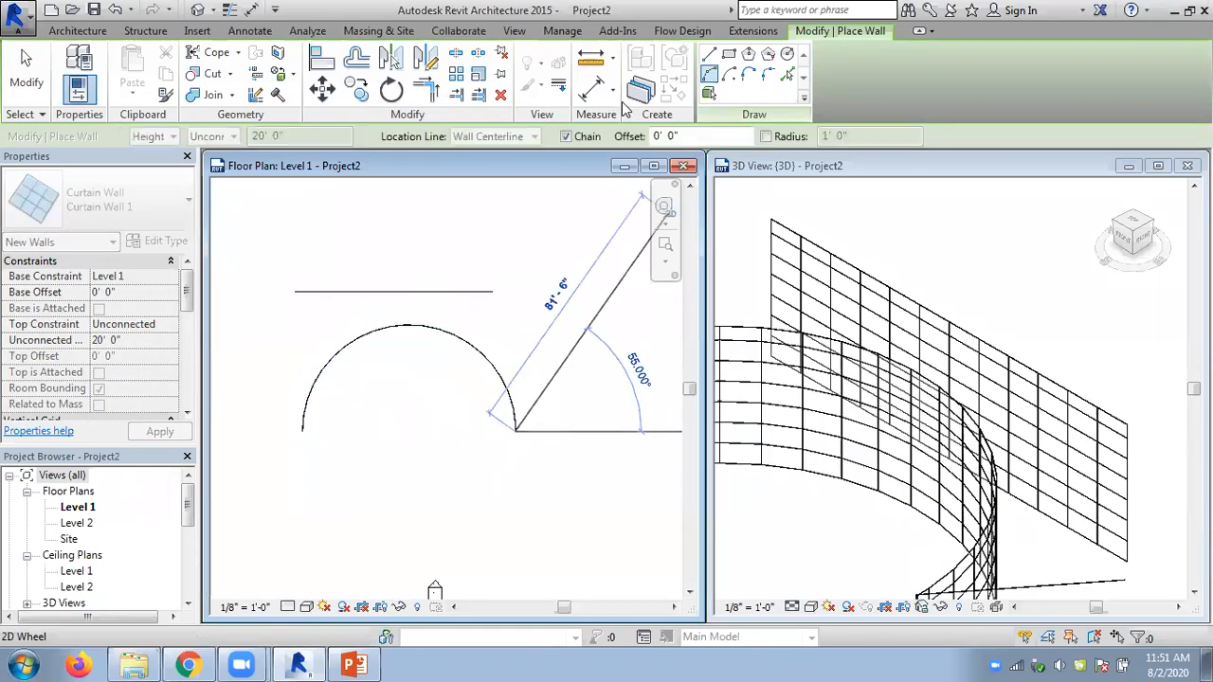
{"action": "left_click", "coordinate": [26, 71]}
{"action": "middle_click_drag", "start_coordinate": [840, 508], "coordinate": [969, 433], "text": "shift"}
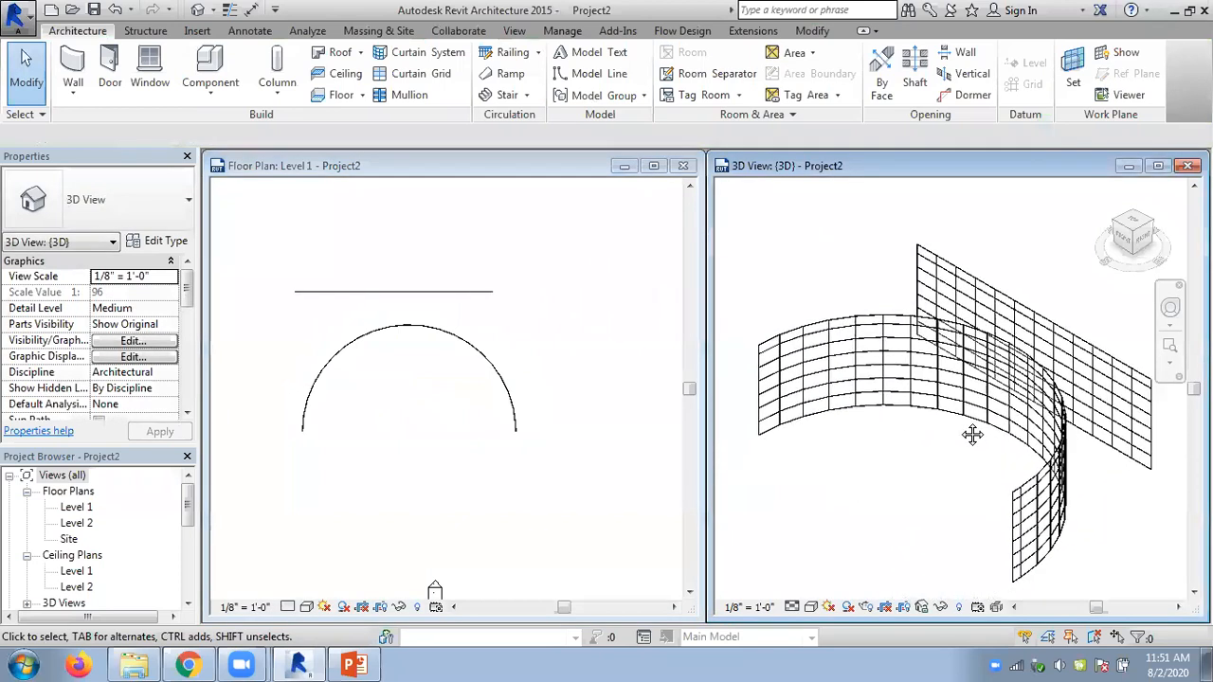
Set both the vertical and horizontal grid layouts of the Curtain Wall 1 type to Fixed Number
{"action": "left_click", "coordinate": [889, 413]}
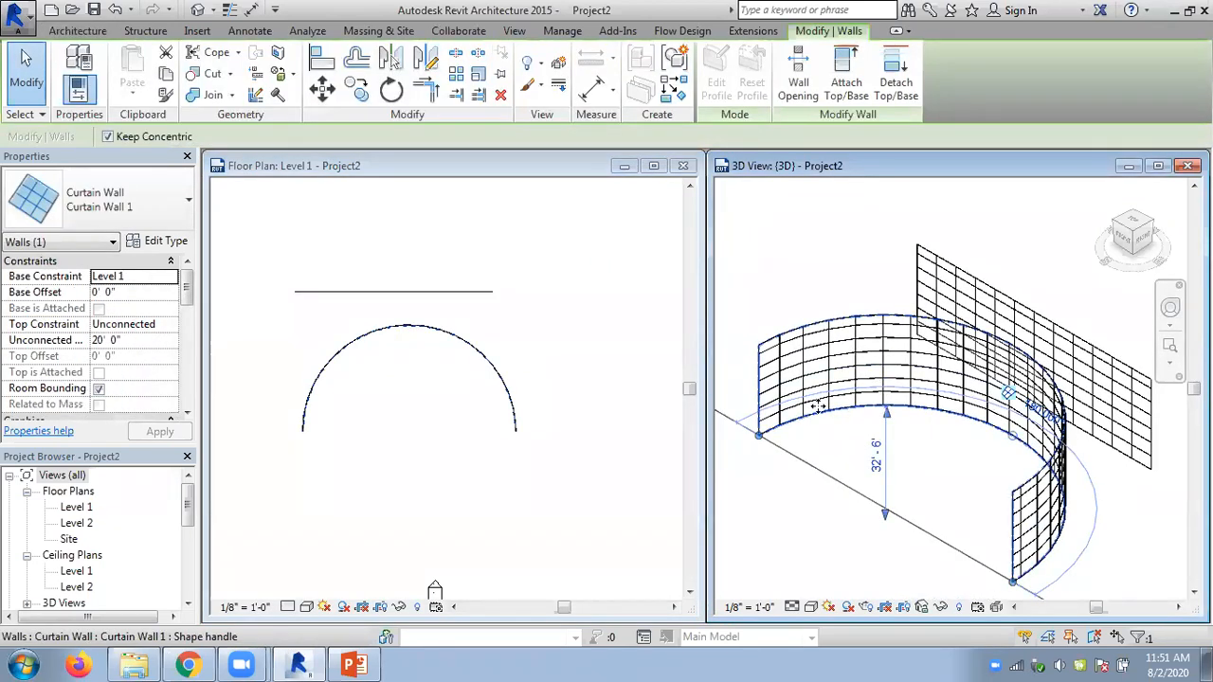
{"action": "left_click", "coordinate": [473, 422]}
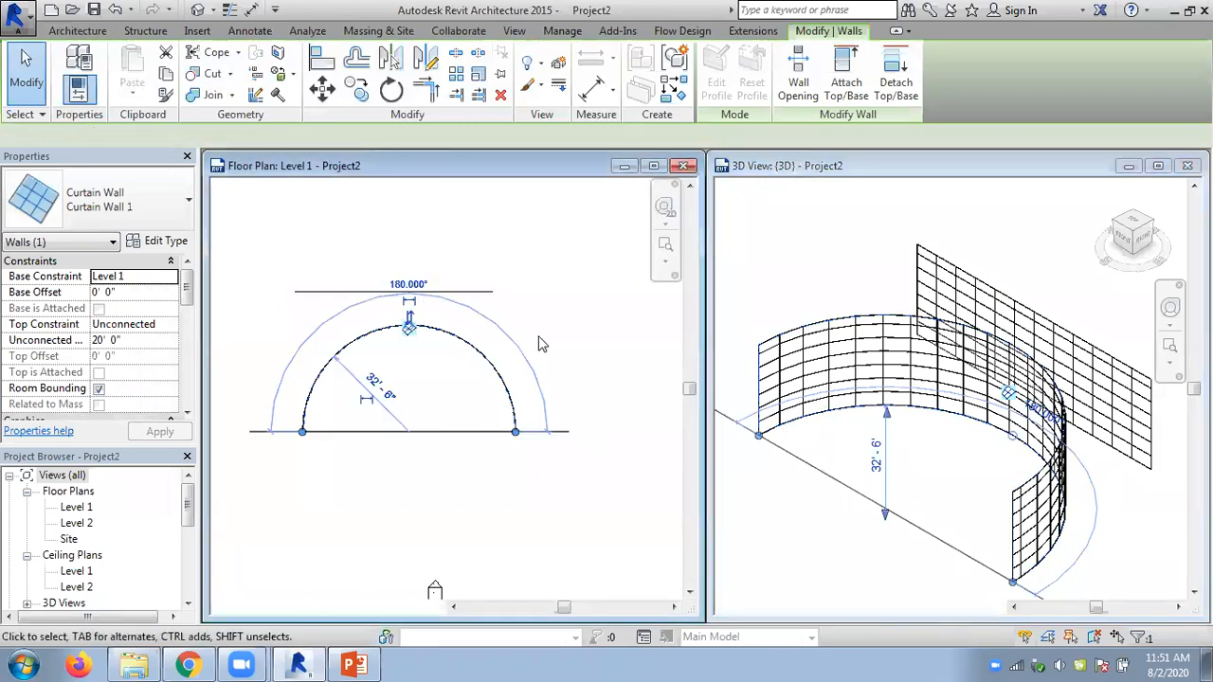
{"action": "left_click", "coordinate": [169, 244]}
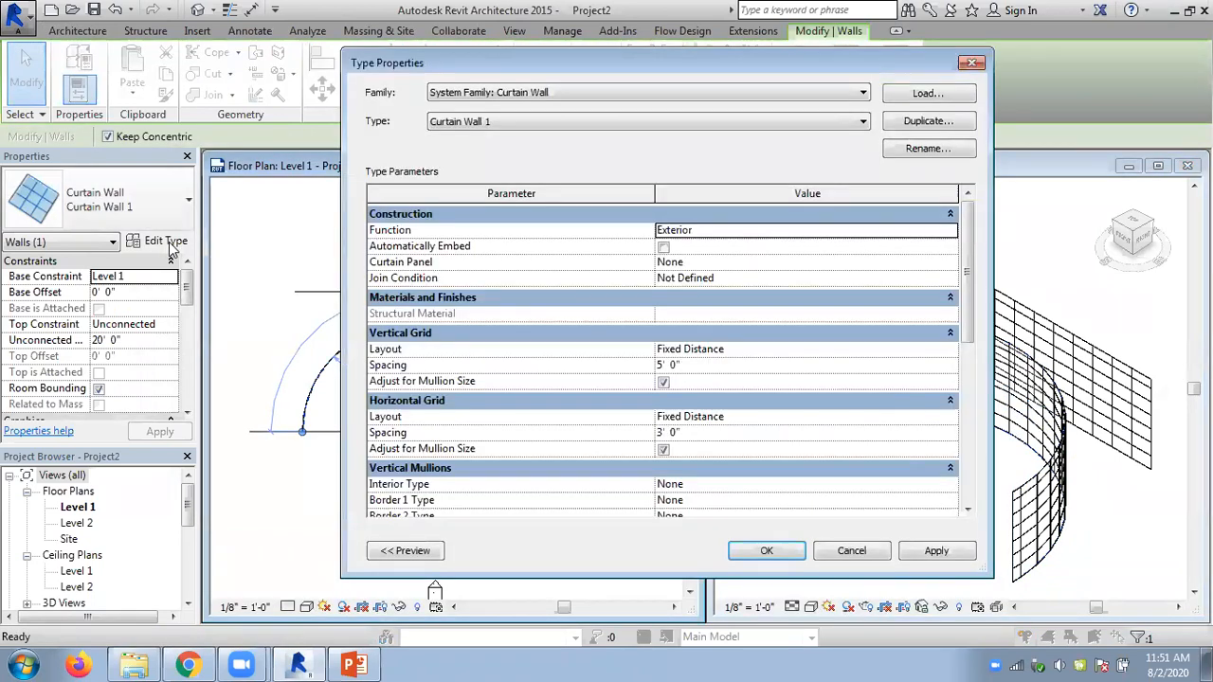
{"action": "left_click", "coordinate": [951, 349]}
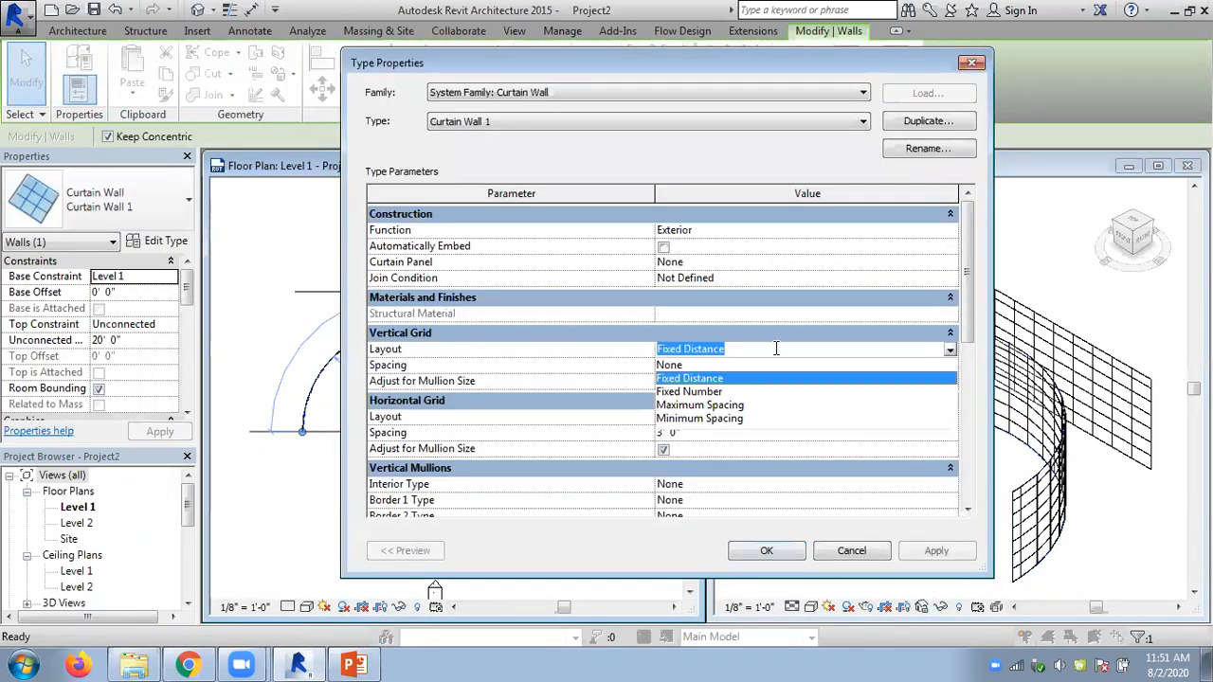
{"action": "left_click", "coordinate": [706, 388]}
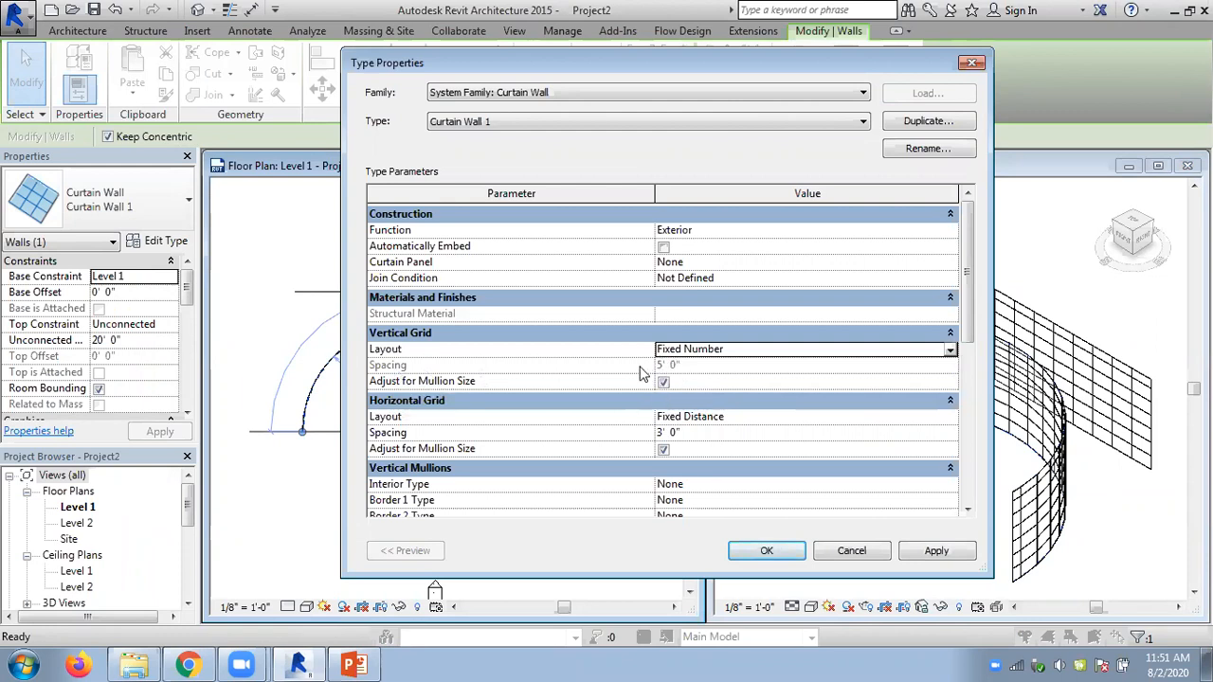
{"action": "left_click", "coordinate": [951, 417]}
{"action": "left_click", "coordinate": [951, 417]}
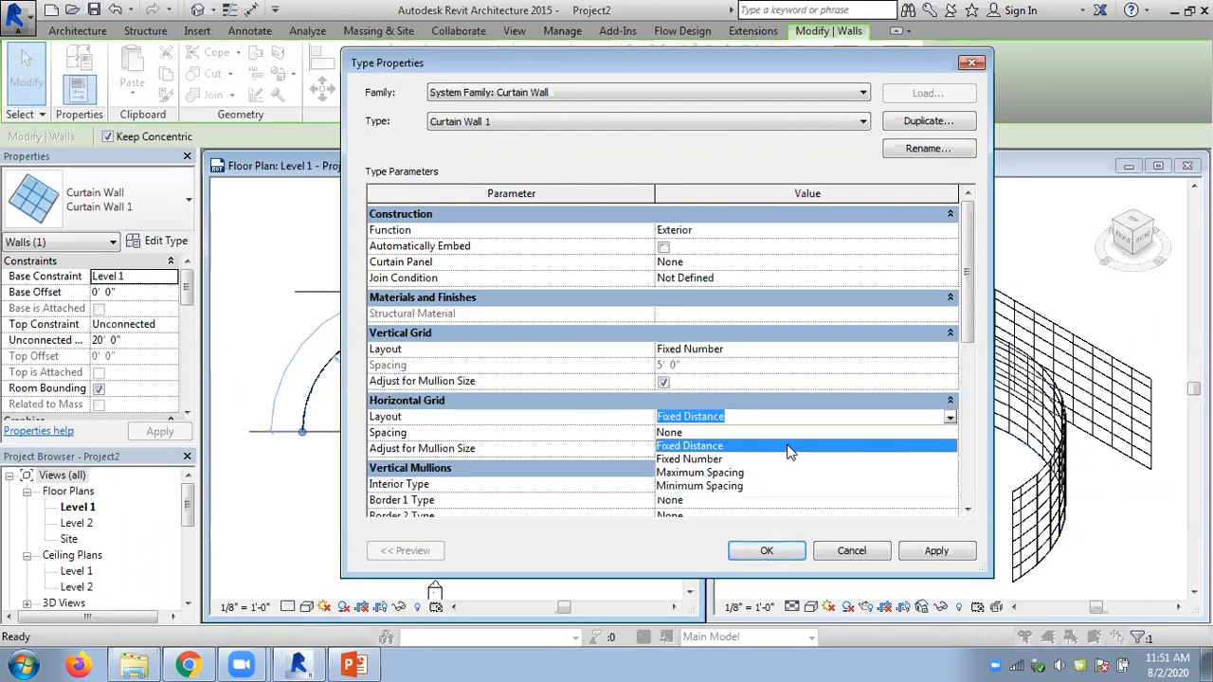
{"action": "left_click", "coordinate": [689, 458]}
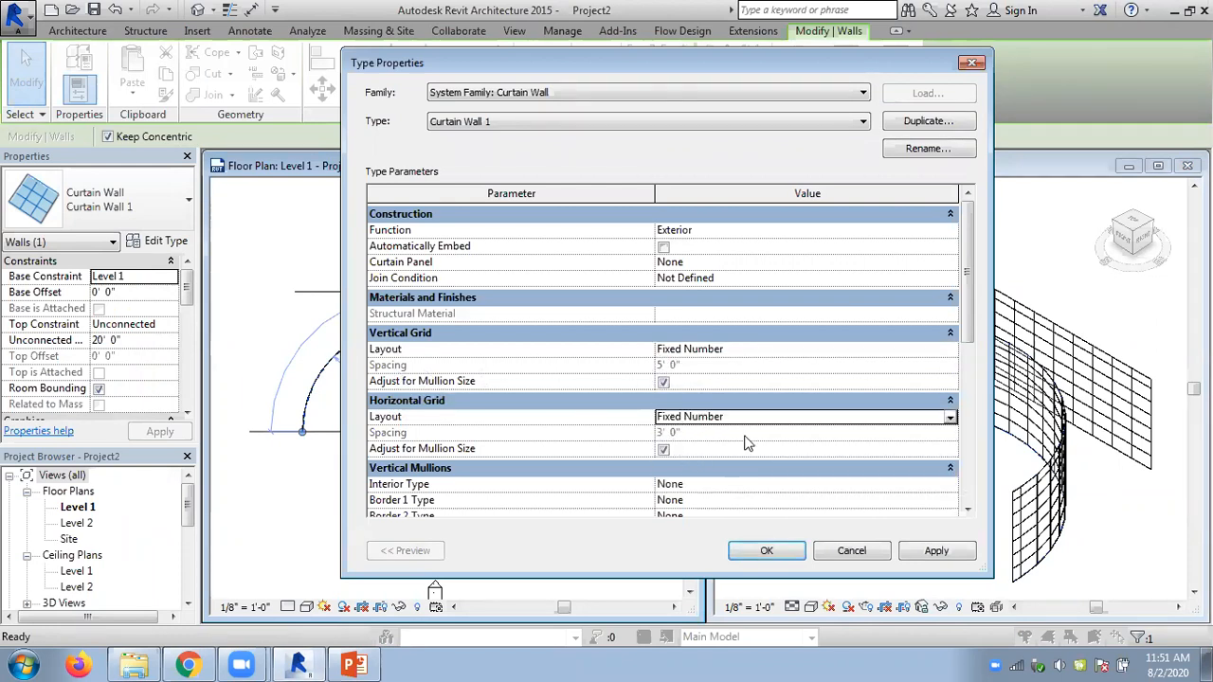
{"action": "left_click", "coordinate": [769, 551]}
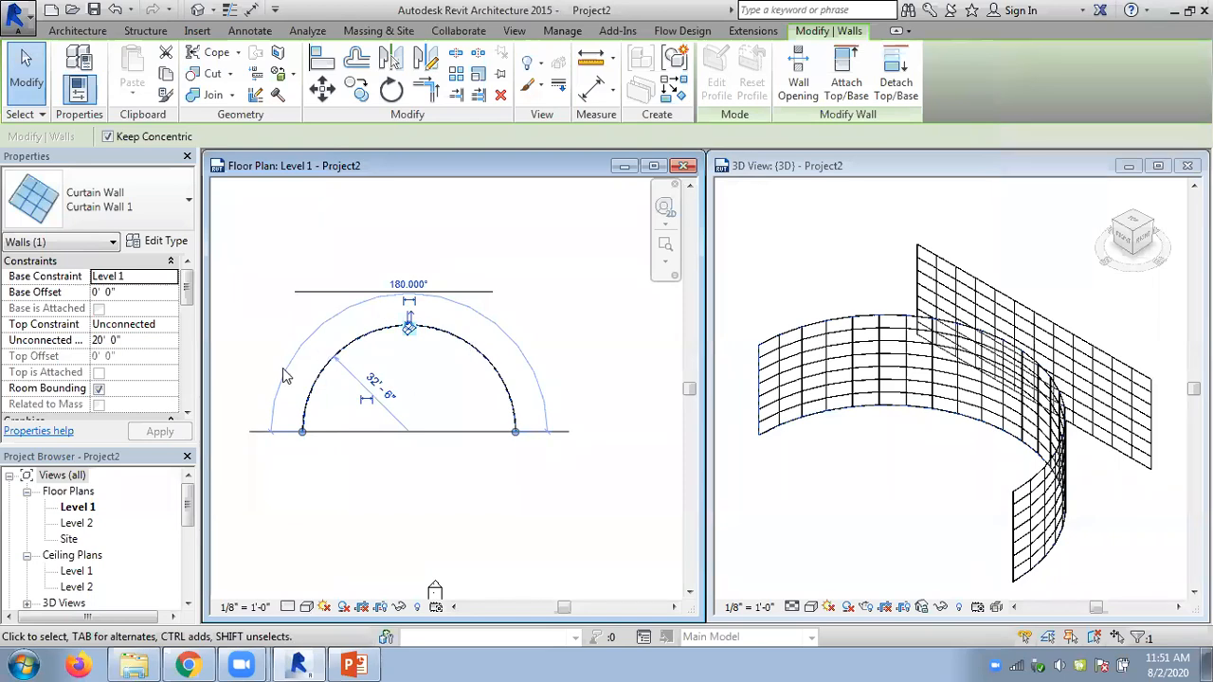
Set the curved curtain wall's vertical grid number to 3
{"action": "scroll", "coordinate": [185, 322], "scroll_direction": "down", "scroll_amount": 5}
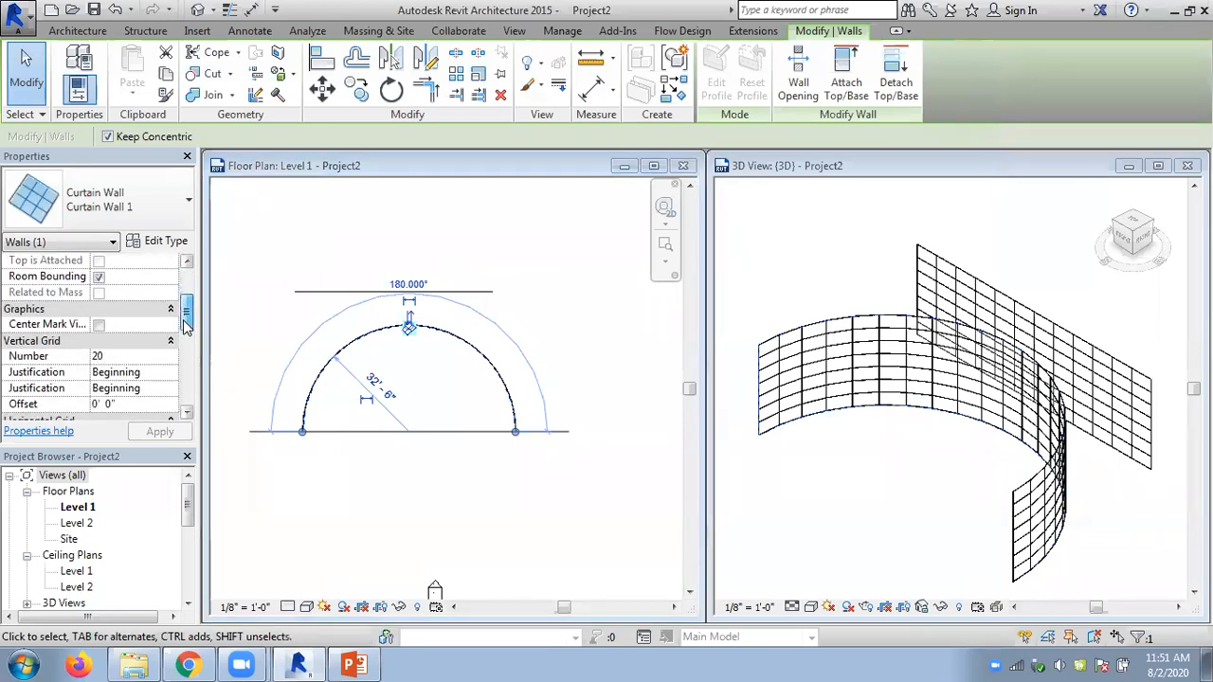
{"action": "left_click", "coordinate": [115, 357]}
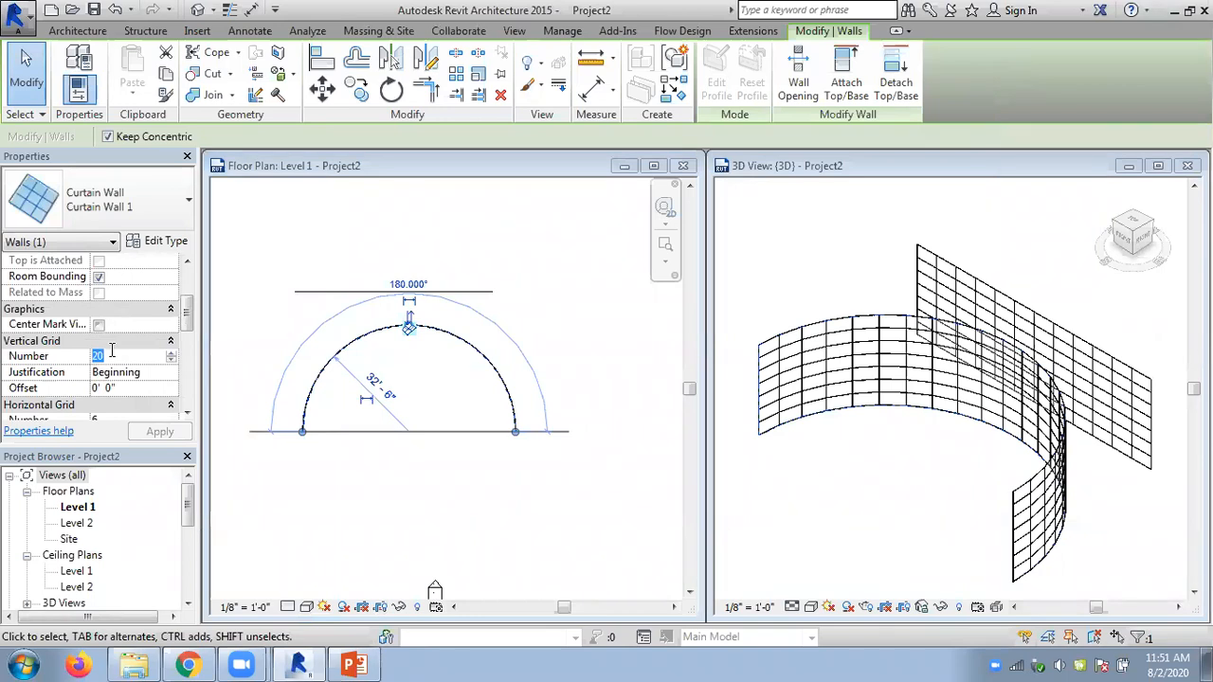
{"action": "type", "text": "3"}
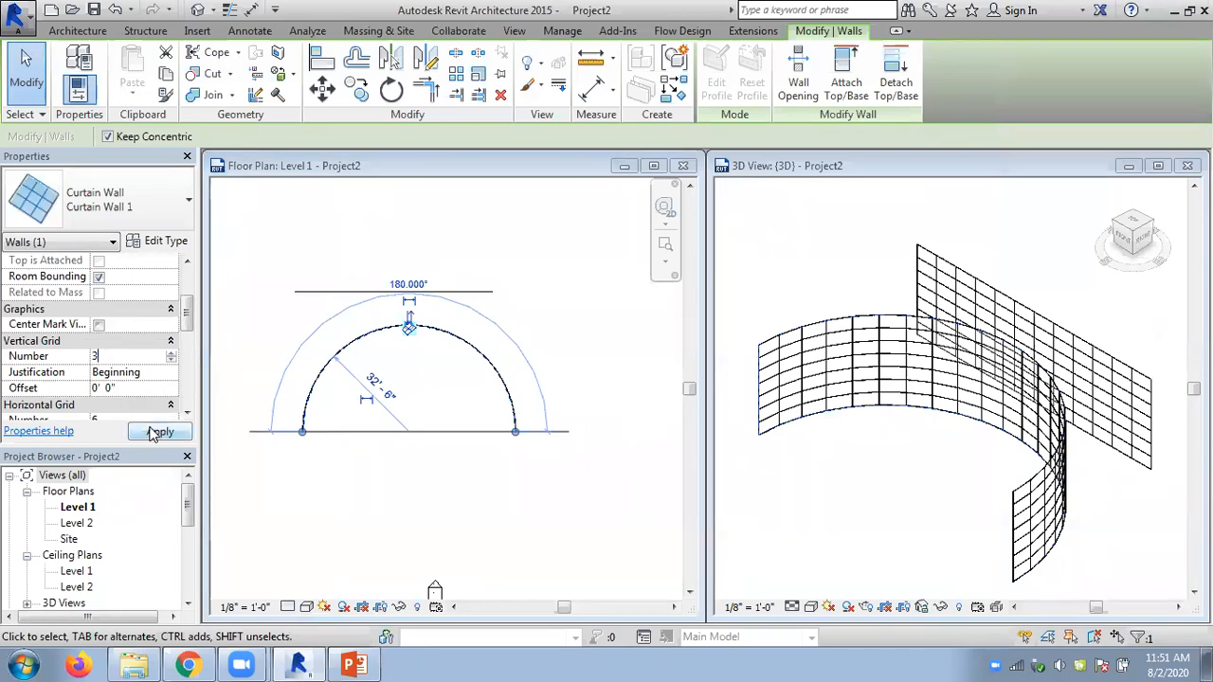
{"action": "left_click", "coordinate": [158, 432]}
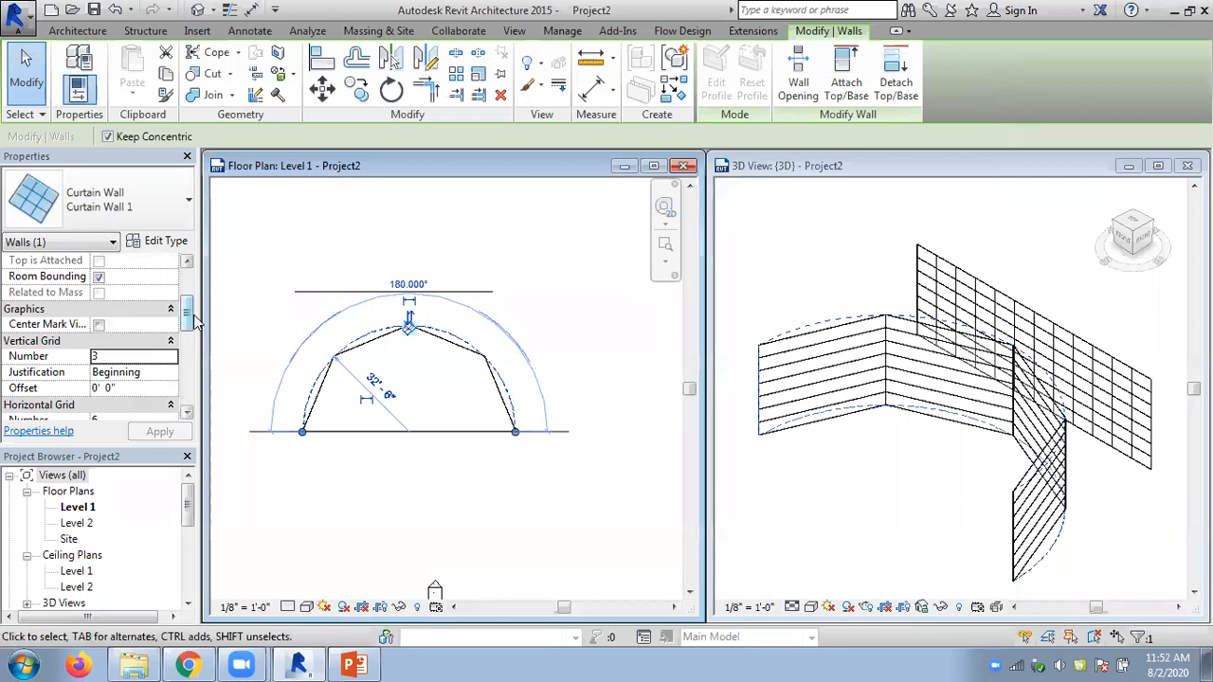
Set the curved curtain wall's horizontal grid number to 2 and inspect the wall in the 3D view
{"action": "scroll", "coordinate": [185, 317], "scroll_direction": "down", "scroll_amount": 3}
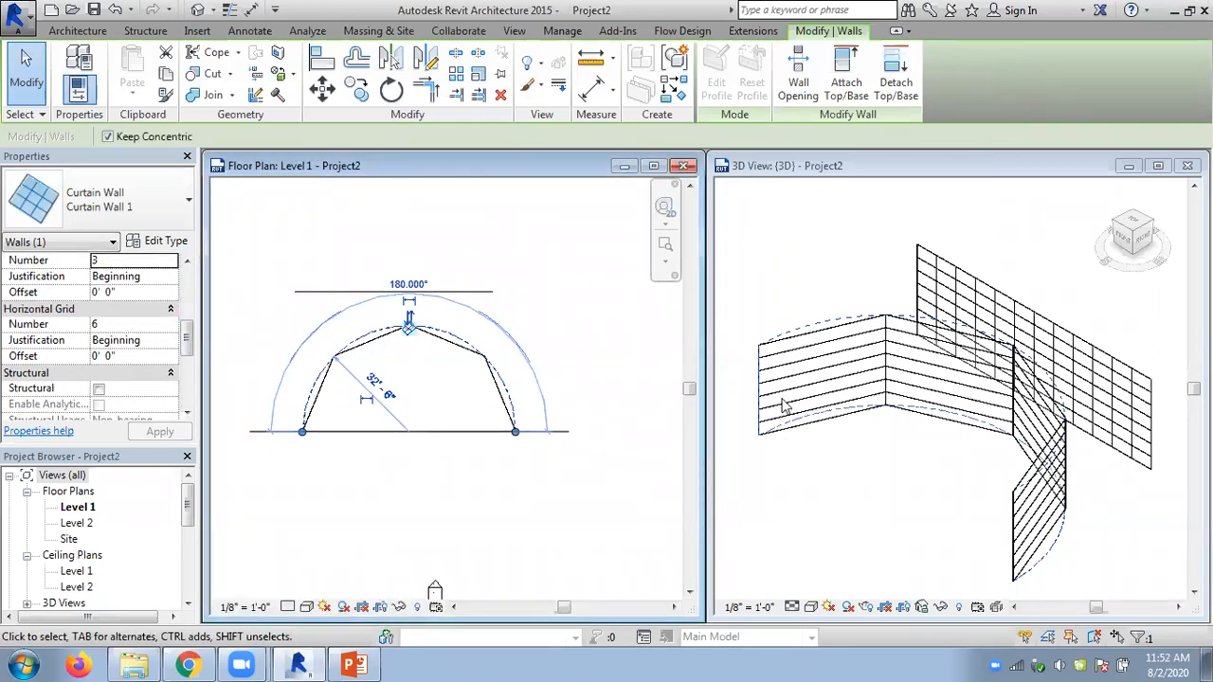
{"action": "left_click", "coordinate": [157, 323]}
{"action": "left_click", "coordinate": [171, 329]}
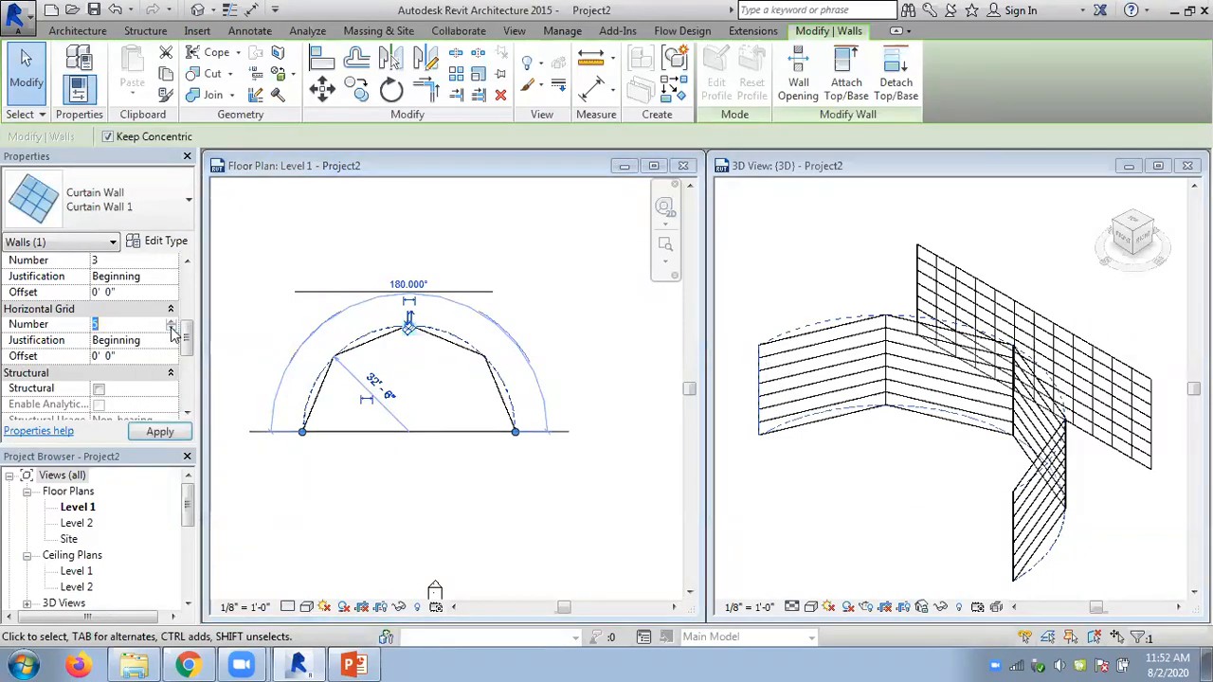
{"action": "left_click", "coordinate": [160, 431]}
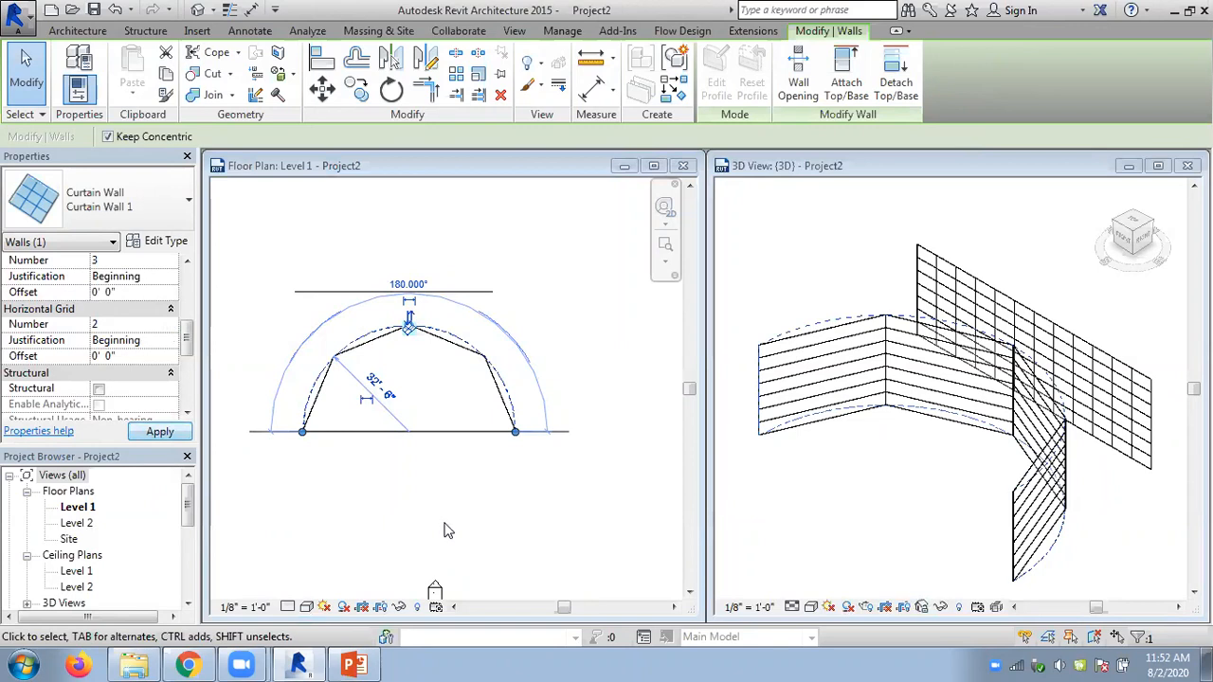
{"action": "left_click", "coordinate": [434, 513]}
{"action": "left_click", "coordinate": [870, 495]}
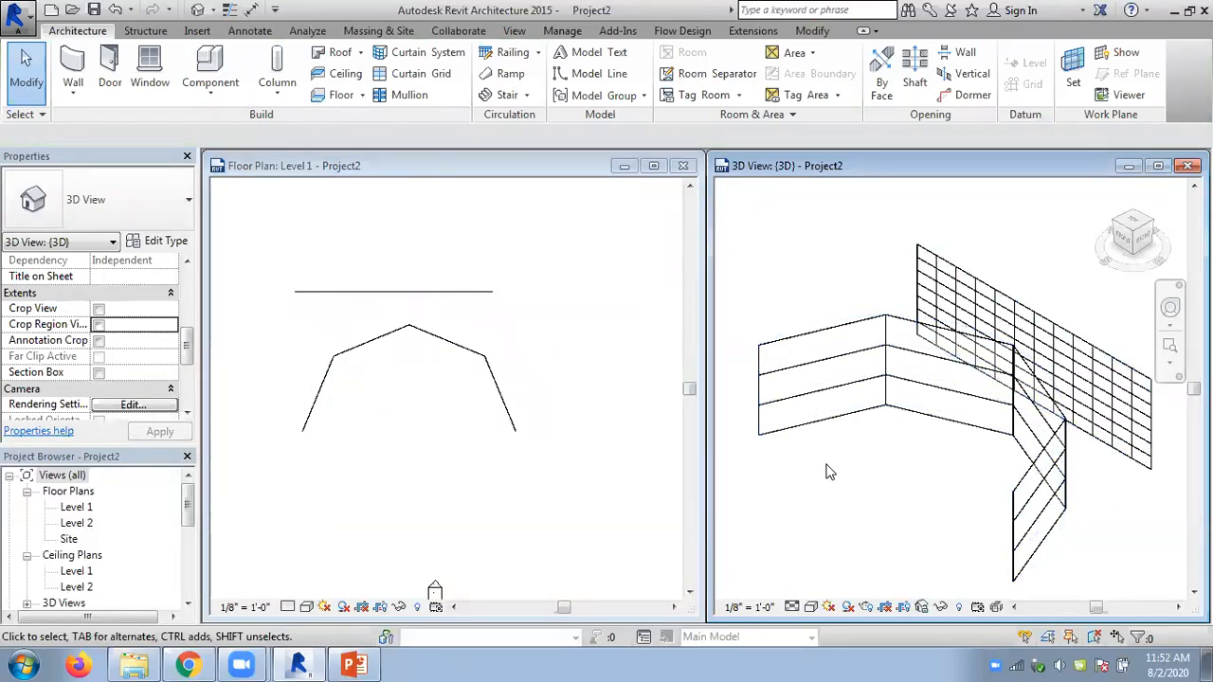
{"action": "middle_click_drag", "start_coordinate": [821, 464], "coordinate": [795, 493]}
Set the curved curtain wall's horizontal grid number to 1
{"action": "left_click", "coordinate": [518, 406]}
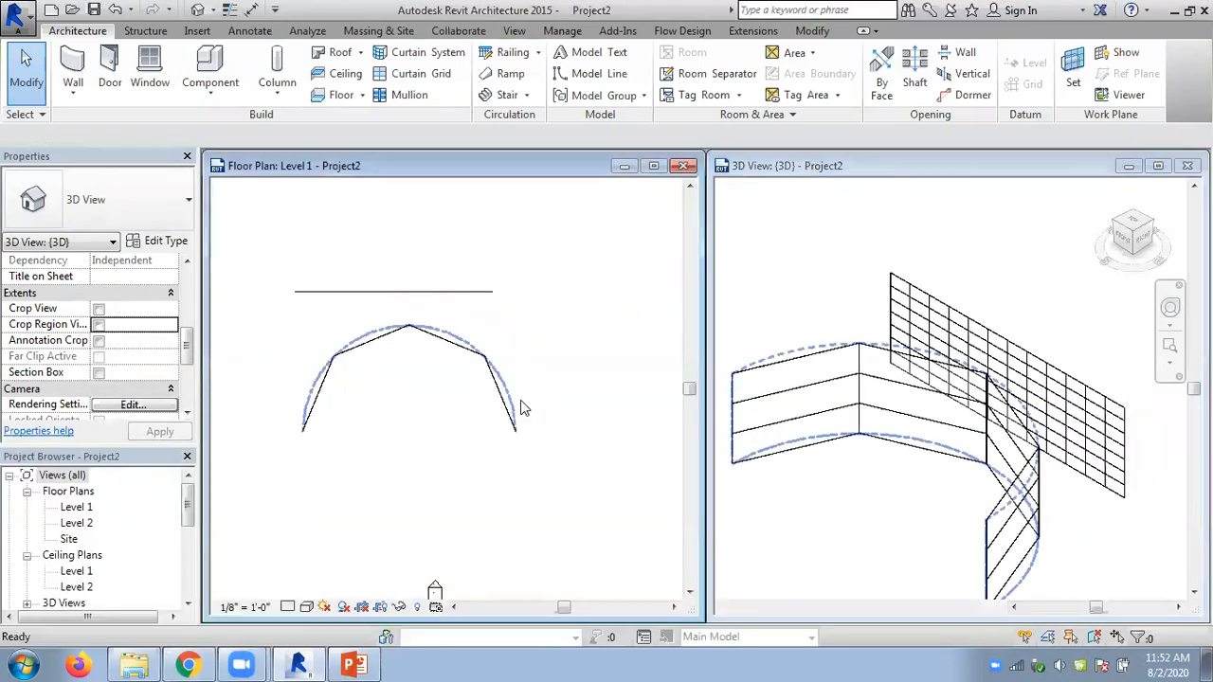
{"action": "left_click", "coordinate": [510, 408]}
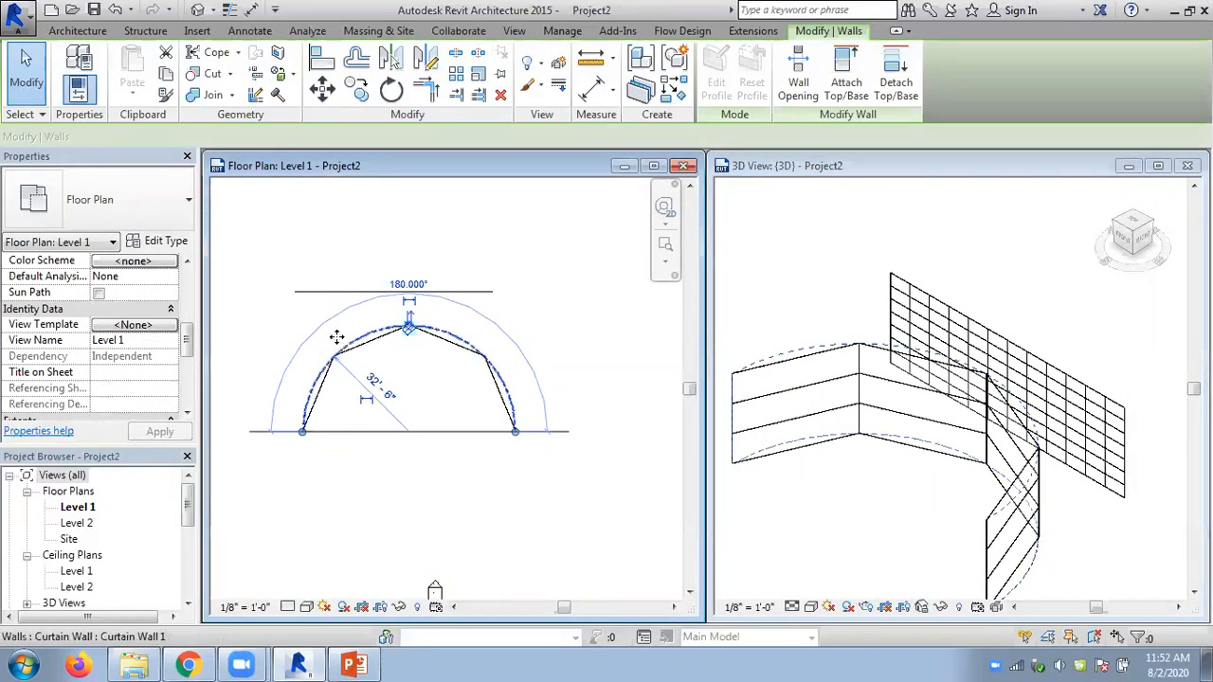
{"action": "left_click", "coordinate": [118, 325]}
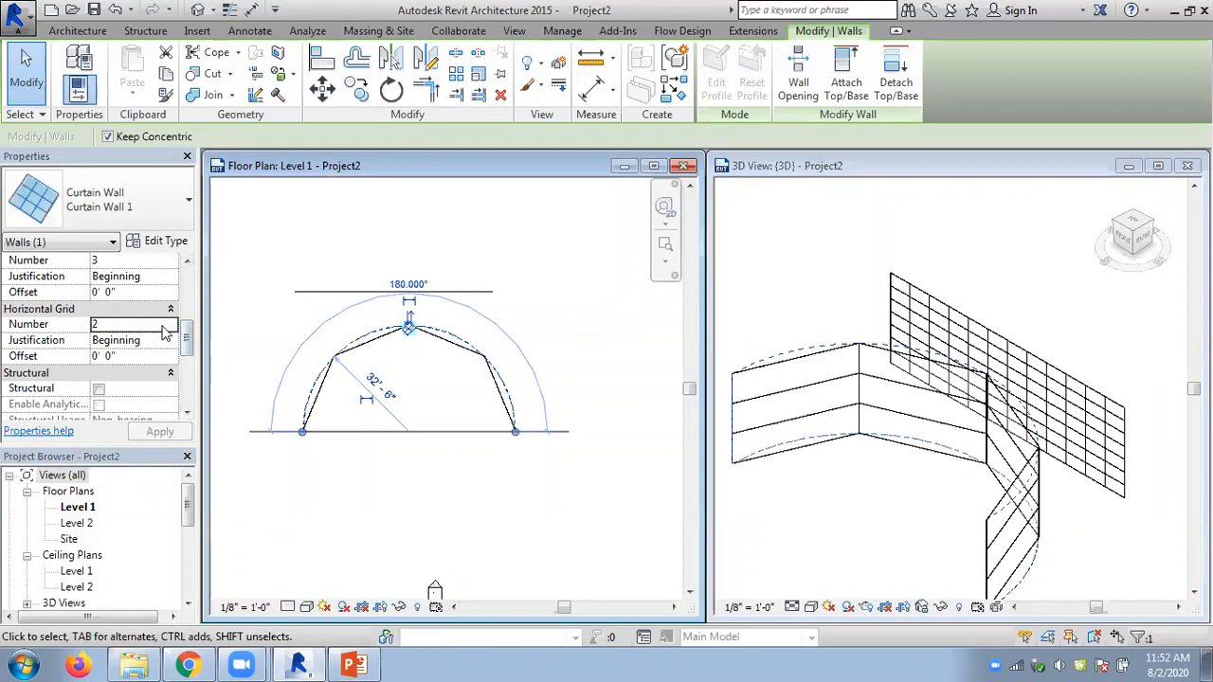
{"action": "left_click", "coordinate": [172, 329]}
{"action": "left_click", "coordinate": [160, 432]}
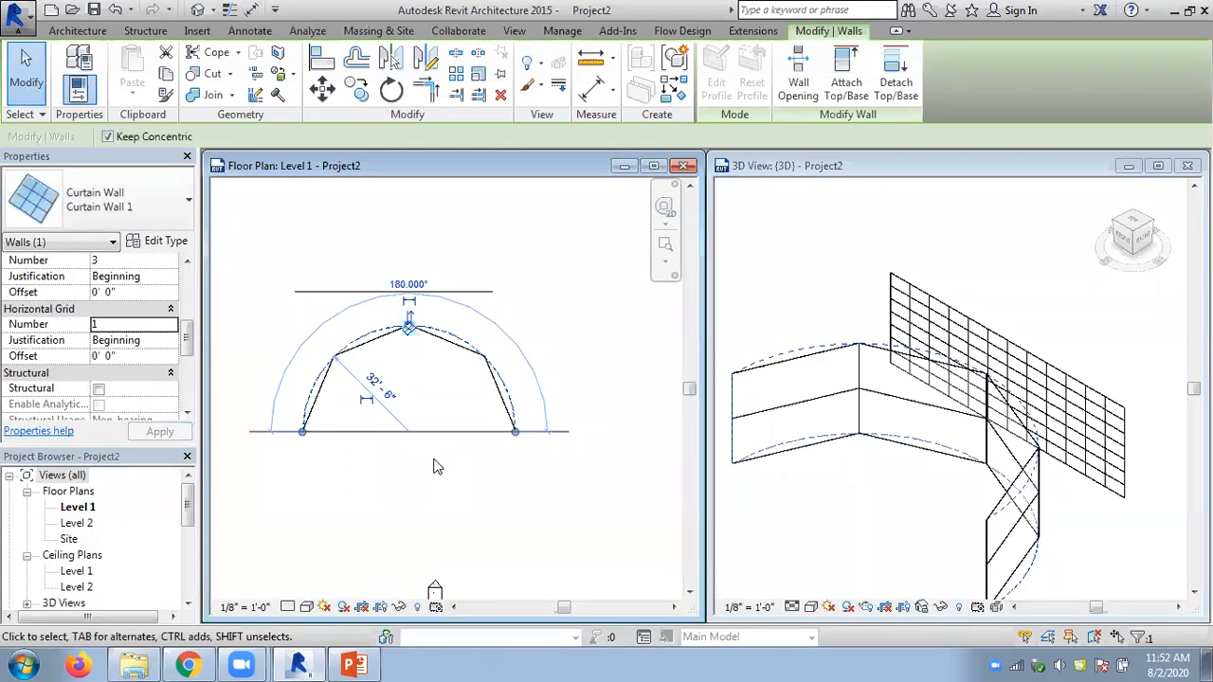
{"action": "left_click", "coordinate": [436, 479]}
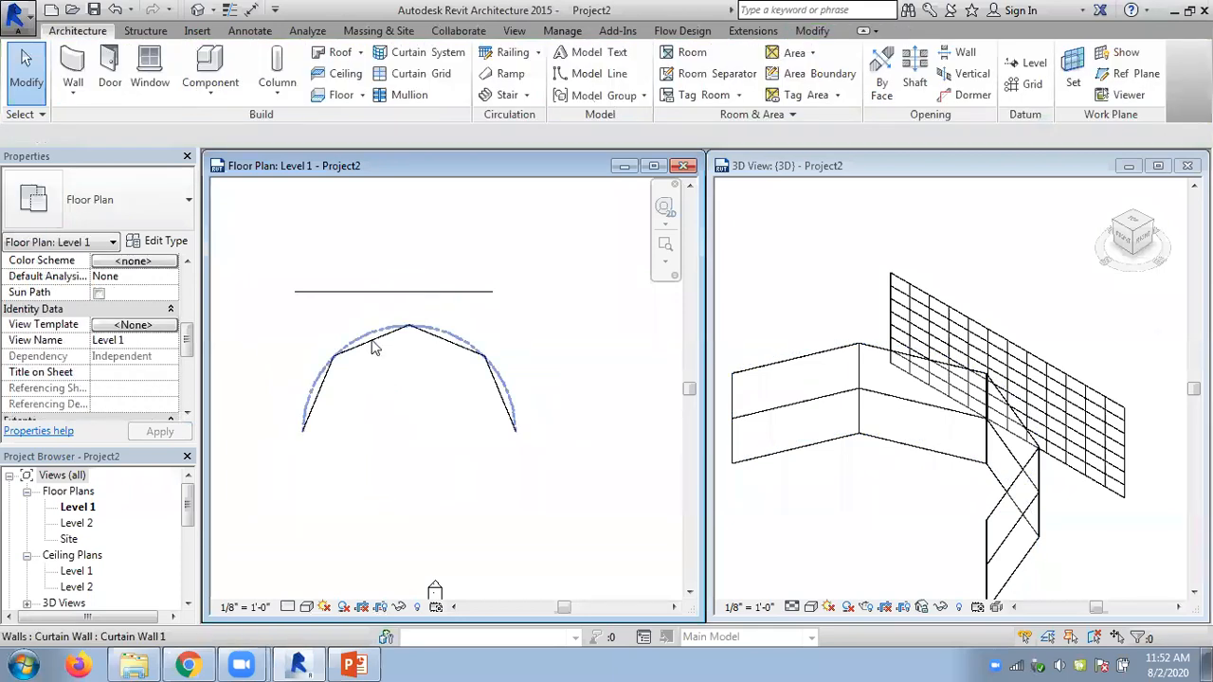
Set the curved curtain wall's vertical grid number to 1
{"action": "left_click", "coordinate": [371, 342]}
{"action": "mouse_move", "coordinate": [187, 337]}
{"action": "left_mouse_down"}
{"action": "mouse_move", "coordinate": [187, 370]}
{"action": "mouse_move", "coordinate": [187, 318]}
{"action": "left_mouse_up"}
{"action": "left_click", "coordinate": [172, 328]}
{"action": "left_click", "coordinate": [172, 328]}
{"action": "left_click", "coordinate": [172, 328]}
{"action": "left_click", "coordinate": [157, 433]}
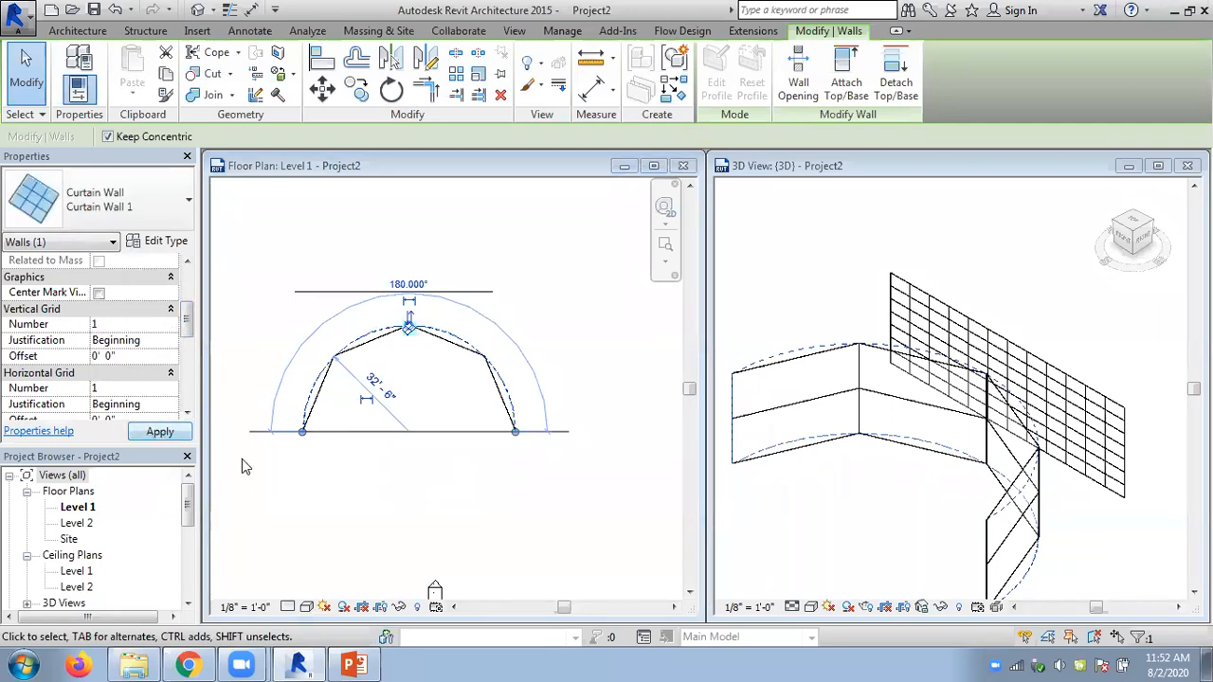
{"action": "left_click", "coordinate": [389, 474]}
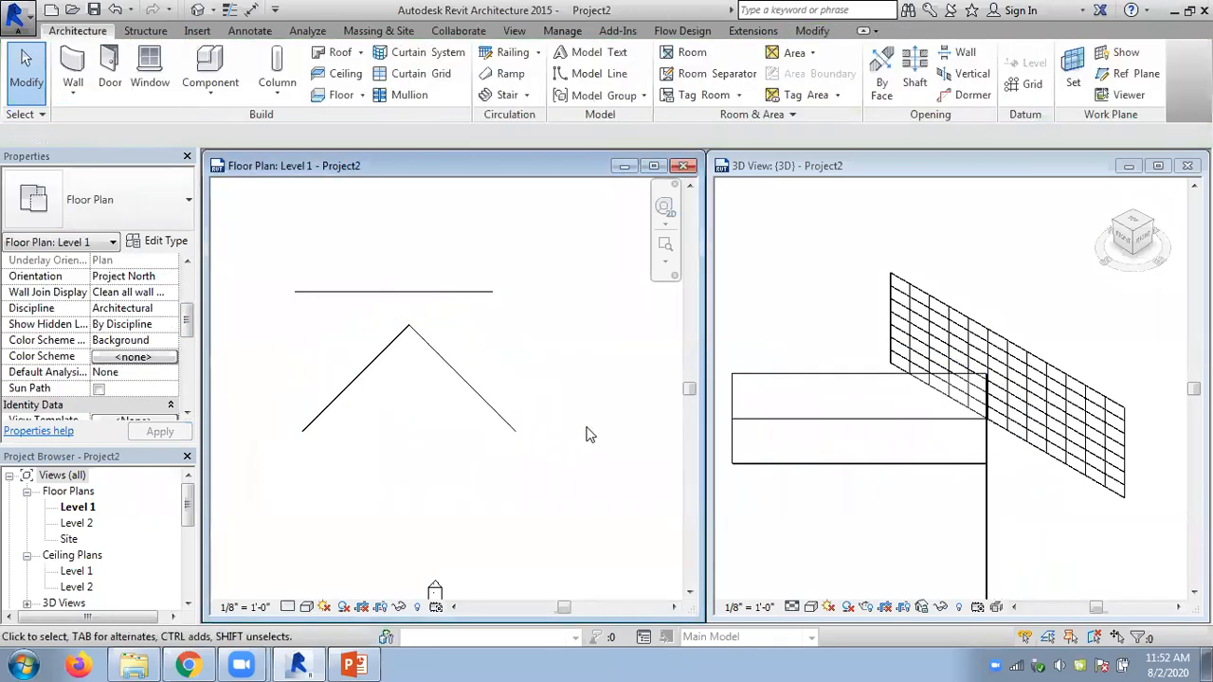
Set the curved curtain wall's vertical grid number to 10
{"action": "left_click", "coordinate": [449, 329]}
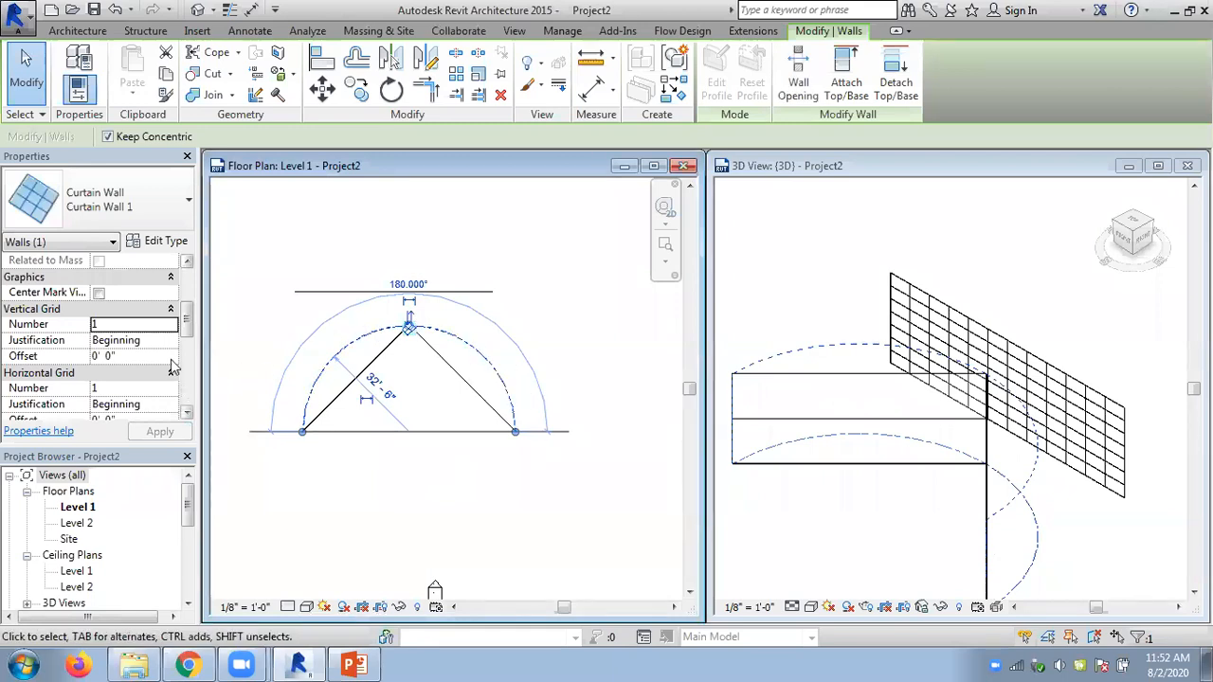
{"action": "left_click", "coordinate": [174, 324]}
{"action": "left_click", "coordinate": [172, 323]}
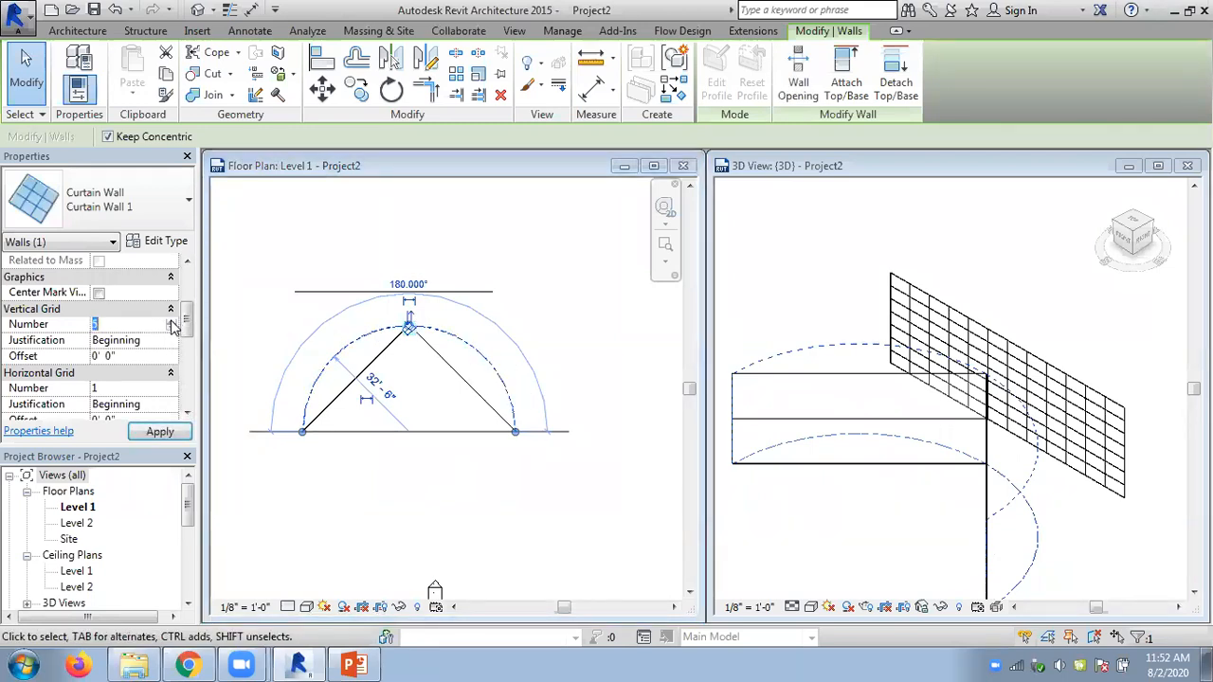
{"action": "type", "text": "10"}
{"action": "left_click", "coordinate": [159, 432]}
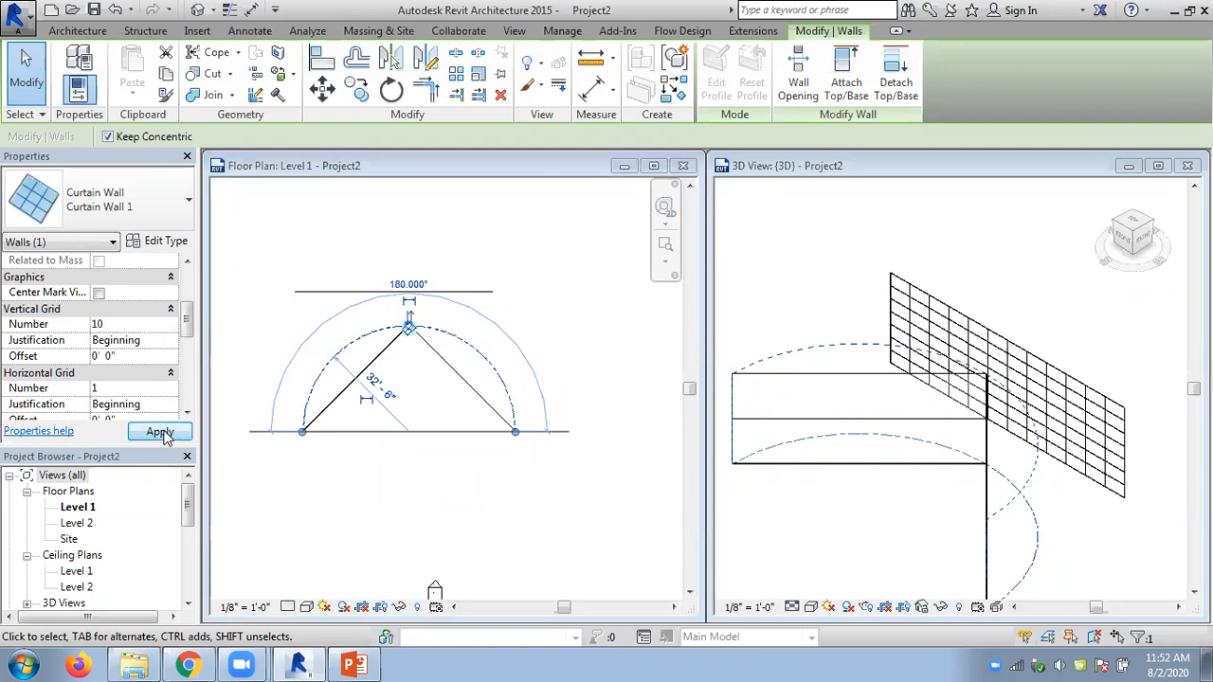
Deselect the curved curtain wall and inspect its applied grid divisions in the 3D view
{"action": "left_click", "coordinate": [453, 498]}
{"action": "left_click", "coordinate": [904, 490]}
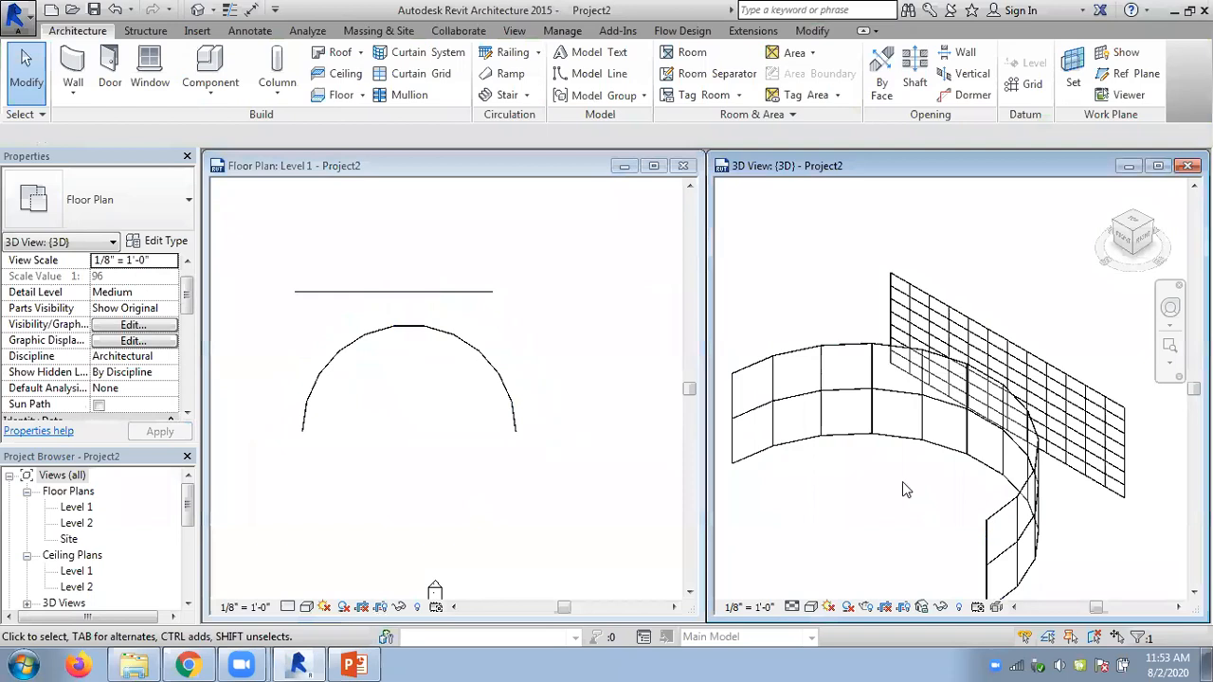
{"action": "scroll", "coordinate": [903, 490], "scroll_direction": "down", "scroll_amount": 1}
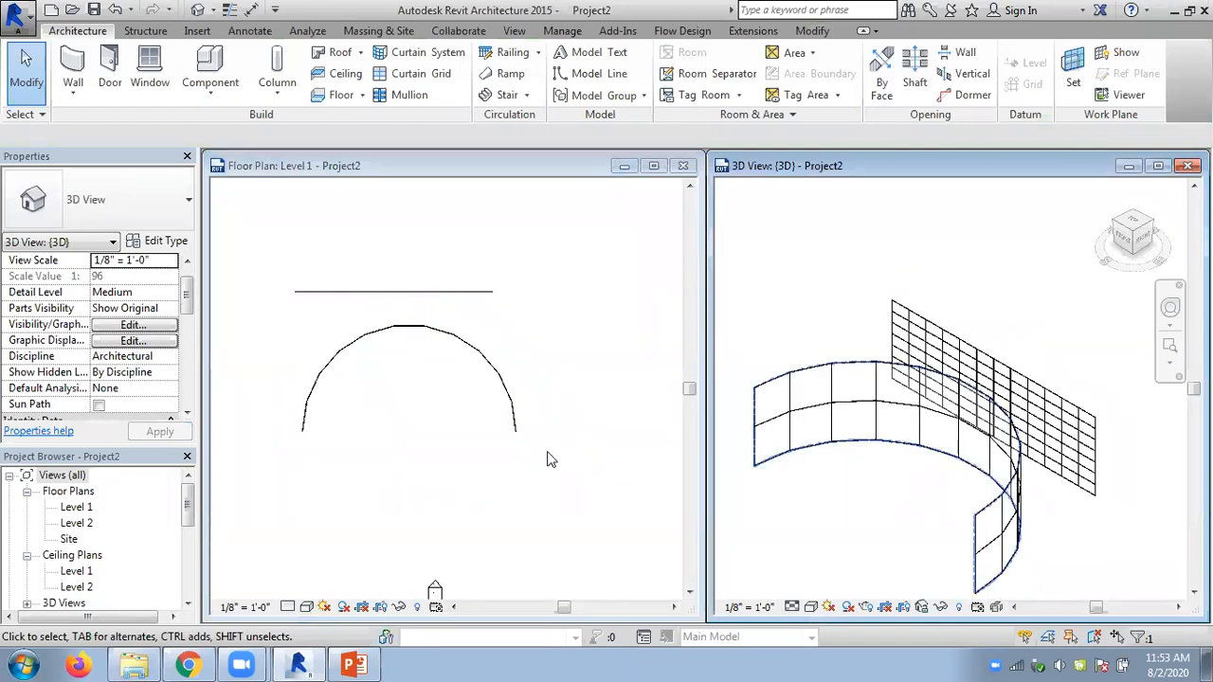
{"action": "left_click", "coordinate": [451, 304]}
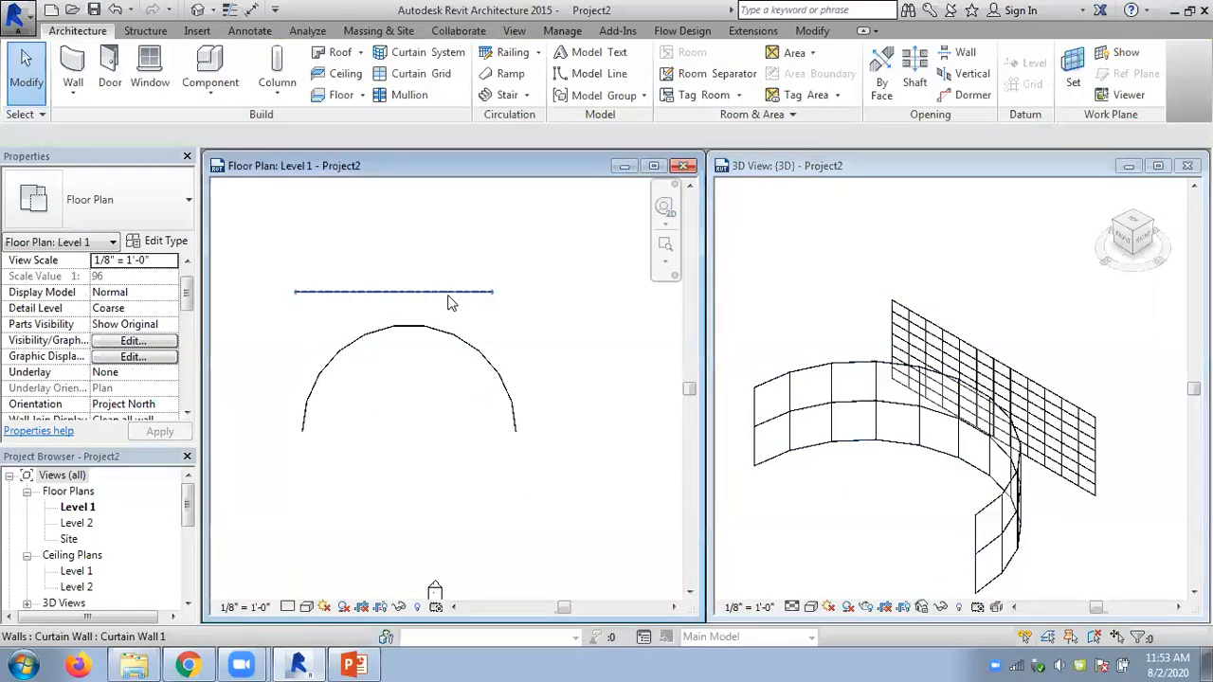
Review the vertical grid layout options in the straight curtain wall's type properties, cancel, and check its instance grid settings
{"action": "left_click", "coordinate": [452, 301]}
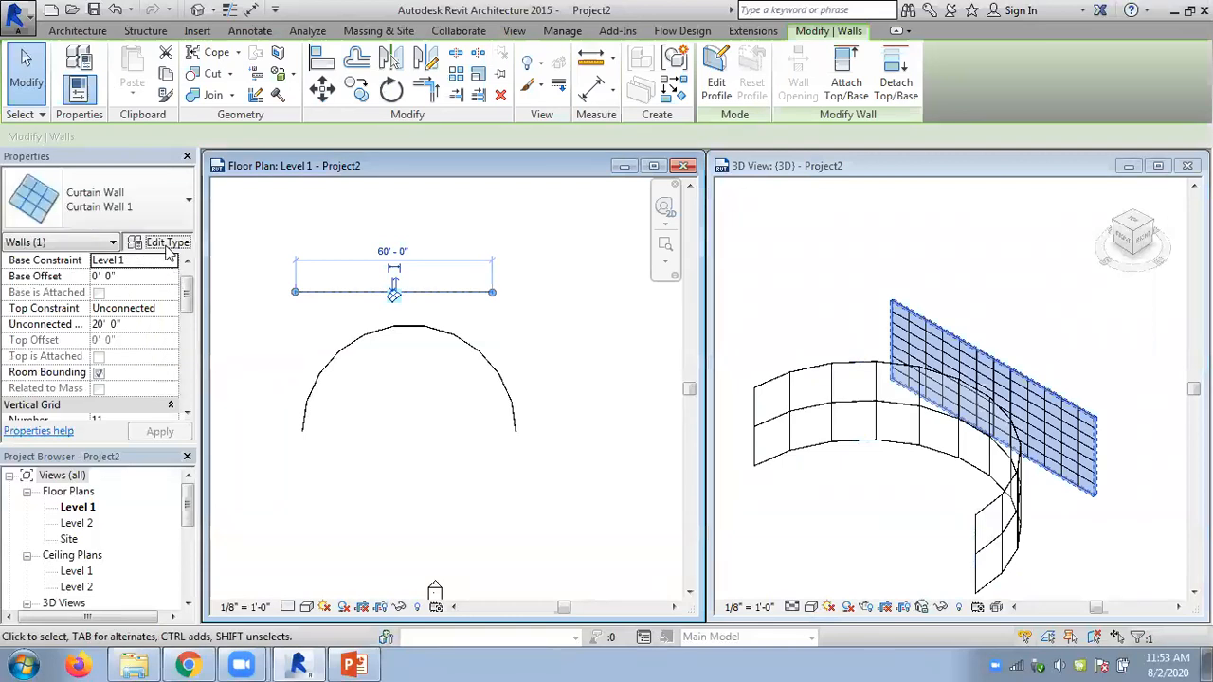
{"action": "left_click", "coordinate": [169, 245]}
{"action": "left_click", "coordinate": [676, 351]}
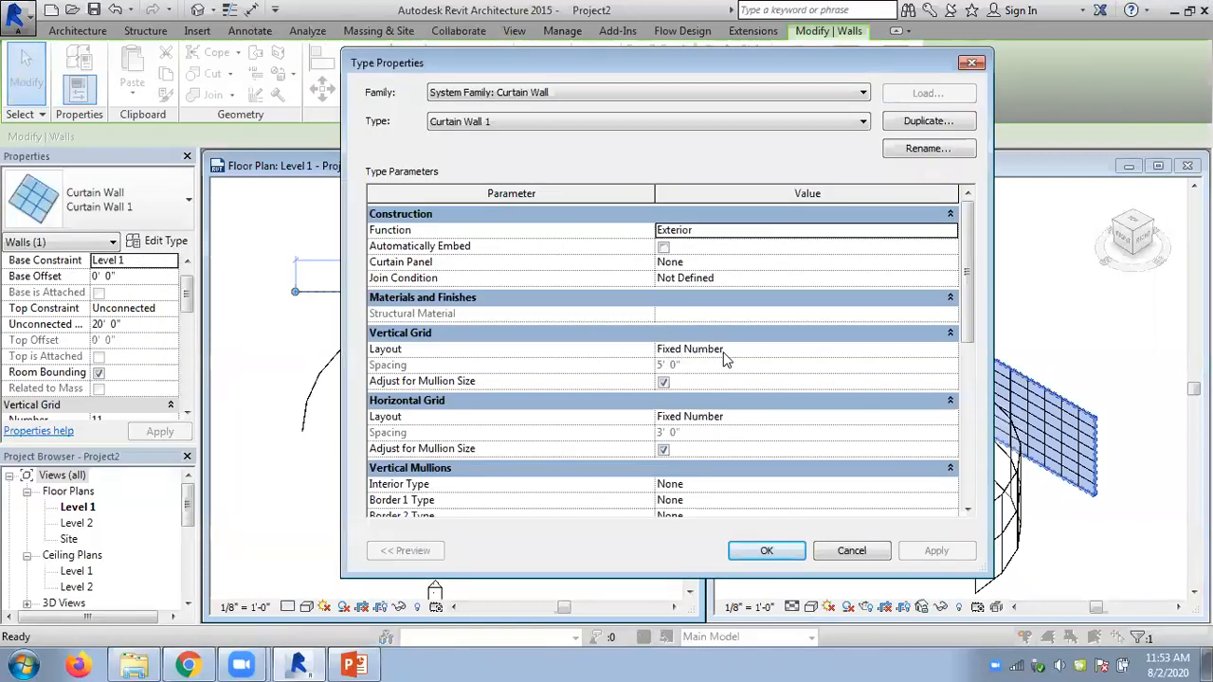
{"action": "left_click", "coordinate": [950, 350]}
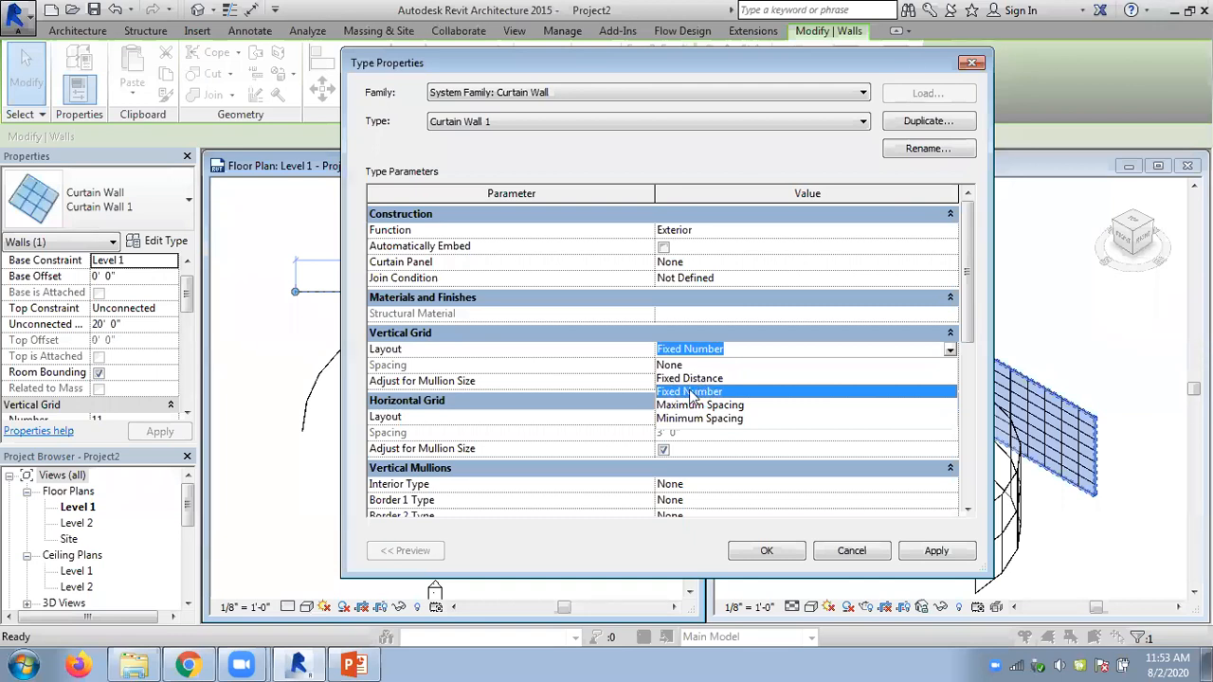
{"action": "left_click", "coordinate": [658, 188]}
{"action": "left_click", "coordinate": [851, 551]}
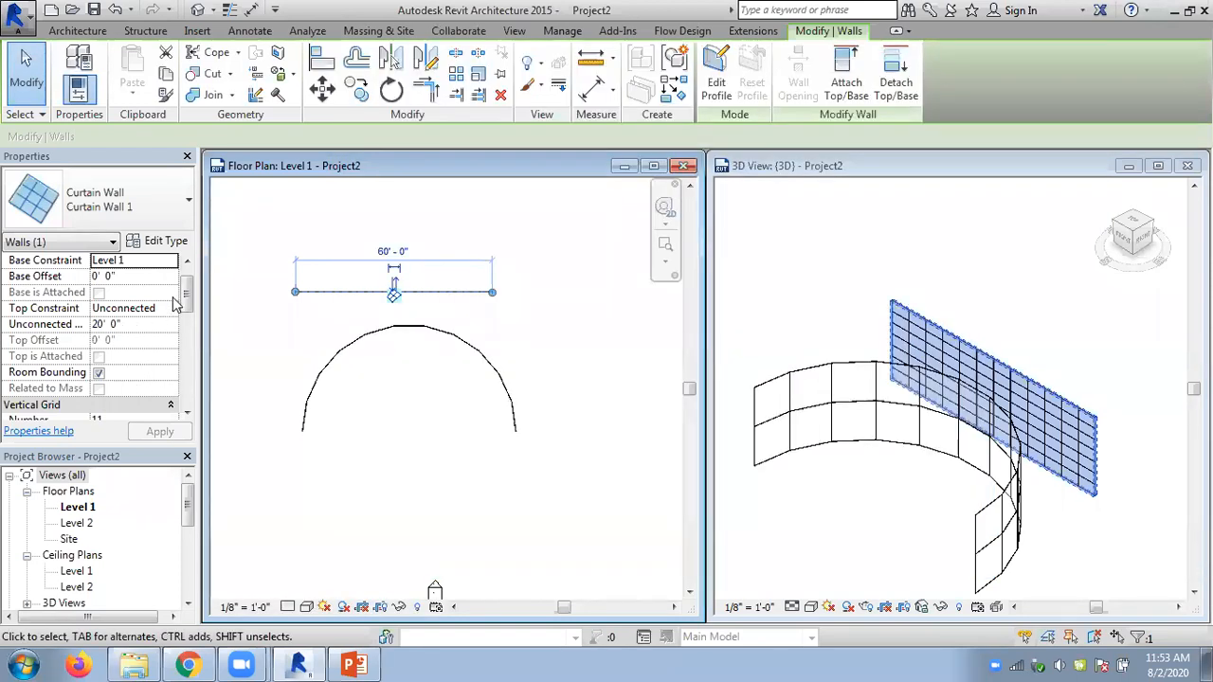
{"action": "left_click_drag", "start_coordinate": [187, 295], "coordinate": [186, 327]}
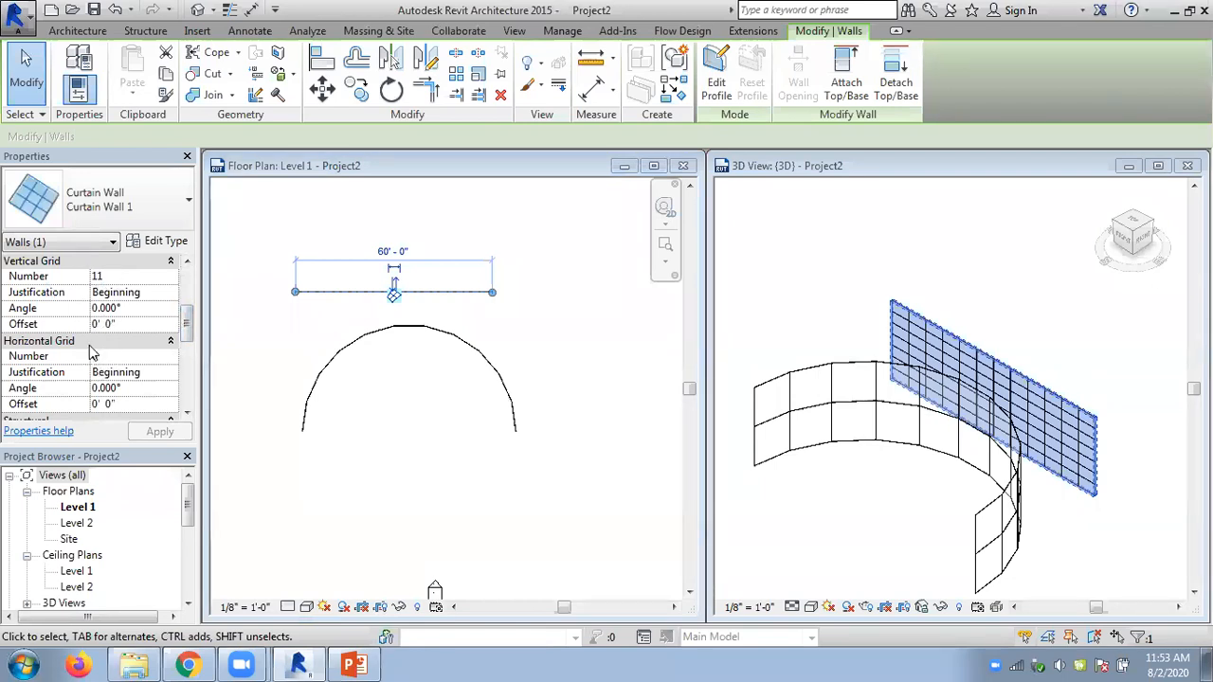
Set the Curtain Wall 1 type's vertical grid layout to Fixed Distance with a spacing of 4' 0"
{"action": "left_click", "coordinate": [161, 241]}
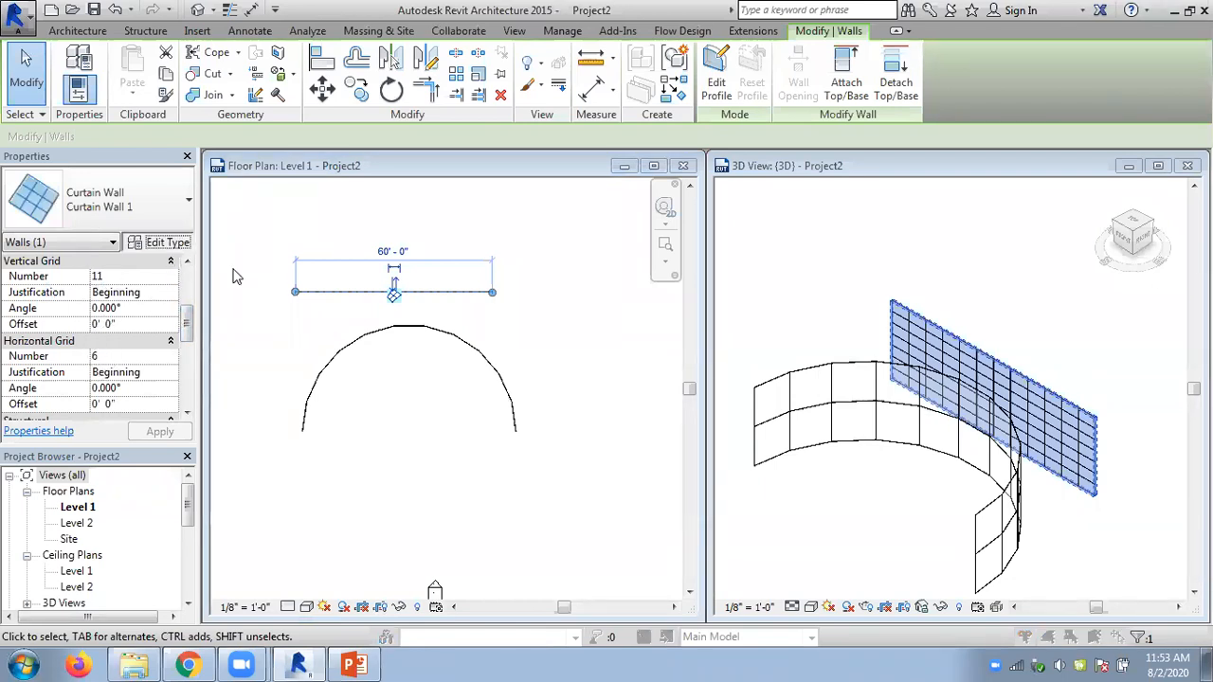
{"action": "left_click", "coordinate": [858, 348]}
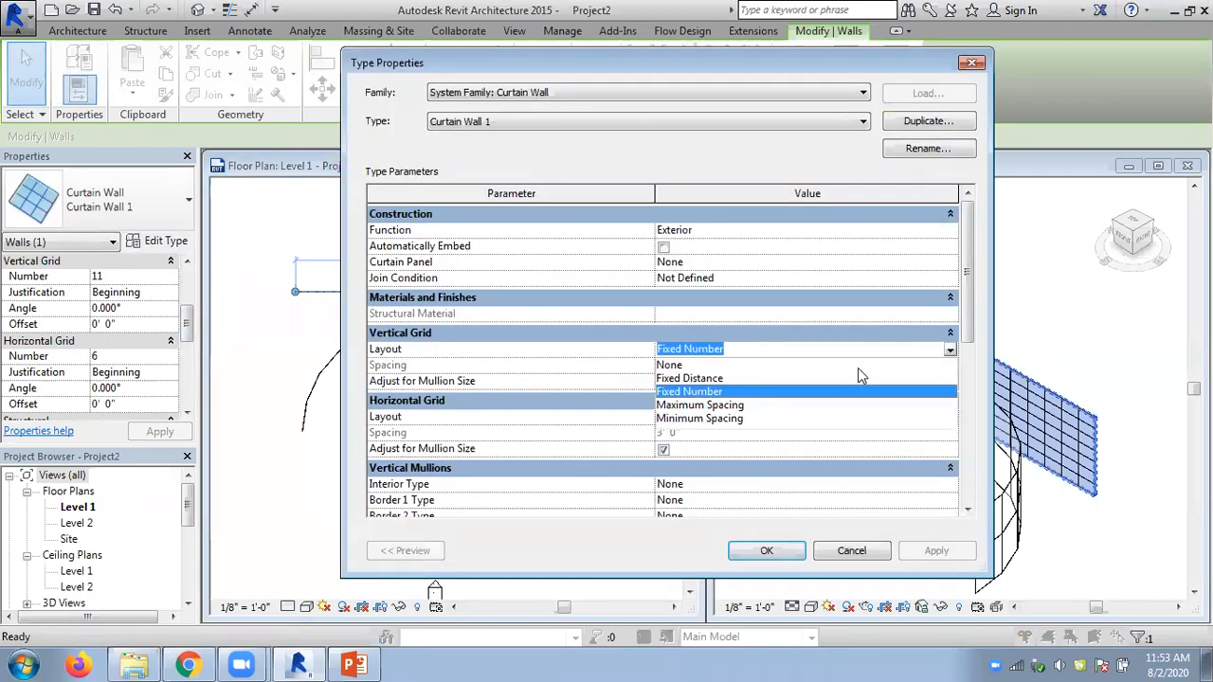
{"action": "left_click", "coordinate": [725, 374]}
{"action": "left_click", "coordinate": [663, 365]}
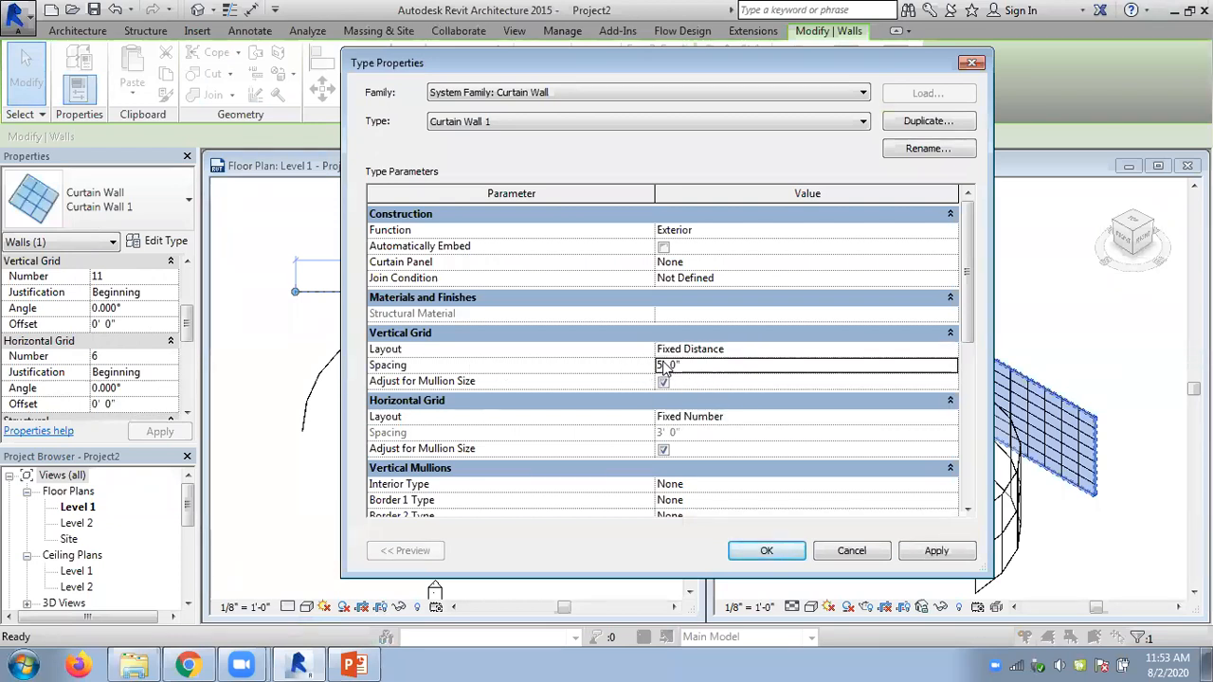
{"action": "left_click_drag", "start_coordinate": [664, 365], "coordinate": [657, 366]}
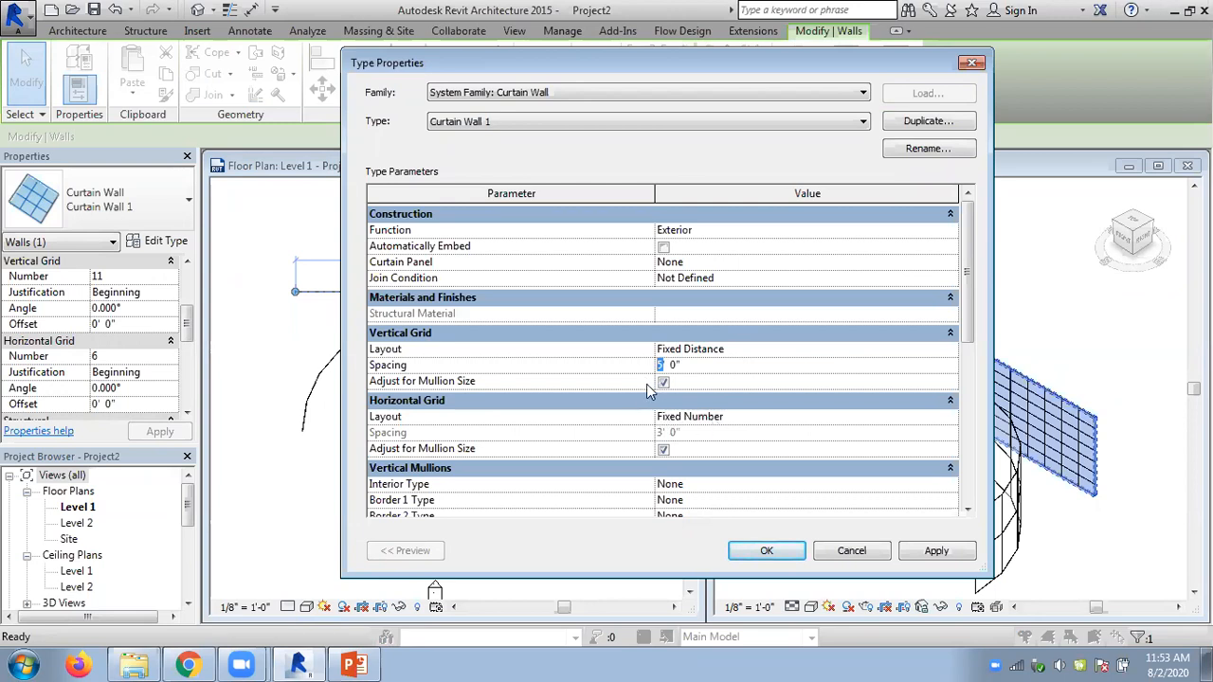
{"action": "type", "text": "4"}
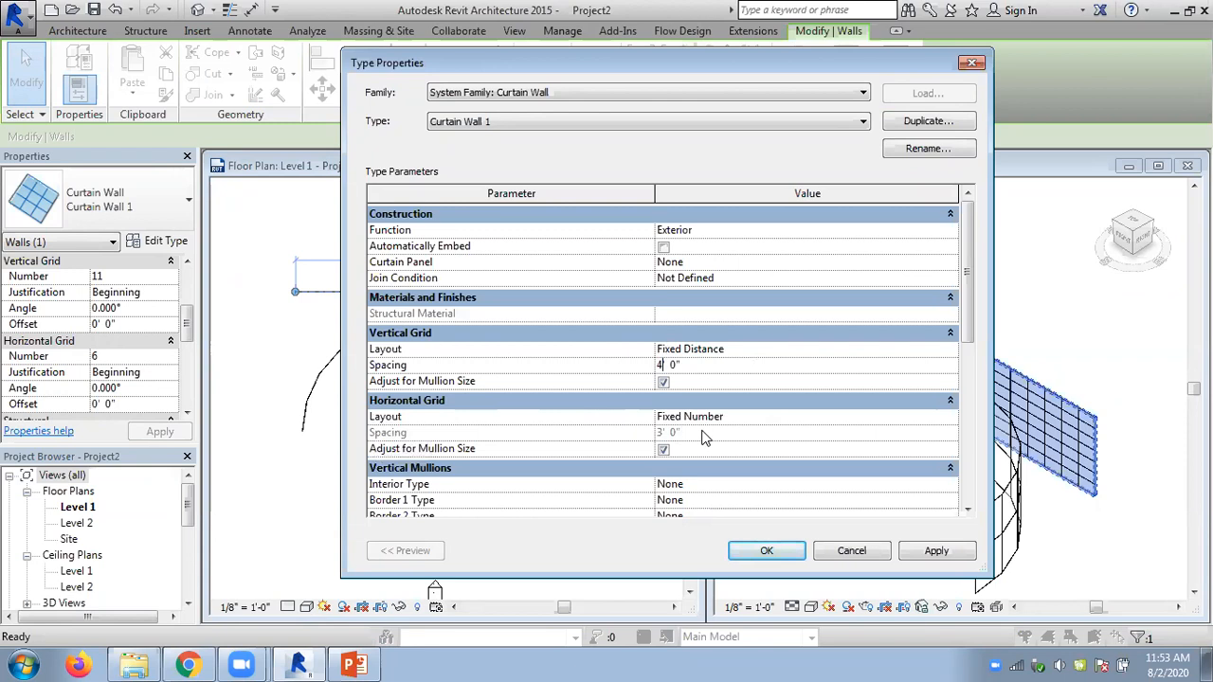
{"action": "left_click", "coordinate": [762, 555]}
{"action": "left_click", "coordinate": [764, 554]}
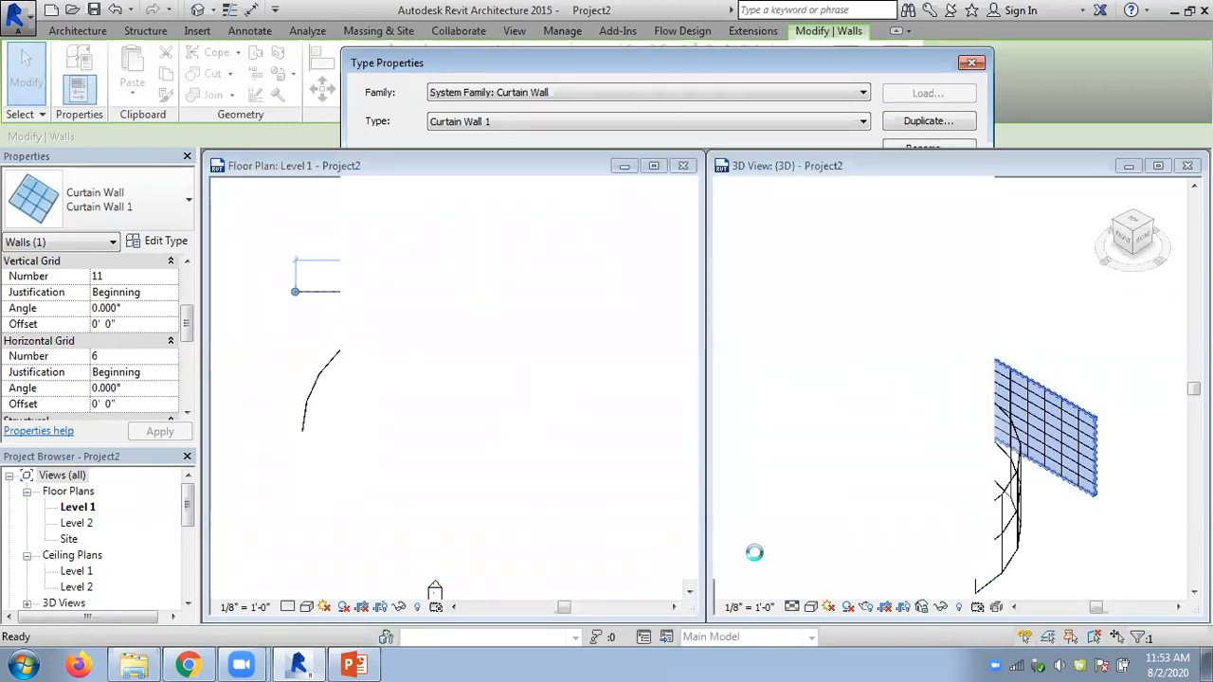
{"action": "left_click", "coordinate": [519, 486]}
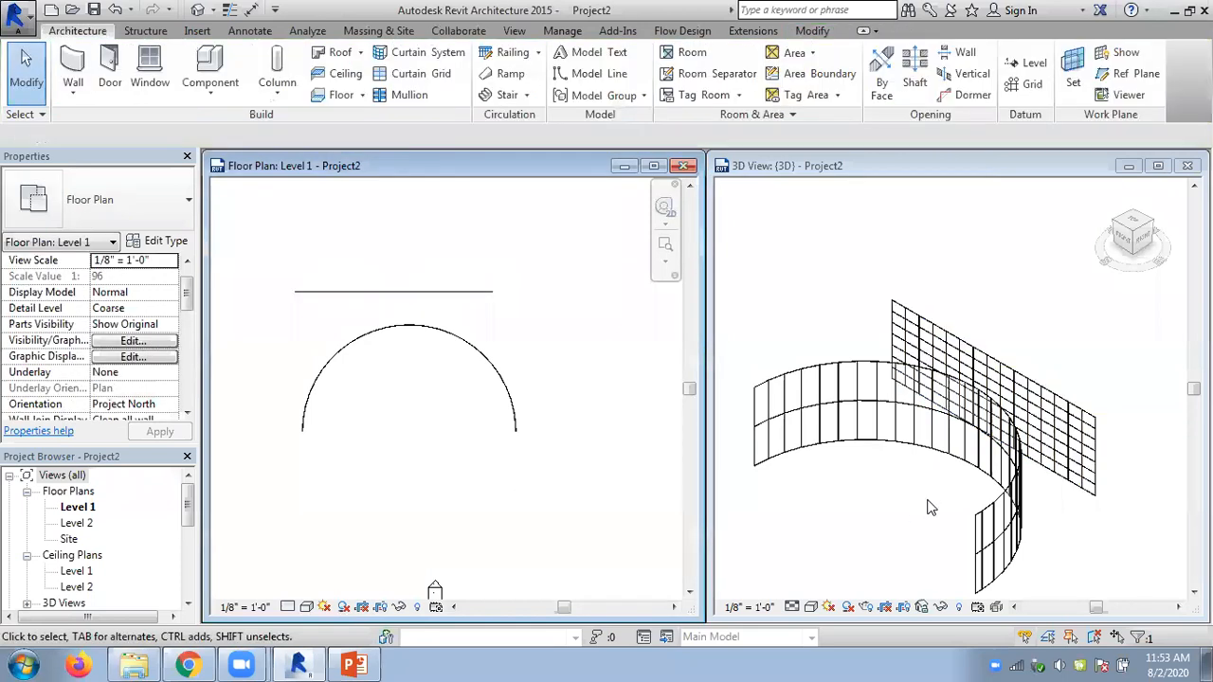
Move the curved curtain wall clear of the straight one, to its northeast in plan
{"action": "left_click", "coordinate": [931, 497]}
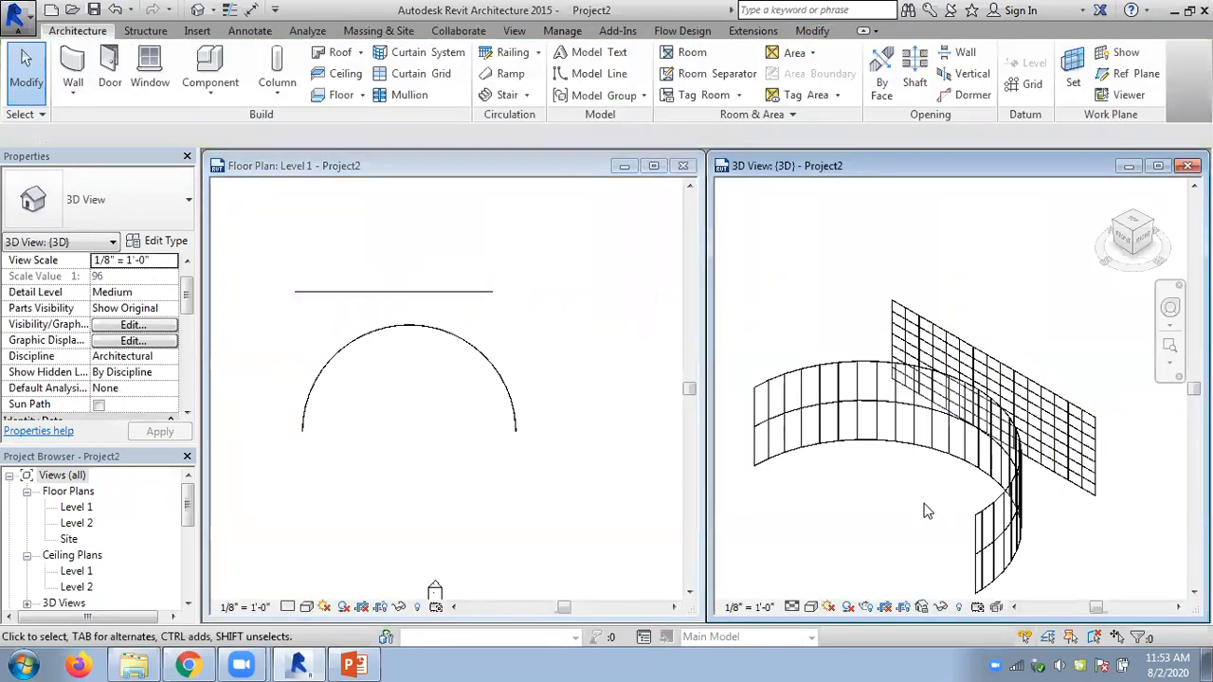
{"action": "left_click", "coordinate": [504, 503]}
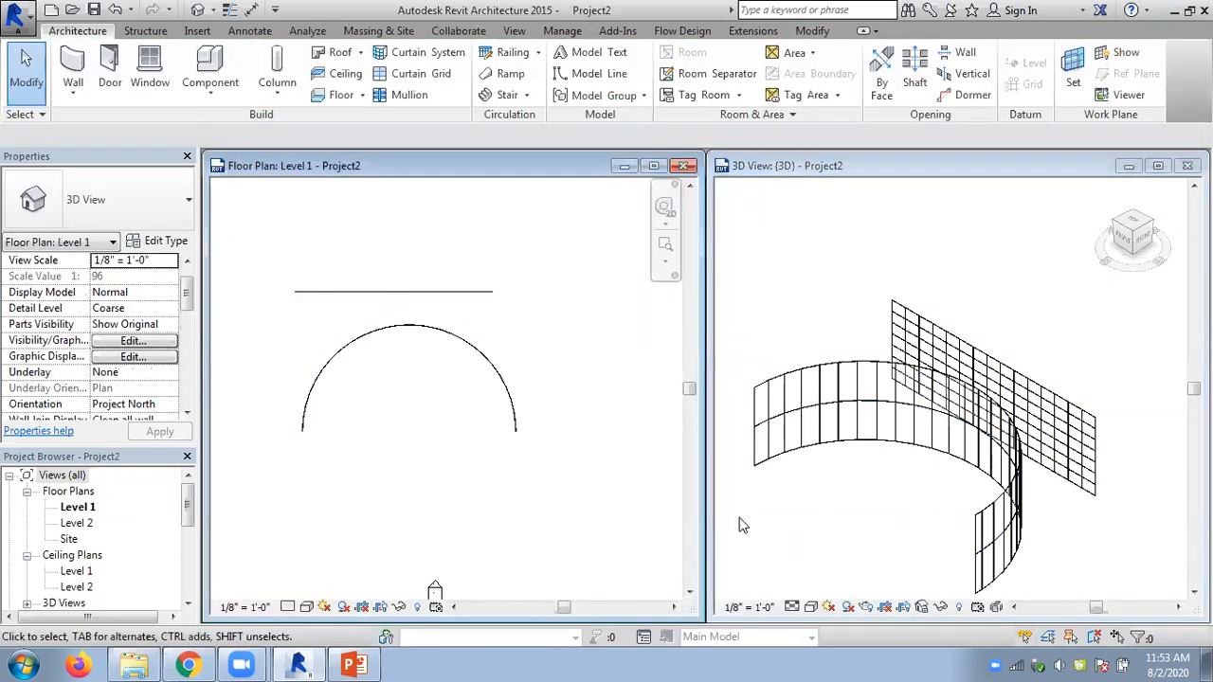
{"action": "scroll", "coordinate": [855, 503], "scroll_direction": "down", "scroll_amount": 2}
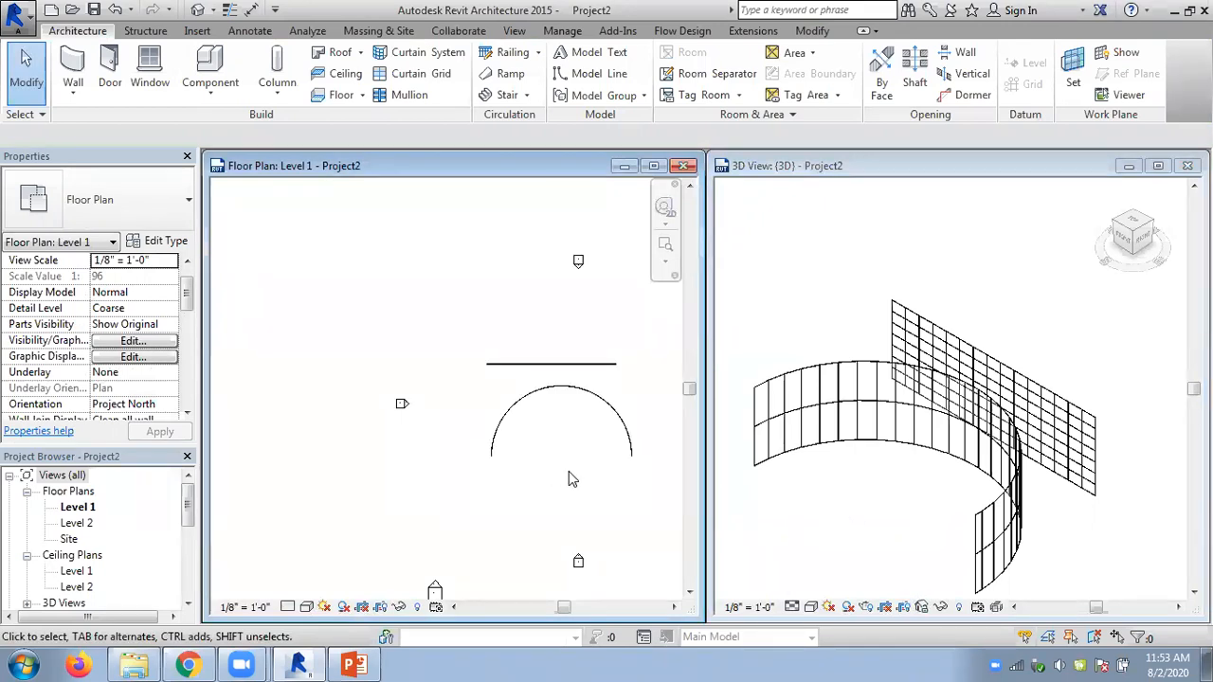
{"action": "scroll", "coordinate": [573, 471], "scroll_direction": "up", "scroll_amount": 1}
{"action": "middle_click_drag", "start_coordinate": [577, 474], "coordinate": [465, 470]}
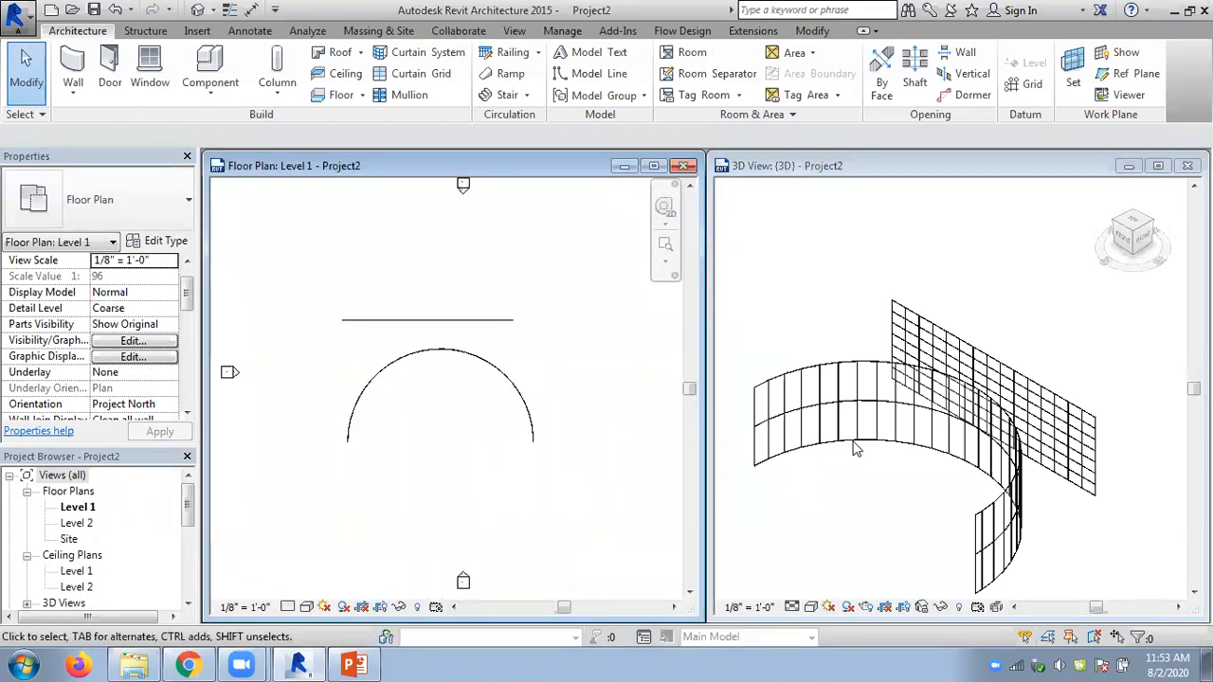
{"action": "left_click", "coordinate": [800, 322]}
{"action": "scroll", "coordinate": [832, 346], "scroll_direction": "down", "scroll_amount": 1}
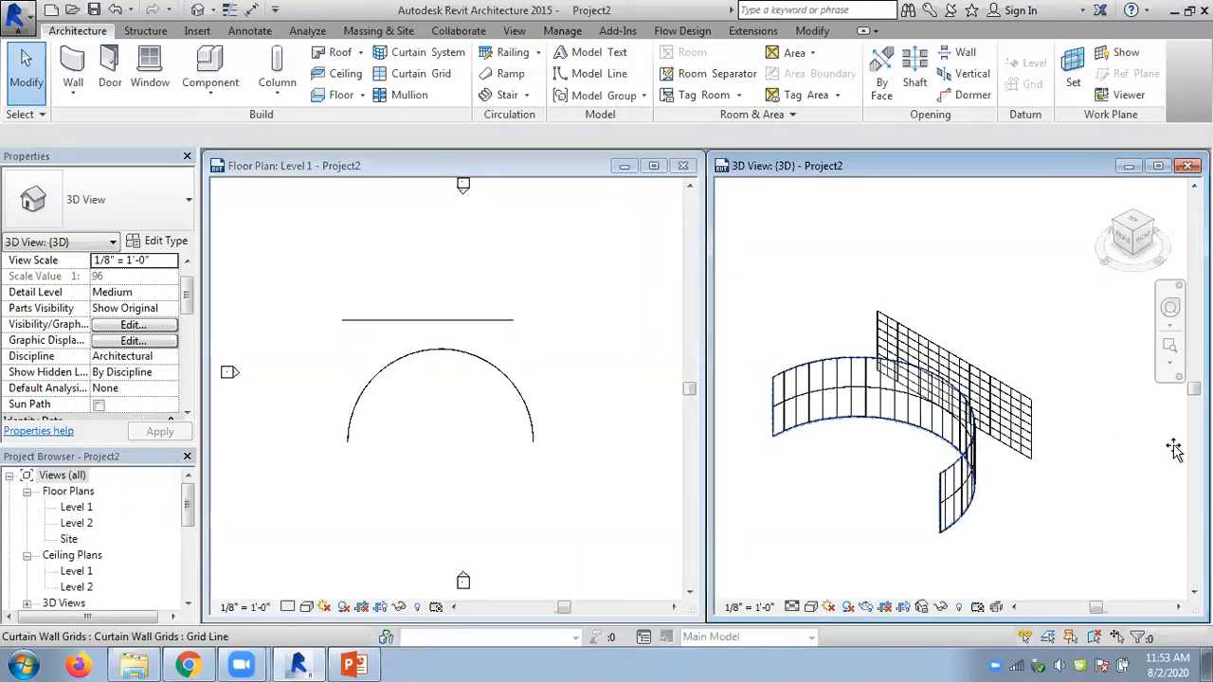
{"action": "left_click_drag", "start_coordinate": [1169, 461], "coordinate": [1132, 489]}
{"action": "middle_click_drag", "start_coordinate": [839, 473], "coordinate": [578, 466]}
{"action": "left_click_drag", "start_coordinate": [932, 422], "coordinate": [875, 268]}
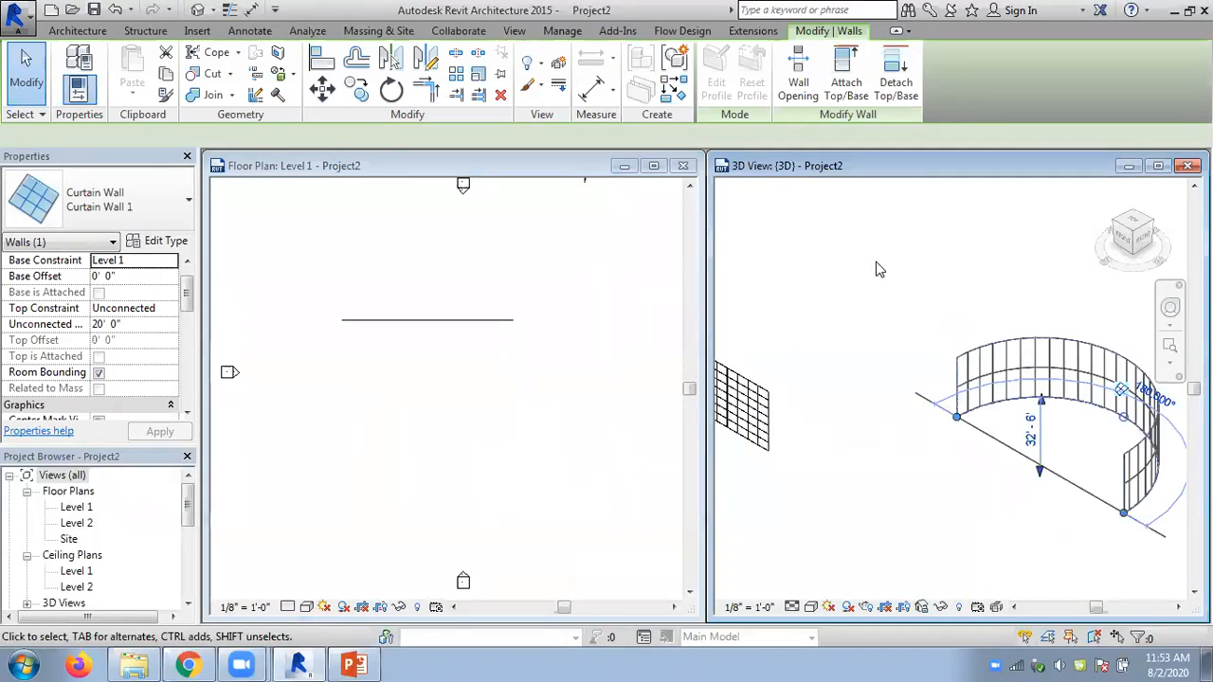
{"action": "left_click", "coordinate": [866, 279]}
Change the 3D view's visual style to display the straight curtain wall with filled panel surfaces and edges
{"action": "middle_click_drag", "start_coordinate": [872, 303], "coordinate": [976, 334]}
{"action": "right_click", "coordinate": [1005, 300]}
{"action": "left_click", "coordinate": [941, 301]}
{"action": "scroll", "coordinate": [948, 323], "scroll_direction": "down", "scroll_amount": 2}
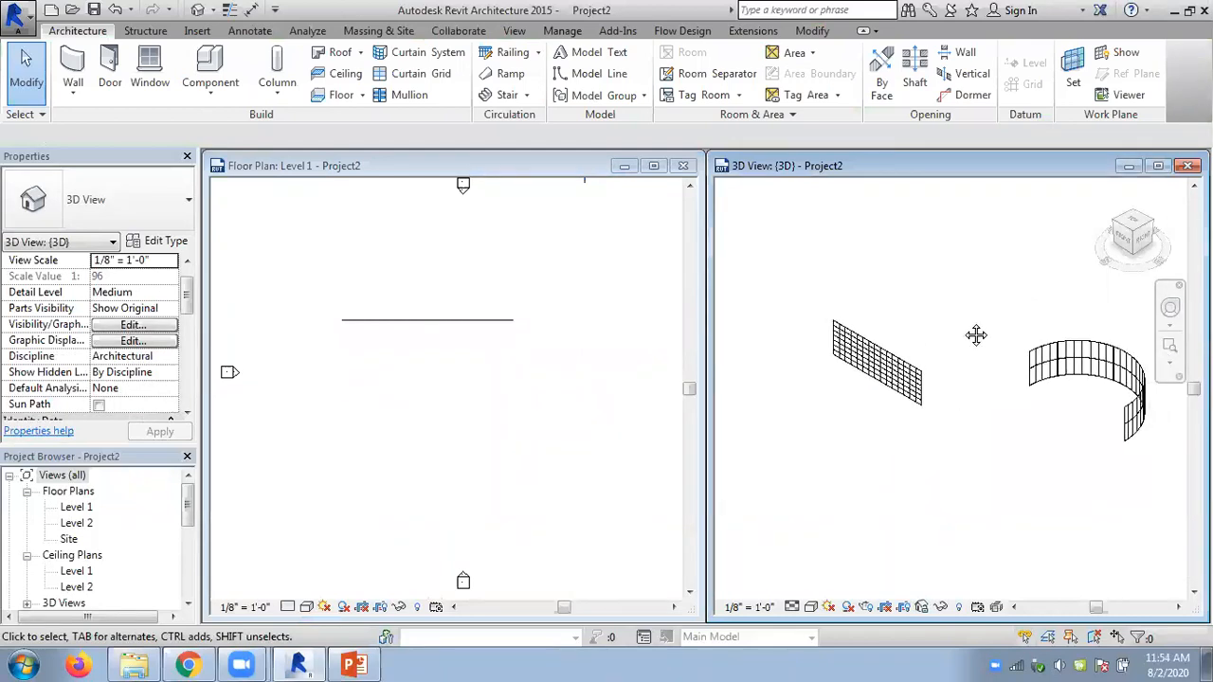
{"action": "left_click", "coordinate": [572, 373]}
{"action": "scroll", "coordinate": [535, 370], "scroll_direction": "down", "scroll_amount": 3}
{"action": "middle_click_drag", "start_coordinate": [535, 371], "coordinate": [433, 438]}
{"action": "right_click", "coordinate": [421, 408]}
{"action": "left_click", "coordinate": [872, 412]}
{"action": "scroll", "coordinate": [874, 412], "scroll_direction": "up", "scroll_amount": 2}
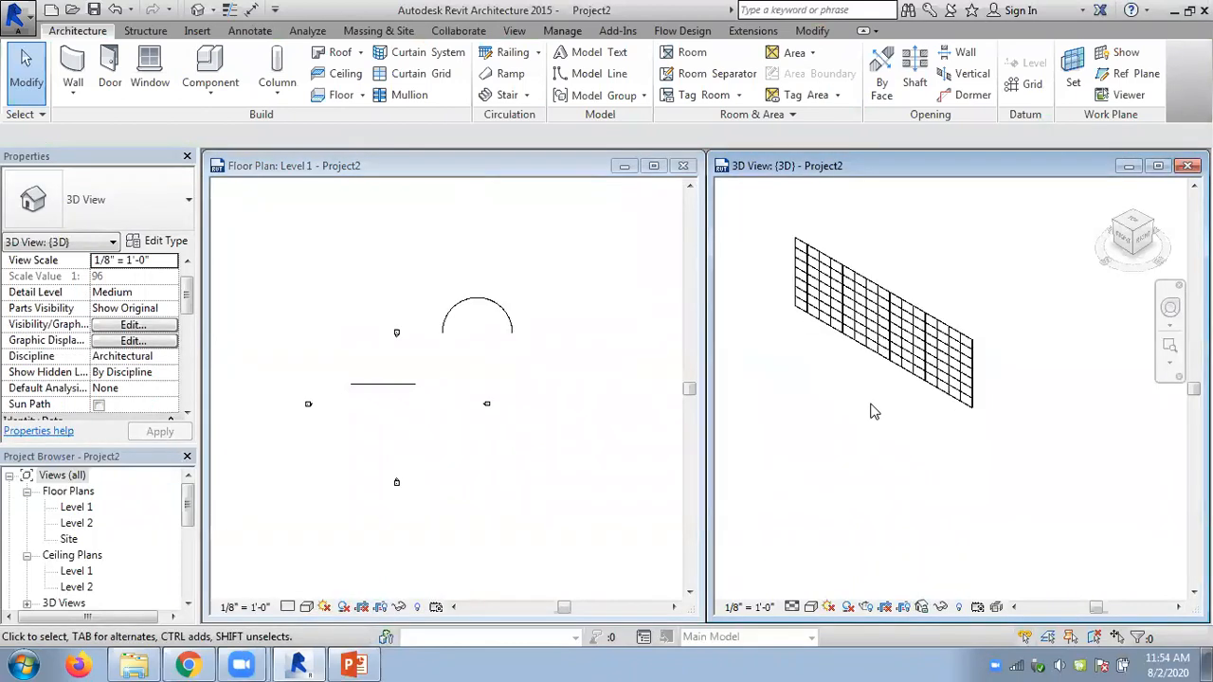
{"action": "left_click", "coordinate": [812, 608]}
{"action": "left_click", "coordinate": [850, 574]}
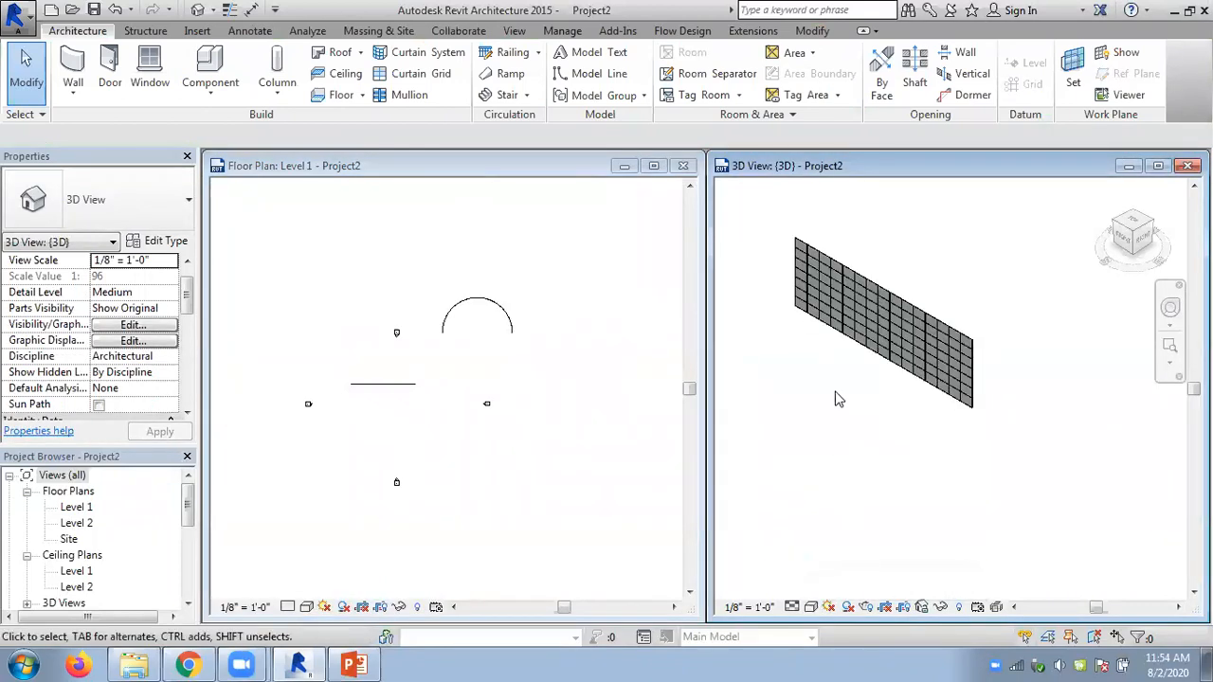
Place a 60" x 30" desk just north of the straight curtain wall in the Level 1 plan and check it in 3D
{"action": "scroll", "coordinate": [802, 247], "scroll_direction": "up", "scroll_amount": 3}
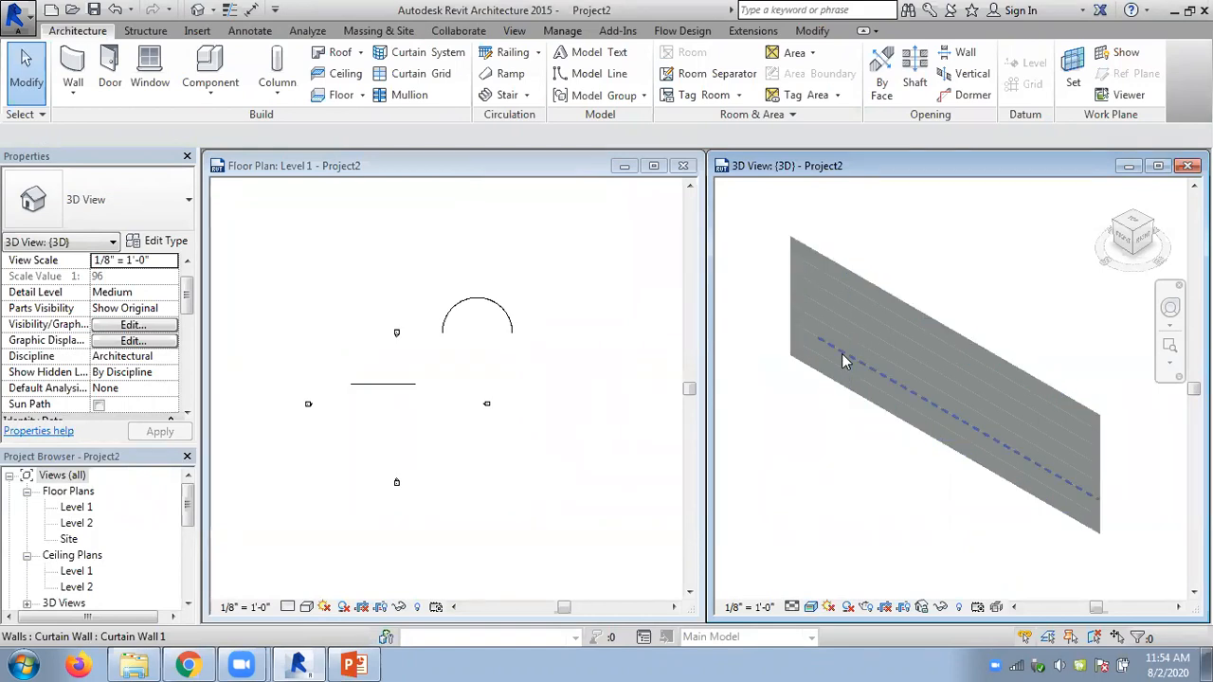
{"action": "scroll", "coordinate": [995, 336], "scroll_direction": "down", "scroll_amount": 5}
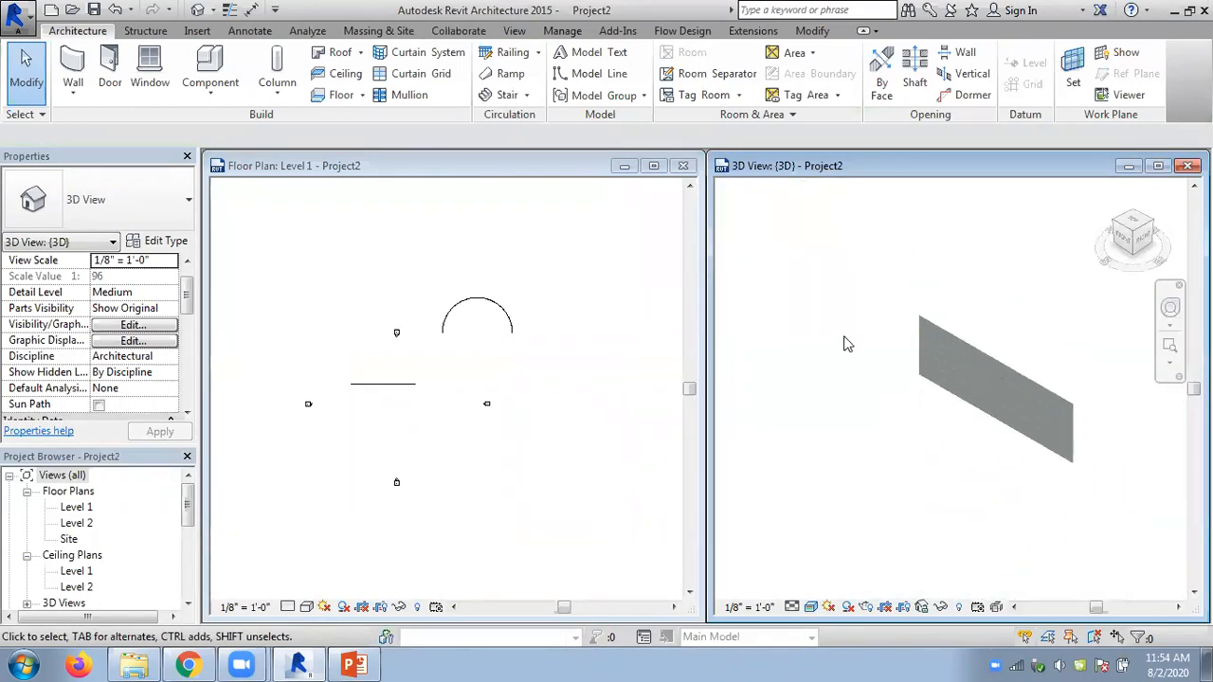
{"action": "left_click", "coordinate": [210, 88]}
{"action": "left_click", "coordinate": [248, 124]}
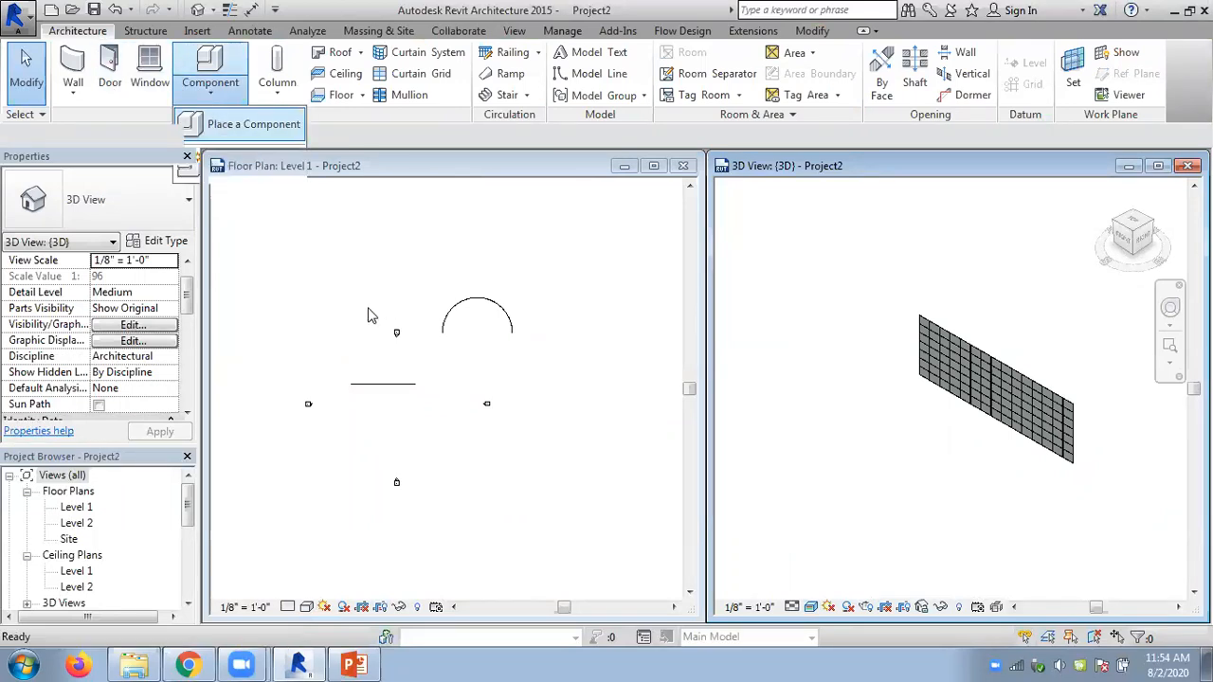
{"action": "left_click", "coordinate": [382, 372]}
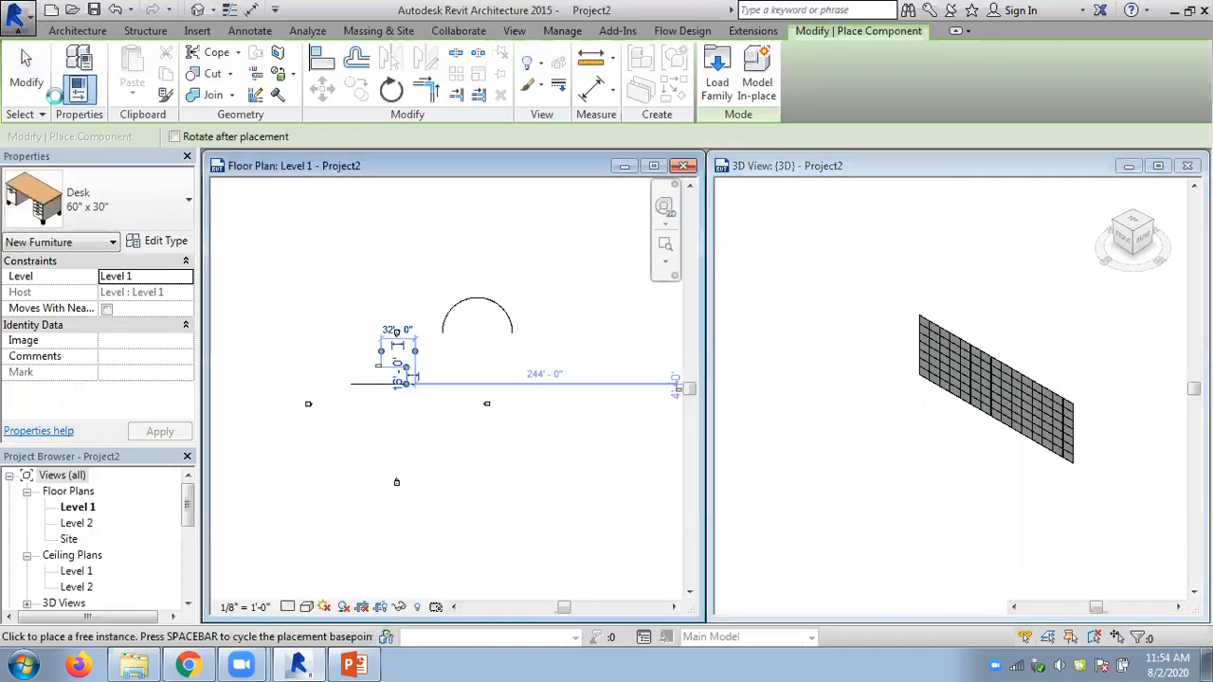
{"action": "left_click", "coordinate": [26, 83]}
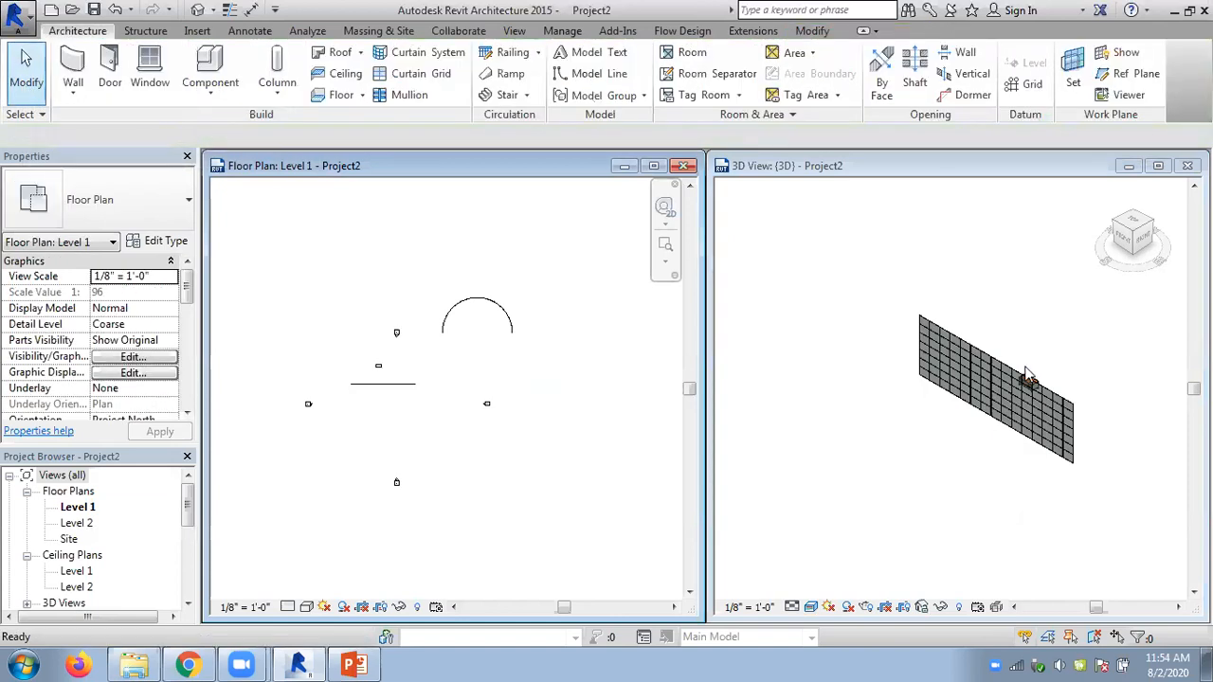
{"action": "left_click", "coordinate": [964, 482]}
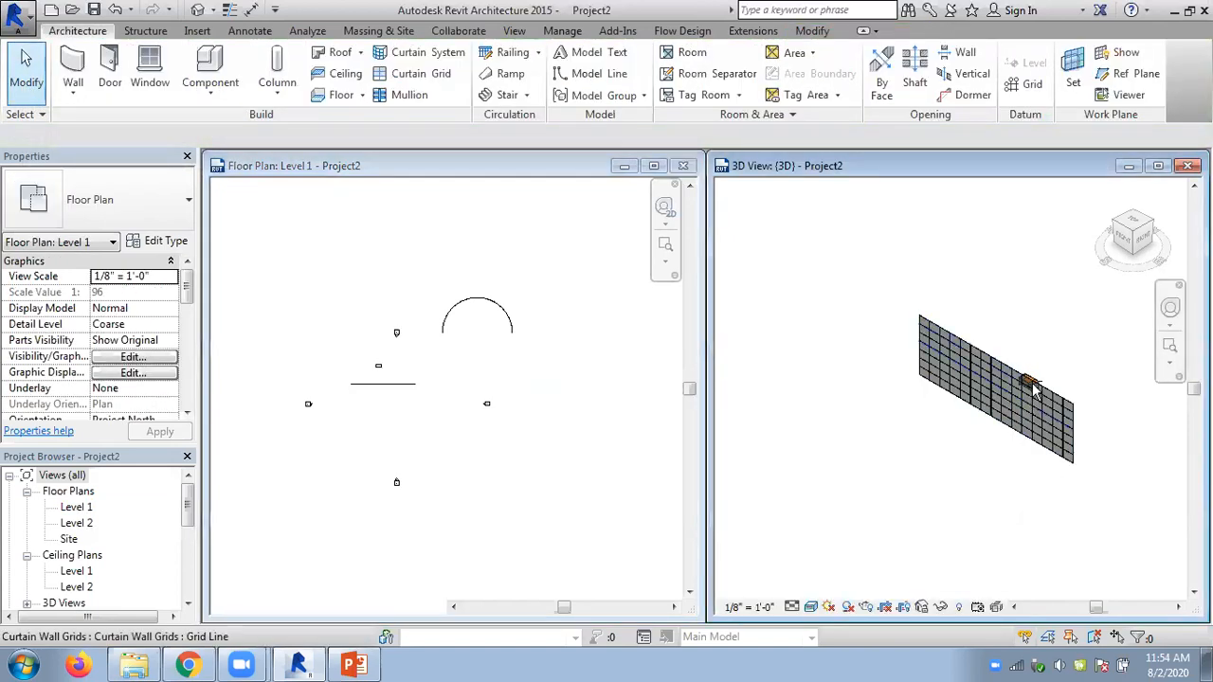
{"action": "middle_click_drag", "start_coordinate": [1048, 347], "coordinate": [1057, 376], "text": "shift"}
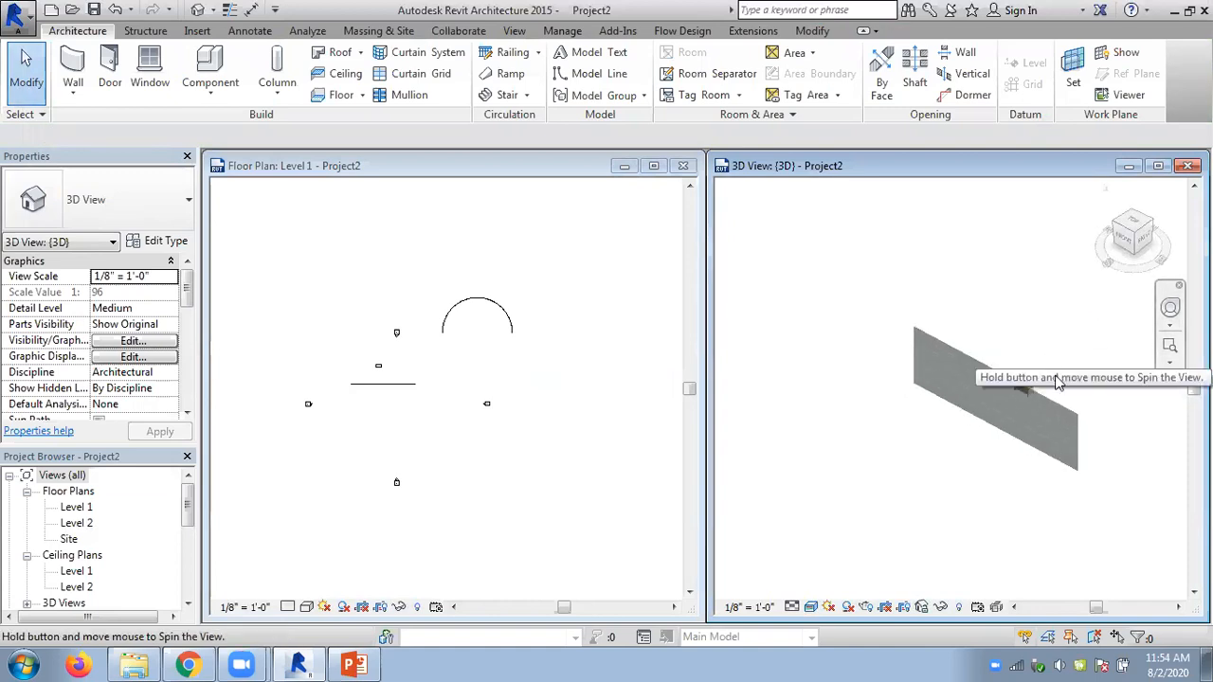
{"action": "scroll", "coordinate": [1065, 387], "scroll_direction": "up", "scroll_amount": 5}
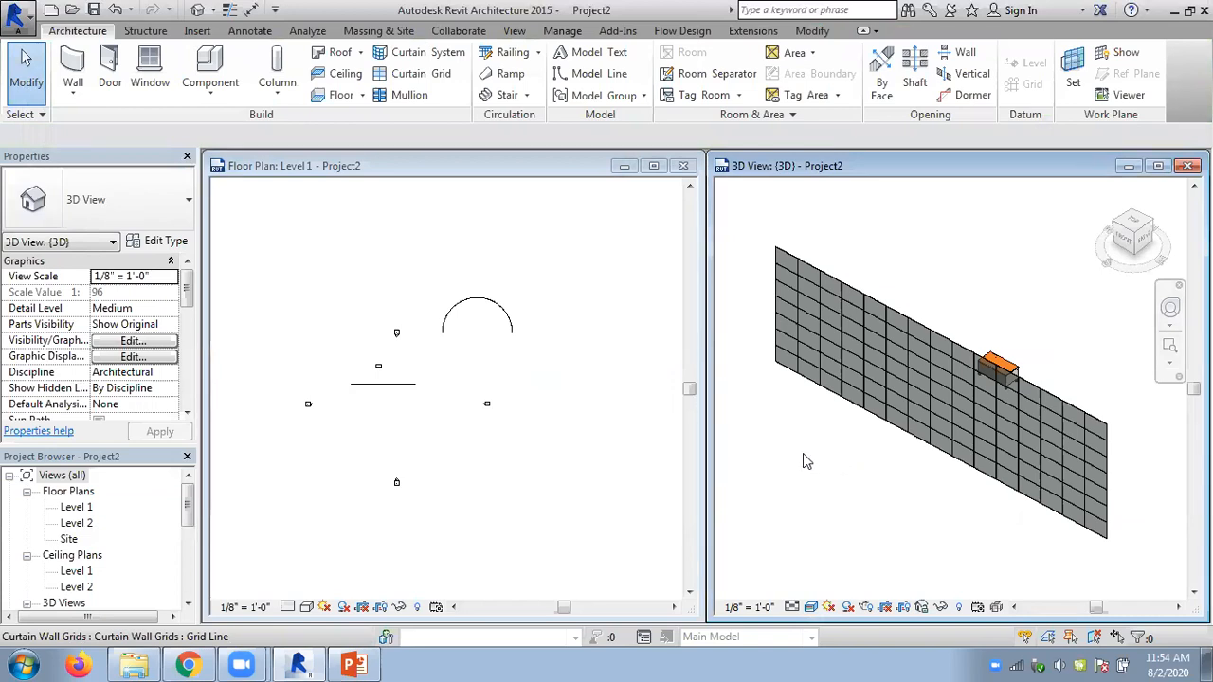
Switch to the PowerPoint presentation and advance to slide 23 about creating a curtain wall by picking lines
{"action": "left_click", "coordinate": [353, 665]}
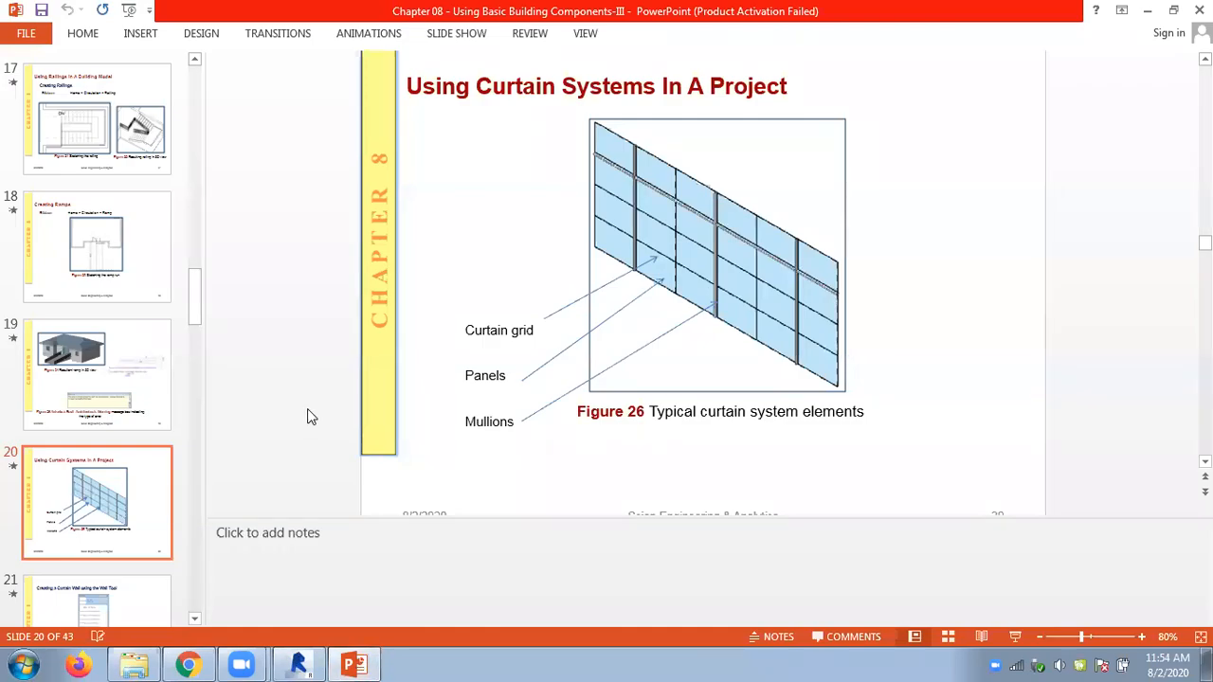
{"action": "scroll", "coordinate": [308, 417], "scroll_direction": "down", "scroll_amount": 2}
{"action": "scroll", "coordinate": [308, 417], "scroll_direction": "down", "scroll_amount": 2}
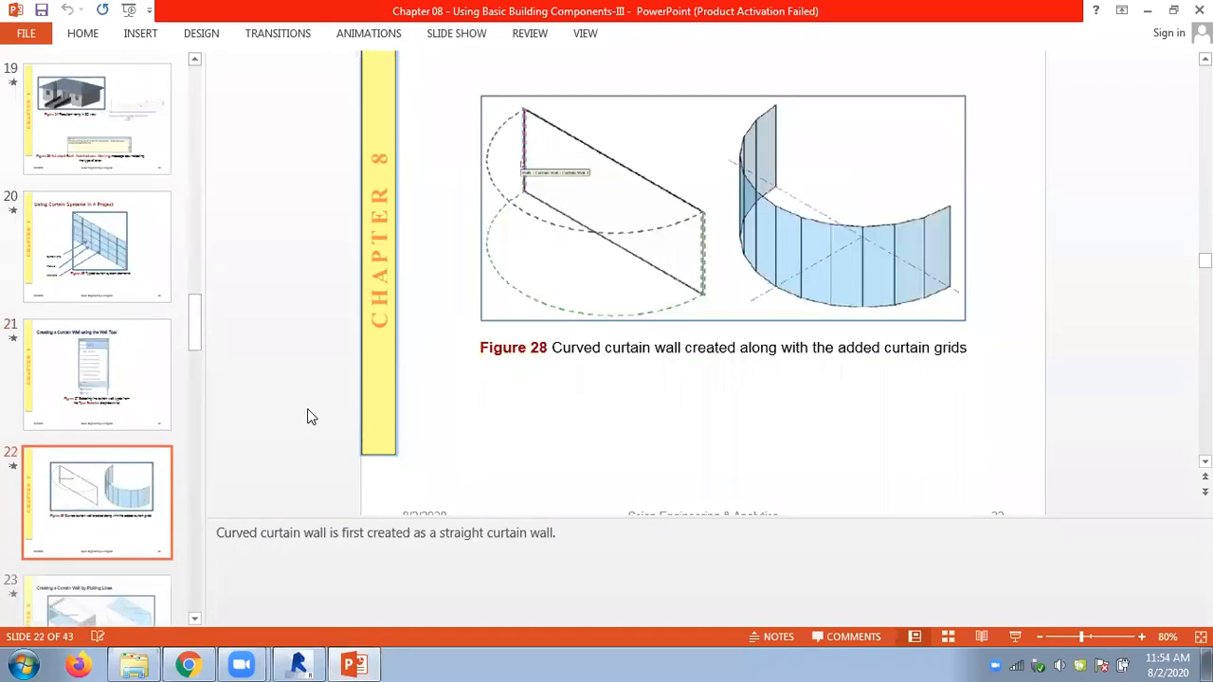
{"action": "scroll", "coordinate": [308, 417], "scroll_direction": "down", "scroll_amount": 2}
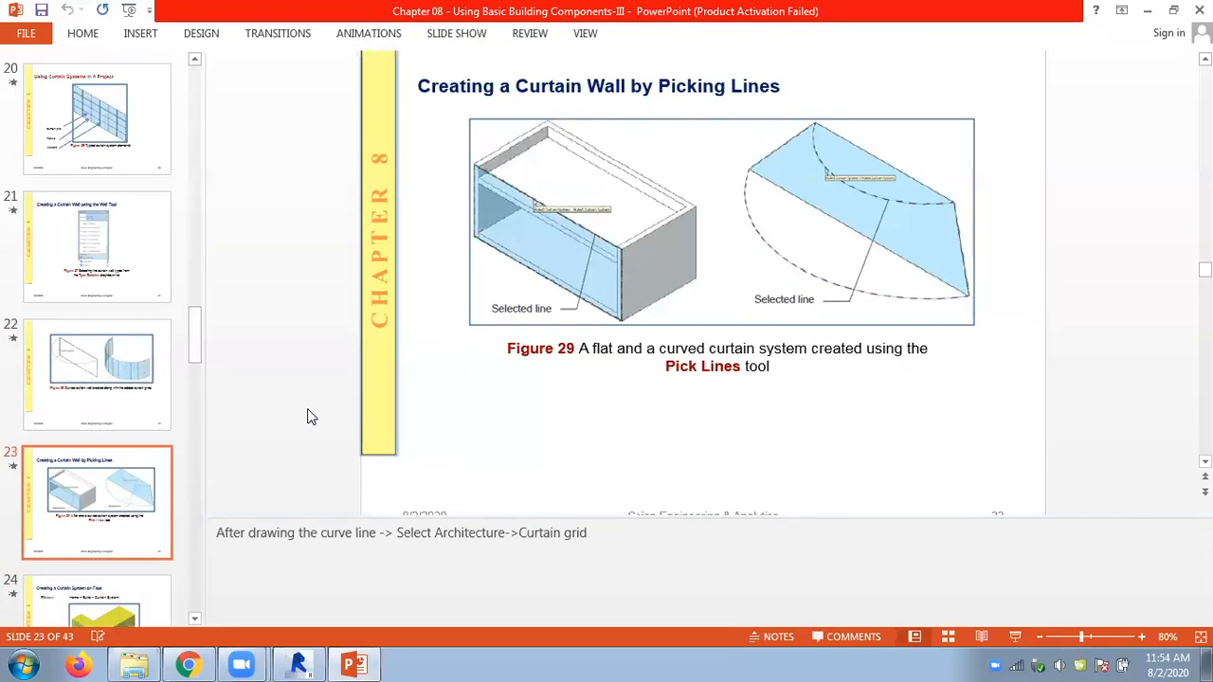
Page through the presentation from the pick-lines slide to slide 29, the Tutorial 1 furniture and plumbing plan
{"action": "scroll", "coordinate": [308, 417], "scroll_direction": "down", "scroll_amount": 2}
{"action": "scroll", "coordinate": [308, 417], "scroll_direction": "down", "scroll_amount": 4}
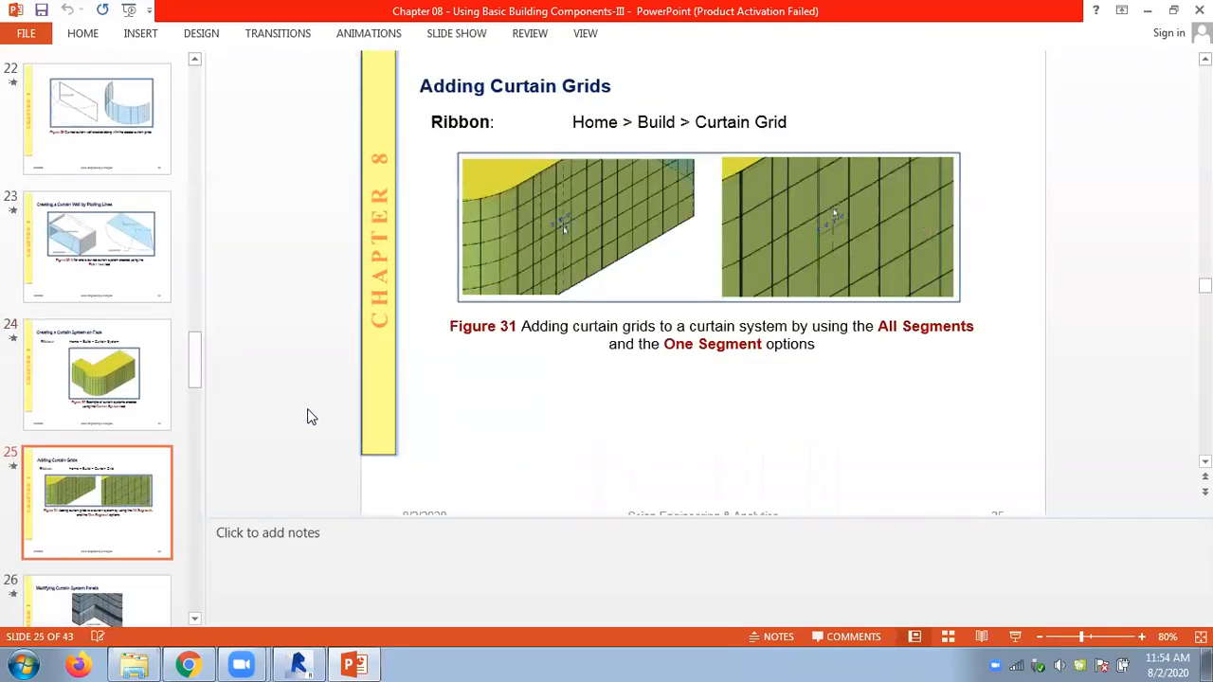
{"action": "scroll", "coordinate": [308, 417], "scroll_direction": "down", "scroll_amount": 4}
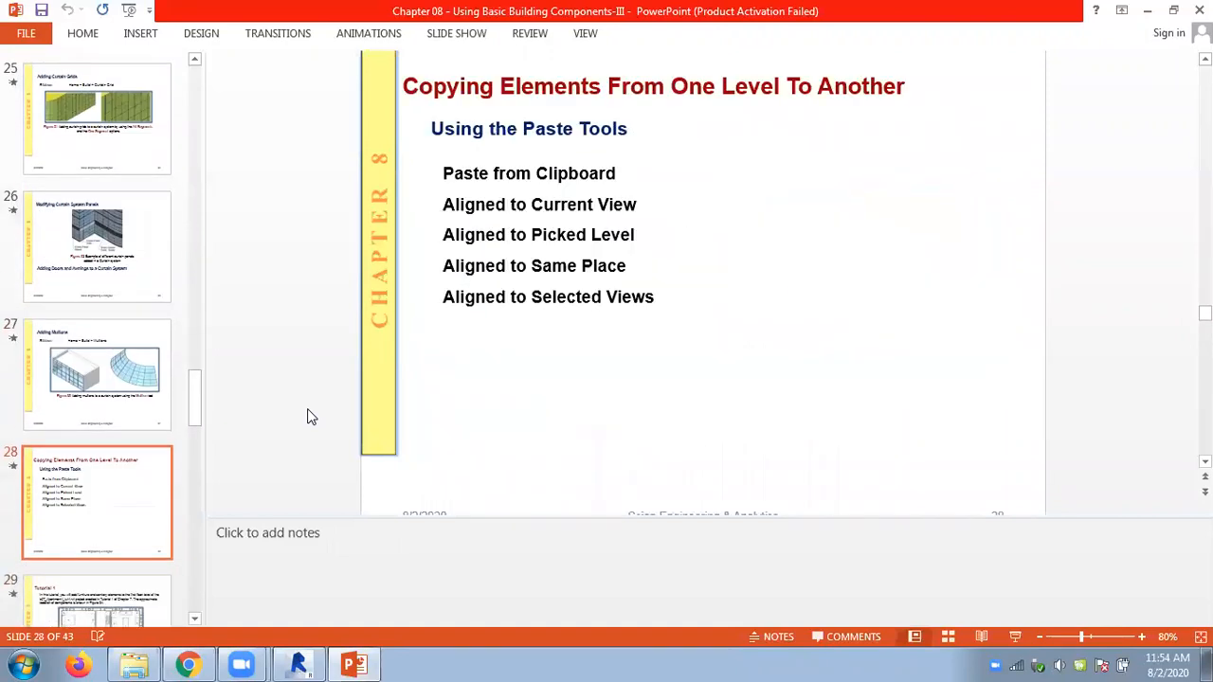
{"action": "scroll", "coordinate": [312, 417], "scroll_direction": "down", "scroll_amount": 2}
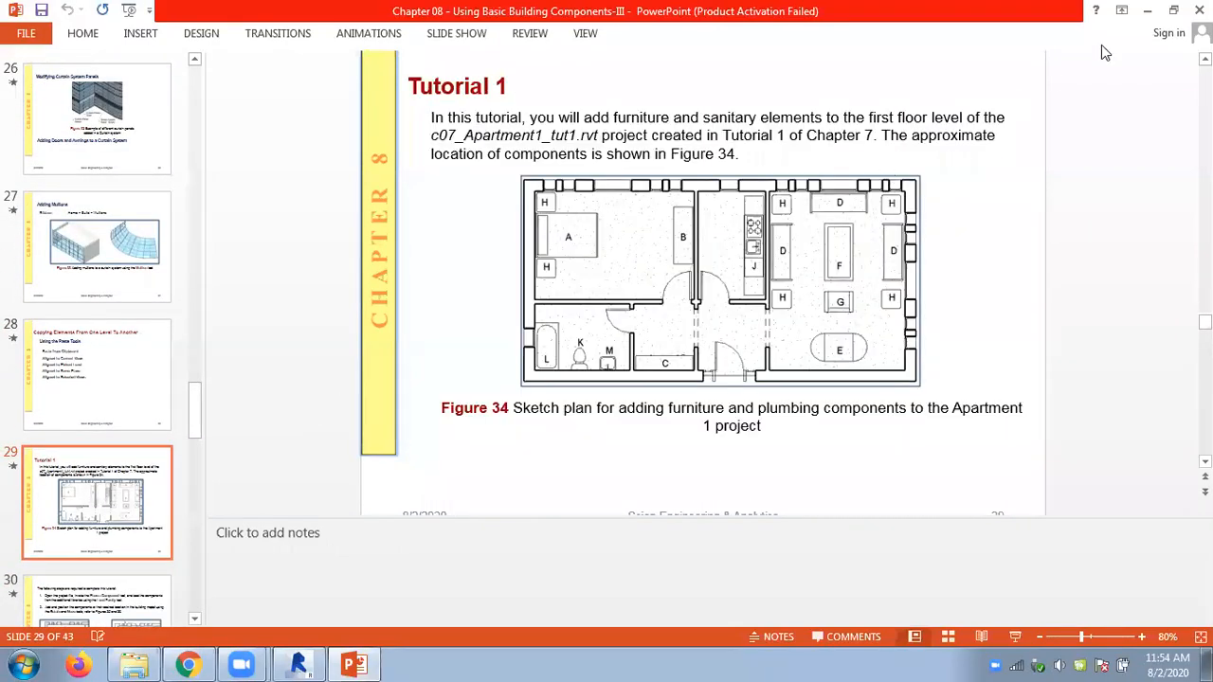
Switch back to Revit and examine the straight curtain wall's grid up close in the 3D view
{"action": "left_click", "coordinate": [1146, 10]}
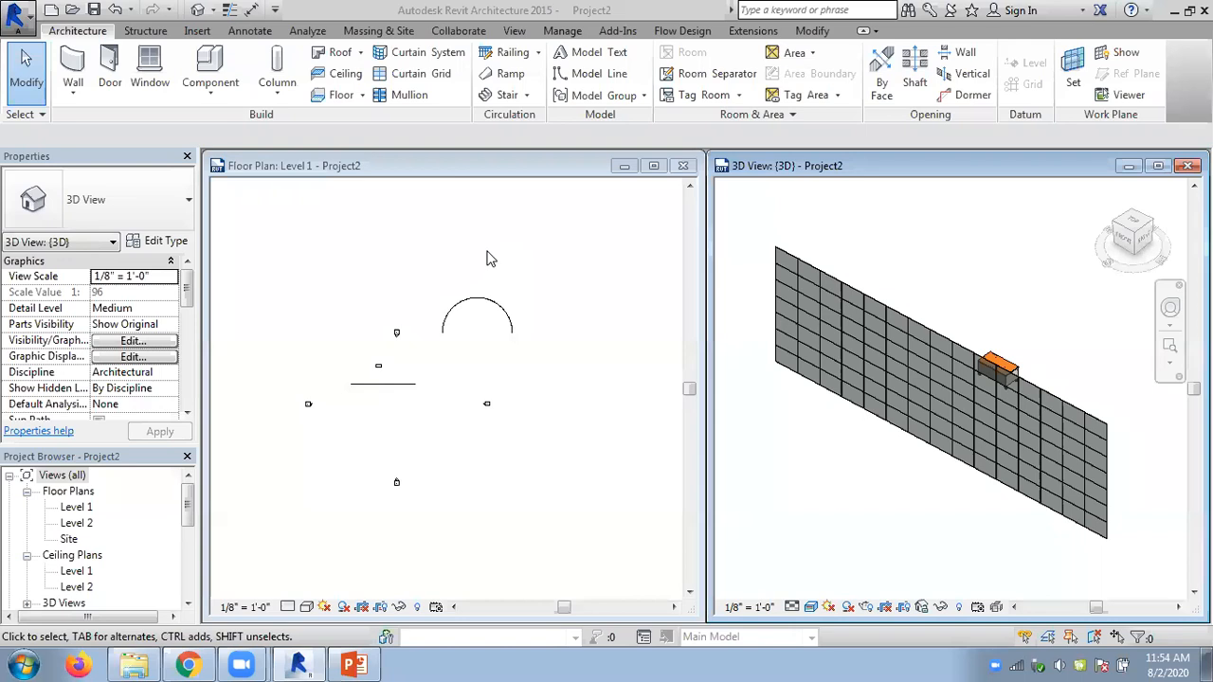
{"action": "left_click", "coordinate": [489, 258]}
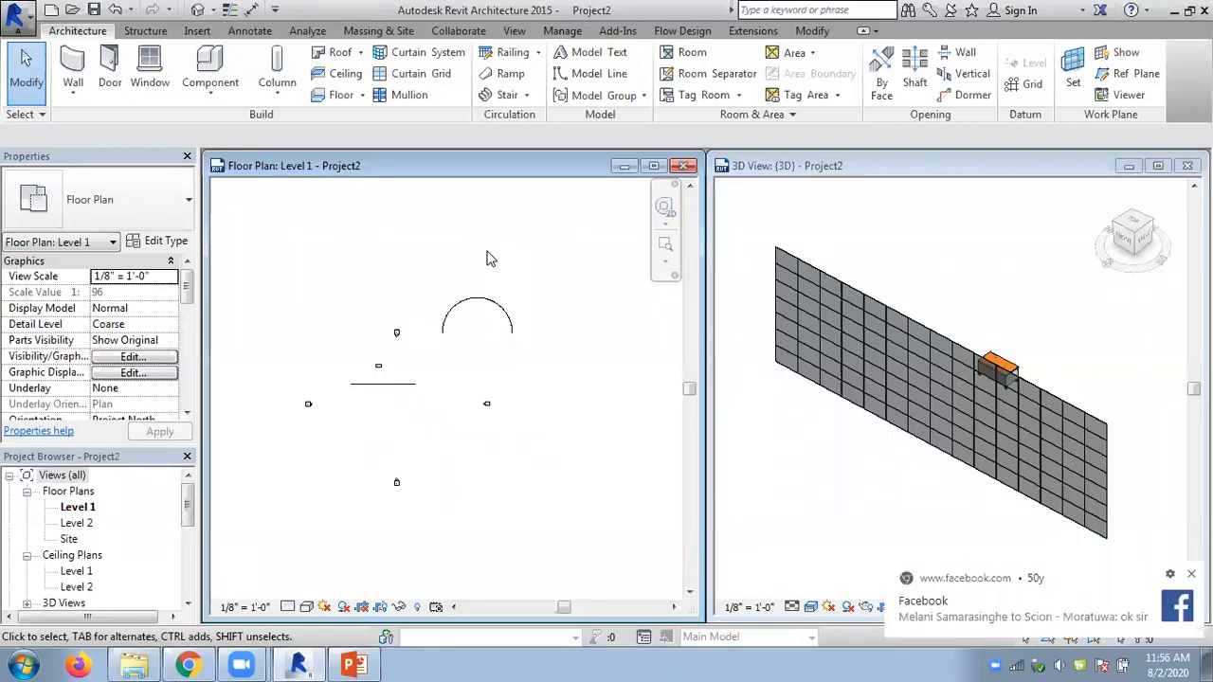
{"action": "key", "text": "z"}
{"action": "key", "text": "a"}
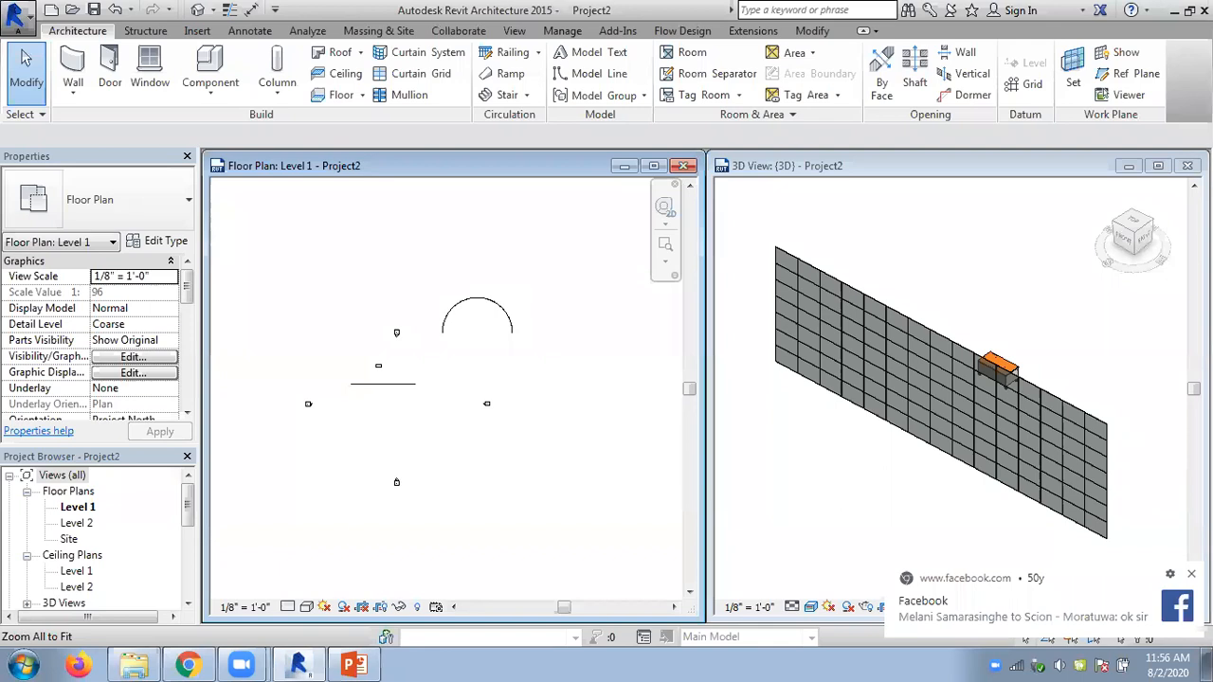
{"action": "left_click", "coordinate": [1171, 539]}
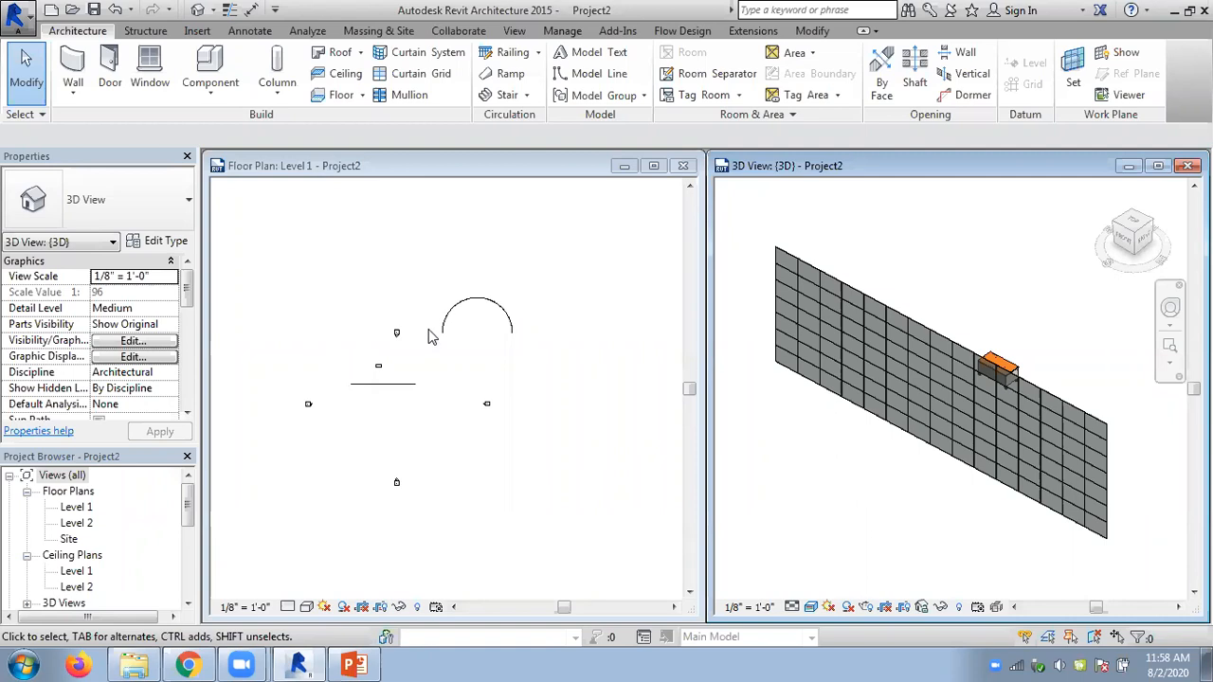
{"action": "left_click", "coordinate": [473, 272]}
{"action": "scroll", "coordinate": [956, 279], "scroll_direction": "up", "scroll_amount": 2}
{"action": "scroll", "coordinate": [896, 395], "scroll_direction": "up", "scroll_amount": 5}
{"action": "mouse_move", "coordinate": [859, 466]}
{"action": "middle_mouse_down"}
{"action": "mouse_move", "coordinate": [898, 486]}
{"action": "mouse_move", "coordinate": [875, 468]}
{"action": "middle_mouse_up"}
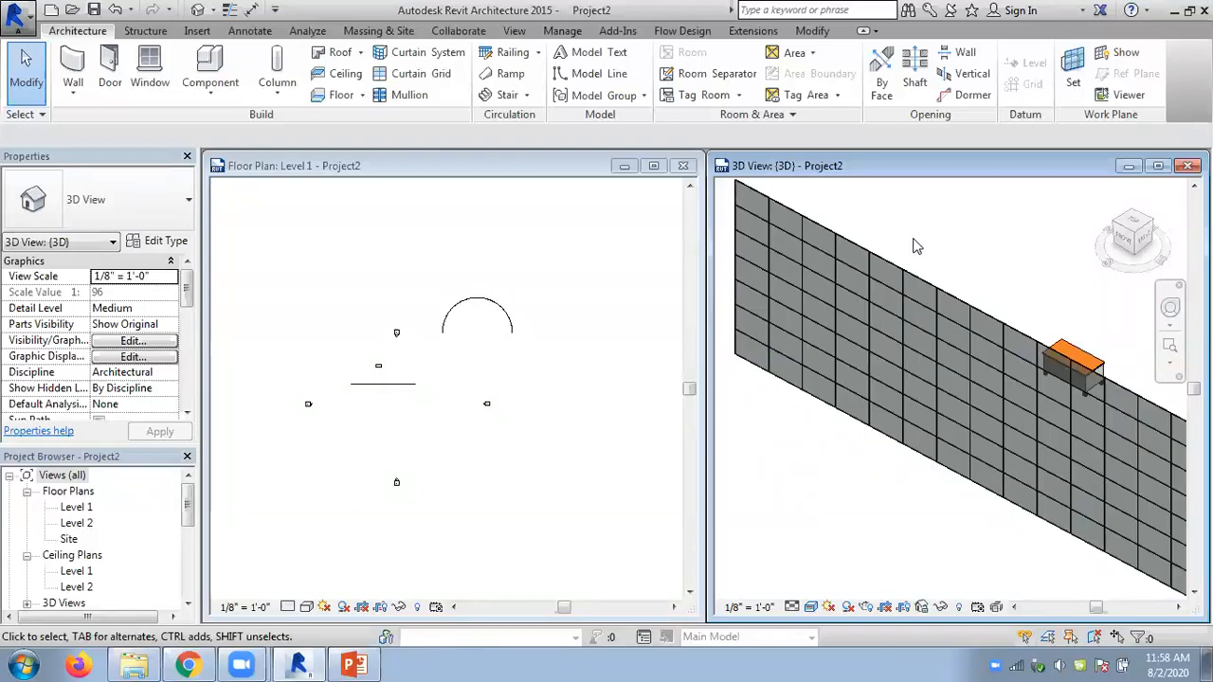
{"action": "scroll", "coordinate": [916, 245], "scroll_direction": "up", "scroll_amount": 3}
{"action": "scroll", "coordinate": [736, 470], "scroll_direction": "up", "scroll_amount": 2}
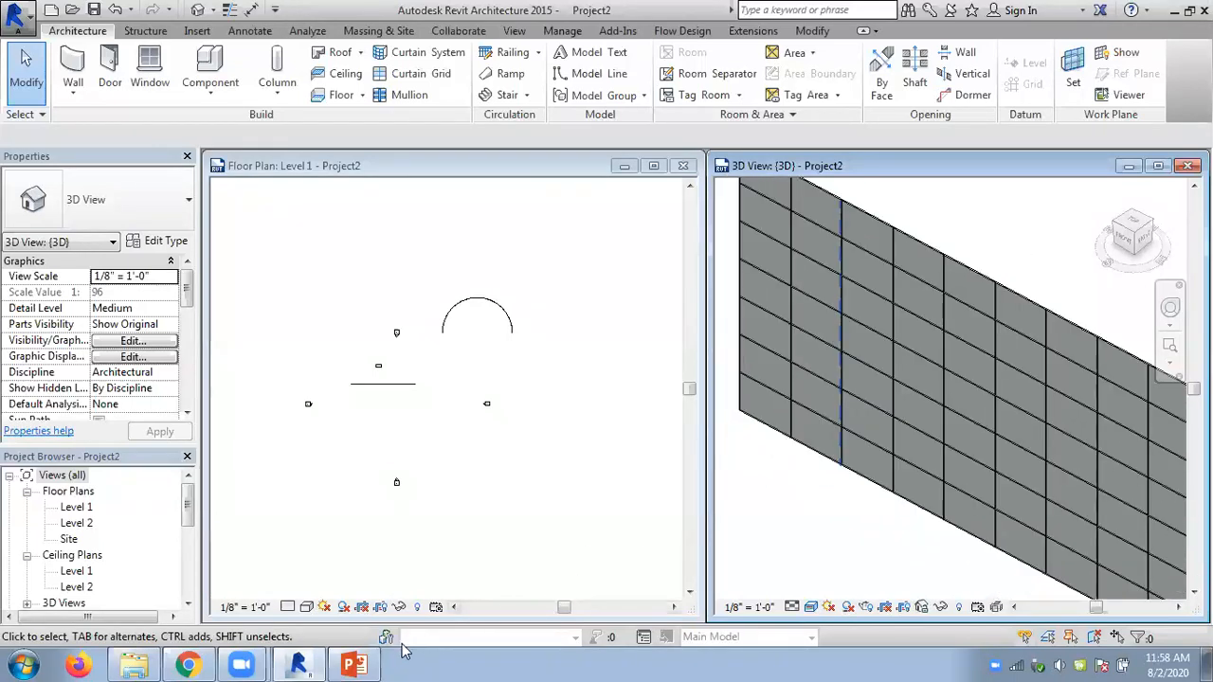
Review slide 20 on typical curtain system elements in the PowerPoint presentation, then return to Revit
{"action": "left_click", "coordinate": [353, 665]}
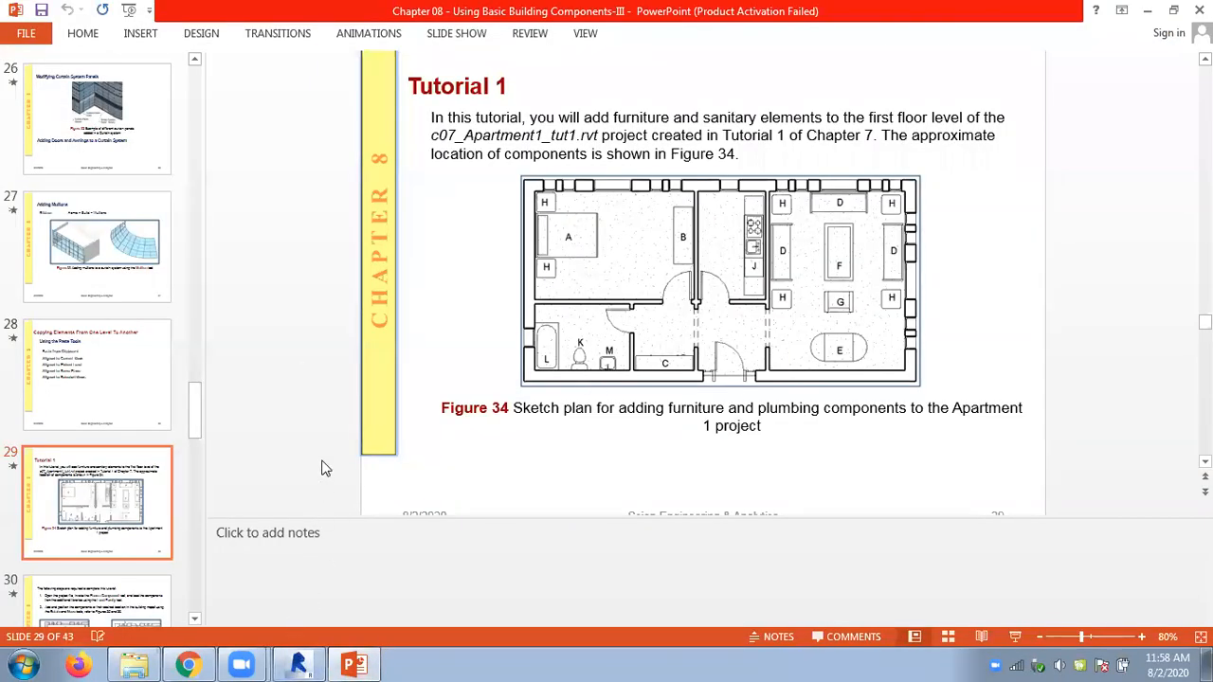
{"action": "scroll", "coordinate": [323, 467], "scroll_direction": "up", "scroll_amount": 1}
{"action": "scroll", "coordinate": [323, 467], "scroll_direction": "up", "scroll_amount": 7}
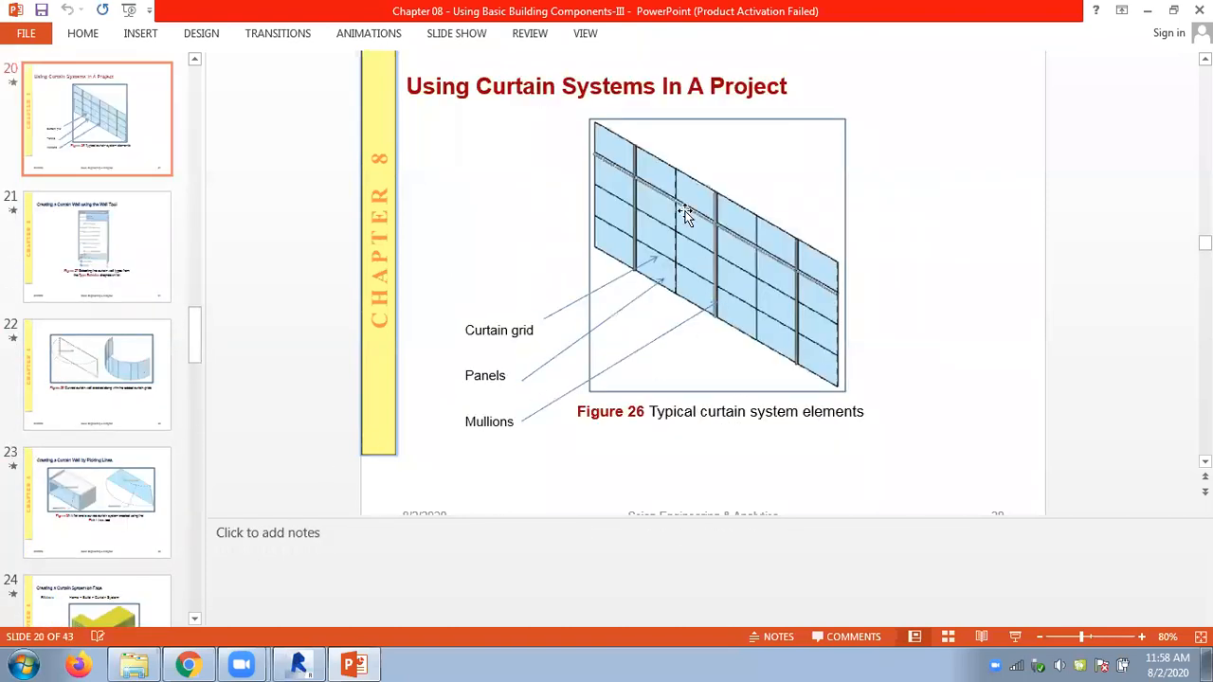
{"action": "left_click", "coordinate": [199, 664]}
{"action": "left_click", "coordinate": [299, 664]}
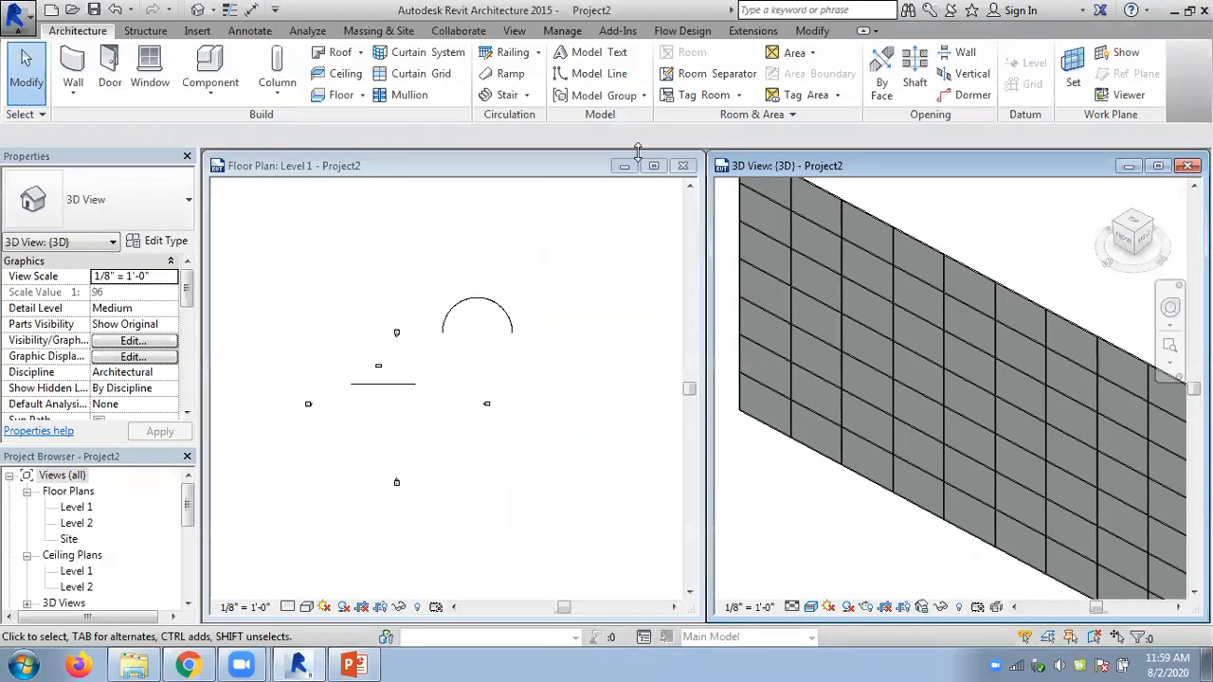
Maximize the 3D view and add a horizontal all-segments curtain grid line through the middle of a panel row in the straight wall
{"action": "left_click", "coordinate": [1159, 171]}
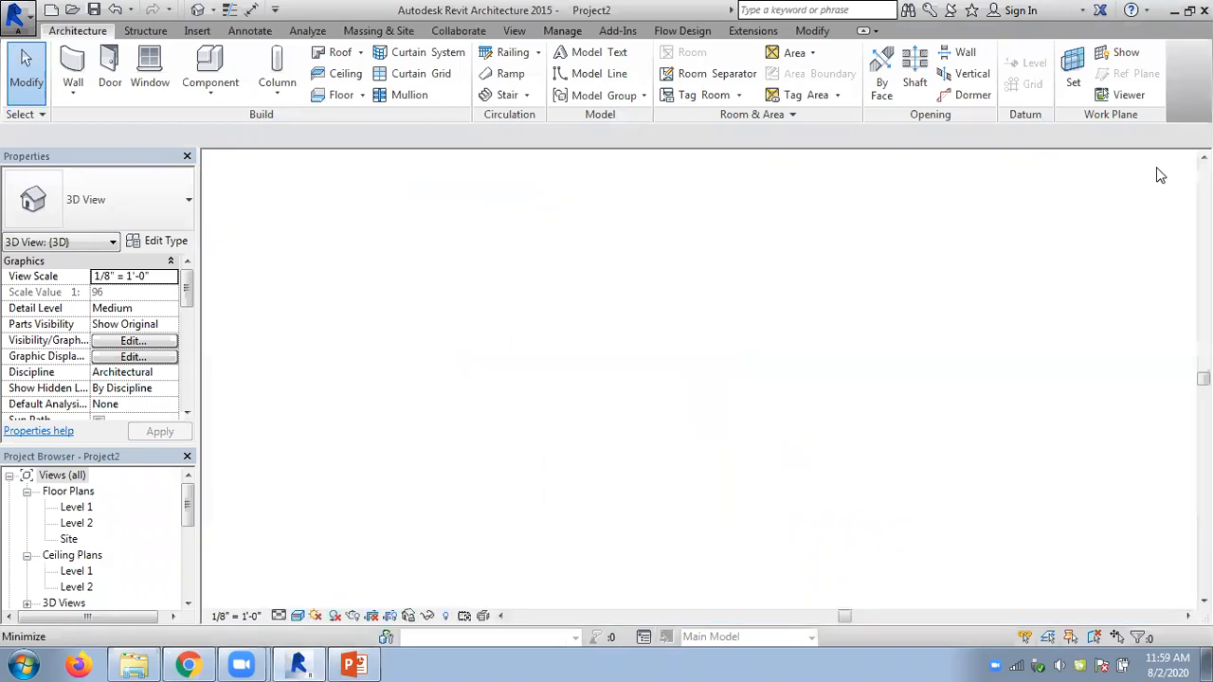
{"action": "middle_click_drag", "start_coordinate": [838, 239], "coordinate": [751, 310]}
{"action": "scroll", "coordinate": [786, 260], "scroll_direction": "down", "scroll_amount": 1}
{"action": "scroll", "coordinate": [642, 303], "scroll_direction": "up", "scroll_amount": 2}
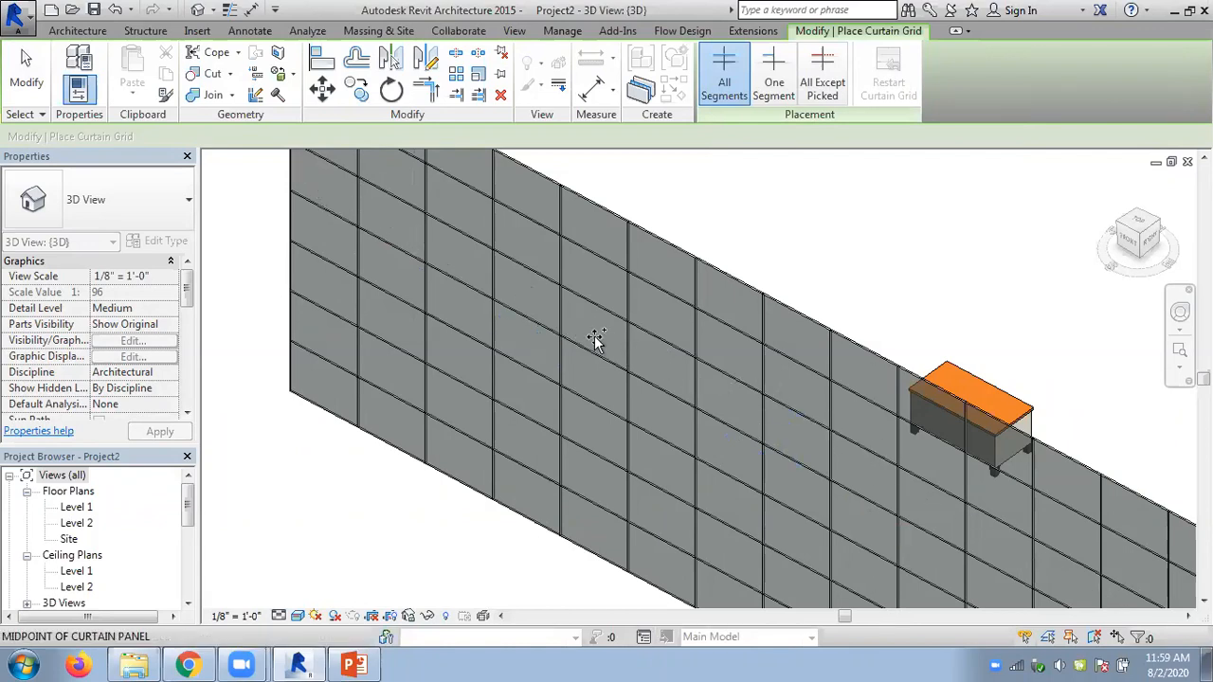
{"action": "left_click", "coordinate": [556, 307]}
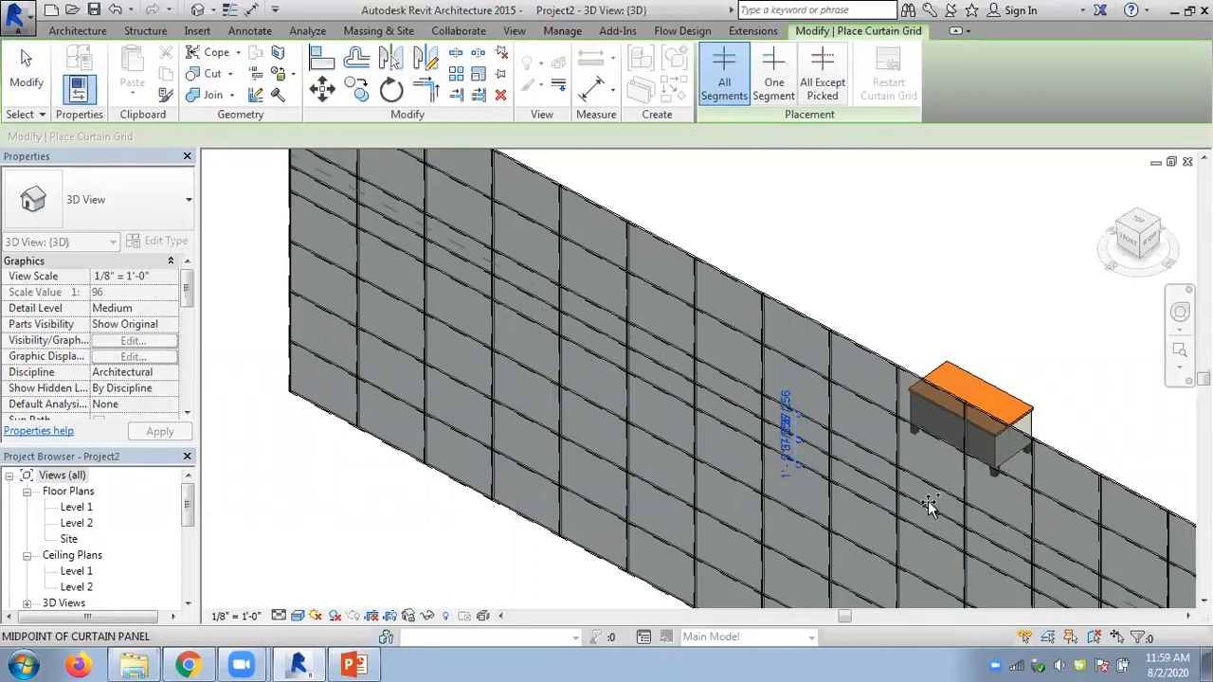
{"action": "left_click", "coordinate": [784, 422]}
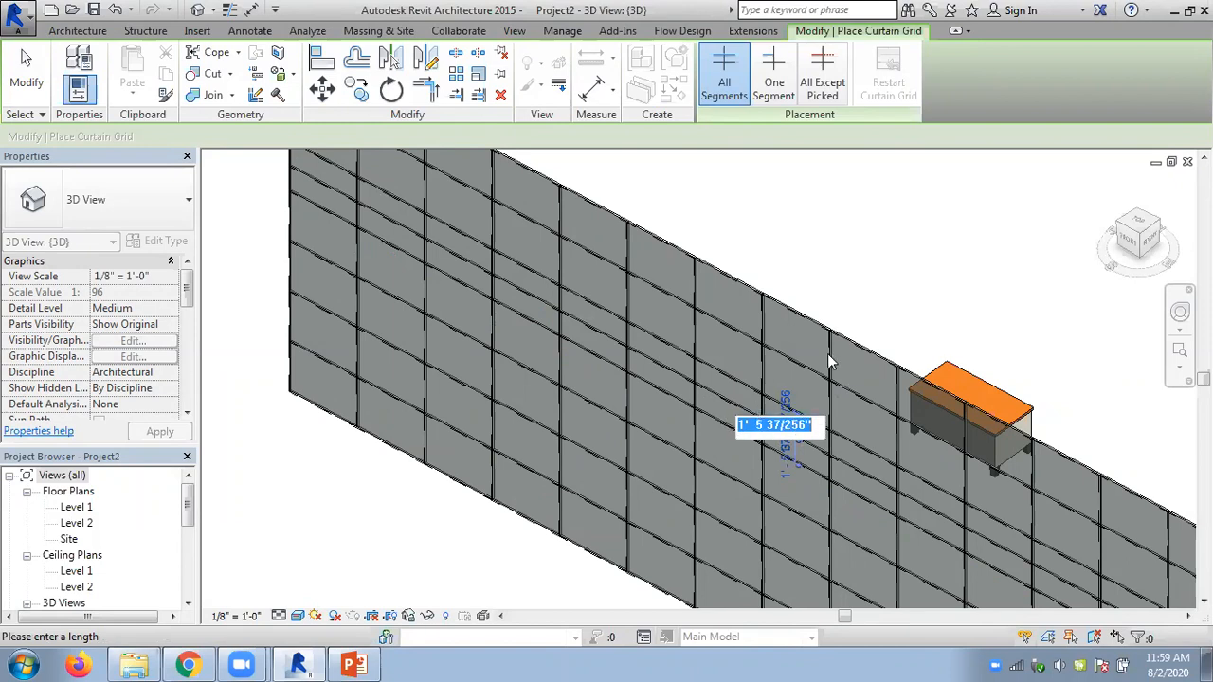
{"action": "left_click", "coordinate": [890, 286]}
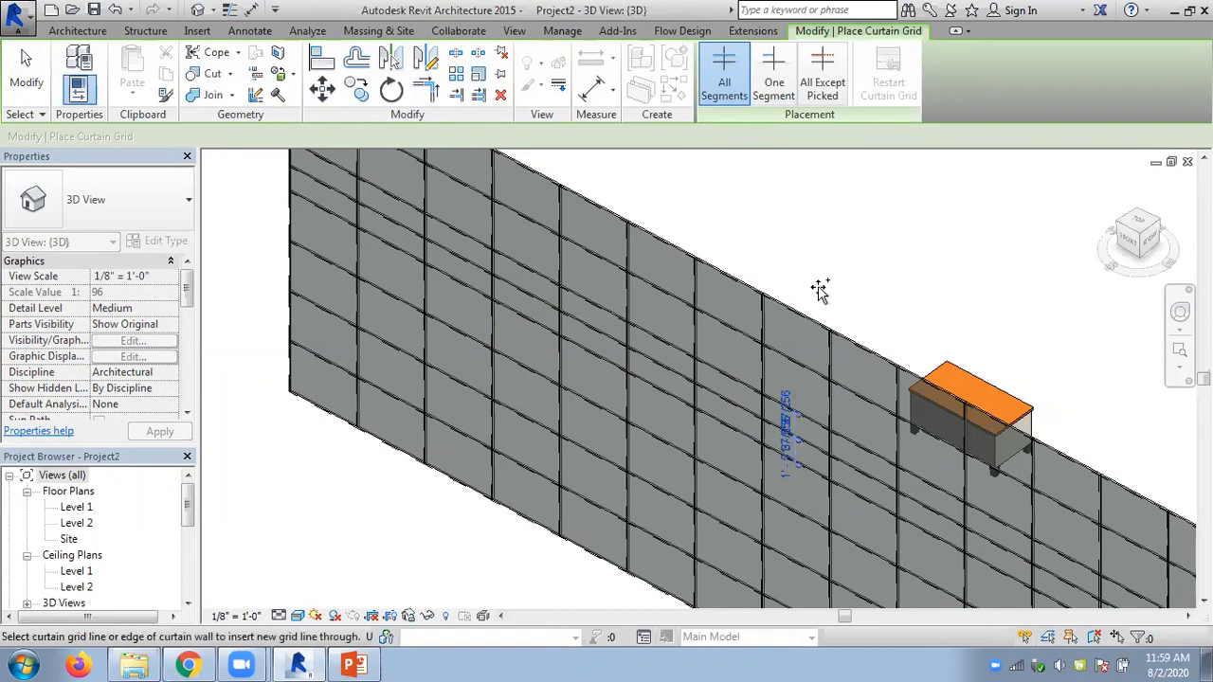
Add a full-height vertical curtain grid line midway across a bay between the wall's centre and the desk
{"action": "left_click", "coordinate": [726, 272]}
{"action": "key", "text": "Escape"}
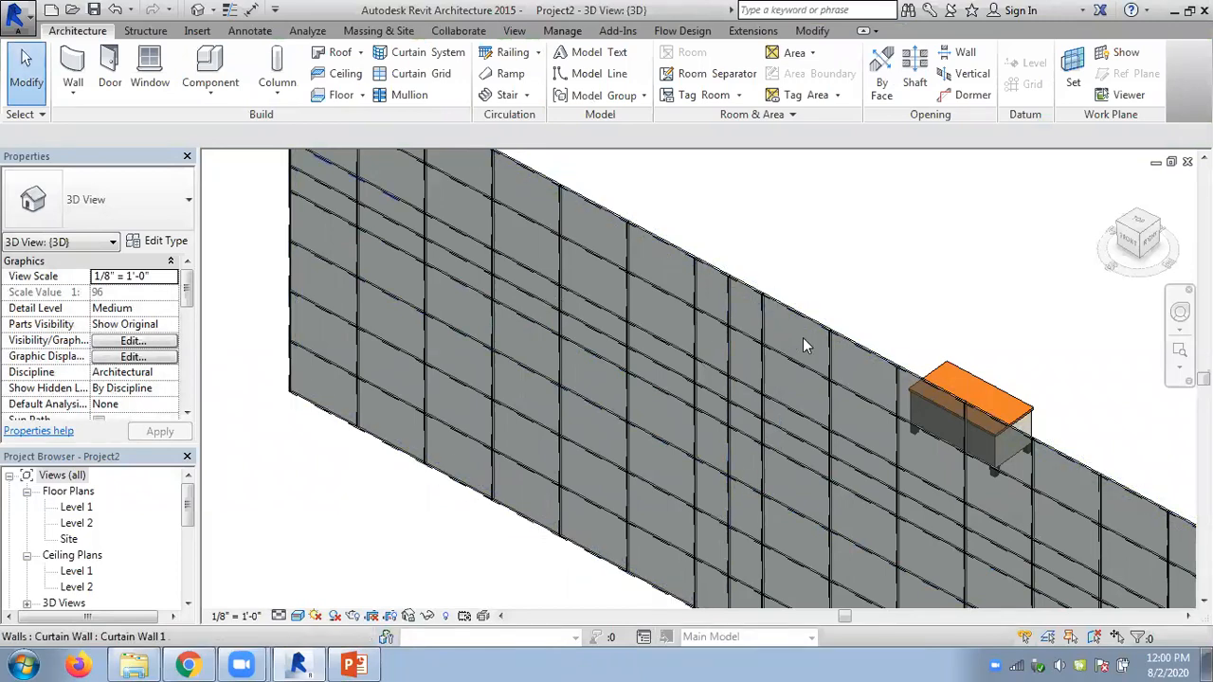
{"action": "scroll", "coordinate": [803, 337], "scroll_direction": "down", "scroll_amount": 1}
{"action": "scroll", "coordinate": [742, 330], "scroll_direction": "up", "scroll_amount": 2}
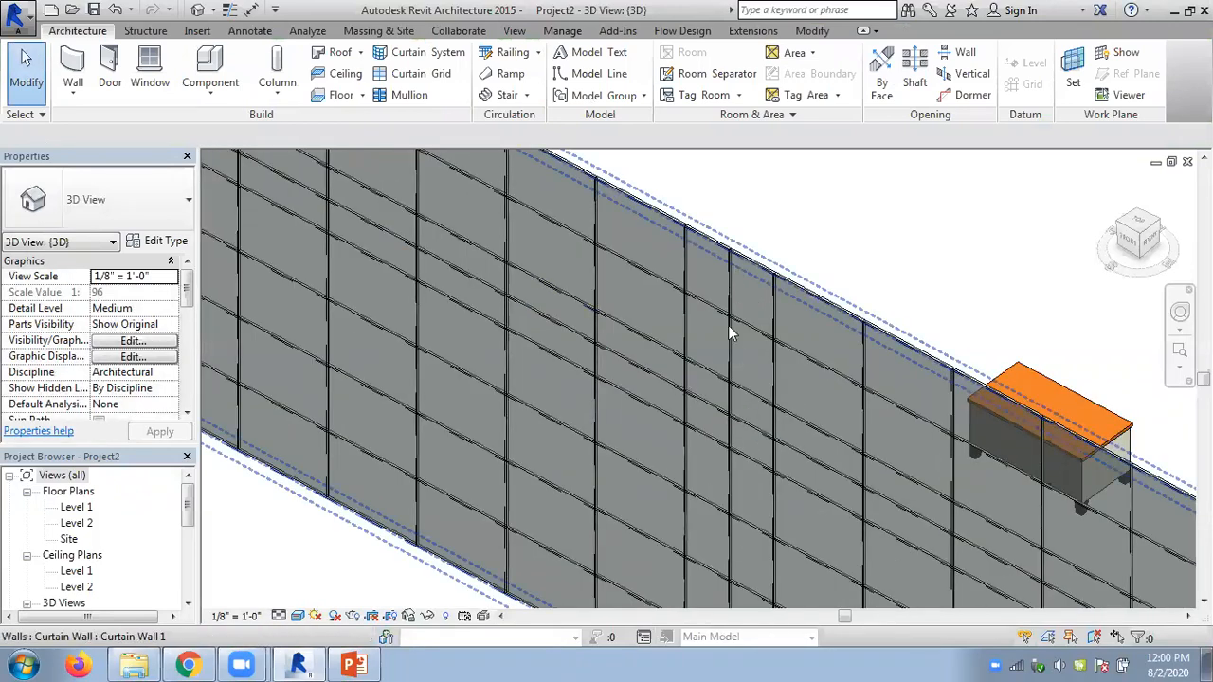
{"action": "scroll", "coordinate": [801, 200], "scroll_direction": "down", "scroll_amount": 1}
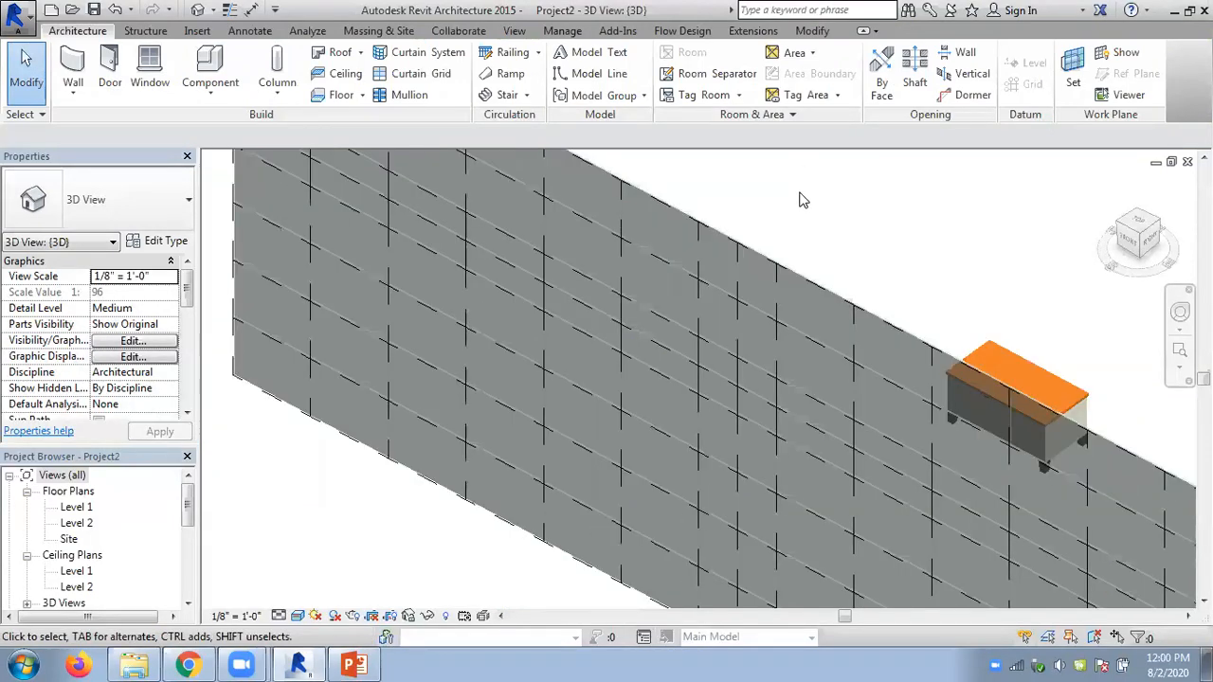
Use One Segment placement to split a top-row panel vertically at 2'-0" and divide its half farther from the desk horizontally
{"action": "left_click", "coordinate": [421, 73]}
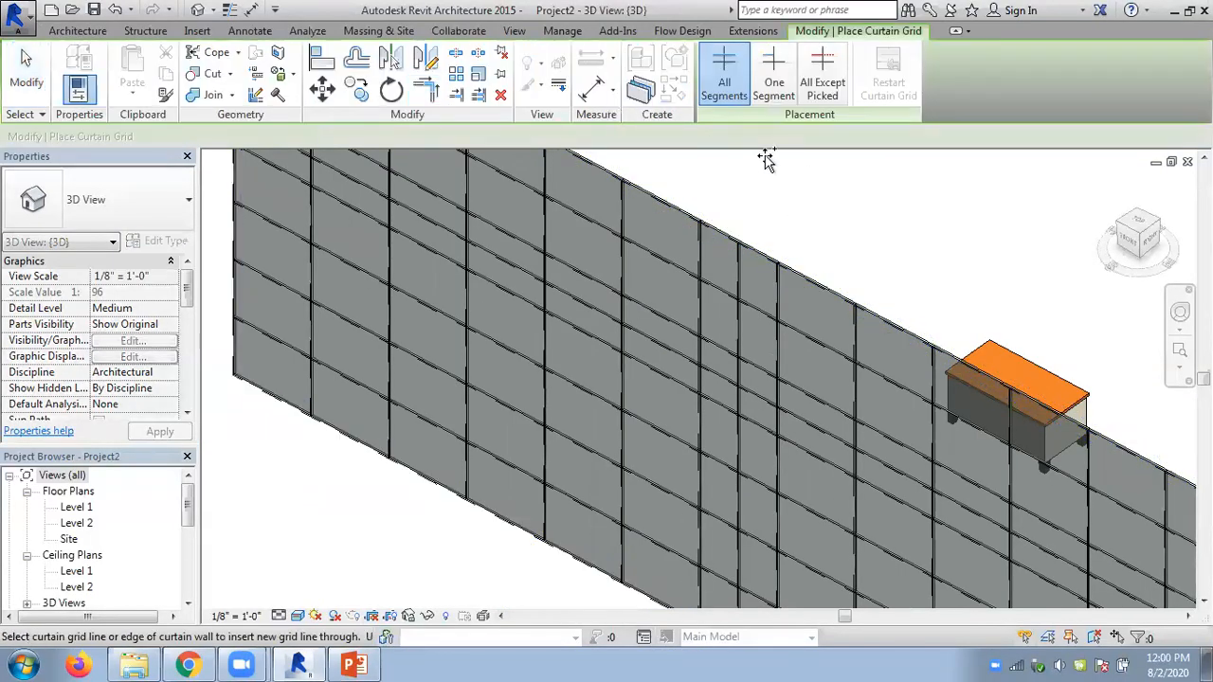
{"action": "left_click", "coordinate": [773, 76]}
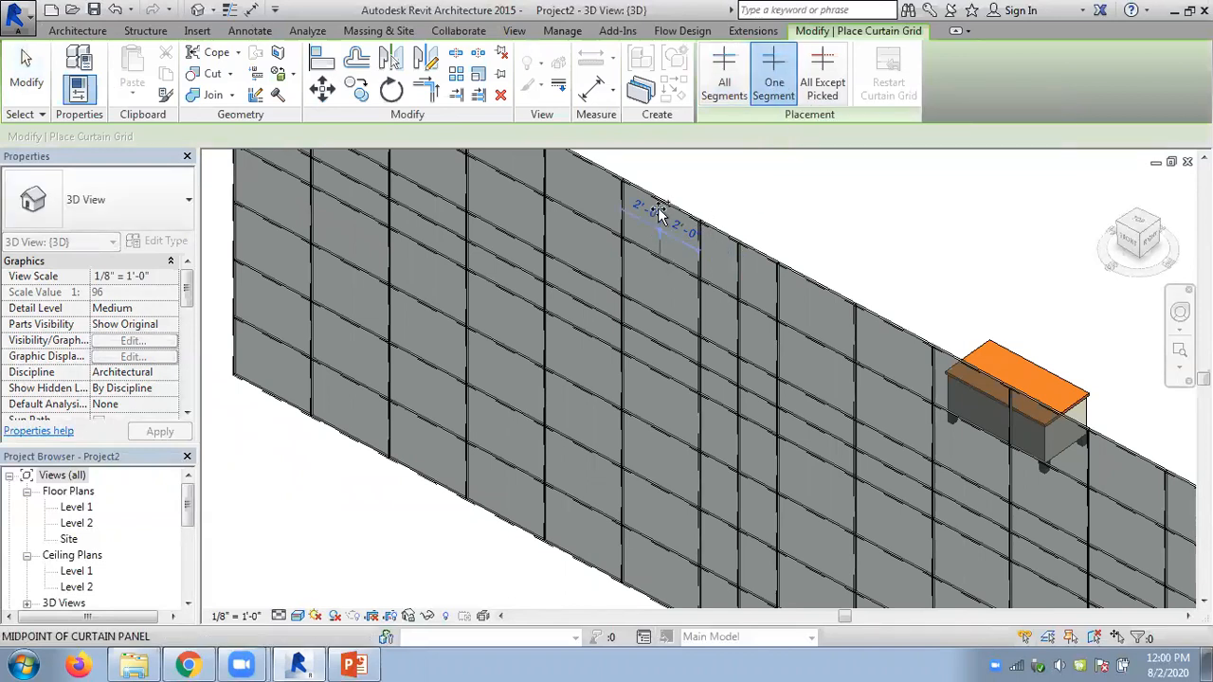
{"action": "left_click", "coordinate": [657, 244]}
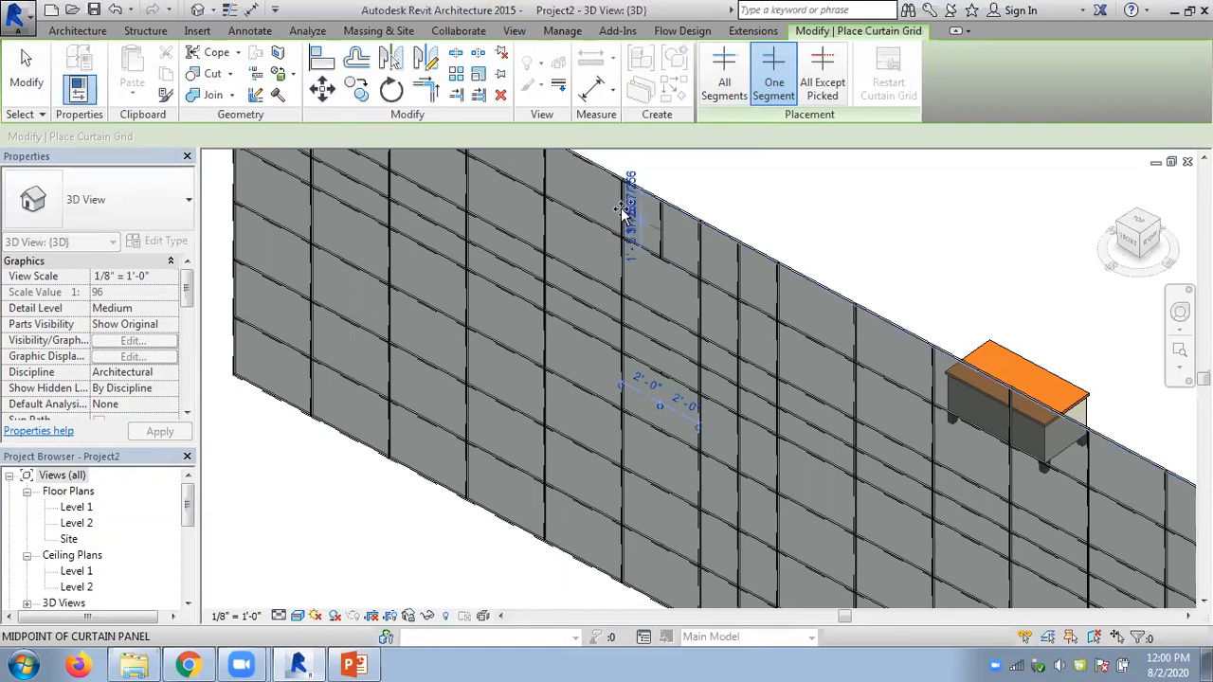
{"action": "left_click", "coordinate": [623, 211]}
{"action": "key", "text": "Escape"}
{"action": "key", "text": "Escape"}
{"action": "scroll", "coordinate": [704, 186], "scroll_direction": "up", "scroll_amount": 2}
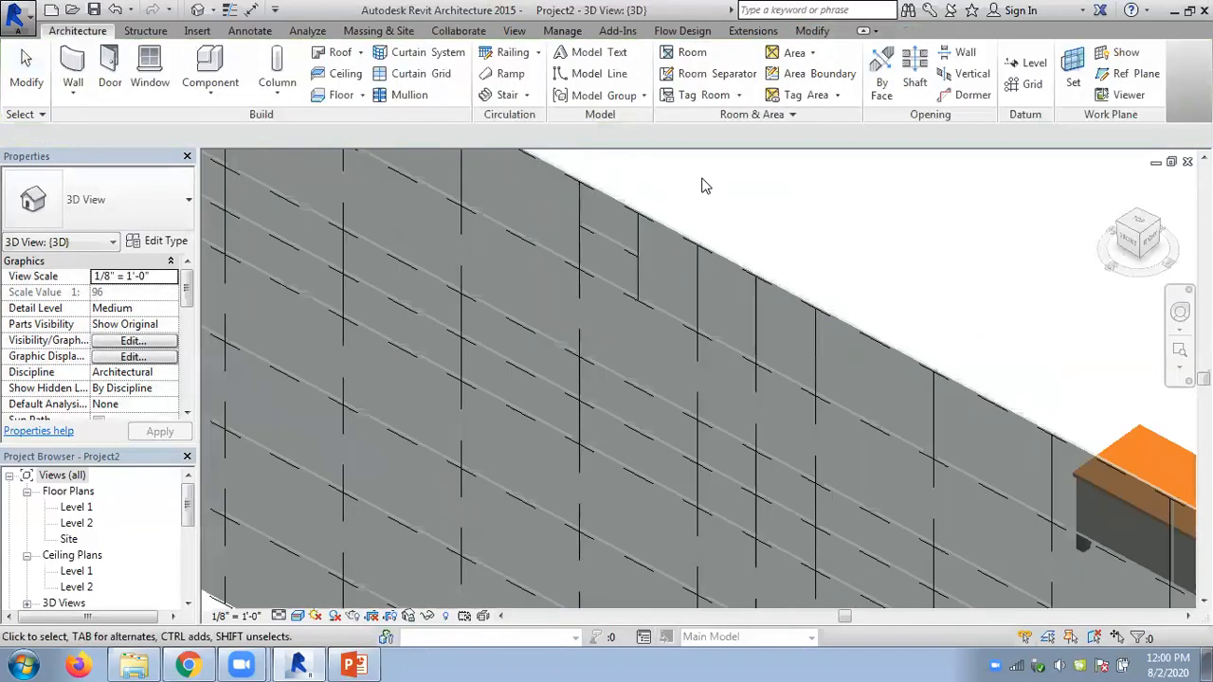
{"action": "scroll", "coordinate": [704, 186], "scroll_direction": "up", "scroll_amount": 1}
{"action": "middle_click_drag", "start_coordinate": [704, 186], "coordinate": [715, 217]}
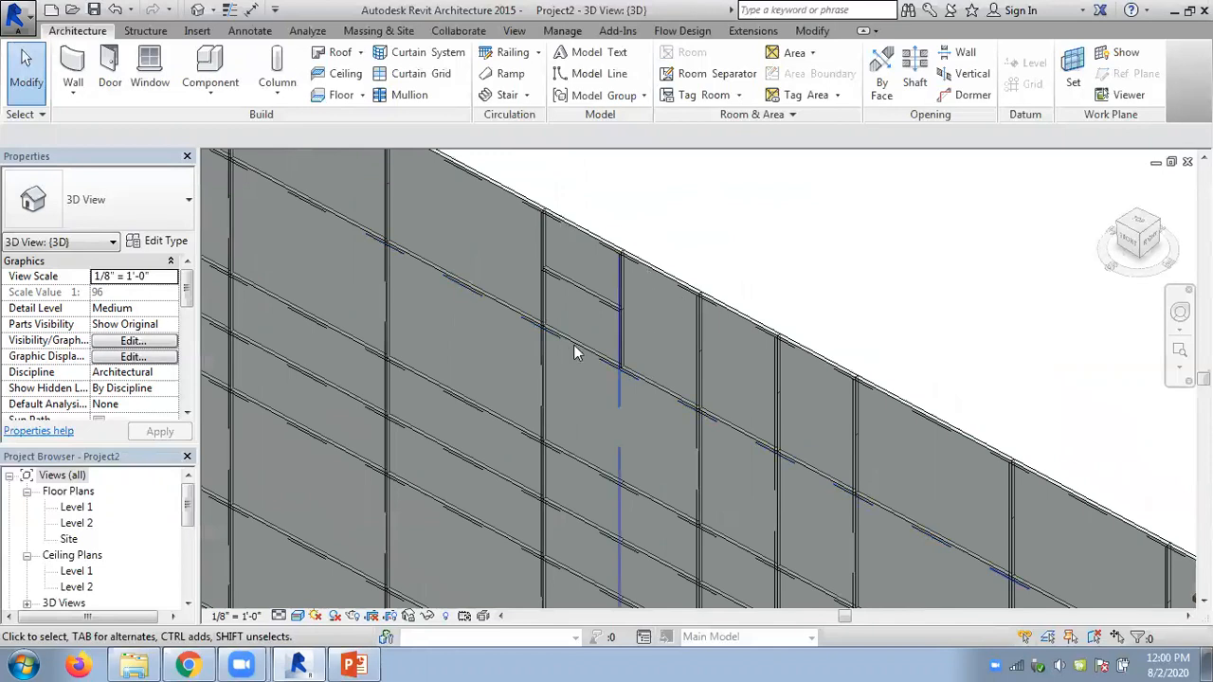
Set the 3D view's visual style to Consistent Colors
{"action": "left_click", "coordinate": [297, 617]}
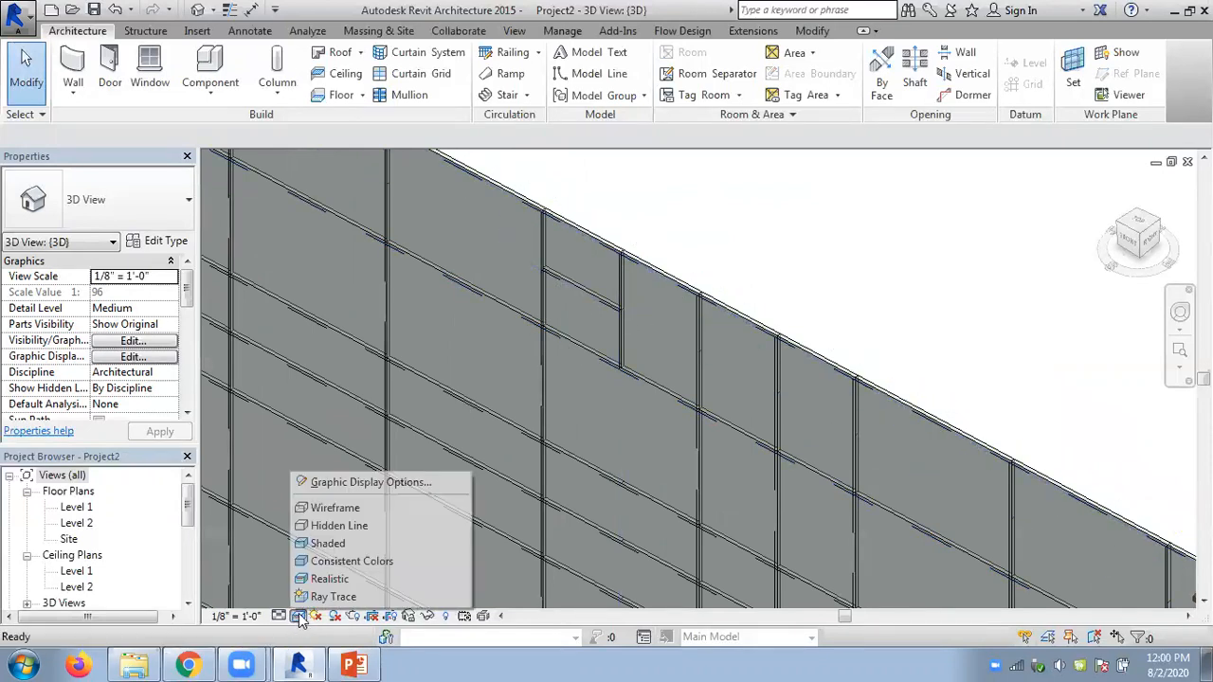
{"action": "left_click", "coordinate": [337, 560]}
{"action": "scroll", "coordinate": [745, 250], "scroll_direction": "down", "scroll_amount": 2}
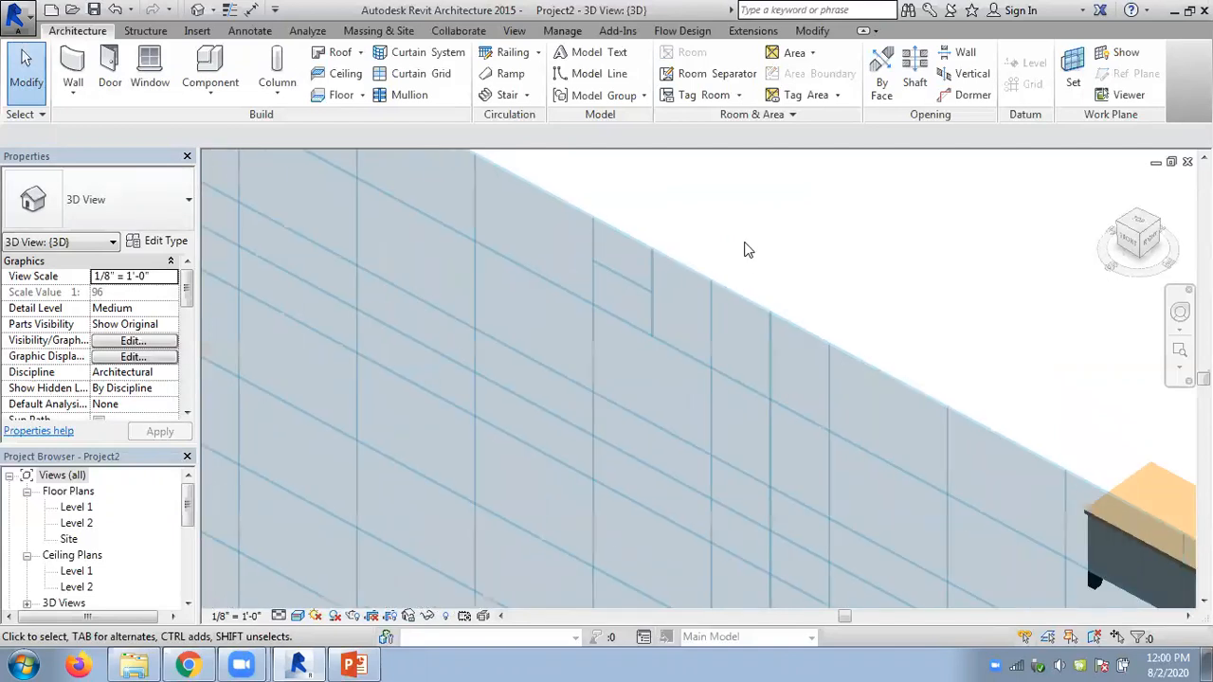
Add a full-height grid line 2'-0" from its neighbours, then split two top-row panels with single-segment horizontal and vertical lines
{"action": "left_click", "coordinate": [421, 76]}
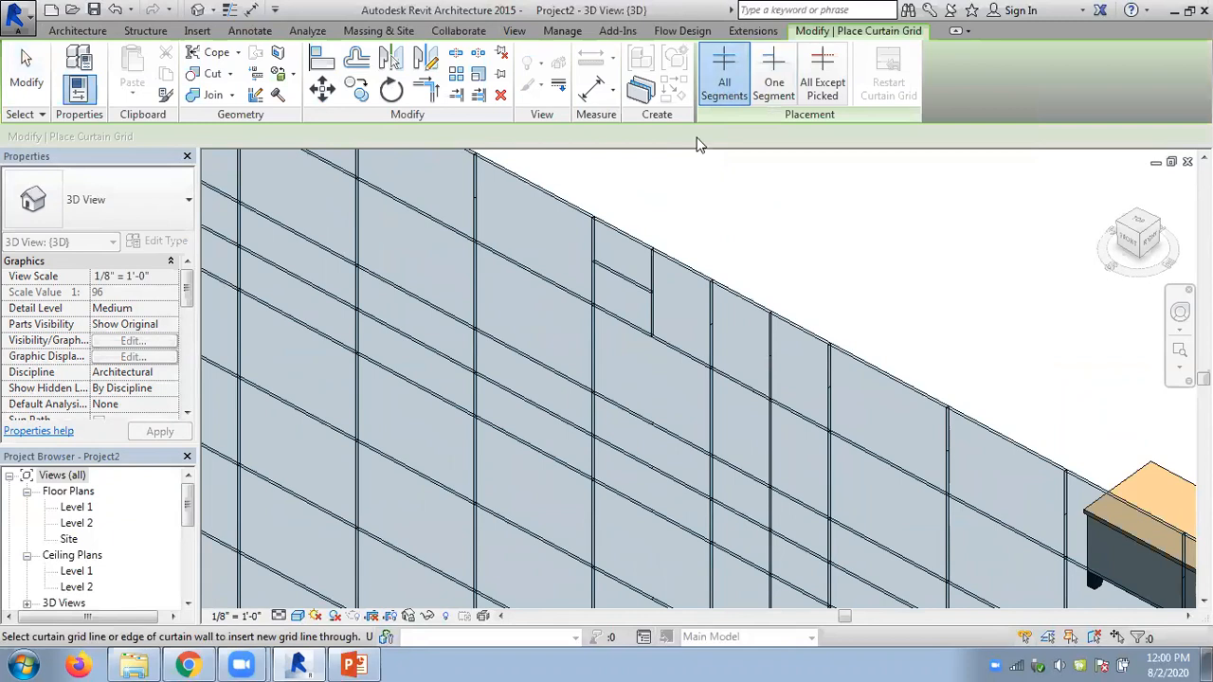
{"action": "left_click", "coordinate": [532, 187]}
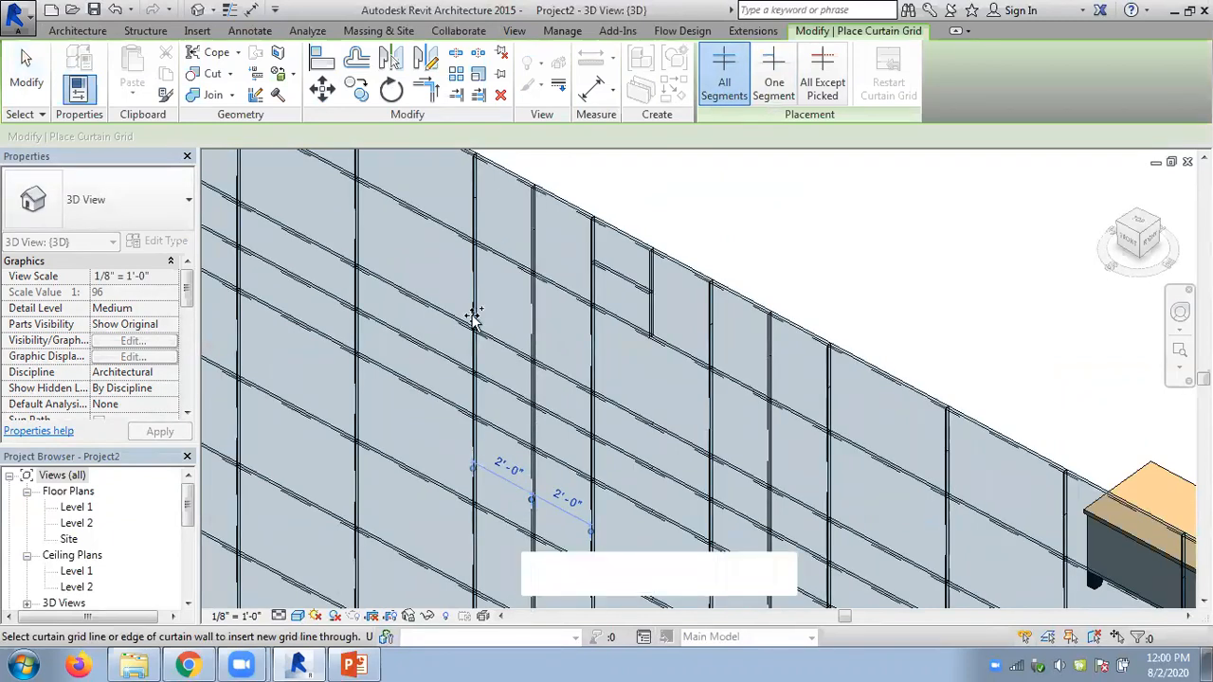
{"action": "left_click", "coordinate": [769, 84]}
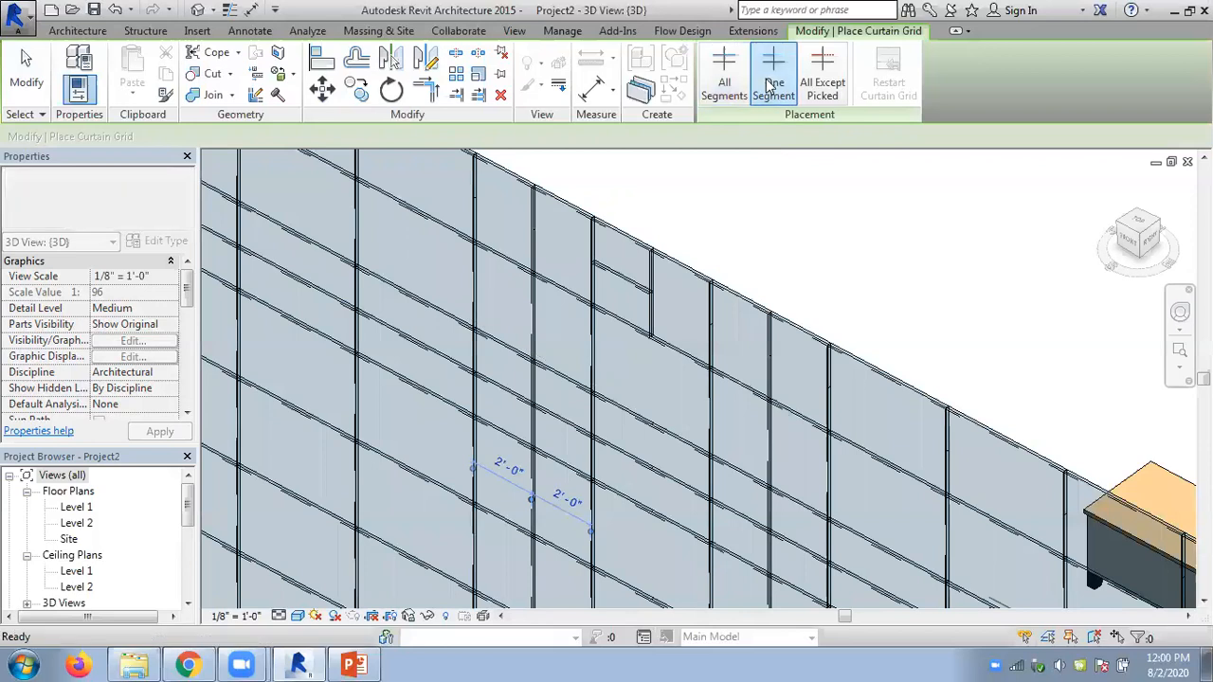
{"action": "left_click", "coordinate": [799, 329]}
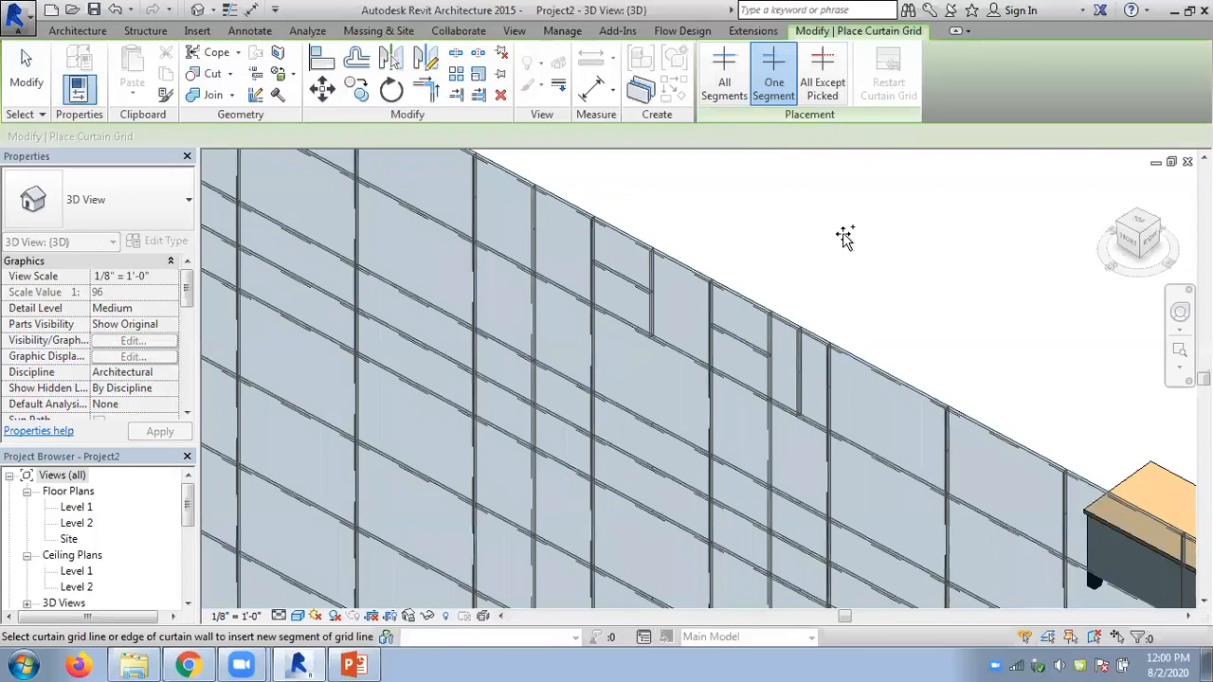
{"action": "key", "text": "Escape"}
{"action": "key", "text": "Escape"}
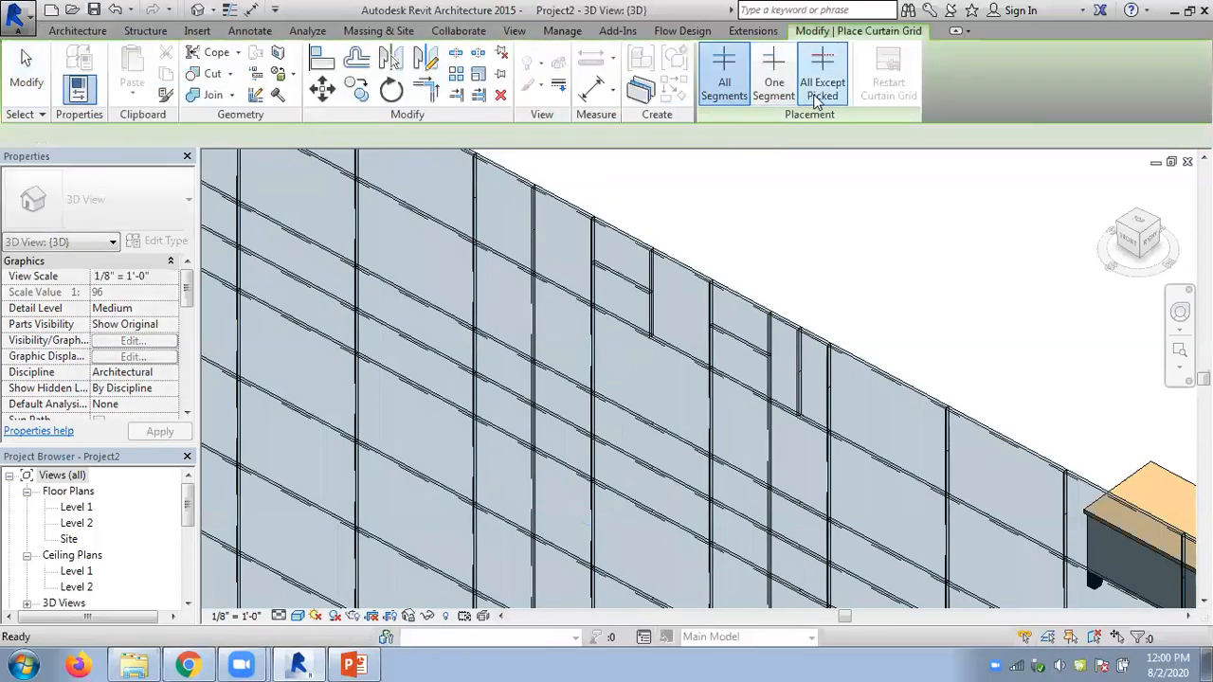
Place a horizontal curtain grid line midway up a panel row with All Except Picked, excluding one bay's segment
{"action": "scroll", "coordinate": [809, 208], "scroll_direction": "down", "scroll_amount": 2}
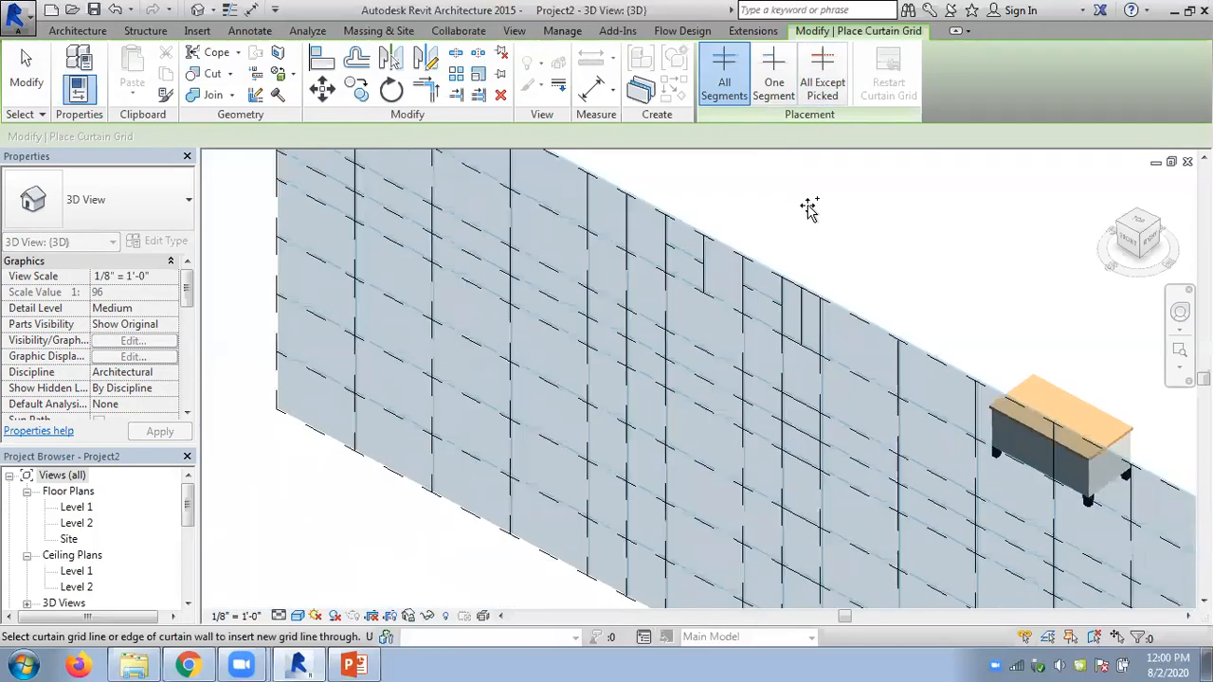
{"action": "left_click", "coordinate": [823, 84]}
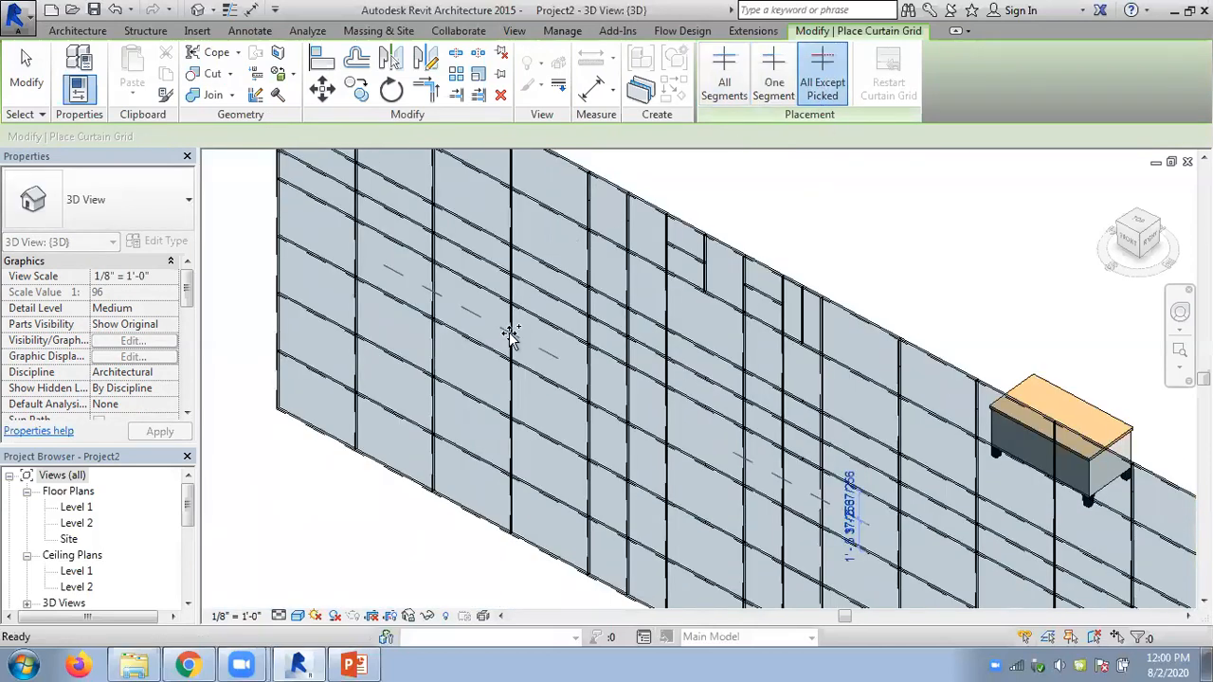
{"action": "left_click", "coordinate": [572, 360]}
{"action": "left_click", "coordinate": [583, 369]}
{"action": "key", "text": "Escape"}
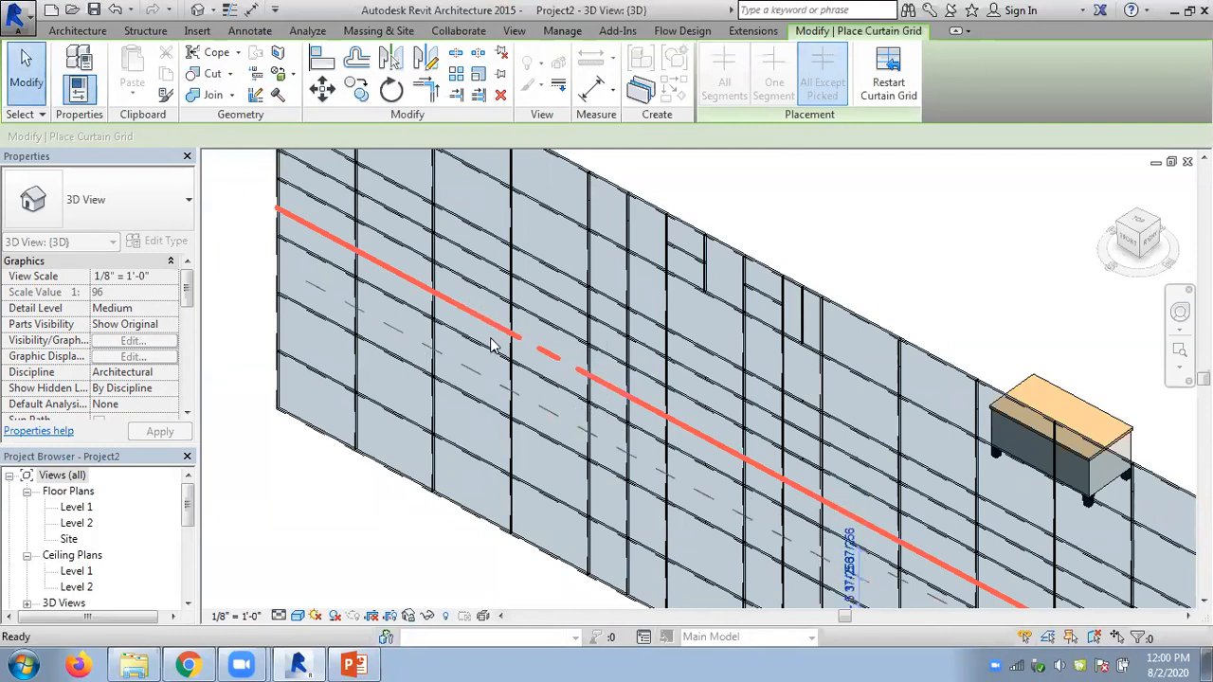
Place a vertical curtain grid line midway across the third bay from the wall's far end with All Except Picked, excluding one panel's segment
{"action": "key", "text": "Escape"}
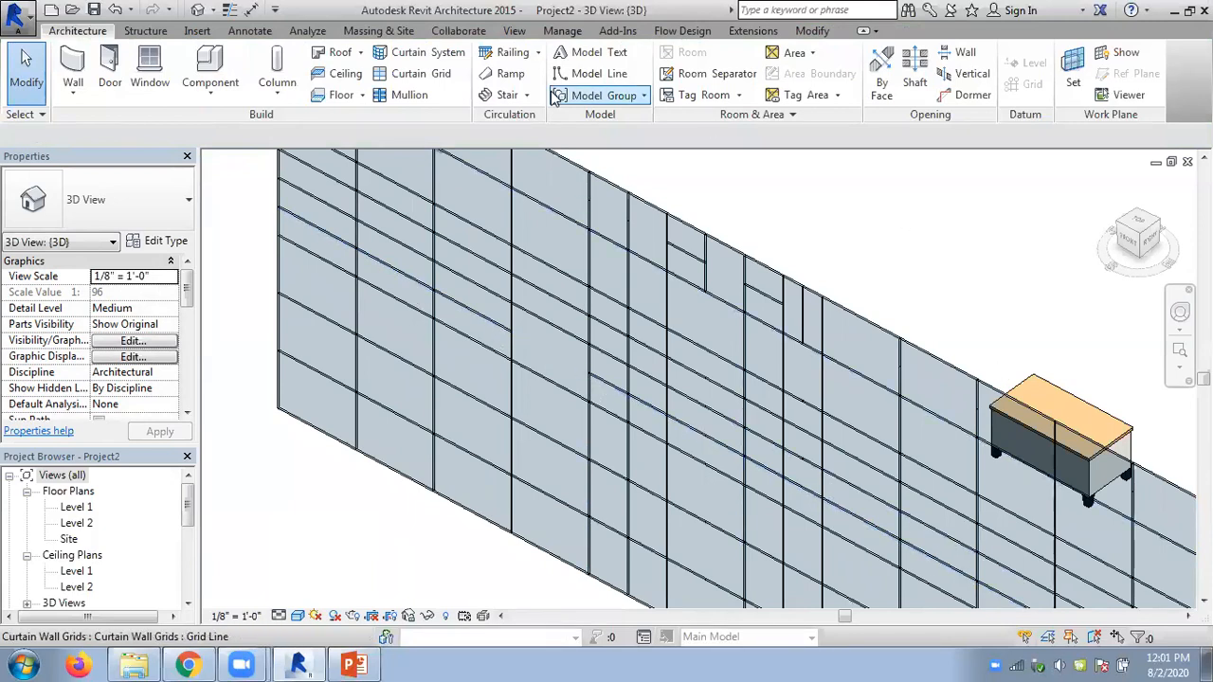
{"action": "left_click", "coordinate": [242, 34]}
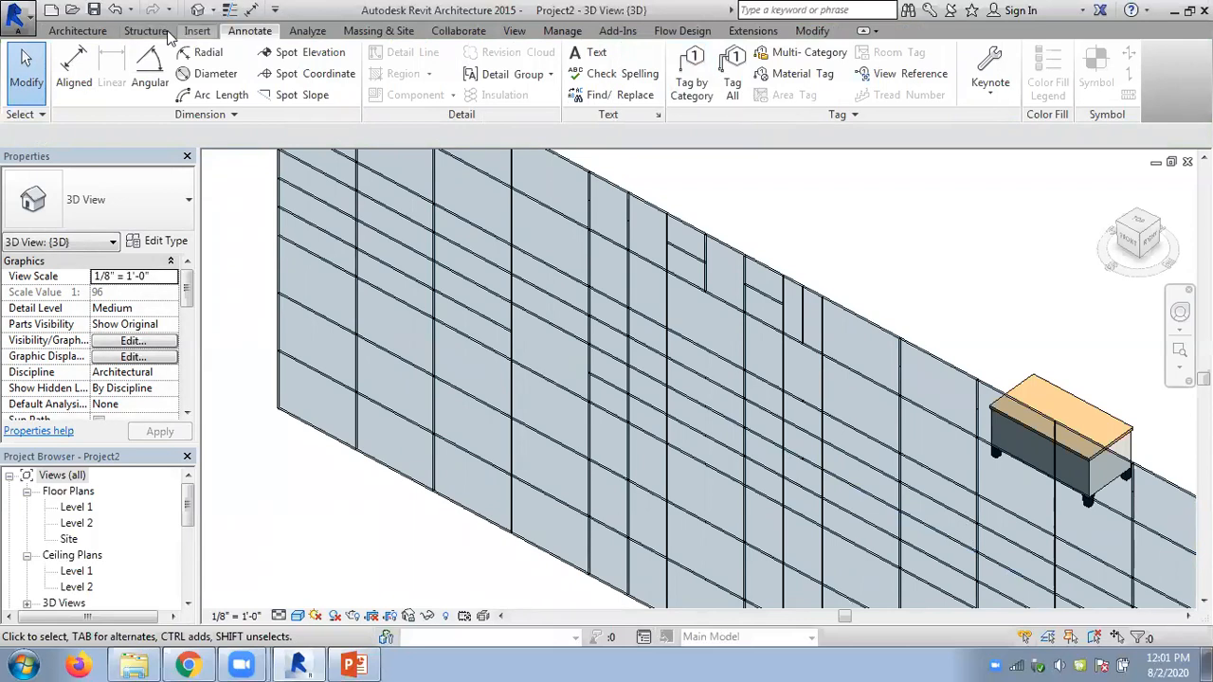
{"action": "left_click", "coordinate": [78, 30]}
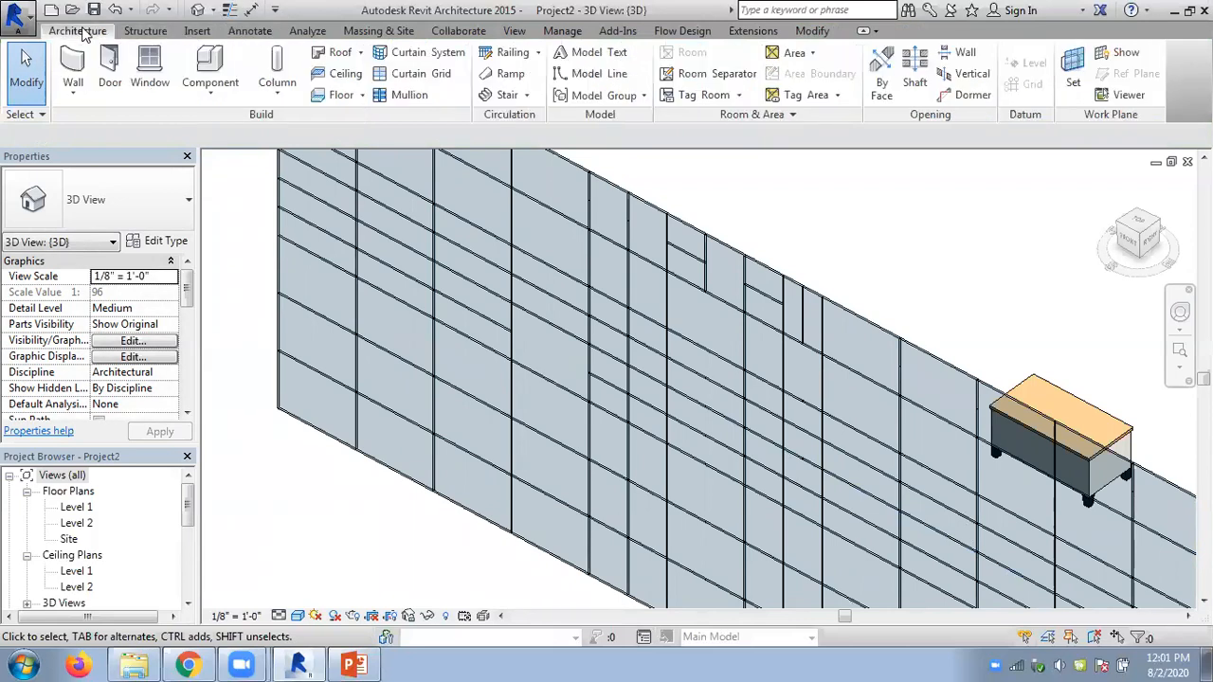
{"action": "left_click", "coordinate": [417, 73]}
{"action": "left_click", "coordinate": [829, 88]}
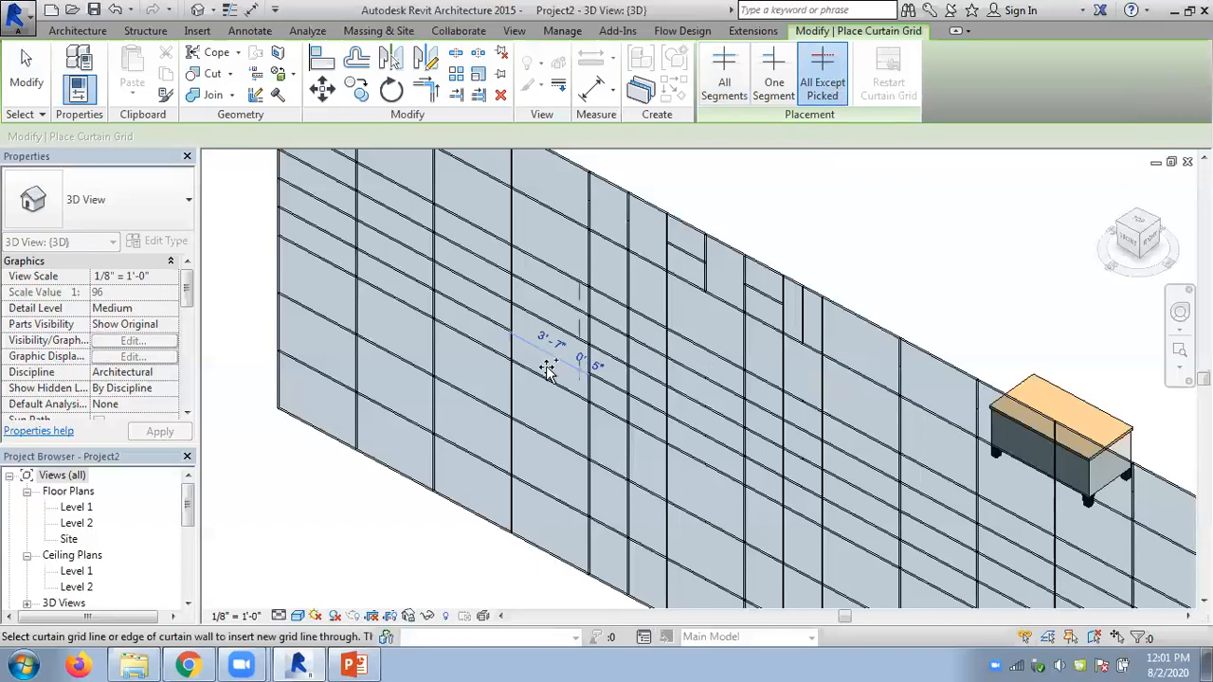
{"action": "left_click", "coordinate": [472, 341]}
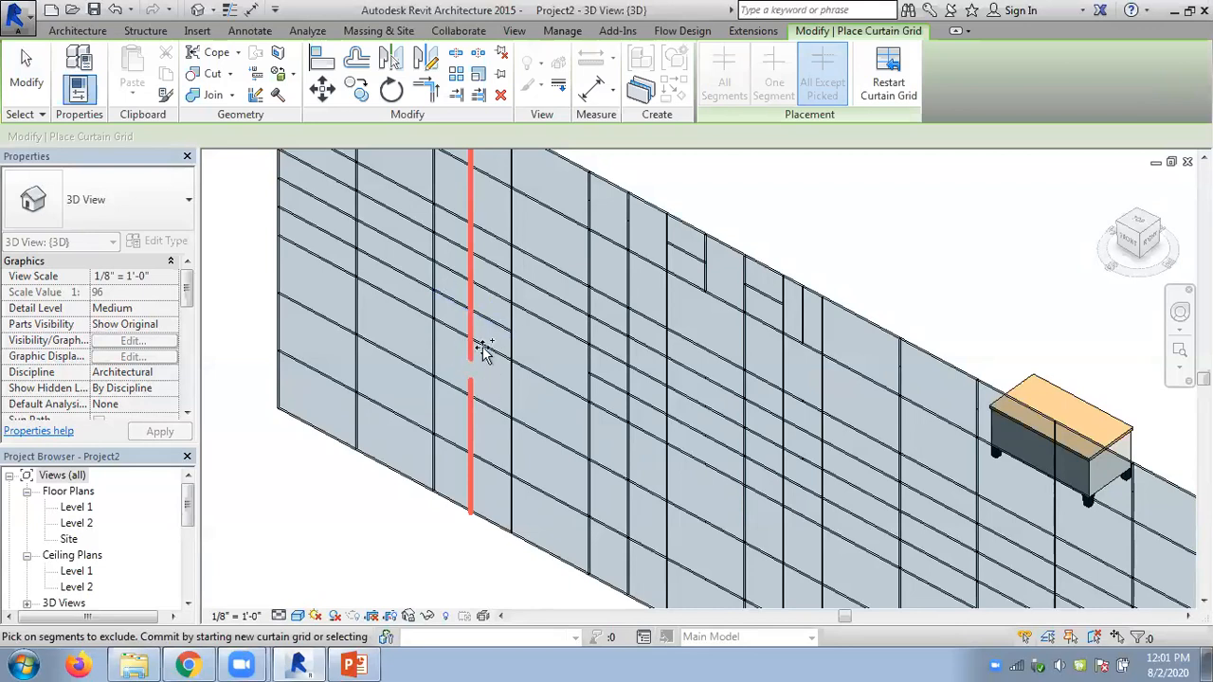
{"action": "key", "text": "Escape"}
{"action": "key", "text": "Escape"}
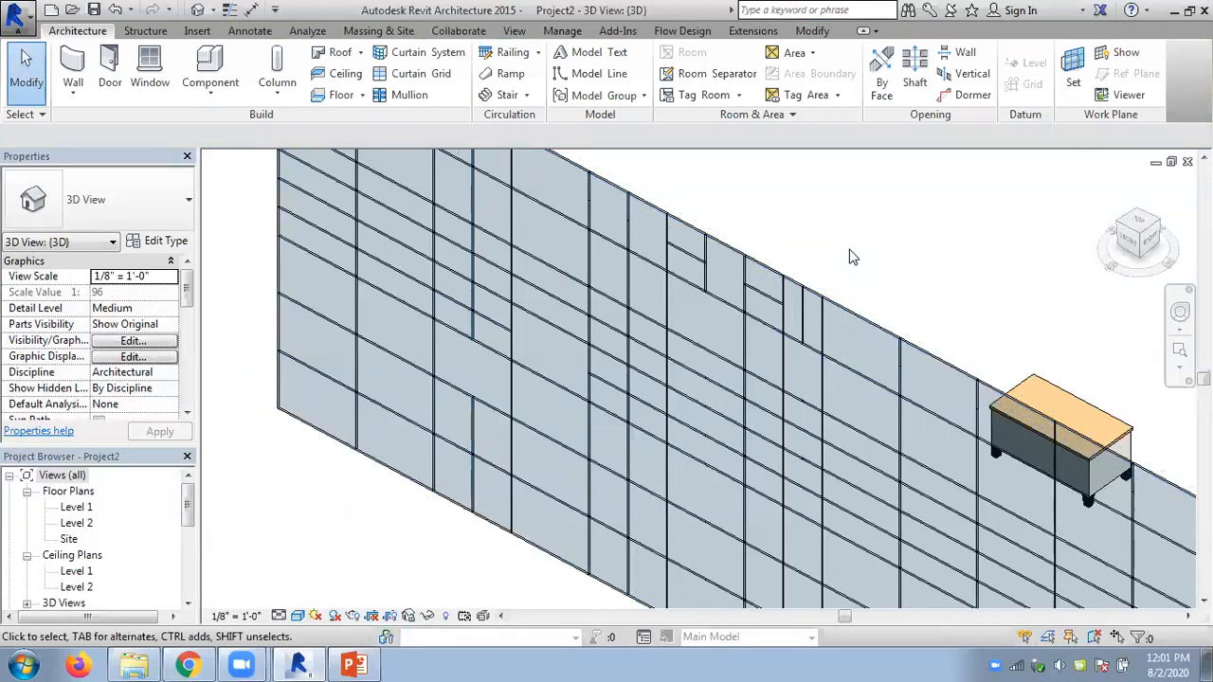
{"action": "left_click", "coordinate": [428, 73]}
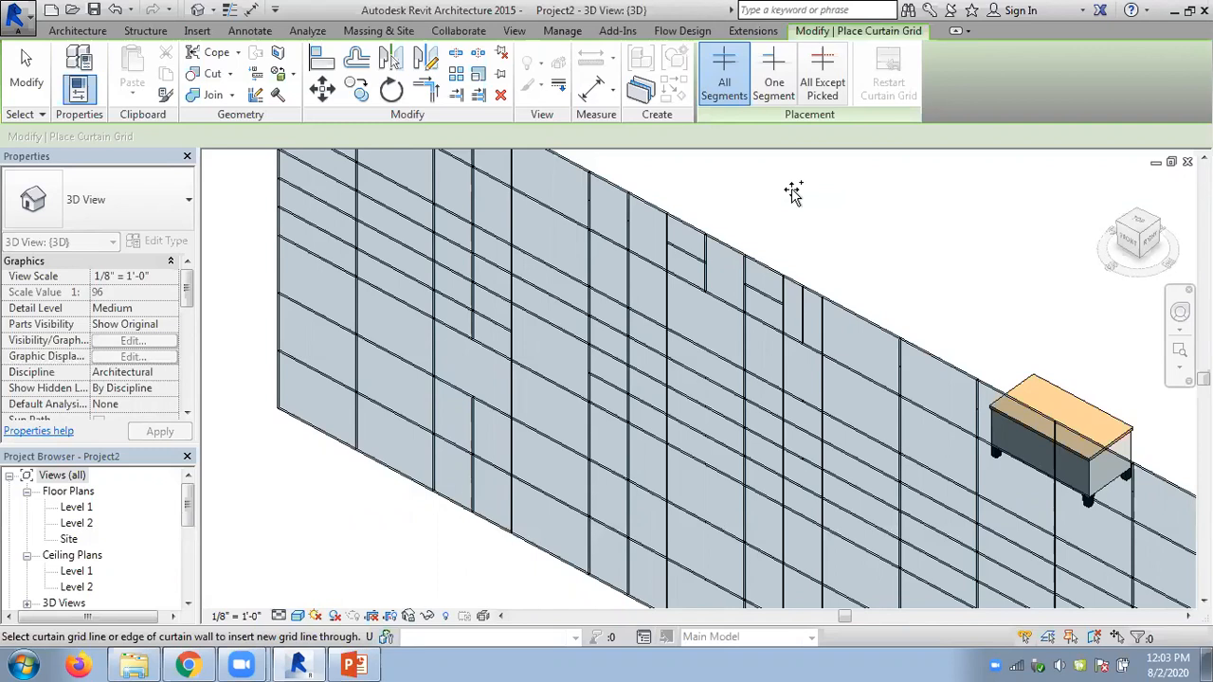
{"action": "left_click", "coordinate": [770, 72]}
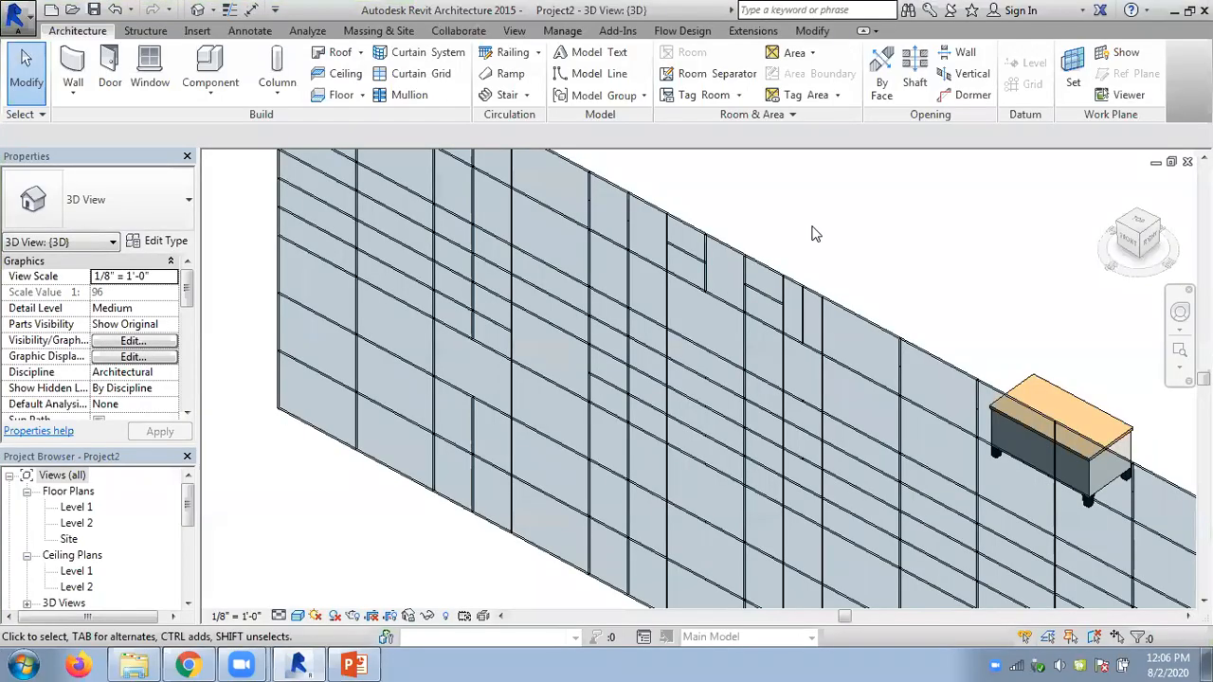
Switch to the Chapter 08 PowerPoint deck and review Tutorial 1 and Tutorial 2 through the curtain wall mullion figures 41 and 42
{"action": "left_click", "coordinate": [354, 664]}
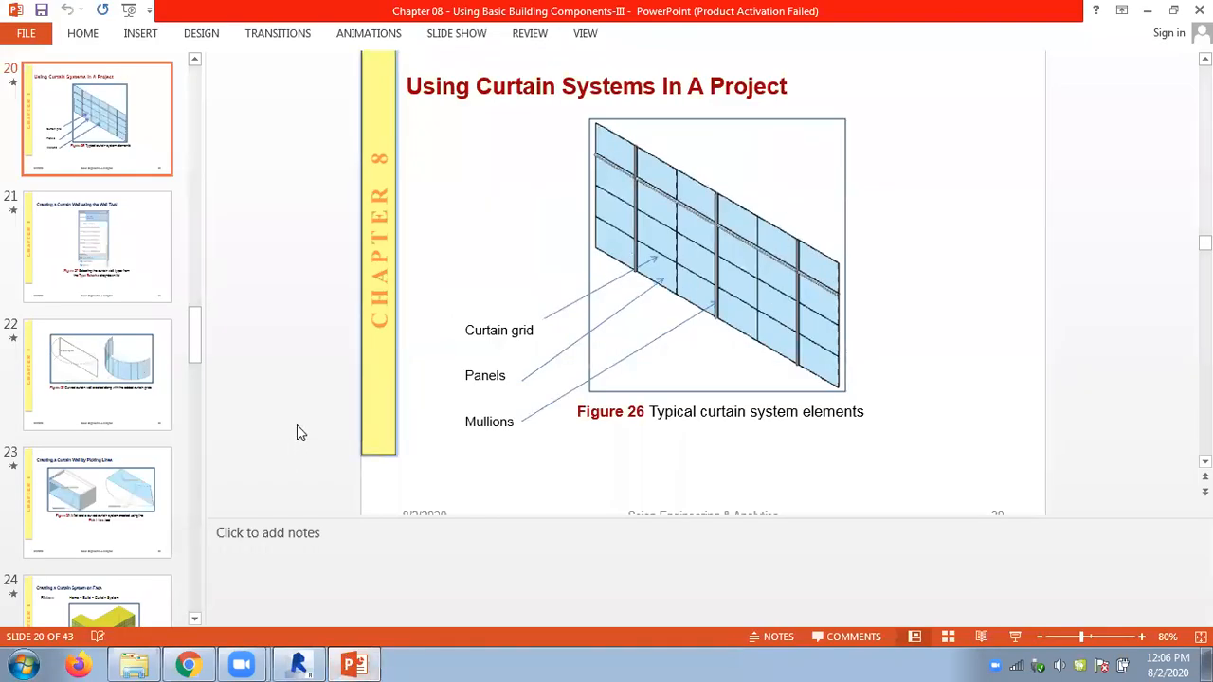
{"action": "scroll", "coordinate": [296, 432], "scroll_direction": "down", "scroll_amount": 5}
{"action": "scroll", "coordinate": [296, 433], "scroll_direction": "down", "scroll_amount": 4}
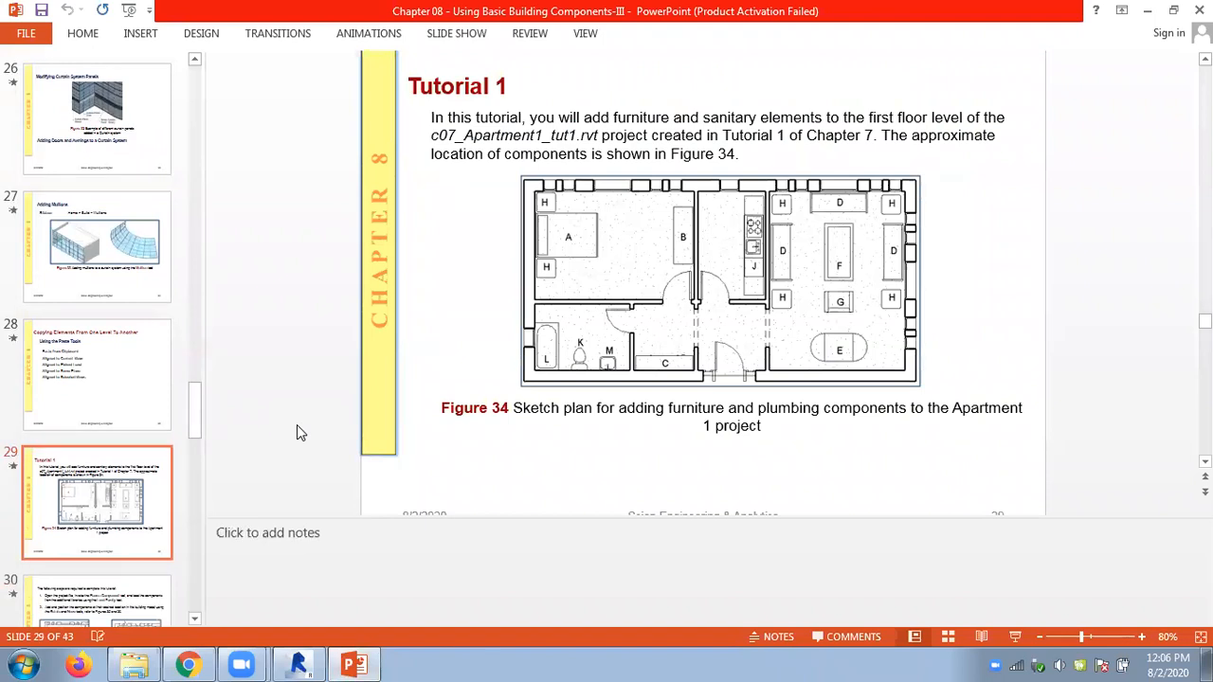
{"action": "scroll", "coordinate": [297, 429], "scroll_direction": "down", "scroll_amount": 1}
{"action": "scroll", "coordinate": [296, 428], "scroll_direction": "up", "scroll_amount": 1}
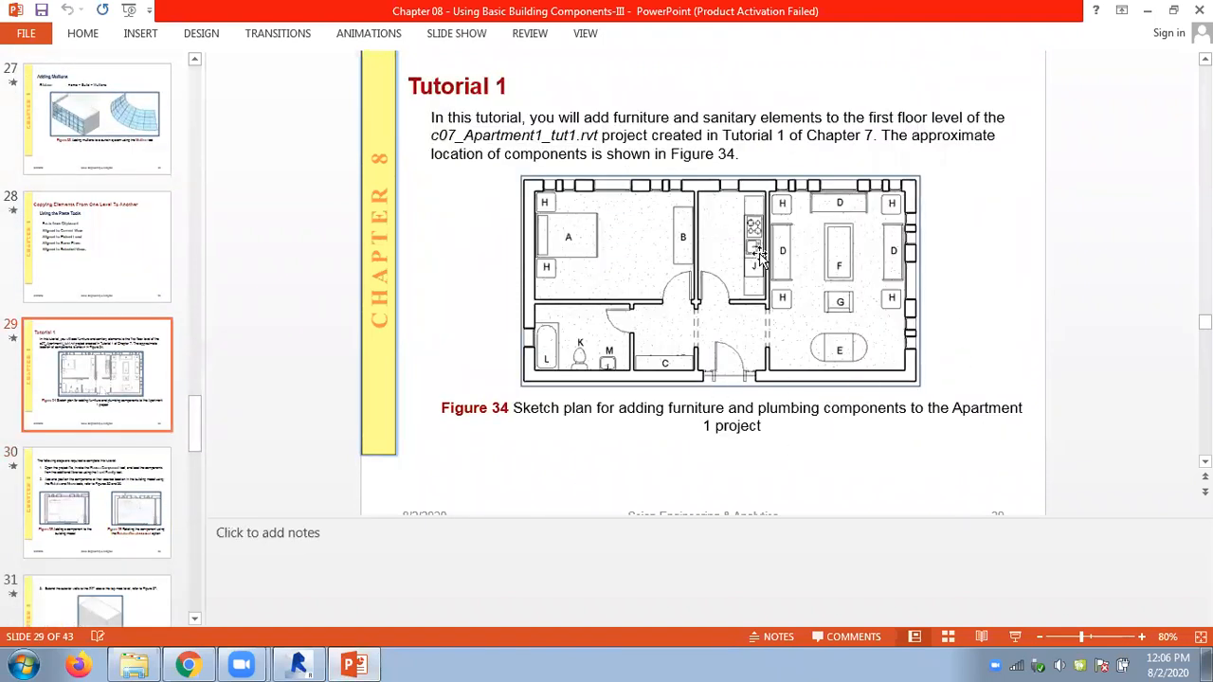
{"action": "scroll", "coordinate": [755, 268], "scroll_direction": "down", "scroll_amount": 3}
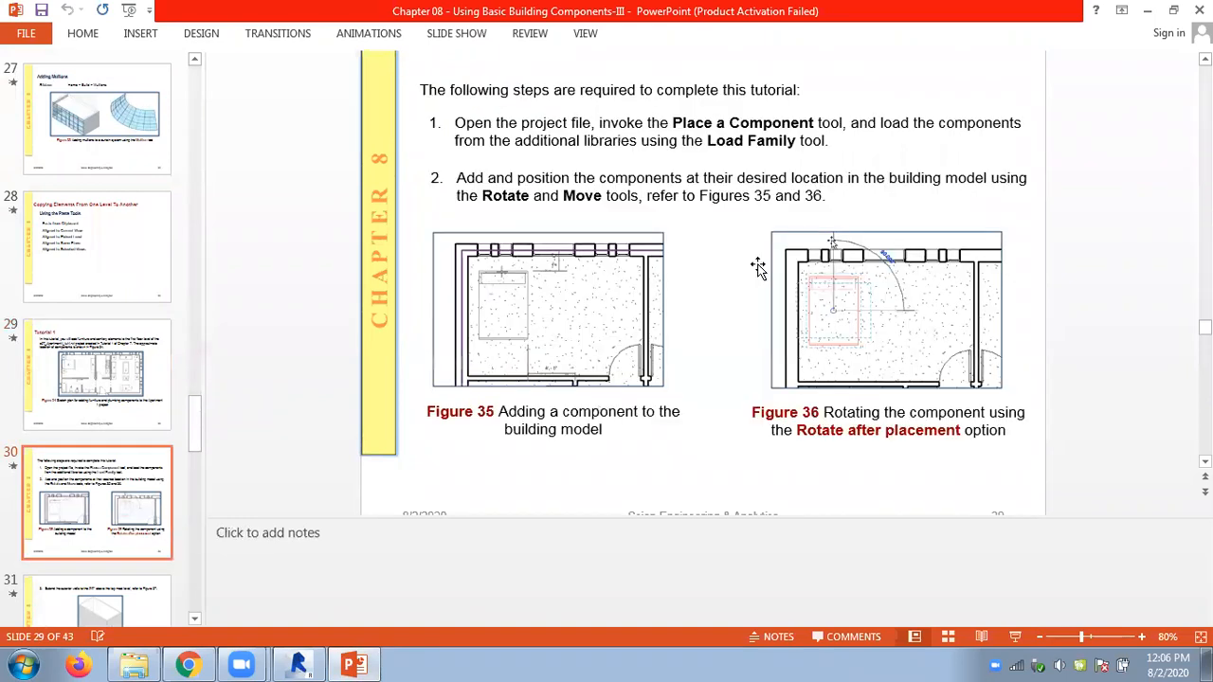
{"action": "scroll", "coordinate": [763, 294], "scroll_direction": "up", "scroll_amount": 1}
{"action": "scroll", "coordinate": [746, 200], "scroll_direction": "down", "scroll_amount": 2}
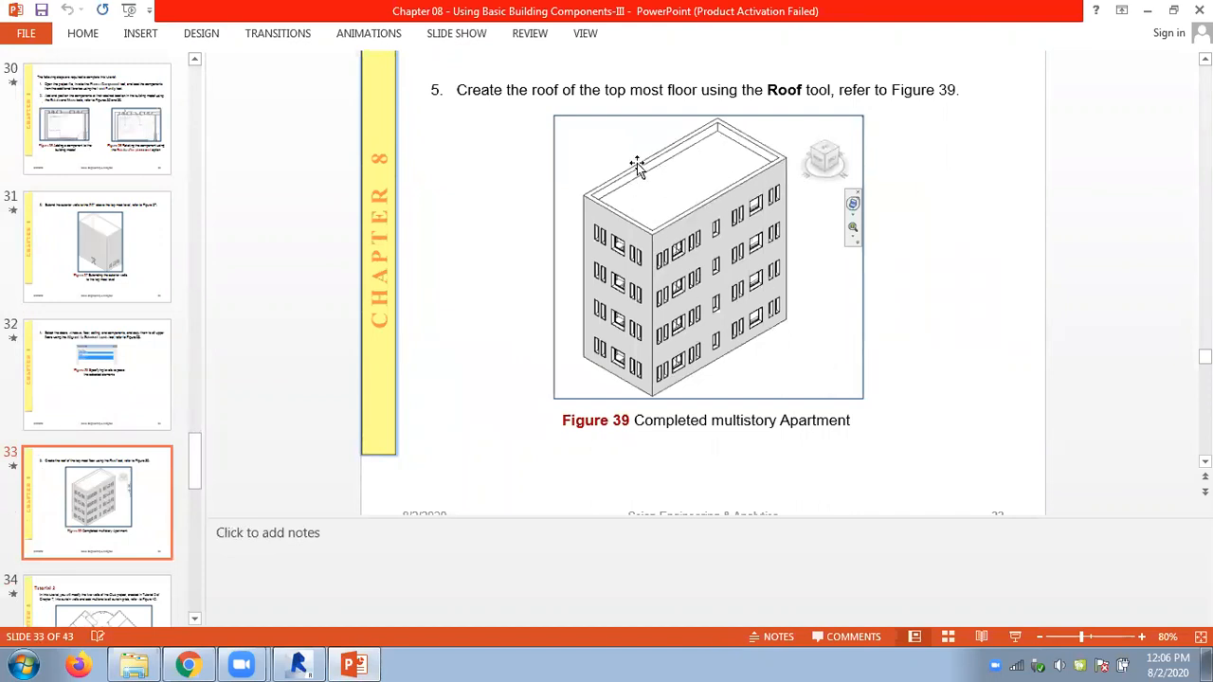
{"action": "scroll", "coordinate": [394, 231], "scroll_direction": "down", "scroll_amount": 1}
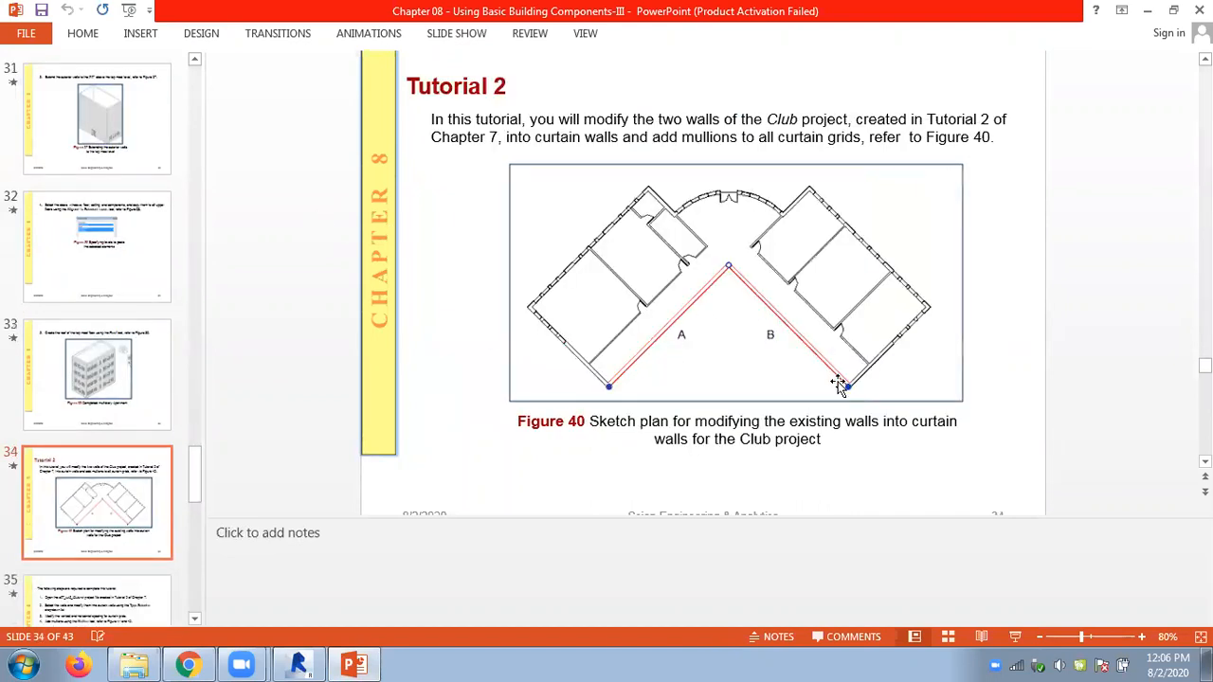
{"action": "scroll", "coordinate": [835, 382], "scroll_direction": "down", "scroll_amount": 1}
{"action": "scroll", "coordinate": [837, 386], "scroll_direction": "down", "scroll_amount": 1}
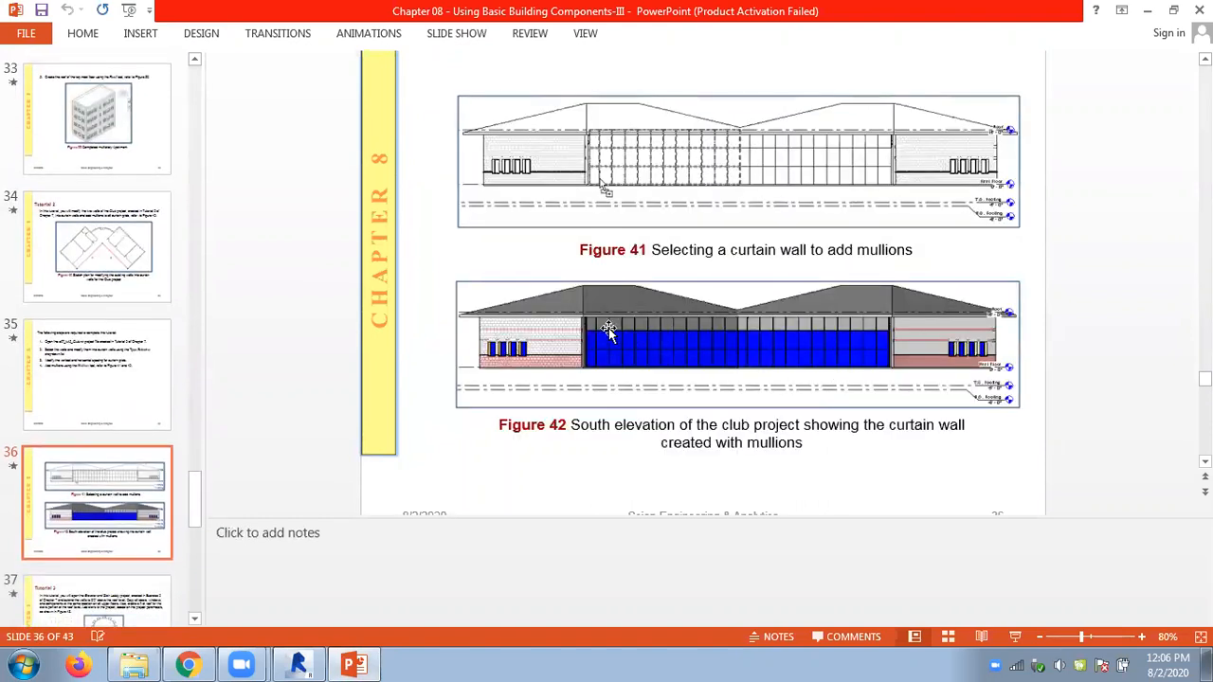
Switch to Revit, close Project2 without saving, and open the recent project Chapter 3 - Tut2,4
{"action": "left_click", "coordinate": [302, 663]}
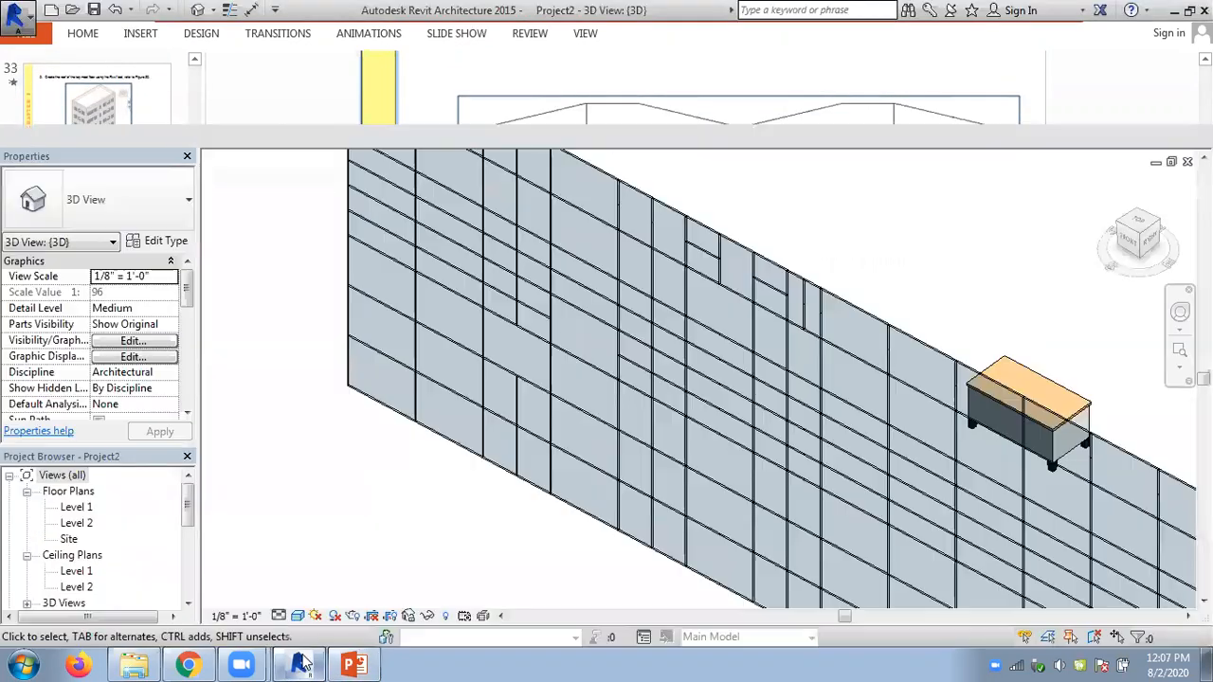
{"action": "left_click", "coordinate": [1187, 162]}
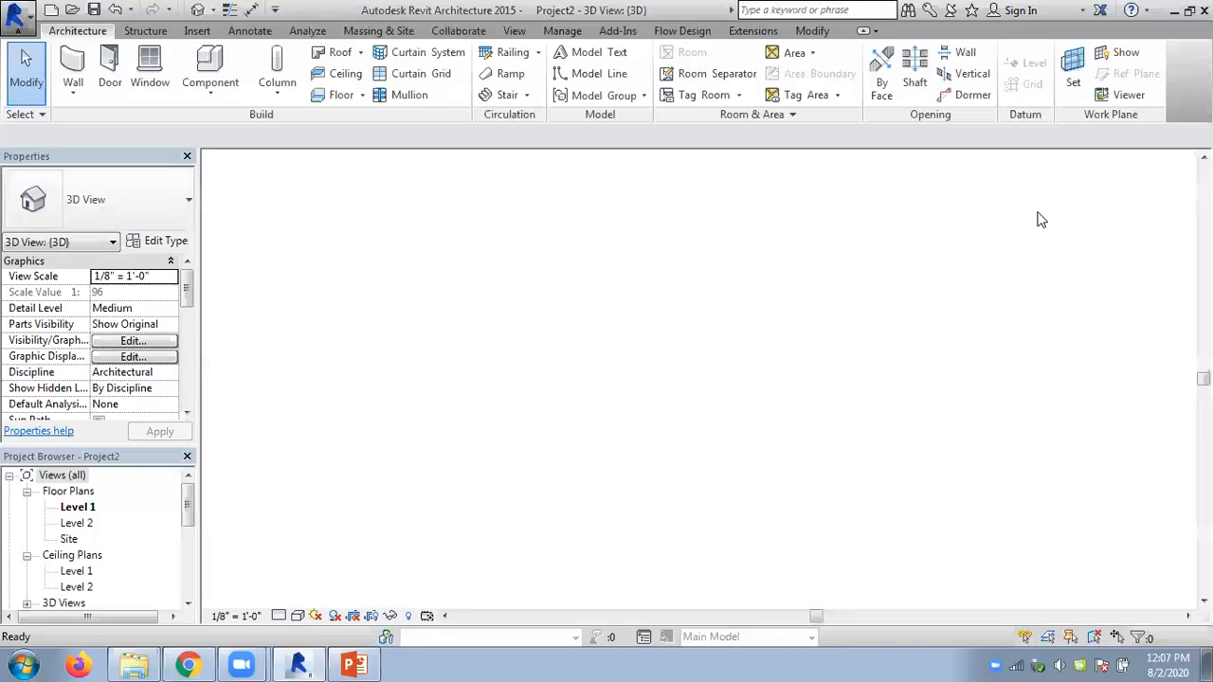
{"action": "left_click", "coordinate": [1188, 162]}
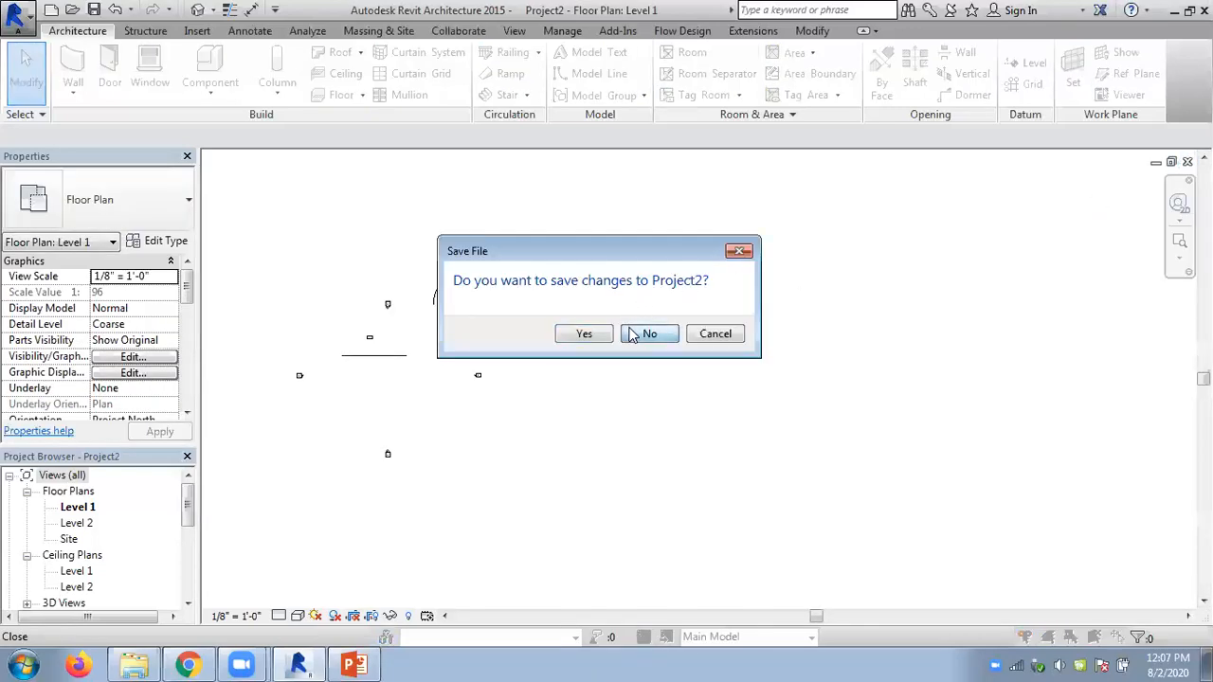
{"action": "left_click", "coordinate": [634, 334]}
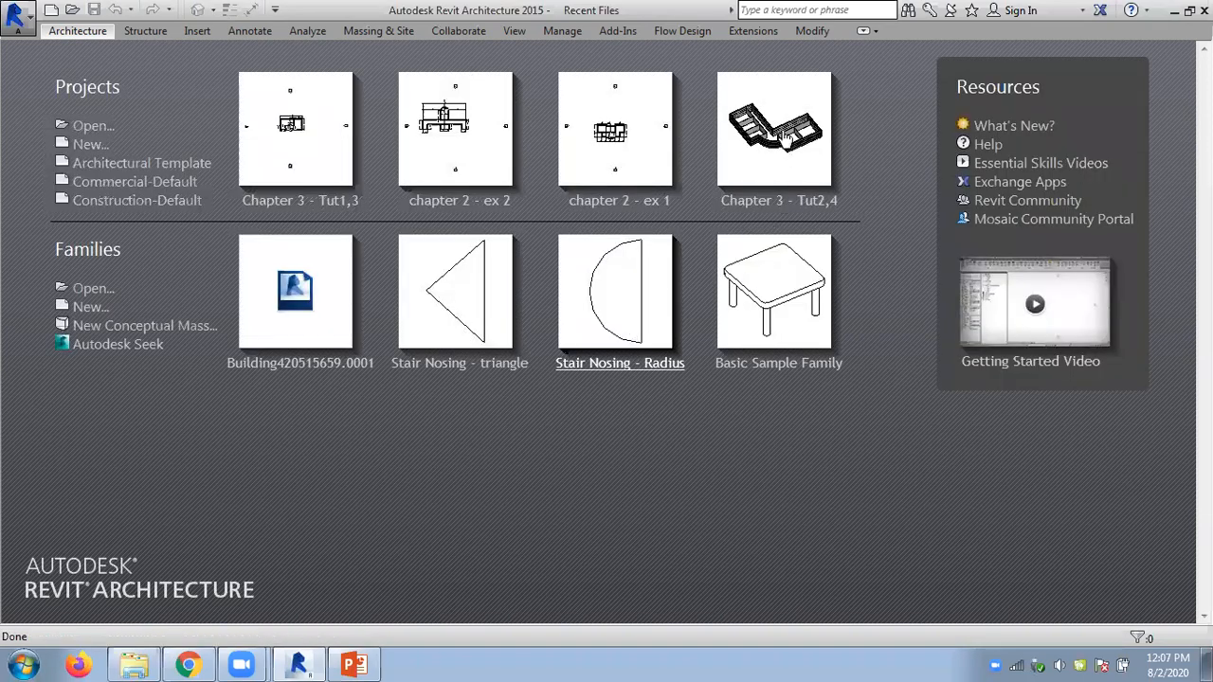
{"action": "left_click", "coordinate": [355, 664]}
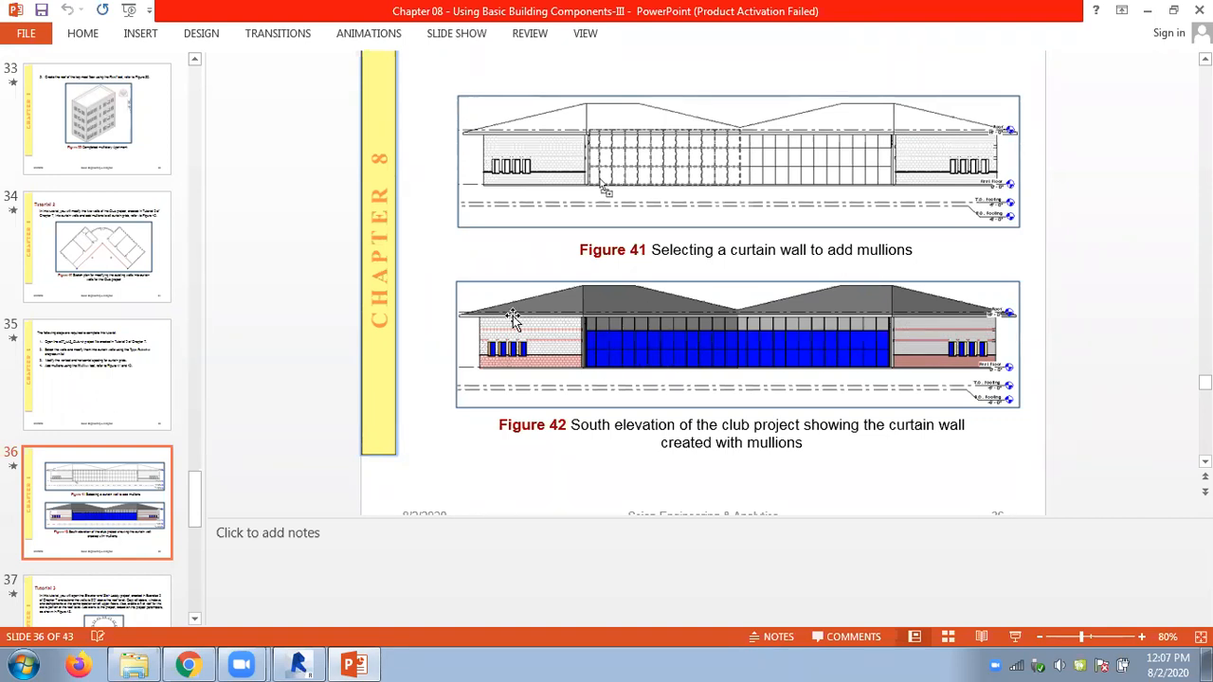
{"action": "left_click", "coordinate": [298, 663]}
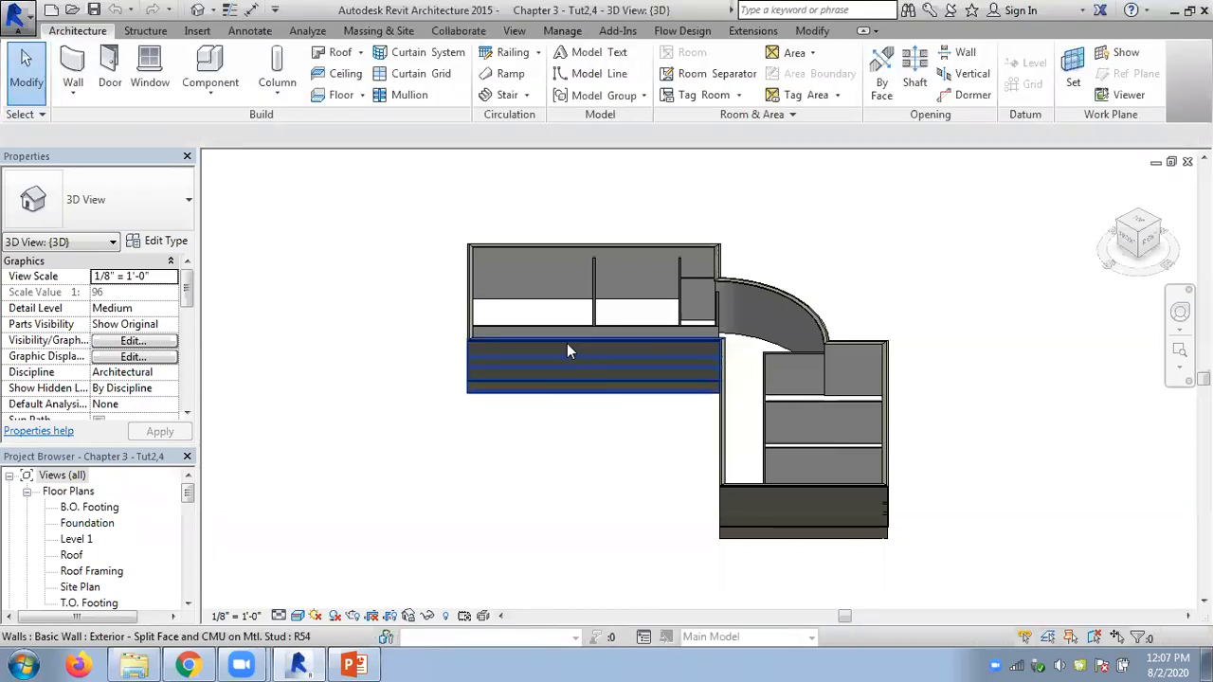
Change the two exterior walls meeting at the building's inner corner to the Curtain Wall type, unjoining the conflicting elements
{"action": "left_click", "coordinate": [566, 345]}
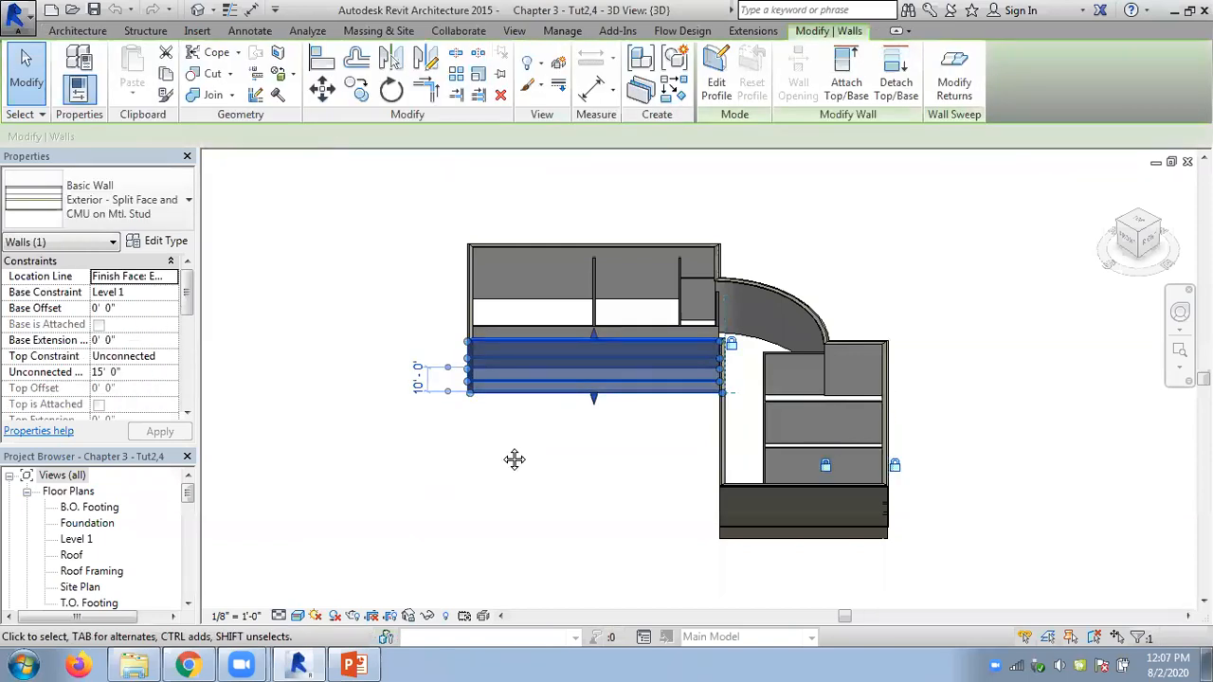
{"action": "mouse_move", "coordinate": [539, 468]}
{"action": "middle_mouse_down", "text": "shift"}
{"action": "mouse_move", "coordinate": [645, 476]}
{"action": "mouse_move", "coordinate": [714, 423]}
{"action": "middle_mouse_up", "text": "shift"}
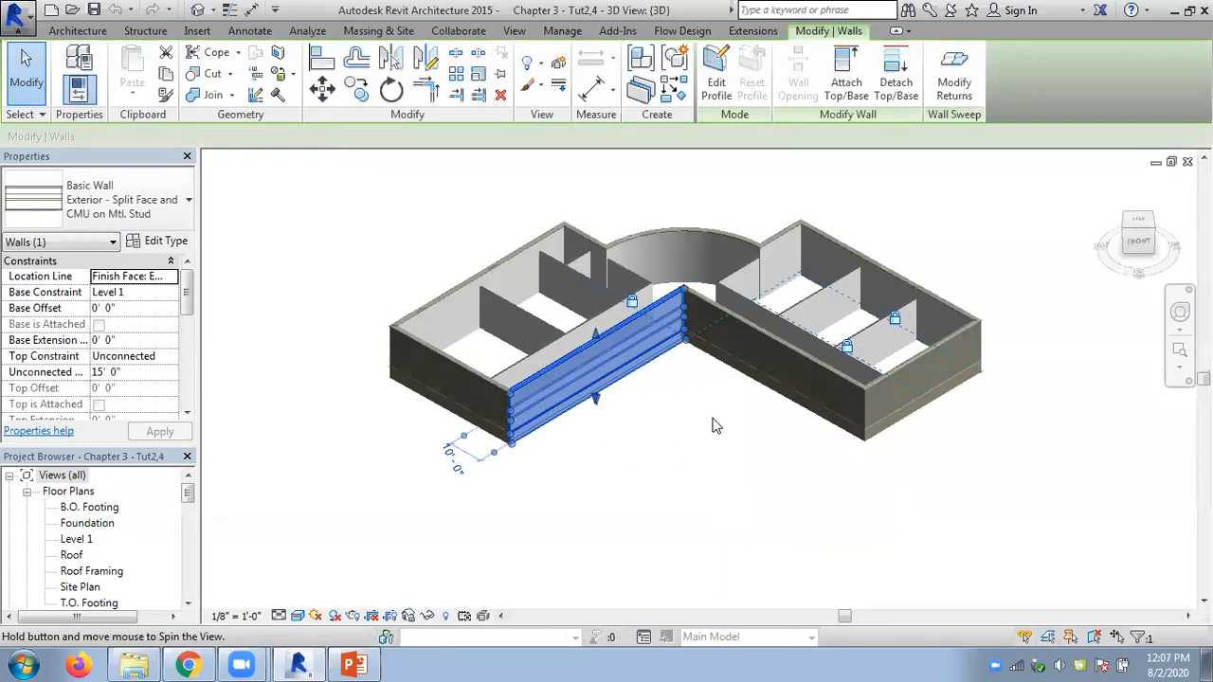
{"action": "left_click", "coordinate": [765, 329], "text": "ctrl"}
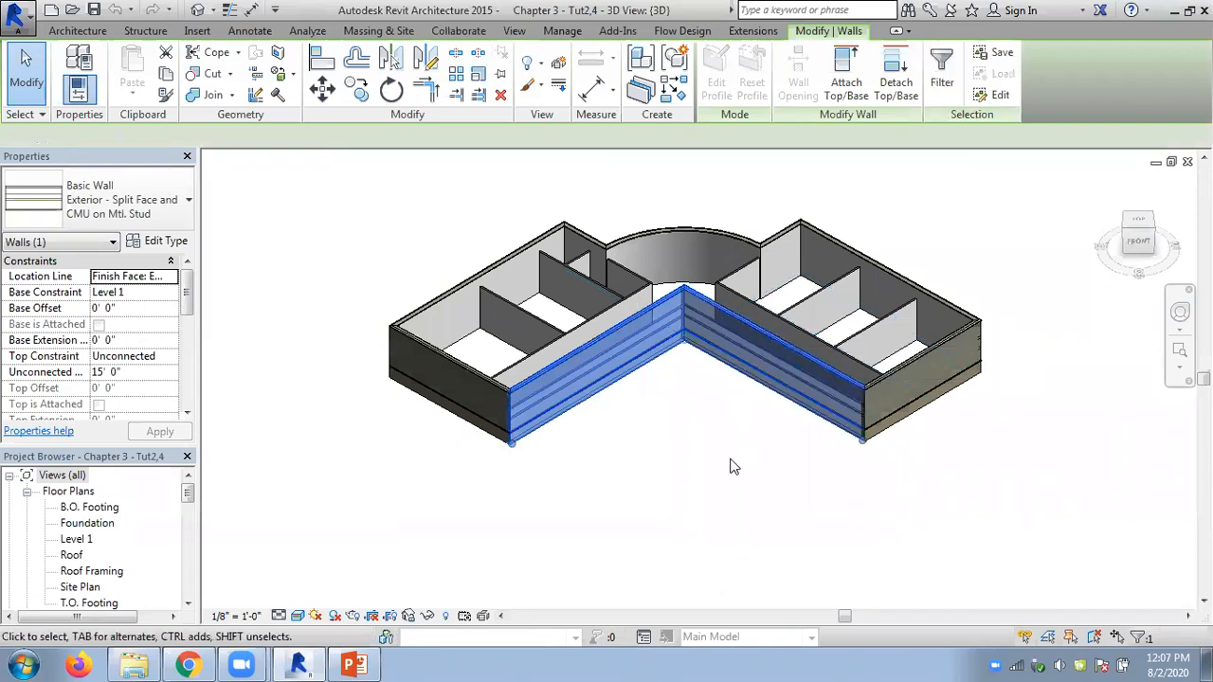
{"action": "left_click", "coordinate": [178, 219]}
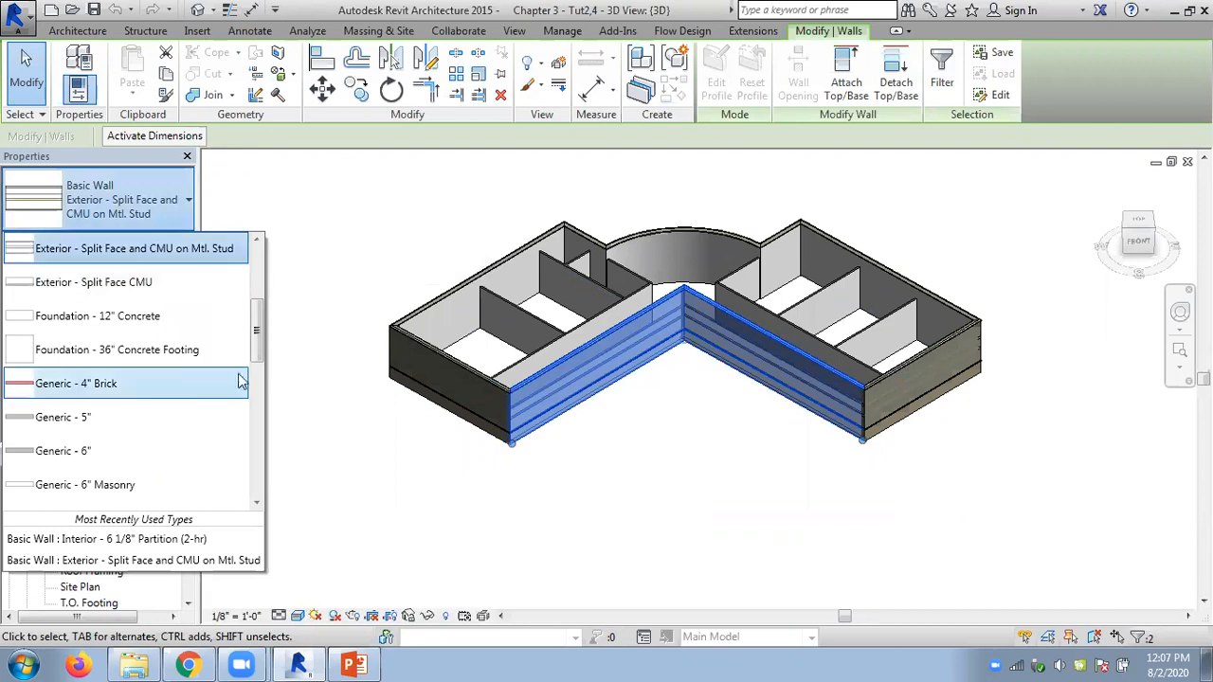
{"action": "left_click_drag", "start_coordinate": [254, 339], "coordinate": [256, 464]}
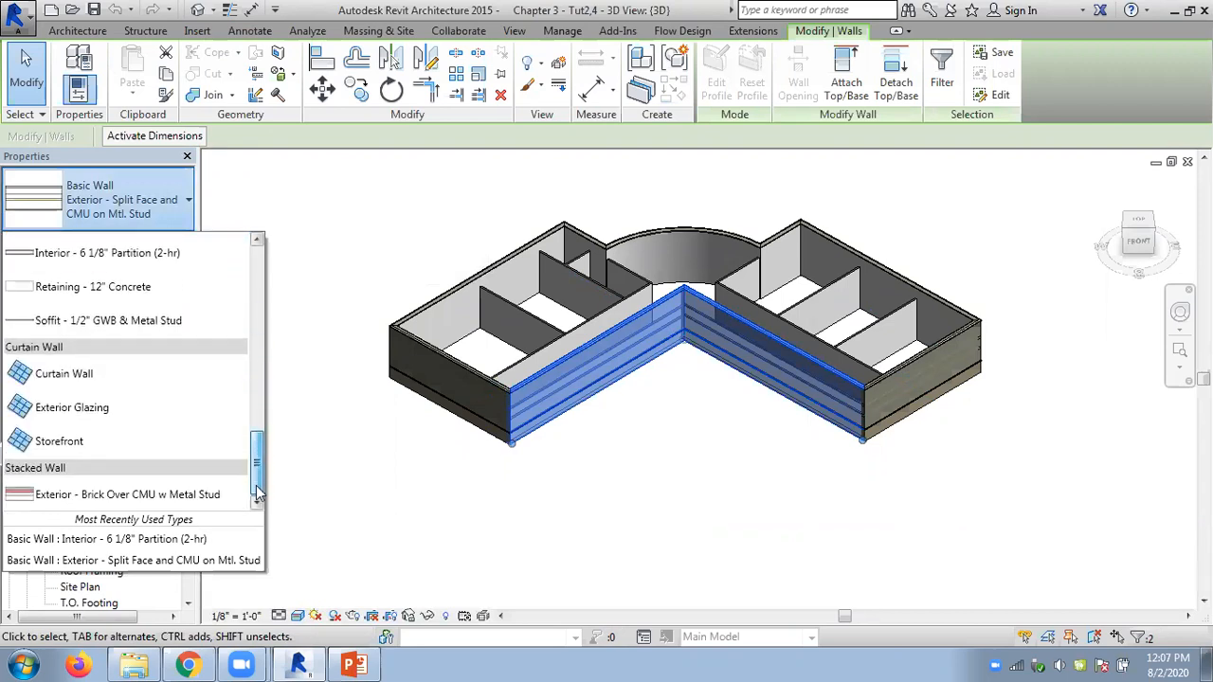
{"action": "left_click", "coordinate": [88, 378]}
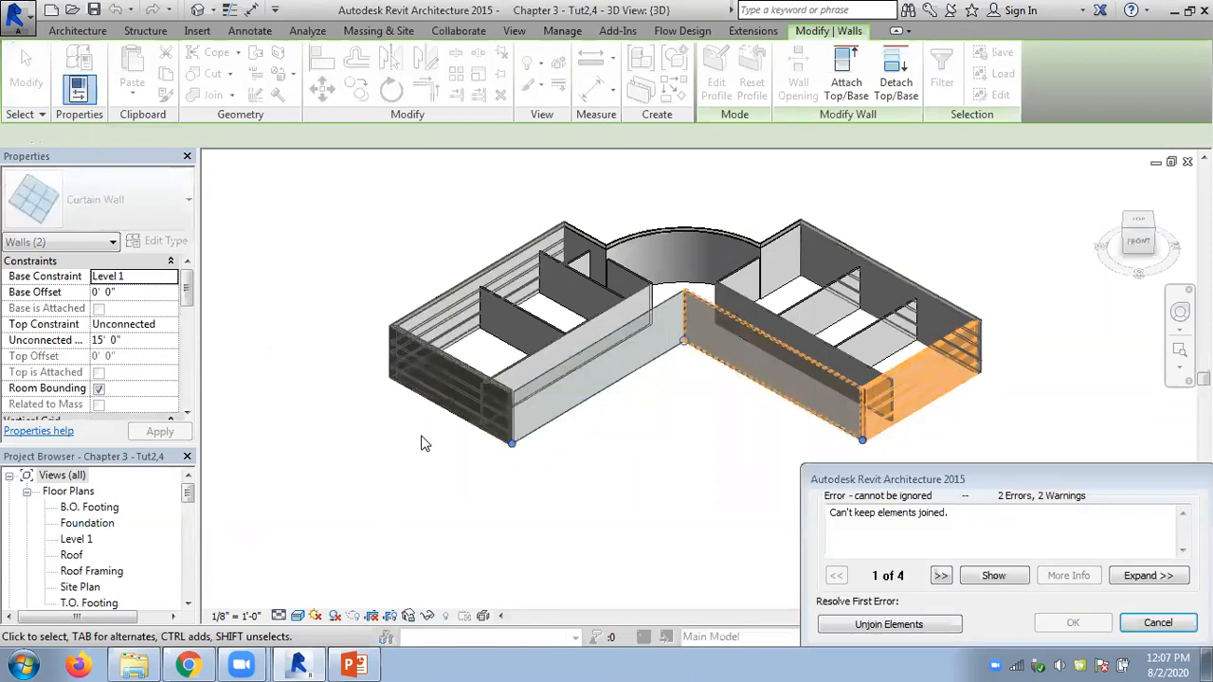
{"action": "left_click", "coordinate": [895, 624]}
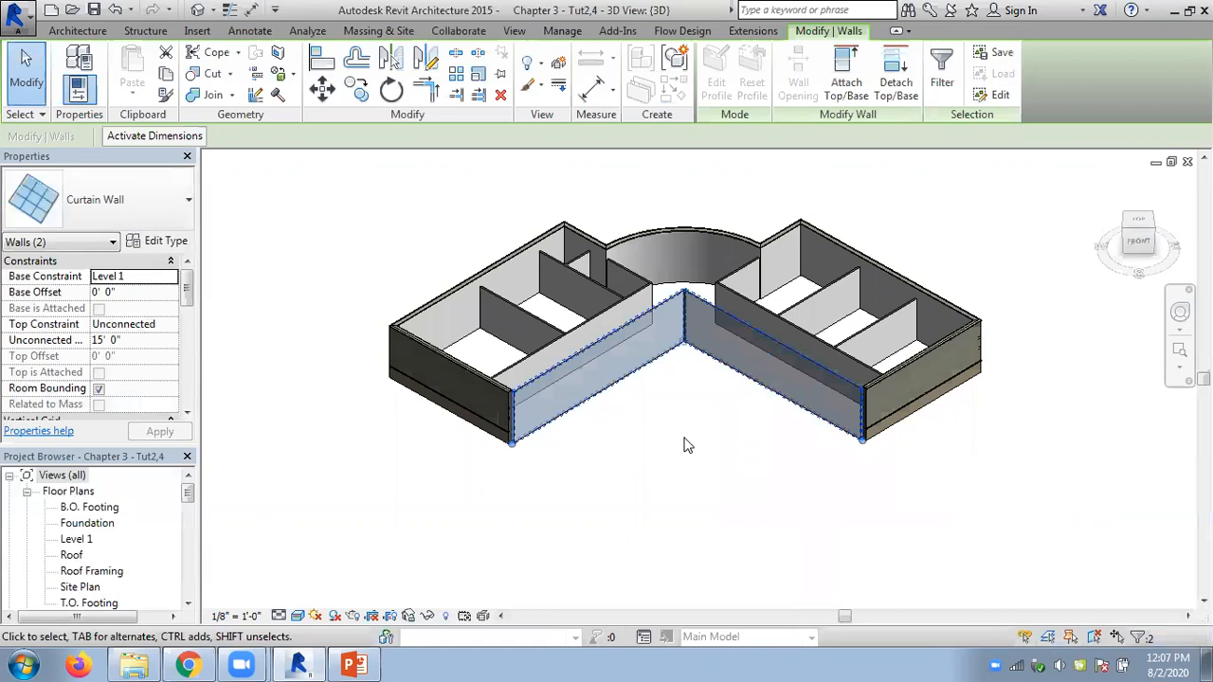
Set the Curtain Wall type's vertical and horizontal grid layouts to Fixed Distance with 5' 0" spacing
{"action": "left_click", "coordinate": [167, 243]}
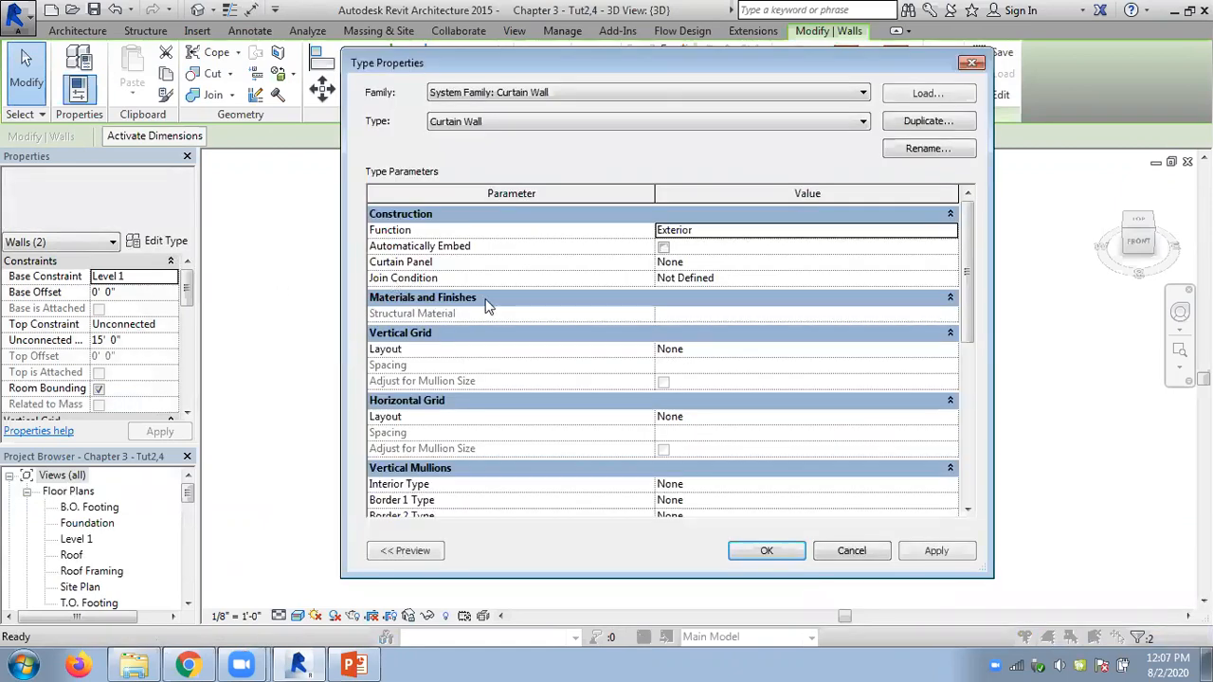
{"action": "left_click", "coordinate": [950, 351]}
{"action": "left_click", "coordinate": [702, 380]}
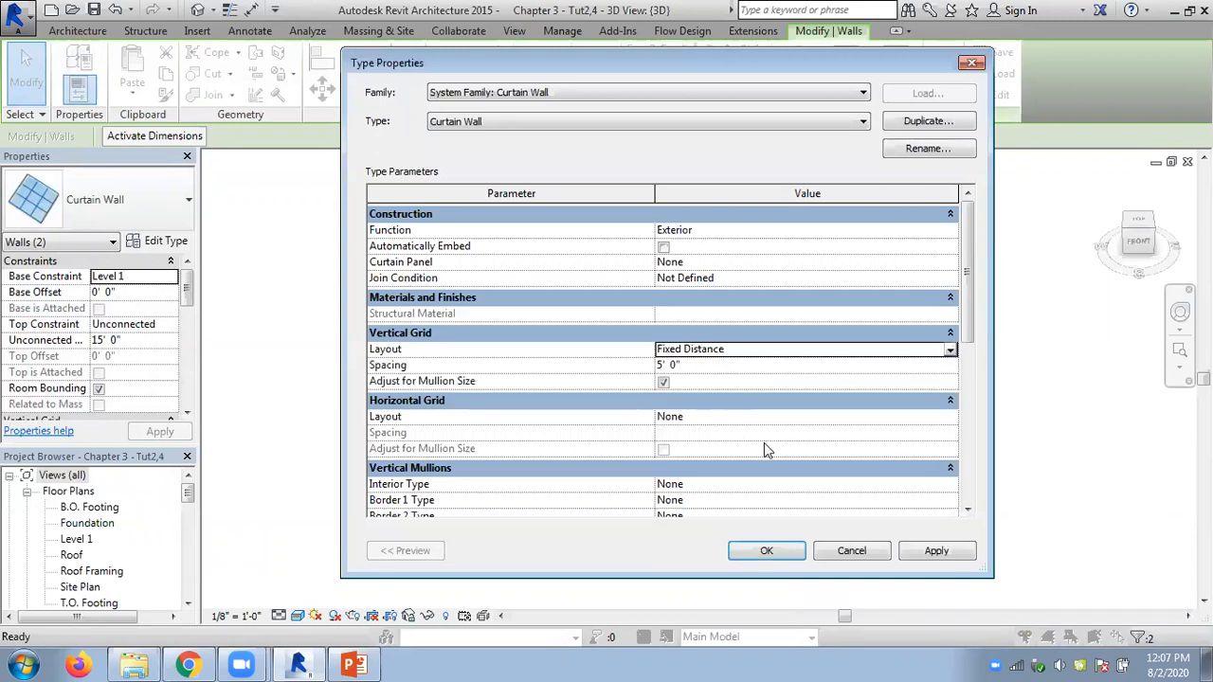
{"action": "left_click", "coordinate": [950, 419]}
{"action": "left_click", "coordinate": [723, 446]}
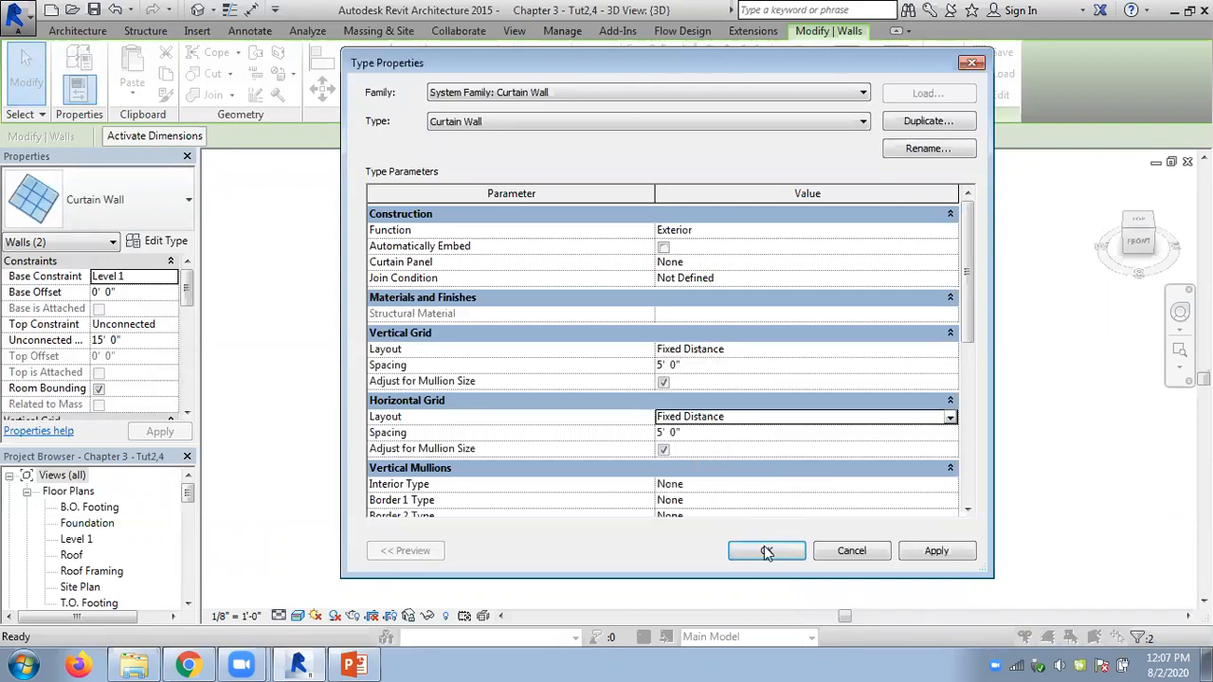
{"action": "left_click", "coordinate": [769, 558]}
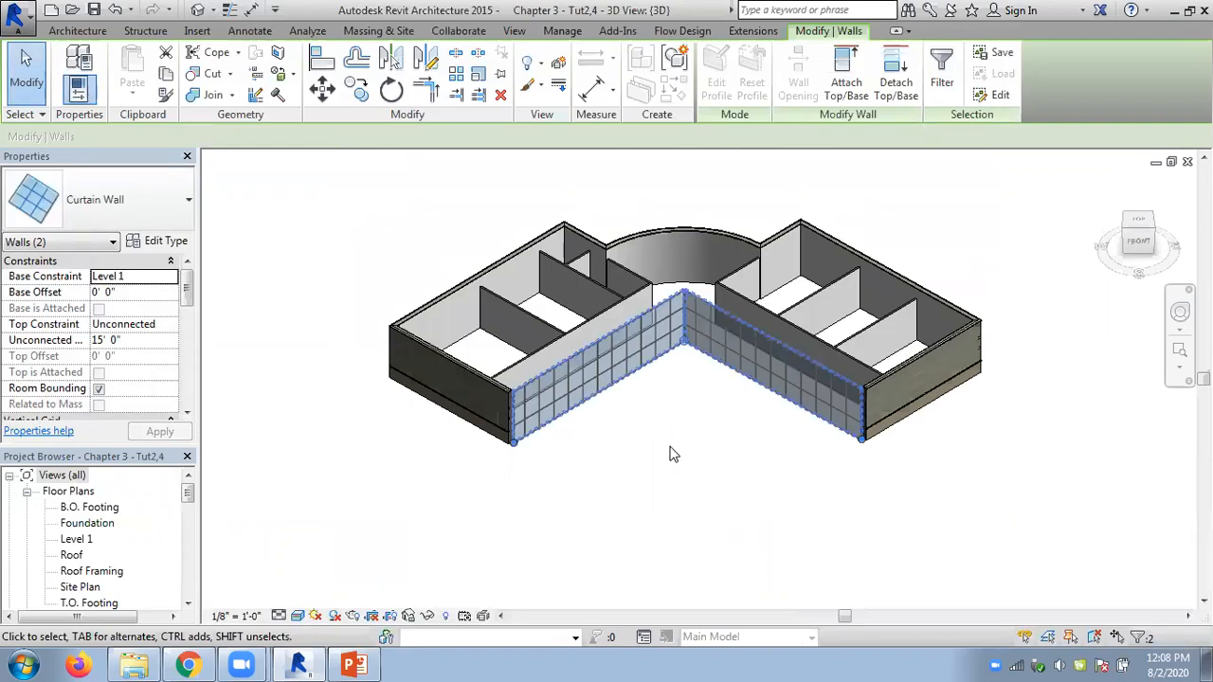
{"action": "left_click", "coordinate": [675, 458]}
{"action": "scroll", "coordinate": [596, 468], "scroll_direction": "up", "scroll_amount": 5}
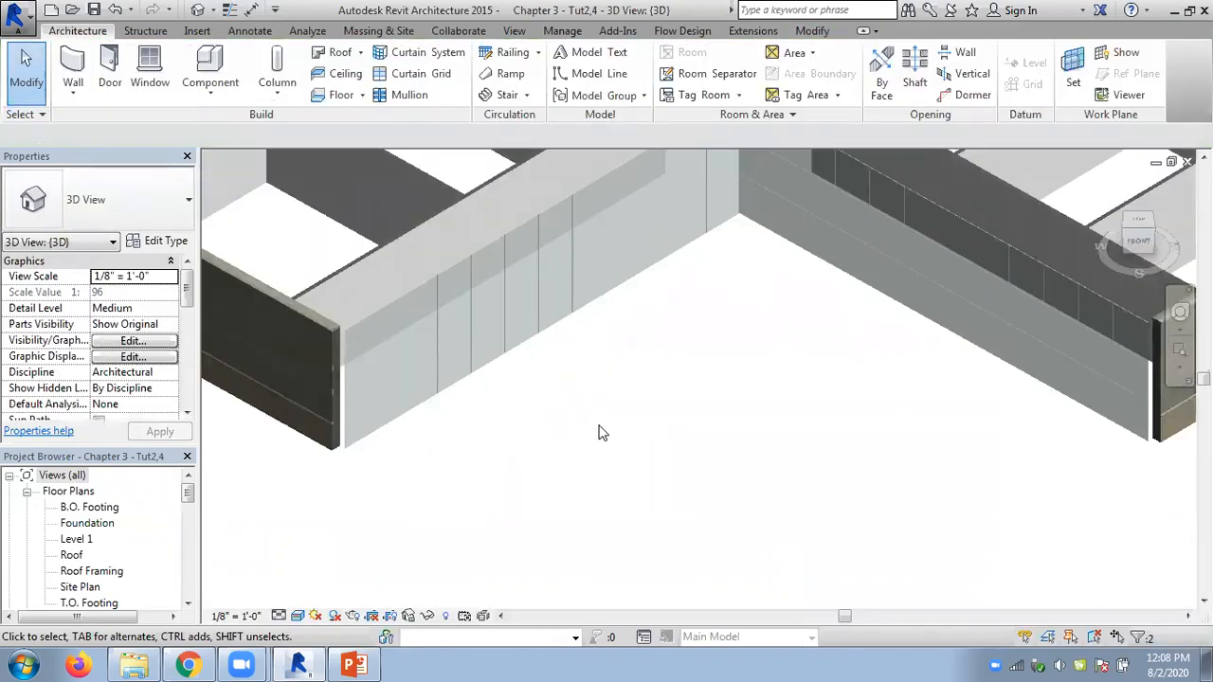
{"action": "middle_click_drag", "start_coordinate": [616, 438], "coordinate": [640, 524], "text": "shift"}
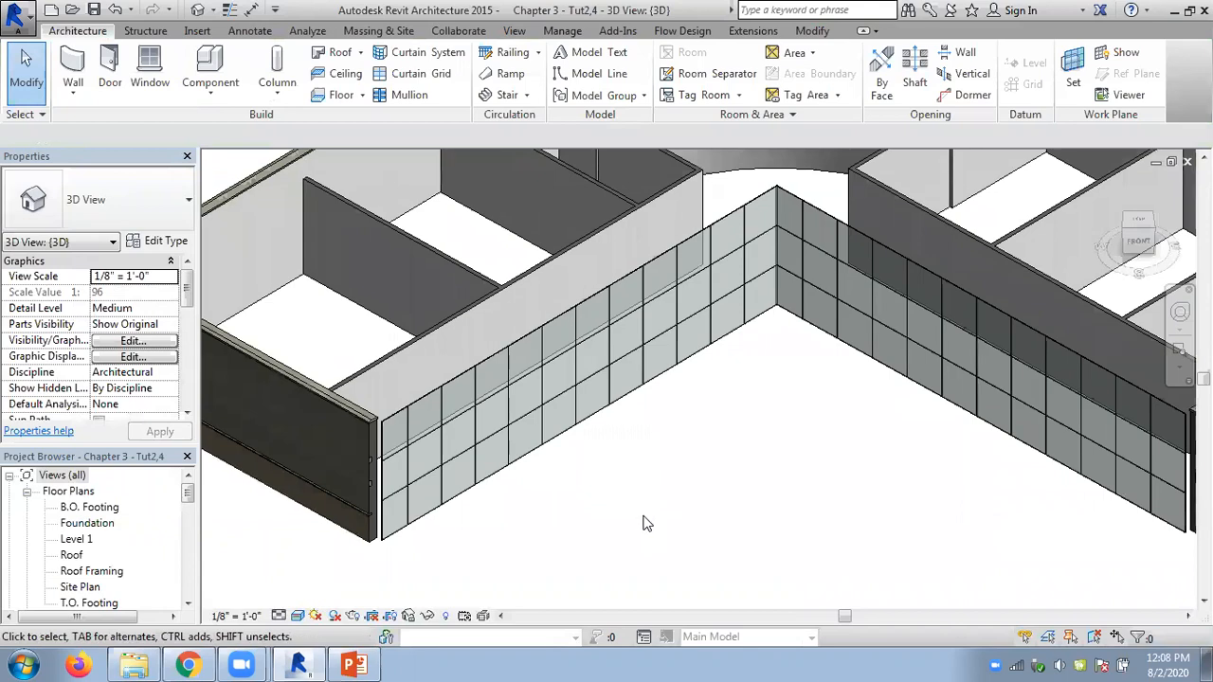
{"action": "mouse_move", "coordinate": [737, 411]}
{"action": "middle_mouse_down", "text": "shift"}
{"action": "mouse_move", "coordinate": [688, 499]}
{"action": "mouse_move", "coordinate": [798, 322]}
{"action": "mouse_move", "coordinate": [777, 406]}
{"action": "mouse_move", "coordinate": [749, 414]}
{"action": "middle_mouse_up", "text": "shift"}
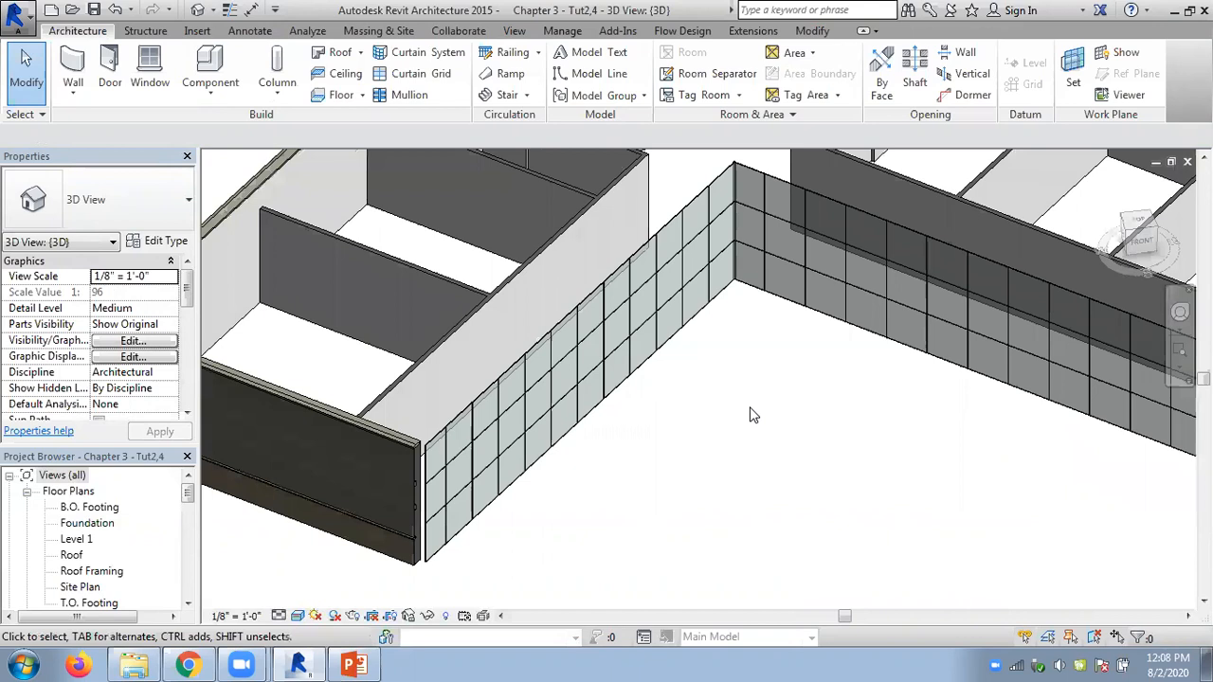
Check the target curtain wall elevation in Figures 41 and 42 in PowerPoint, return to Revit, and inspect both gridded curtain walls
{"action": "left_click", "coordinate": [365, 661]}
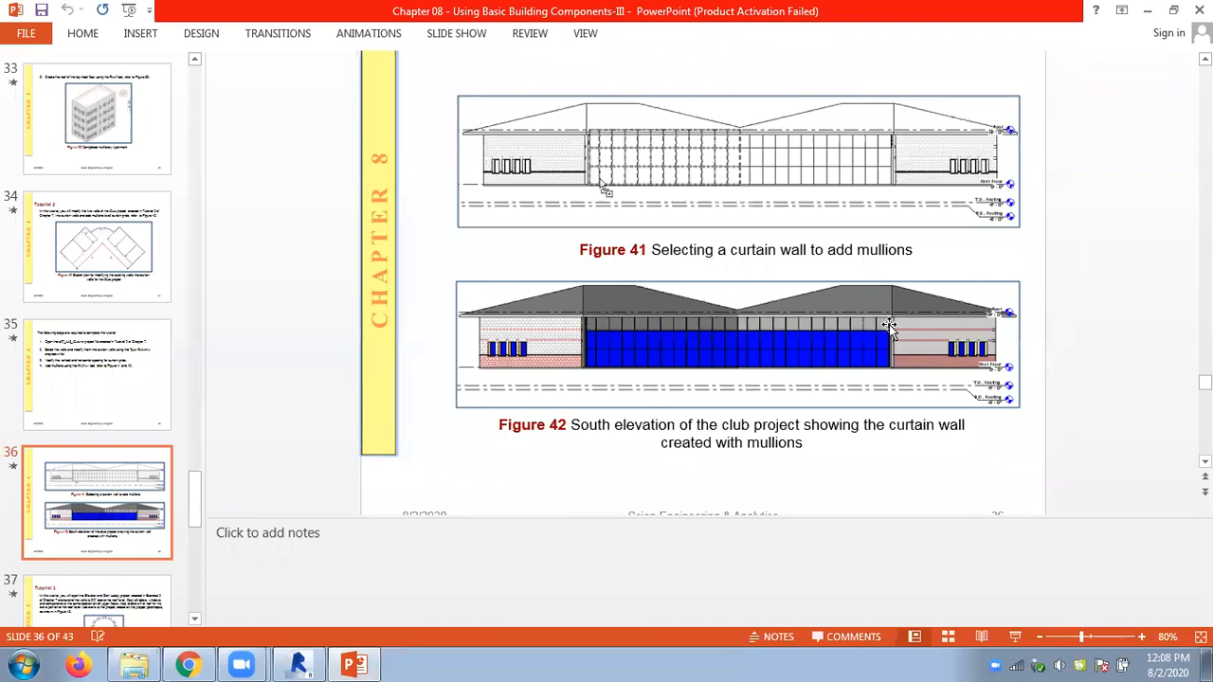
{"action": "left_click", "coordinate": [349, 663]}
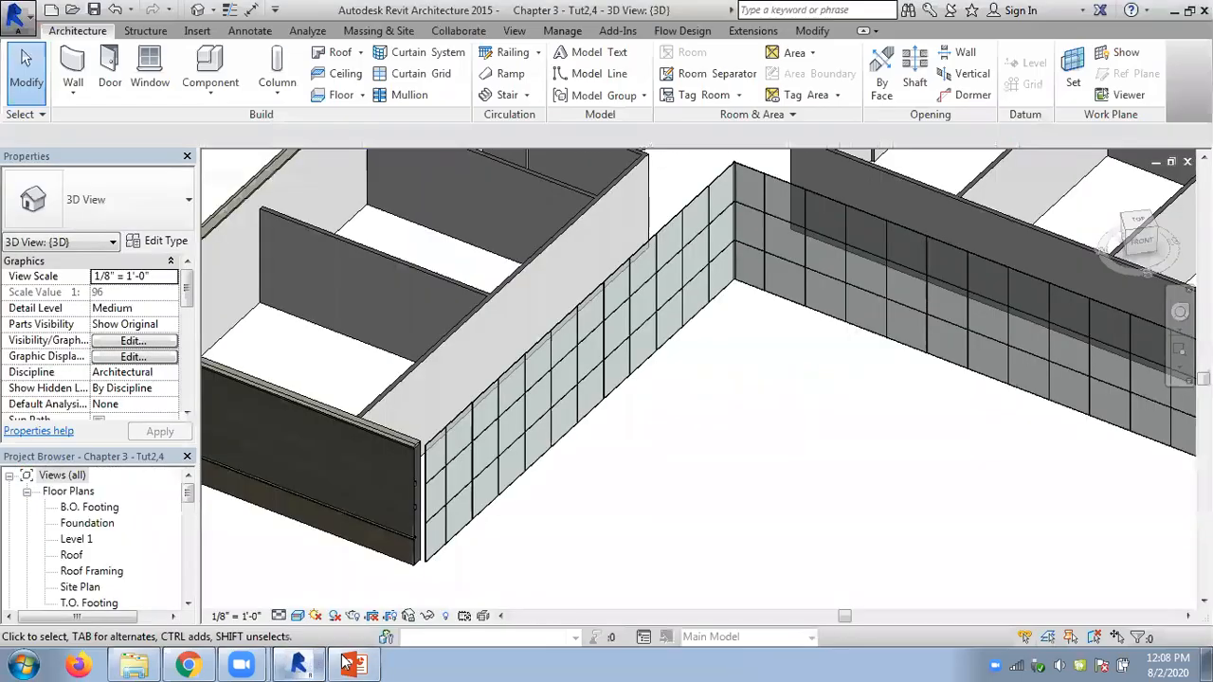
{"action": "scroll", "coordinate": [639, 436], "scroll_direction": "down", "scroll_amount": 3}
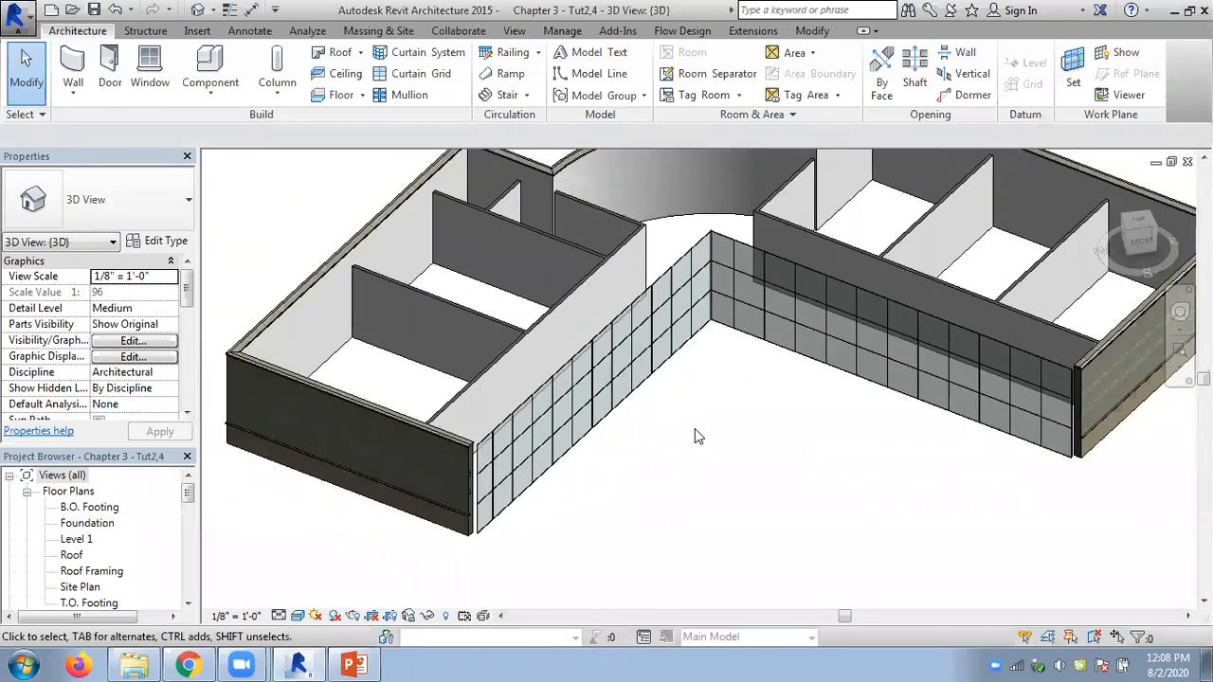
{"action": "scroll", "coordinate": [702, 446], "scroll_direction": "up", "scroll_amount": 2}
{"action": "scroll", "coordinate": [718, 482], "scroll_direction": "down", "scroll_amount": 2}
{"action": "middle_click_drag", "start_coordinate": [680, 470], "coordinate": [623, 455], "text": "shift"}
{"action": "scroll", "coordinate": [612, 457], "scroll_direction": "up", "scroll_amount": 2}
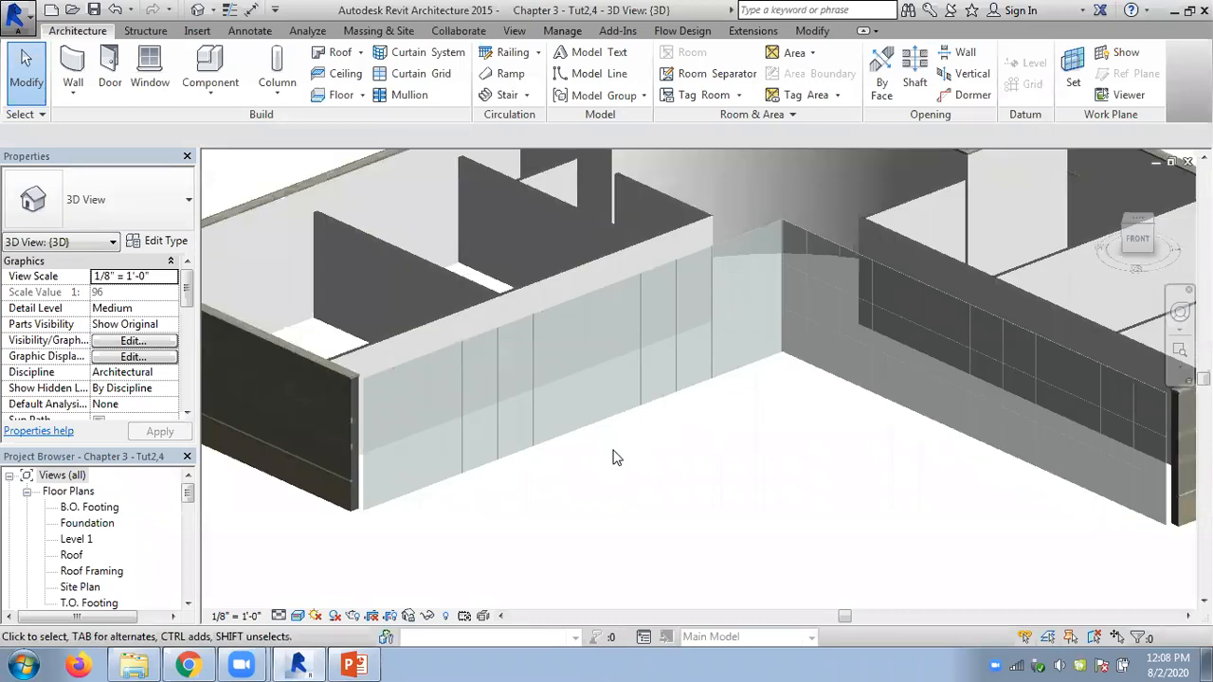
{"action": "scroll", "coordinate": [606, 359], "scroll_direction": "down", "scroll_amount": 2}
{"action": "scroll", "coordinate": [663, 443], "scroll_direction": "up", "scroll_amount": 2}
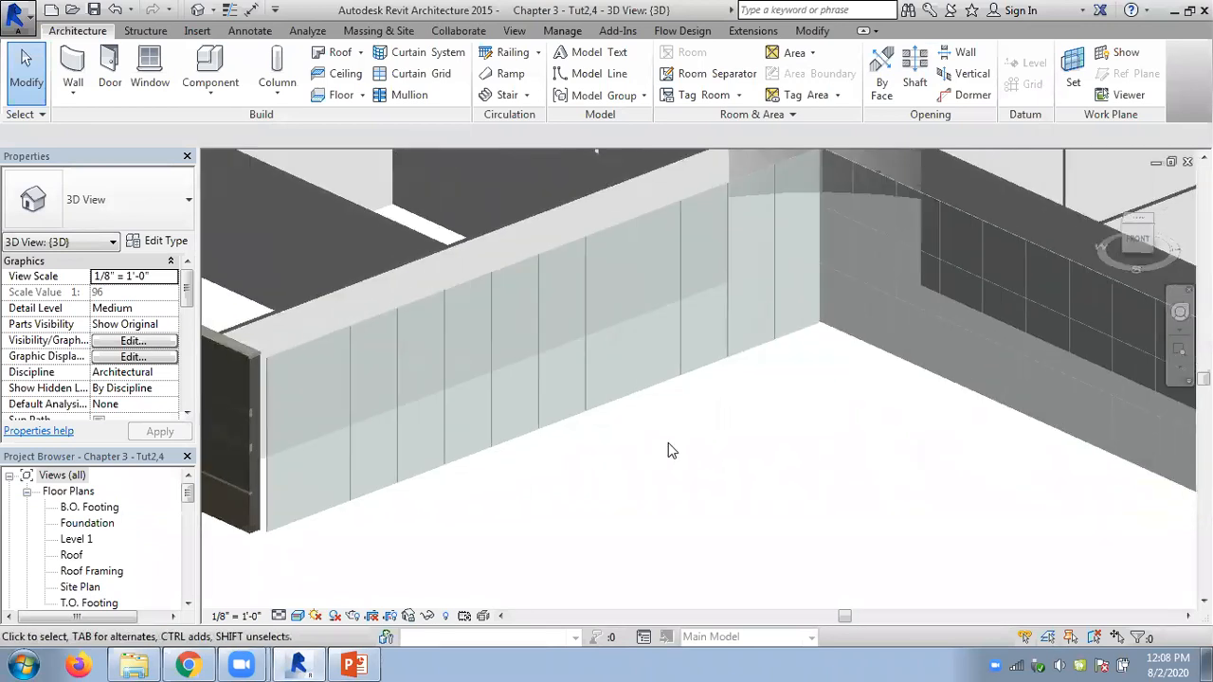
{"action": "middle_click_drag", "start_coordinate": [675, 443], "coordinate": [613, 385], "text": "shift"}
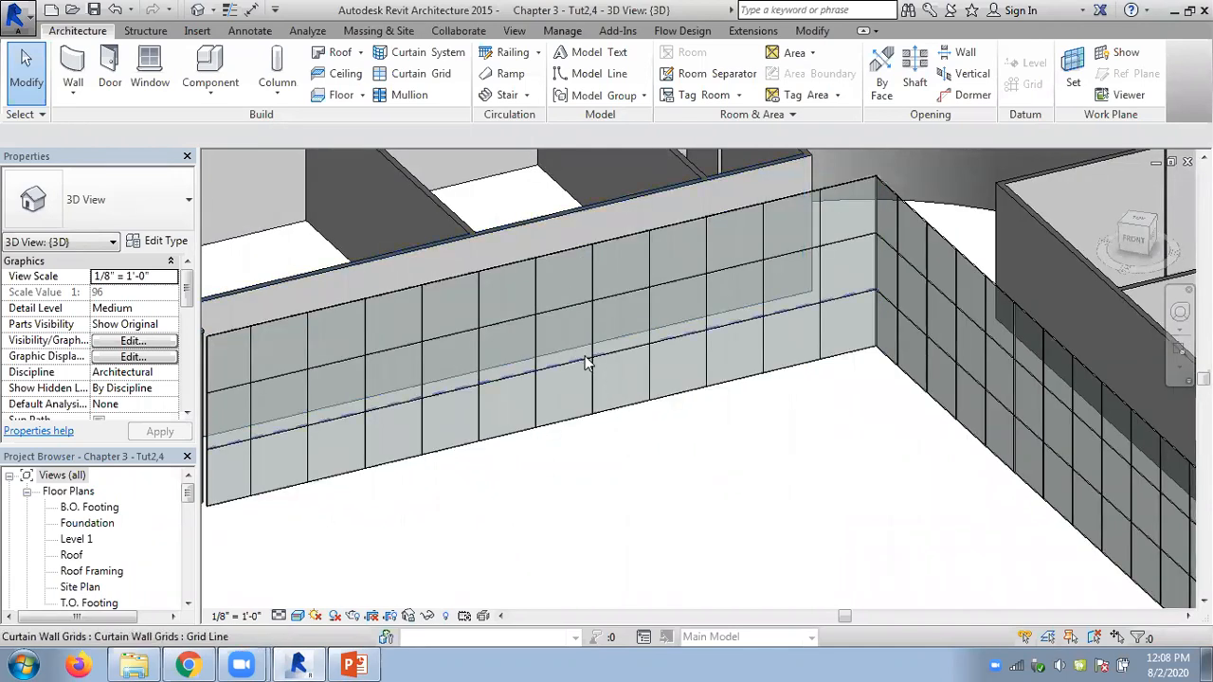
{"action": "scroll", "coordinate": [577, 351], "scroll_direction": "up", "scroll_amount": 3}
{"action": "left_click_drag", "start_coordinate": [572, 315], "coordinate": [948, 482]}
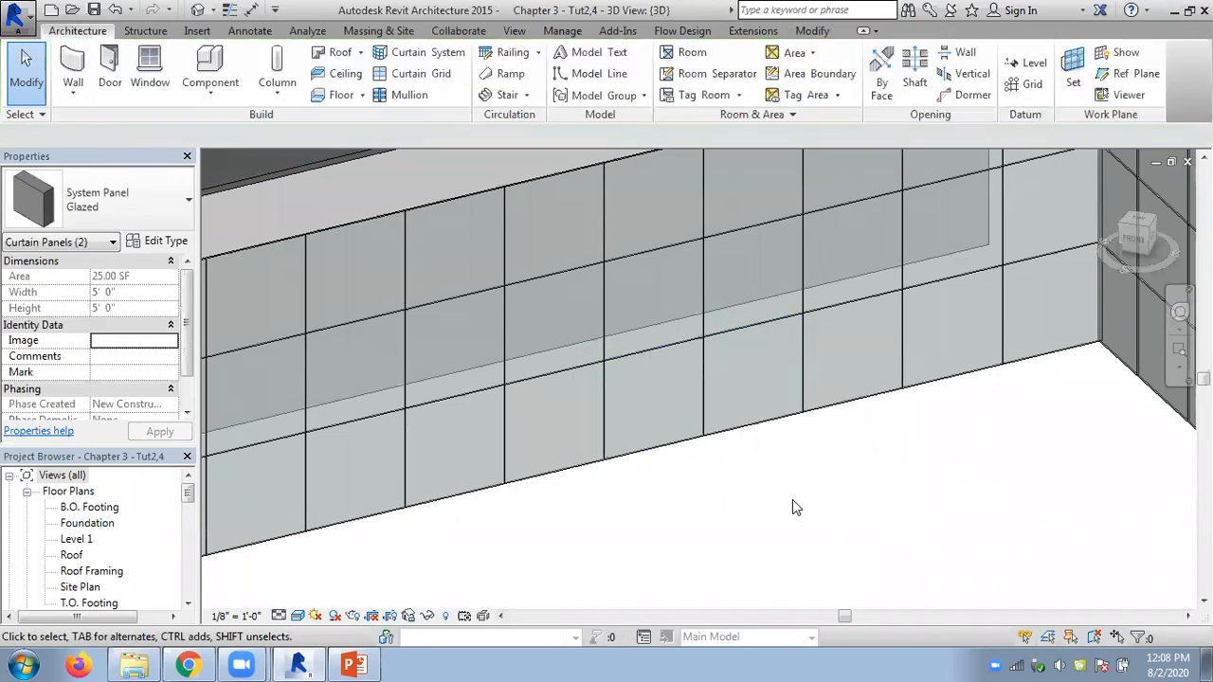
{"action": "scroll", "coordinate": [792, 501], "scroll_direction": "down", "scroll_amount": 1}
{"action": "middle_click_drag", "start_coordinate": [791, 505], "coordinate": [943, 464], "text": "shift"}
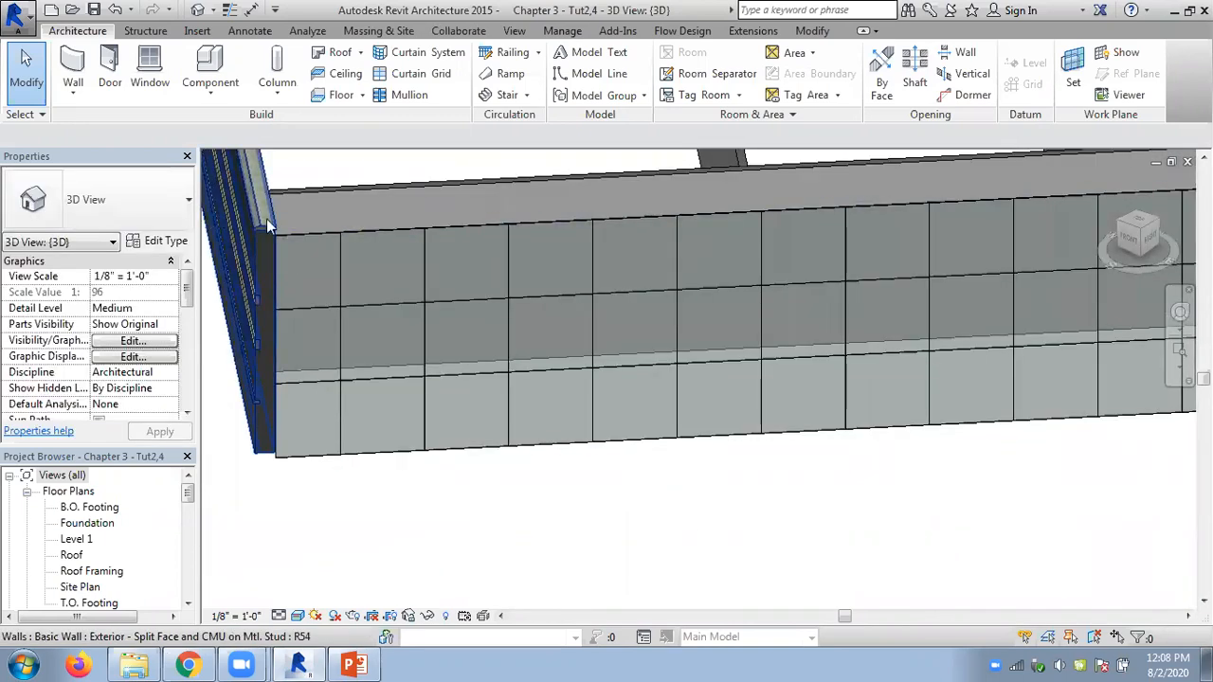
{"action": "left_click_drag", "start_coordinate": [284, 215], "coordinate": [1030, 300]}
{"action": "left_click", "coordinate": [819, 500]}
{"action": "middle_click_drag", "start_coordinate": [819, 501], "coordinate": [802, 484], "text": "shift"}
Change eight adjacent glazed panels in the upper row of the curtain wall to the System Panel Solid type
{"action": "left_click_drag", "start_coordinate": [389, 178], "coordinate": [1090, 289]}
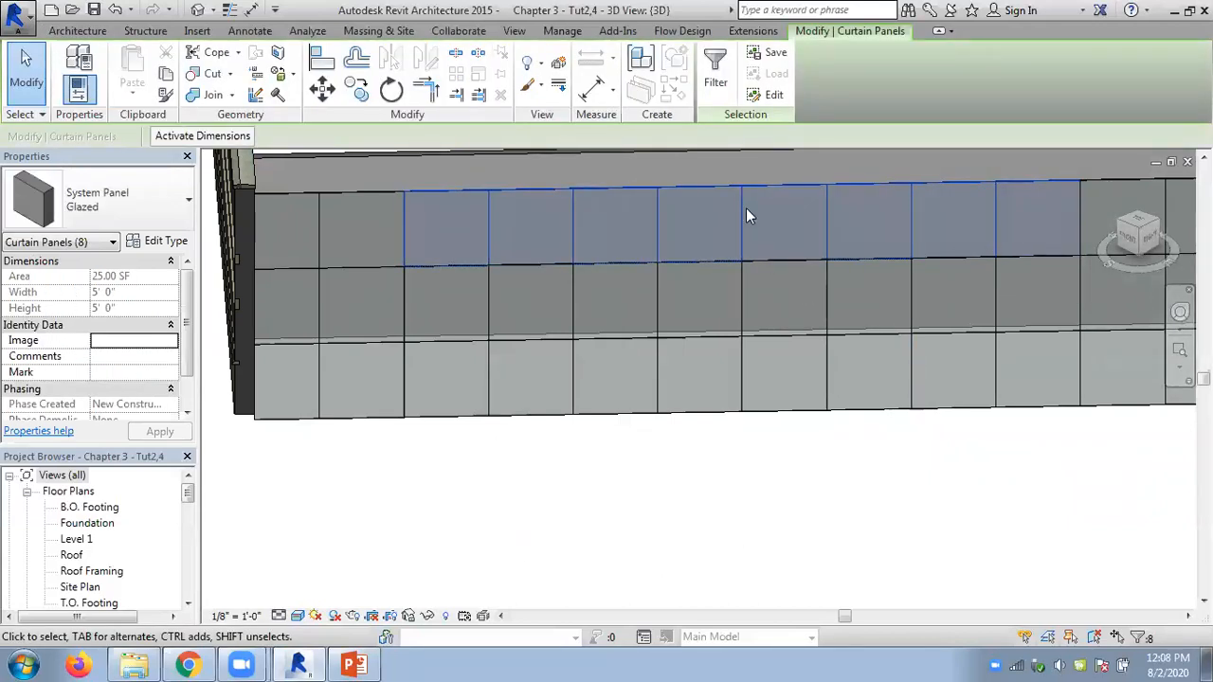
{"action": "left_click", "coordinate": [723, 89]}
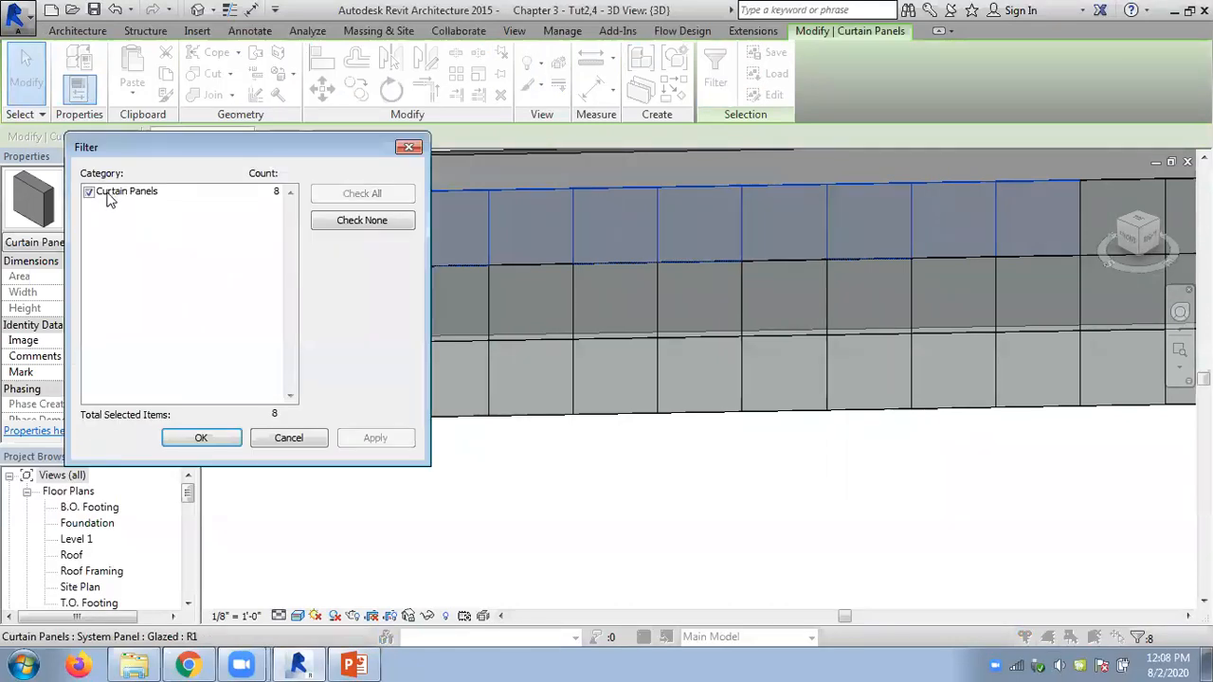
{"action": "left_click", "coordinate": [288, 438]}
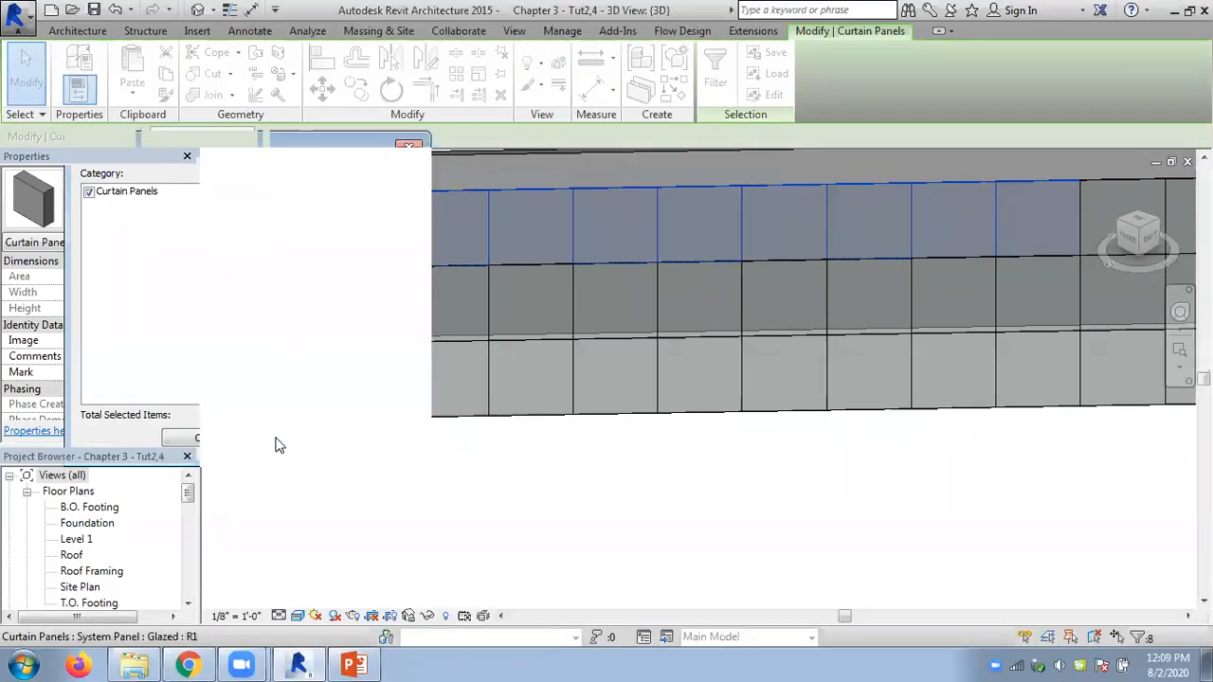
{"action": "left_click", "coordinate": [111, 209]}
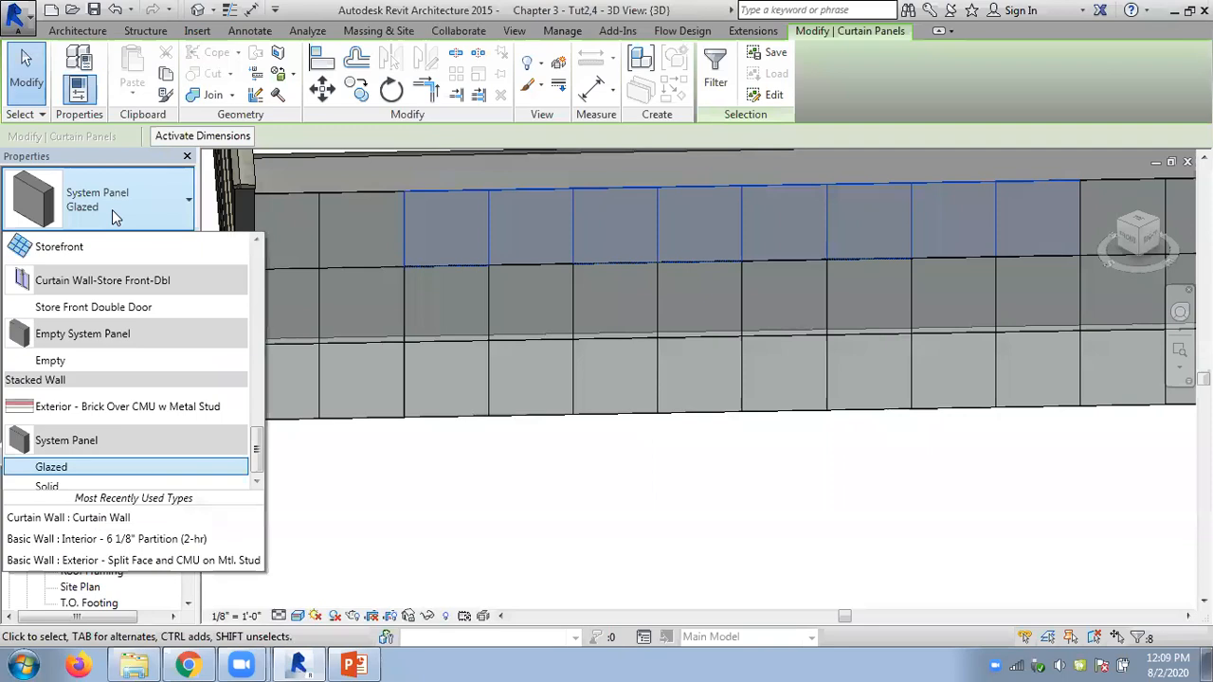
{"action": "left_click", "coordinate": [48, 480]}
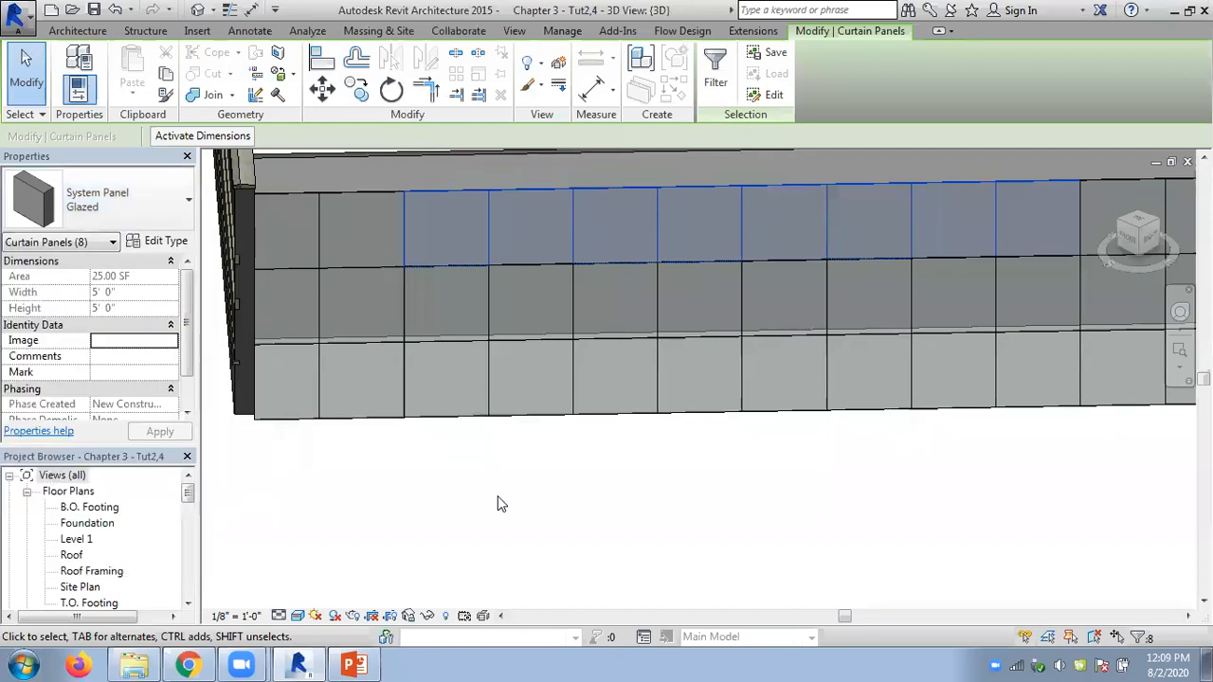
{"action": "key", "text": "Escape"}
{"action": "middle_click_drag", "start_coordinate": [508, 508], "coordinate": [451, 375], "text": "shift"}
{"action": "scroll", "coordinate": [476, 355], "scroll_direction": "up", "scroll_amount": 6}
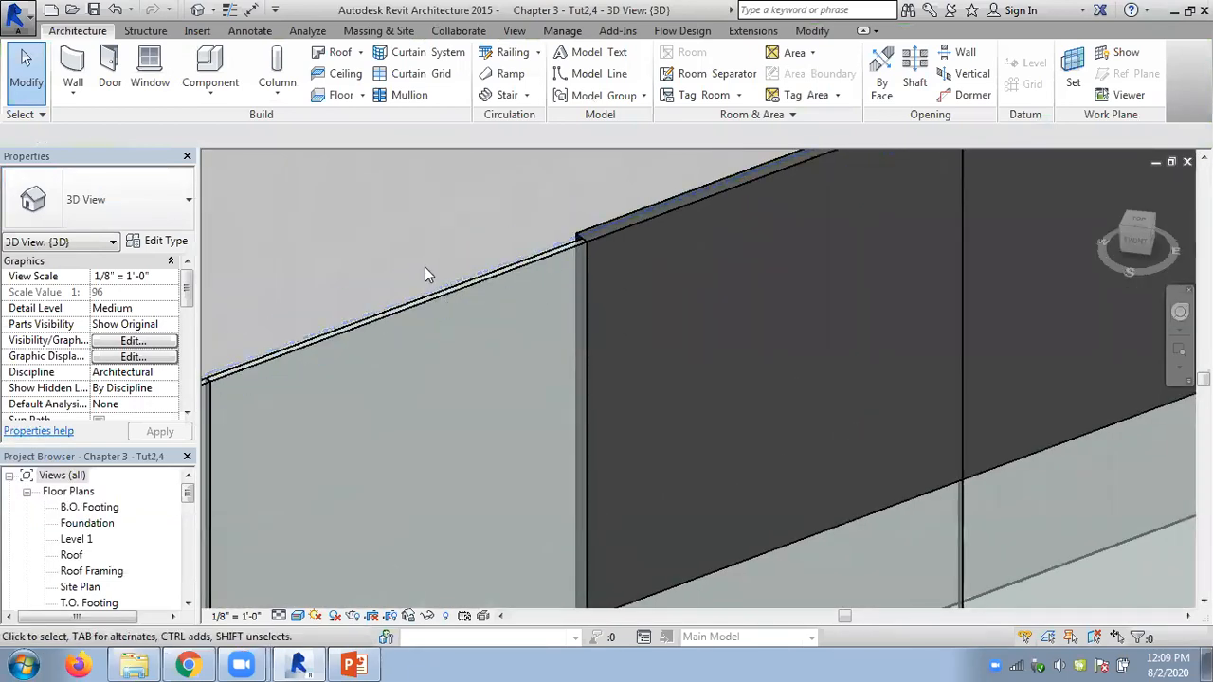
{"action": "scroll", "coordinate": [548, 324], "scroll_direction": "down", "scroll_amount": 3}
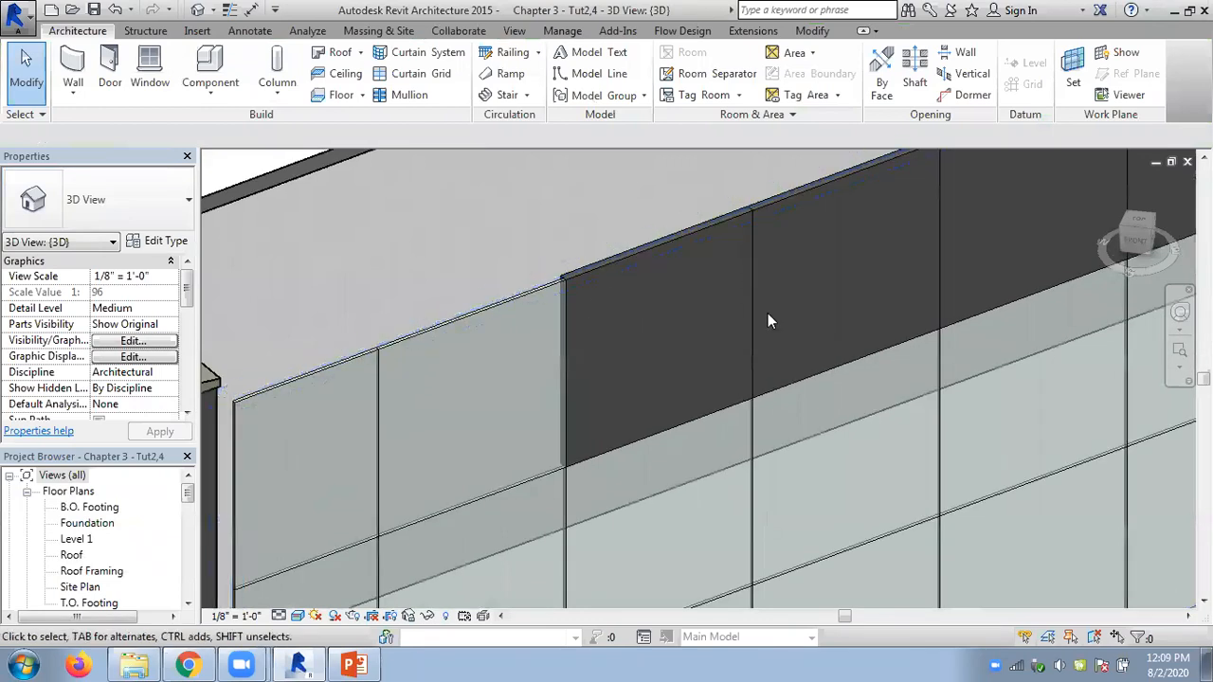
Change a block of ten glazed panels in the middle and lower rows, five per row, to the System Panel Solid type
{"action": "scroll", "coordinate": [767, 313], "scroll_direction": "down", "scroll_amount": 5}
{"action": "middle_click_drag", "start_coordinate": [744, 466], "coordinate": [473, 418], "text": "shift"}
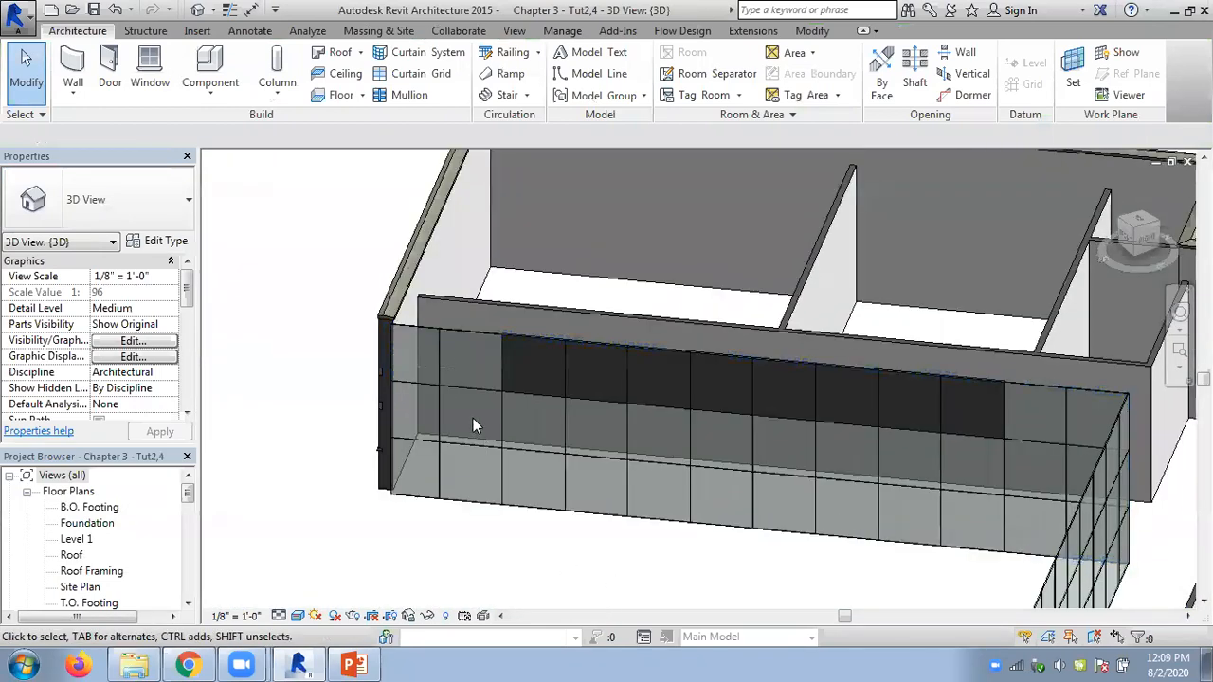
{"action": "left_click", "coordinate": [438, 379]}
{"action": "key", "text": "Escape"}
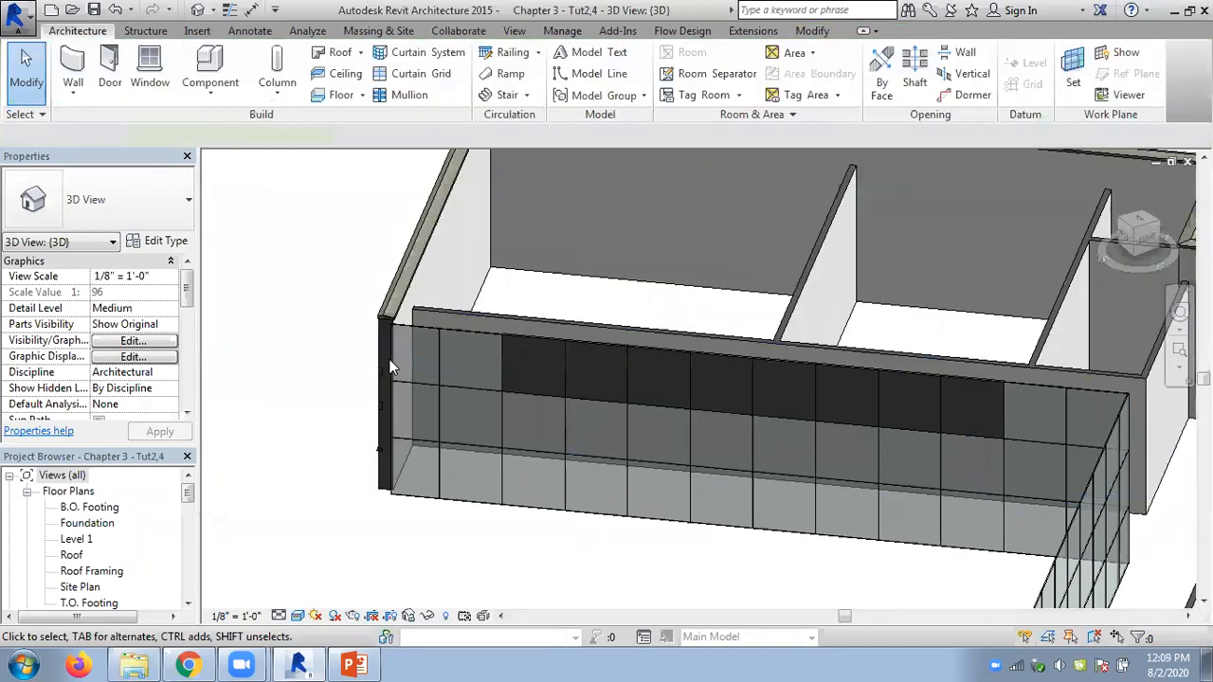
{"action": "left_click_drag", "start_coordinate": [424, 371], "coordinate": [769, 567]}
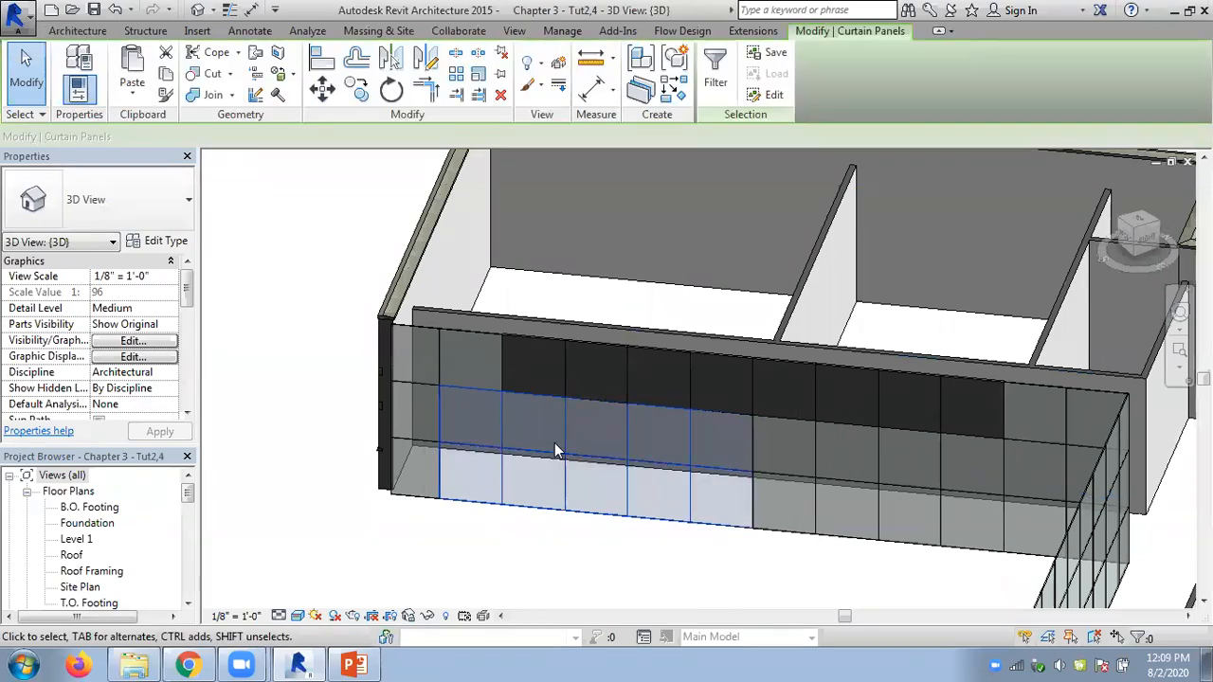
{"action": "left_click", "coordinate": [716, 84]}
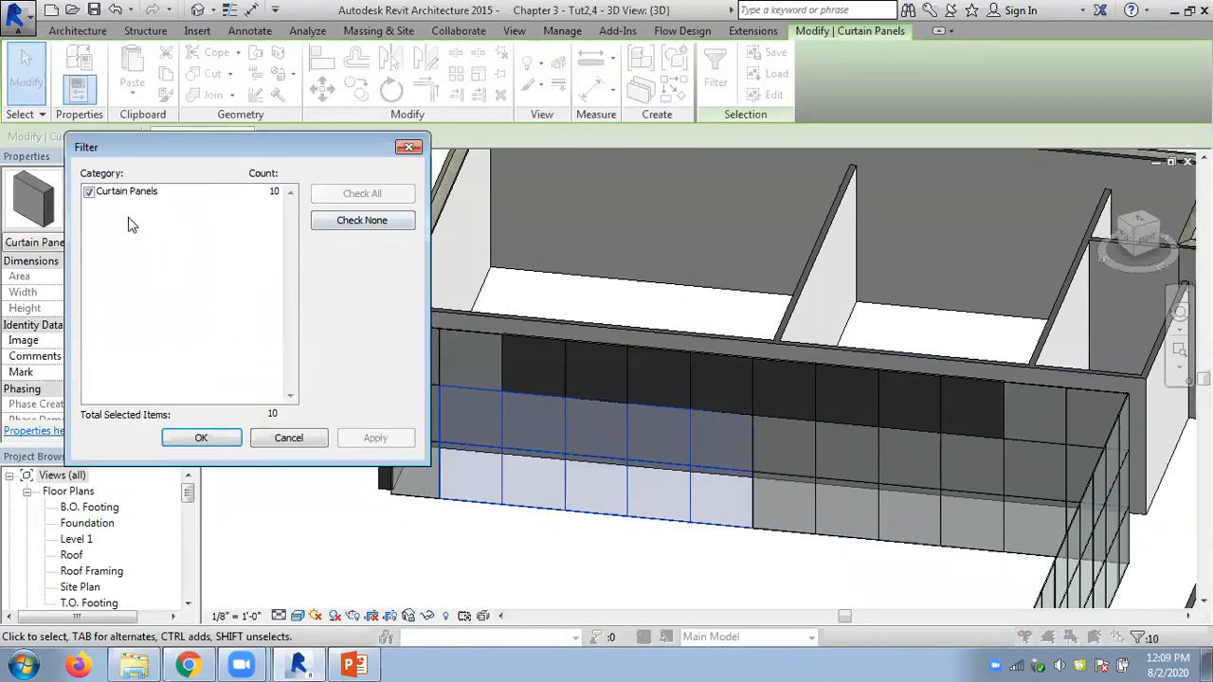
{"action": "left_click", "coordinate": [301, 439]}
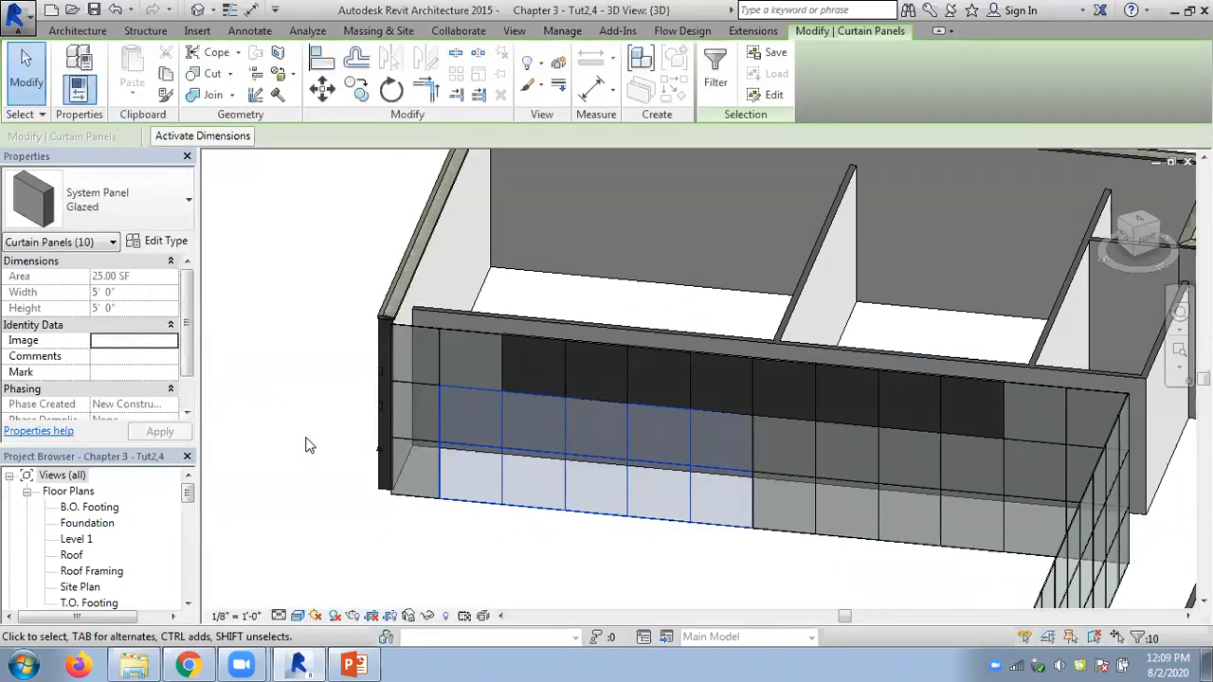
{"action": "left_click", "coordinate": [144, 219]}
{"action": "scroll", "coordinate": [83, 428], "scroll_direction": "down", "scroll_amount": 1}
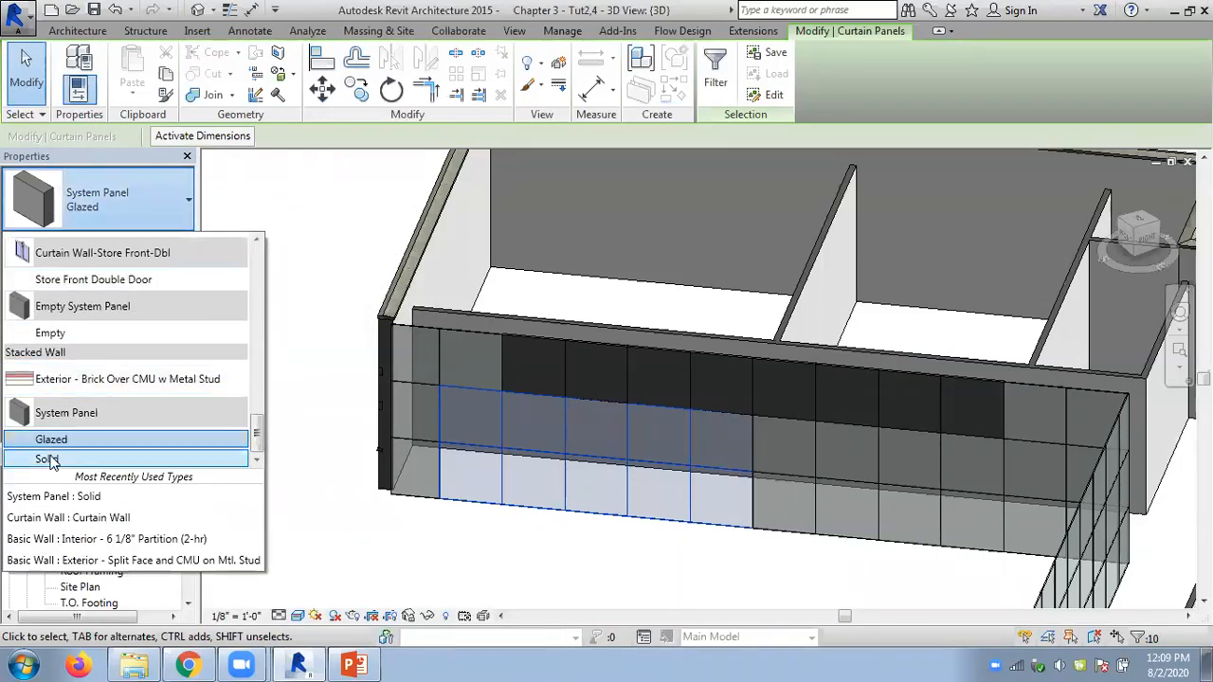
{"action": "left_click", "coordinate": [112, 458]}
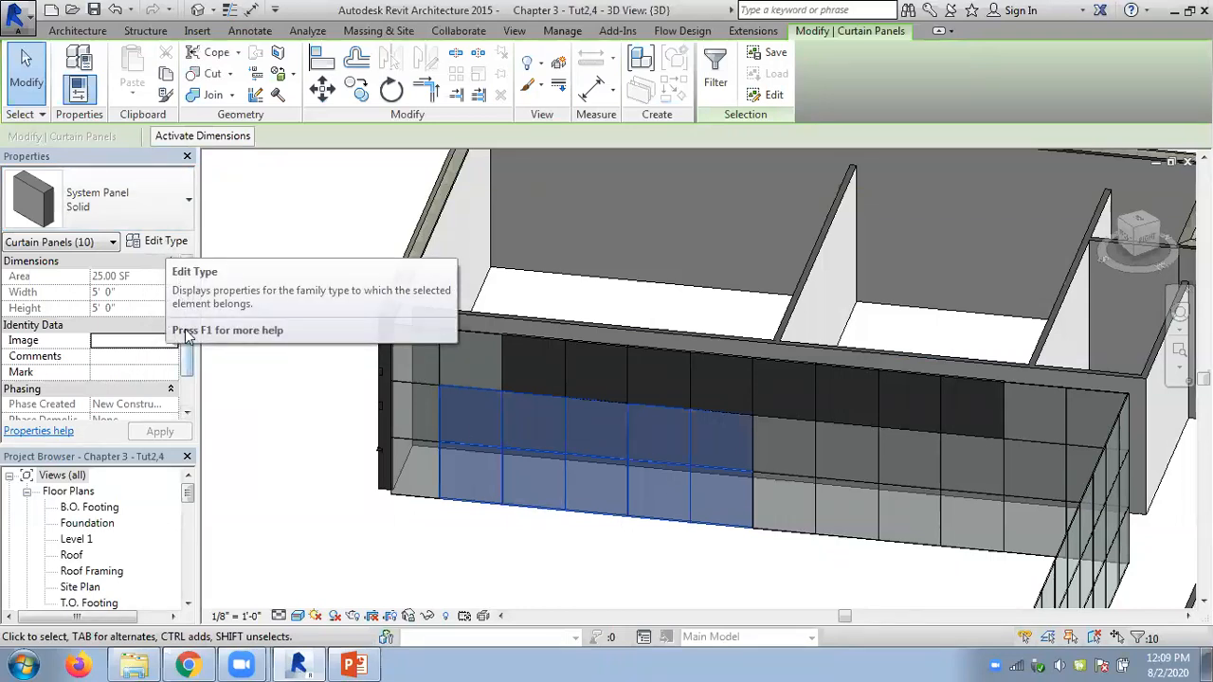
Add the Autodesk library material Wood to the project and assign it to the Solid system panel type
{"action": "left_click", "coordinate": [187, 403]}
{"action": "scroll", "coordinate": [186, 403], "scroll_direction": "up", "scroll_amount": 3}
{"action": "left_click", "coordinate": [156, 240]}
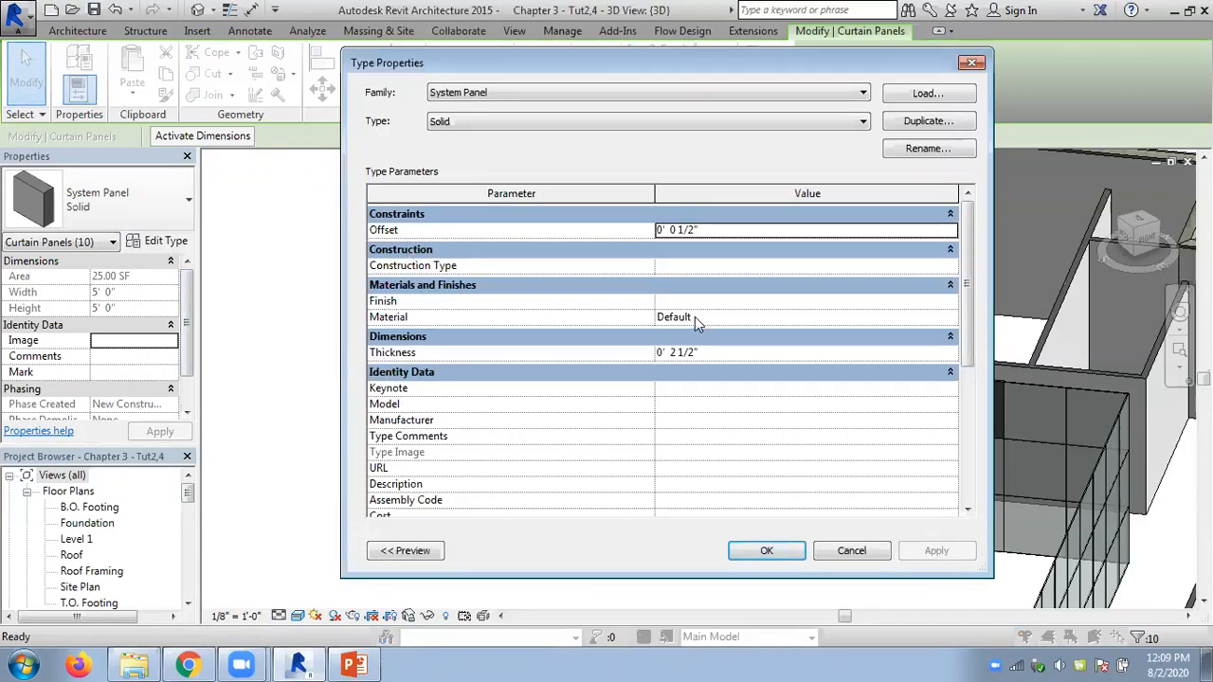
{"action": "left_click", "coordinate": [695, 317]}
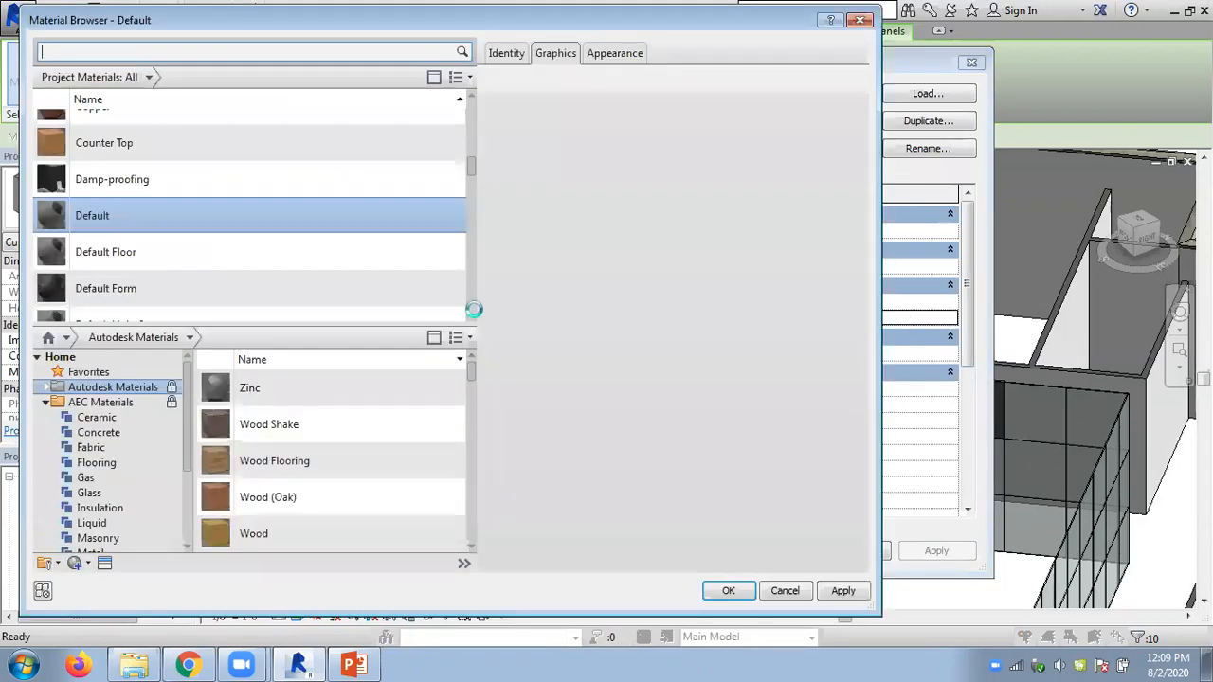
{"action": "left_click", "coordinate": [254, 535]}
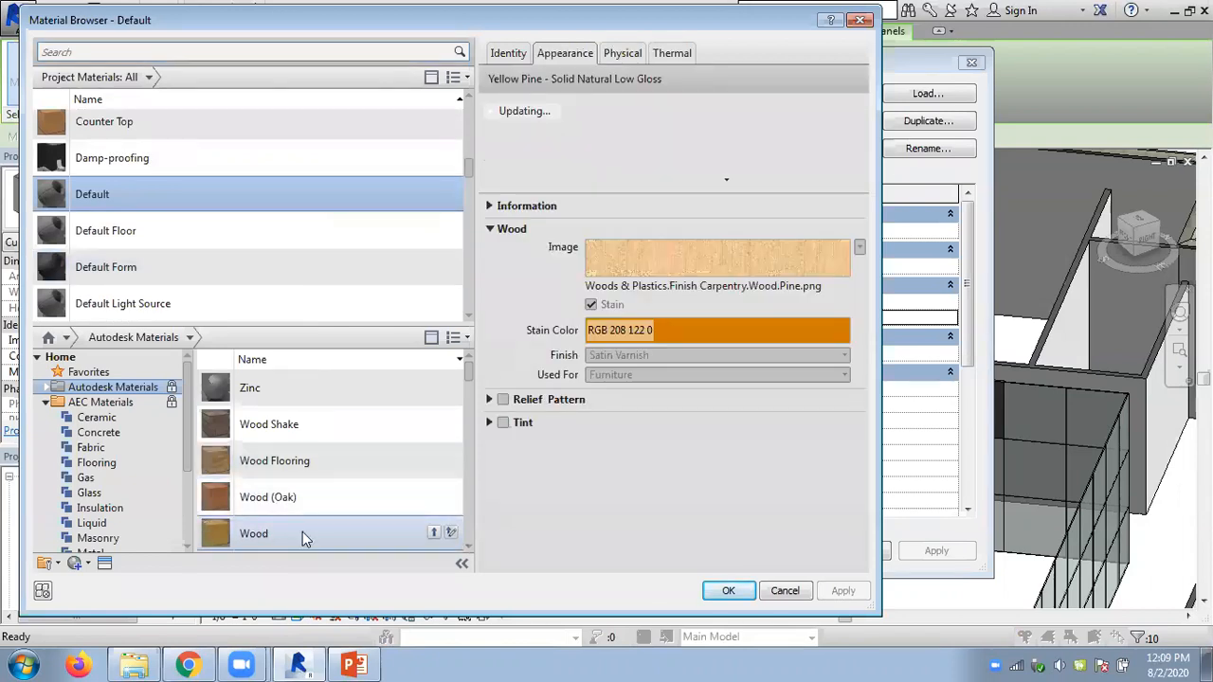
{"action": "left_click", "coordinate": [433, 533]}
{"action": "double_click", "coordinate": [101, 304]}
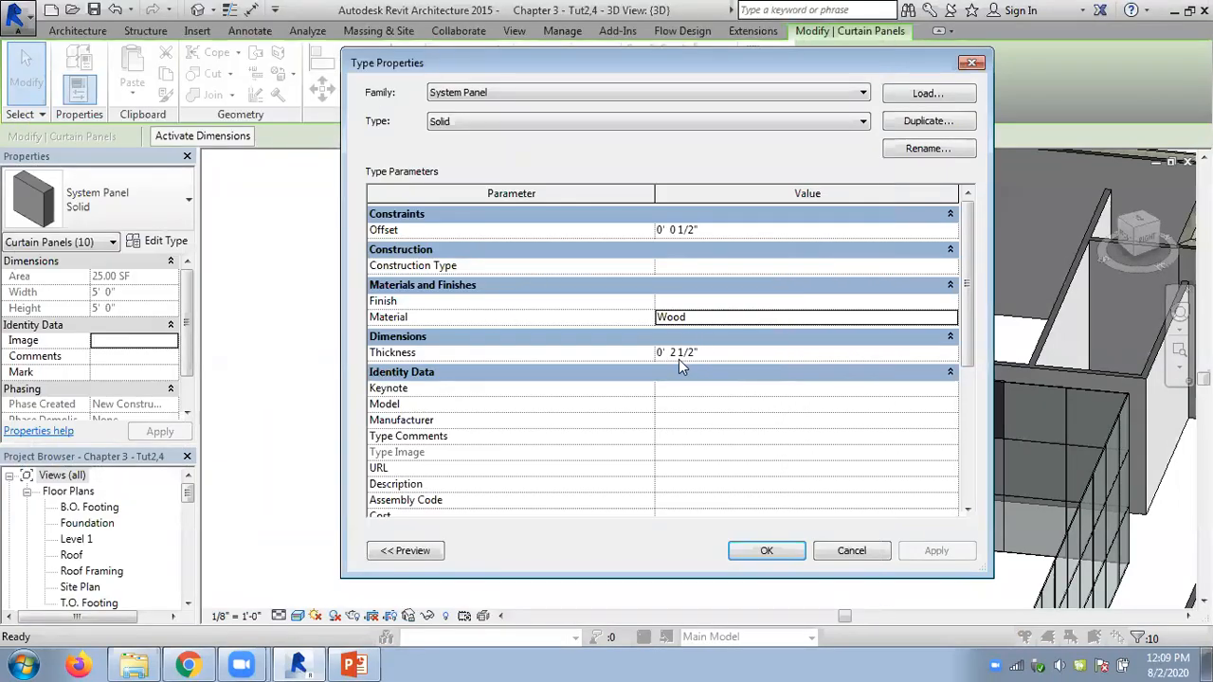
{"action": "left_click", "coordinate": [766, 550]}
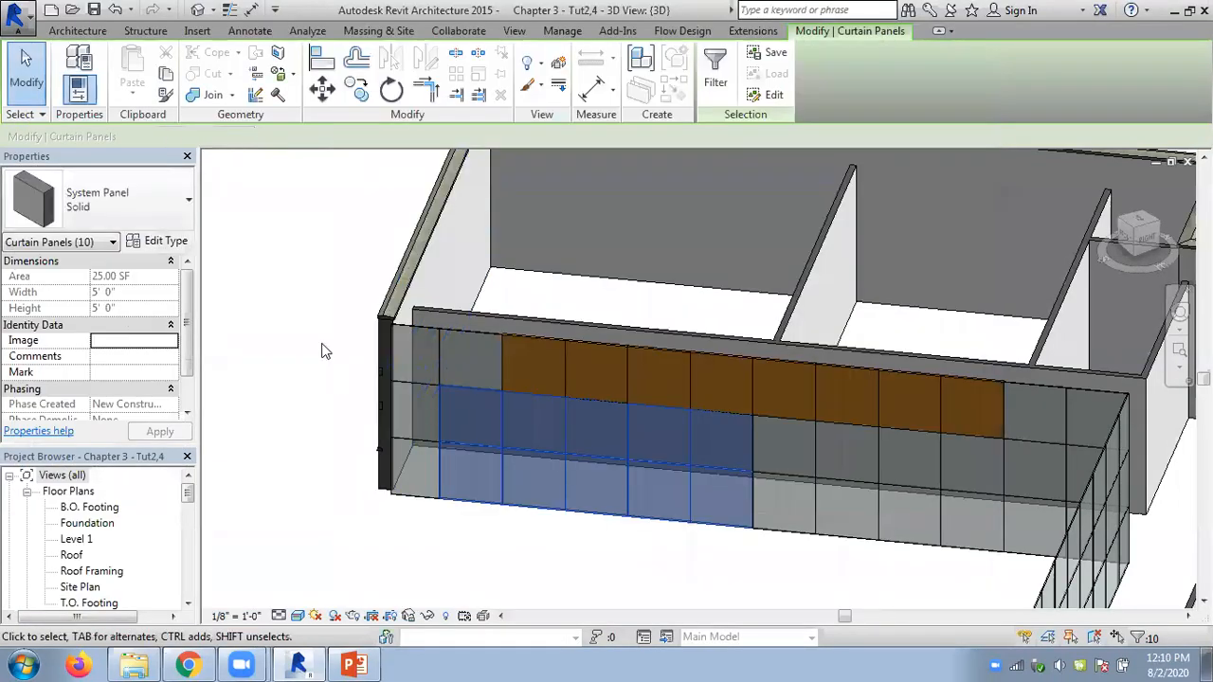
{"action": "left_click", "coordinate": [322, 351]}
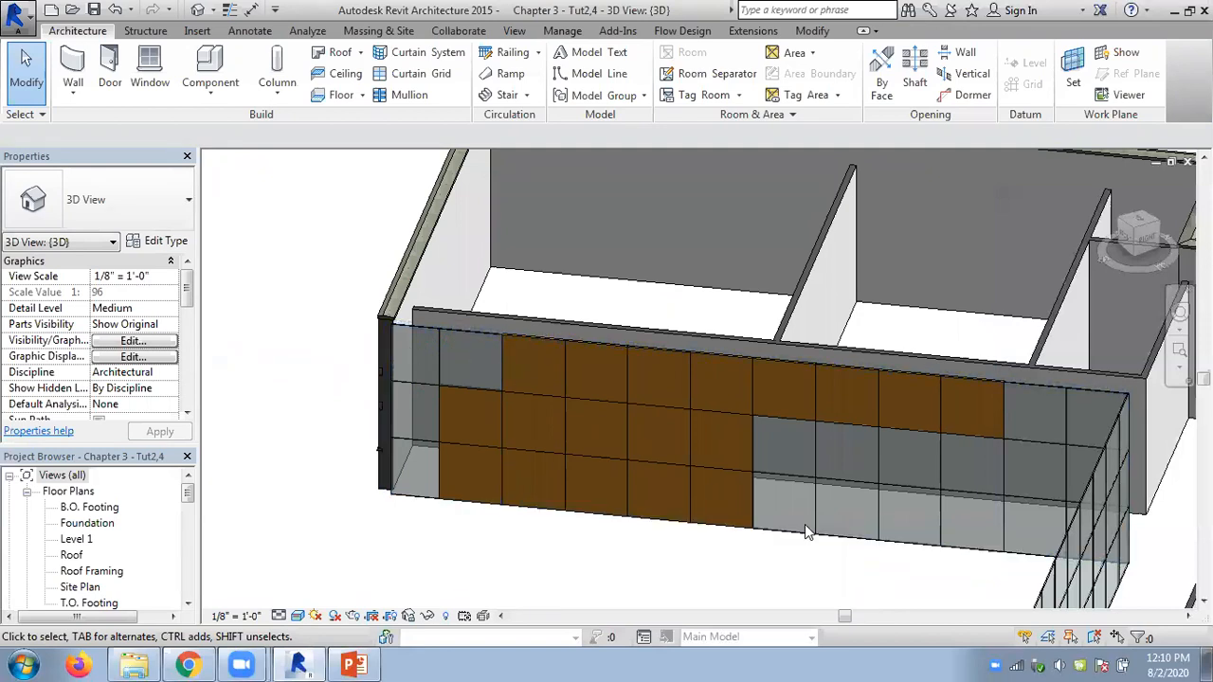
Search the materials for "cladd" and "brick", and assign a brick material to the Glazed system panel type
{"action": "left_click", "coordinate": [917, 565]}
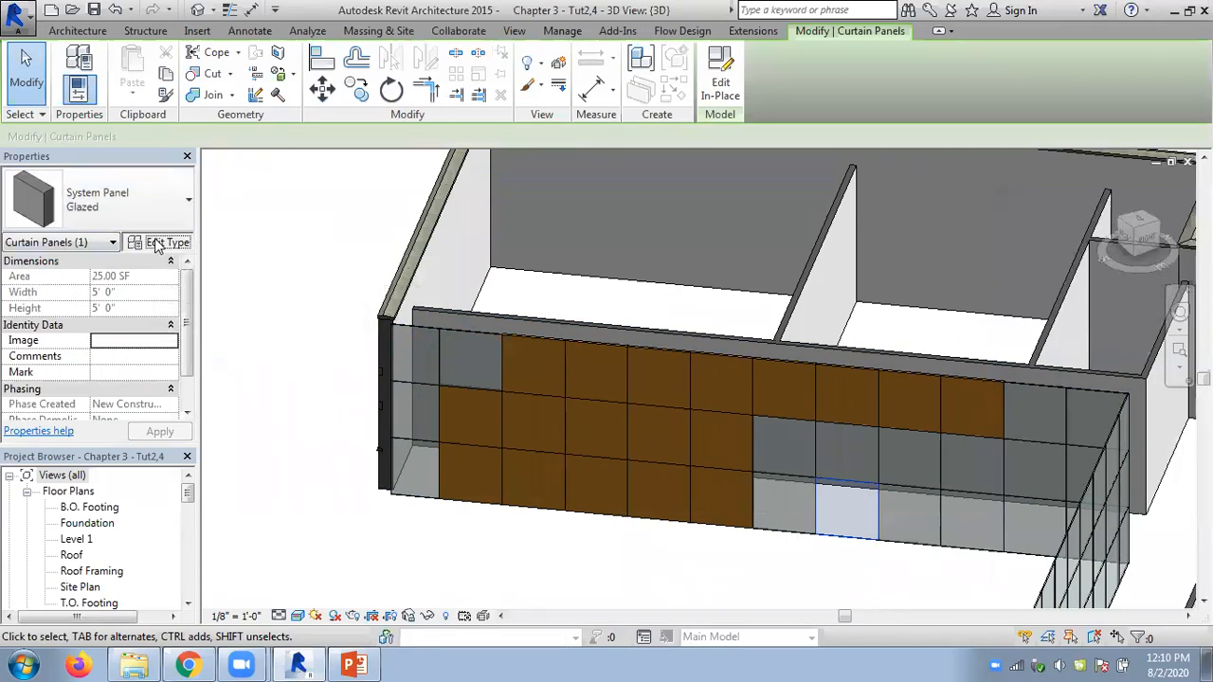
{"action": "left_click", "coordinate": [157, 243]}
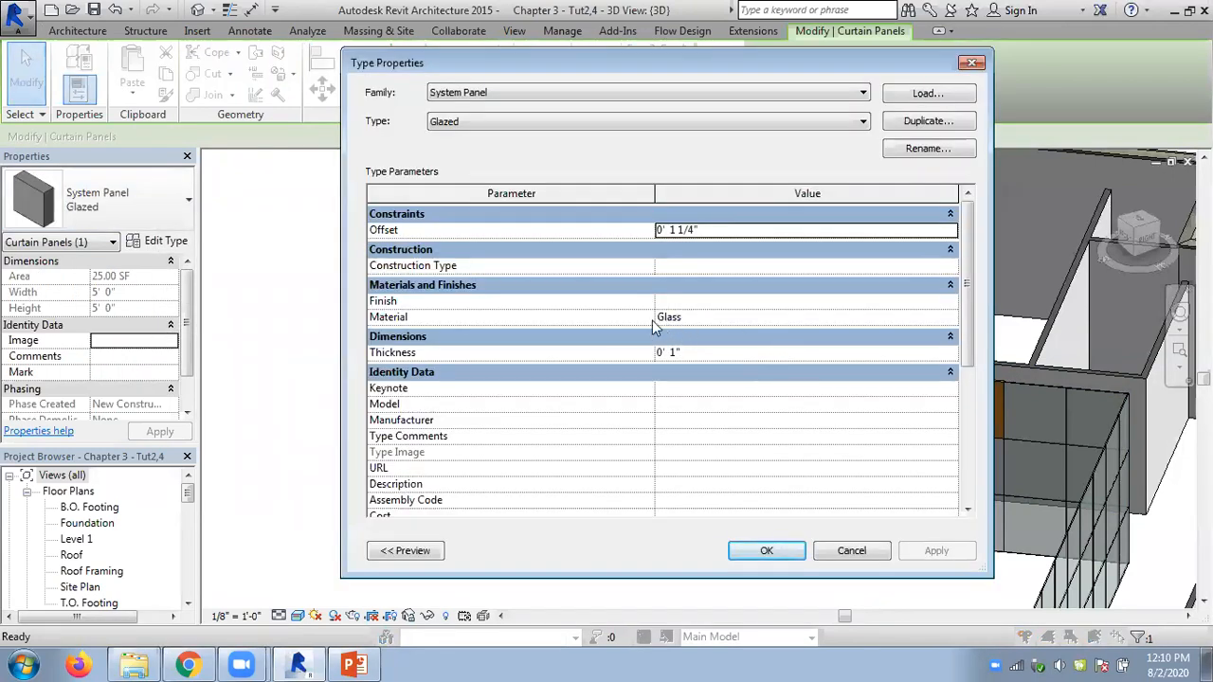
{"action": "left_click", "coordinate": [949, 319]}
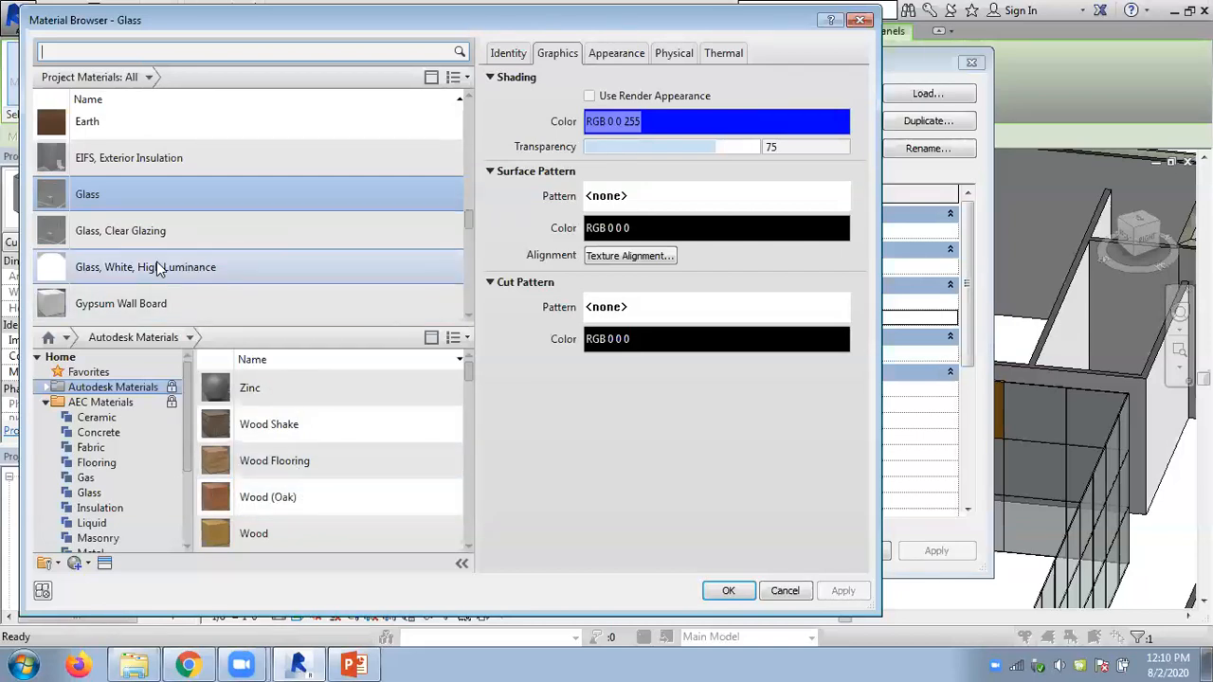
{"action": "left_click_drag", "start_coordinate": [466, 220], "coordinate": [465, 190]}
{"action": "left_click", "coordinate": [138, 54]}
{"action": "type", "text": "cladd"}
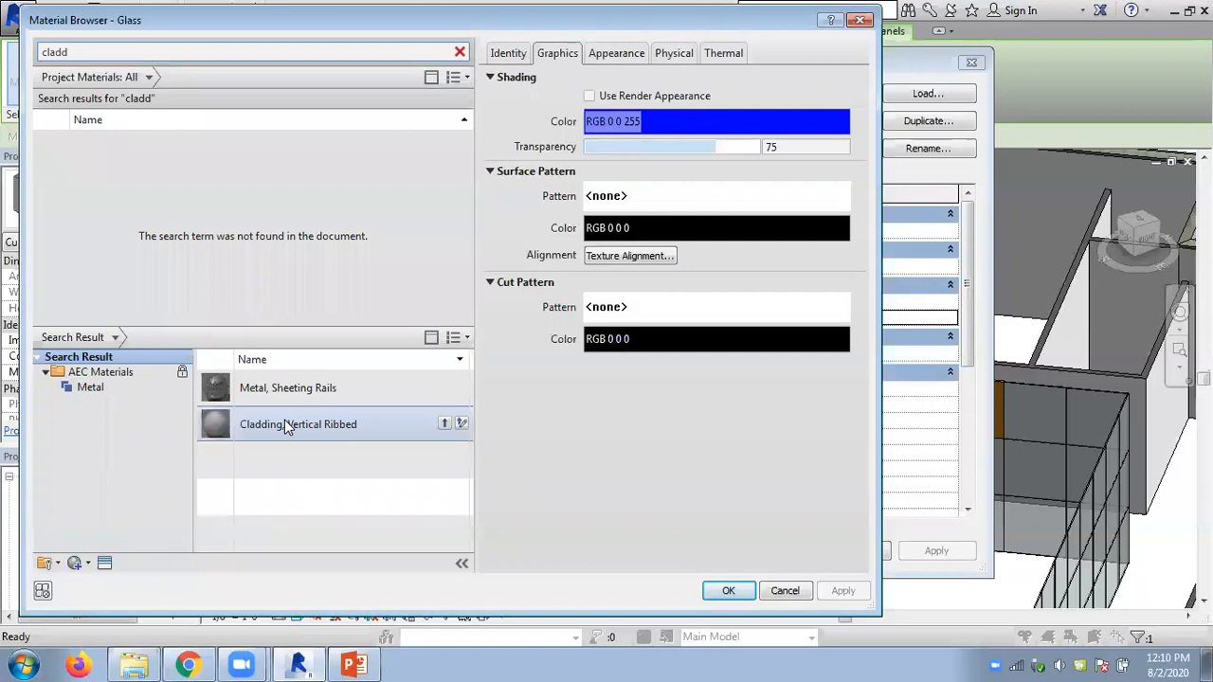
{"action": "left_click_drag", "start_coordinate": [74, 52], "coordinate": [41, 52]}
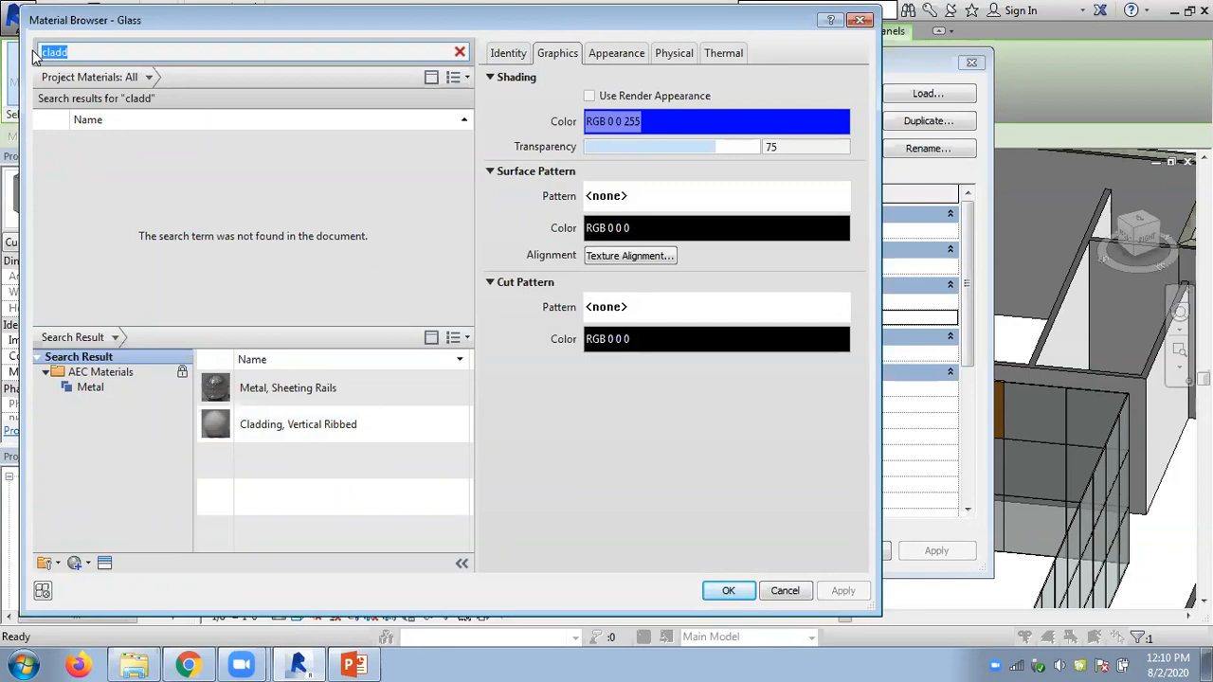
{"action": "type", "text": "brick"}
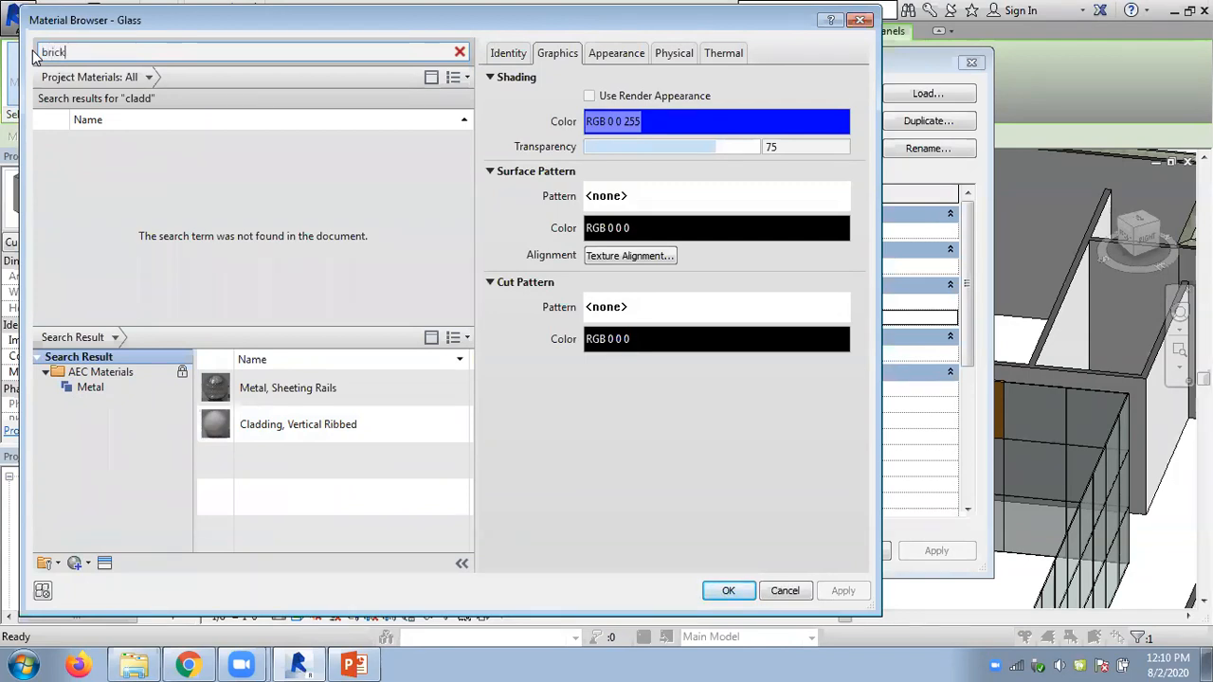
{"action": "double_click", "coordinate": [114, 155]}
{"action": "left_click", "coordinate": [769, 552]}
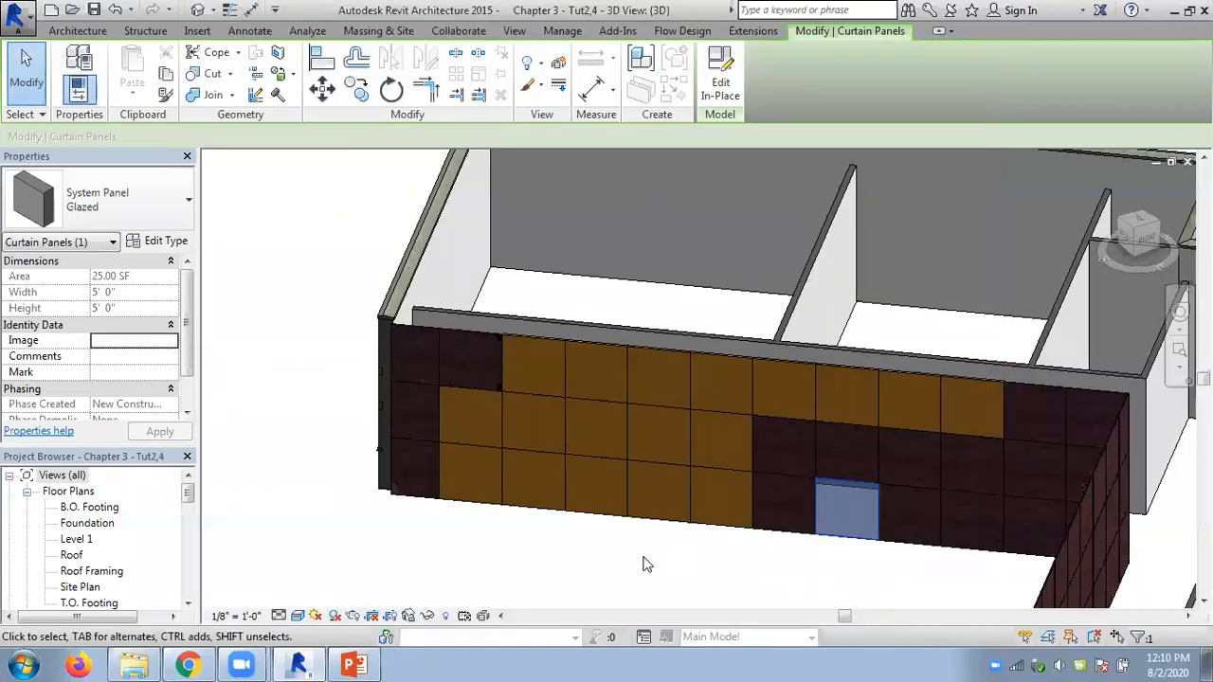
Examine the arrangement and materials of the solid and glazed panels on the long curtain wall
{"action": "left_click", "coordinate": [644, 563]}
{"action": "scroll", "coordinate": [874, 569], "scroll_direction": "up", "scroll_amount": 5}
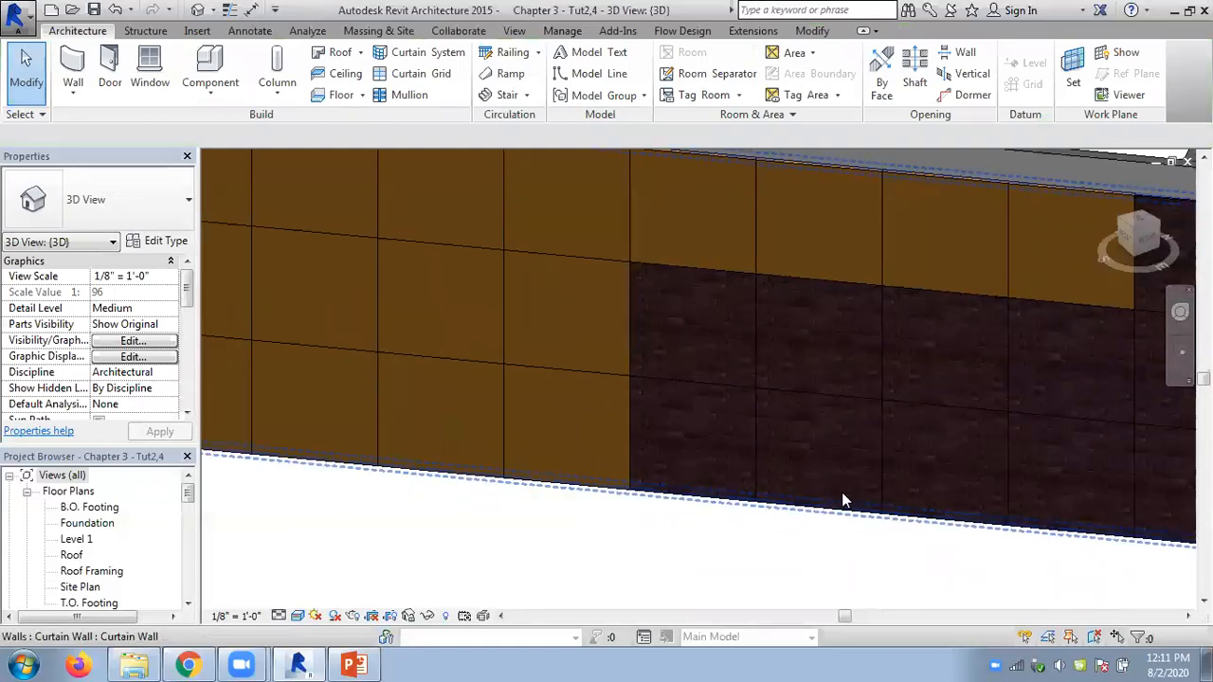
{"action": "scroll", "coordinate": [841, 492], "scroll_direction": "down", "scroll_amount": 1}
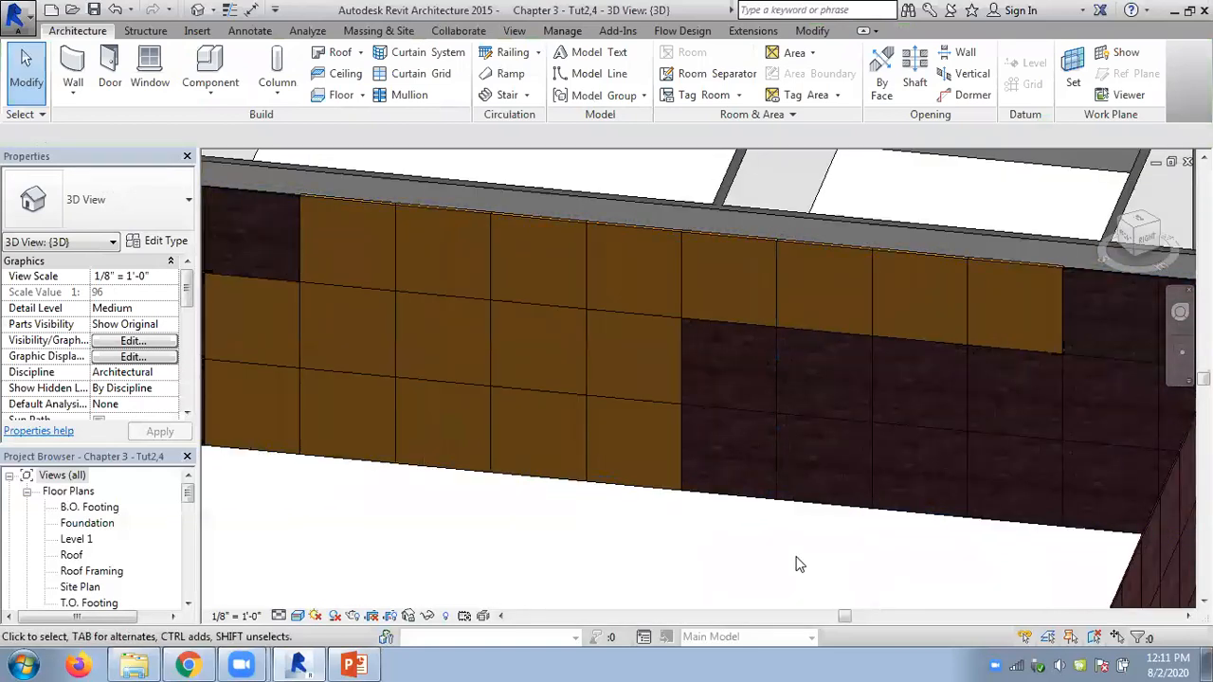
{"action": "scroll", "coordinate": [797, 565], "scroll_direction": "down", "scroll_amount": 2}
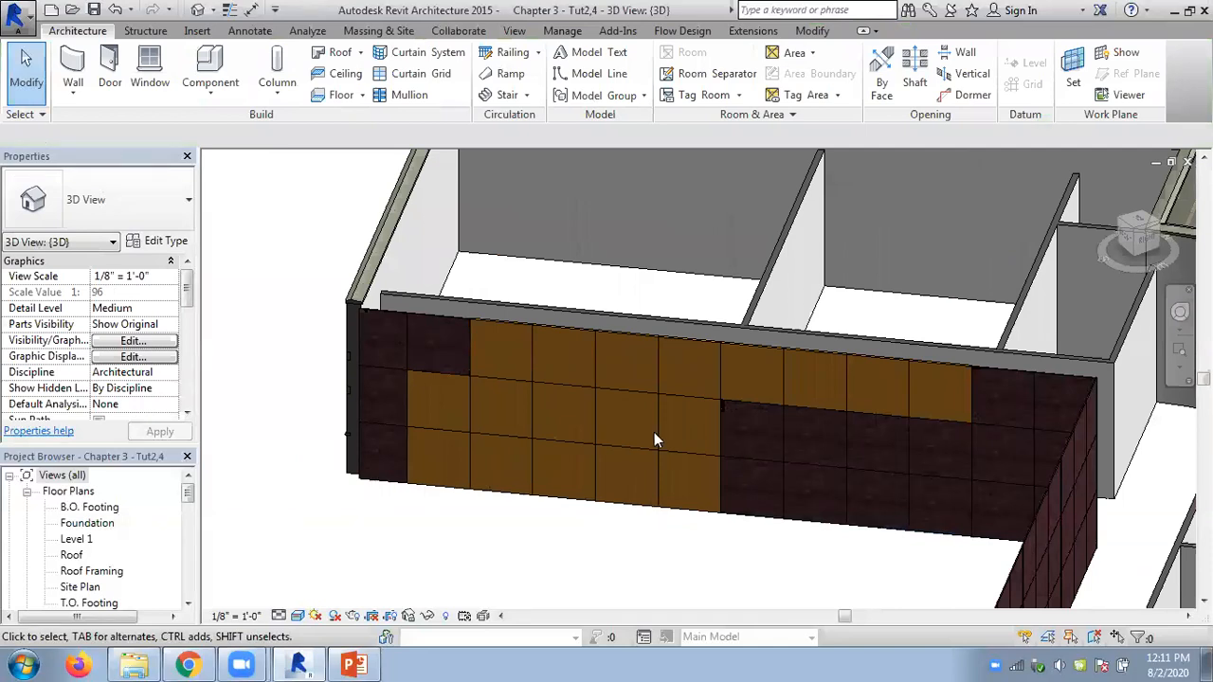
{"action": "left_click", "coordinate": [534, 379]}
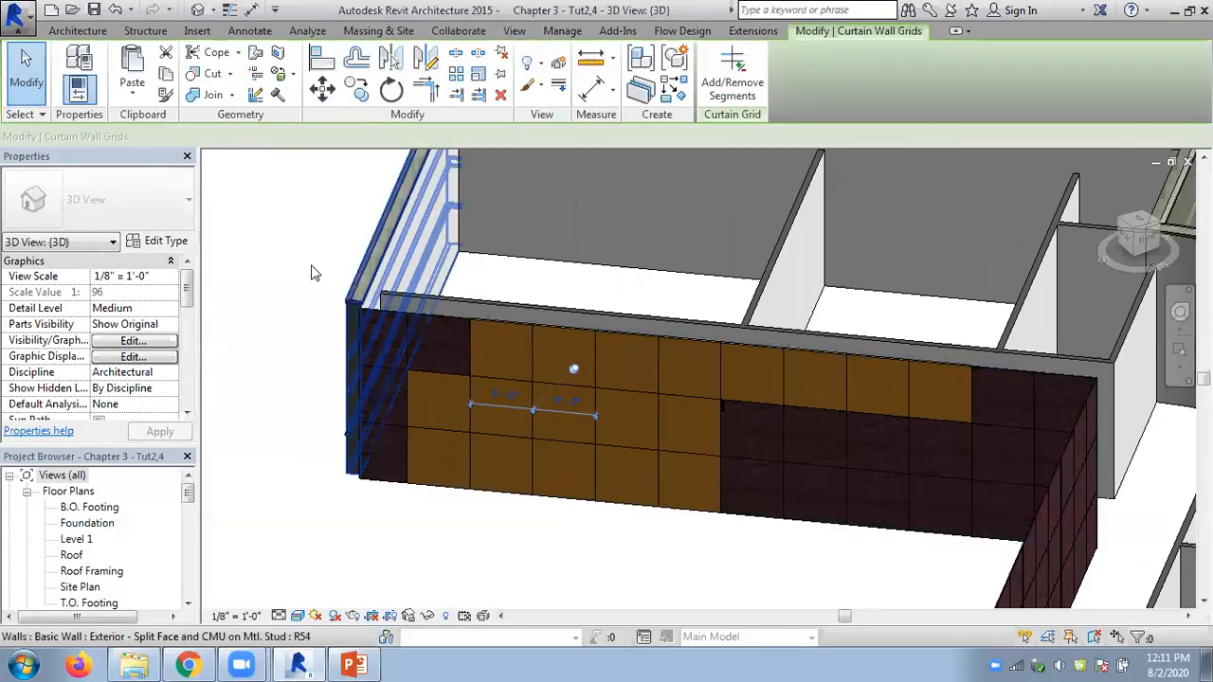
{"action": "left_click", "coordinate": [288, 257]}
{"action": "middle_click_drag", "start_coordinate": [306, 307], "coordinate": [279, 350], "text": "shift"}
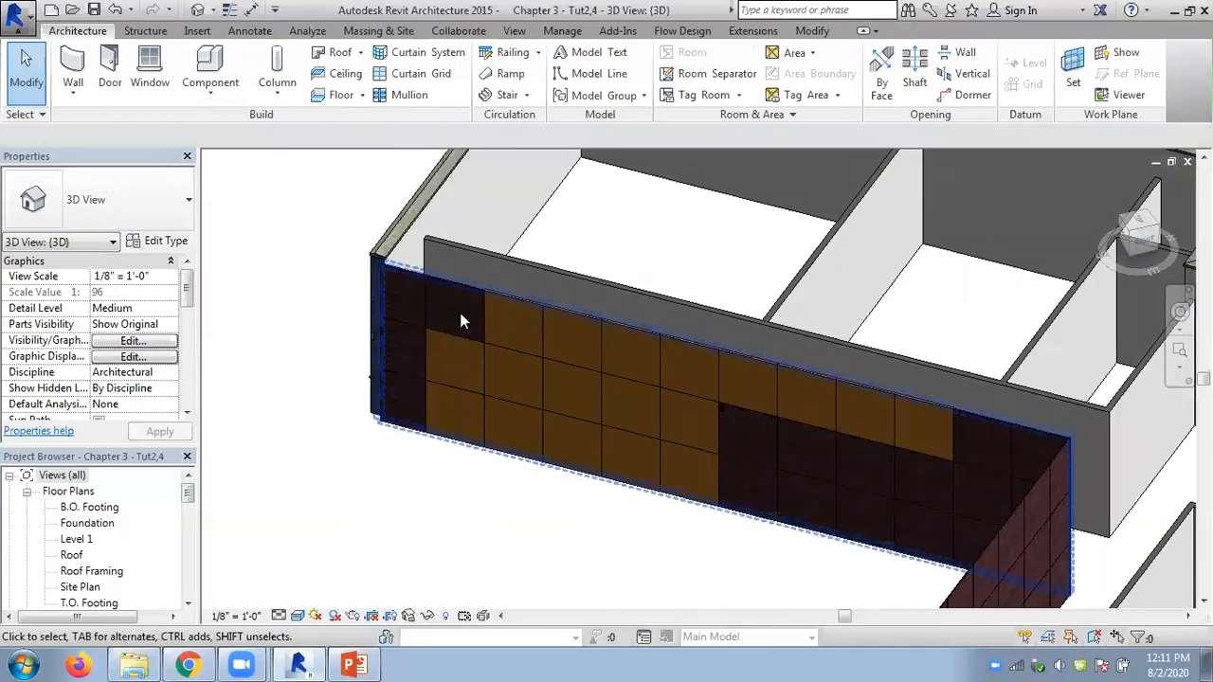
{"action": "middle_click_drag", "start_coordinate": [465, 475], "coordinate": [609, 482], "text": "shift"}
Change nine brick-finished panels in the middle and lower rows to System Panel Solid and review that type's properties
{"action": "left_click_drag", "start_coordinate": [617, 400], "coordinate": [870, 530]}
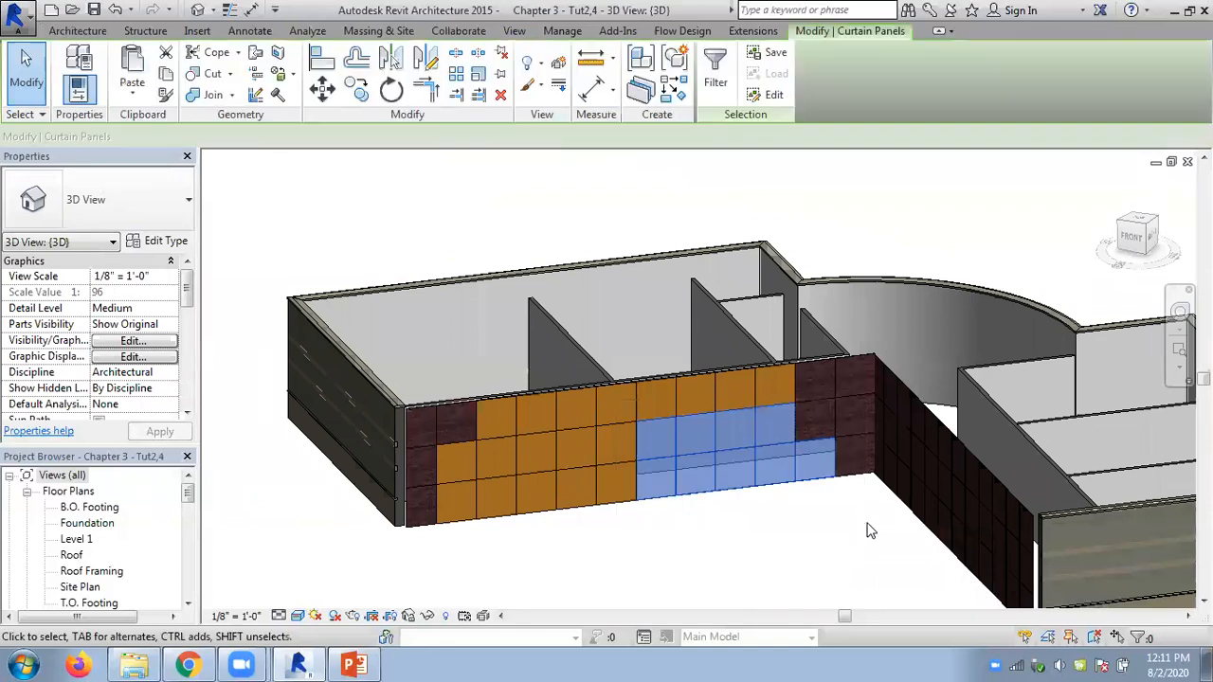
{"action": "left_click", "coordinate": [713, 74]}
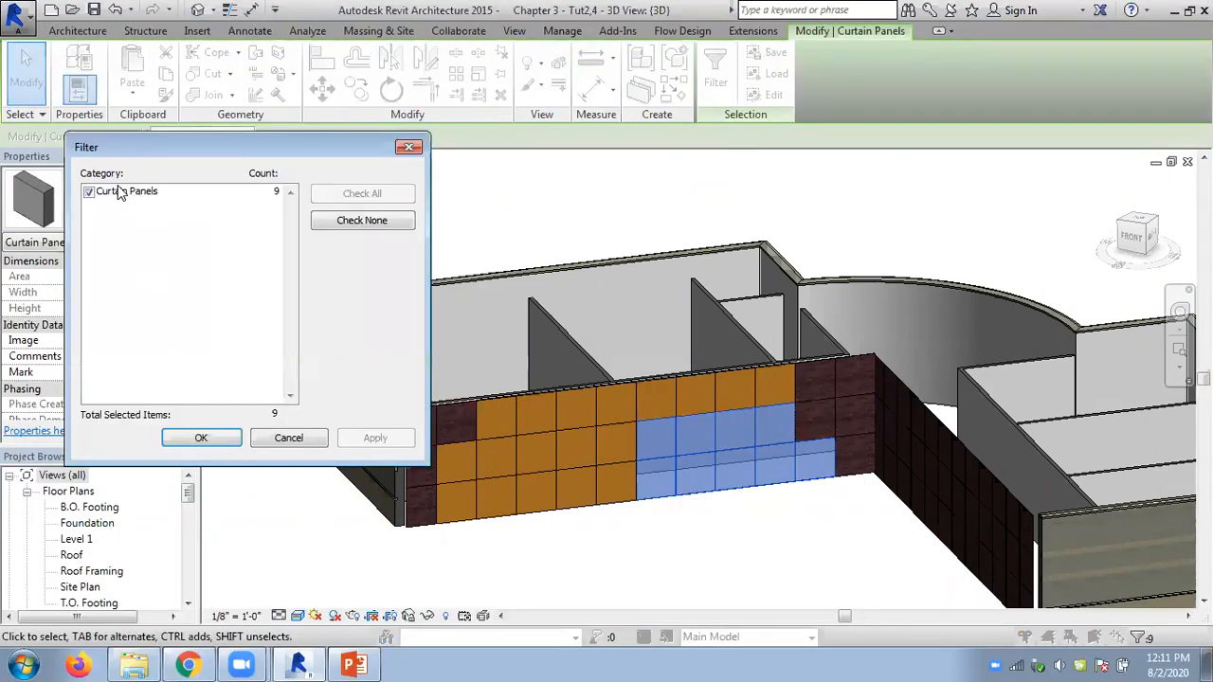
{"action": "left_click", "coordinate": [227, 438]}
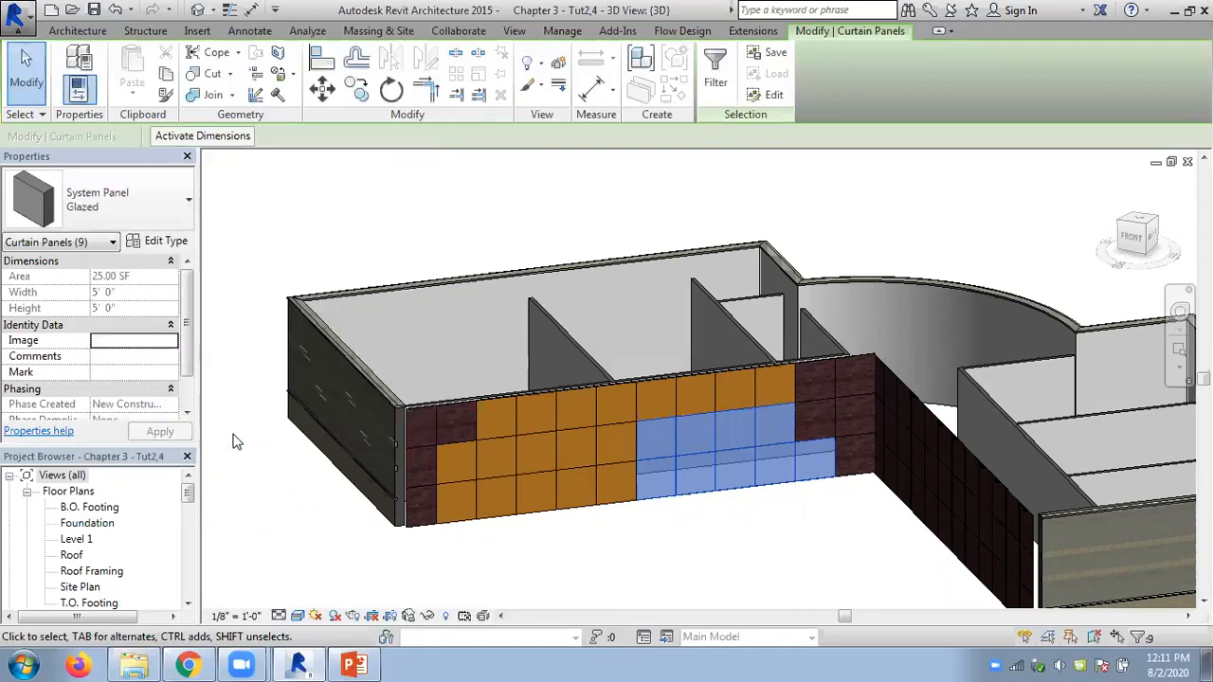
{"action": "left_click", "coordinate": [164, 224]}
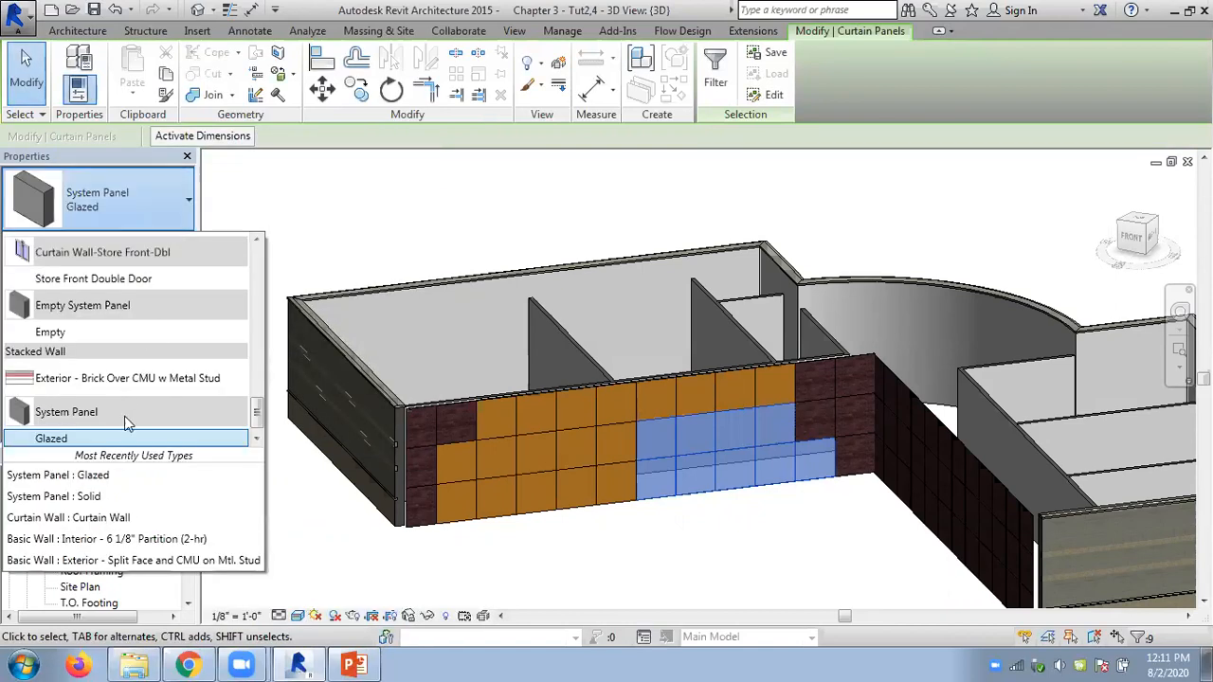
{"action": "scroll", "coordinate": [89, 408], "scroll_direction": "down", "scroll_amount": 1}
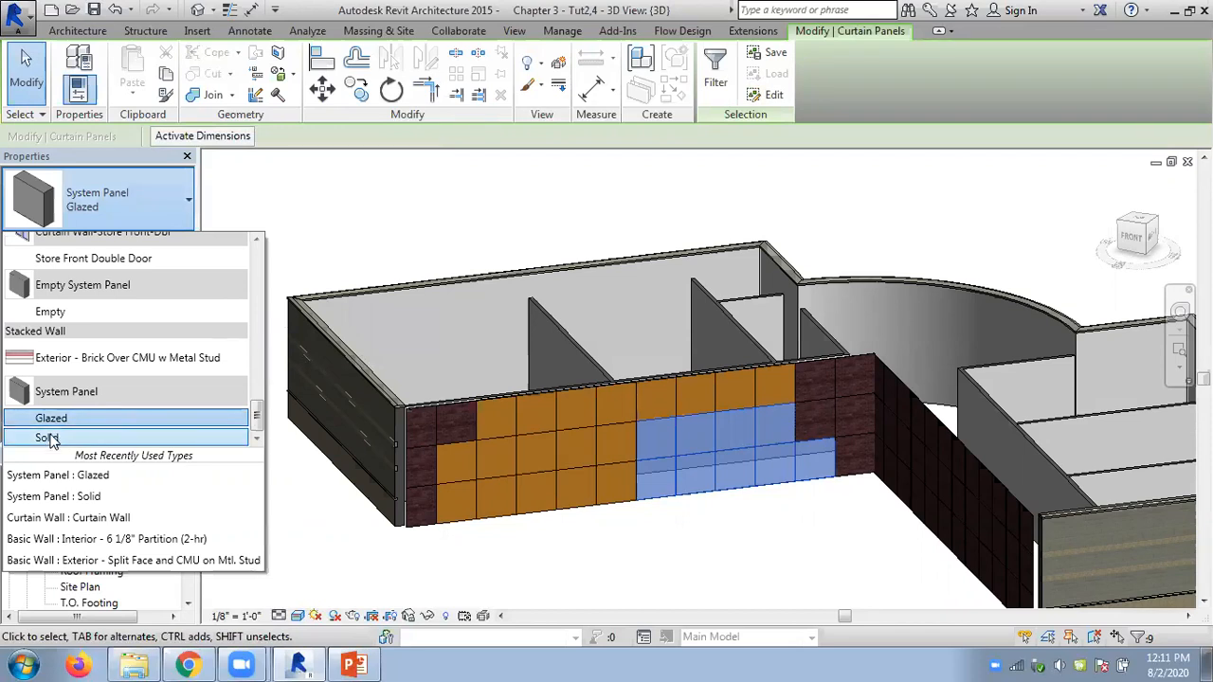
{"action": "left_click", "coordinate": [47, 439]}
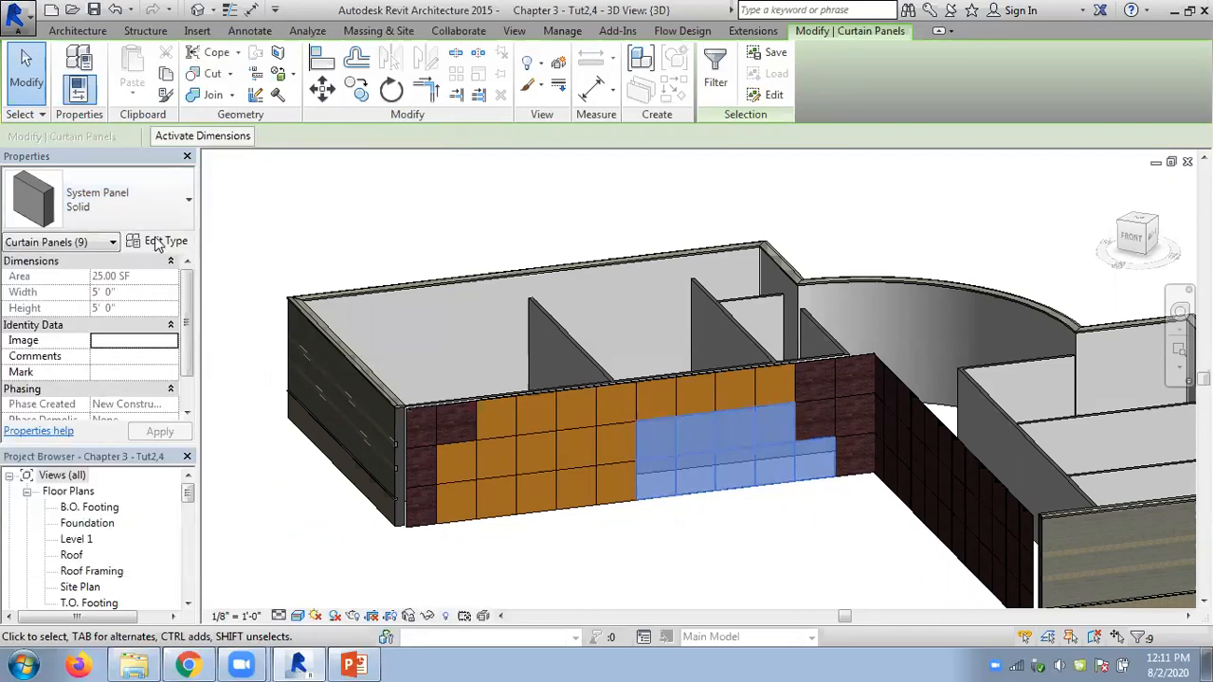
{"action": "left_click", "coordinate": [159, 243]}
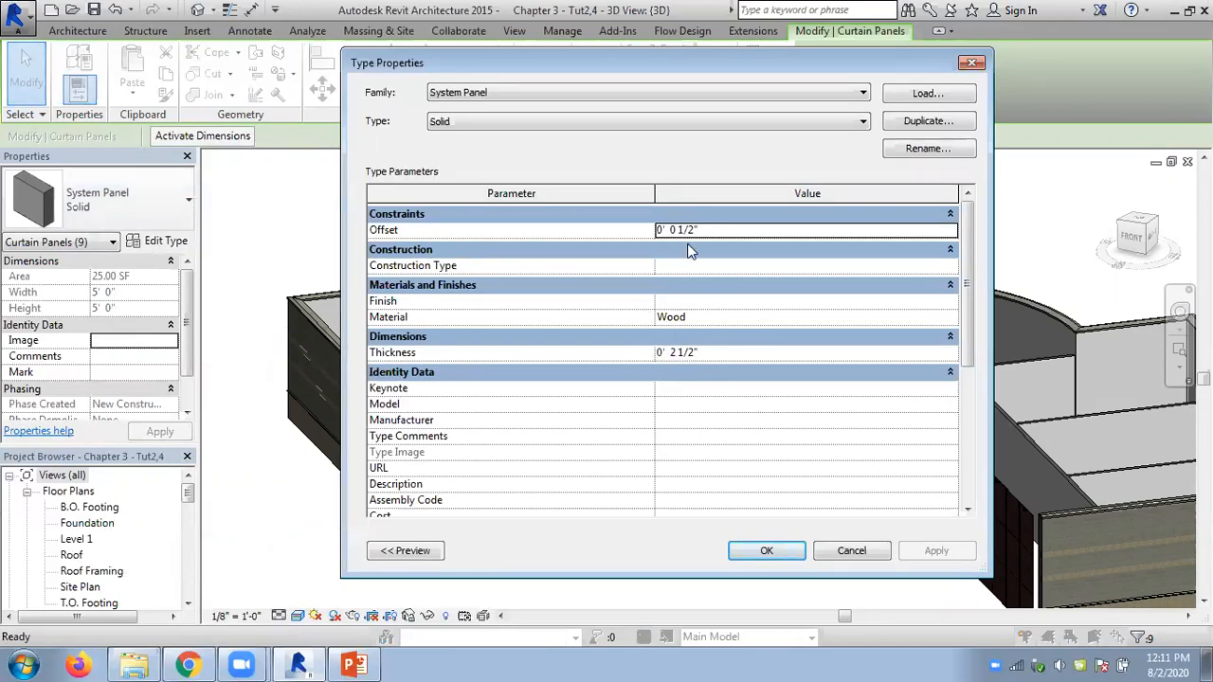
{"action": "left_click", "coordinate": [858, 549]}
Return the nine selected curtain panels to the System Panel Glazed type and review that type's properties
{"action": "left_click", "coordinate": [38, 218]}
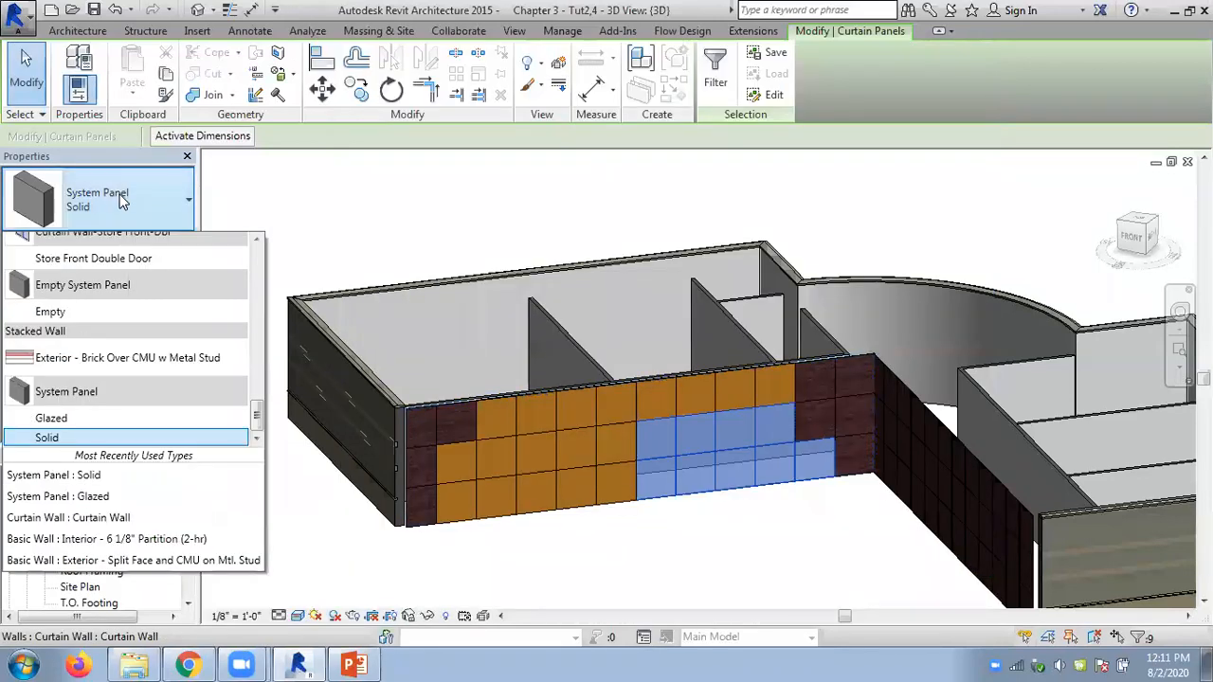
{"action": "left_click", "coordinate": [61, 428]}
{"action": "left_click", "coordinate": [163, 241]}
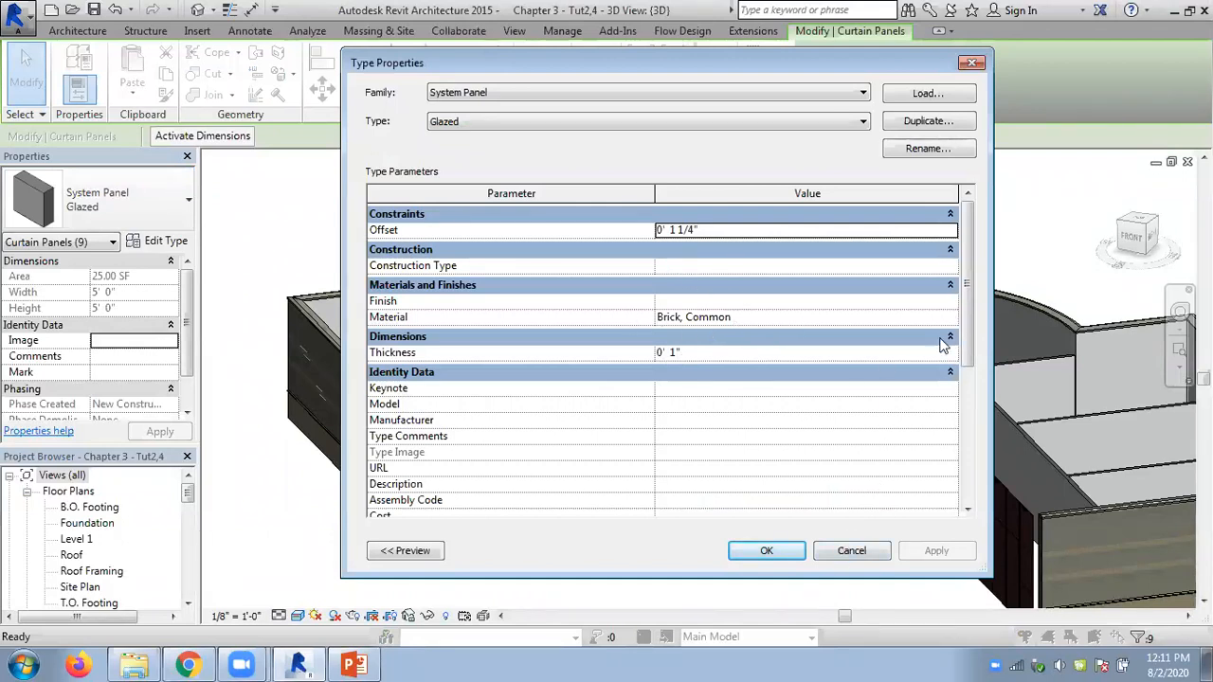
{"action": "left_click", "coordinate": [767, 550]}
{"action": "key", "text": "Escape"}
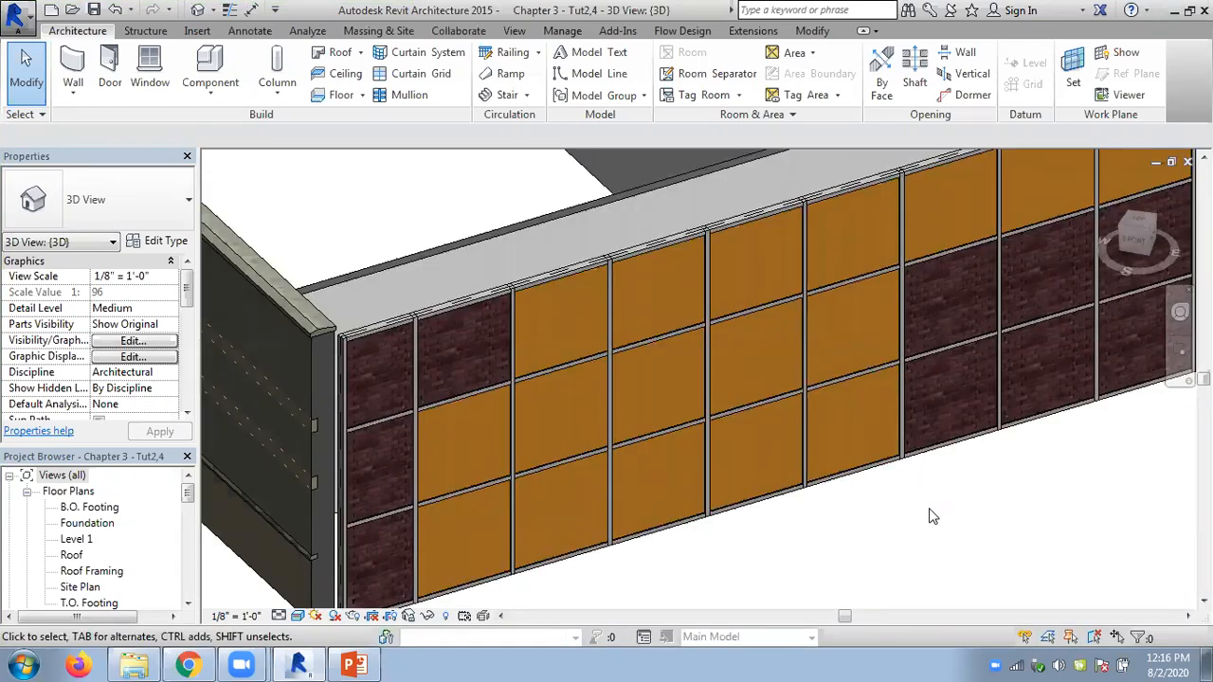
Undo the mullion placements on the curtain wall, including the one along the horizontal grid line
{"action": "scroll", "coordinate": [913, 519], "scroll_direction": "down", "scroll_amount": 2}
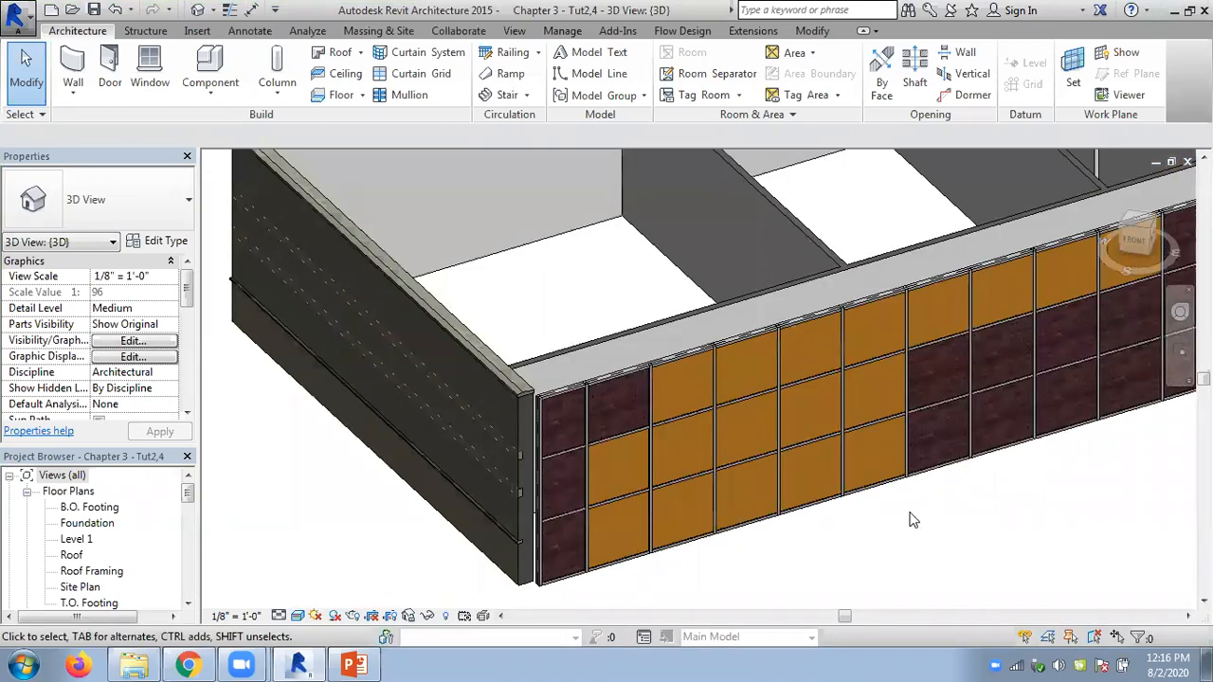
{"action": "scroll", "coordinate": [913, 519], "scroll_direction": "up", "scroll_amount": 2}
{"action": "key", "text": "ctrl+z"}
{"action": "key", "text": "ctrl+z"}
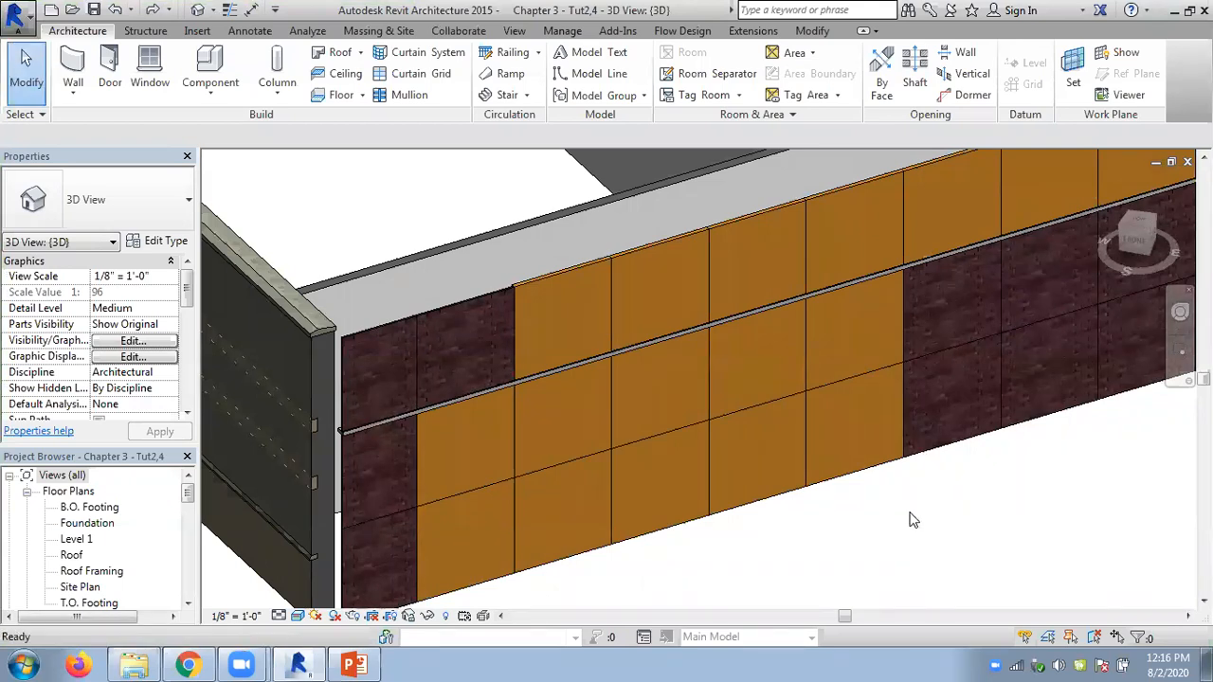
{"action": "middle_click_drag", "start_coordinate": [962, 541], "coordinate": [843, 573]}
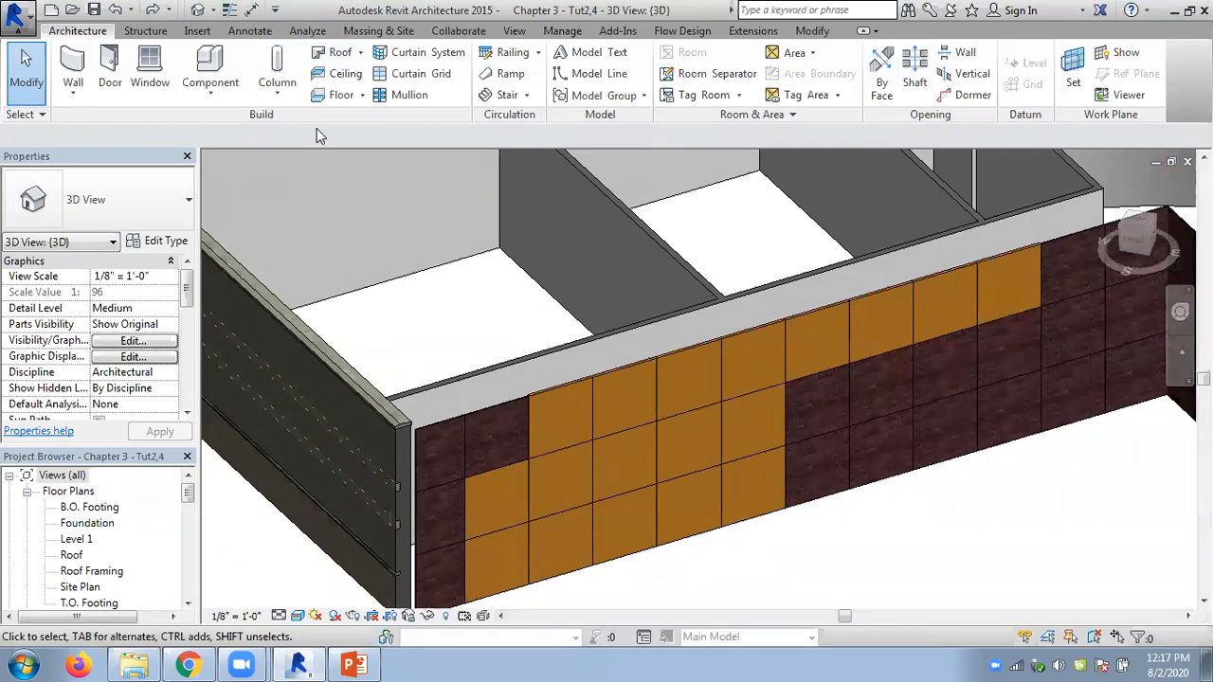
Place 2.5" x 5" Rectangular mullions on one full vertical grid line and on a single adjoining horizontal segment among the wood panels
{"action": "left_click", "coordinate": [409, 95]}
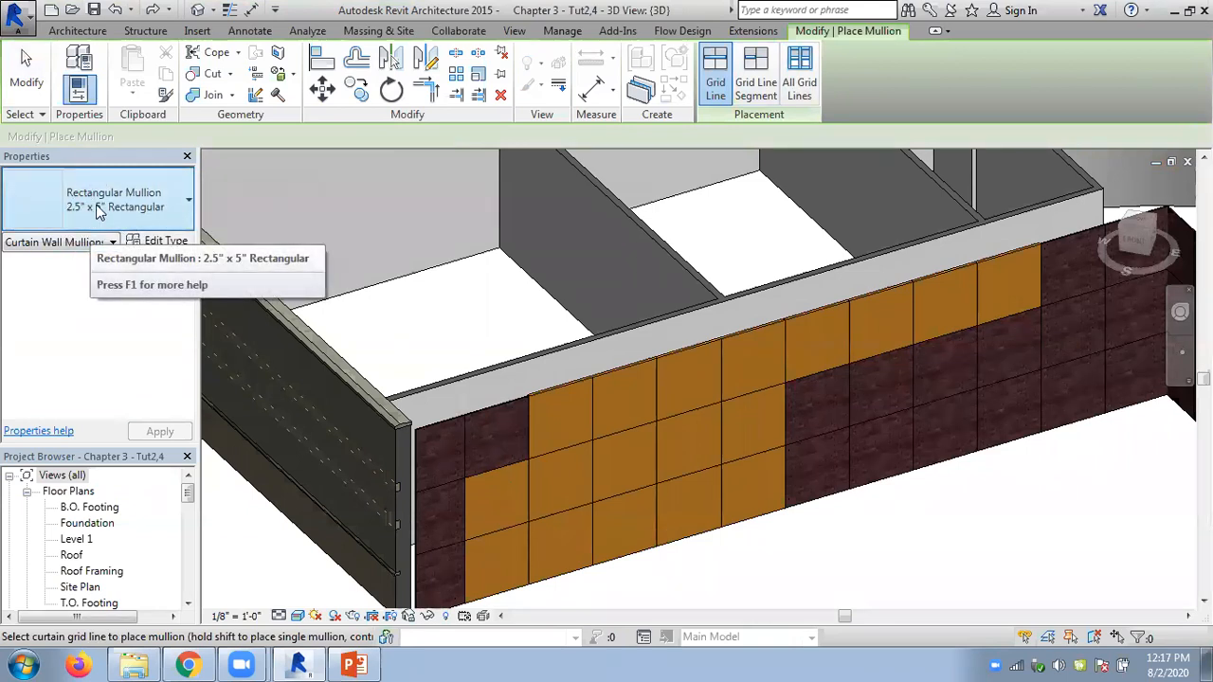
{"action": "left_click", "coordinate": [658, 403]}
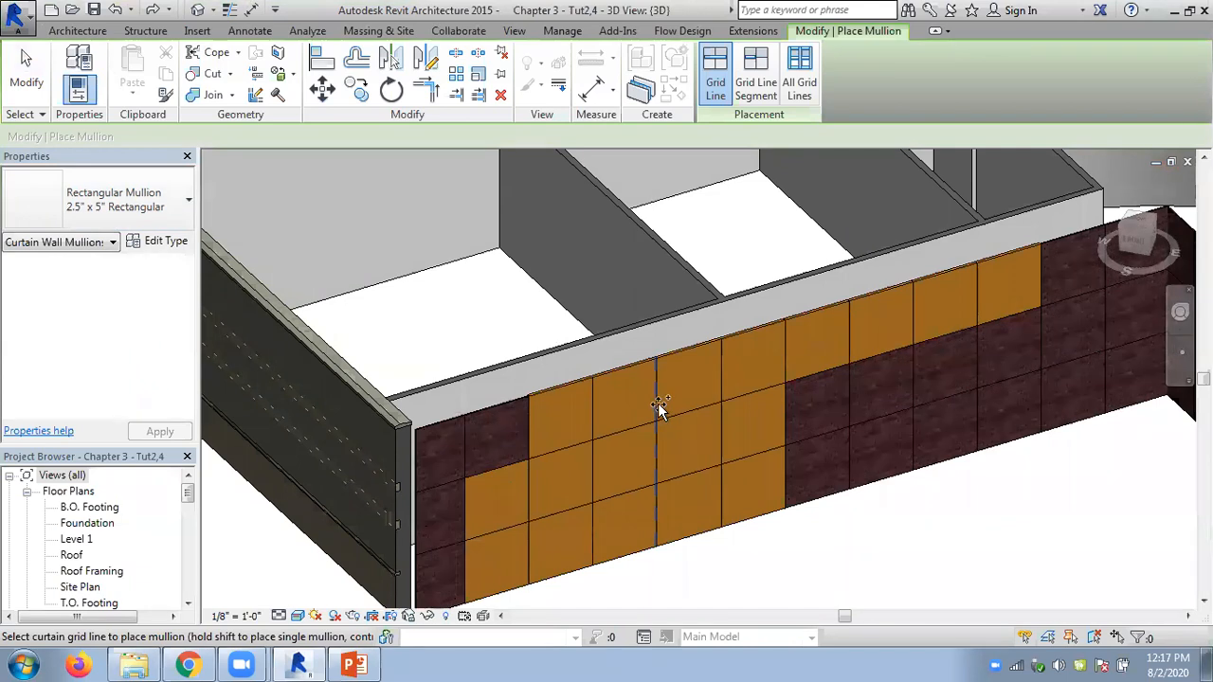
{"action": "left_click", "coordinate": [755, 76]}
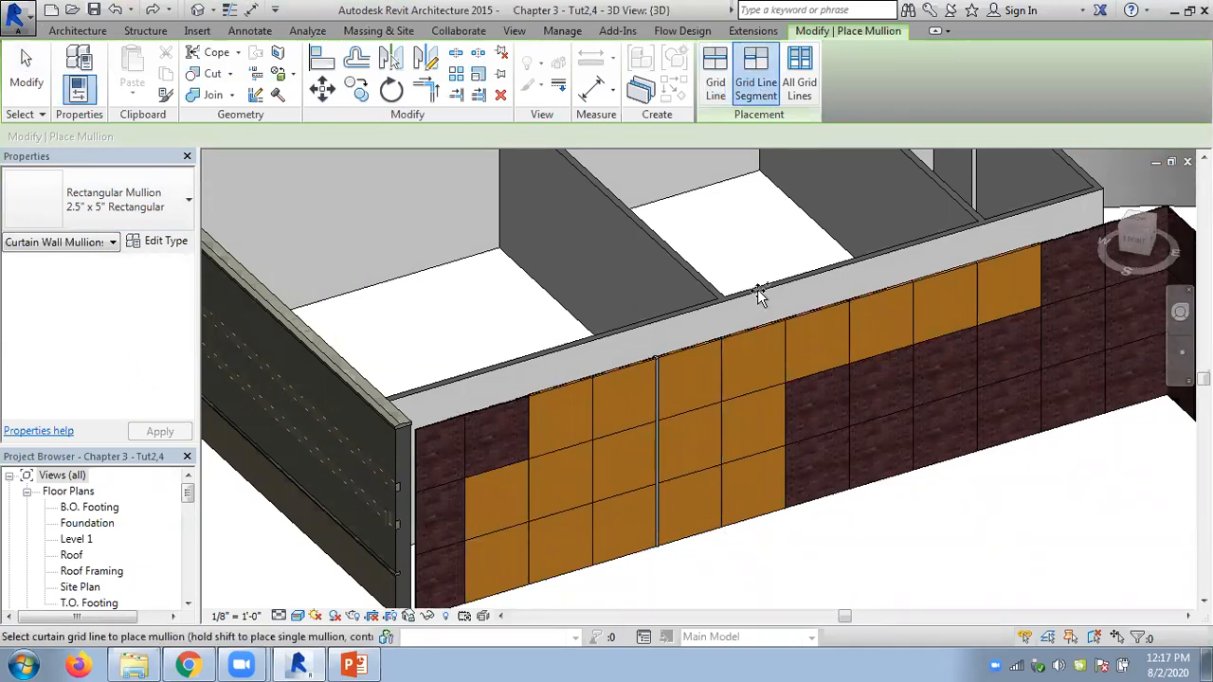
{"action": "left_click", "coordinate": [719, 399]}
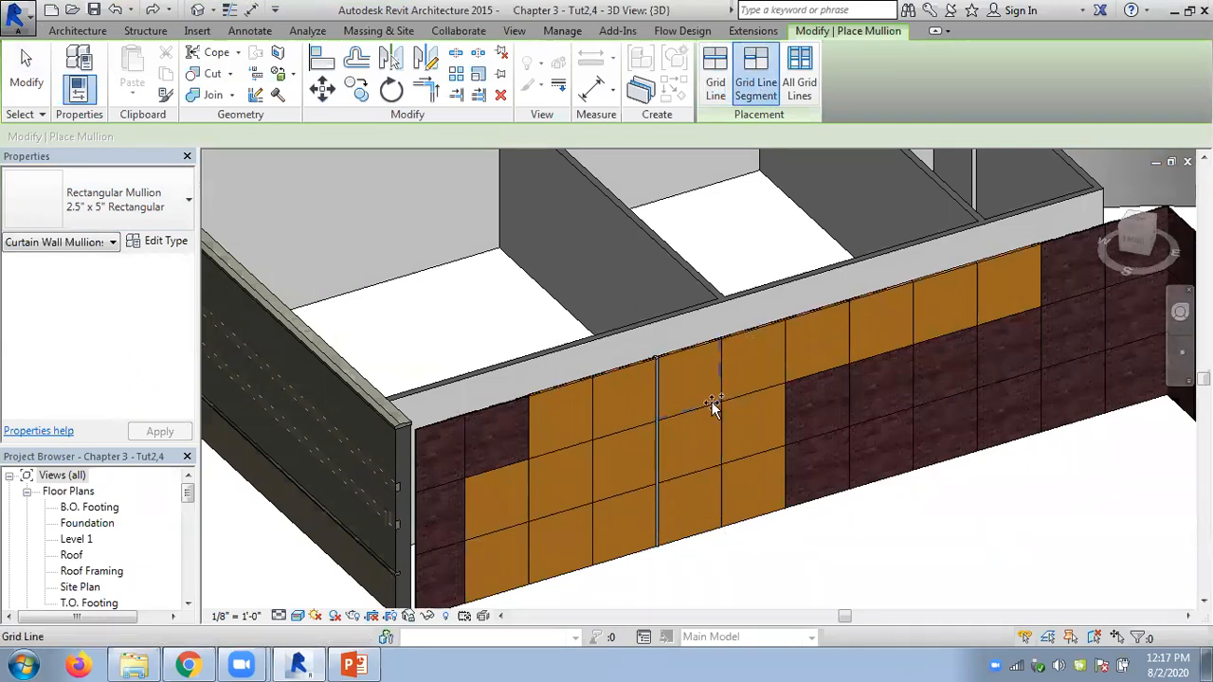
Add 2.5" x 5" Rectangular mullions to all remaining grid lines of the long curtain wall and end mullion placement
{"action": "left_click", "coordinate": [799, 76]}
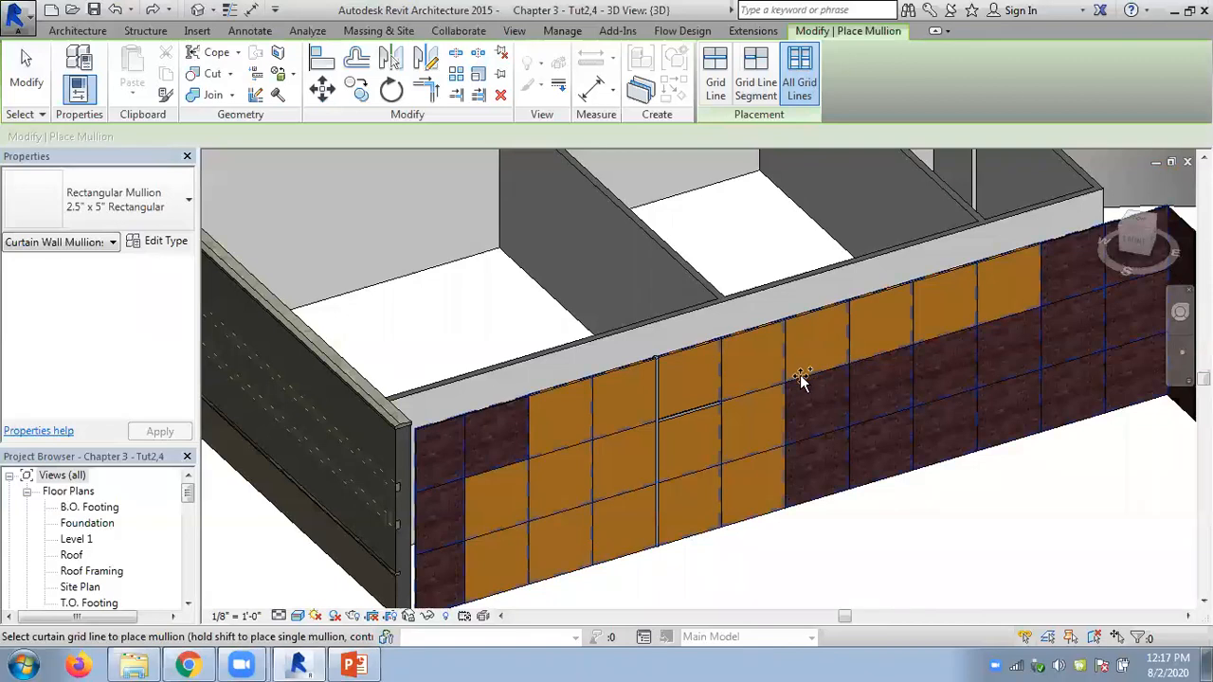
{"action": "left_click", "coordinate": [1015, 491]}
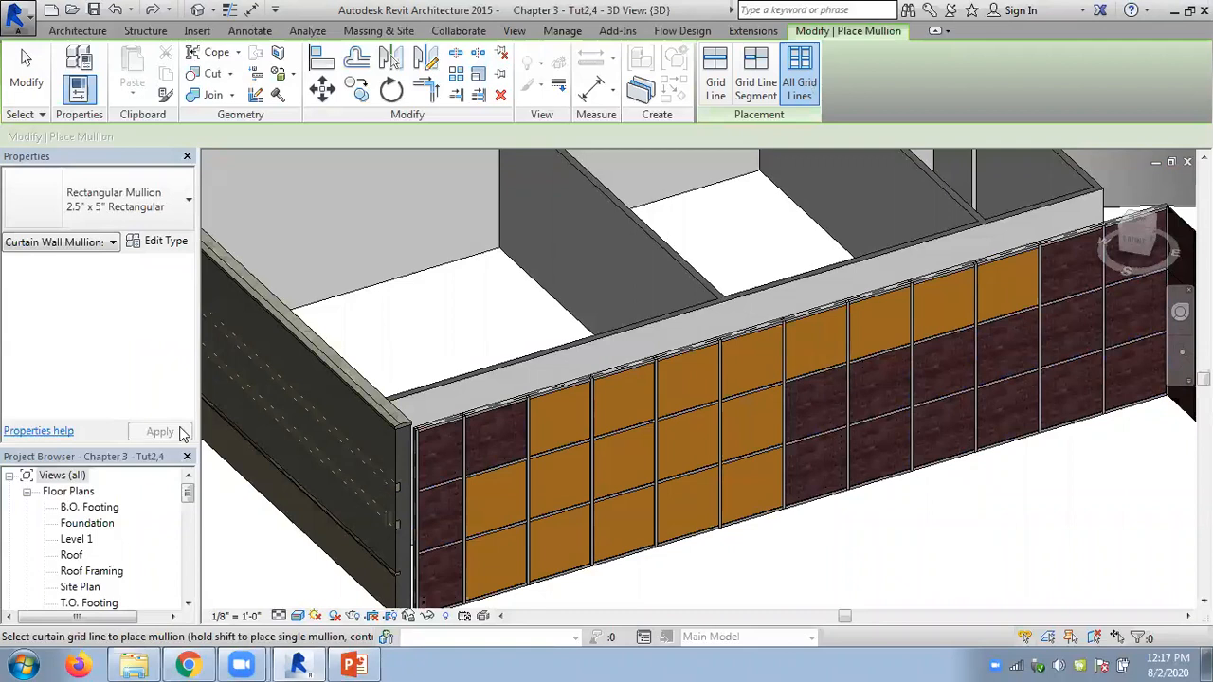
{"action": "left_click", "coordinate": [21, 86]}
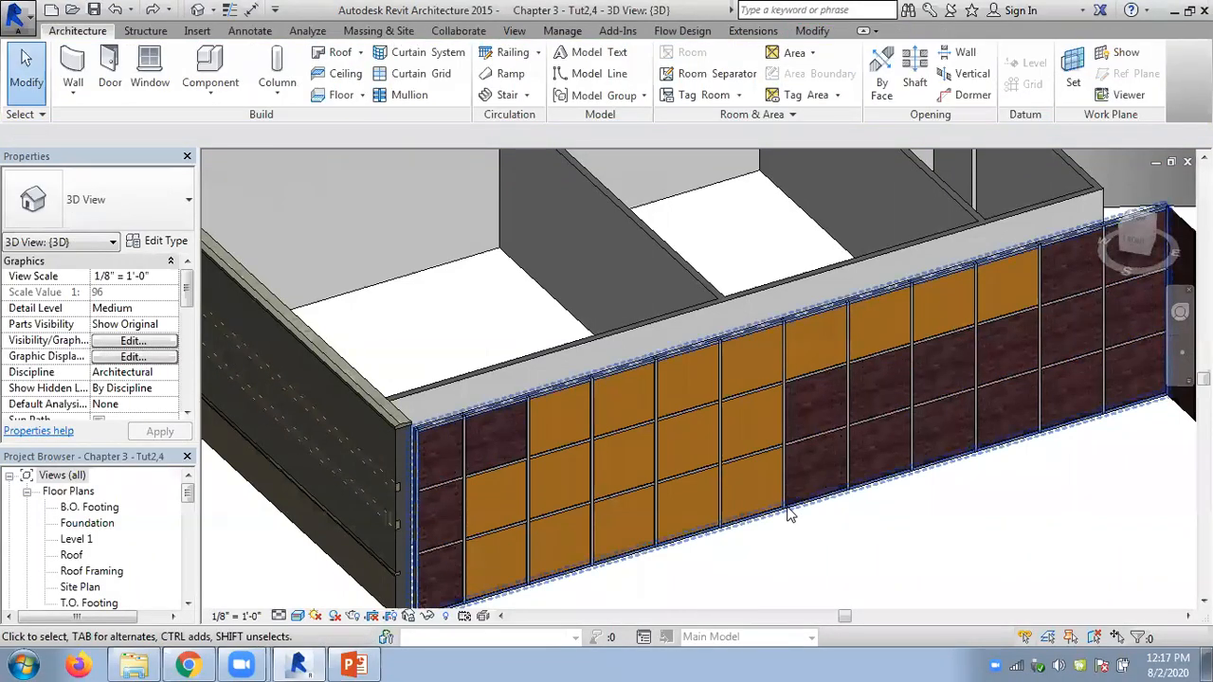
{"action": "middle_click_drag", "start_coordinate": [791, 514], "coordinate": [975, 262], "text": "shift"}
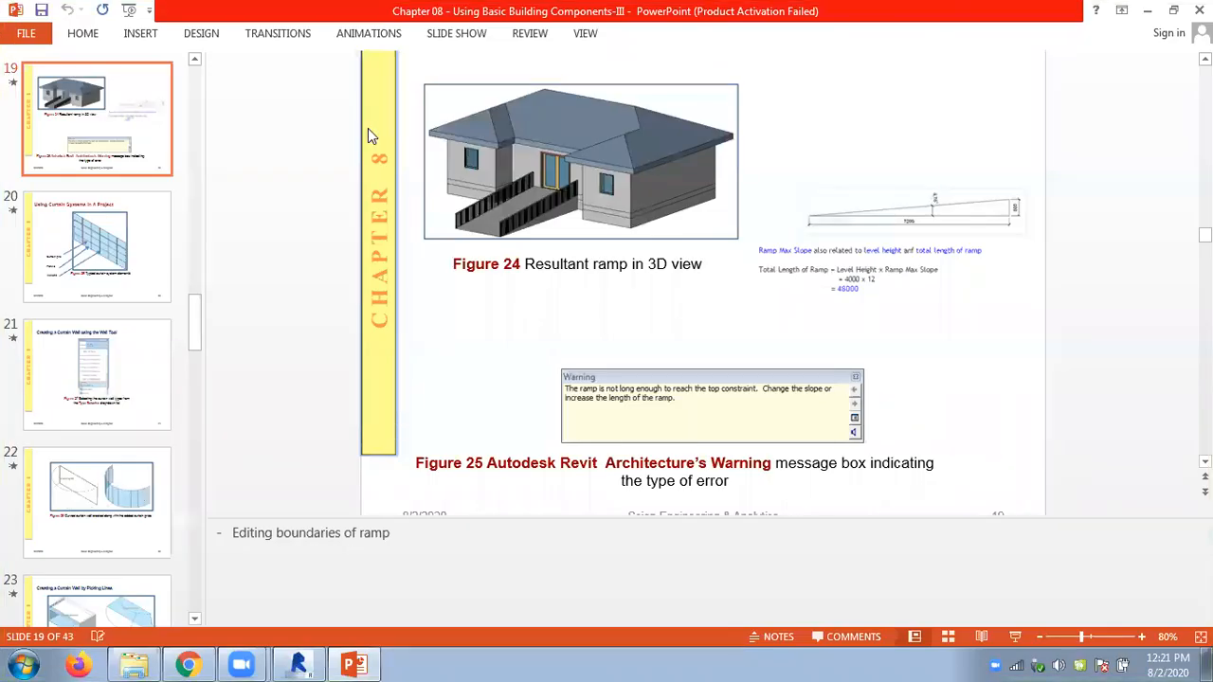
Close the Chapter 08 presentation and review the Chapter 01 to 11 slide files in the Slides - ppt folder in Windows Explorer
{"action": "left_click", "coordinate": [1146, 68]}
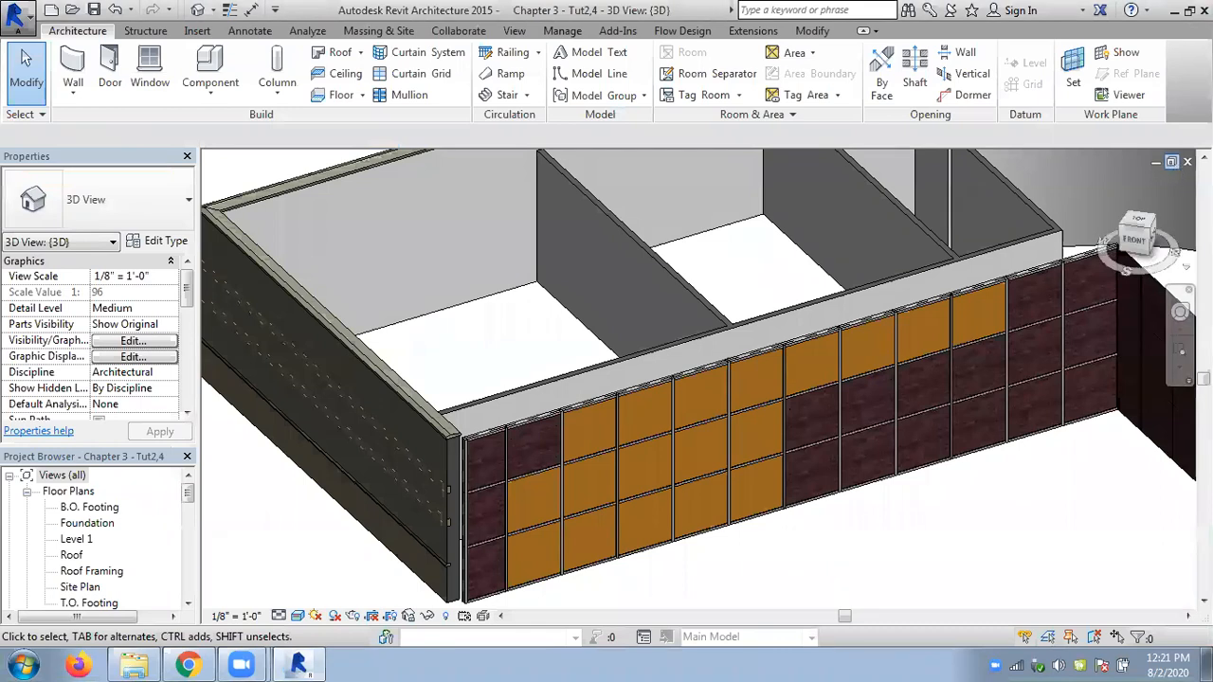
{"action": "left_click", "coordinate": [141, 665]}
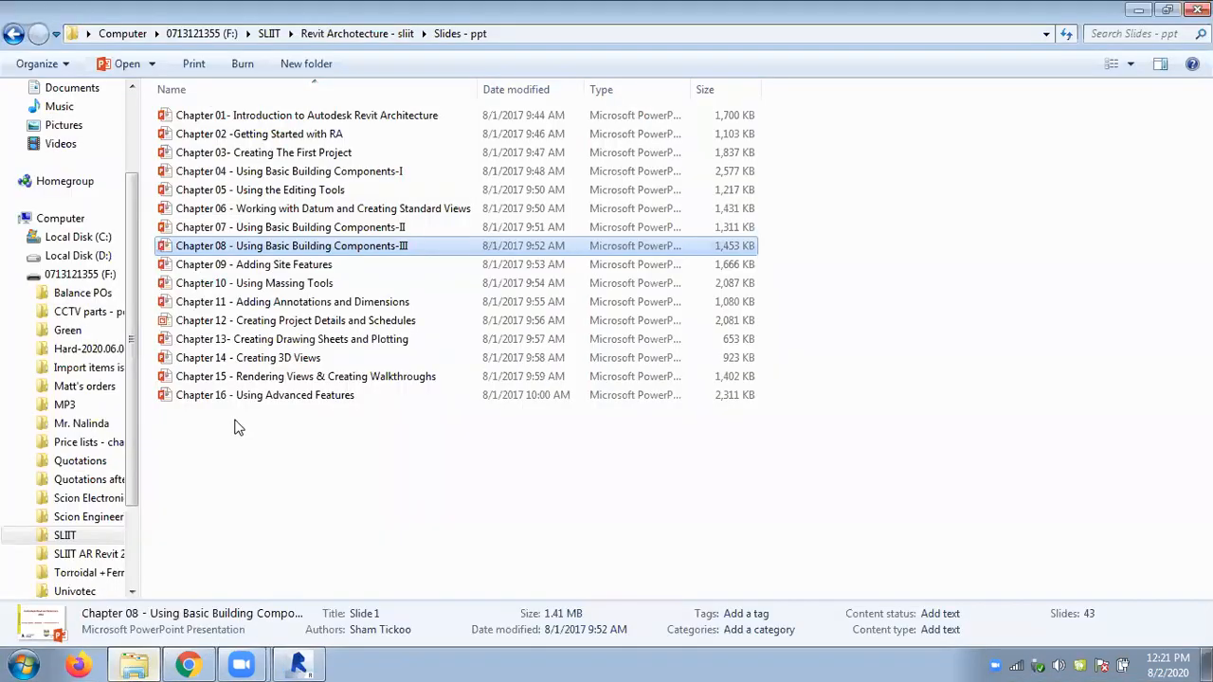
{"action": "left_click", "coordinate": [256, 118]}
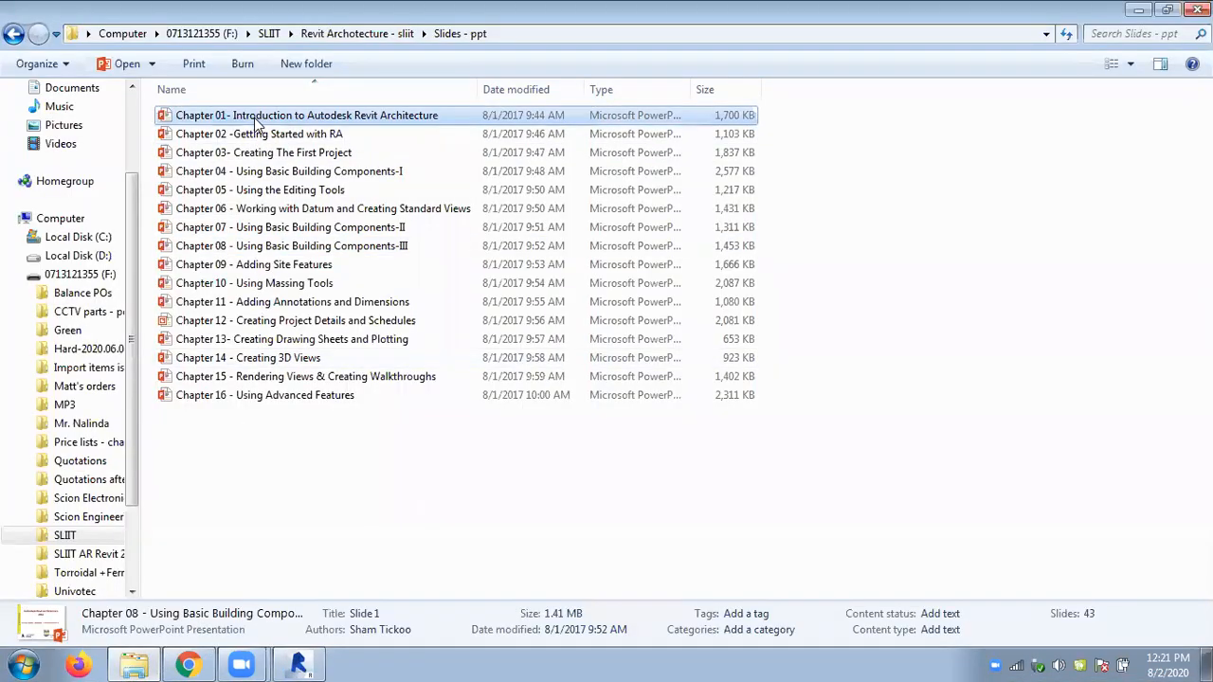
{"action": "left_click", "coordinate": [242, 246], "text": "shift"}
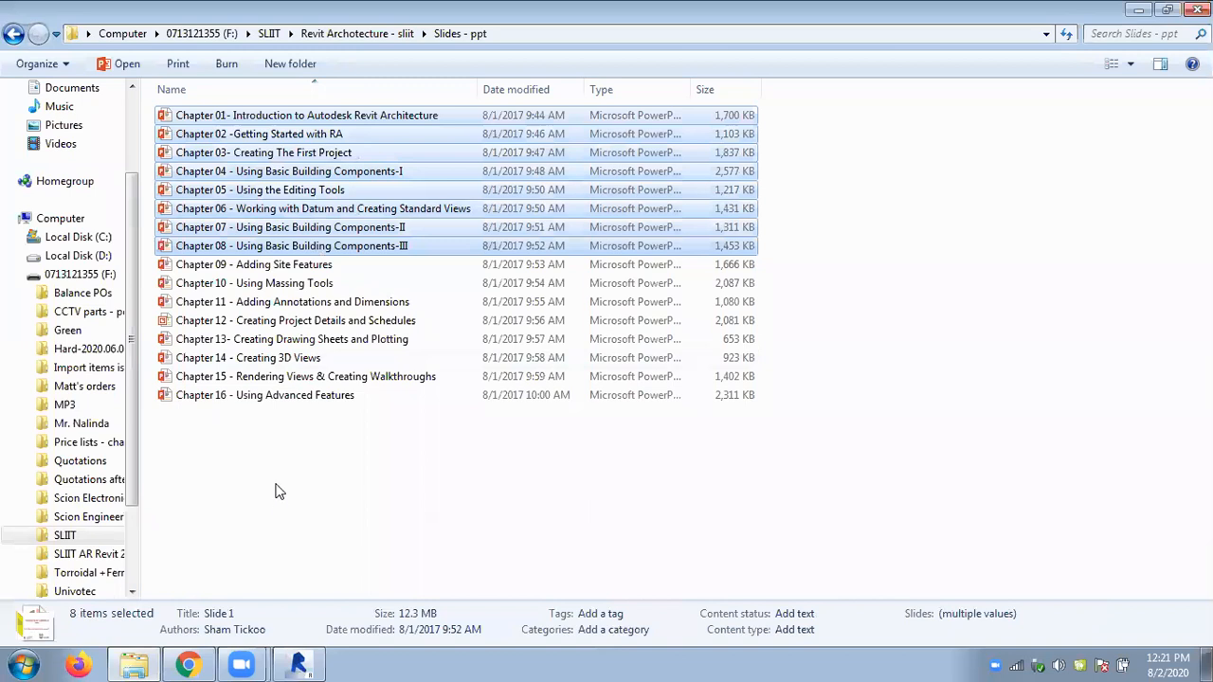
{"action": "left_click", "coordinate": [287, 272]}
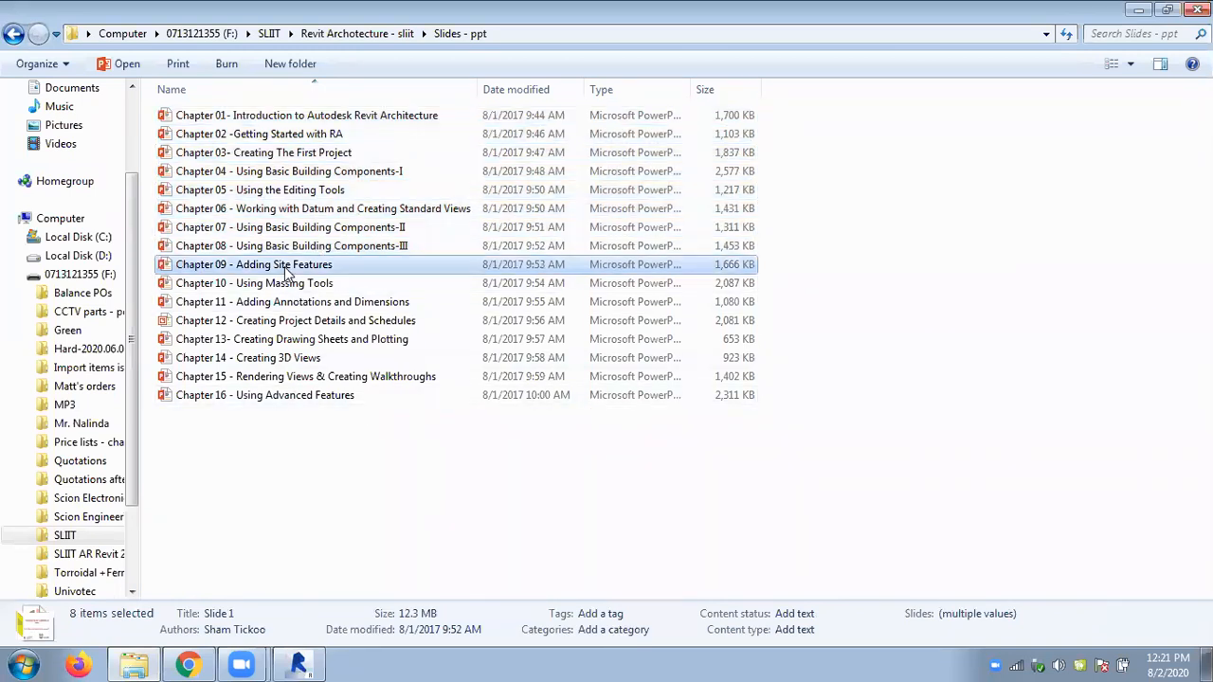
{"action": "left_click", "coordinate": [273, 287], "text": "shift"}
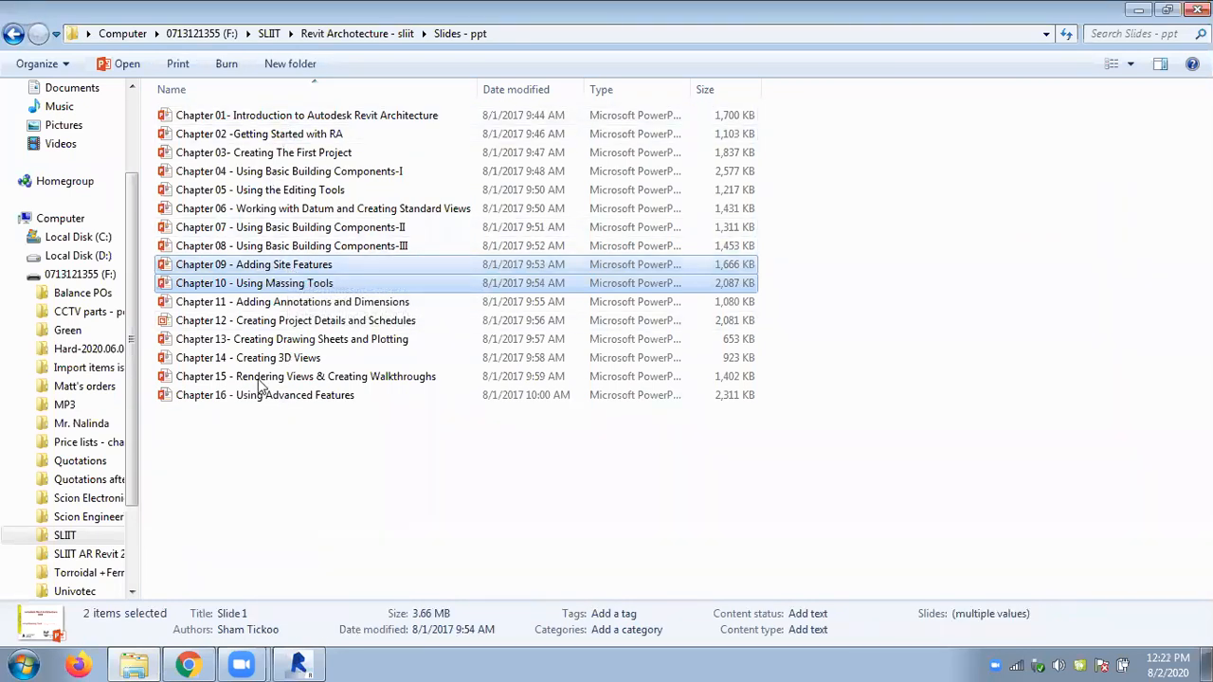
{"action": "left_click", "coordinate": [256, 305]}
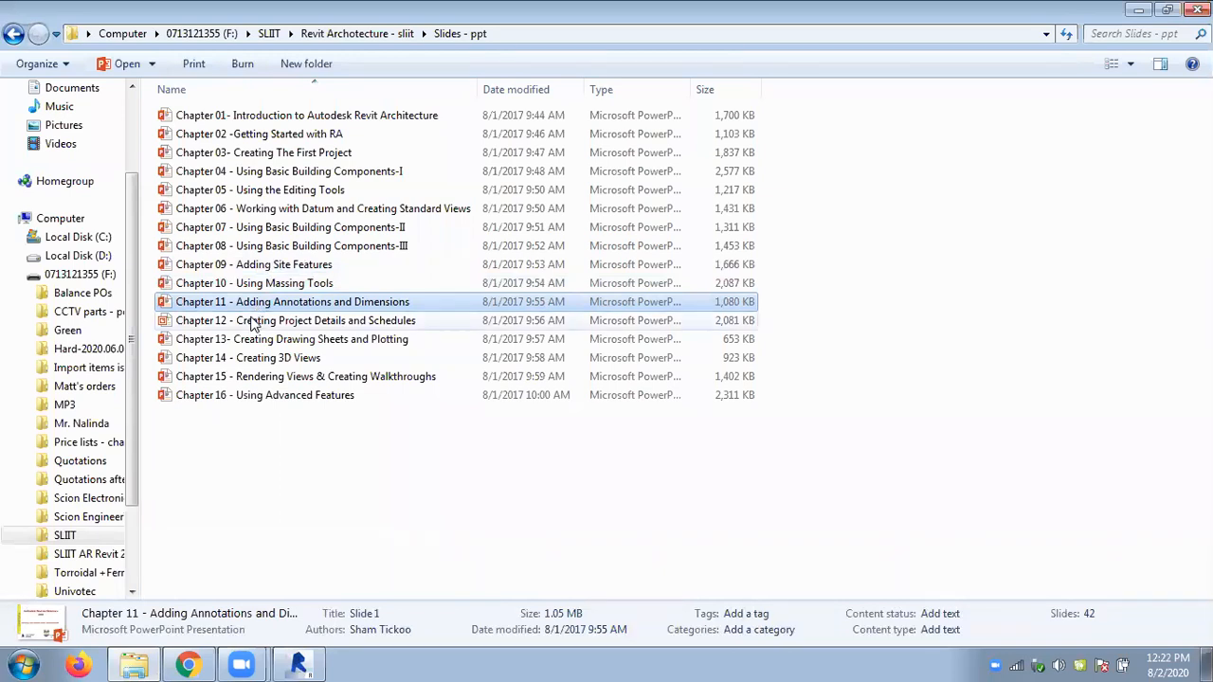
Switch back to Revit and close the Chapter 3 - Tut2,4 project without saving the changes
{"action": "left_click", "coordinate": [303, 664]}
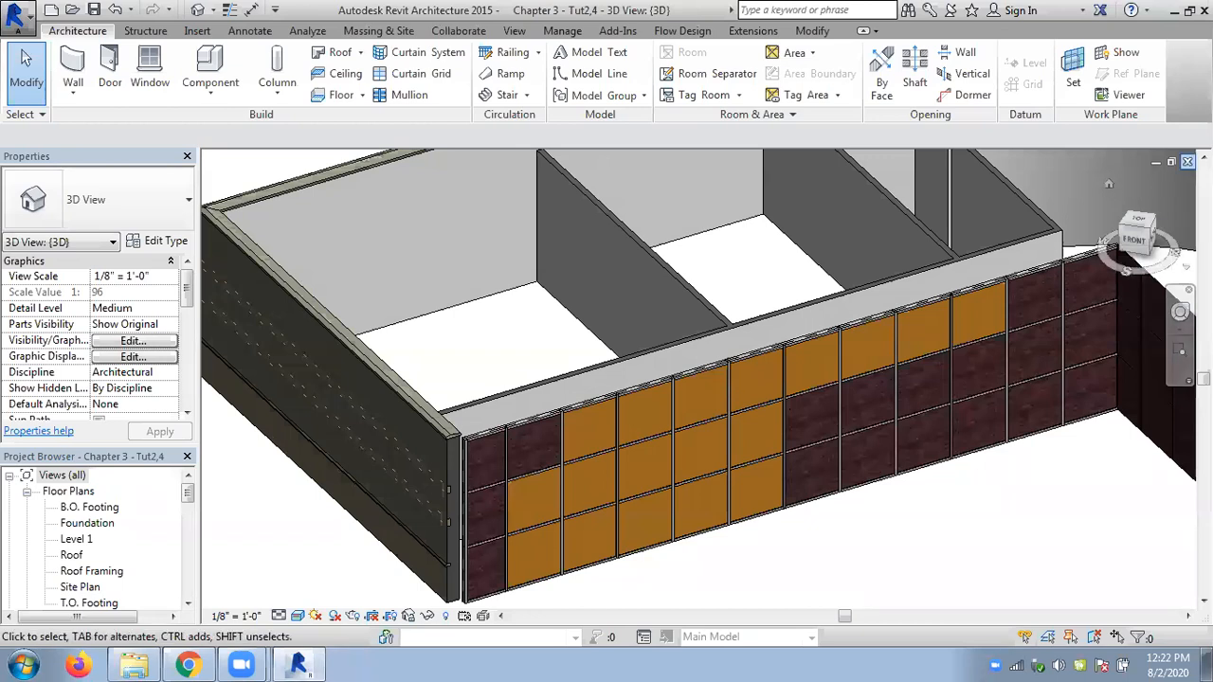
{"action": "left_click", "coordinate": [1188, 161]}
{"action": "left_click", "coordinate": [650, 345]}
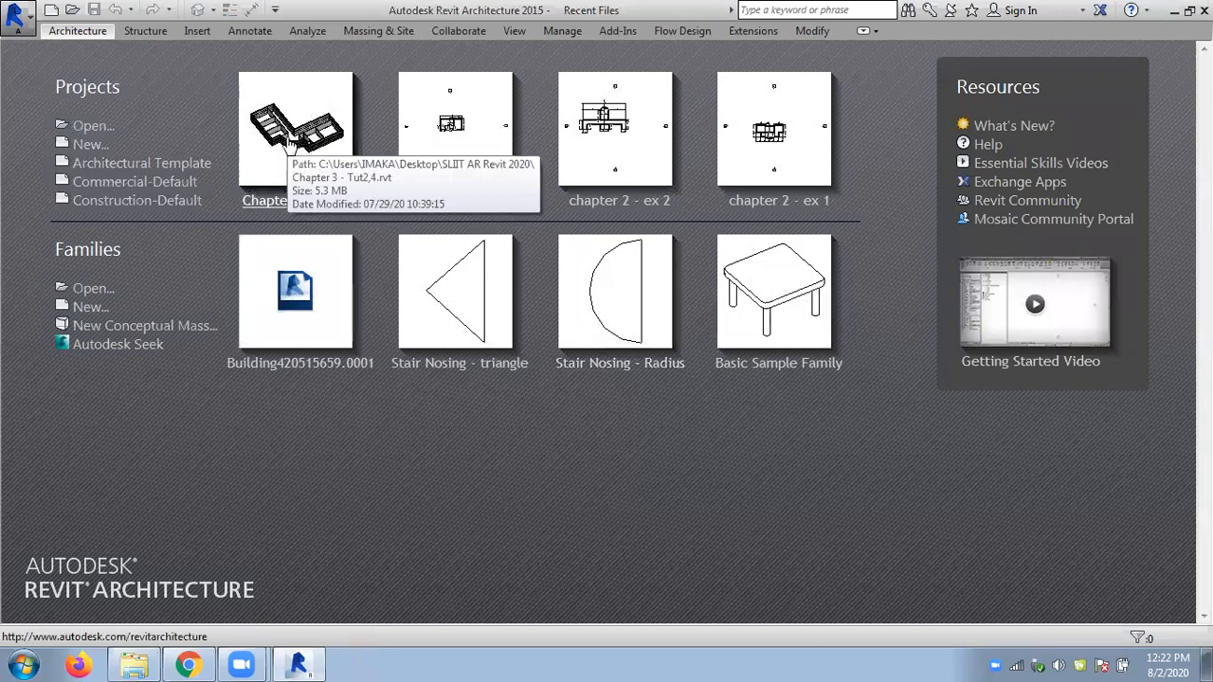
Open the Chapter 3 - Tut1,3 project, inspect the building in 3D and return to the Level 1 floor plan
{"action": "left_click", "coordinate": [452, 137]}
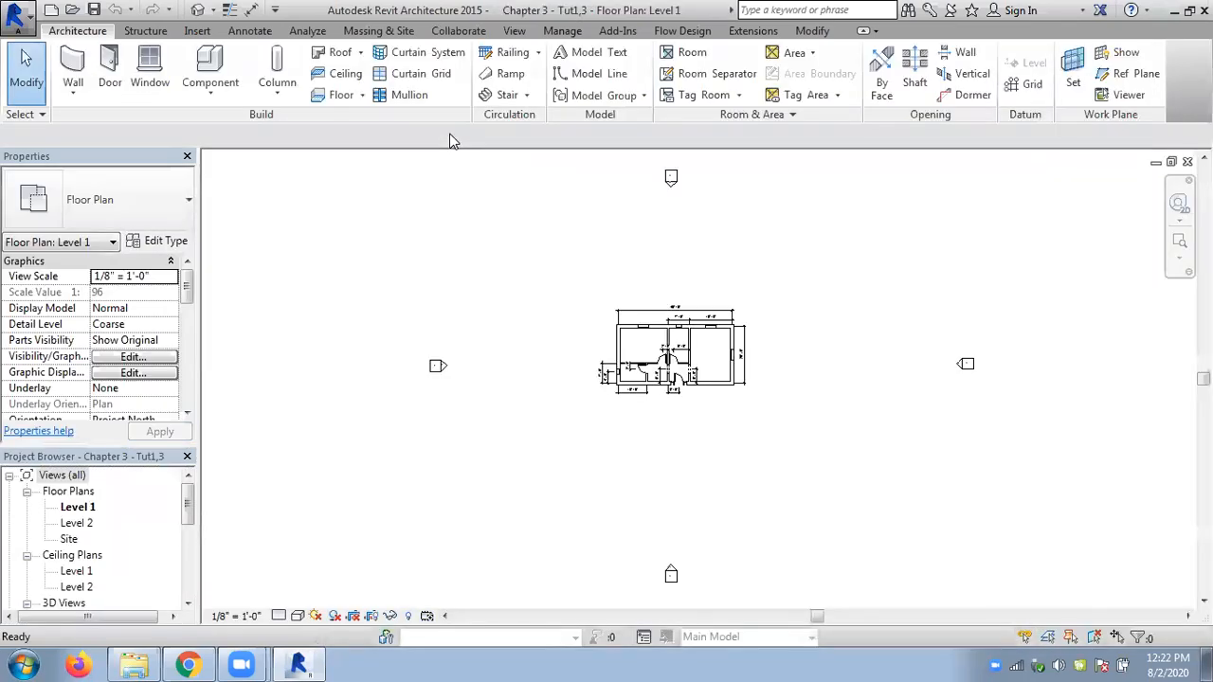
{"action": "scroll", "coordinate": [675, 358], "scroll_direction": "up", "scroll_amount": 3}
{"action": "scroll", "coordinate": [674, 358], "scroll_direction": "up", "scroll_amount": 2}
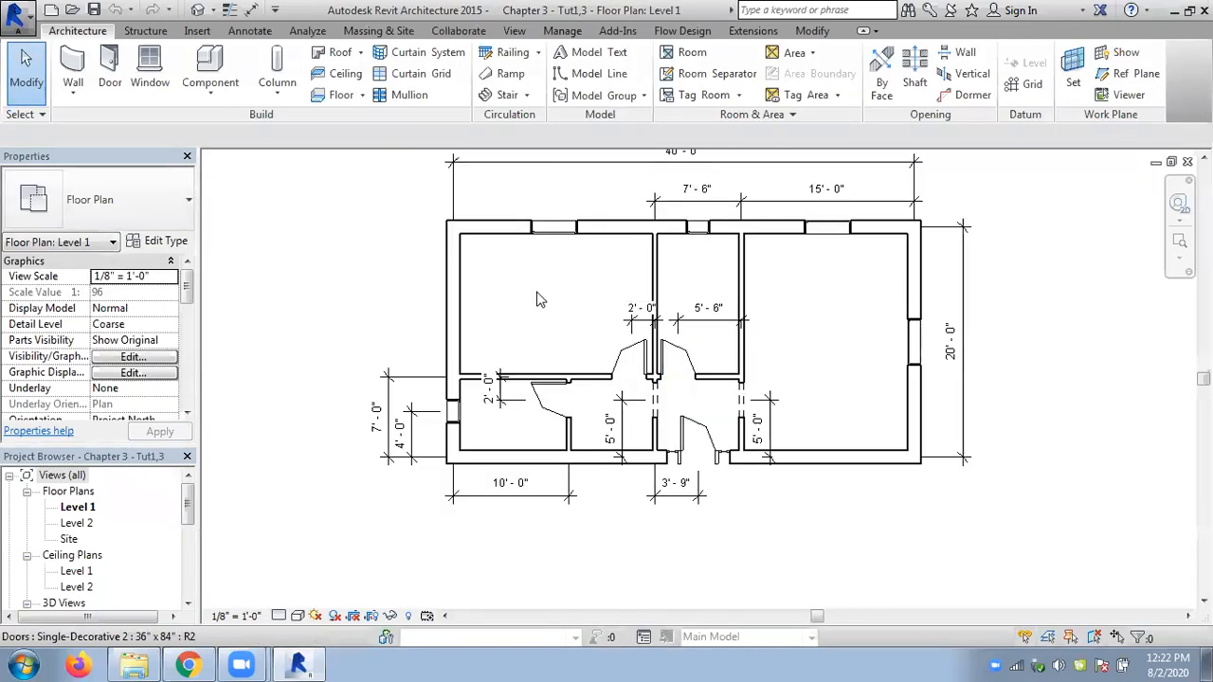
{"action": "middle_click_drag", "start_coordinate": [562, 322], "coordinate": [483, 334]}
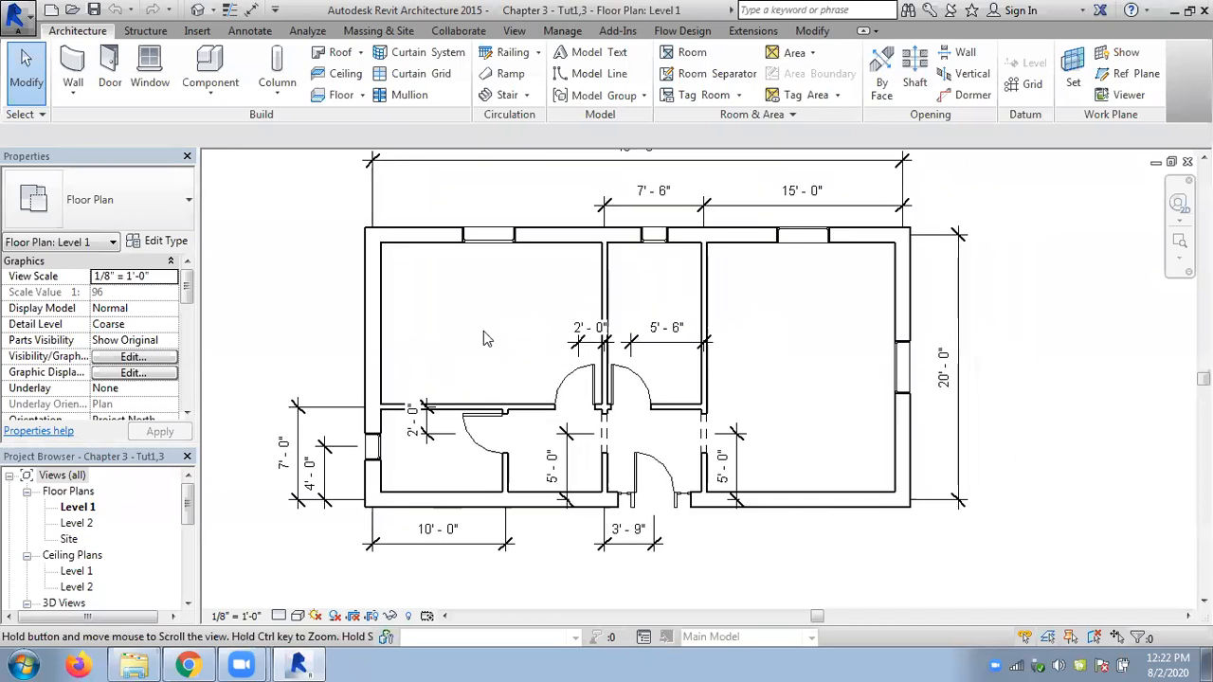
{"action": "left_click", "coordinate": [198, 10]}
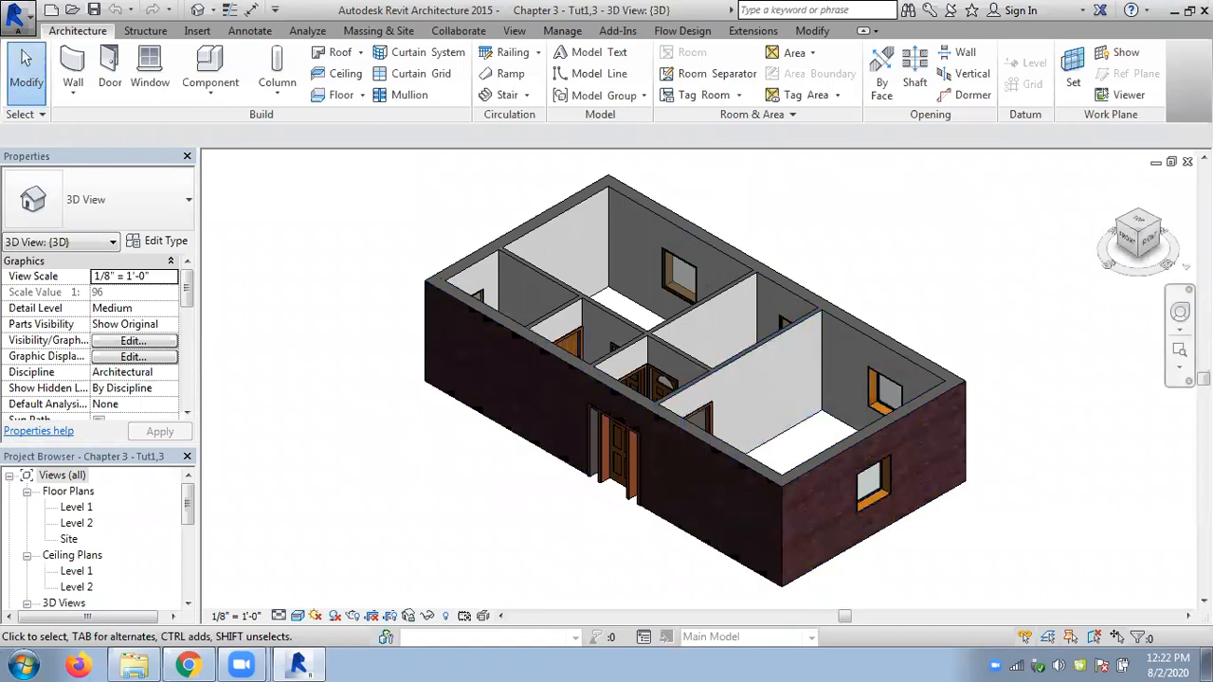
{"action": "left_click", "coordinate": [1188, 162]}
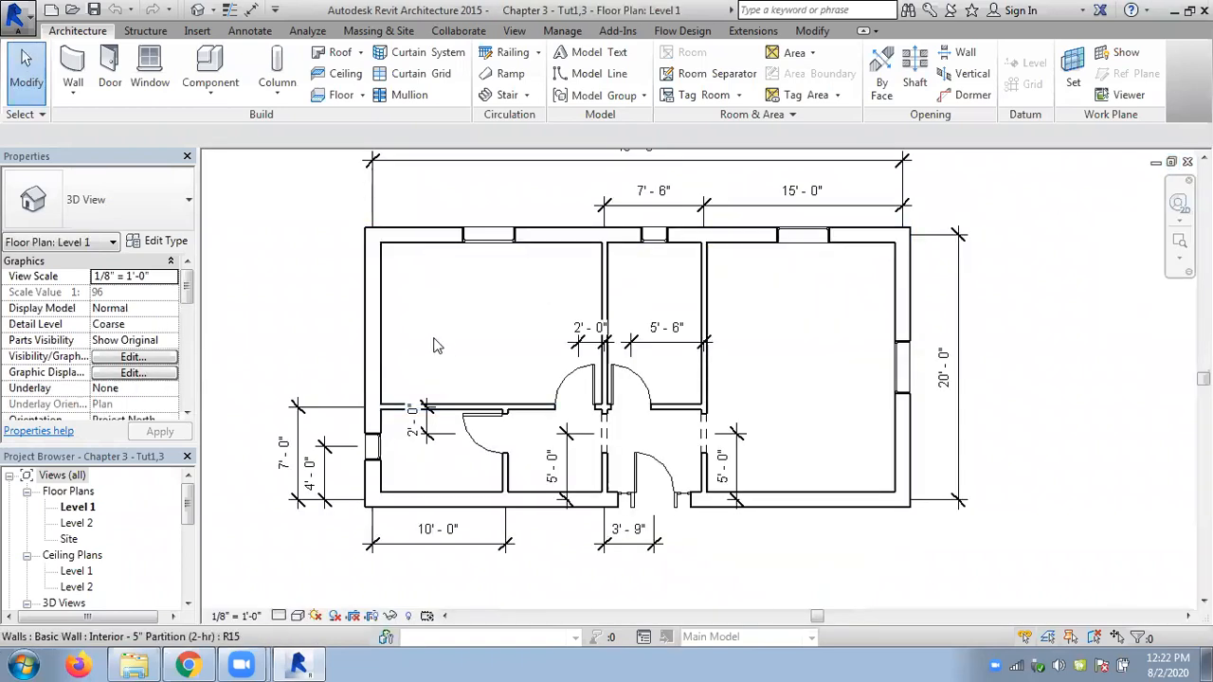
Switch to Windows Explorer, open the Chapter 11 - Adding Annotations and Dimensions presentation in PowerPoint and go to the Tutorial 1 slide
{"action": "left_click", "coordinate": [146, 665]}
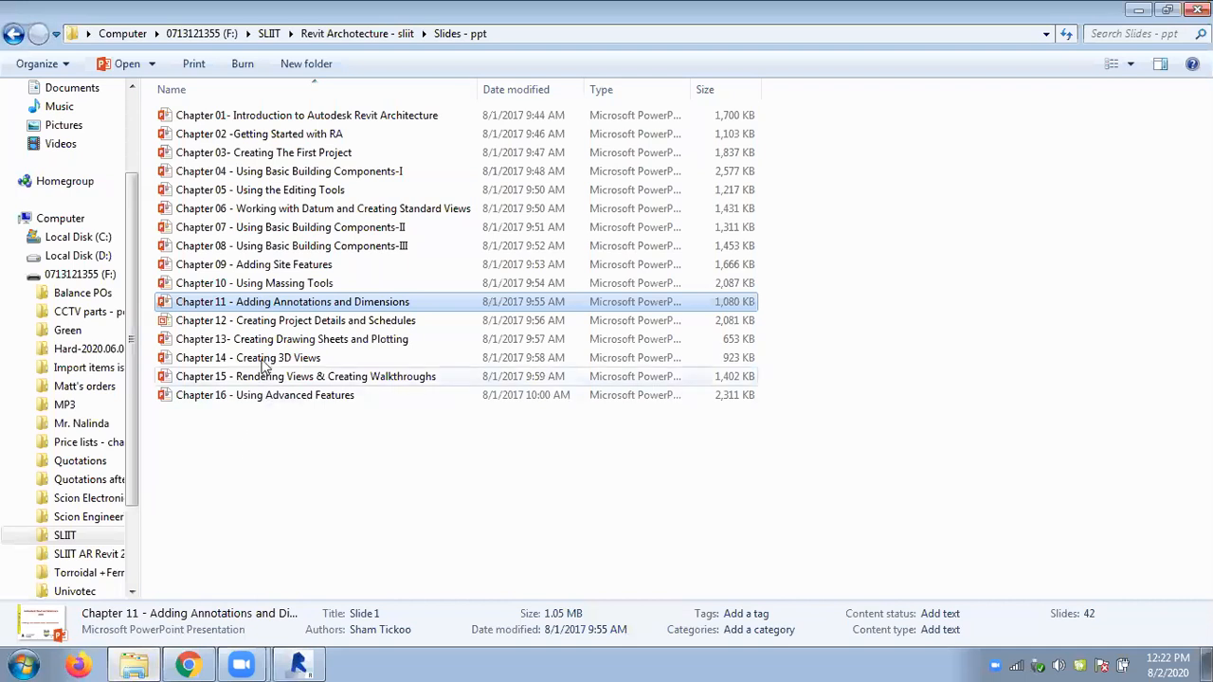
{"action": "double_click", "coordinate": [274, 303]}
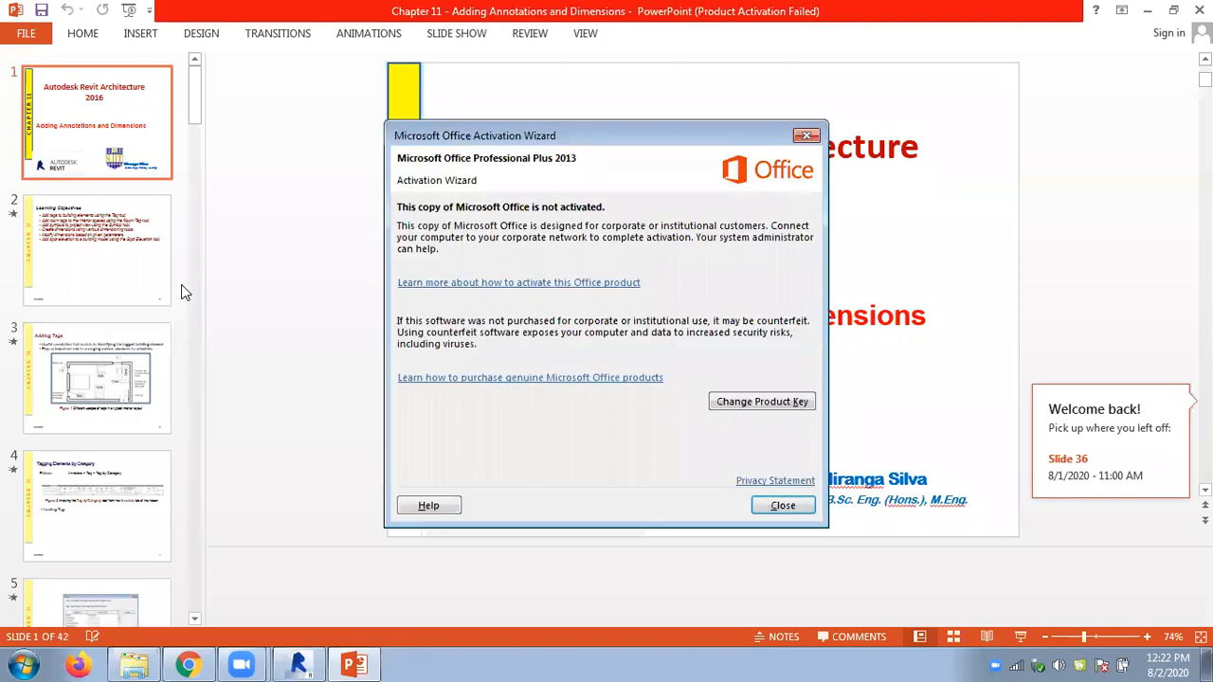
{"action": "left_click", "coordinate": [781, 506]}
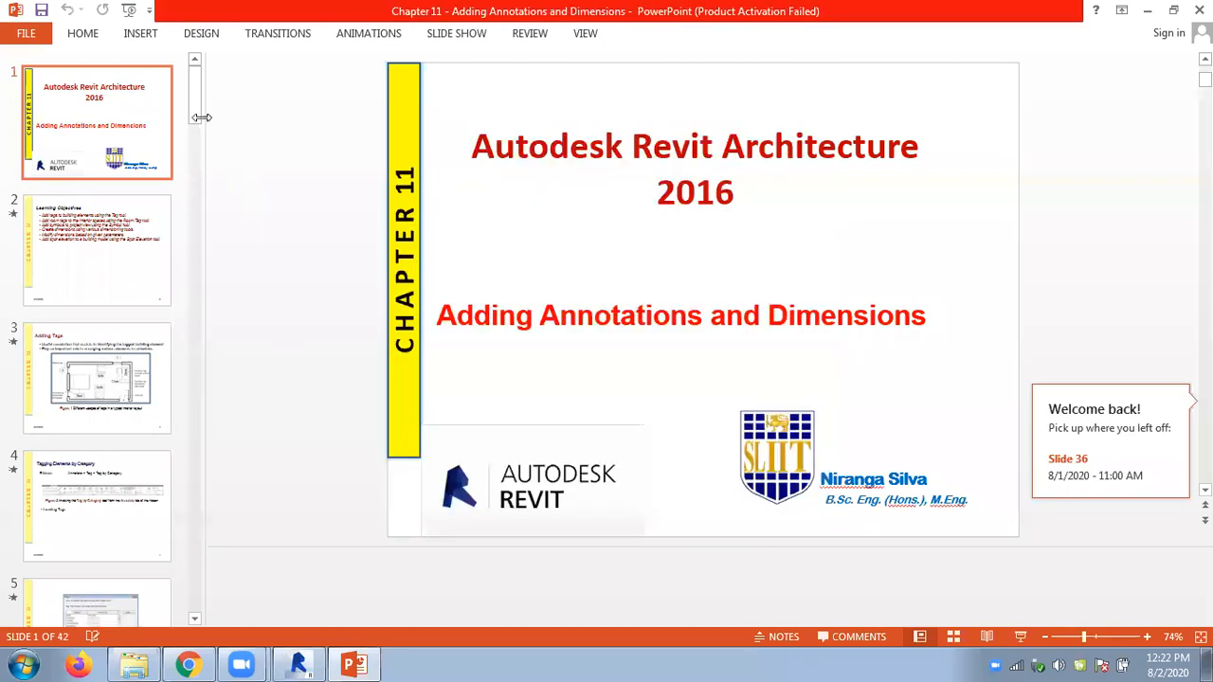
{"action": "left_click_drag", "start_coordinate": [195, 105], "coordinate": [195, 439]}
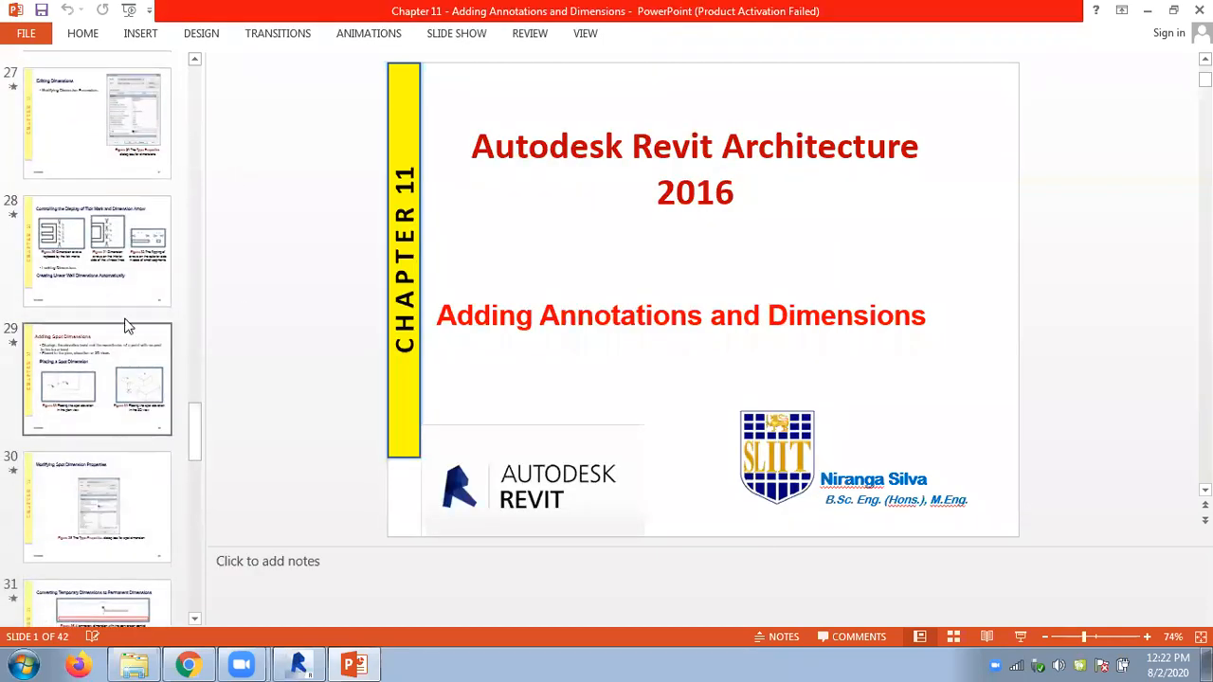
{"action": "left_click", "coordinate": [116, 483]}
{"action": "key", "text": "Down"}
{"action": "key", "text": "Down"}
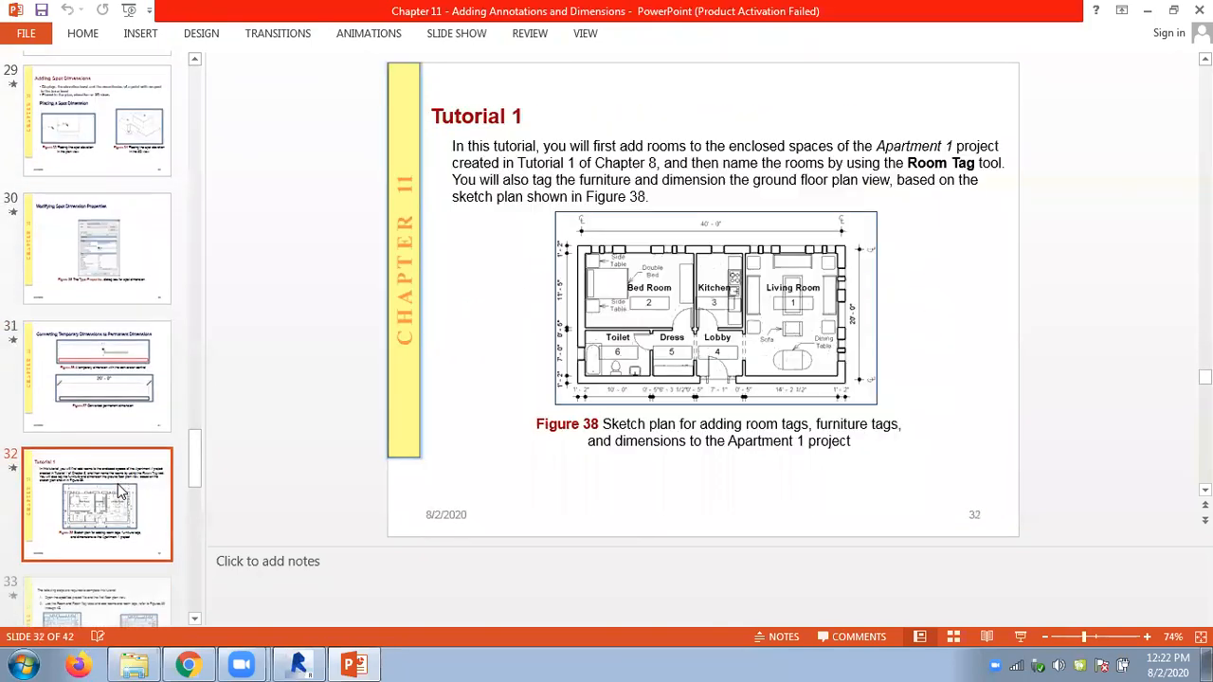
Enlarge the Tutorial 1 slide to 120% and highlight the words Room Tag in its description
{"action": "left_click", "coordinate": [1145, 642]}
{"action": "left_click", "coordinate": [1145, 642]}
{"action": "left_click", "coordinate": [1145, 642]}
{"action": "left_click", "coordinate": [1145, 641]}
{"action": "left_click", "coordinate": [1145, 641]}
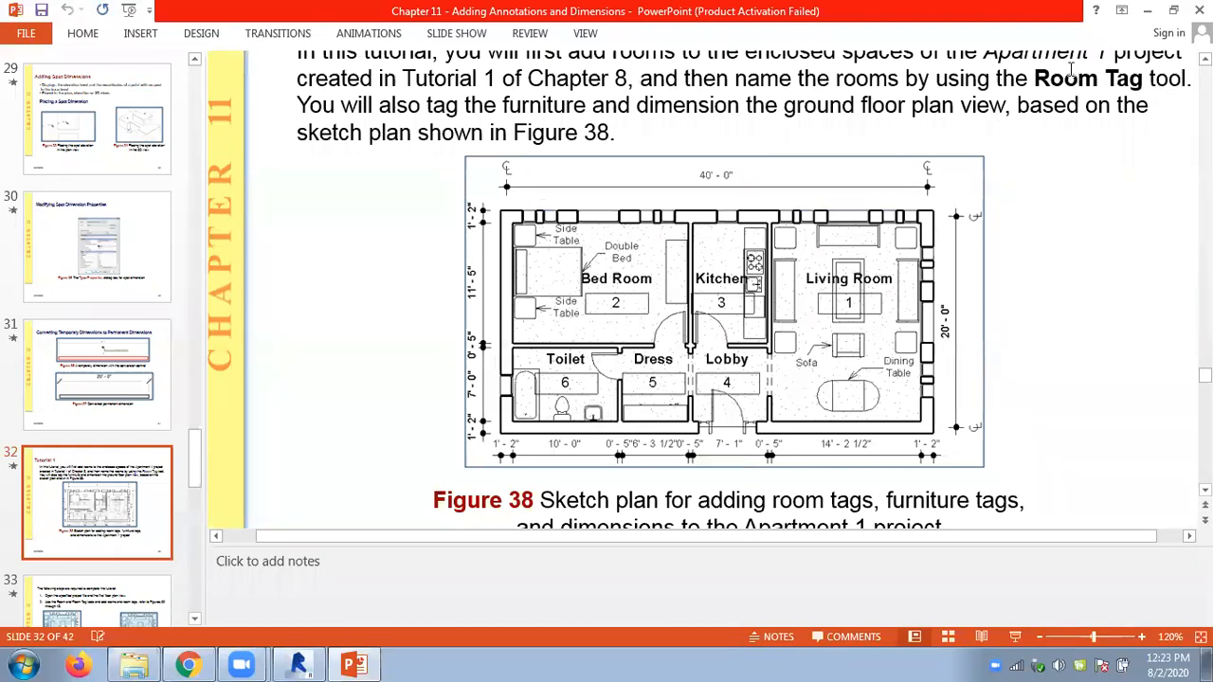
{"action": "left_click_drag", "start_coordinate": [1036, 78], "coordinate": [1135, 82]}
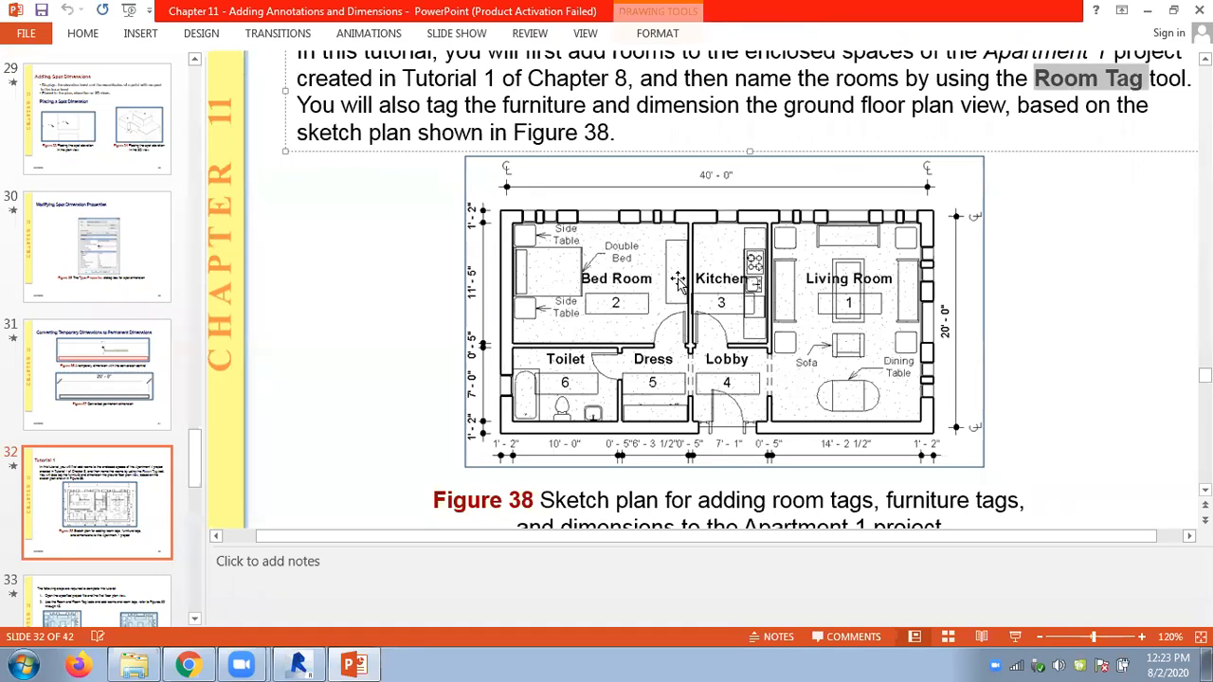
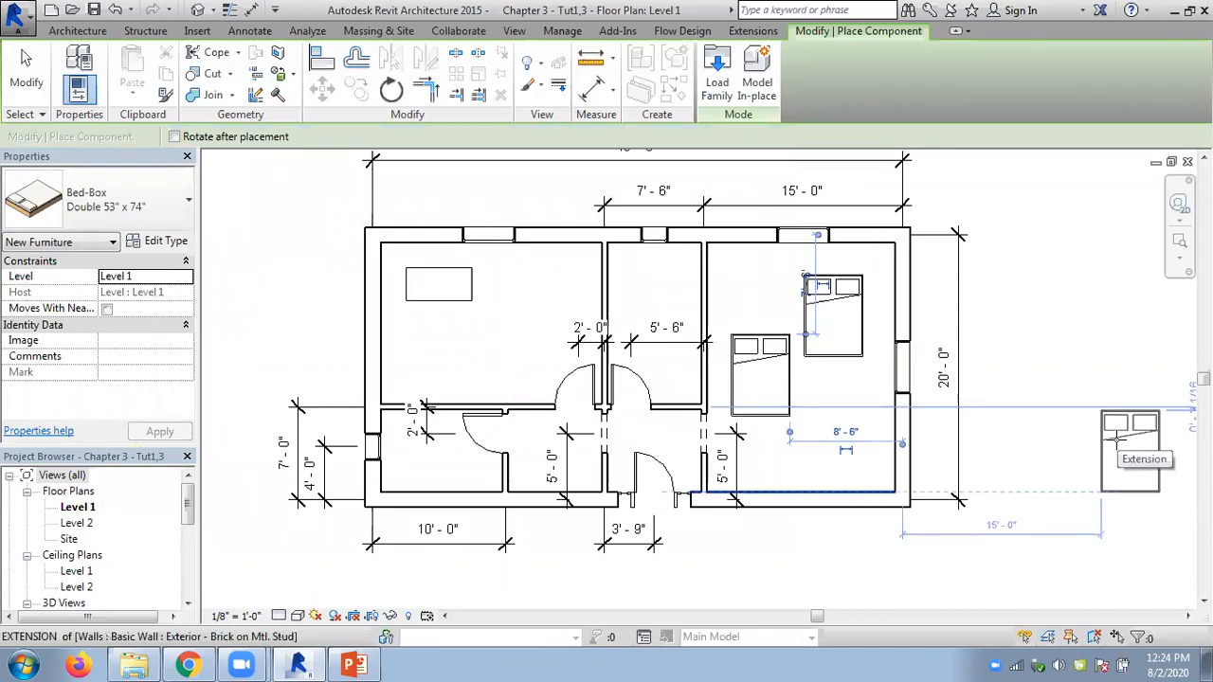
End the placement of Double 53" x 74" Bed-Box components in the Level 1 plan
{"action": "key", "text": "Escape"}
{"action": "key", "text": "Escape"}
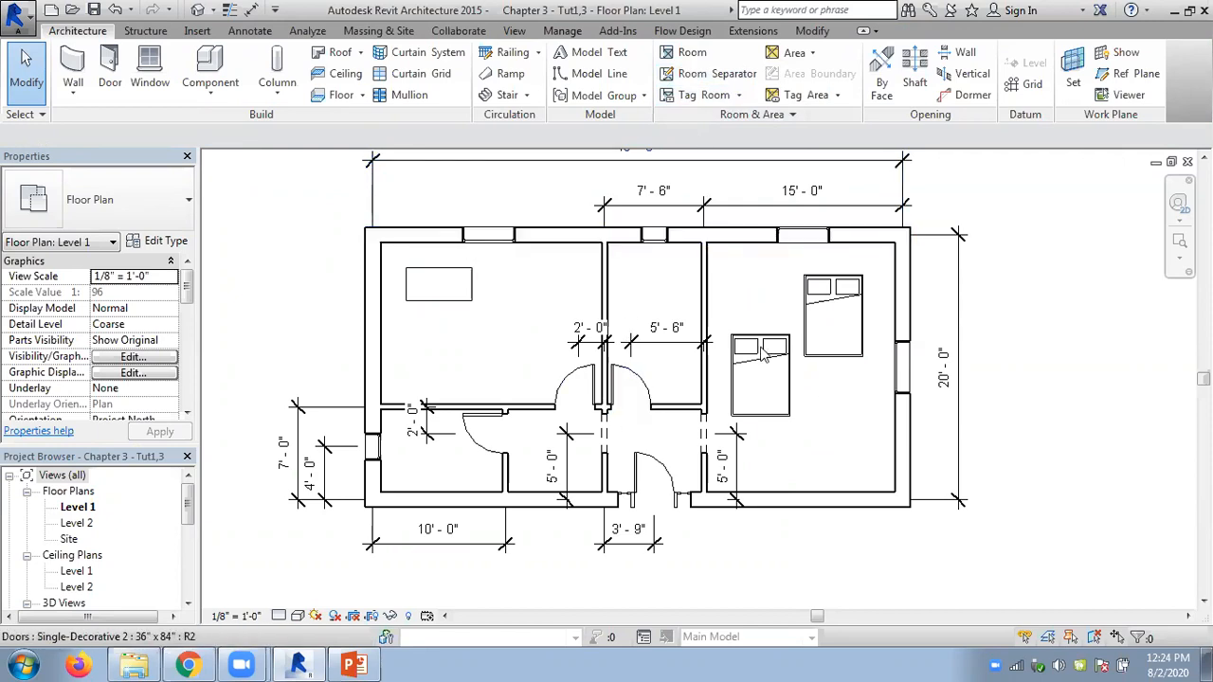
Tag by category the two wide windows in the upper wall with leaders and the window in the right-hand wall without one
{"action": "left_click", "coordinate": [248, 31]}
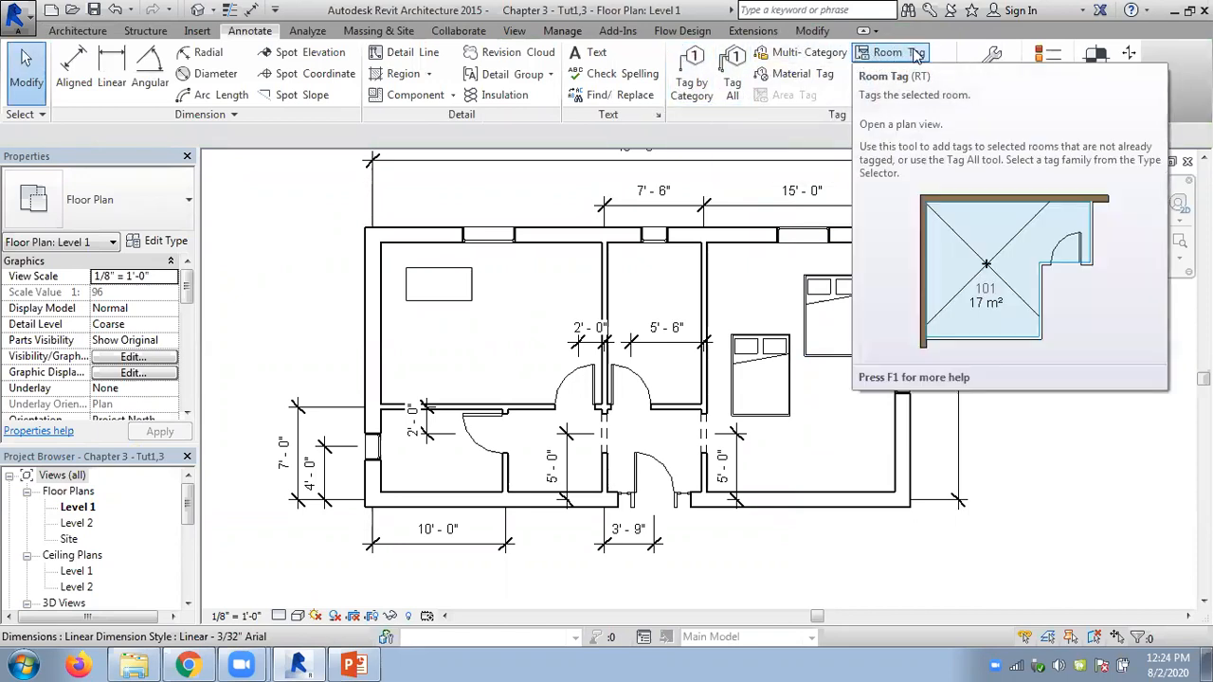
{"action": "left_click", "coordinate": [695, 90]}
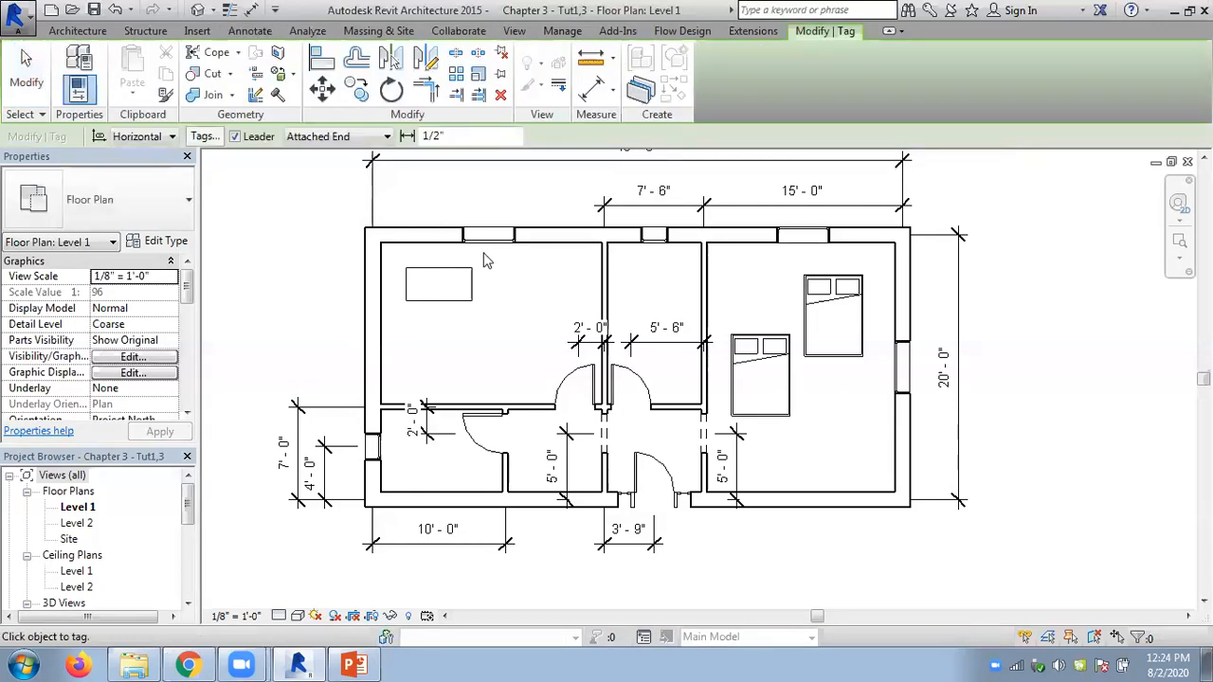
{"action": "left_click", "coordinate": [490, 229]}
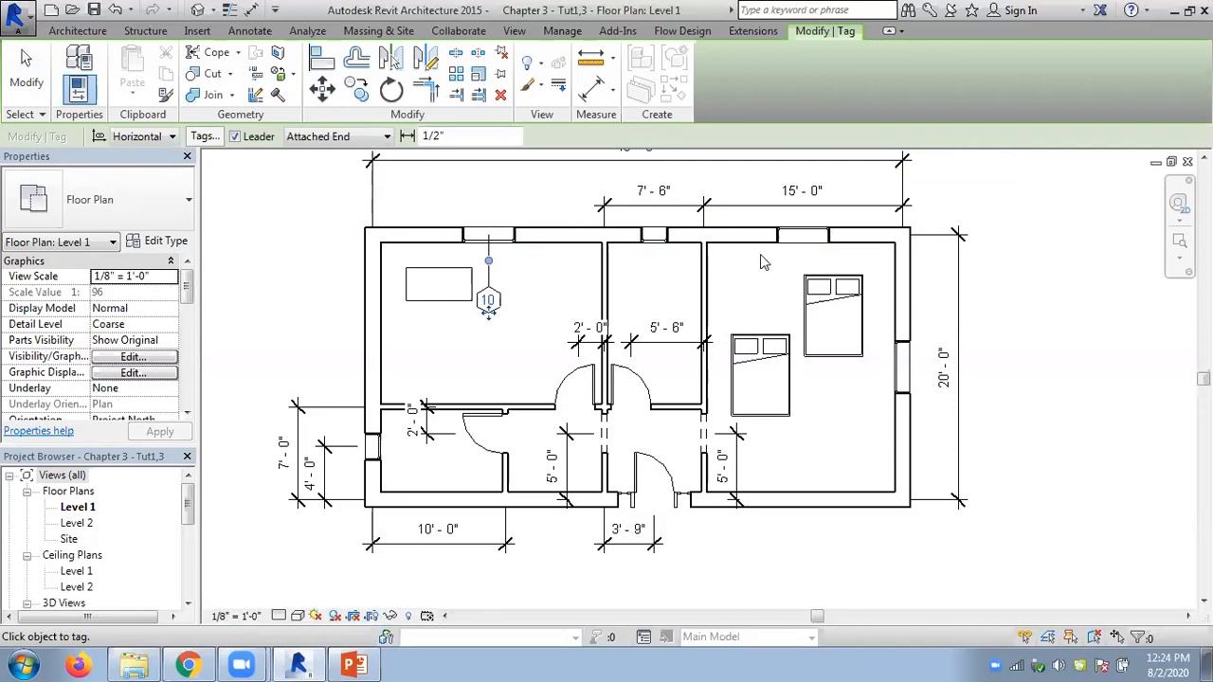
{"action": "left_click", "coordinate": [804, 233]}
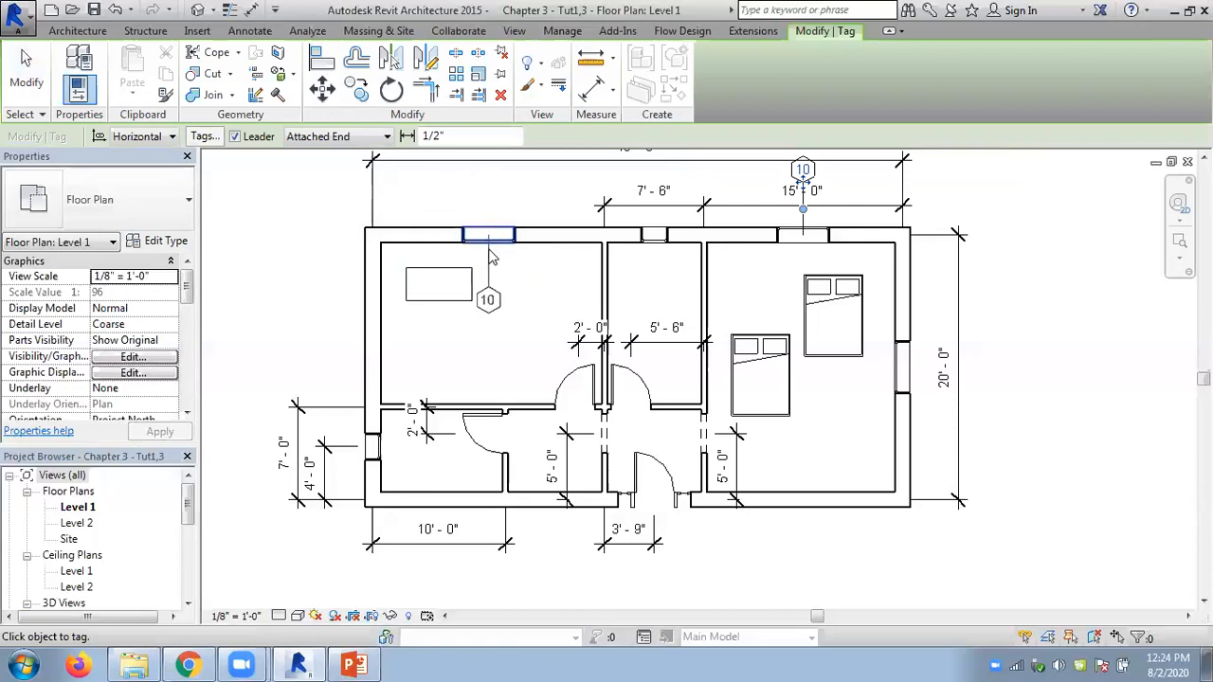
{"action": "left_click", "coordinate": [235, 137]}
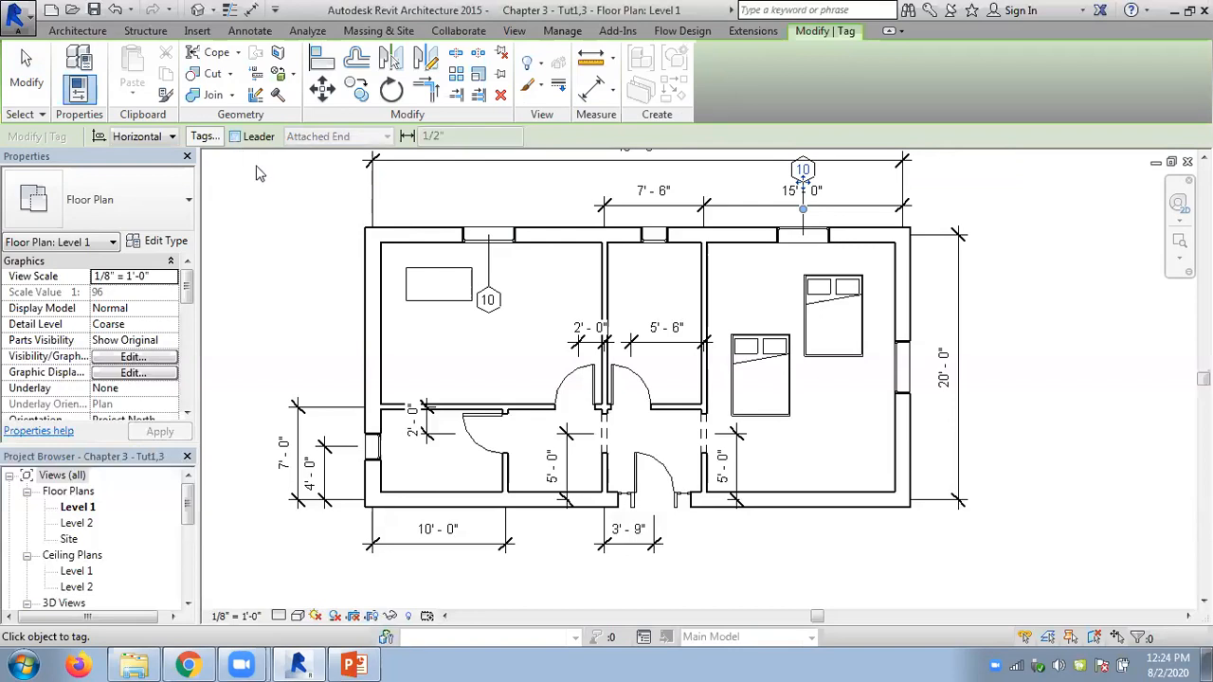
{"action": "left_click", "coordinate": [891, 387]}
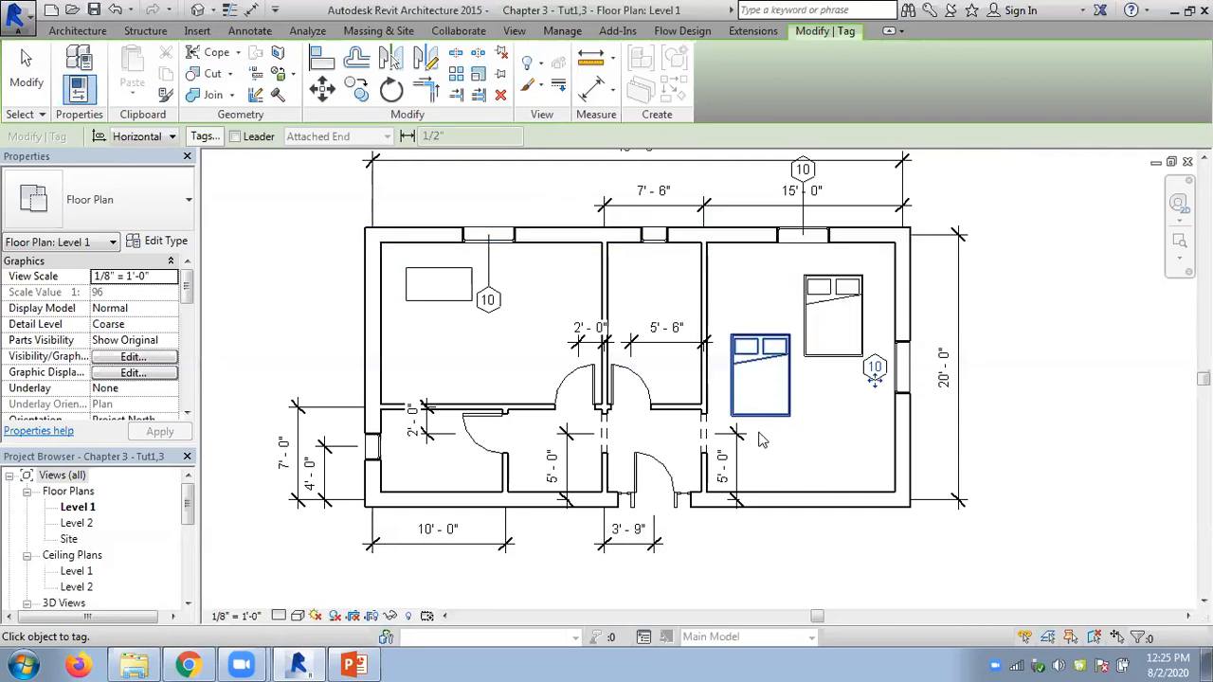
Tag the four doors of the floor plan by category without leaders and end tagging
{"action": "left_click", "coordinate": [479, 451]}
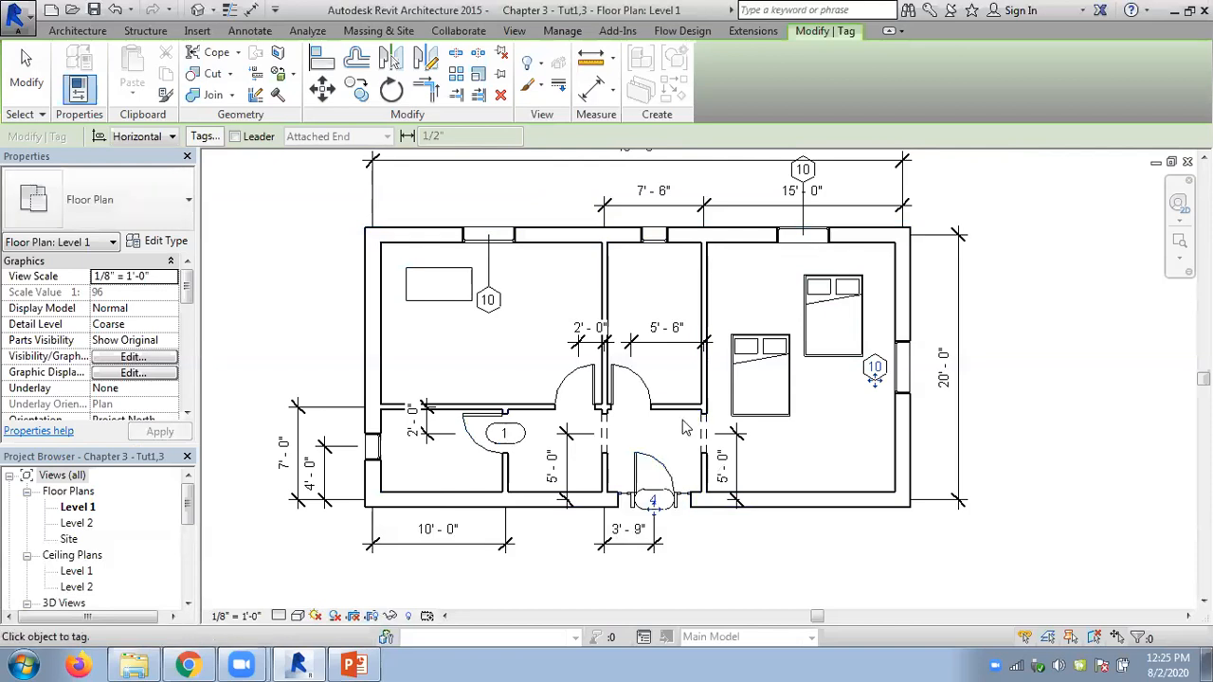
{"action": "left_click", "coordinate": [648, 396]}
{"action": "left_click", "coordinate": [576, 388]}
{"action": "scroll", "coordinate": [523, 353], "scroll_direction": "up", "scroll_amount": 2}
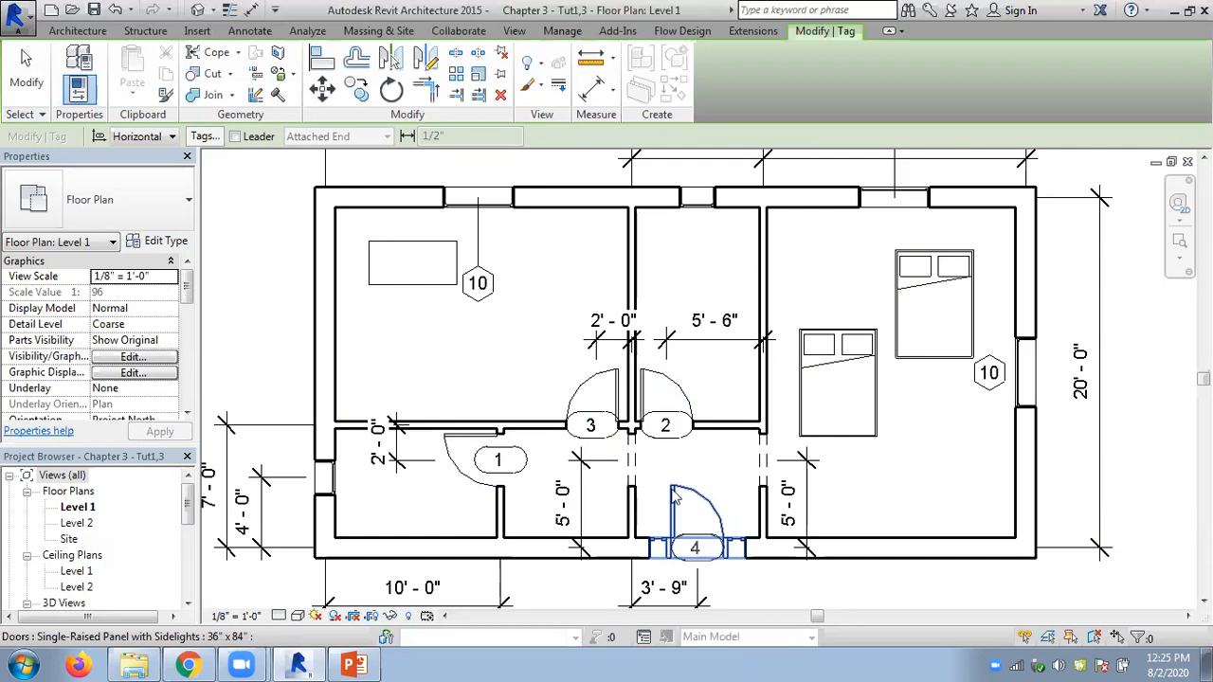
{"action": "key", "text": "Escape"}
{"action": "key", "text": "Escape"}
Select the two adjacent Single-Decorative 2 doors in turn, clear the selection and review the door and window tags on the plan
{"action": "left_click", "coordinate": [582, 396]}
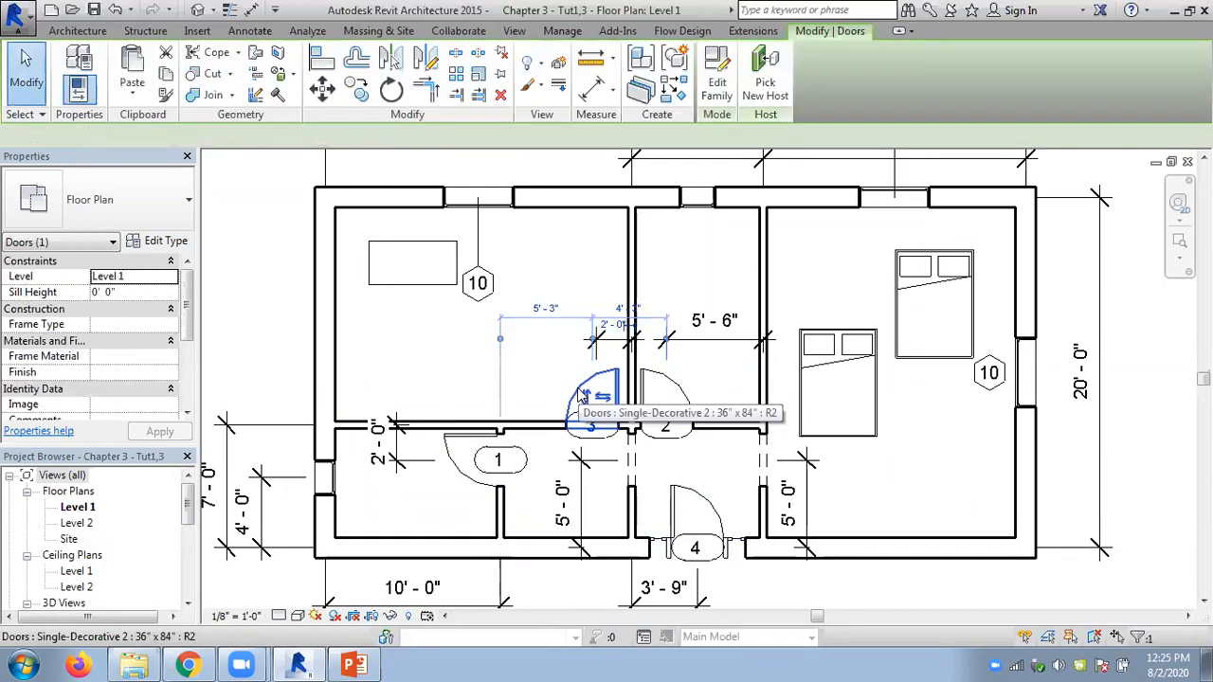
{"action": "left_click", "coordinate": [666, 381]}
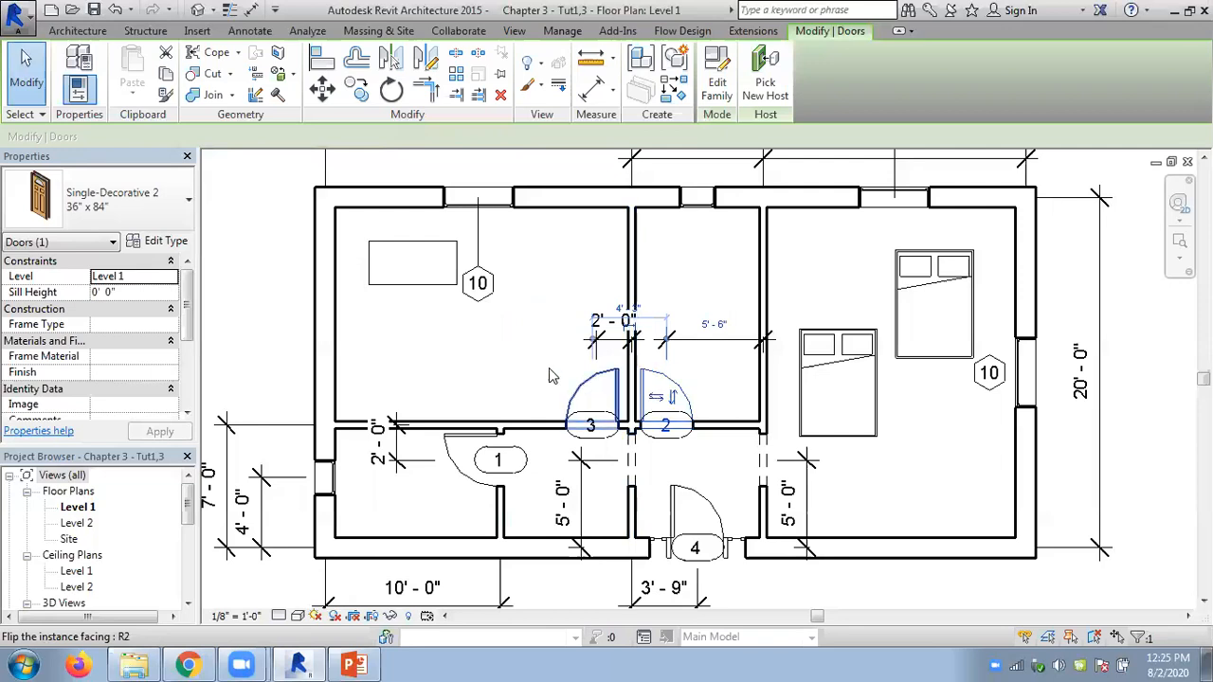
{"action": "key", "text": "Escape"}
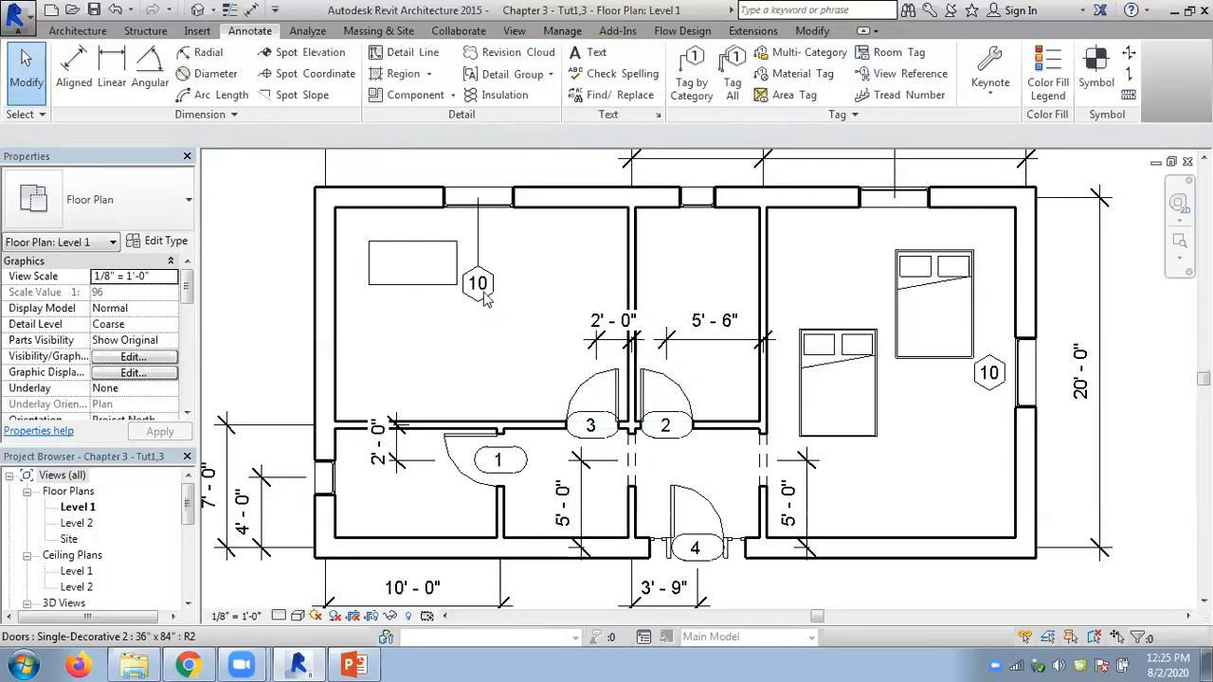
{"action": "middle_click_drag", "start_coordinate": [534, 326], "coordinate": [520, 387]}
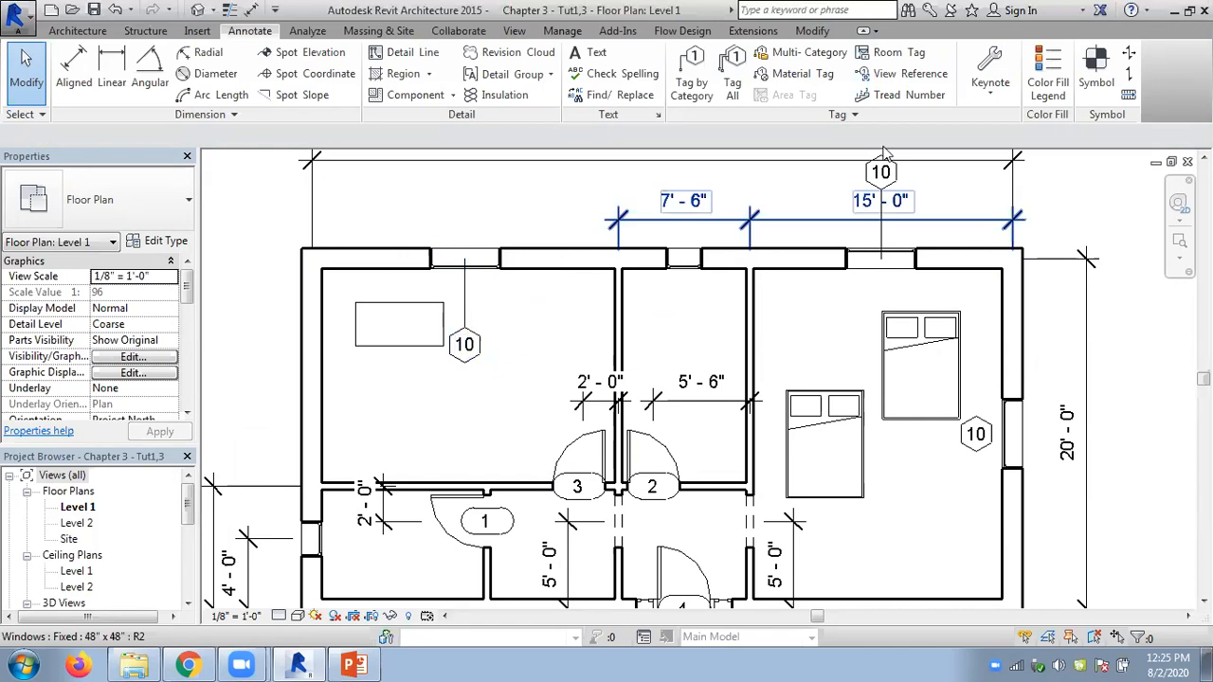
{"action": "middle_click_drag", "start_coordinate": [620, 505], "coordinate": [630, 455]}
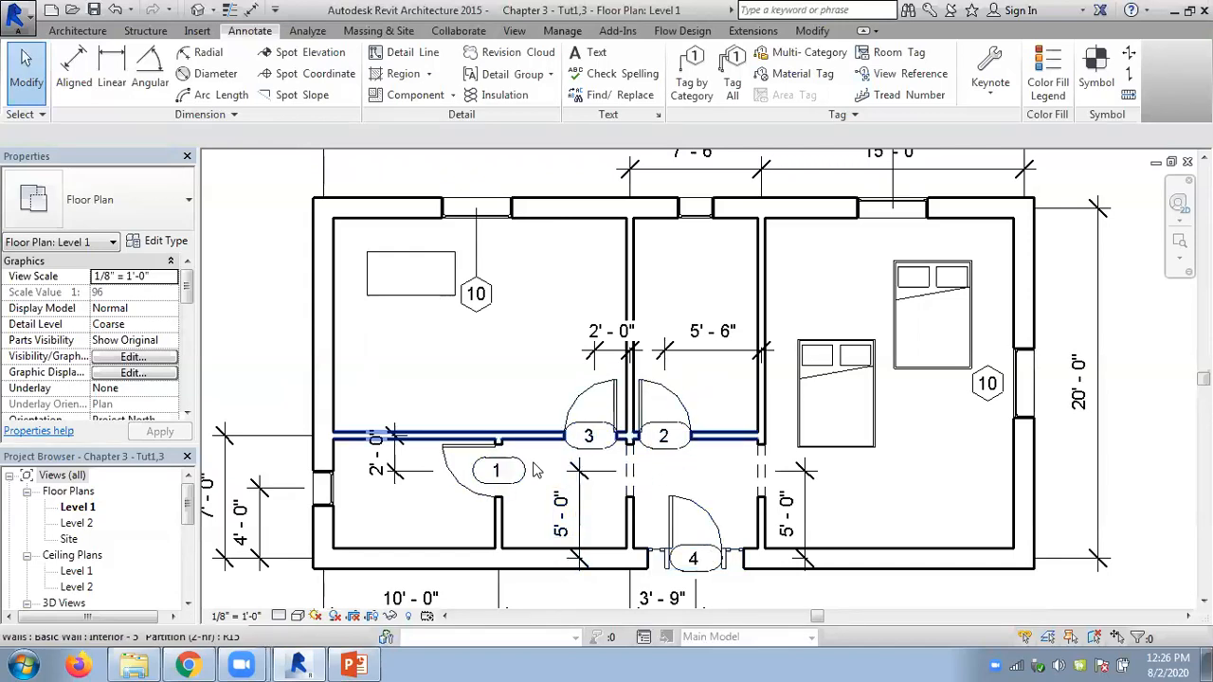
{"action": "middle_click_drag", "start_coordinate": [531, 270], "coordinate": [506, 368]}
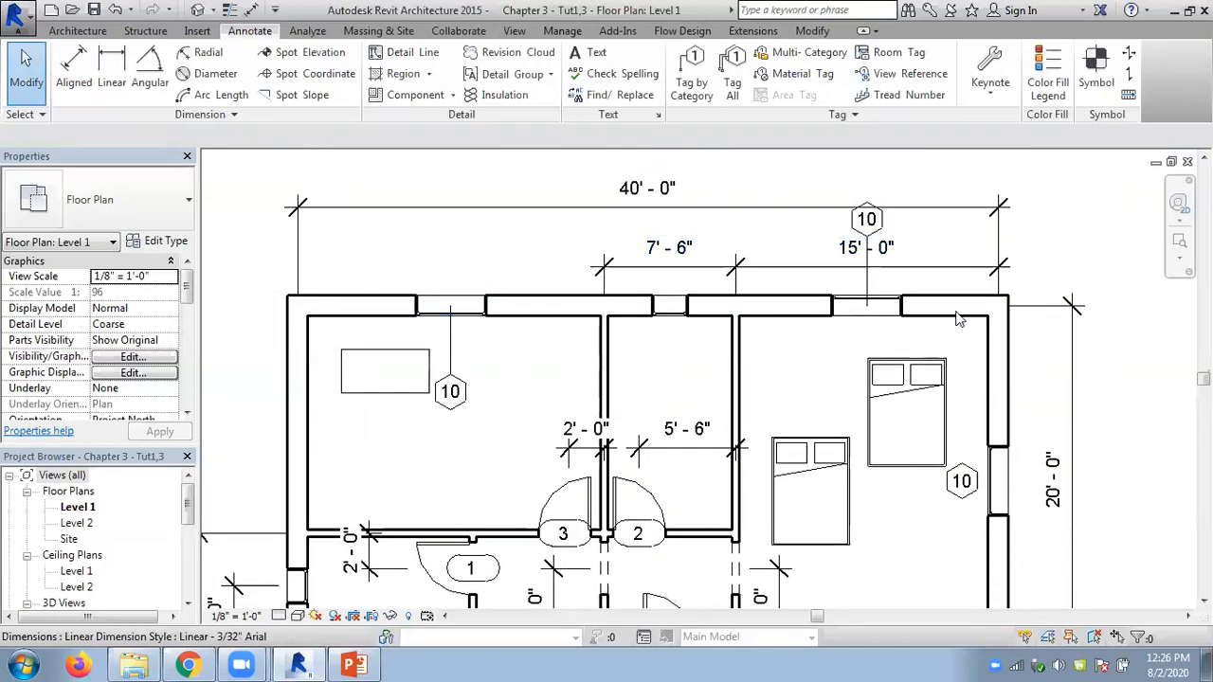
Undo all the door and window tags placed individually on the floor plan
{"action": "scroll", "coordinate": [805, 396], "scroll_direction": "down", "scroll_amount": 1}
{"action": "middle_click_drag", "start_coordinate": [641, 445], "coordinate": [641, 366]}
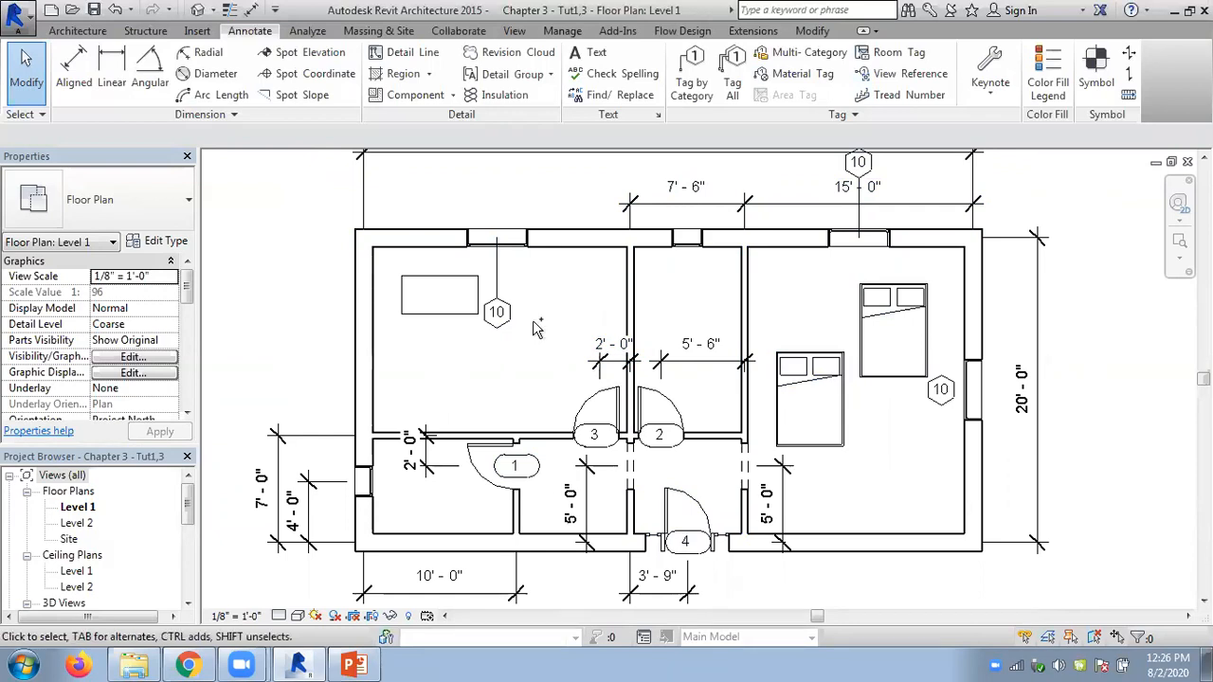
{"action": "scroll", "coordinate": [535, 327], "scroll_direction": "down", "scroll_amount": 1}
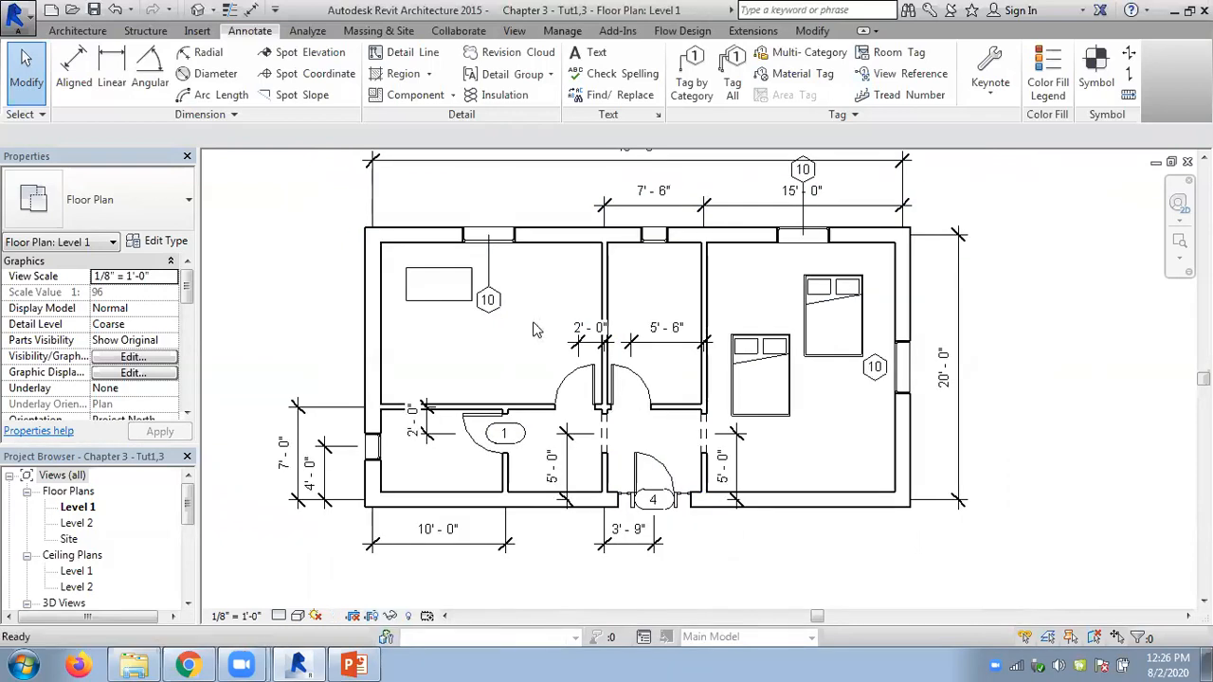
{"action": "middle_click_drag", "start_coordinate": [536, 329], "coordinate": [569, 353]}
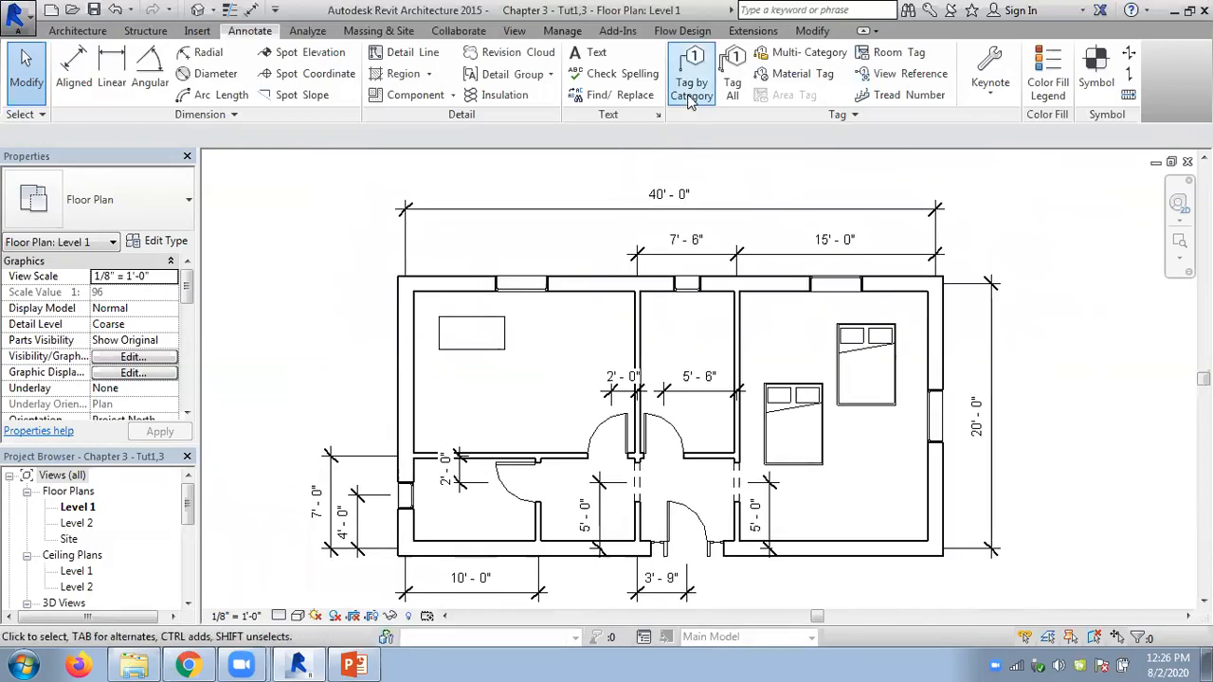
Tag all doors and windows in the current view at once with horizontal tags and no leaders
{"action": "left_click", "coordinate": [738, 87]}
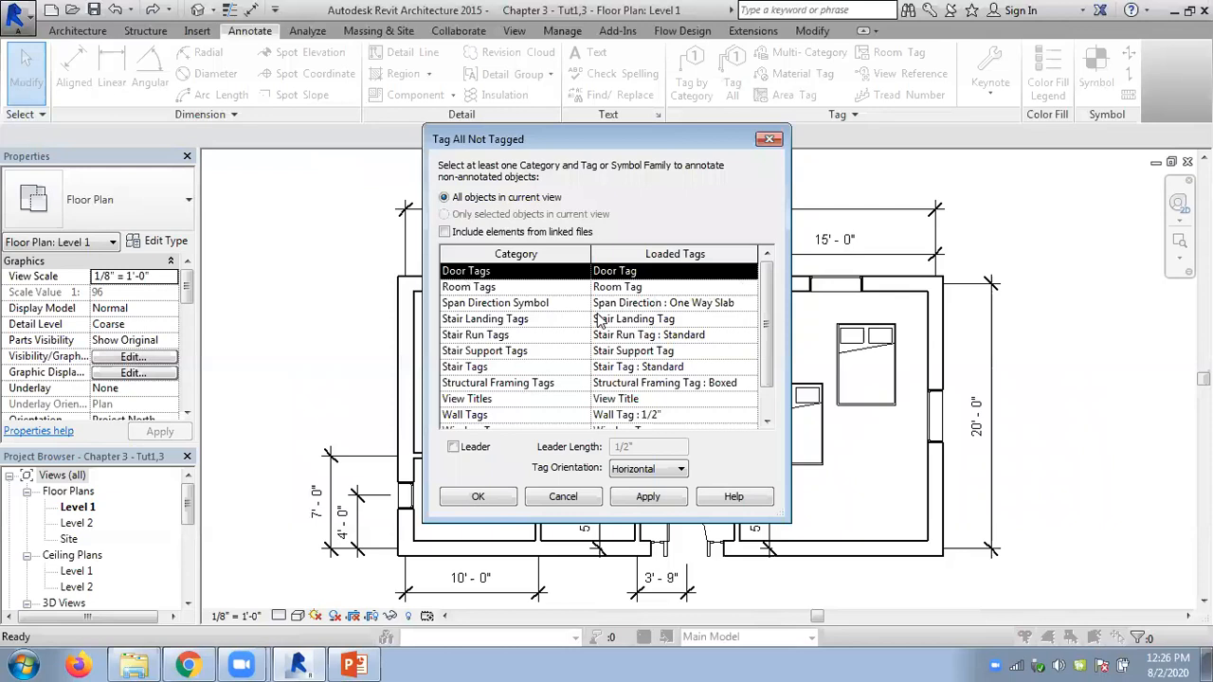
{"action": "scroll", "coordinate": [720, 370], "scroll_direction": "down", "scroll_amount": 1}
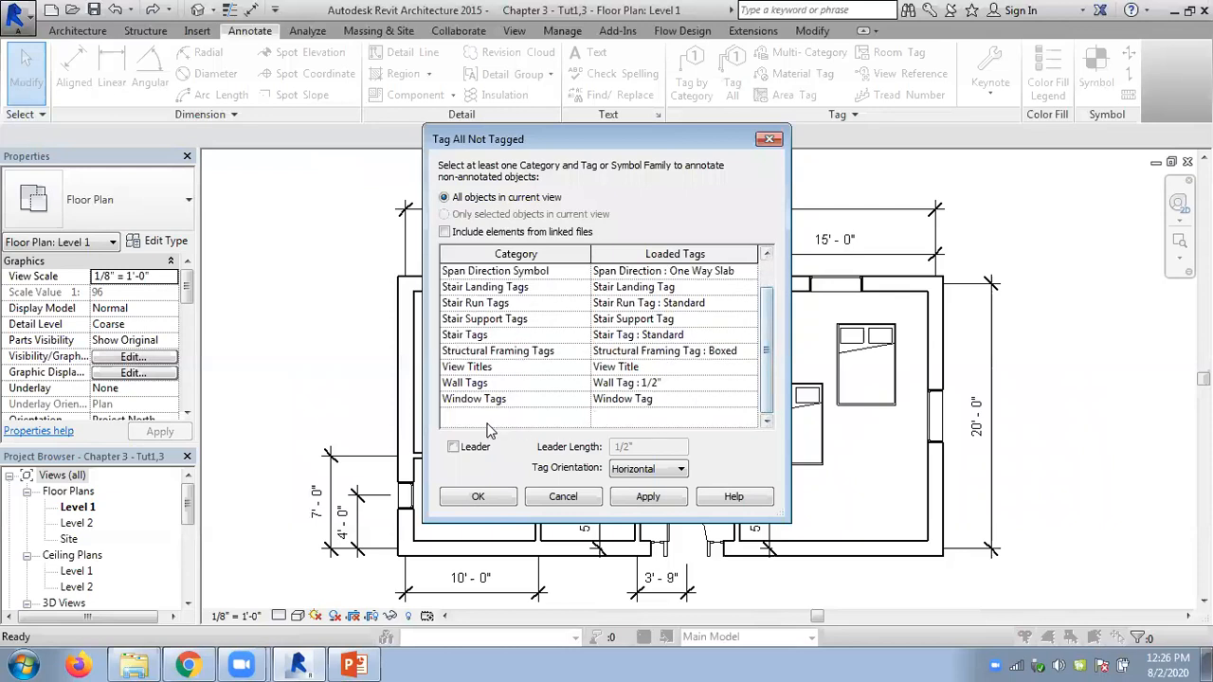
{"action": "left_click", "coordinate": [472, 399], "text": "ctrl"}
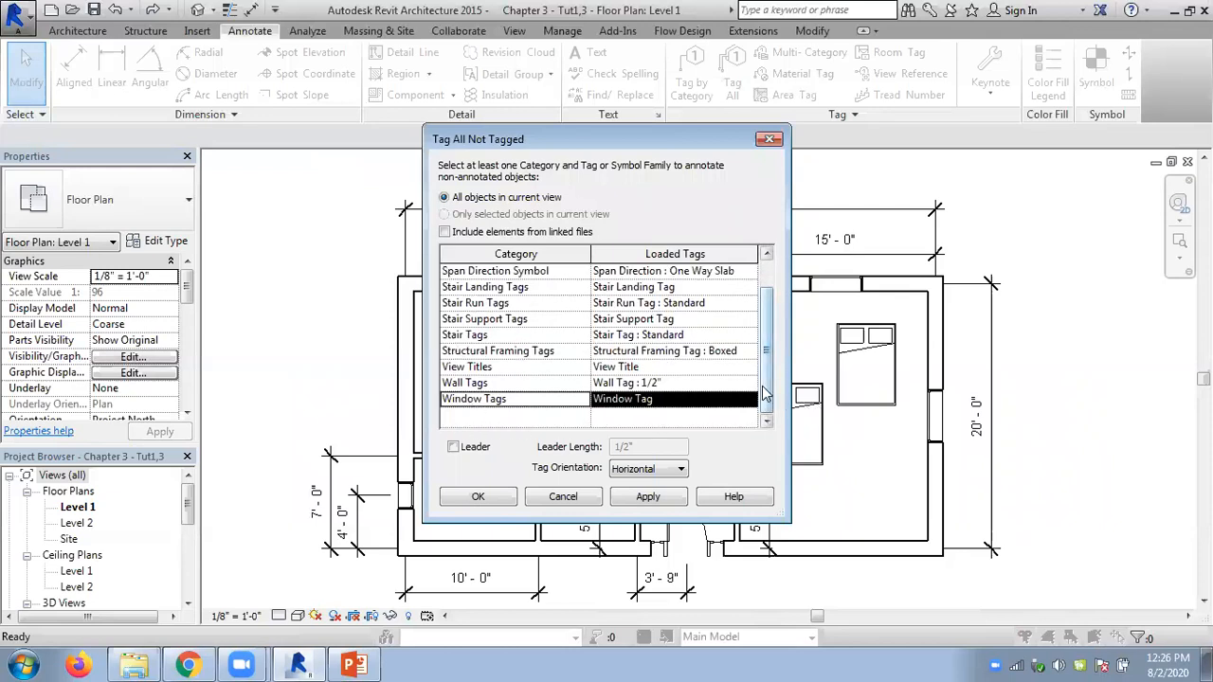
{"action": "scroll", "coordinate": [775, 341], "scroll_direction": "up", "scroll_amount": 1}
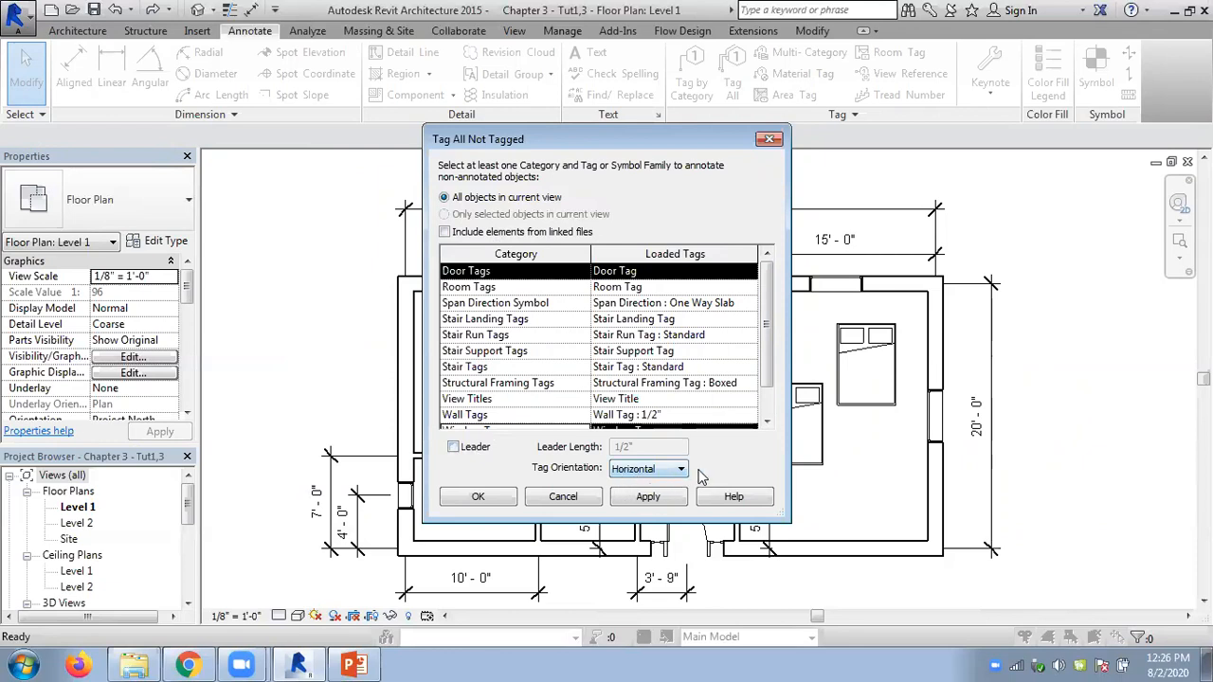
{"action": "left_click", "coordinate": [650, 500]}
{"action": "left_click", "coordinate": [479, 497]}
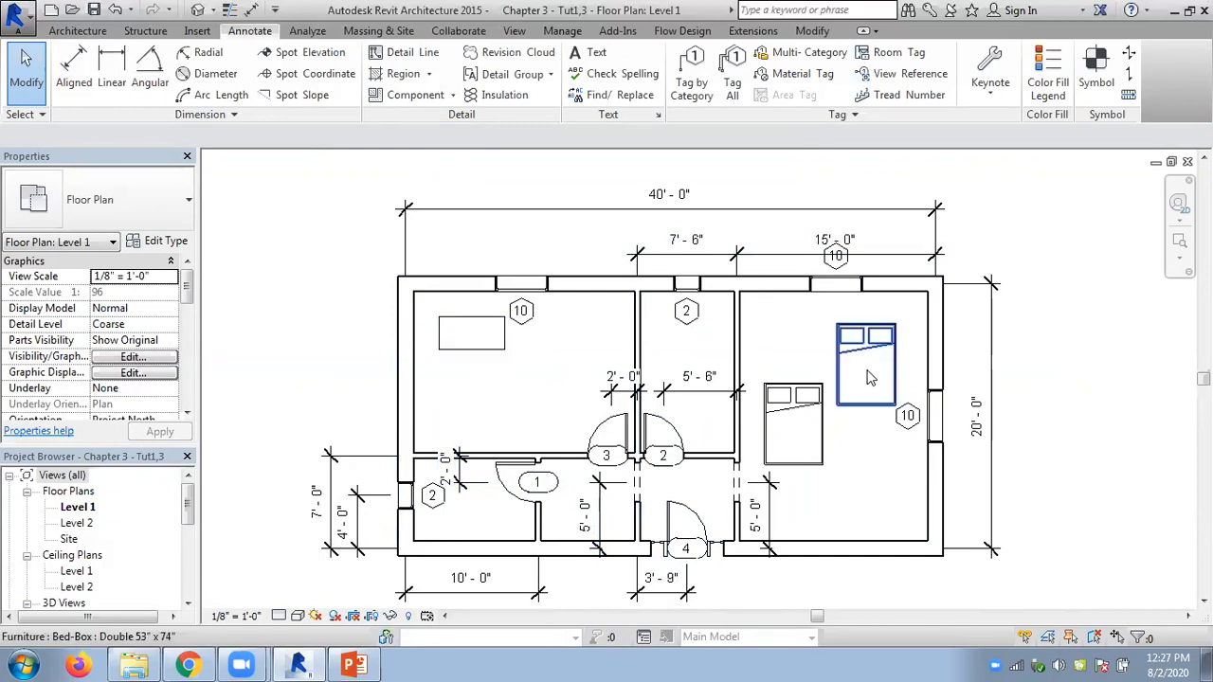
Tag all walls in the current view at once with Wall Tag : 1/2", horizontal and without leaders
{"action": "left_click", "coordinate": [731, 88]}
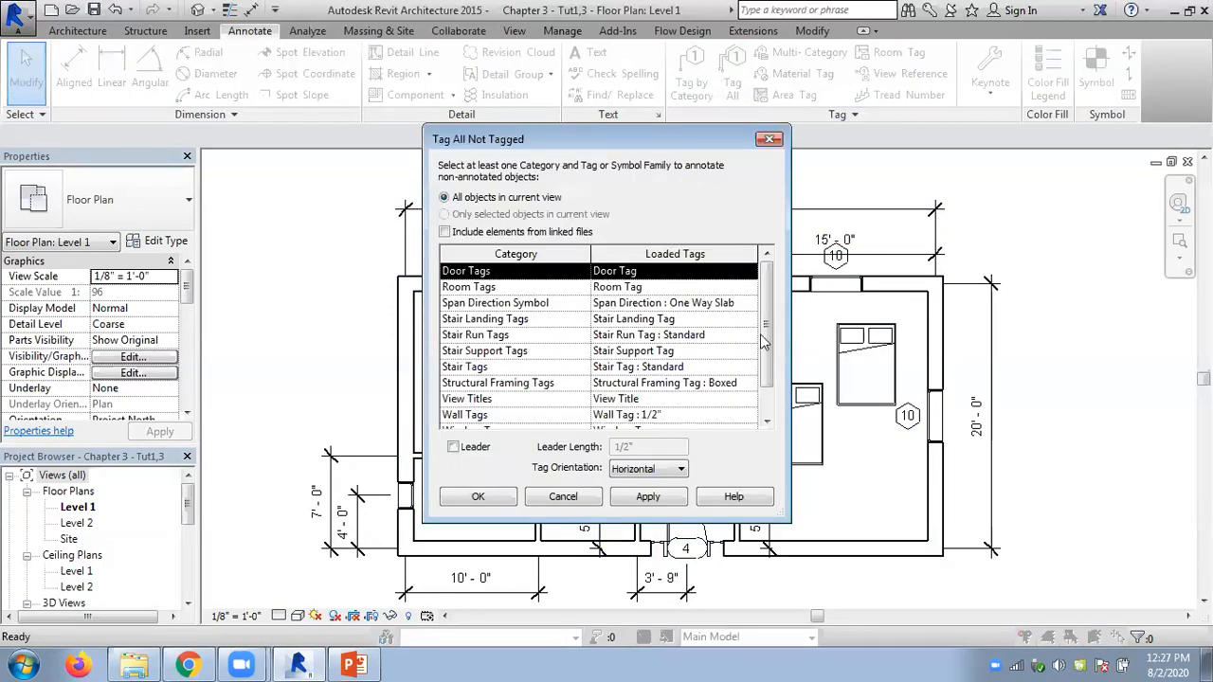
{"action": "scroll", "coordinate": [773, 337], "scroll_direction": "down", "scroll_amount": 1}
{"action": "scroll", "coordinate": [772, 337], "scroll_direction": "up", "scroll_amount": 1}
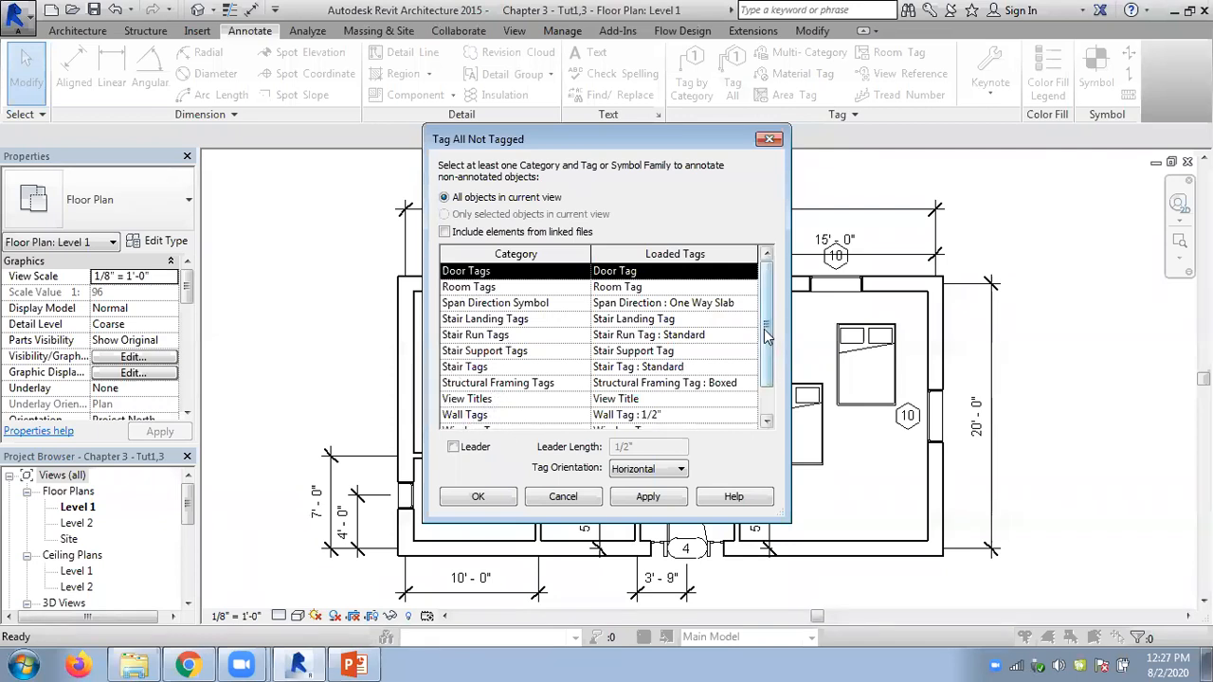
{"action": "left_click_drag", "start_coordinate": [764, 342], "coordinate": [764, 370]}
{"action": "left_click", "coordinate": [468, 384]}
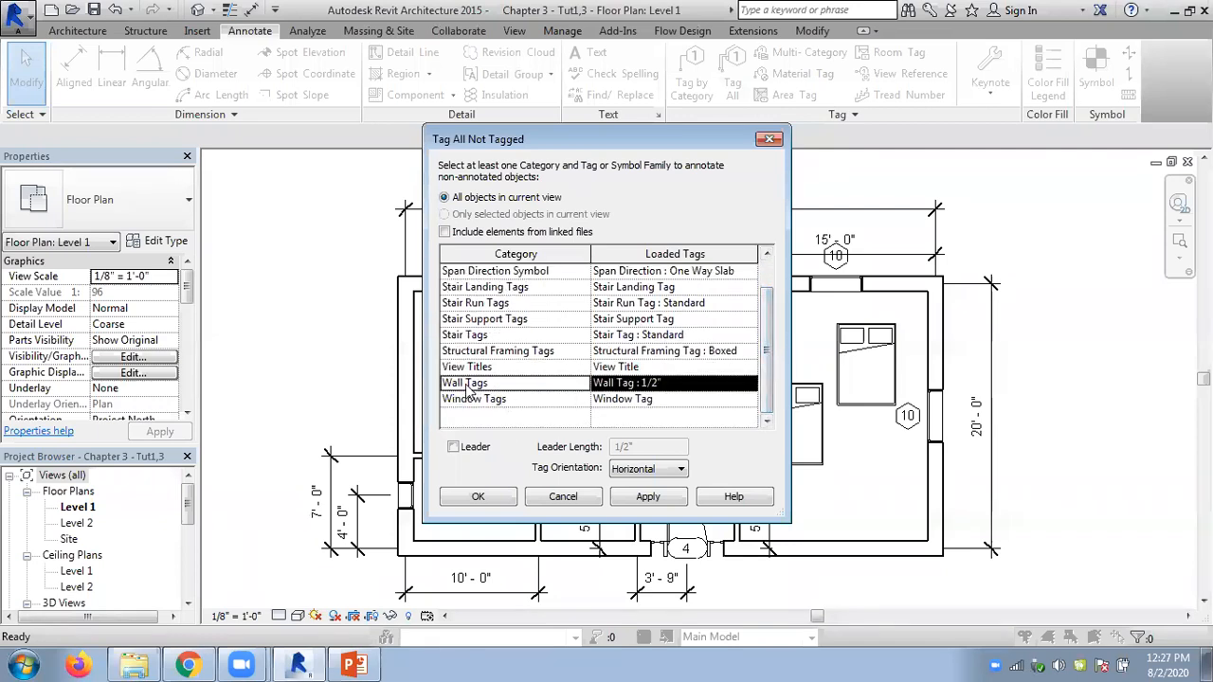
{"action": "left_click", "coordinate": [648, 498]}
{"action": "left_click", "coordinate": [479, 497]}
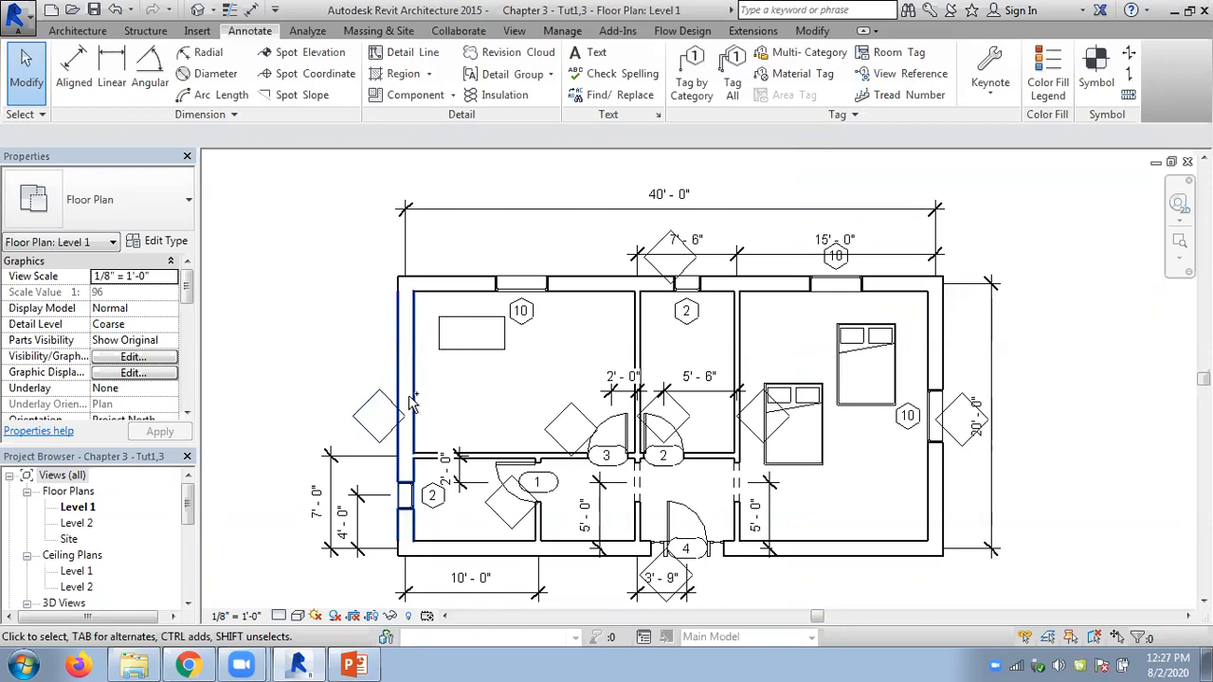
Pick the desk for tagging by category and agree to load a tag family for furniture
{"action": "left_click", "coordinate": [715, 99]}
{"action": "left_click", "coordinate": [476, 357]}
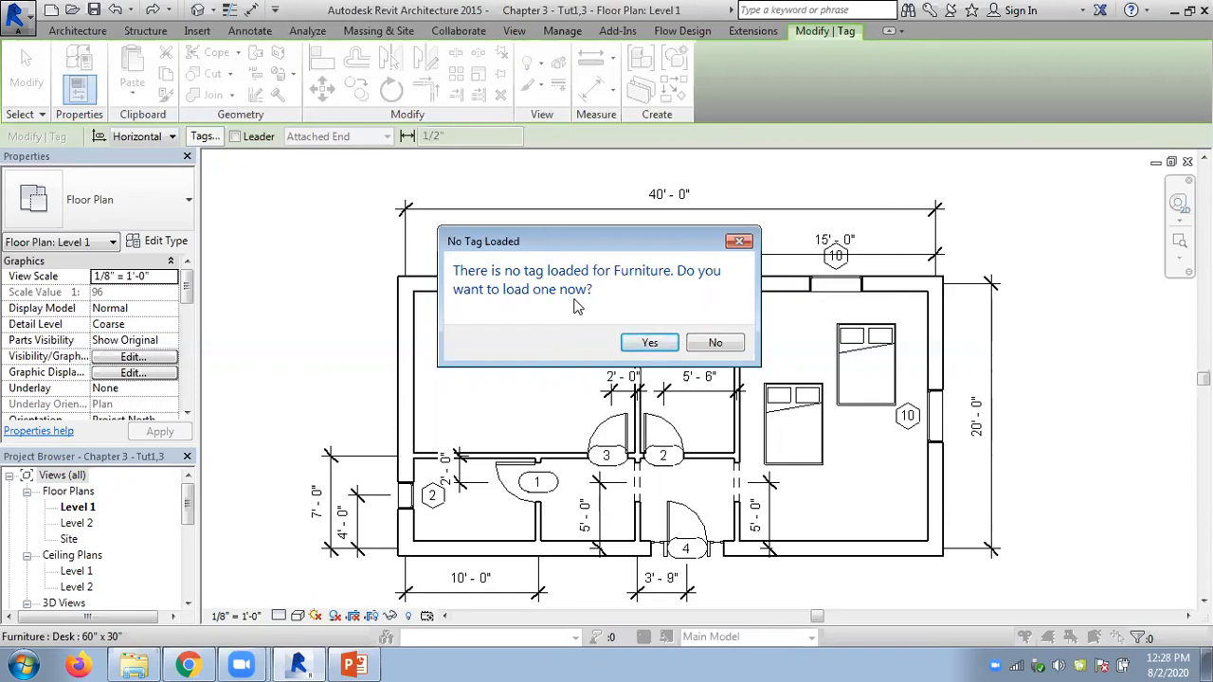
{"action": "left_click_drag", "start_coordinate": [561, 237], "coordinate": [667, 163]}
{"action": "left_click", "coordinate": [754, 268]}
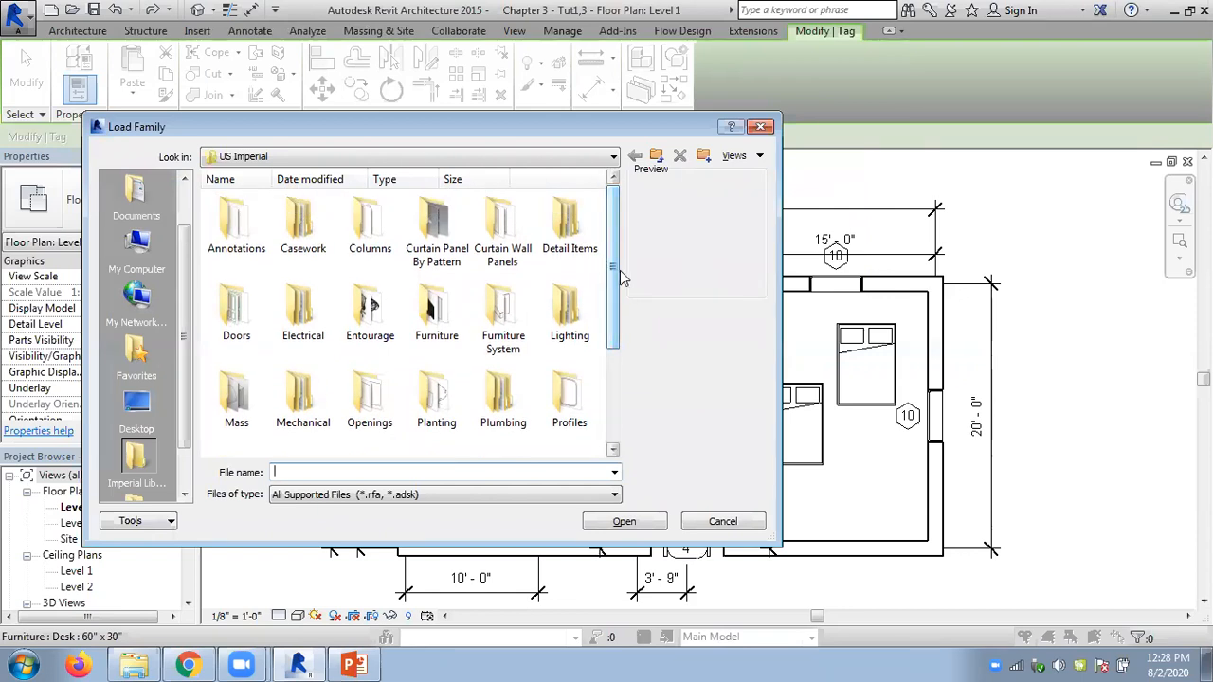
Look through the Detail Items folders, including Div 01-General and Div 12-Furnishings, for a furniture tag and return to the US Imperial library
{"action": "double_click", "coordinate": [564, 232]}
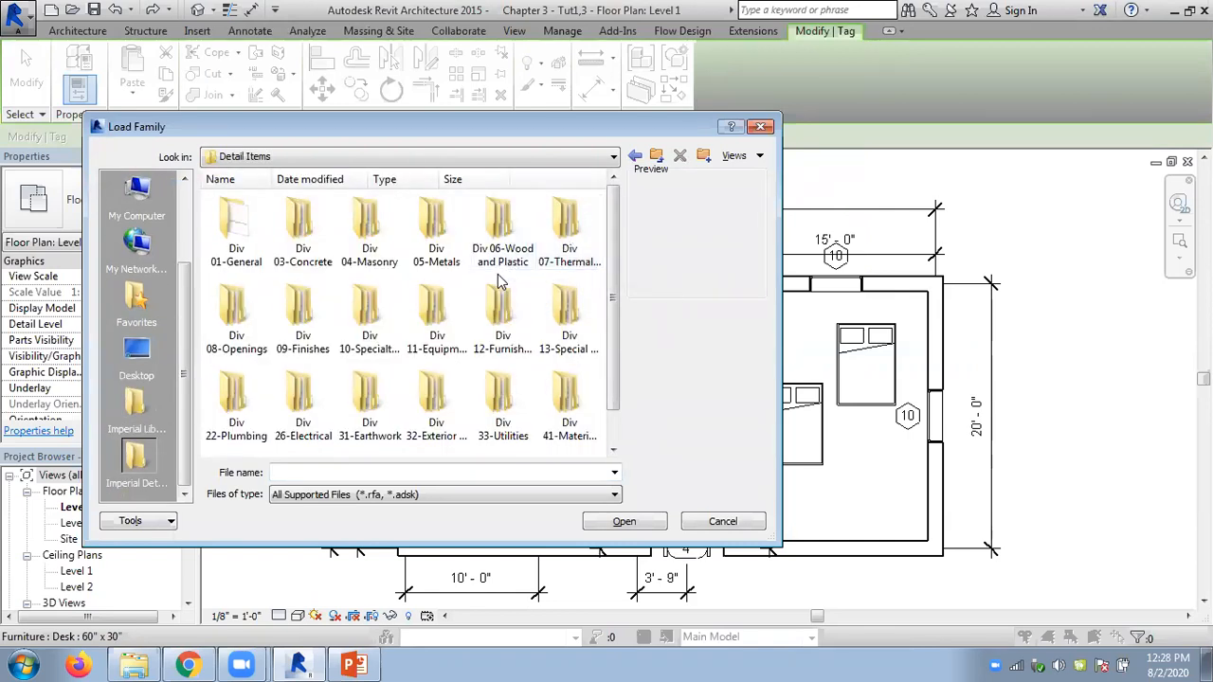
{"action": "double_click", "coordinate": [236, 227]}
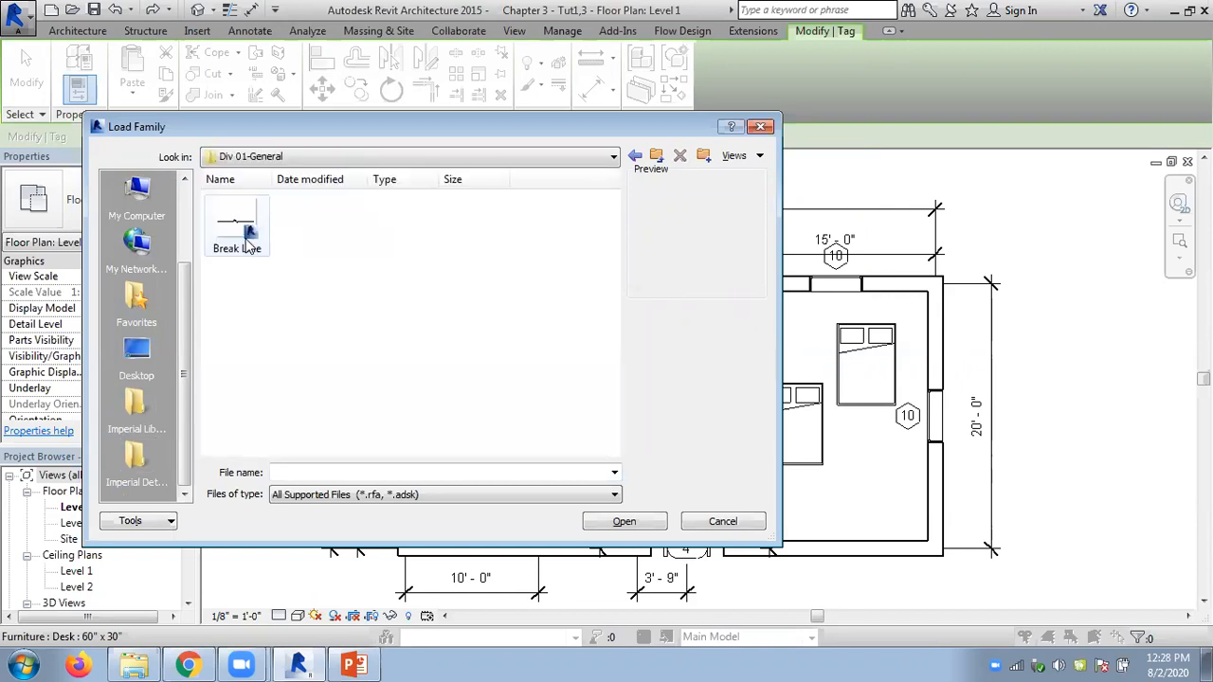
{"action": "left_click", "coordinate": [655, 155]}
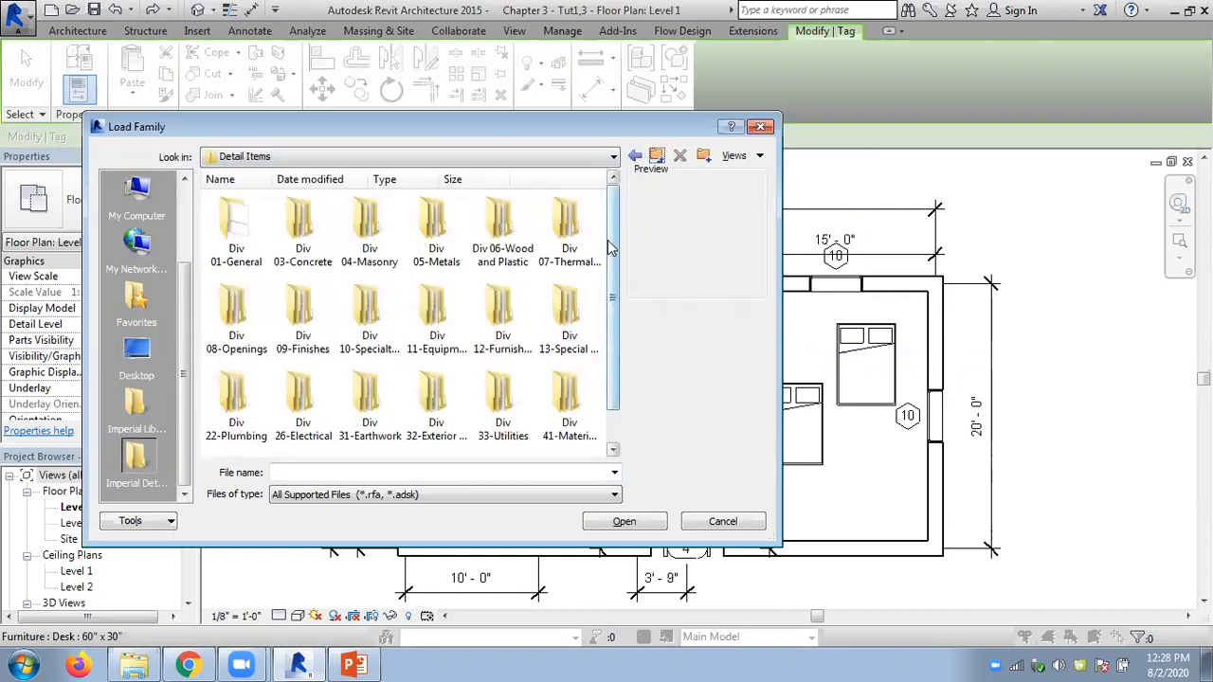
{"action": "left_click_drag", "start_coordinate": [615, 289], "coordinate": [610, 331]}
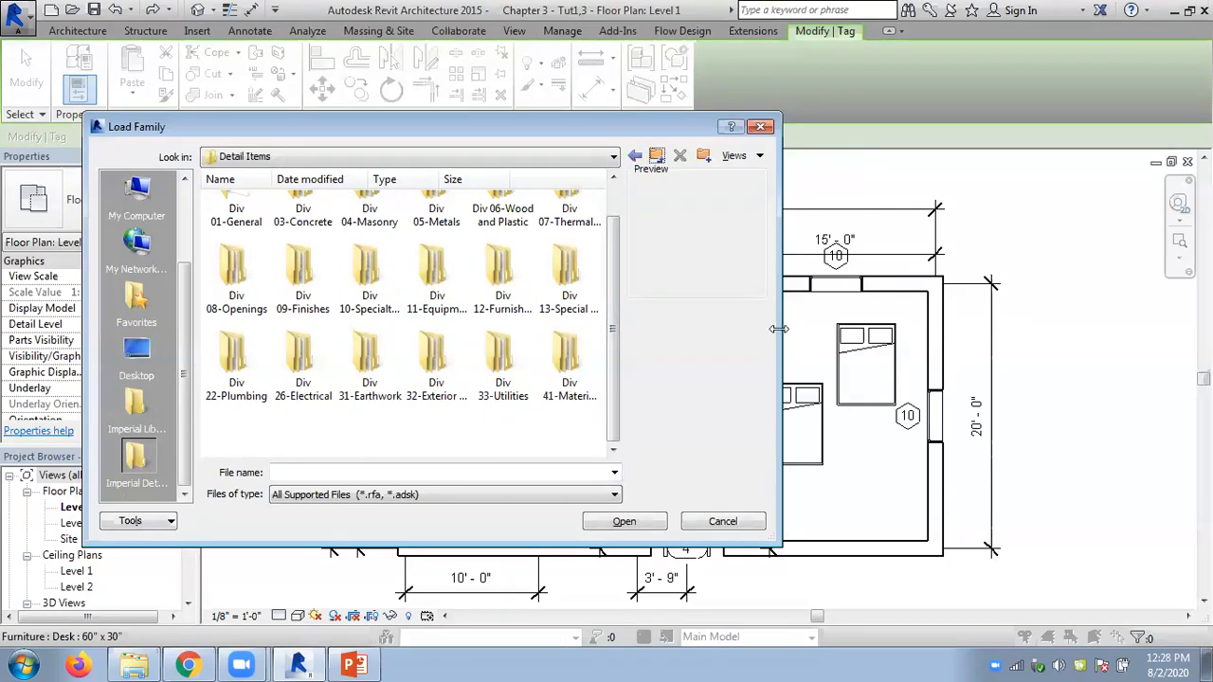
{"action": "left_click_drag", "start_coordinate": [778, 329], "coordinate": [933, 332]}
{"action": "left_click_drag", "start_coordinate": [763, 351], "coordinate": [765, 311]}
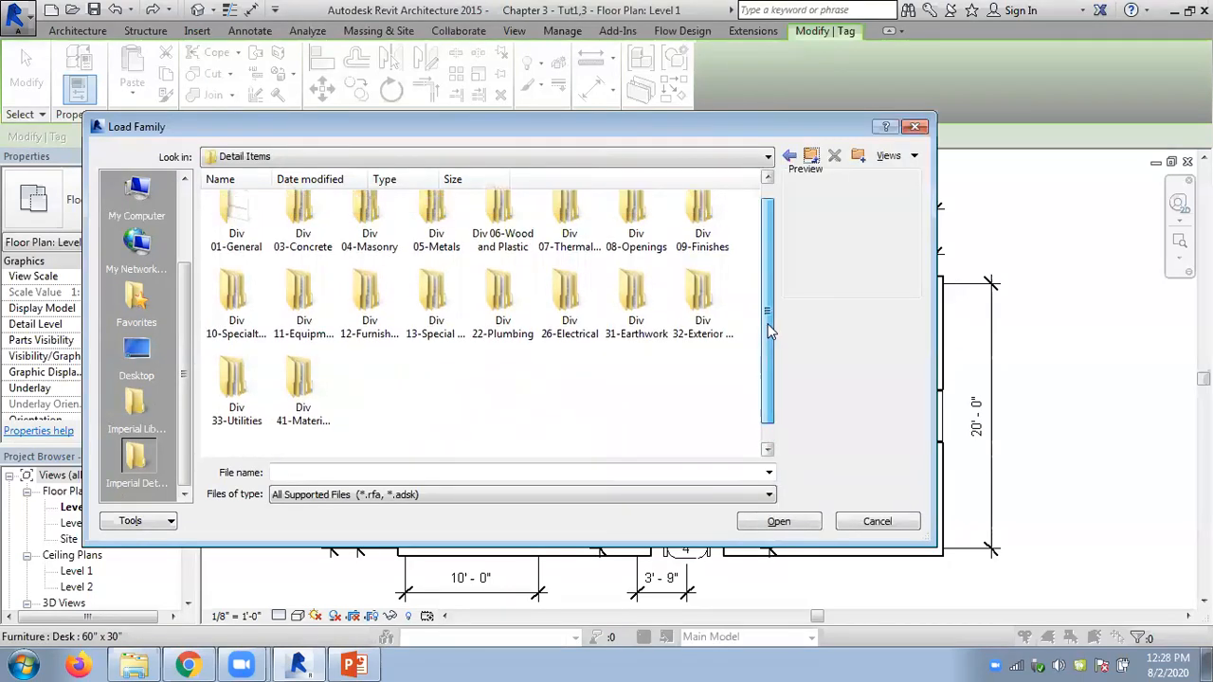
{"action": "double_click", "coordinate": [379, 321]}
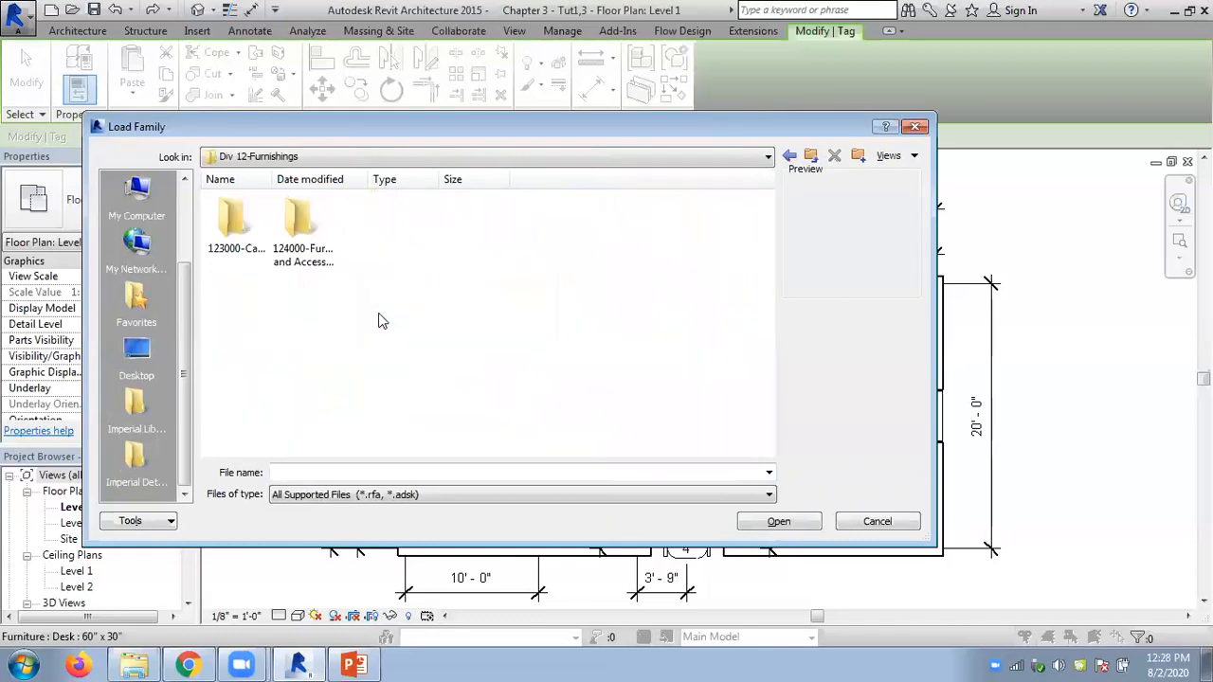
{"action": "double_click", "coordinate": [242, 225]}
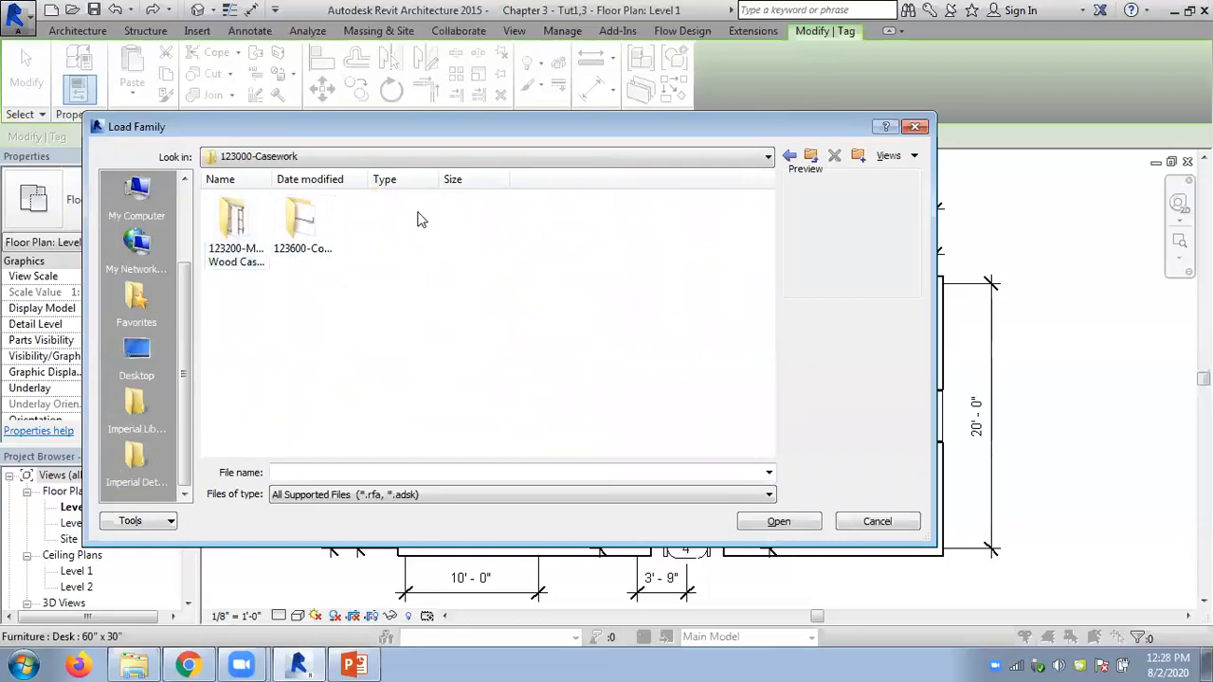
{"action": "left_click", "coordinate": [788, 157]}
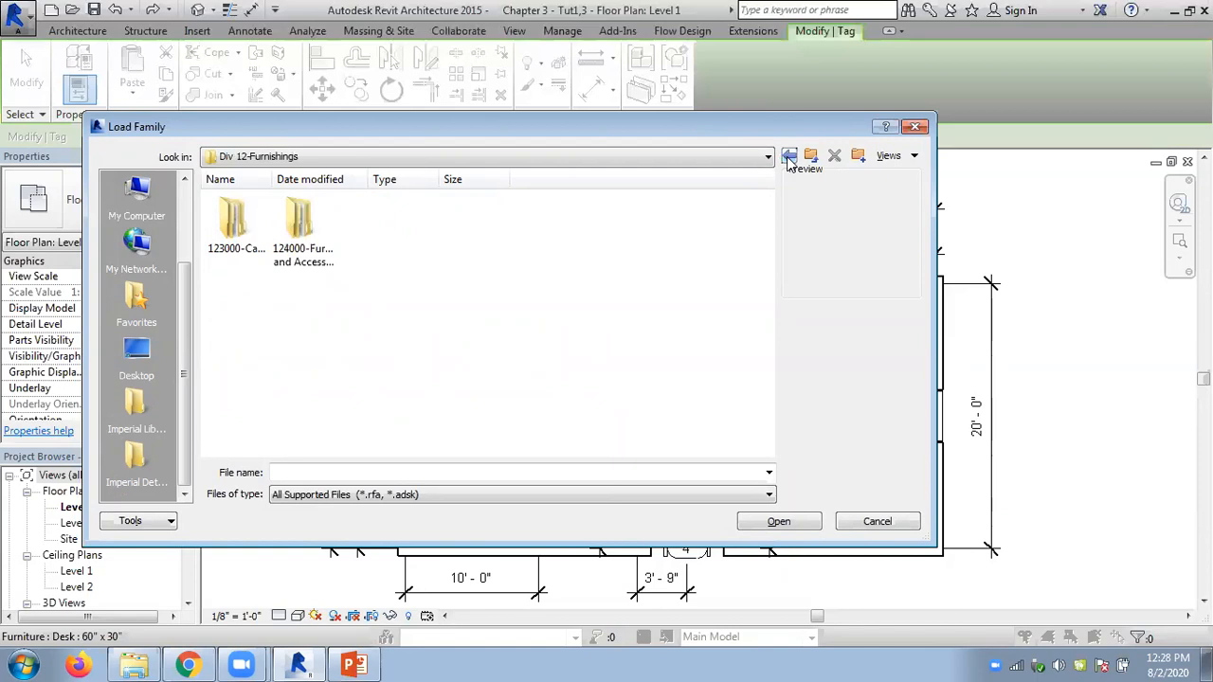
{"action": "left_click", "coordinate": [788, 158]}
{"action": "left_click", "coordinate": [787, 158]}
{"action": "left_click", "coordinate": [787, 157]}
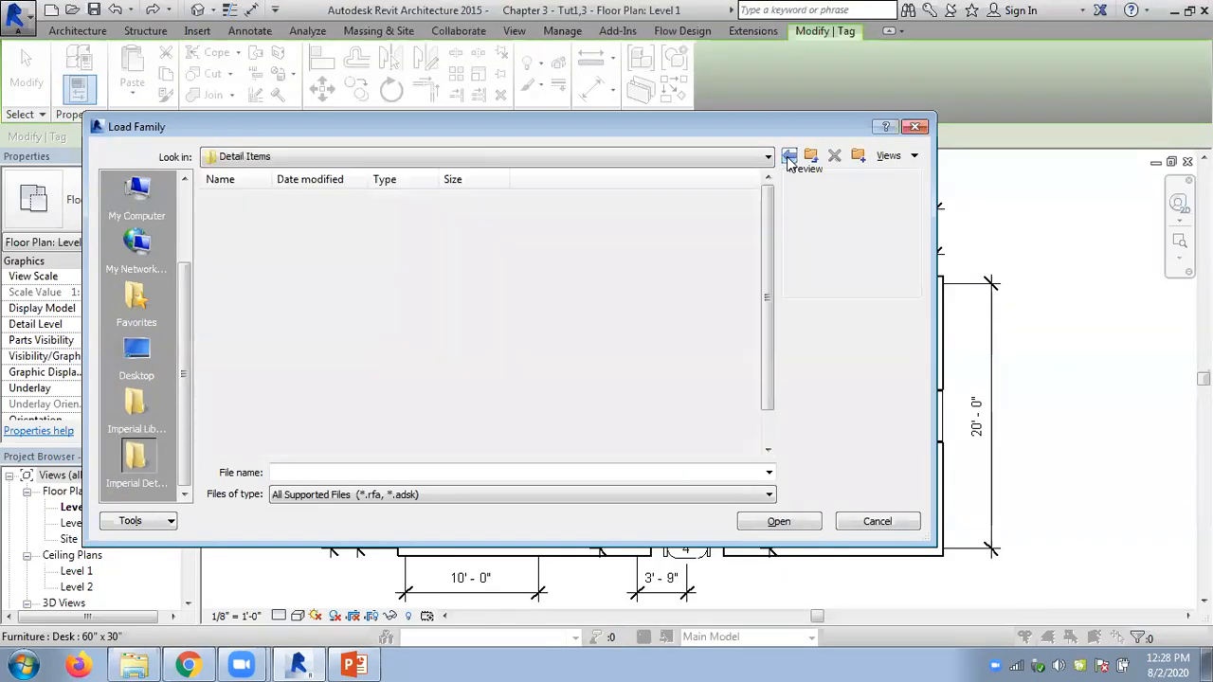
{"action": "left_click", "coordinate": [788, 158]}
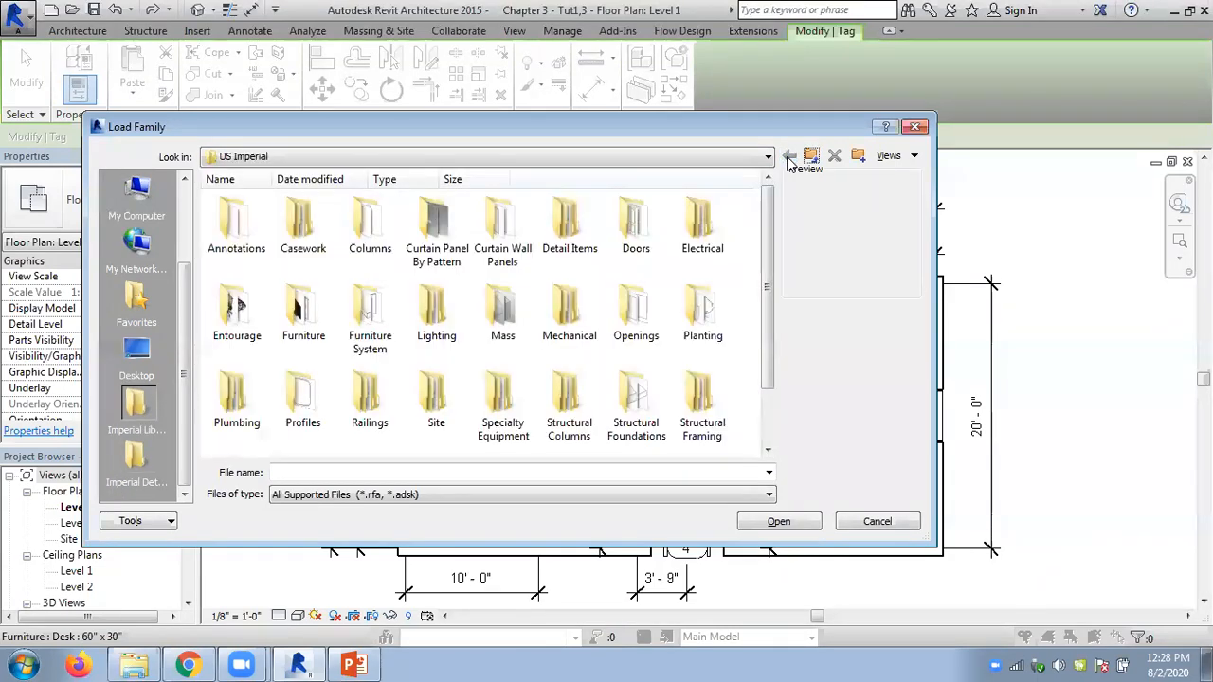
Load the Furniture Tag family from the Architectural subfolder of the Annotations library
{"action": "double_click", "coordinate": [237, 220]}
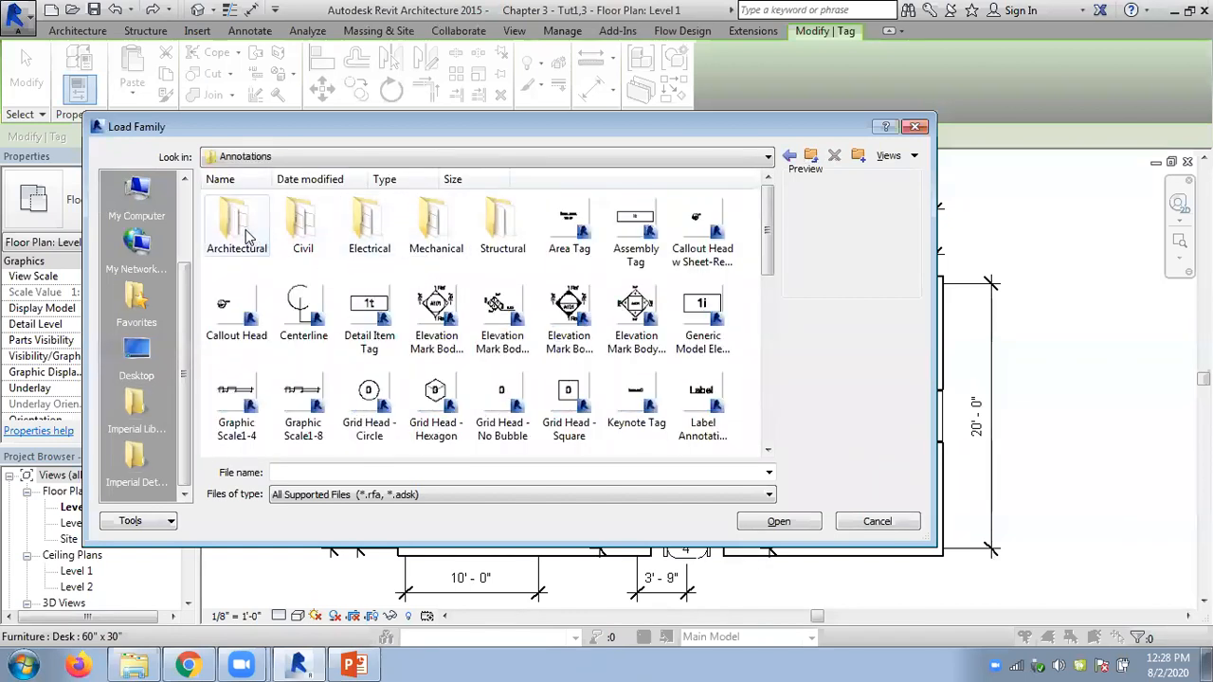
{"action": "double_click", "coordinate": [242, 233]}
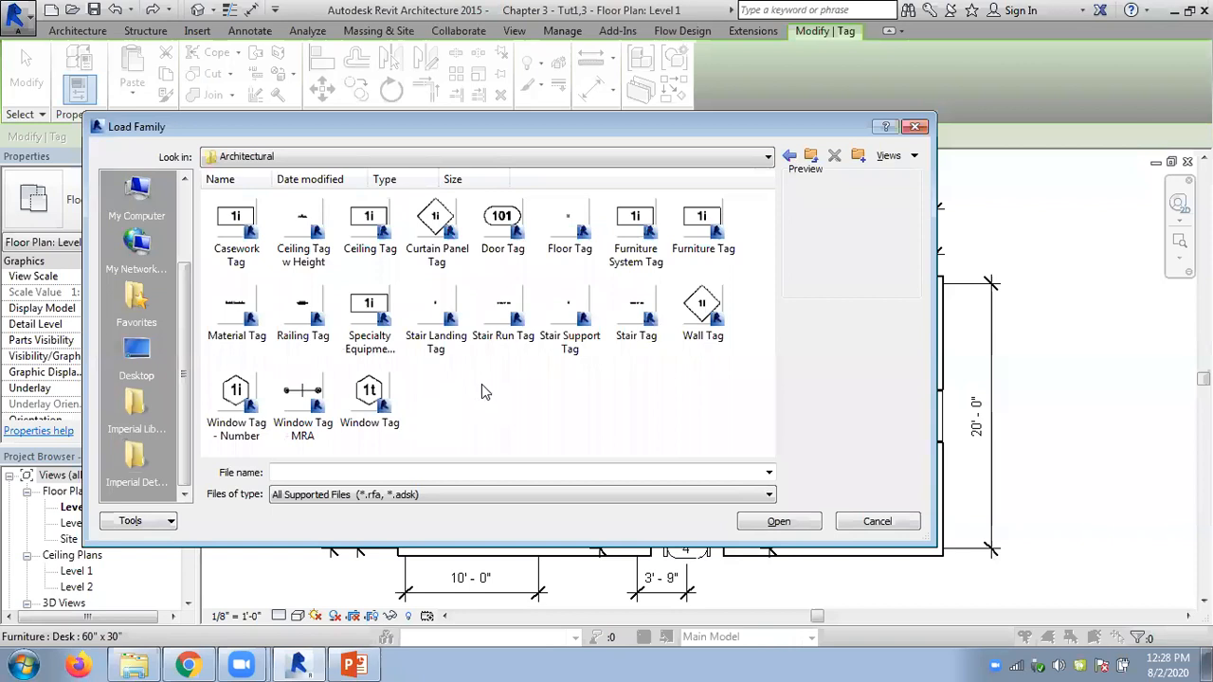
{"action": "left_click", "coordinate": [709, 233]}
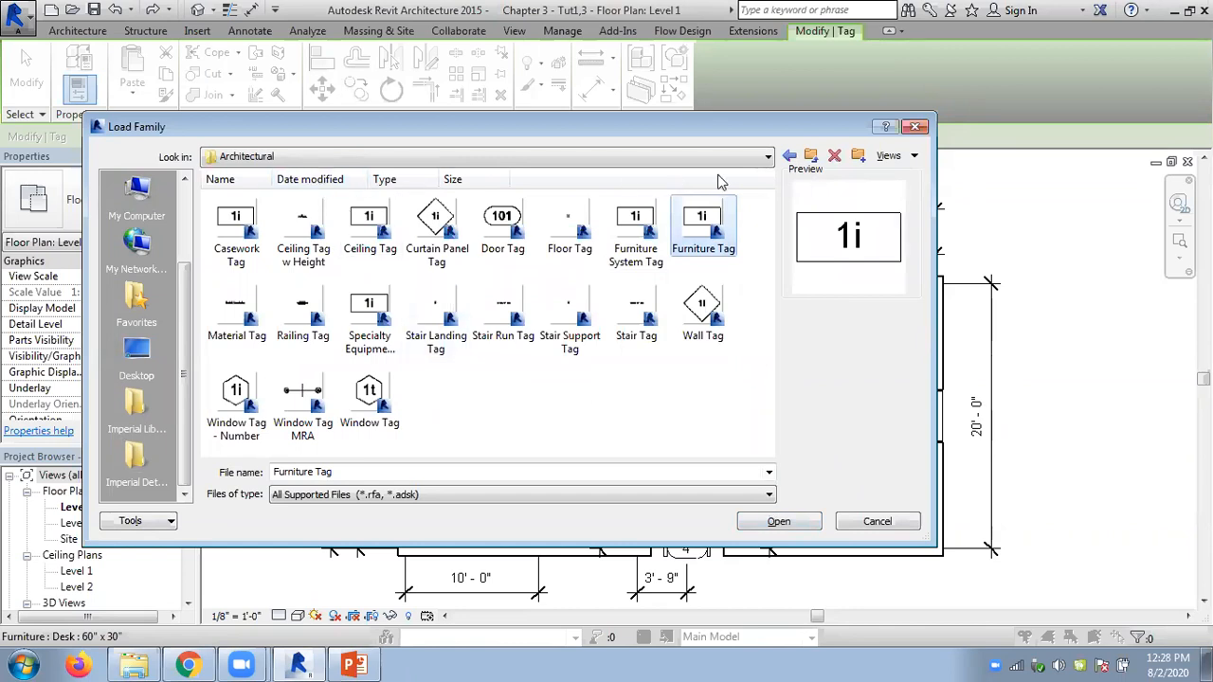
{"action": "left_click", "coordinate": [768, 158]}
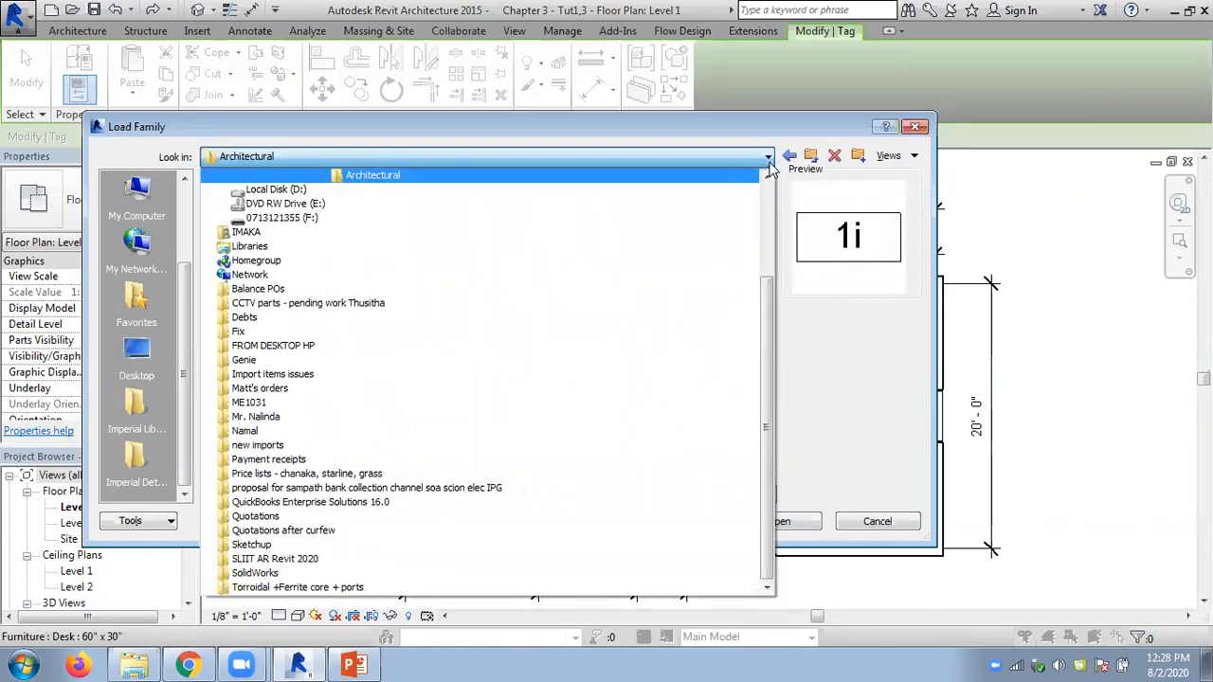
{"action": "scroll", "coordinate": [612, 279], "scroll_direction": "up", "scroll_amount": 3}
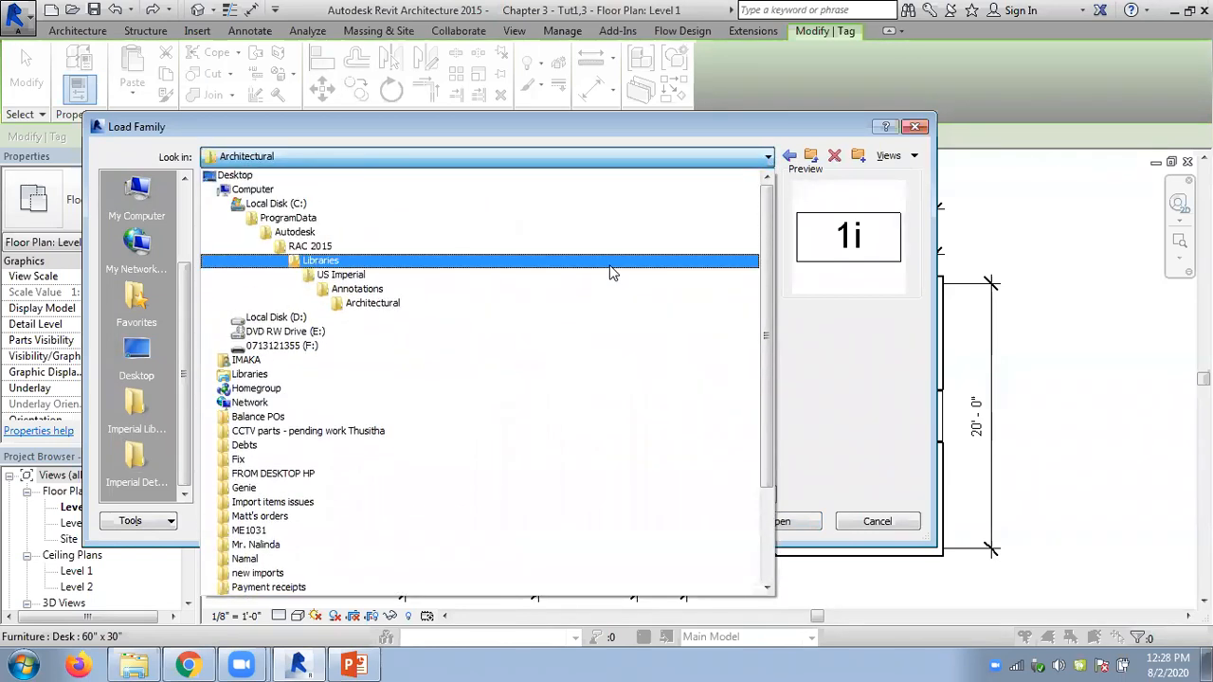
{"action": "left_click", "coordinate": [372, 303]}
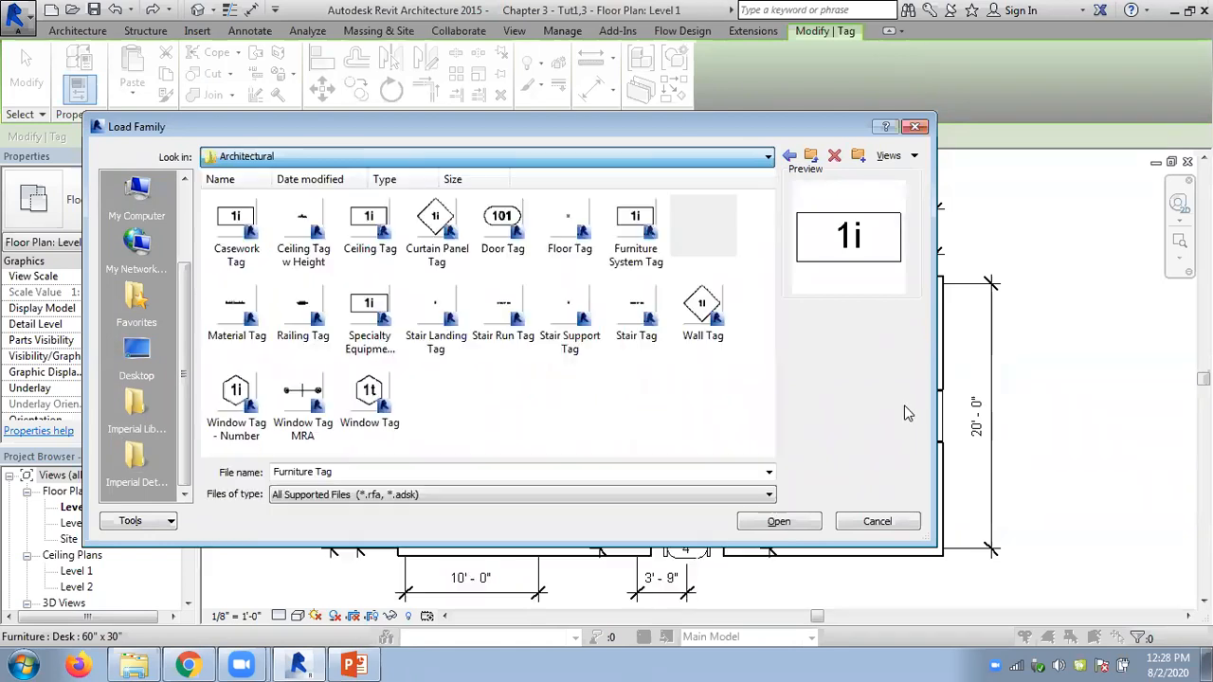
{"action": "left_click", "coordinate": [784, 527]}
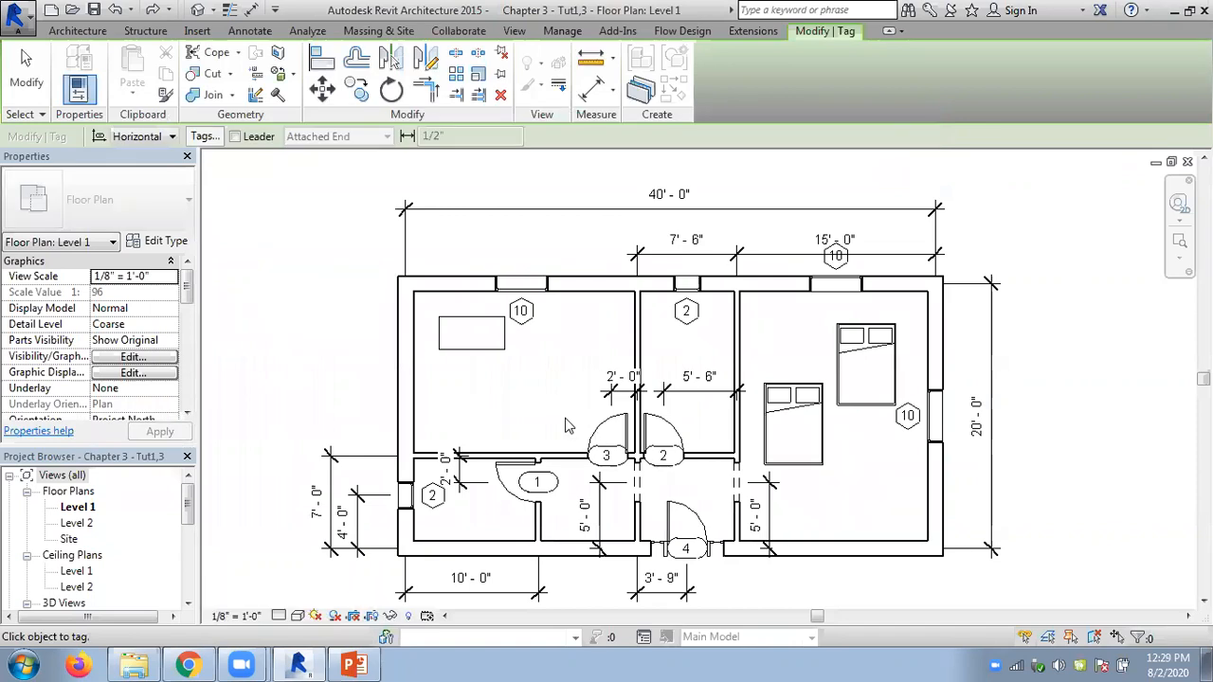
Tag the desk by category without a leader, end tagging and move the tag just below the desk
{"action": "left_click", "coordinate": [489, 362]}
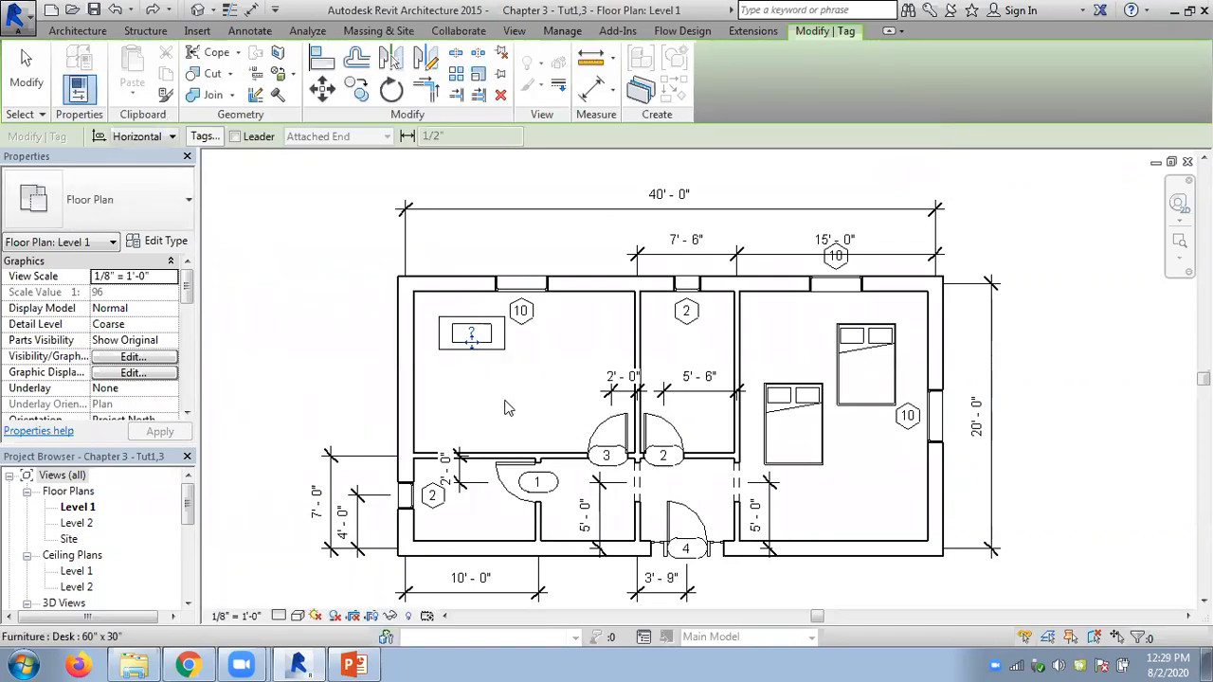
{"action": "key", "text": "Escape"}
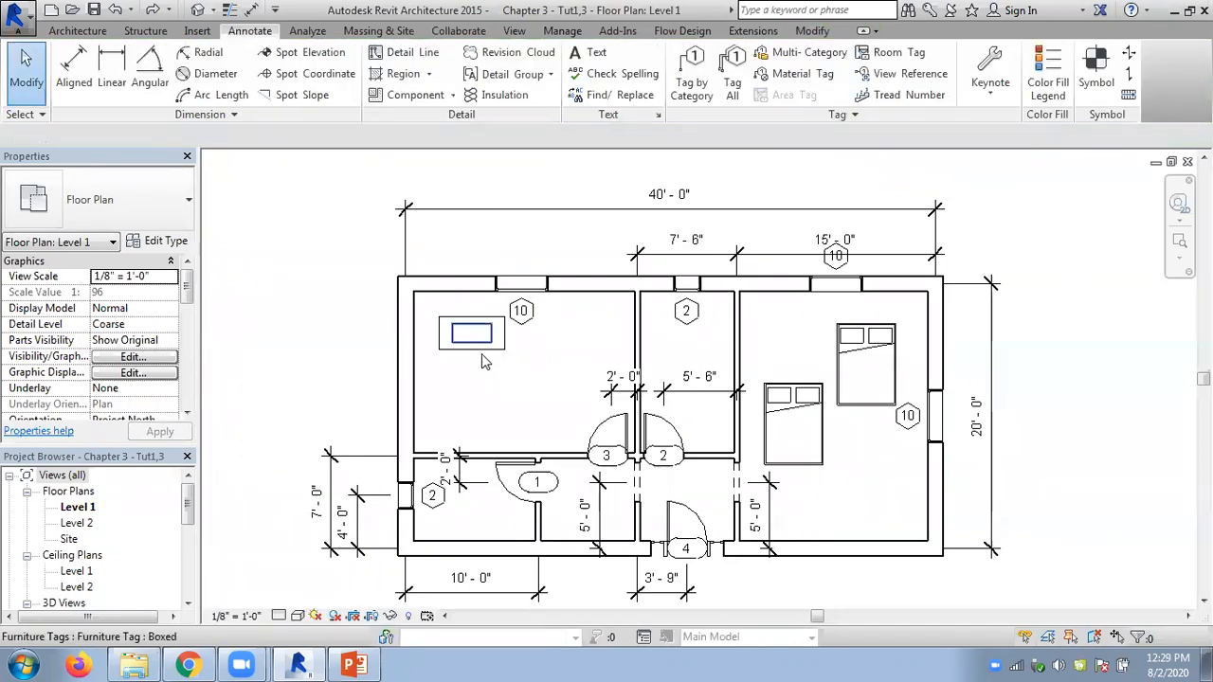
{"action": "left_click_drag", "start_coordinate": [487, 347], "coordinate": [482, 392]}
{"action": "left_click", "coordinate": [534, 384]}
Add an attached-end leader to the desk's furniture tag and clear the selection
{"action": "left_click", "coordinate": [483, 372]}
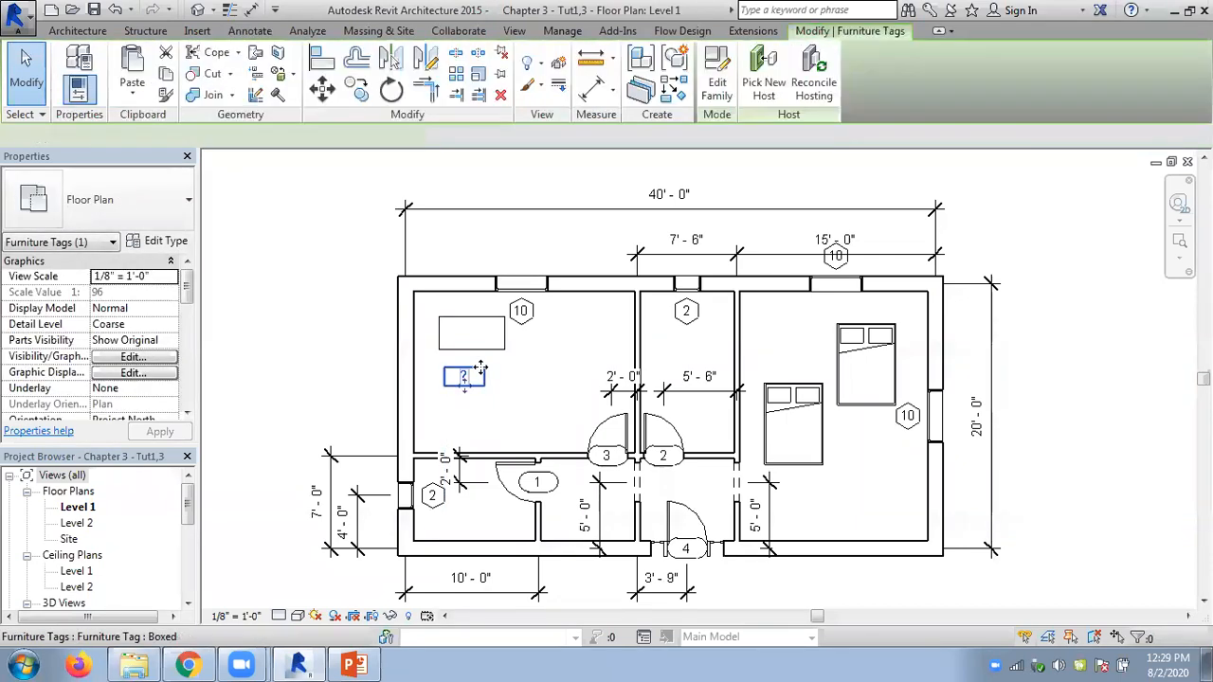
{"action": "left_click", "coordinate": [248, 136]}
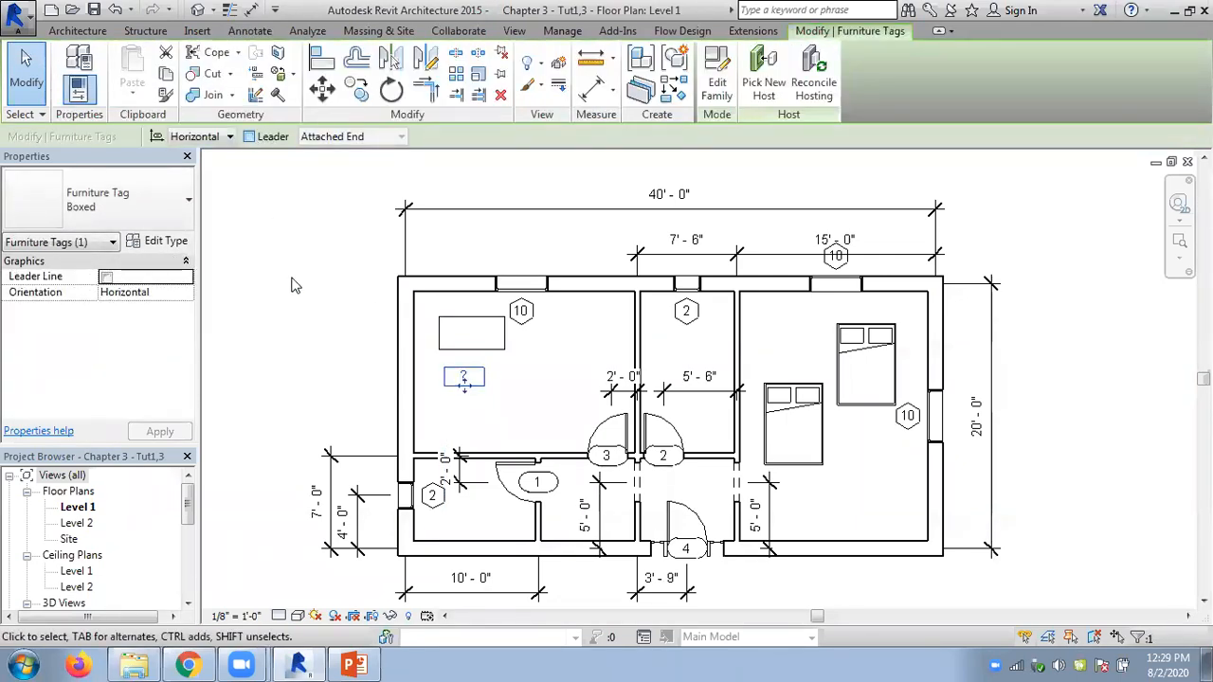
{"action": "left_click", "coordinate": [293, 297]}
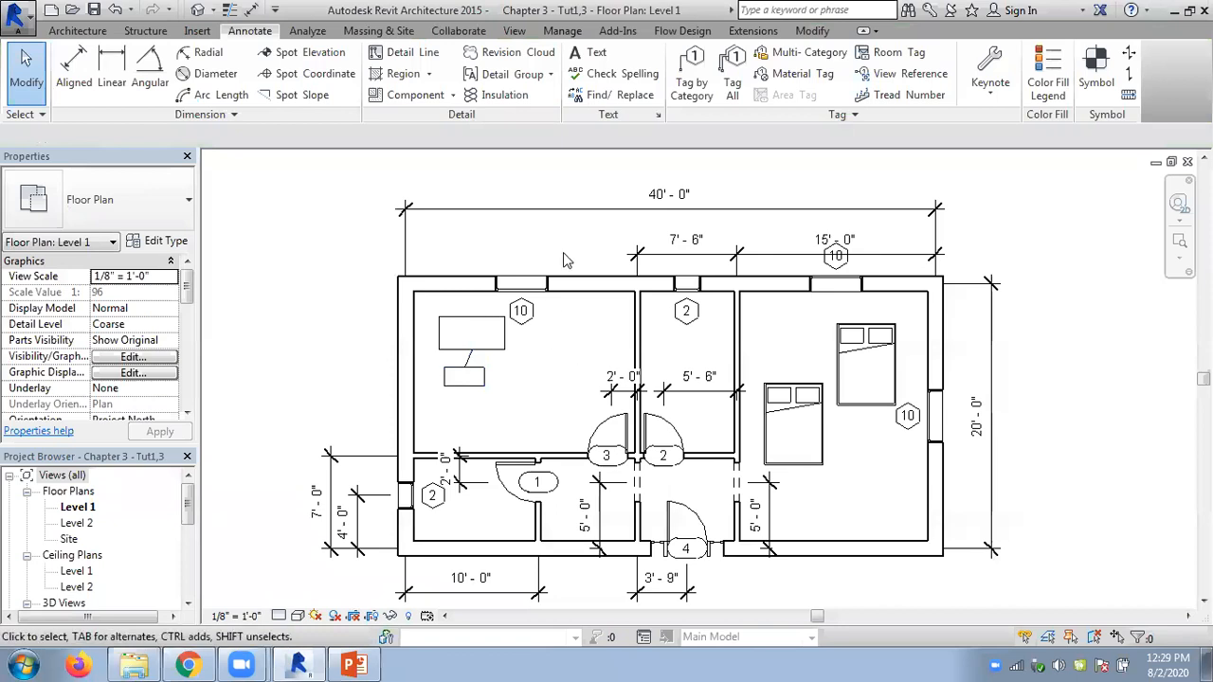
Tag the upper-right bed by category without a leader and the other bed with an attached-end leader
{"action": "left_click", "coordinate": [692, 91]}
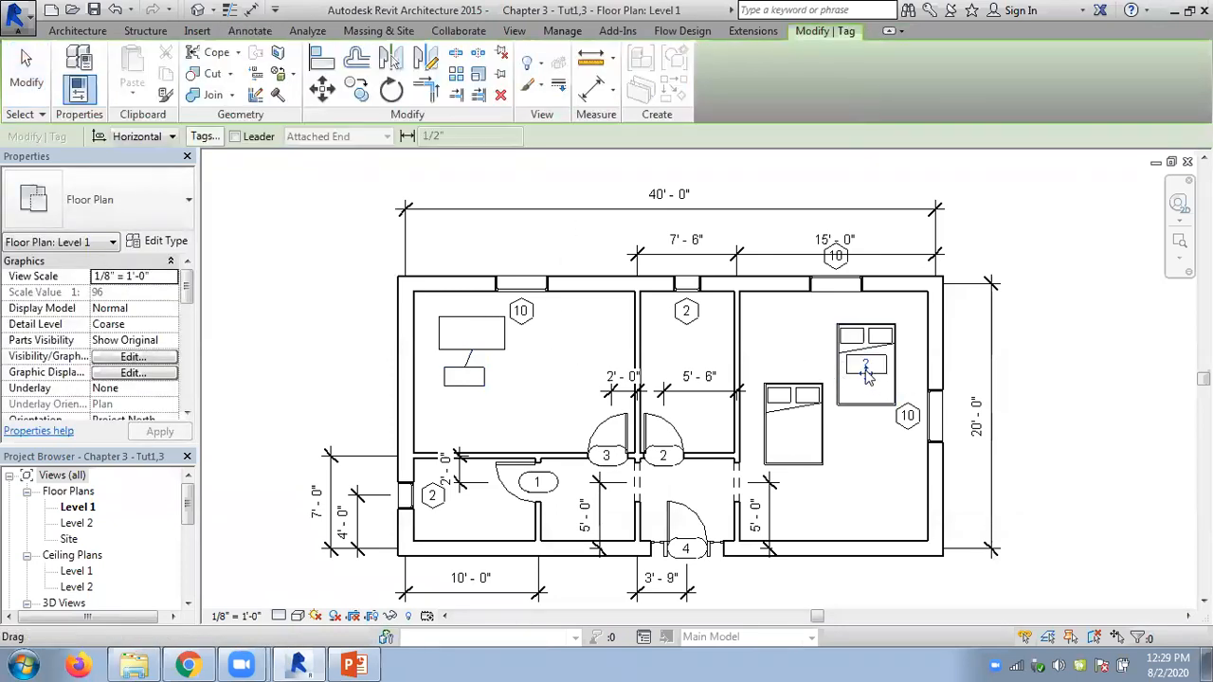
{"action": "left_click", "coordinate": [235, 136]}
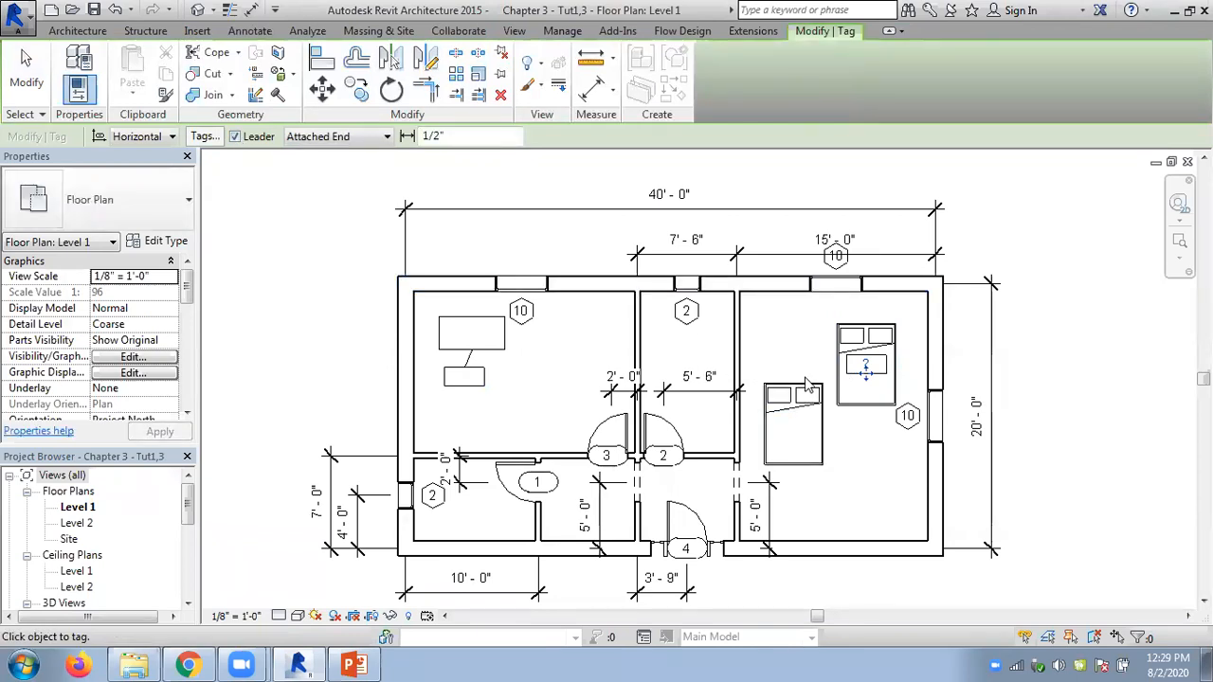
{"action": "left_click", "coordinate": [784, 305]}
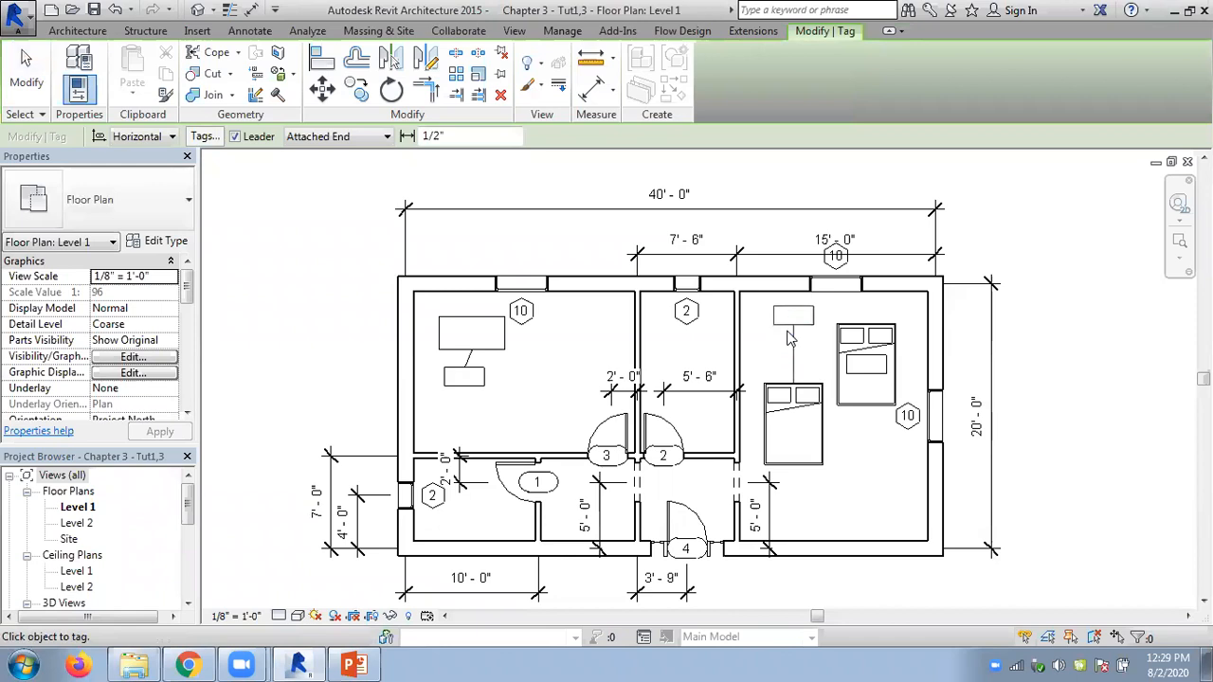
Move the upper-right bed's furniture tag just below the bed, add a leader to it and clear the selection
{"action": "left_click_drag", "start_coordinate": [873, 421], "coordinate": [872, 464]}
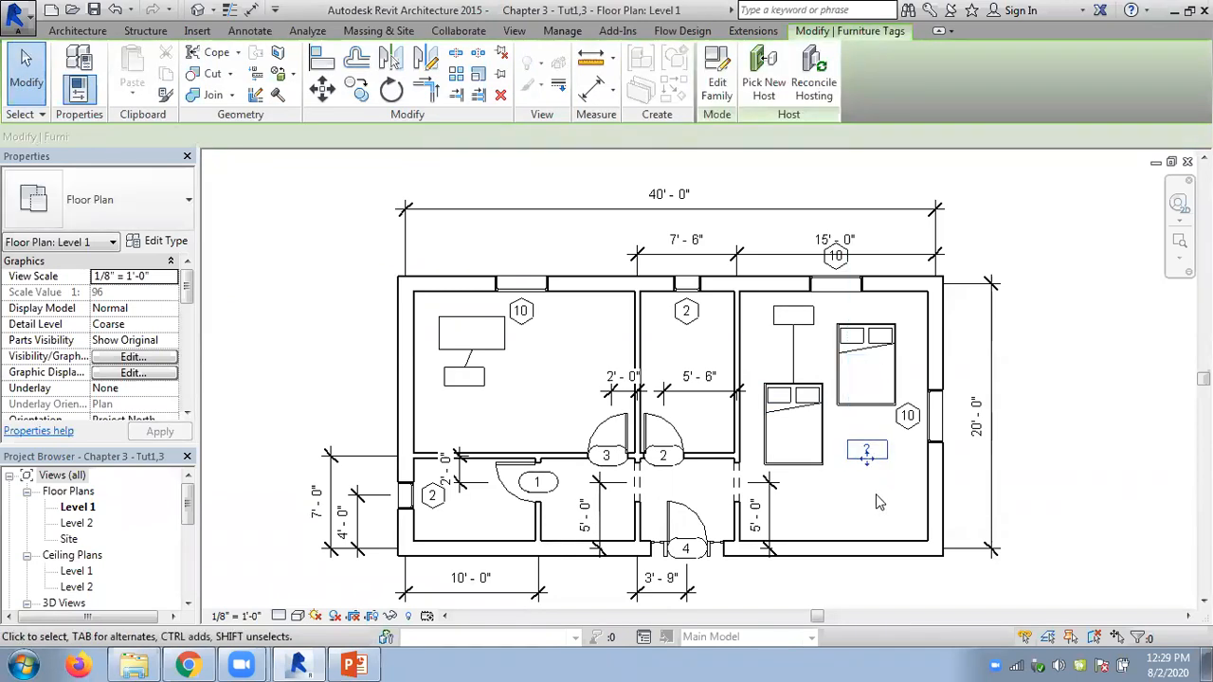
{"action": "left_click", "coordinate": [873, 495]}
{"action": "left_click", "coordinate": [869, 447]}
{"action": "left_click", "coordinate": [250, 137]}
{"action": "left_click", "coordinate": [1081, 338]}
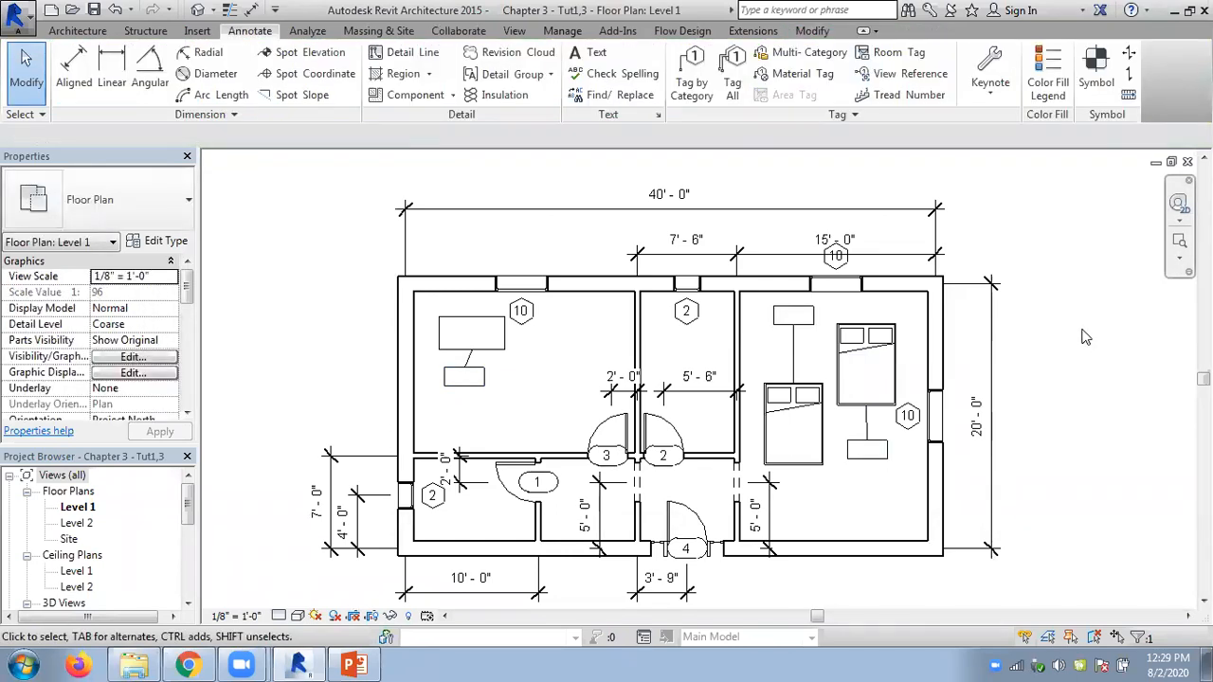
Look over the categories available for tagging all untagged objects, highlight Room Tags, and cancel without tagging
{"action": "left_click", "coordinate": [735, 82]}
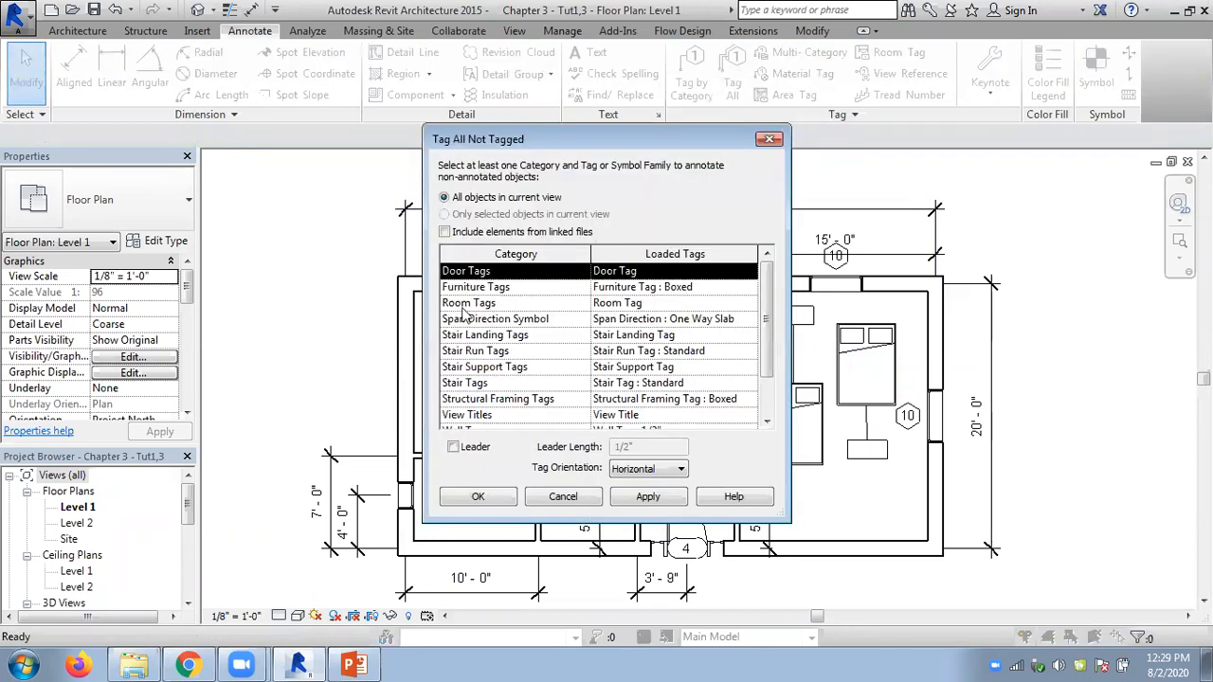
{"action": "left_click", "coordinate": [468, 304]}
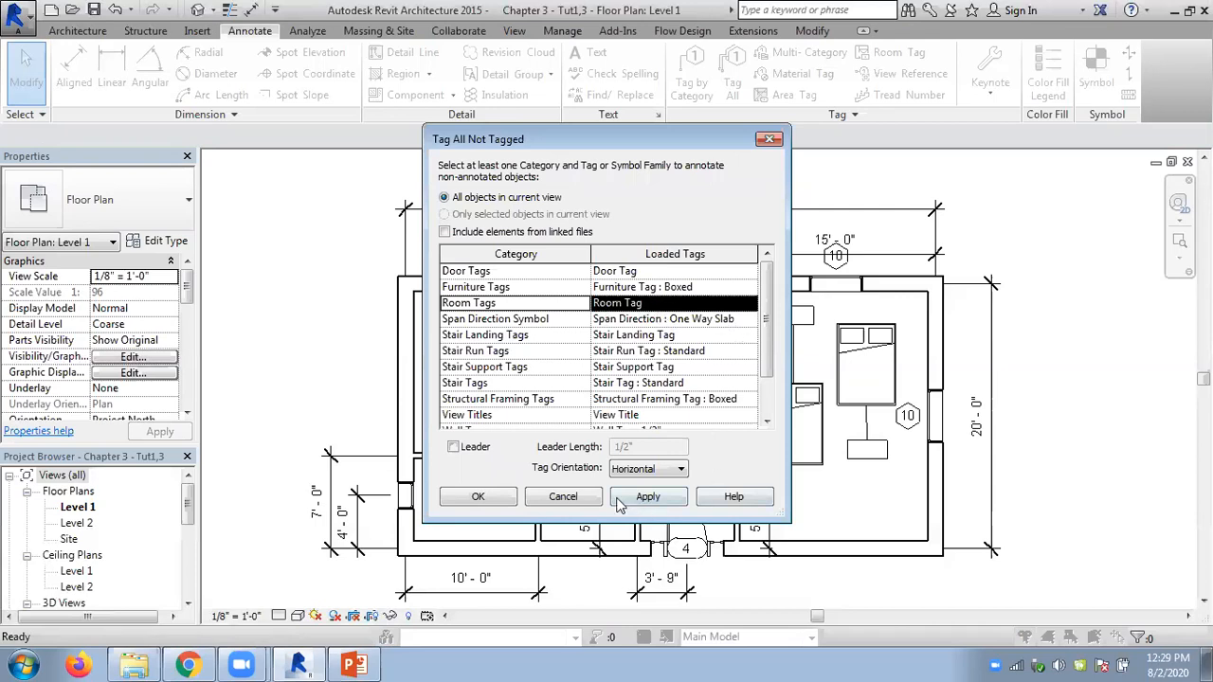
{"action": "left_click", "coordinate": [560, 502]}
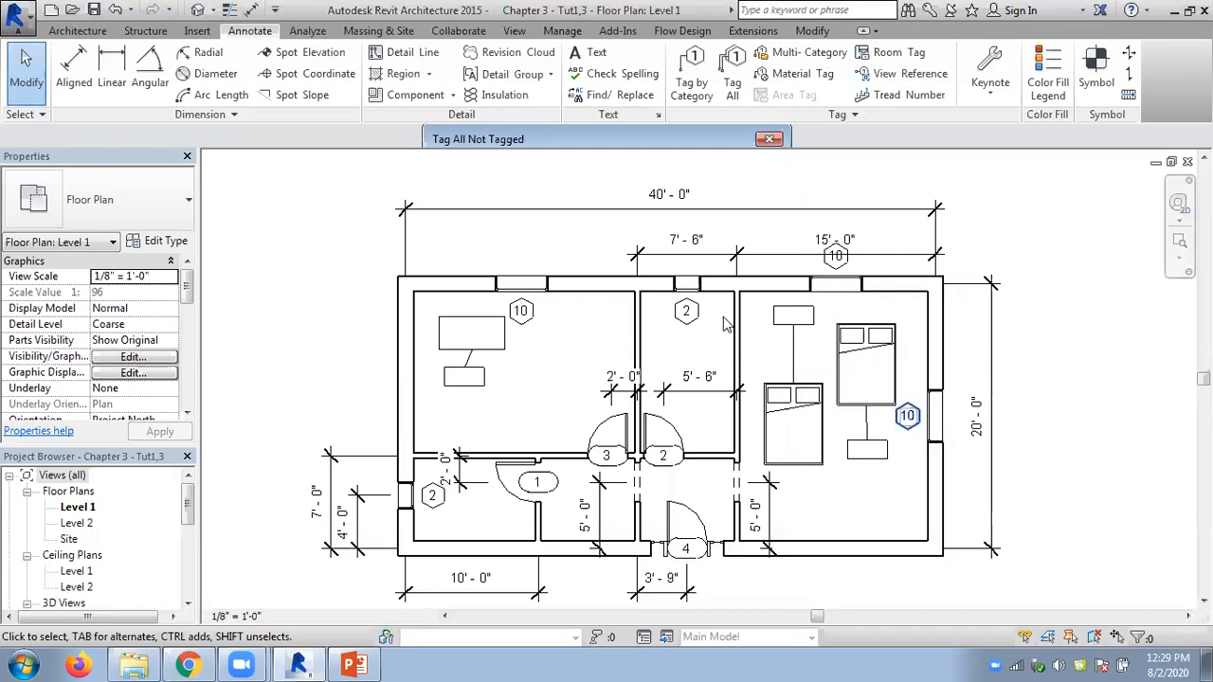
Look over the plan's tags and open the family of door tag 1 in the family editor
{"action": "scroll", "coordinate": [820, 308], "scroll_direction": "up", "scroll_amount": 2}
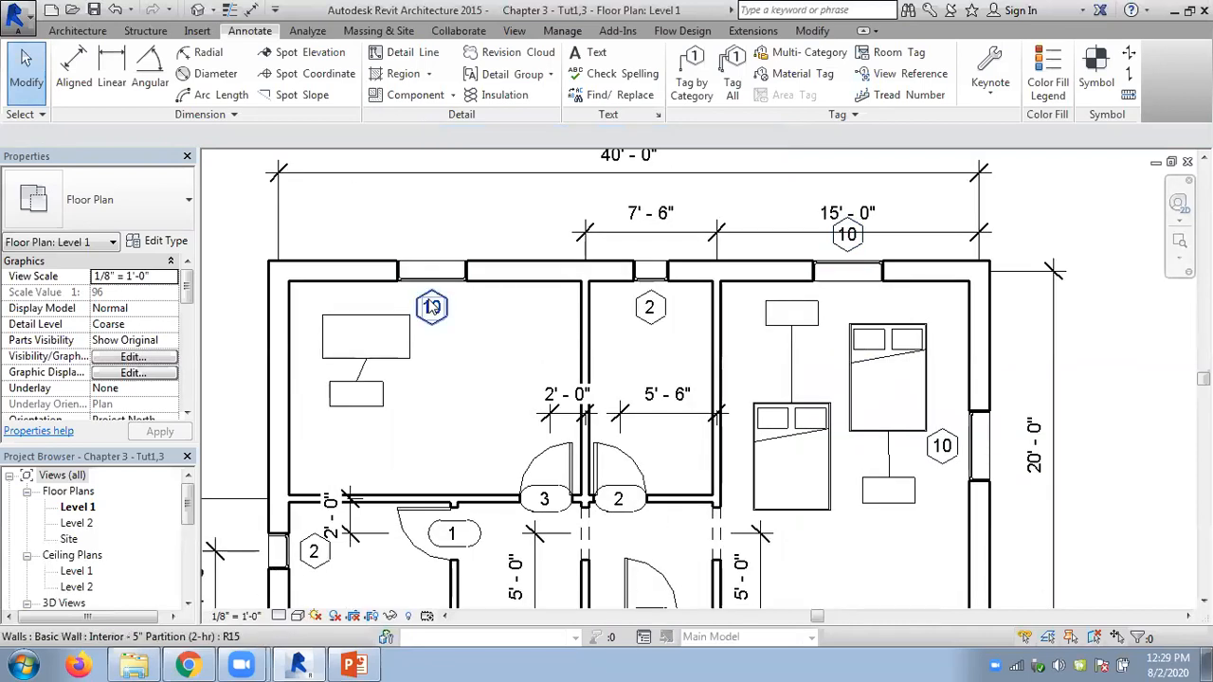
{"action": "scroll", "coordinate": [832, 335], "scroll_direction": "down", "scroll_amount": 1}
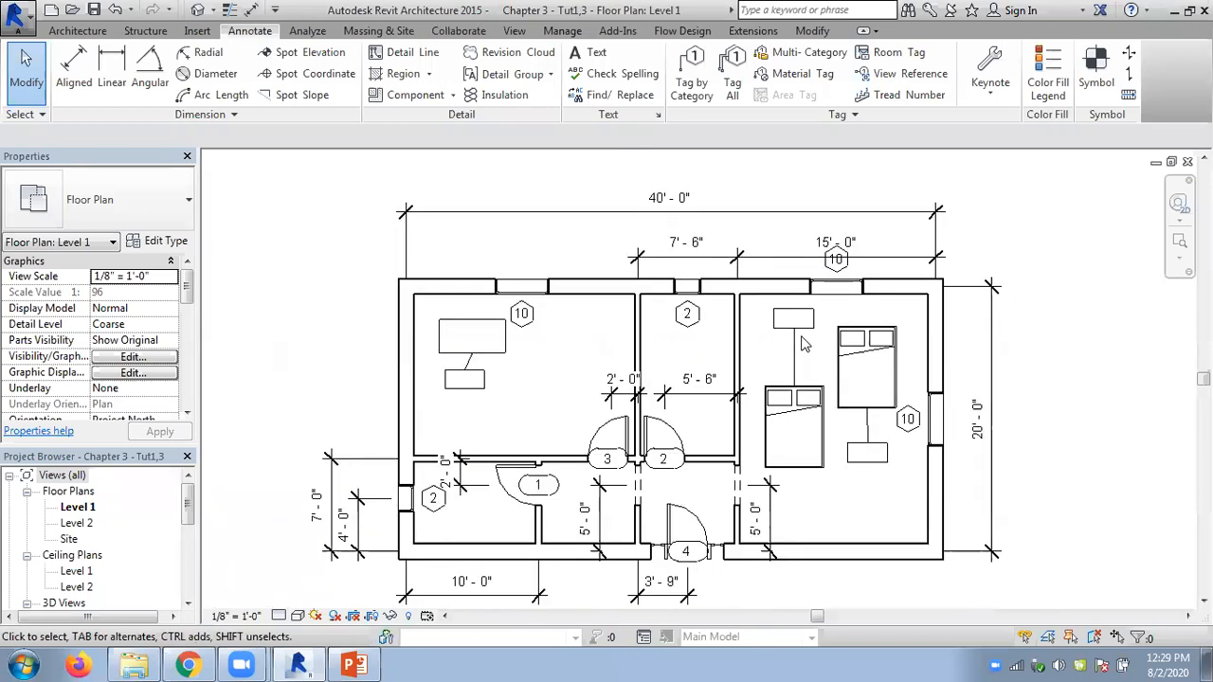
{"action": "scroll", "coordinate": [676, 585], "scroll_direction": "up", "scroll_amount": 2}
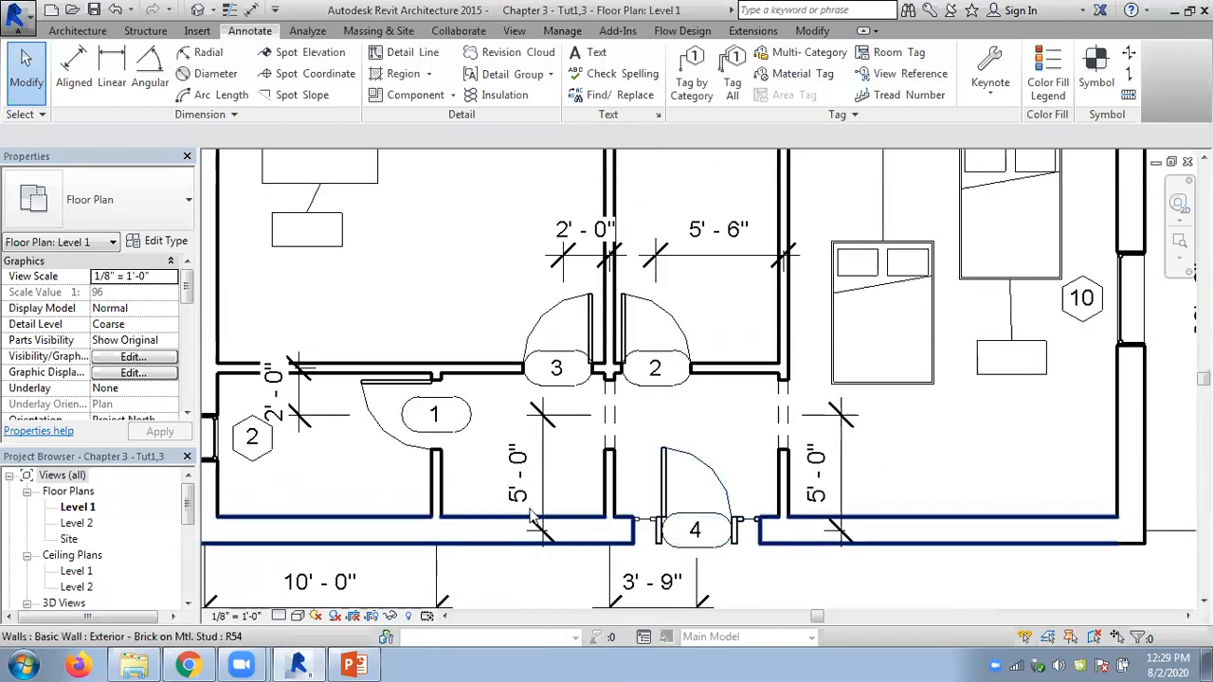
{"action": "scroll", "coordinate": [535, 463], "scroll_direction": "down", "scroll_amount": 1}
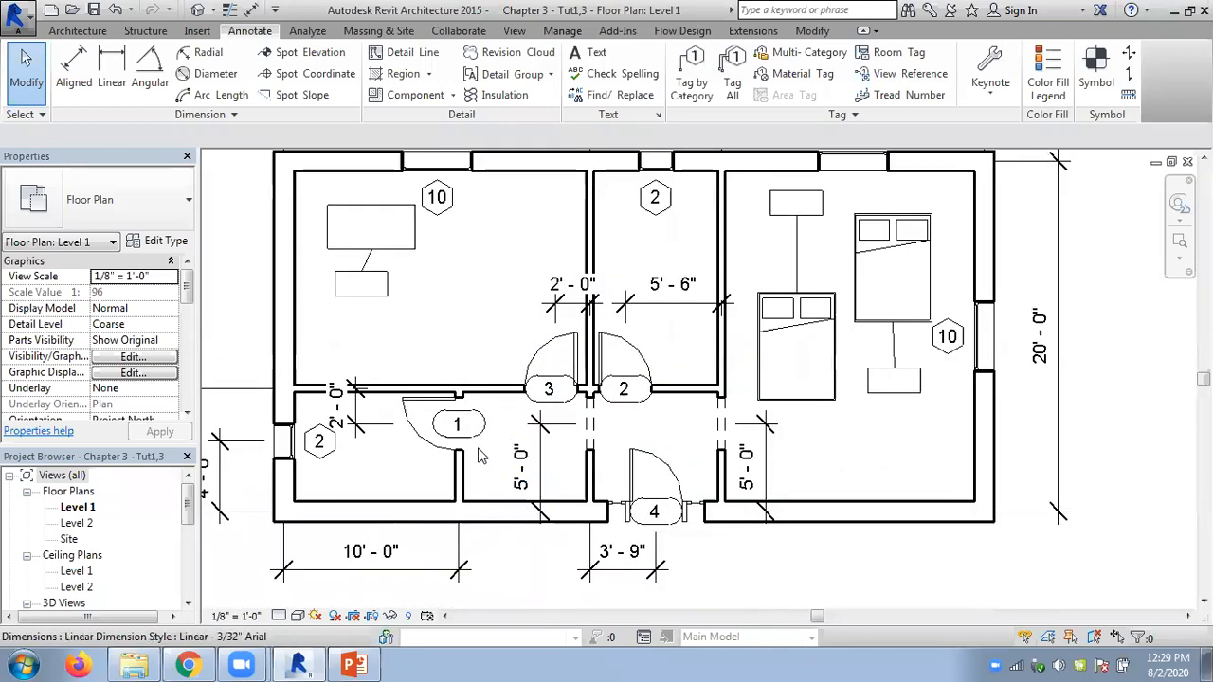
{"action": "left_click", "coordinate": [459, 426]}
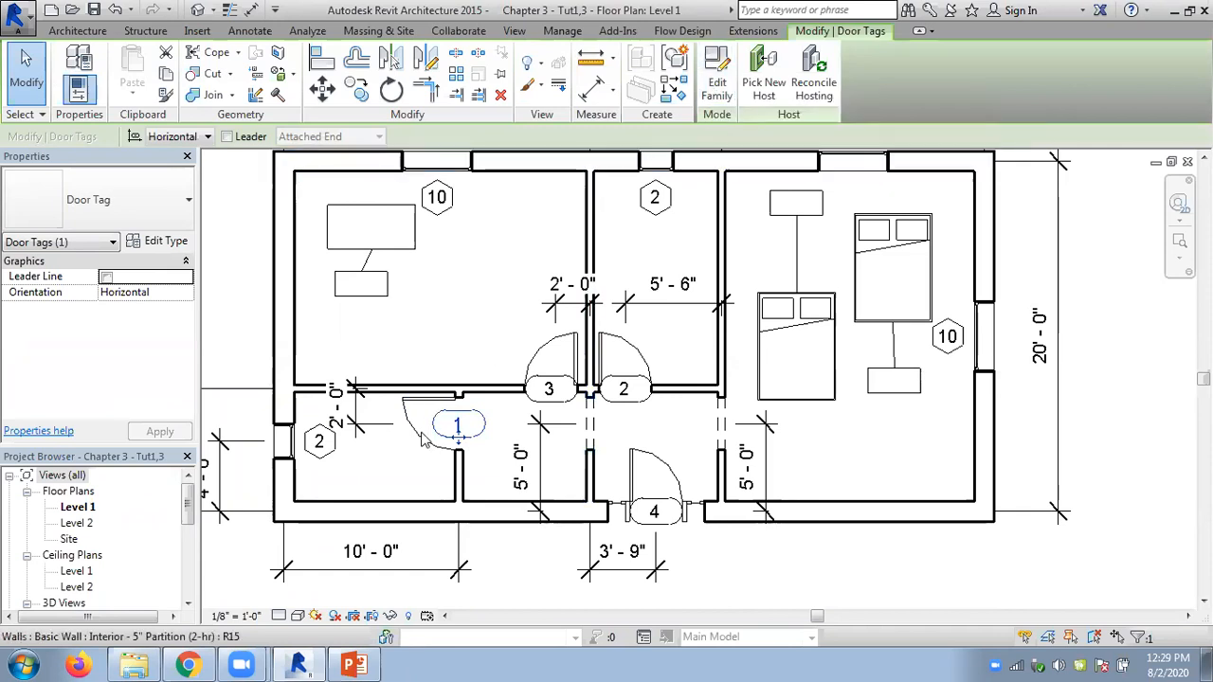
{"action": "left_click", "coordinate": [722, 91]}
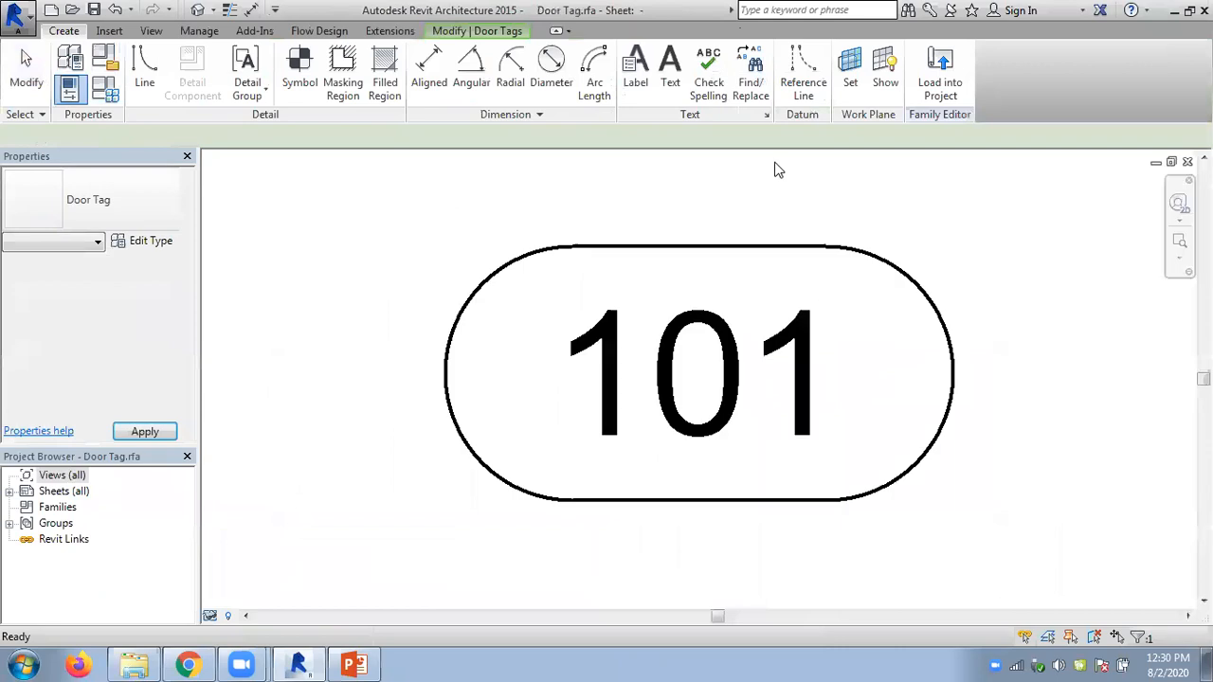
Inspect the parameter behind the door tag's label, cancel the label edit and load the family back into the project
{"action": "scroll", "coordinate": [935, 281], "scroll_direction": "down", "scroll_amount": 2}
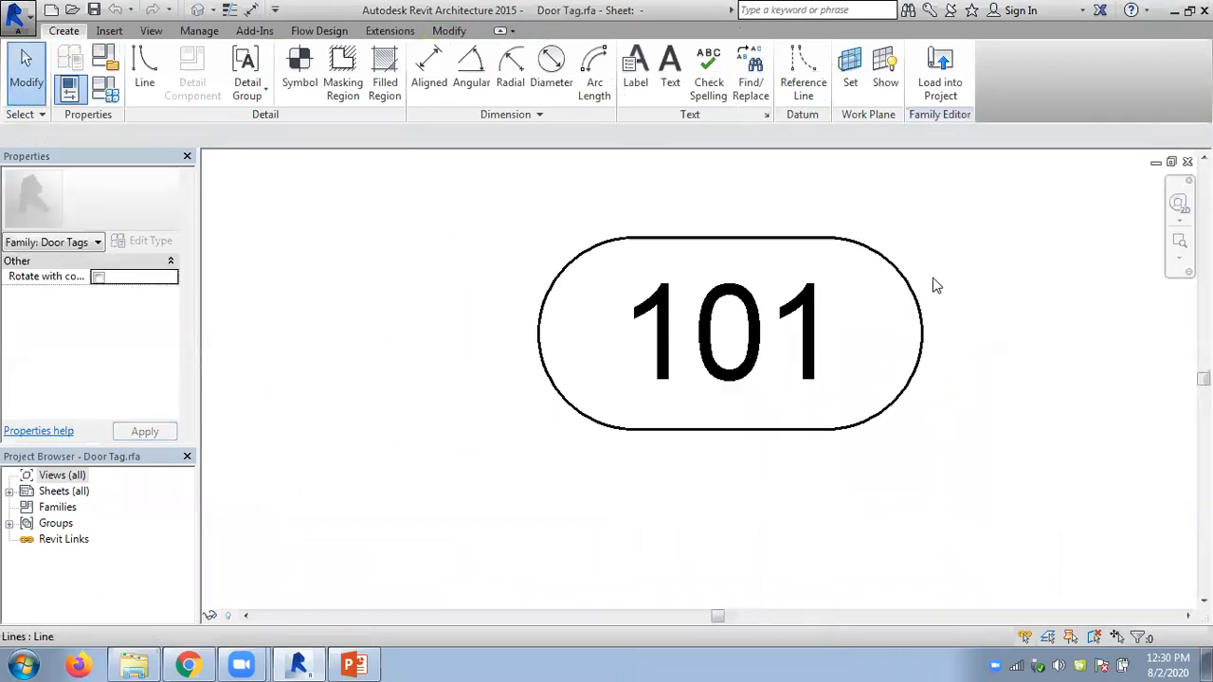
{"action": "middle_click_drag", "start_coordinate": [935, 282], "coordinate": [856, 335]}
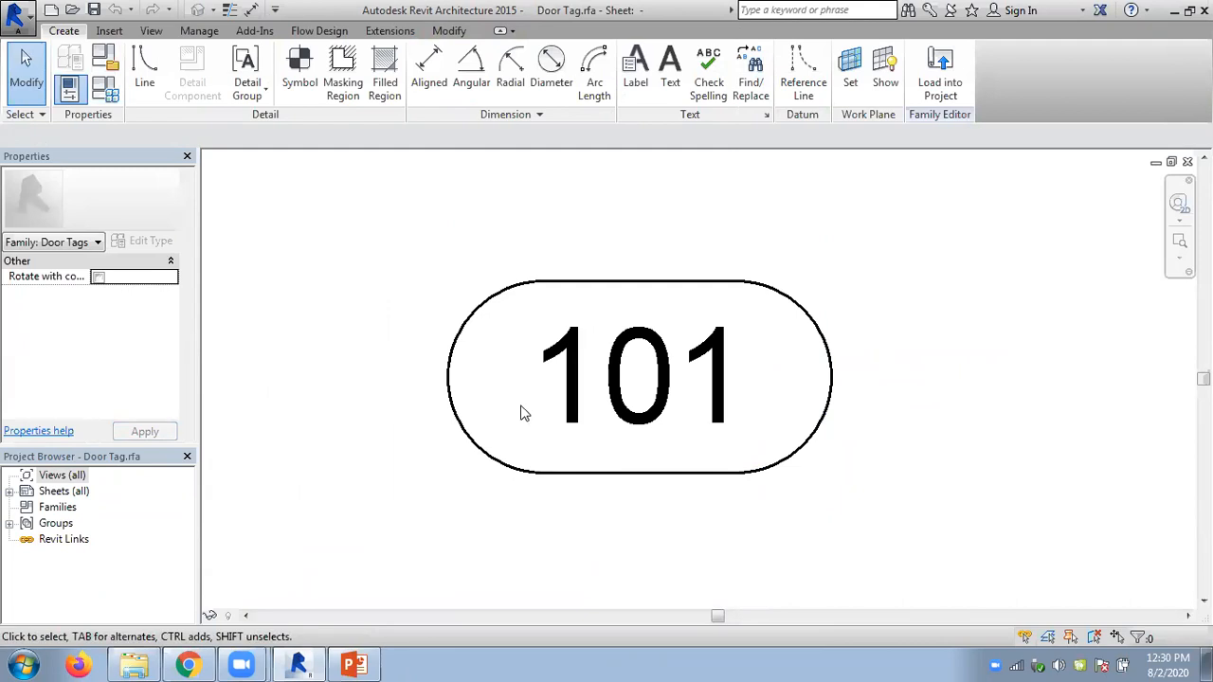
{"action": "left_click", "coordinate": [643, 401]}
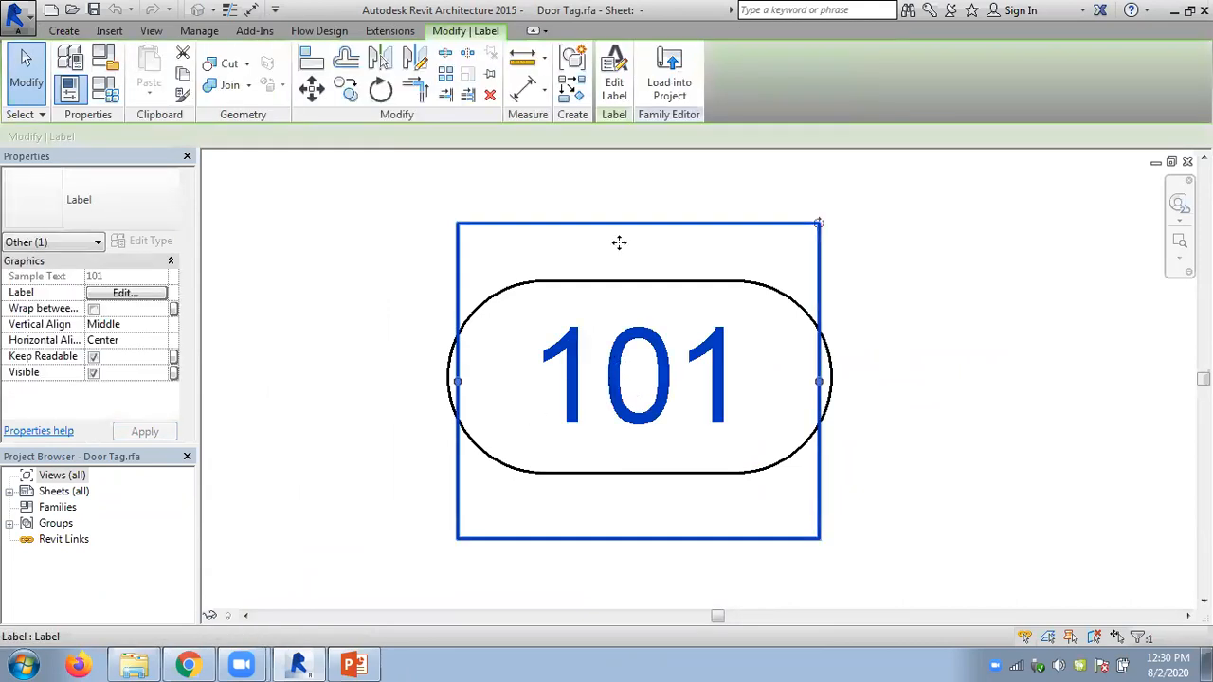
{"action": "left_click", "coordinate": [614, 82]}
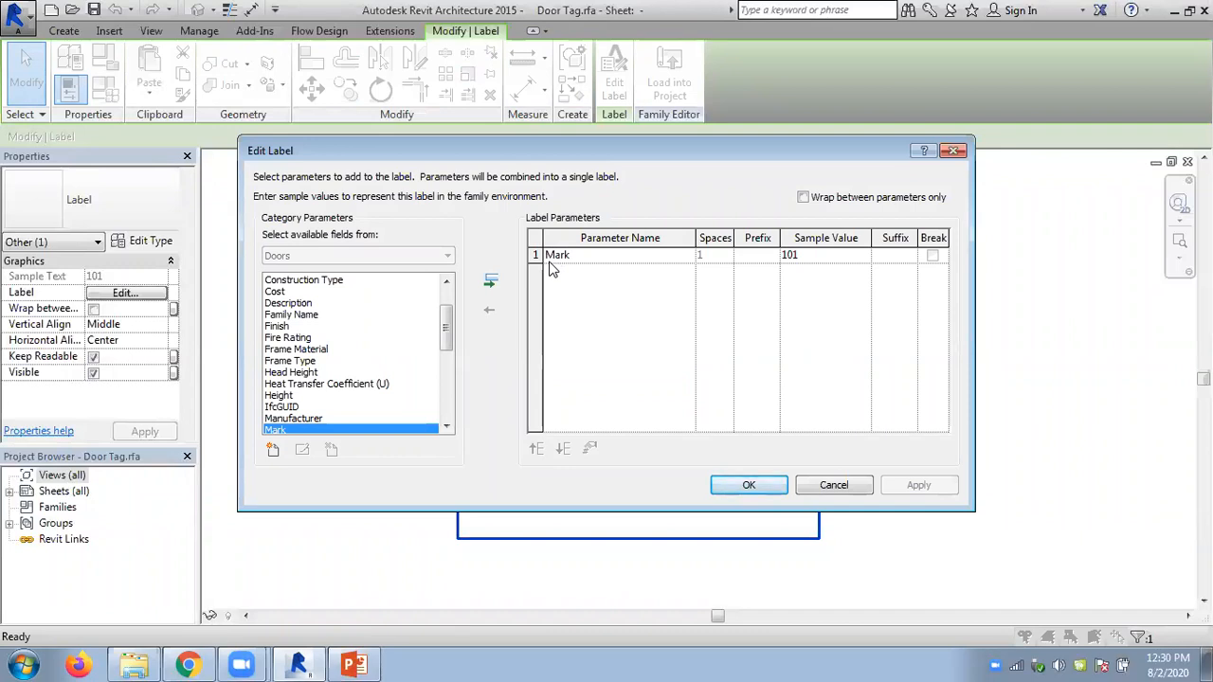
{"action": "left_click", "coordinate": [835, 486]}
{"action": "left_click", "coordinate": [668, 89]}
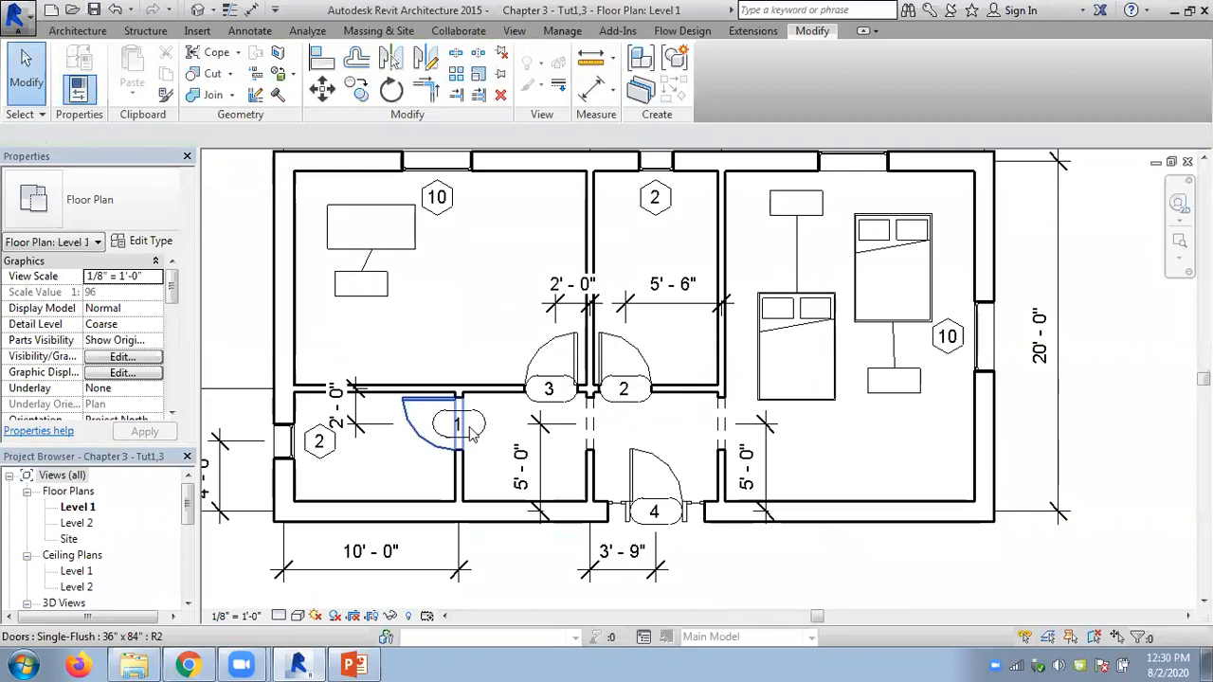
Inspect the type properties of door 1 down to its Type Mark, cancel and clear the selection
{"action": "left_click", "coordinate": [426, 440]}
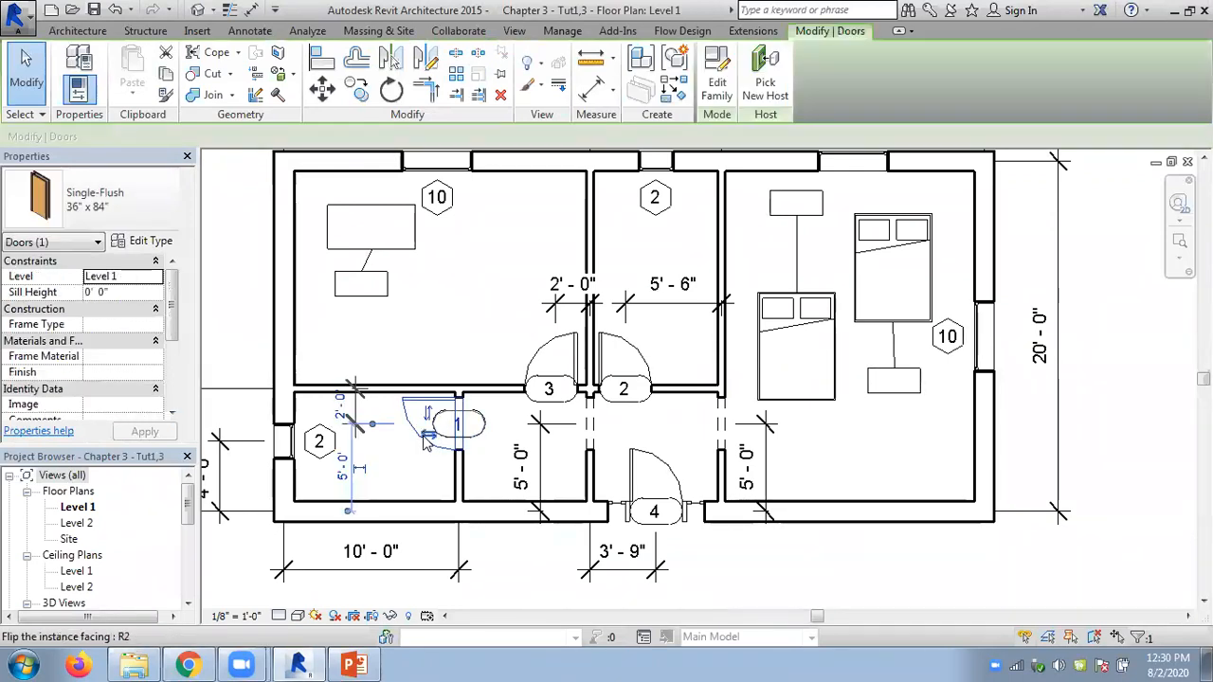
{"action": "left_click", "coordinate": [151, 240]}
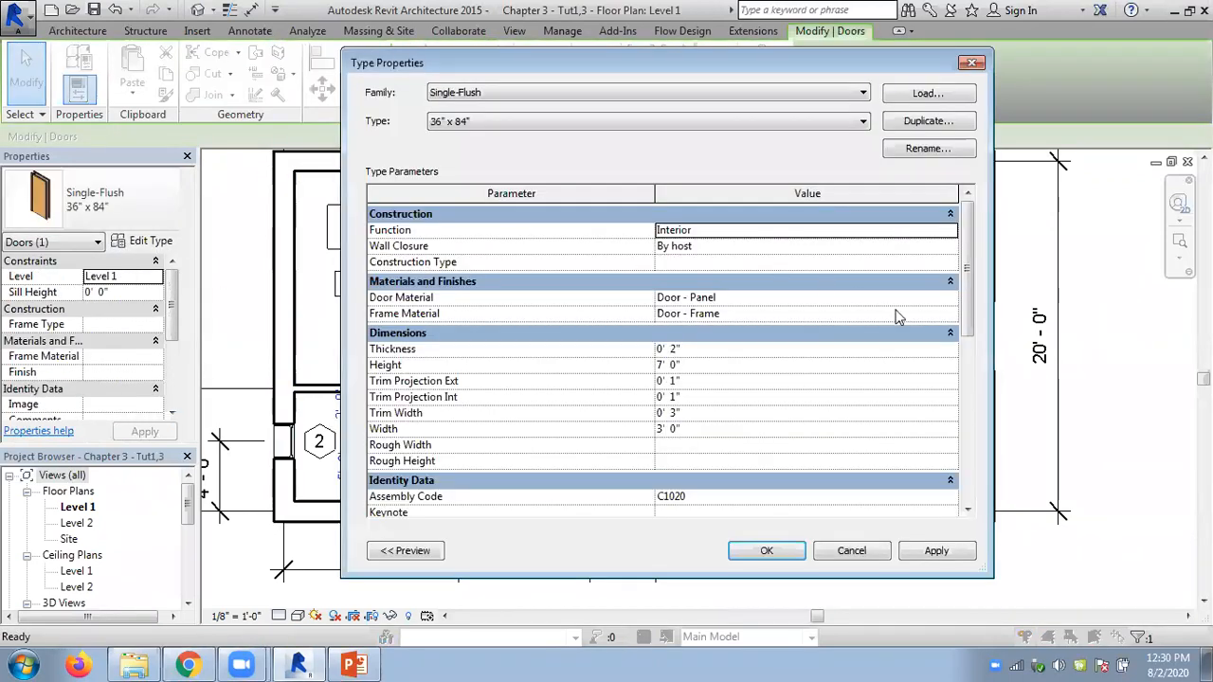
{"action": "left_click_drag", "start_coordinate": [967, 313], "coordinate": [958, 440]}
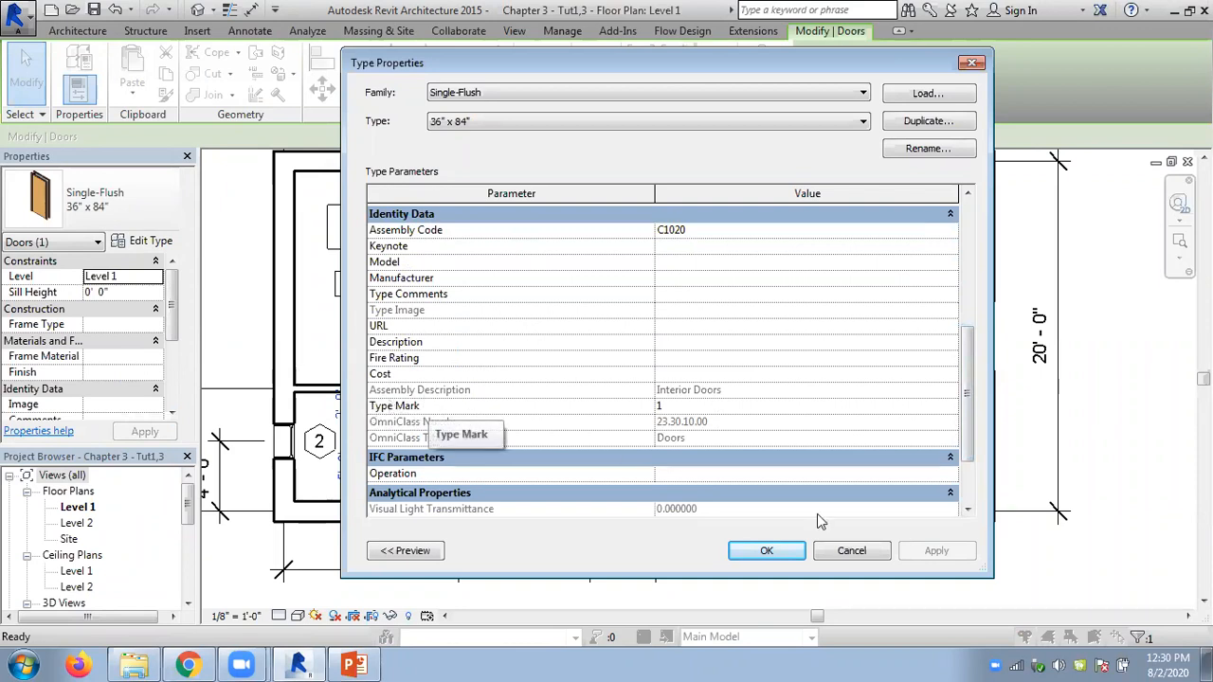
{"action": "left_click", "coordinate": [819, 550]}
{"action": "left_click", "coordinate": [424, 332]}
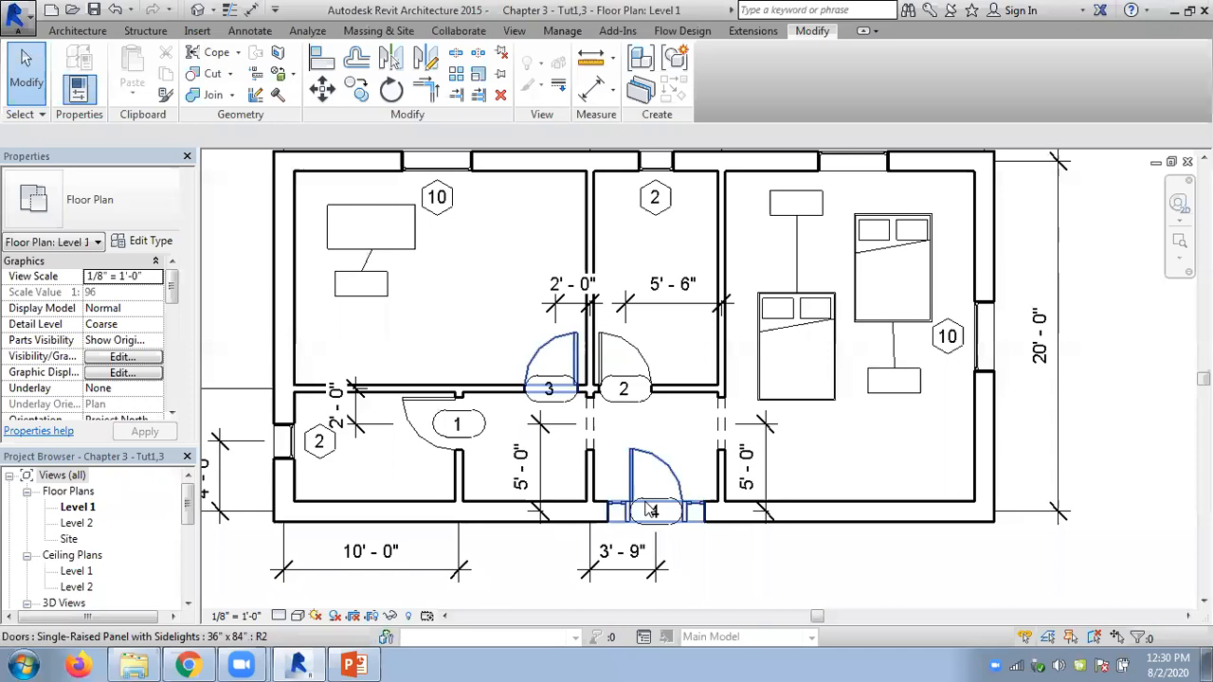
Place a Single-Raised Panel with Sidelights 36" x 84" door in the desk room's left exterior wall, 5'-6" from the lower partition
{"action": "scroll", "coordinate": [795, 545], "scroll_direction": "down", "scroll_amount": 1}
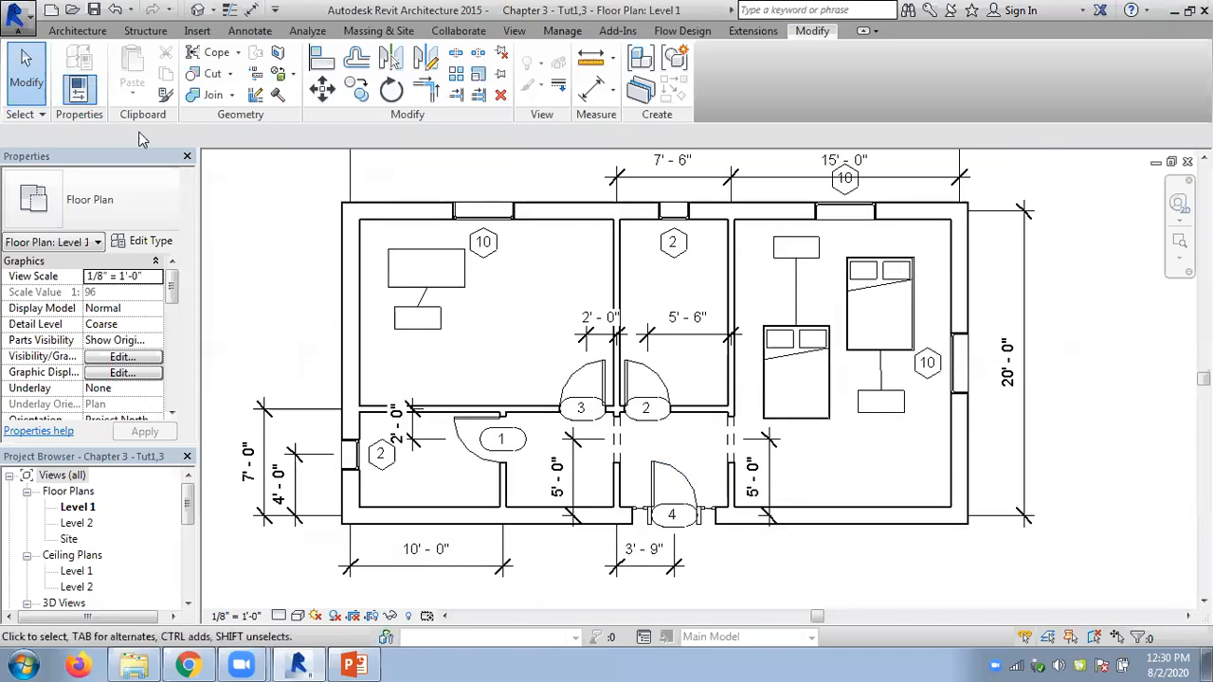
{"action": "left_click", "coordinate": [86, 30]}
{"action": "left_click", "coordinate": [111, 86]}
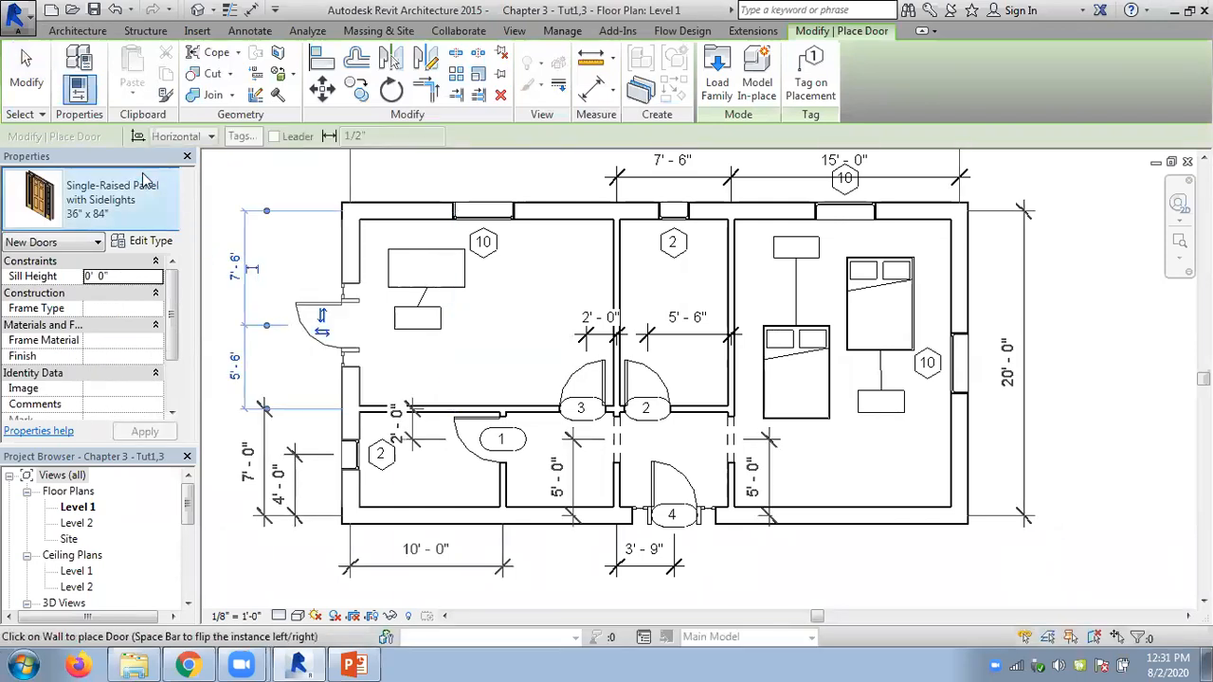
{"action": "left_click", "coordinate": [27, 72]}
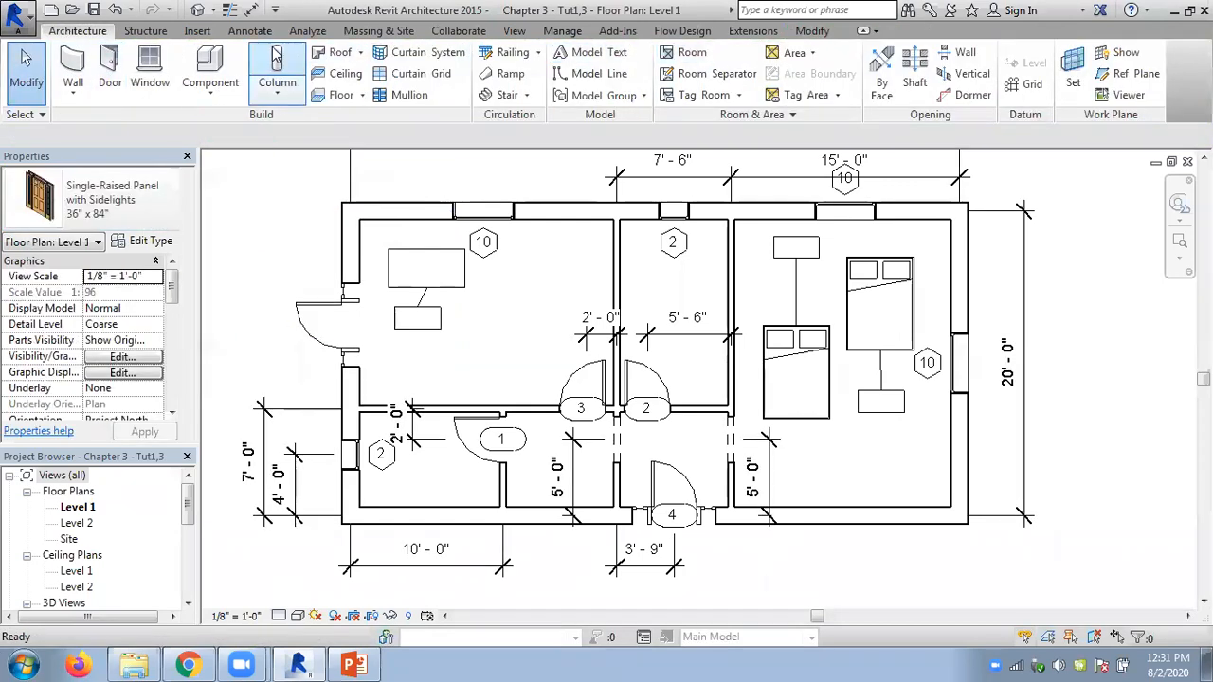
Tag the new exterior-wall door by category with an attached-end leader and end tagging
{"action": "left_click", "coordinate": [250, 31]}
{"action": "left_click", "coordinate": [689, 88]}
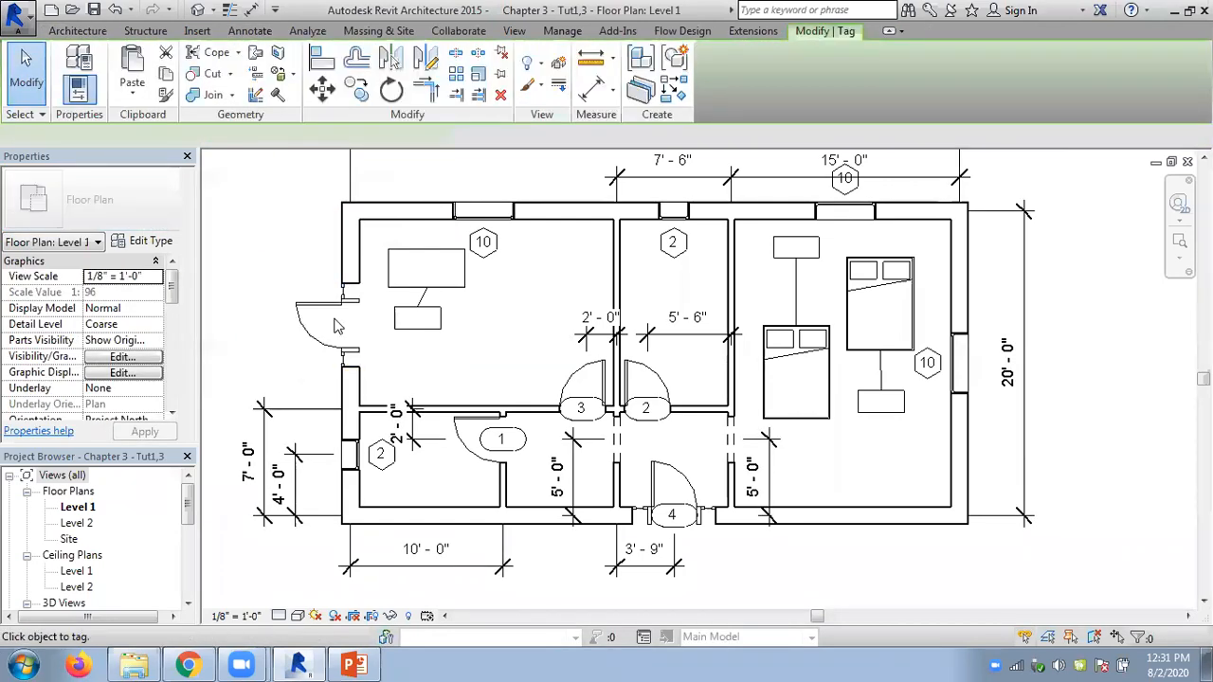
{"action": "left_click", "coordinate": [302, 328]}
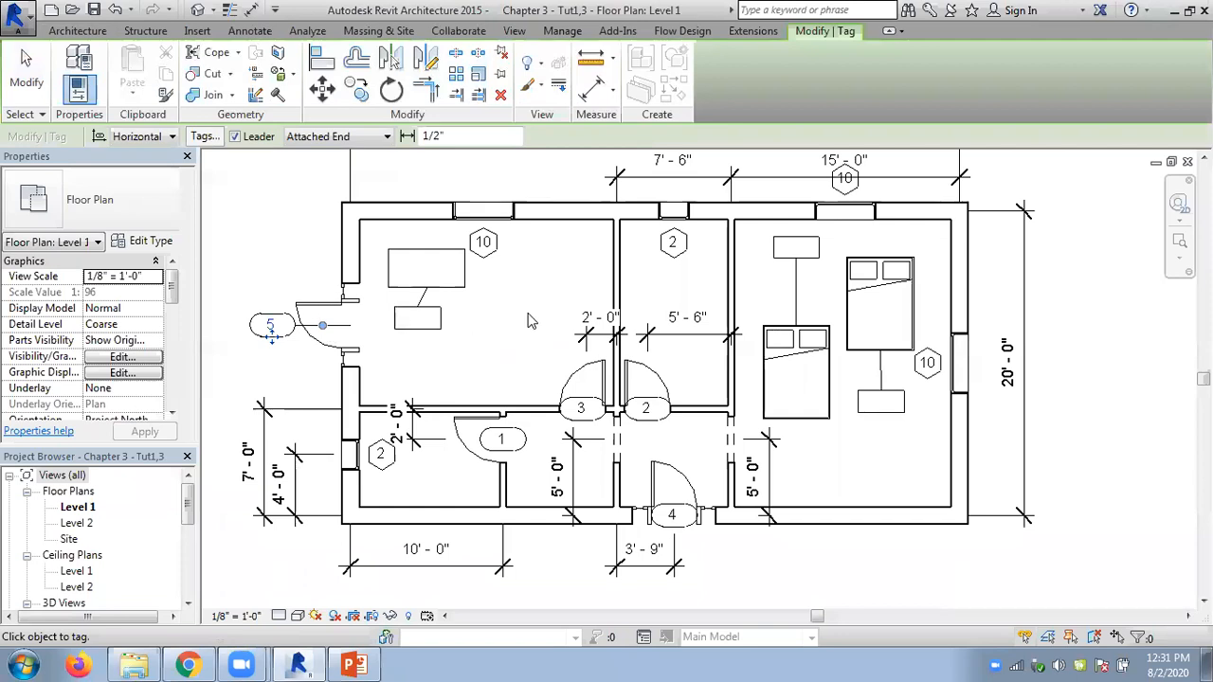
{"action": "key", "text": "Escape"}
{"action": "key", "text": "Escape"}
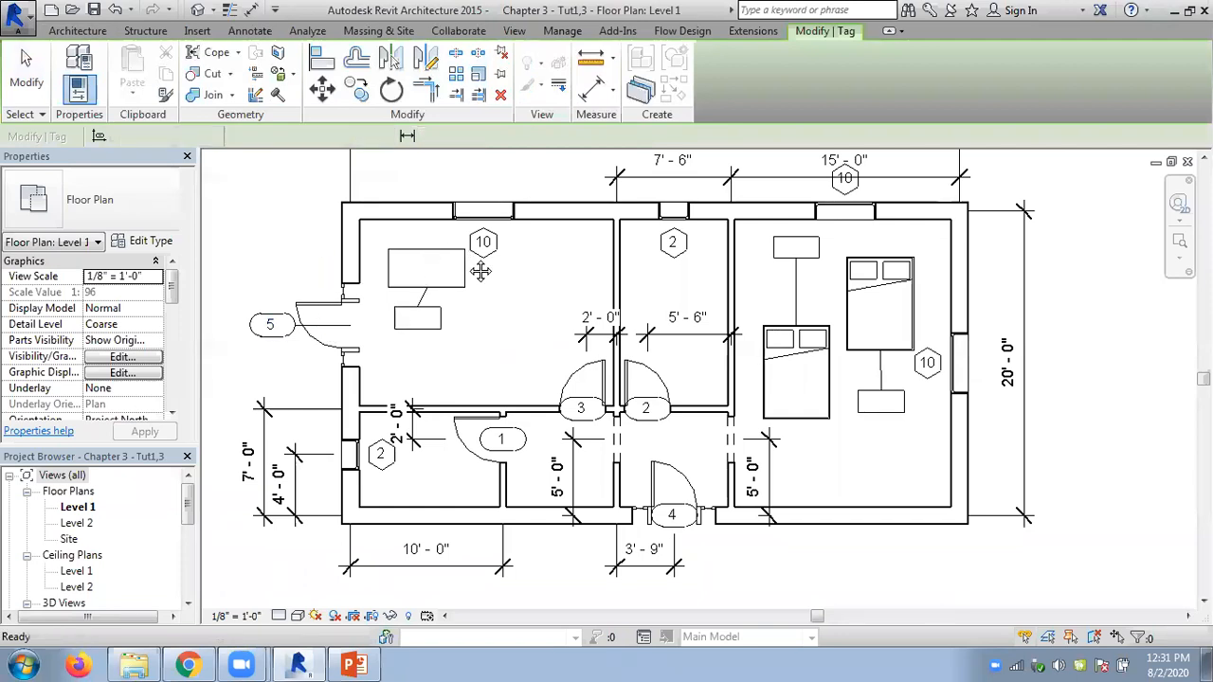
Open the family of the desk room's window tag in the family editor
{"action": "middle_click_drag", "start_coordinate": [480, 271], "coordinate": [463, 352]}
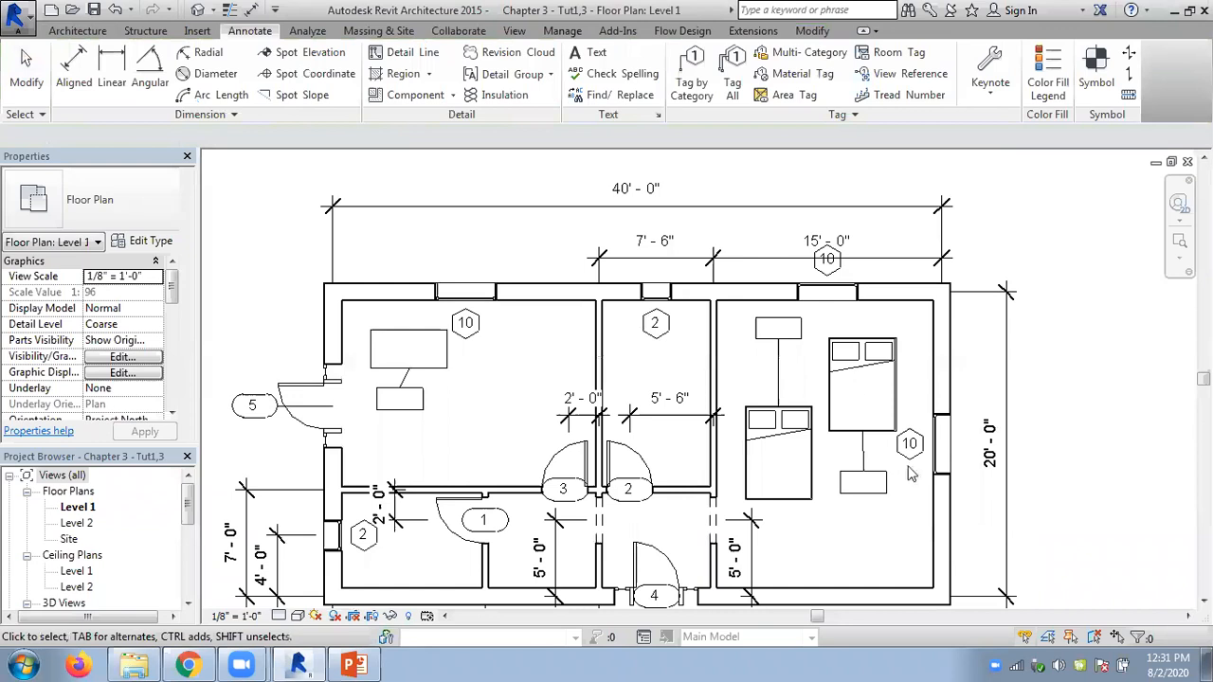
{"action": "left_click", "coordinate": [479, 329]}
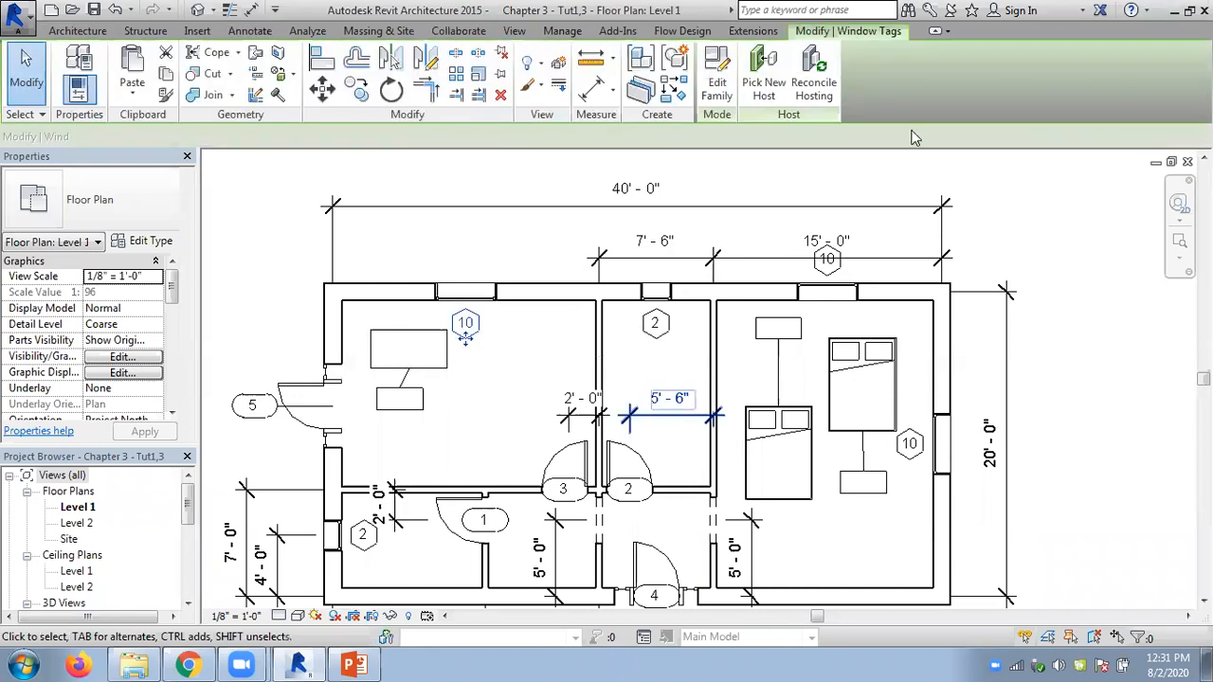
{"action": "left_click", "coordinate": [717, 84]}
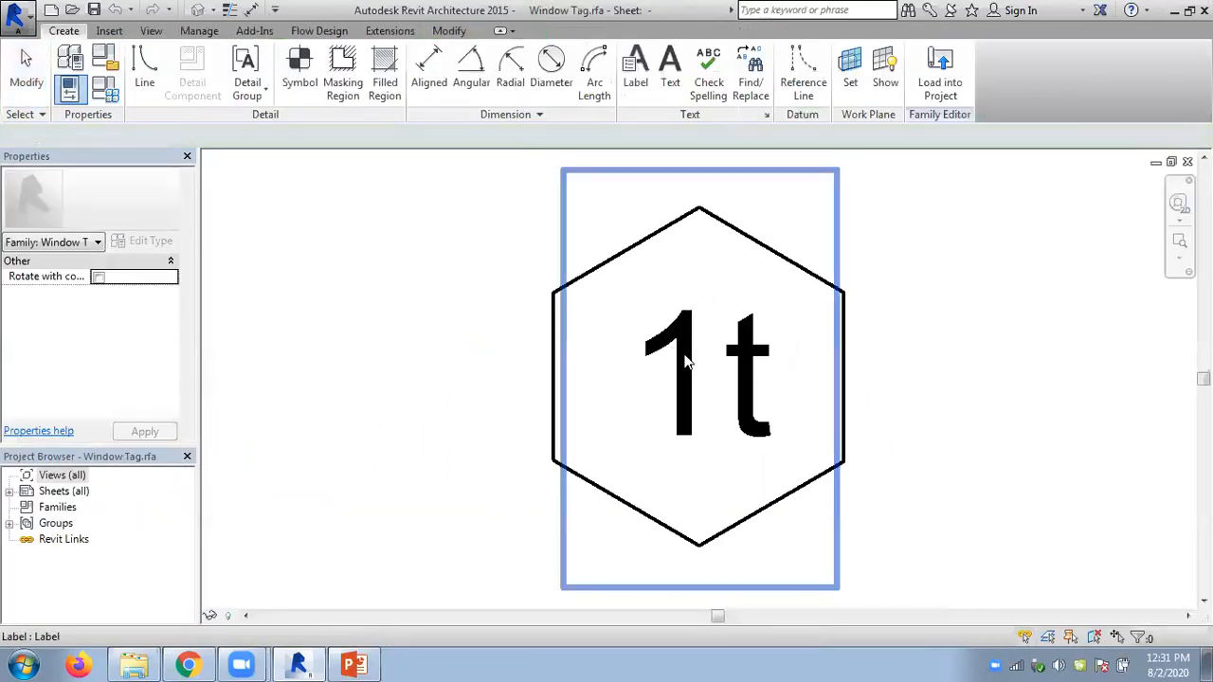
Add the Mark parameter to the window tag's label on its own line below Type Mark, using a break after Type Mark
{"action": "left_click", "coordinate": [746, 373]}
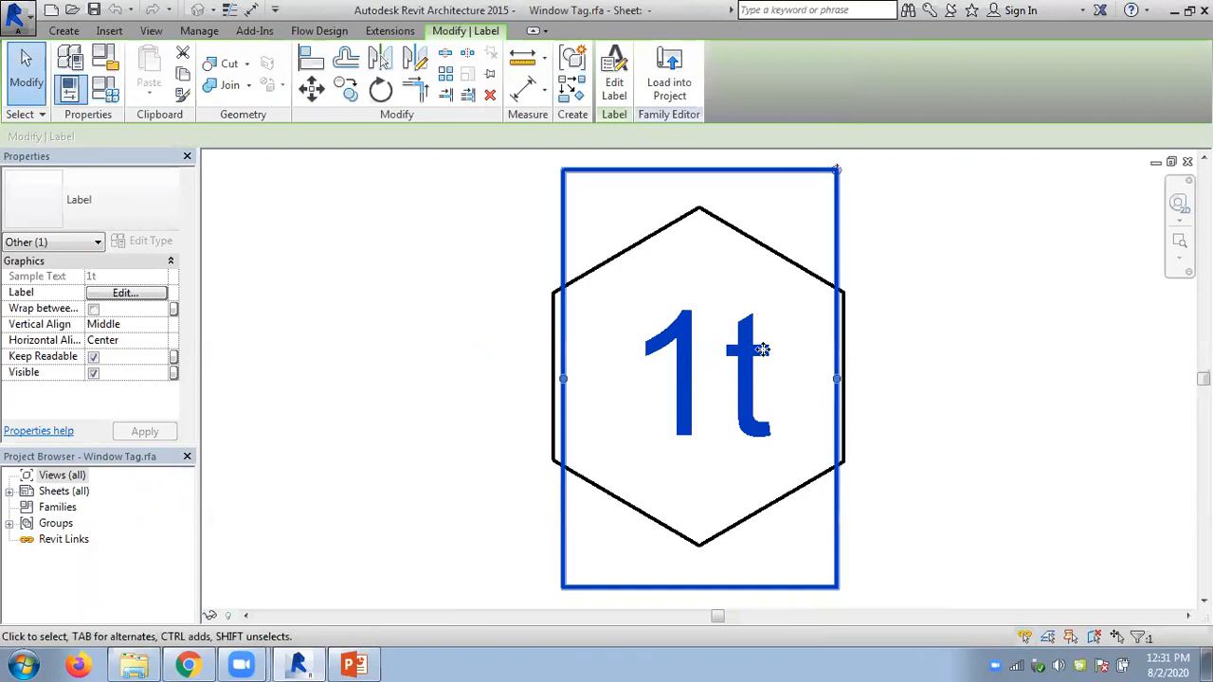
{"action": "left_click", "coordinate": [619, 92]}
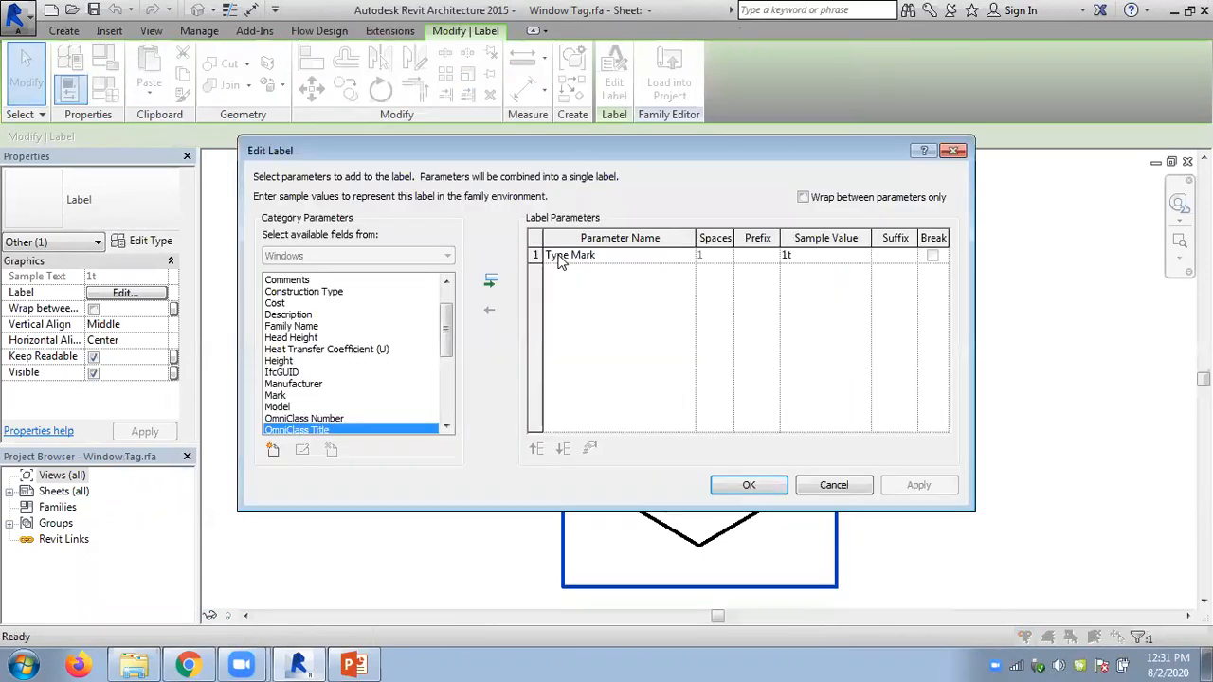
{"action": "left_click", "coordinate": [276, 395]}
{"action": "left_click", "coordinate": [493, 284]}
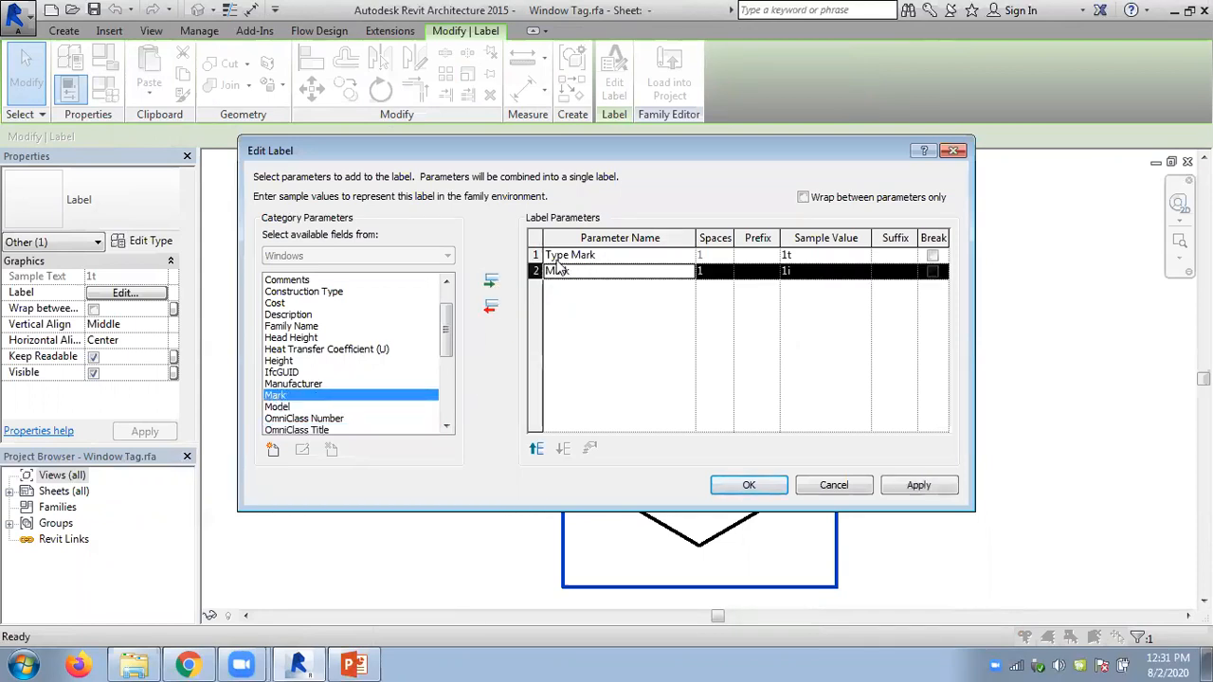
{"action": "left_click", "coordinate": [934, 256]}
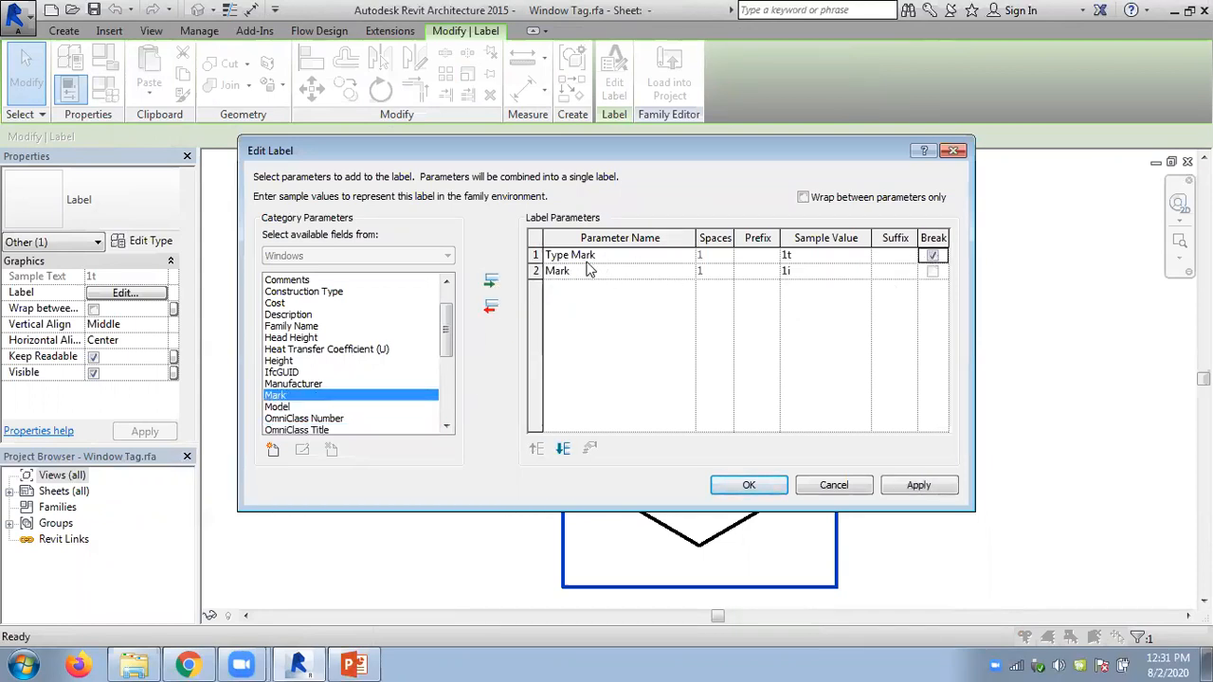
{"action": "left_click", "coordinate": [538, 255]}
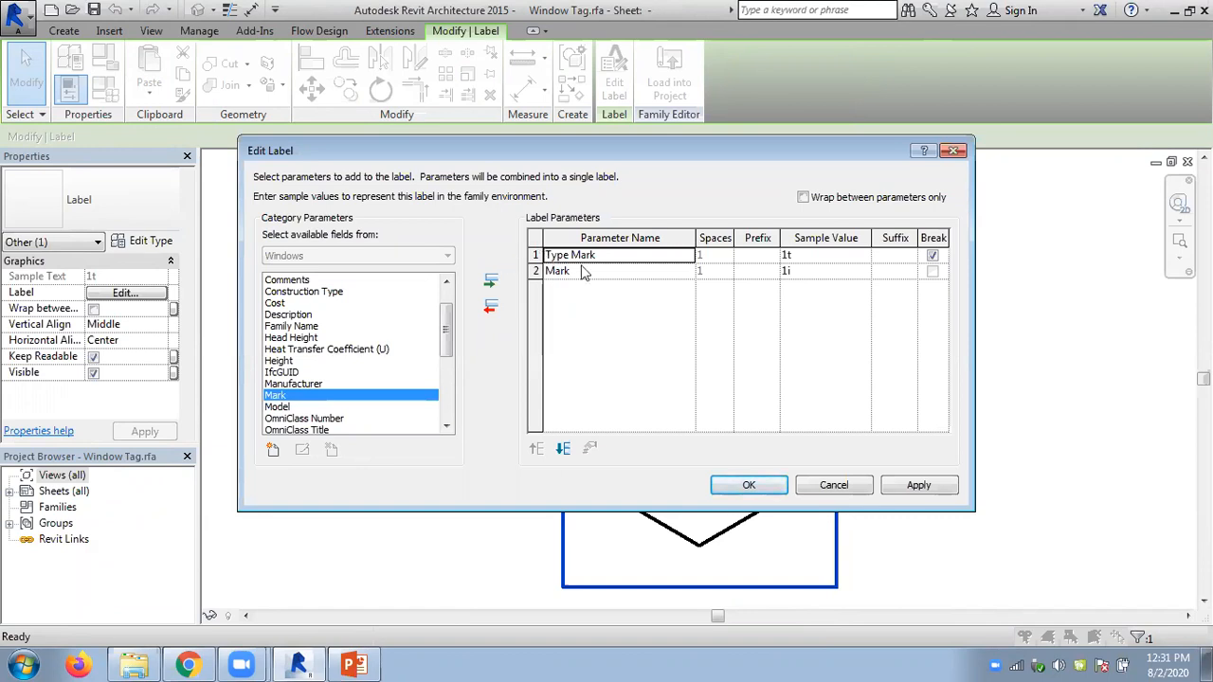
{"action": "left_click", "coordinate": [748, 485]}
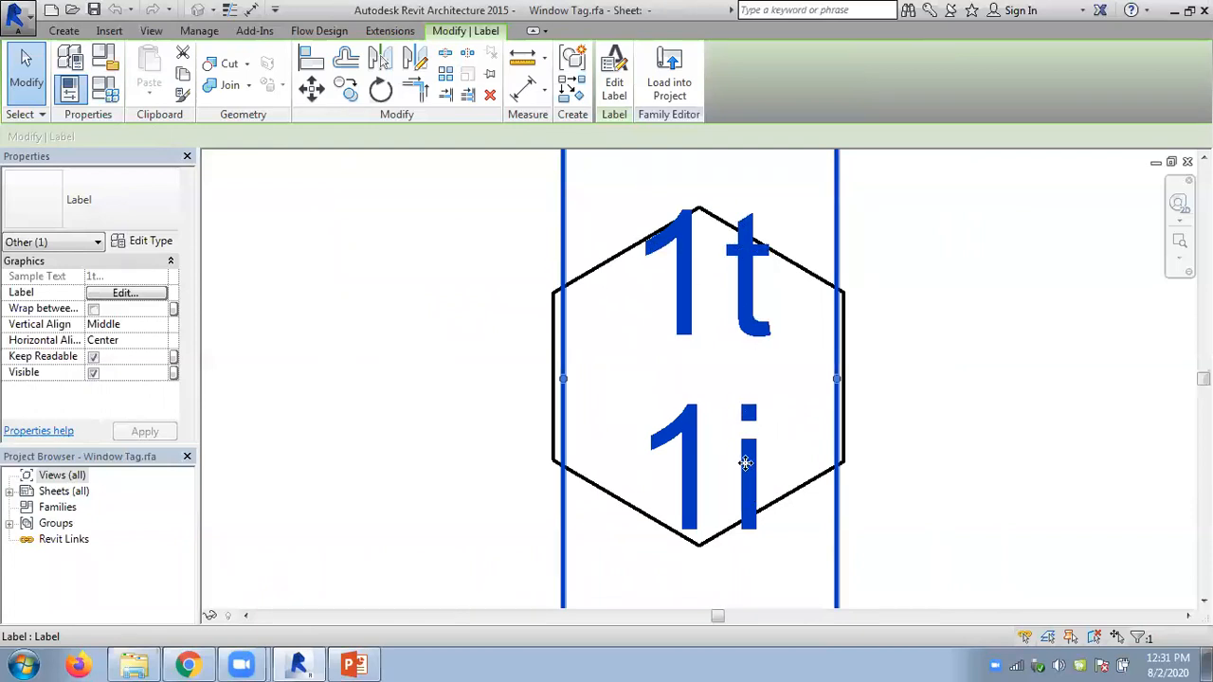
Load the edited window tag family into the Chapter 3 - Tut1,3 project, overwriting the existing version
{"action": "left_click", "coordinate": [670, 68]}
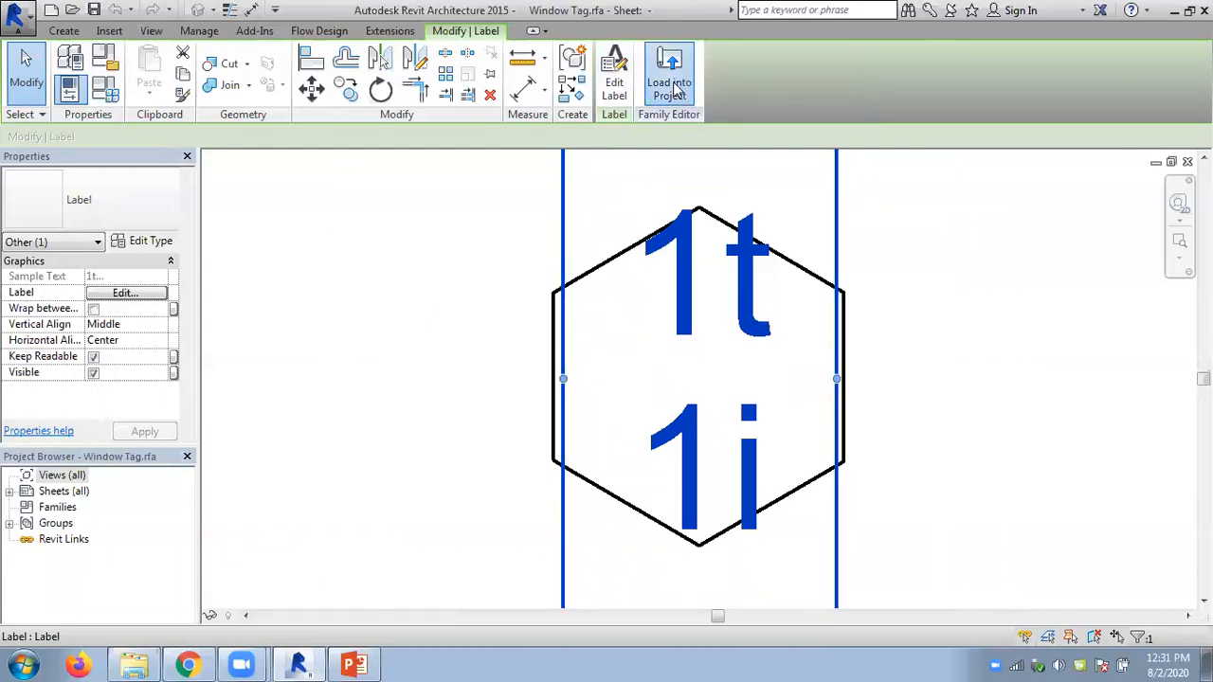
{"action": "left_click", "coordinate": [548, 470]}
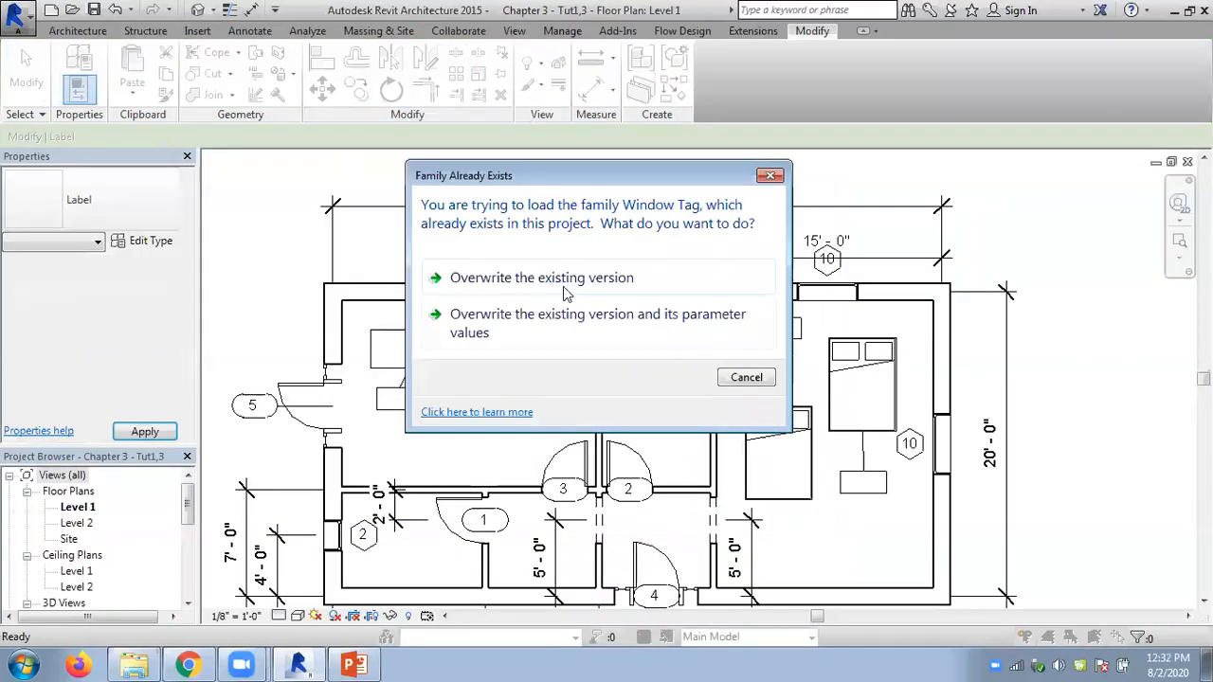
{"action": "left_click", "coordinate": [554, 280]}
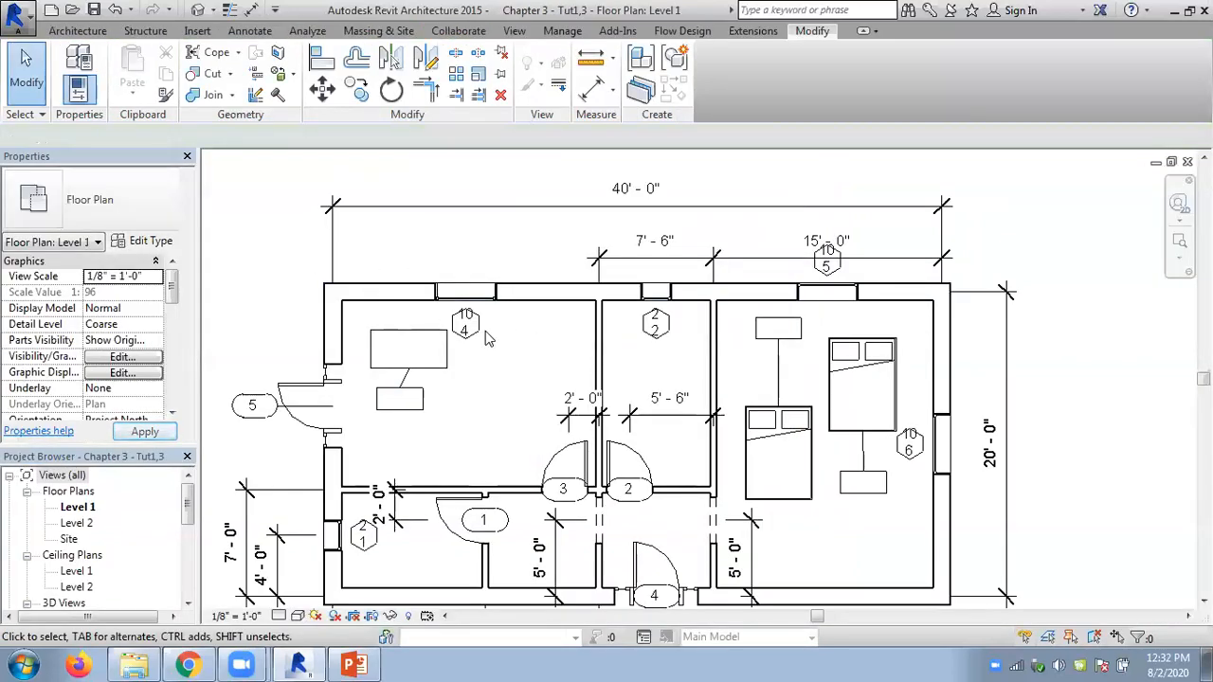
Set the Type Mark of the desk room's Fixed 48" x 48" window to A in its type properties and clear the selection
{"action": "scroll", "coordinate": [462, 332], "scroll_direction": "up", "scroll_amount": 3}
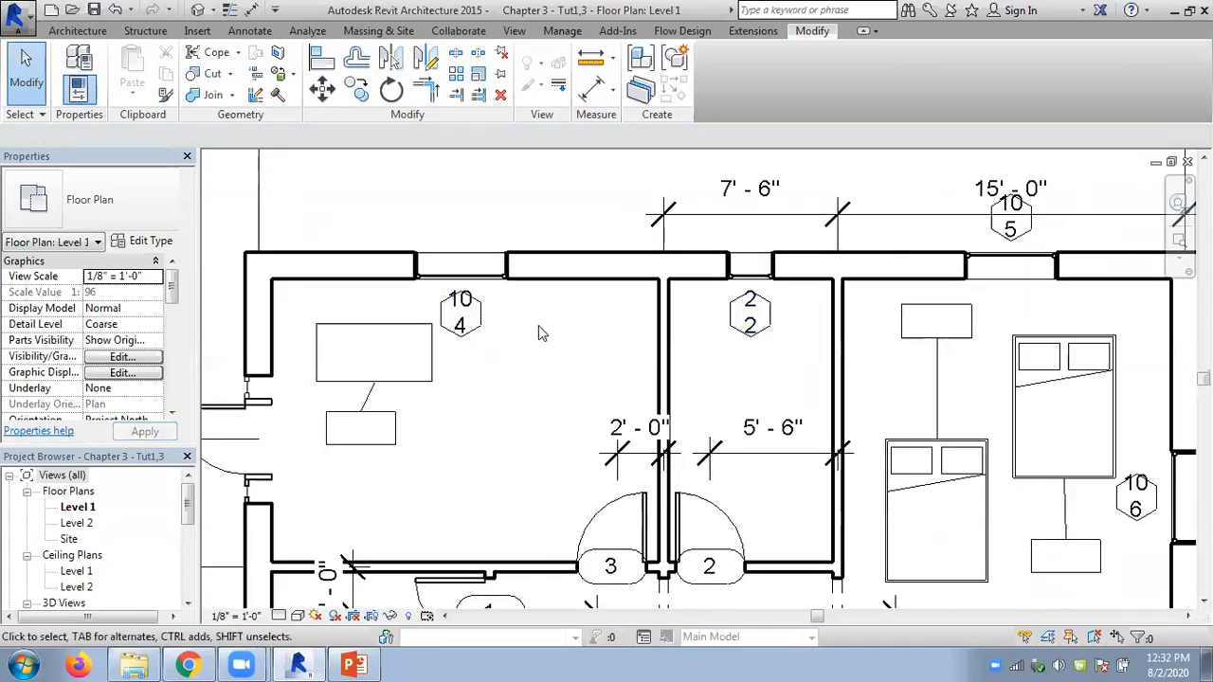
{"action": "scroll", "coordinate": [541, 327], "scroll_direction": "down", "scroll_amount": 2}
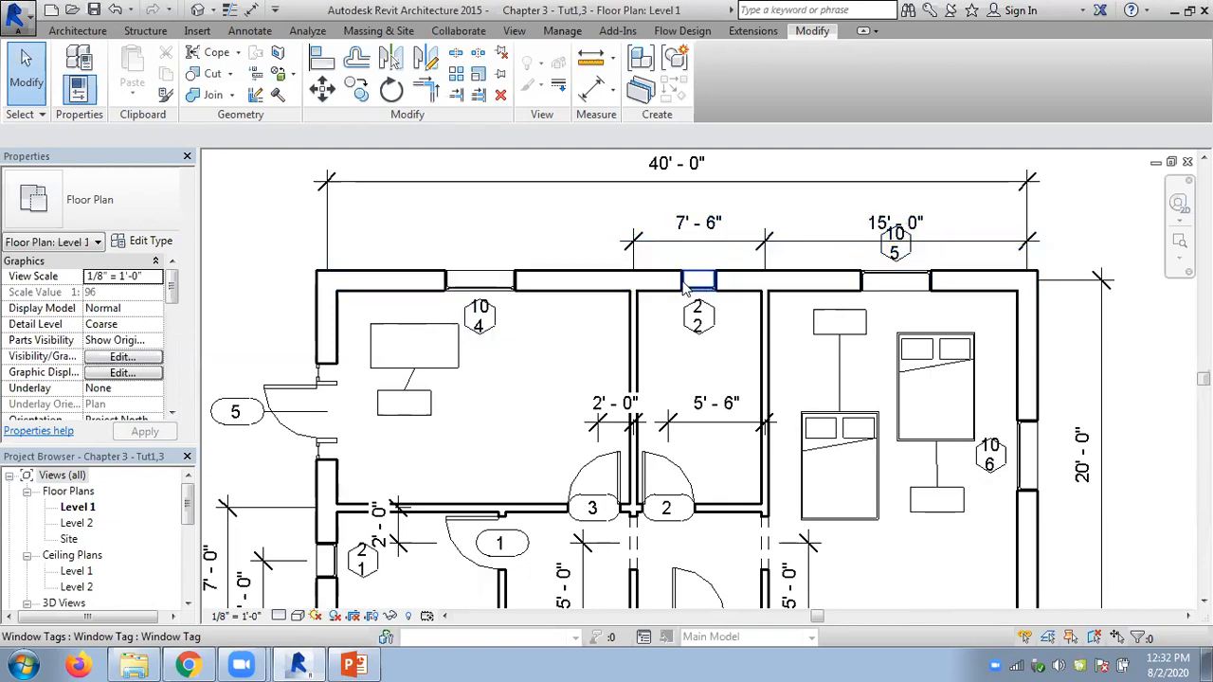
{"action": "left_click", "coordinate": [501, 275]}
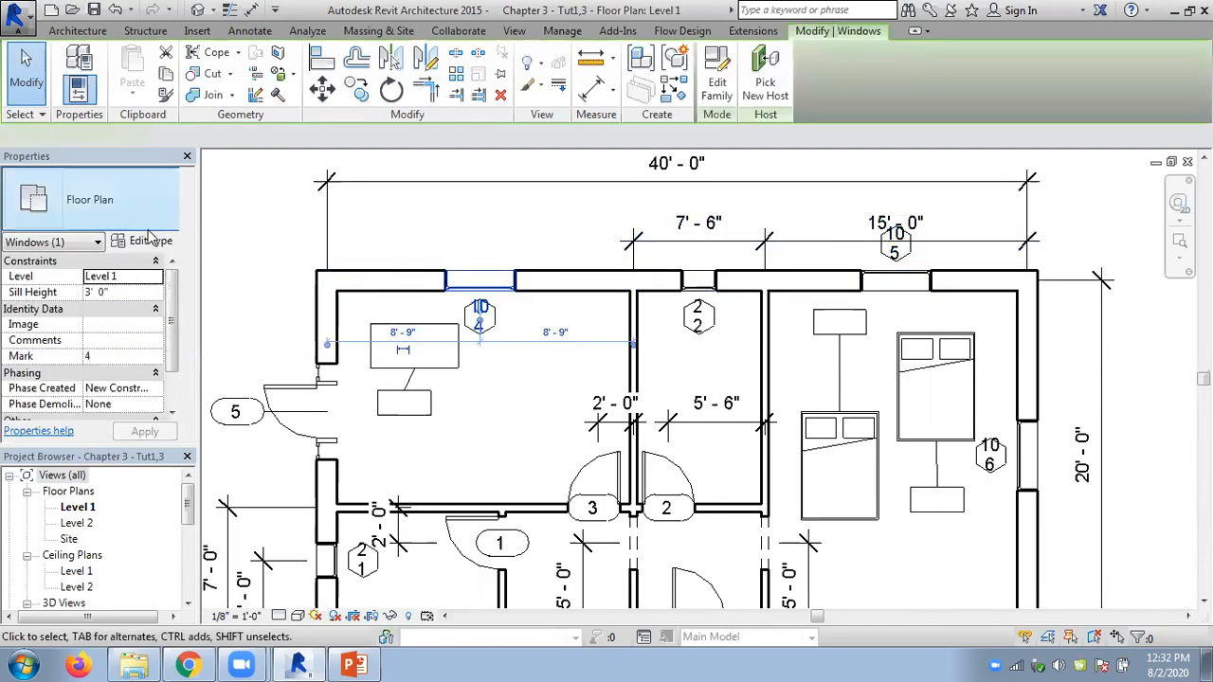
{"action": "left_click", "coordinate": [147, 243]}
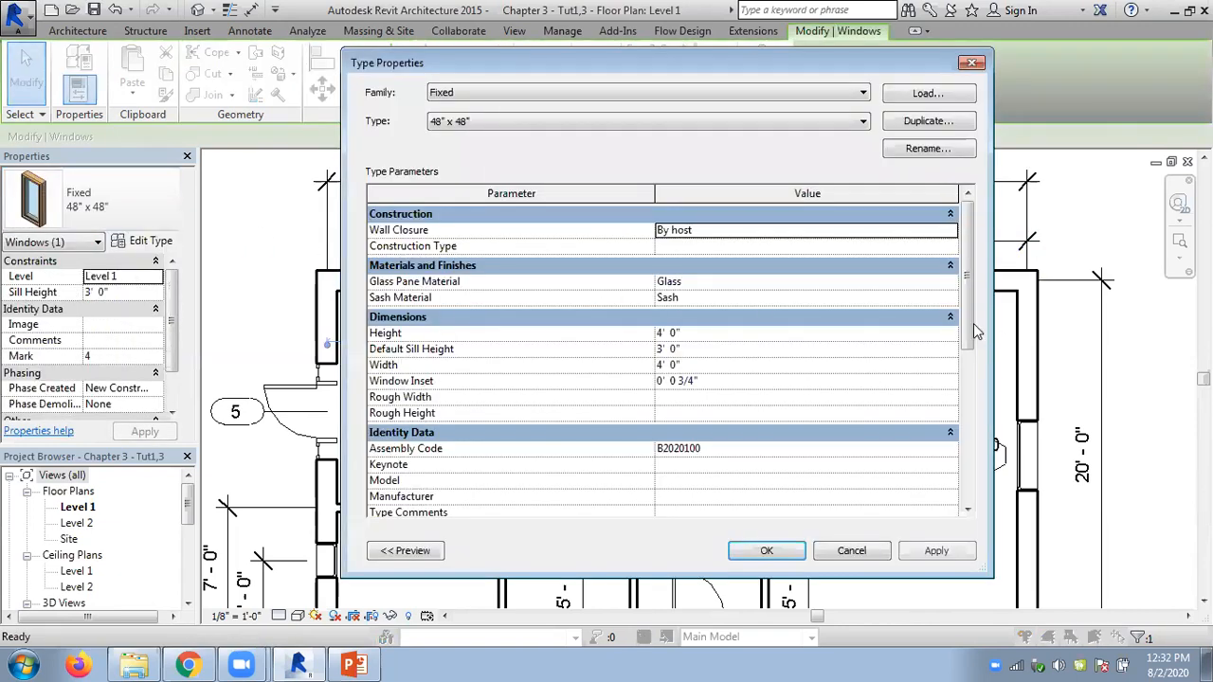
{"action": "scroll", "coordinate": [976, 332], "scroll_direction": "down", "scroll_amount": 3}
{"action": "left_click", "coordinate": [675, 441]}
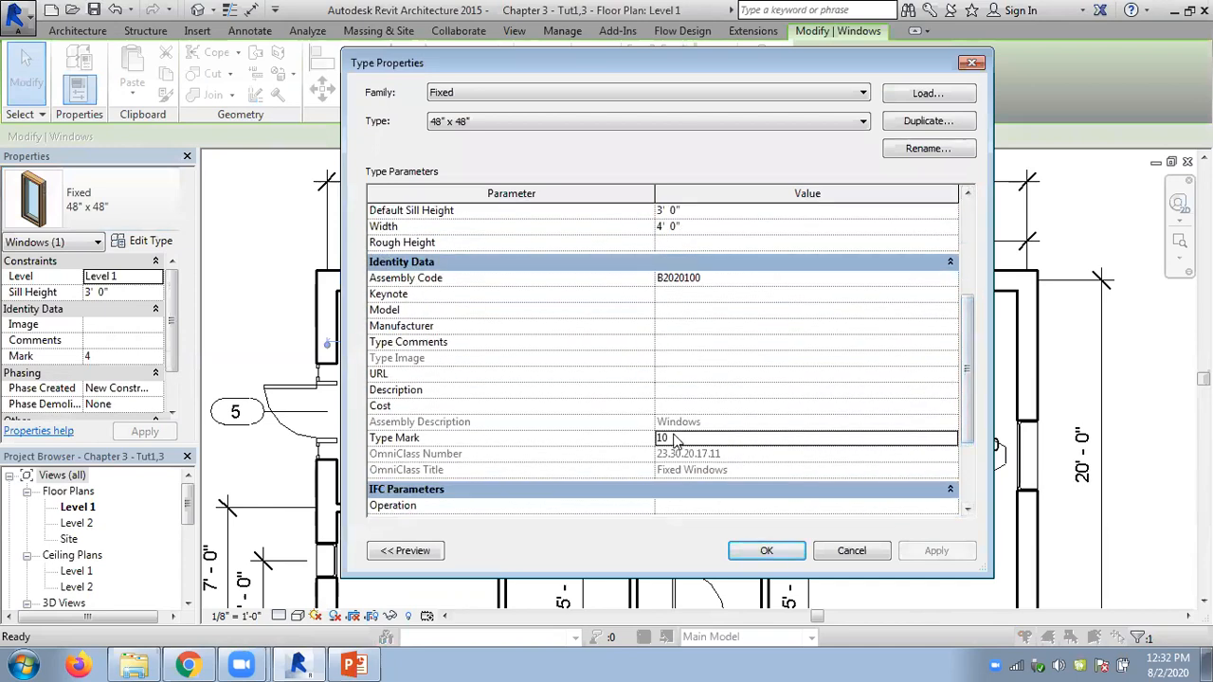
{"action": "left_click_drag", "start_coordinate": [675, 440], "coordinate": [630, 426]}
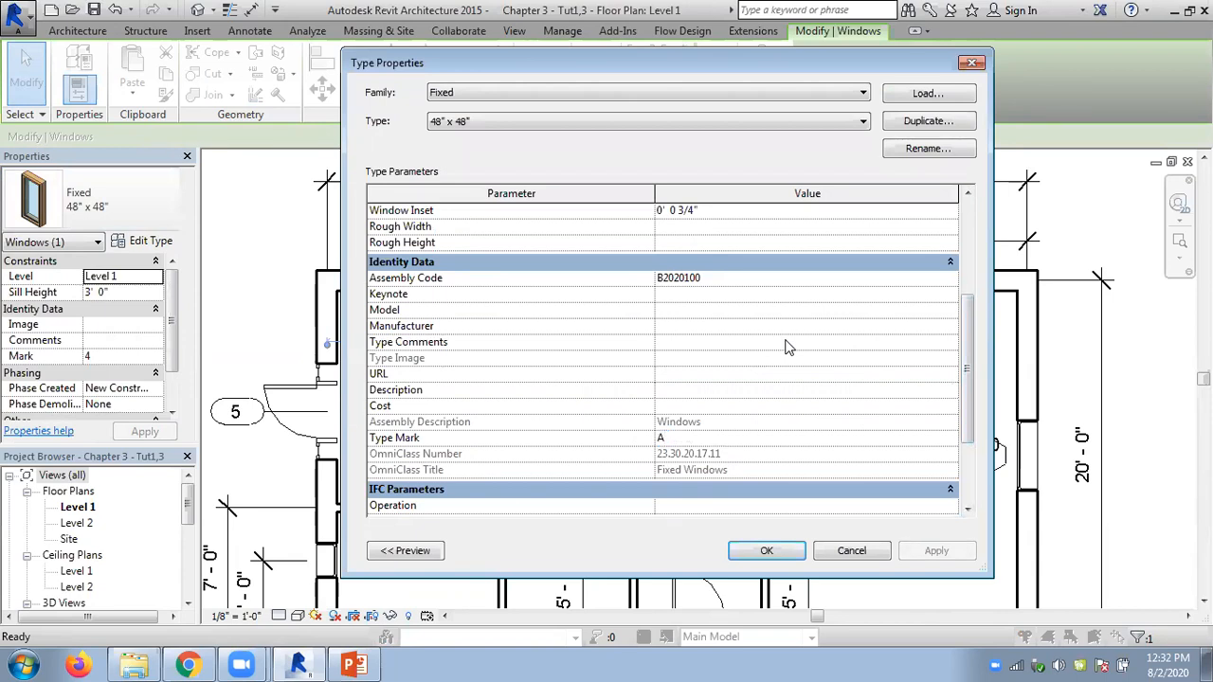
{"action": "left_click", "coordinate": [666, 437]}
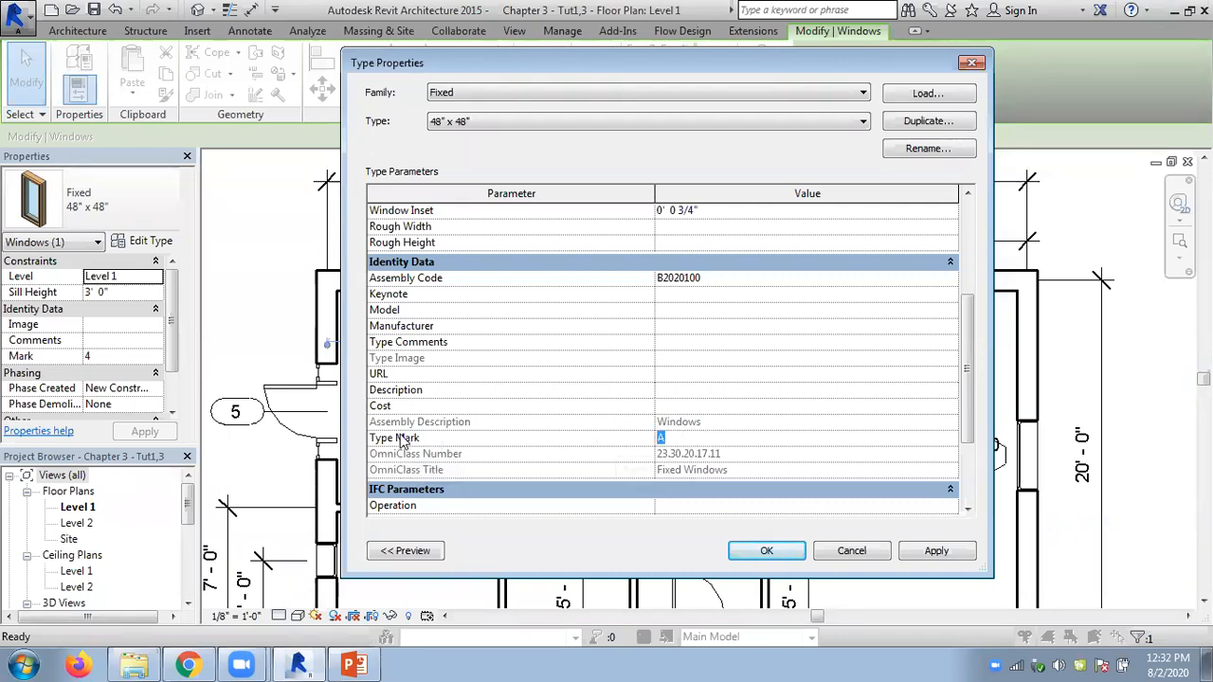
{"action": "left_click", "coordinate": [763, 550]}
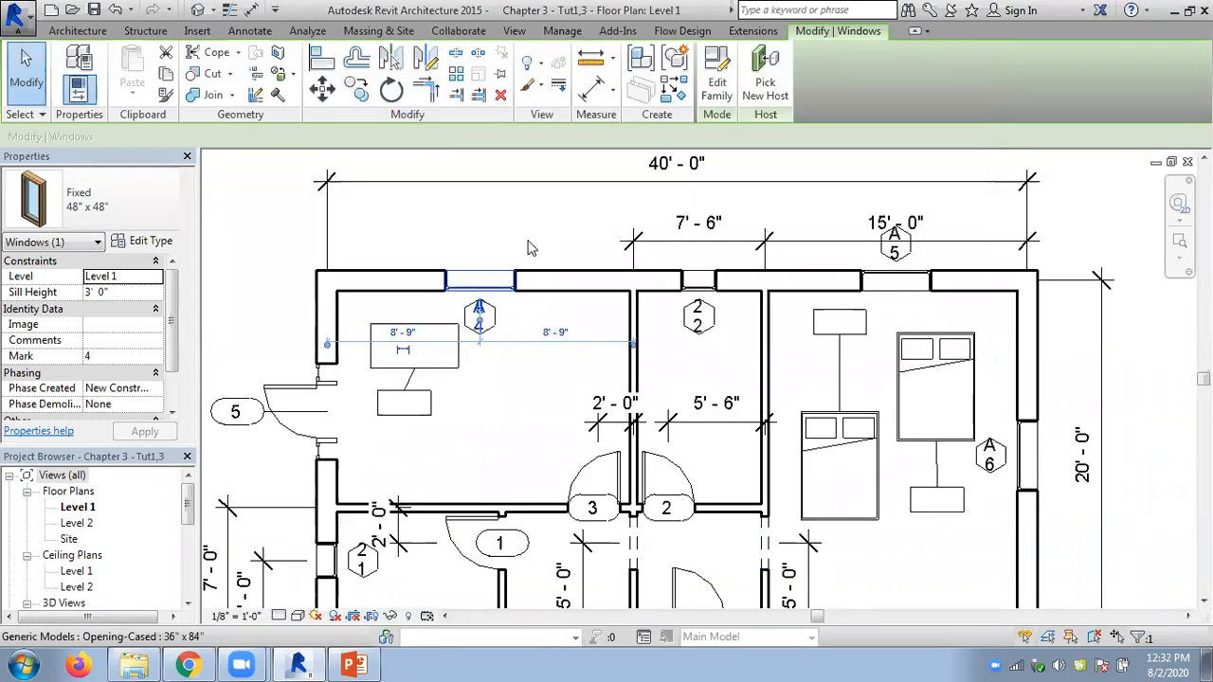
{"action": "left_click", "coordinate": [529, 248]}
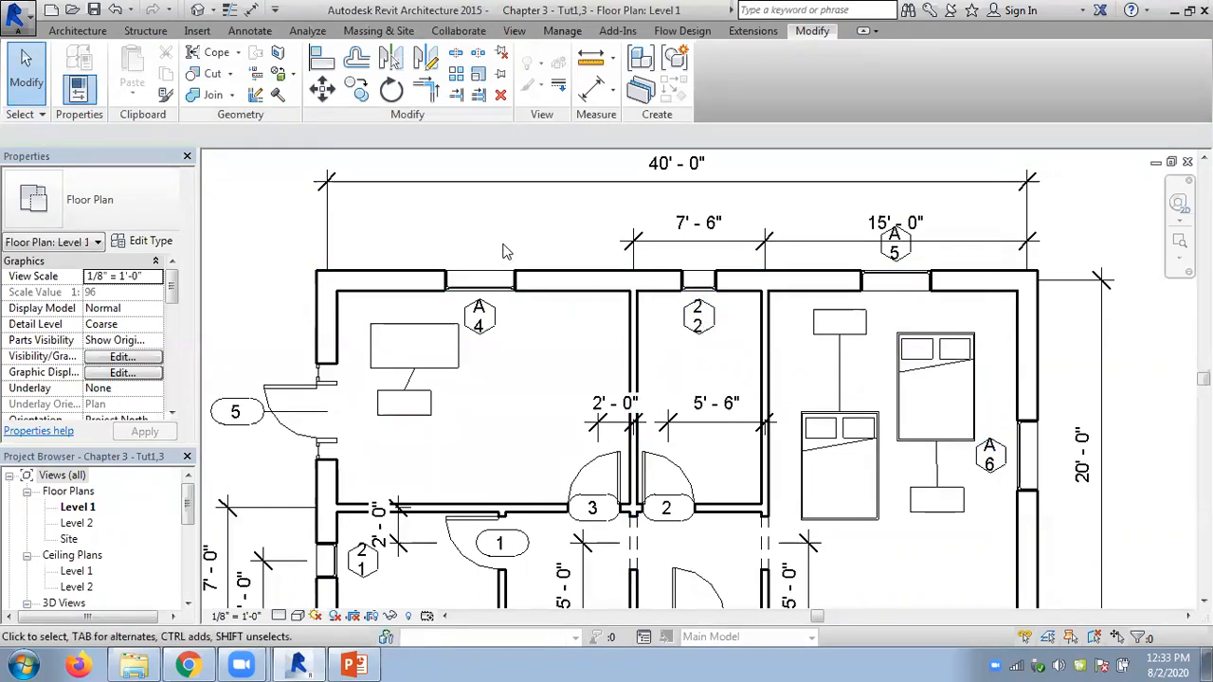
Open the family of the desk room's window tag again and remove the Mark parameter from its label, keeping only Type Mark
{"action": "left_click", "coordinate": [478, 316]}
{"action": "left_click", "coordinate": [718, 84]}
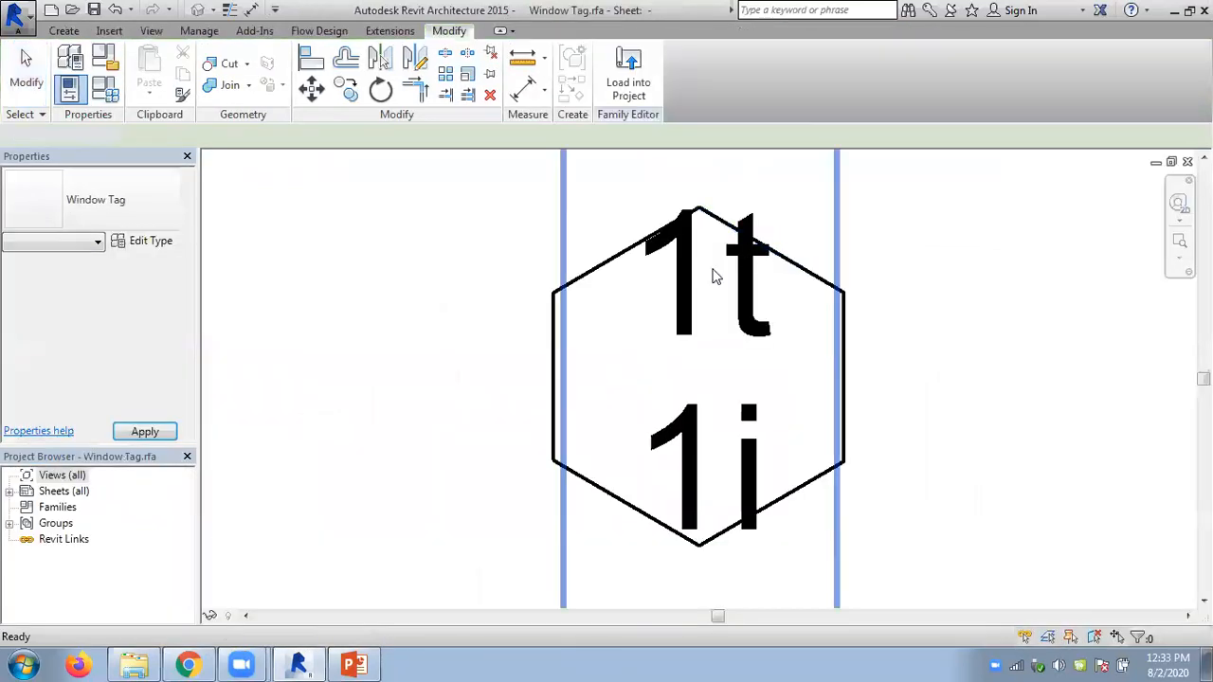
{"action": "left_click", "coordinate": [712, 309]}
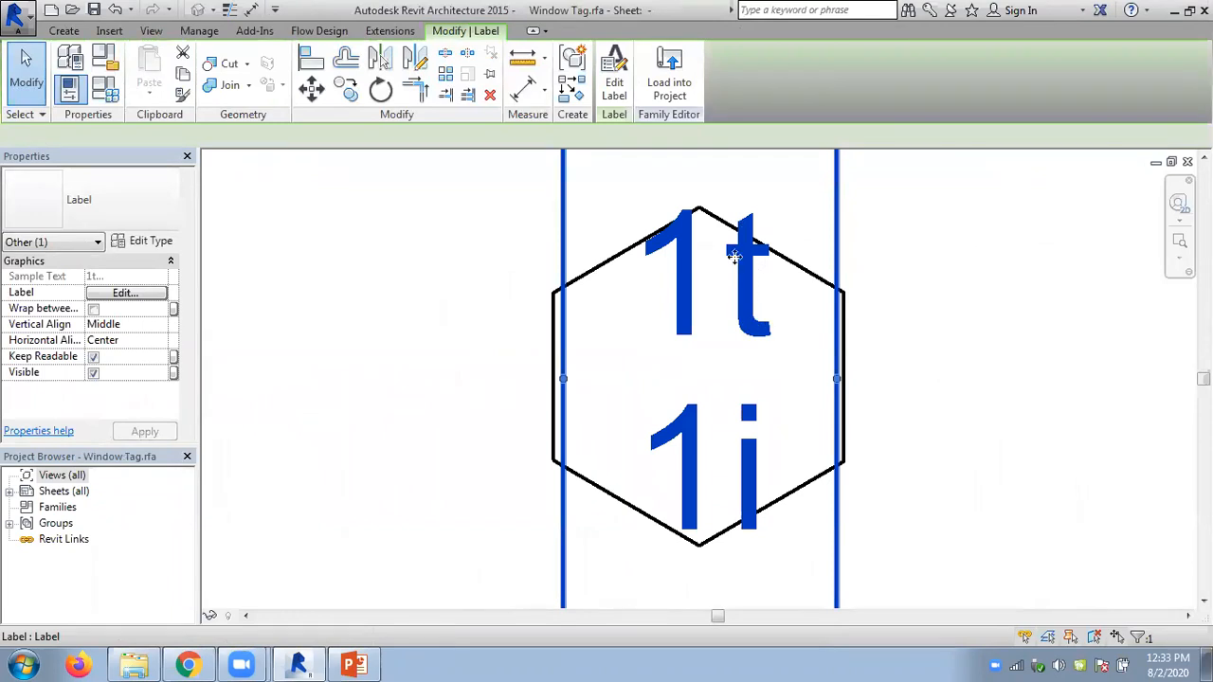
{"action": "left_click", "coordinate": [614, 80]}
{"action": "left_click", "coordinate": [569, 256]}
{"action": "left_click", "coordinate": [535, 255]}
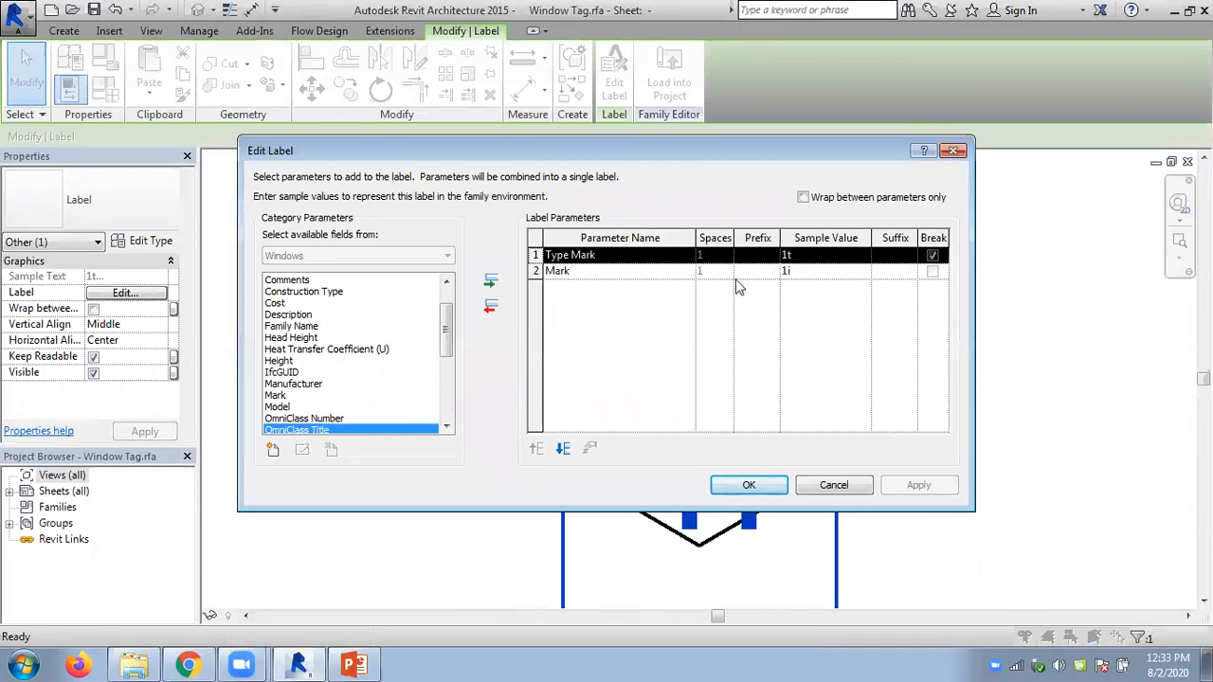
{"action": "left_click", "coordinate": [559, 273]}
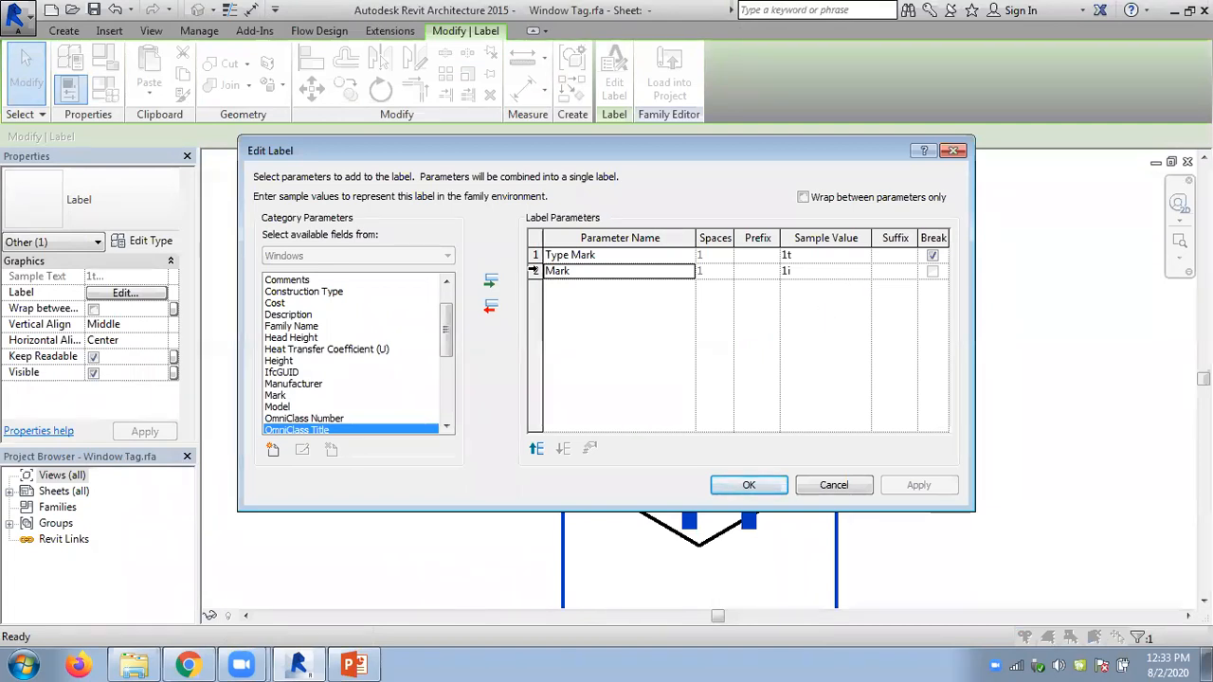
{"action": "left_click", "coordinate": [491, 309]}
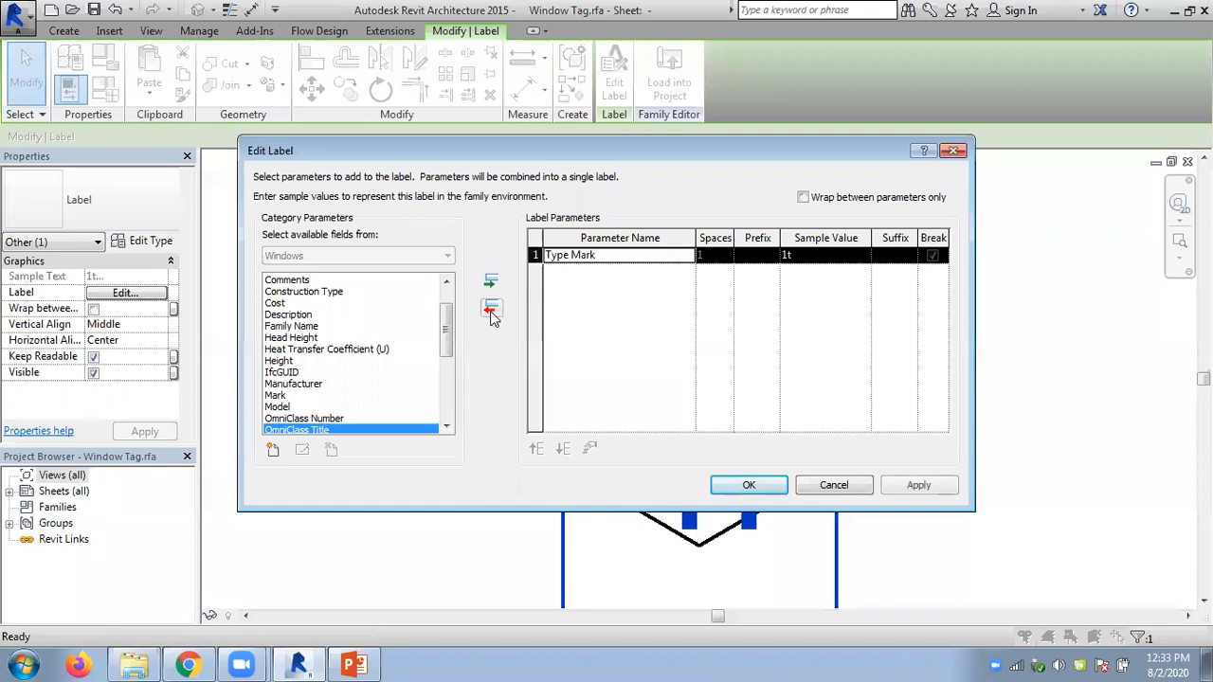
{"action": "left_click", "coordinate": [749, 485]}
{"action": "scroll", "coordinate": [692, 327], "scroll_direction": "up", "scroll_amount": 4}
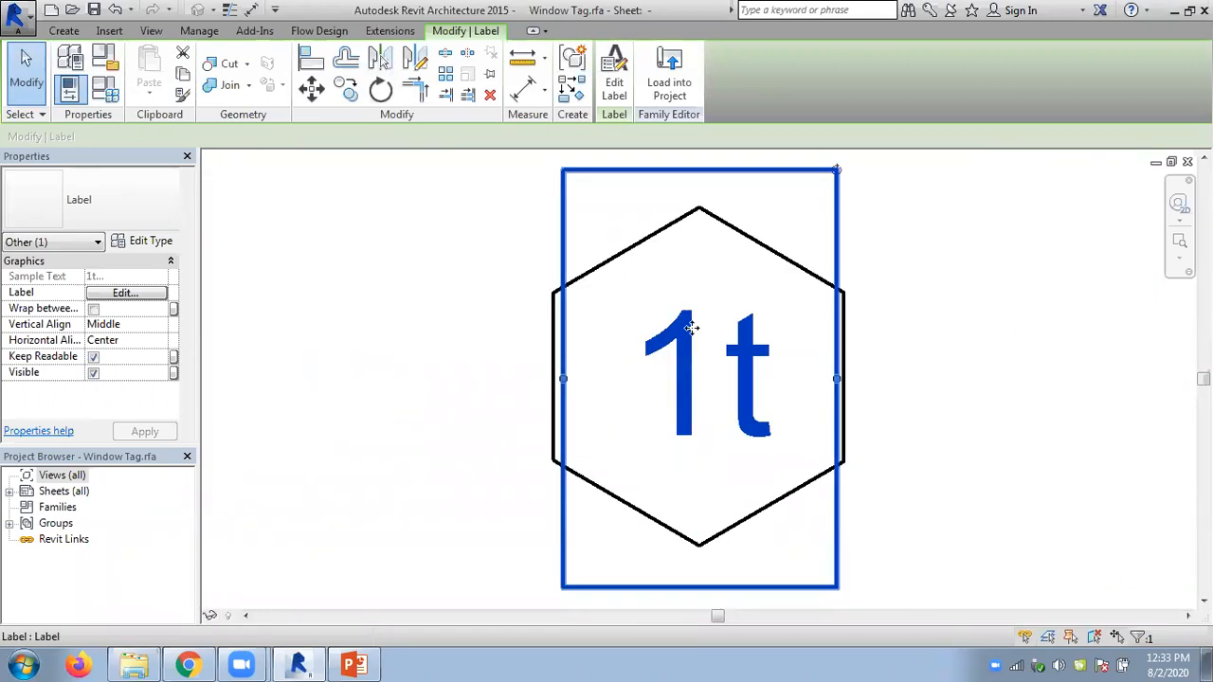
Reload the window tag family with its Type Mark-only label into the project, overwriting the existing version
{"action": "left_click", "coordinate": [668, 90]}
{"action": "left_click", "coordinate": [557, 464]}
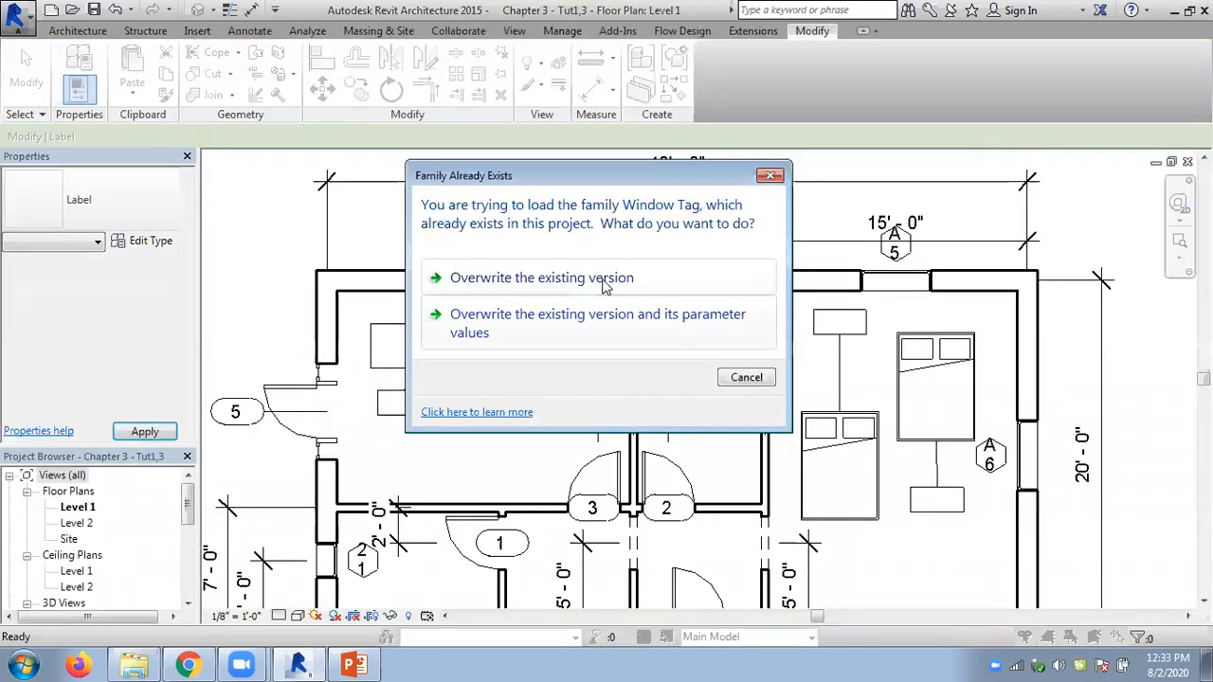
{"action": "left_click", "coordinate": [655, 206]}
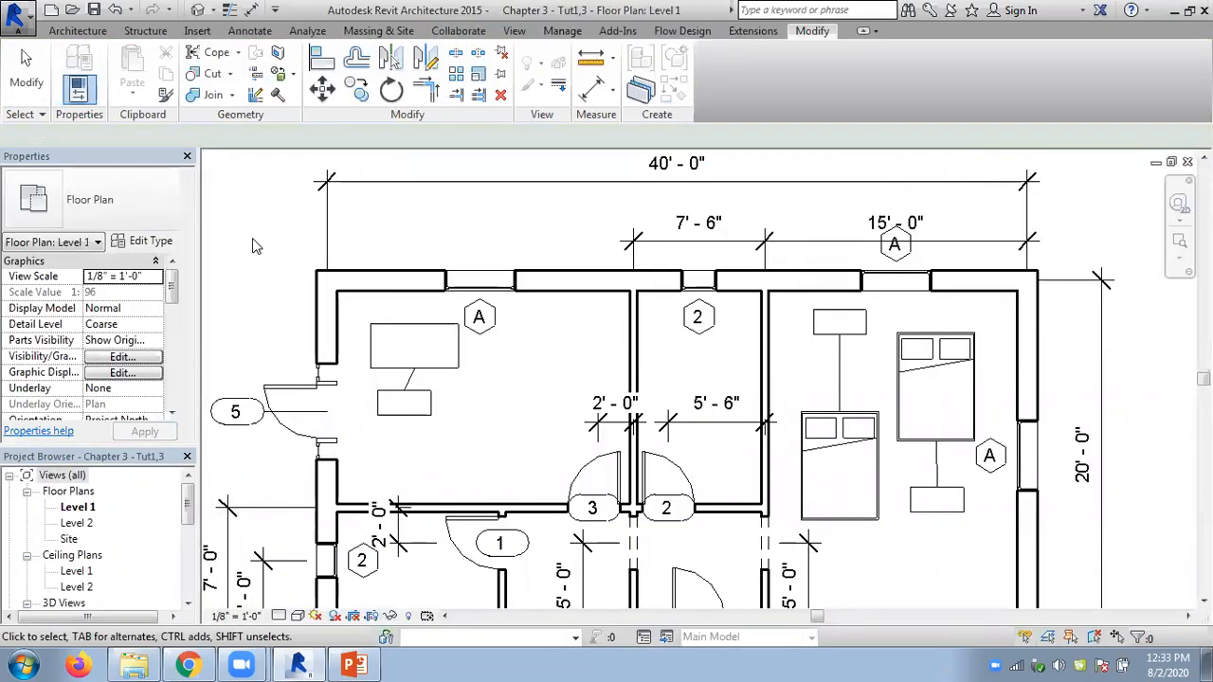
Open the family of door 1's tag in the family editor
{"action": "scroll", "coordinate": [255, 239], "scroll_direction": "down", "scroll_amount": 2}
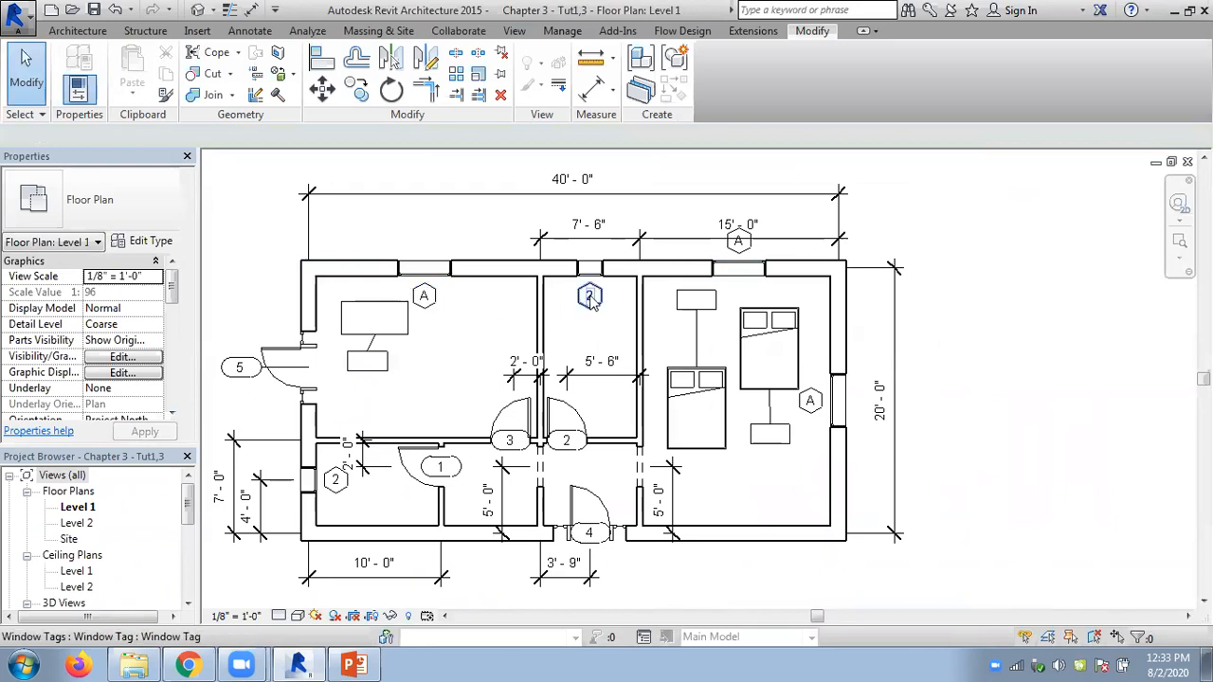
{"action": "middle_click_drag", "start_coordinate": [785, 475], "coordinate": [900, 477]}
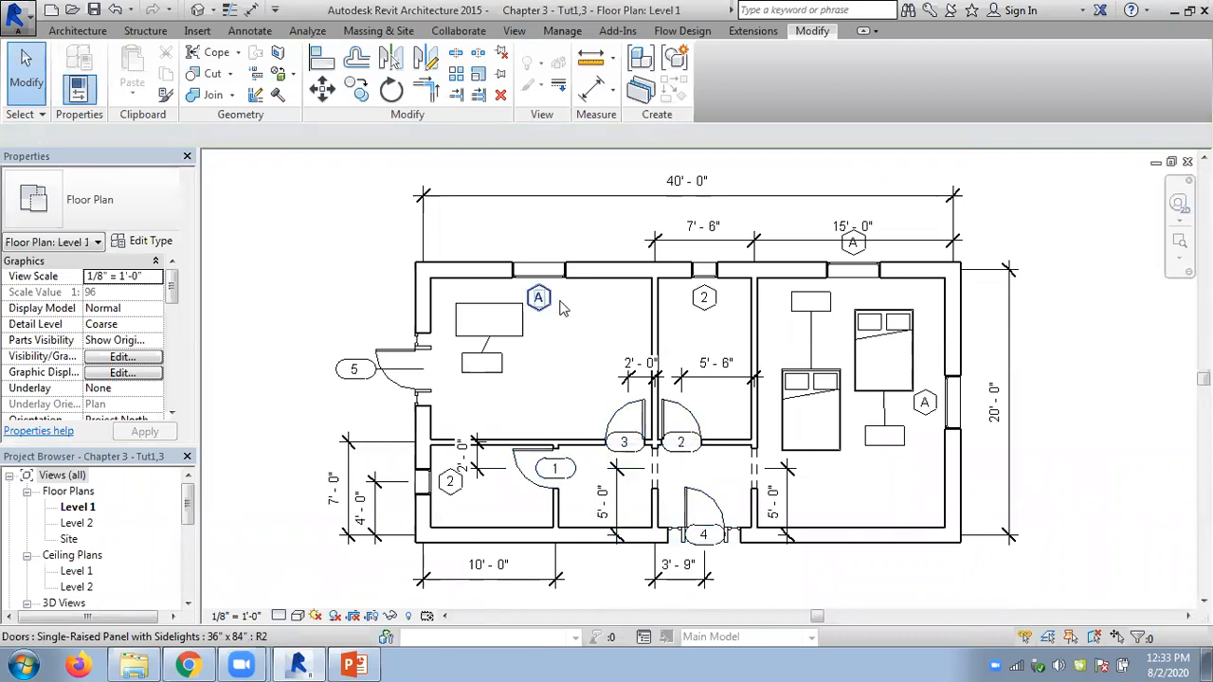
{"action": "left_click", "coordinate": [563, 480]}
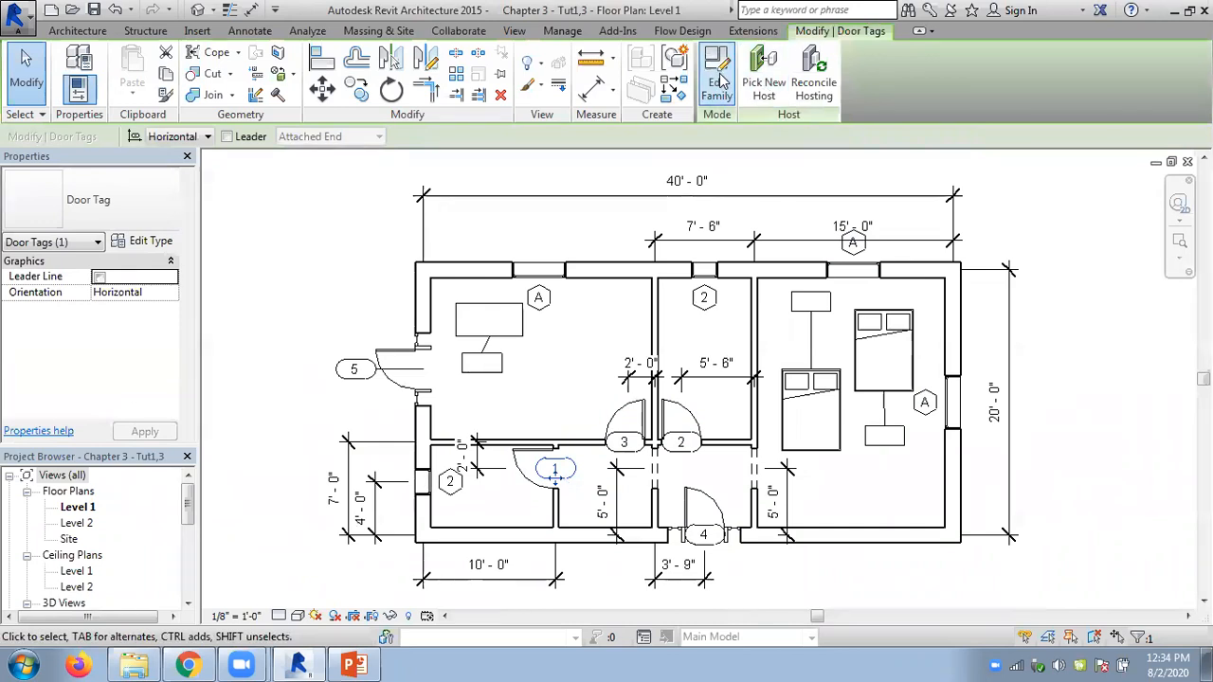
Replace the Mark parameter in the door tag's label with Type Mark
{"action": "left_click", "coordinate": [617, 270]}
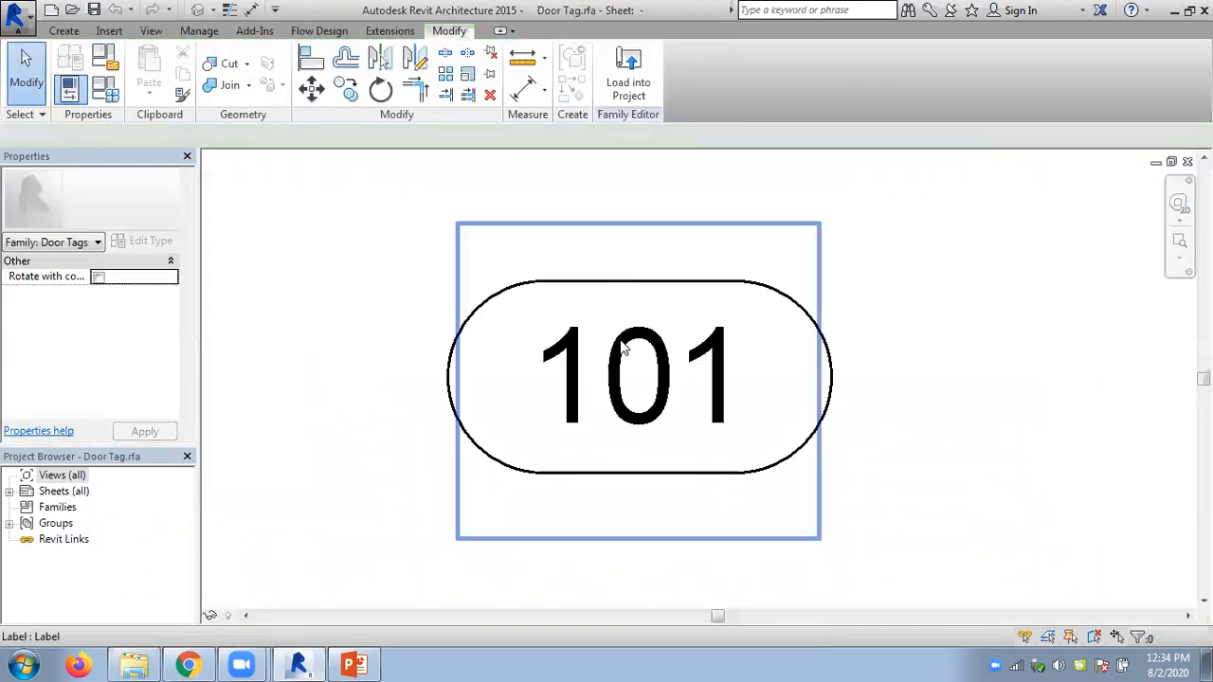
{"action": "left_click", "coordinate": [624, 92]}
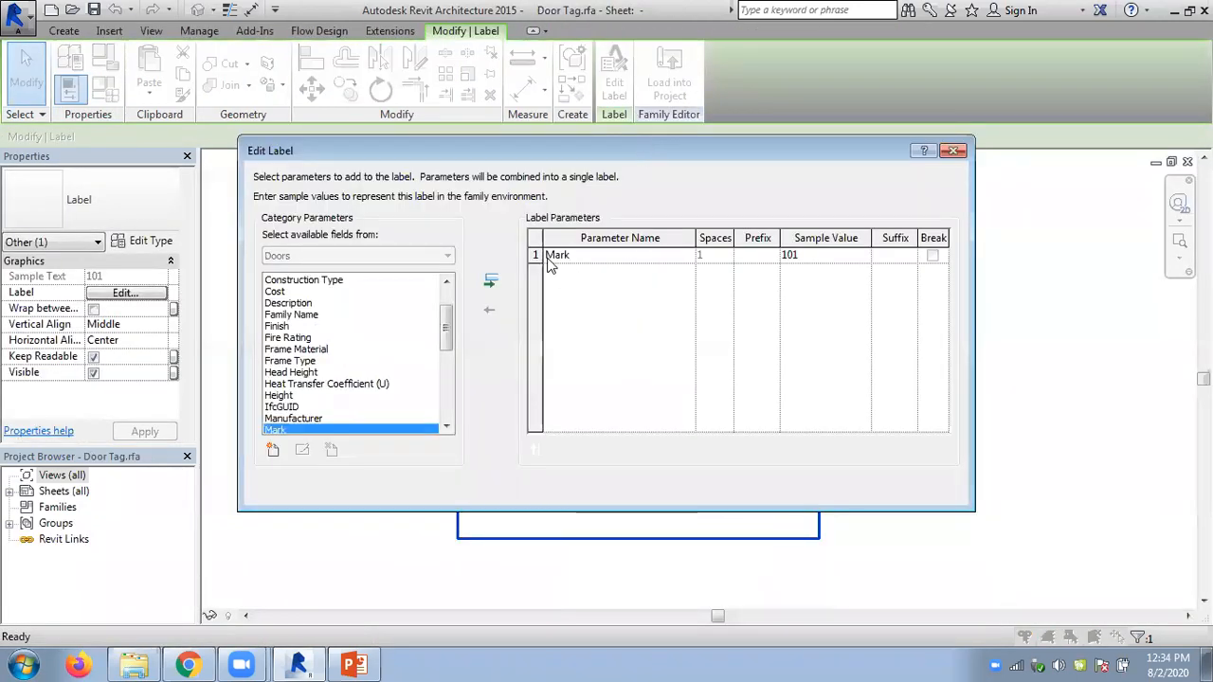
{"action": "left_click", "coordinate": [543, 255]}
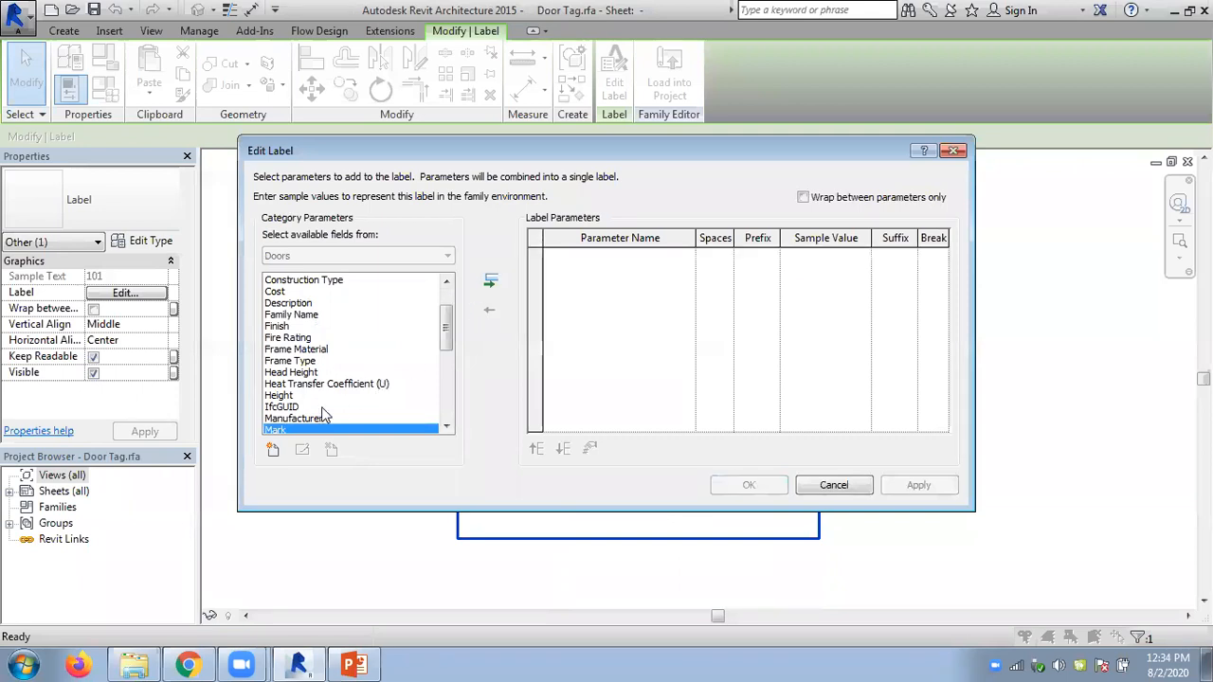
{"action": "scroll", "coordinate": [447, 425], "scroll_direction": "down", "scroll_amount": 6}
{"action": "left_click", "coordinate": [297, 383]}
{"action": "left_click", "coordinate": [298, 373]}
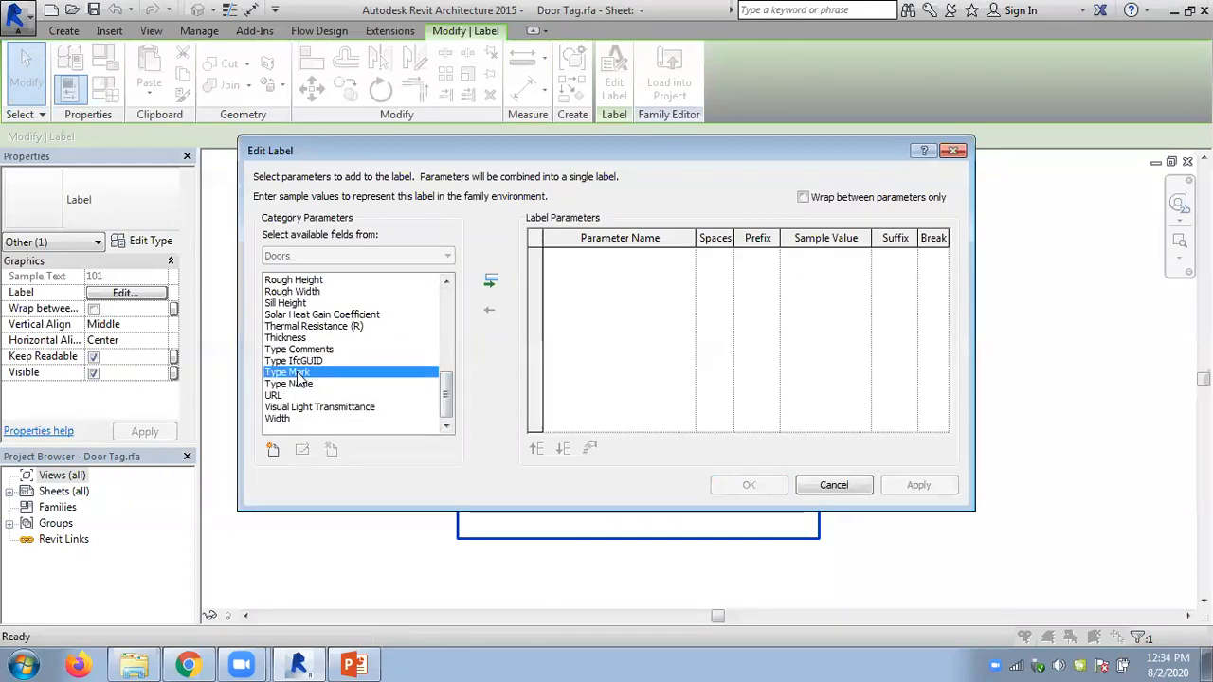
{"action": "left_click", "coordinate": [490, 281]}
{"action": "left_click", "coordinate": [751, 486]}
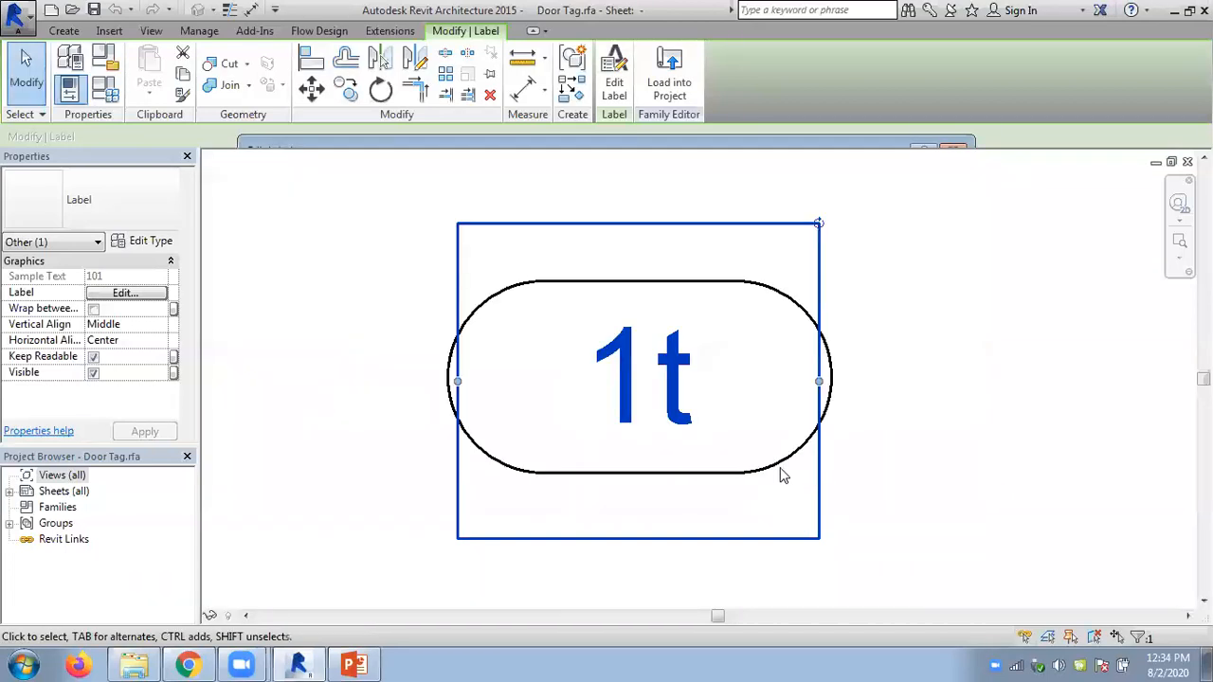
Load the edited door tag family into the Chapter 3 - Tut1,3 project
{"action": "left_click", "coordinate": [669, 80]}
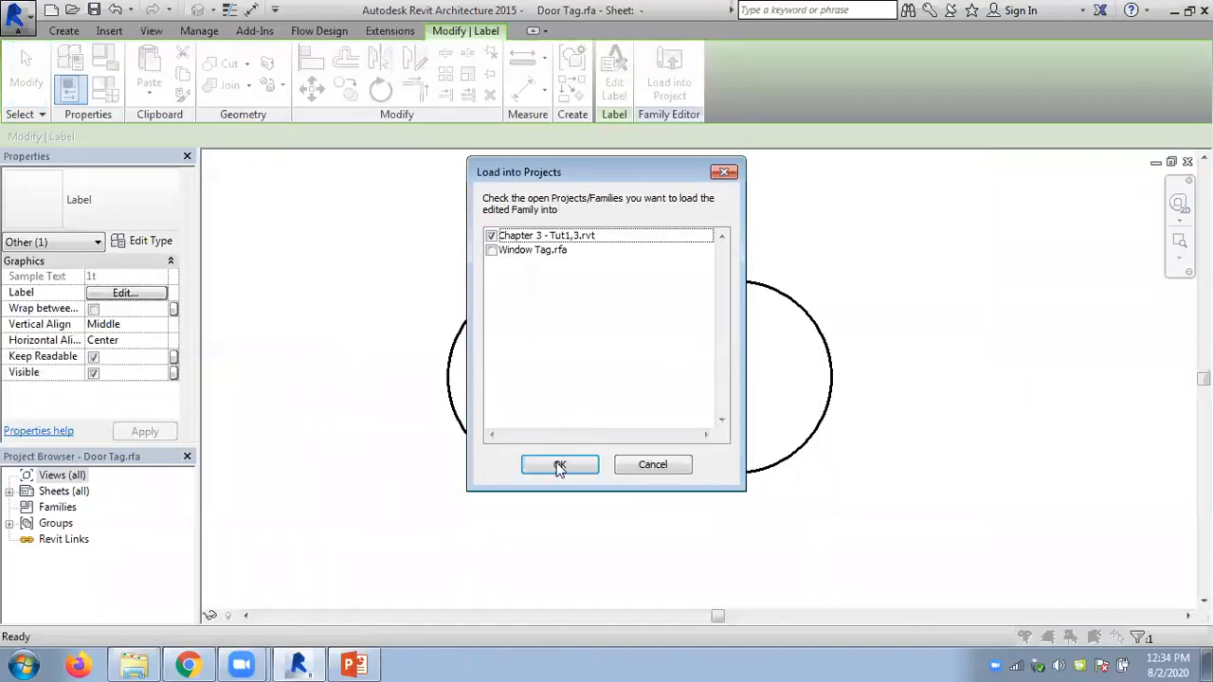
Load the edited Door Tag family into Chapter 3 - Tut1,3.rvt, overwriting the existing version
{"action": "left_click", "coordinate": [559, 466]}
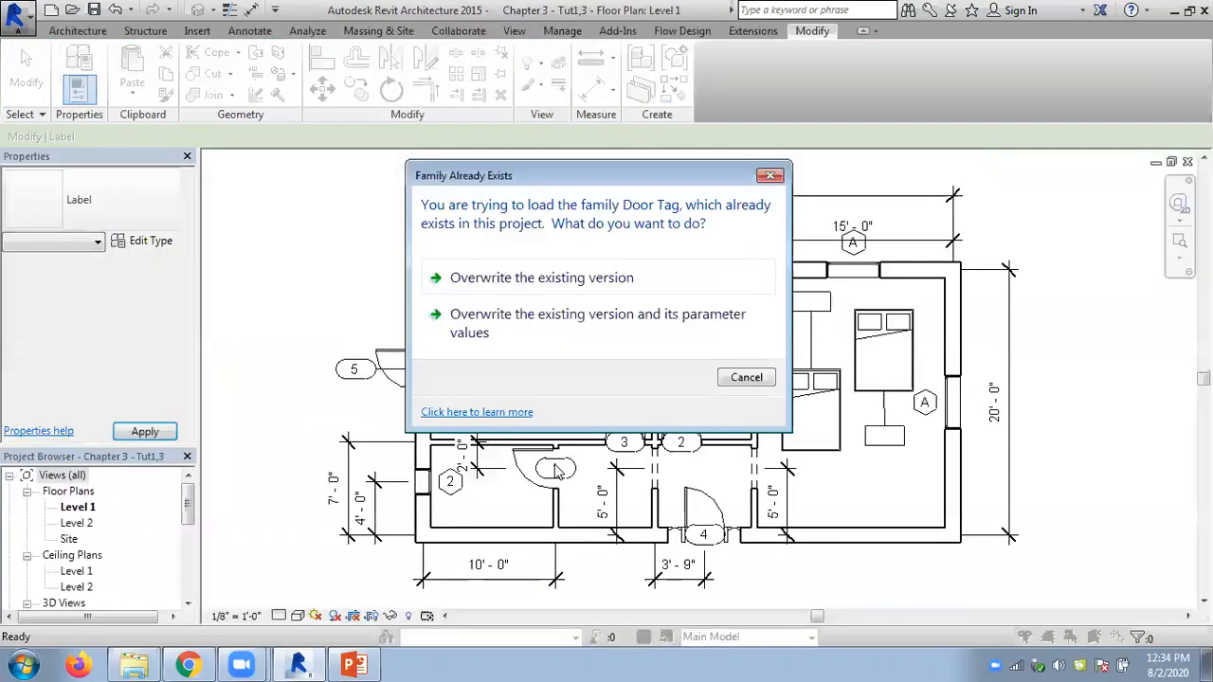
{"action": "left_click", "coordinate": [507, 281]}
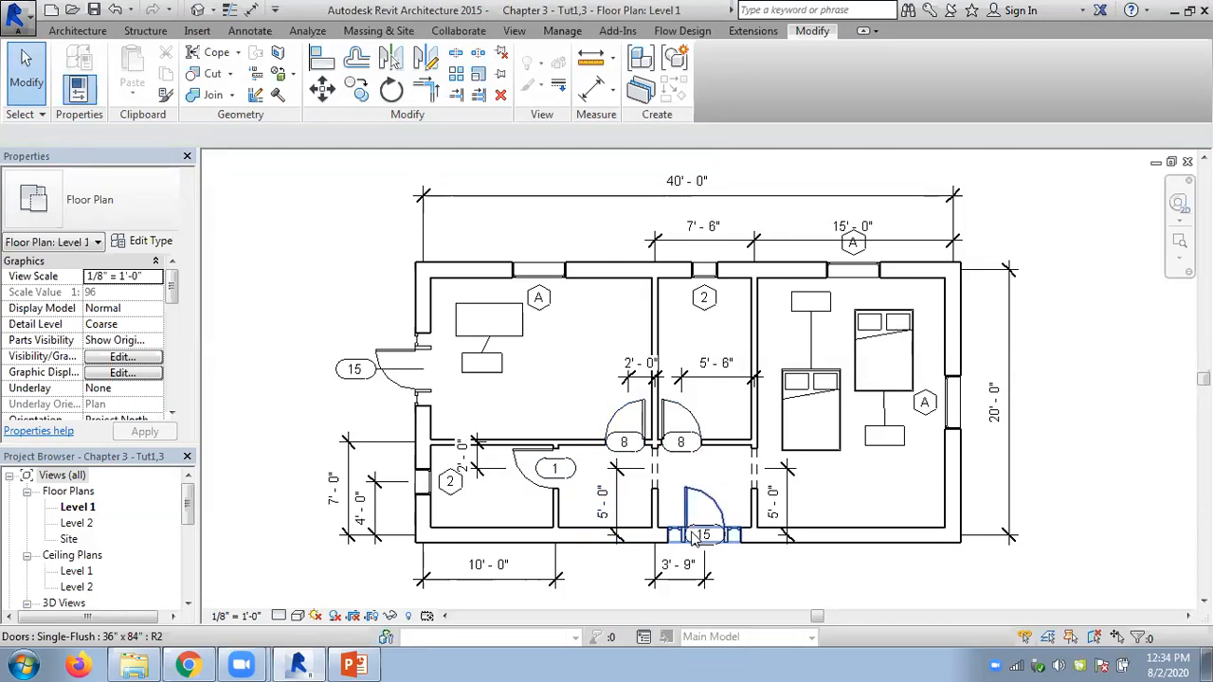
Set the Type Mark of the Single-Raised Panel with Sidelights 36" x 84" door type to X
{"action": "left_click", "coordinate": [716, 512]}
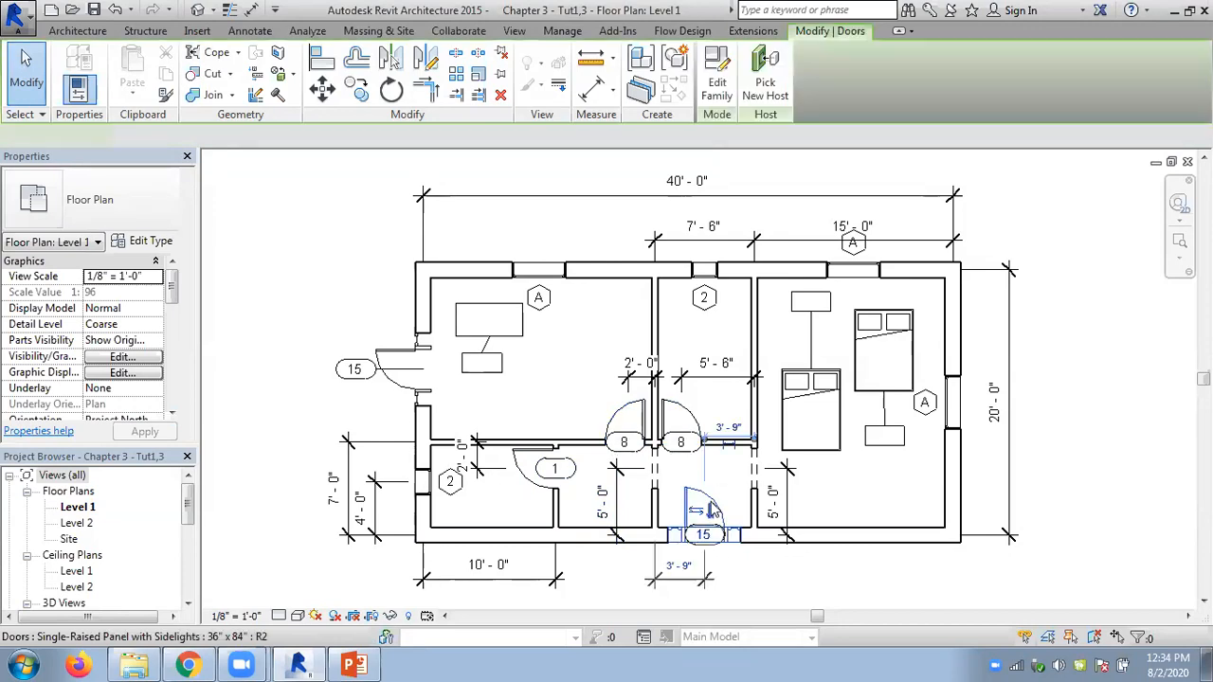
{"action": "left_click", "coordinate": [147, 240]}
{"action": "left_click_drag", "start_coordinate": [969, 314], "coordinate": [972, 486]}
{"action": "double_click", "coordinate": [667, 323]}
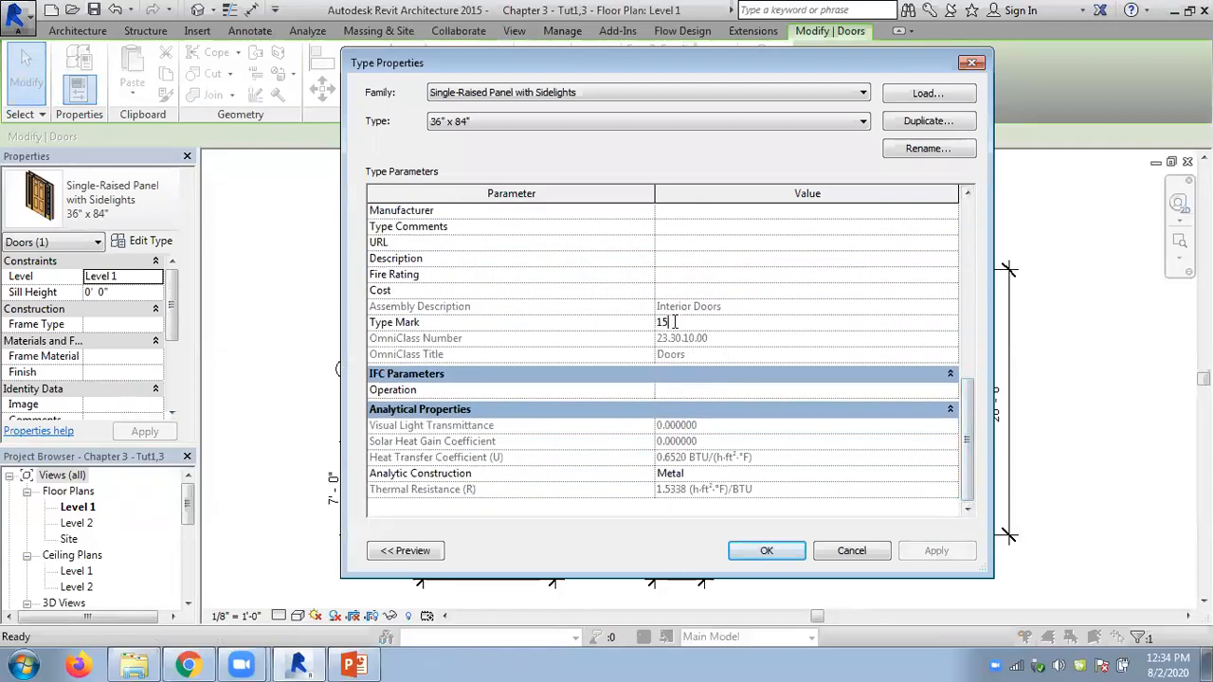
{"action": "left_click_drag", "start_coordinate": [611, 73], "coordinate": [174, 55]}
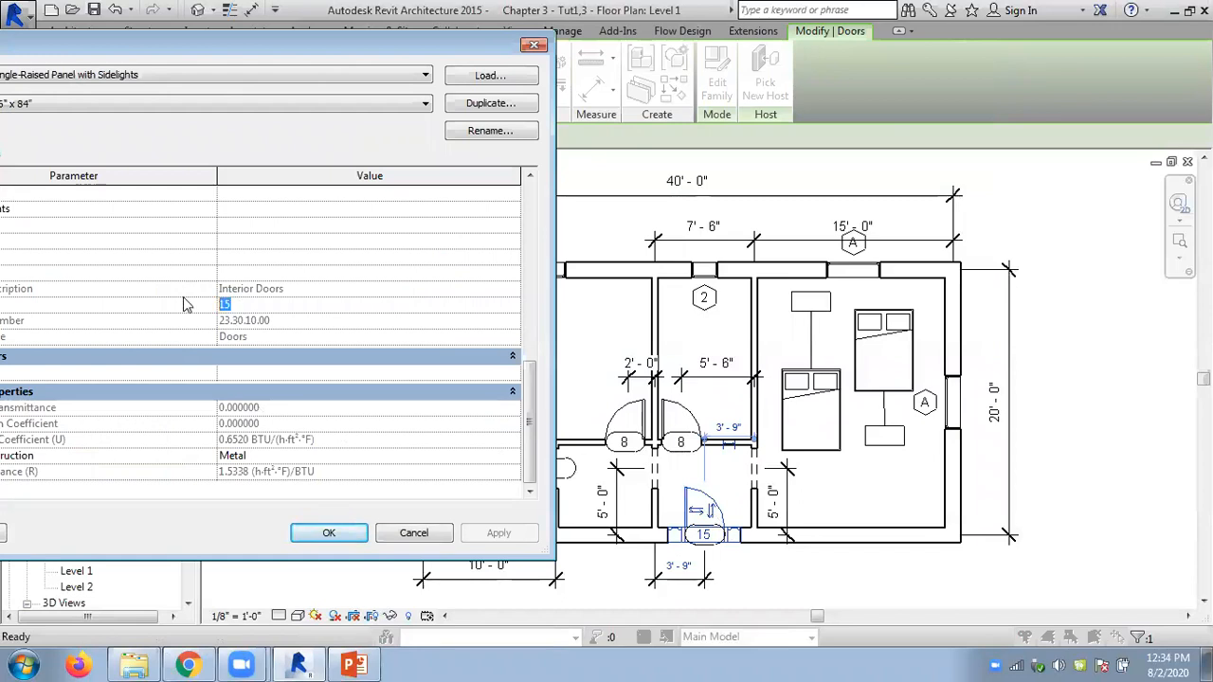
{"action": "type", "text": "X"}
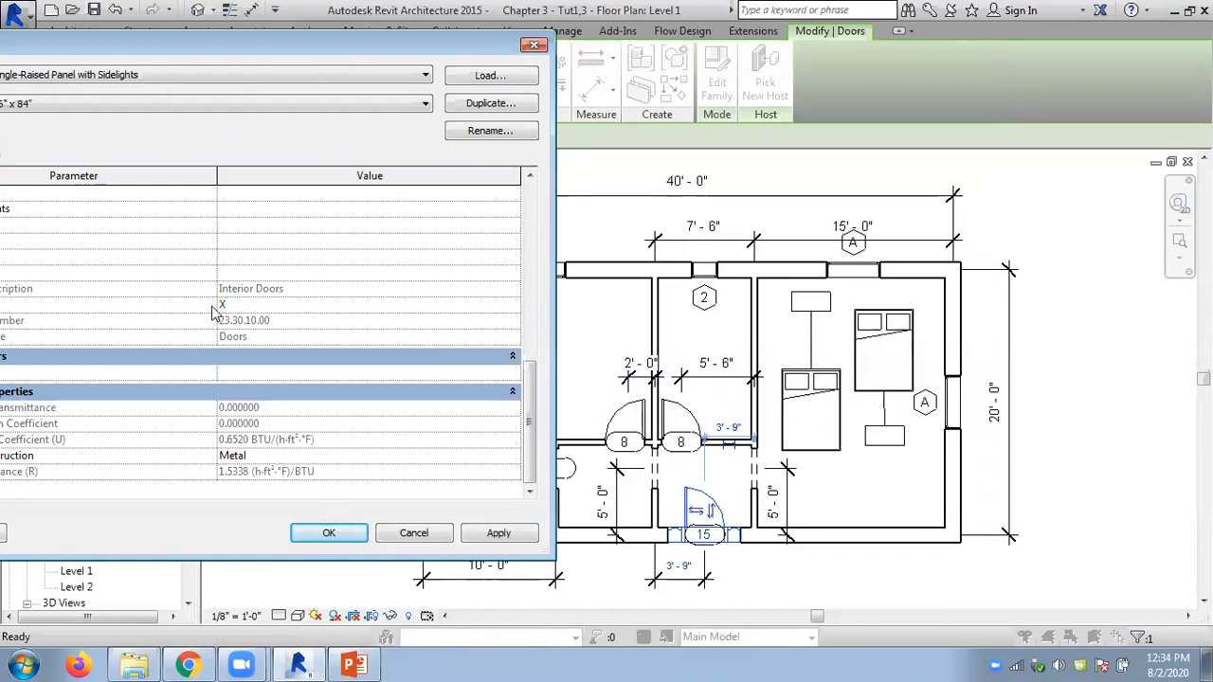
{"action": "left_click", "coordinate": [495, 534]}
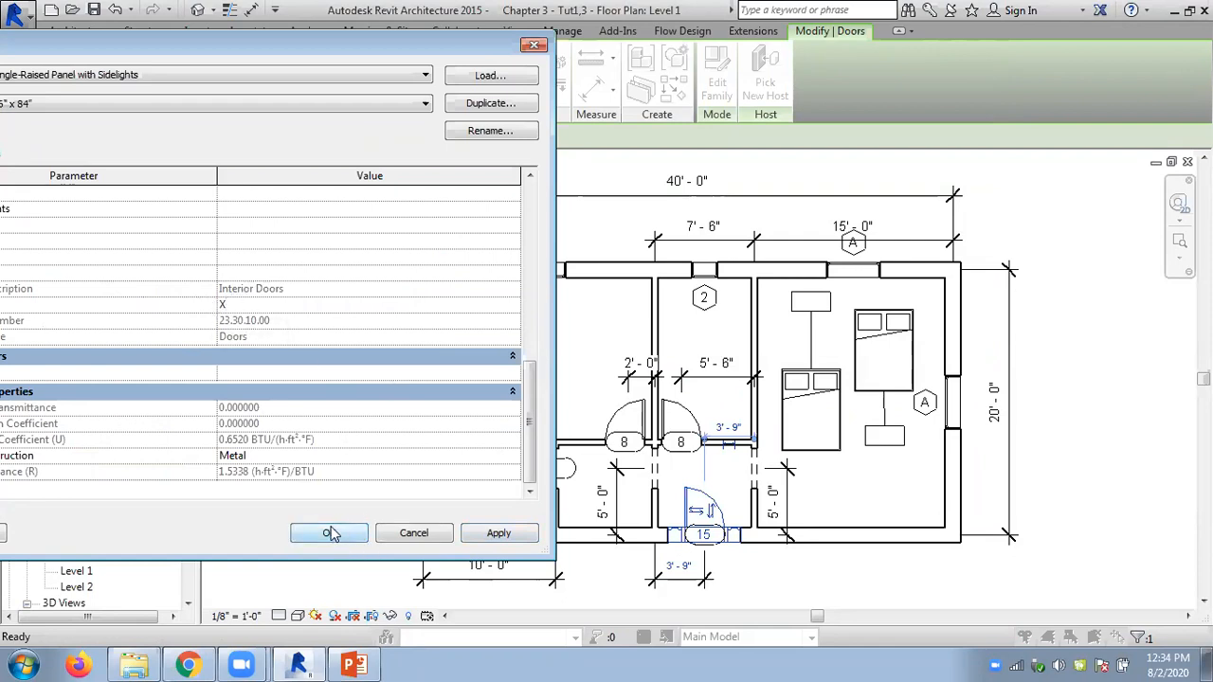
{"action": "left_click", "coordinate": [779, 561]}
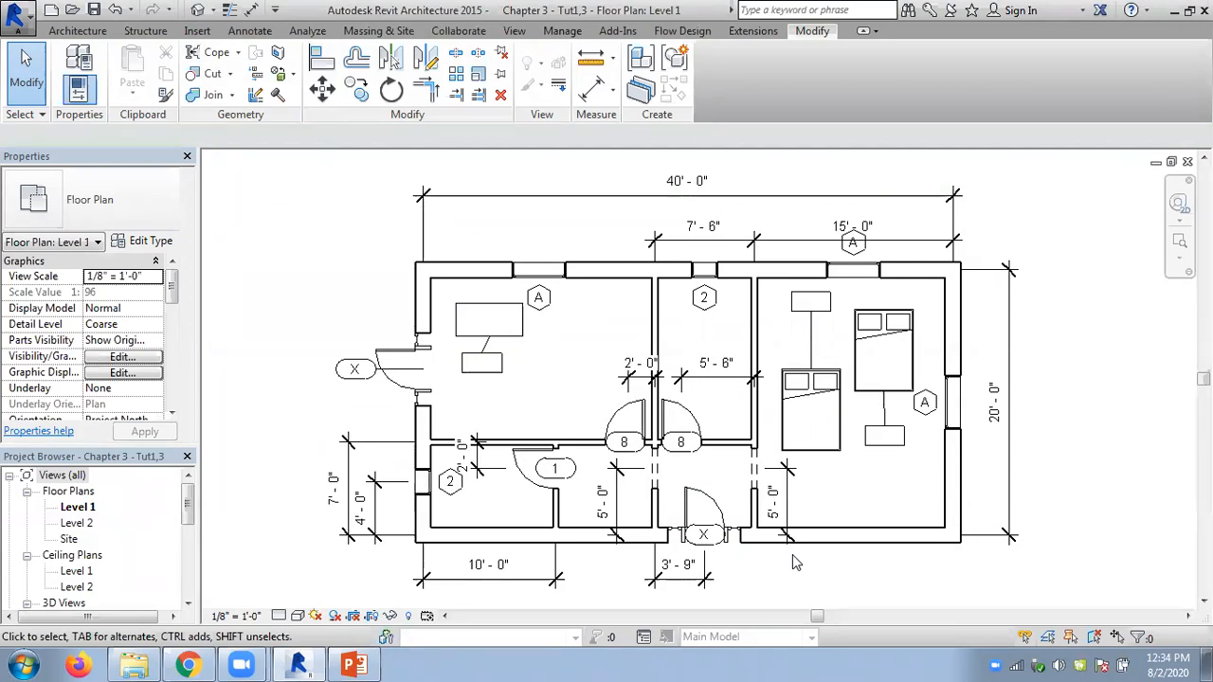
Copy the lower sidelight door along the same exterior wall into the bedroom, about 8' - 9" from the room's interior wall
{"action": "left_click", "coordinate": [713, 511]}
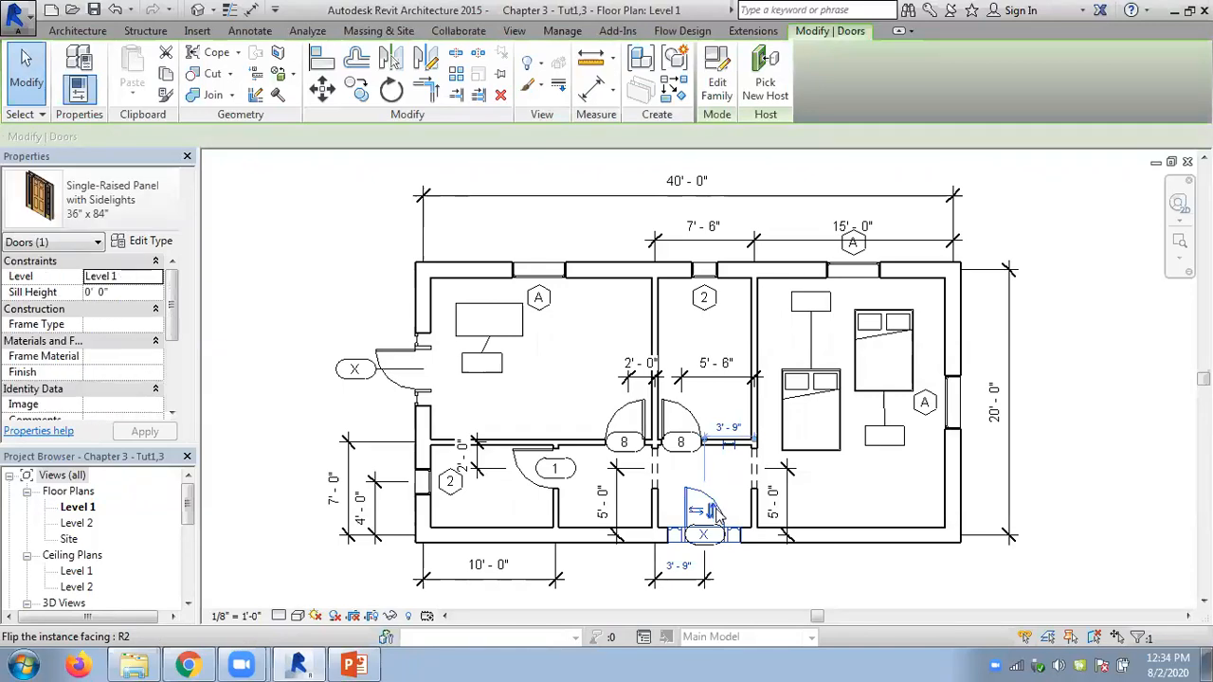
{"action": "left_click_drag", "start_coordinate": [849, 510], "coordinate": [880, 513], "text": "ctrl"}
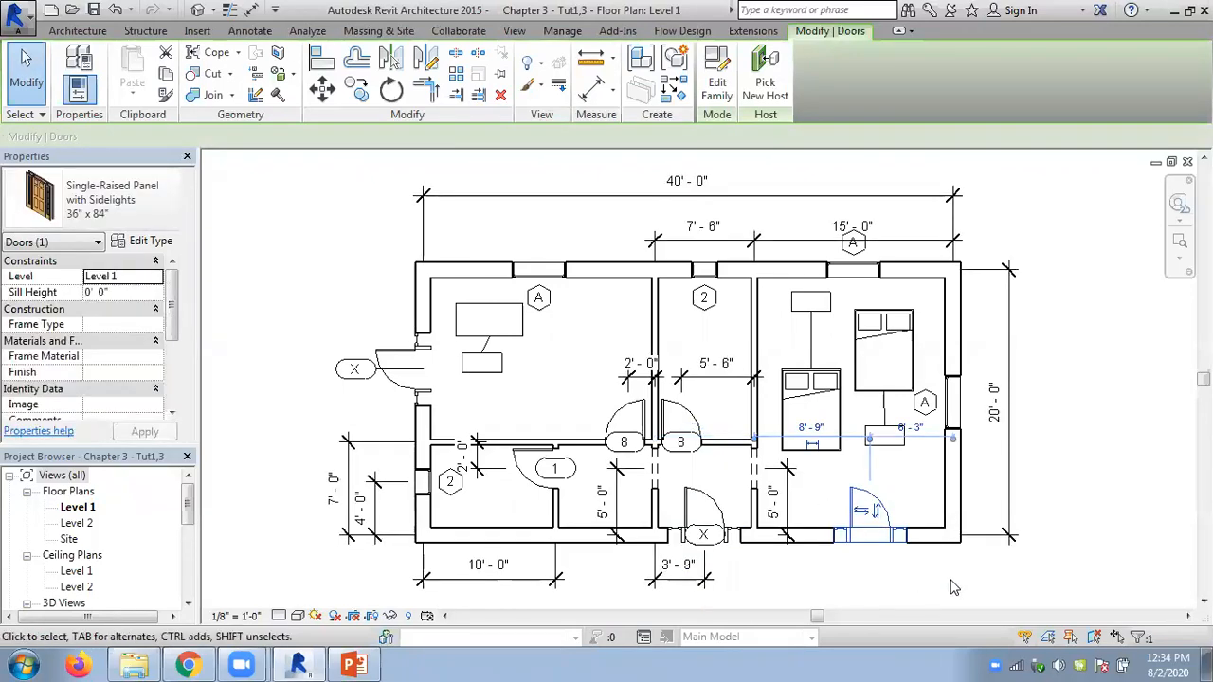
{"action": "left_click", "coordinate": [951, 580]}
Tag the copied bedroom door by category, with a leader extending outside the wall
{"action": "left_click", "coordinate": [249, 31]}
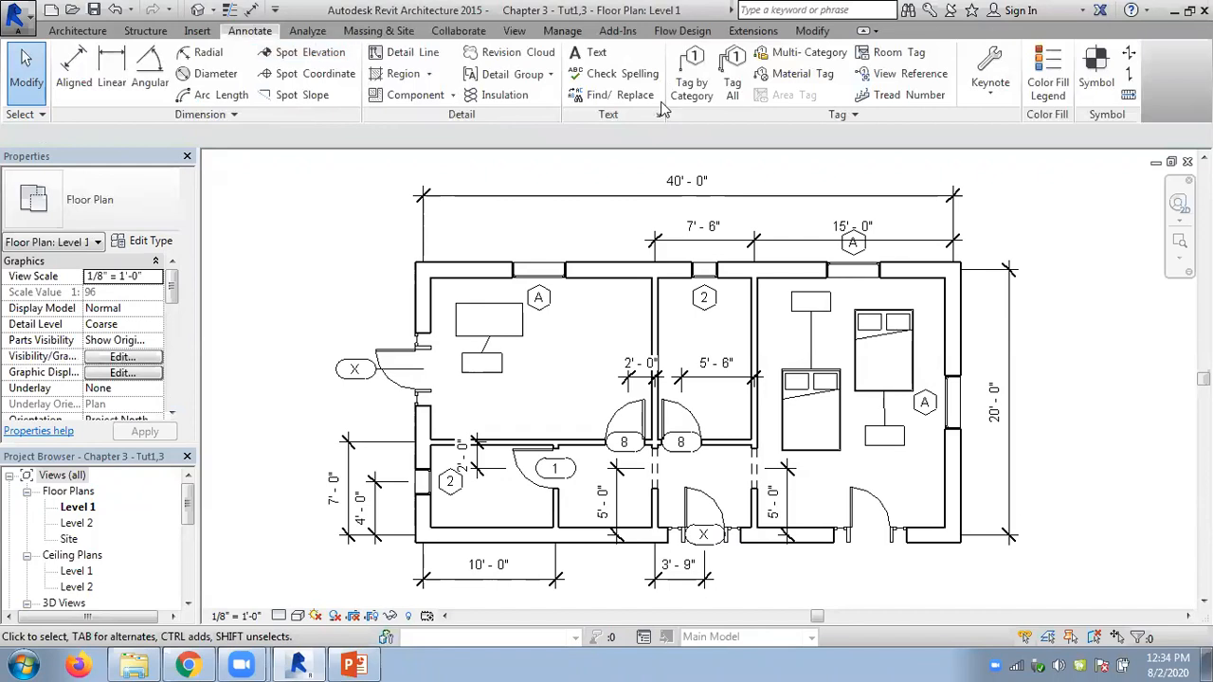
{"action": "left_click", "coordinate": [688, 71]}
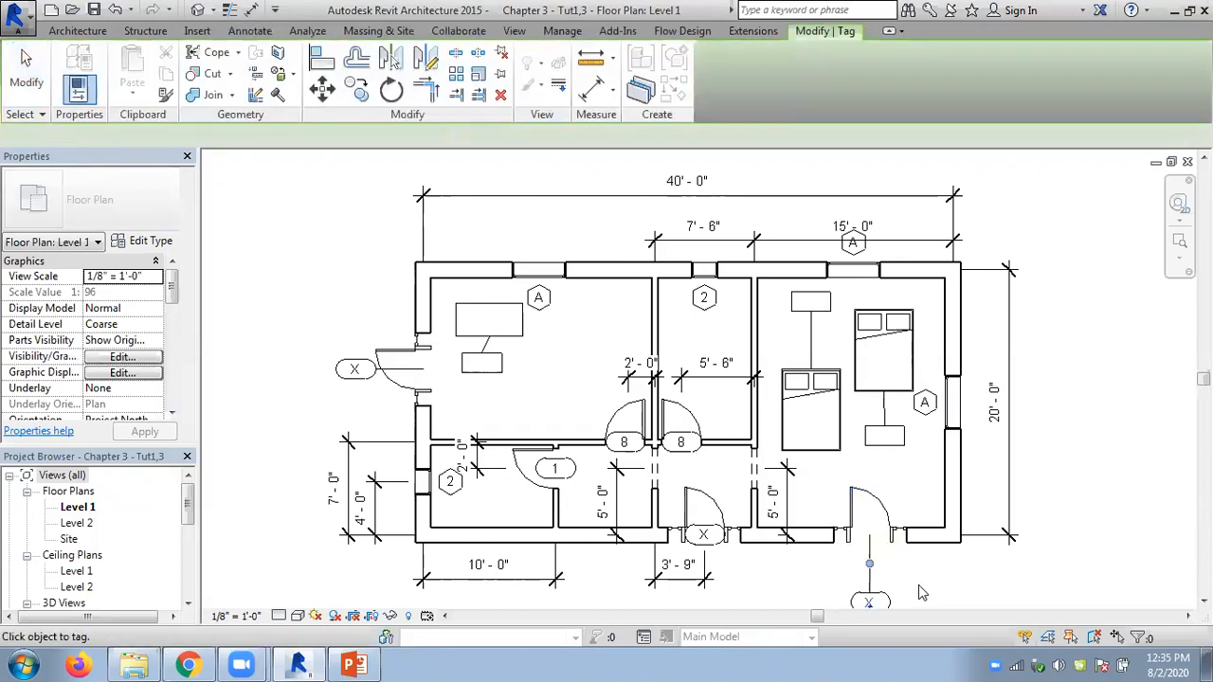
{"action": "left_click", "coordinate": [898, 485]}
{"action": "middle_click_drag", "start_coordinate": [943, 574], "coordinate": [935, 476]}
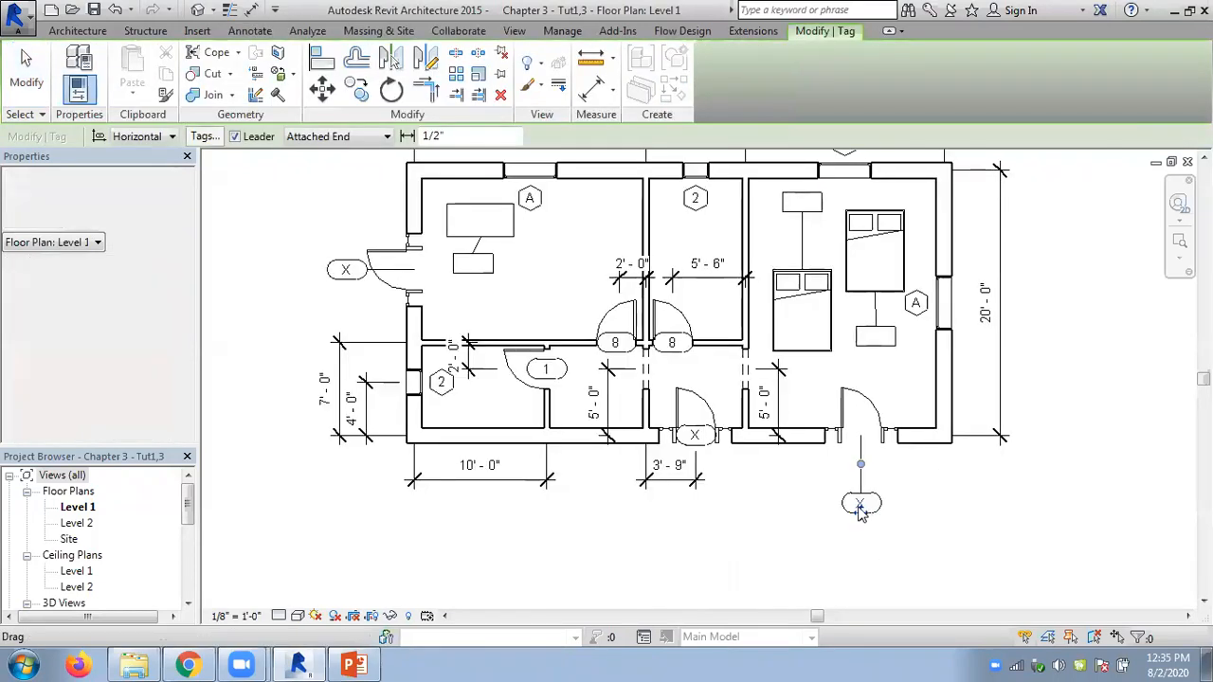
{"action": "key", "text": "Escape"}
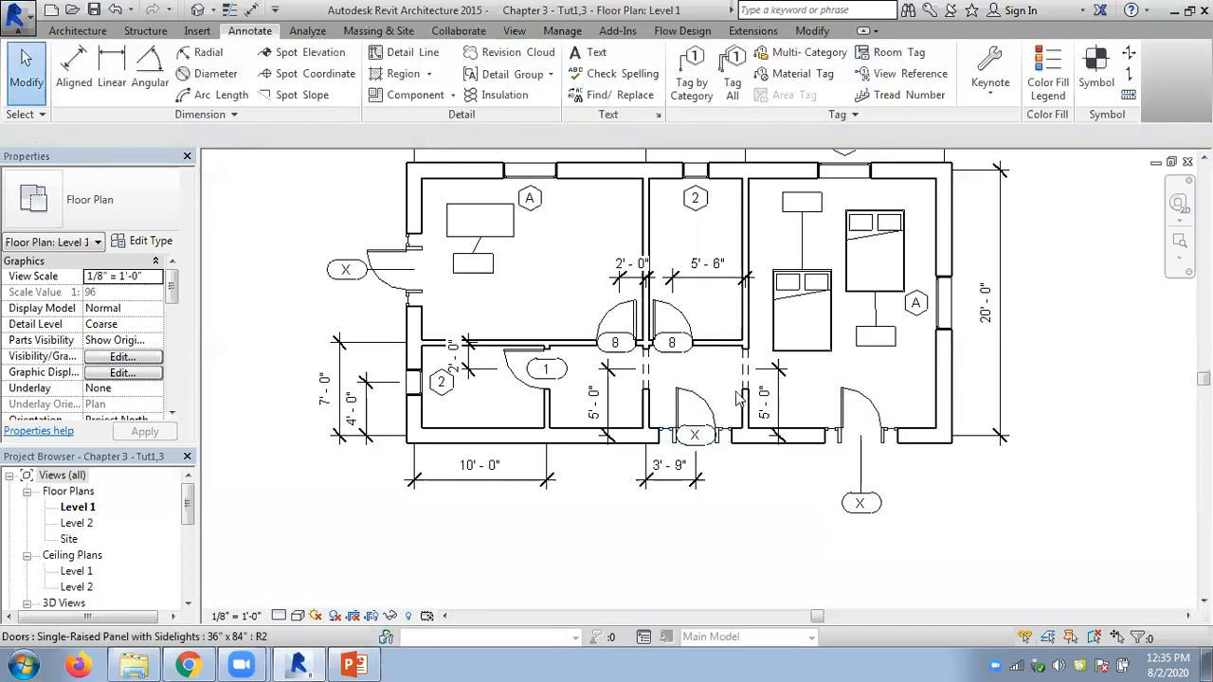
Open the Door Tag family's label for editing and add the Cost parameter to it
{"action": "left_click", "coordinate": [880, 419]}
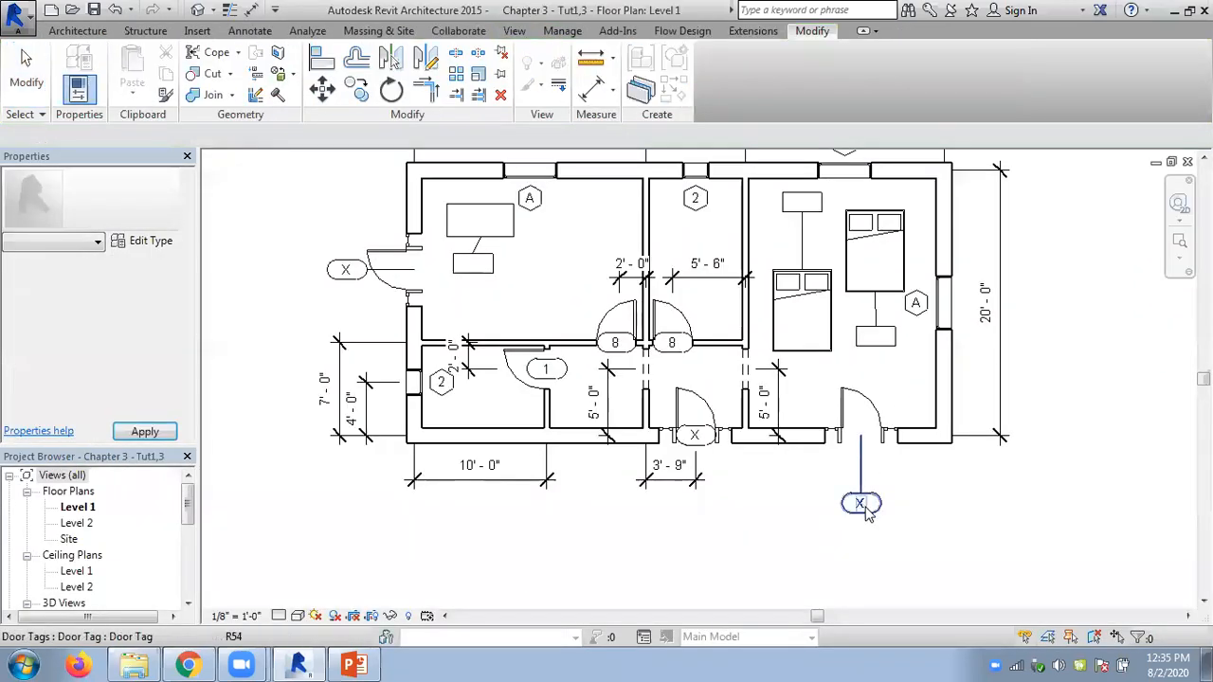
{"action": "left_click", "coordinate": [718, 85]}
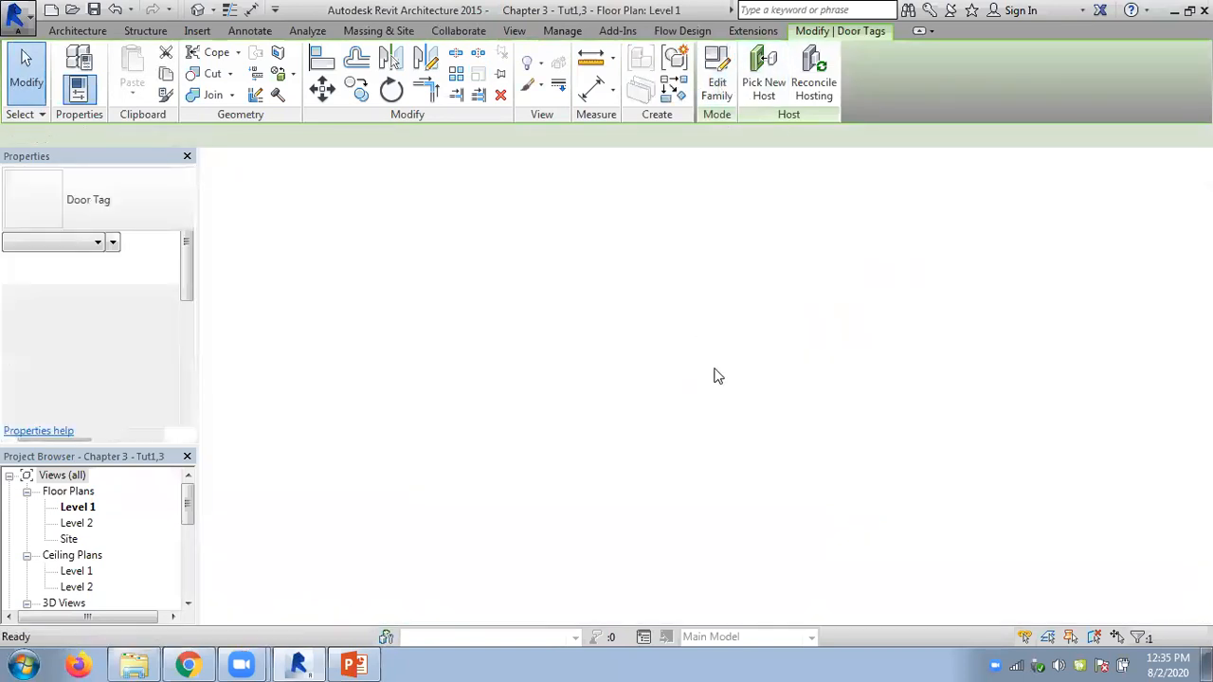
{"action": "left_click", "coordinate": [696, 360]}
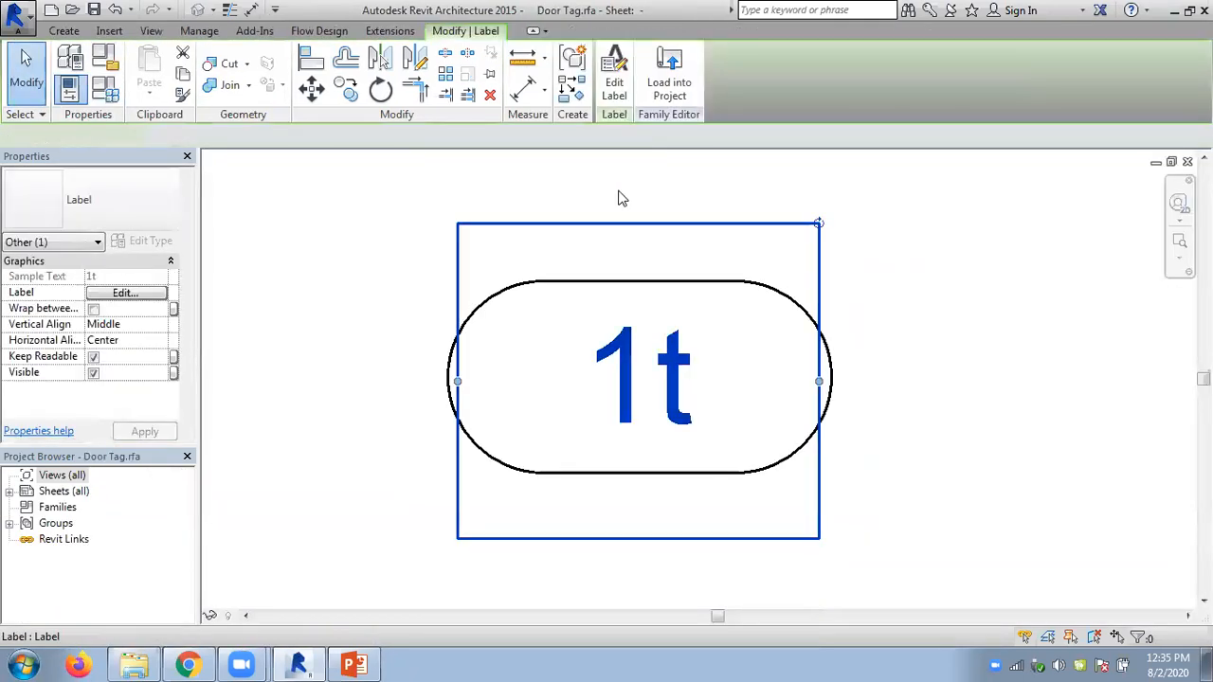
{"action": "left_click", "coordinate": [614, 88]}
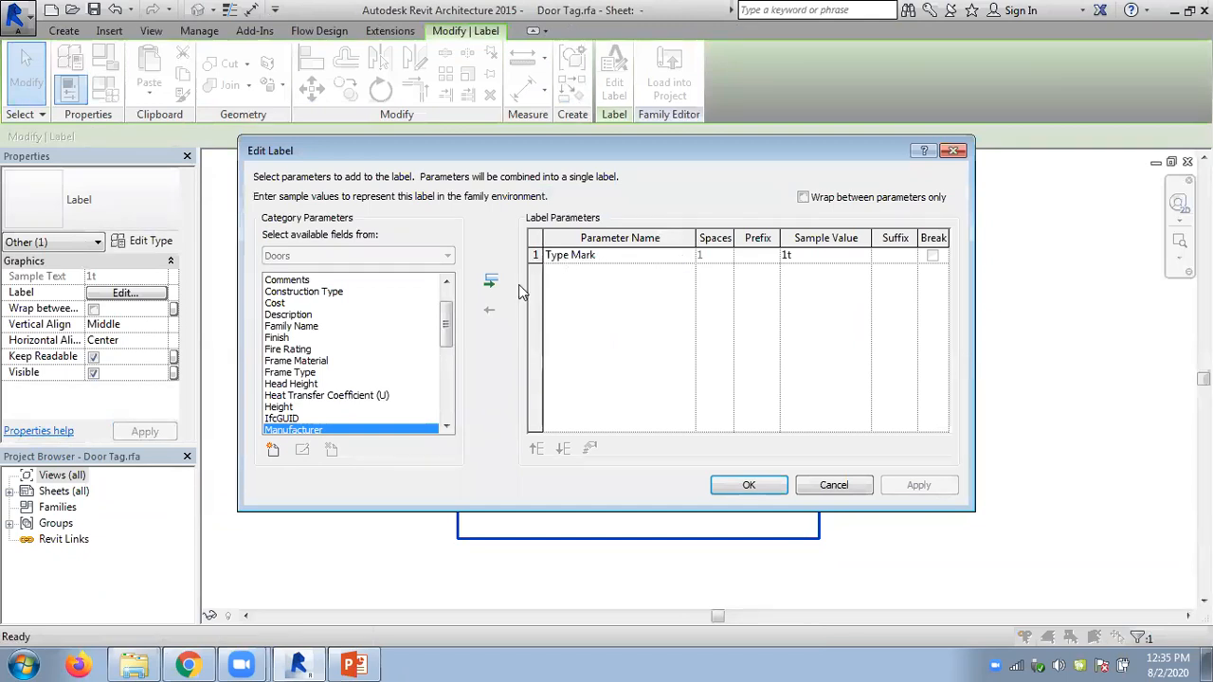
{"action": "left_click", "coordinate": [274, 304]}
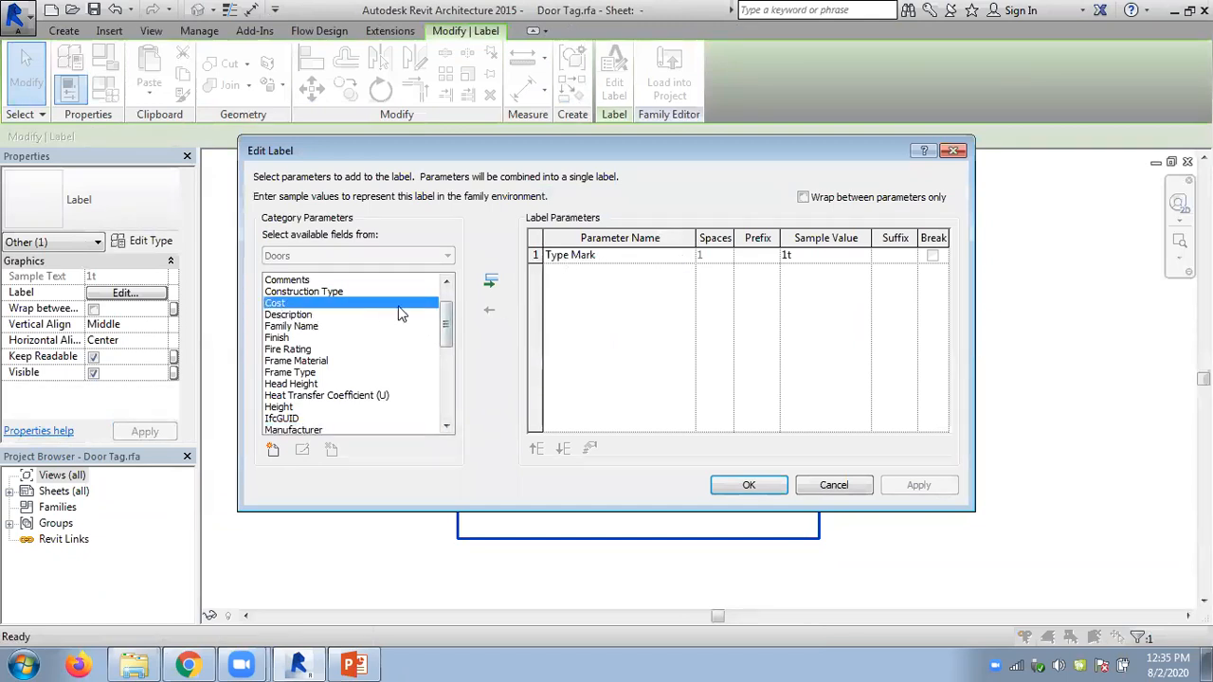
{"action": "left_click", "coordinate": [491, 280]}
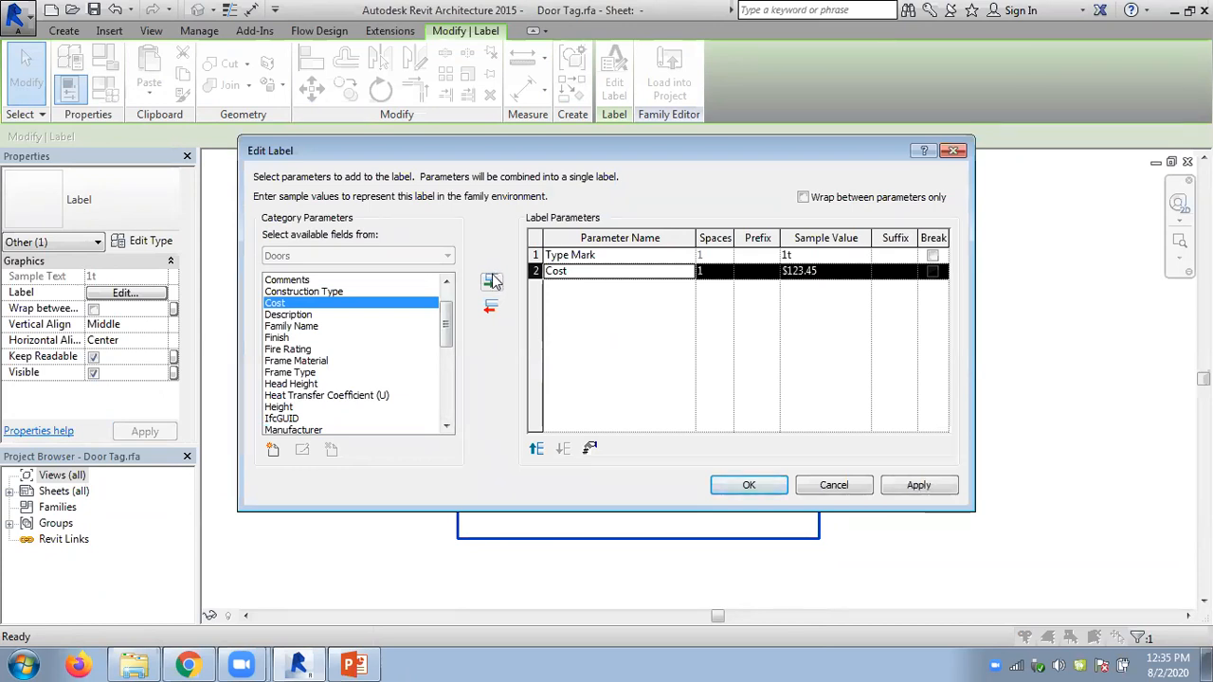
Add the Height and Family Name parameters to the door tag label
{"action": "left_click_drag", "start_coordinate": [447, 319], "coordinate": [447, 339]}
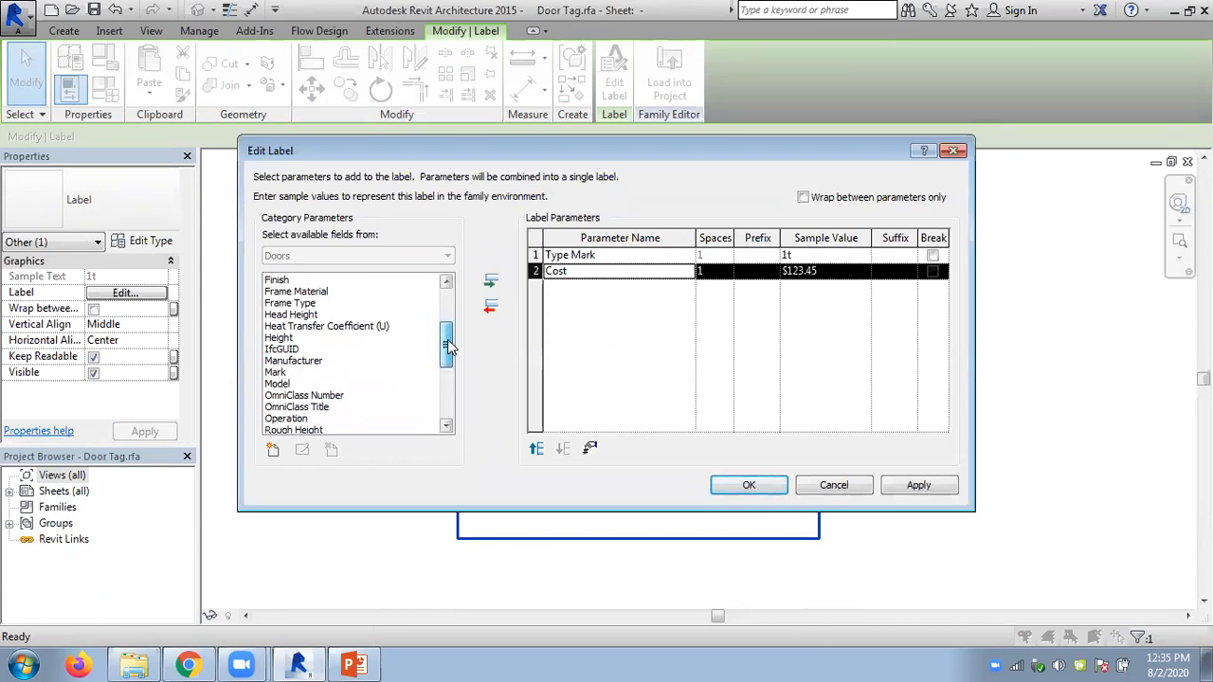
{"action": "left_click", "coordinate": [278, 337]}
{"action": "left_click", "coordinate": [490, 283]}
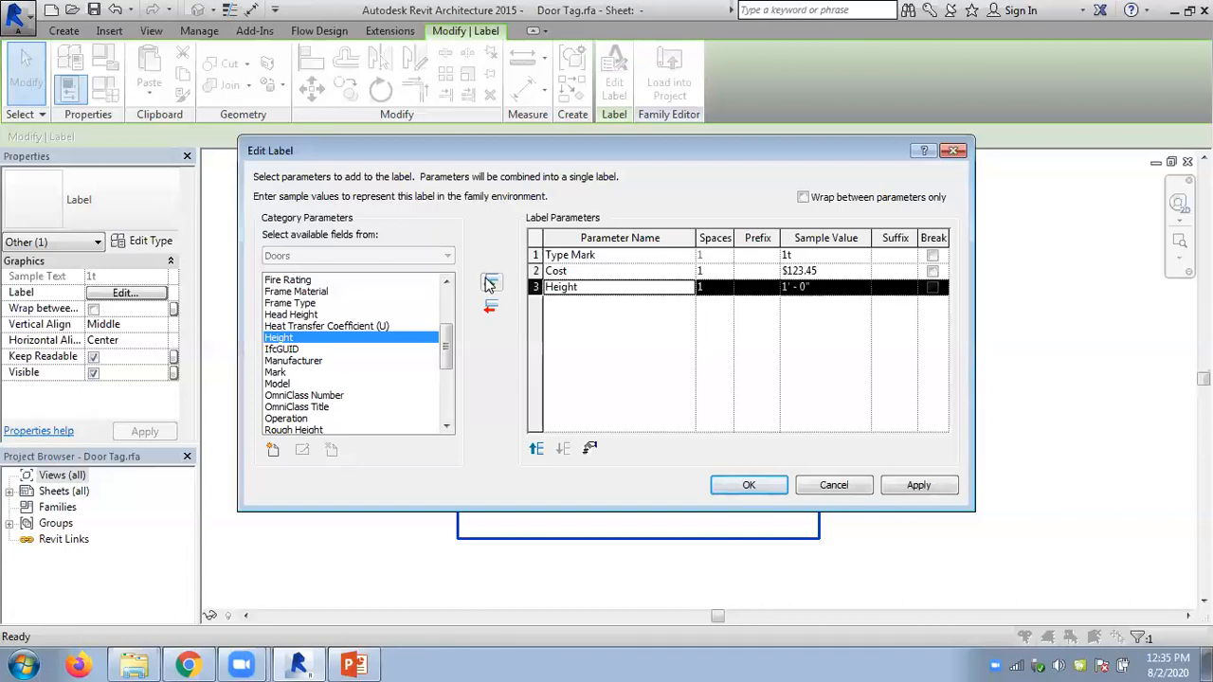
{"action": "left_click_drag", "start_coordinate": [447, 351], "coordinate": [446, 407]}
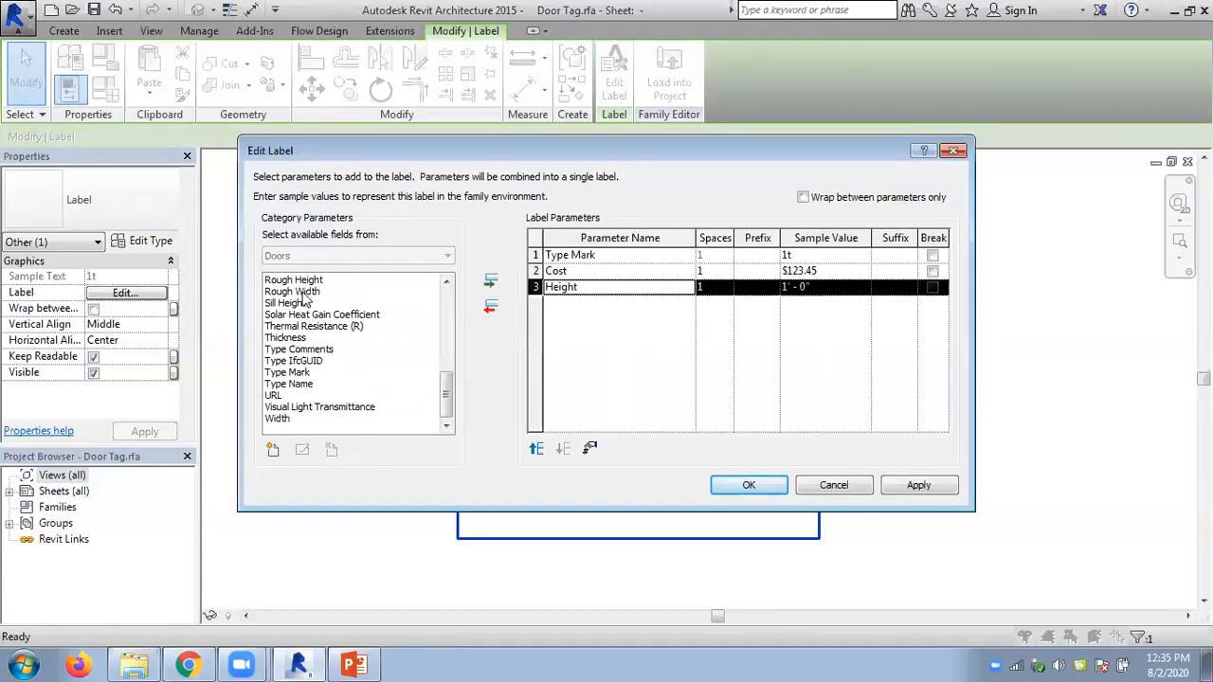
{"action": "left_click_drag", "start_coordinate": [449, 383], "coordinate": [447, 327]}
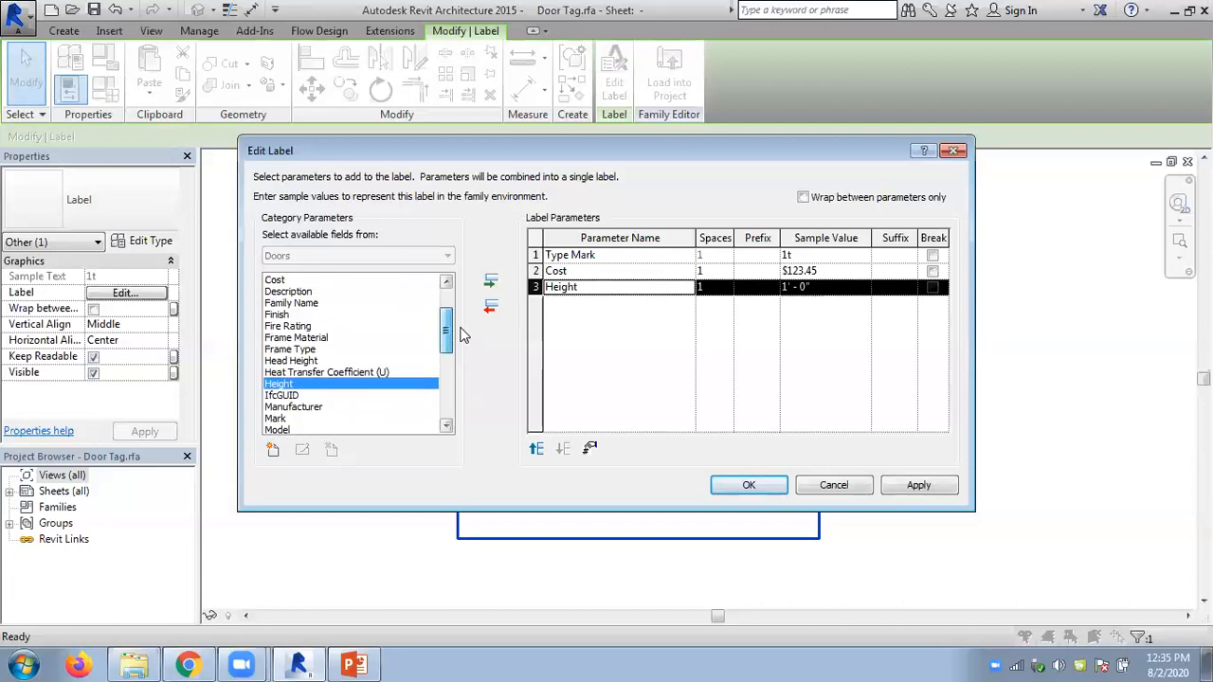
{"action": "left_click", "coordinate": [295, 304]}
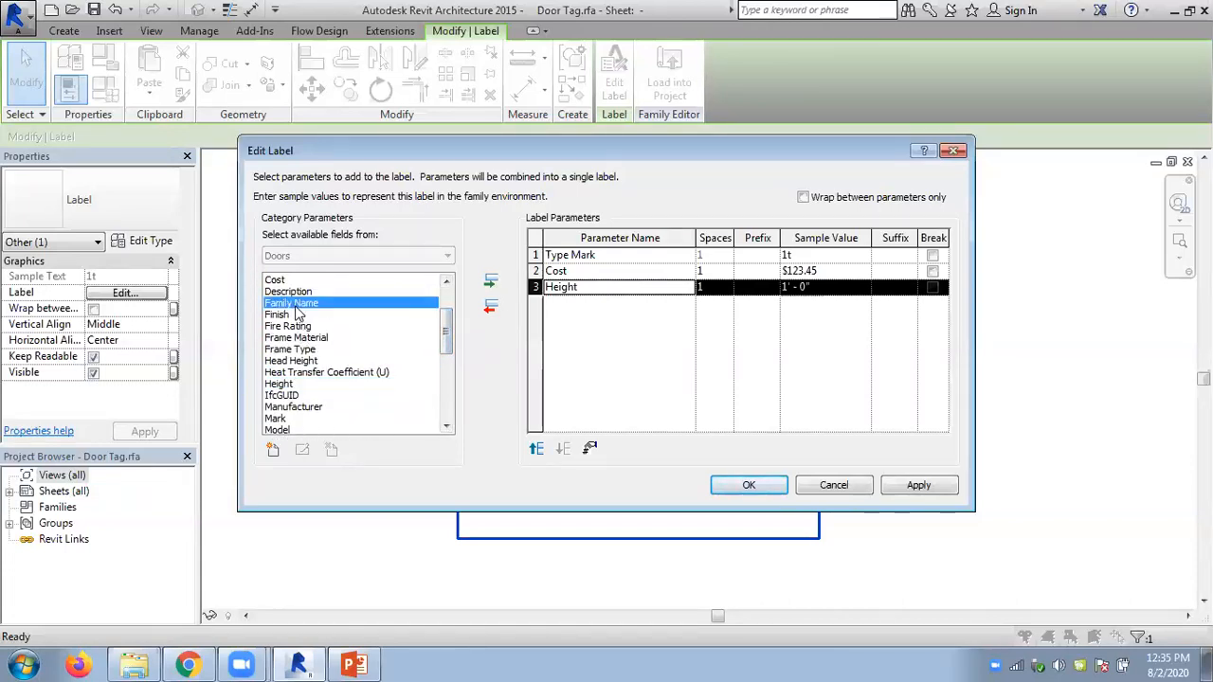
{"action": "left_click", "coordinate": [490, 281]}
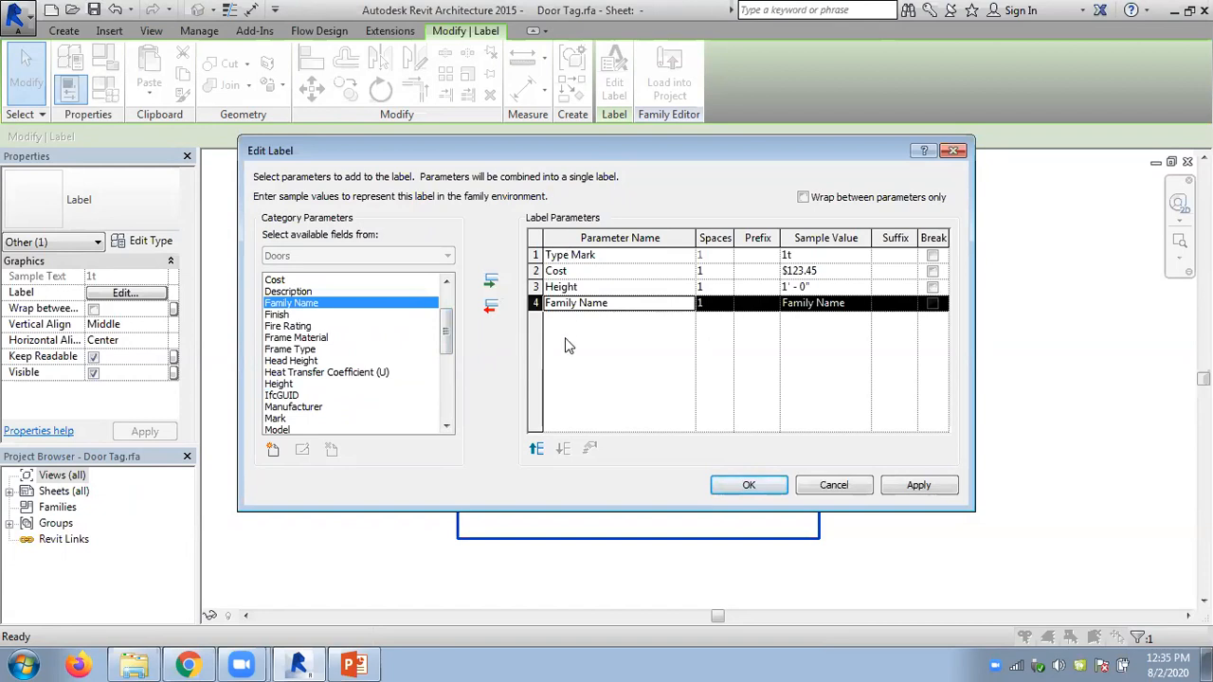
Enable line breaks after the Type Mark, Cost and Height parameters and apply the label changes
{"action": "left_click", "coordinate": [933, 272]}
{"action": "left_click", "coordinate": [933, 288]}
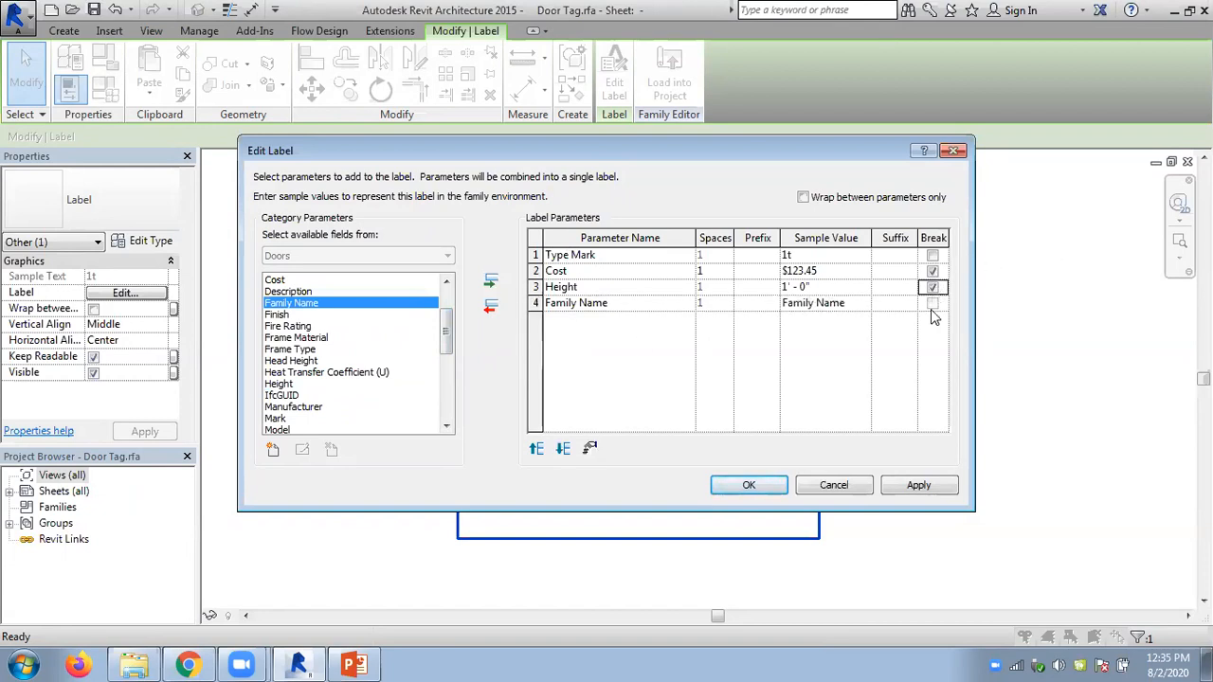
{"action": "left_click", "coordinate": [933, 255]}
{"action": "left_click", "coordinate": [749, 485]}
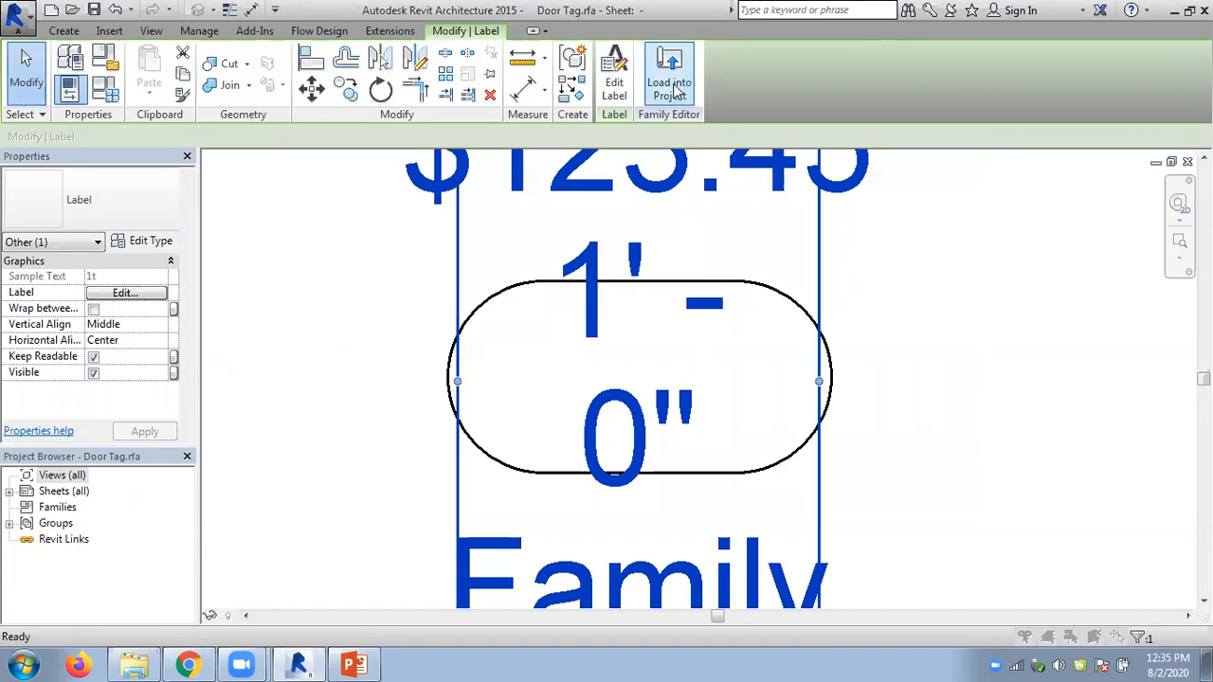
Reload the Door Tag family with its extended label into the project, overwriting the existing version and its parameter values
{"action": "left_click", "coordinate": [670, 85]}
{"action": "left_click", "coordinate": [552, 465]}
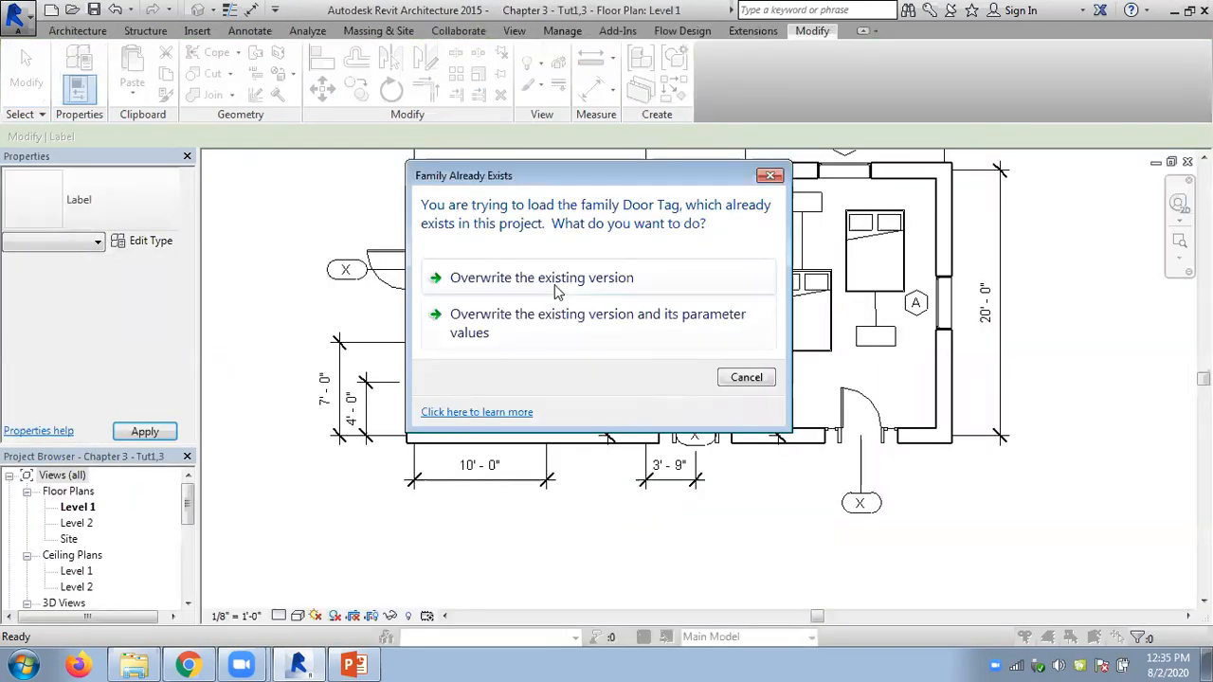
{"action": "left_click", "coordinate": [559, 311]}
Open the Door Tag family from the tag outside the bedroom's exterior door and bring up its label parameters
{"action": "scroll", "coordinate": [863, 417], "scroll_direction": "up", "scroll_amount": 3}
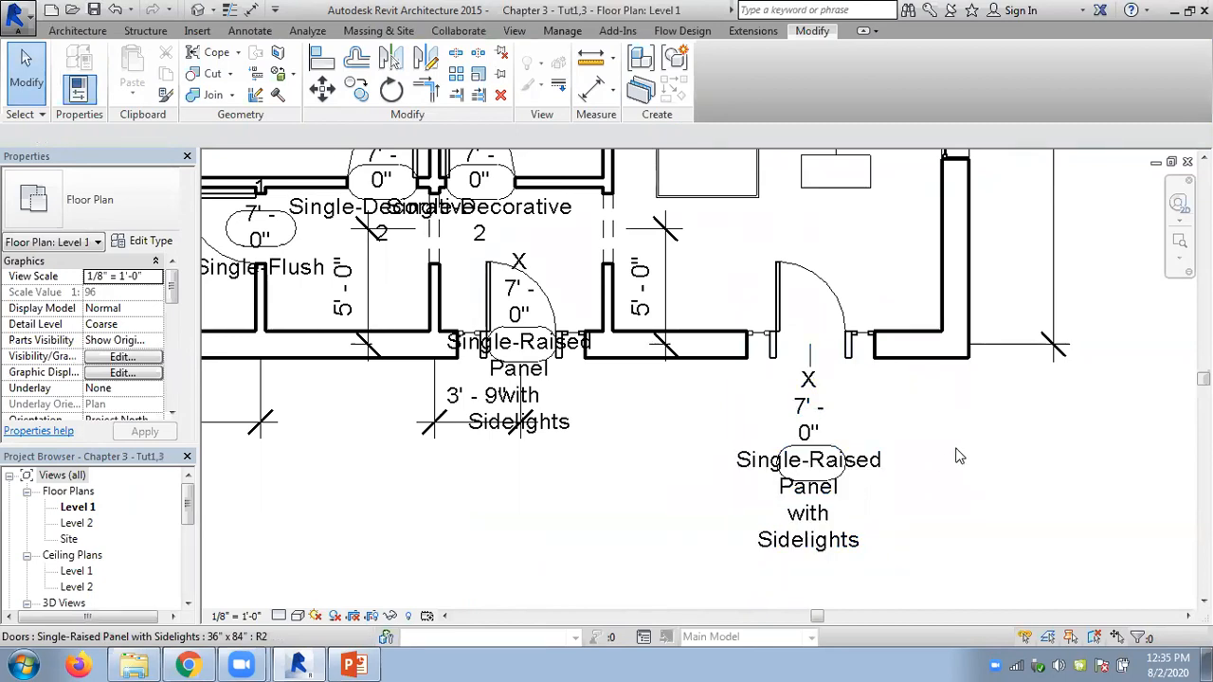
{"action": "scroll", "coordinate": [955, 455], "scroll_direction": "down", "scroll_amount": 1}
{"action": "middle_click_drag", "start_coordinate": [1039, 512], "coordinate": [1065, 635]}
{"action": "scroll", "coordinate": [1075, 517], "scroll_direction": "down", "scroll_amount": 1}
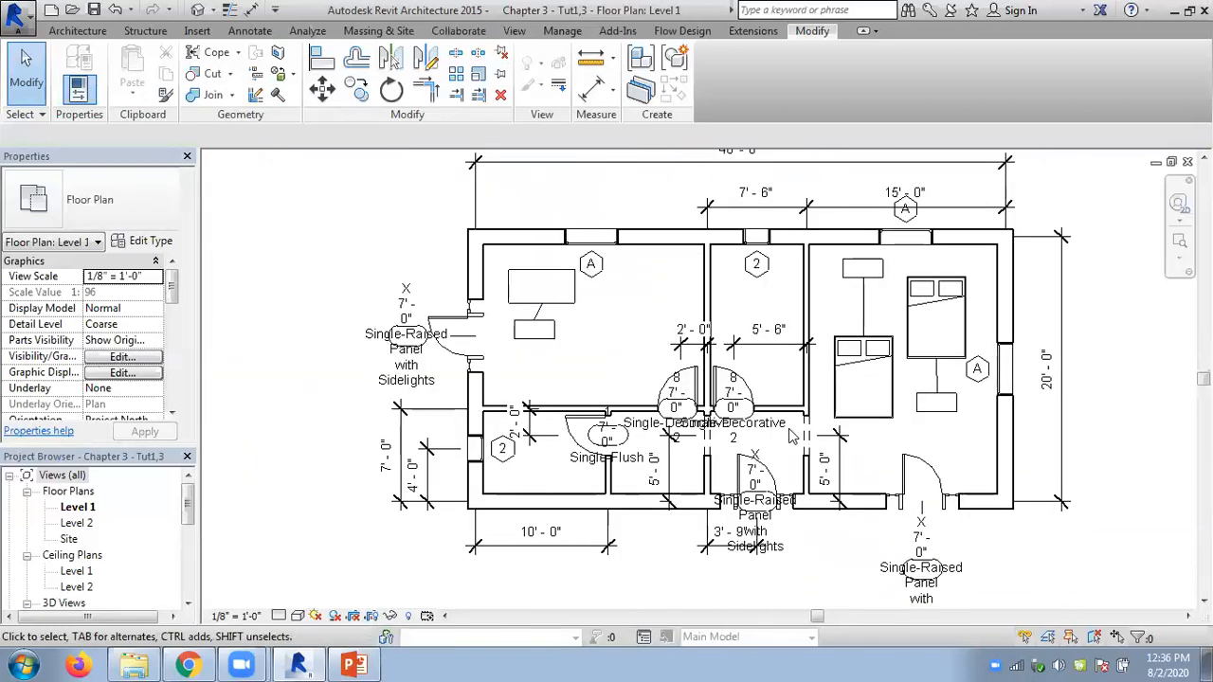
{"action": "middle_click_drag", "start_coordinate": [368, 309], "coordinate": [305, 283]}
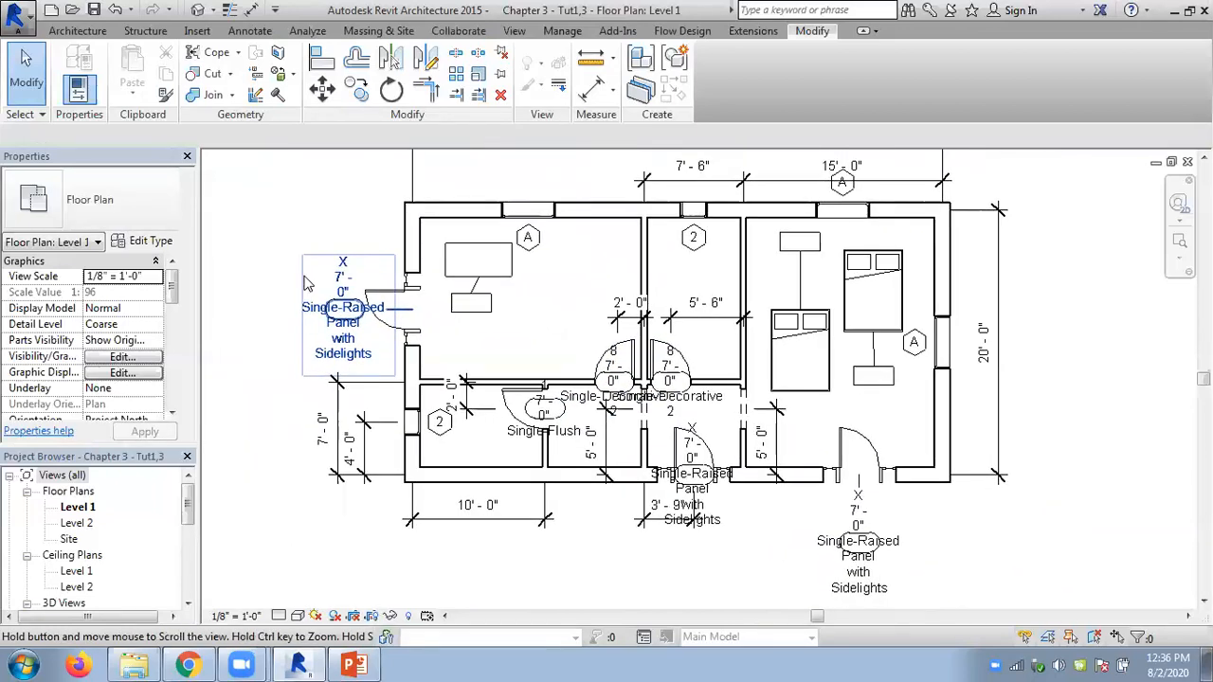
{"action": "left_click", "coordinate": [876, 559]}
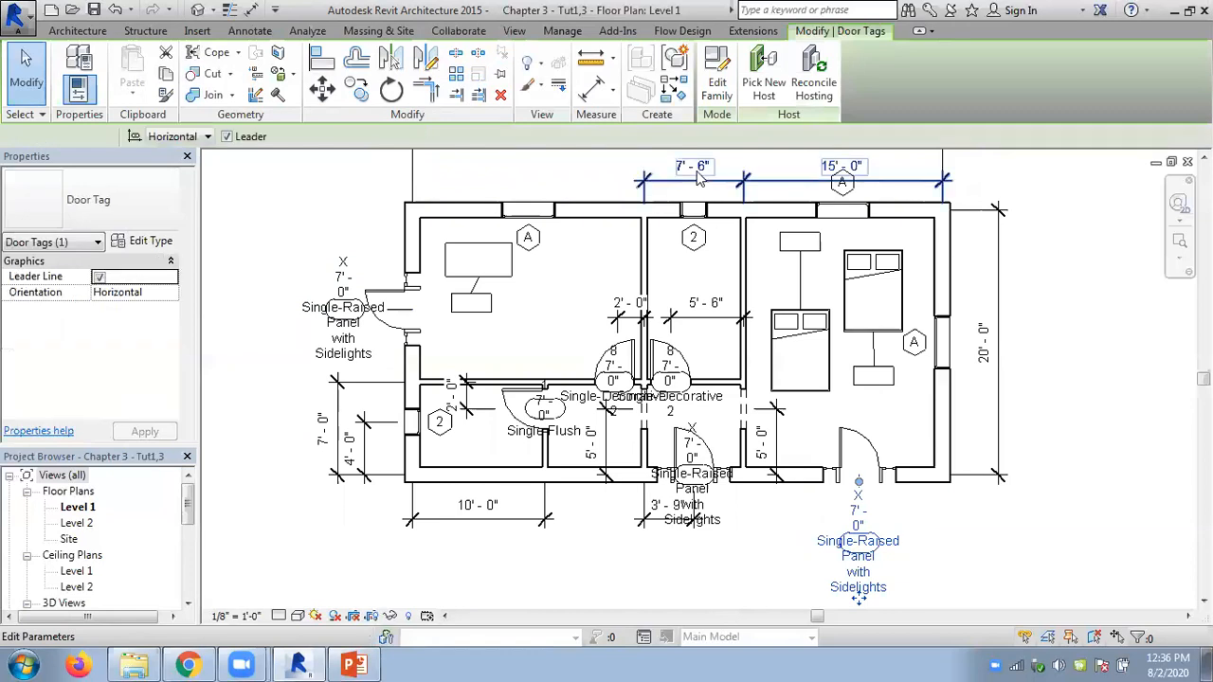
{"action": "left_click", "coordinate": [719, 77]}
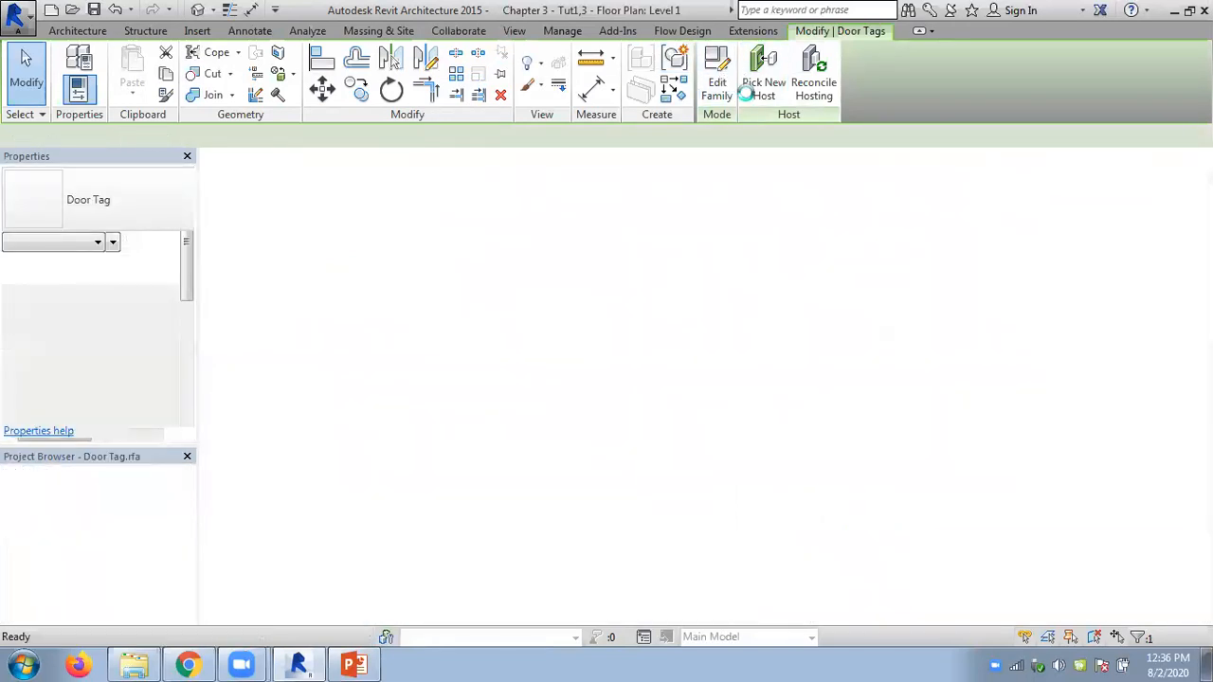
{"action": "left_click", "coordinate": [599, 308]}
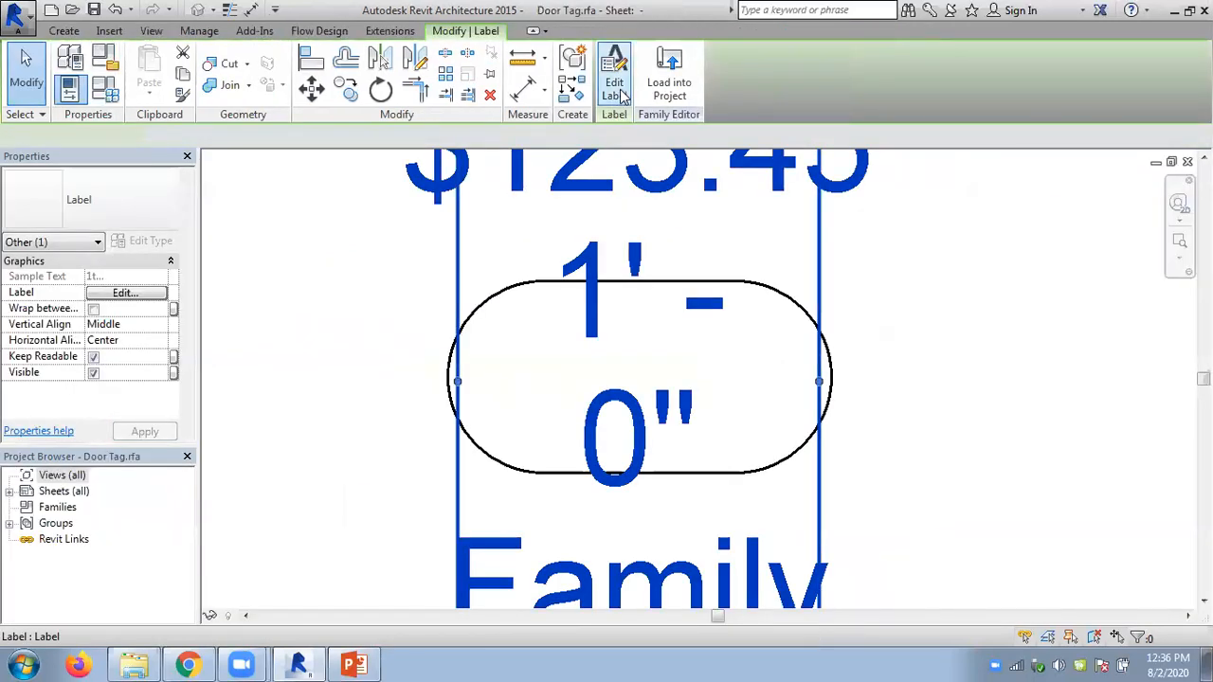
{"action": "left_click", "coordinate": [614, 81]}
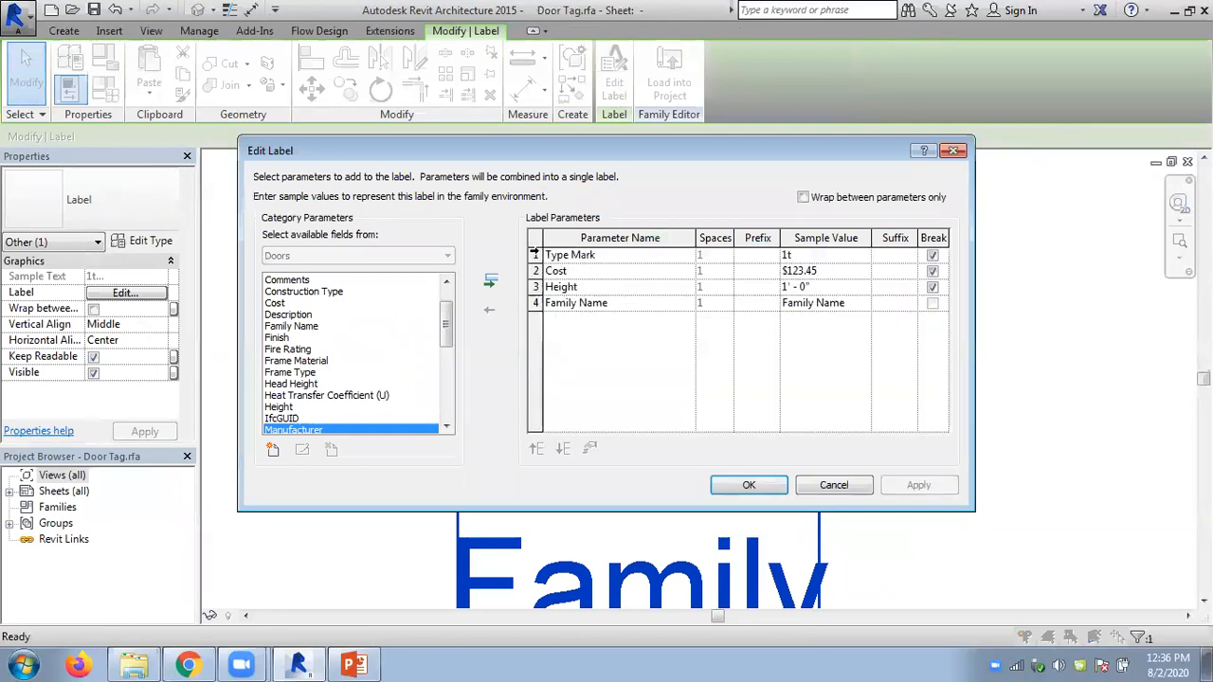
Check the available door fields around Mark and the label's Type Mark and Cost entries, and close the label settings
{"action": "scroll", "coordinate": [450, 354], "scroll_direction": "down", "scroll_amount": 3}
{"action": "scroll", "coordinate": [450, 353], "scroll_direction": "up", "scroll_amount": 2}
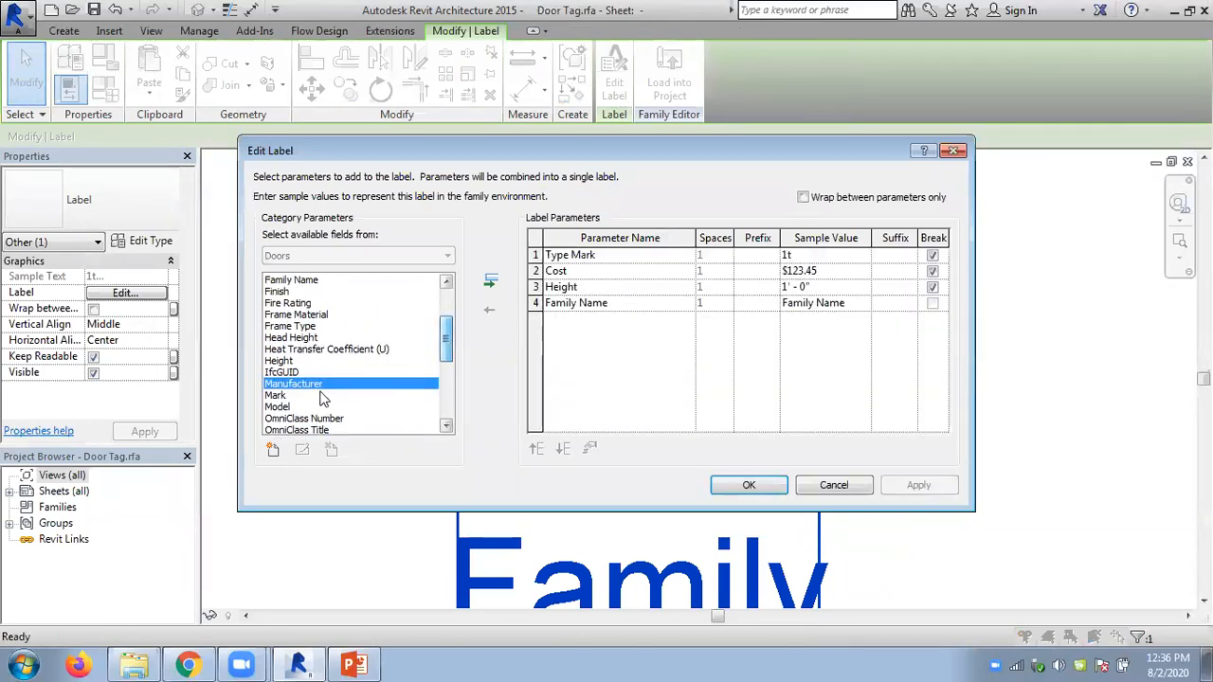
{"action": "left_click", "coordinate": [274, 396]}
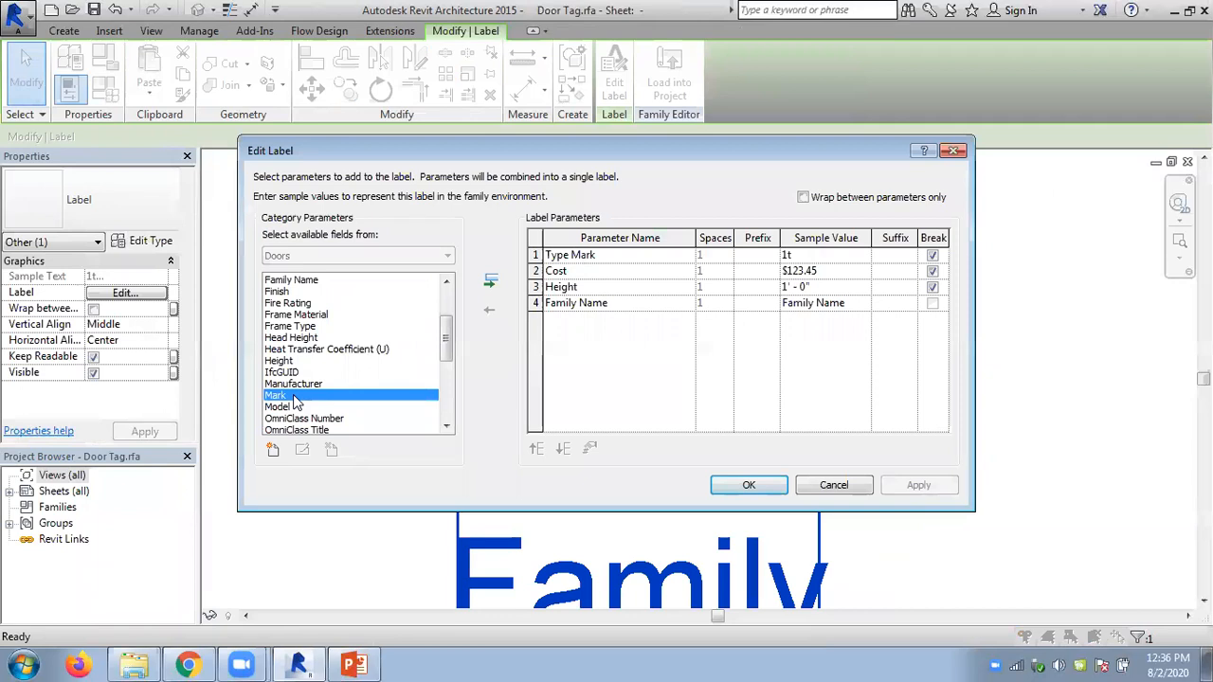
{"action": "left_click", "coordinate": [546, 255]}
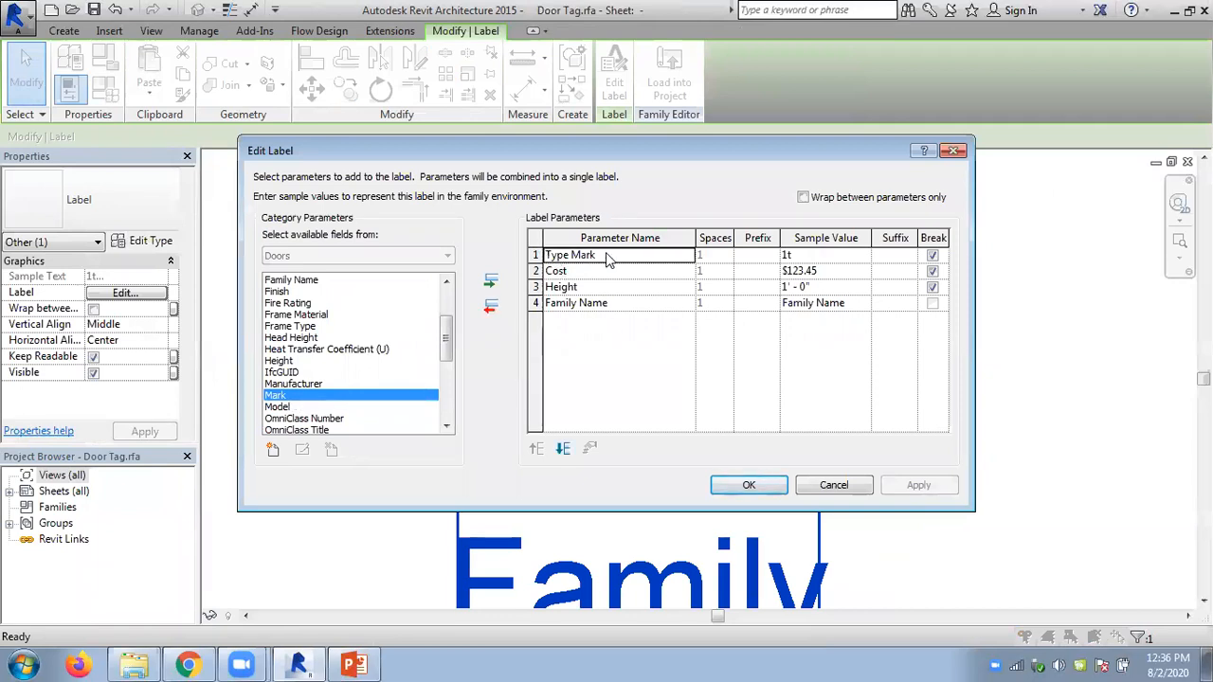
{"action": "left_click", "coordinate": [551, 275]}
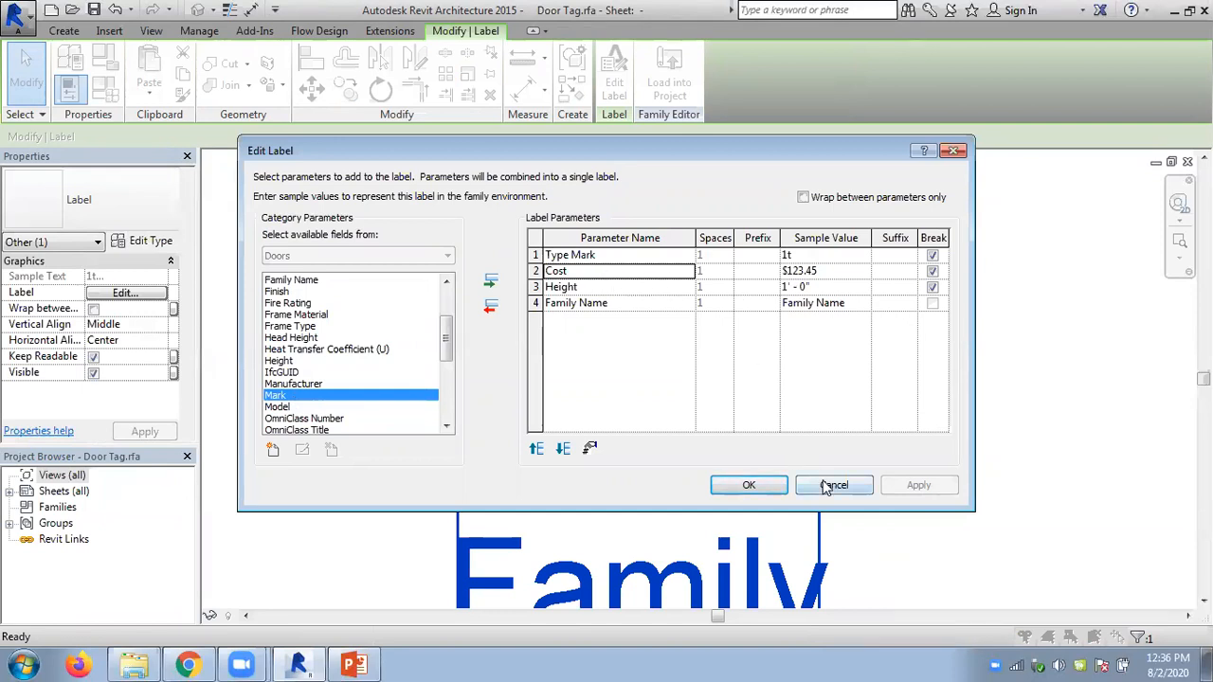
{"action": "left_click", "coordinate": [749, 486]}
{"action": "scroll", "coordinate": [958, 404], "scroll_direction": "down", "scroll_amount": 2}
{"action": "scroll", "coordinate": [959, 403], "scroll_direction": "down", "scroll_amount": 2}
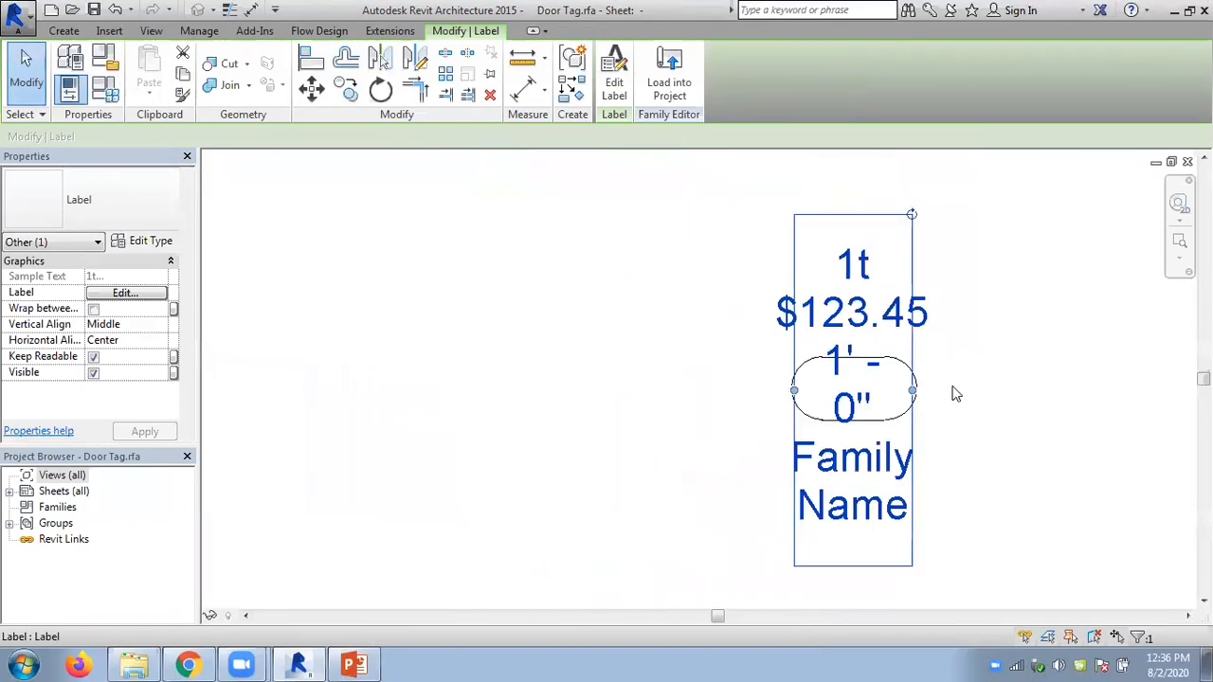
Load the Door Tag family into the project and return to the bedroom door's tag in the floor plan
{"action": "left_click", "coordinate": [670, 77]}
{"action": "left_click", "coordinate": [587, 463]}
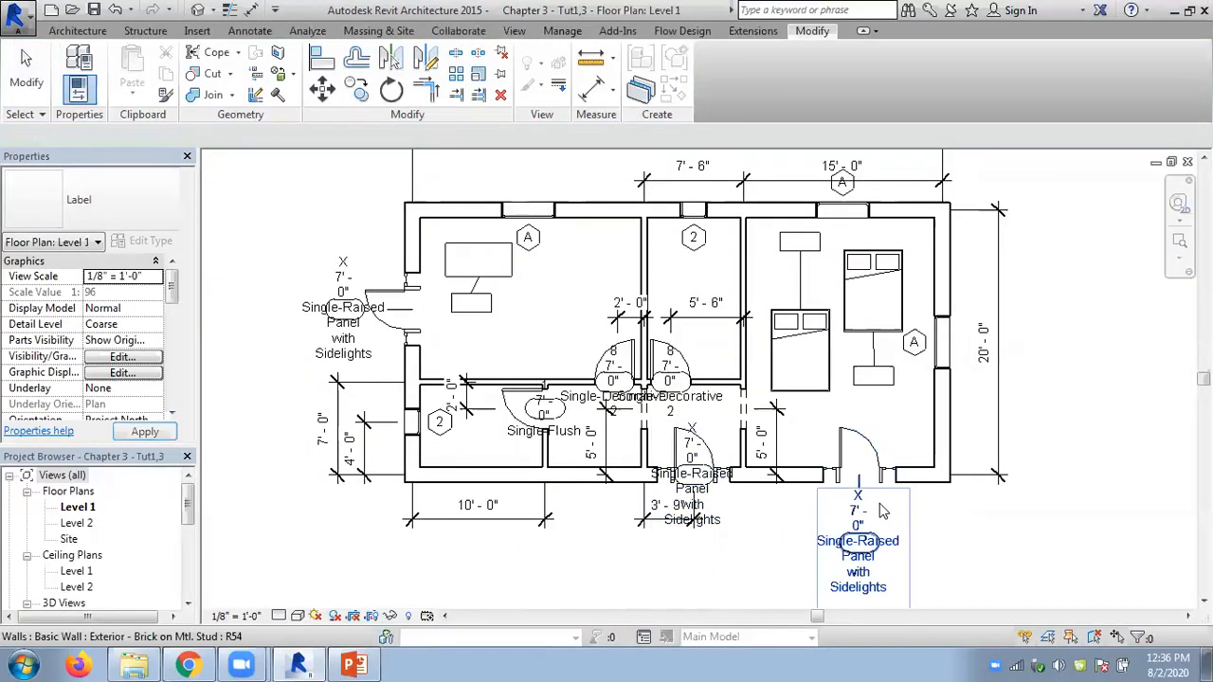
{"action": "key", "text": "Escape"}
{"action": "middle_click_drag", "start_coordinate": [969, 513], "coordinate": [928, 454]}
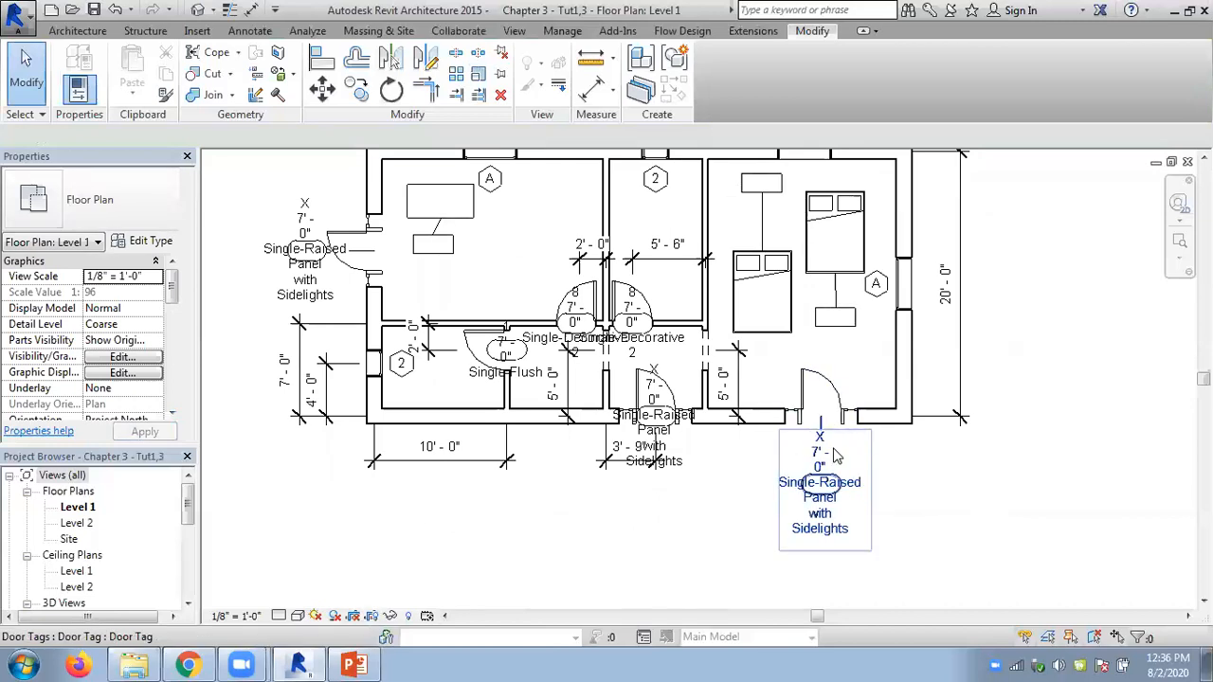
{"action": "left_click", "coordinate": [836, 456]}
{"action": "key", "text": "Escape"}
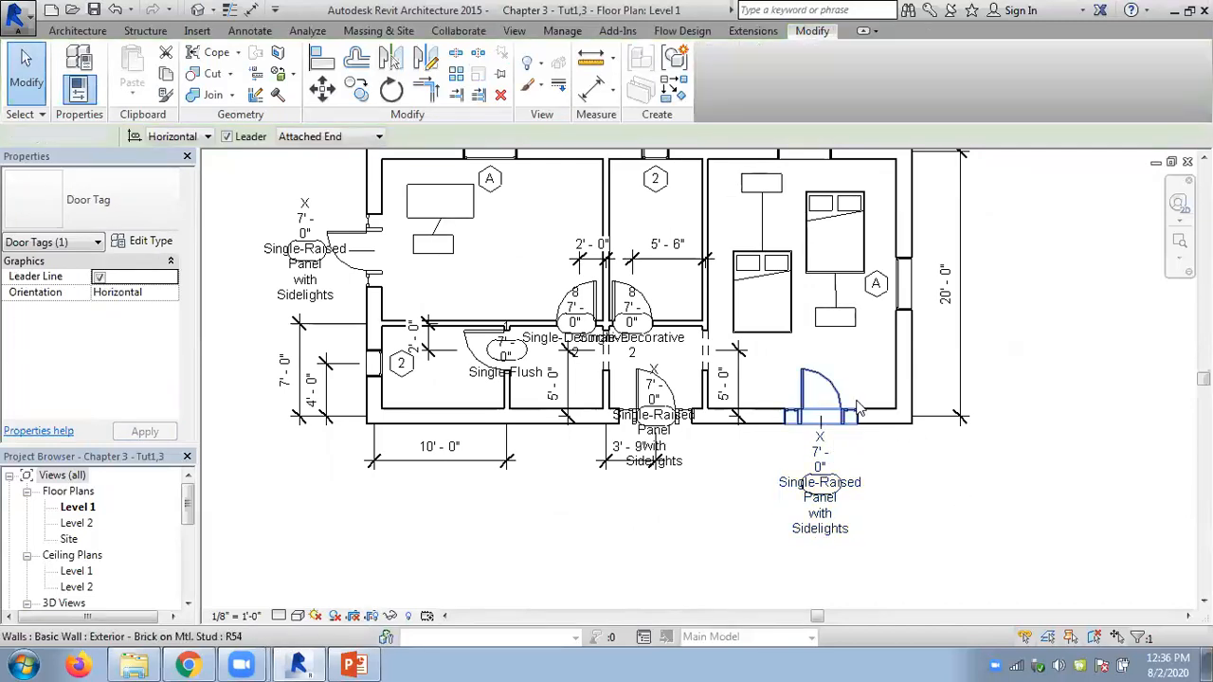
Try to set the Cost of the bedroom's exterior door type, Single-Raised Panel with Sidelights 36" x 84", to Rs. 10
{"action": "left_click", "coordinate": [843, 395]}
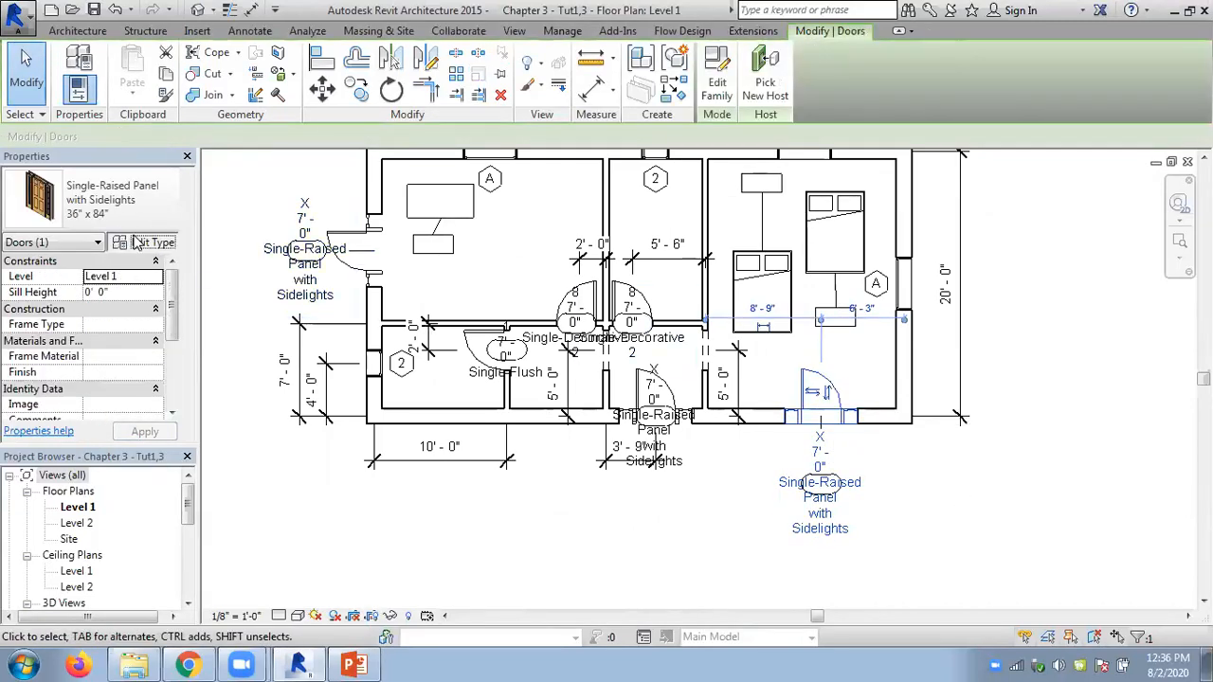
{"action": "left_click", "coordinate": [136, 242]}
{"action": "left_click_drag", "start_coordinate": [632, 291], "coordinate": [633, 427]}
{"action": "left_click", "coordinate": [349, 388]}
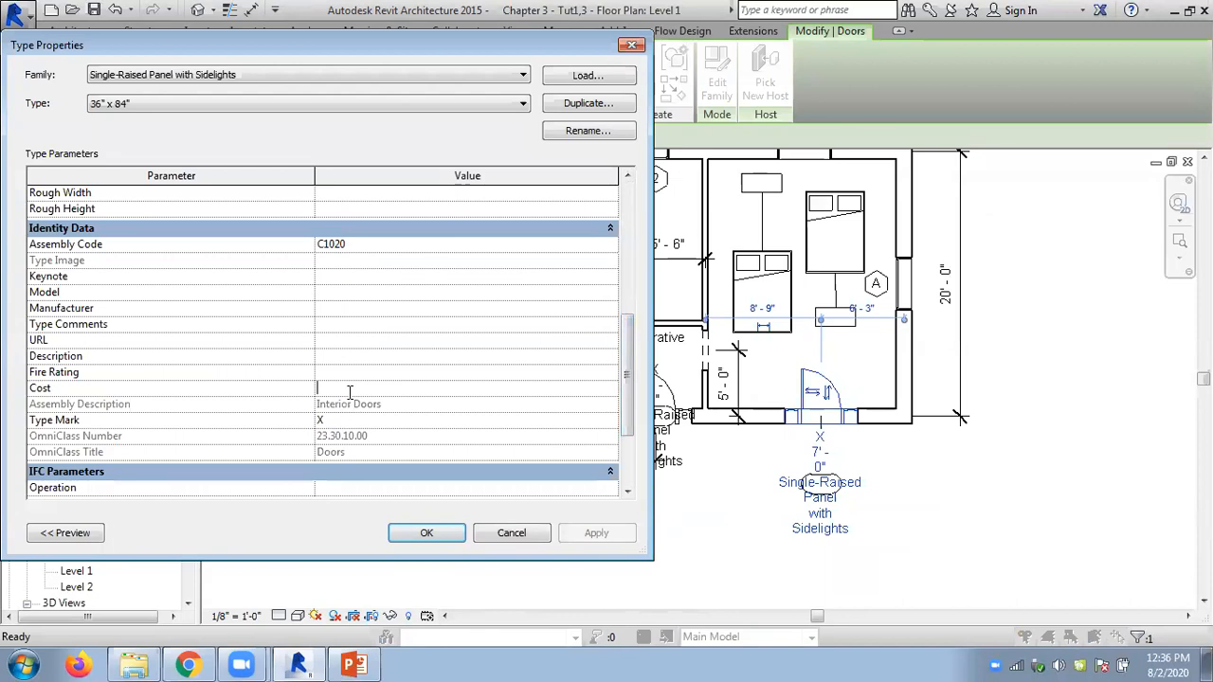
{"action": "type", "text": "Rs. 10"}
{"action": "left_click", "coordinate": [427, 536]}
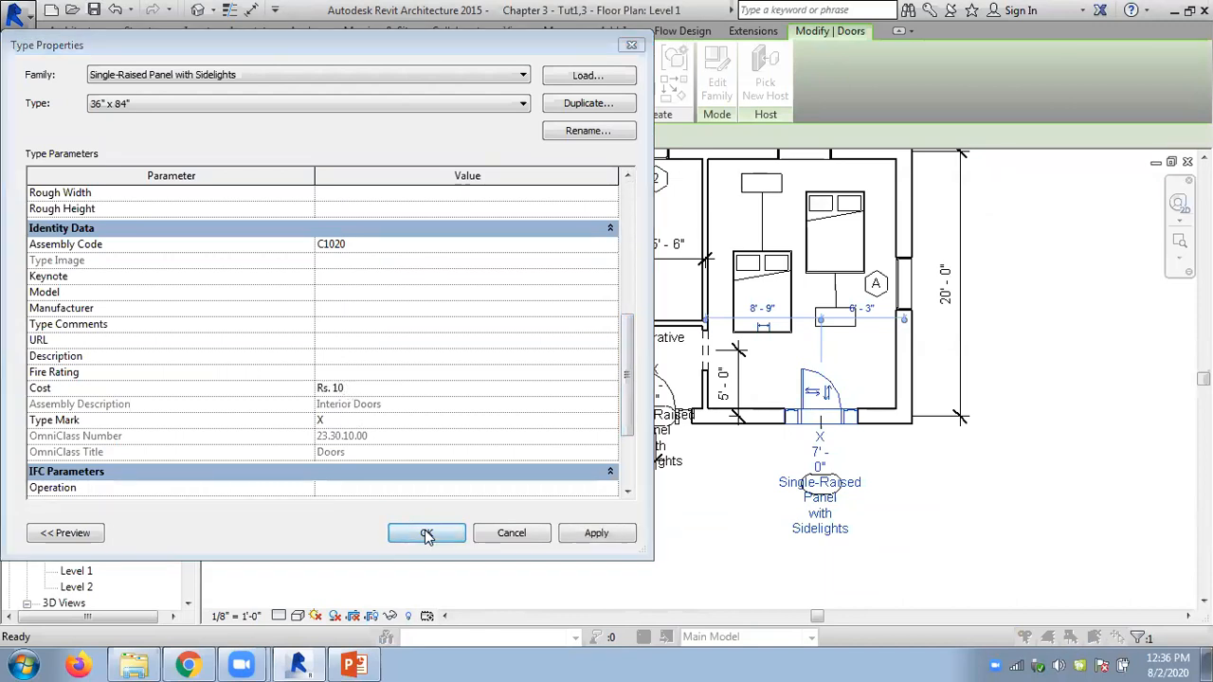
{"action": "left_click", "coordinate": [712, 332]}
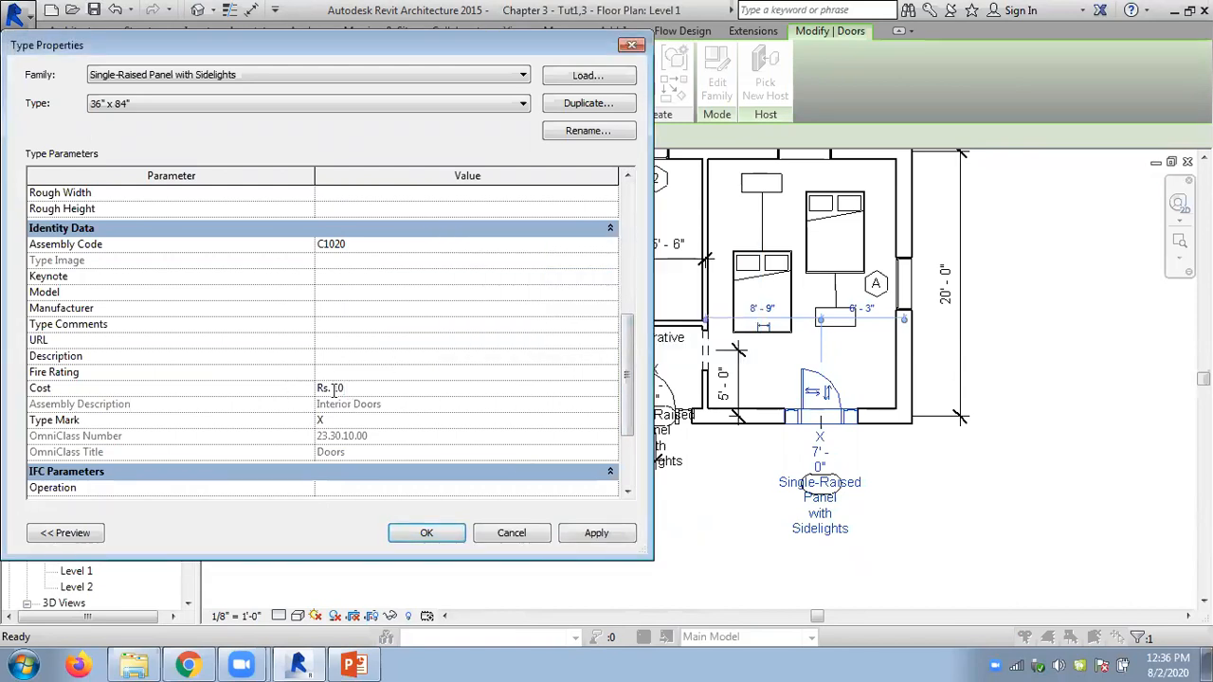
Remove the Rs. text from the door type's Cost so it is just 10, and accept the type properties
{"action": "key", "text": "BackSpace"}
{"action": "key", "text": "Delete"}
{"action": "left_click", "coordinate": [424, 534]}
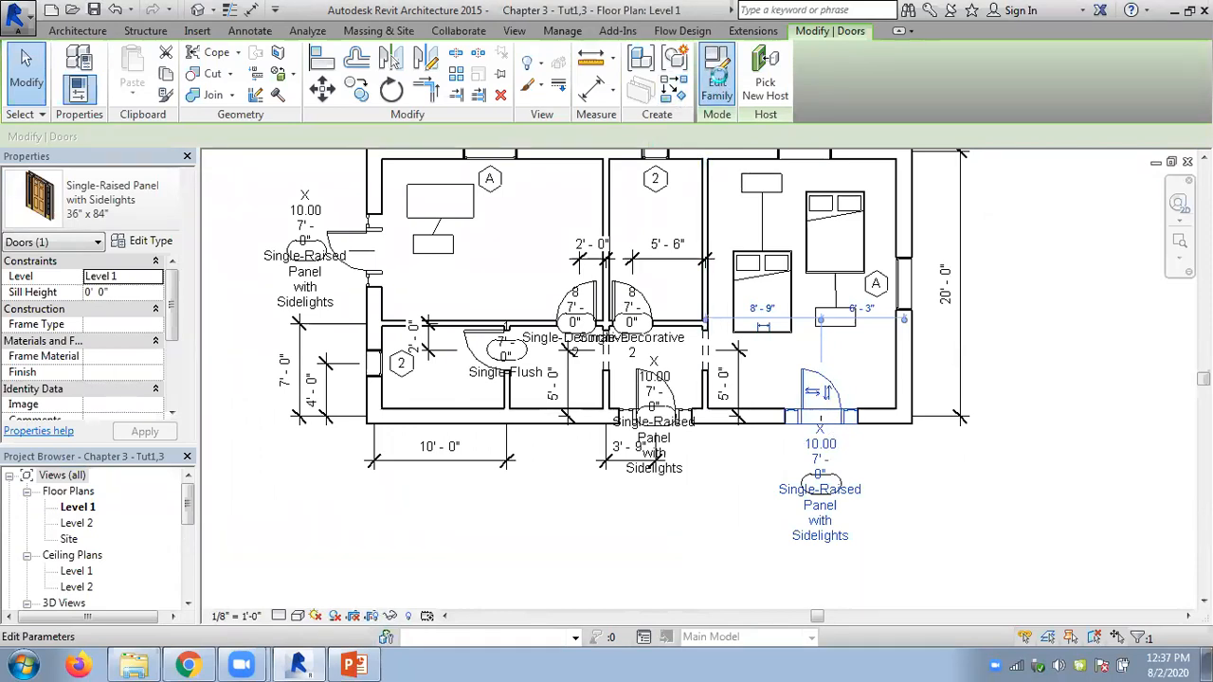
Open the Door Tag family's label for editing and give its Cost parameter the prefix Rs
{"action": "left_click", "coordinate": [717, 78]}
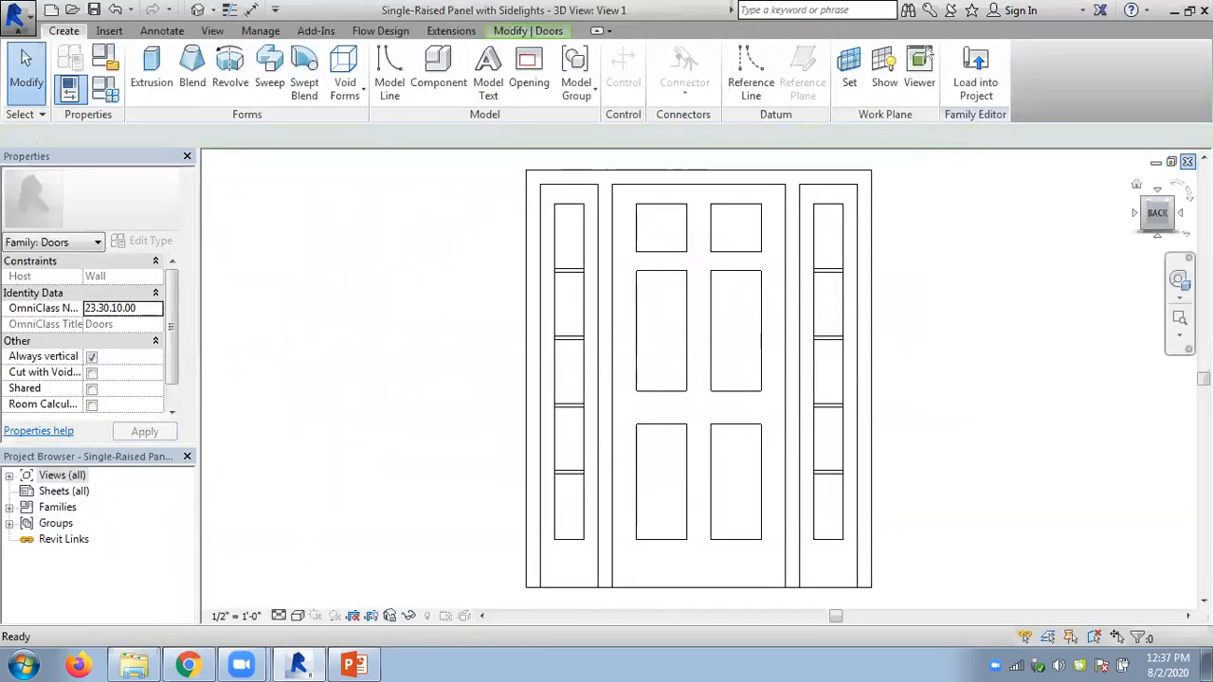
{"action": "left_click", "coordinate": [1188, 162]}
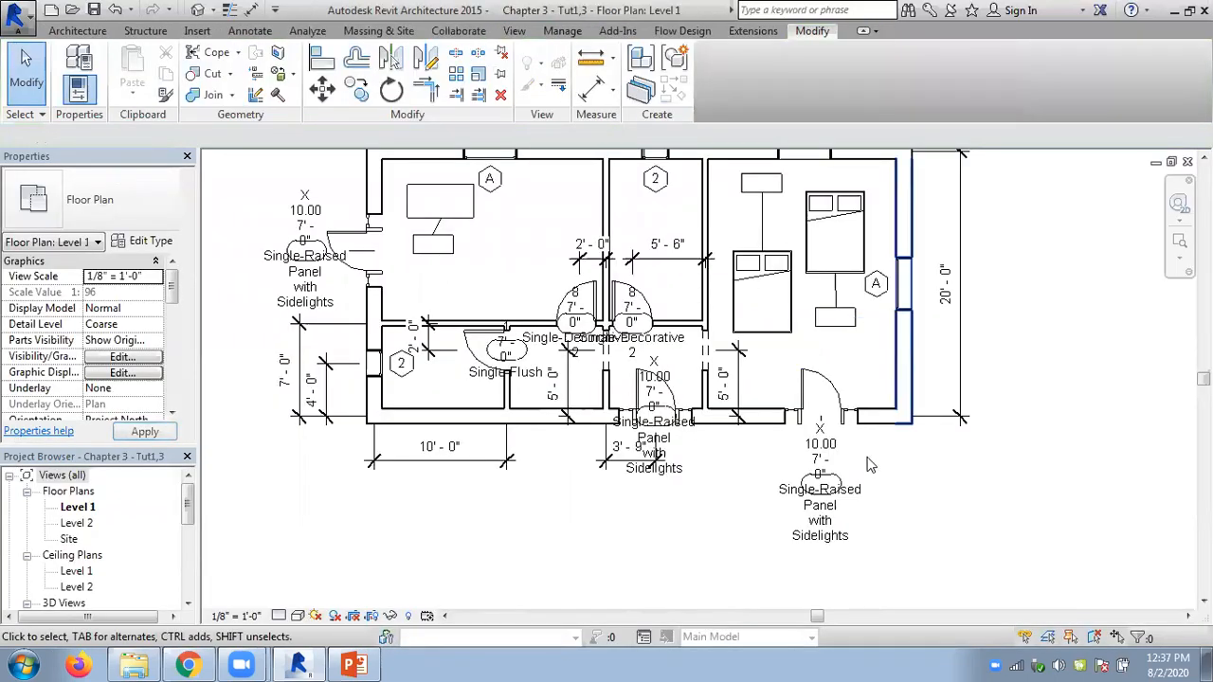
{"action": "left_click", "coordinate": [827, 471]}
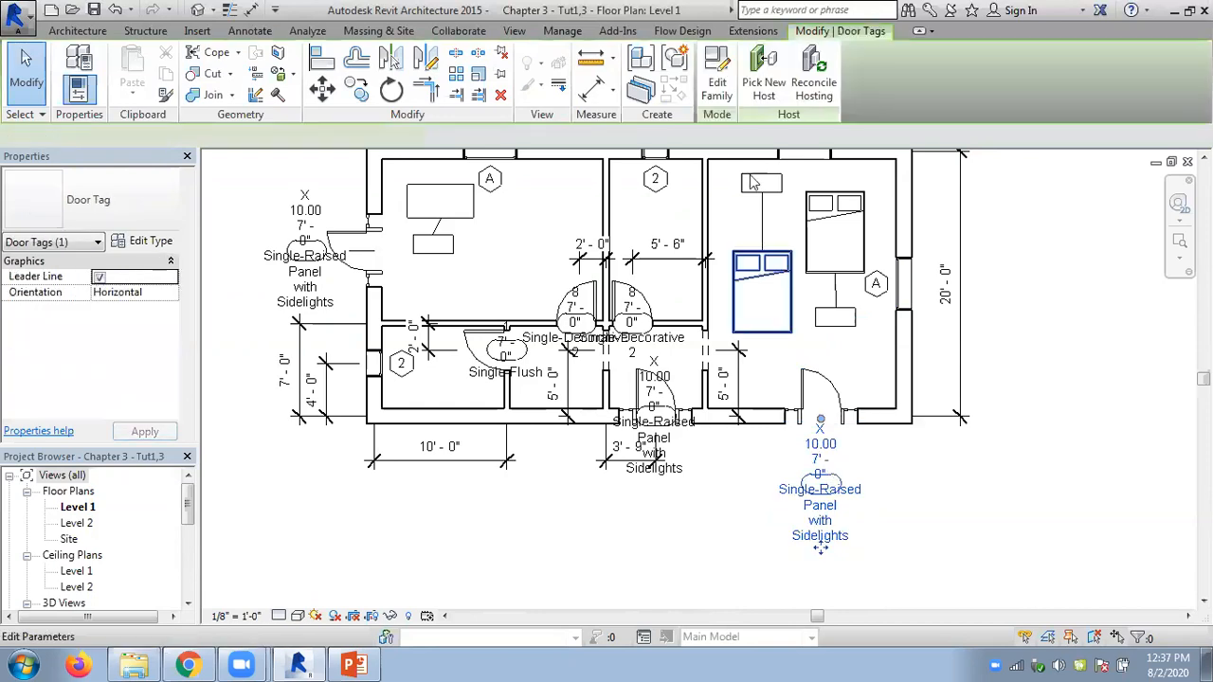
{"action": "left_click", "coordinate": [718, 90]}
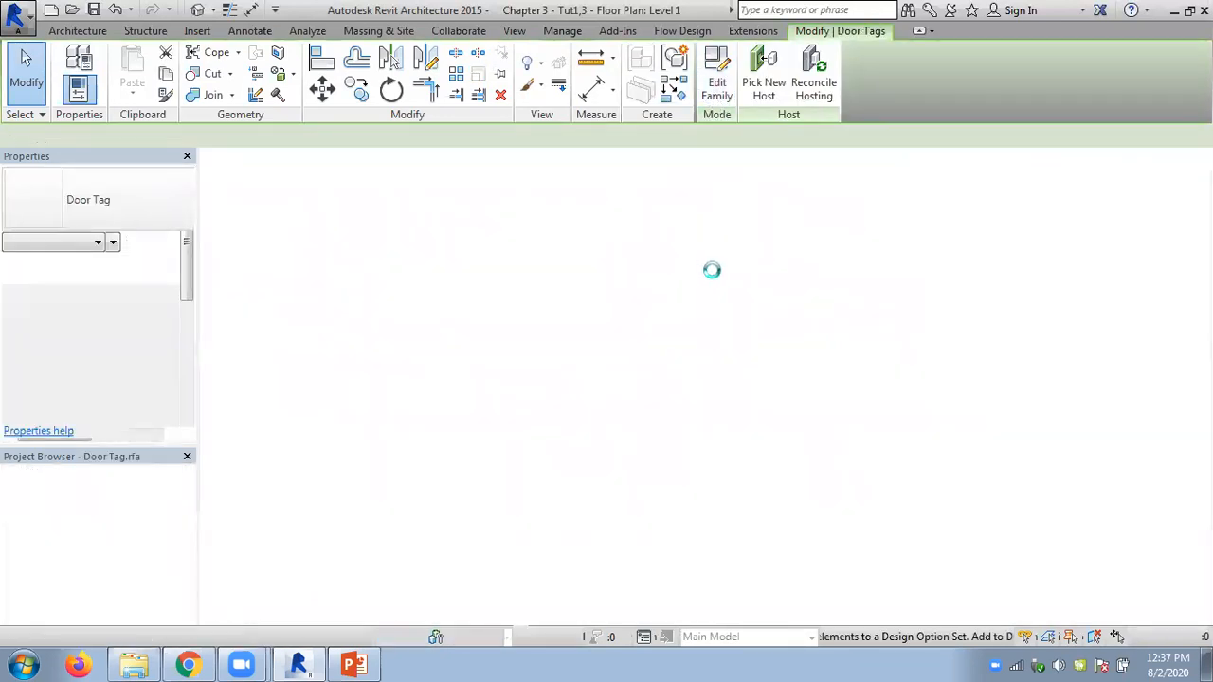
{"action": "left_click", "coordinate": [847, 337]}
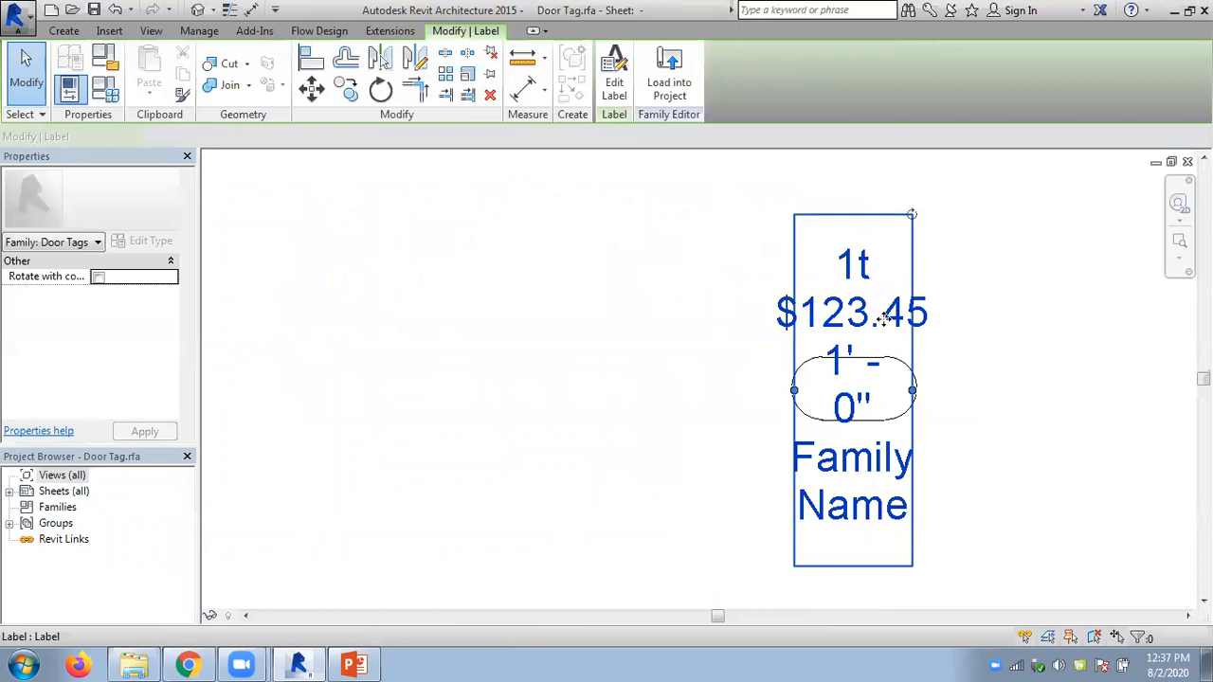
{"action": "left_click", "coordinate": [614, 85]}
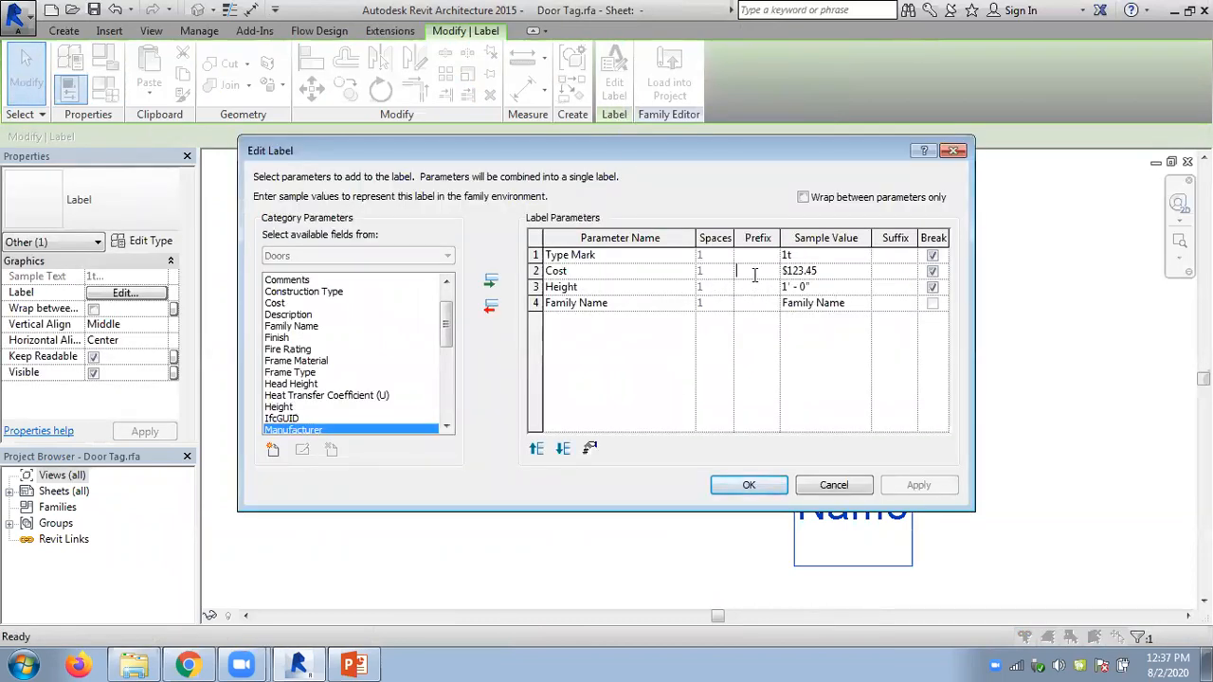
{"action": "left_click", "coordinate": [759, 350]}
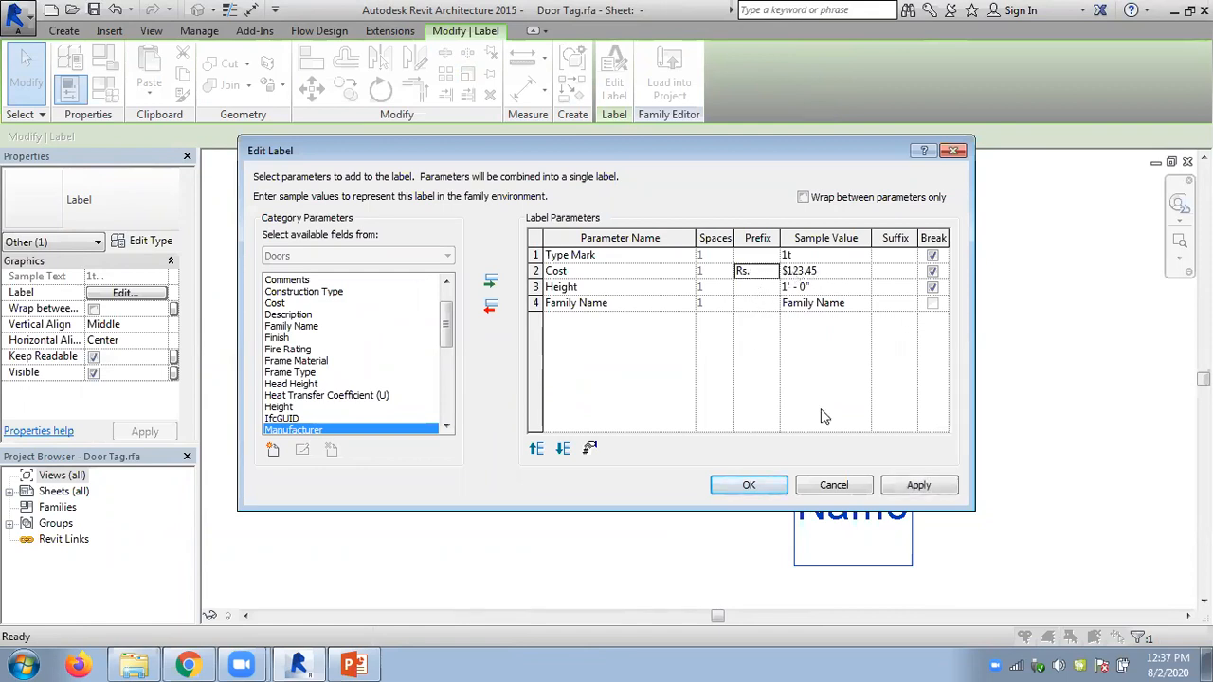
{"action": "left_click", "coordinate": [747, 486]}
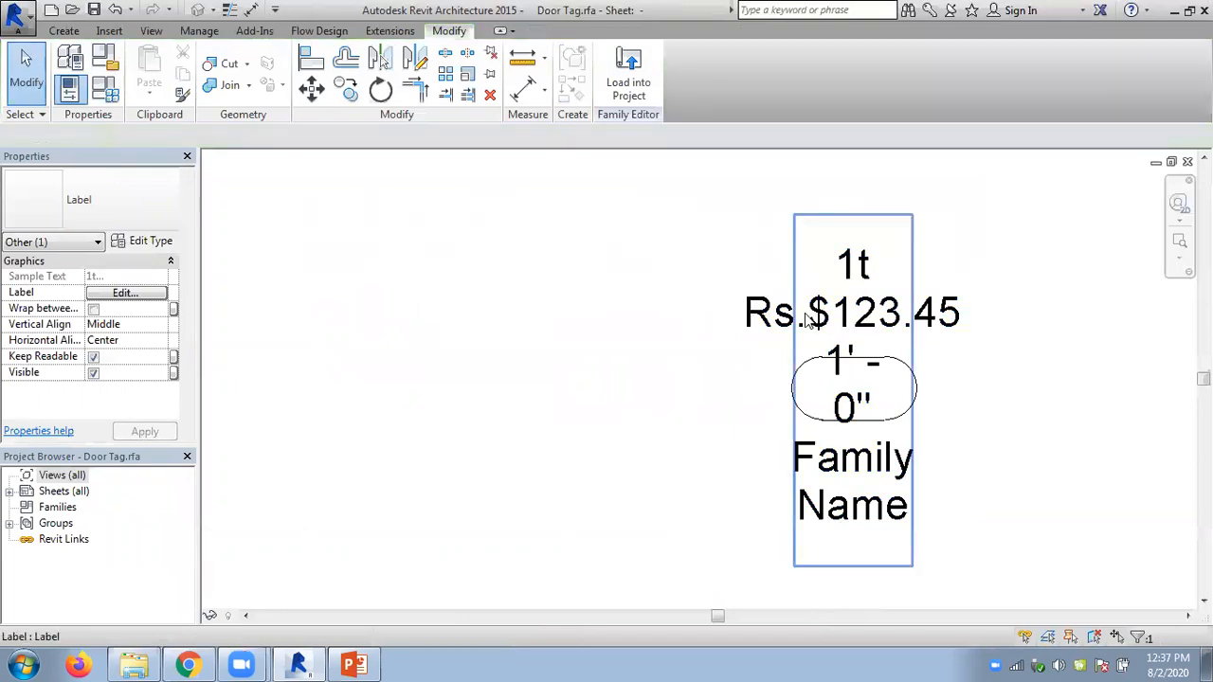
Load the Door Tag family into the Chapter 3 - Tut1,3.rvt project, overwriting the existing version
{"action": "key", "text": "Escape"}
{"action": "left_click", "coordinate": [628, 76]}
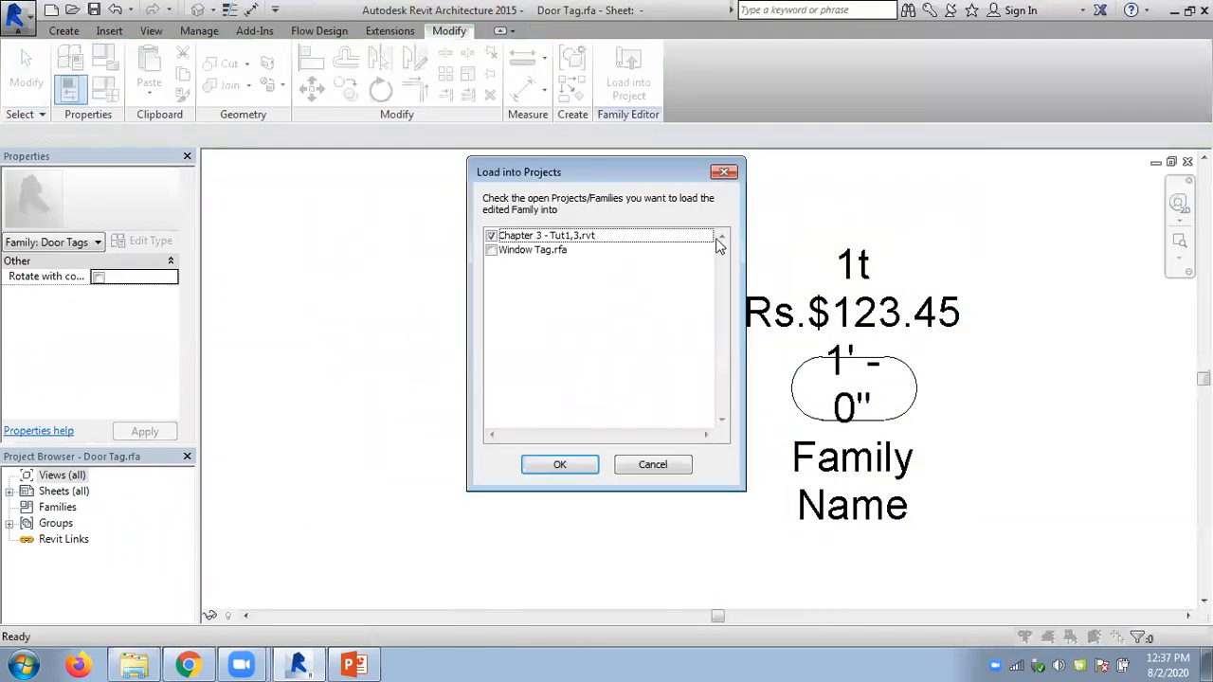
{"action": "left_click", "coordinate": [560, 464]}
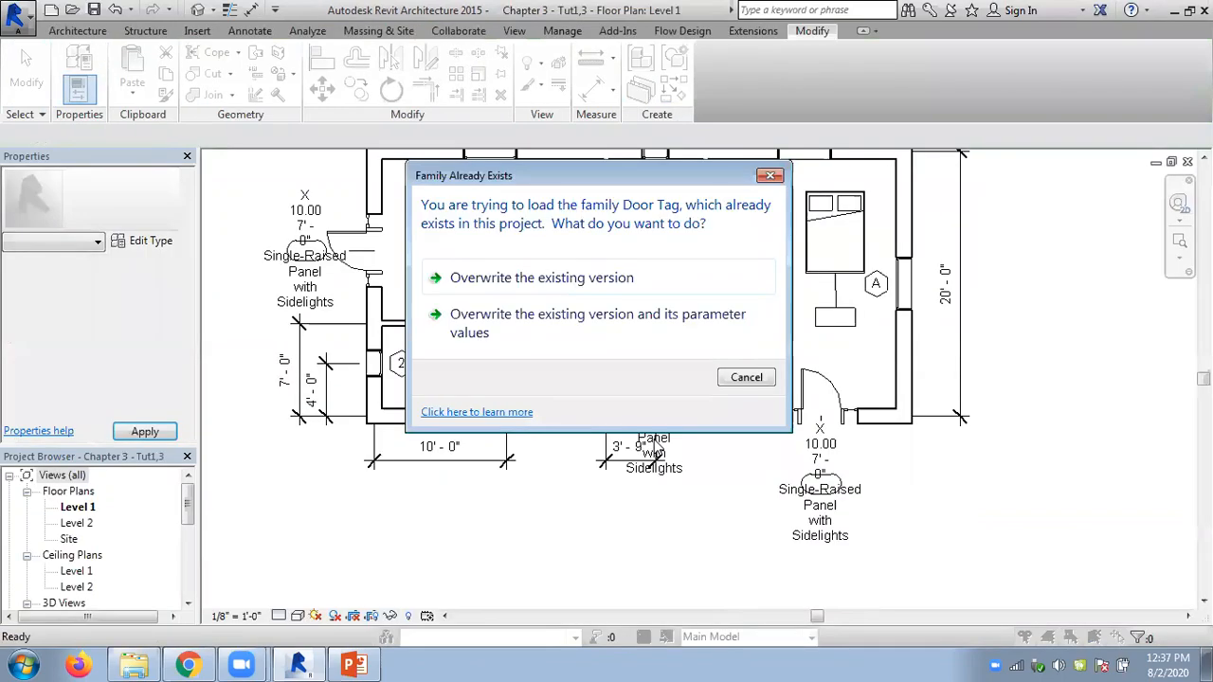
{"action": "left_click", "coordinate": [637, 284]}
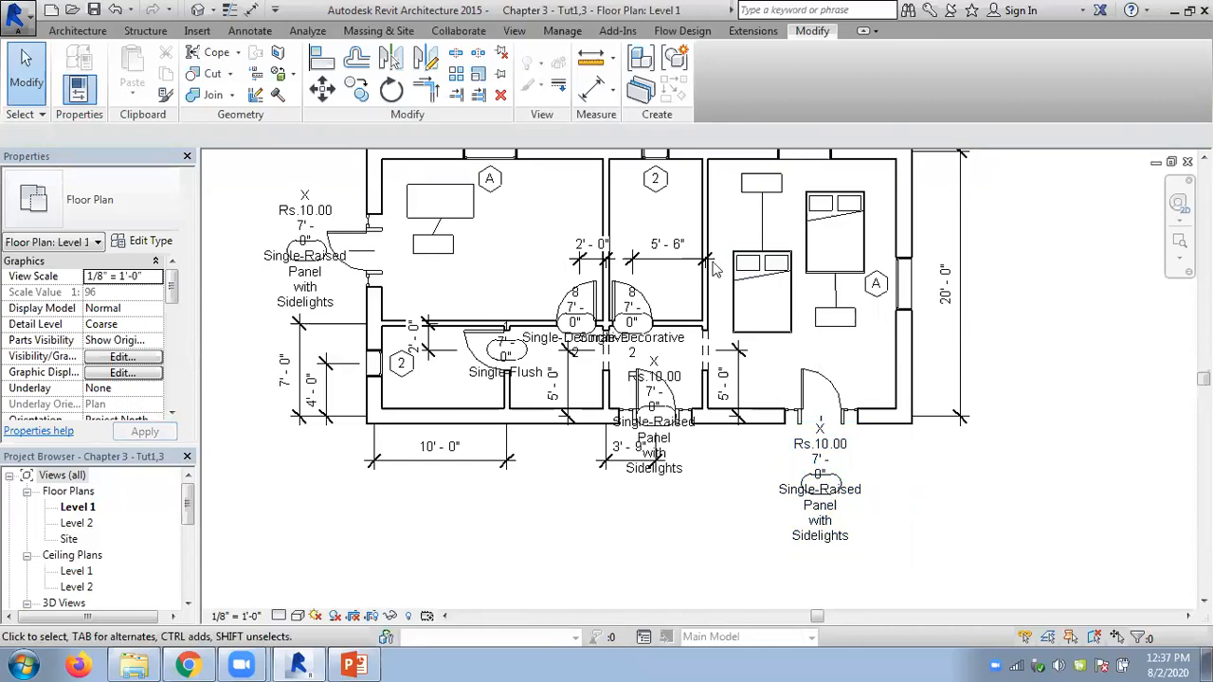
Open the Door Tag family's label for editing and remove the Type Mark and Height parameters from it
{"action": "left_click", "coordinate": [821, 462]}
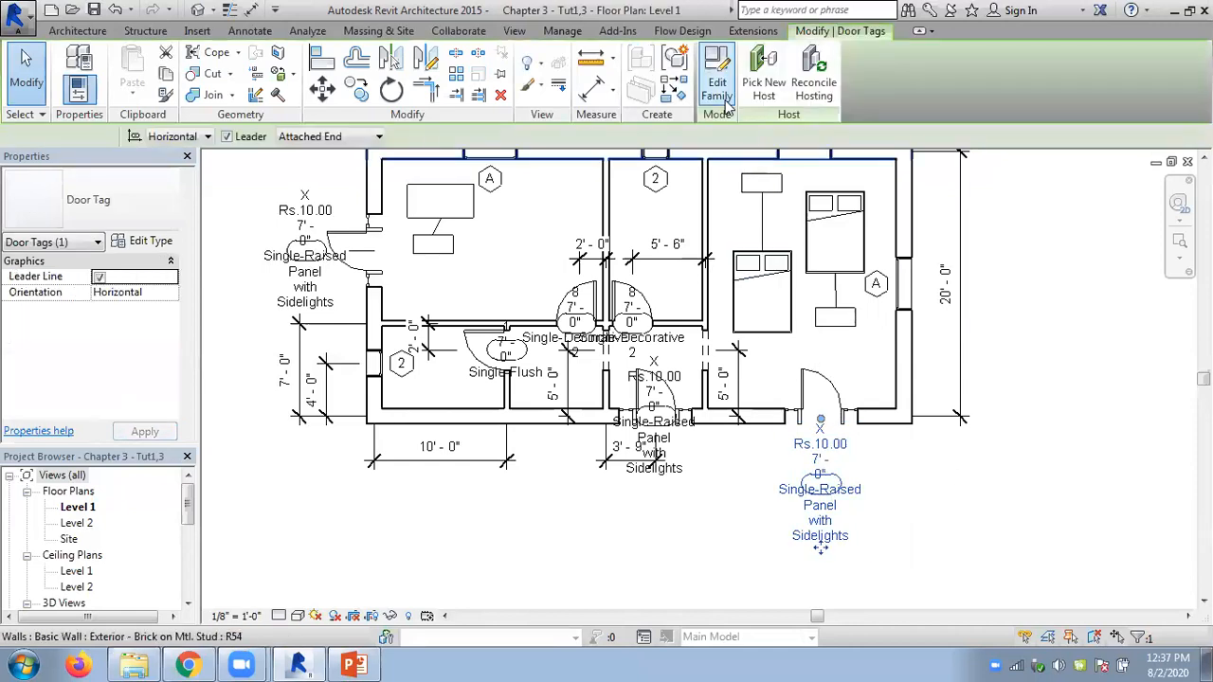
{"action": "left_click", "coordinate": [716, 76]}
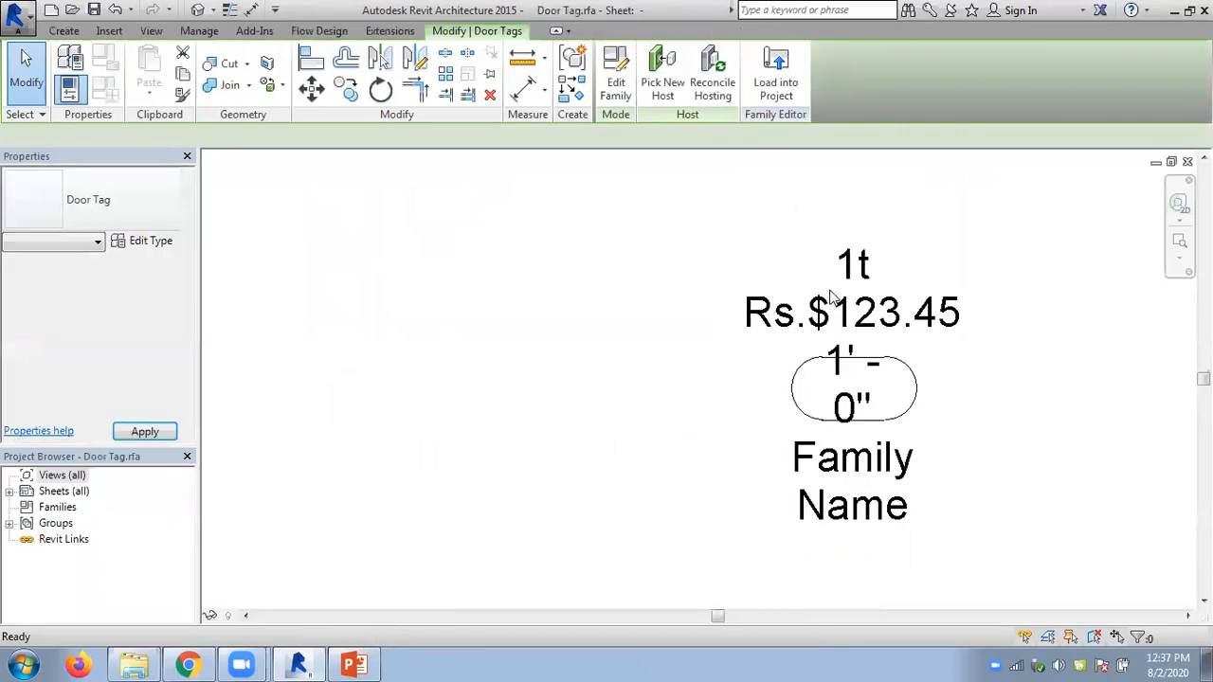
{"action": "left_click", "coordinate": [860, 322]}
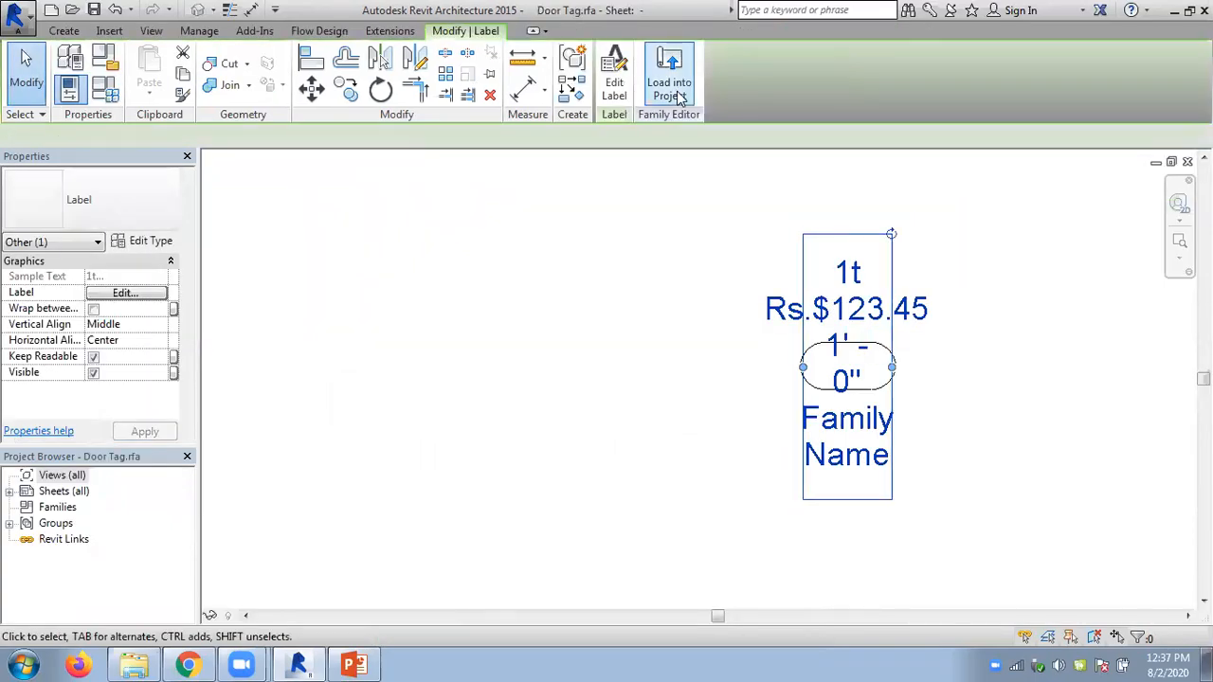
{"action": "left_click", "coordinate": [629, 95]}
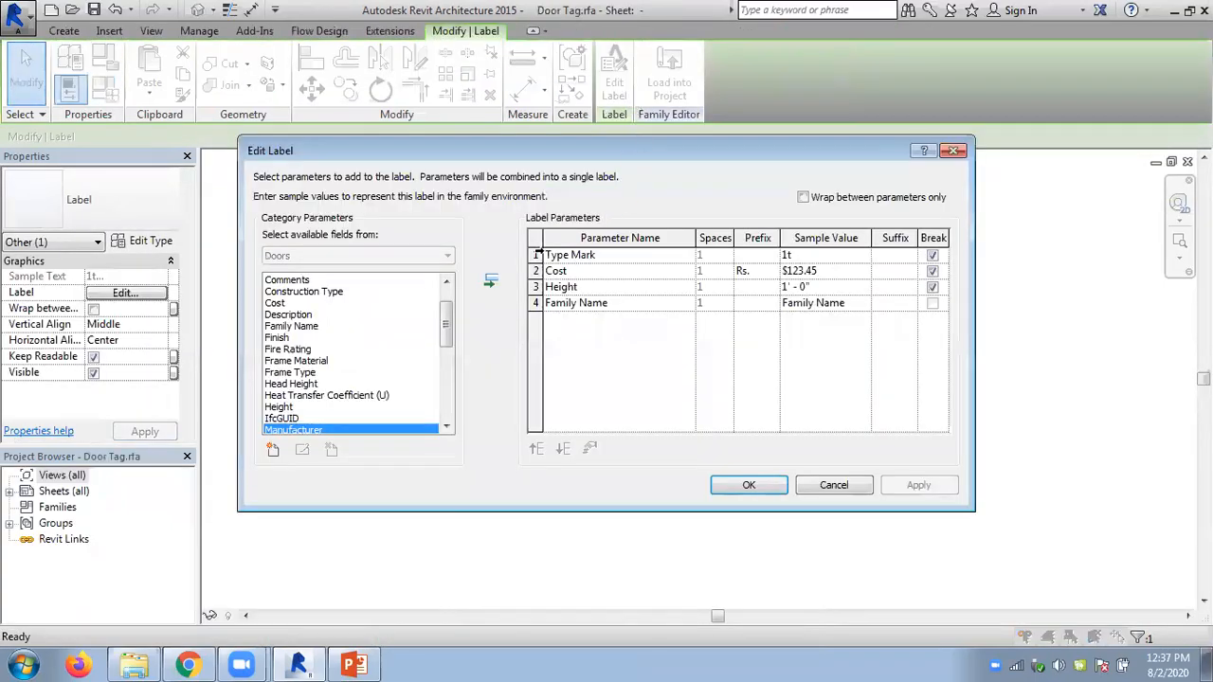
{"action": "left_click", "coordinate": [536, 254]}
{"action": "left_click", "coordinate": [490, 306]}
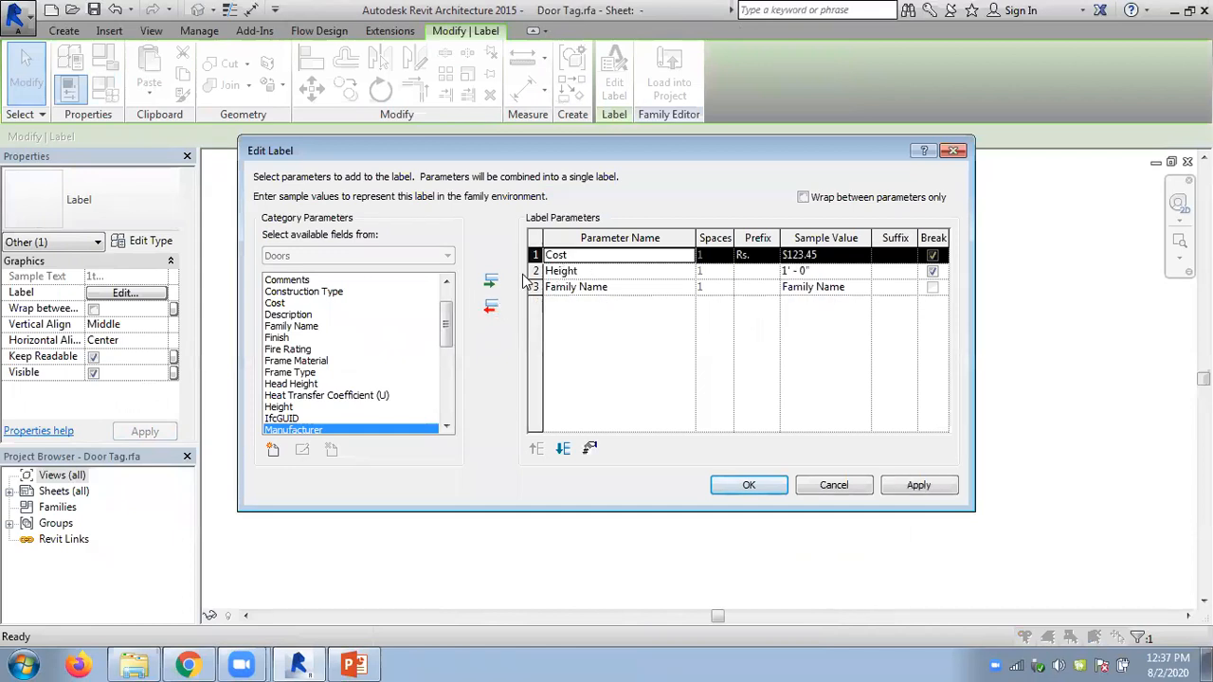
{"action": "left_click", "coordinate": [537, 271]}
{"action": "left_click", "coordinate": [490, 306]}
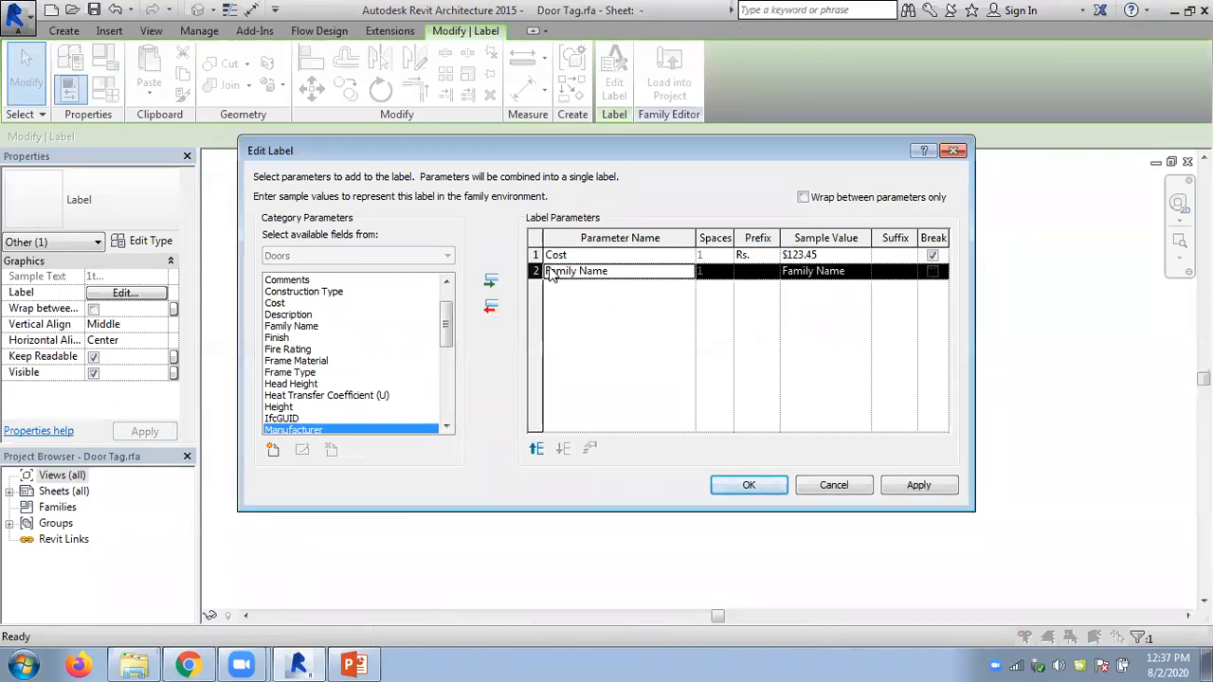
Move Family Name above Cost in the label, add a line break after Family Name, and accept the label
{"action": "left_click", "coordinate": [536, 271]}
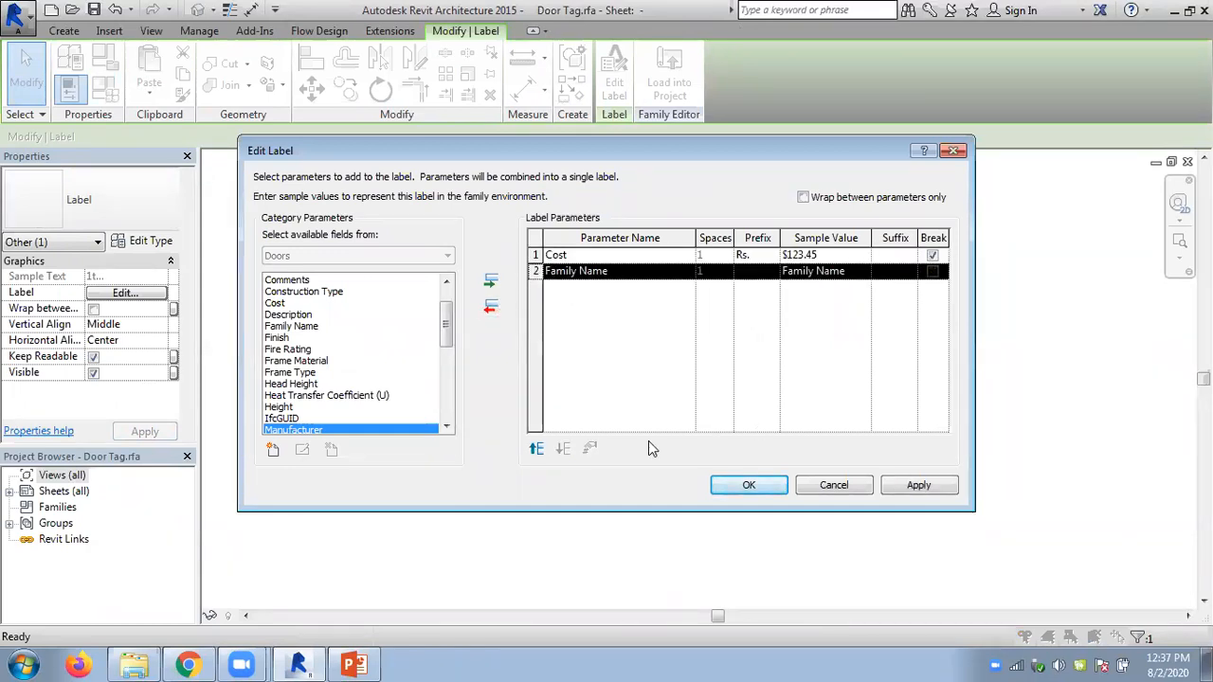
{"action": "left_click", "coordinate": [535, 450]}
{"action": "left_click", "coordinate": [933, 256]}
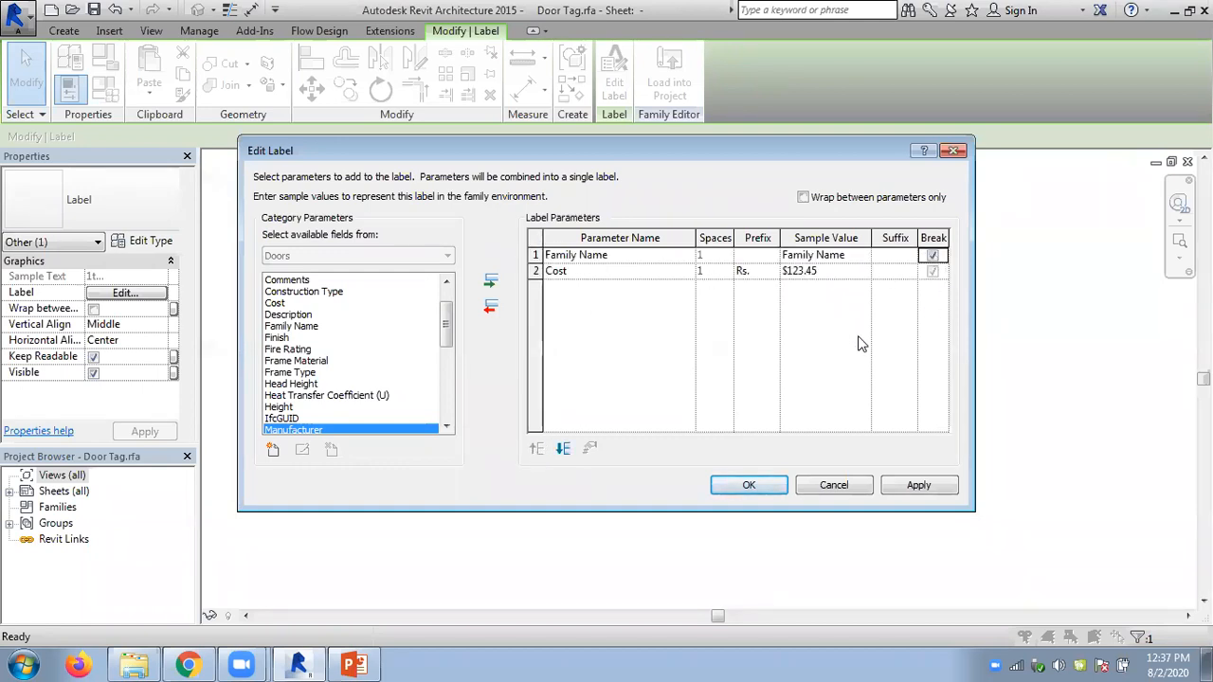
{"action": "left_click", "coordinate": [749, 485]}
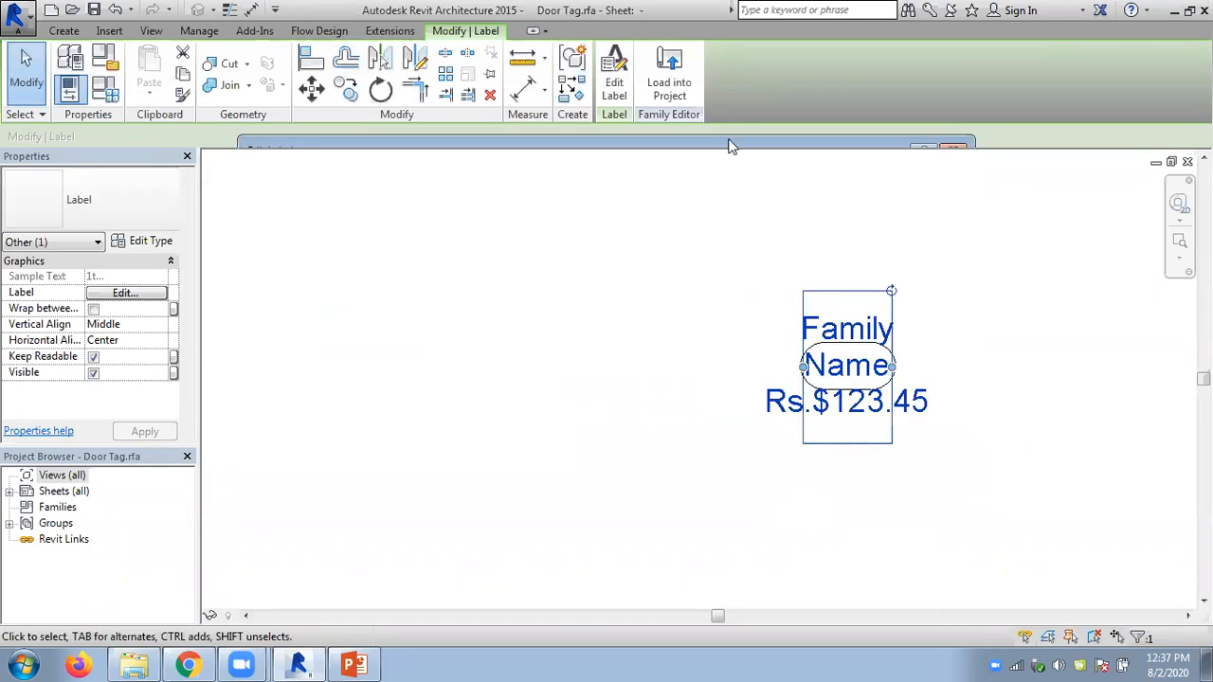
Load the edited Door Tag family into the Chapter 3 - Tut1,3.rvt project, overwriting the existing version
{"action": "left_click", "coordinate": [669, 81]}
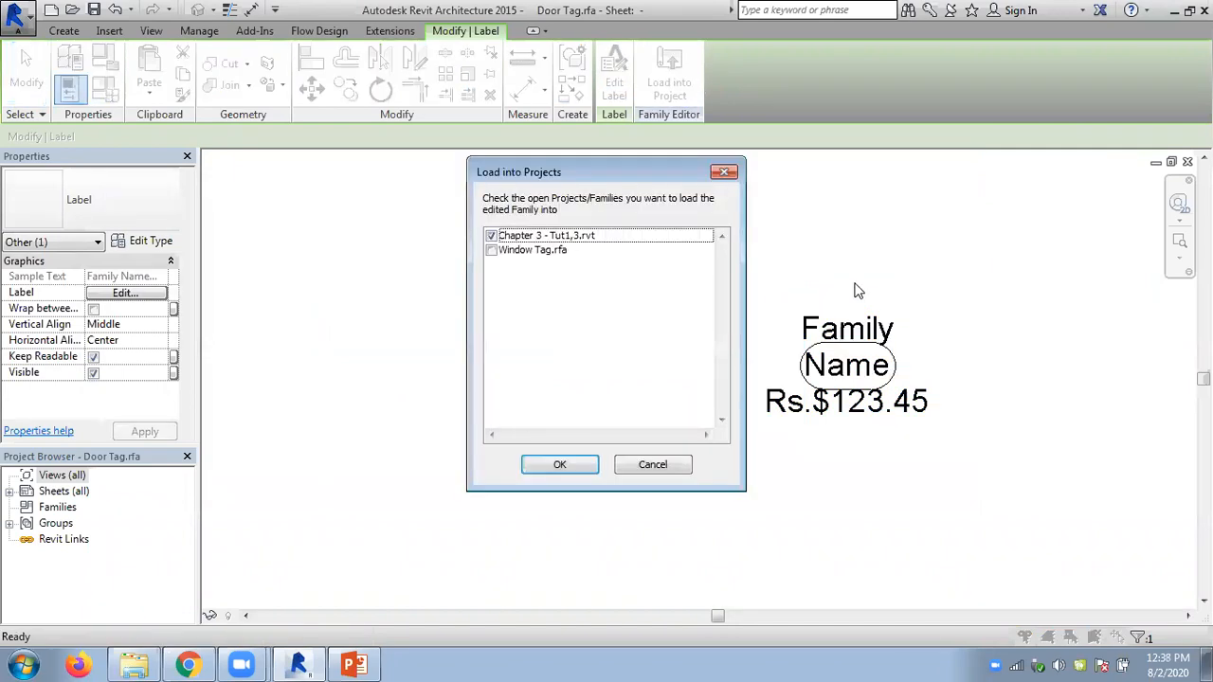
{"action": "left_click", "coordinate": [560, 465]}
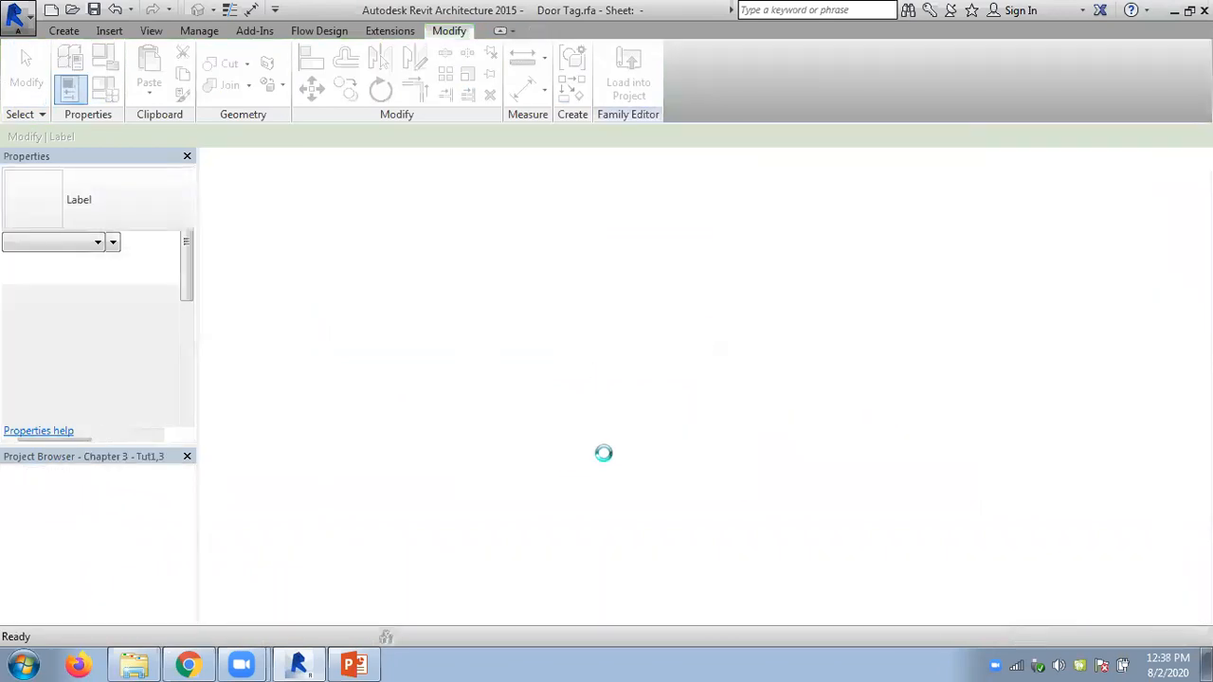
{"action": "left_click", "coordinate": [590, 281]}
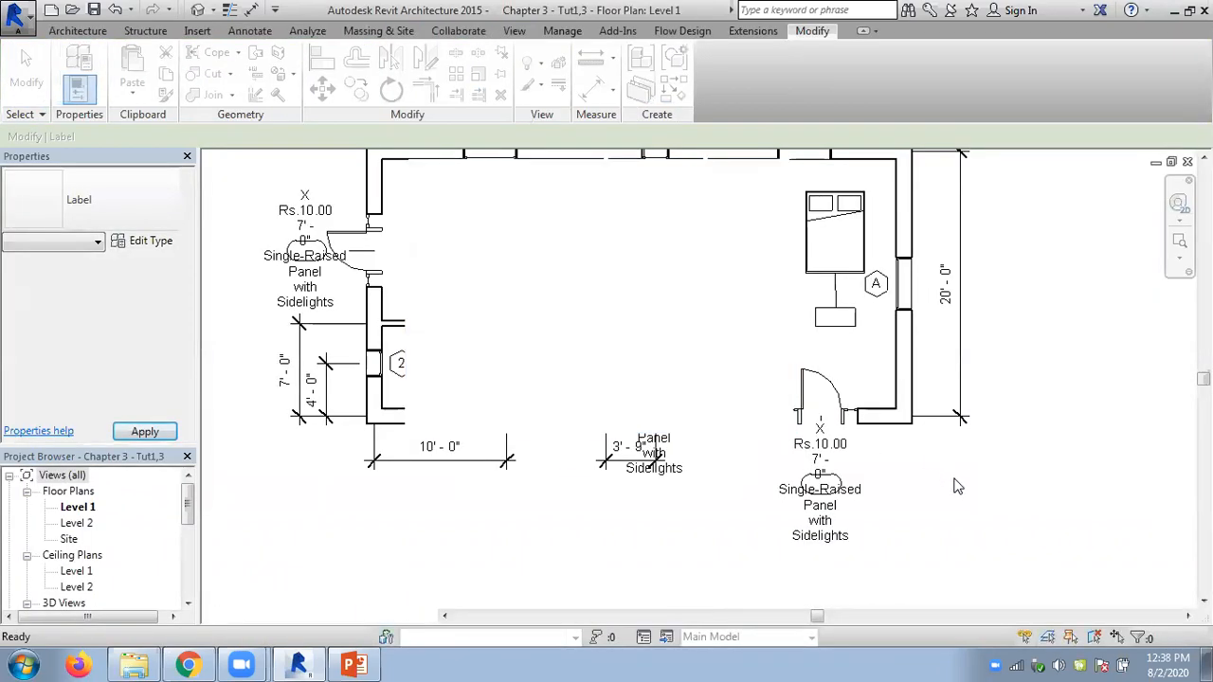
{"action": "scroll", "coordinate": [720, 485], "scroll_direction": "up", "scroll_amount": 1}
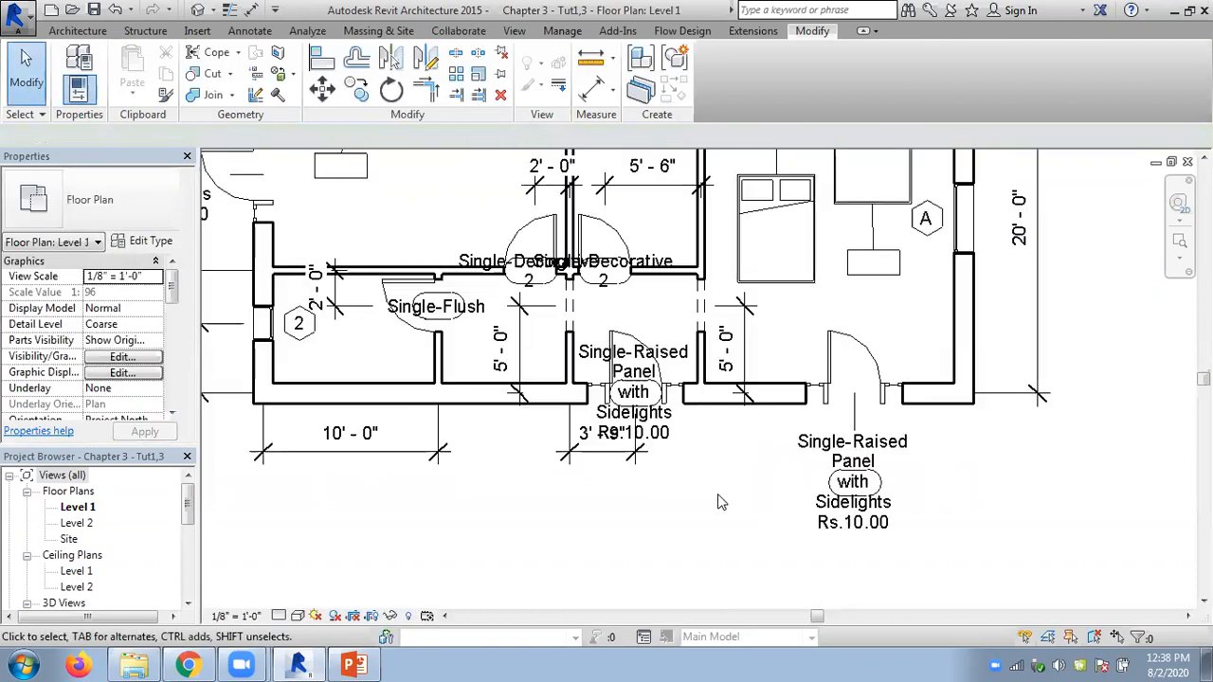
{"action": "middle_click_drag", "start_coordinate": [713, 489], "coordinate": [847, 574]}
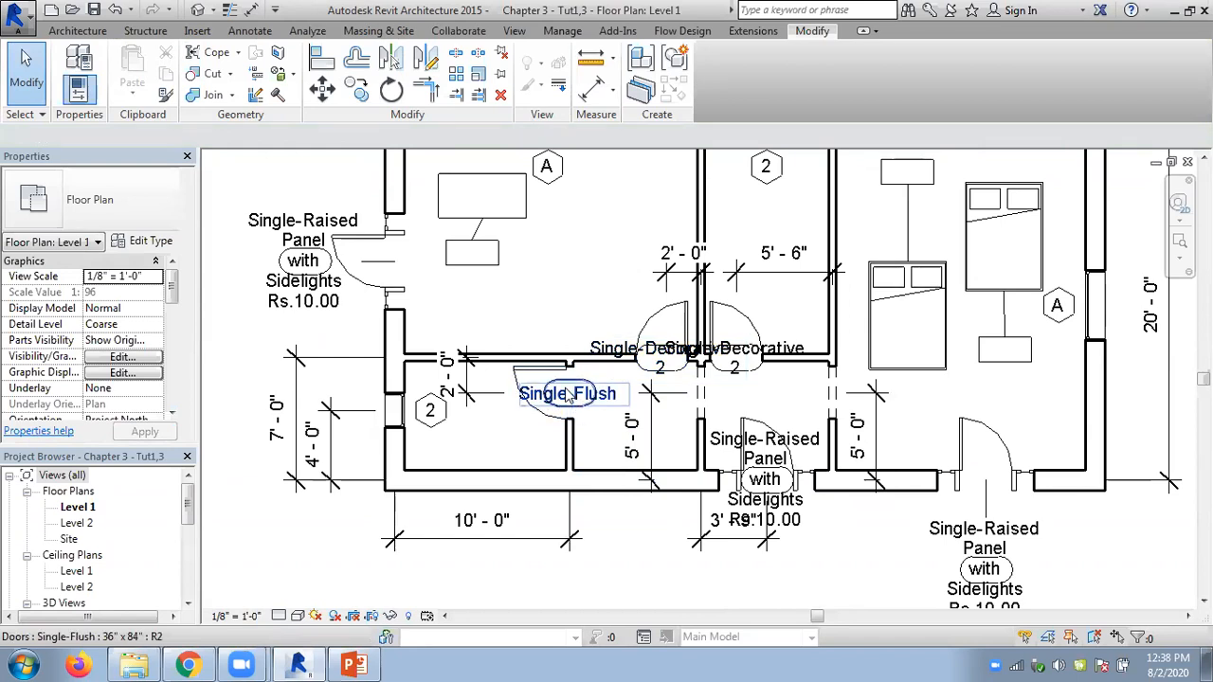
Set the Cost of the Single-Flush 36" x 84" door type to 5 and accept the type properties
{"action": "left_click", "coordinate": [537, 420]}
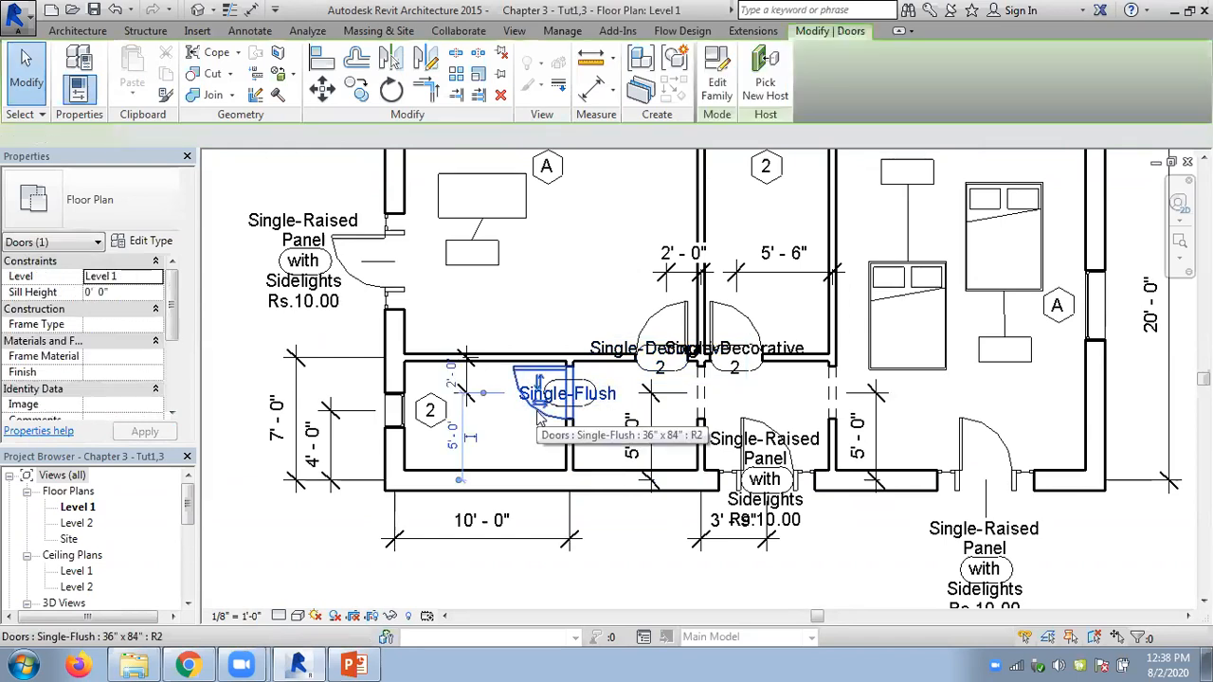
{"action": "left_click", "coordinate": [144, 244]}
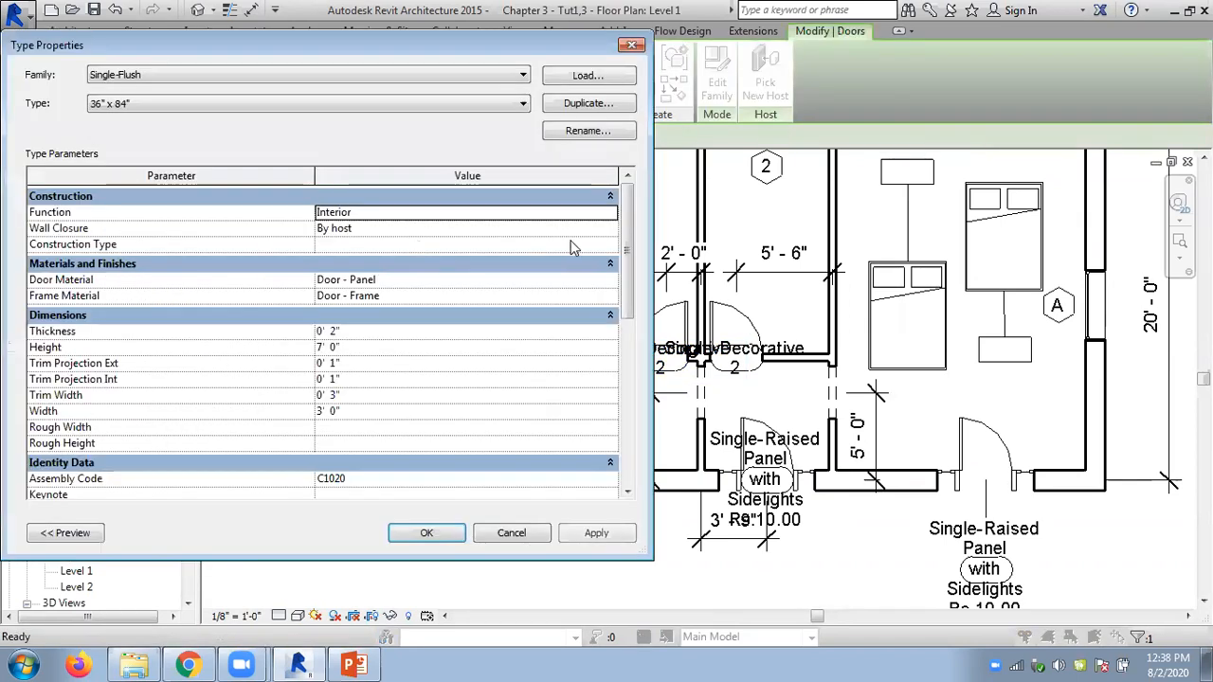
{"action": "left_click_drag", "start_coordinate": [626, 276], "coordinate": [632, 379]}
{"action": "left_click", "coordinate": [349, 420]}
{"action": "type", "text": "5"}
{"action": "left_click", "coordinate": [429, 533]}
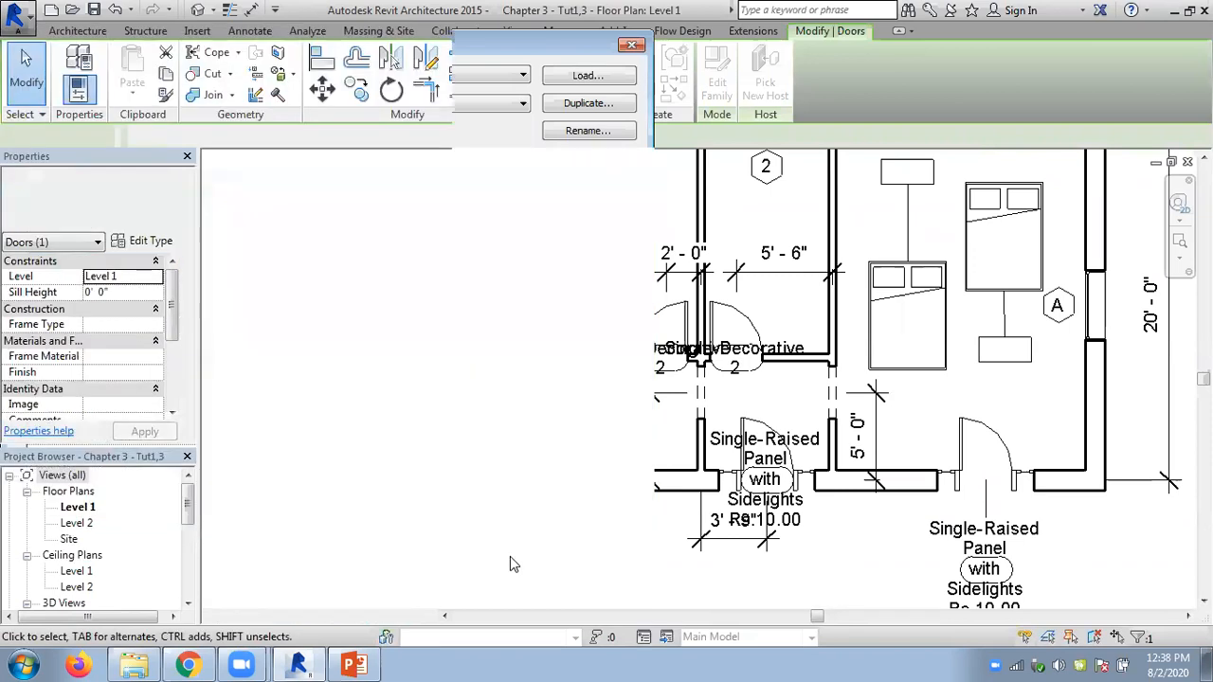
{"action": "left_click", "coordinate": [626, 565]}
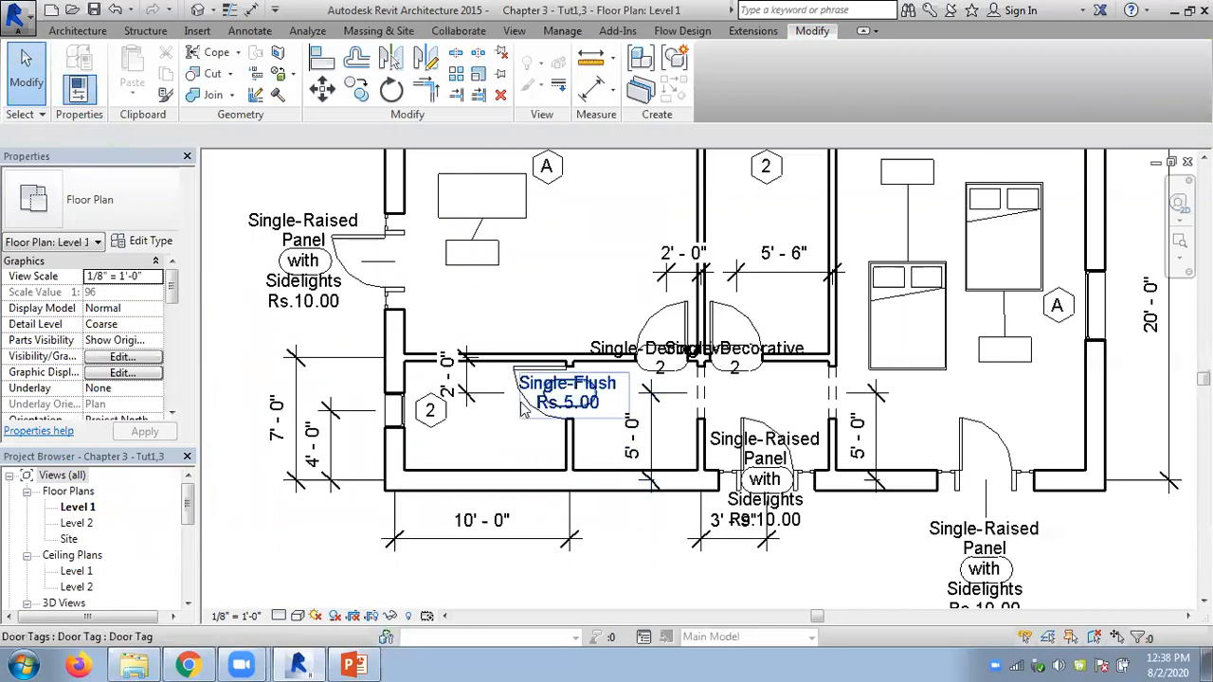
{"action": "left_click", "coordinate": [971, 542]}
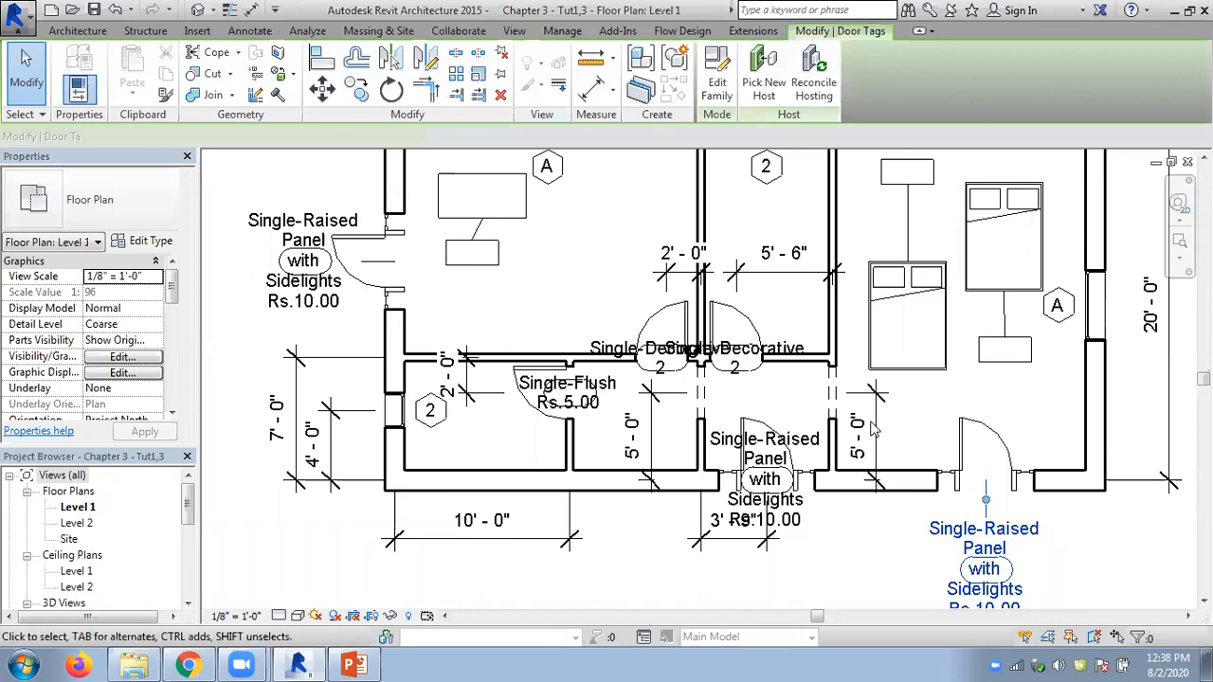
{"action": "left_click", "coordinate": [869, 555]}
{"action": "scroll", "coordinate": [822, 543], "scroll_direction": "up", "scroll_amount": 4}
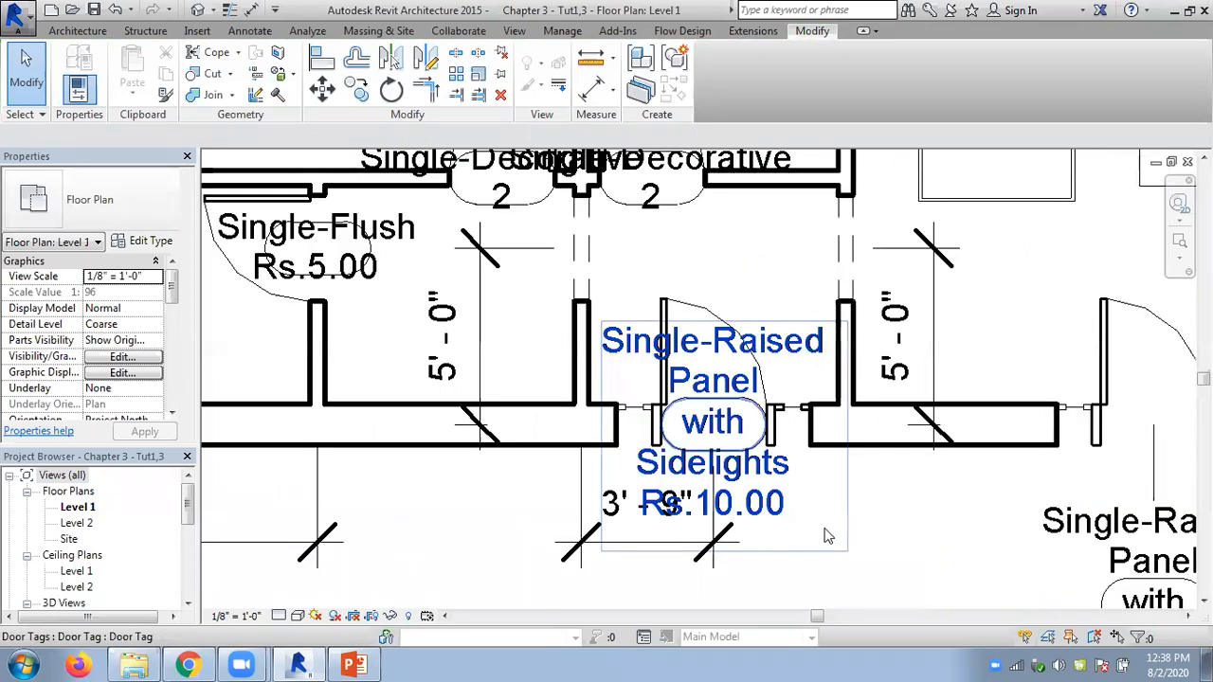
{"action": "scroll", "coordinate": [872, 534], "scroll_direction": "down", "scroll_amount": 3}
Open the Door Tag family for editing and delete the two end arcs and upper line of the tag's outline
{"action": "middle_click_drag", "start_coordinate": [908, 512], "coordinate": [703, 437]}
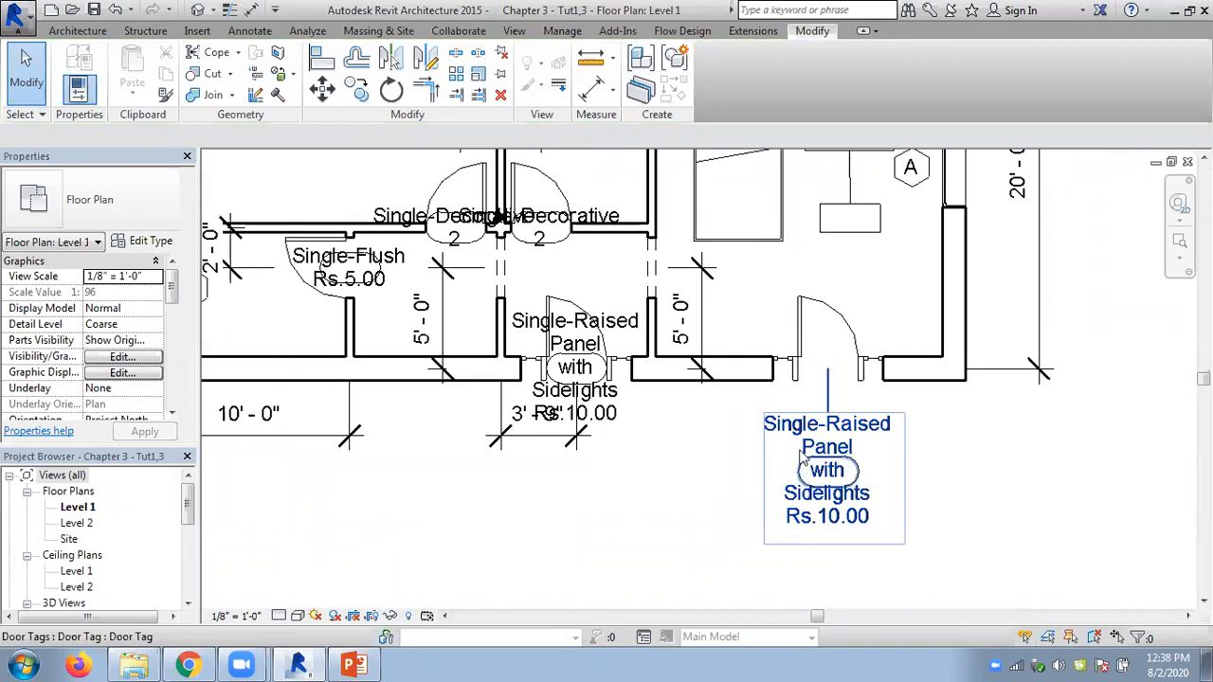
{"action": "left_click", "coordinate": [823, 422]}
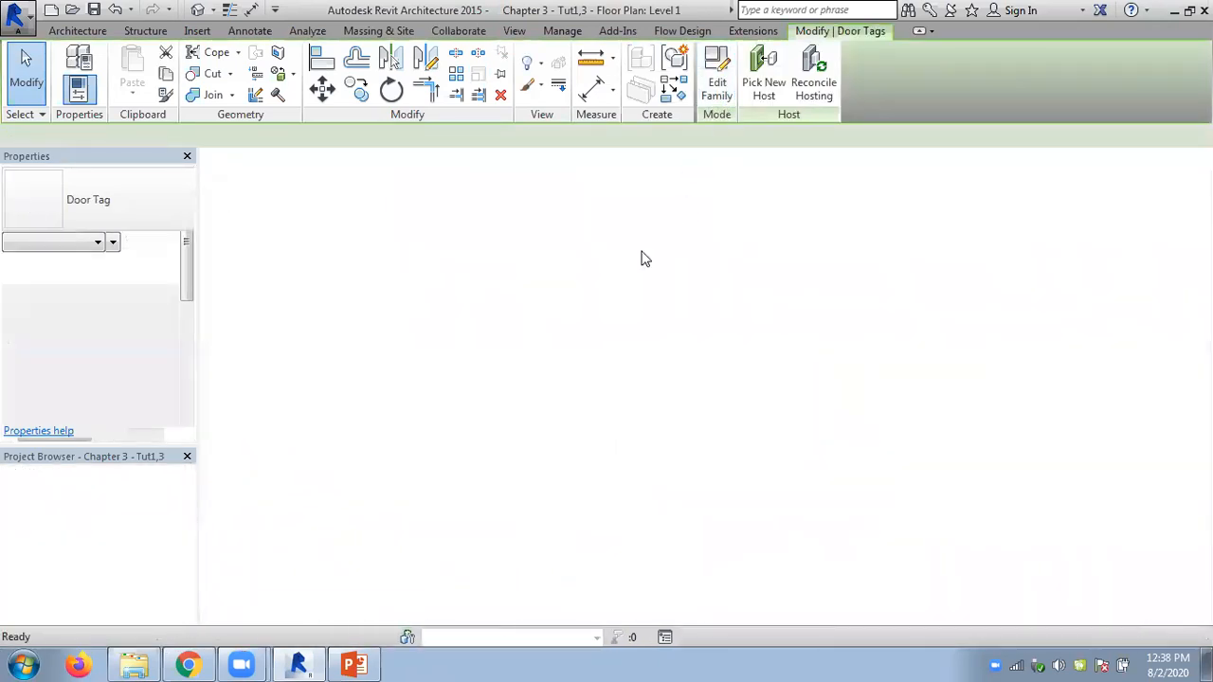
{"action": "scroll", "coordinate": [929, 366], "scroll_direction": "up", "scroll_amount": 2}
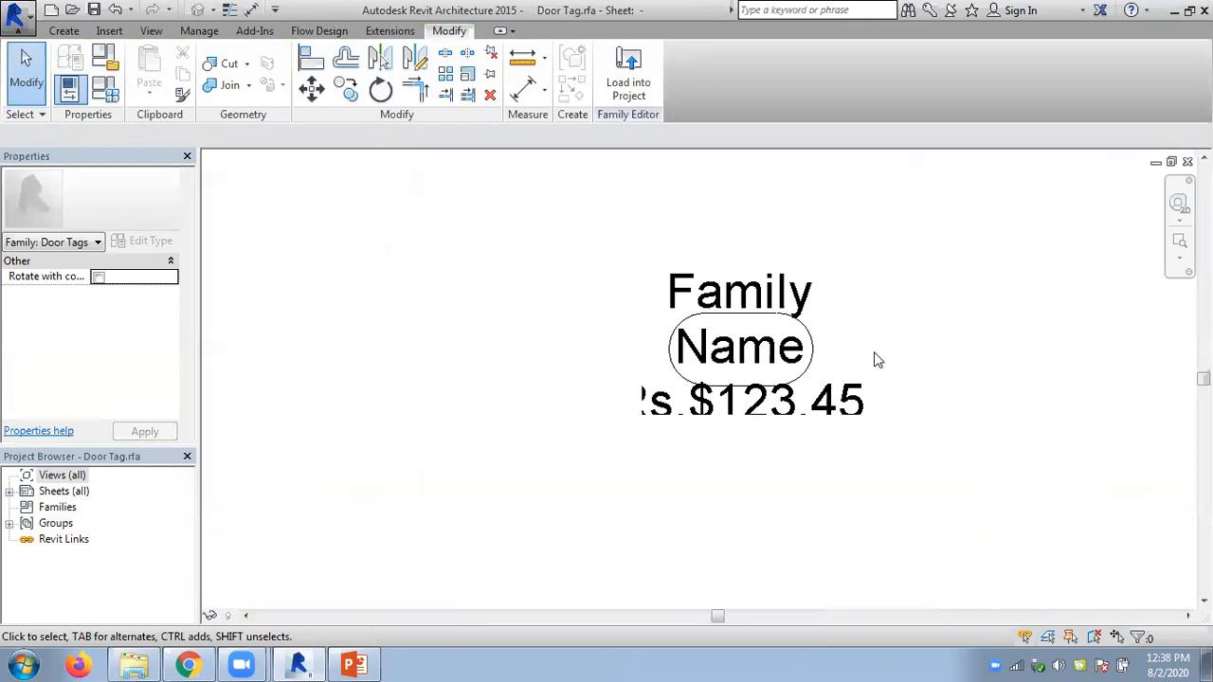
{"action": "left_click", "coordinate": [812, 363]}
{"action": "key", "text": "Delete"}
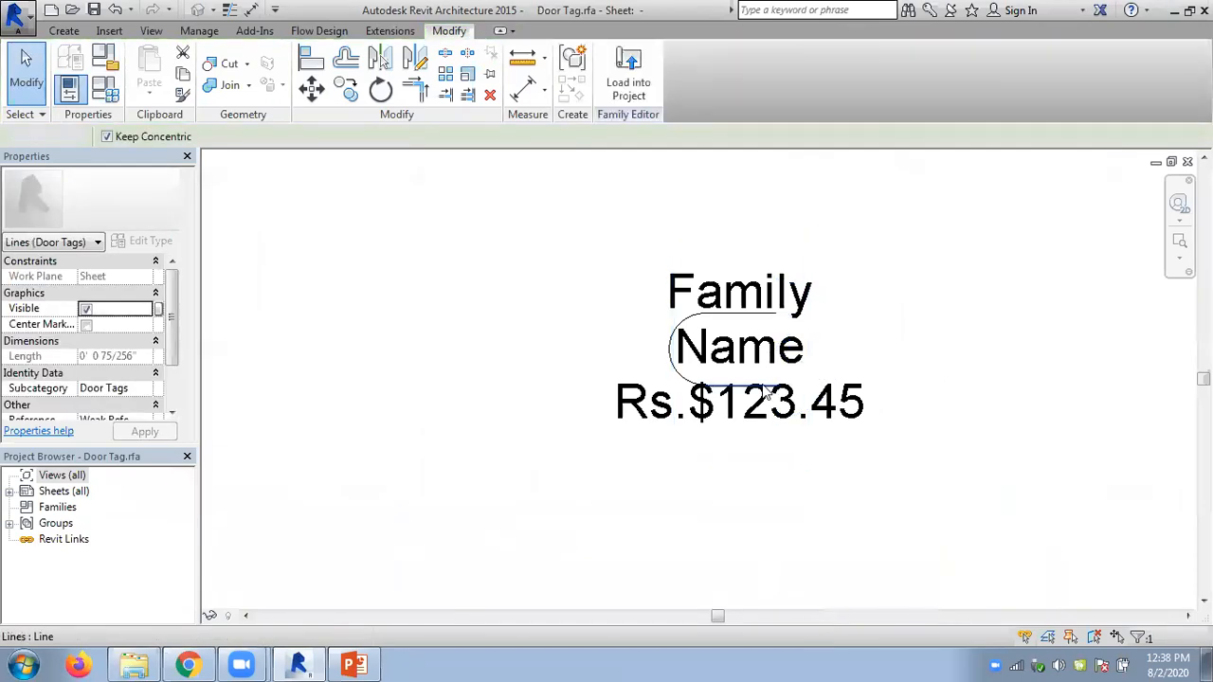
{"action": "left_click", "coordinate": [735, 386]}
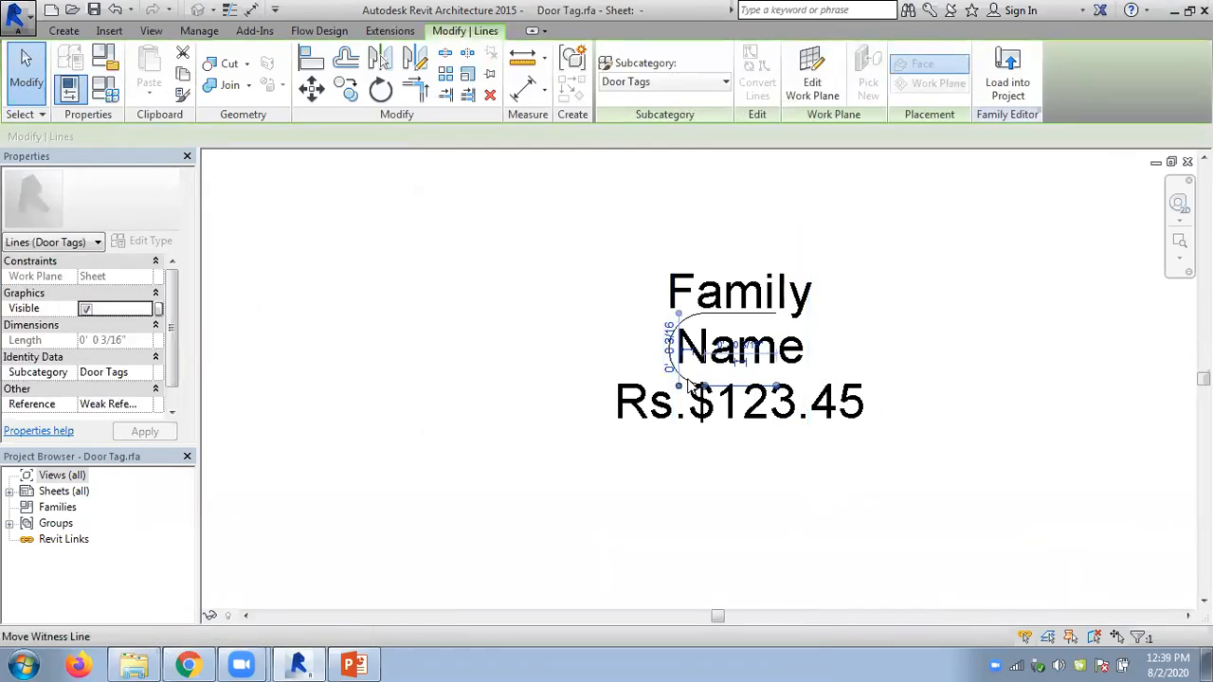
{"action": "key", "text": "Escape"}
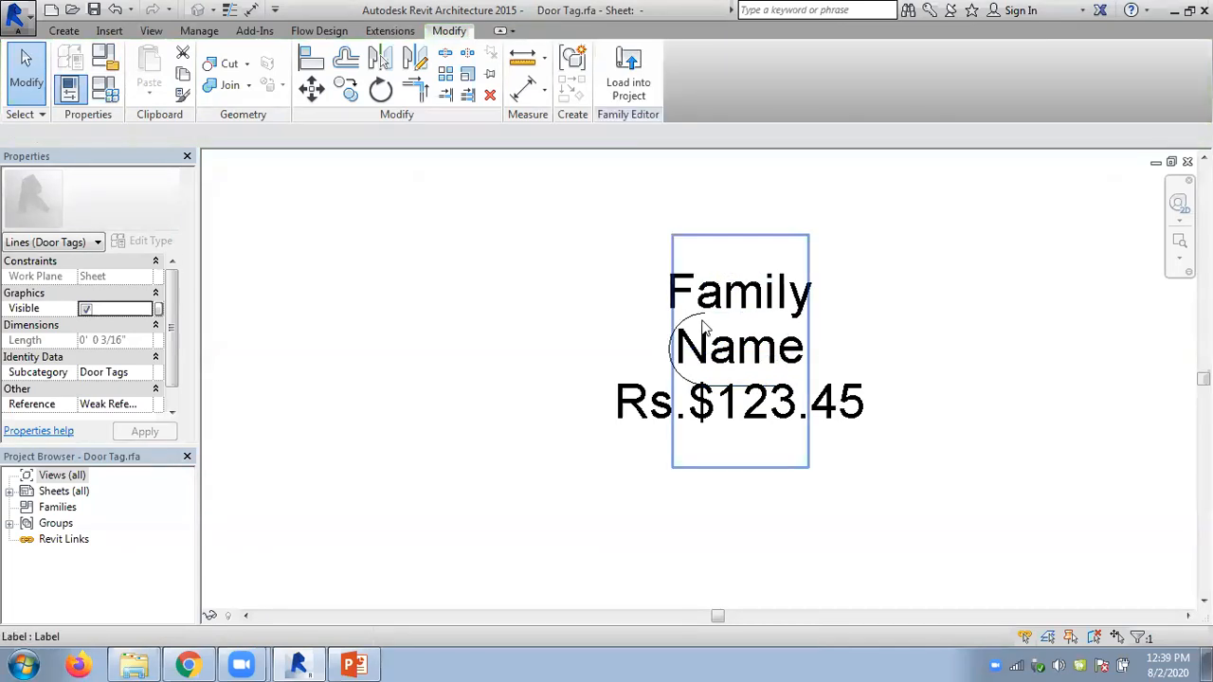
{"action": "left_click", "coordinate": [697, 325]}
{"action": "key", "text": "Delete"}
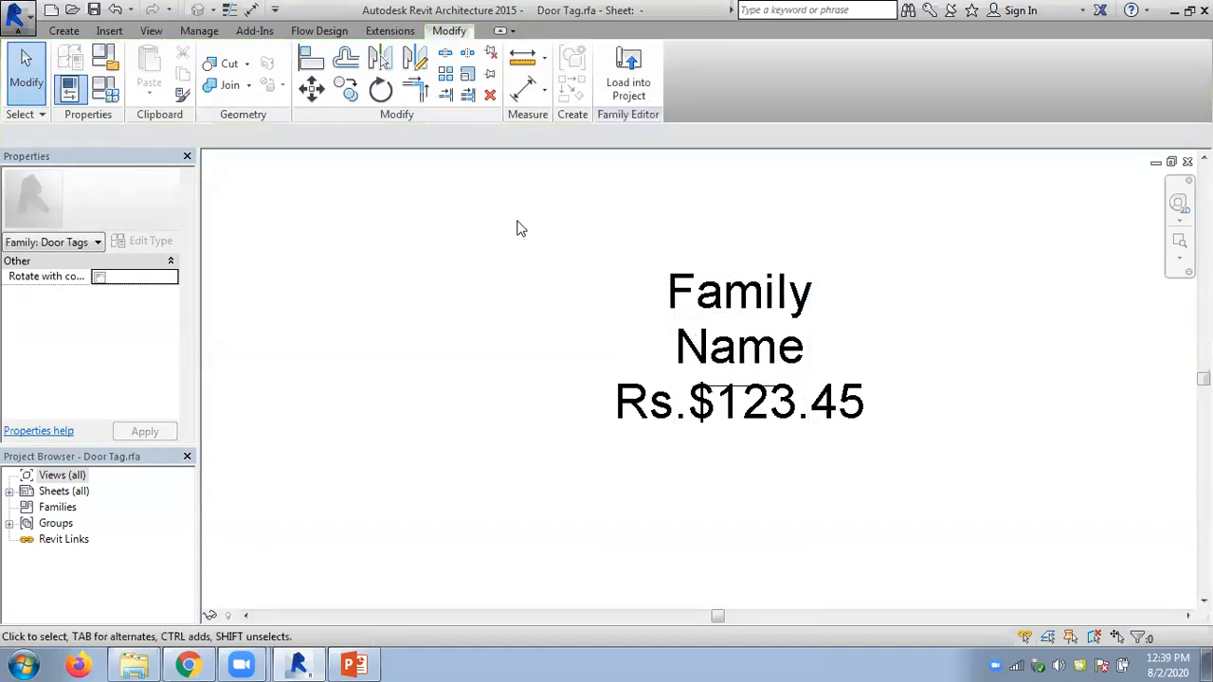
Draw a circle enclosing the tag's label text and delete the remaining line of the old outline
{"action": "left_click", "coordinate": [63, 31]}
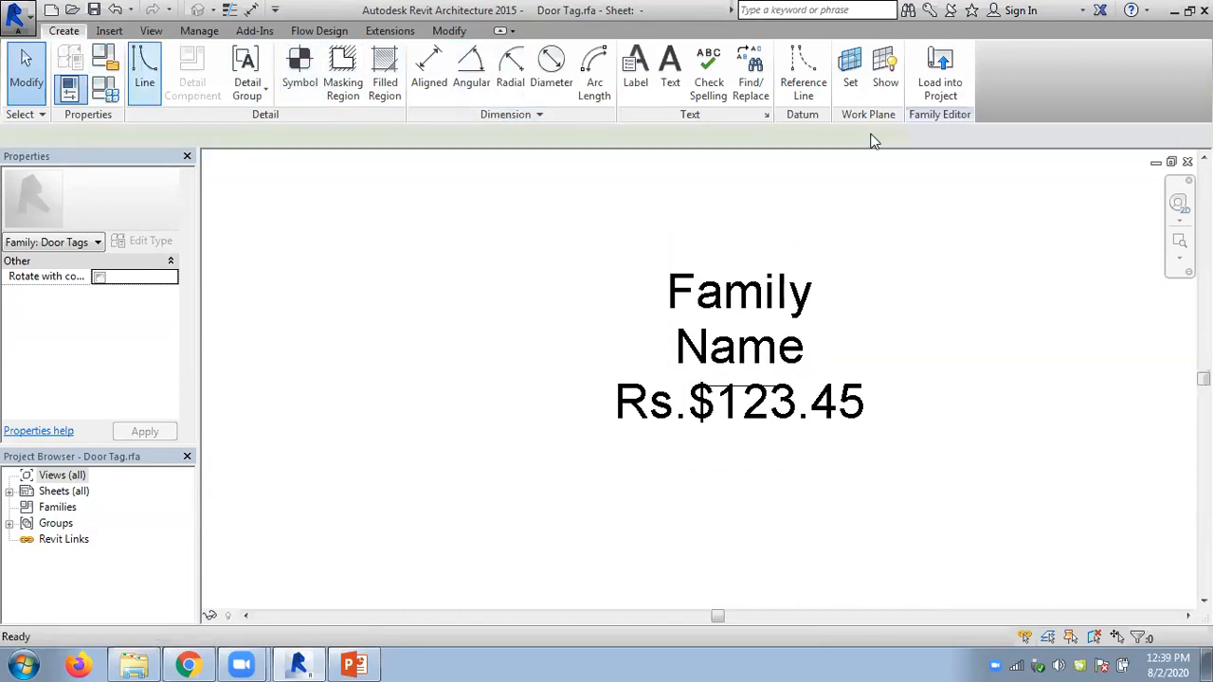
{"action": "left_click", "coordinate": [729, 361]}
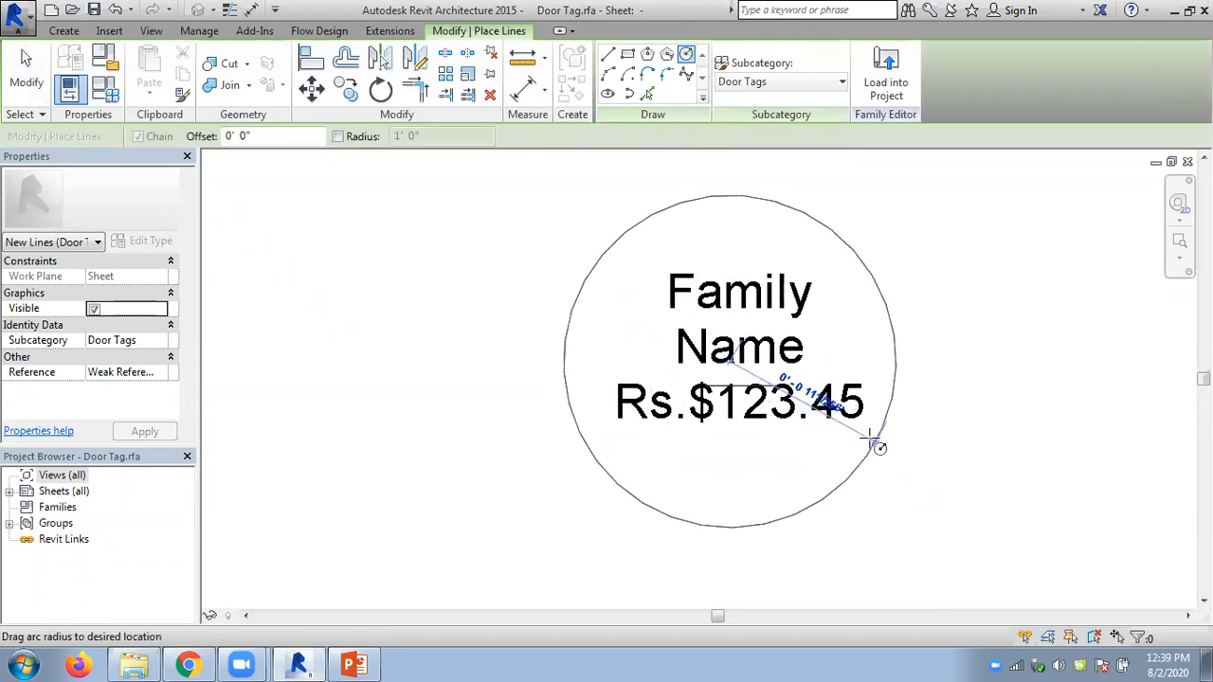
{"action": "left_click", "coordinate": [865, 445]}
{"action": "key", "text": "Escape"}
{"action": "key", "text": "Escape"}
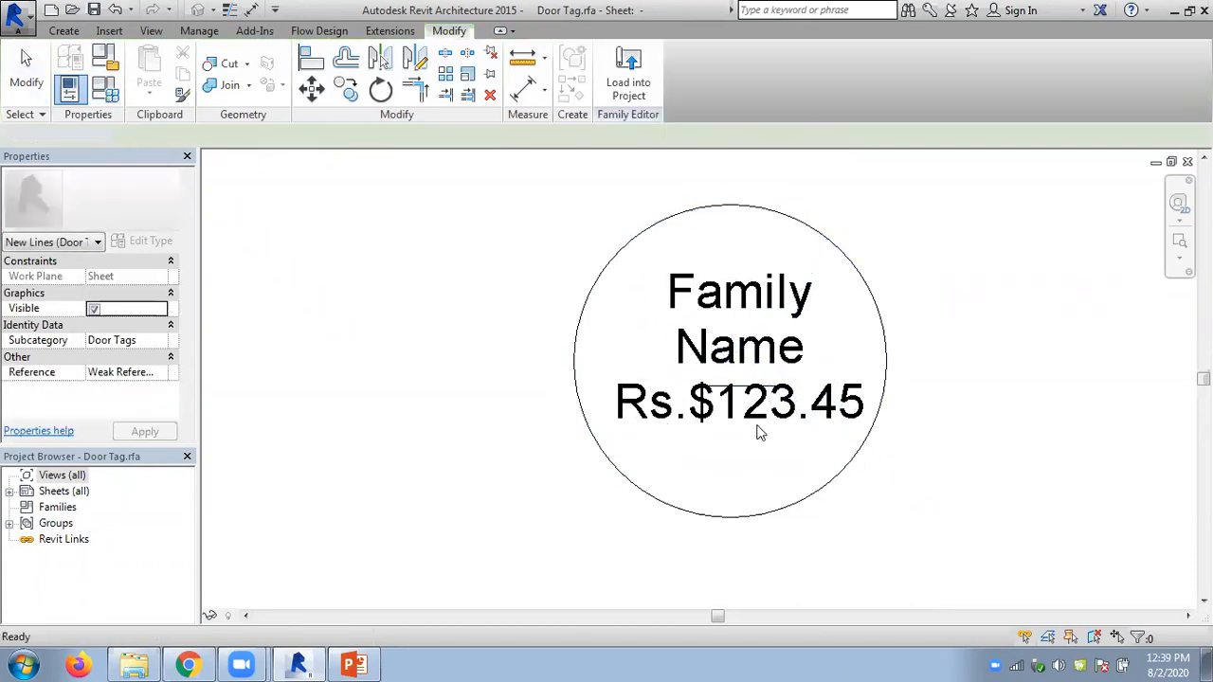
{"action": "left_click", "coordinate": [721, 388]}
{"action": "key", "text": "Escape"}
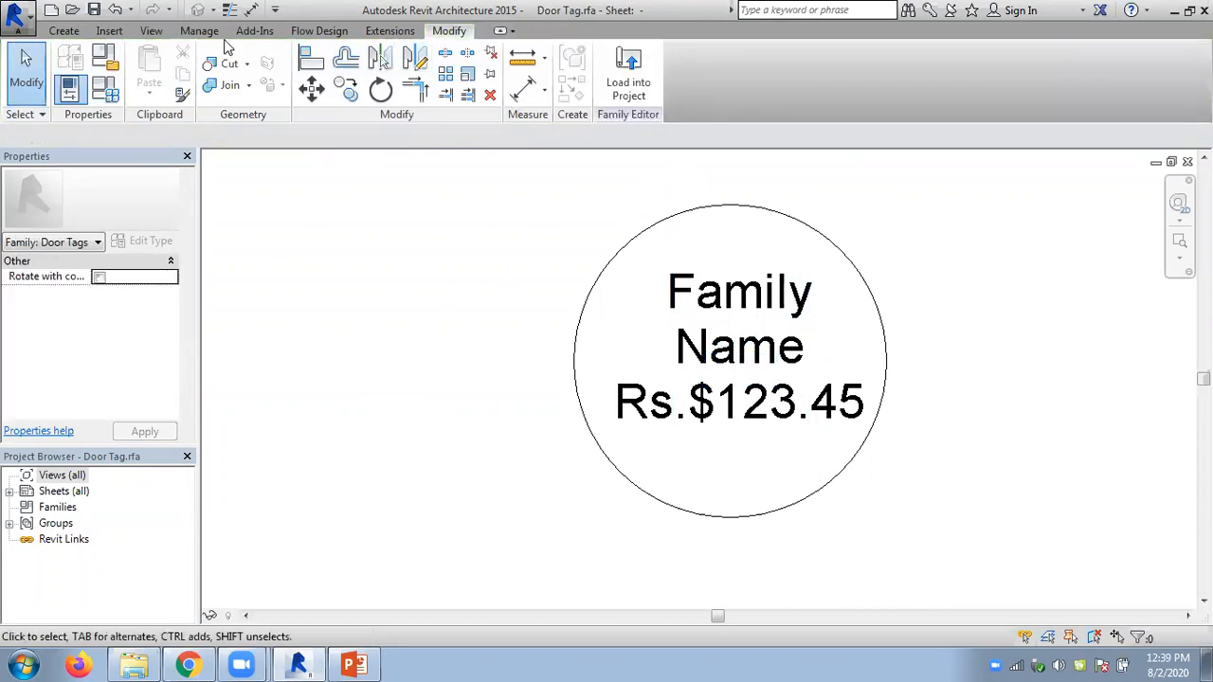
Check the annotation category visibility settings of the Door Tag sheet view
{"action": "left_click", "coordinate": [152, 32]}
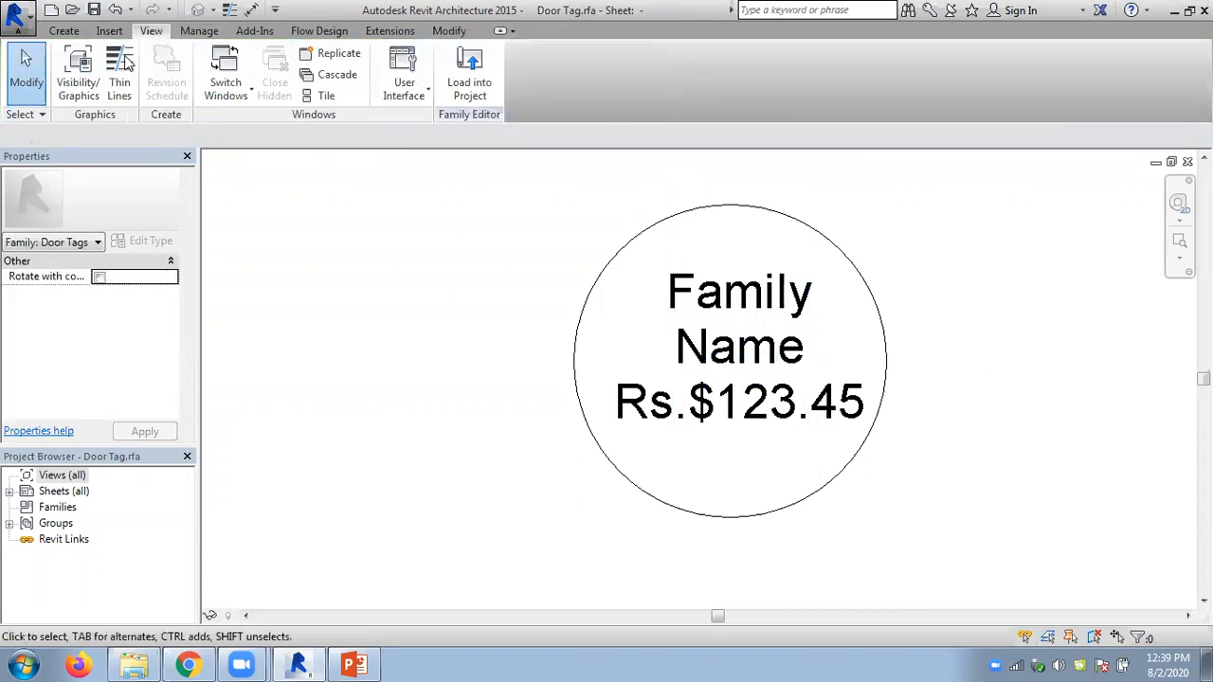
{"action": "left_click", "coordinate": [82, 88]}
{"action": "left_click", "coordinate": [654, 57]}
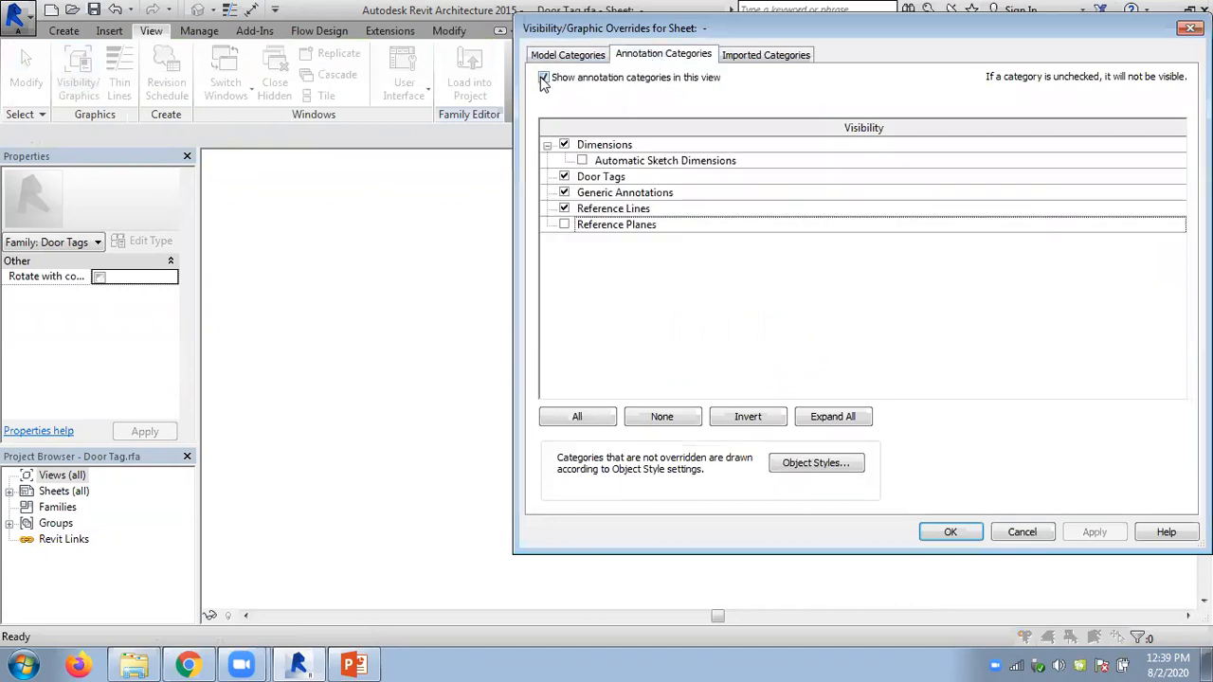
{"action": "left_click", "coordinate": [951, 533]}
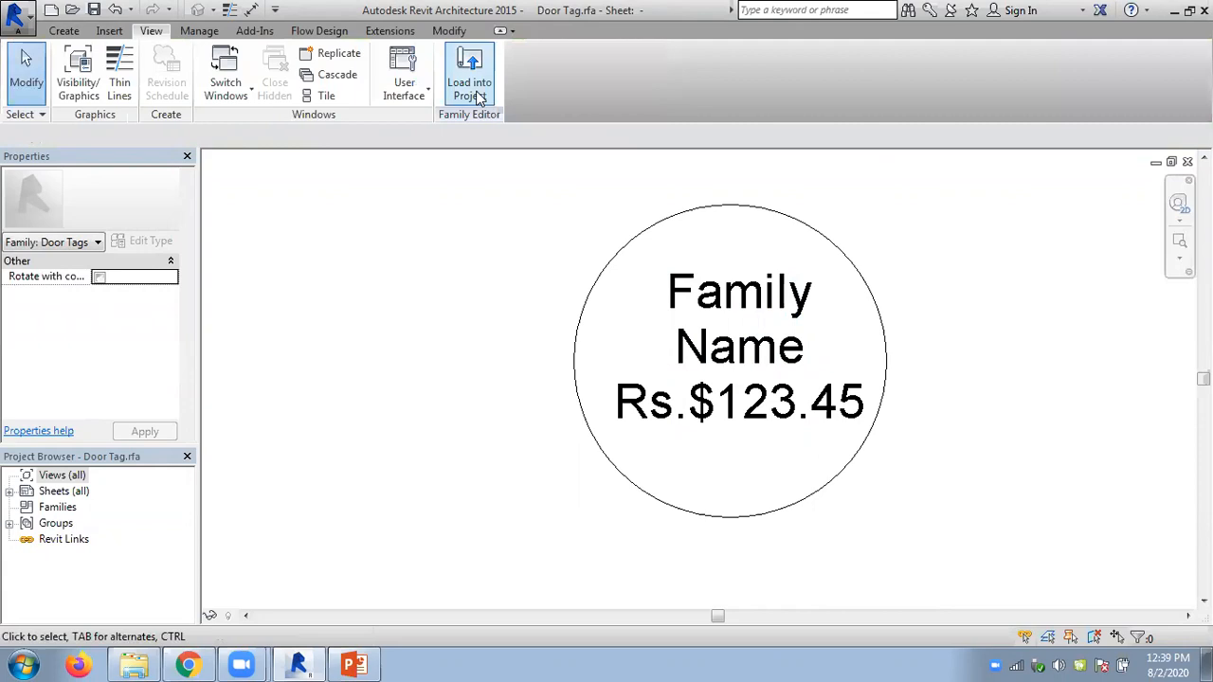
Load the edited Door Tag family with its circular outline into the Chapter 3 - Tut1,3 project, overwriting the existing version
{"action": "left_click", "coordinate": [469, 76]}
{"action": "left_click", "coordinate": [574, 471]}
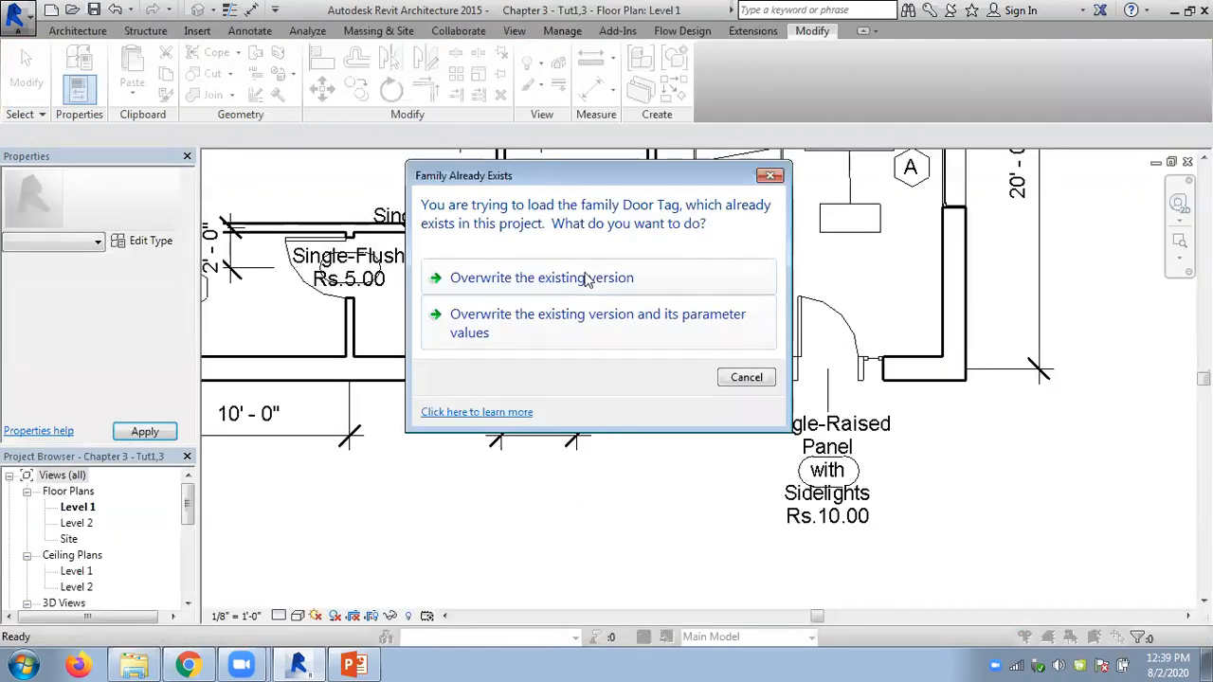
{"action": "left_click", "coordinate": [587, 278]}
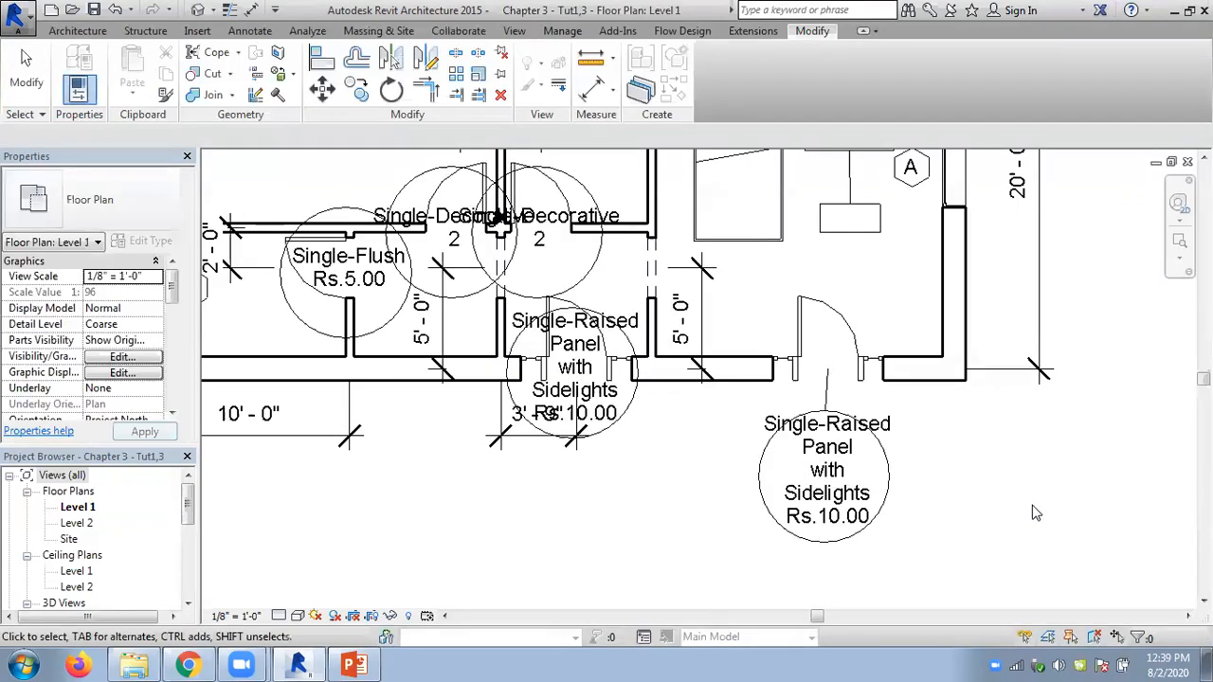
{"action": "scroll", "coordinate": [1033, 513], "scroll_direction": "down", "scroll_amount": 1}
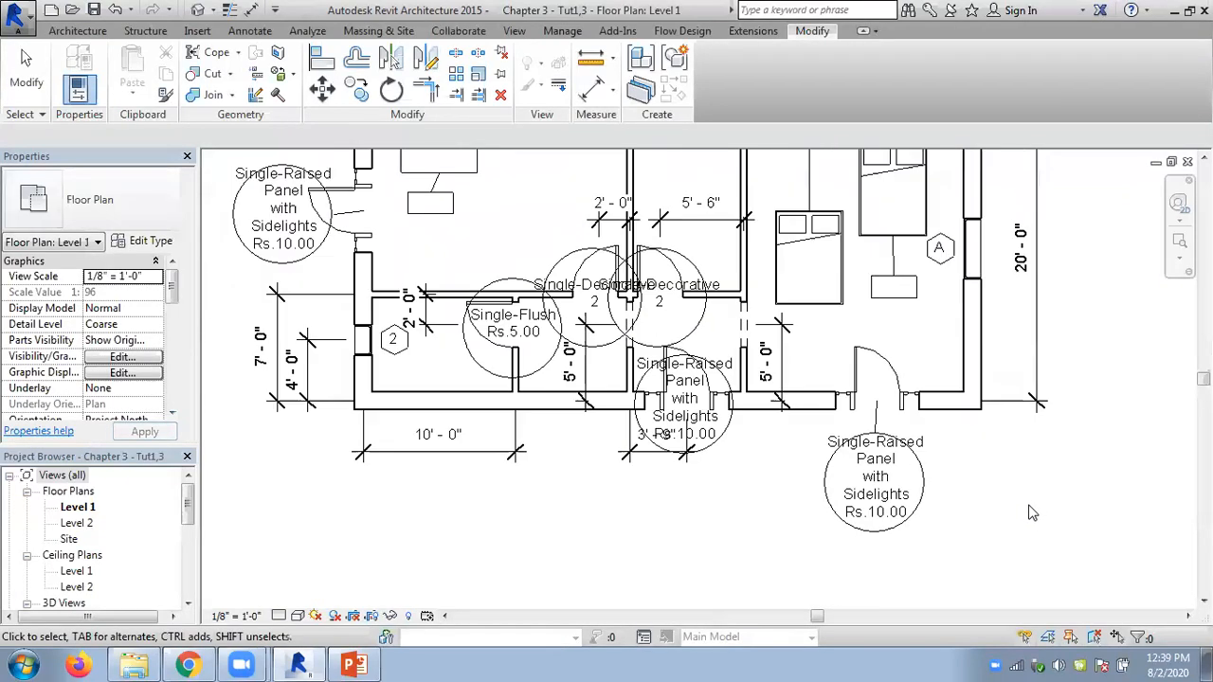
Return to the Door Tag family and set the text size of its label type to 2/32"
{"action": "left_click", "coordinate": [897, 474]}
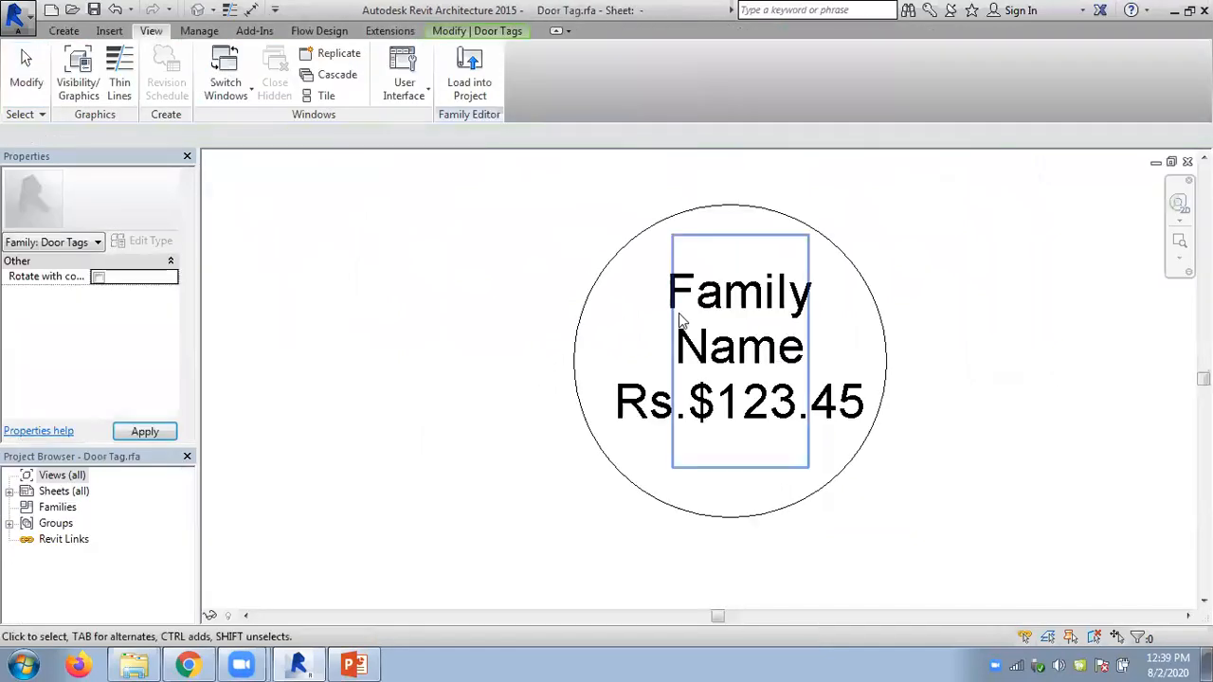
{"action": "left_click", "coordinate": [684, 322]}
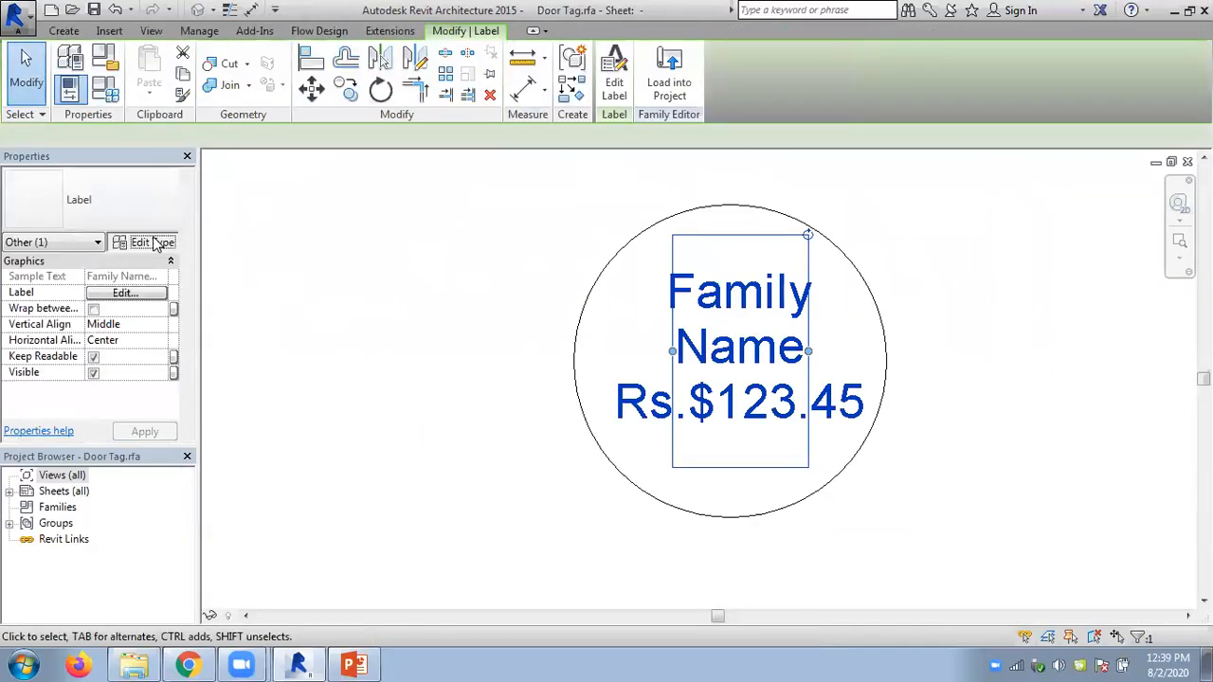
{"action": "left_click", "coordinate": [152, 241]}
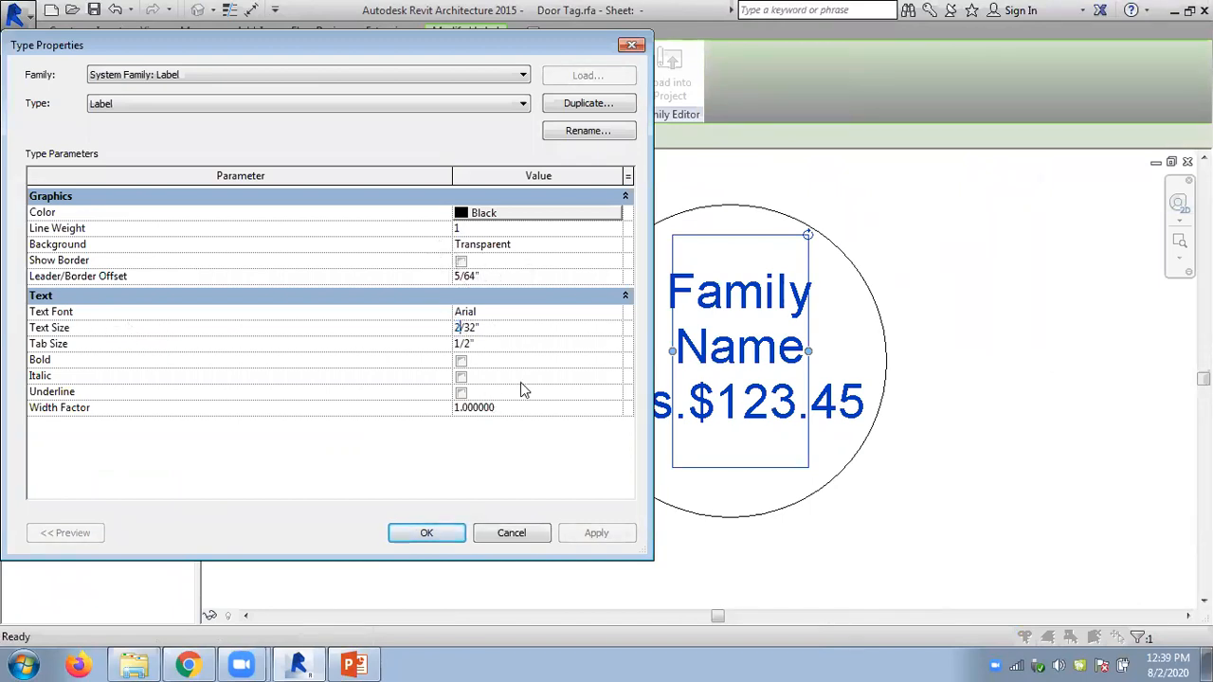
{"action": "left_click", "coordinate": [449, 533]}
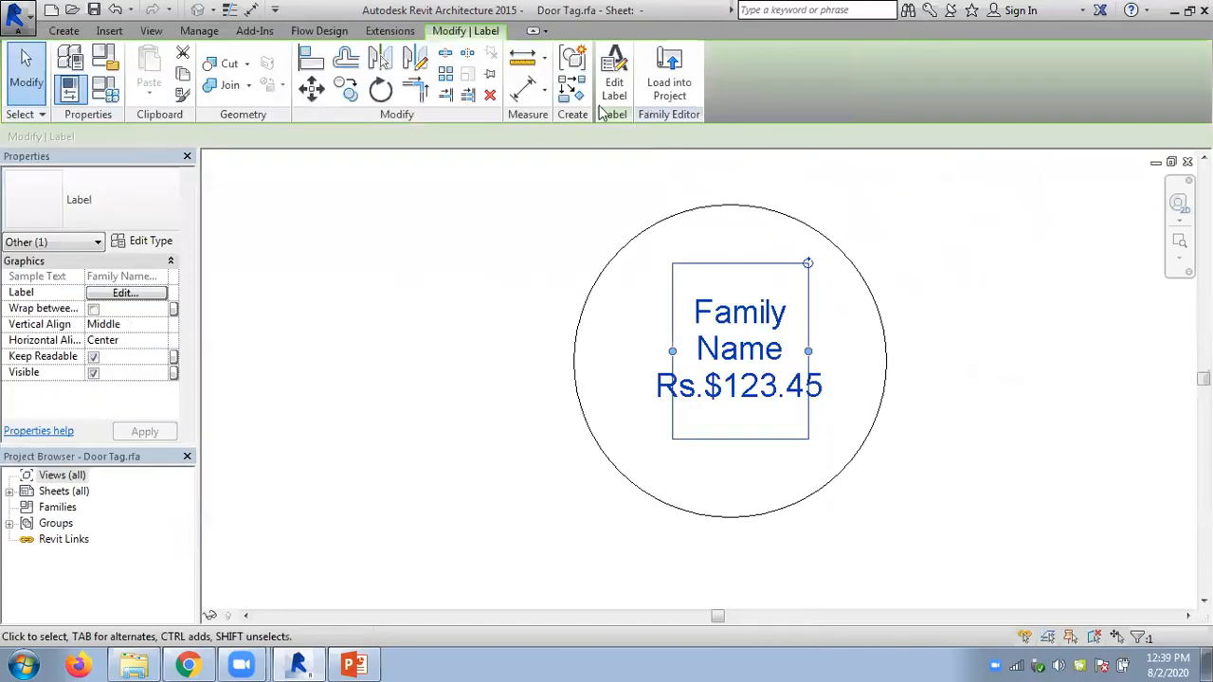
Reload the Door Tag family with the resized label text into the project, overwrite the existing version and inspect the floor plan's door tags
{"action": "left_click", "coordinate": [675, 84]}
{"action": "left_click", "coordinate": [589, 465]}
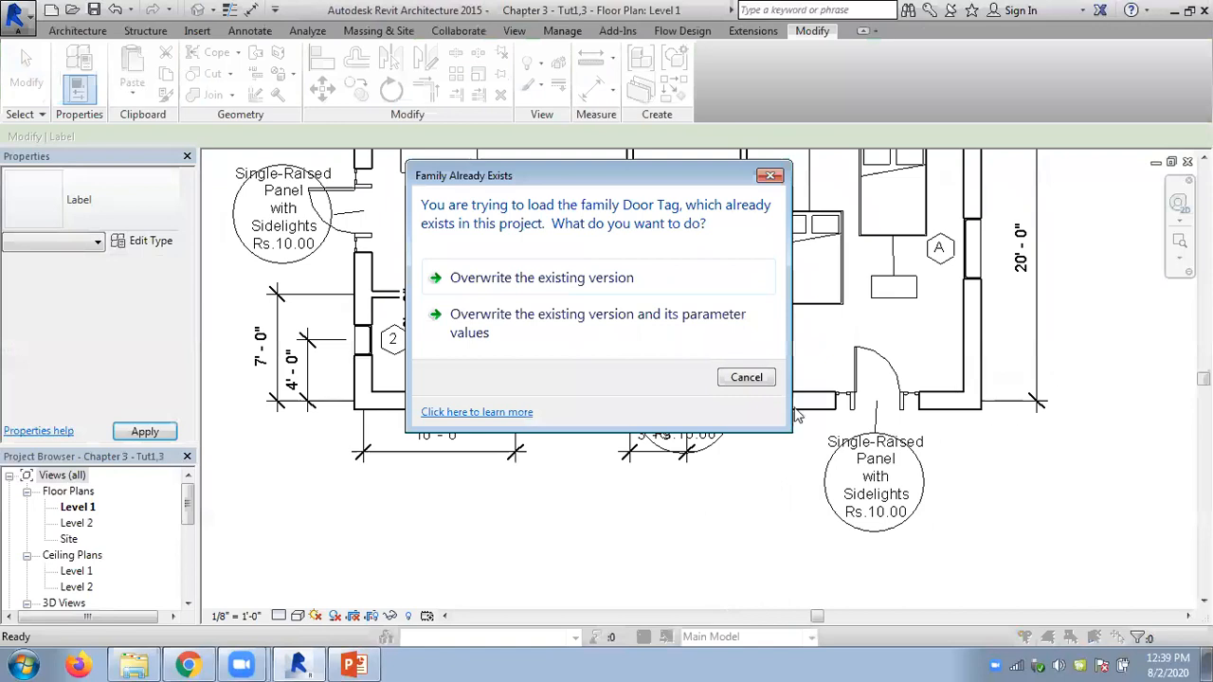
{"action": "left_click", "coordinate": [625, 287]}
{"action": "middle_click_drag", "start_coordinate": [1065, 496], "coordinate": [1067, 545]}
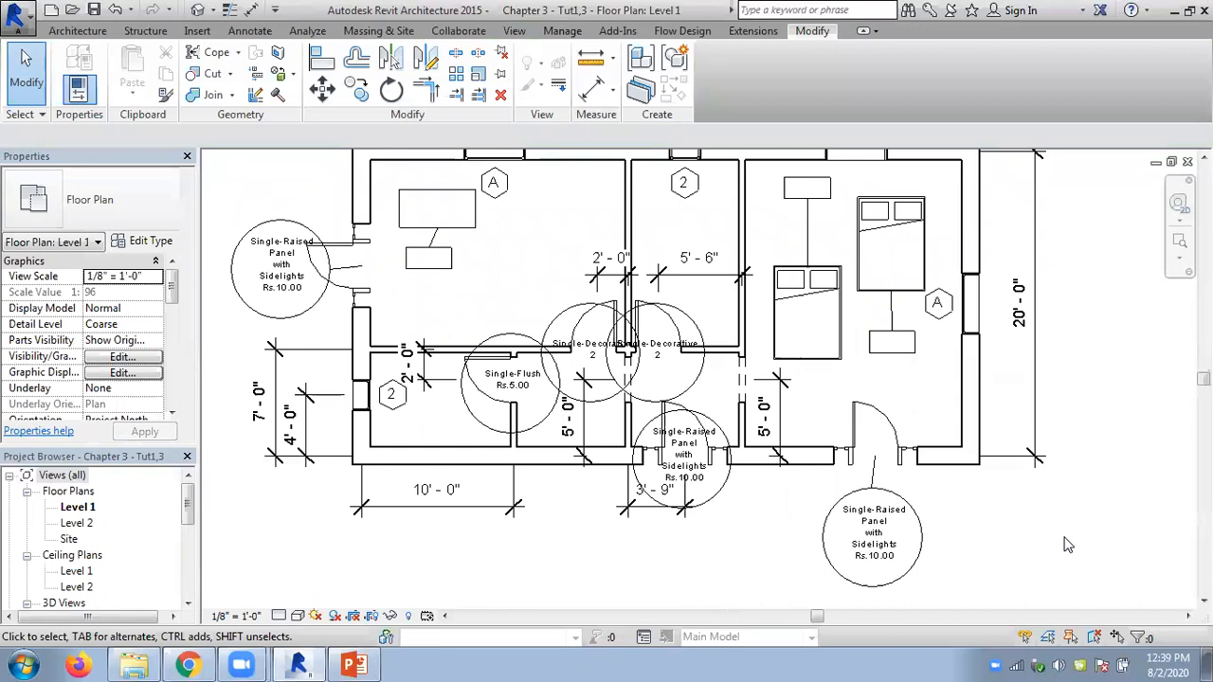
{"action": "middle_click_drag", "start_coordinate": [1059, 528], "coordinate": [1075, 571]}
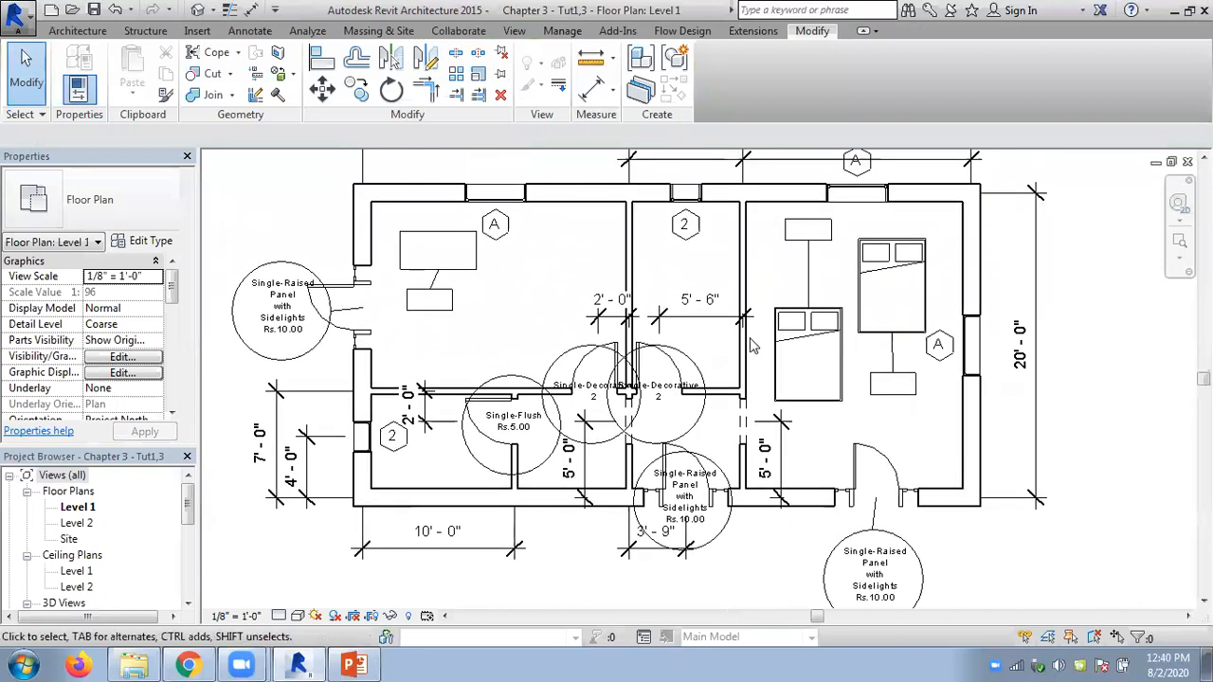
{"action": "scroll", "coordinate": [534, 257], "scroll_direction": "down", "scroll_amount": 2}
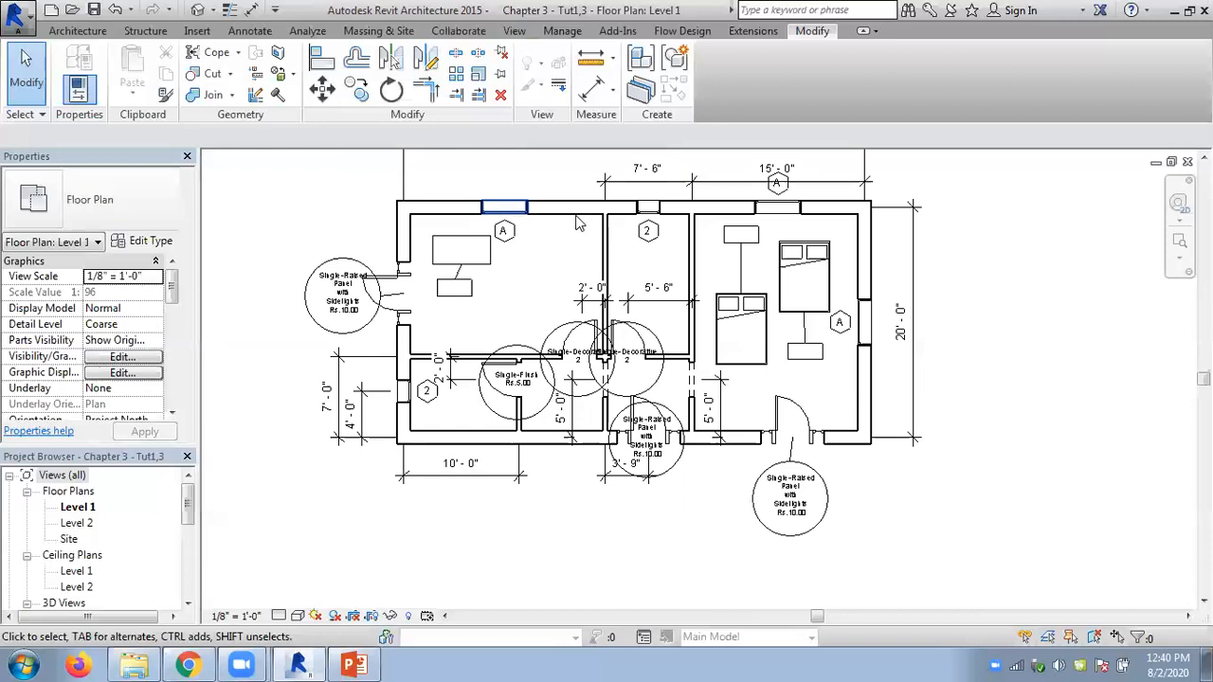
{"action": "left_click", "coordinate": [255, 32]}
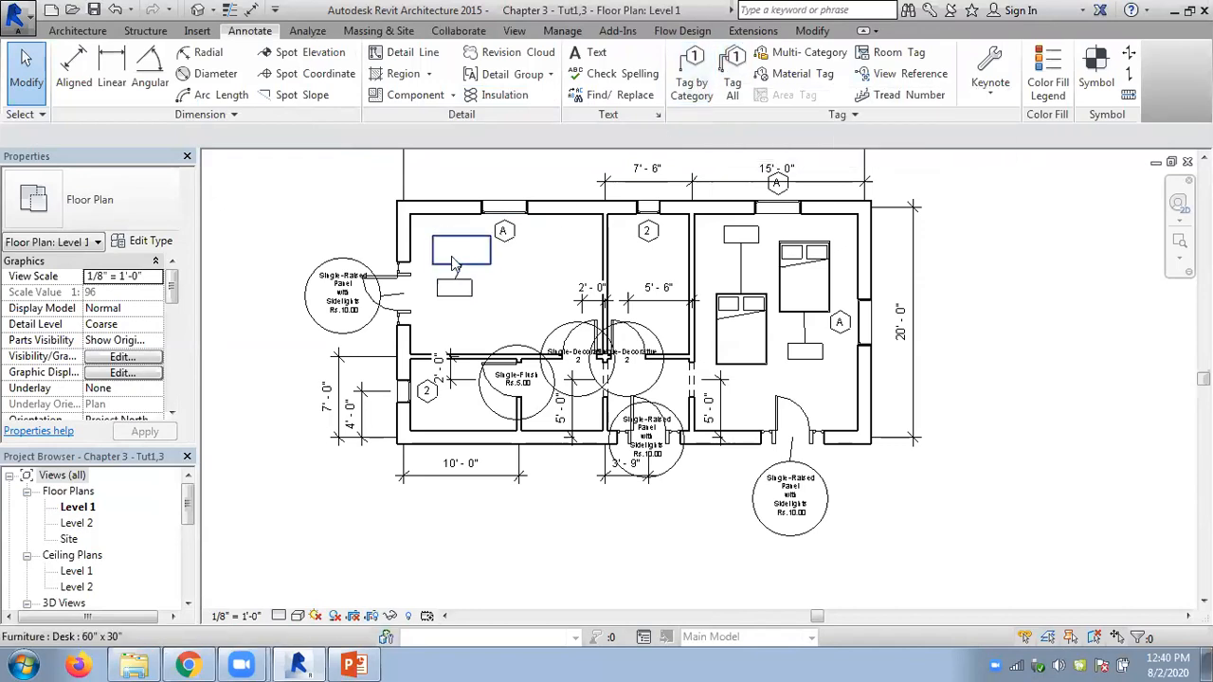
{"action": "left_click", "coordinate": [676, 103]}
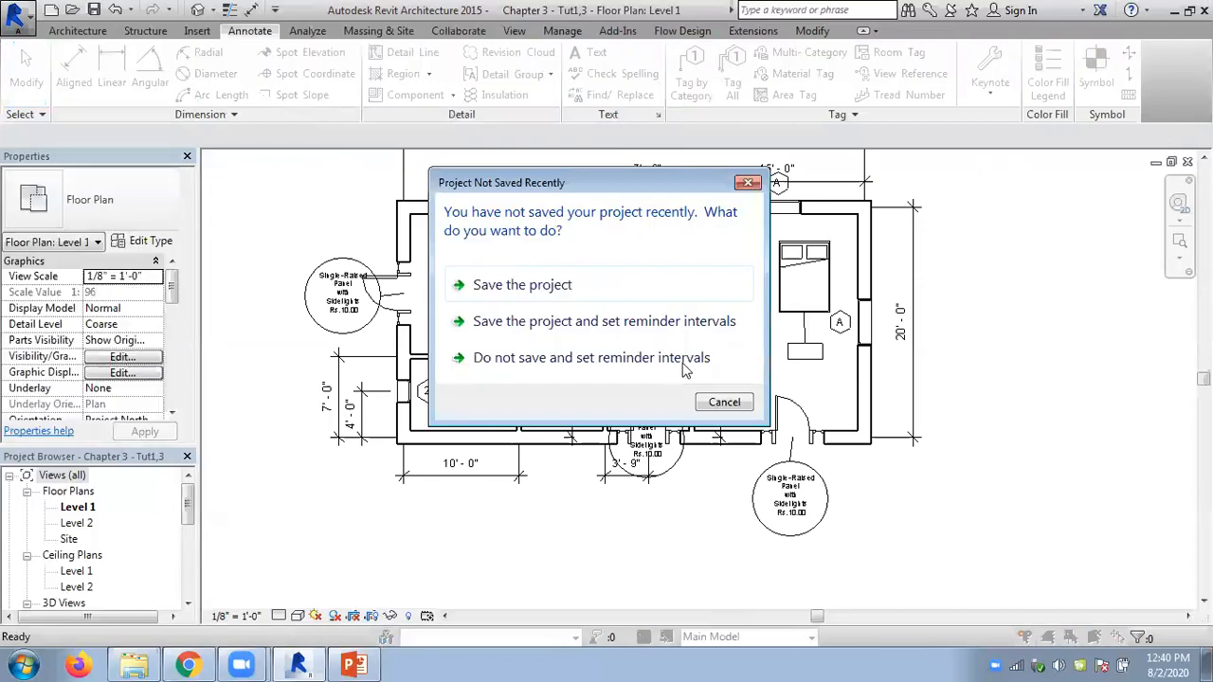
{"action": "left_click", "coordinate": [724, 402]}
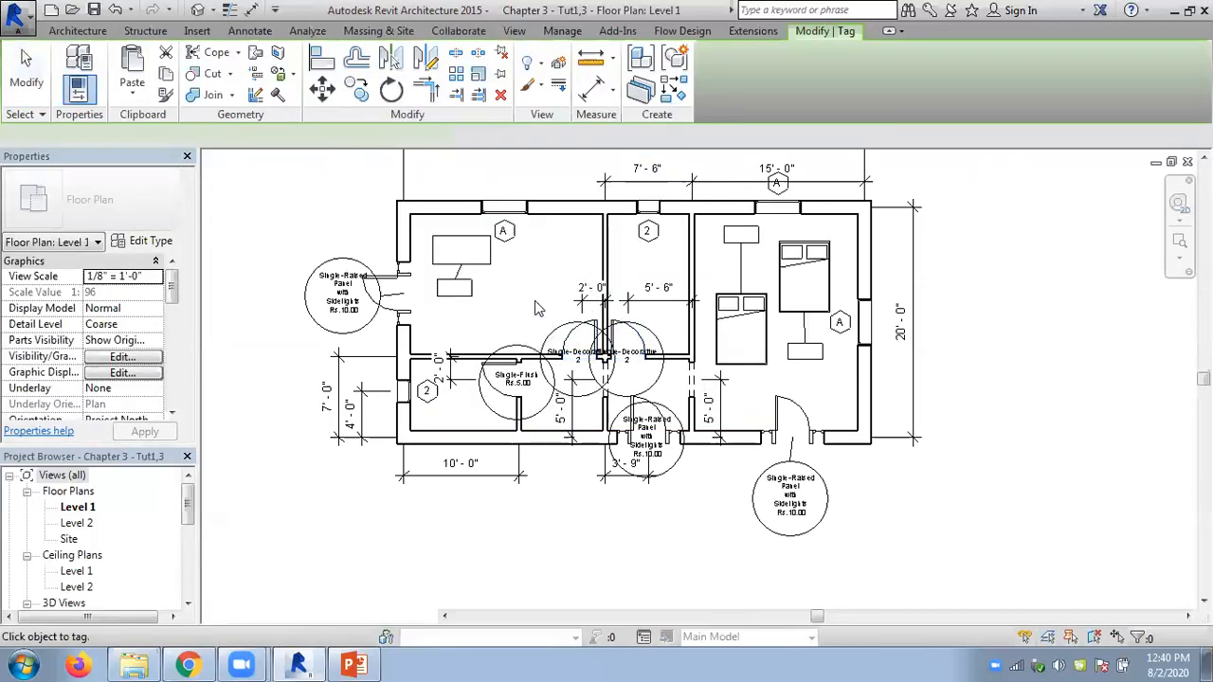
Switch to Windows Explorer and open the folder C:\ProgramData\Autodesk\RAC 2015\Libraries\US Imperial\Annotations\Architectural
{"action": "left_click", "coordinate": [23, 666]}
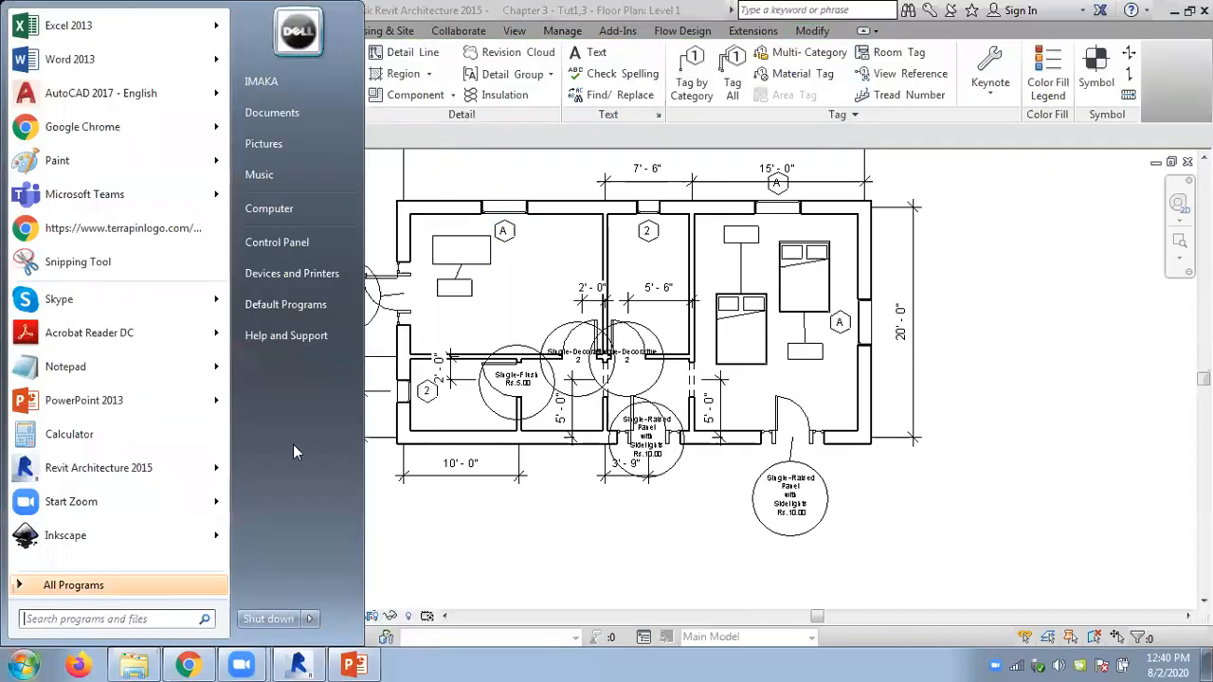
{"action": "left_click", "coordinate": [298, 211]}
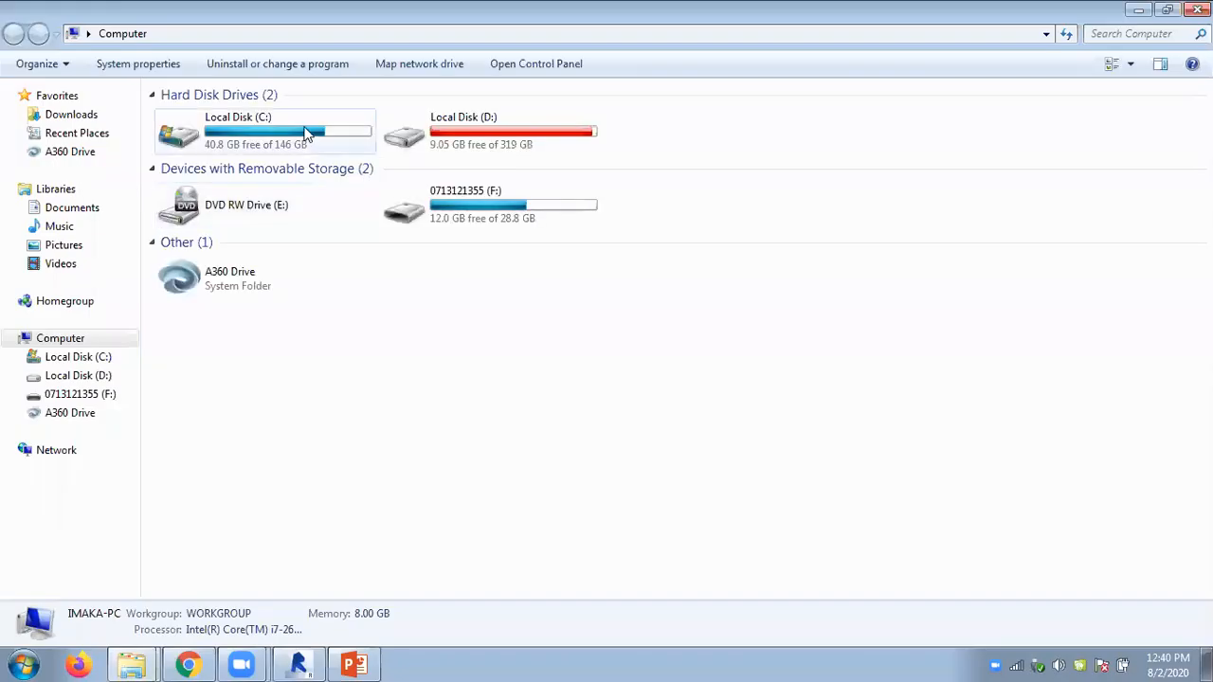
{"action": "double_click", "coordinate": [306, 134]}
{"action": "double_click", "coordinate": [220, 341]}
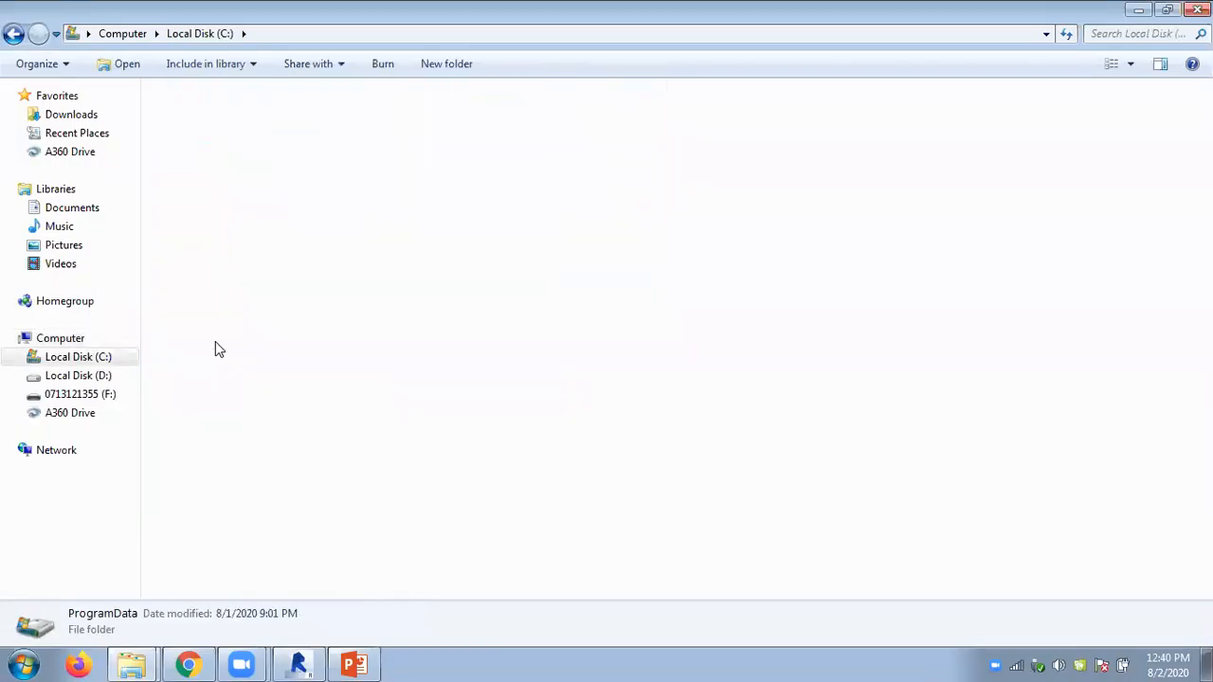
{"action": "double_click", "coordinate": [205, 189]}
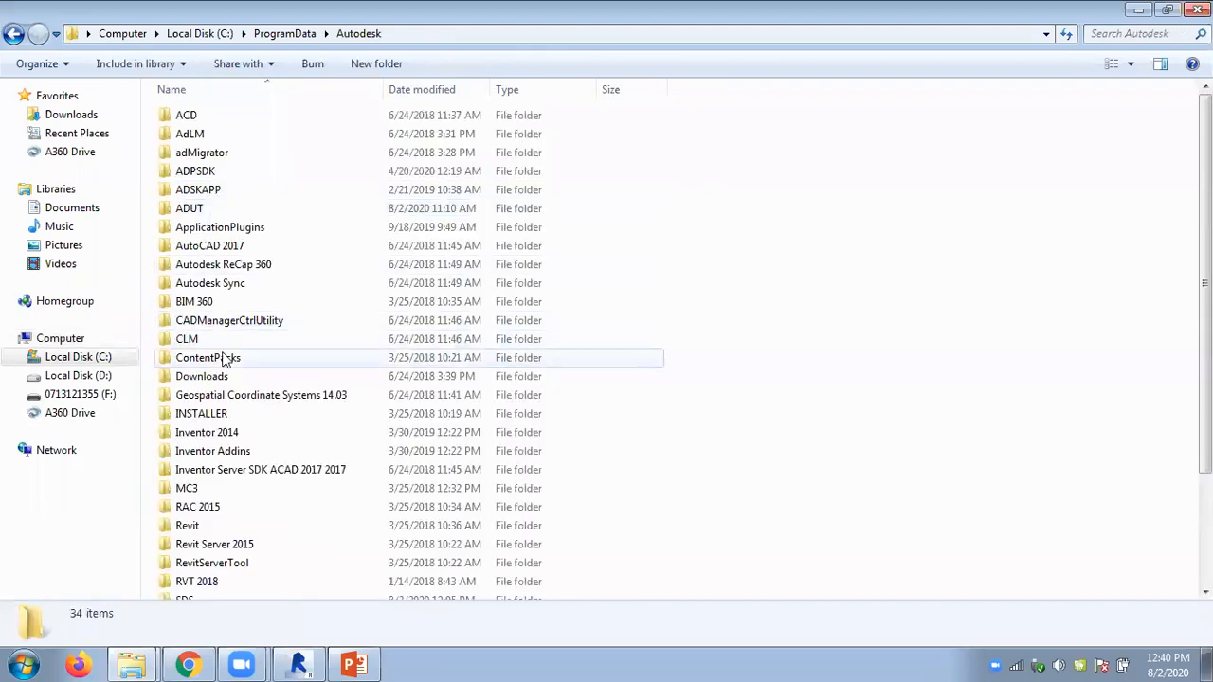
{"action": "double_click", "coordinate": [199, 507]}
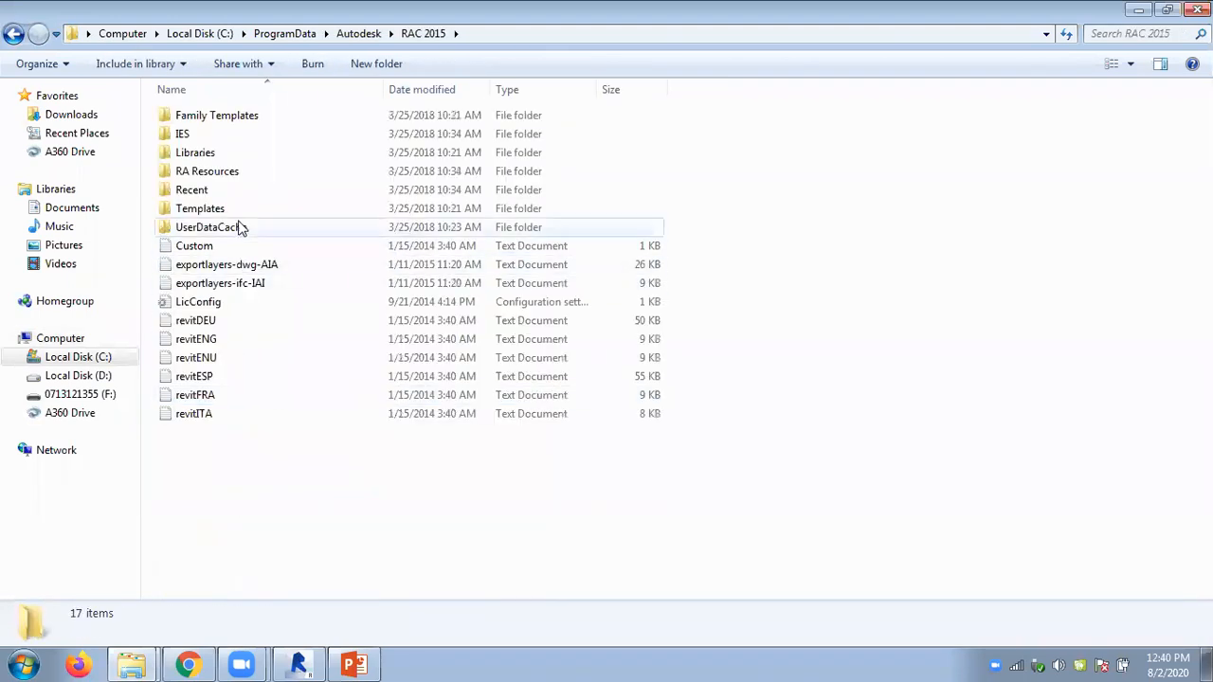
{"action": "double_click", "coordinate": [226, 155]}
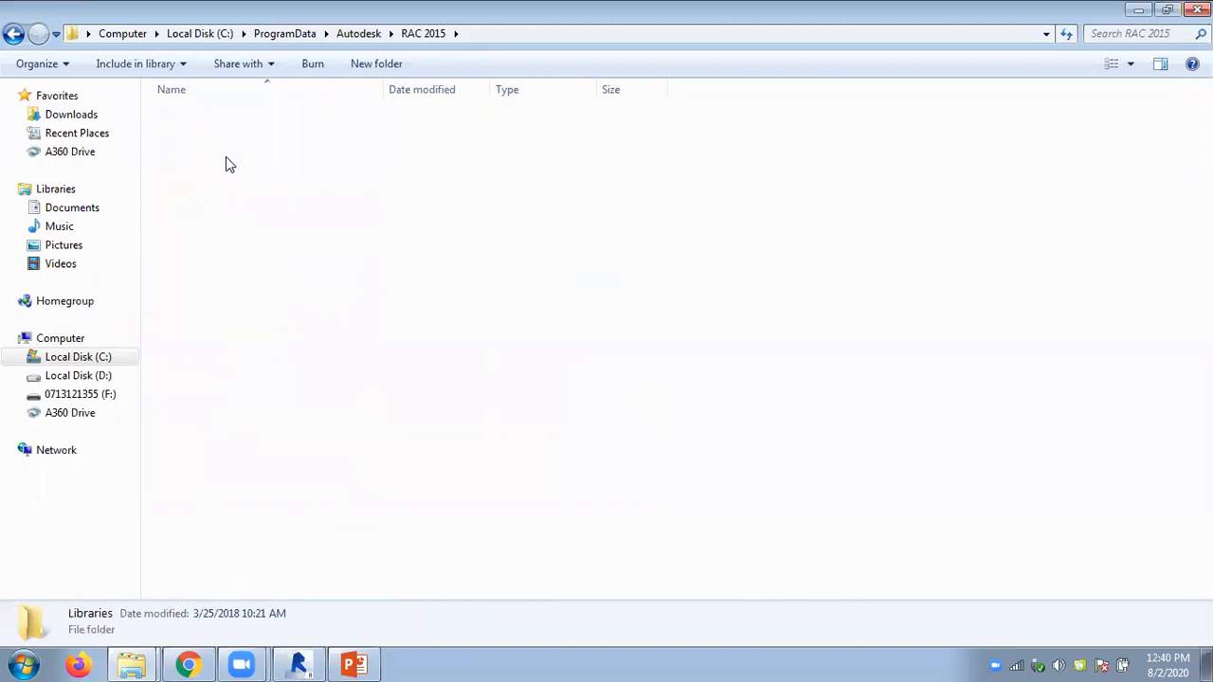
{"action": "double_click", "coordinate": [227, 123]}
{"action": "double_click", "coordinate": [228, 123]}
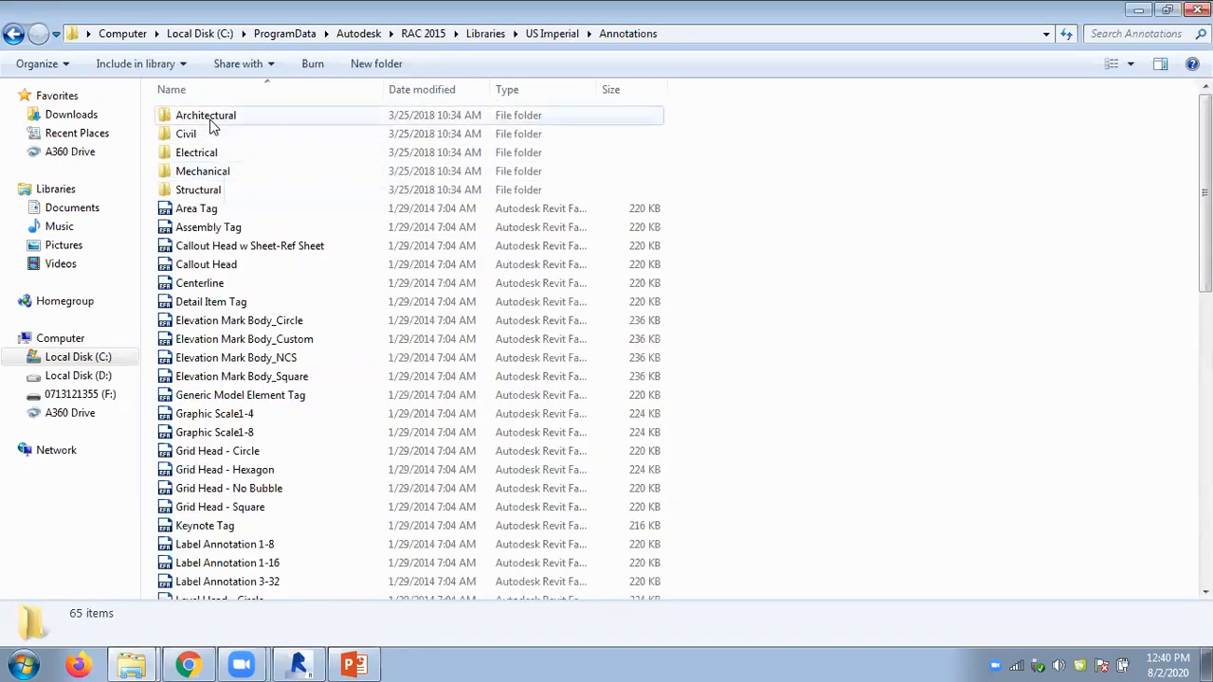
{"action": "double_click", "coordinate": [213, 121]}
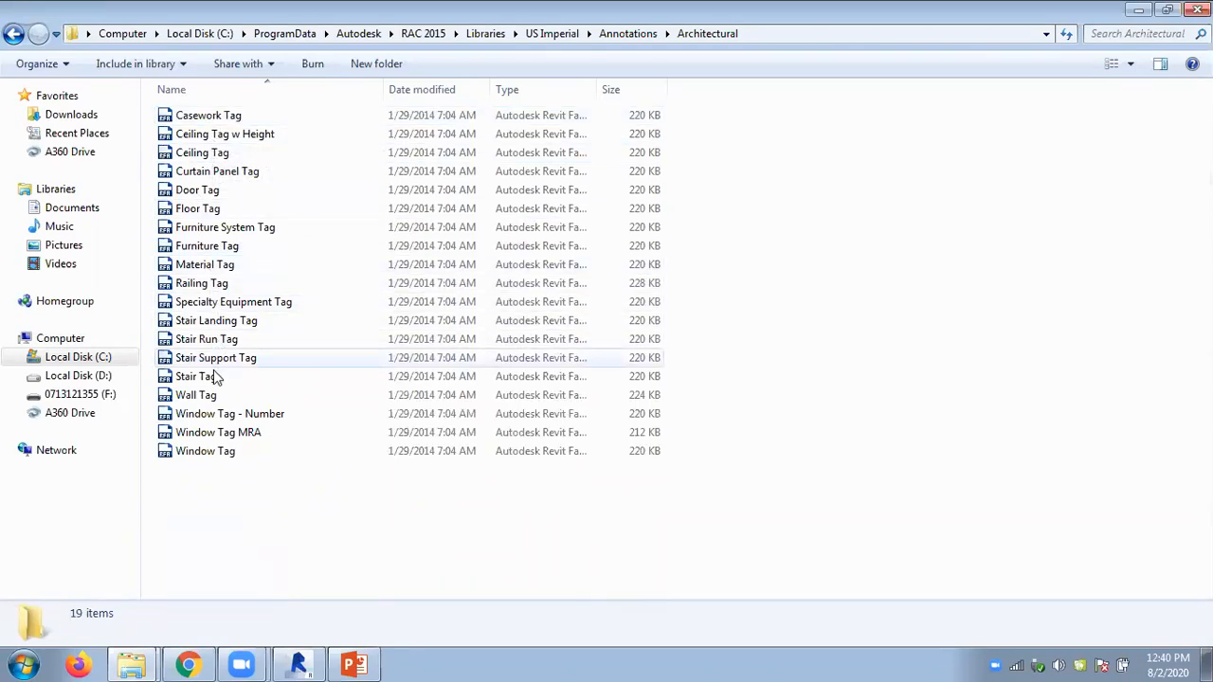
Show the architectural tag families as icon previews, examine their shapes, and return to the Revit floor plan
{"action": "left_click", "coordinate": [217, 251]}
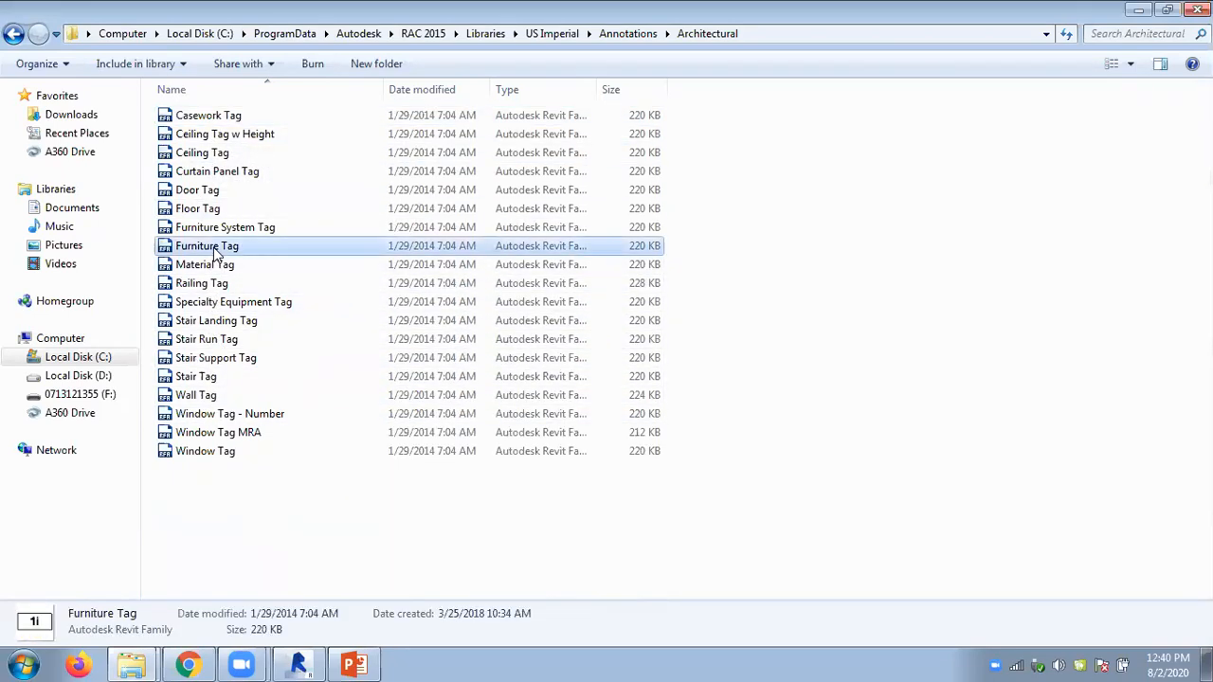
{"action": "left_click", "coordinate": [1130, 63]}
{"action": "left_click", "coordinate": [1152, 44]}
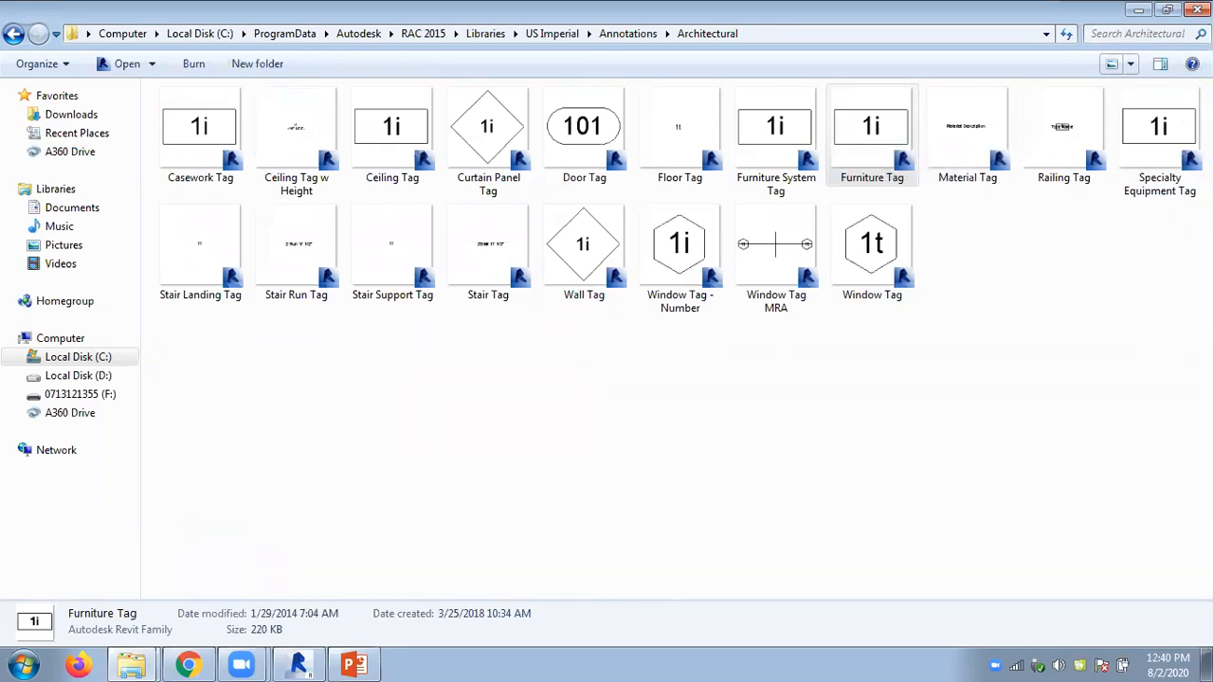
{"action": "left_click", "coordinate": [1139, 10]}
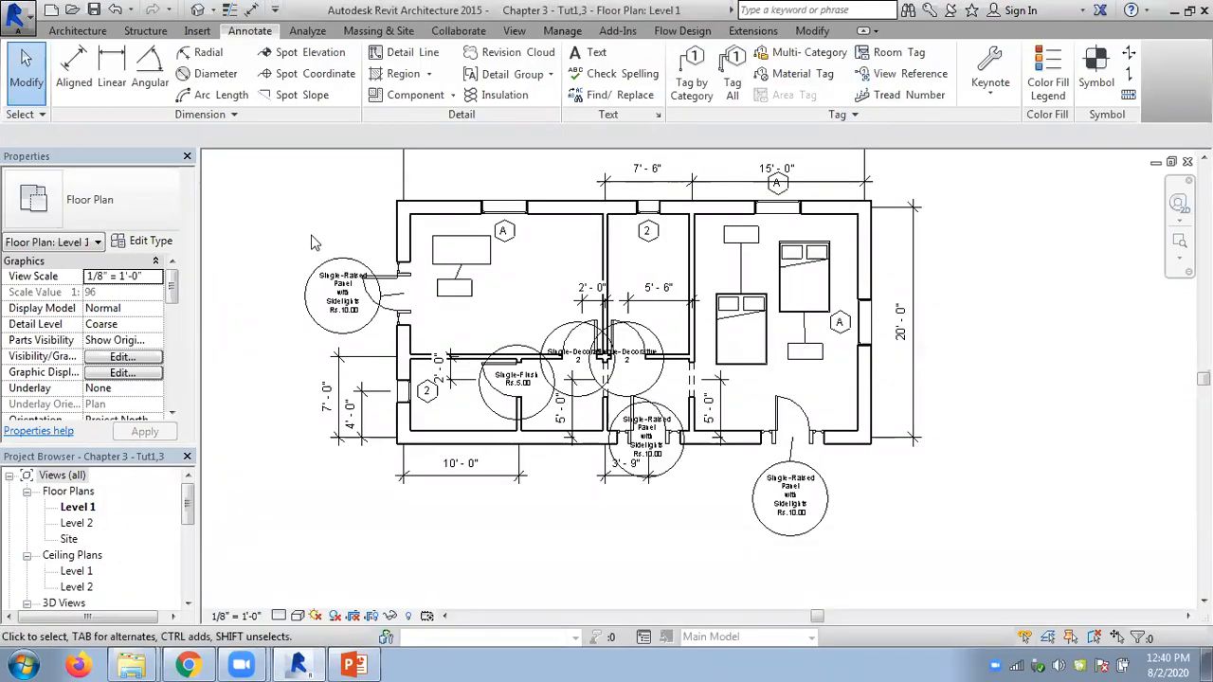
Open the family of the furniture tag attached to the desk in the upper-left room for editing
{"action": "scroll", "coordinate": [316, 243], "scroll_direction": "up", "scroll_amount": 1}
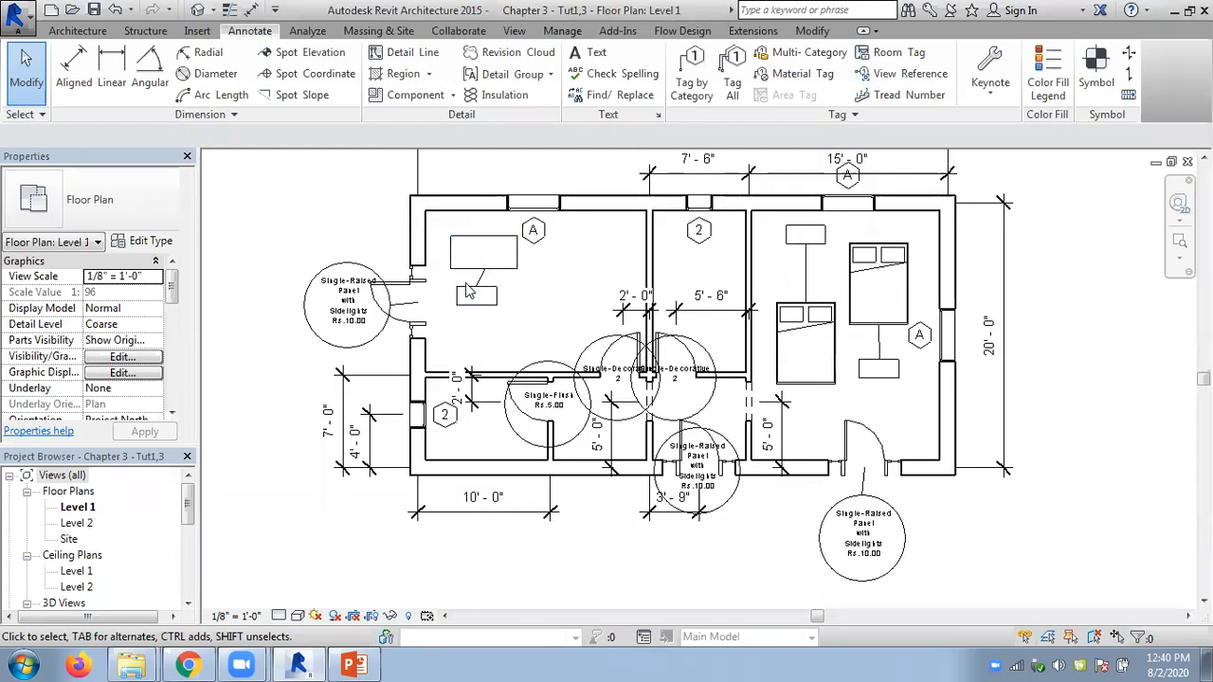
{"action": "scroll", "coordinate": [486, 312], "scroll_direction": "up", "scroll_amount": 1}
{"action": "middle_click_drag", "start_coordinate": [510, 341], "coordinate": [510, 378]}
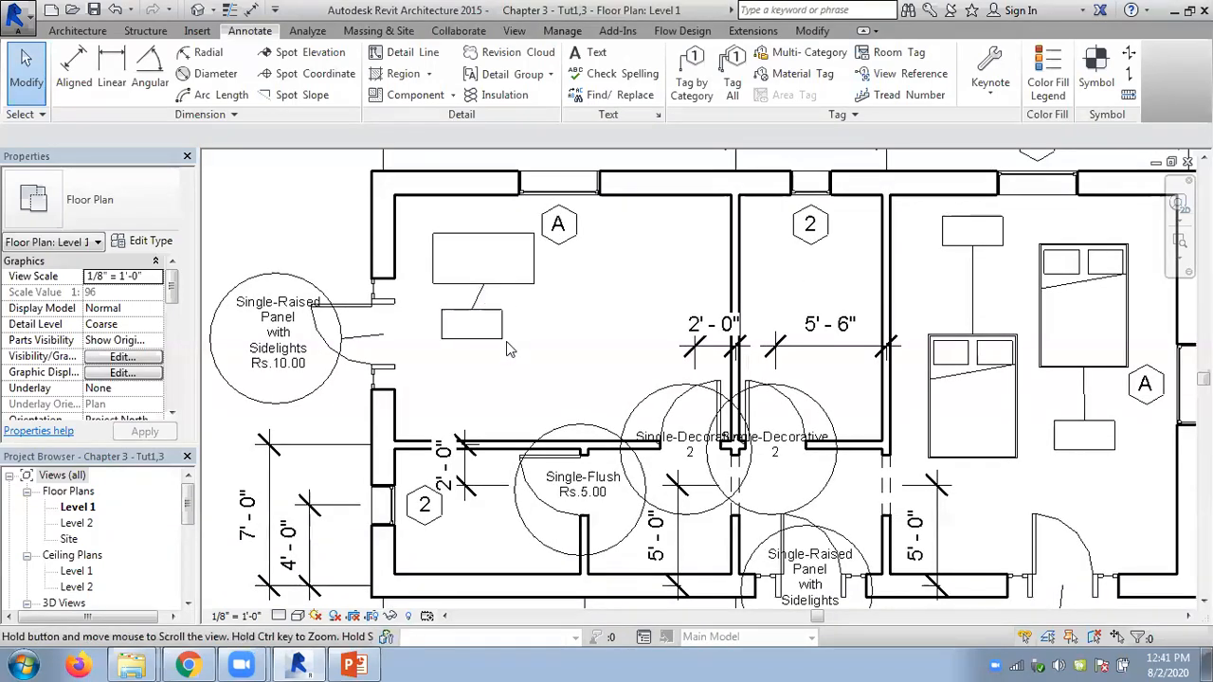
{"action": "left_click", "coordinate": [454, 317]}
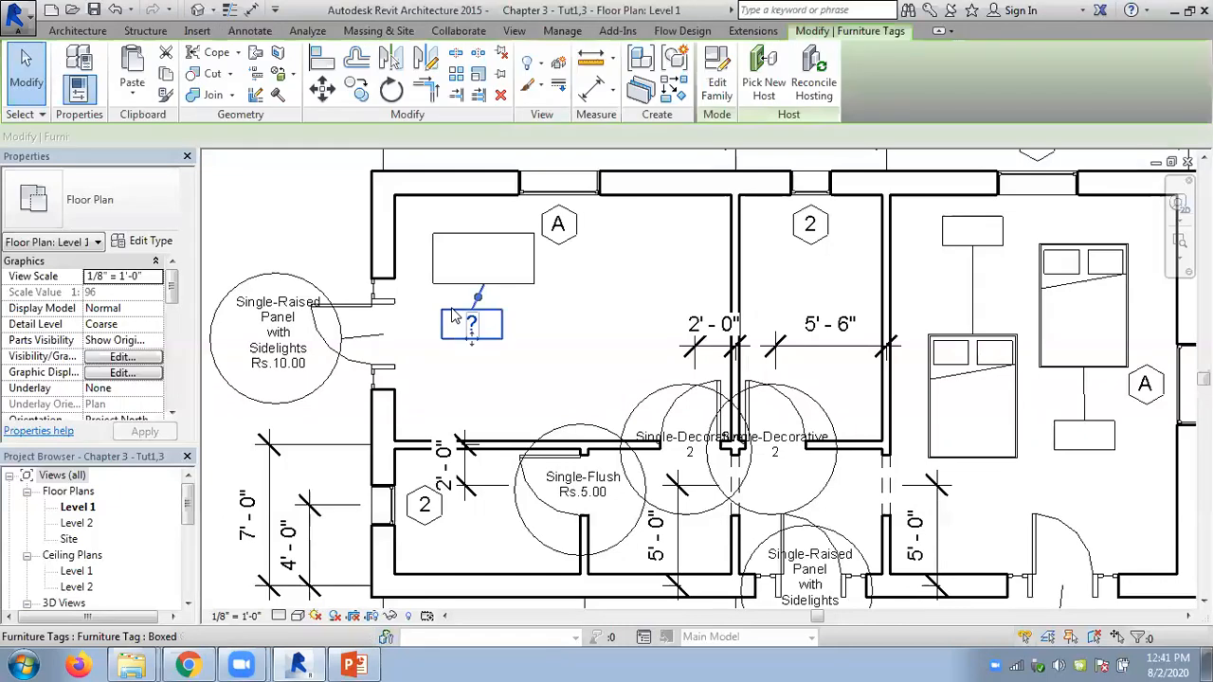
{"action": "left_click", "coordinate": [713, 87]}
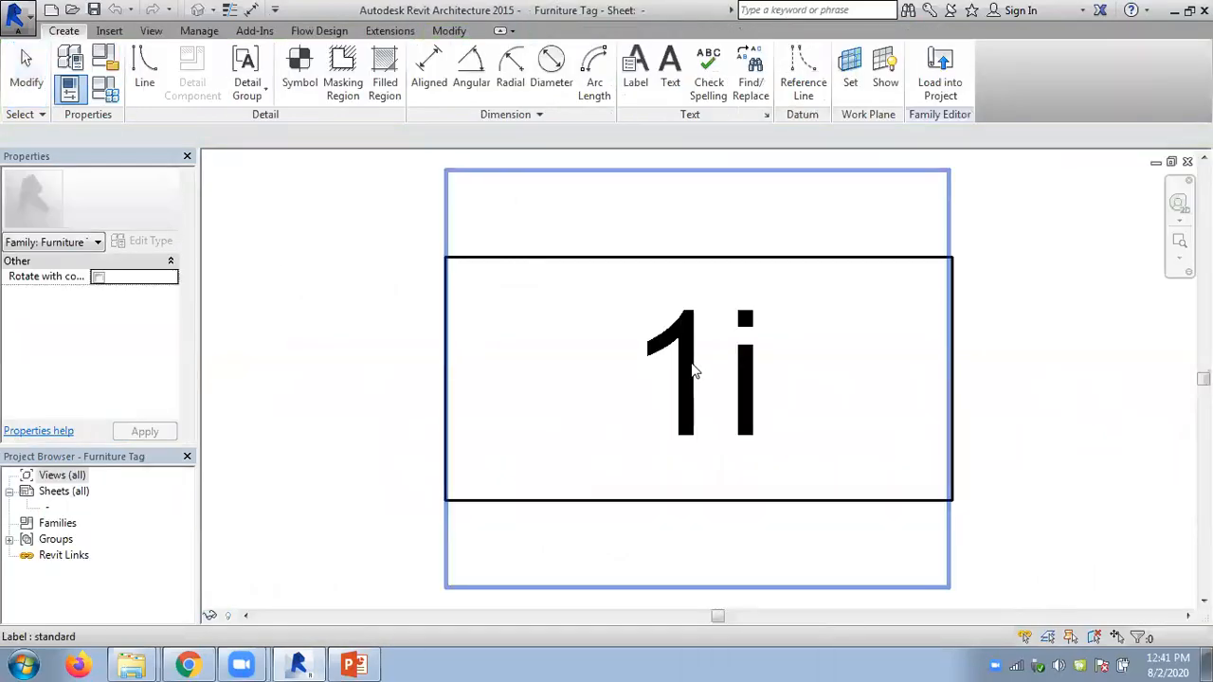
Check which parameters the Furniture Tag's label uses without changing them, and load the family into the Chapter 3 - Tut1,3 project
{"action": "left_click", "coordinate": [693, 370]}
{"action": "left_click", "coordinate": [614, 95]}
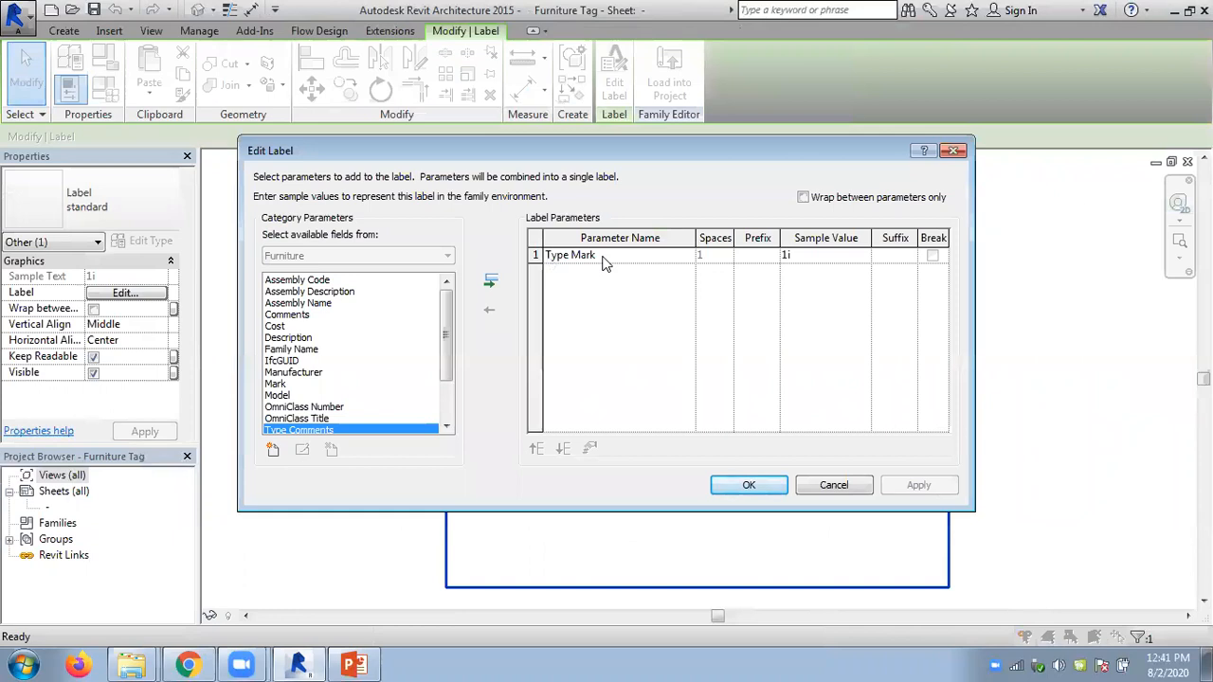
{"action": "left_click", "coordinate": [839, 485]}
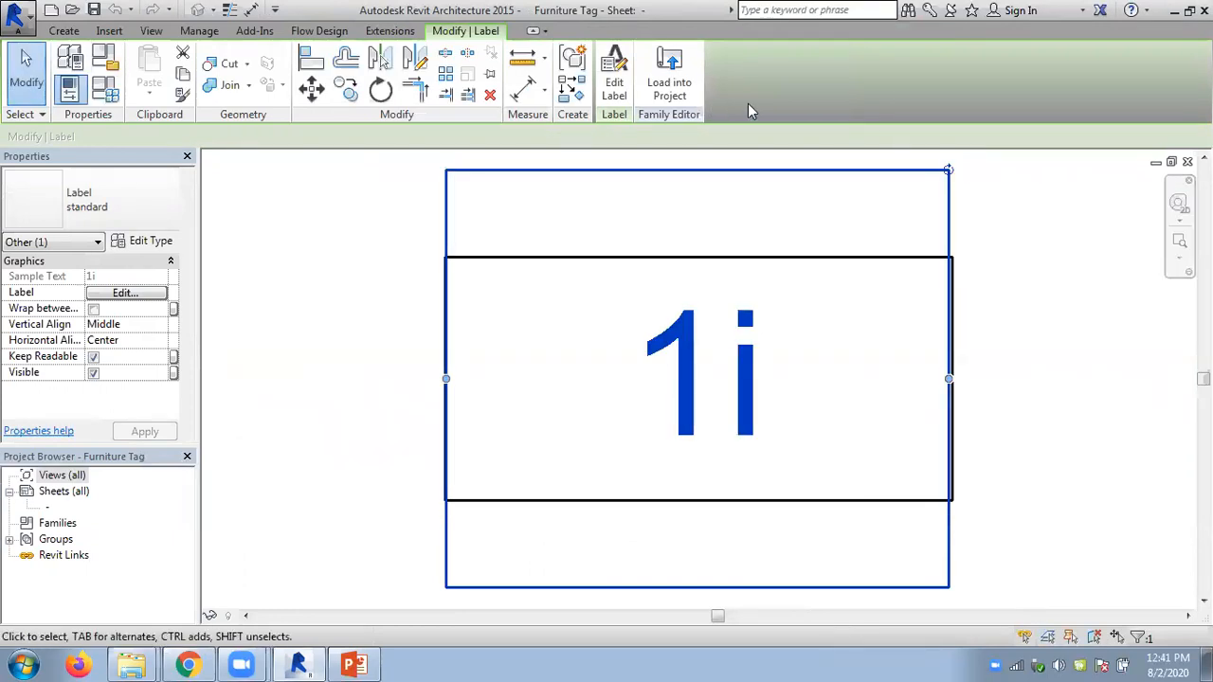
{"action": "left_click", "coordinate": [670, 85]}
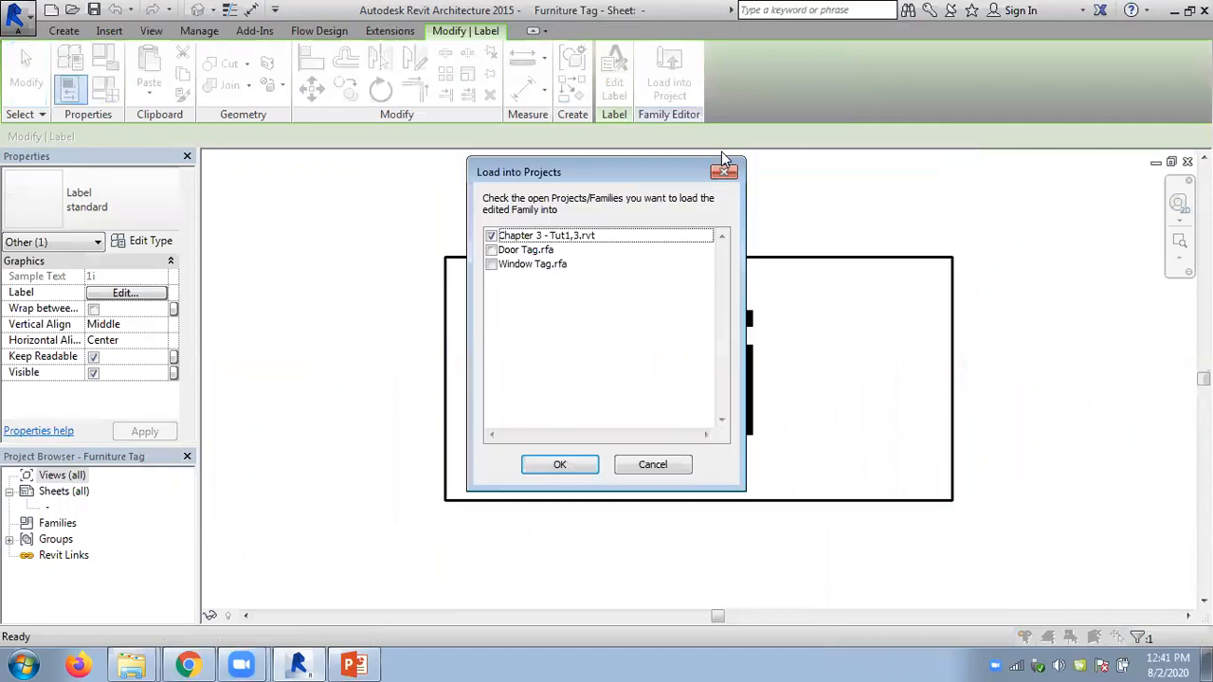
{"action": "left_click", "coordinate": [557, 465]}
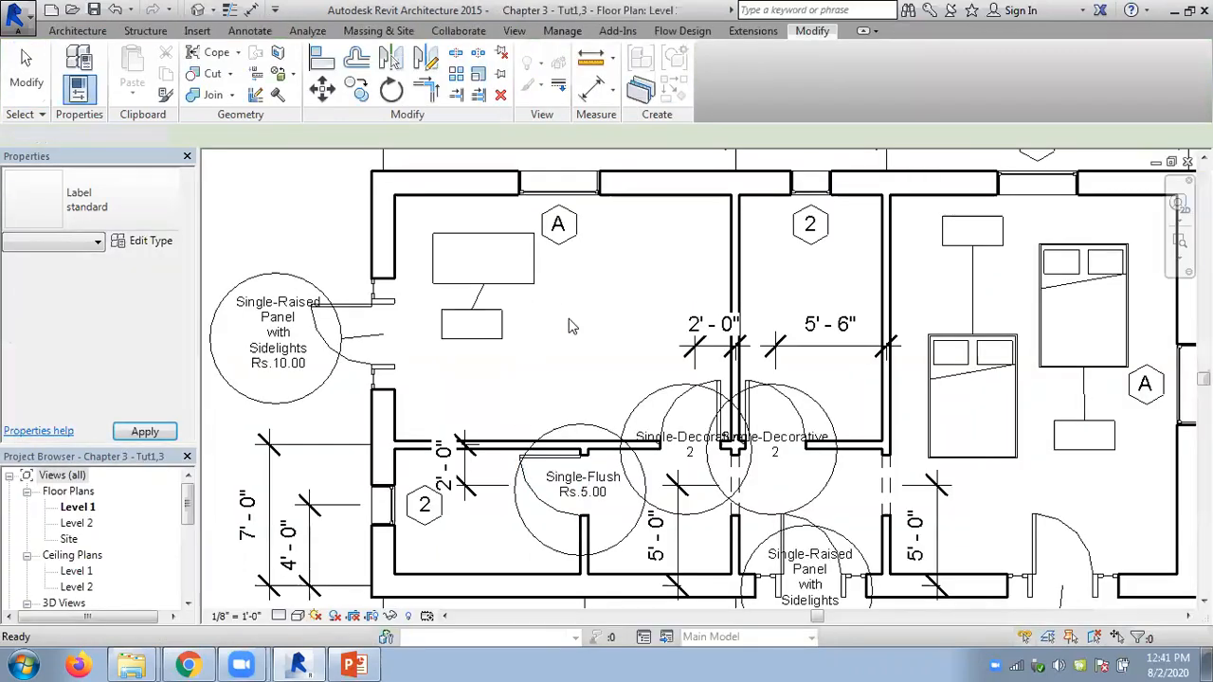
Set the Type Mark of the 60" x 30" Desk type in the upper-left room to "desk"
{"action": "left_click", "coordinate": [547, 274]}
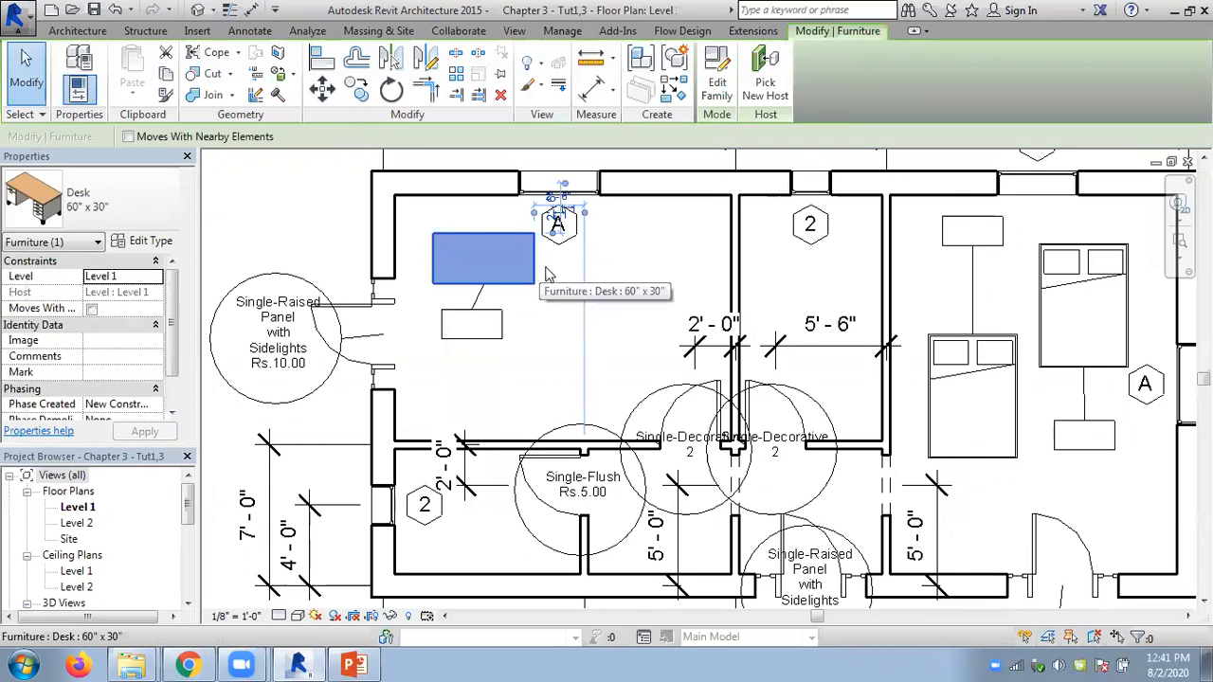
{"action": "left_click", "coordinate": [142, 241]}
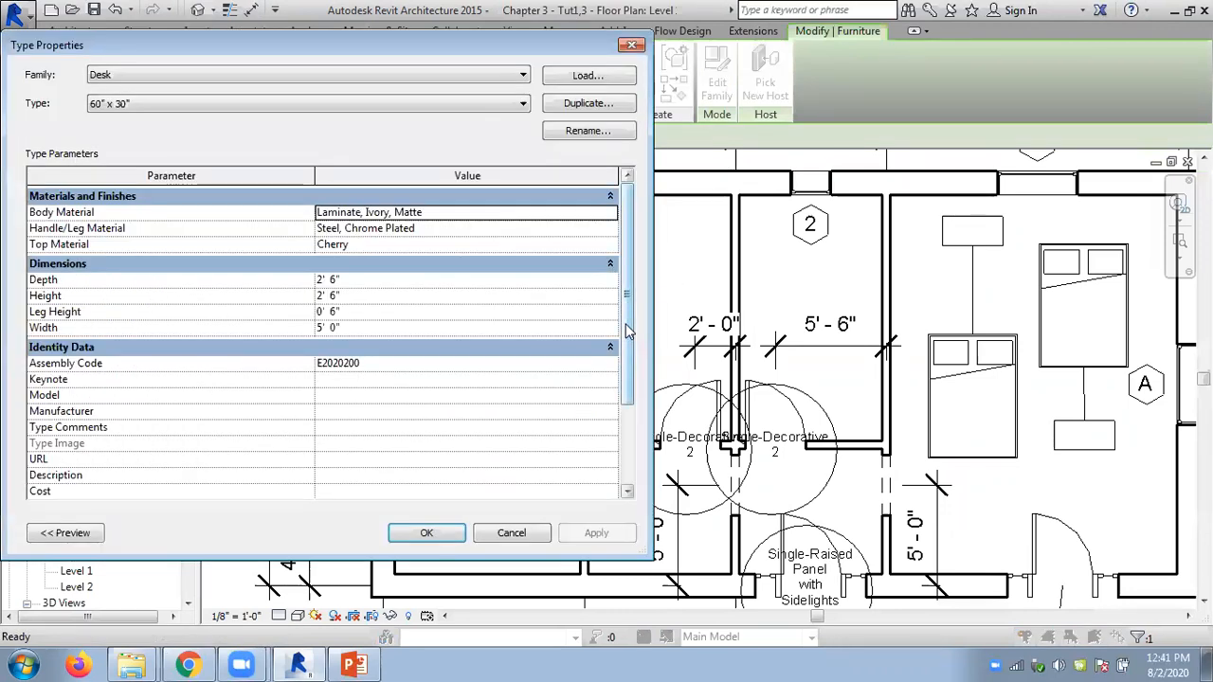
{"action": "left_click_drag", "start_coordinate": [625, 330], "coordinate": [624, 434]}
{"action": "left_click", "coordinate": [361, 438]}
{"action": "type", "text": "desk"}
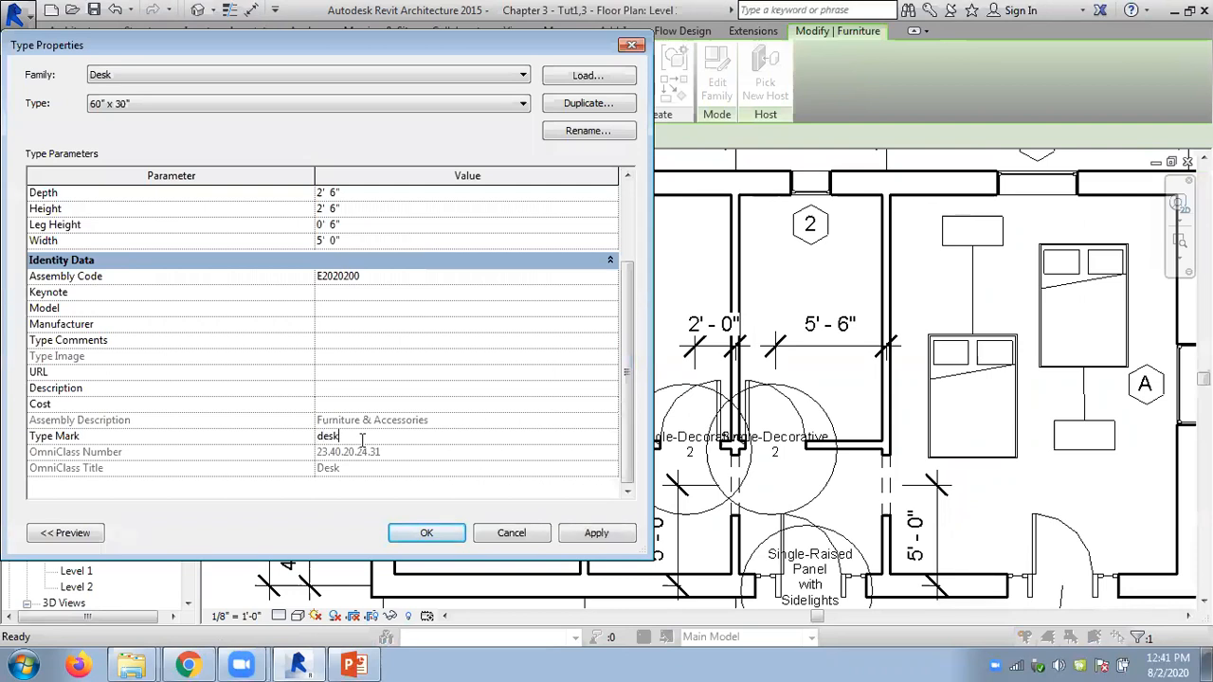
{"action": "left_click", "coordinate": [424, 534]}
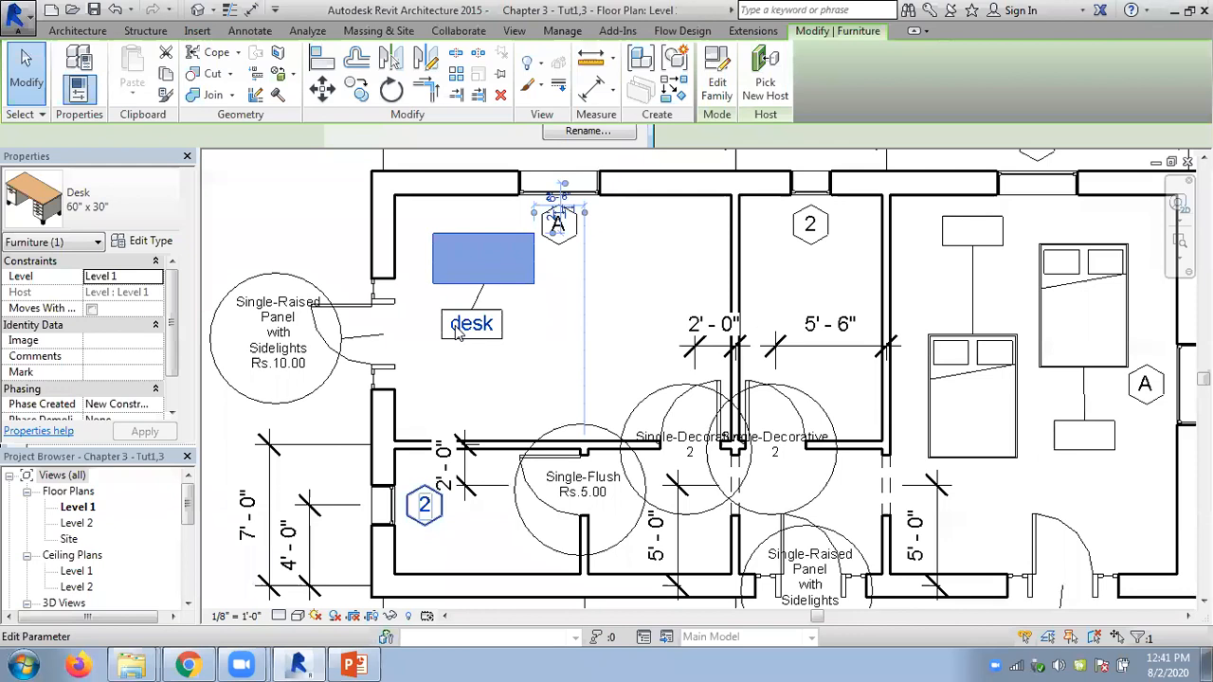
{"action": "left_click", "coordinate": [320, 234]}
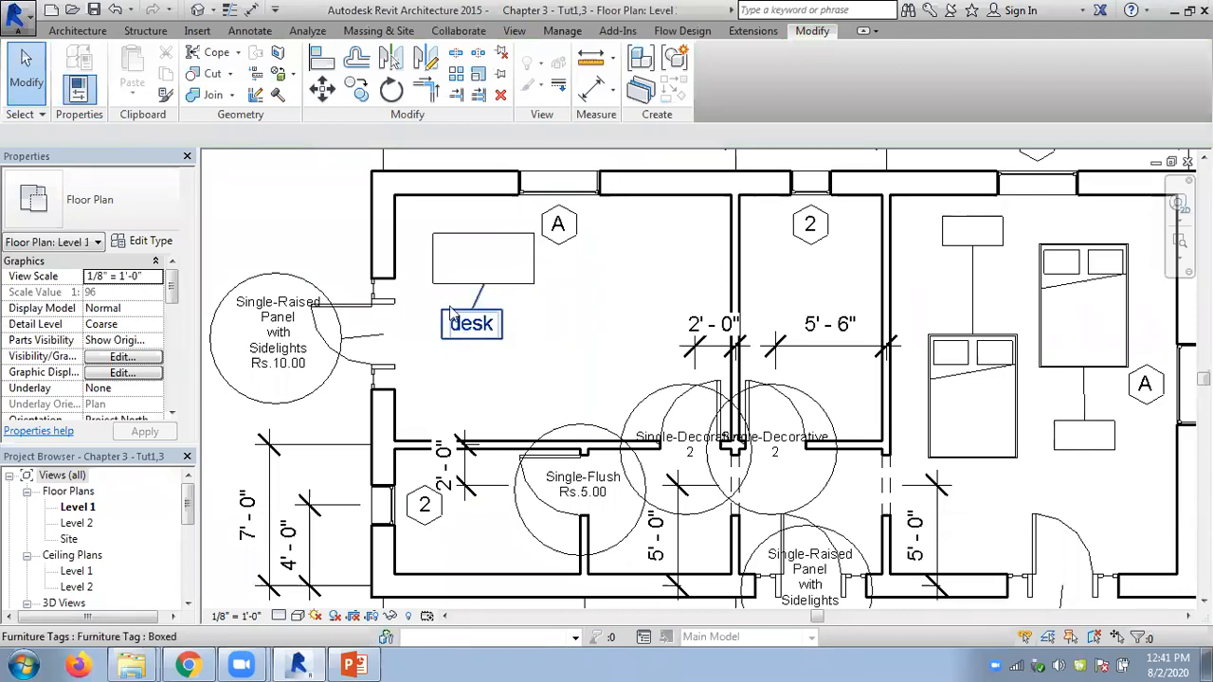
Open the family of the furniture tag attached to the desk for editing again
{"action": "left_click", "coordinate": [507, 292]}
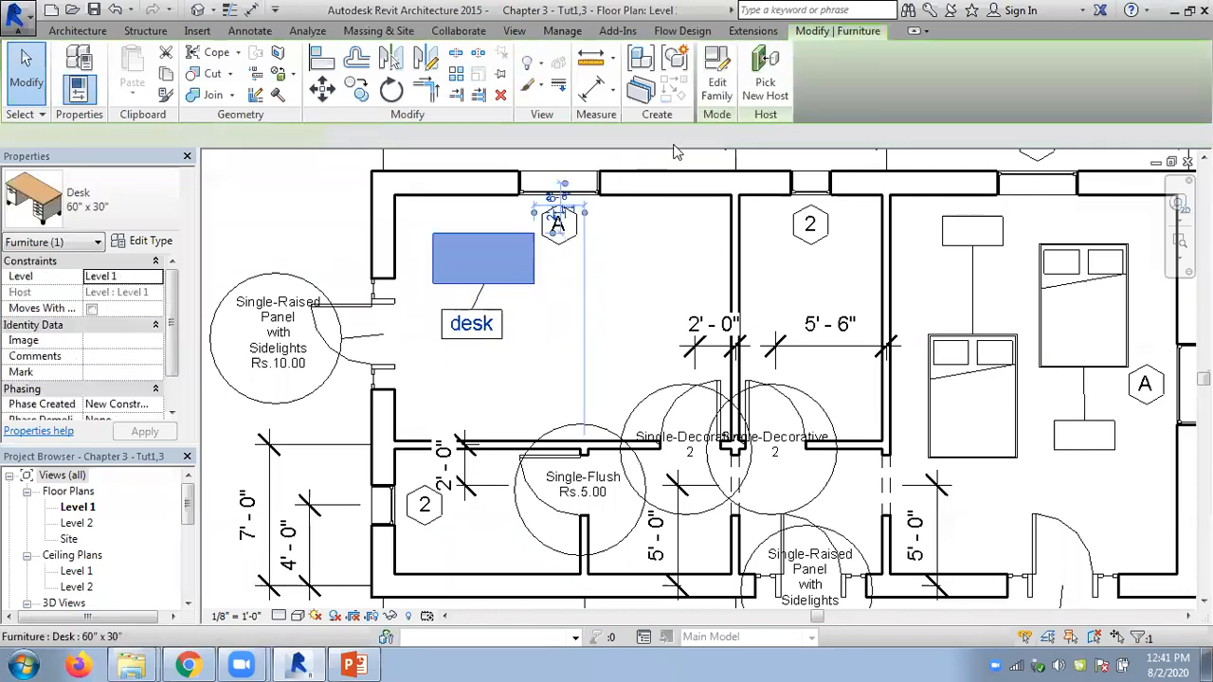
{"action": "left_click", "coordinate": [541, 273]}
{"action": "left_click", "coordinate": [488, 324]}
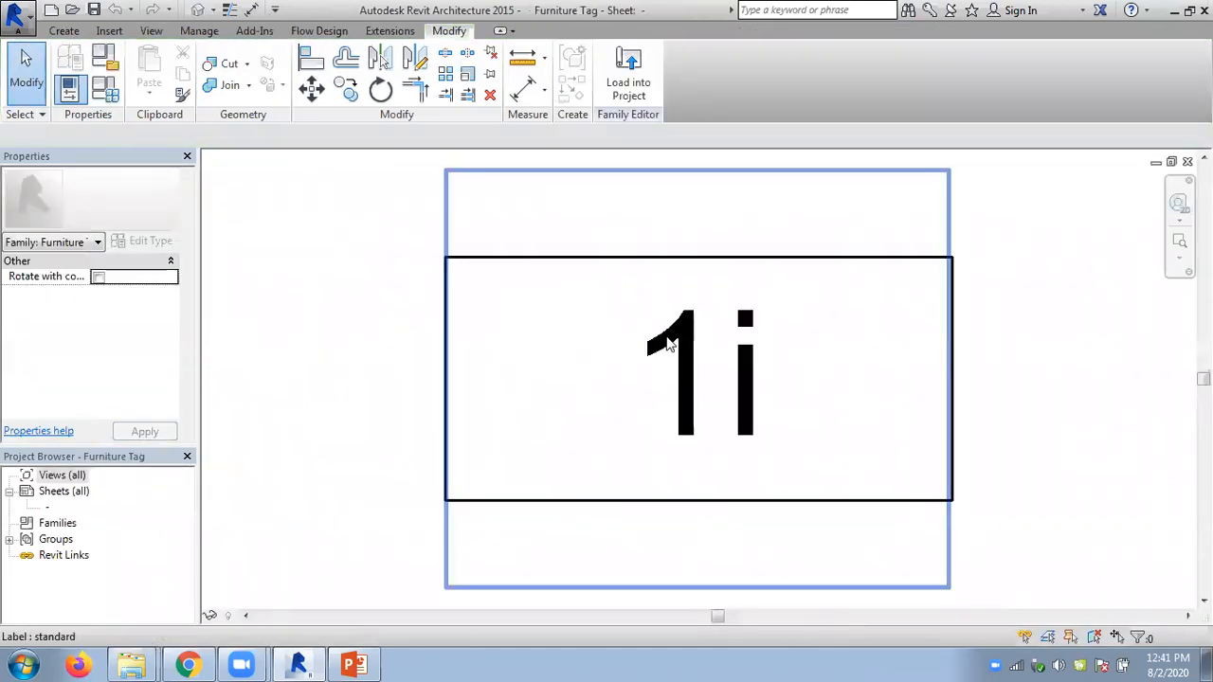
Add Cost on a new line after Type Mark in the Furniture Tag label, and load the family into Chapter 3 - Tut1,3, overwriting the existing version
{"action": "left_click", "coordinate": [668, 344]}
{"action": "left_click", "coordinate": [614, 85]}
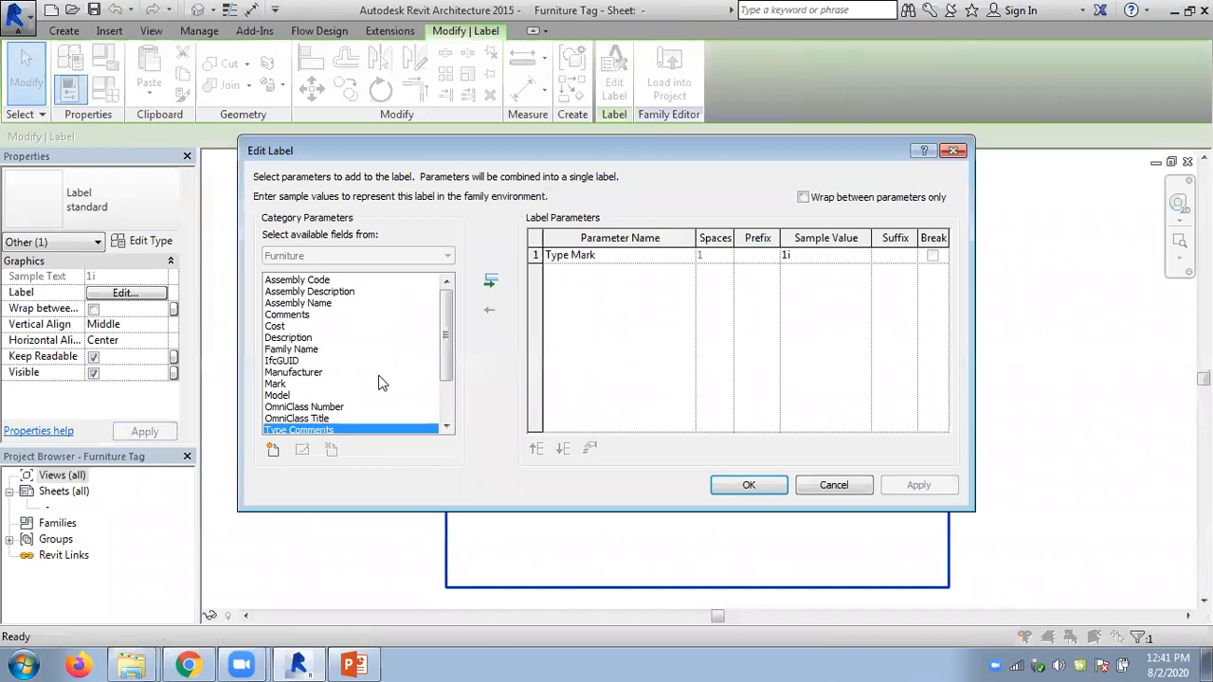
{"action": "left_click", "coordinate": [281, 326]}
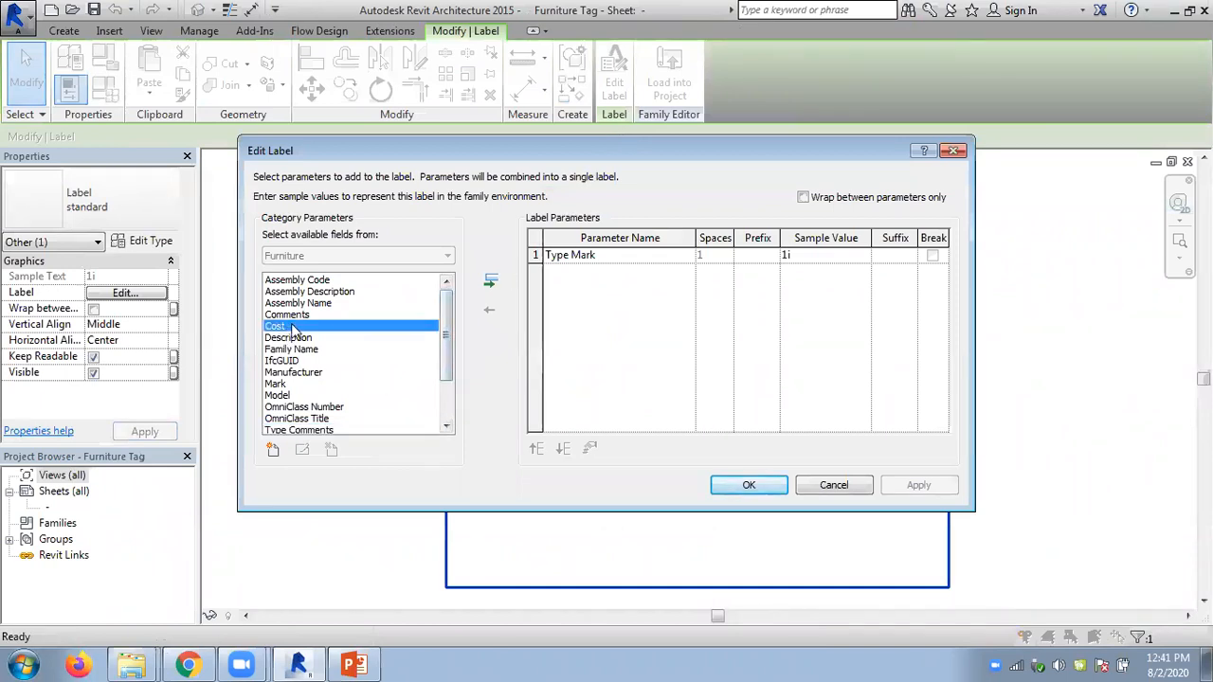
{"action": "left_click", "coordinate": [493, 279]}
{"action": "left_click", "coordinate": [932, 257]}
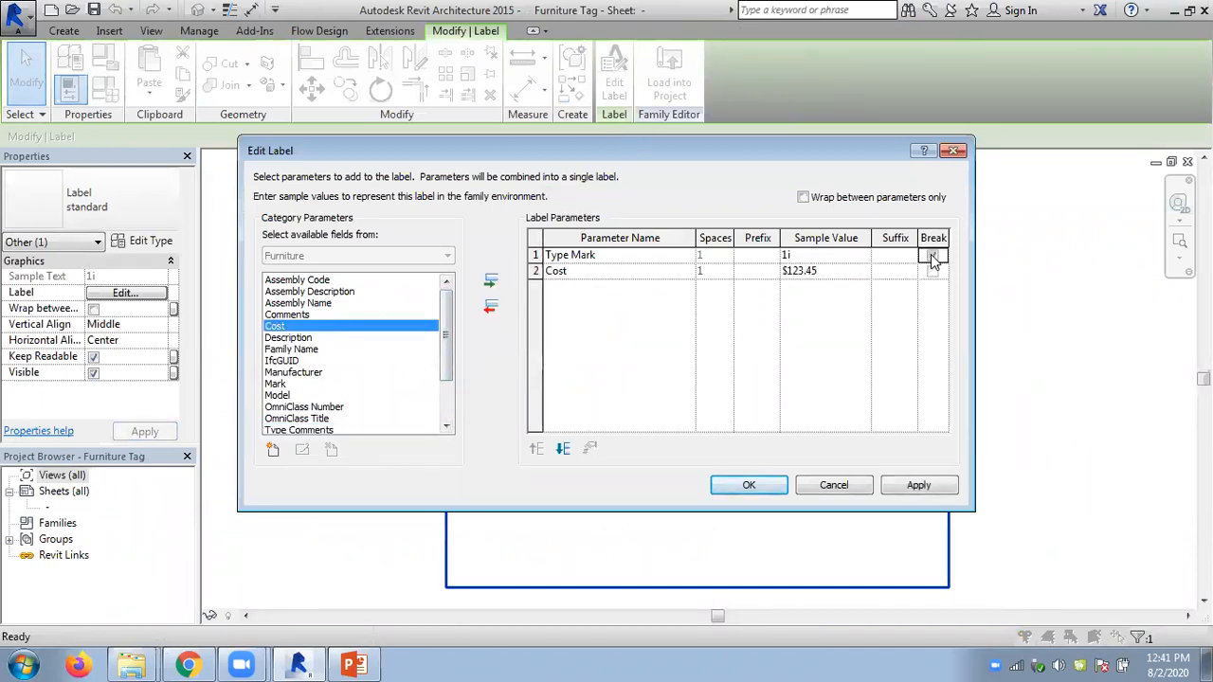
{"action": "left_click", "coordinate": [747, 484]}
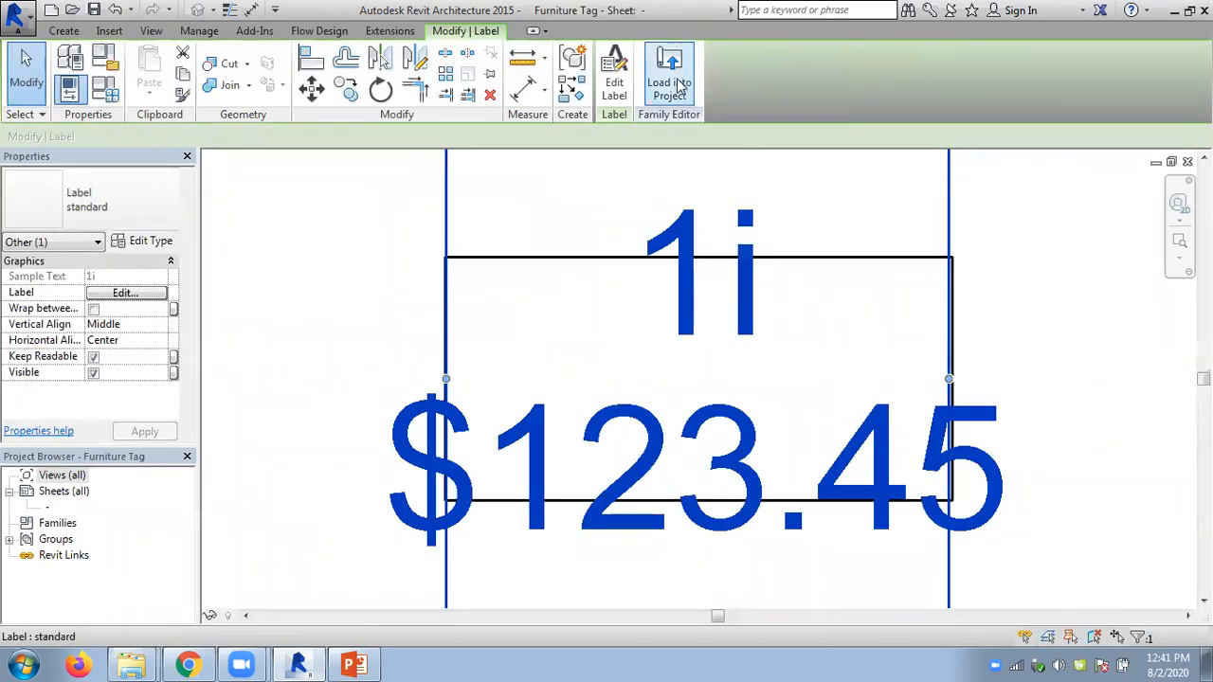
{"action": "left_click", "coordinate": [560, 473]}
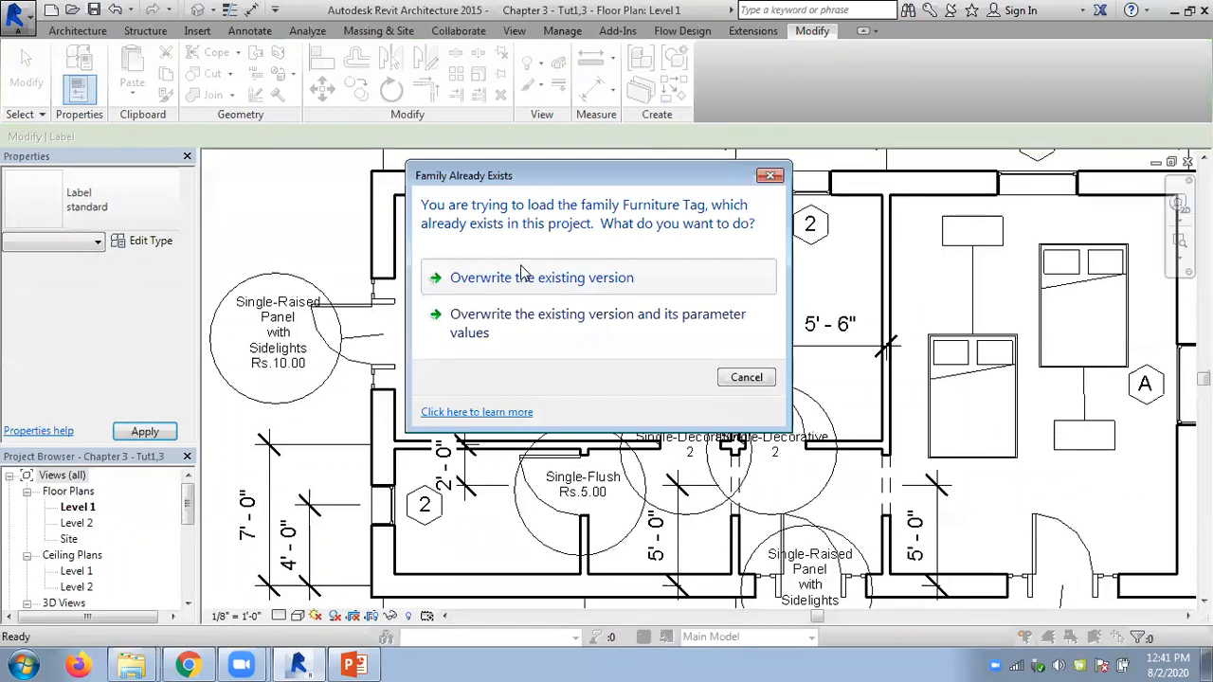
{"action": "left_click", "coordinate": [497, 282]}
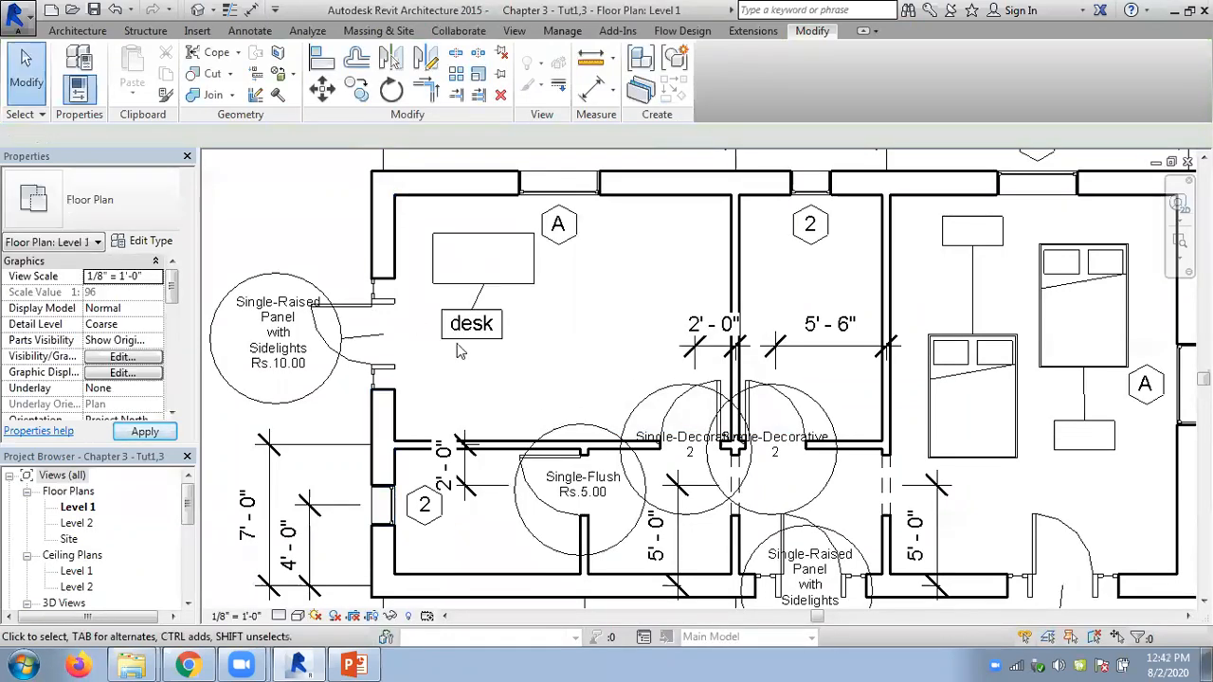
Set the Cost of the 60" x 30" Desk type to 8
{"action": "left_click", "coordinate": [464, 289]}
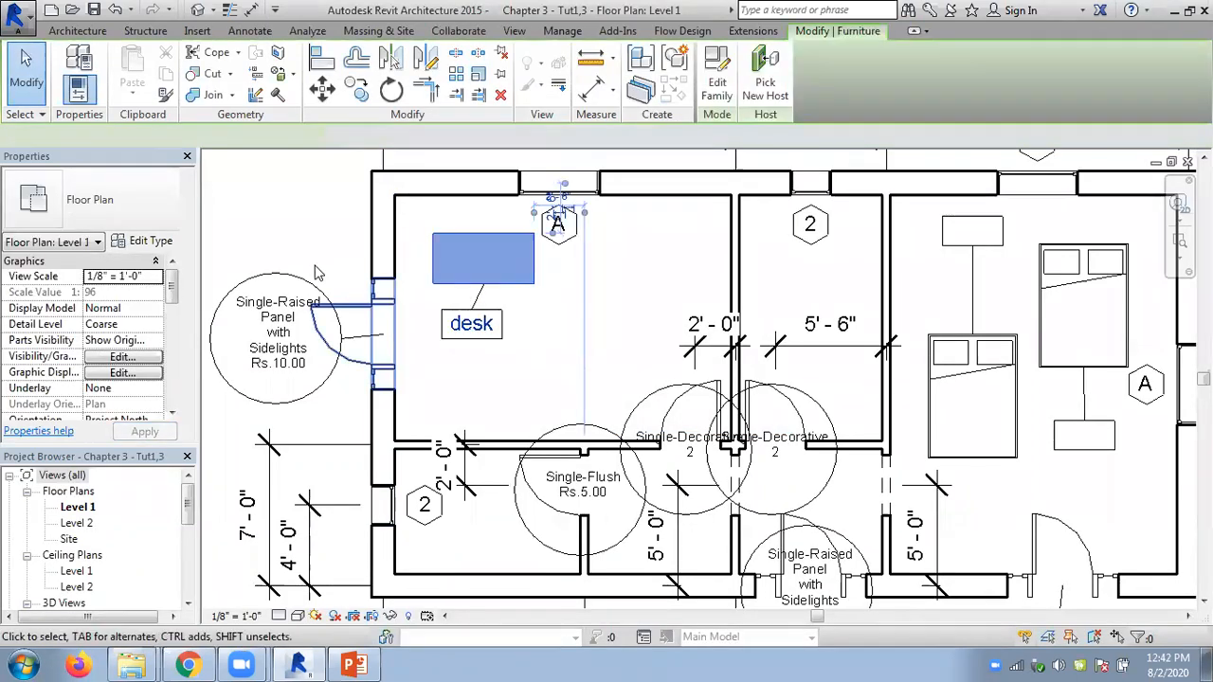
{"action": "left_click", "coordinate": [142, 243]}
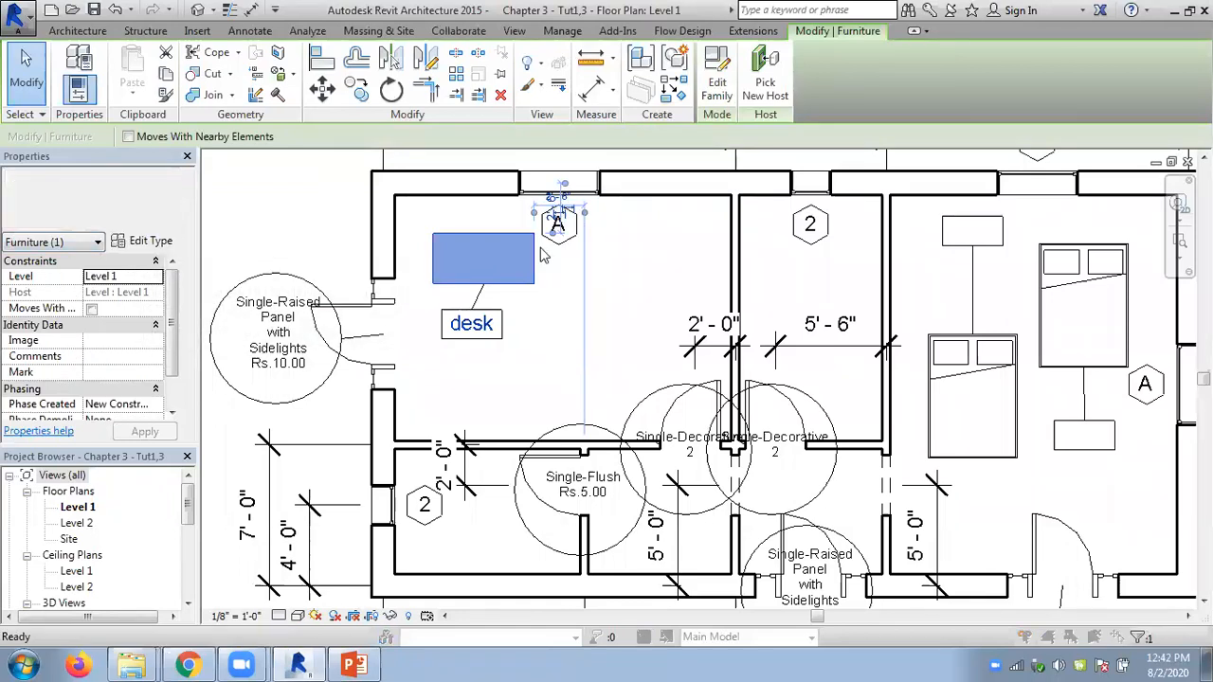
{"action": "left_click_drag", "start_coordinate": [627, 347], "coordinate": [625, 405]}
{"action": "left_click", "coordinate": [368, 424]}
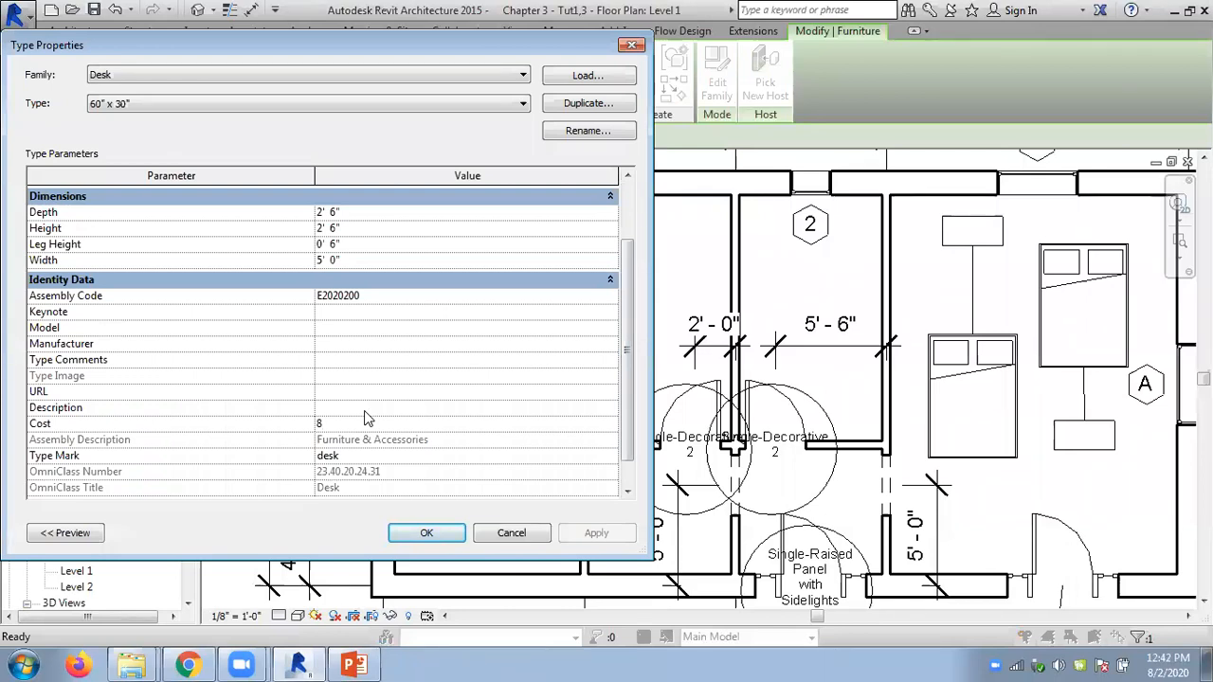
{"action": "left_click", "coordinate": [438, 533]}
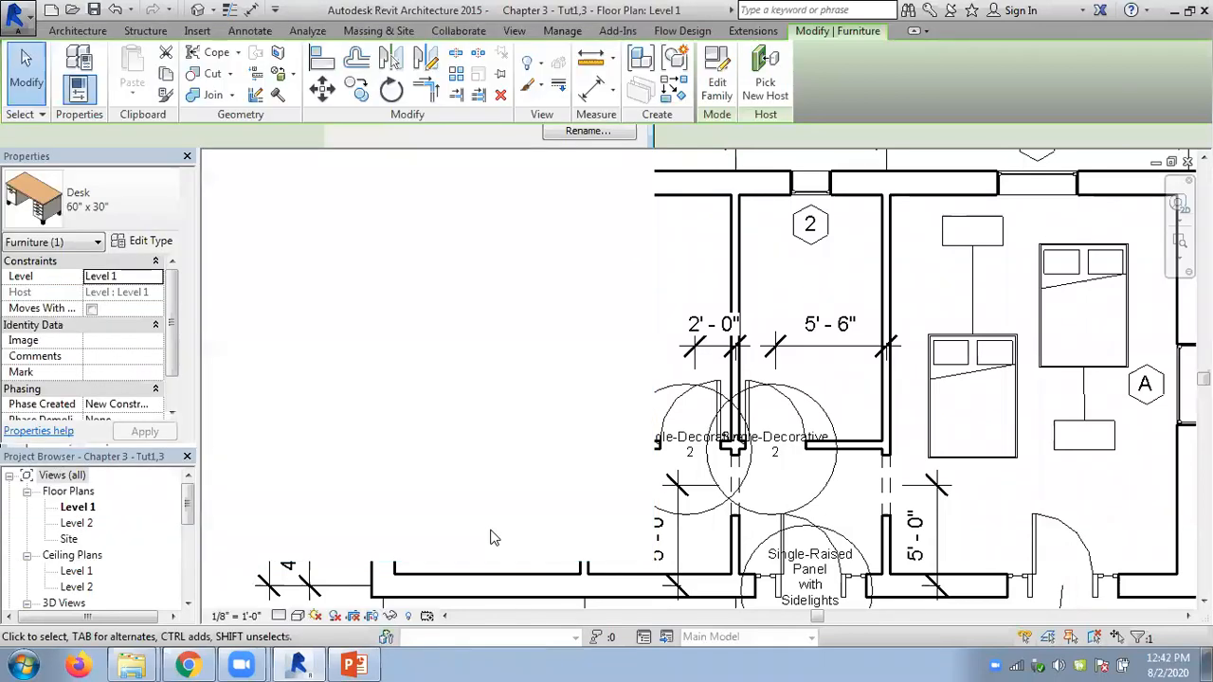
{"action": "left_click", "coordinate": [272, 215]}
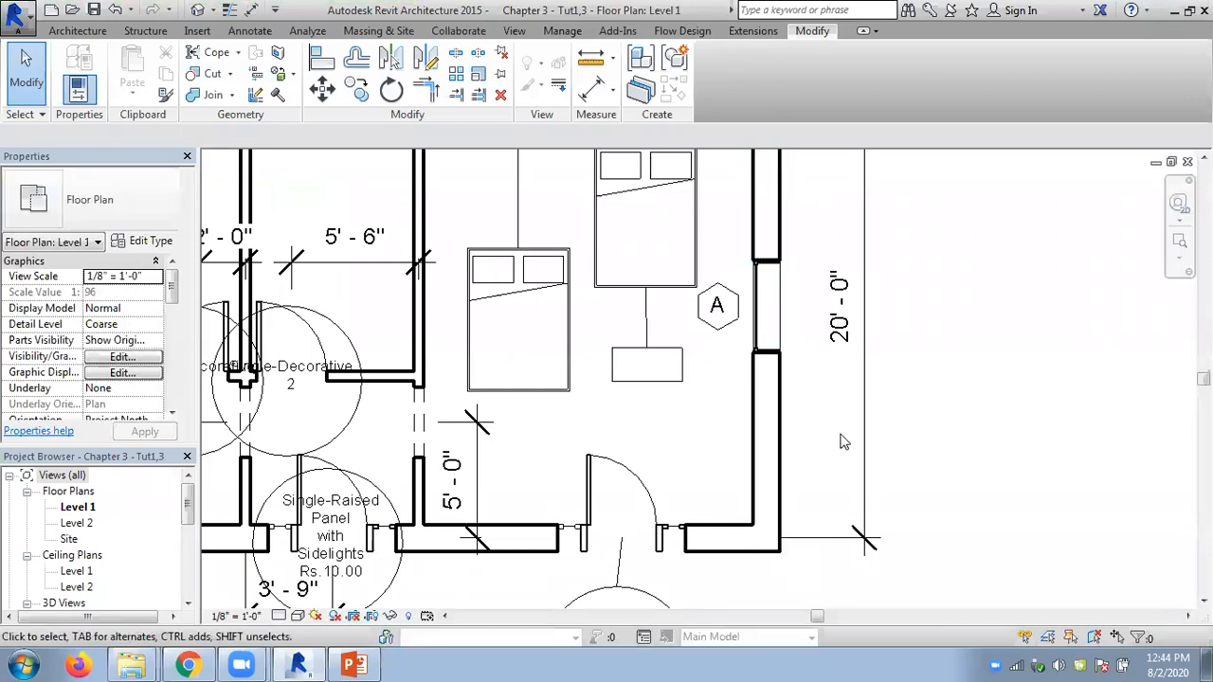
Tag the right-hand exterior wall by category with an attached-end leader, and open the wall tag's family for editing
{"action": "left_click", "coordinate": [258, 32]}
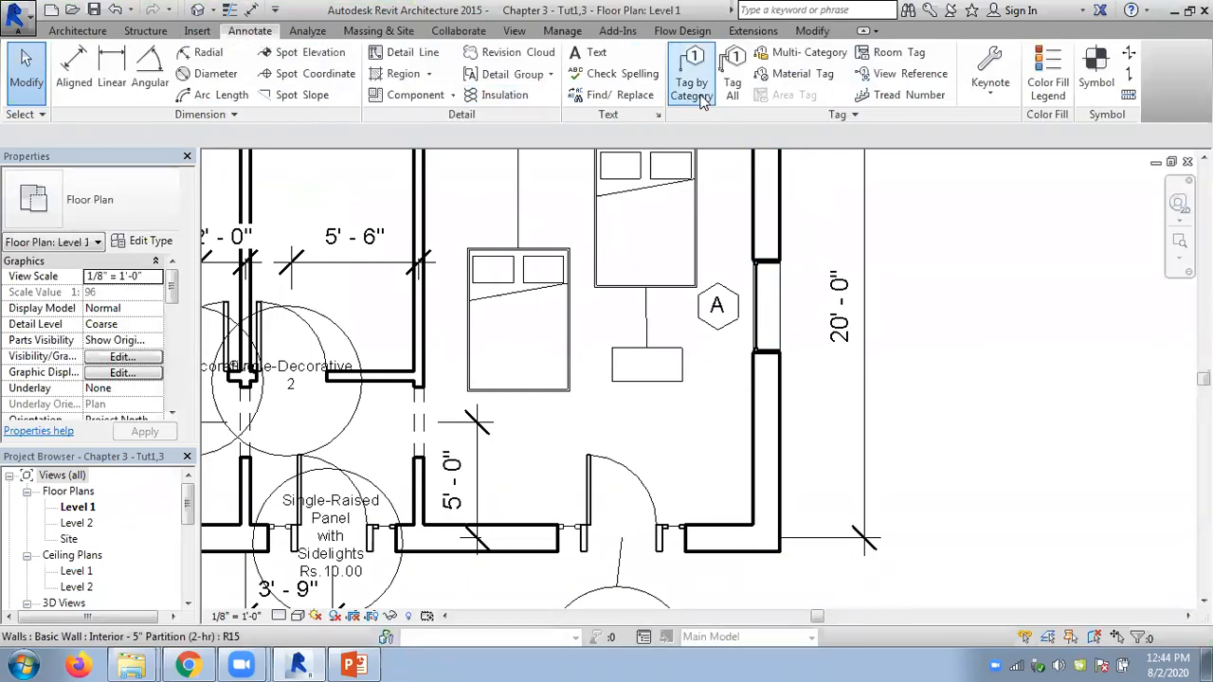
{"action": "left_click", "coordinate": [692, 73]}
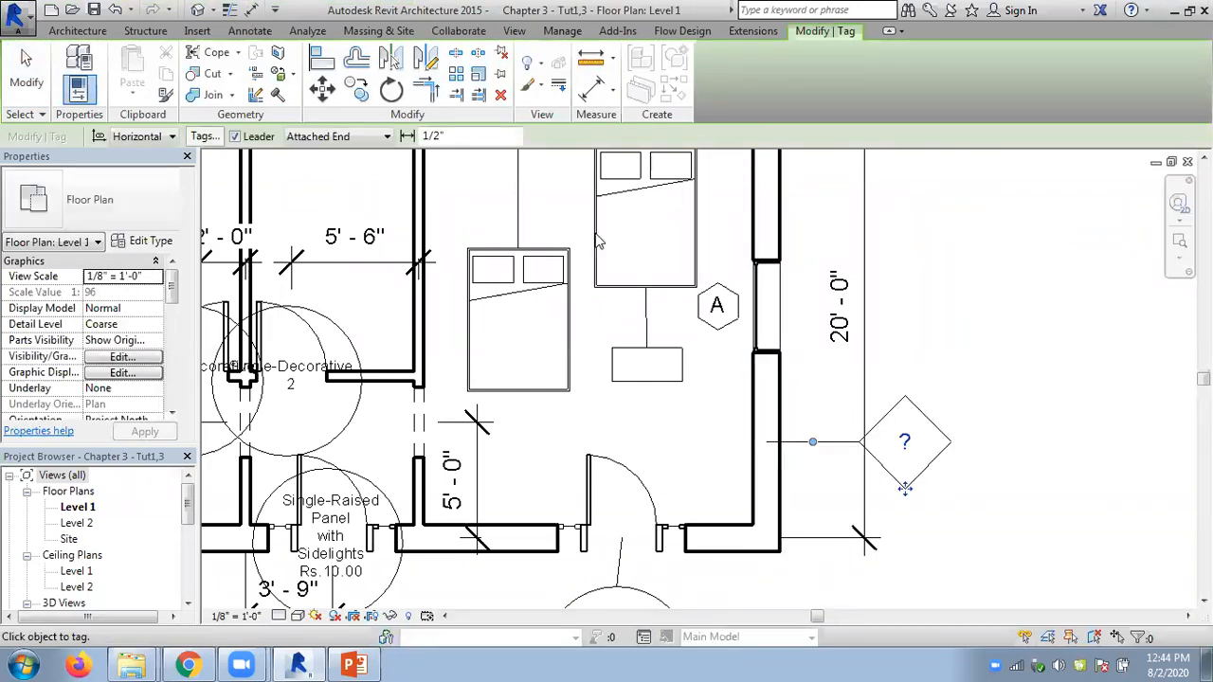
{"action": "left_click", "coordinate": [32, 76]}
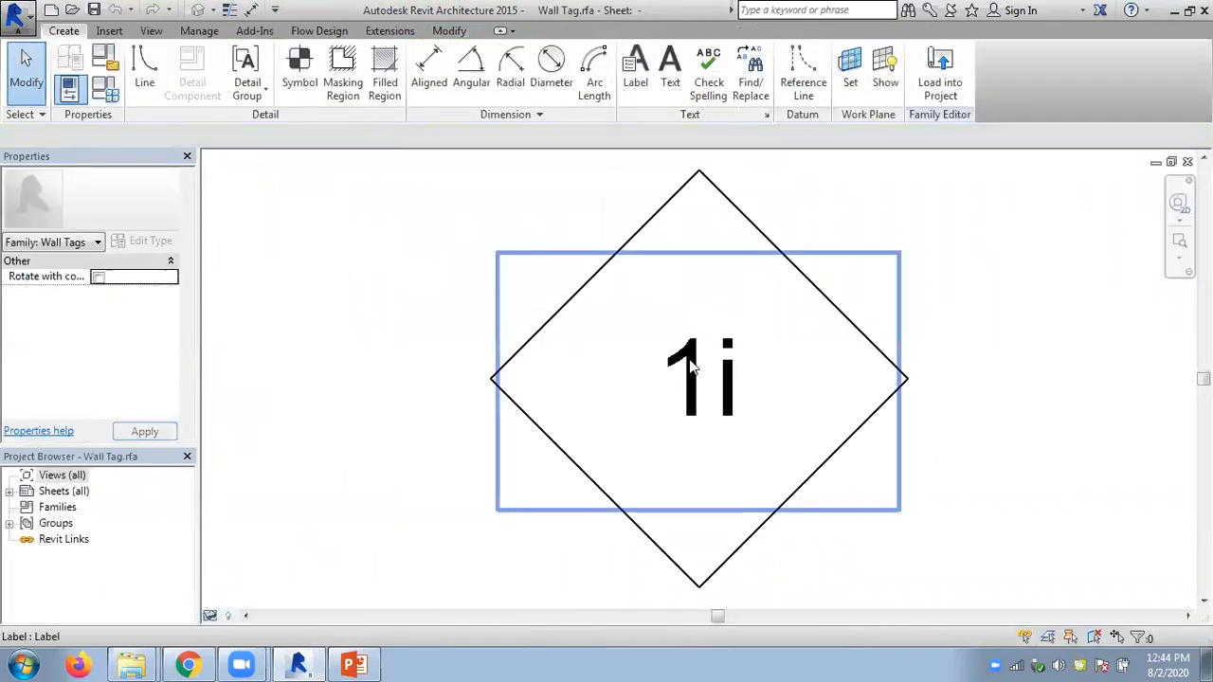
Add Family Name to the Wall Tag label on a new line after Type Mark
{"action": "left_click", "coordinate": [692, 368]}
{"action": "left_click", "coordinate": [614, 75]}
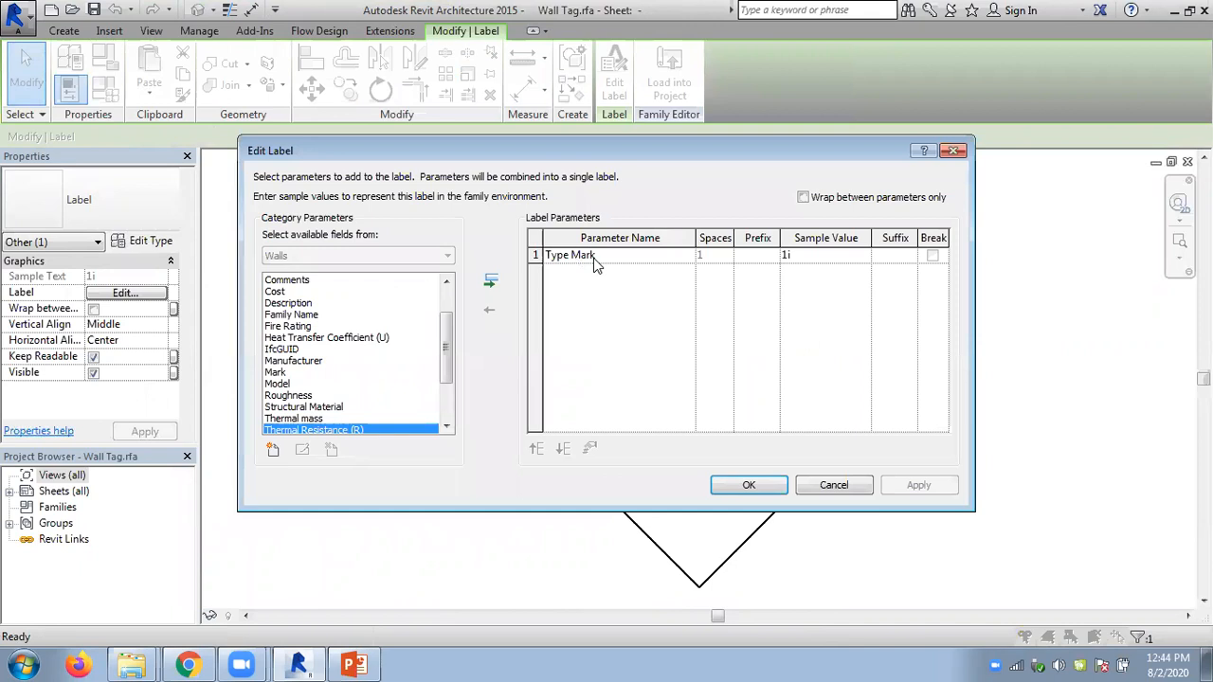
{"action": "left_click_drag", "start_coordinate": [441, 342], "coordinate": [442, 279]}
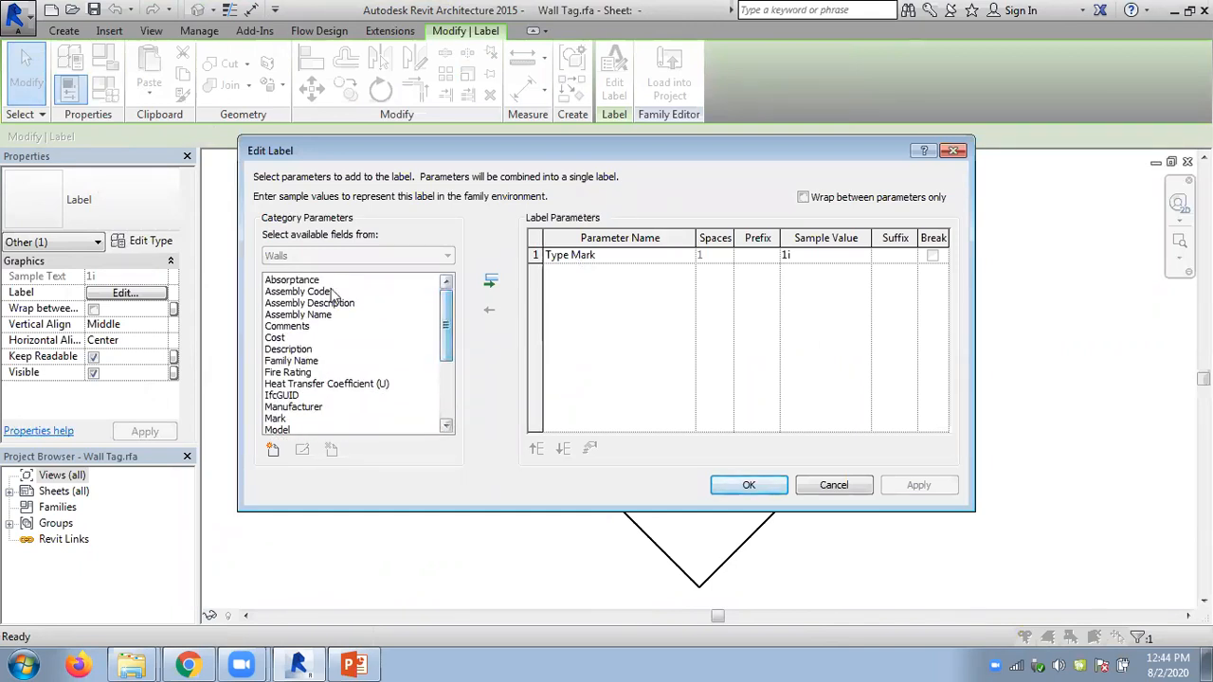
{"action": "left_click", "coordinate": [305, 362]}
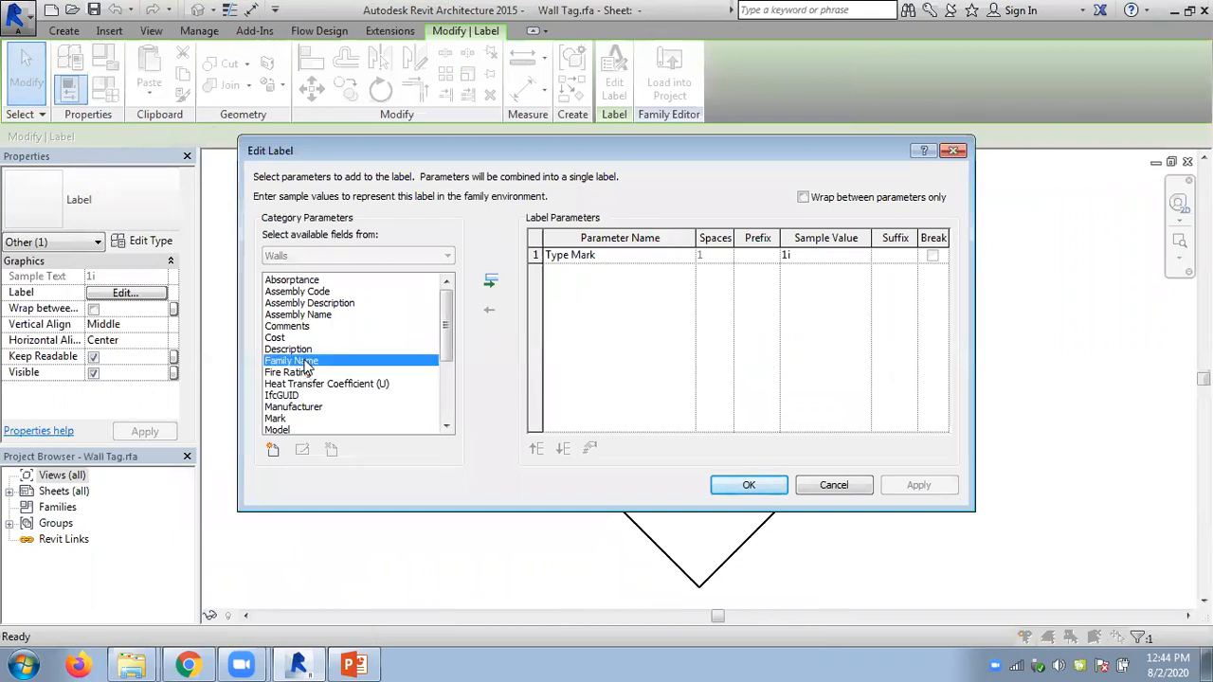
{"action": "left_click", "coordinate": [492, 283]}
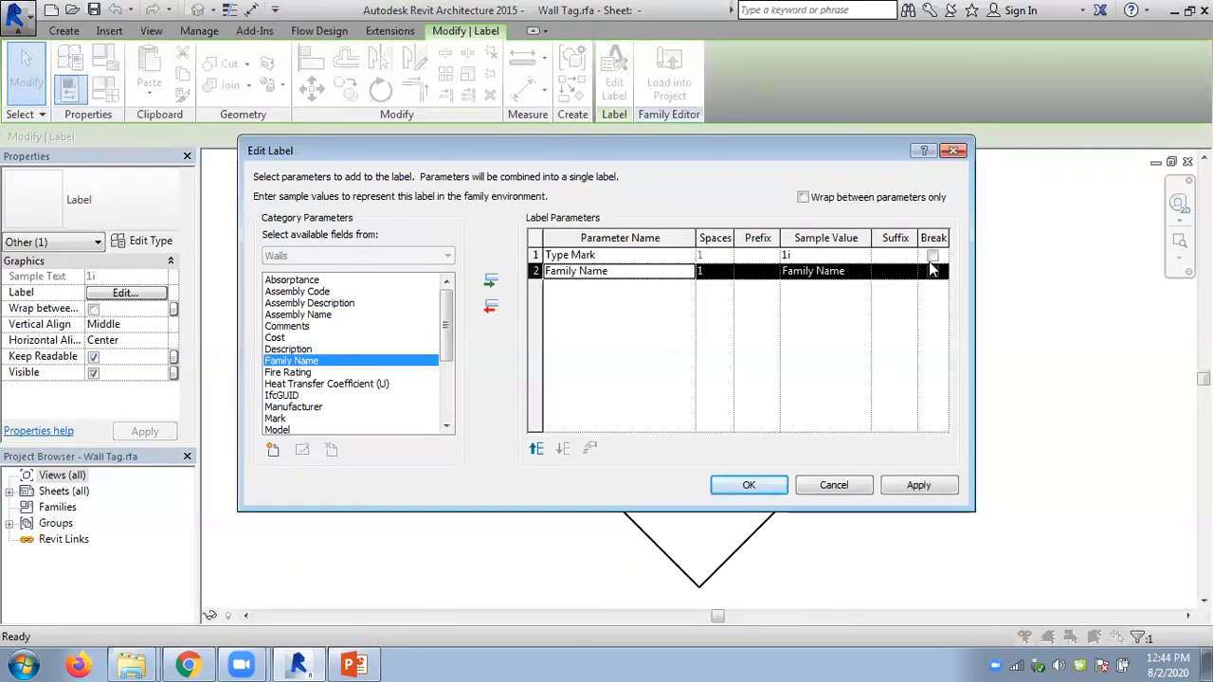
{"action": "left_click", "coordinate": [932, 256]}
{"action": "left_click", "coordinate": [770, 486]}
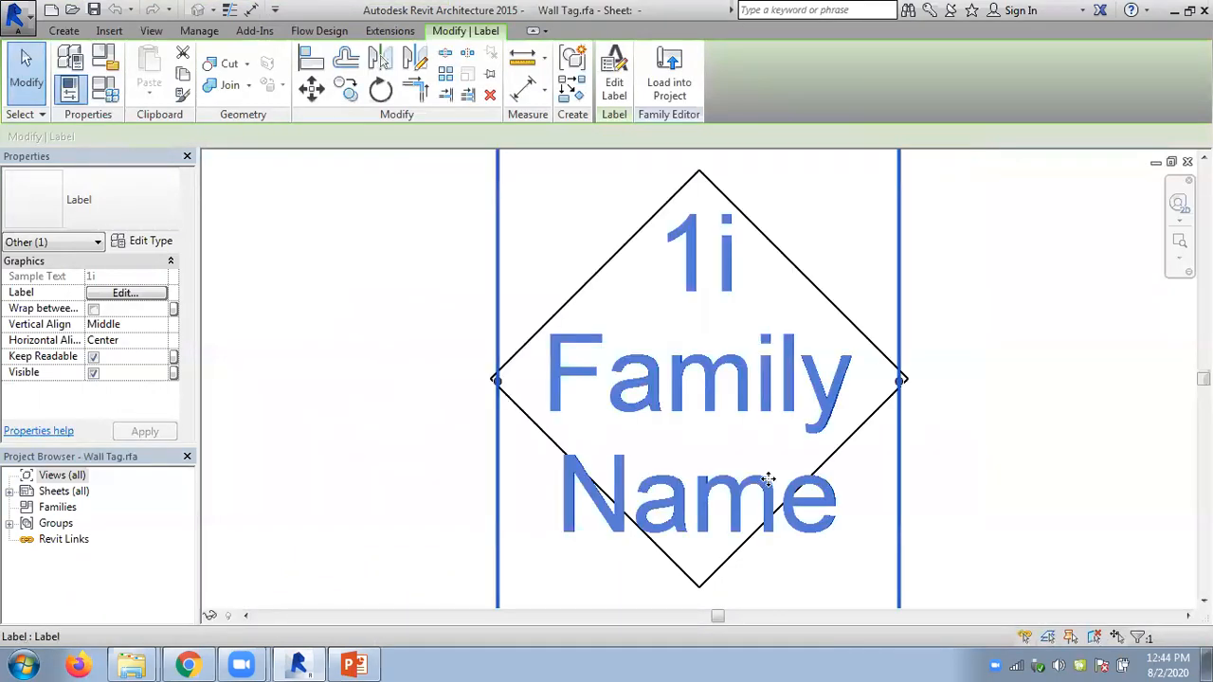
Load the Wall Tag family into the Chapter 3 - Tut1,3 project, overwriting the existing version
{"action": "left_click", "coordinate": [670, 85]}
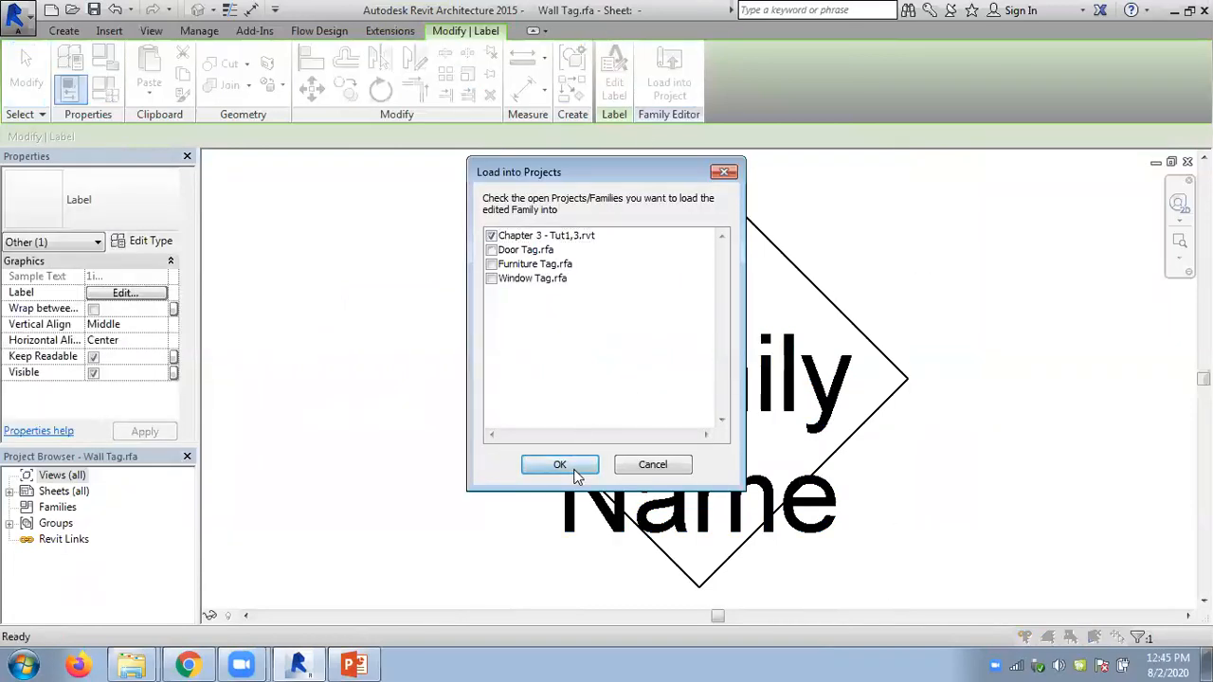
{"action": "left_click", "coordinate": [560, 464]}
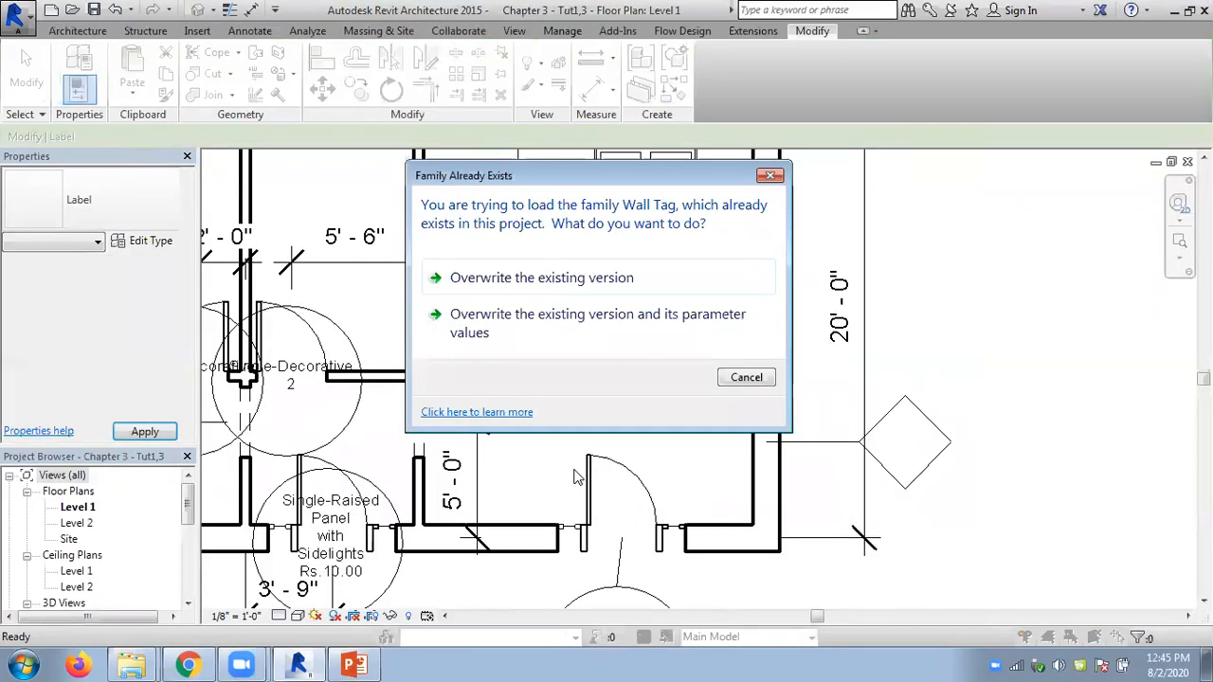
{"action": "left_click", "coordinate": [487, 284]}
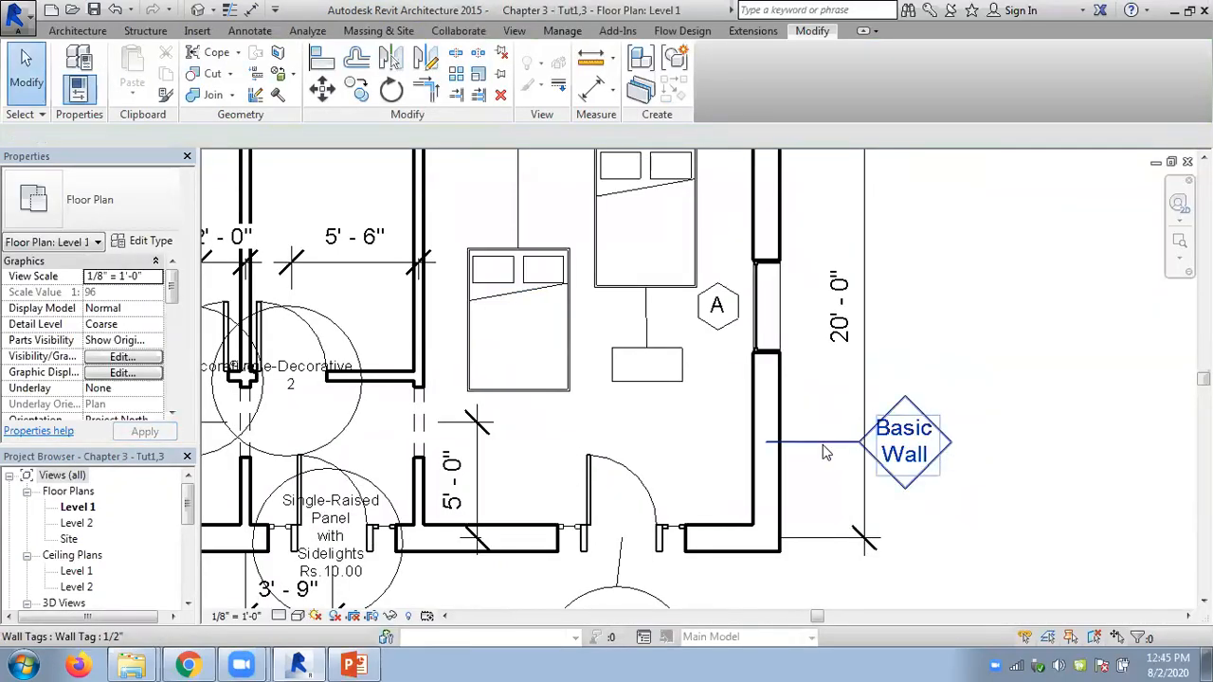
Set the Type Mark of the right-hand exterior wall's Exterior - Brick on Mtl. Stud type to "ABBC"
{"action": "left_click", "coordinate": [779, 428]}
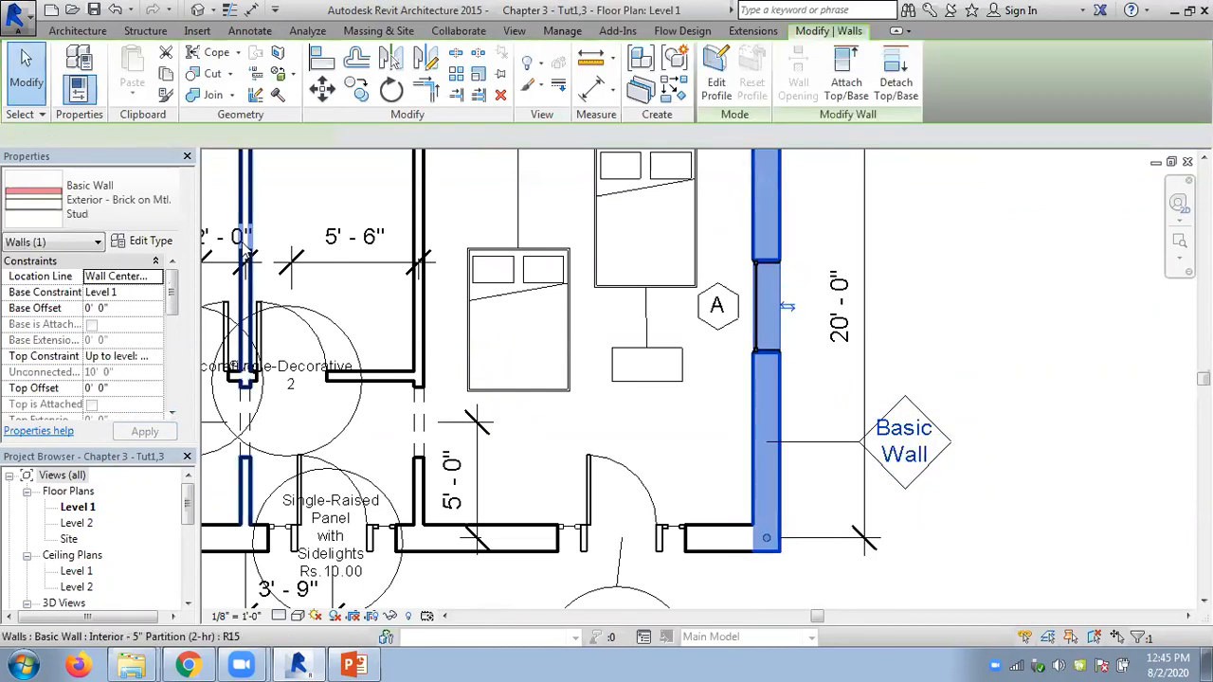
{"action": "left_click", "coordinate": [150, 241]}
{"action": "left_click_drag", "start_coordinate": [629, 325], "coordinate": [541, 474]}
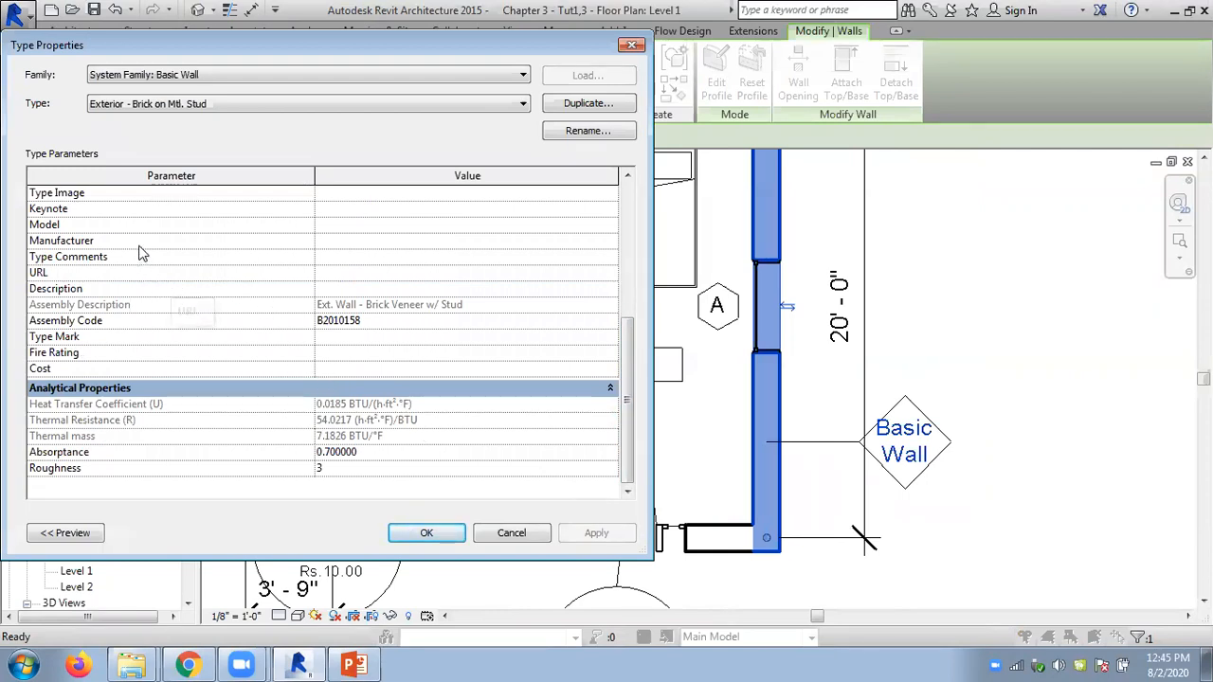
{"action": "left_click", "coordinate": [360, 338]}
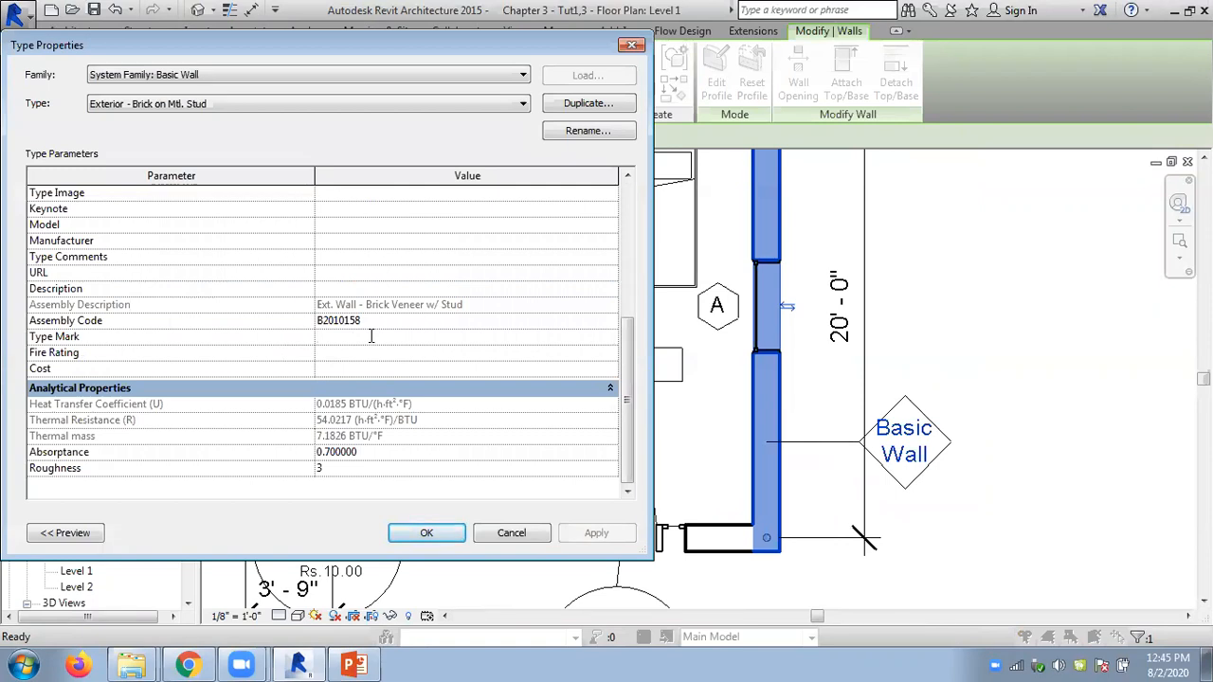
{"action": "type", "text": "ABBC"}
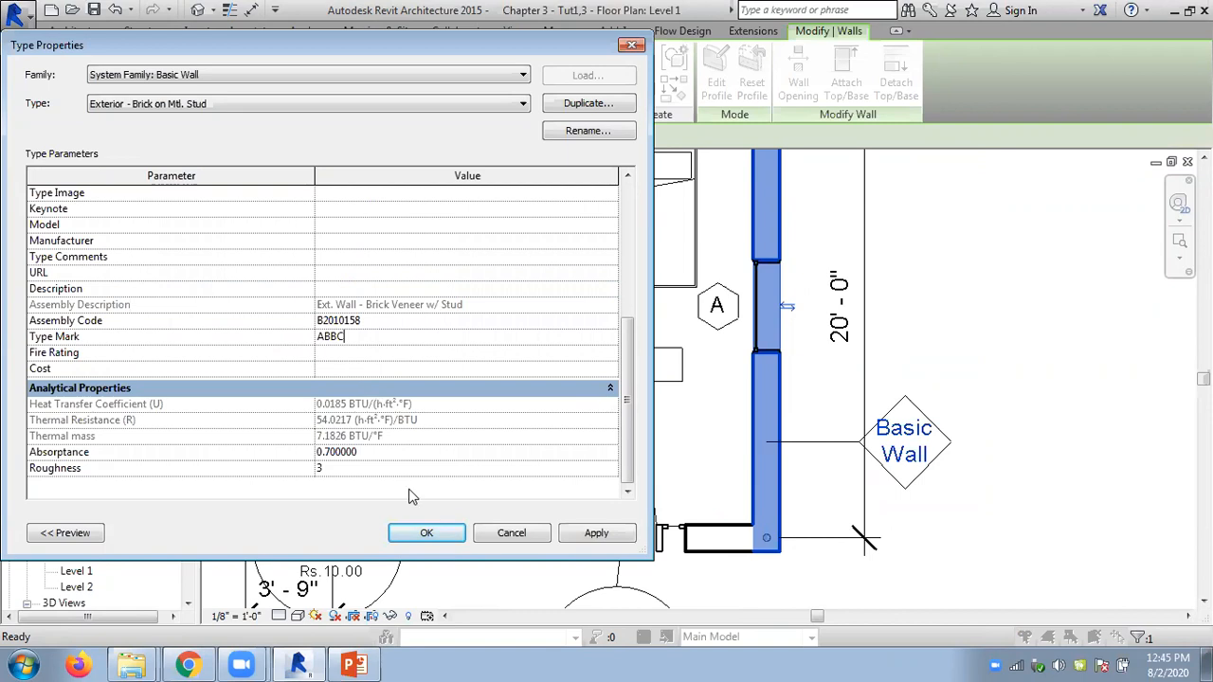
{"action": "left_click", "coordinate": [428, 534]}
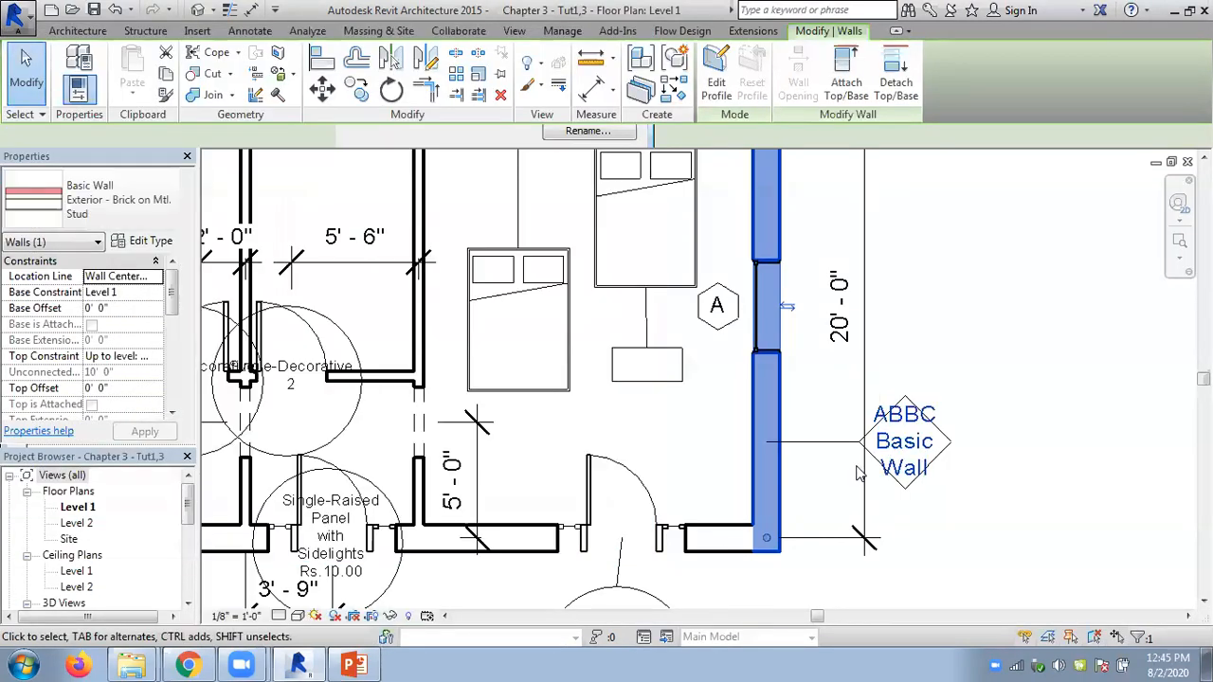
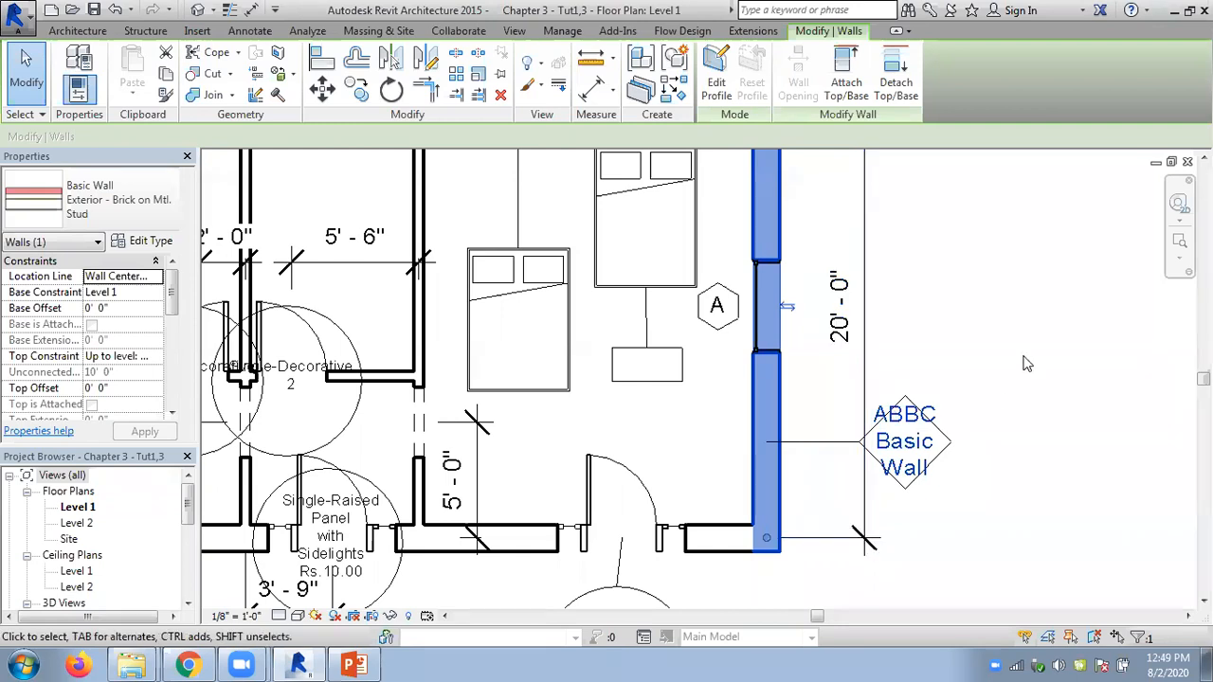
Switch to the PowerPoint presentation and review the Chapter 11 slides from Adding Tags through Keynotes to Adding Symbols
{"action": "left_click", "coordinate": [1037, 331]}
{"action": "scroll", "coordinate": [927, 353], "scroll_direction": "down", "scroll_amount": 1}
{"action": "scroll", "coordinate": [928, 350], "scroll_direction": "down", "scroll_amount": 2}
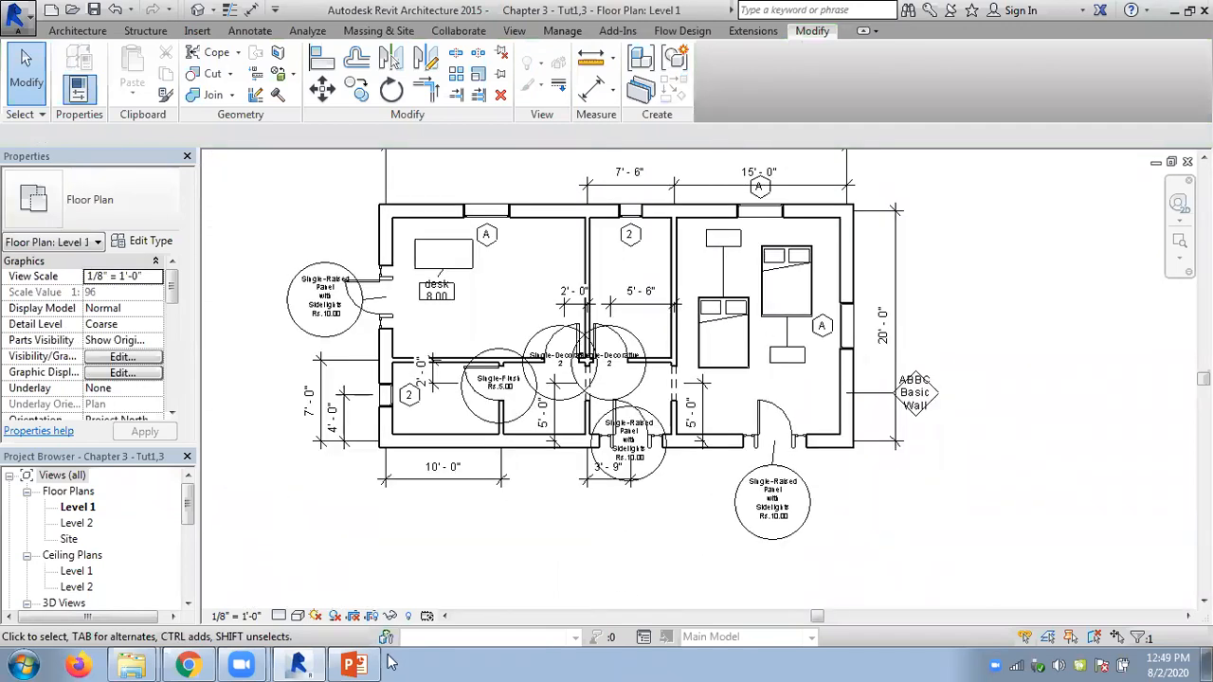
{"action": "left_click", "coordinate": [356, 665]}
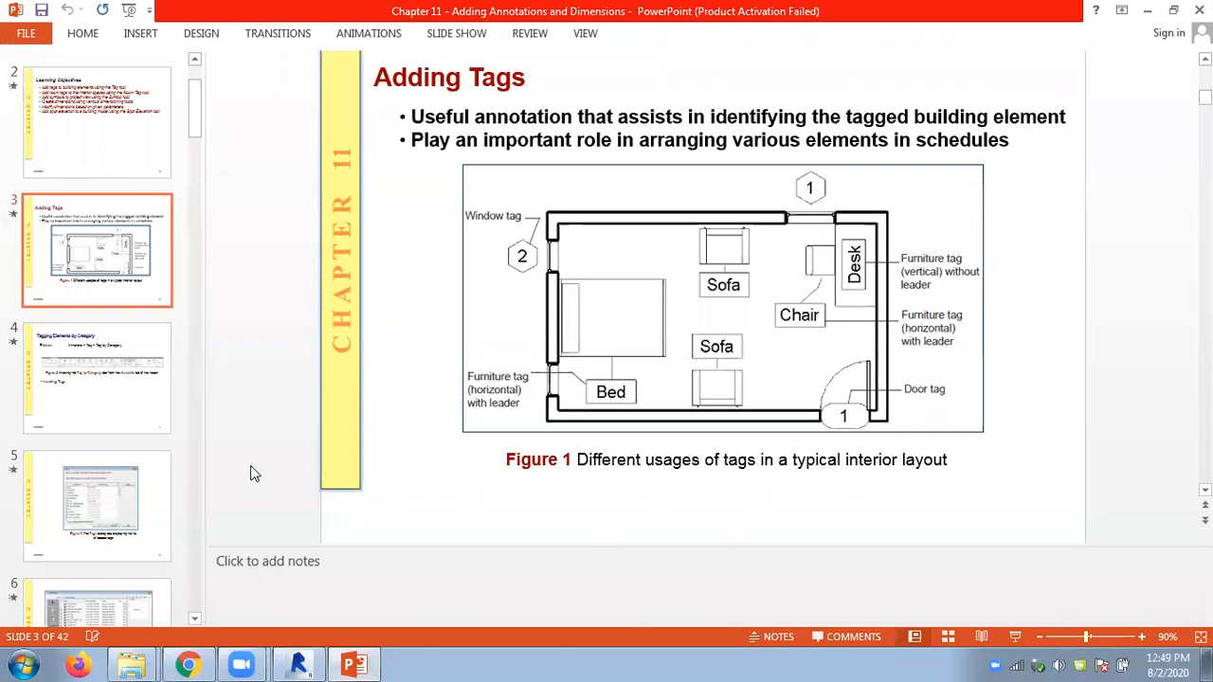
{"action": "scroll", "coordinate": [254, 474], "scroll_direction": "down", "scroll_amount": 2}
{"action": "scroll", "coordinate": [254, 474], "scroll_direction": "down", "scroll_amount": 3}
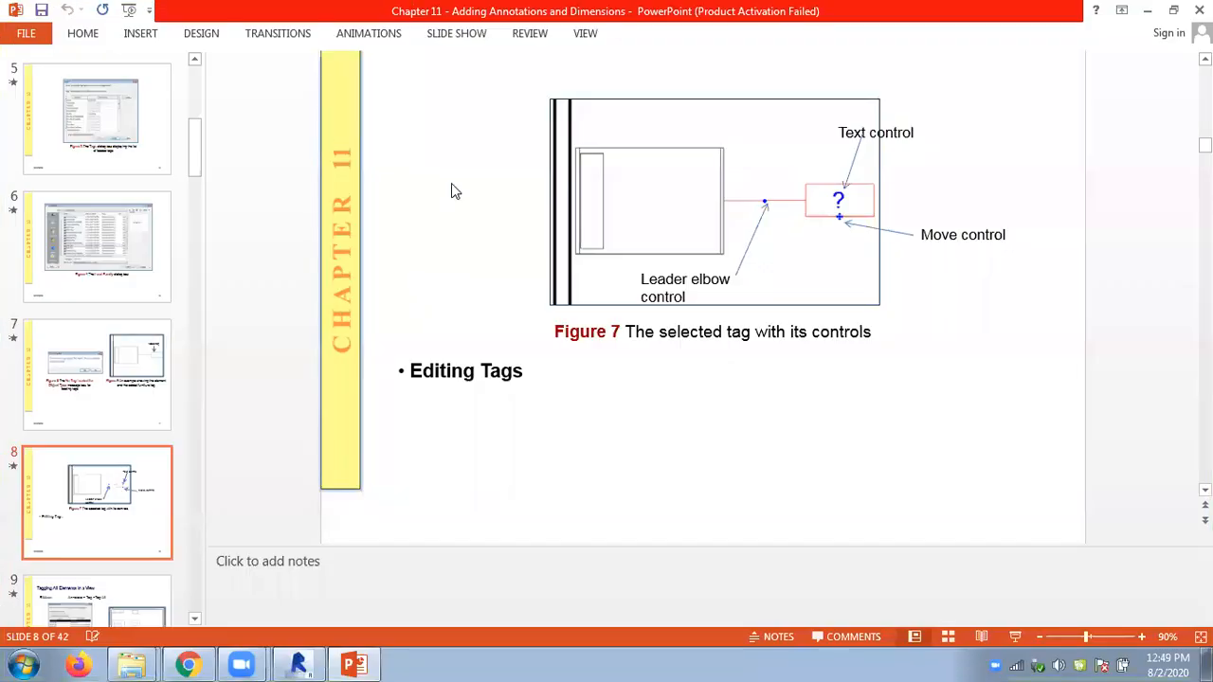
{"action": "scroll", "coordinate": [451, 190], "scroll_direction": "down", "scroll_amount": 1}
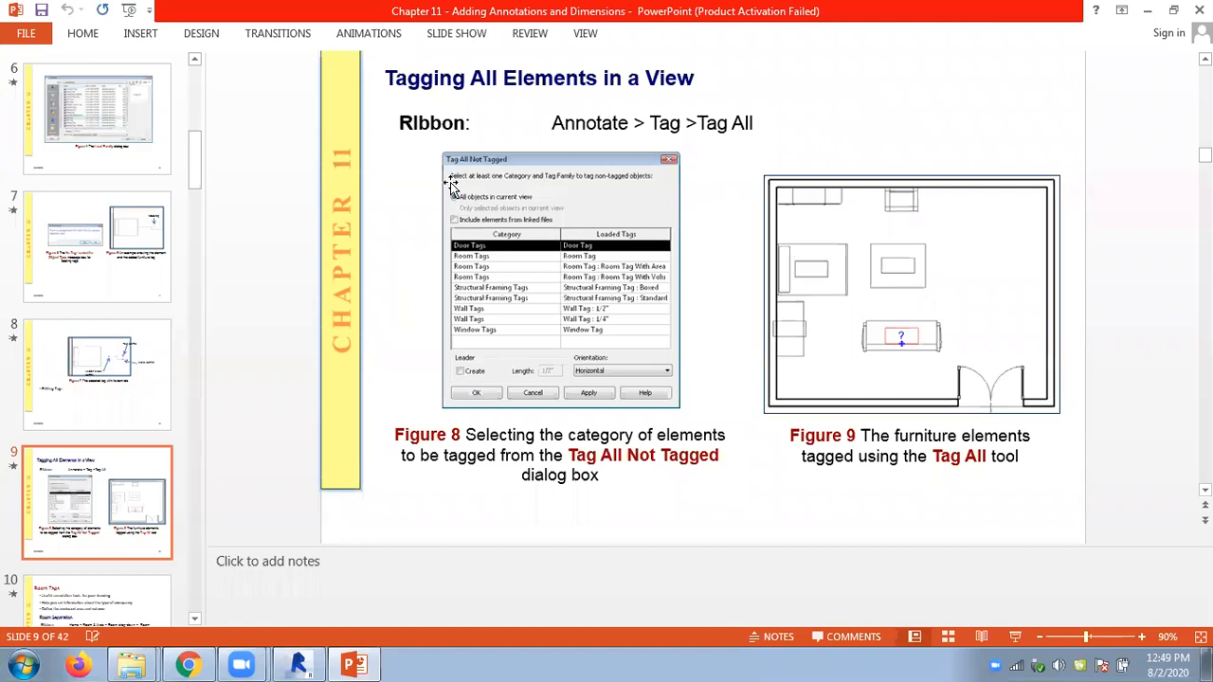
{"action": "scroll", "coordinate": [452, 189], "scroll_direction": "down", "scroll_amount": 1}
{"action": "scroll", "coordinate": [451, 187], "scroll_direction": "down", "scroll_amount": 3}
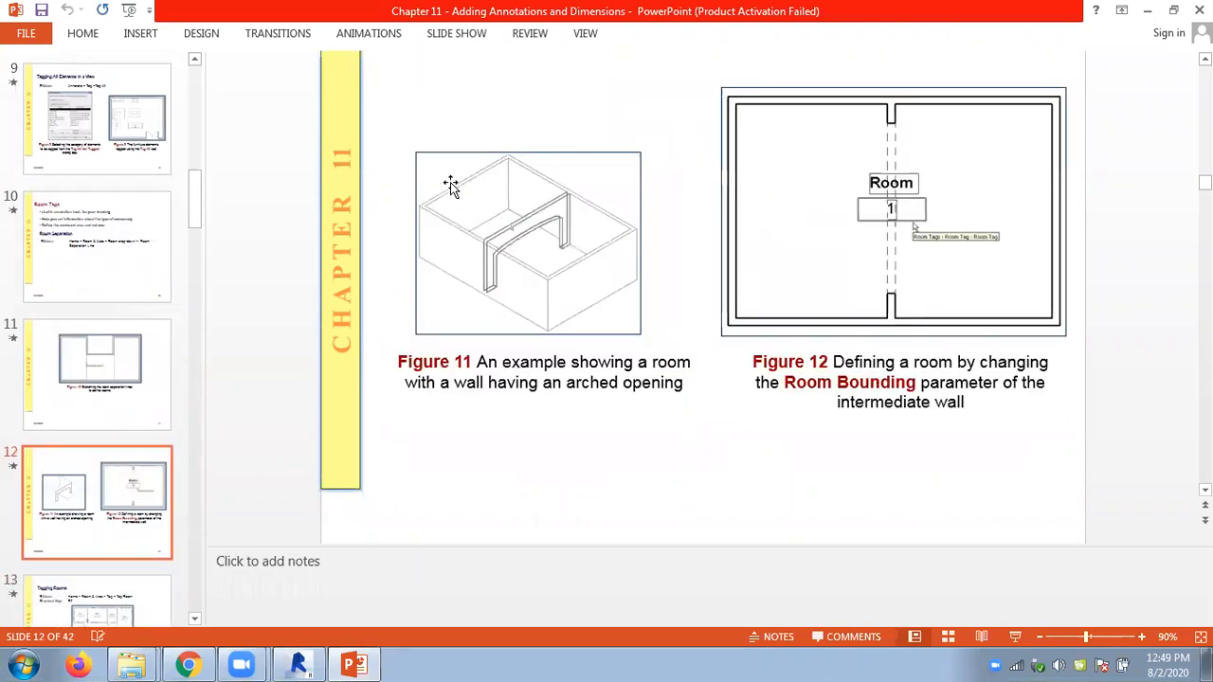
{"action": "scroll", "coordinate": [452, 187], "scroll_direction": "down", "scroll_amount": 1}
{"action": "scroll", "coordinate": [452, 189], "scroll_direction": "down", "scroll_amount": 2}
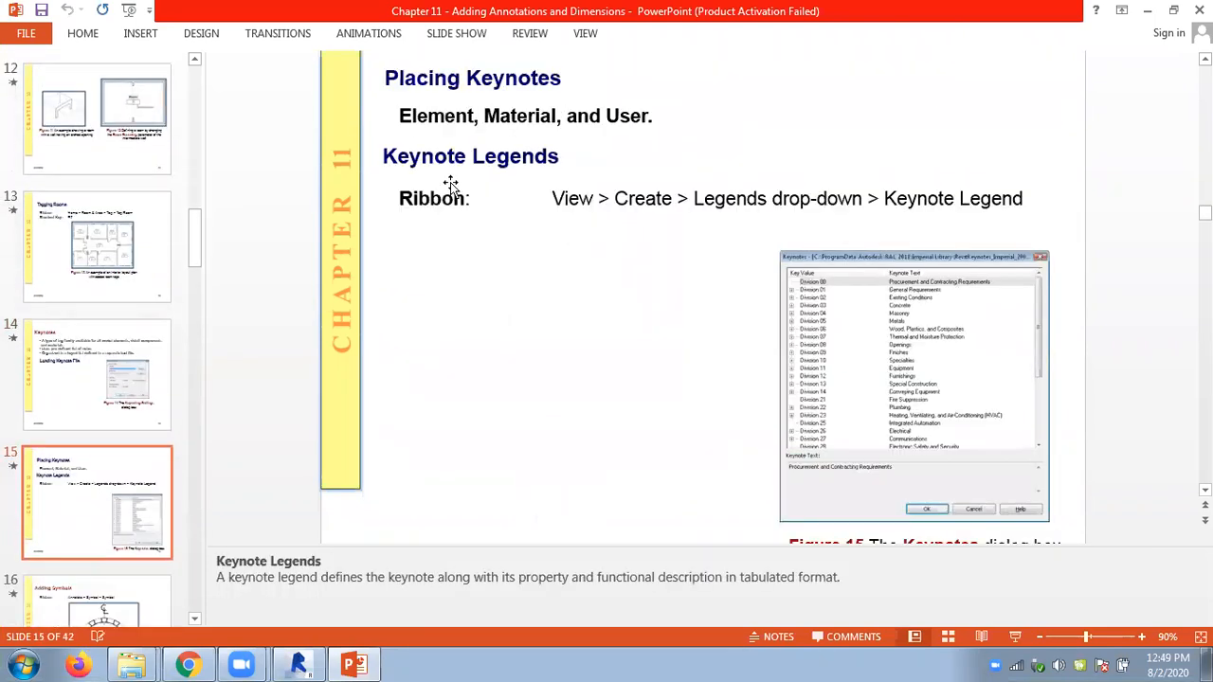
{"action": "scroll", "coordinate": [451, 191], "scroll_direction": "up", "scroll_amount": 2}
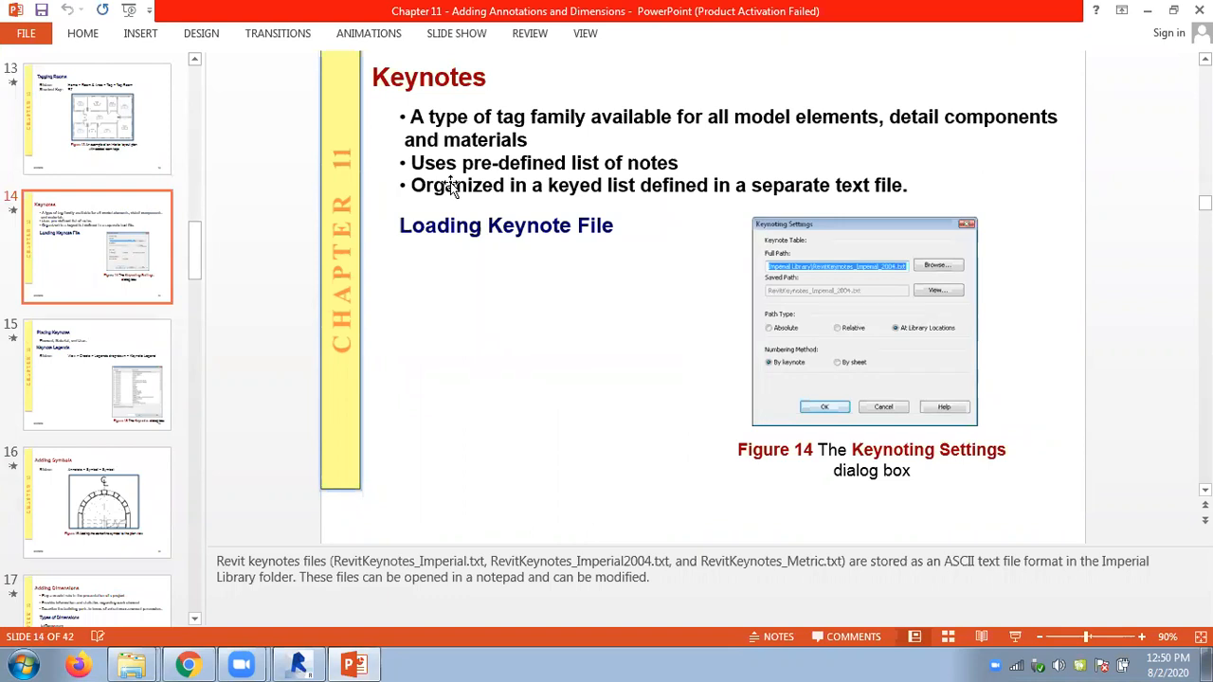
{"action": "scroll", "coordinate": [453, 183], "scroll_direction": "down", "scroll_amount": 1}
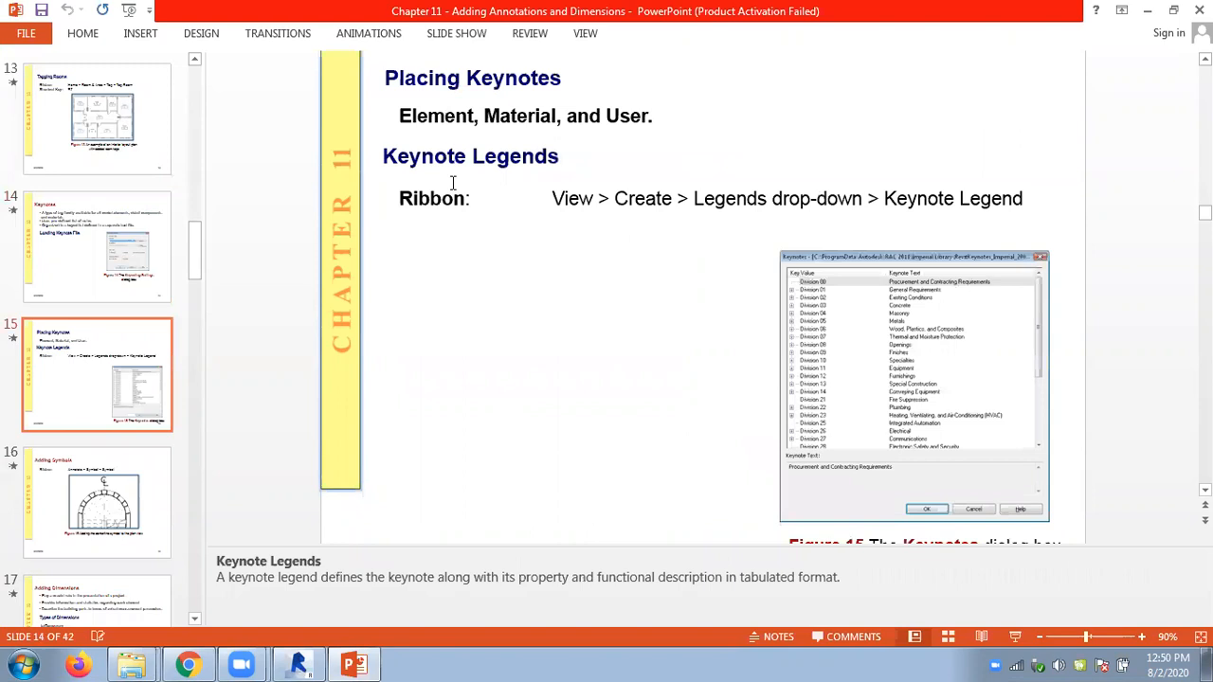
{"action": "scroll", "coordinate": [453, 183], "scroll_direction": "down", "scroll_amount": 1}
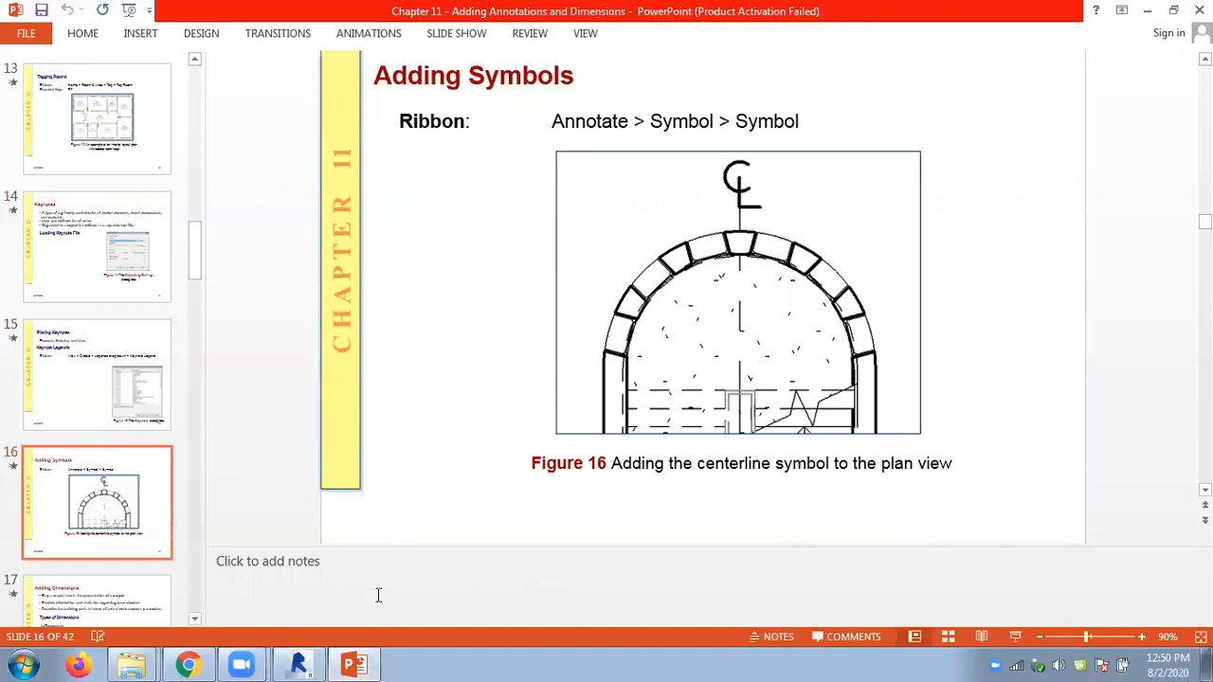
Switch back to Revit and examine the door tags around the Level 1 floor plan
{"action": "left_click", "coordinate": [298, 665]}
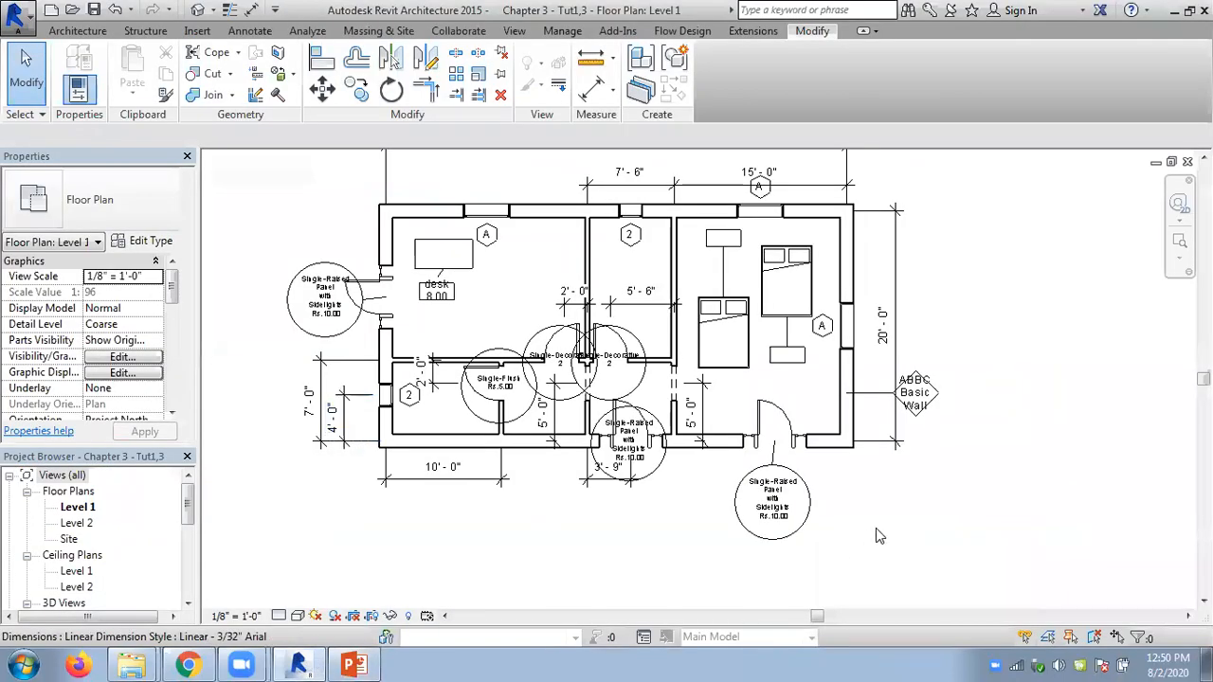
{"action": "scroll", "coordinate": [883, 486], "scroll_direction": "up", "scroll_amount": 1}
{"action": "middle_click_drag", "start_coordinate": [915, 506], "coordinate": [957, 531]}
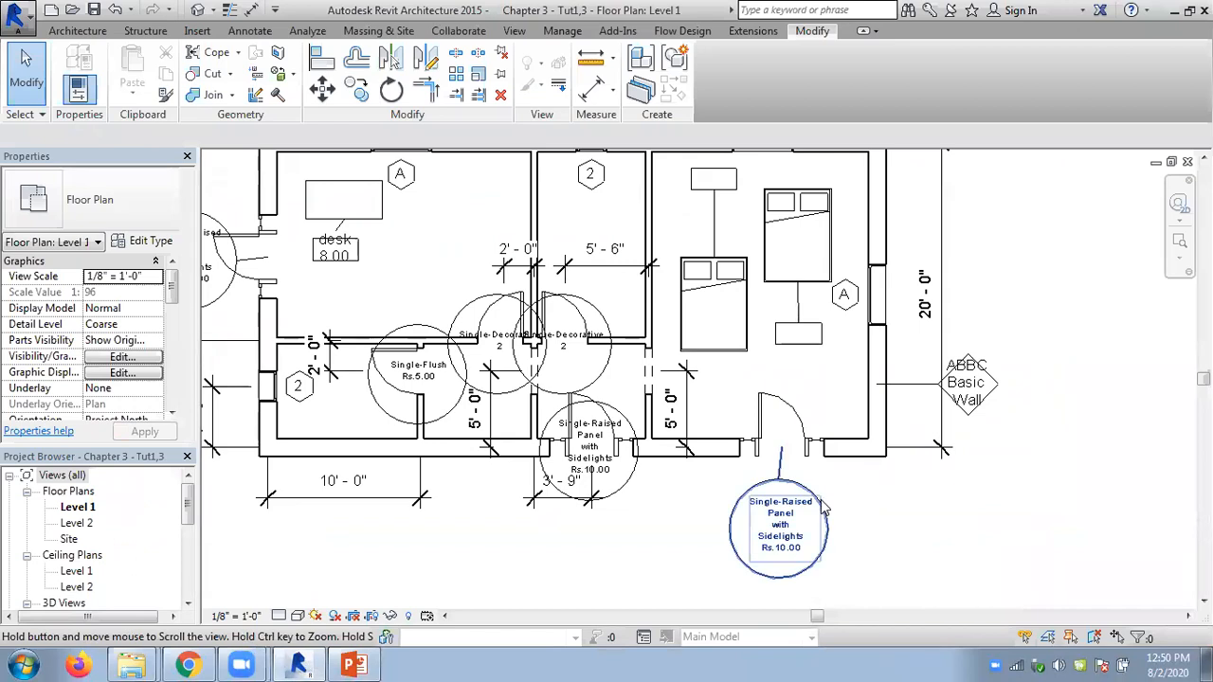
{"action": "left_click", "coordinate": [826, 510]}
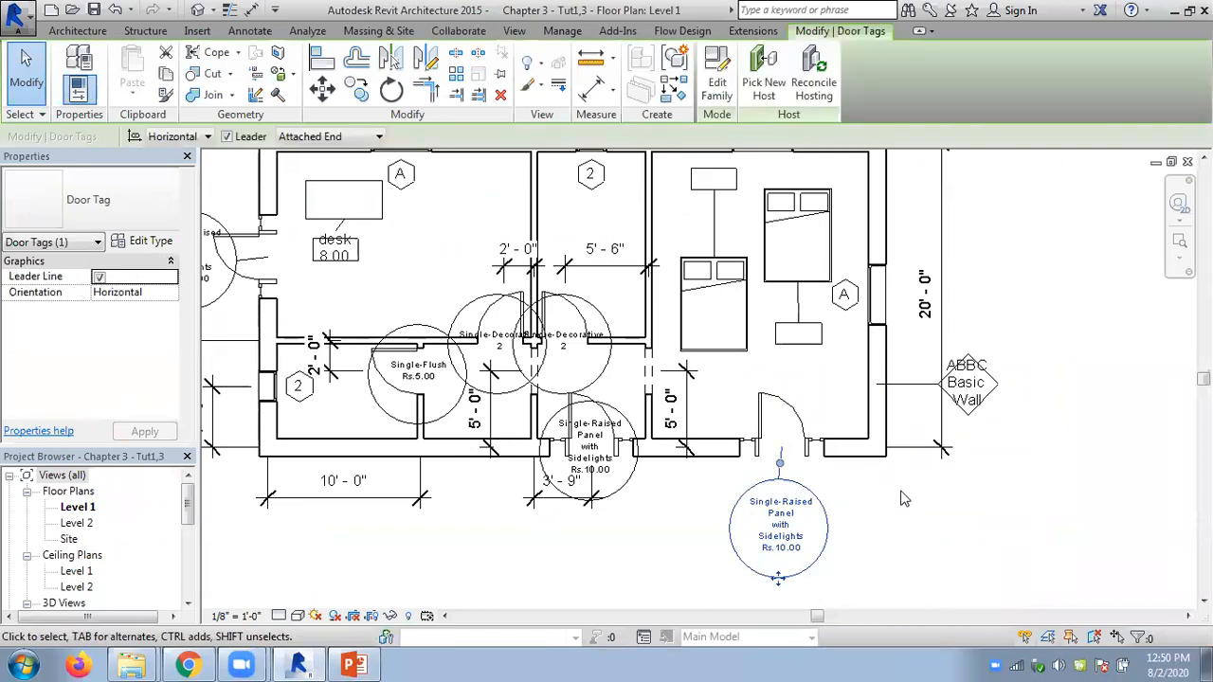
{"action": "left_click", "coordinate": [903, 500]}
{"action": "scroll", "coordinate": [902, 499], "scroll_direction": "down", "scroll_amount": 1}
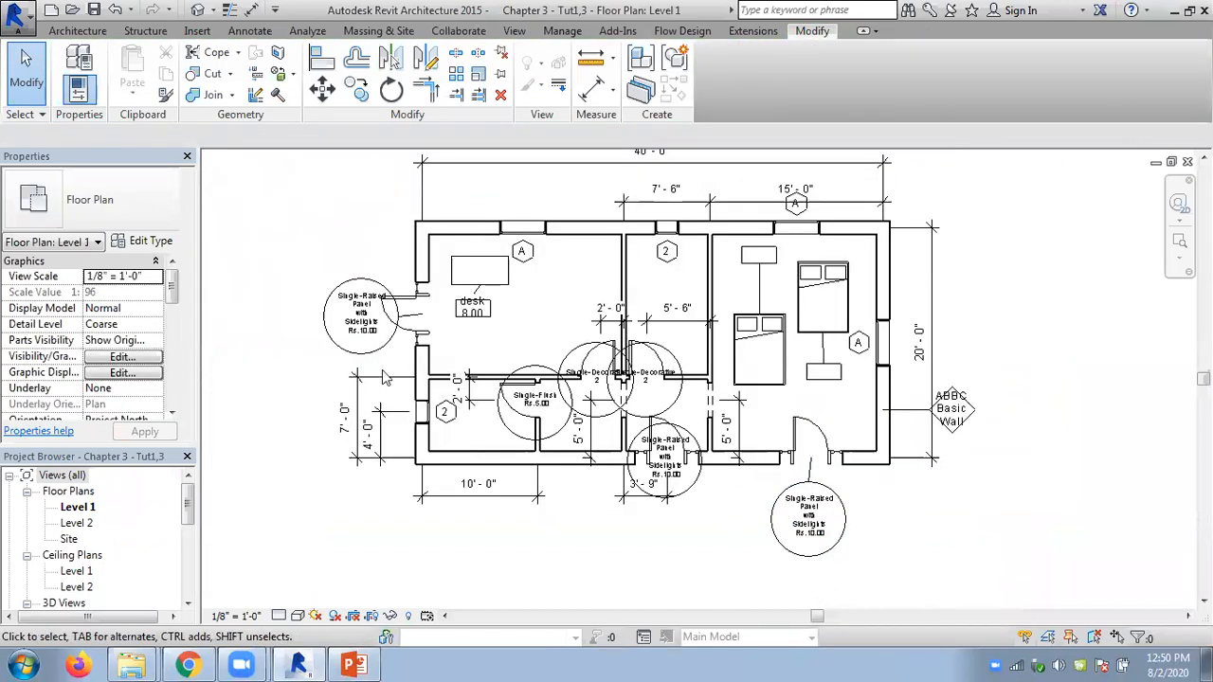
{"action": "scroll", "coordinate": [308, 352], "scroll_direction": "up", "scroll_amount": 1}
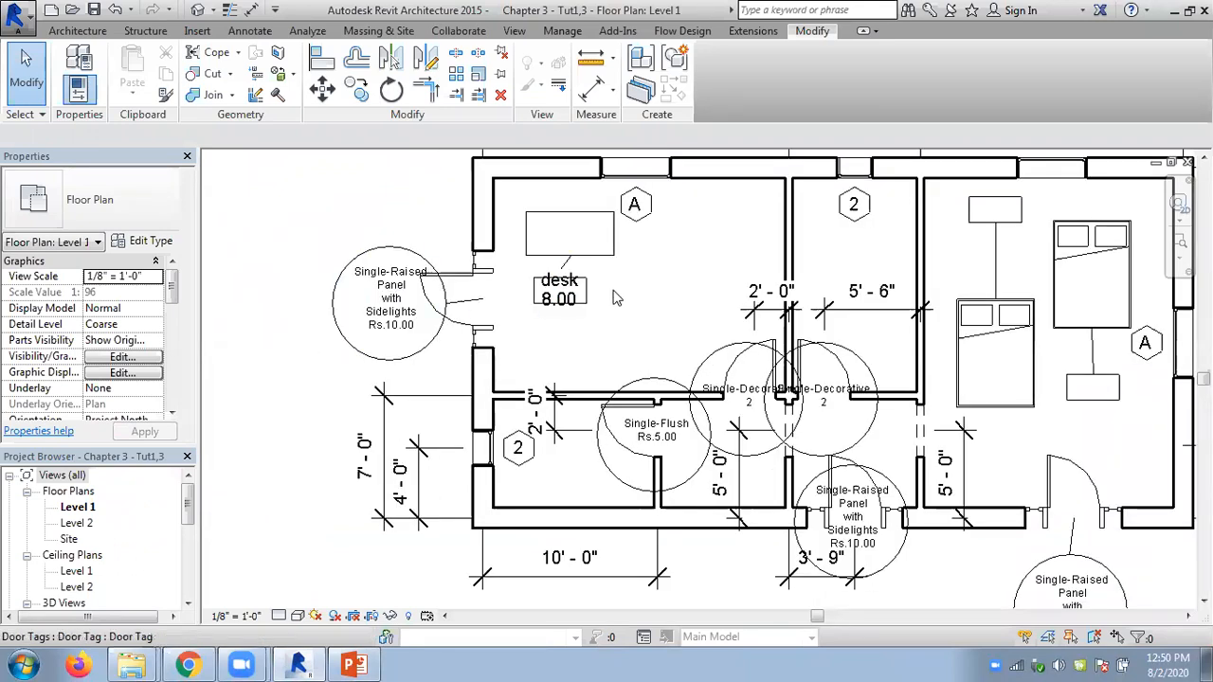
{"action": "scroll", "coordinate": [614, 296], "scroll_direction": "up", "scroll_amount": 1}
{"action": "scroll", "coordinate": [611, 293], "scroll_direction": "down", "scroll_amount": 1}
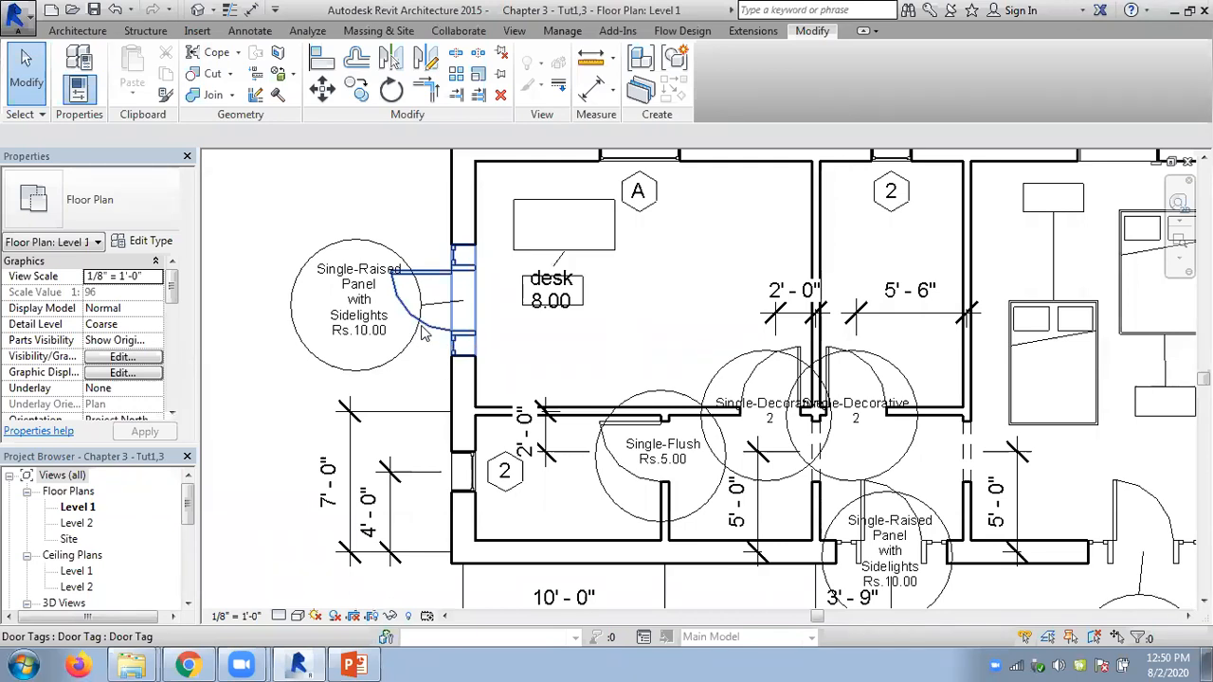
{"action": "scroll", "coordinate": [347, 360], "scroll_direction": "up", "scroll_amount": 2}
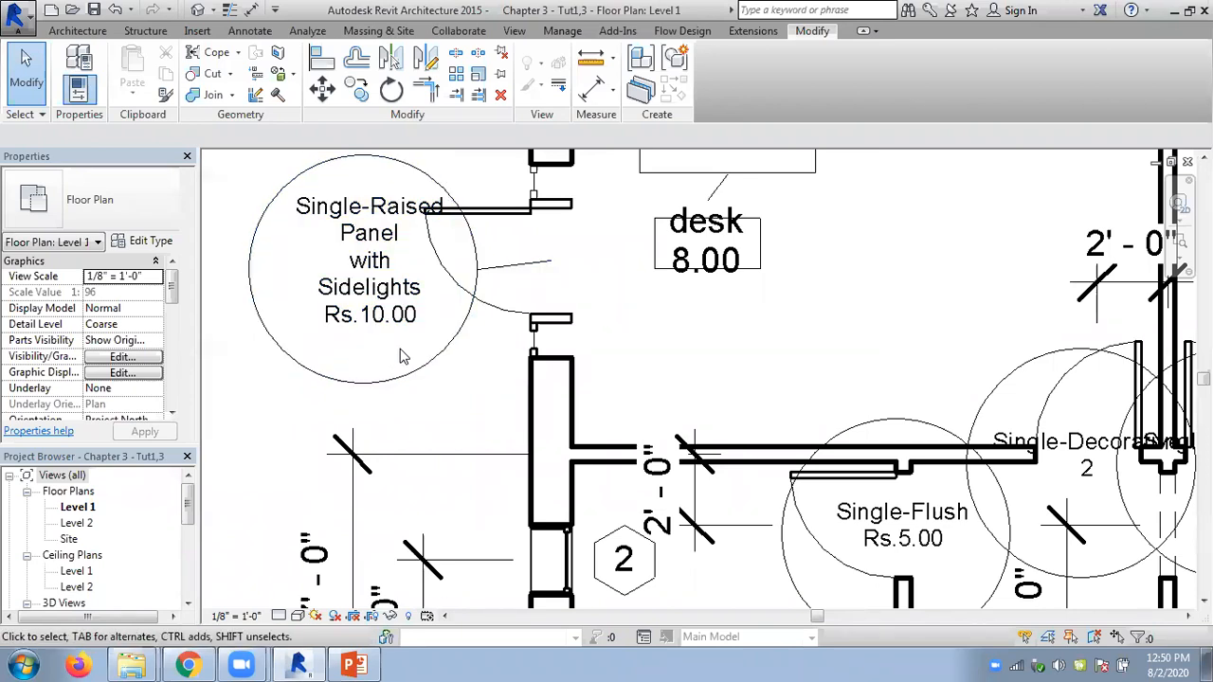
{"action": "left_click", "coordinate": [497, 315]}
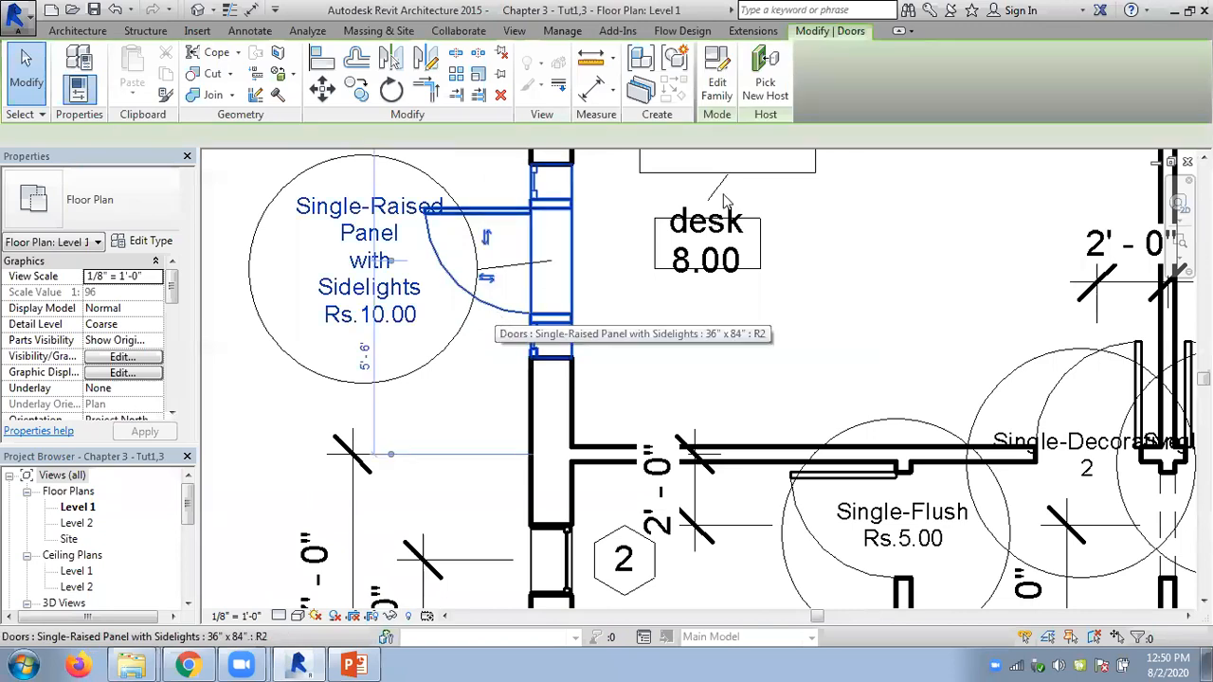
{"action": "left_click", "coordinate": [718, 94]}
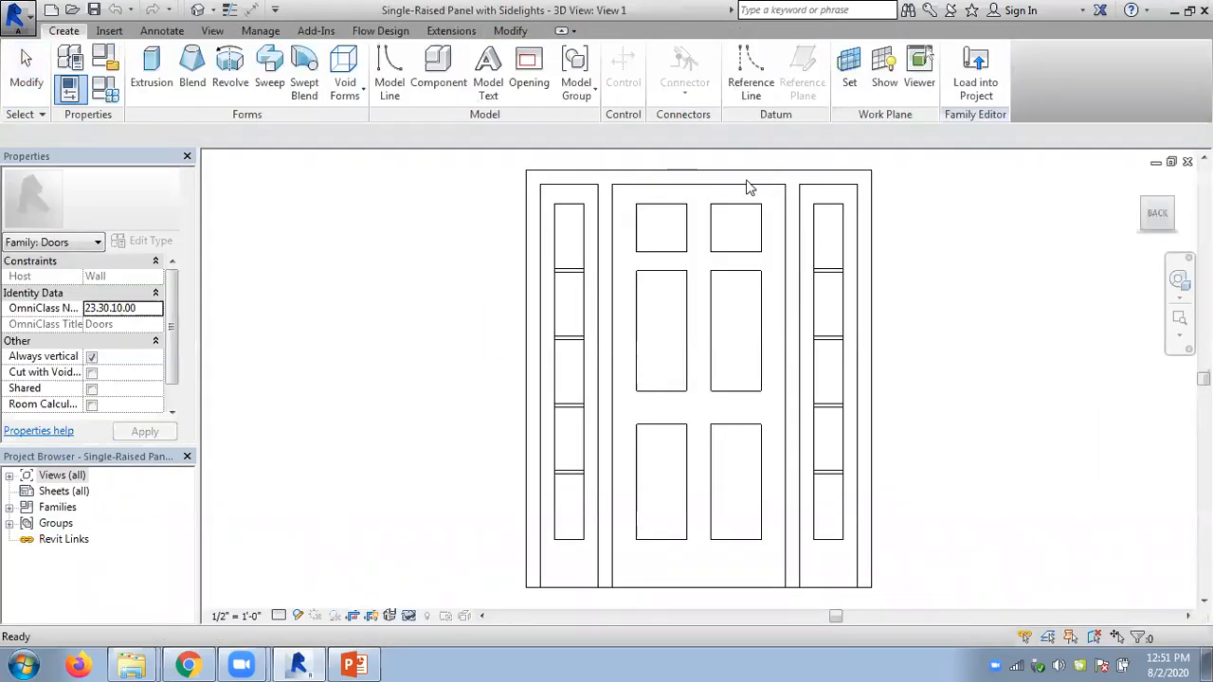
{"action": "left_click", "coordinate": [1188, 163]}
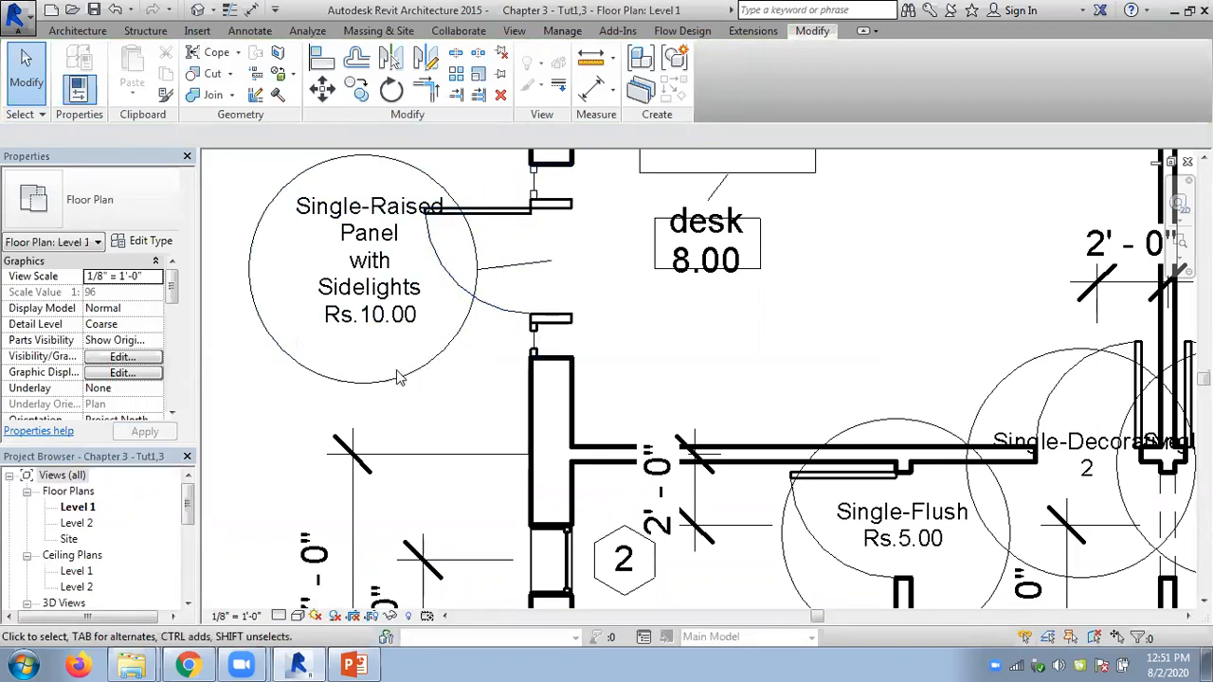
Open the Door Tag family from the left exterior wall's door tag and bring up its label parameters for editing
{"action": "left_click", "coordinate": [306, 273]}
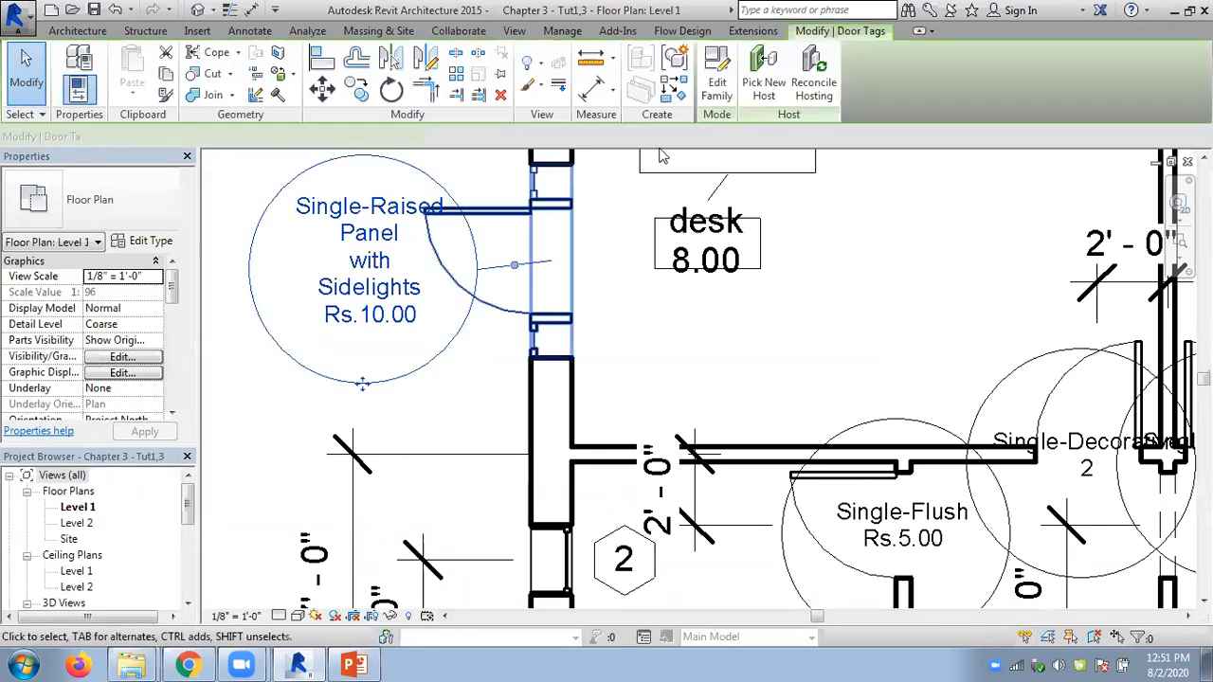
{"action": "left_click", "coordinate": [723, 89]}
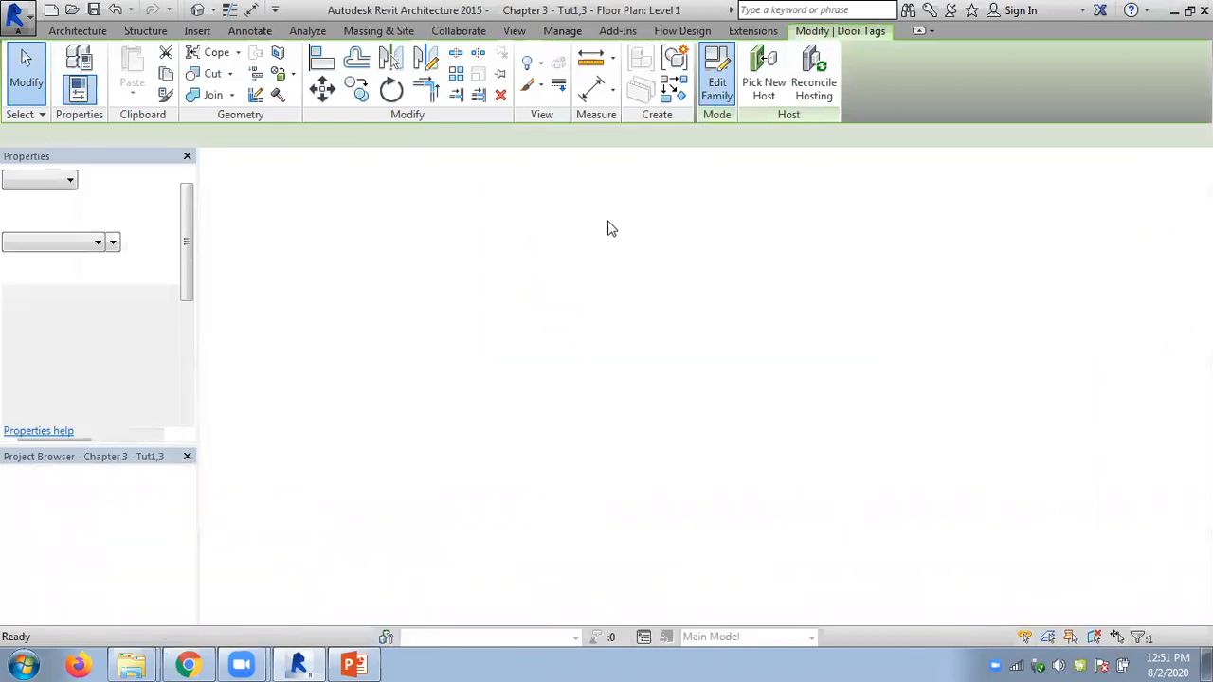
{"action": "left_click", "coordinate": [615, 254]}
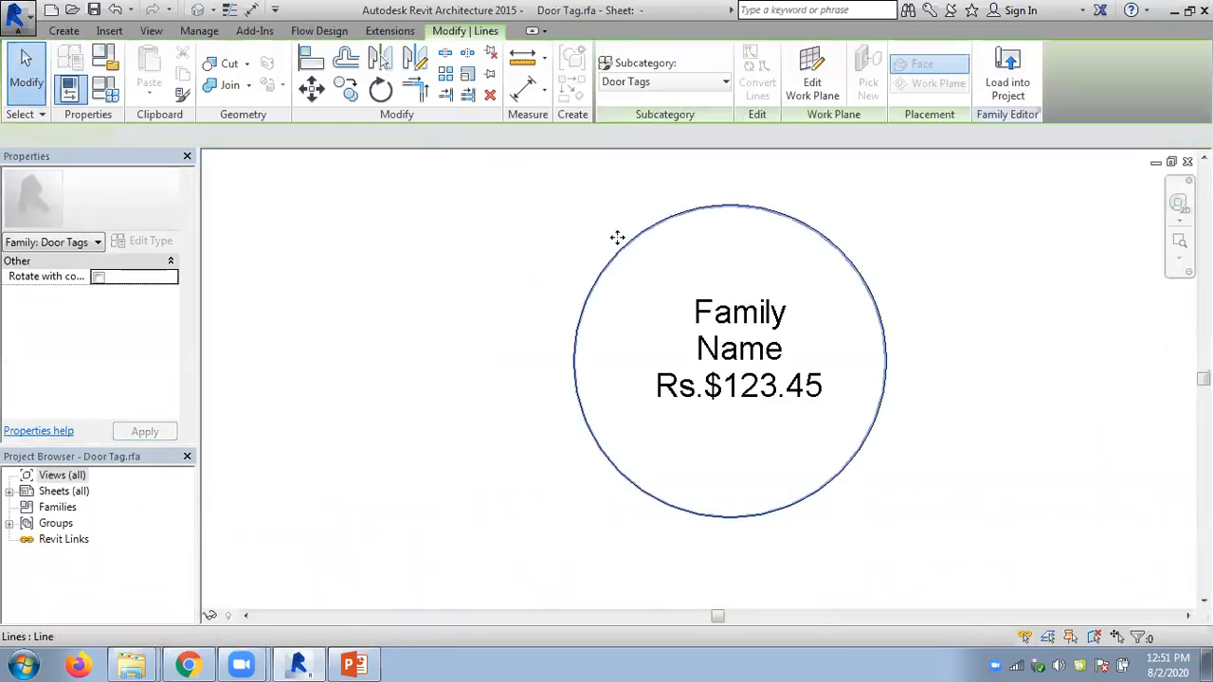
{"action": "left_click", "coordinate": [698, 334]}
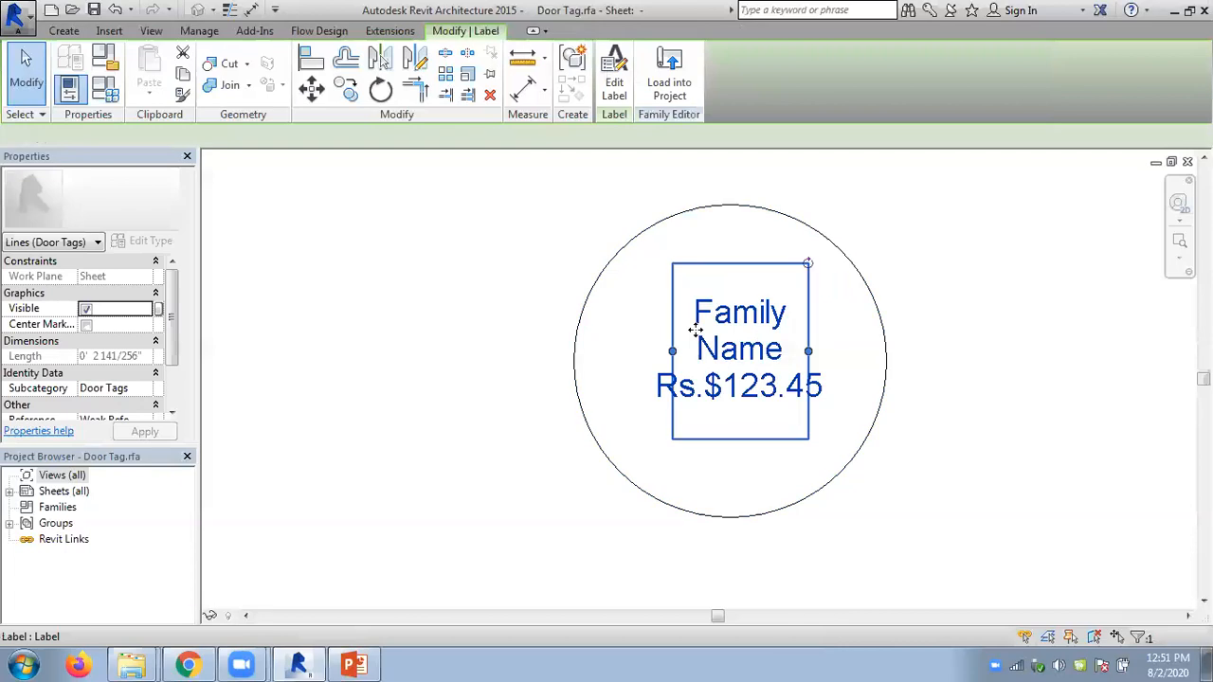
{"action": "left_click", "coordinate": [613, 93]}
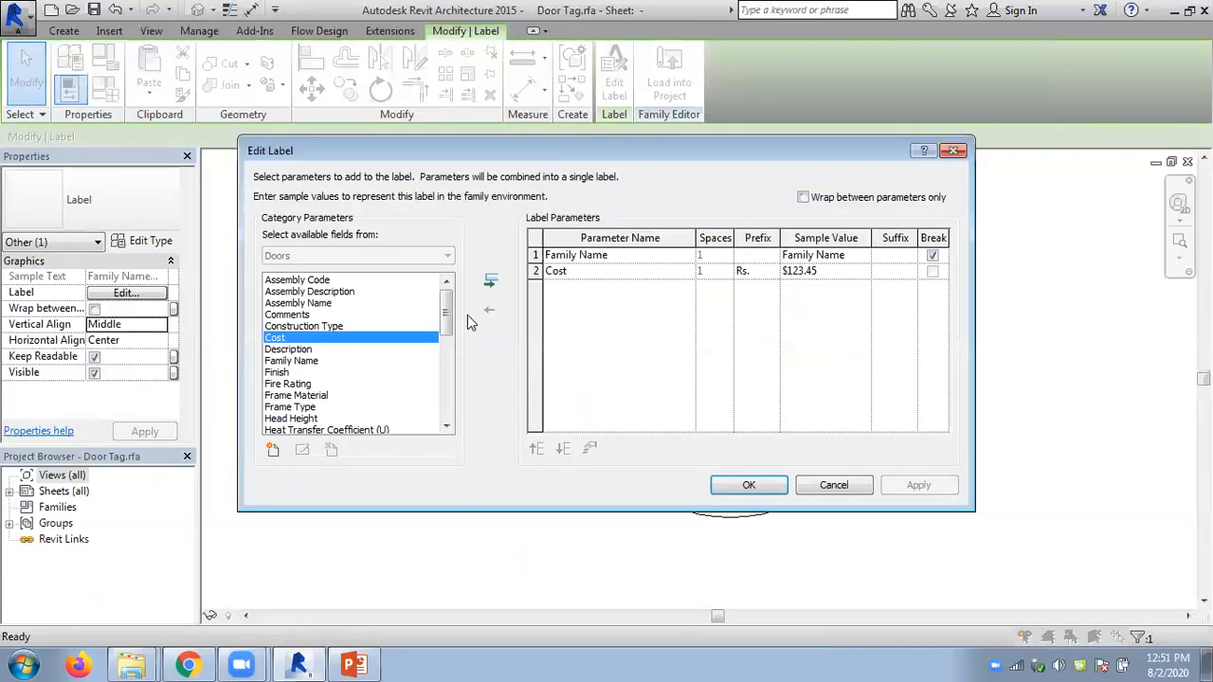
Remove the Family Name parameter from the Door Tag label
{"action": "left_click_drag", "start_coordinate": [446, 334], "coordinate": [446, 301]}
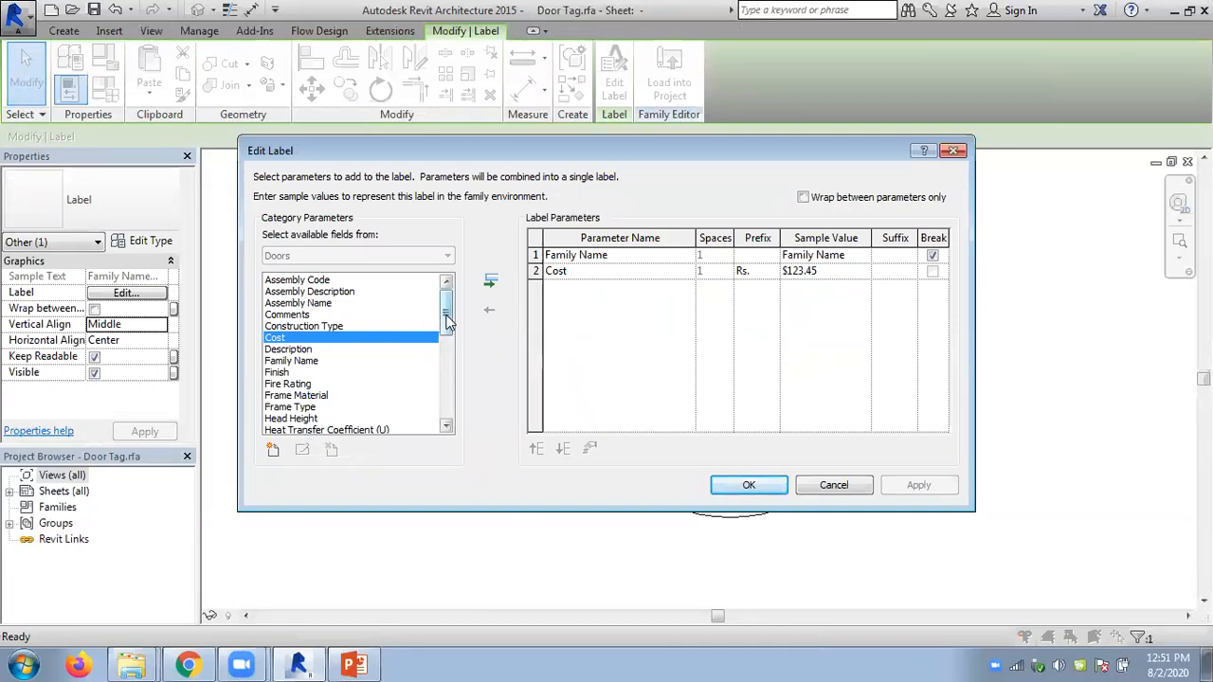
{"action": "mouse_move", "coordinate": [449, 322]}
{"action": "left_mouse_down"}
{"action": "mouse_move", "coordinate": [452, 411]}
{"action": "mouse_move", "coordinate": [445, 308]}
{"action": "mouse_move", "coordinate": [448, 403]}
{"action": "mouse_move", "coordinate": [447, 323]}
{"action": "left_mouse_up"}
{"action": "left_click", "coordinate": [535, 255]}
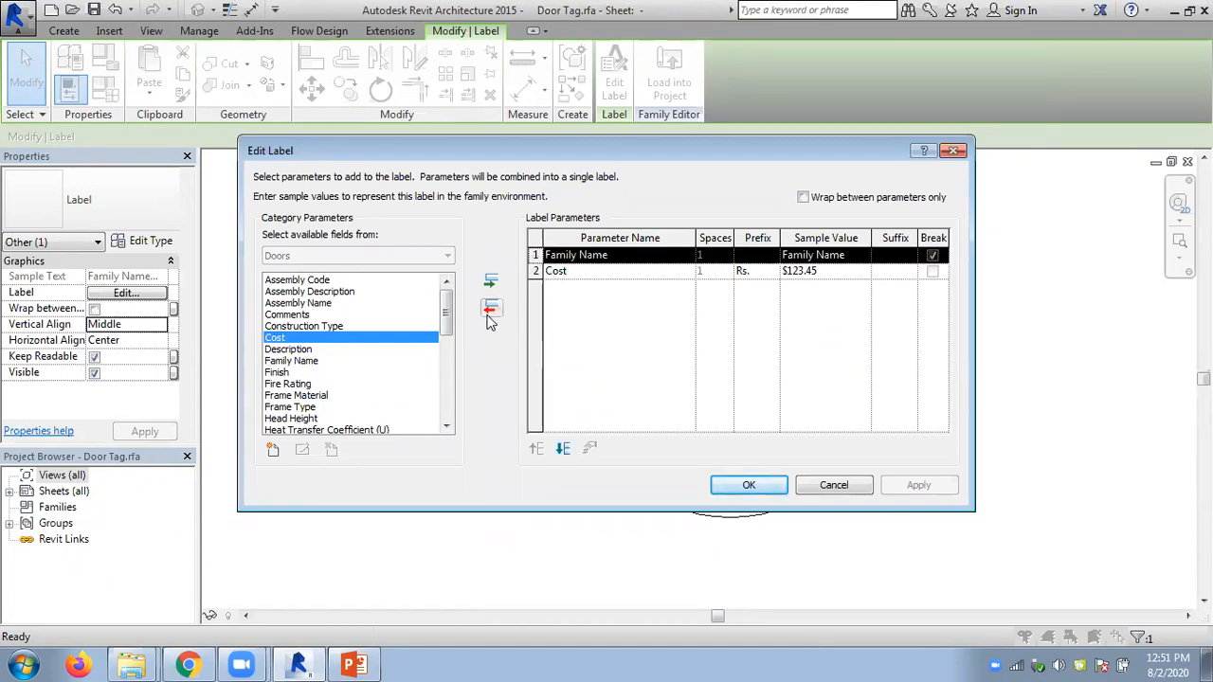
{"action": "left_click", "coordinate": [490, 310]}
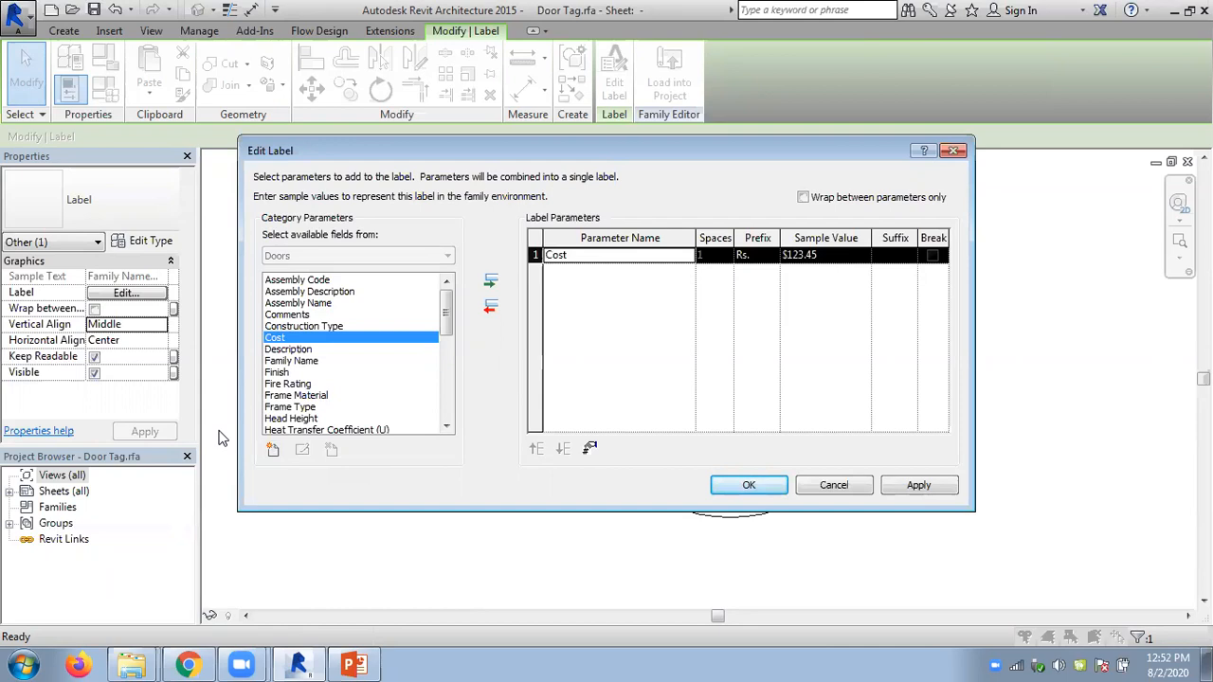
Begin adding a shared parameter to the label's category parameters and create the shared parameter file "parameter file.txt" on the Desktop
{"action": "left_click", "coordinate": [272, 451]}
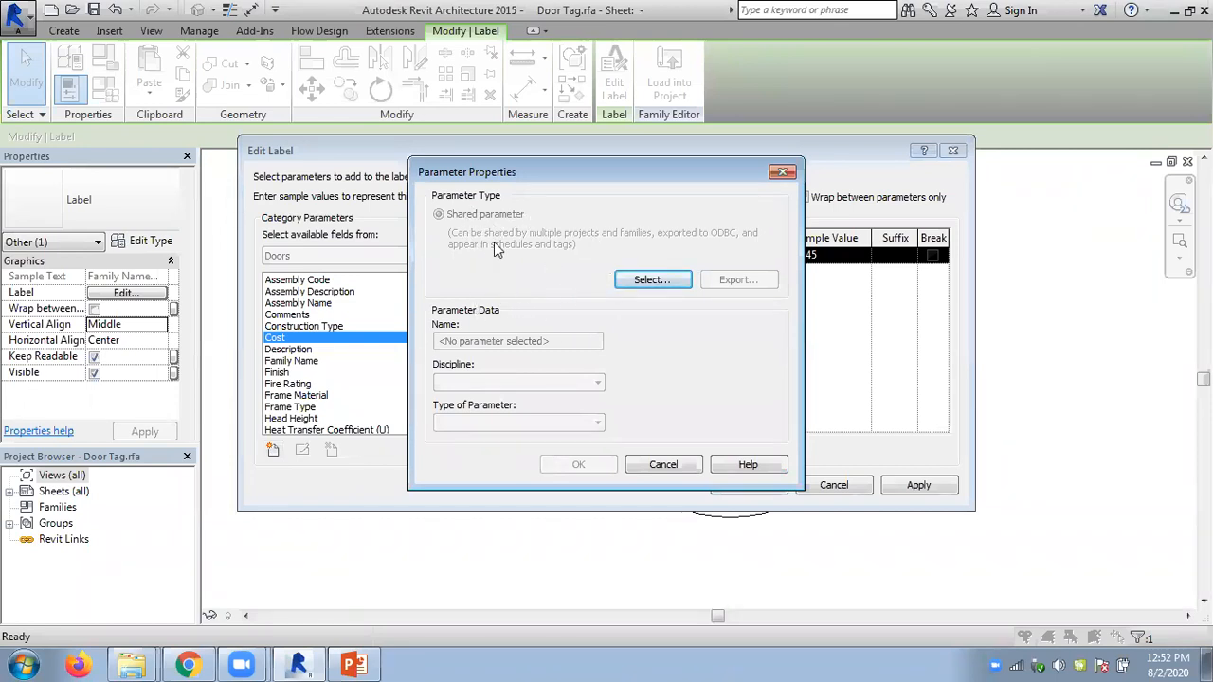
{"action": "left_click", "coordinate": [654, 281]}
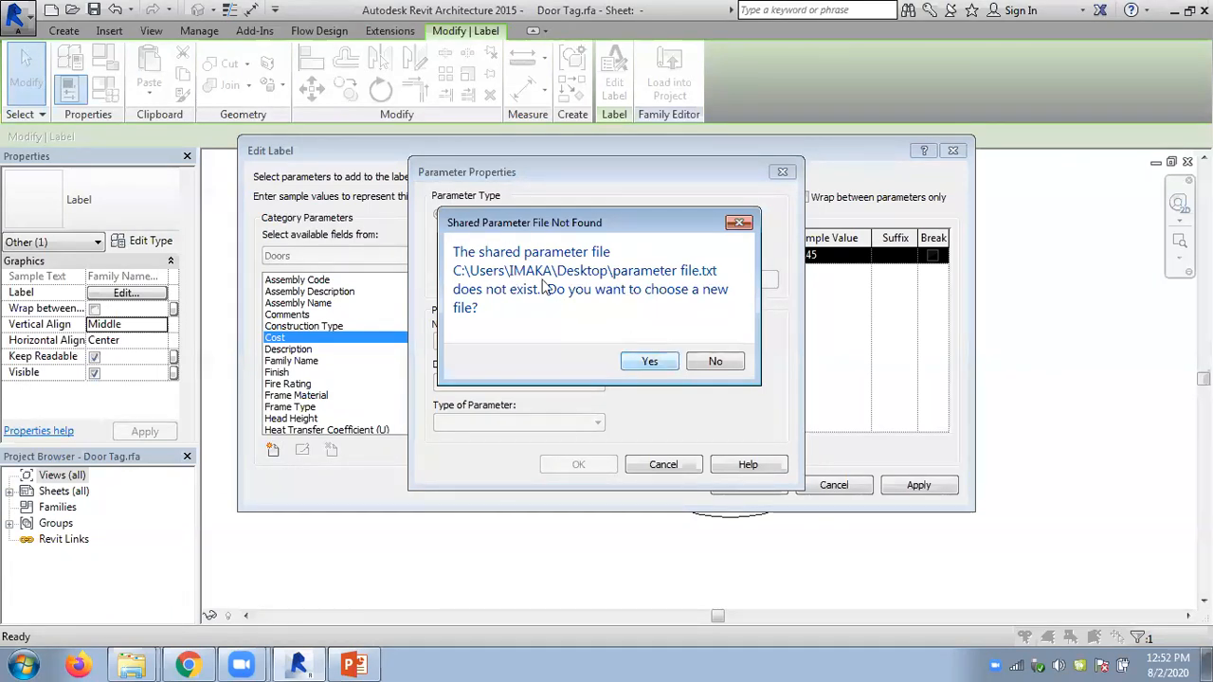
{"action": "left_click", "coordinate": [648, 363]}
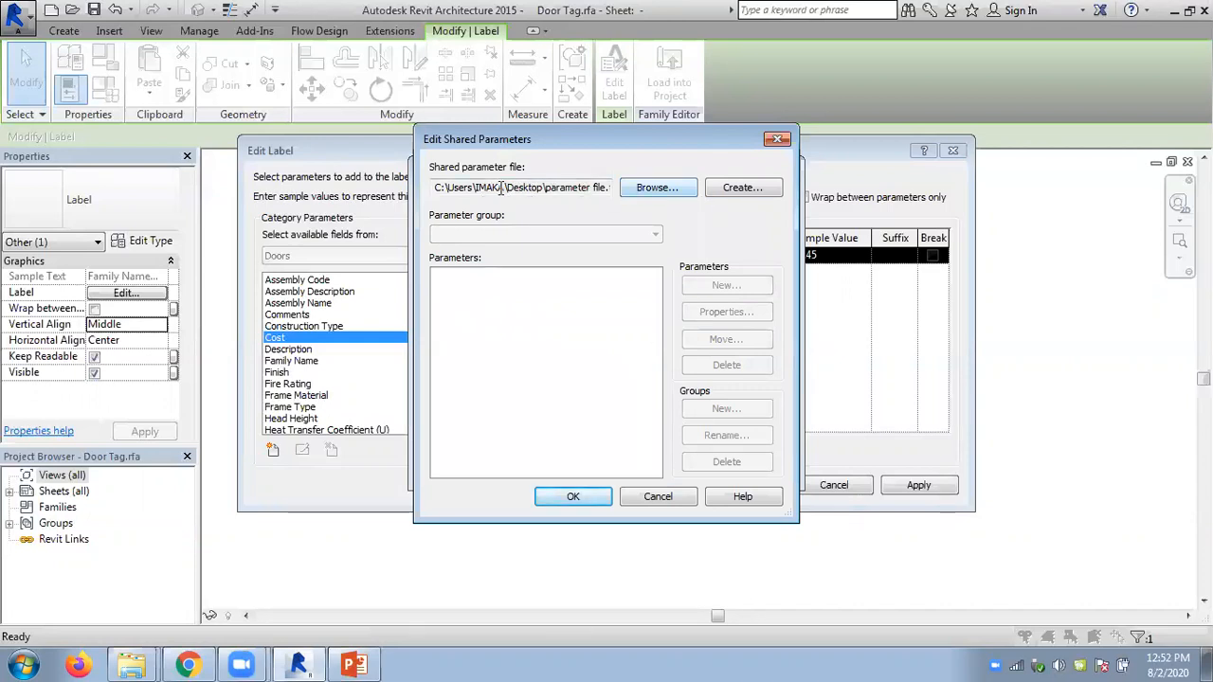
{"action": "left_click", "coordinate": [742, 188]}
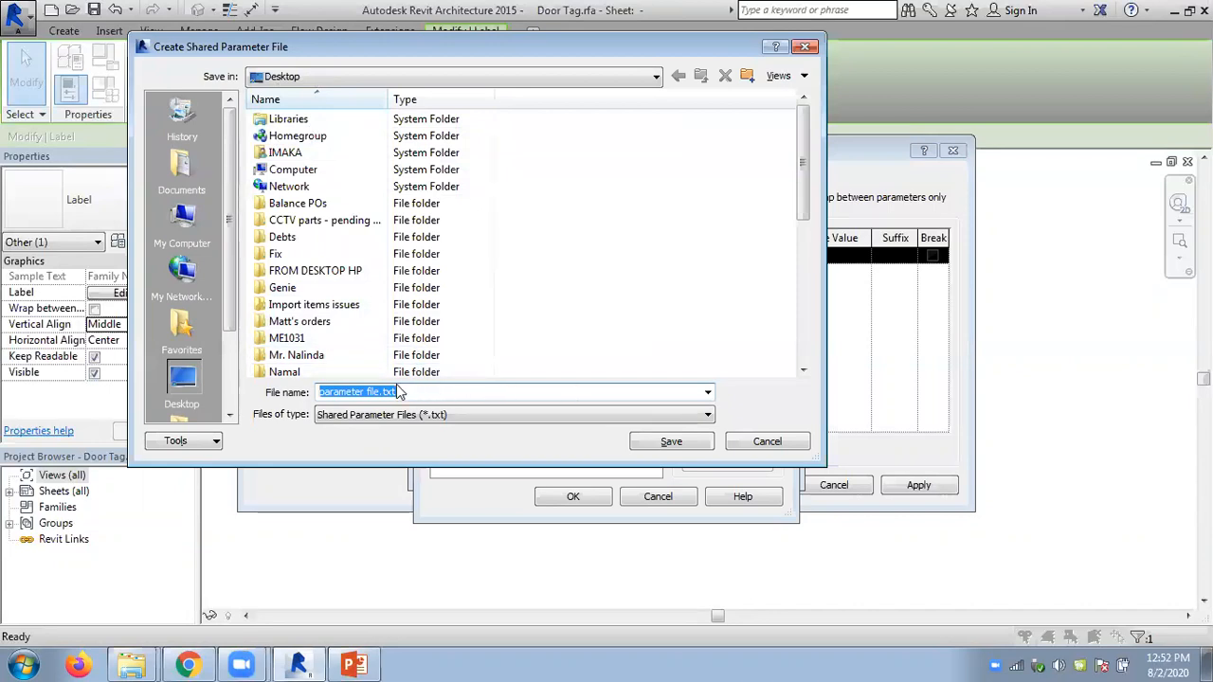
{"action": "left_click", "coordinate": [668, 444]}
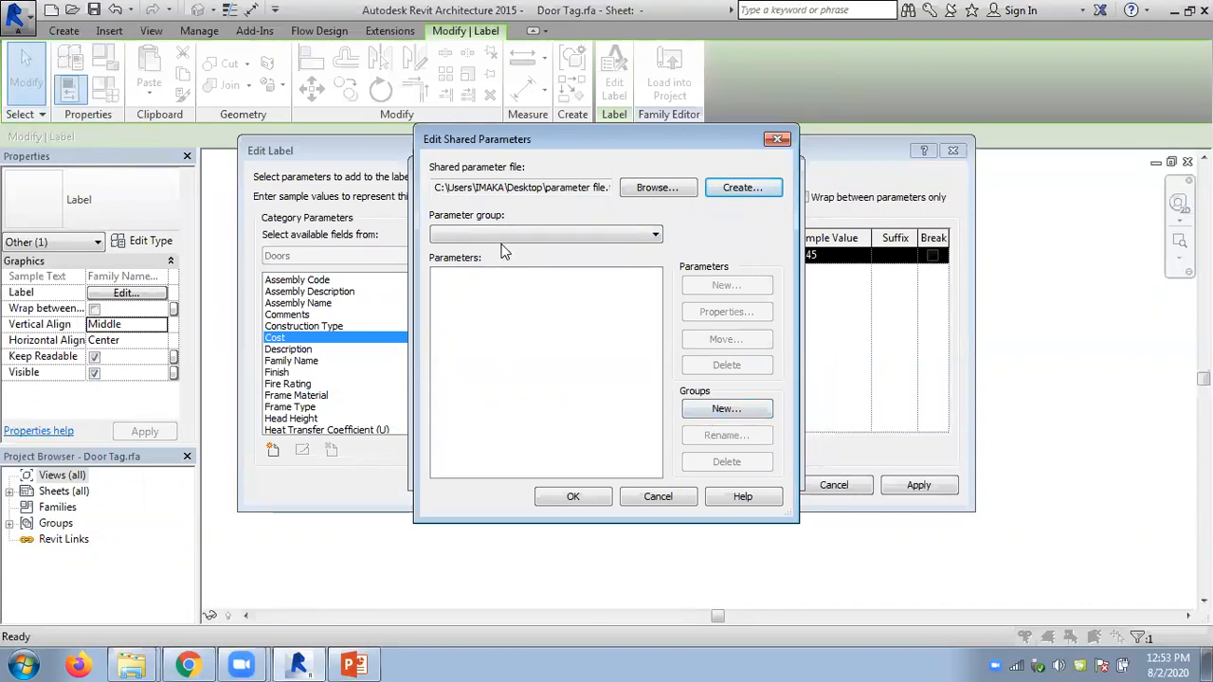
Create a parameter group named "Carpenter - Door" in the shared parameter file
{"action": "left_click", "coordinate": [704, 410]}
{"action": "type", "text": "Carpenter - Door"}
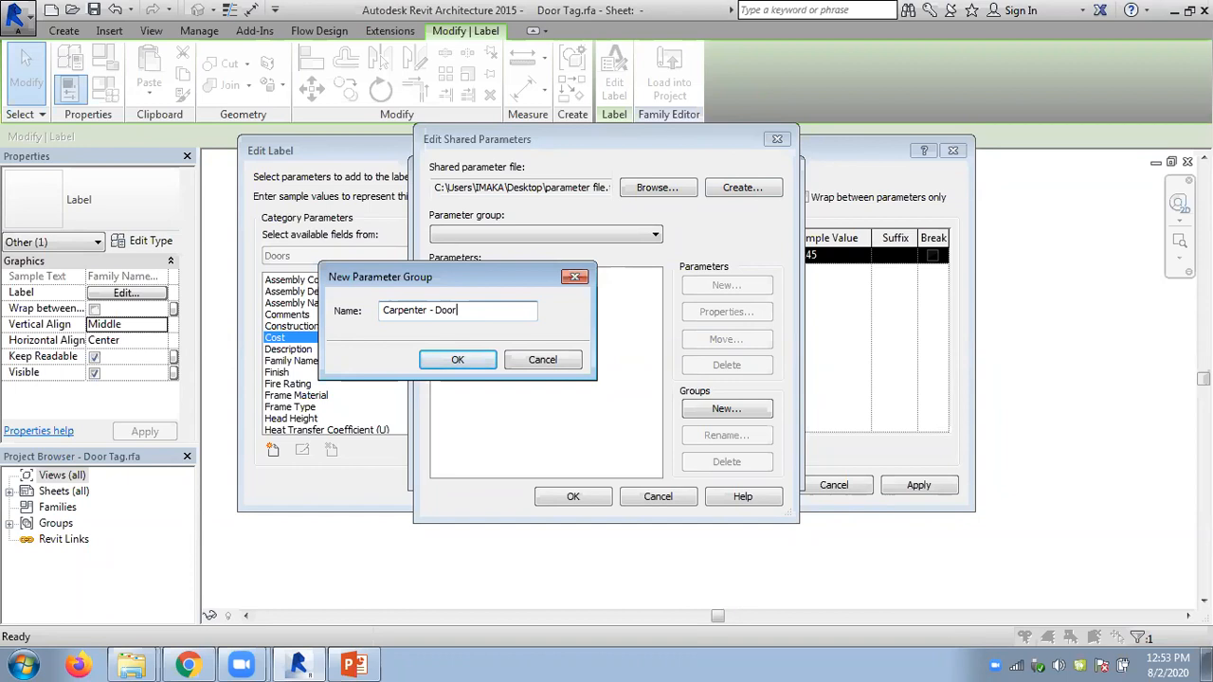
{"action": "left_click", "coordinate": [459, 360]}
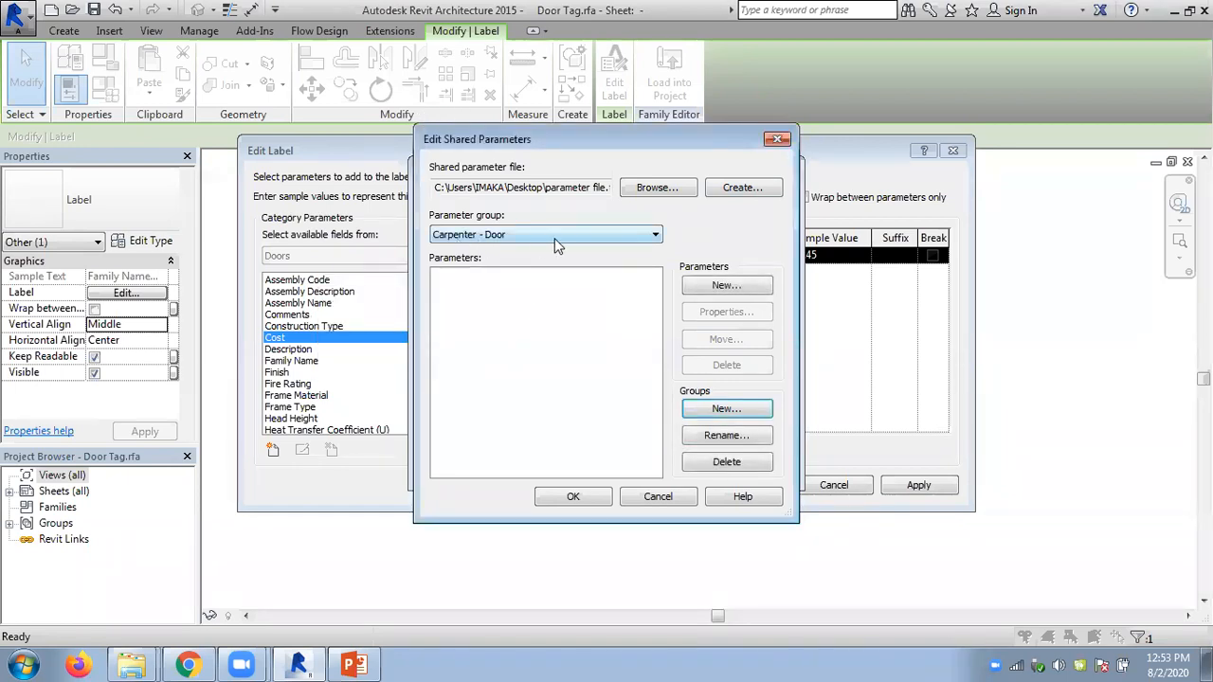
Define a new shared parameter named Carpenter in the Carpenter - Door group, with Common discipline and Text as its type
{"action": "left_click", "coordinate": [729, 287]}
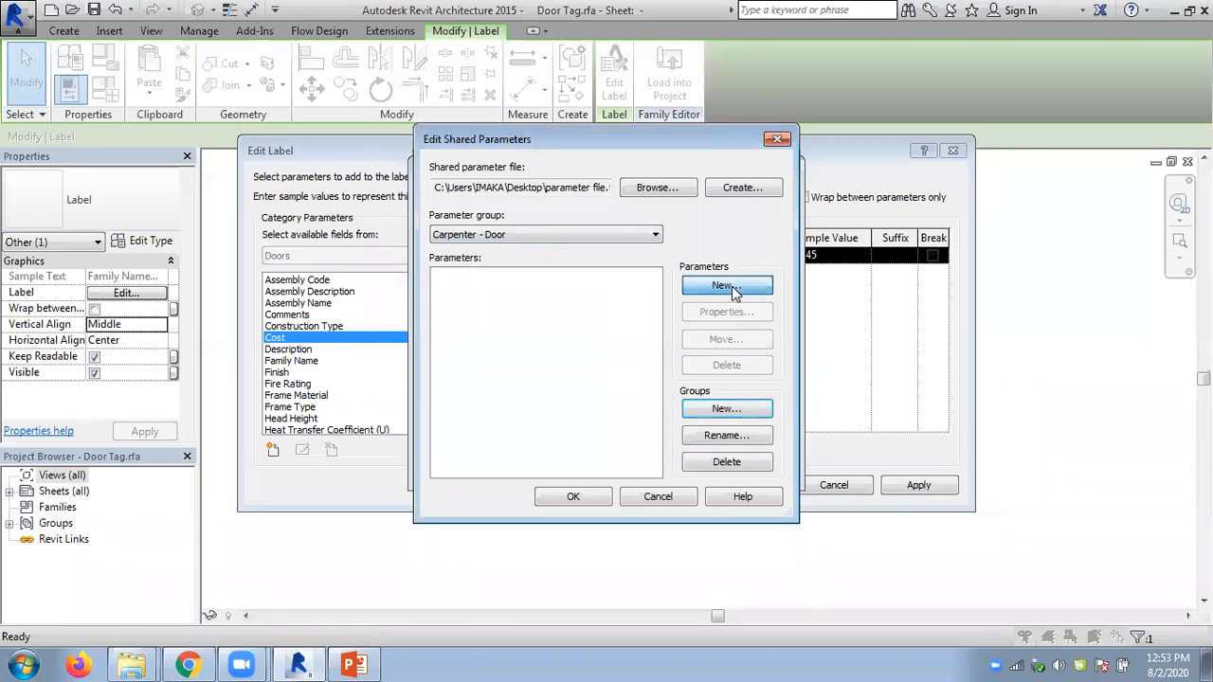
{"action": "type", "text": "a"}
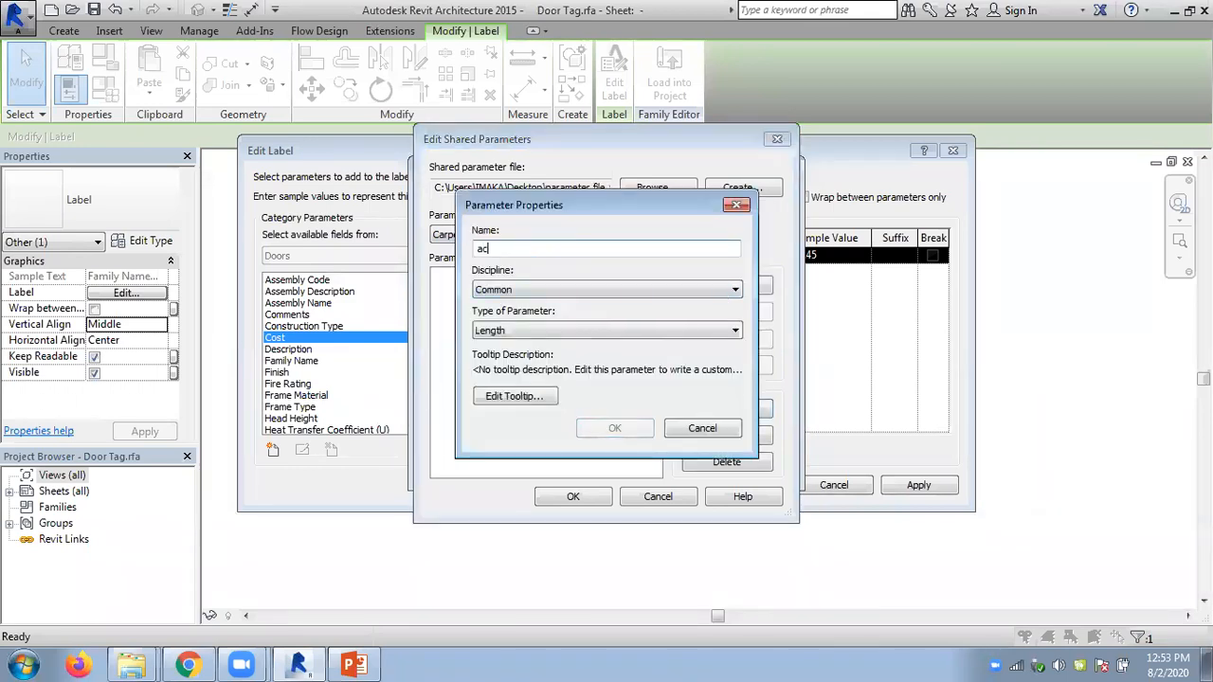
{"action": "type", "text": "Ca"}
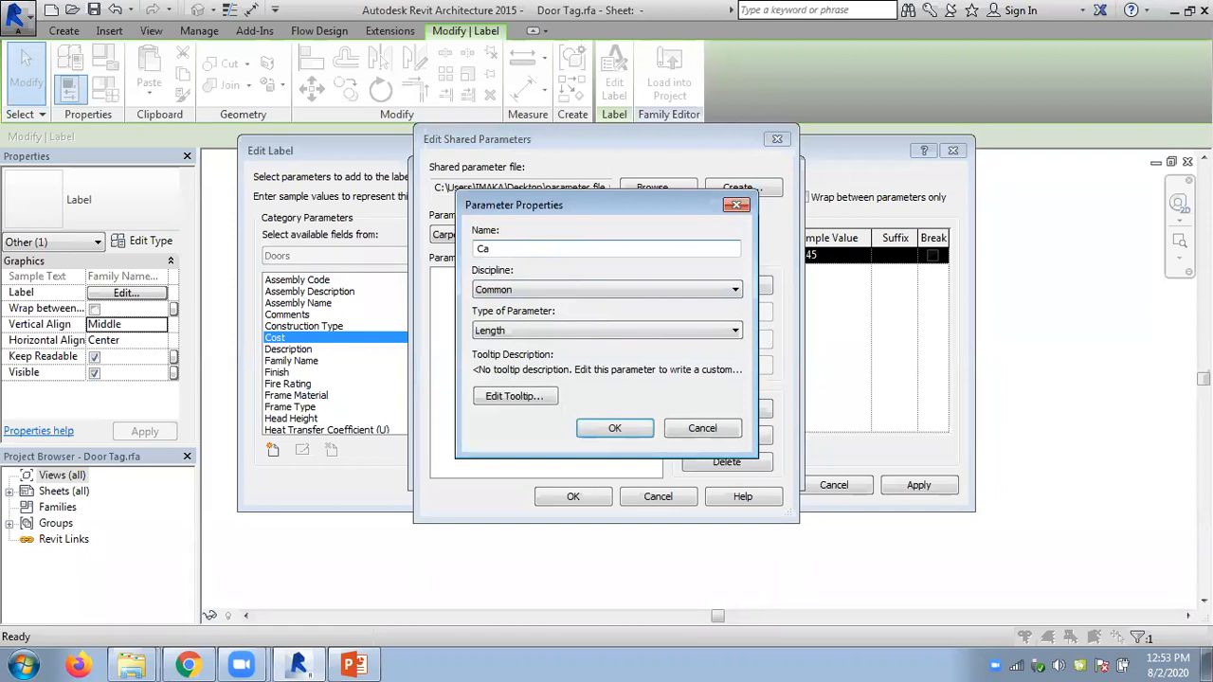
{"action": "type", "text": "rpenter"}
{"action": "left_click", "coordinate": [490, 294]}
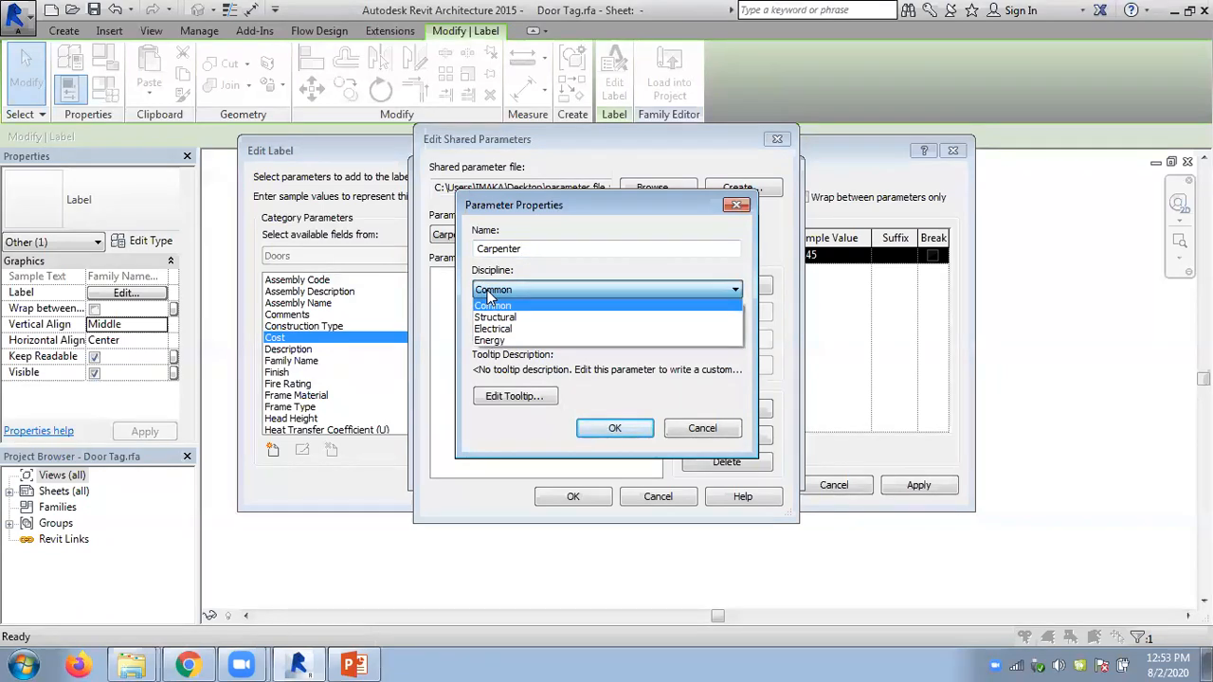
{"action": "left_click", "coordinate": [489, 296]}
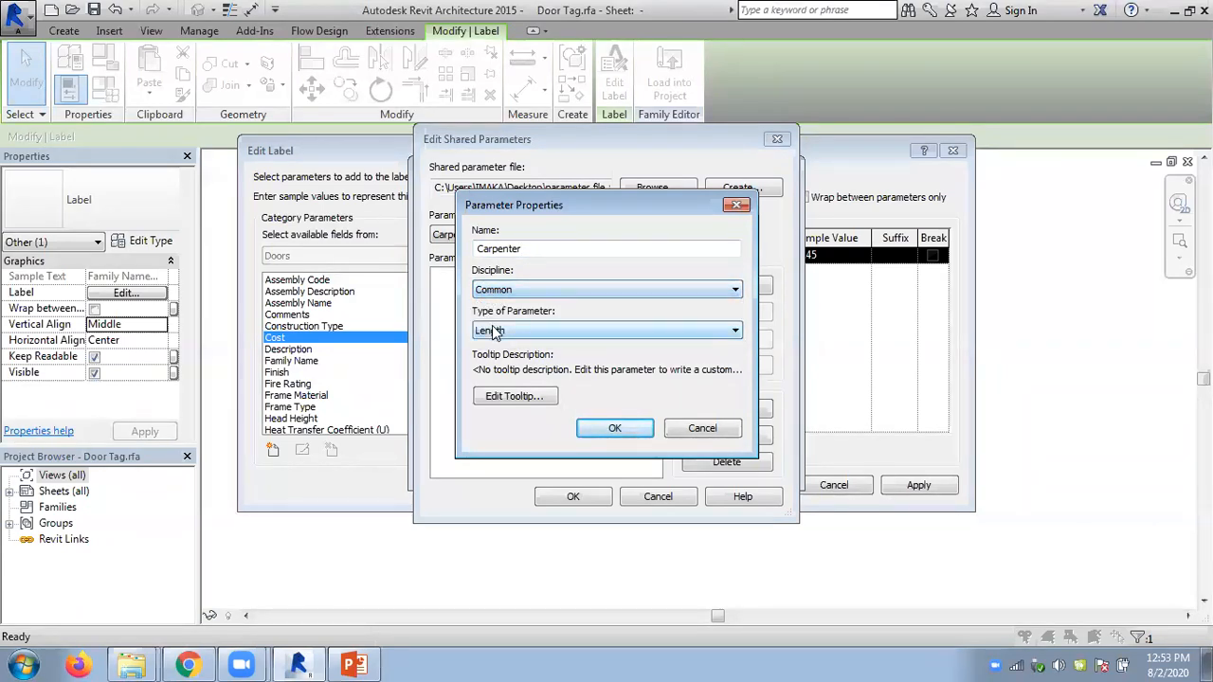
{"action": "left_click", "coordinate": [494, 330]}
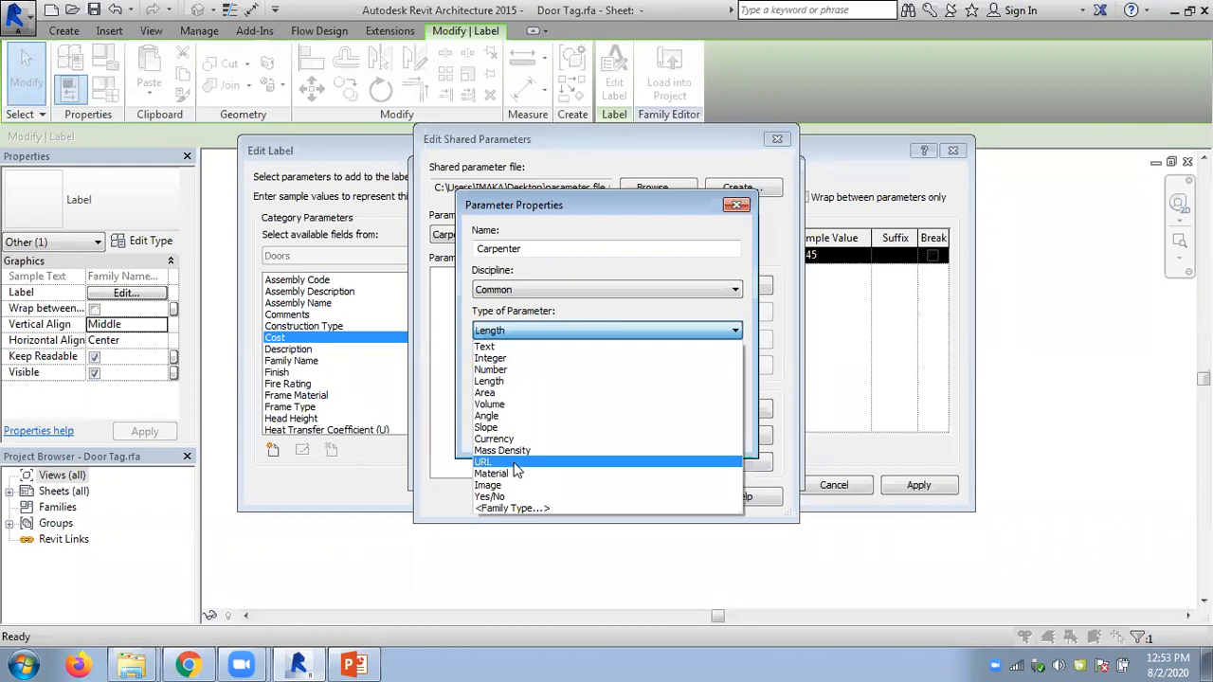
{"action": "left_click", "coordinate": [484, 351]}
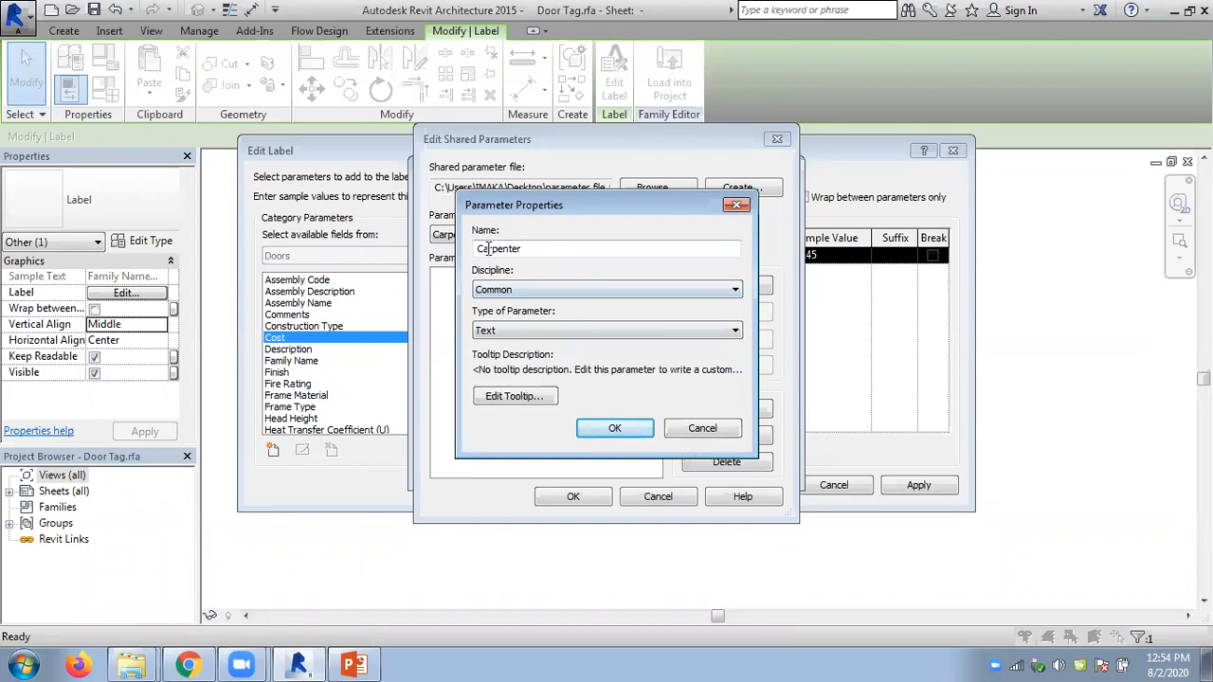
Try the Integer and Number types for the Carpenter parameter and return it to Text
{"action": "left_click", "coordinate": [513, 330]}
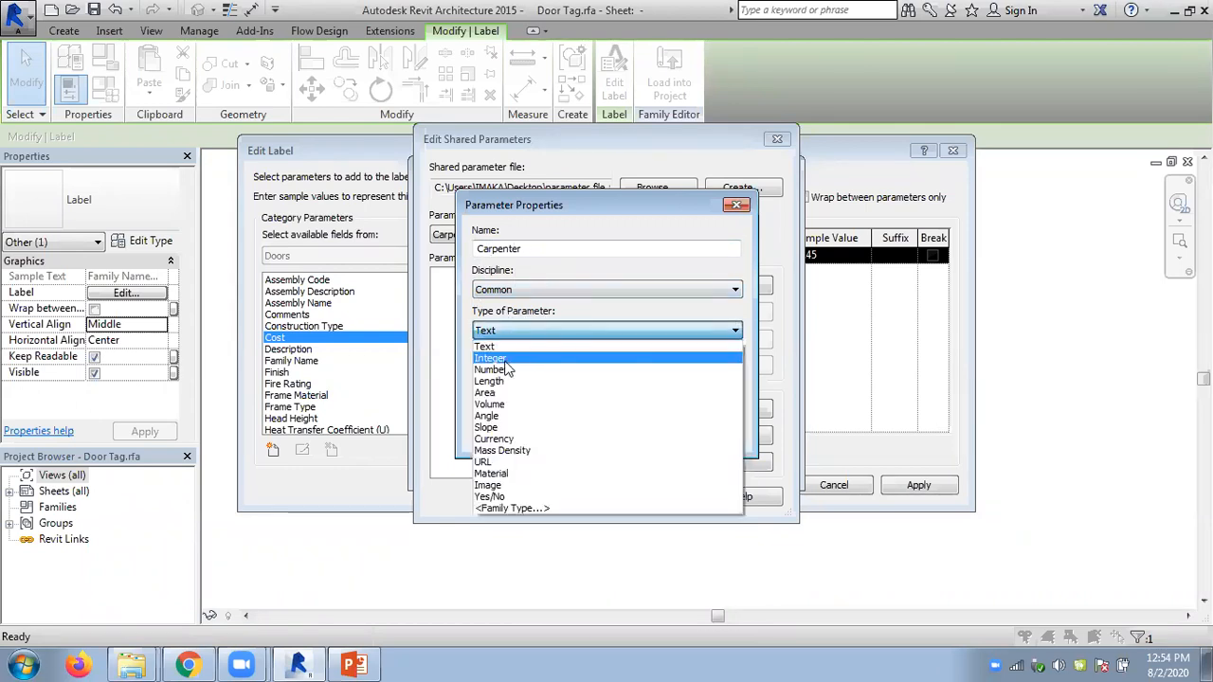
{"action": "left_click", "coordinate": [506, 361]}
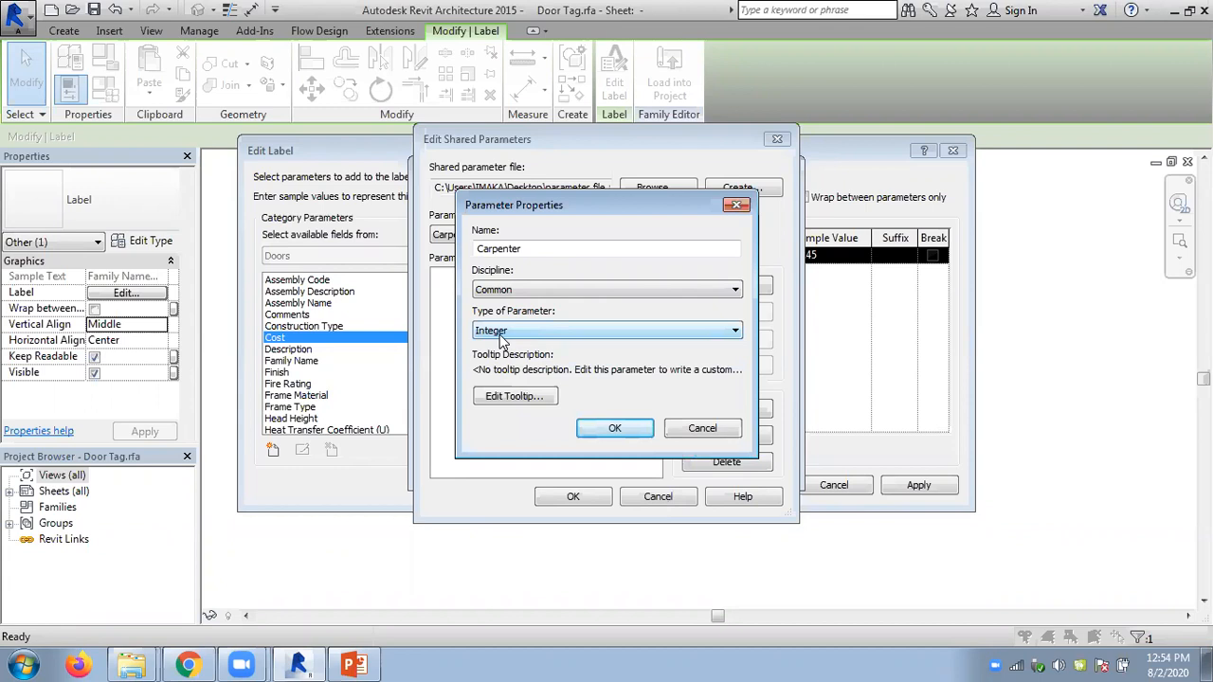
{"action": "left_click", "coordinate": [510, 331]}
{"action": "left_click", "coordinate": [506, 372]}
{"action": "left_click", "coordinate": [517, 332]}
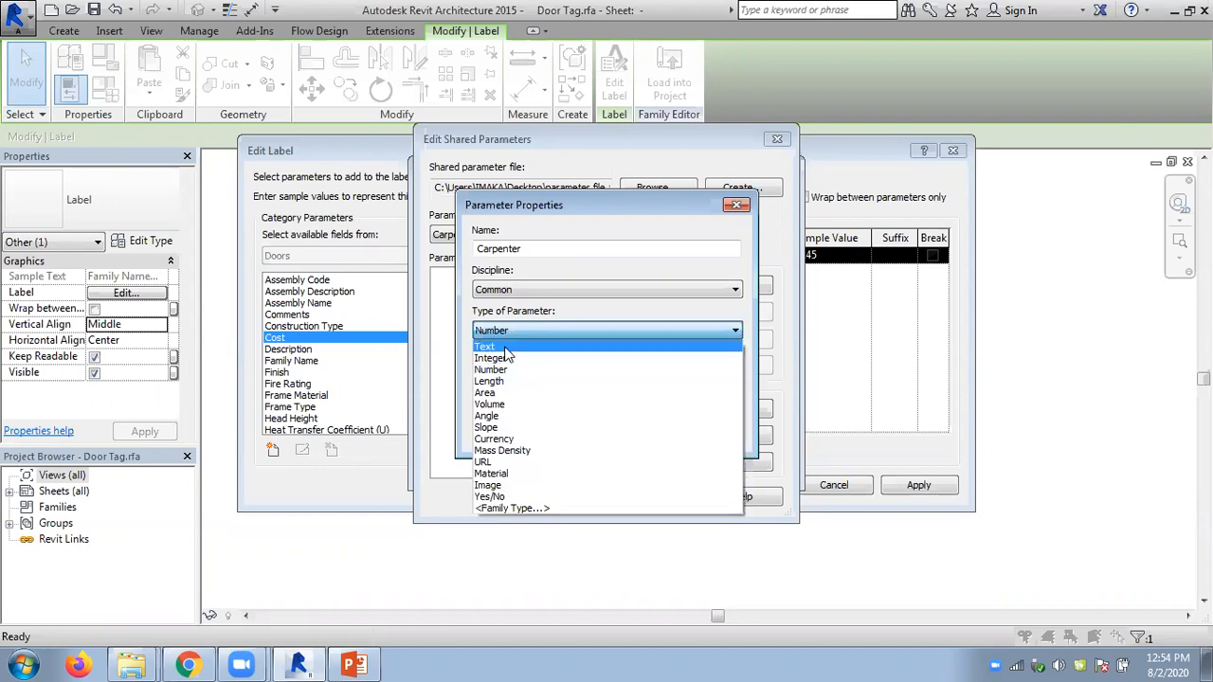
{"action": "left_click", "coordinate": [505, 346]}
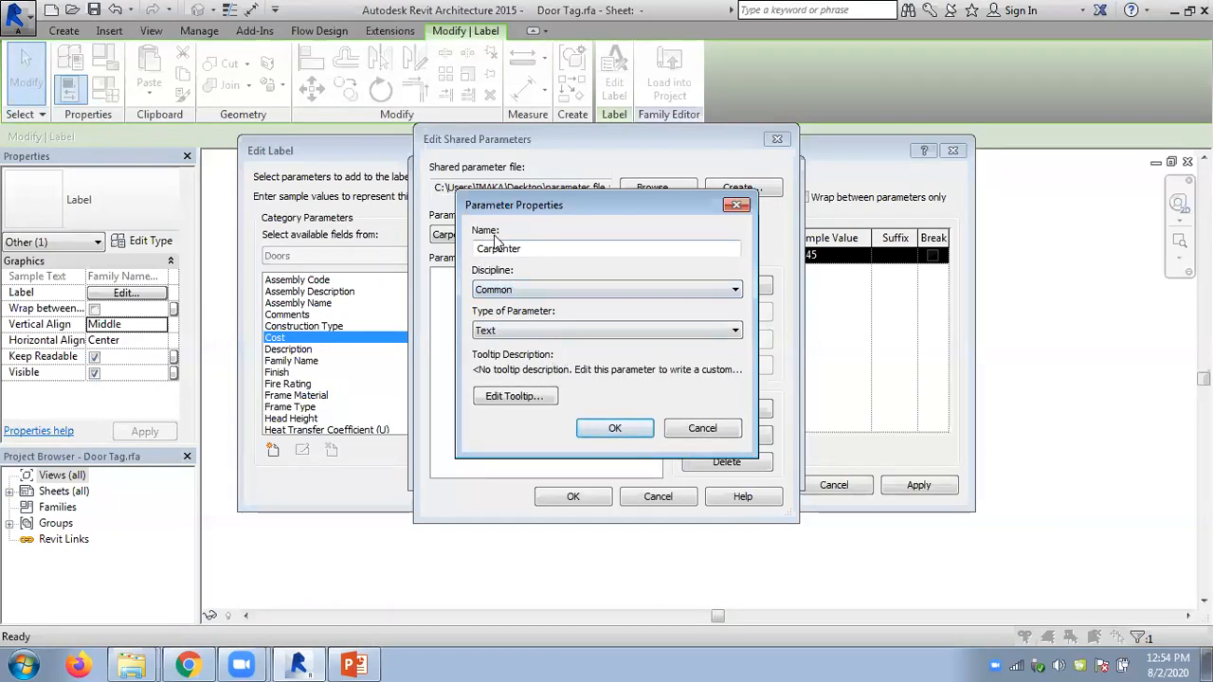
Accept the Carpenter parameter definition and add it as a shared parameter to the label's available door fields
{"action": "double_click", "coordinate": [522, 249]}
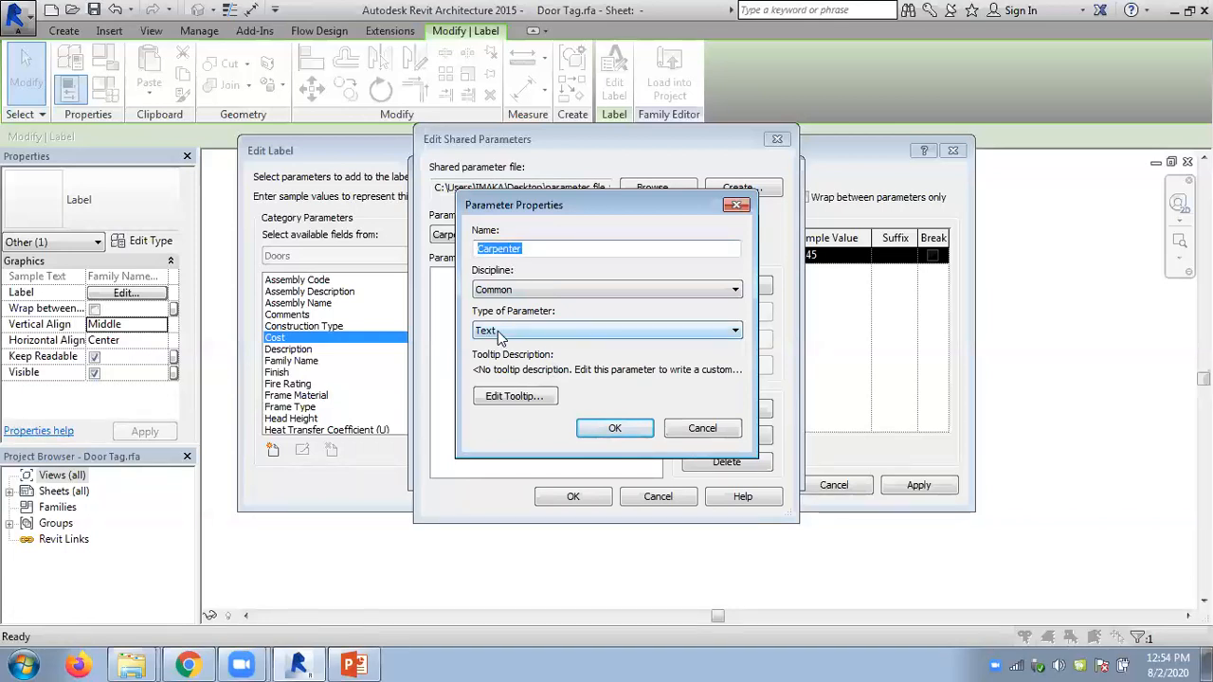
{"action": "left_click", "coordinate": [595, 427]}
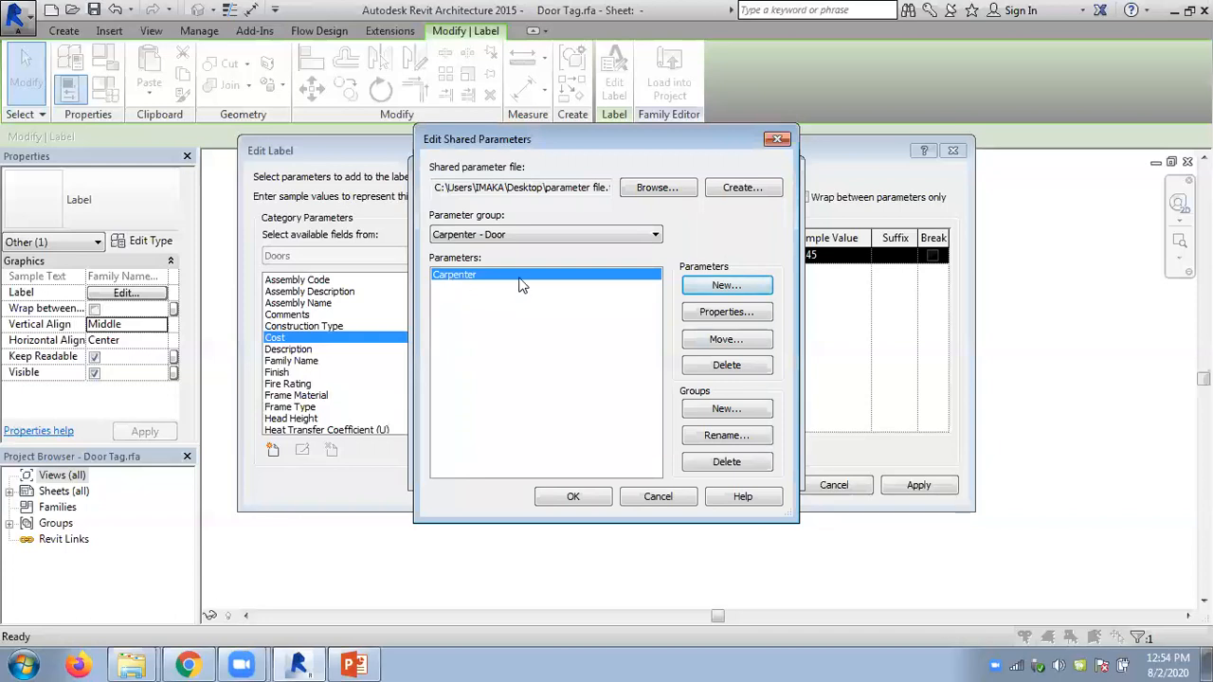
{"action": "left_click", "coordinate": [573, 496]}
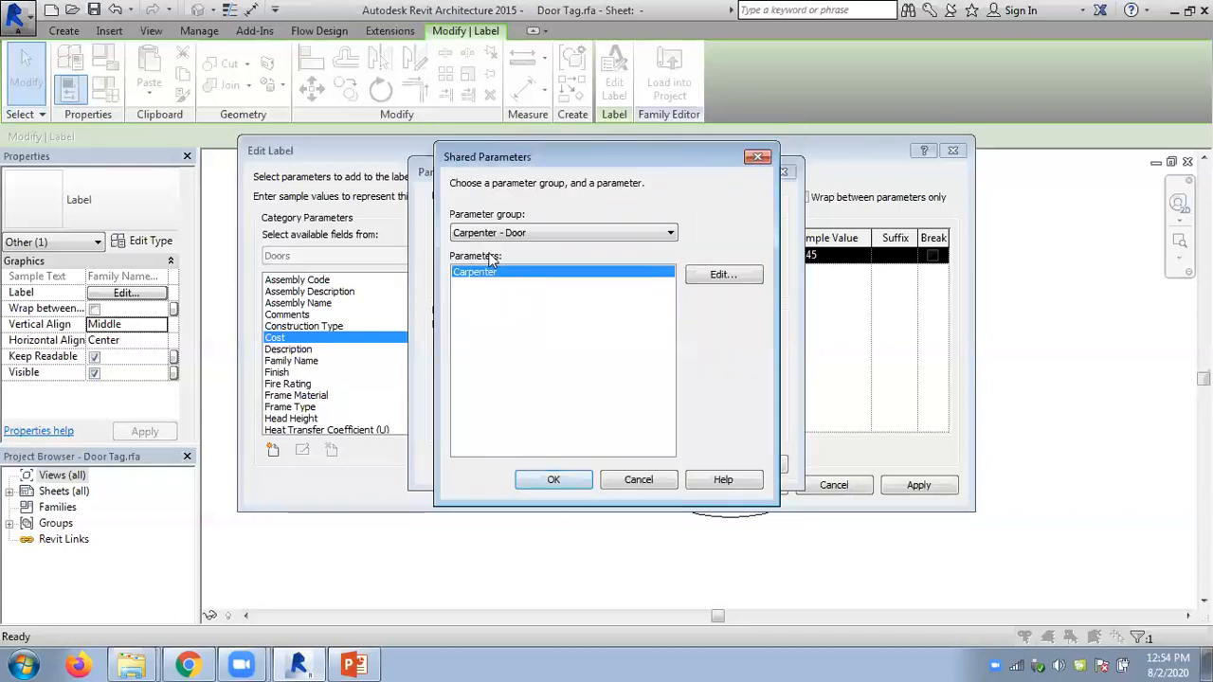
{"action": "left_click", "coordinate": [576, 479]}
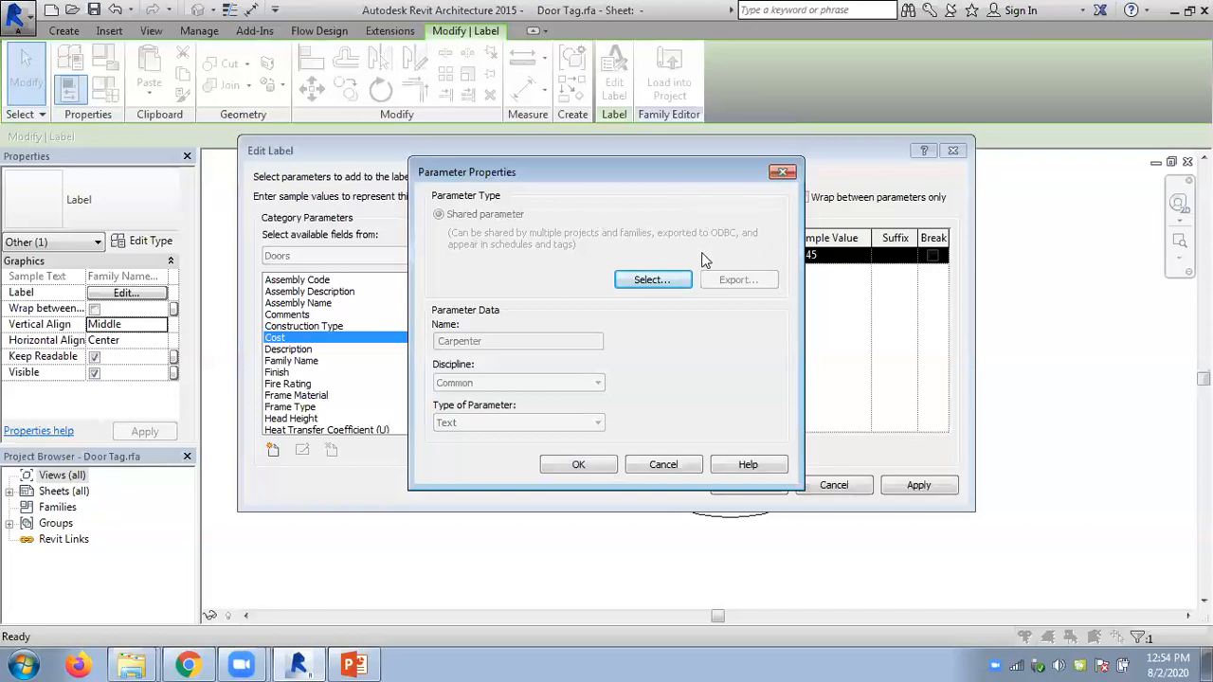
{"action": "left_click", "coordinate": [580, 465]}
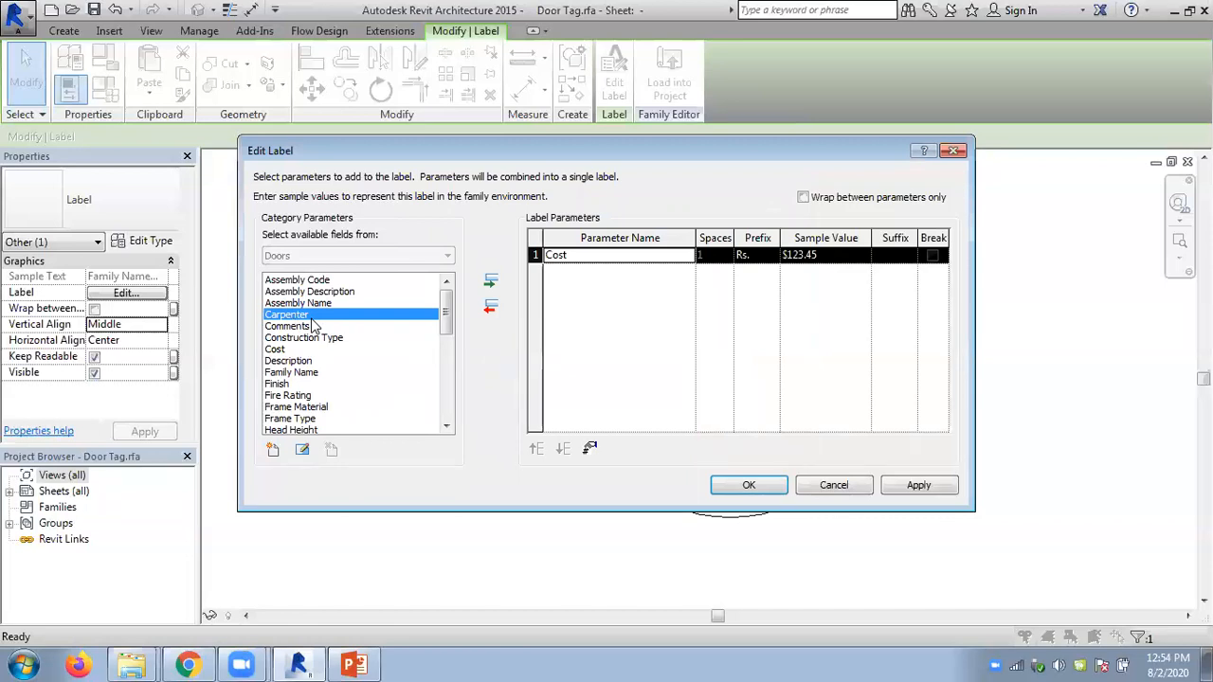
Add the Carpenter parameter to the door tag label below Cost, with a line break after Cost
{"action": "left_click", "coordinate": [490, 280]}
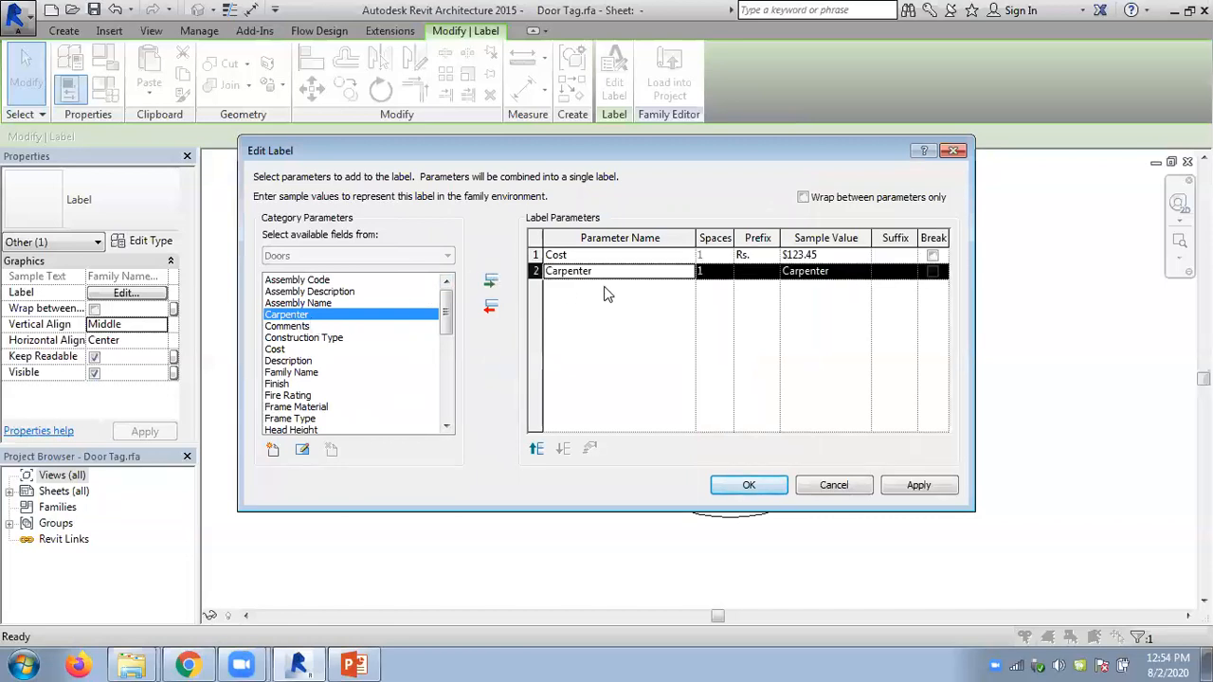
{"action": "left_click", "coordinate": [933, 255]}
{"action": "left_click", "coordinate": [769, 487]}
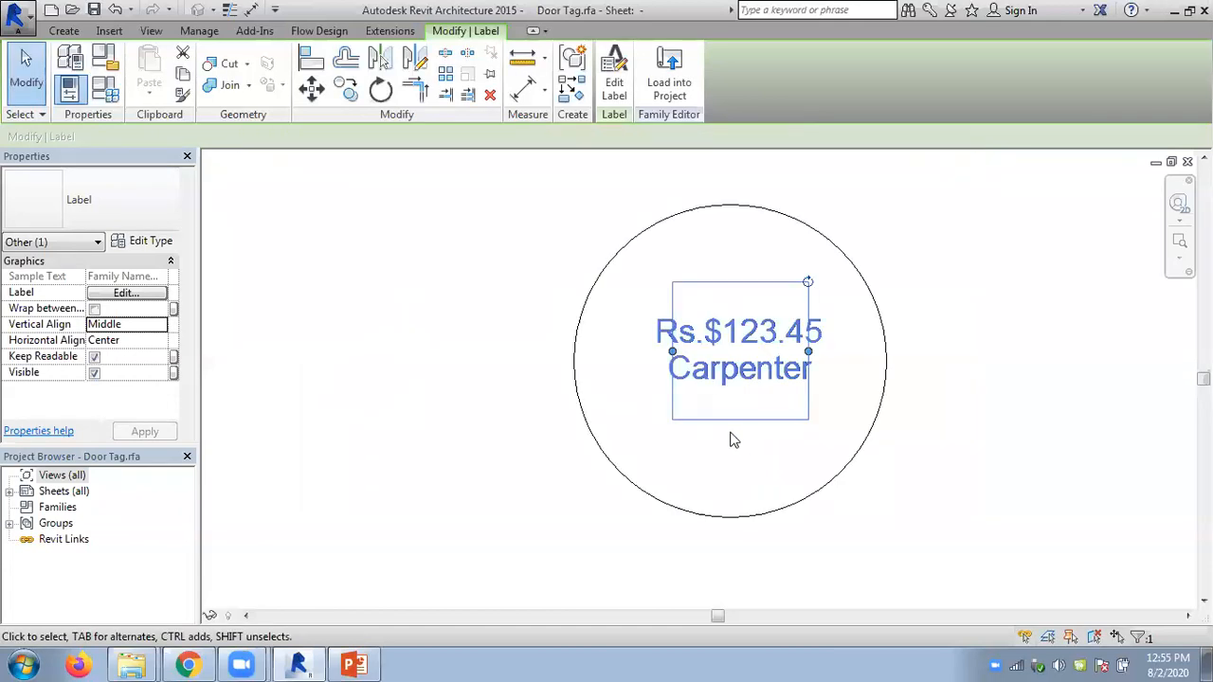
Load the Door Tag family into Chapter 3 - Tut1,3.rvt without saving, overwriting the existing version
{"action": "left_click", "coordinate": [670, 80]}
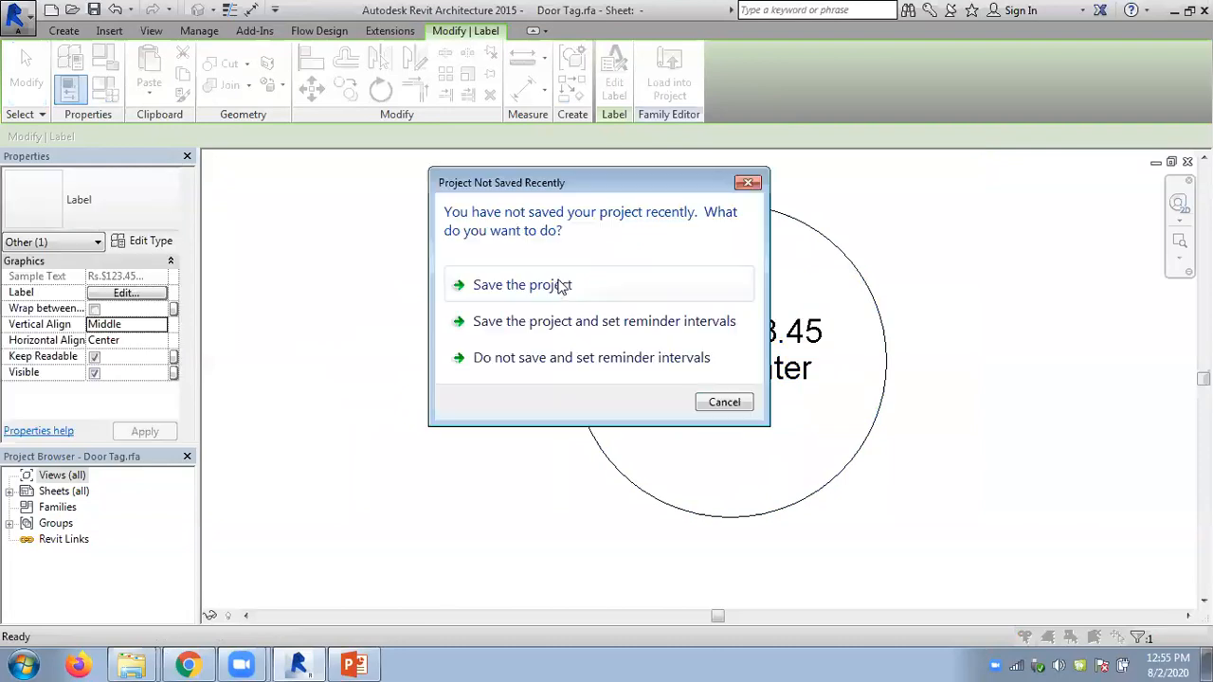
{"action": "left_click", "coordinate": [729, 402]}
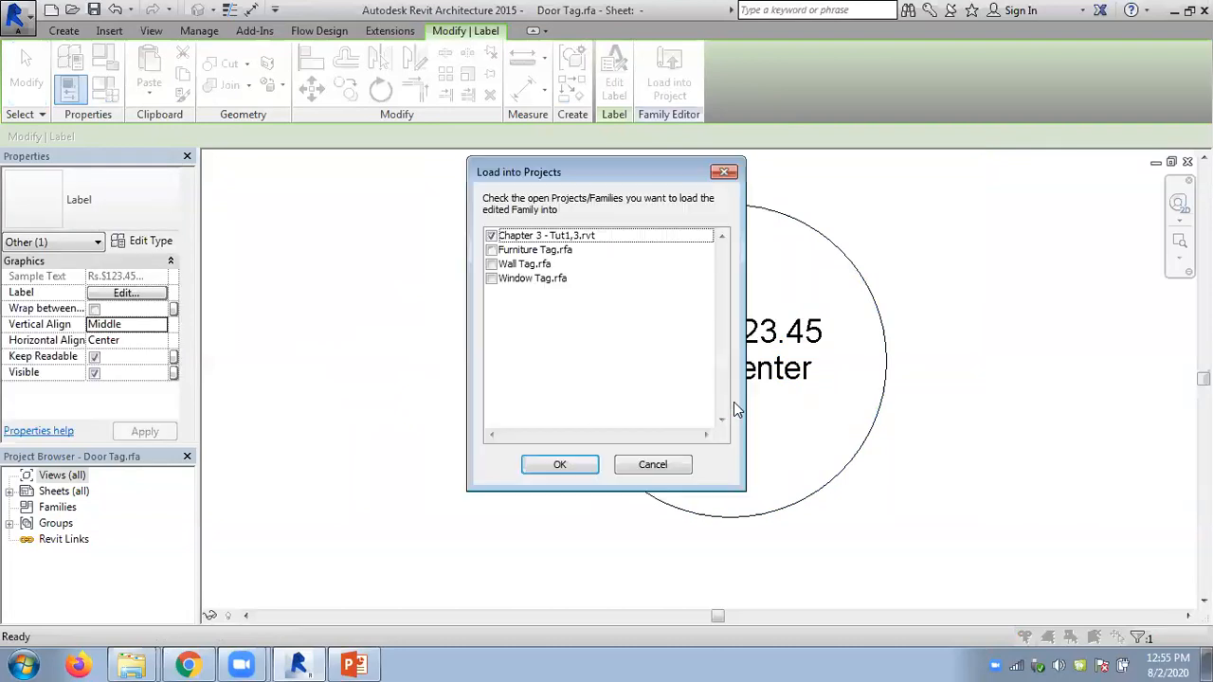
{"action": "left_click", "coordinate": [563, 466]}
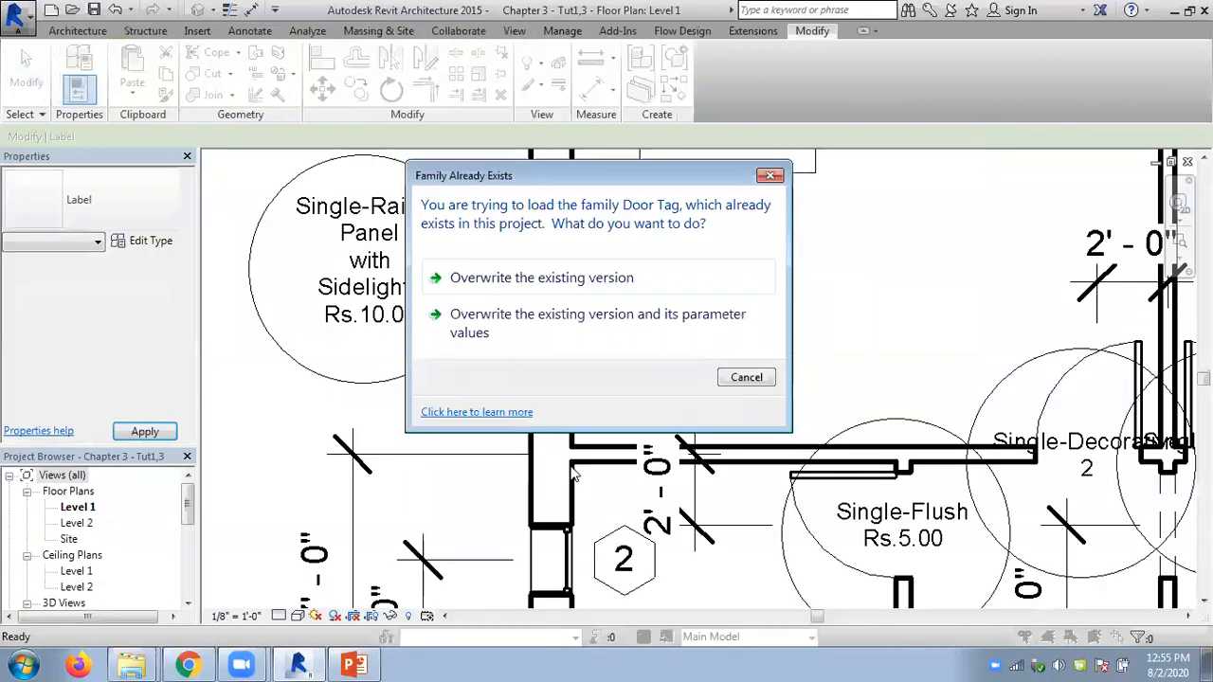
{"action": "left_click", "coordinate": [541, 282]}
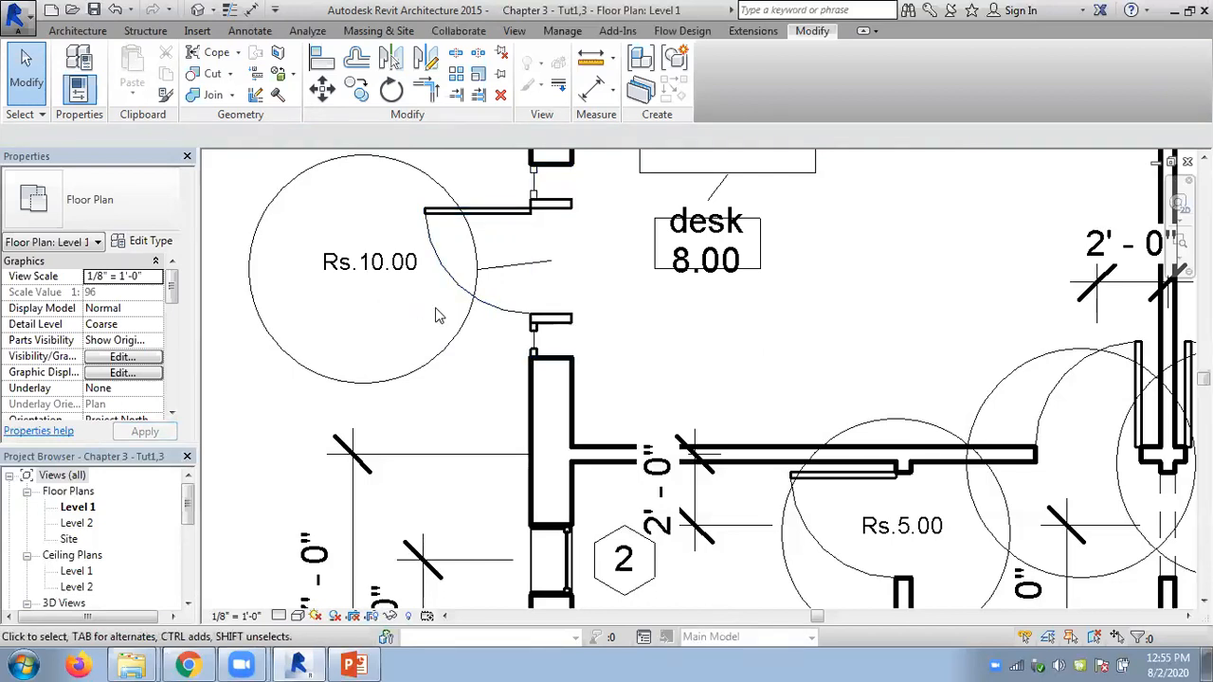
Look through the type properties of the exterior door tagged Rs.10.00 for a Carpenter parameter and close them without changes
{"action": "left_click", "coordinate": [507, 319]}
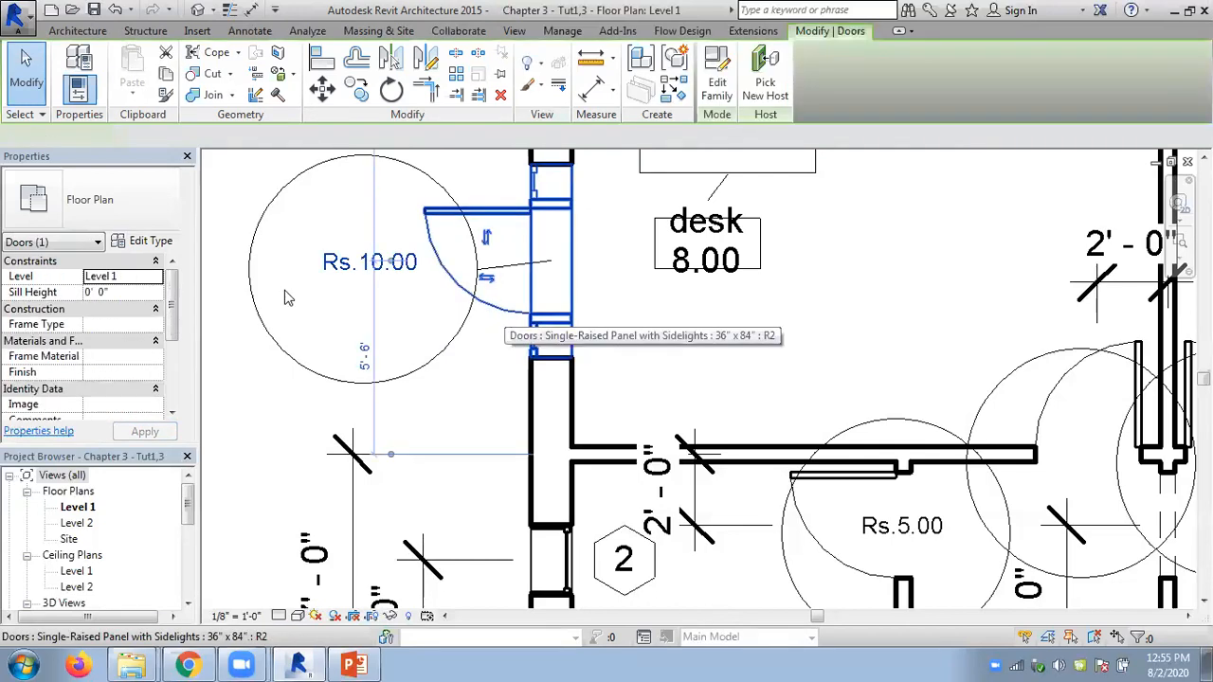
{"action": "left_click", "coordinate": [156, 242]}
{"action": "left_click_drag", "start_coordinate": [624, 282], "coordinate": [624, 478]}
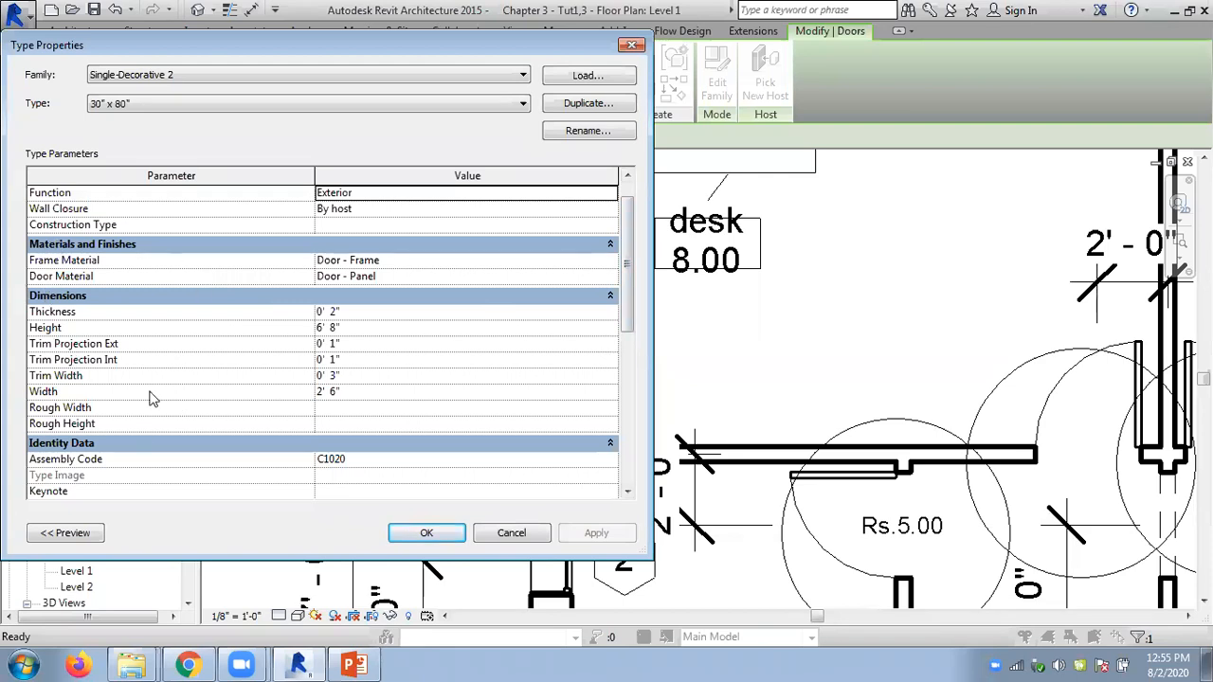
{"action": "left_click", "coordinate": [509, 533]}
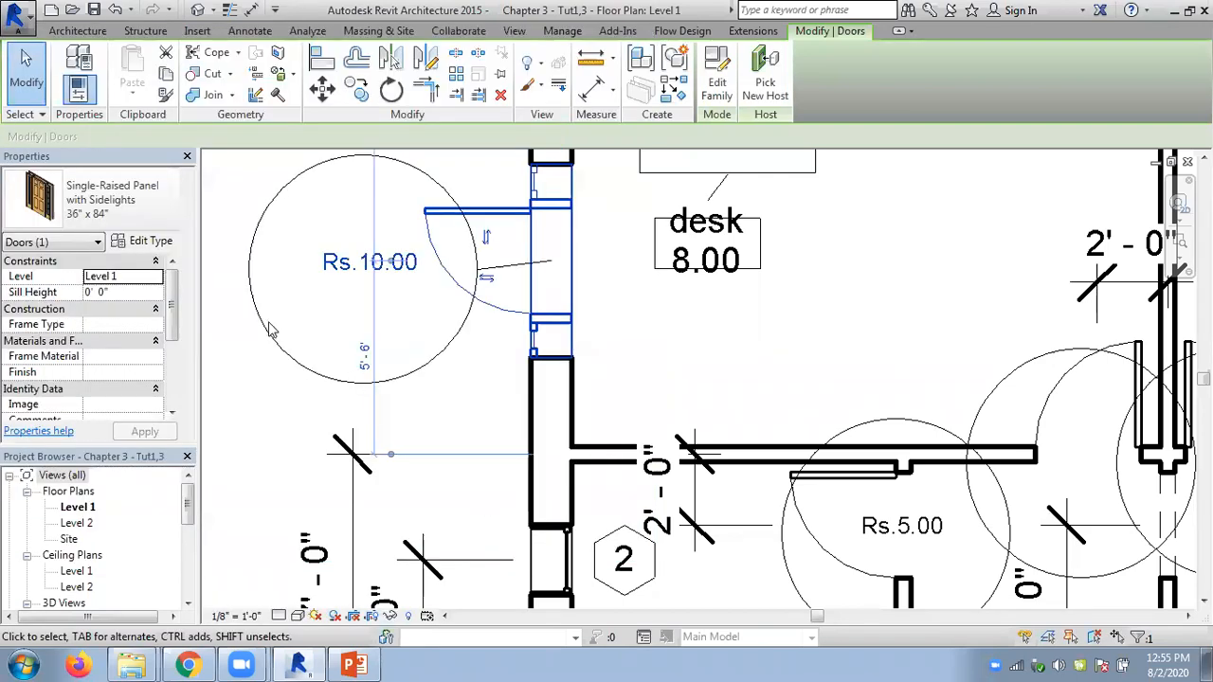
{"action": "left_click", "coordinate": [225, 286]}
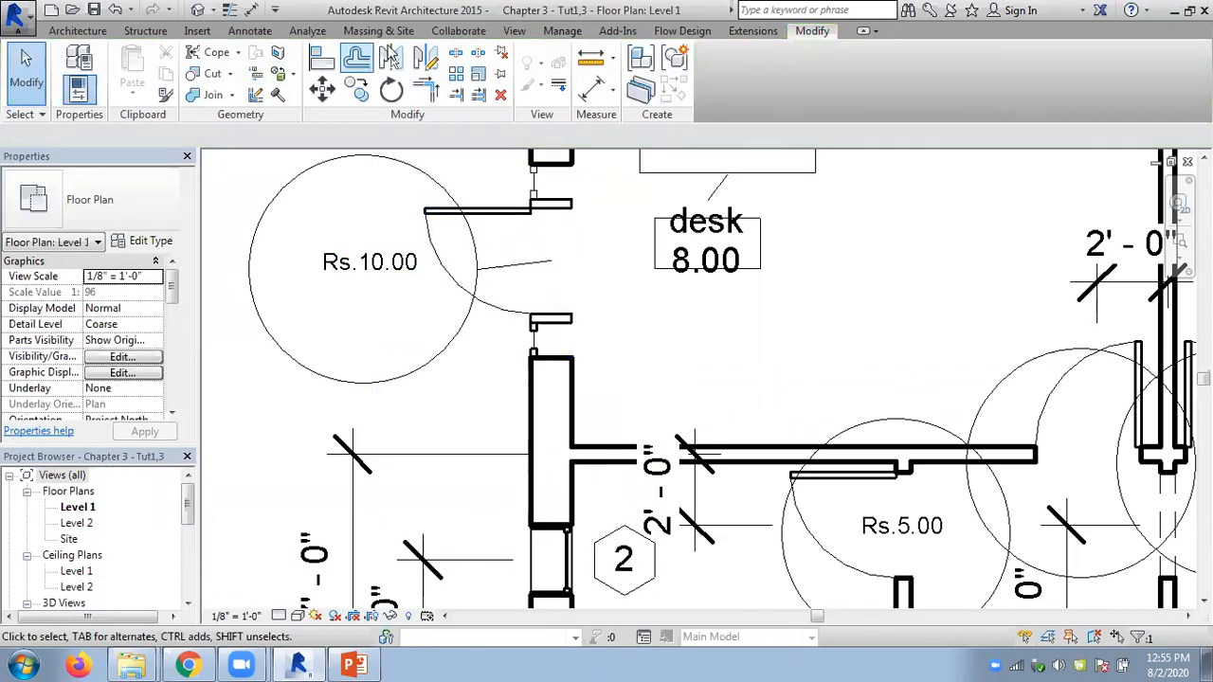
{"action": "left_click", "coordinate": [77, 36]}
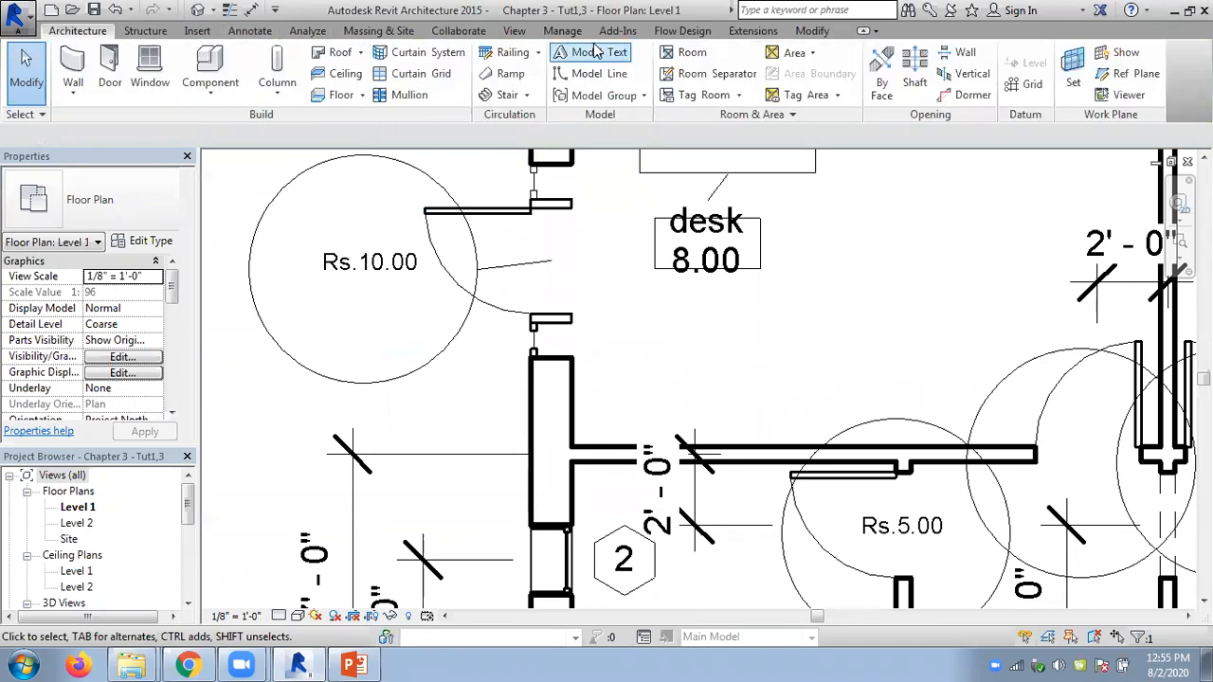
{"action": "left_click", "coordinate": [559, 31]}
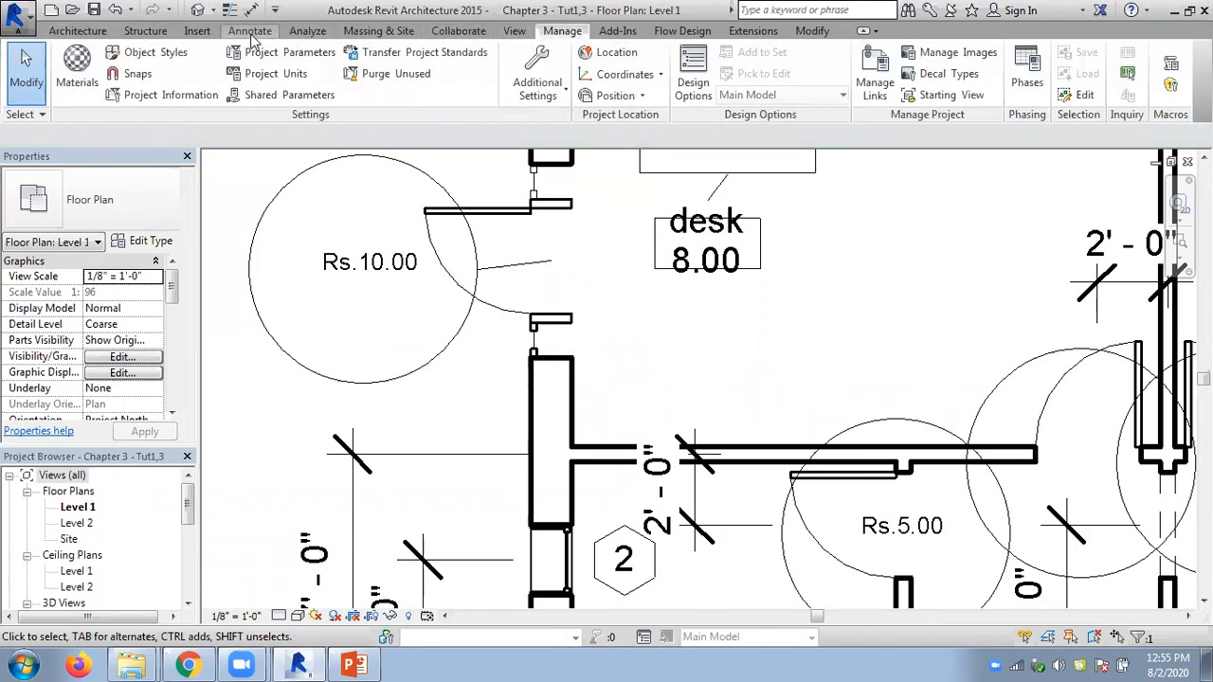
{"action": "left_click", "coordinate": [812, 30]}
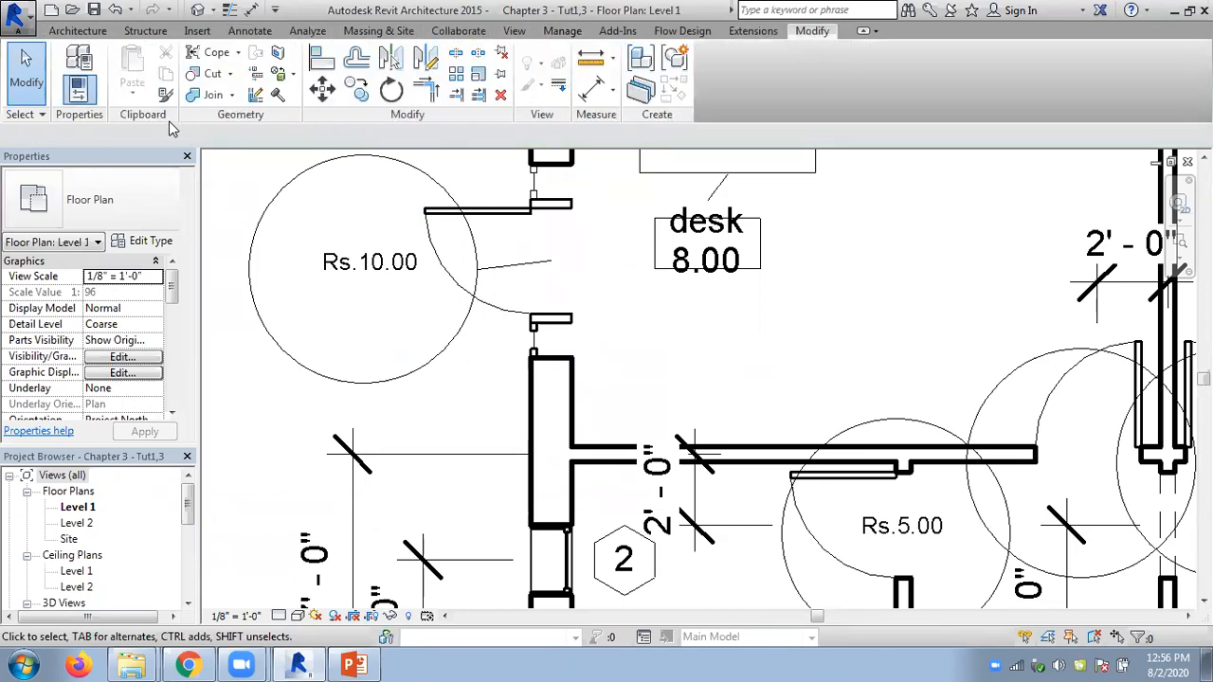
{"action": "left_click", "coordinate": [79, 62]}
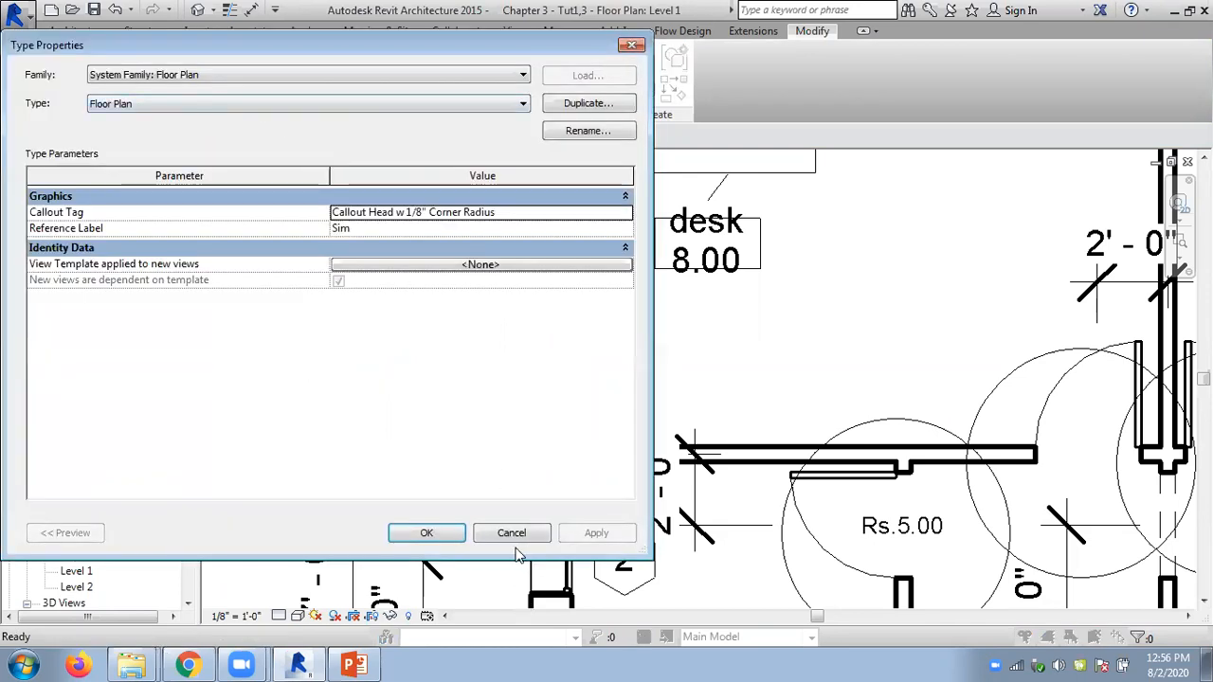
{"action": "left_click", "coordinate": [511, 532]}
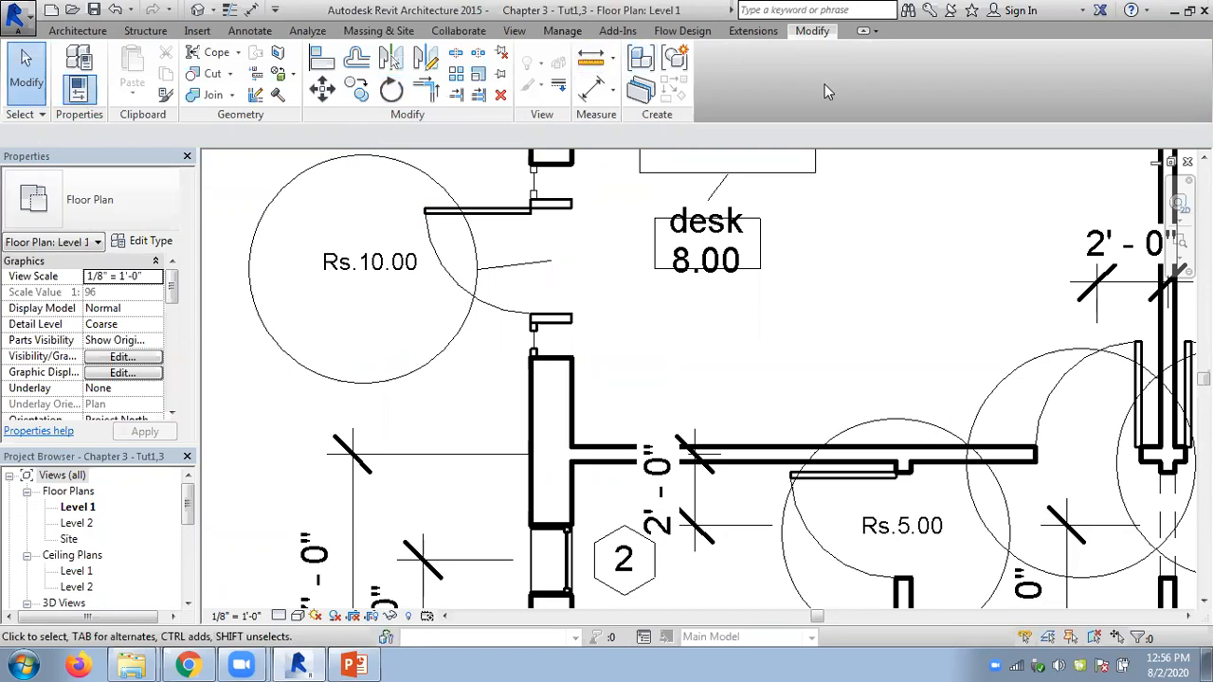
{"action": "left_click", "coordinate": [514, 31]}
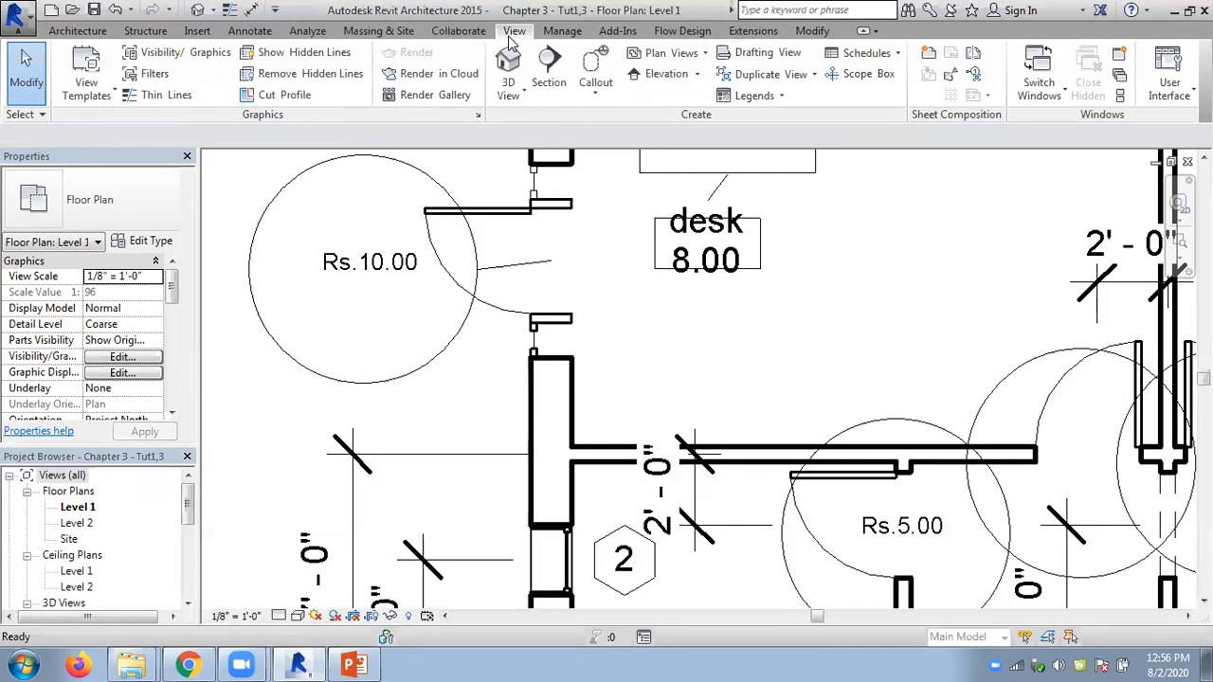
{"action": "left_click", "coordinate": [562, 36]}
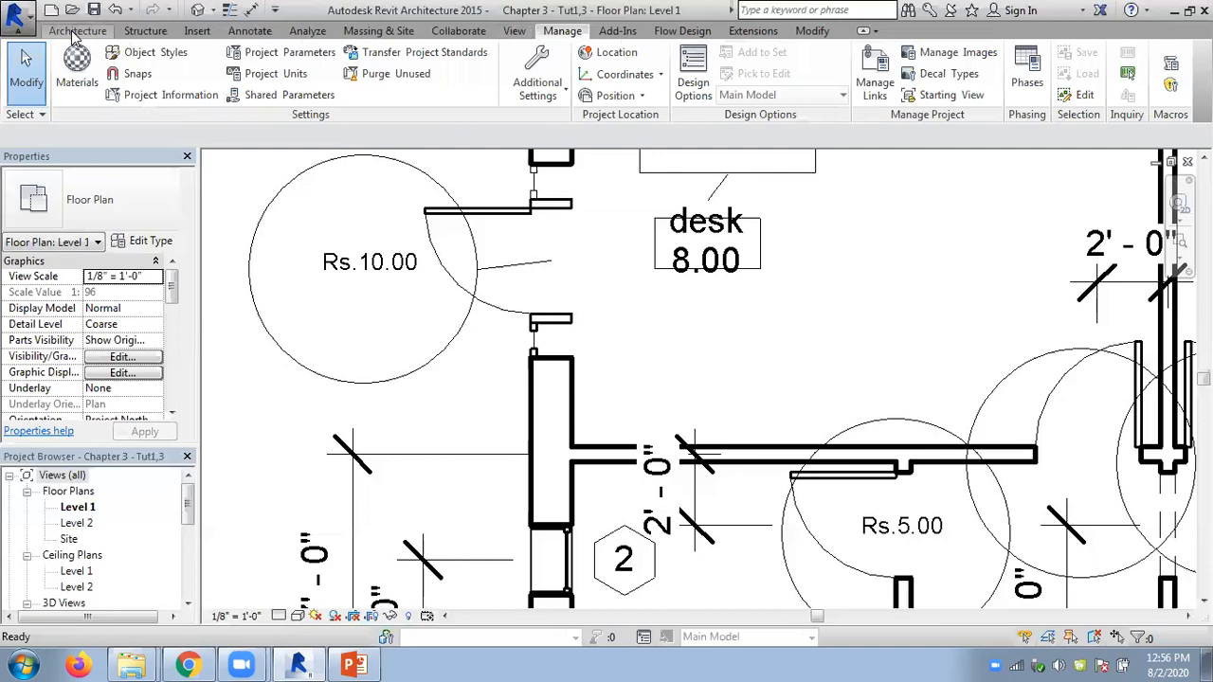
{"action": "left_click", "coordinate": [250, 32]}
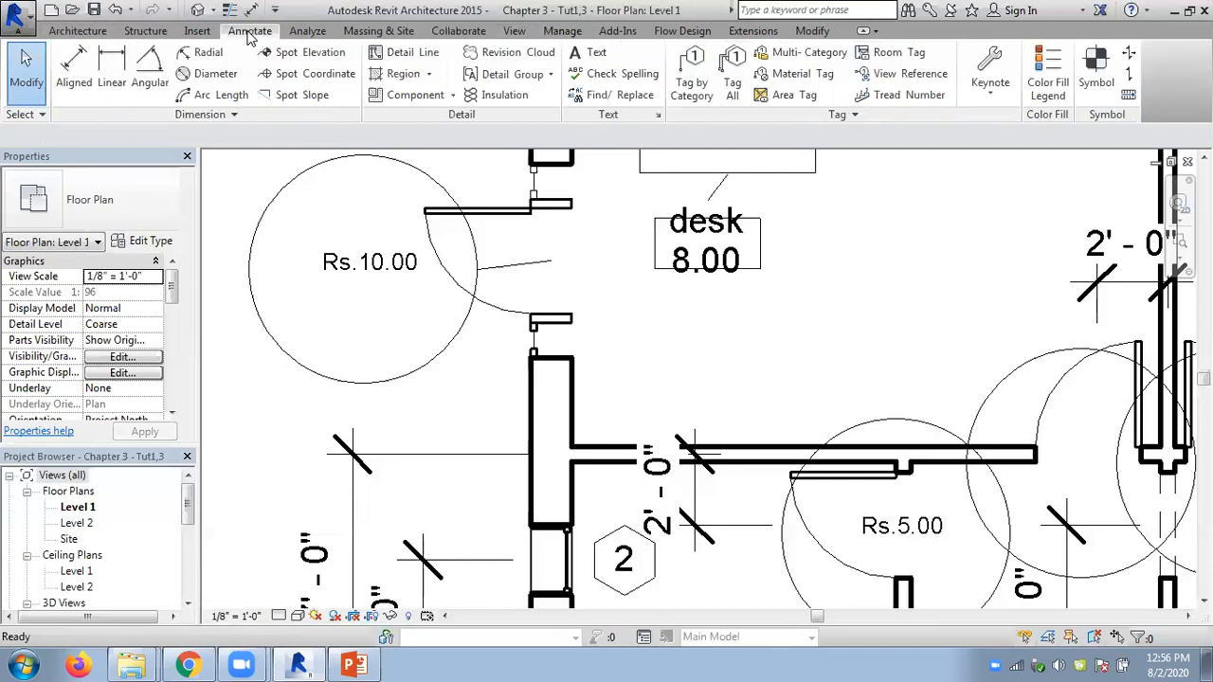
{"action": "left_click", "coordinate": [77, 33]}
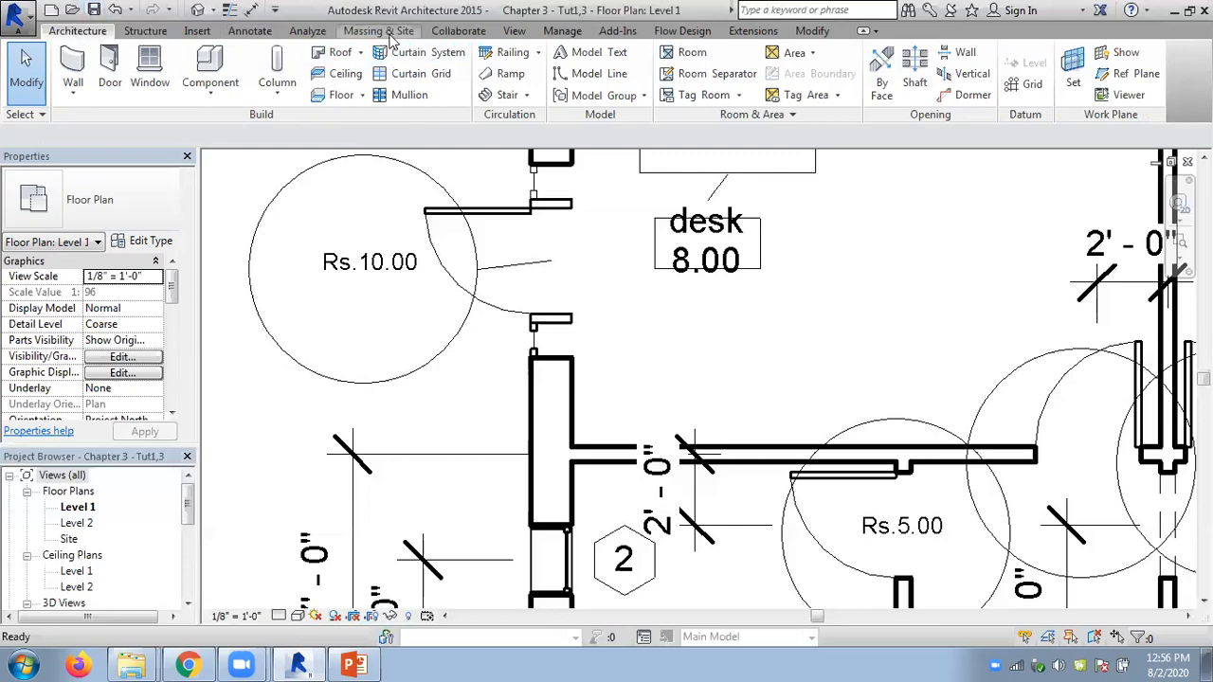
{"action": "left_click", "coordinate": [813, 31]}
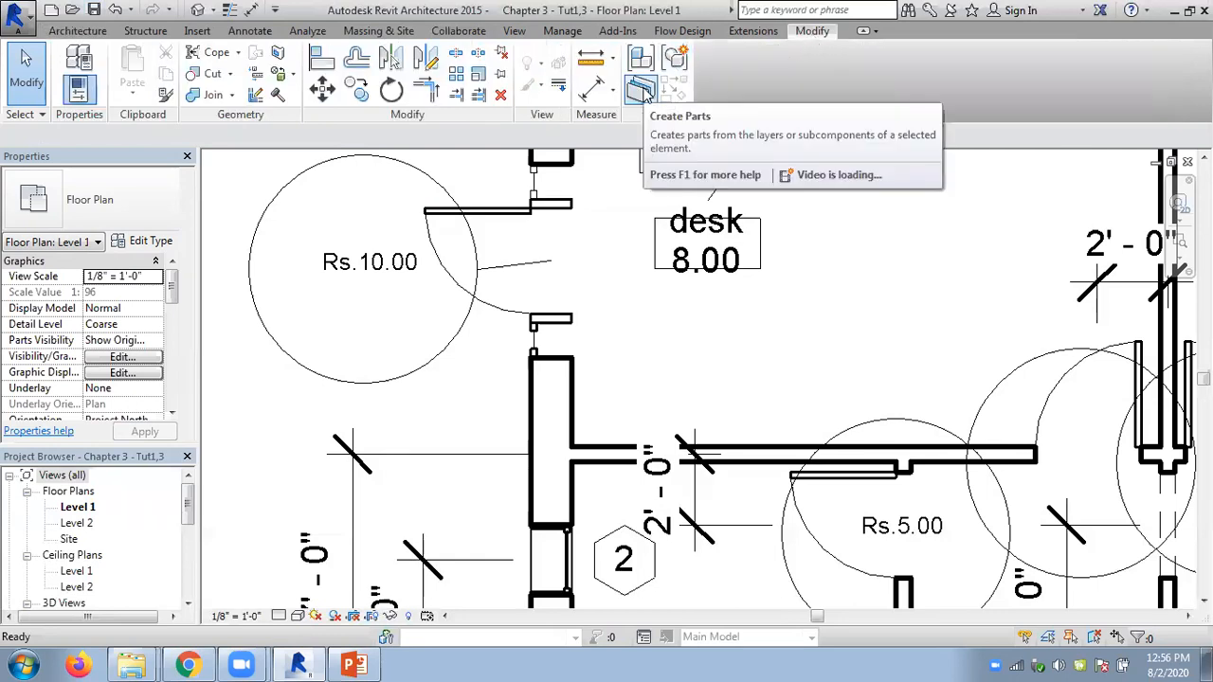
{"action": "left_click", "coordinate": [78, 87]}
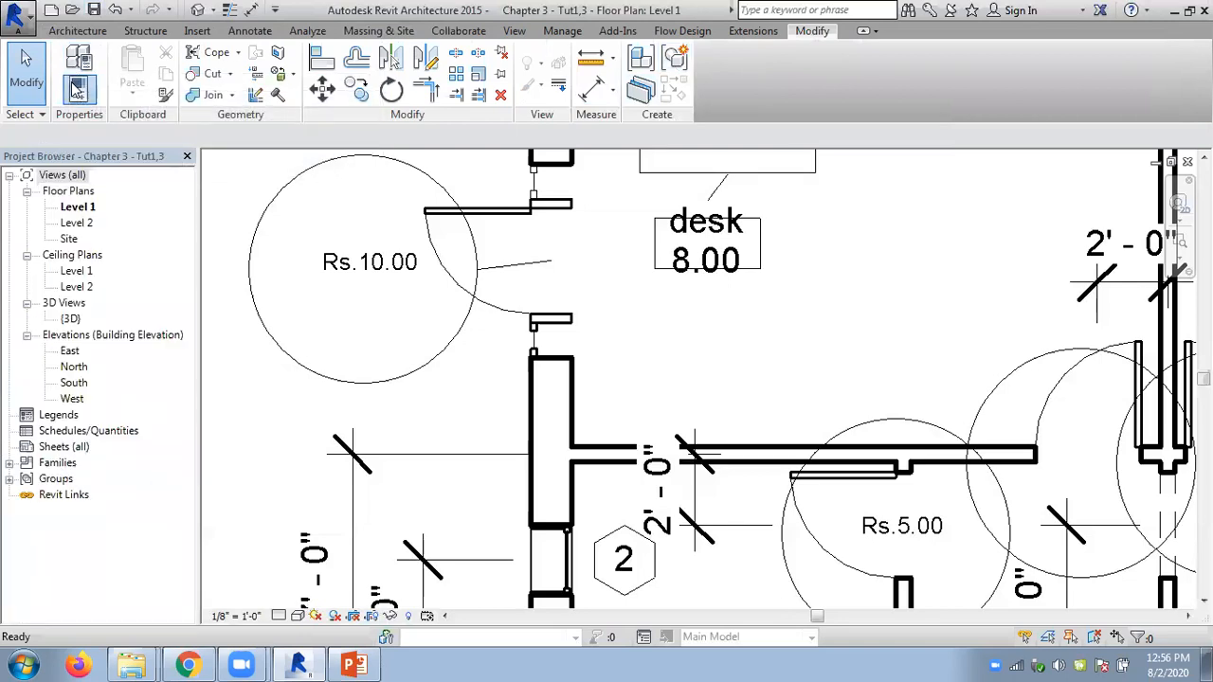
{"action": "left_click", "coordinate": [77, 87]}
{"action": "left_click", "coordinate": [78, 59]}
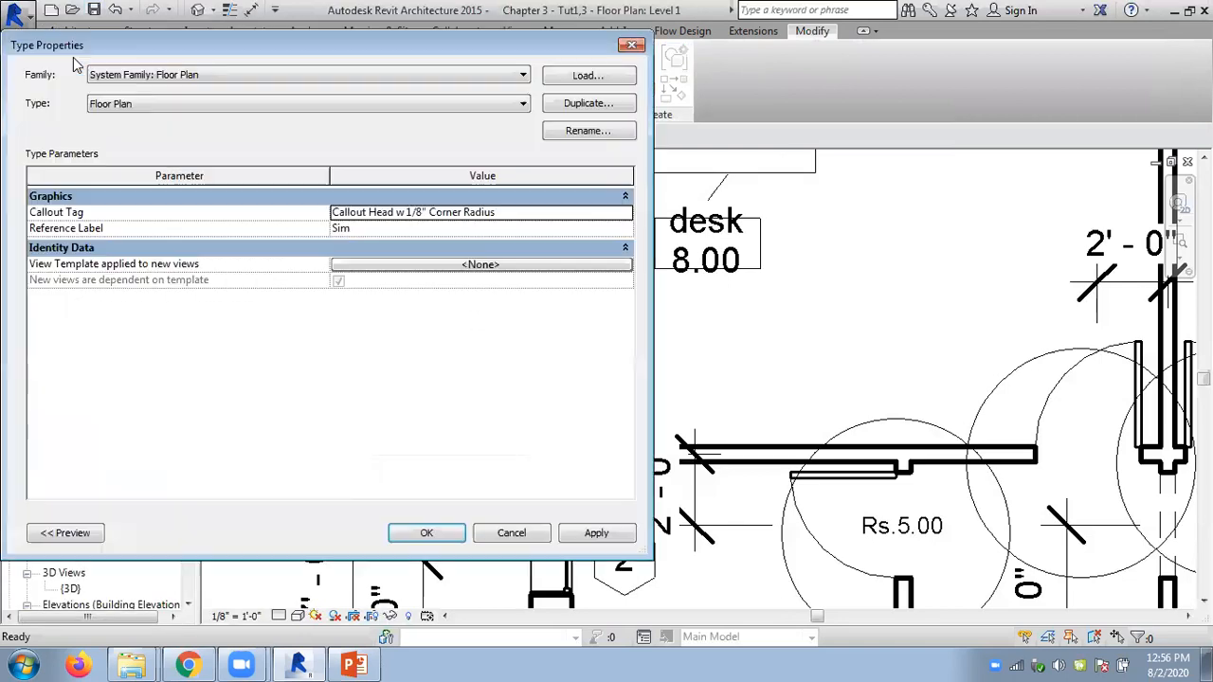
{"action": "left_click", "coordinate": [510, 532]}
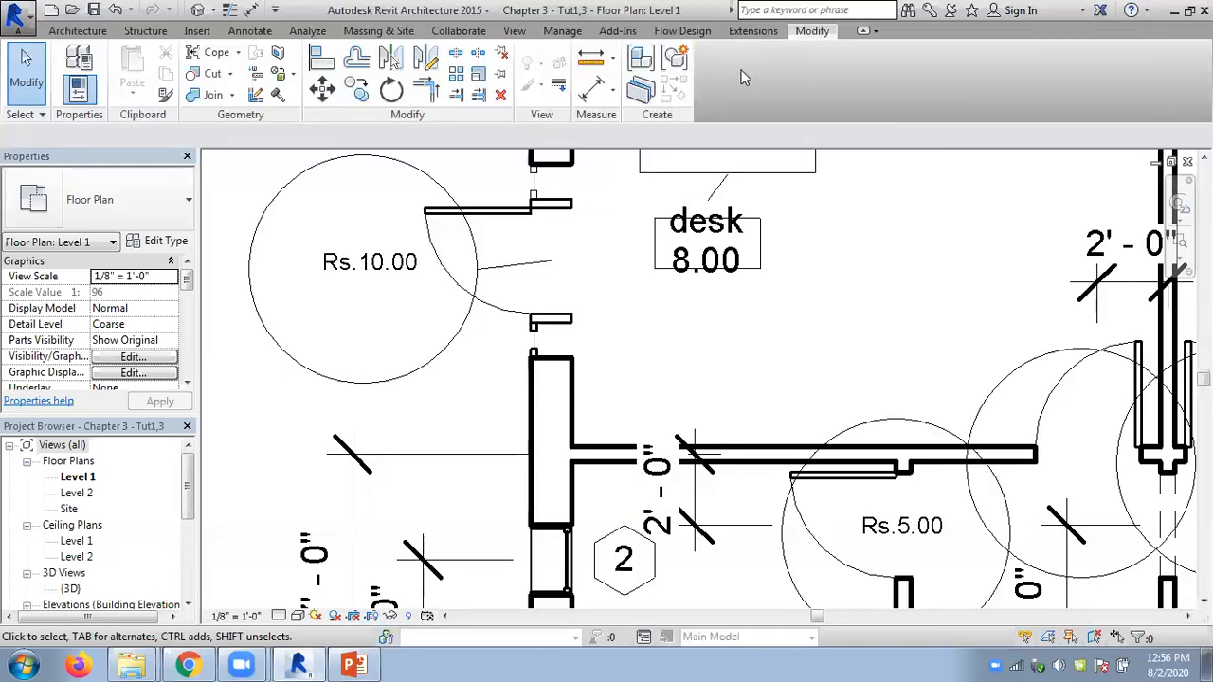
Review the Carpenter - Door group in the shared parameter file and the existing project parameters, leaving both unchanged
{"action": "left_click", "coordinate": [574, 34]}
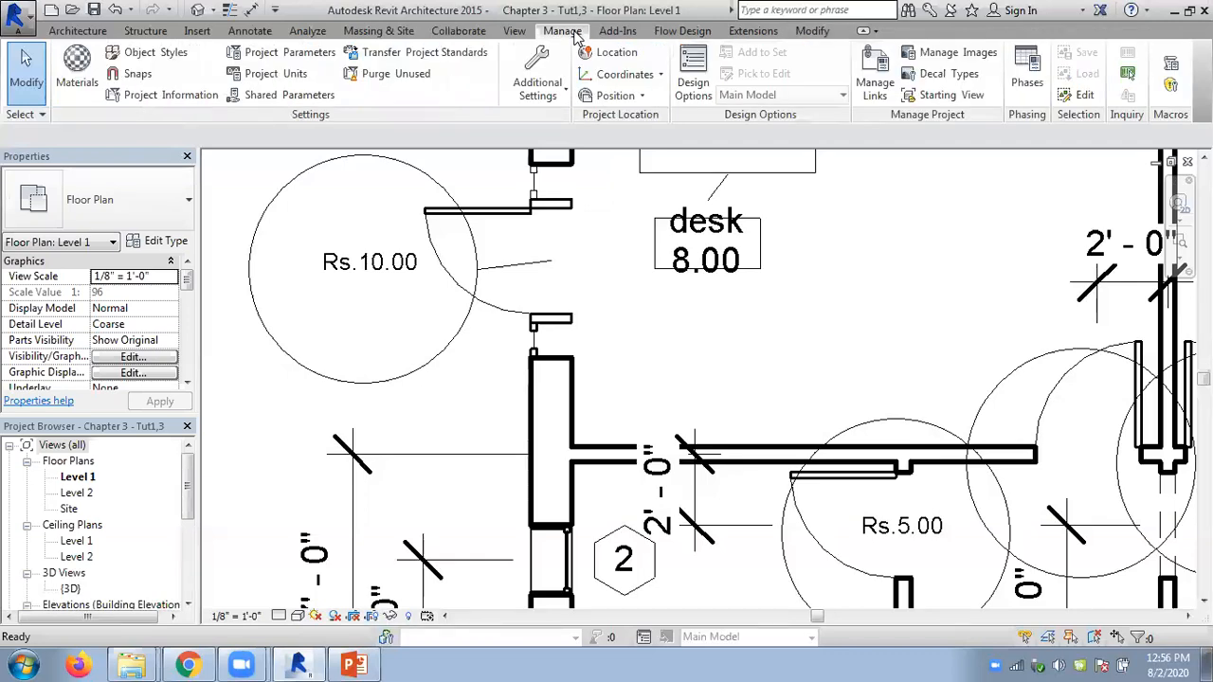
{"action": "left_click", "coordinate": [278, 99]}
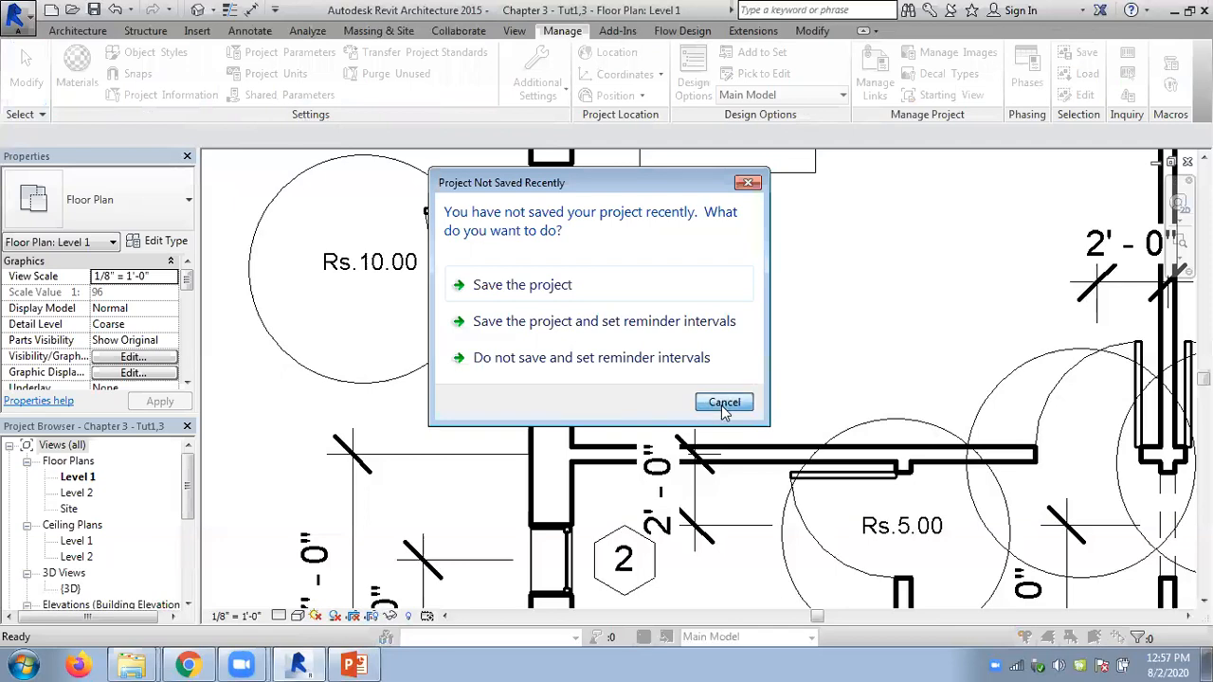
{"action": "left_click", "coordinate": [724, 403]}
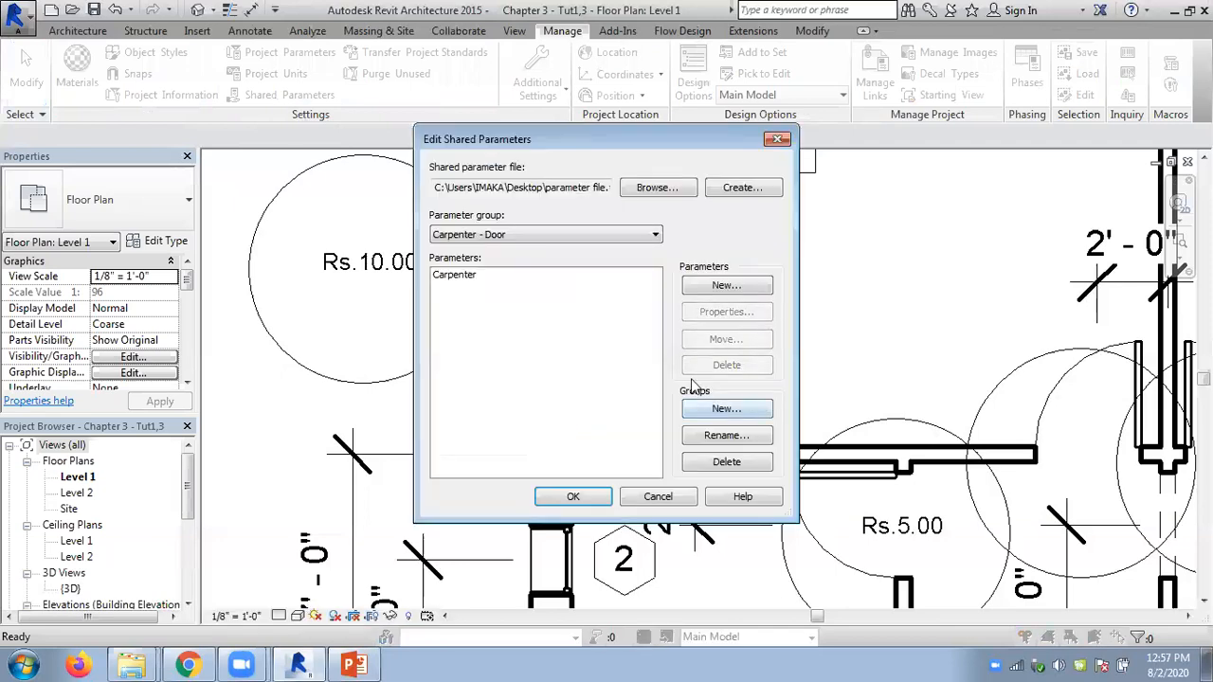
{"action": "left_click", "coordinate": [454, 275]}
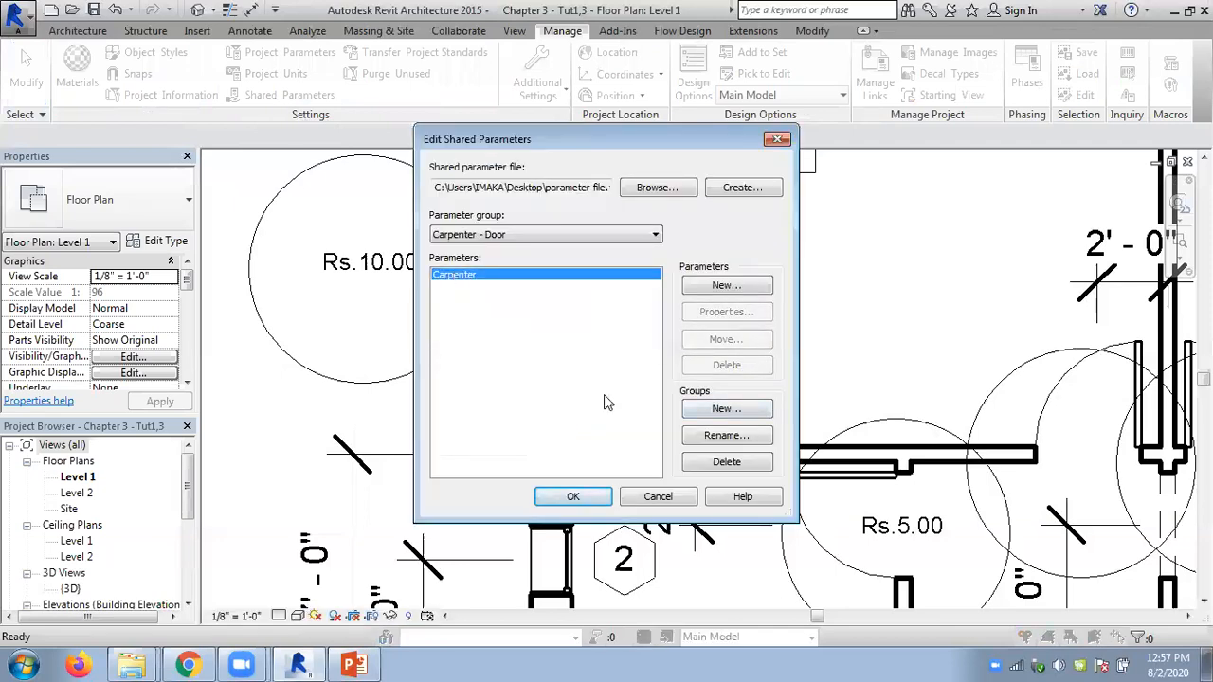
{"action": "left_click", "coordinate": [649, 495]}
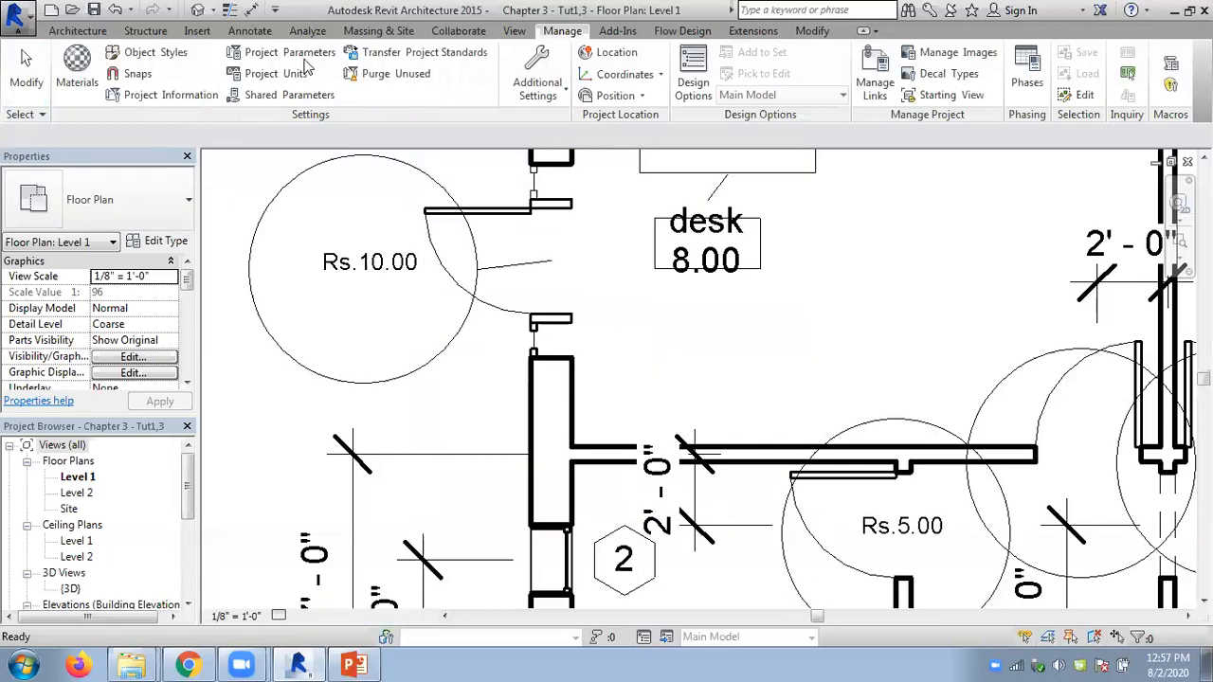
{"action": "left_click", "coordinate": [301, 60]}
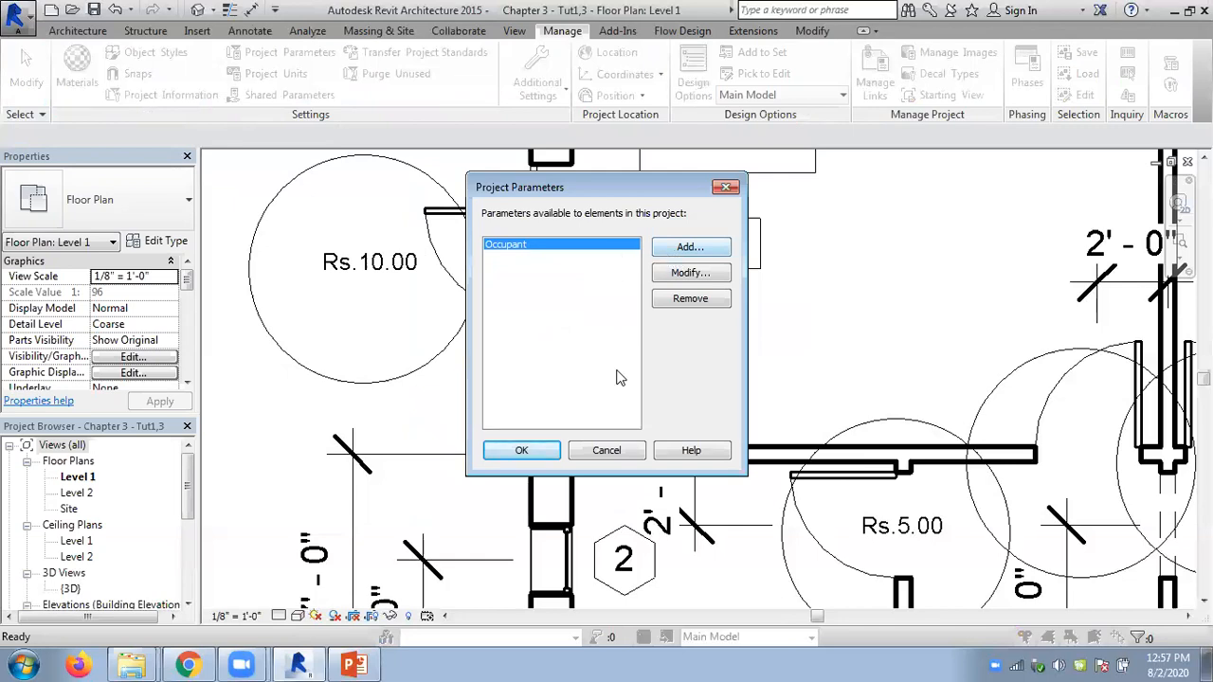
{"action": "left_click", "coordinate": [607, 452]}
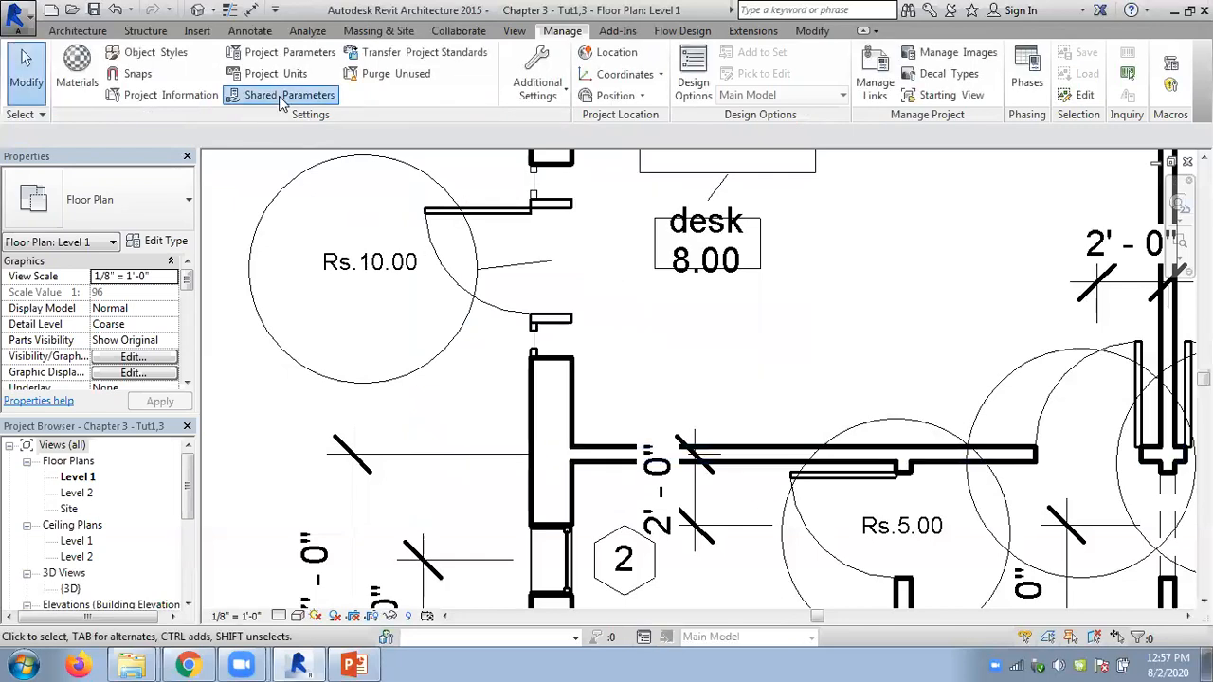
{"action": "left_click", "coordinate": [284, 96]}
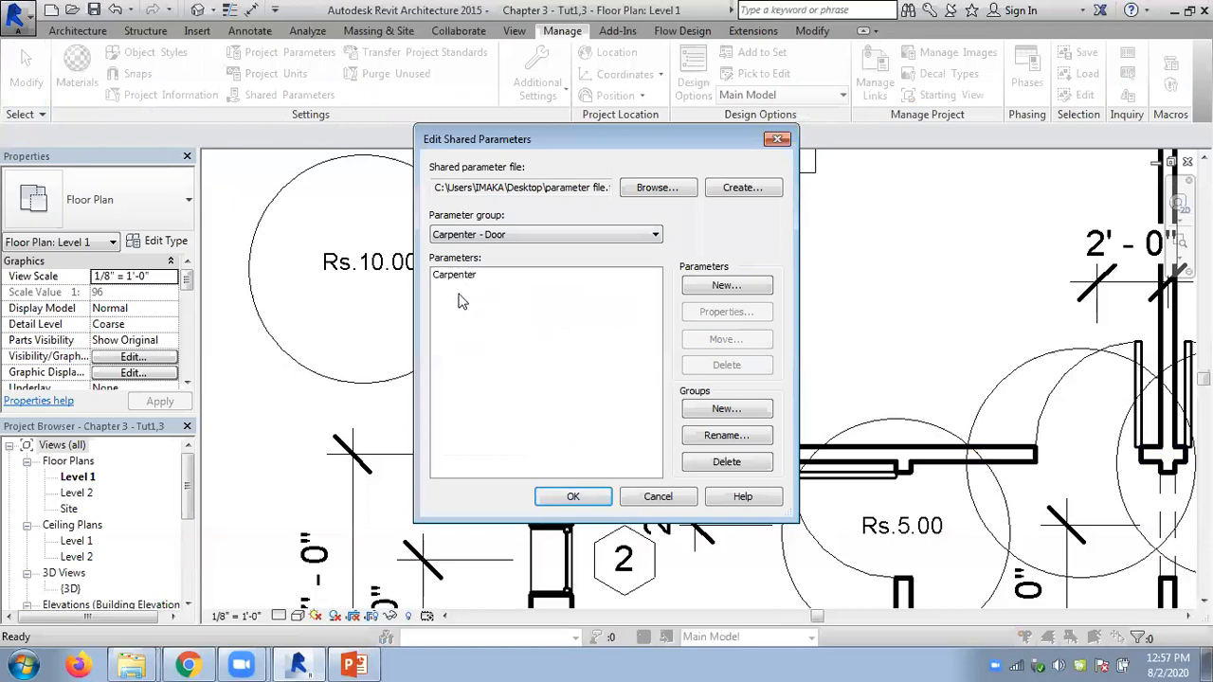
{"action": "left_click", "coordinate": [657, 496]}
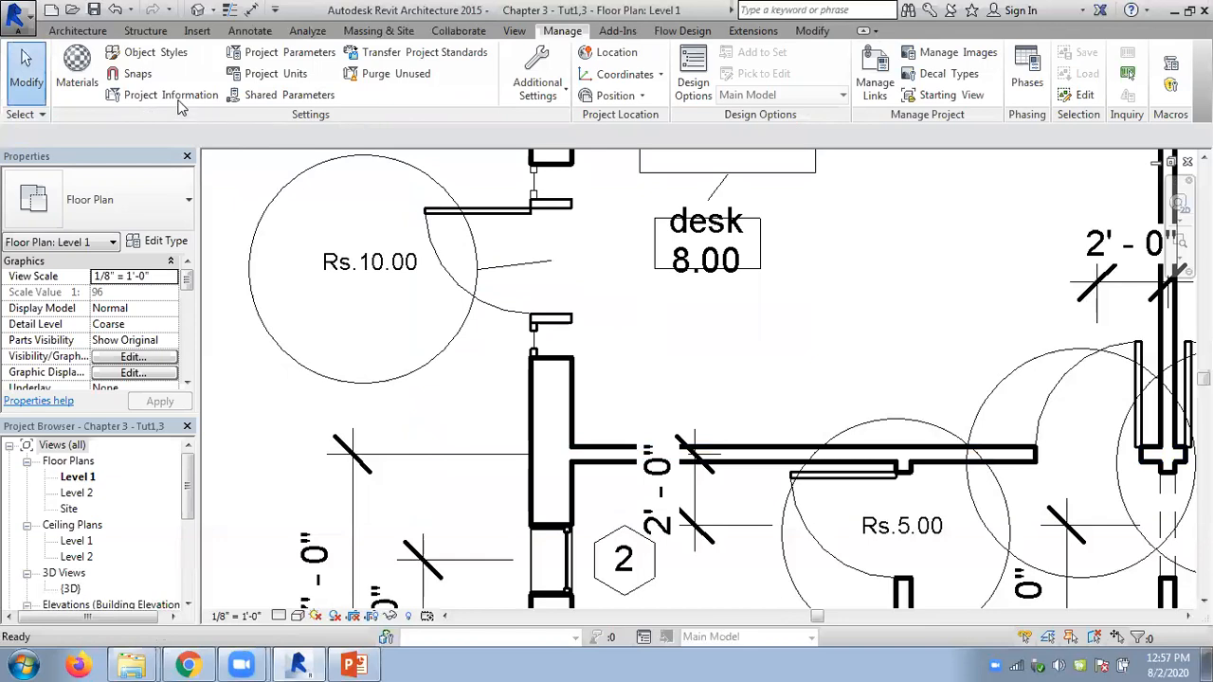
Start a new project parameter that is based on the shared parameter Carpenter
{"action": "left_click", "coordinate": [284, 53]}
{"action": "left_click", "coordinate": [697, 247]}
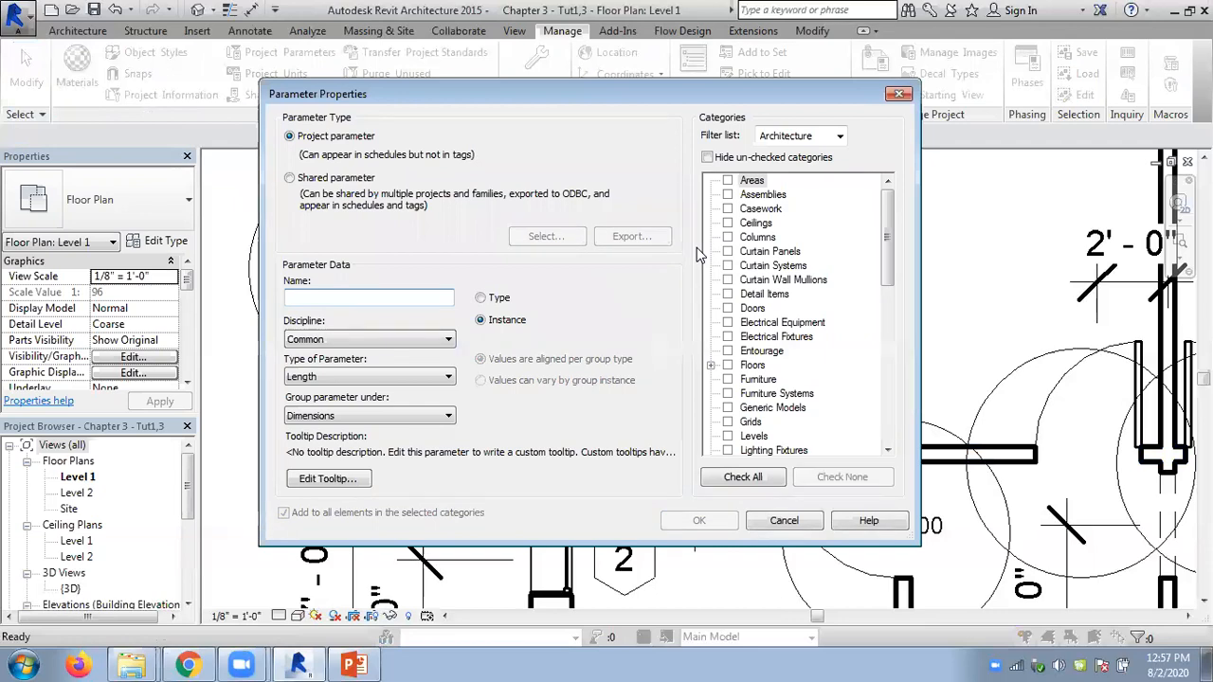
{"action": "left_click", "coordinate": [293, 182]}
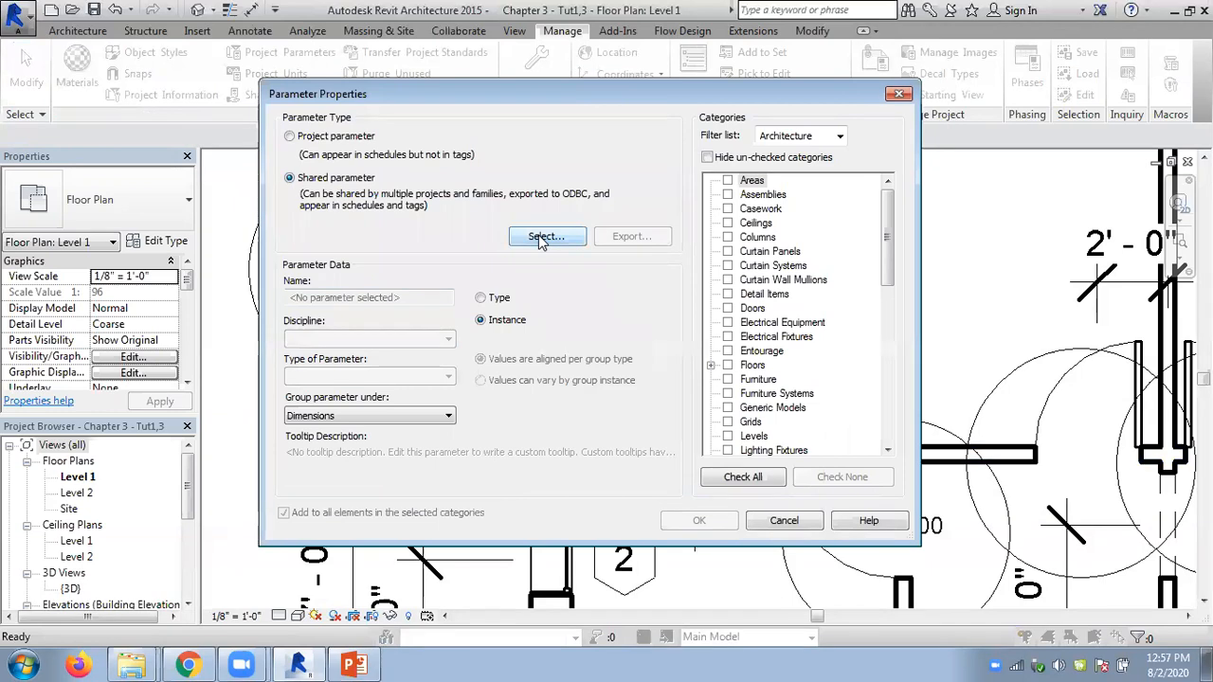
{"action": "left_click", "coordinate": [544, 238]}
{"action": "left_click", "coordinate": [546, 468]}
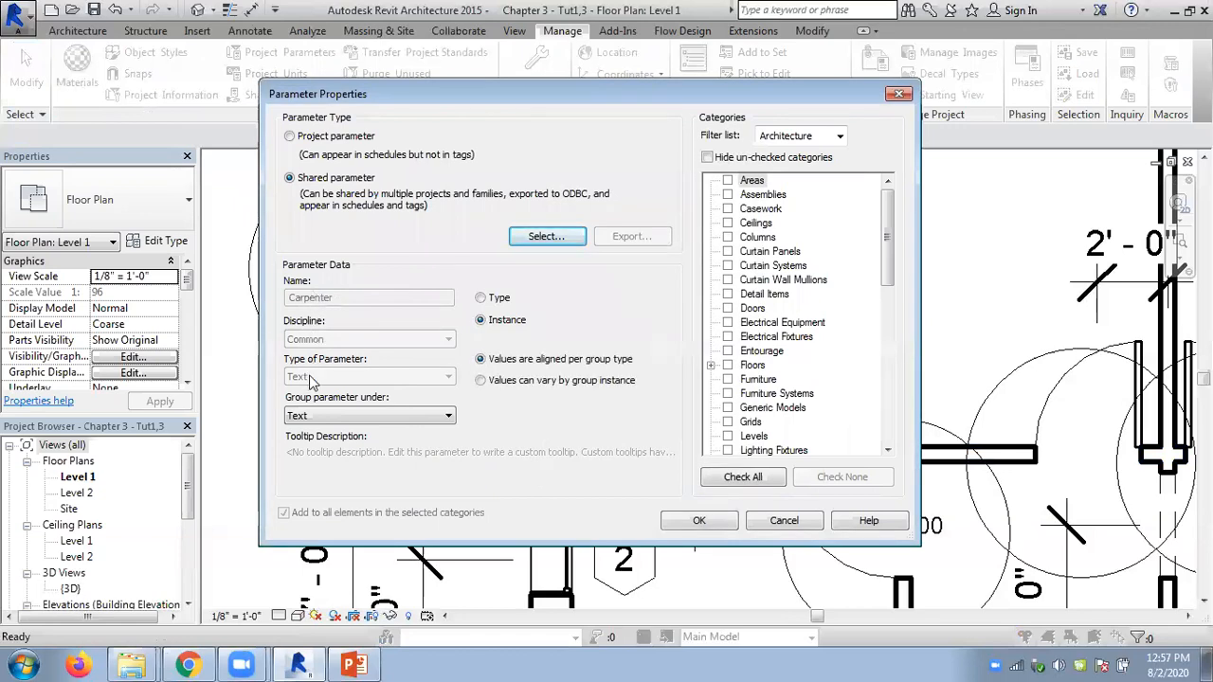
Assign the Carpenter parameter to the Doors category and make it a type parameter
{"action": "left_click", "coordinate": [728, 309]}
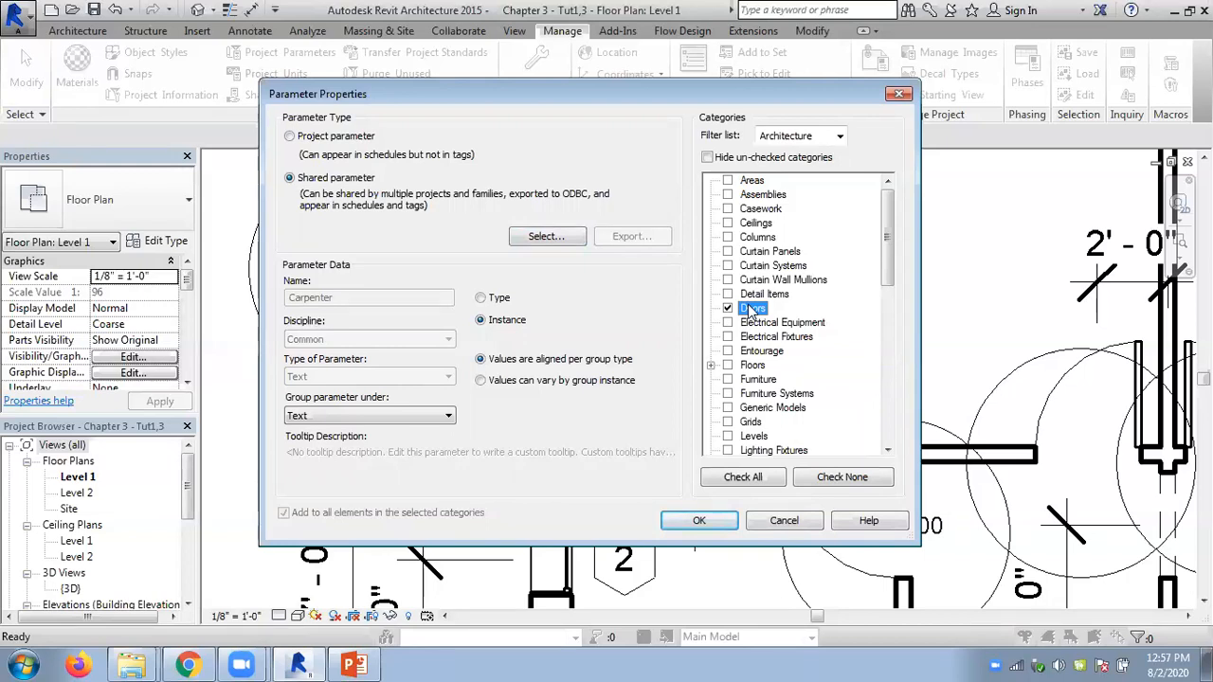
{"action": "left_click", "coordinate": [481, 299]}
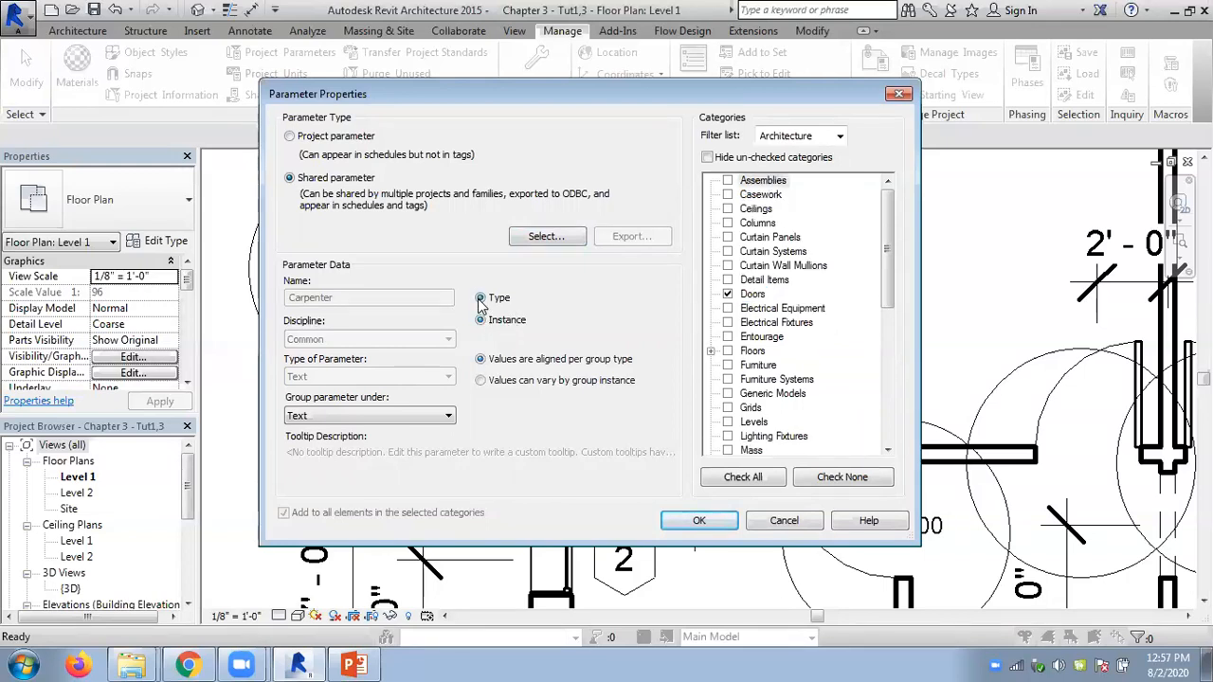
{"action": "left_click", "coordinate": [480, 321]}
{"action": "left_click", "coordinate": [484, 299]}
{"action": "left_click", "coordinate": [484, 322]}
{"action": "left_click", "coordinate": [485, 300]}
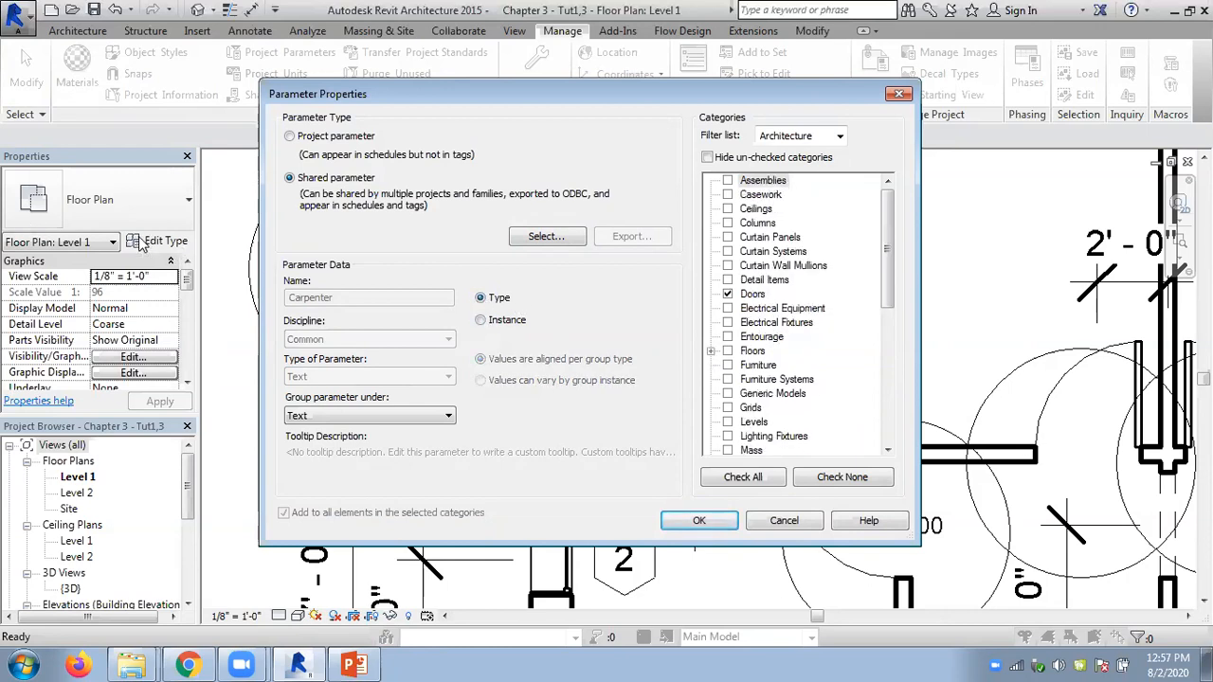
{"action": "left_click", "coordinate": [481, 321]}
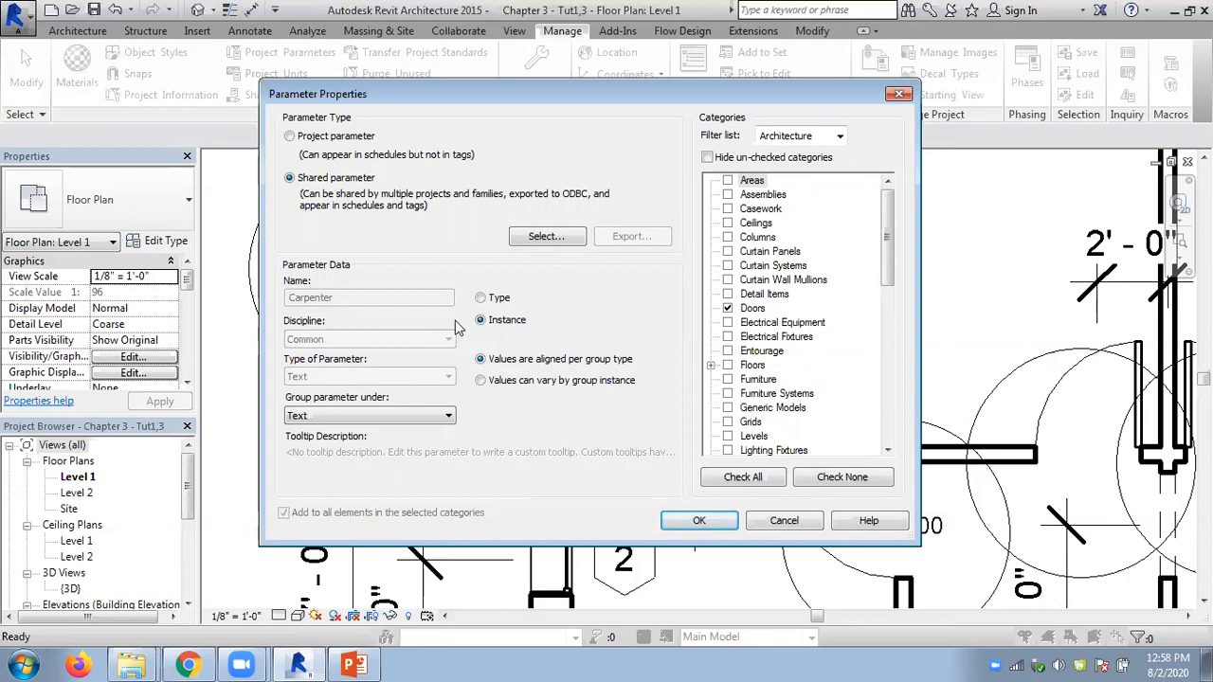
{"action": "scroll", "coordinate": [484, 308], "scroll_direction": "down", "scroll_amount": 1}
{"action": "left_click", "coordinate": [481, 298]}
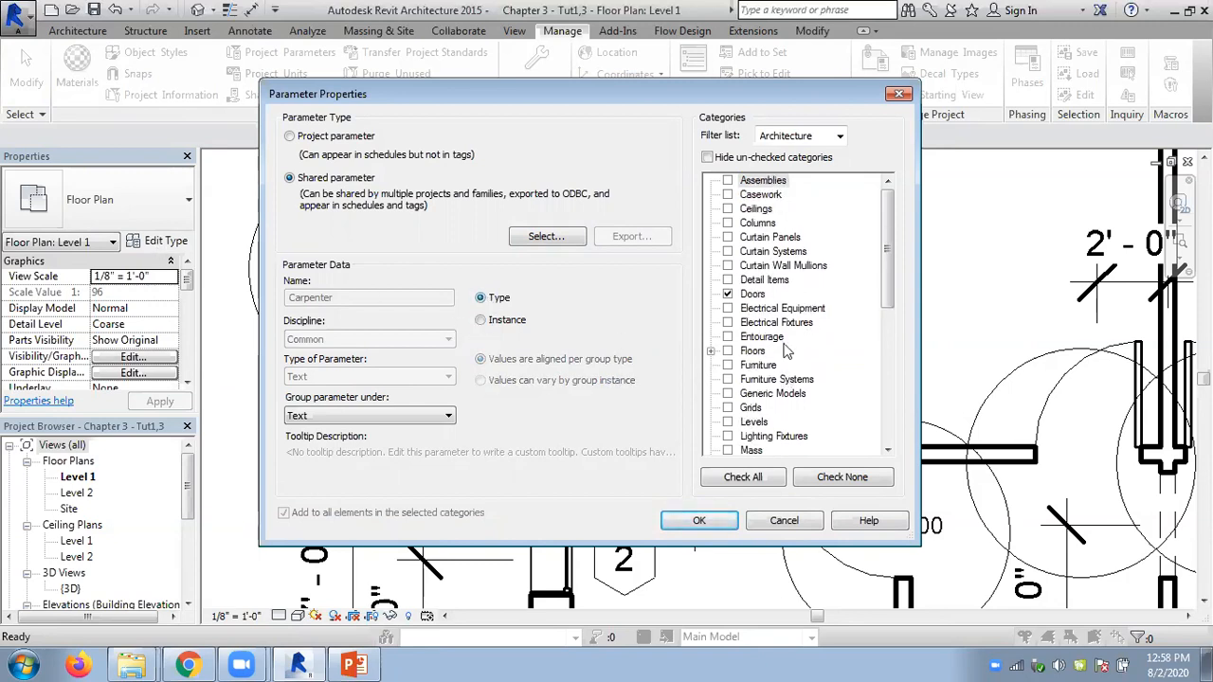
{"action": "left_click_drag", "start_coordinate": [890, 254], "coordinate": [889, 316]}
{"action": "left_click", "coordinate": [727, 437]}
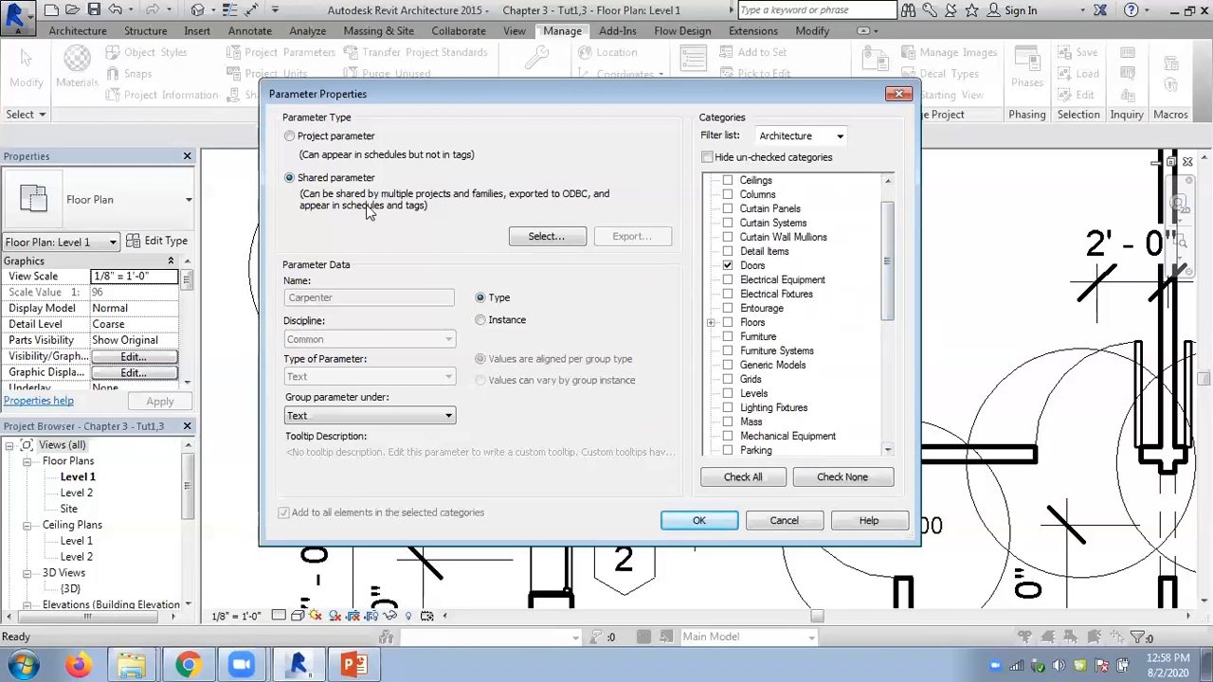
Group the Carpenter parameter under Other and accept it as a project parameter
{"action": "left_click", "coordinate": [310, 417]}
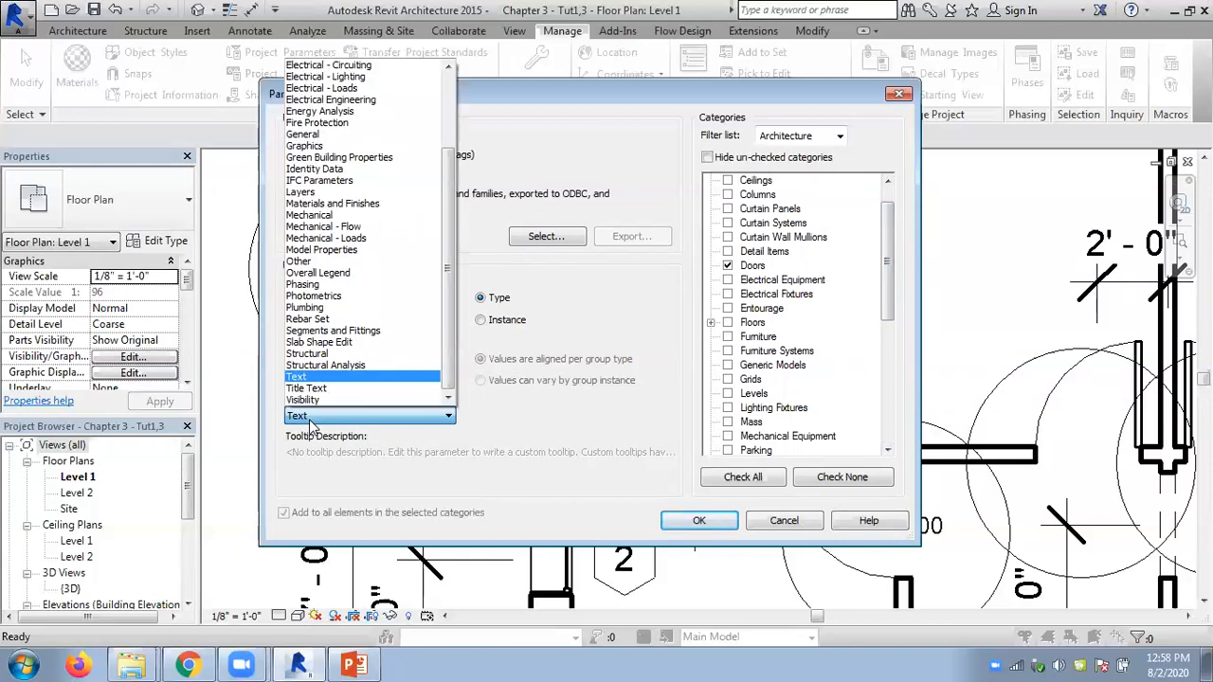
{"action": "left_click", "coordinate": [301, 268]}
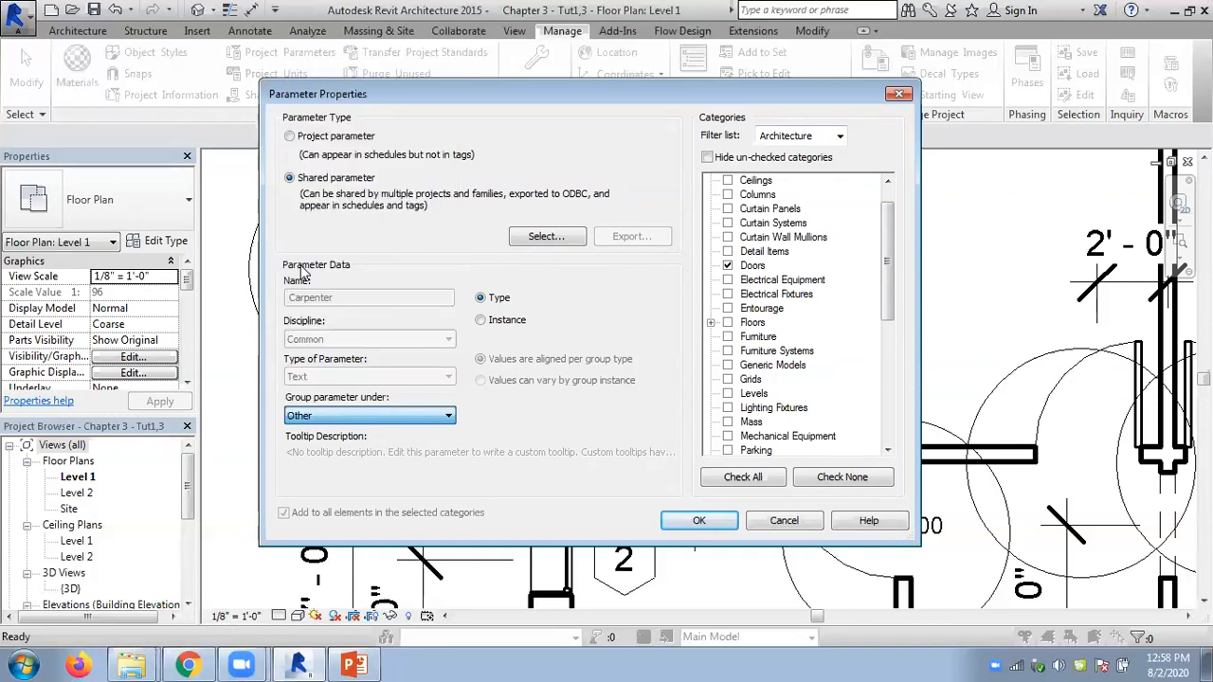
{"action": "left_click", "coordinate": [732, 523]}
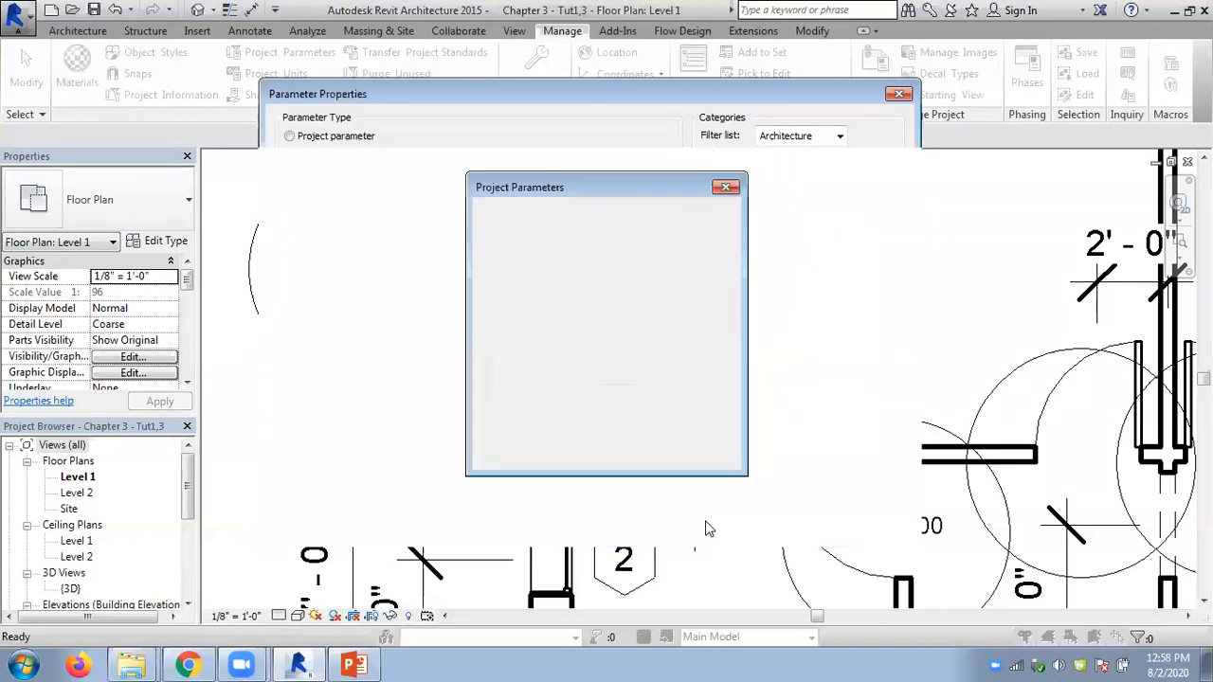
{"action": "left_click", "coordinate": [518, 453]}
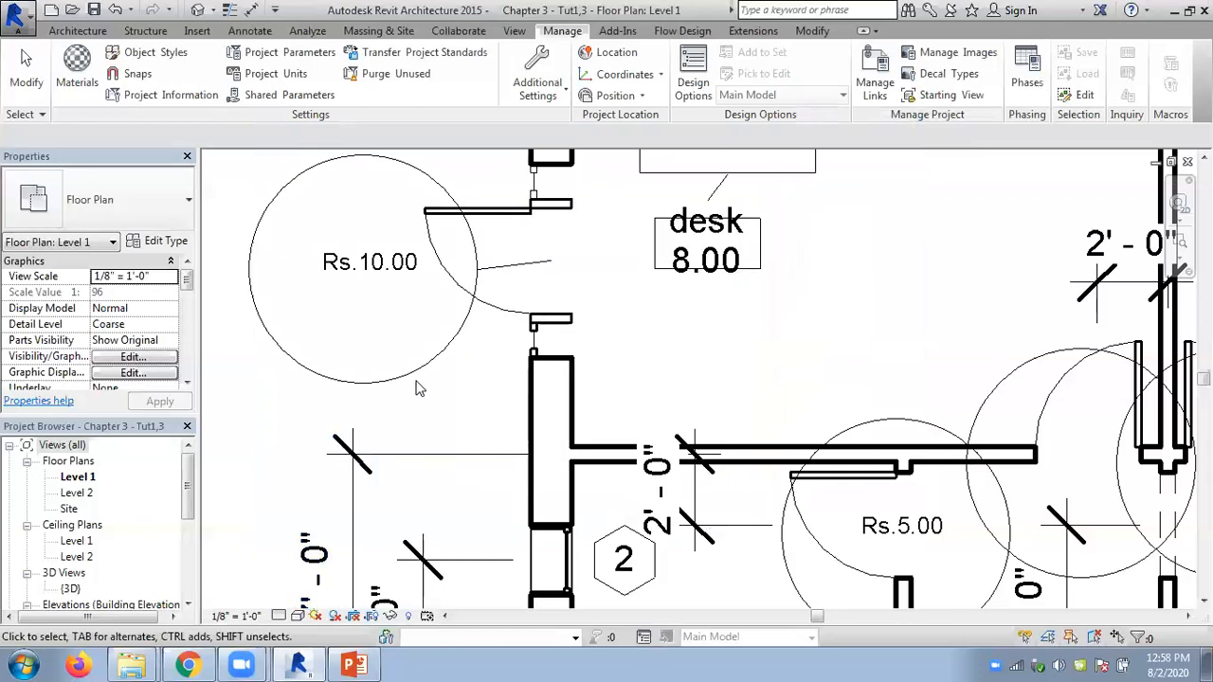
Enter the carpenter's name as the Carpenter value in the type properties of the exterior door tagged Rs.10.00
{"action": "left_click", "coordinate": [502, 318]}
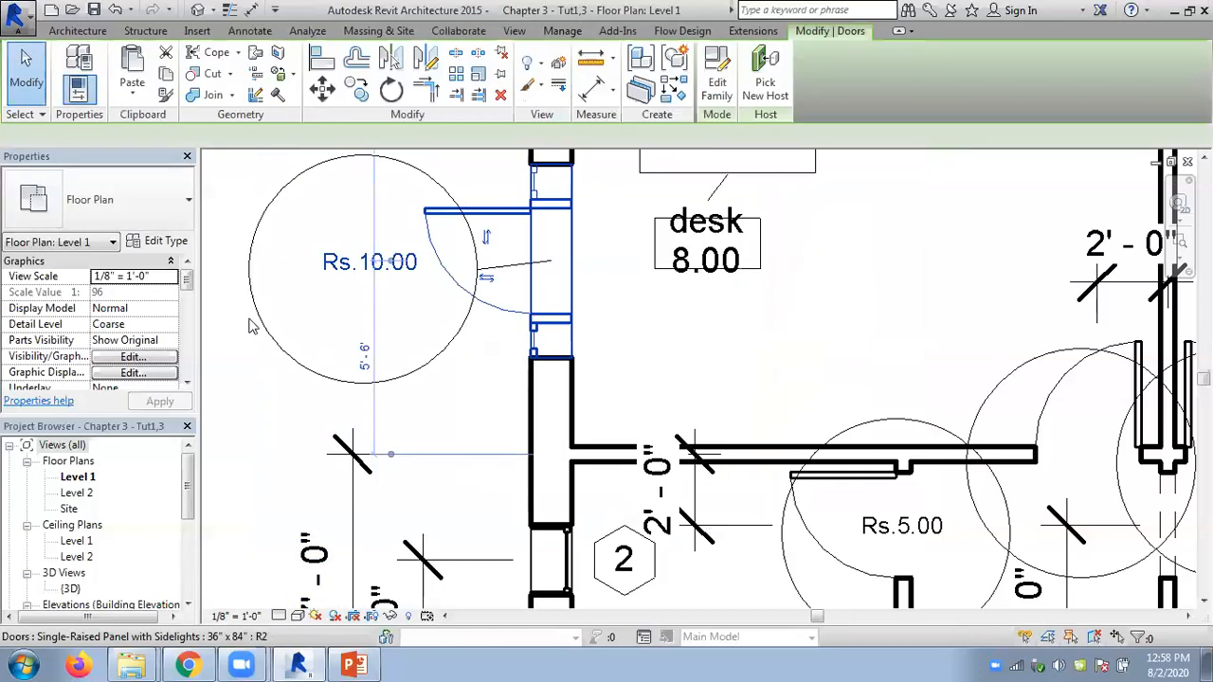
{"action": "left_click", "coordinate": [163, 243]}
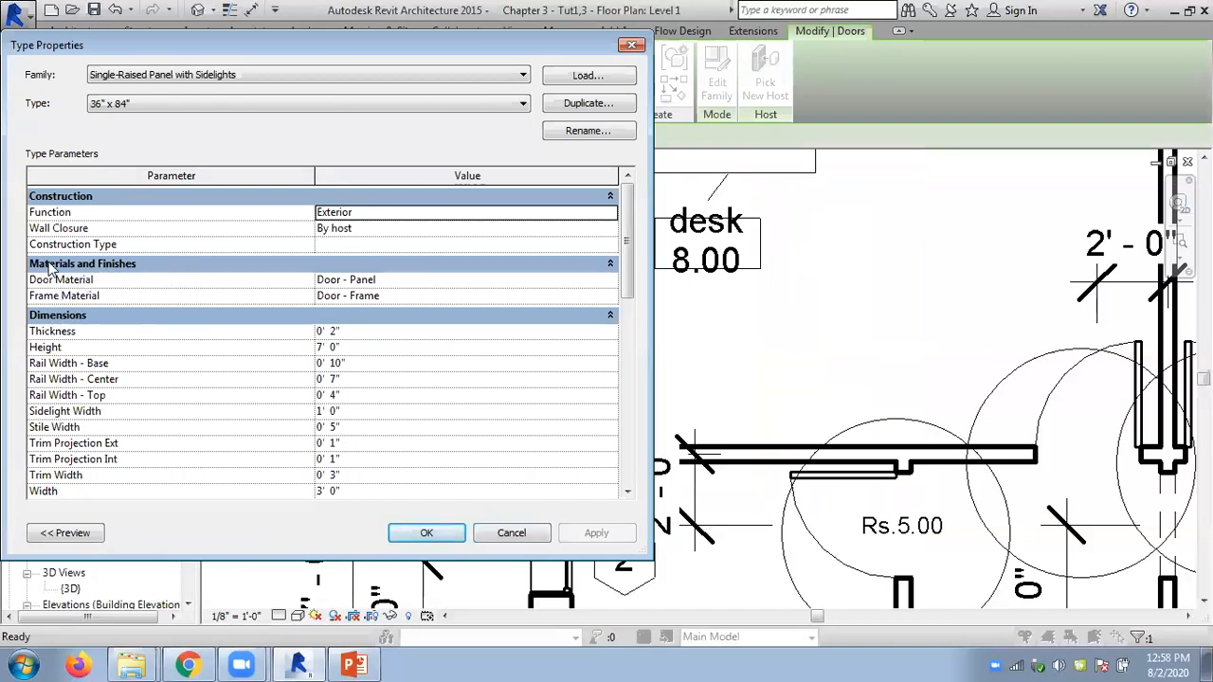
{"action": "left_click_drag", "start_coordinate": [627, 280], "coordinate": [625, 466]}
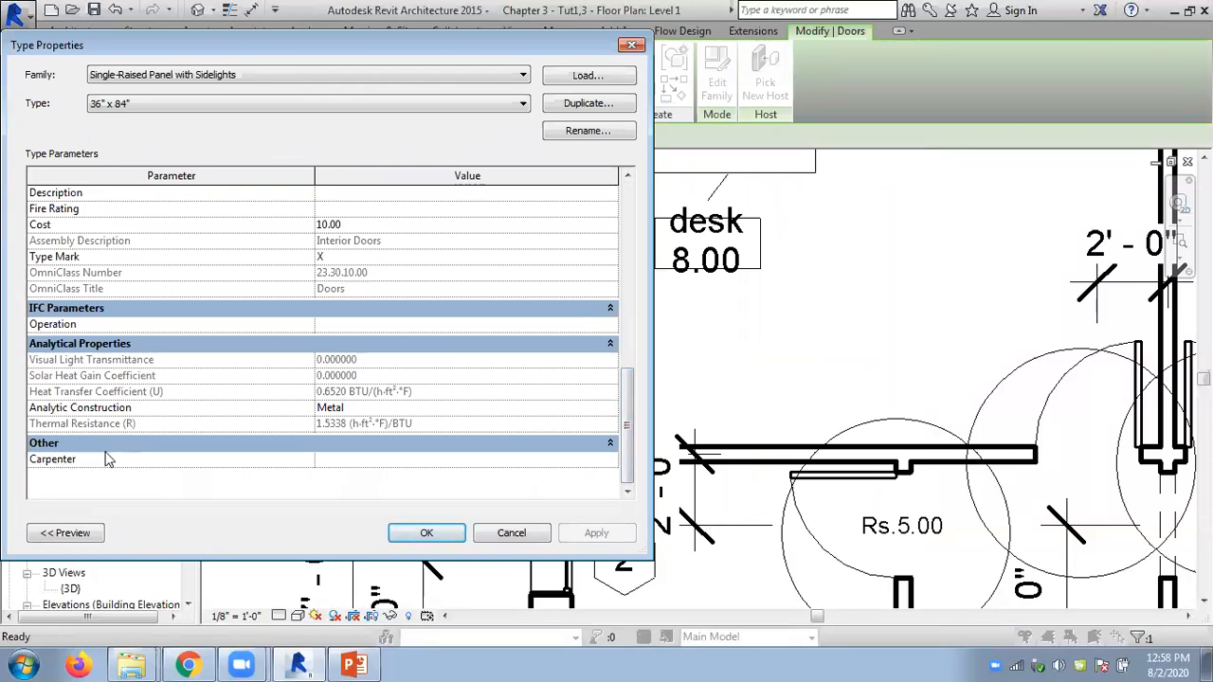
{"action": "left_click", "coordinate": [338, 460]}
{"action": "type", "text": "anim"}
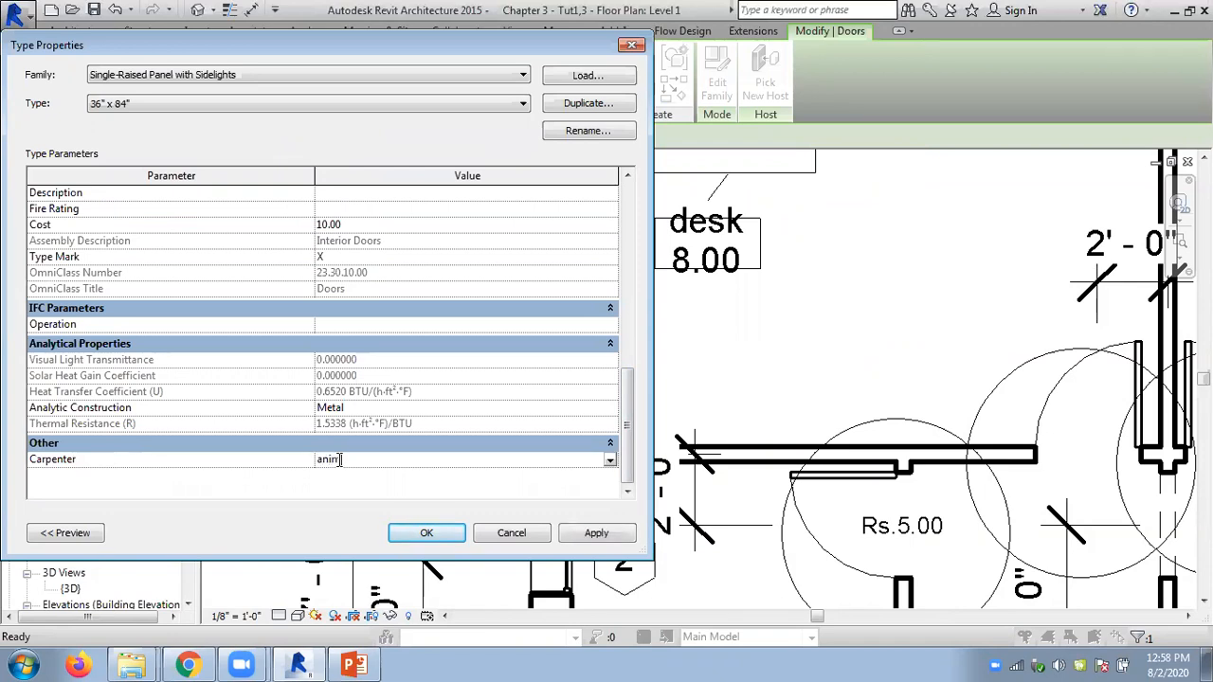
{"action": "type", "text": "Nimal"}
{"action": "left_click", "coordinate": [440, 538]}
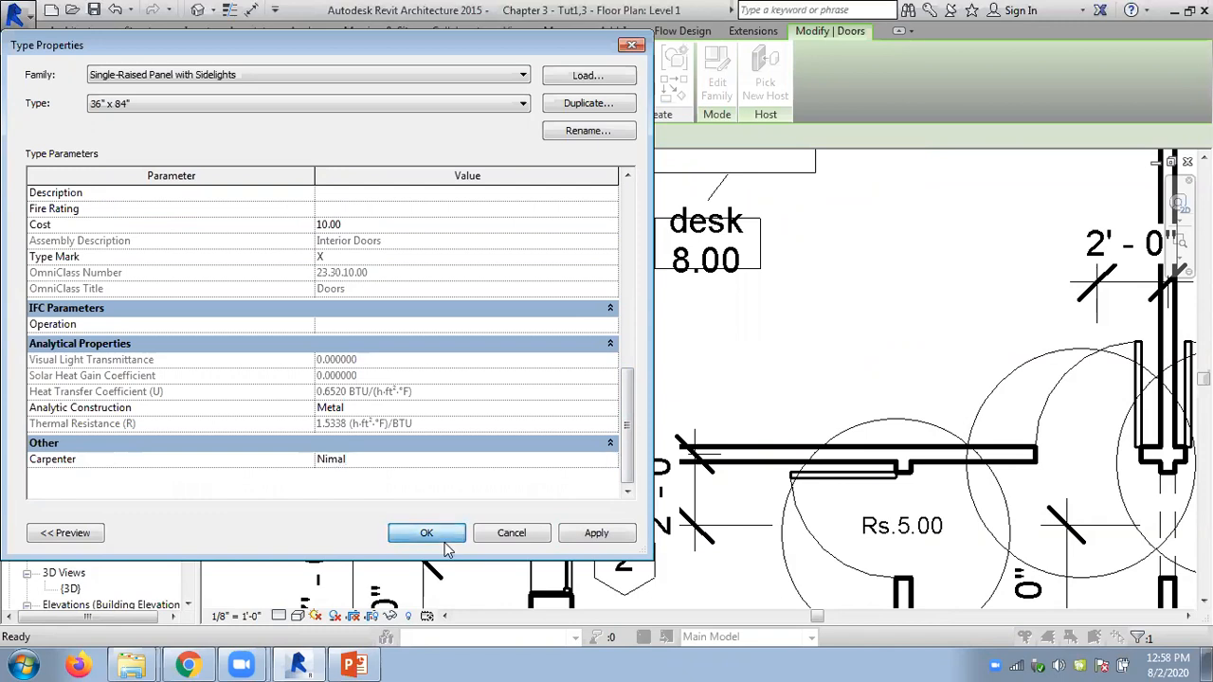
{"action": "left_click", "coordinate": [431, 533]}
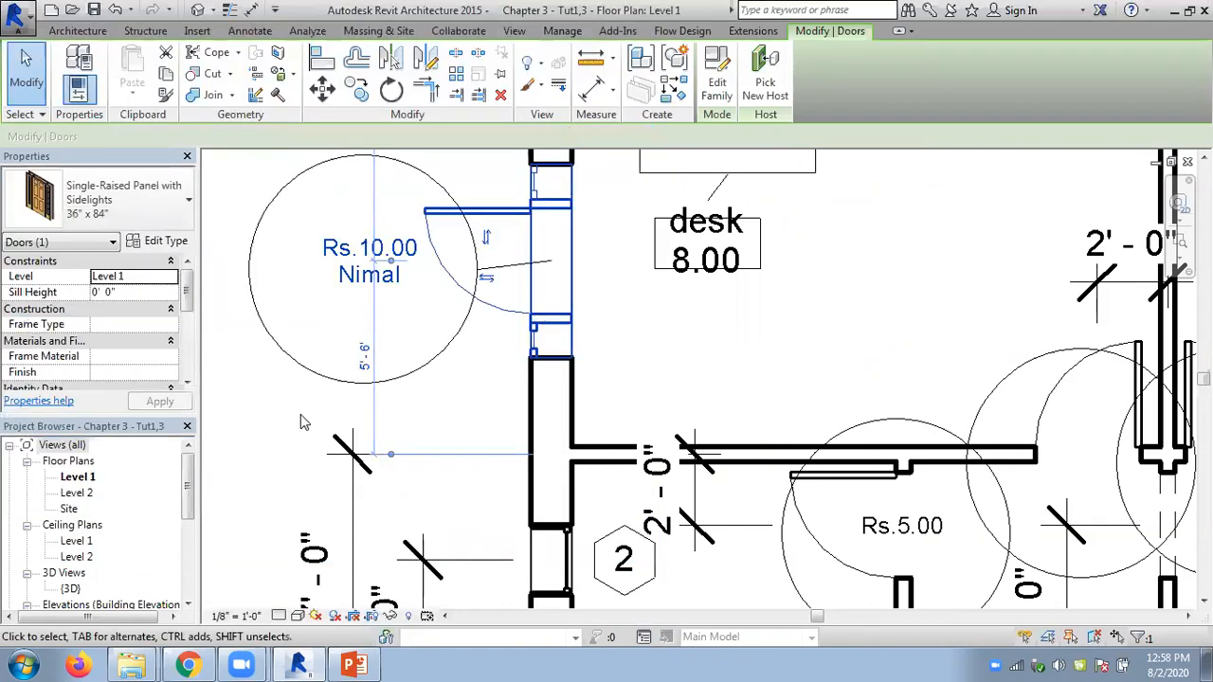
{"action": "left_click", "coordinate": [375, 317]}
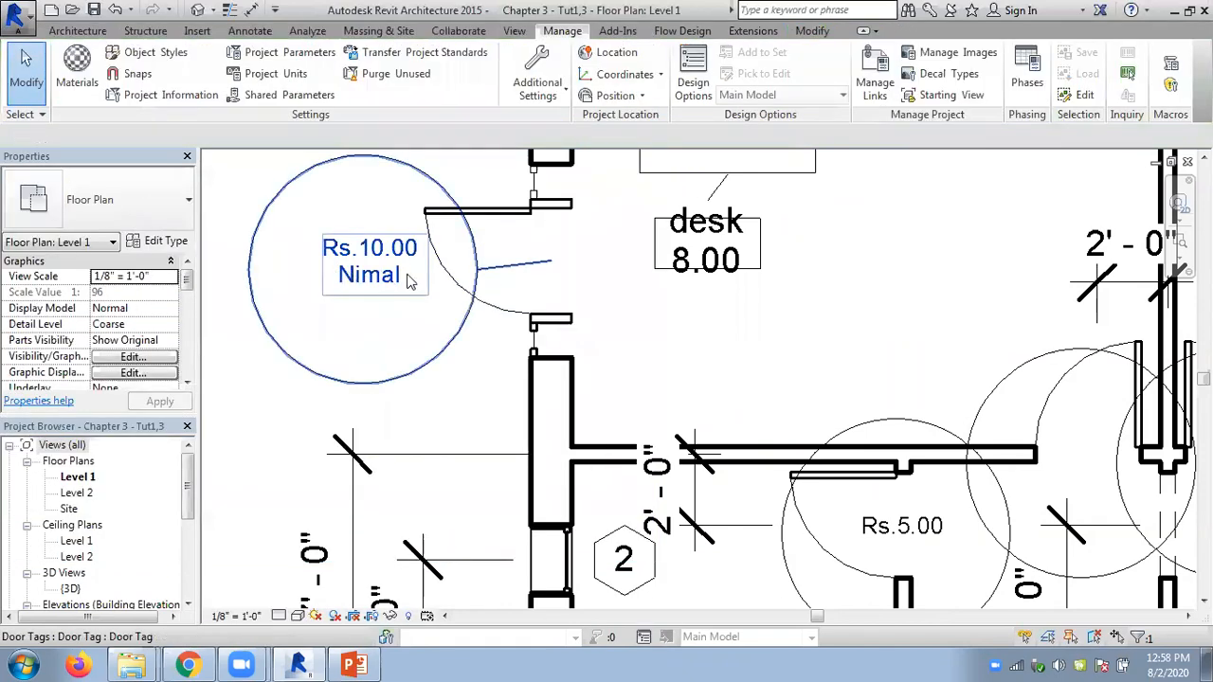
Examine the cost and carpenter lines in the exterior door tags across the Level 1 floor plan
{"action": "scroll", "coordinate": [365, 284], "scroll_direction": "down", "scroll_amount": 4}
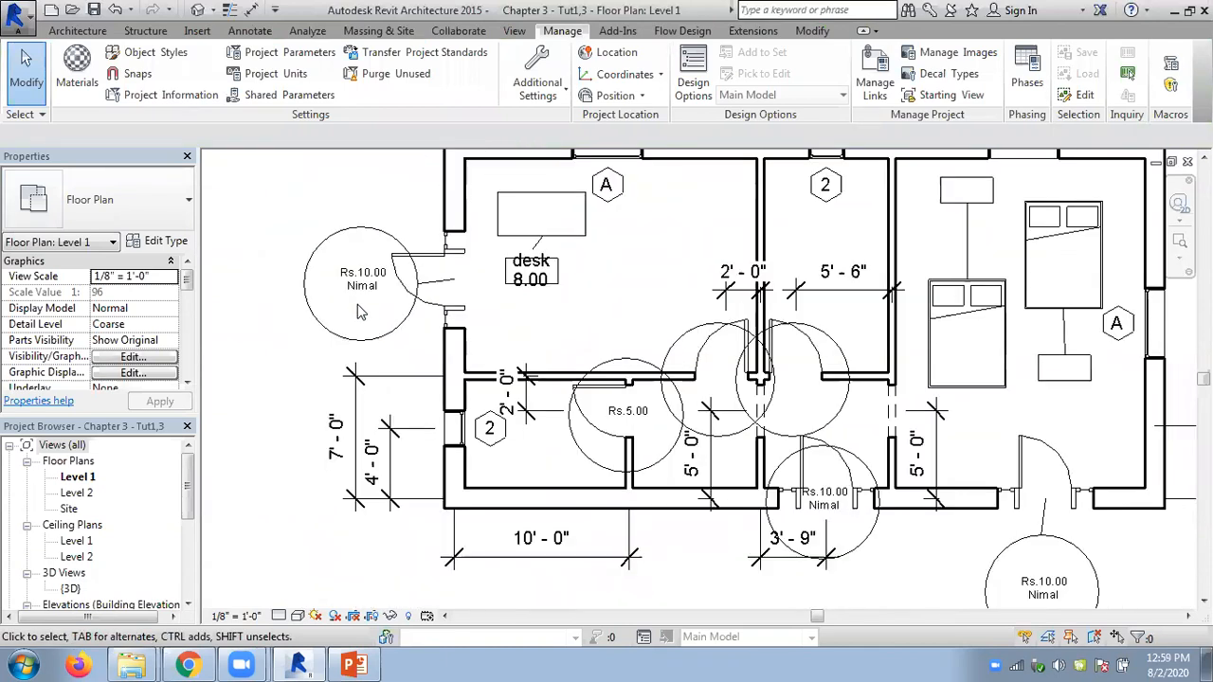
{"action": "middle_click_drag", "start_coordinate": [935, 538], "coordinate": [851, 447]}
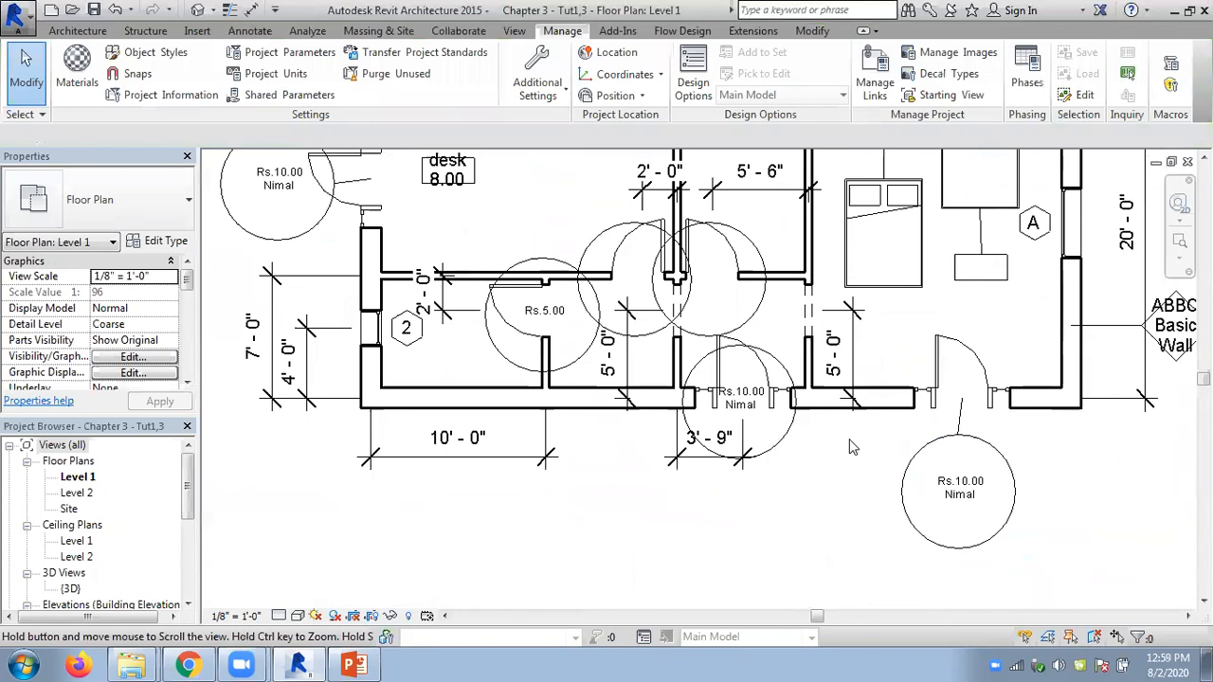
{"action": "scroll", "coordinate": [851, 448], "scroll_direction": "up", "scroll_amount": 2}
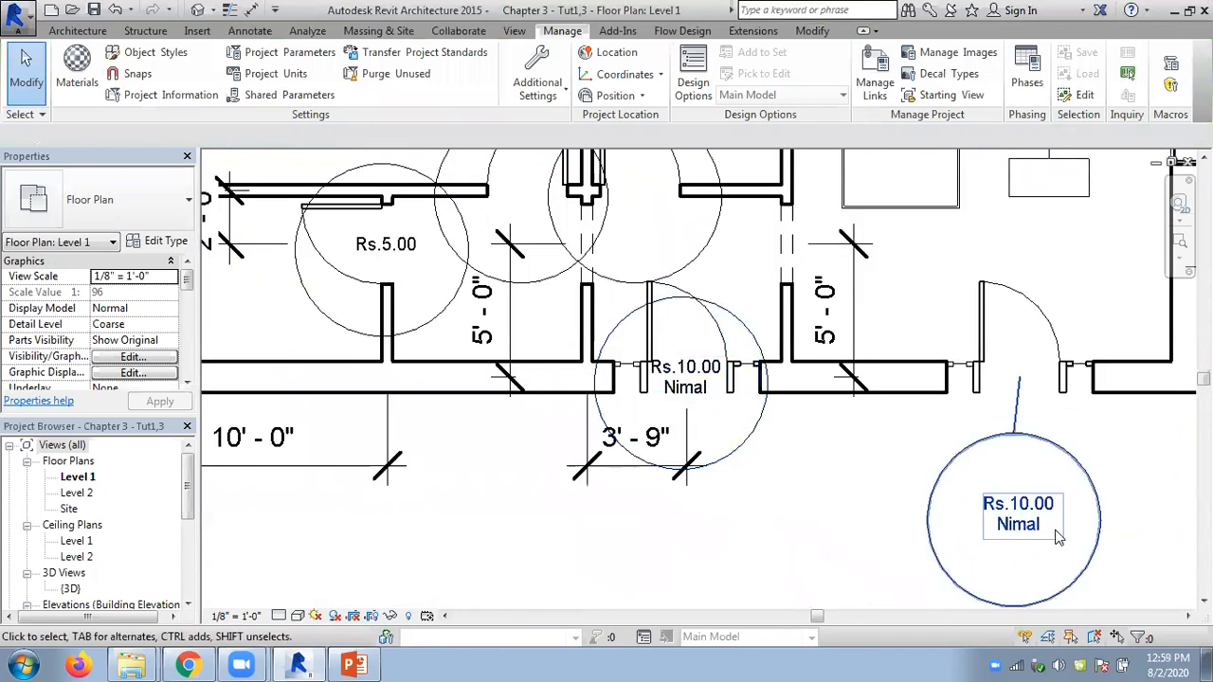
{"action": "scroll", "coordinate": [867, 508], "scroll_direction": "down", "scroll_amount": 2}
{"action": "middle_click_drag", "start_coordinate": [870, 527], "coordinate": [926, 583]}
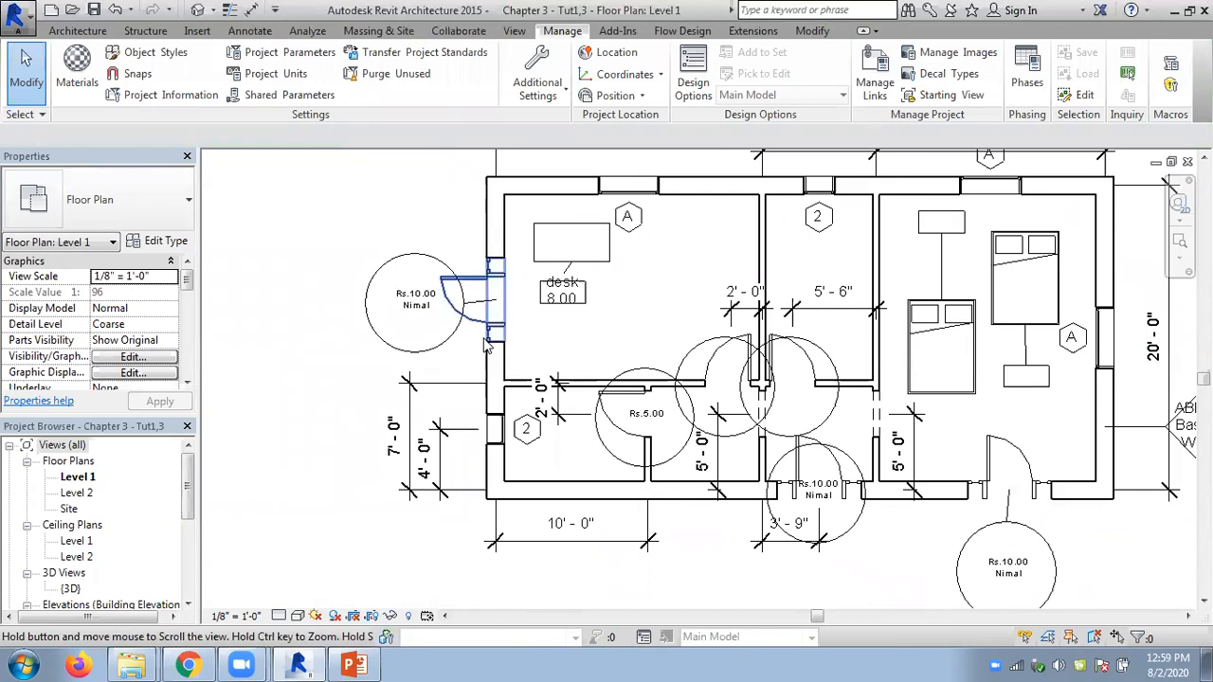
Open the exterior door tag's family, review its label parameters without changing them, and close the family
{"action": "left_click", "coordinate": [423, 320]}
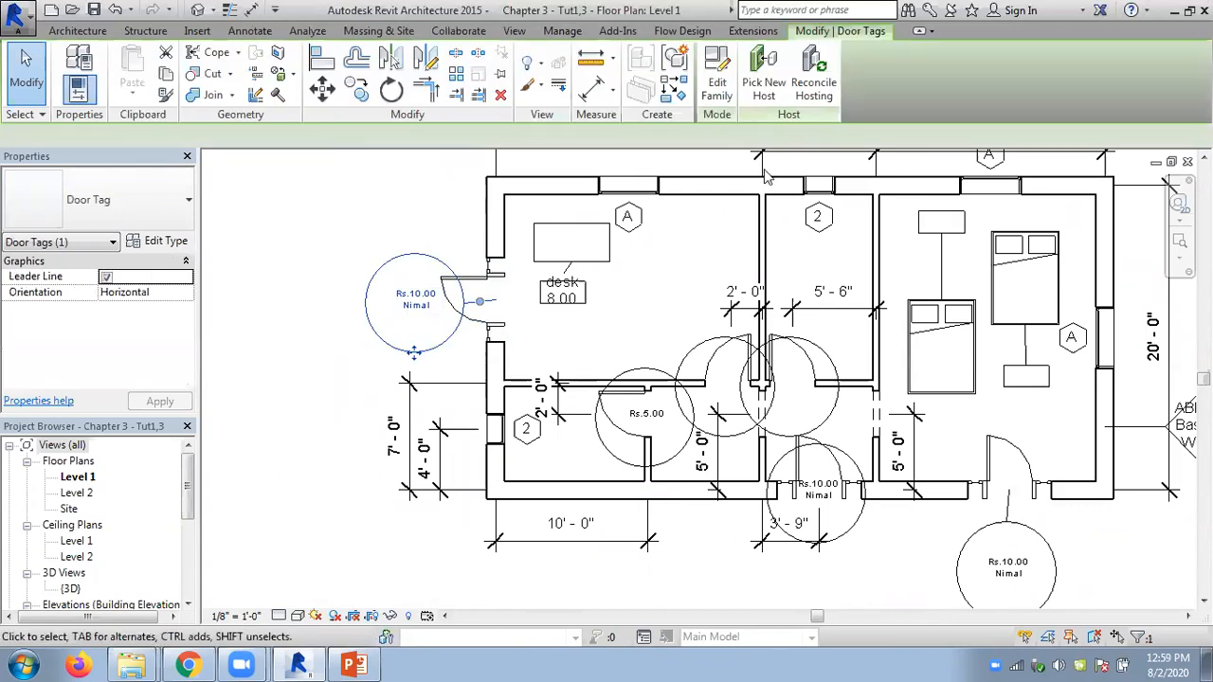
{"action": "left_click", "coordinate": [729, 89]}
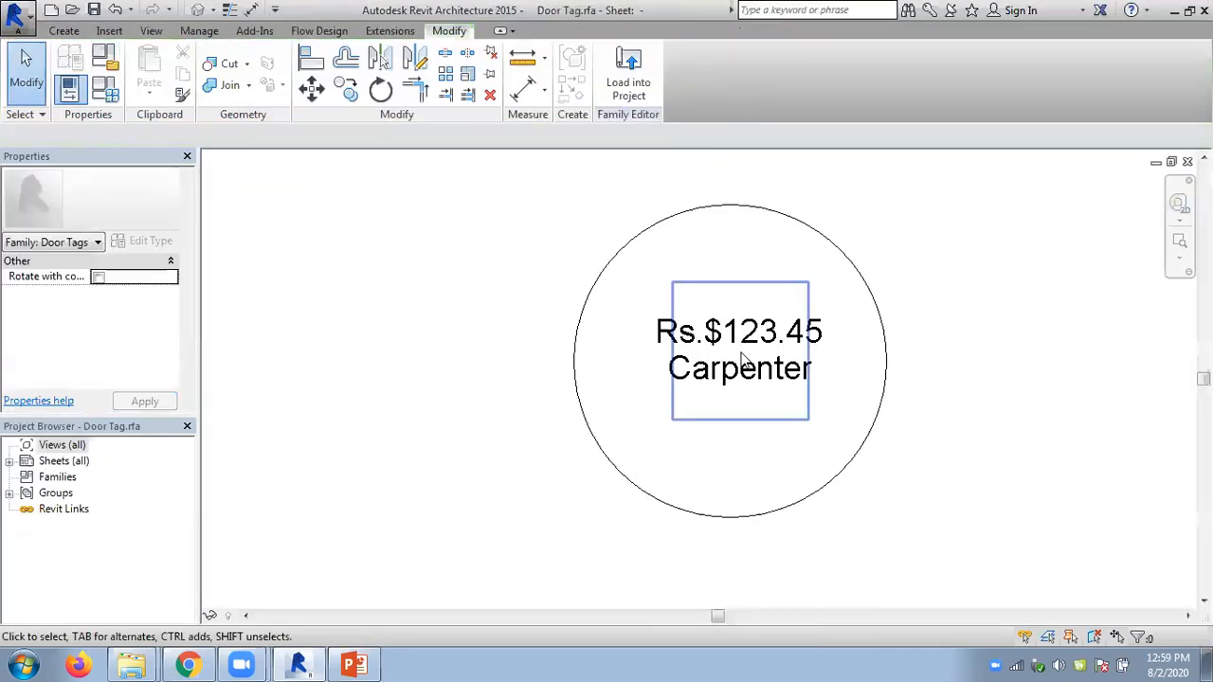
{"action": "left_click", "coordinate": [743, 353]}
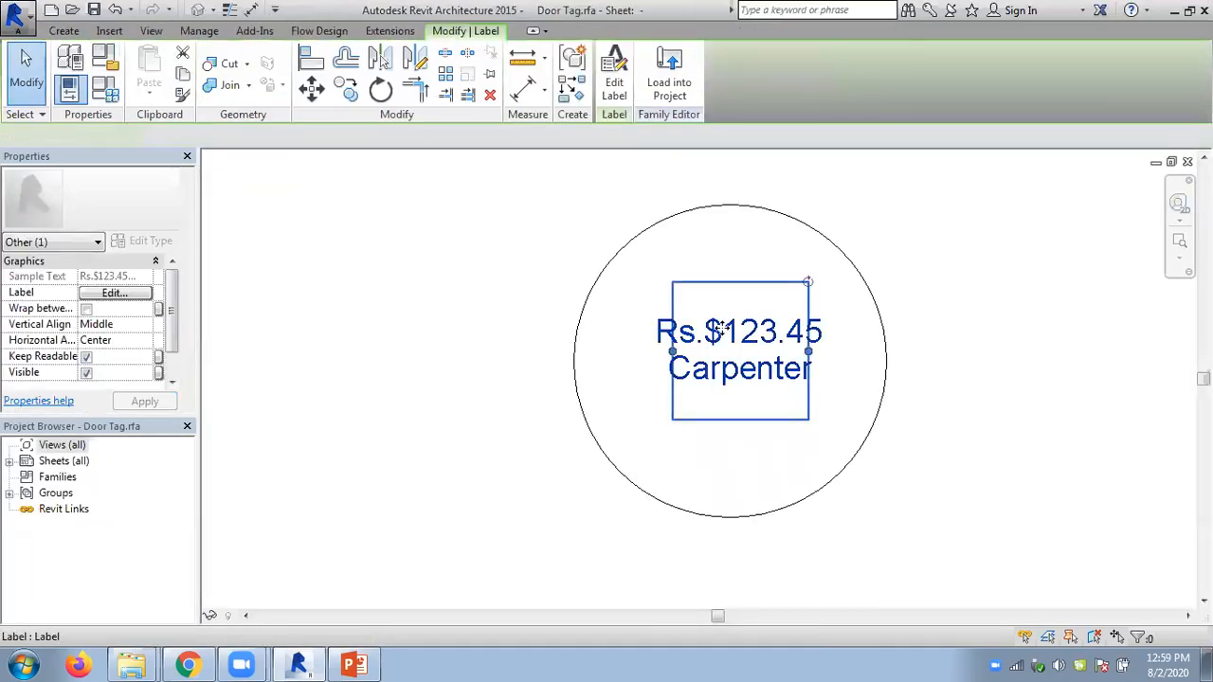
{"action": "left_click", "coordinate": [615, 76]}
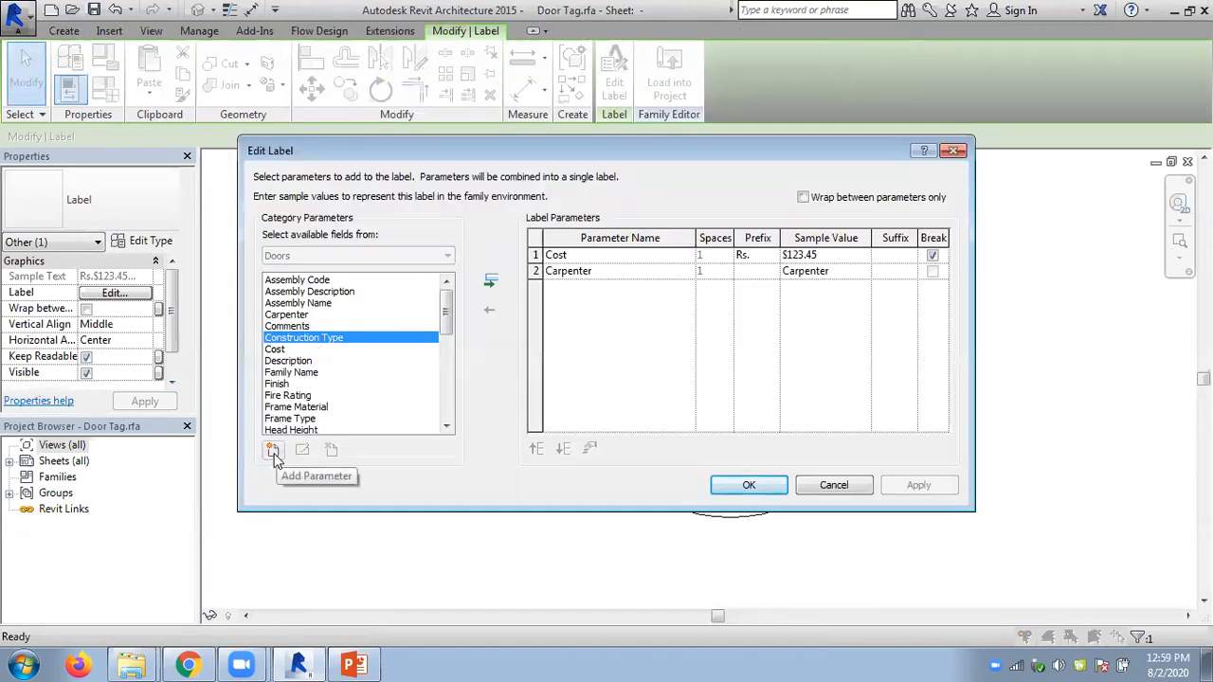
{"action": "left_click", "coordinate": [834, 486]}
{"action": "left_click", "coordinate": [1043, 381]}
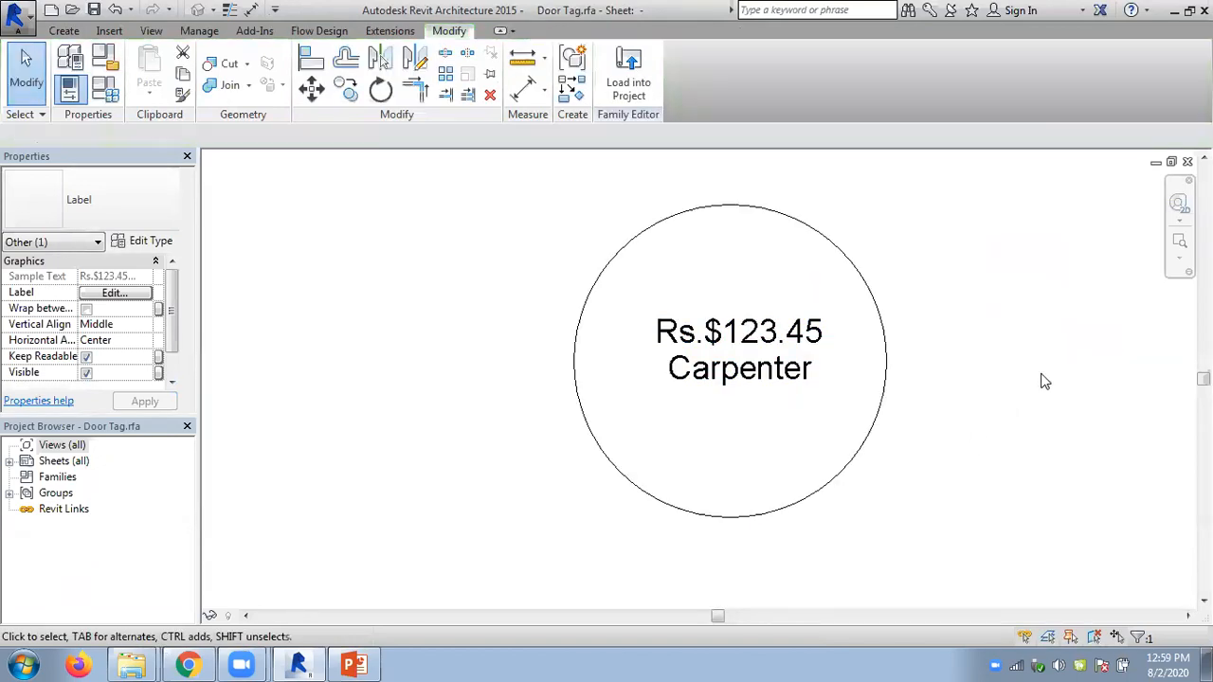
{"action": "left_click", "coordinate": [1188, 162]}
{"action": "left_click", "coordinate": [650, 331]}
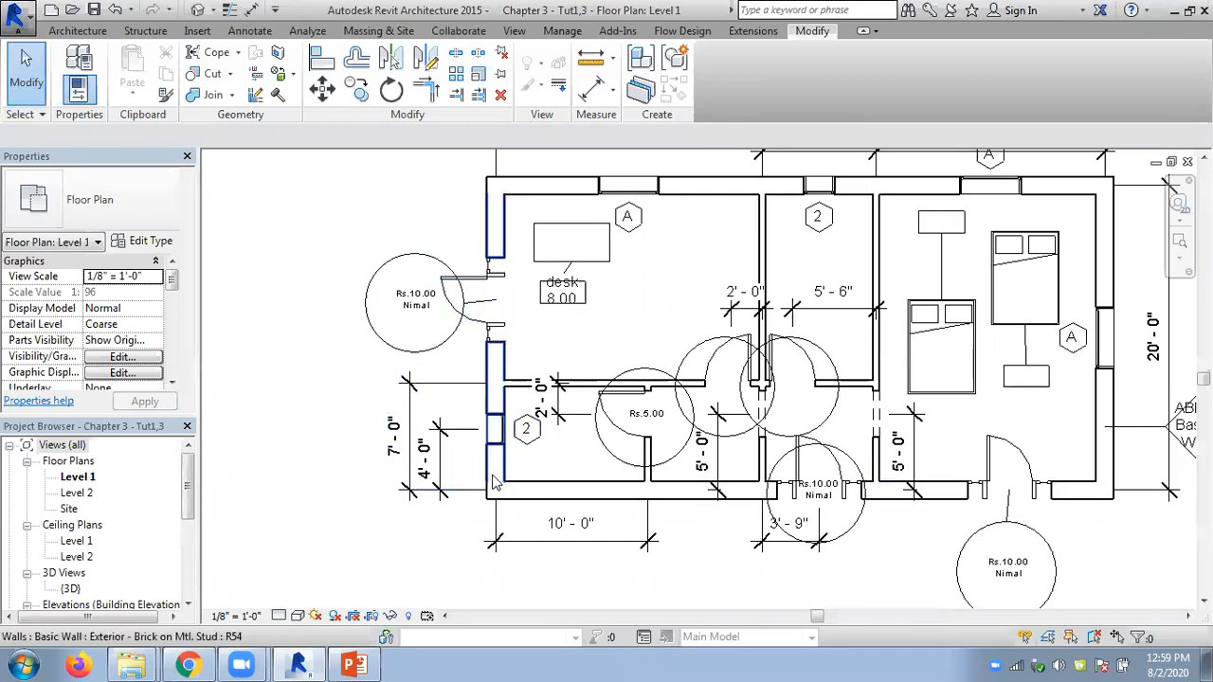
Start another project parameter based on the shared parameter Carpenter from the Carpenter - Door group
{"action": "scroll", "coordinate": [452, 254], "scroll_direction": "up", "scroll_amount": 2}
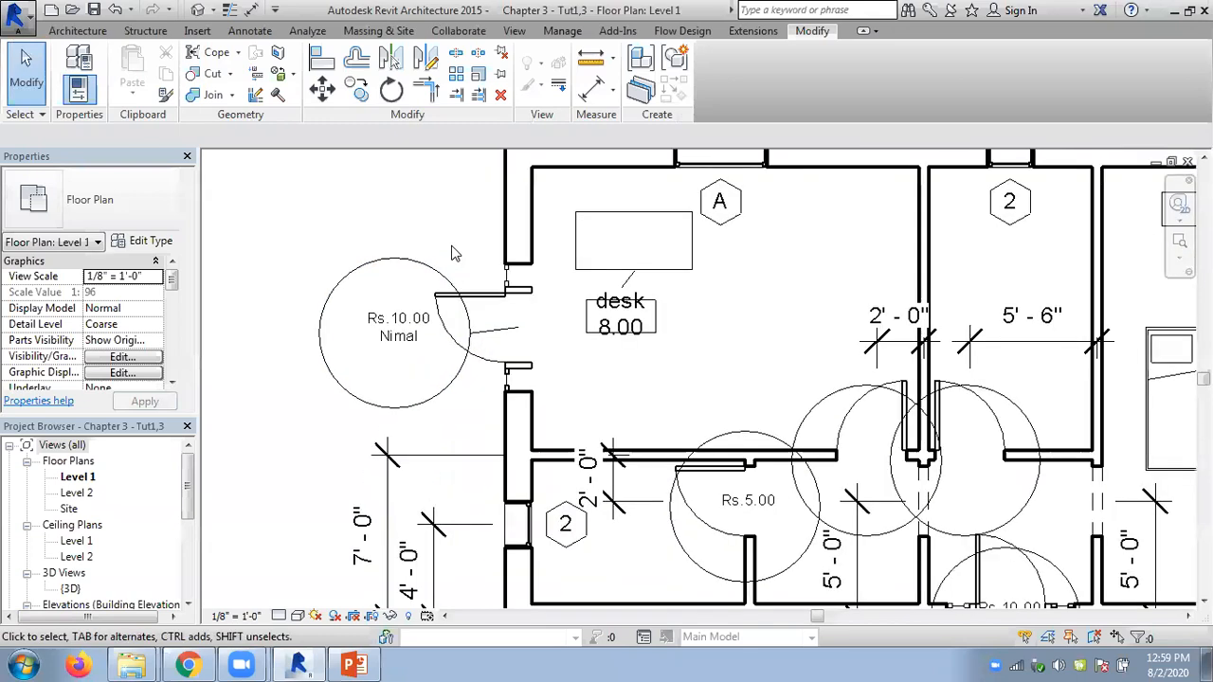
{"action": "left_click", "coordinate": [563, 30]}
{"action": "left_click", "coordinate": [282, 52]}
{"action": "left_click", "coordinate": [690, 249]}
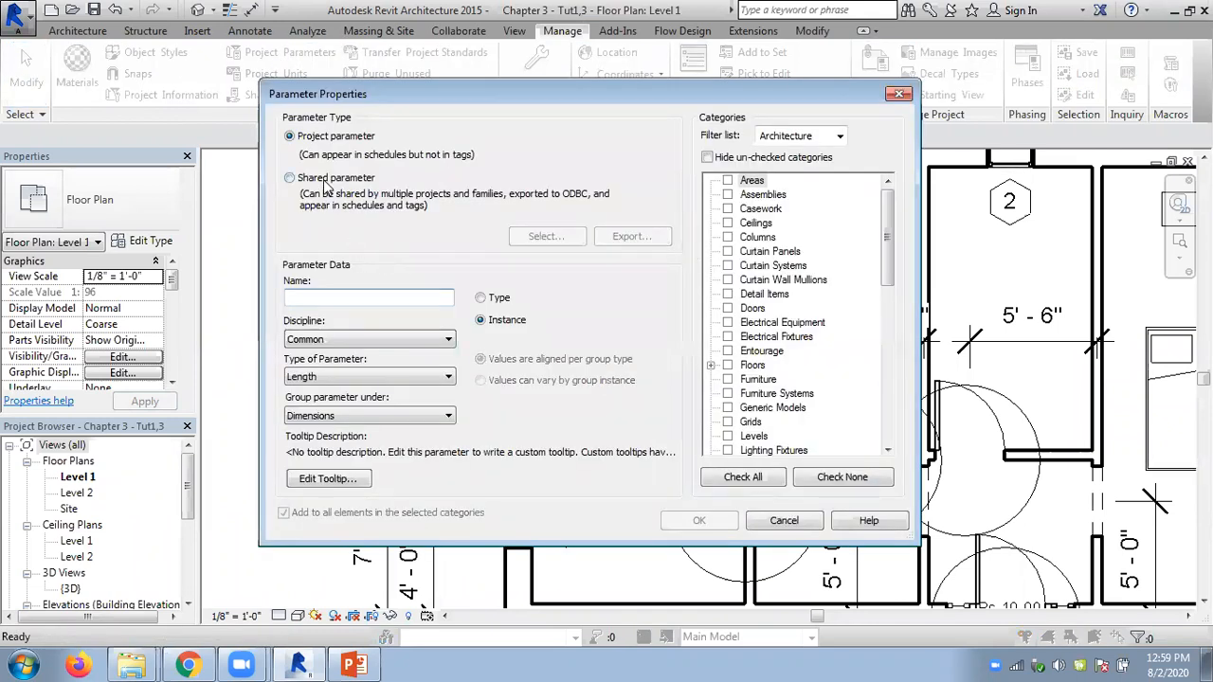
{"action": "left_click", "coordinate": [333, 178]}
{"action": "left_click", "coordinate": [551, 239]}
{"action": "left_click", "coordinate": [484, 270]}
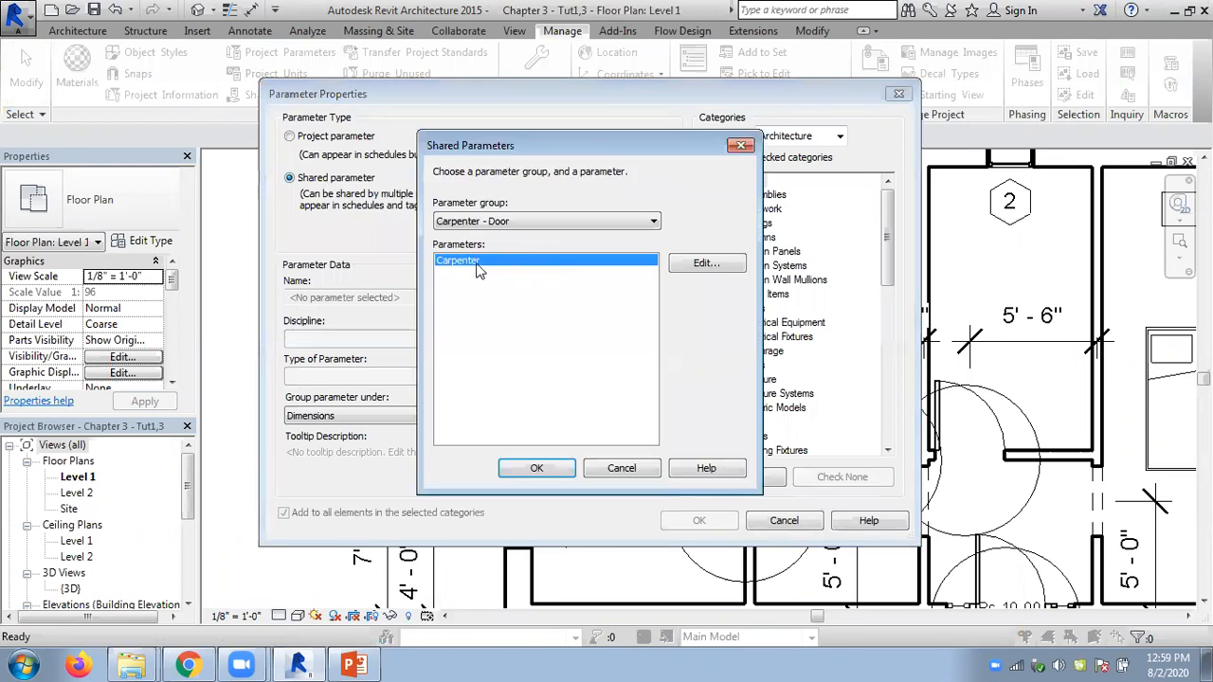
{"action": "left_click", "coordinate": [554, 468]}
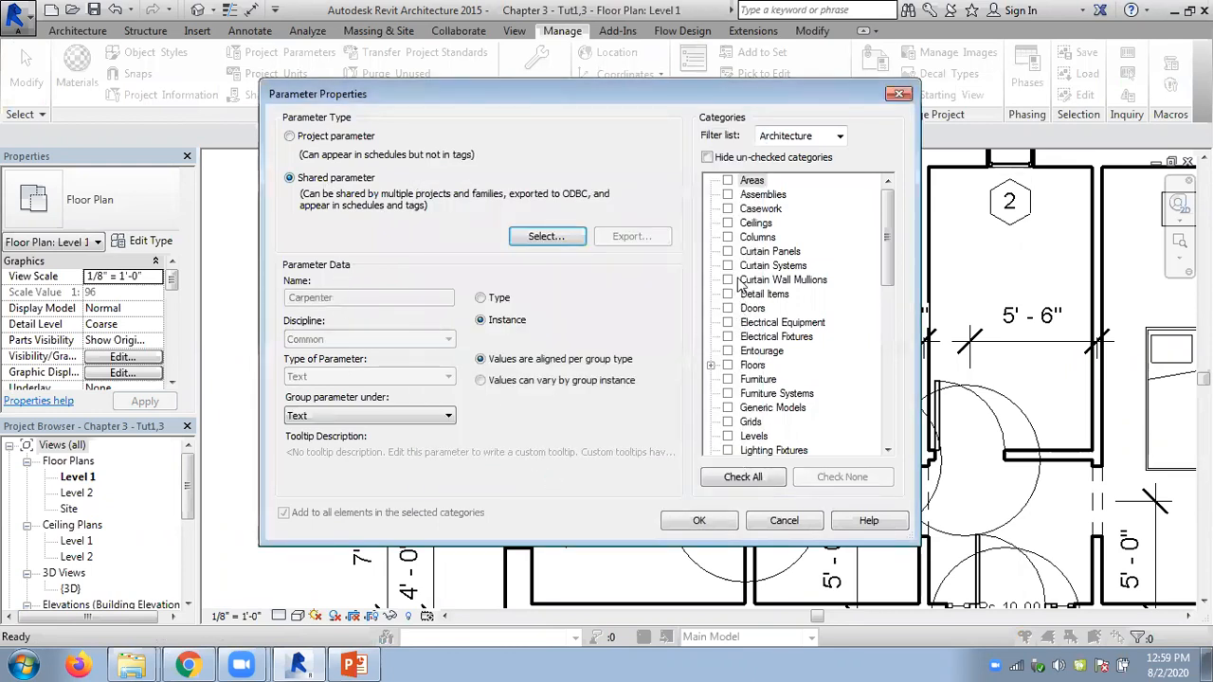
Group the Carpenter parameter under Other and try to add it to the Walls category
{"action": "left_click_drag", "start_coordinate": [887, 237], "coordinate": [888, 301]}
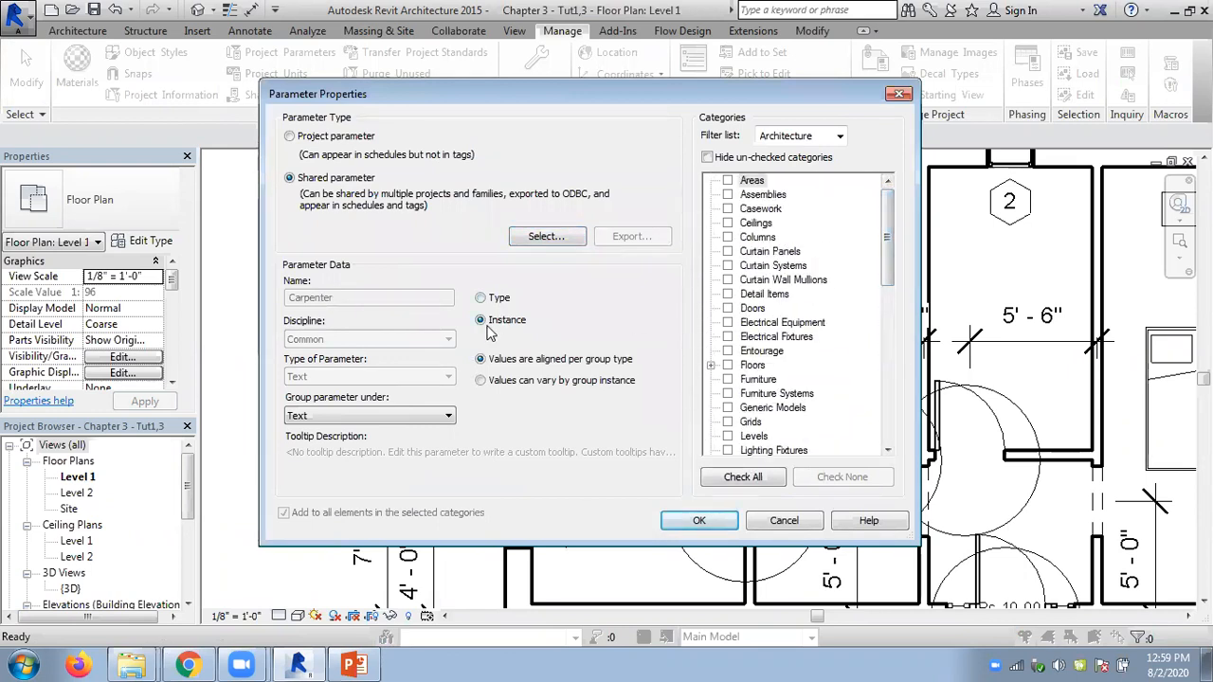
{"action": "left_click", "coordinate": [407, 416]}
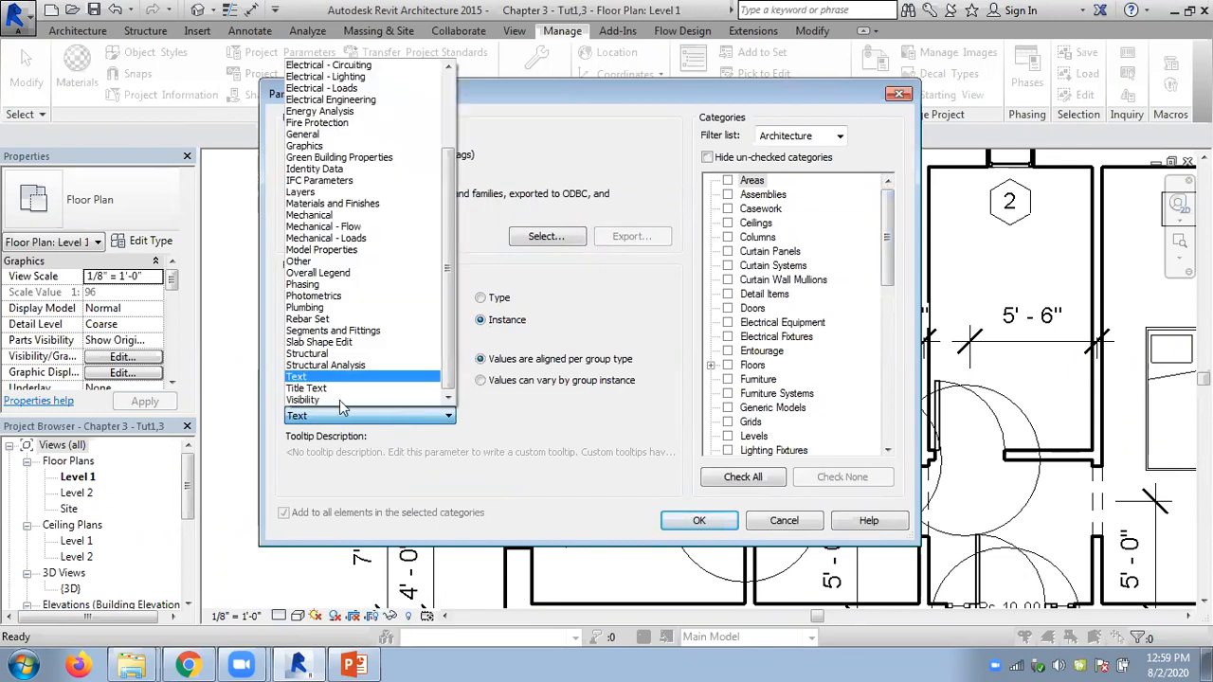
{"action": "left_click", "coordinate": [301, 262]}
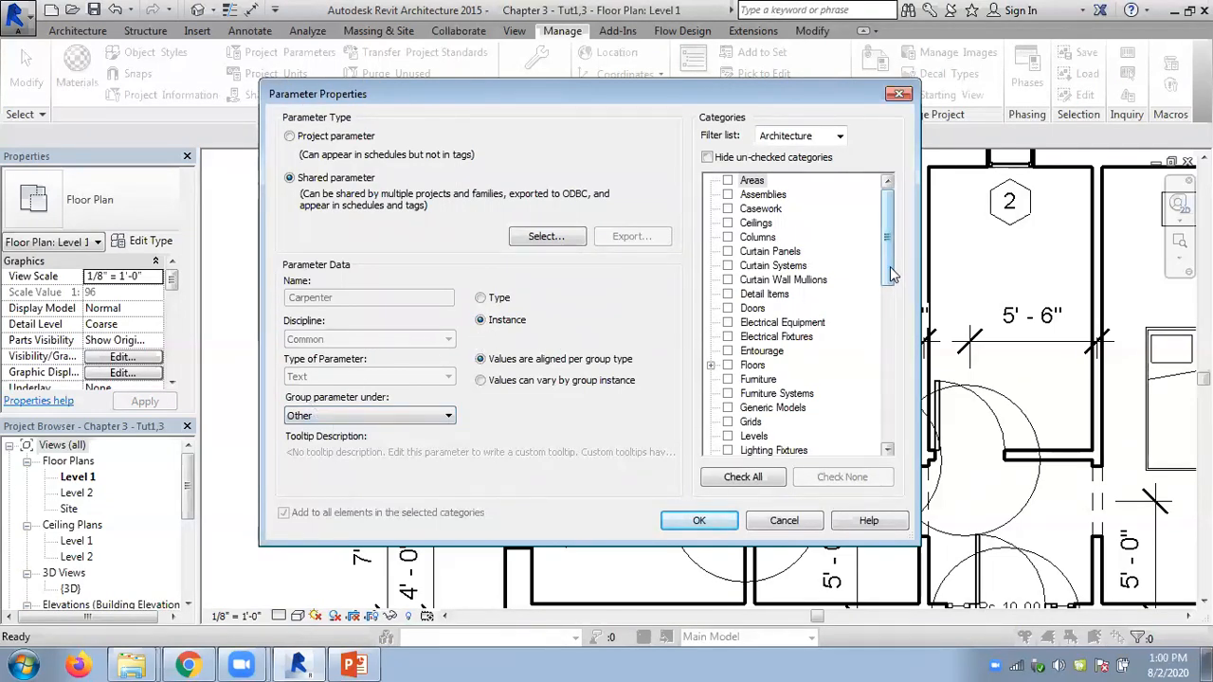
{"action": "scroll", "coordinate": [900, 324], "scroll_direction": "down", "scroll_amount": 3}
{"action": "scroll", "coordinate": [900, 324], "scroll_direction": "down", "scroll_amount": 7}
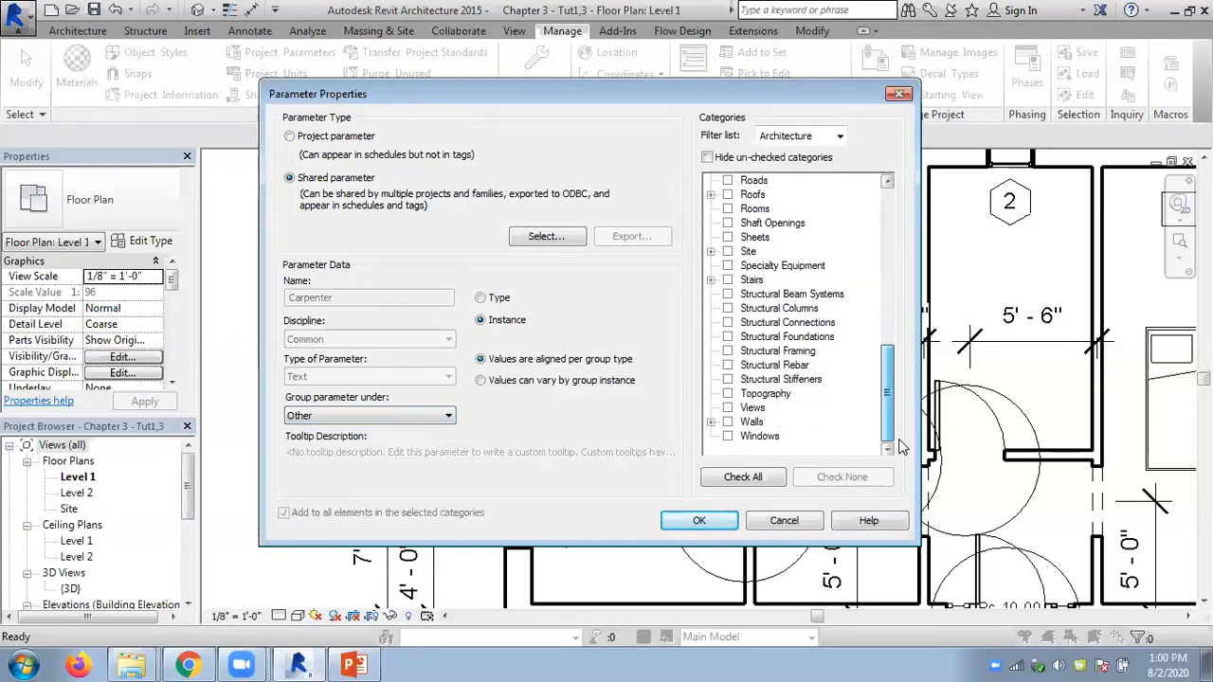
{"action": "left_click", "coordinate": [728, 422]}
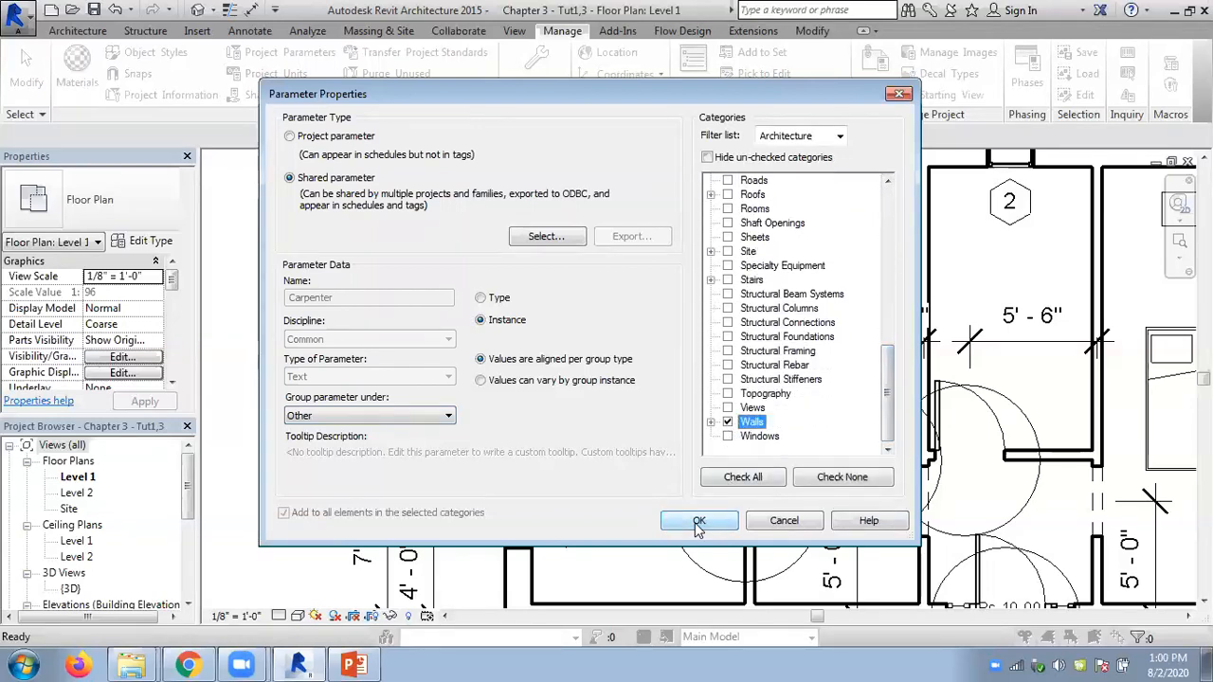
{"action": "left_click", "coordinate": [699, 521]}
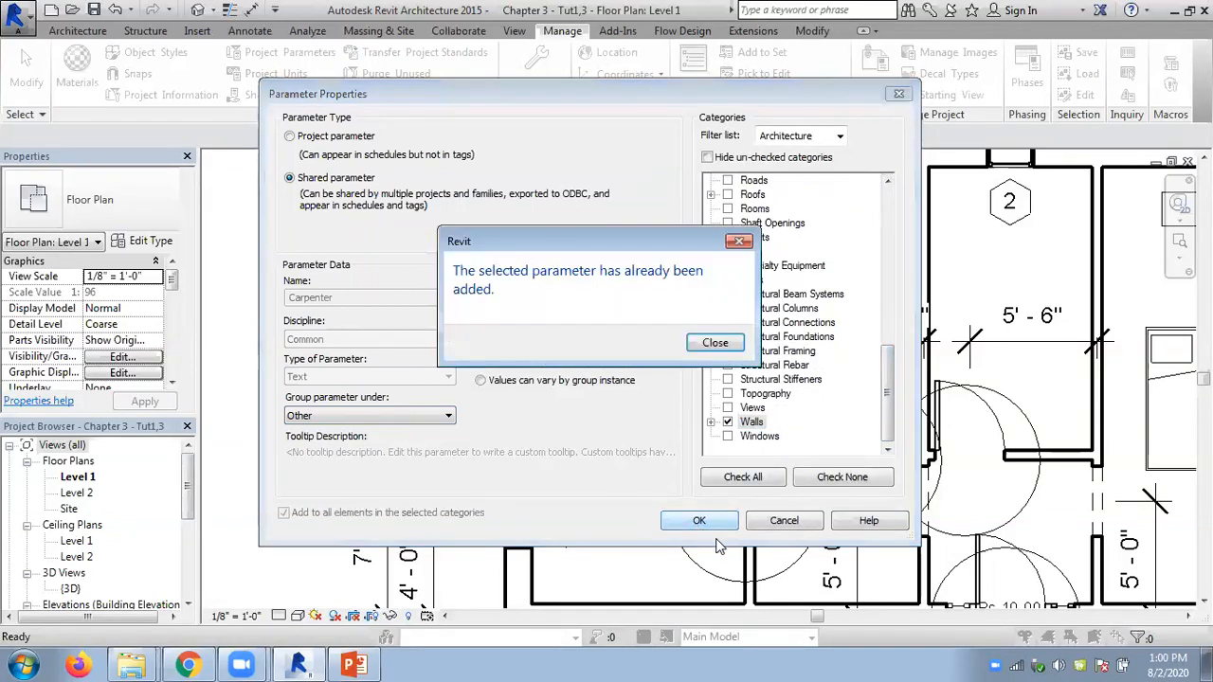
{"action": "left_click", "coordinate": [712, 349]}
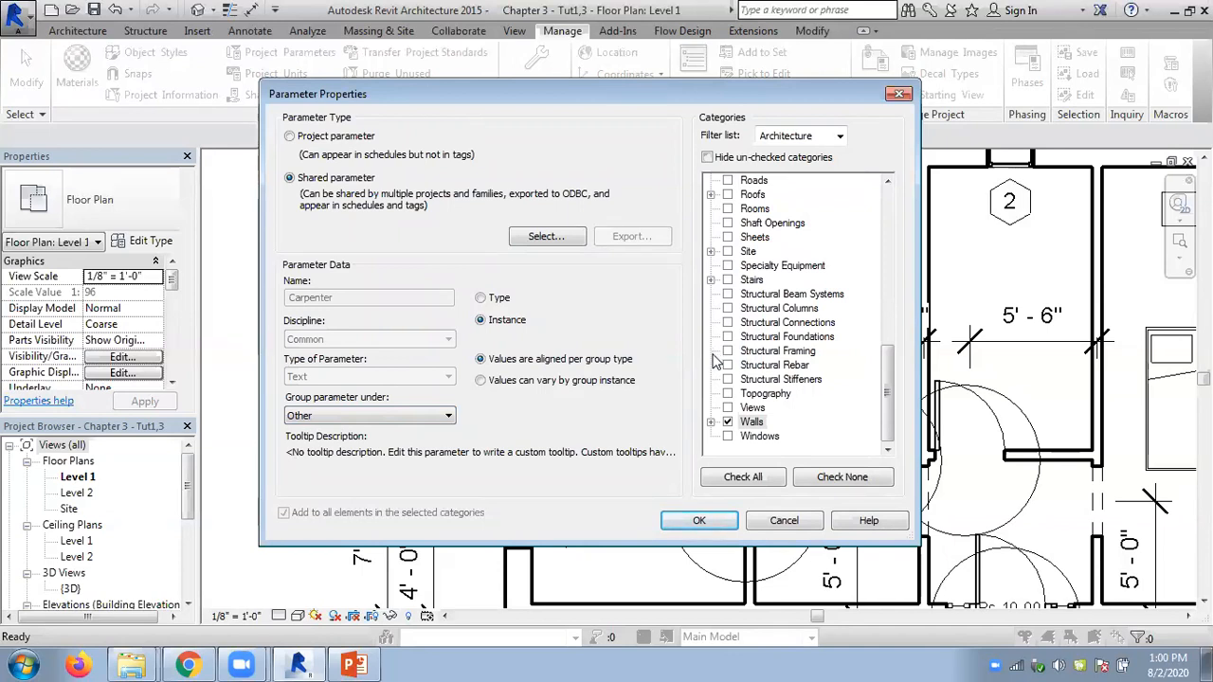
Try to add the Carpenter parameter to the Stairs category instead of Walls, and abandon the new project parameter
{"action": "left_click", "coordinate": [729, 421]}
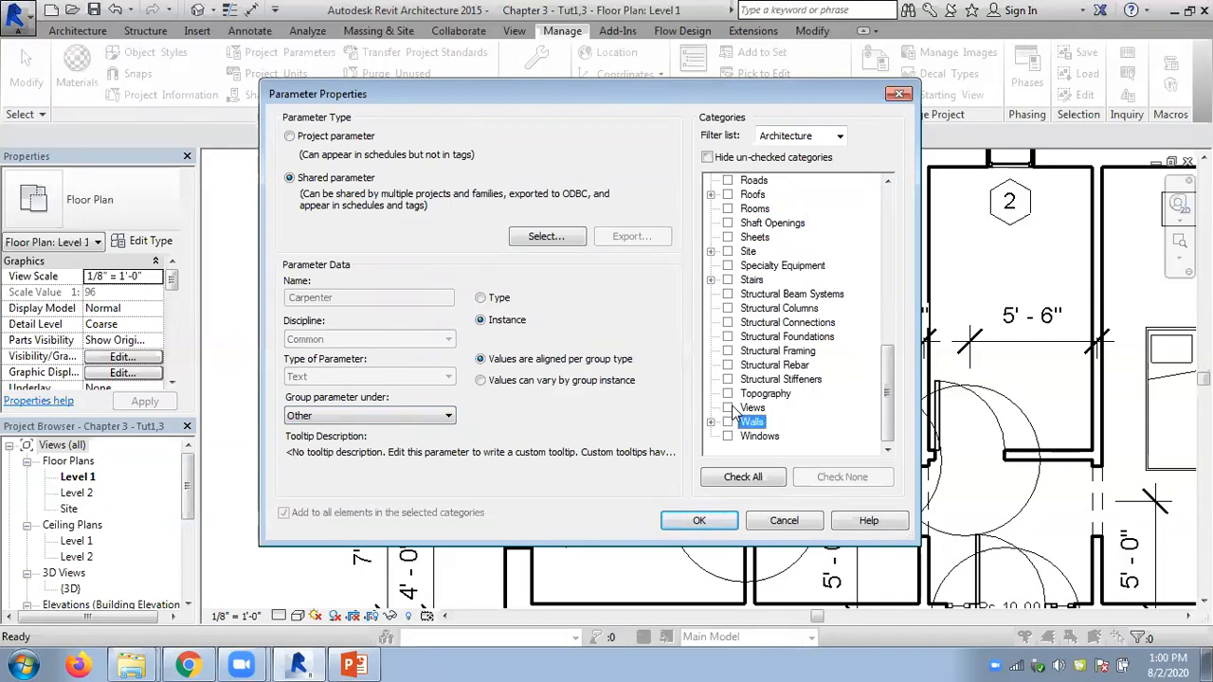
{"action": "left_click", "coordinate": [729, 281]}
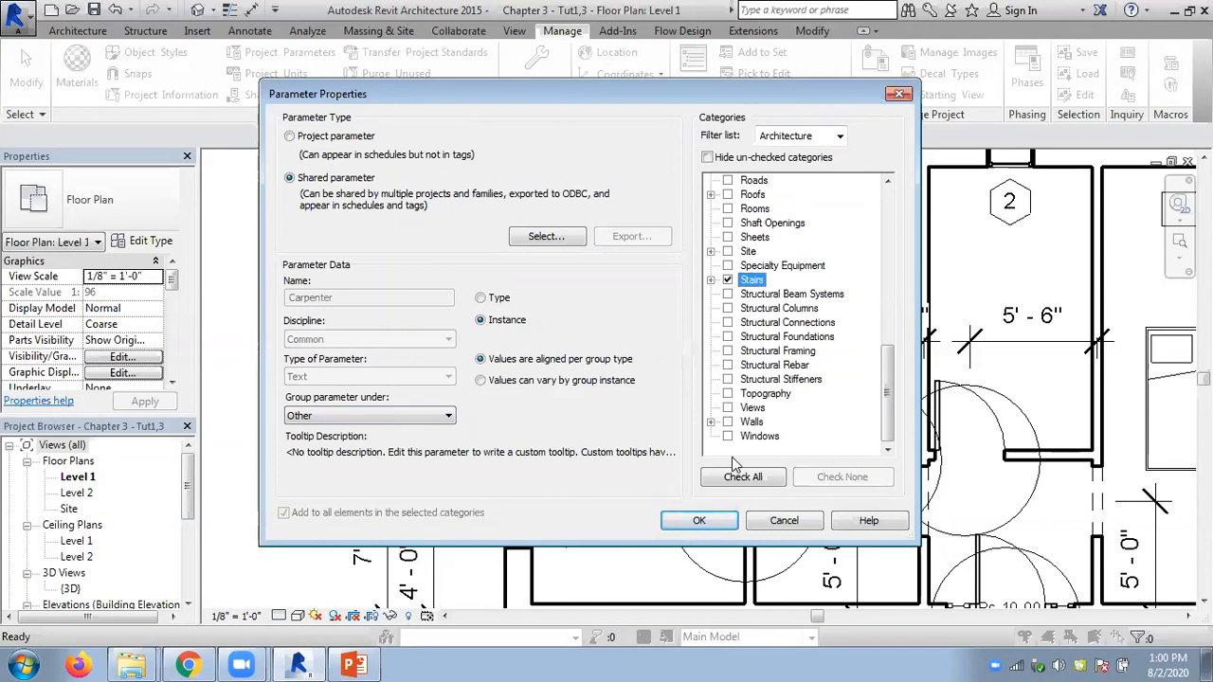
{"action": "left_click", "coordinate": [700, 518]}
{"action": "left_click", "coordinate": [725, 343]}
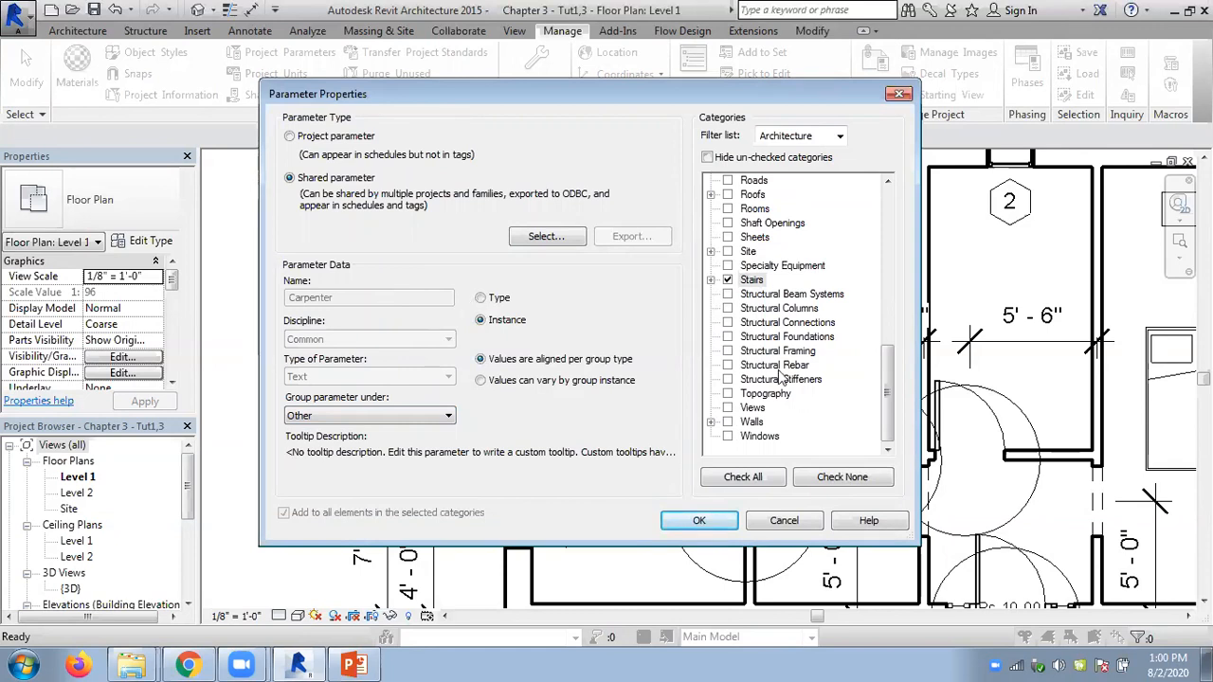
{"action": "left_click", "coordinate": [790, 520]}
{"action": "left_click", "coordinate": [605, 449]}
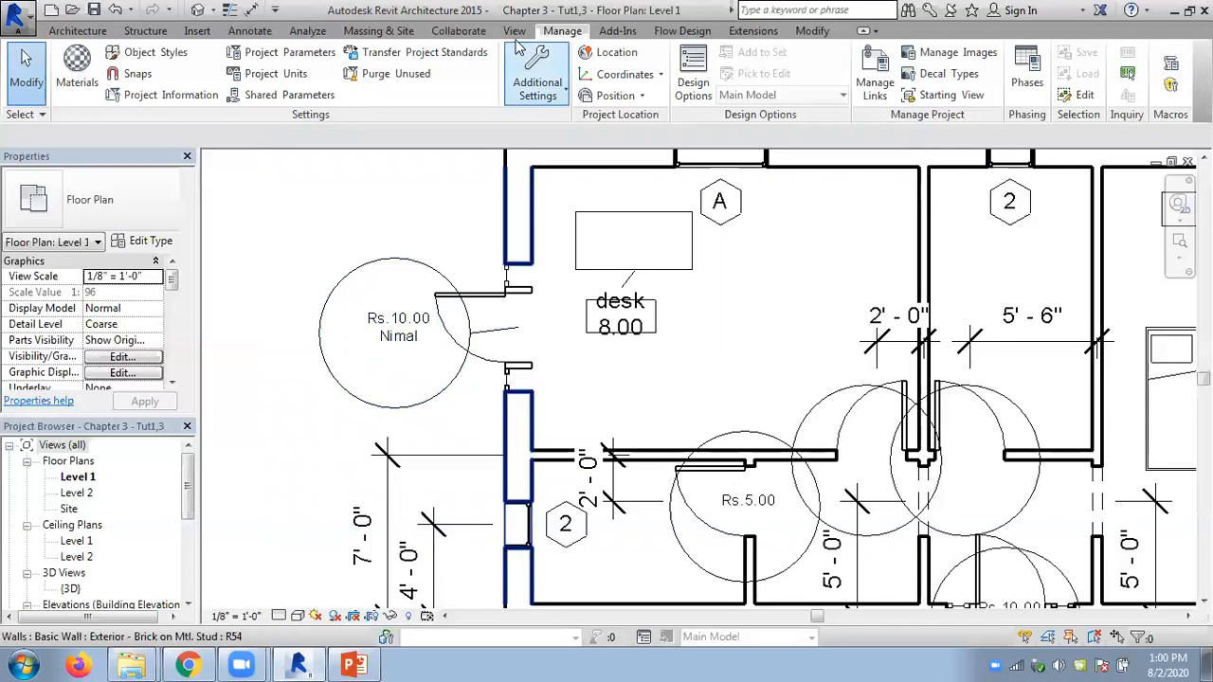
Start a new building component schedule for the Doors category, named Door Schedule, in the New Construction phase
{"action": "left_click", "coordinate": [515, 30]}
{"action": "left_click", "coordinate": [892, 54]}
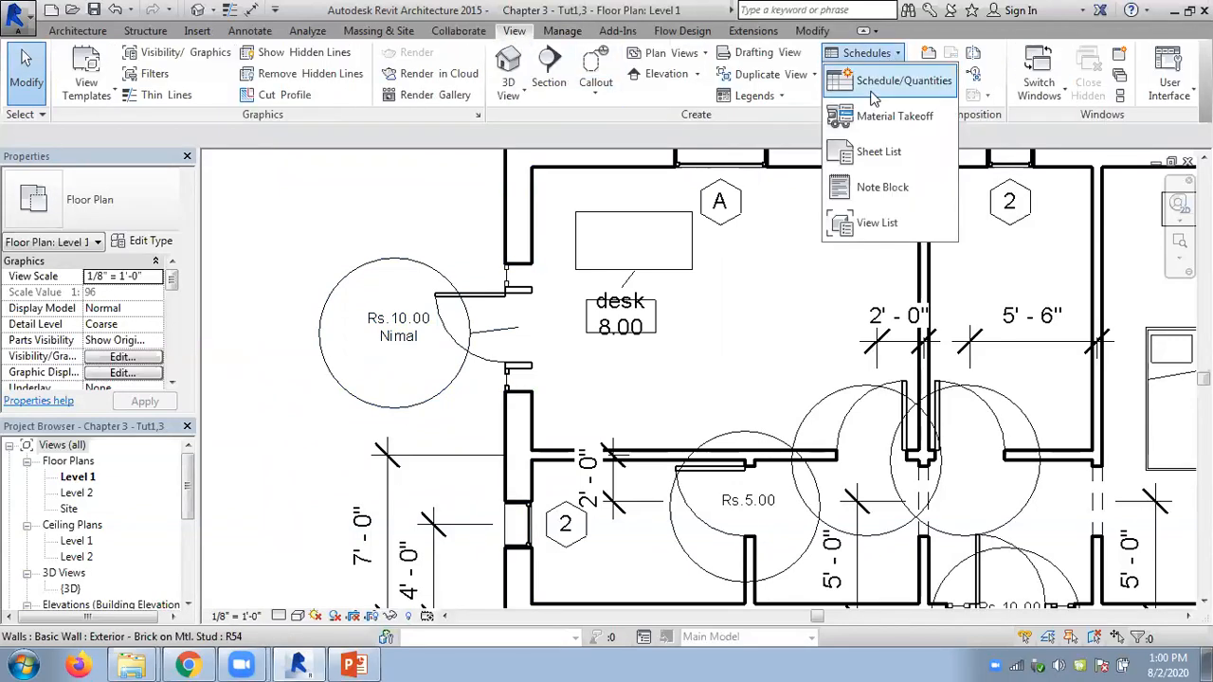
{"action": "left_click", "coordinate": [873, 93]}
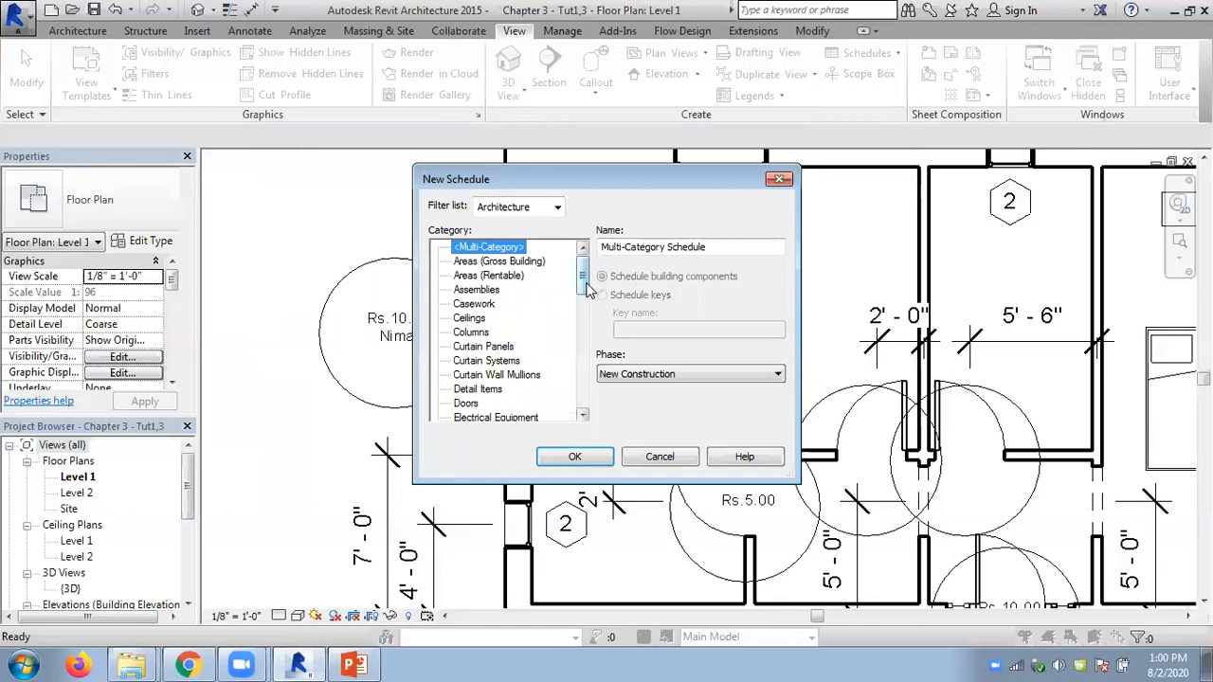
{"action": "scroll", "coordinate": [582, 278], "scroll_direction": "down", "scroll_amount": 1}
{"action": "scroll", "coordinate": [582, 277], "scroll_direction": "up", "scroll_amount": 1}
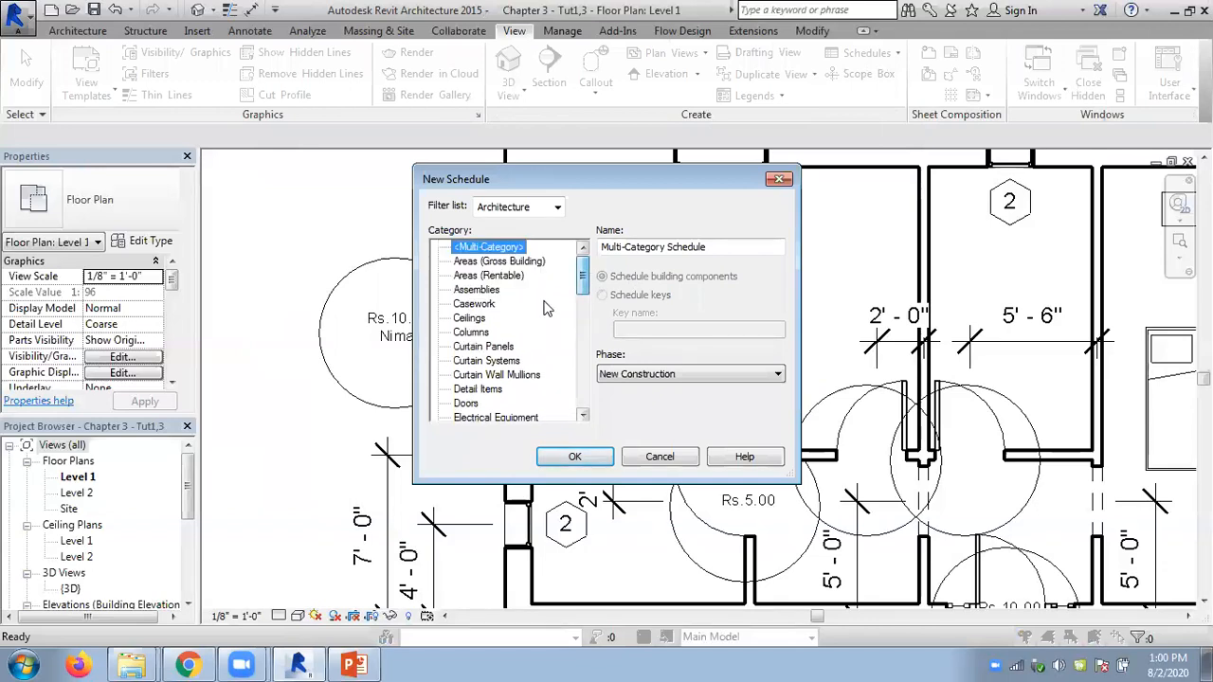
{"action": "left_click_drag", "start_coordinate": [582, 278], "coordinate": [594, 304]}
{"action": "left_click", "coordinate": [469, 290]}
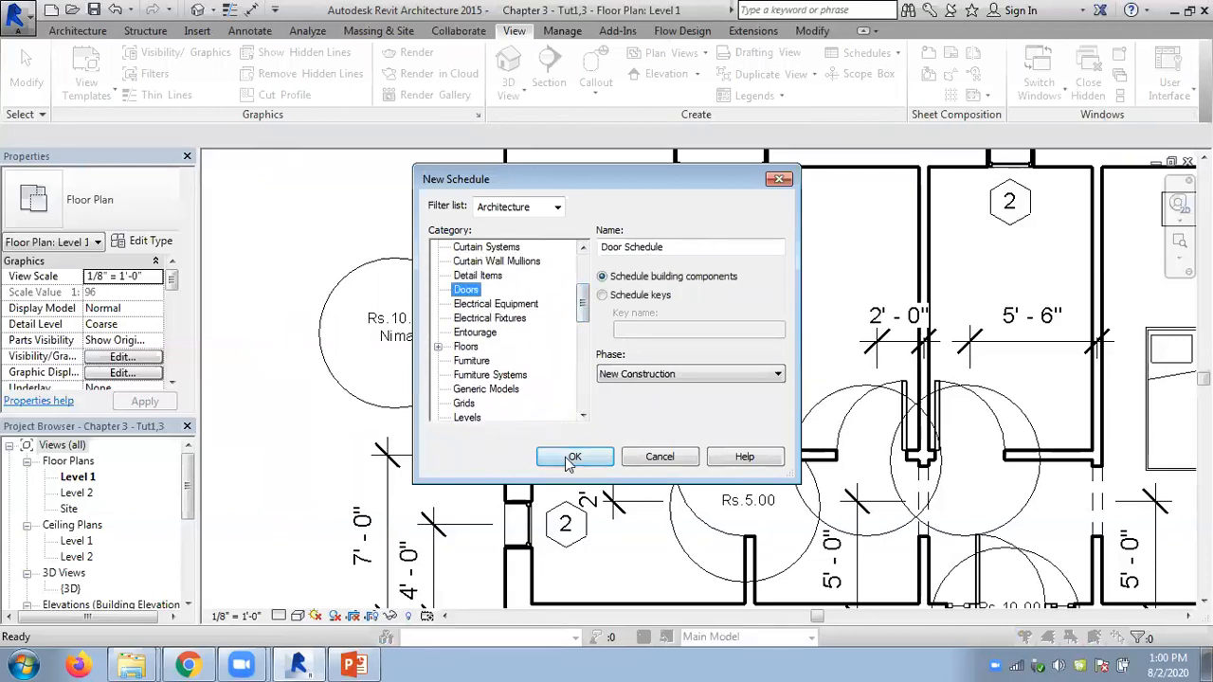
{"action": "left_click", "coordinate": [565, 457]}
Add the fields Carpenter, Family and Type, and Width to the door schedule and create it
{"action": "mouse_move", "coordinate": [436, 240]}
{"action": "left_mouse_down"}
{"action": "mouse_move", "coordinate": [427, 237]}
{"action": "mouse_move", "coordinate": [427, 325]}
{"action": "mouse_move", "coordinate": [432, 227]}
{"action": "left_mouse_up"}
{"action": "left_click", "coordinate": [308, 233]}
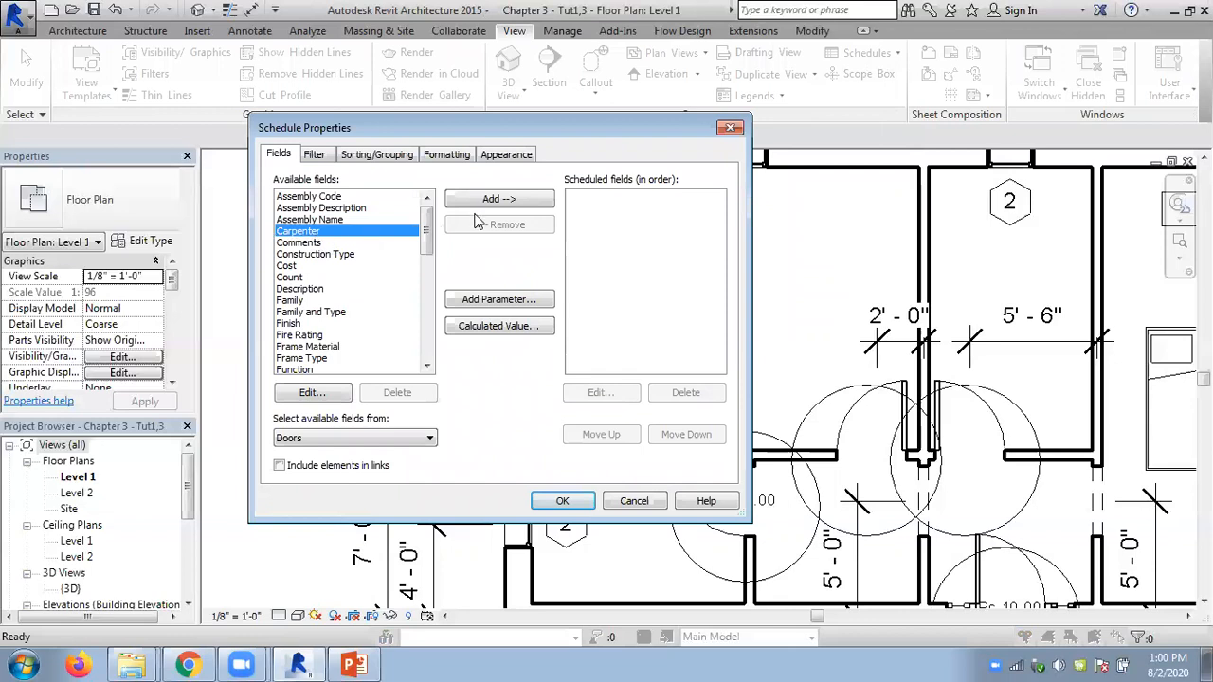
{"action": "left_click", "coordinate": [499, 199]}
{"action": "left_click_drag", "start_coordinate": [428, 244], "coordinate": [427, 257]}
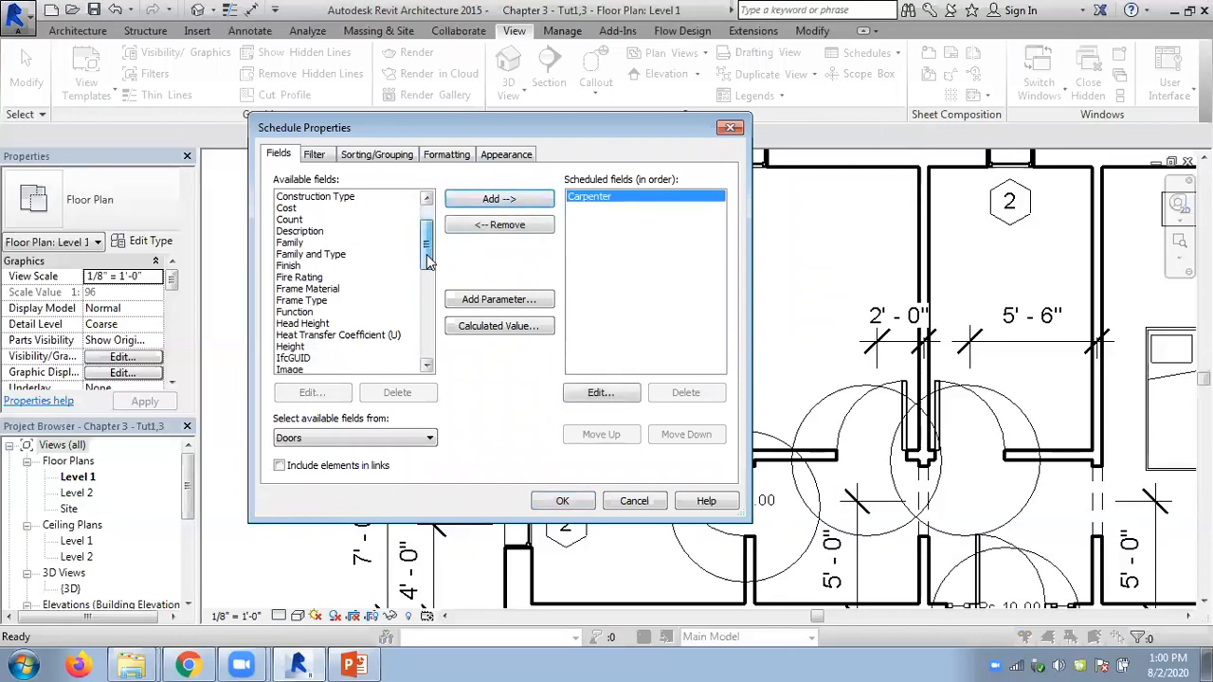
{"action": "double_click", "coordinate": [320, 262]}
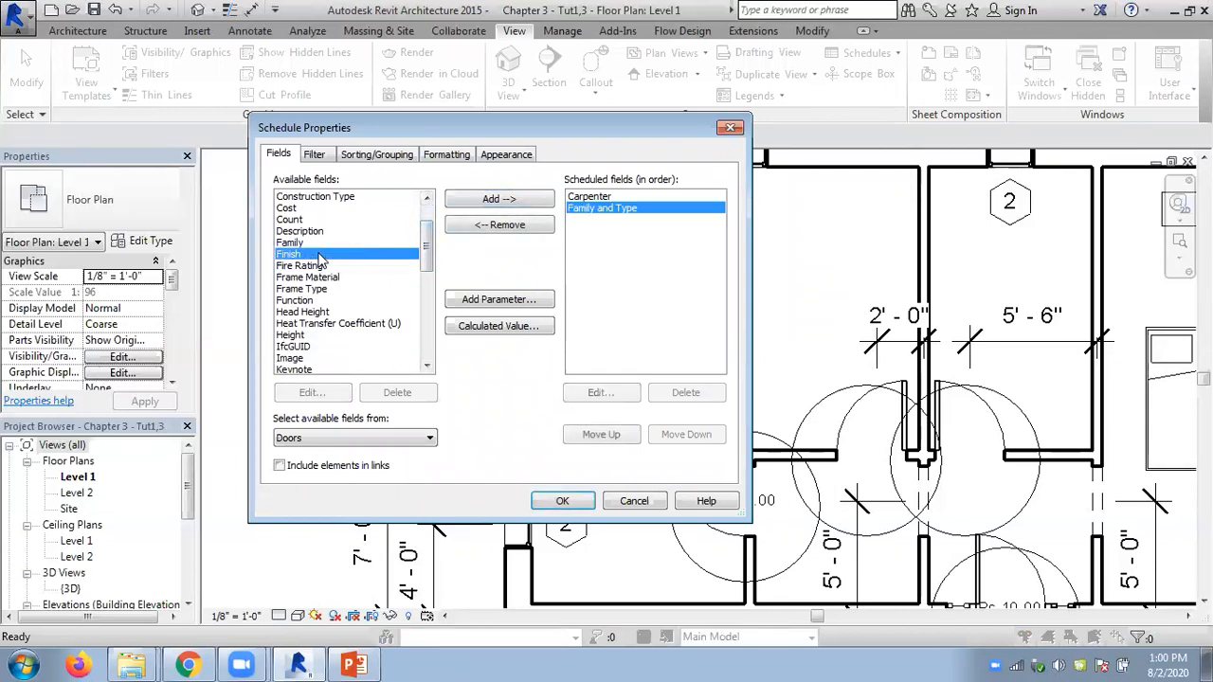
{"action": "left_click_drag", "start_coordinate": [428, 251], "coordinate": [427, 334]}
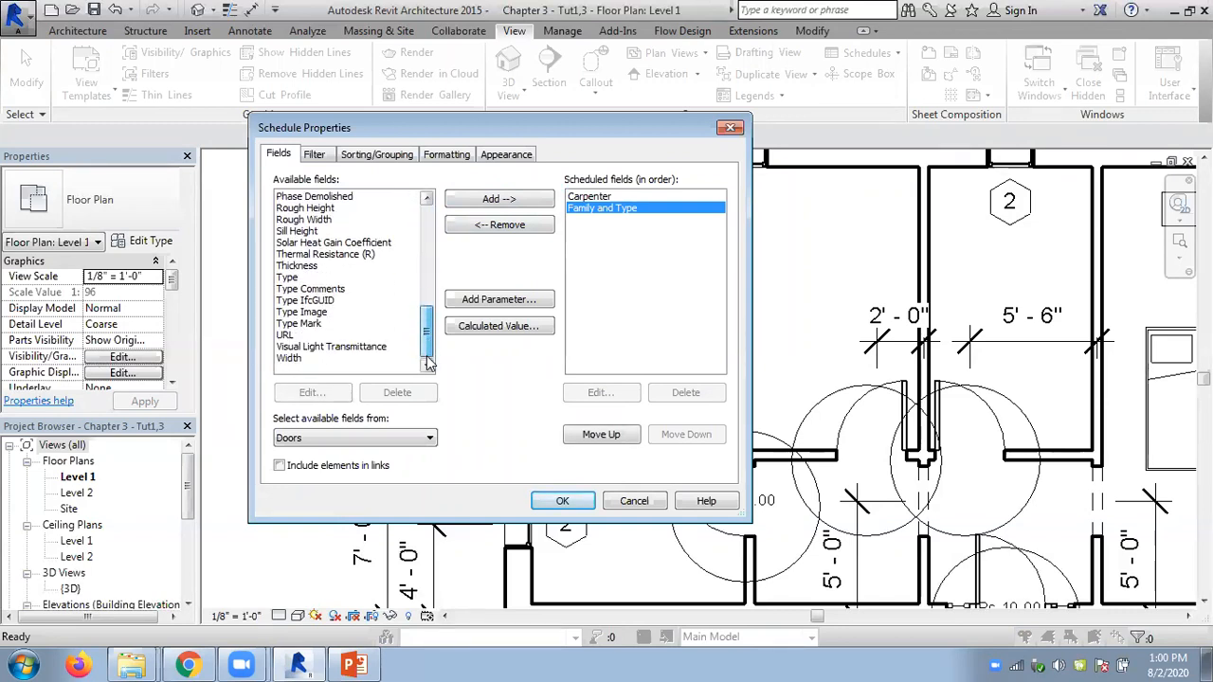
{"action": "double_click", "coordinate": [299, 362]}
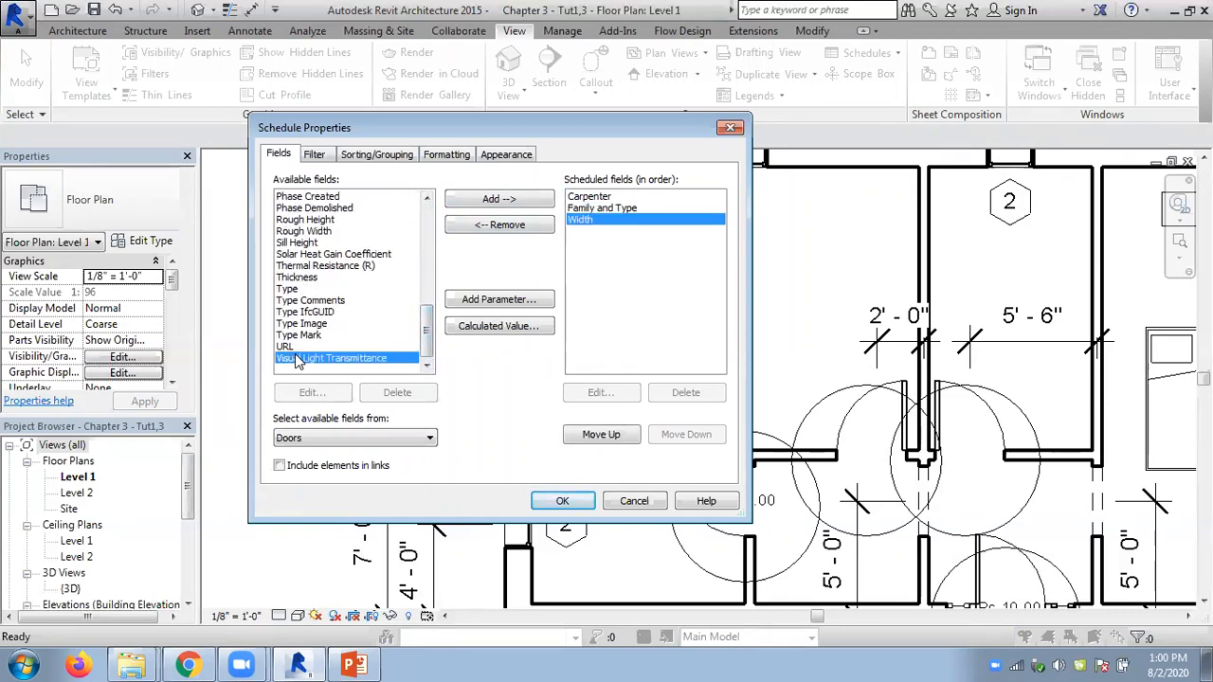
{"action": "left_click", "coordinate": [566, 507]}
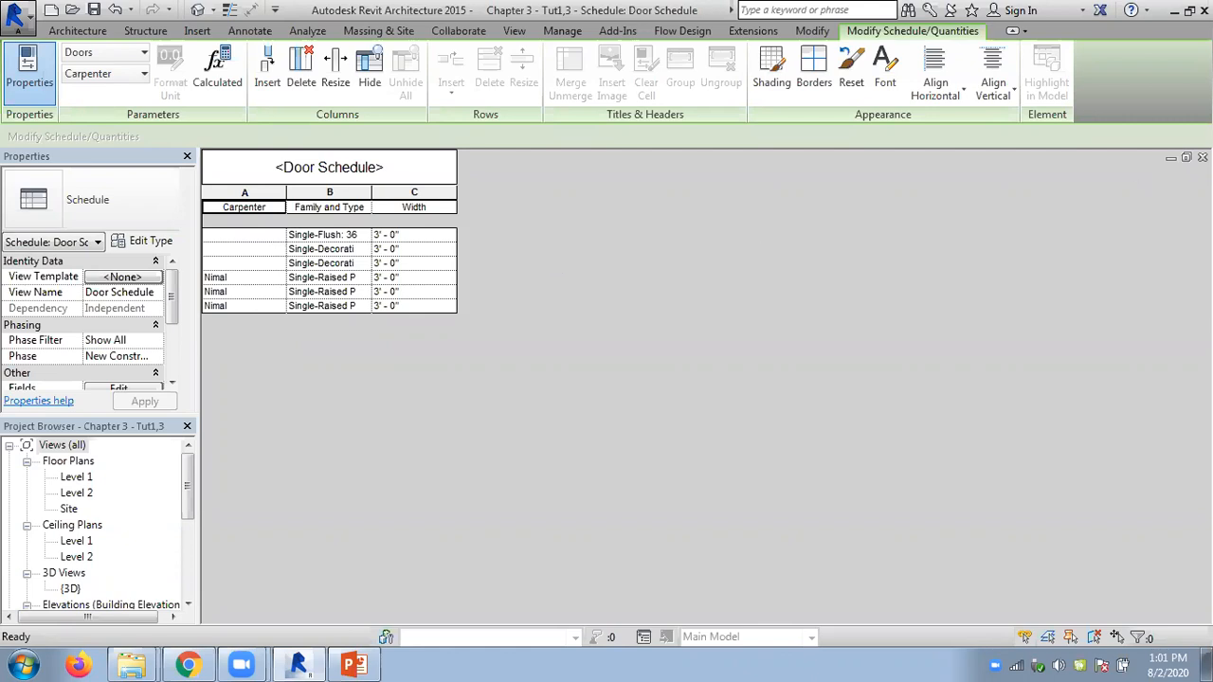
Close the door schedule and return to the Level 1 floor plan, showing the whole plan
{"action": "left_click", "coordinate": [1203, 157]}
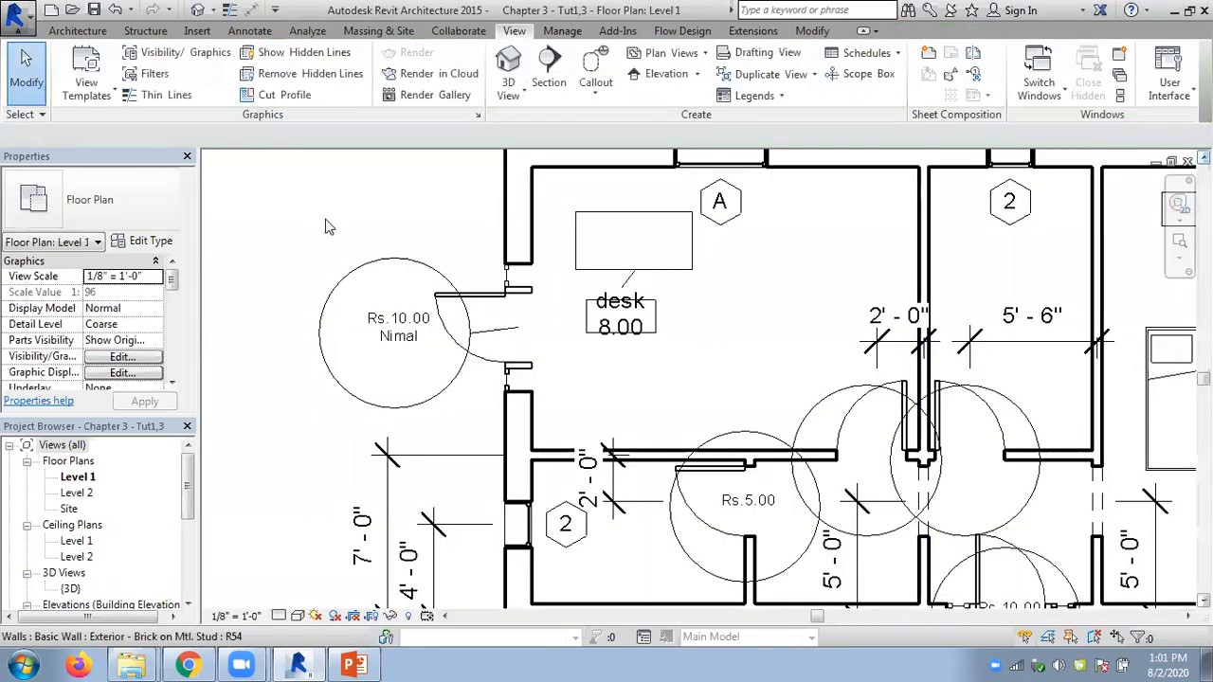
{"action": "scroll", "coordinate": [325, 228], "scroll_direction": "down", "scroll_amount": 2}
{"action": "middle_click_drag", "start_coordinate": [588, 295], "coordinate": [515, 323]}
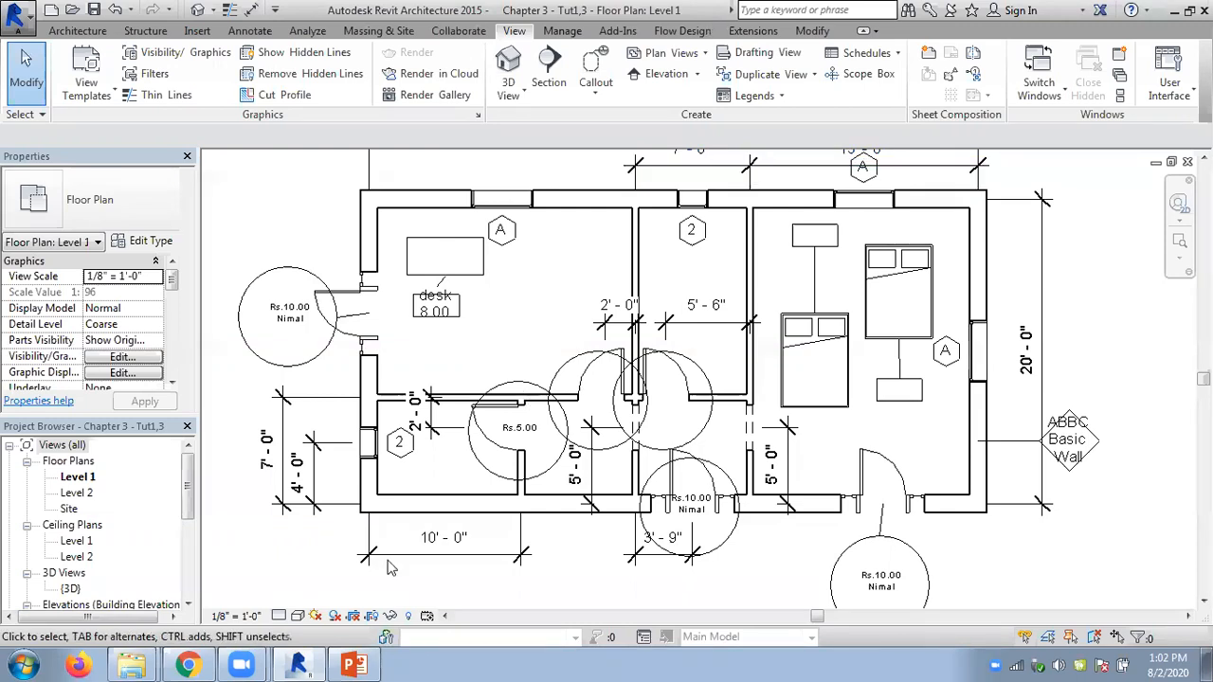
Switch to the Chapter 11 presentation in PowerPoint and reduce the slide zoom to 60%
{"action": "left_click", "coordinate": [356, 665]}
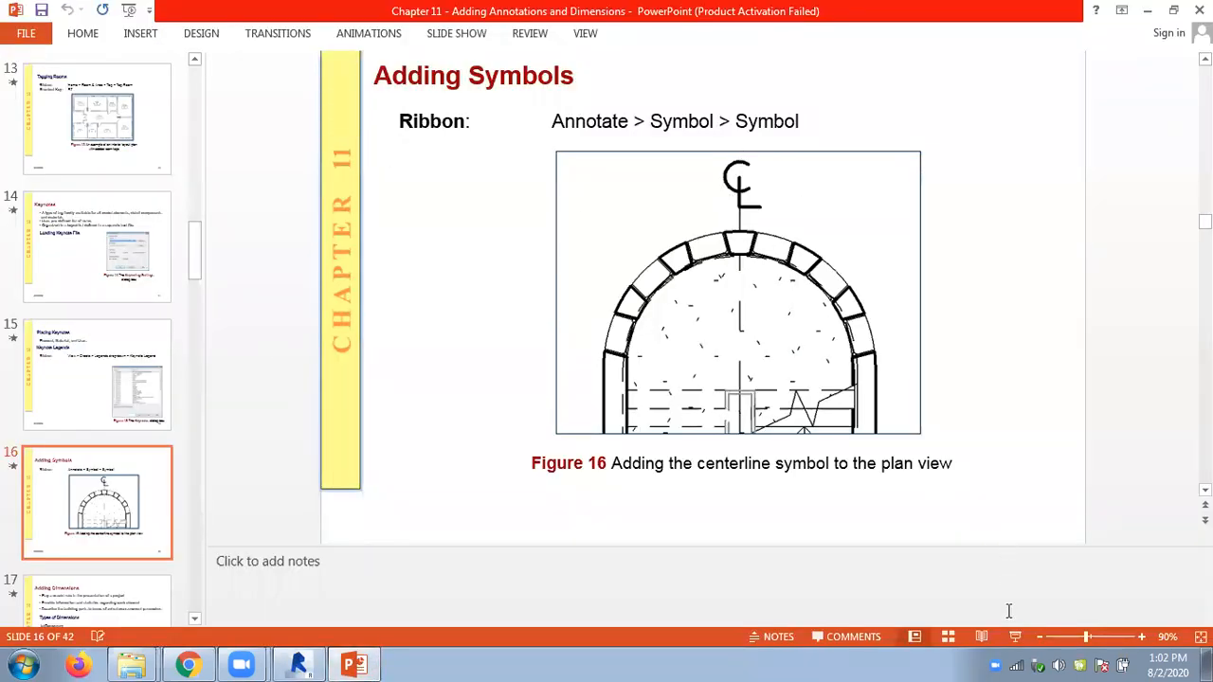
{"action": "left_click", "coordinate": [1040, 636]}
{"action": "left_click", "coordinate": [1040, 637]}
{"action": "left_click", "coordinate": [1040, 637]}
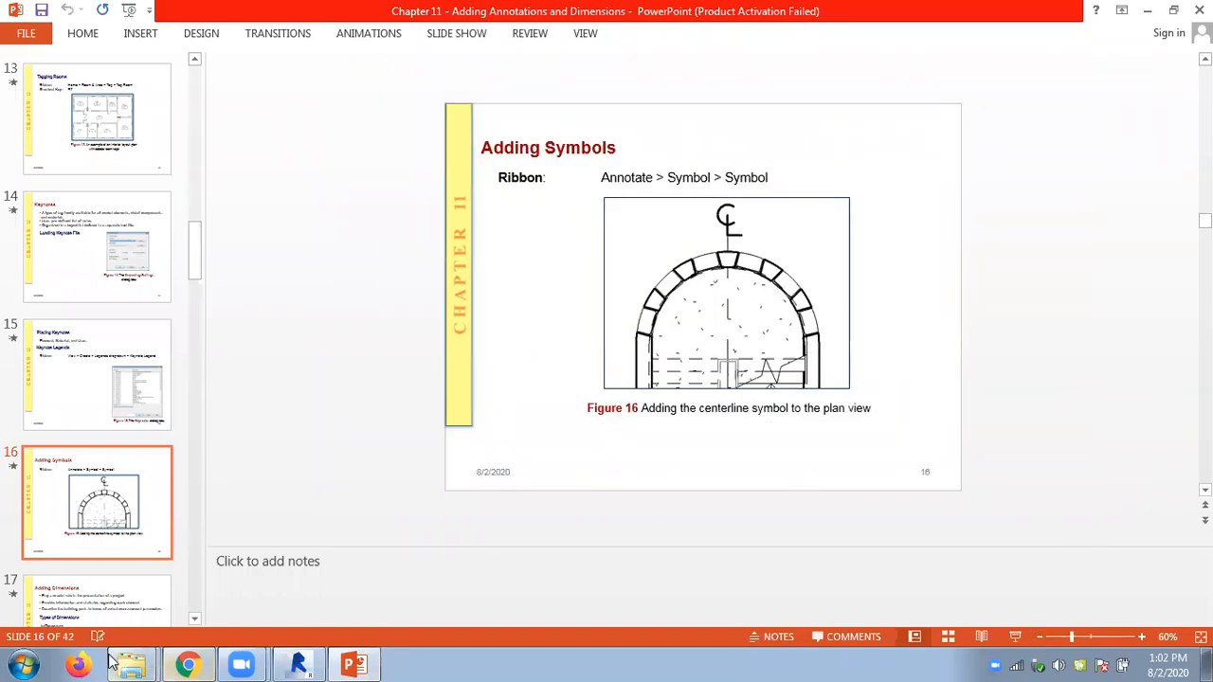
Switch to the Slides - ppt folder in Windows Explorer and open the presentation Chapter 13- Creating Drawing Sheets and Plotting
{"action": "mouse_move", "coordinate": [132, 665]}
{"action": "left_click", "coordinate": [121, 595]}
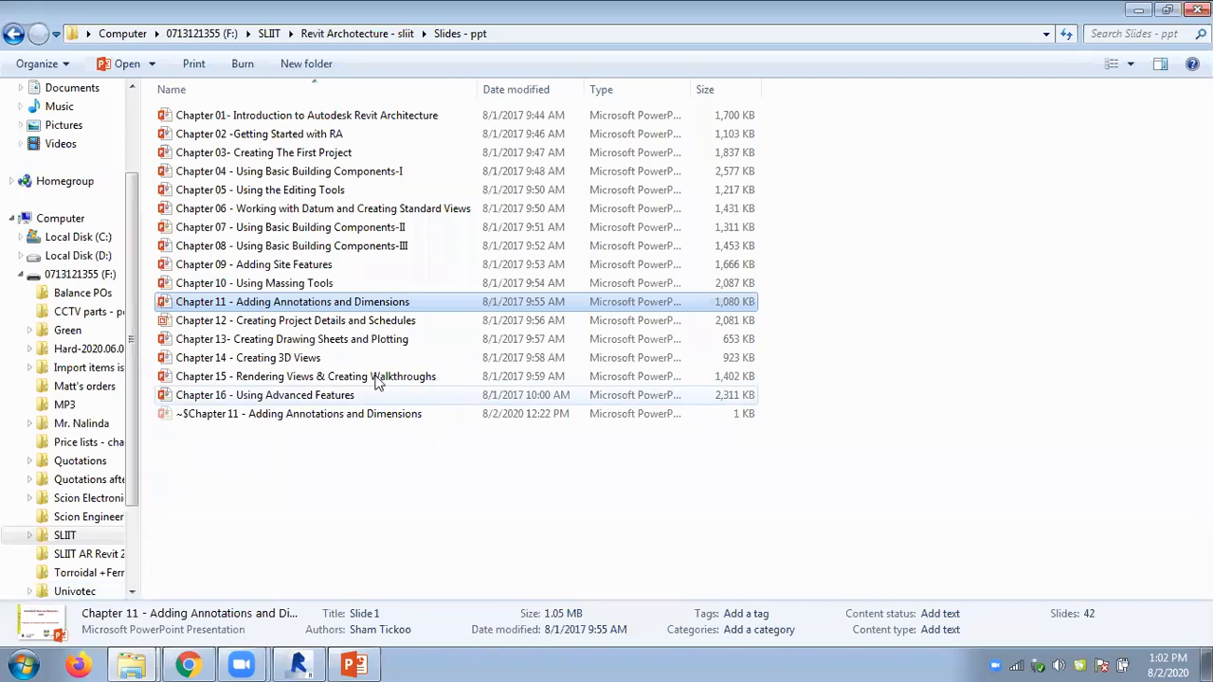
{"action": "left_click", "coordinate": [279, 345]}
{"action": "double_click", "coordinate": [280, 349]}
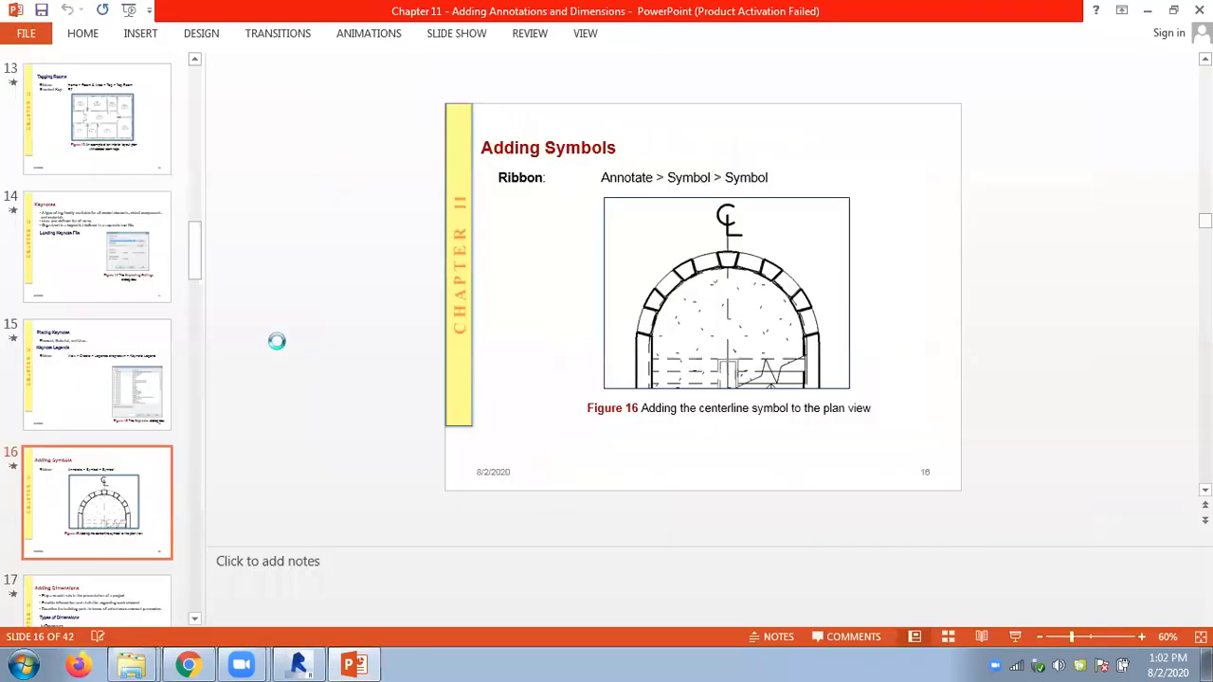
Browse the Chapter 13 slides to Previewing the Print Setup and on to the Tutorial 1 sheet layout
{"action": "left_click_drag", "start_coordinate": [180, 169], "coordinate": [170, 485]}
{"action": "left_click", "coordinate": [106, 376]}
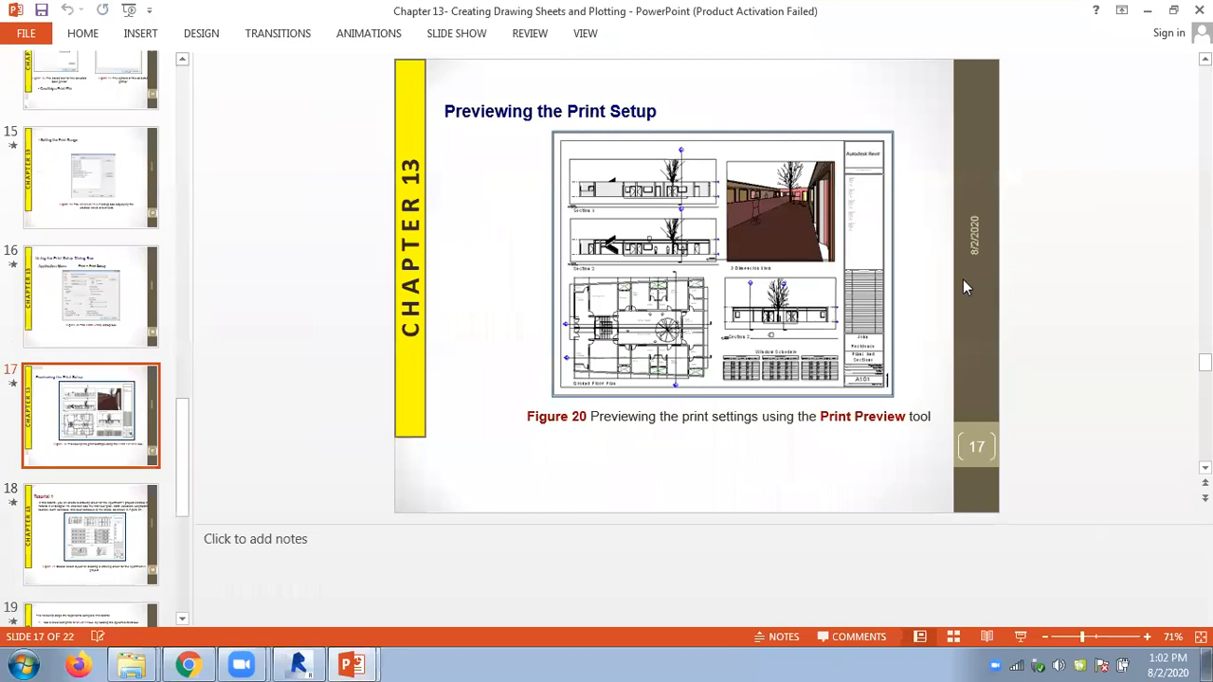
{"action": "scroll", "coordinate": [1158, 341], "scroll_direction": "down", "scroll_amount": 1}
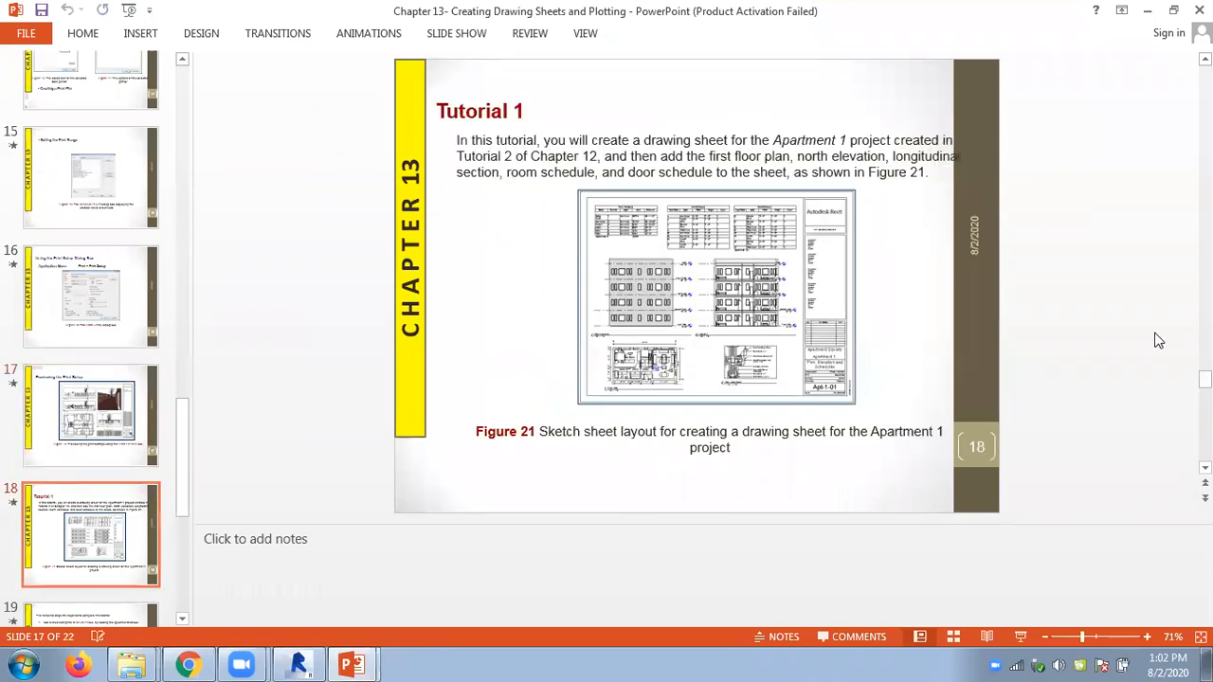